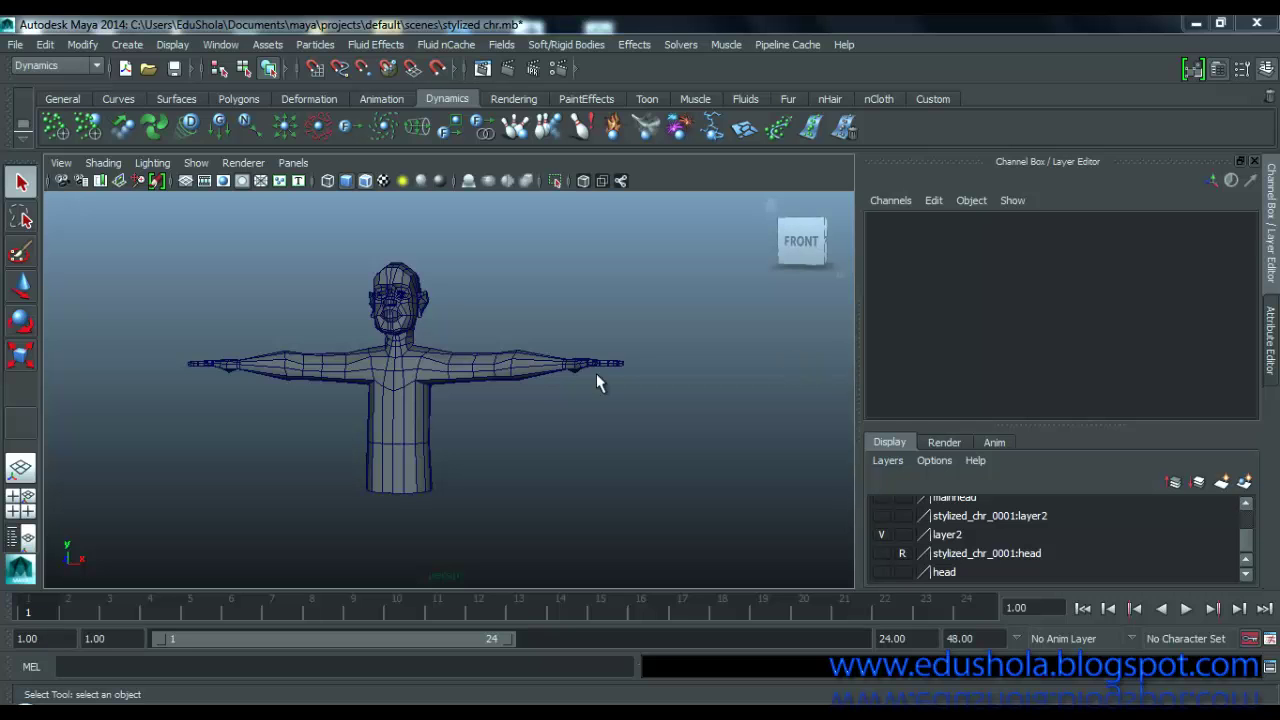
# Step: Show the stylized_chr_0001:head reference layer and examine where its leg meets the torso's open bottom edge
pyautogui.keyDown('alt'); pyautogui.moveTo(469, 440); pyautogui.dragTo(398, 391); pyautogui.keyUp('alt')
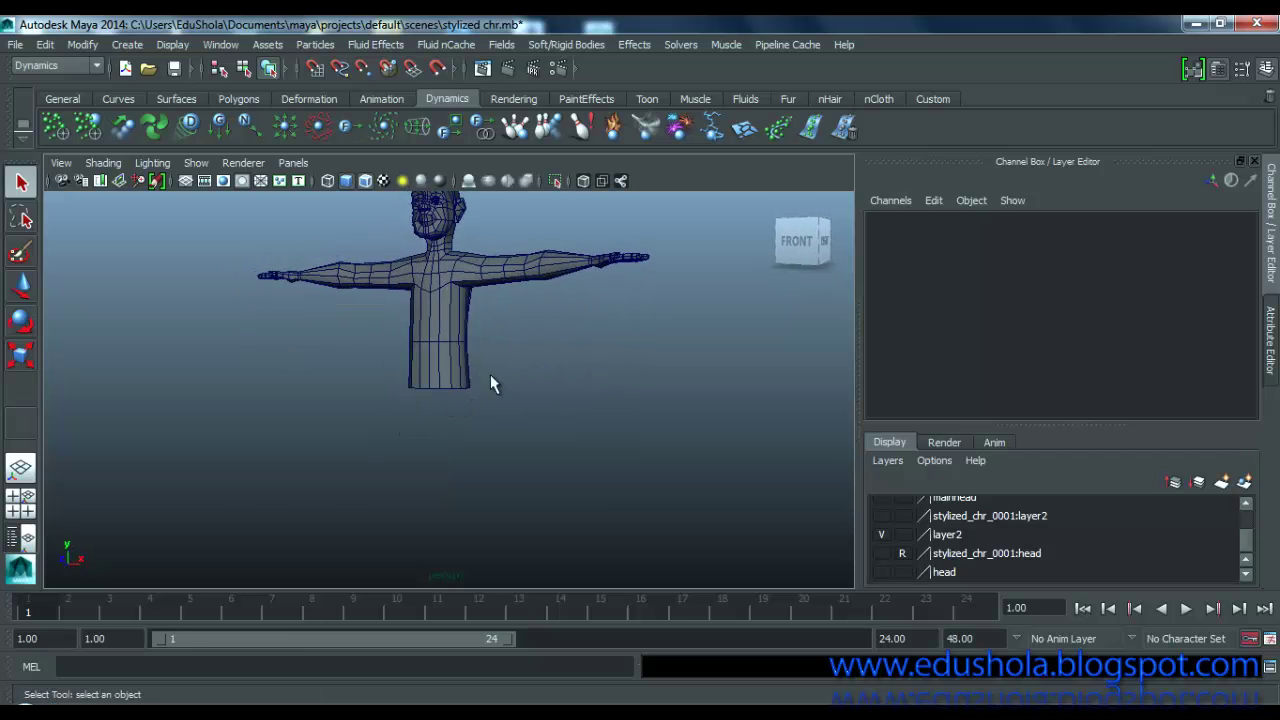
pyautogui.keyDown('alt'); pyautogui.moveTo(494, 410); pyautogui.dragTo(489, 452, button='middle'); pyautogui.keyUp('alt')
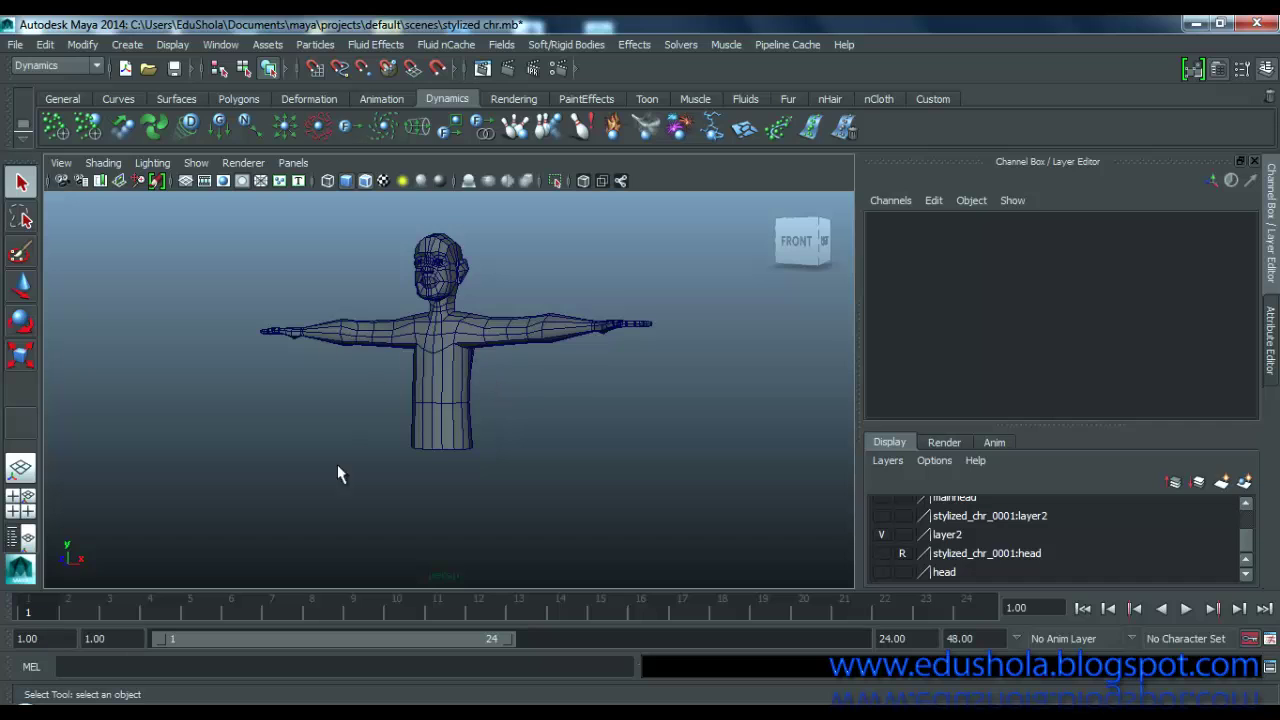
pyautogui.keyDown('alt'); pyautogui.moveTo(453, 466); pyautogui.dragTo(426, 490); pyautogui.keyUp('alt')
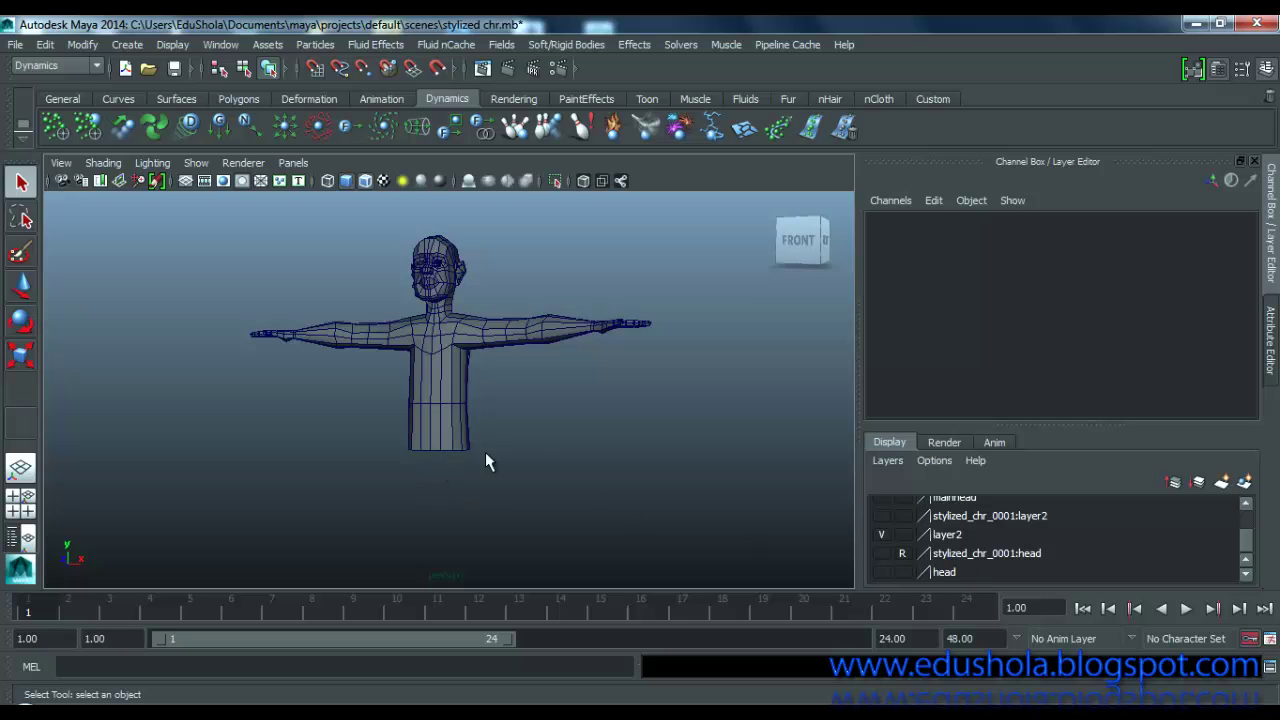
pyautogui.click(881, 553)
pyautogui.moveTo(477, 480)
pyautogui.keyDown('alt'); pyautogui.mouseDown()
pyautogui.moveTo(491, 477)
pyautogui.moveTo(463, 480)
pyautogui.mouseUp(); pyautogui.keyUp('alt')
pyautogui.keyDown('alt'); pyautogui.moveTo(442, 480); pyautogui.dragTo(449, 402, button='middle'); pyautogui.keyUp('alt')
pyautogui.scroll(8, 445, 413)
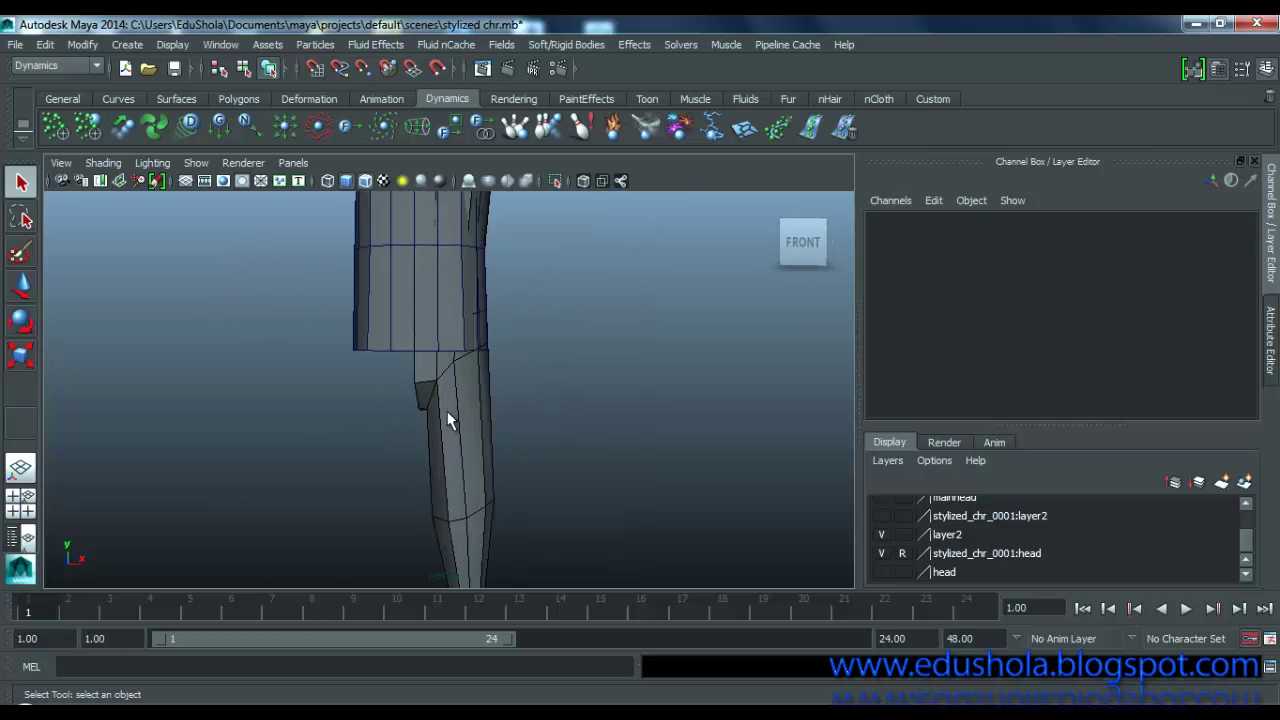
pyautogui.keyDown('alt'); pyautogui.moveTo(416, 386); pyautogui.dragTo(432, 323); pyautogui.keyUp('alt')
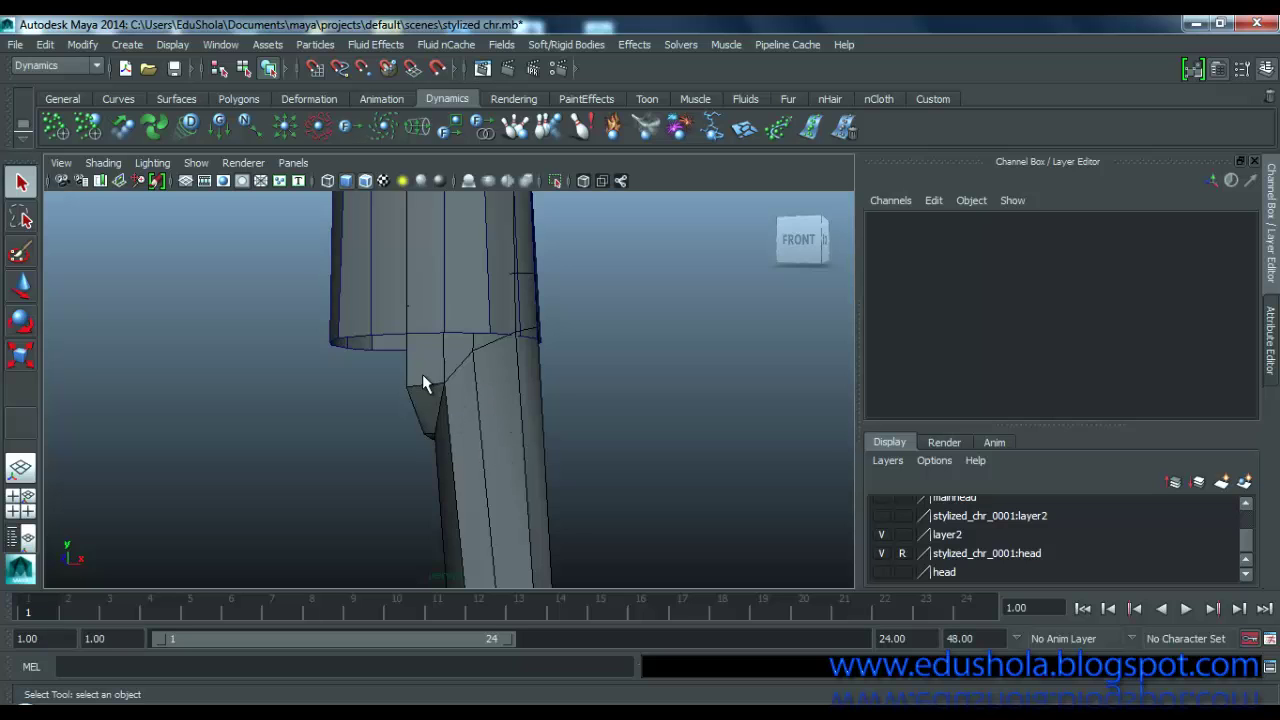
pyautogui.keyDown('alt'); pyautogui.moveTo(452, 380); pyautogui.dragTo(471, 400); pyautogui.keyUp('alt')
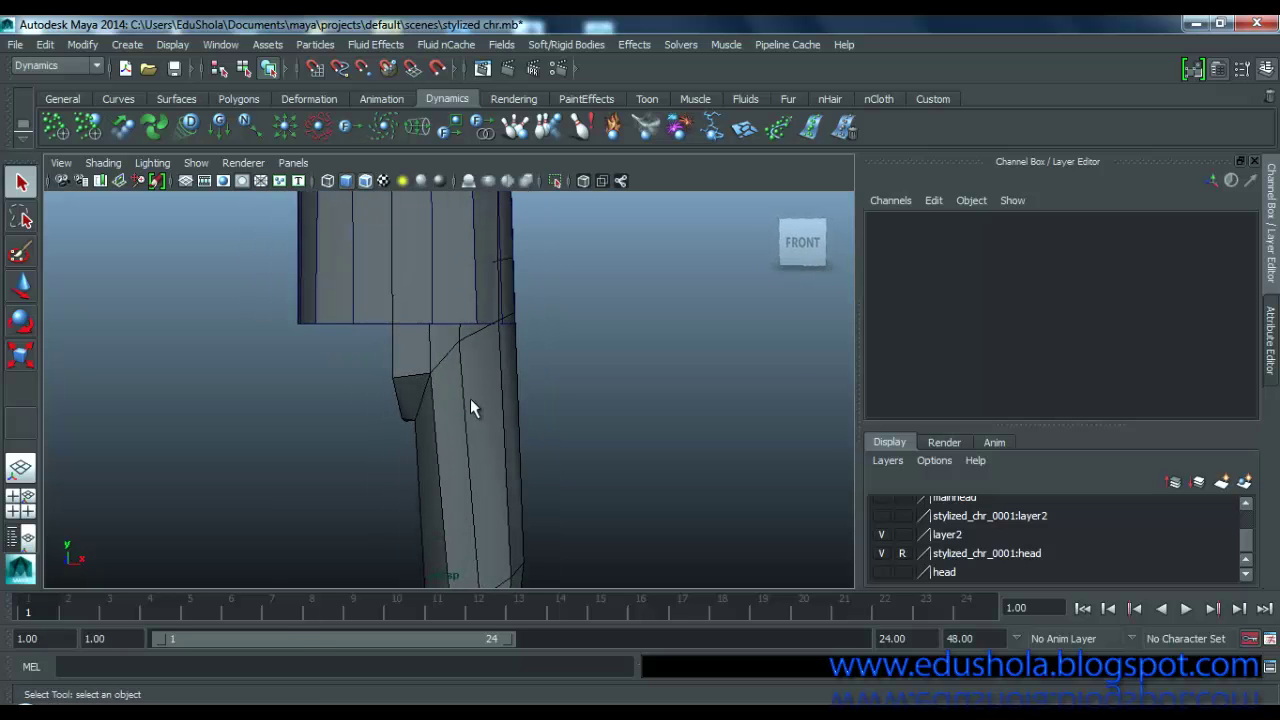
pyautogui.keyDown('alt'); pyautogui.moveTo(456, 444); pyautogui.dragTo(445, 405); pyautogui.keyUp('alt')
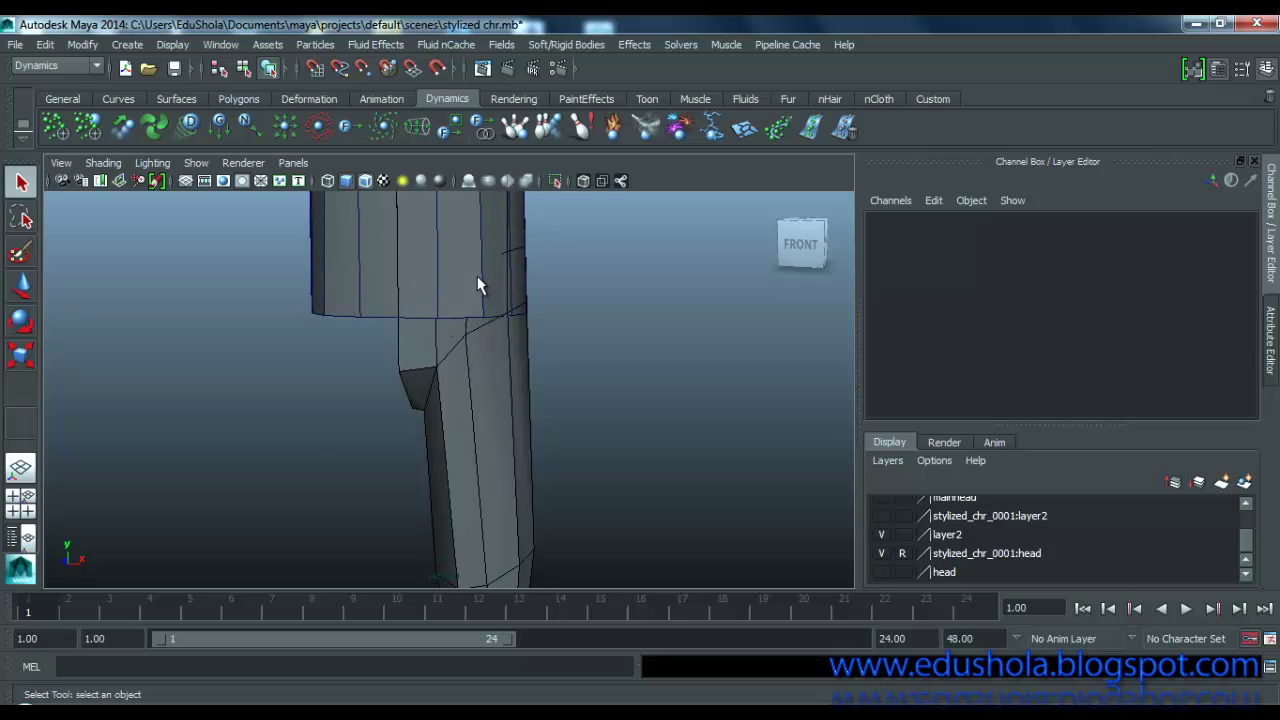
# Step: Select the torso half on the reference leg's side and insert an edge loop around the lower torso
pyautogui.click(361, 278)
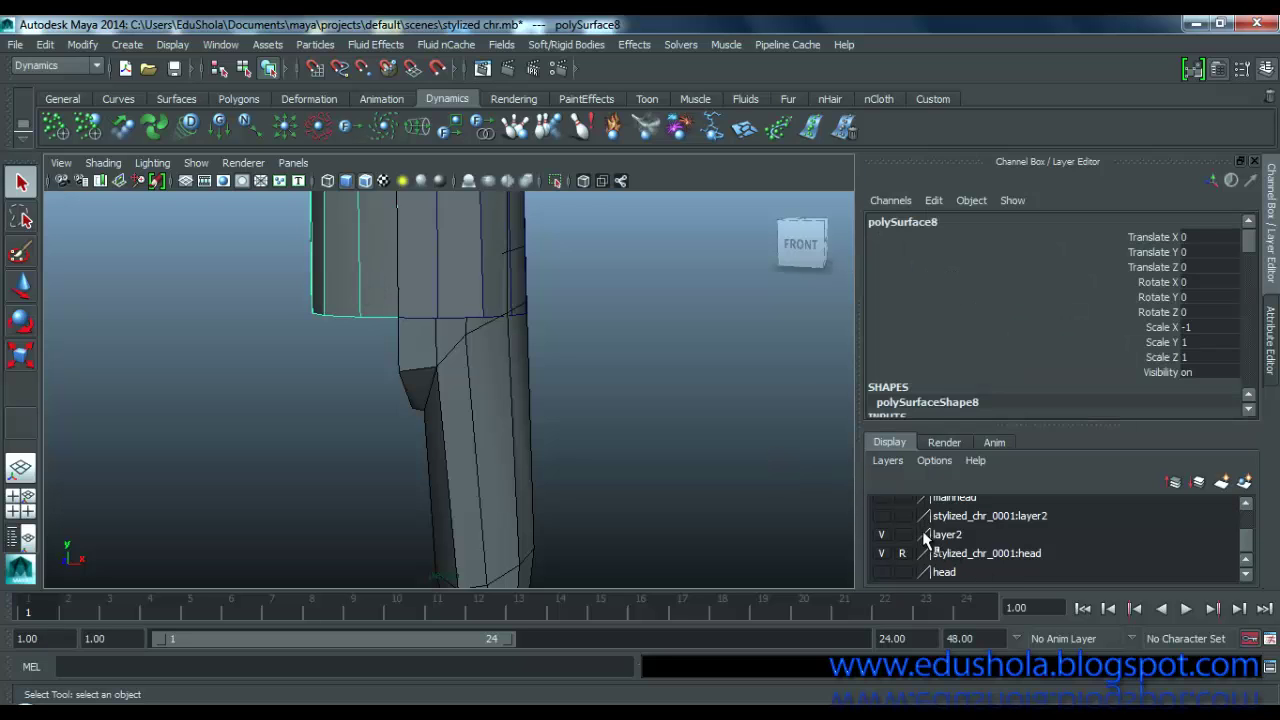
pyautogui.scroll(1, 955, 514)
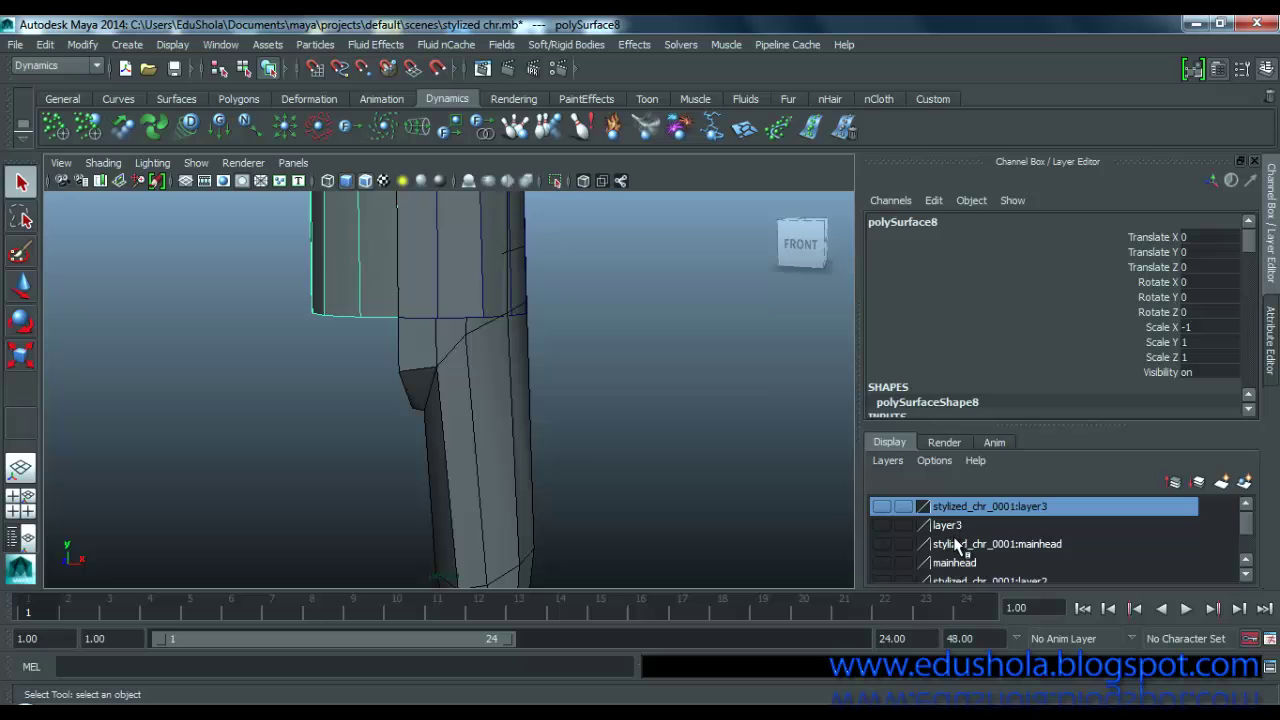
pyautogui.scroll(-2, 955, 543)
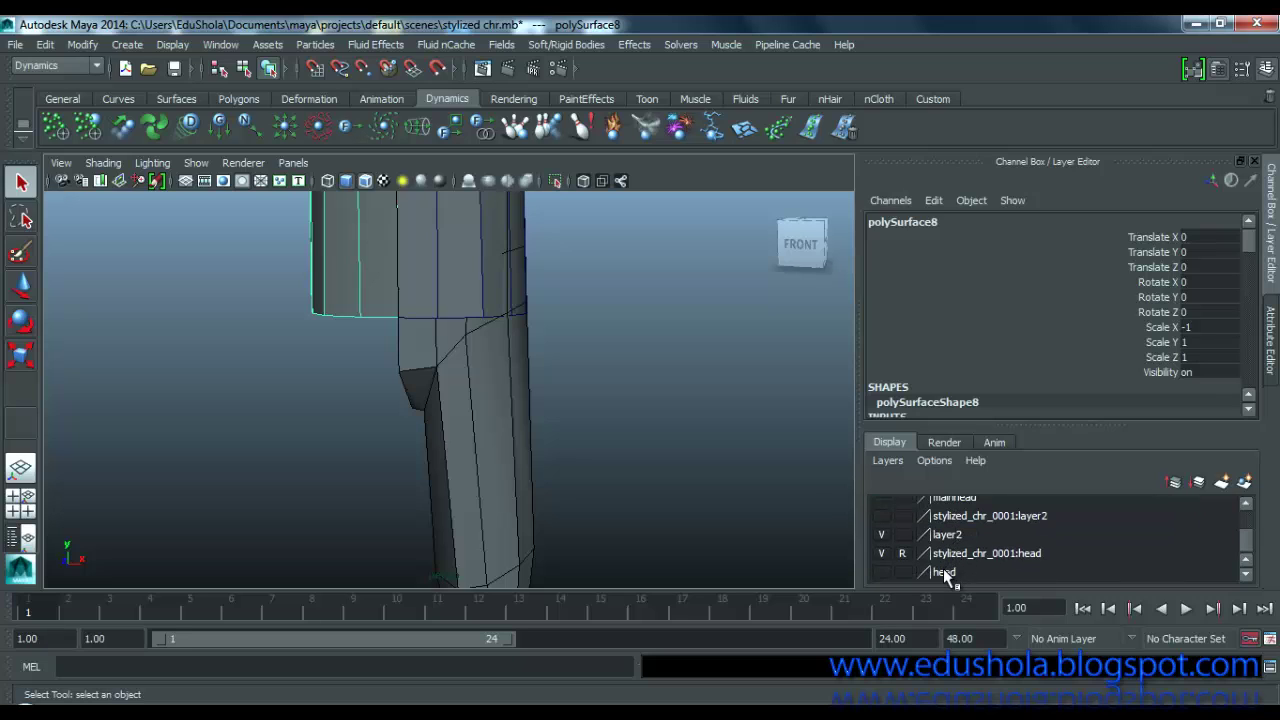
pyautogui.click(422, 318)
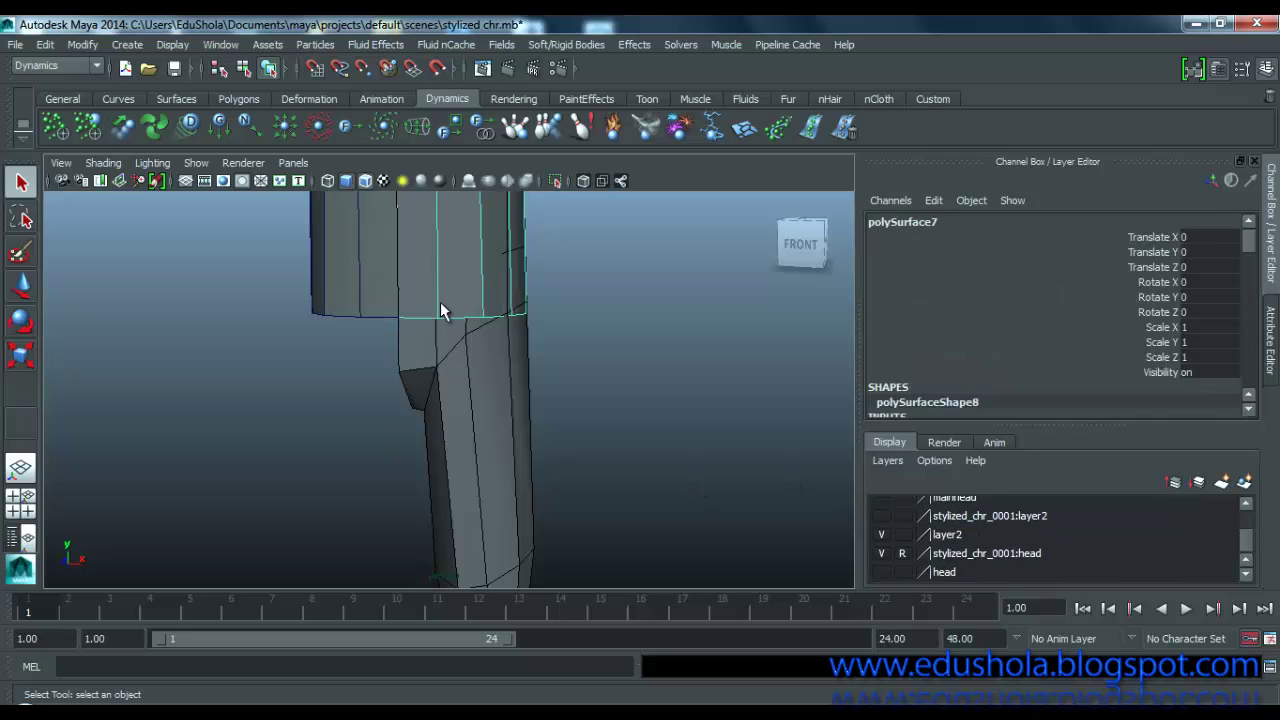
pyautogui.keyDown('alt'); pyautogui.moveTo(471, 329); pyautogui.dragTo(402, 328); pyautogui.keyUp('alt')
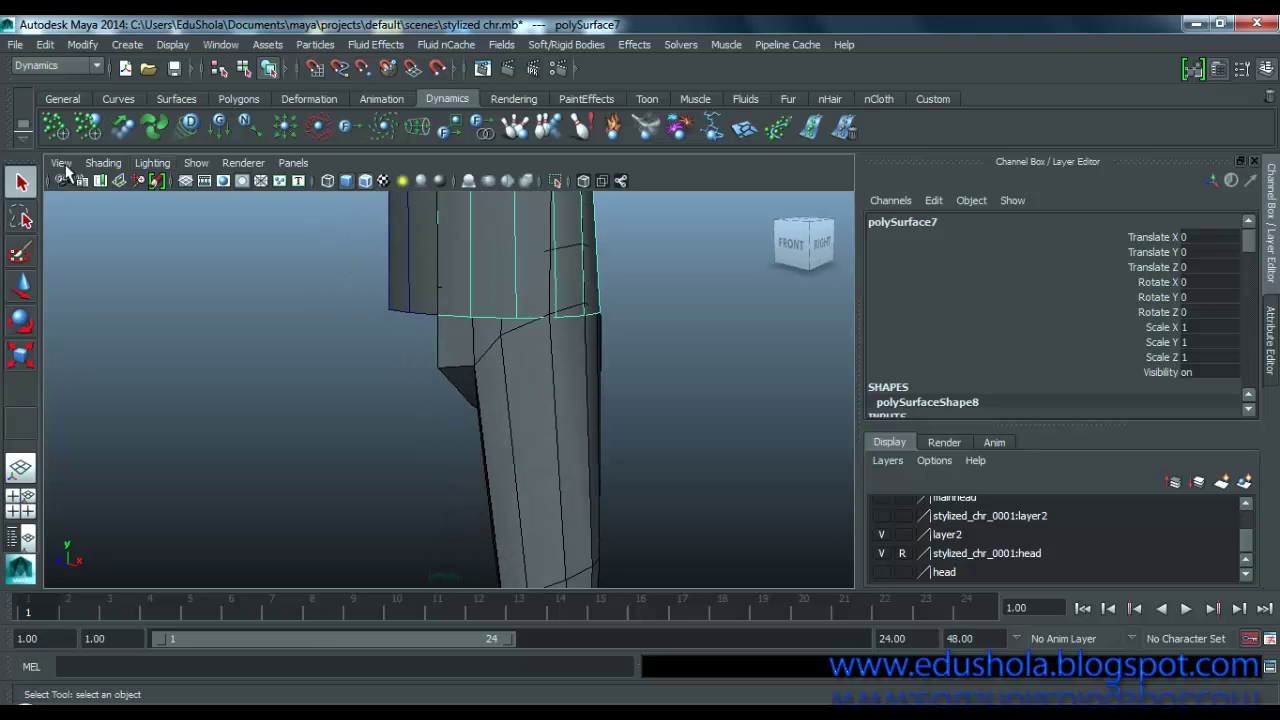
pyautogui.click(922, 98)
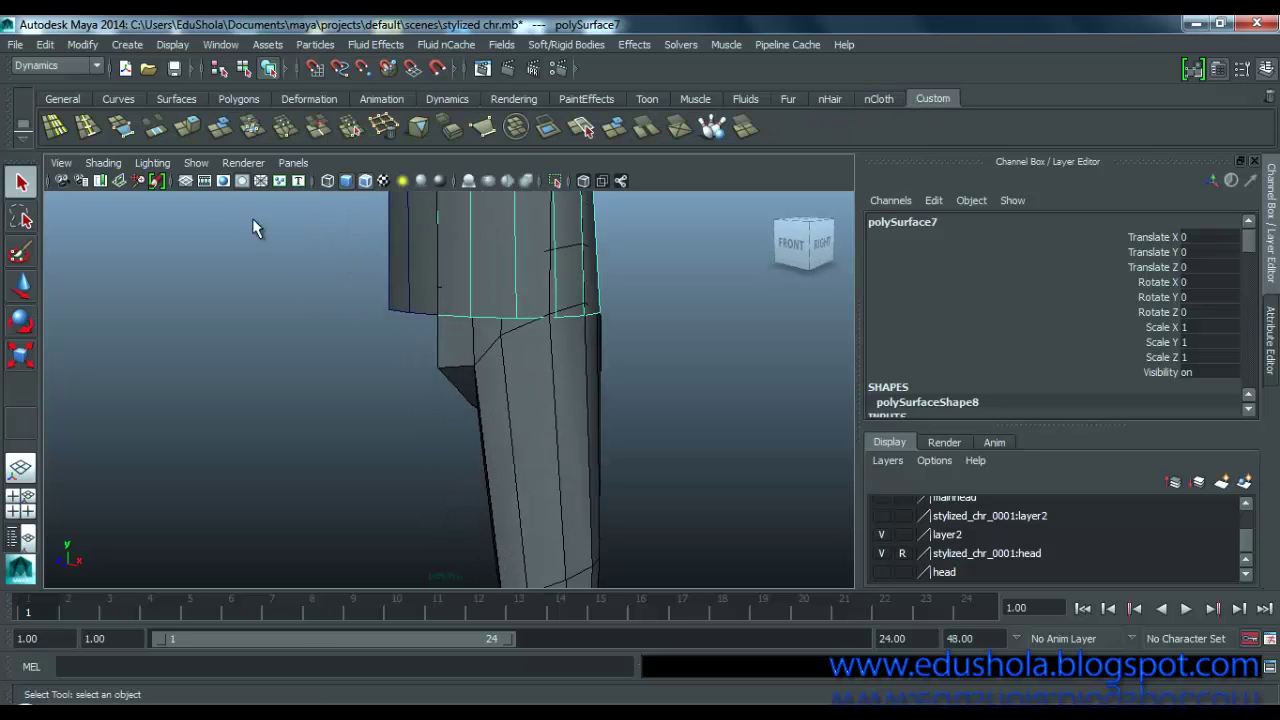
pyautogui.click(84, 130)
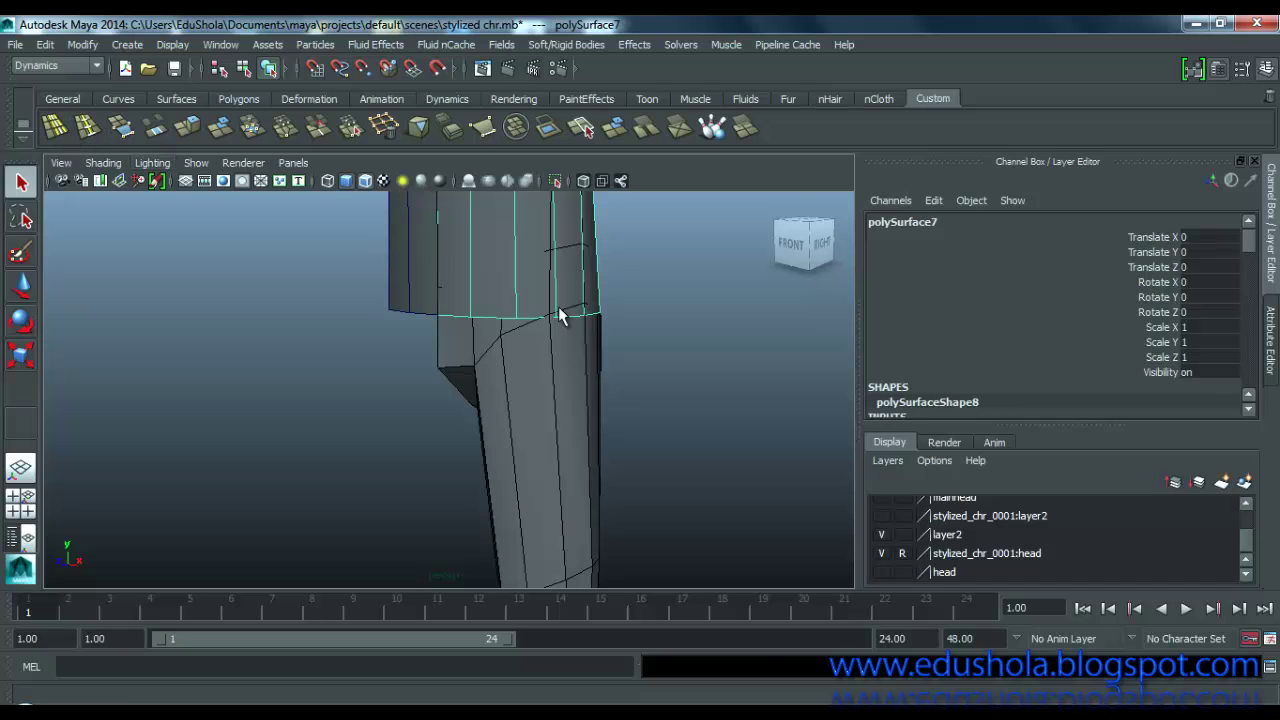
pyautogui.click(90, 132)
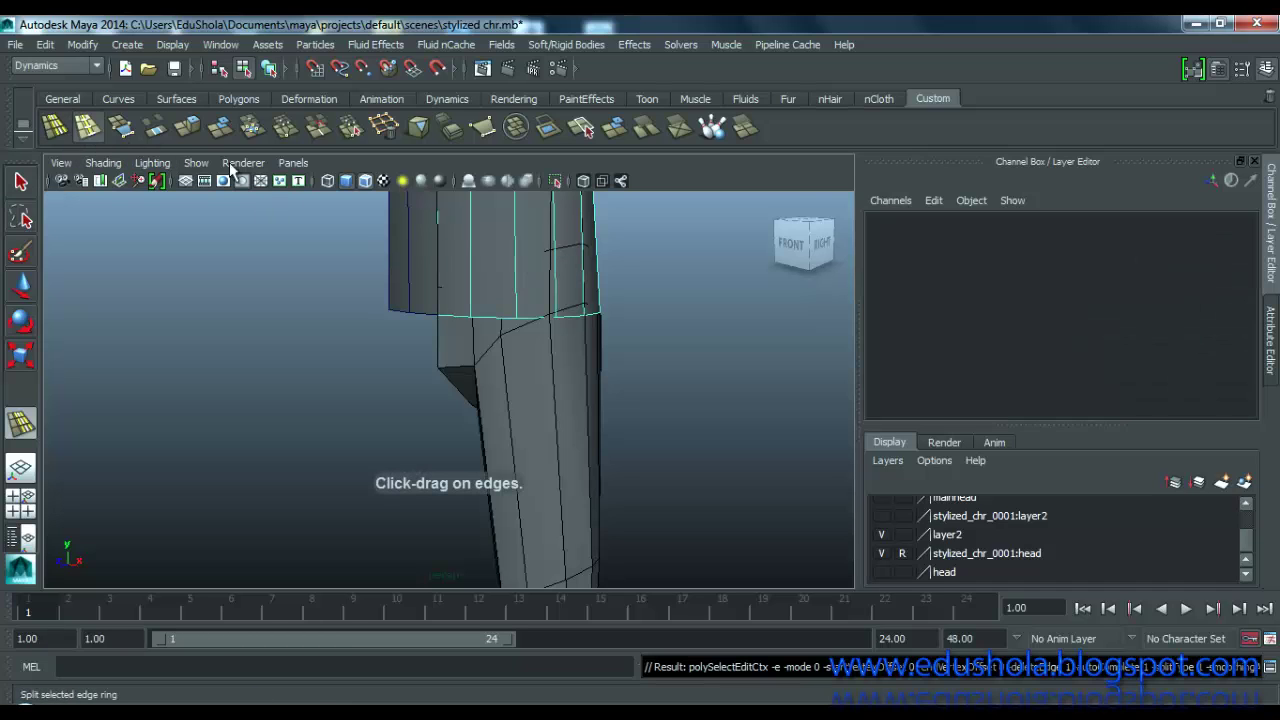
pyautogui.moveTo(558, 266)
pyautogui.mouseDown()
pyautogui.moveTo(571, 272)
pyautogui.moveTo(560, 250)
pyautogui.moveTo(486, 277)
pyautogui.moveTo(609, 289)
pyautogui.moveTo(556, 275)
pyautogui.mouseUp()
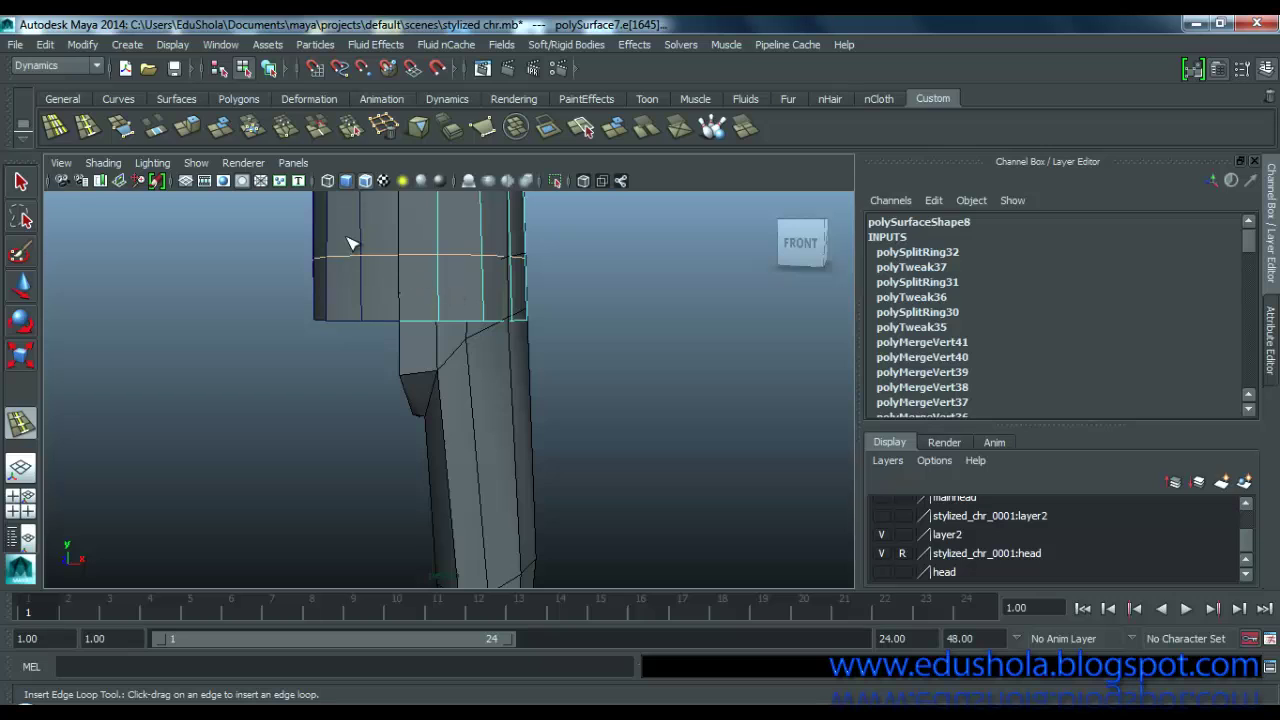
# Step: In vertex mode, lower the front and back centre vertices of the torso's bottom edge to the reference crotch
pyautogui.press('w')
pyautogui.moveTo(419, 258); pyautogui.dragTo(341, 262, button='right')
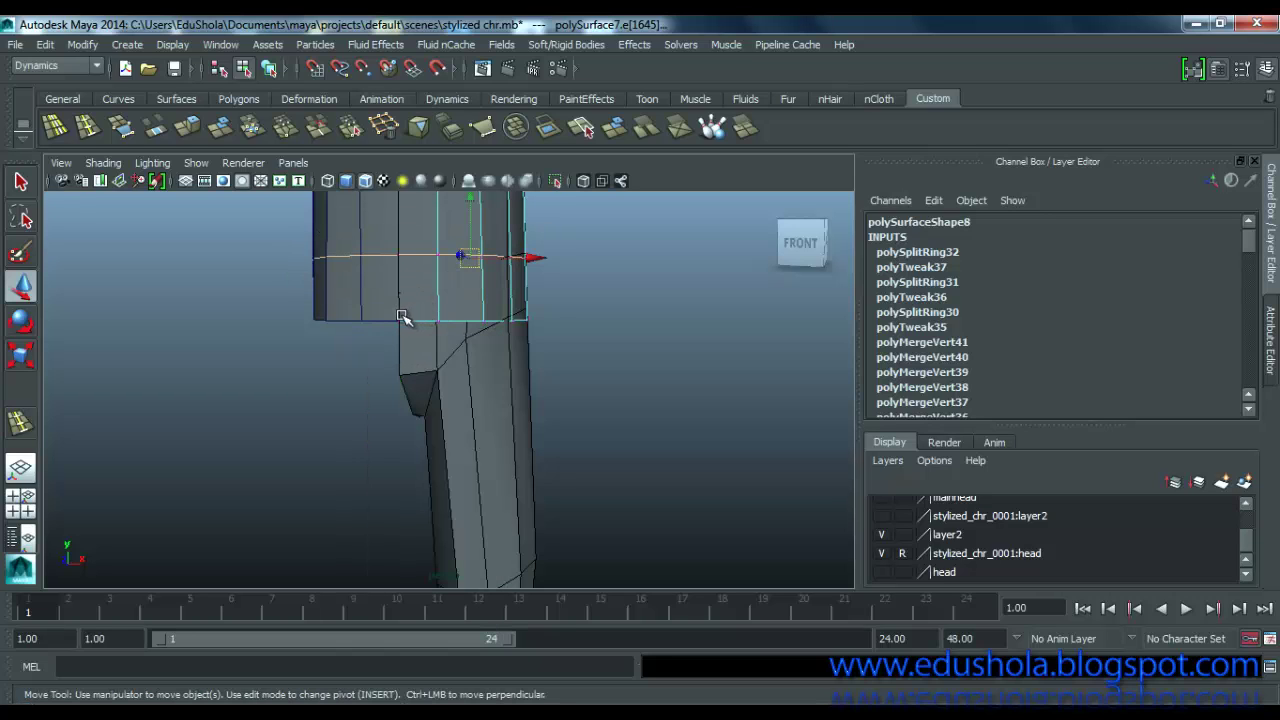
pyautogui.click(398, 320)
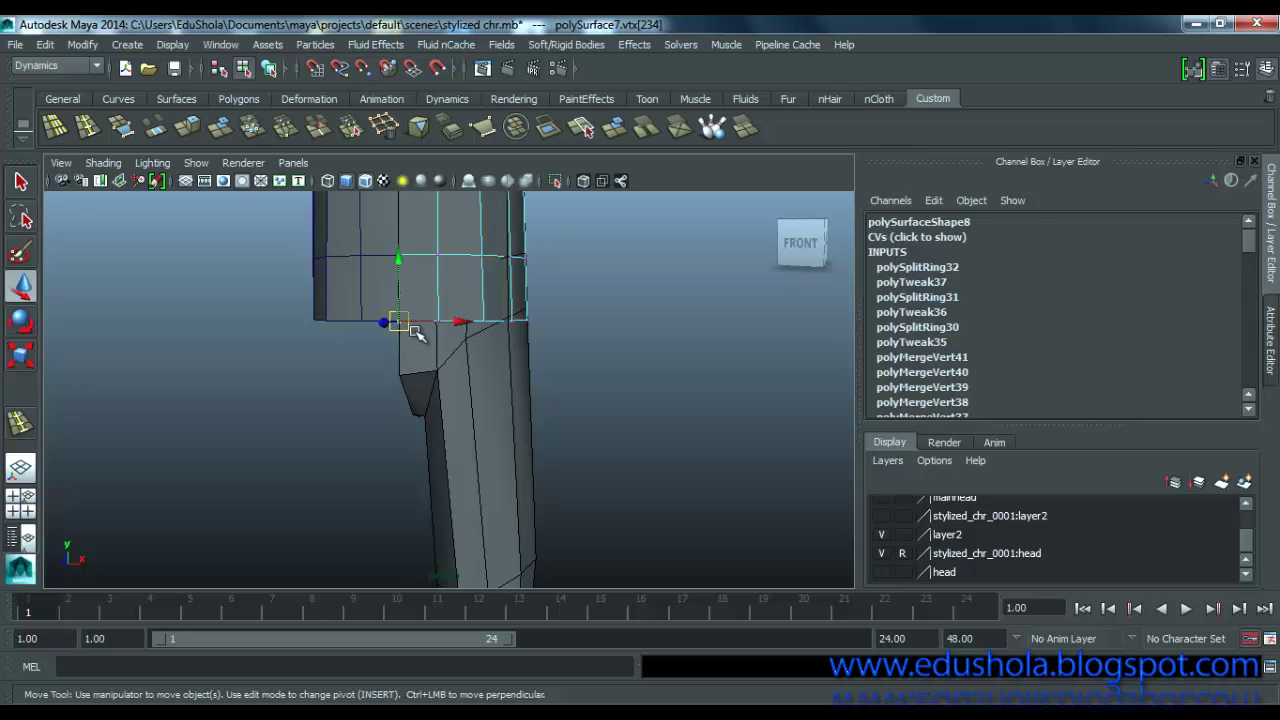
pyautogui.keyDown('alt'); pyautogui.moveTo(417, 333); pyautogui.dragTo(534, 317); pyautogui.keyUp('alt')
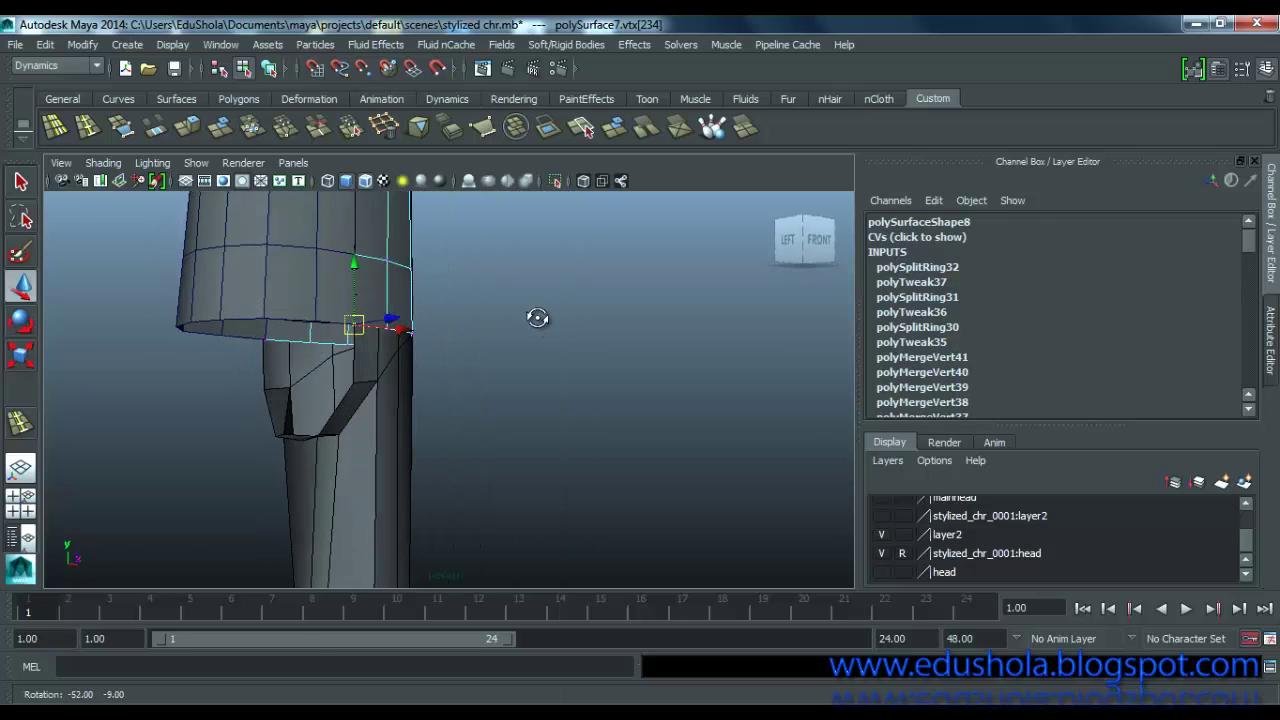
pyautogui.keyDown('shift'); pyautogui.click(264, 342); pyautogui.keyUp('shift')
pyautogui.keyDown('alt'); pyautogui.moveTo(429, 352); pyautogui.dragTo(302, 367); pyautogui.keyUp('alt')
pyautogui.moveTo(406, 276); pyautogui.dragTo(457, 343)
# Step: Lower the bottom-edge vertices beside the front and back centre to crotch level
pyautogui.click(430, 326)
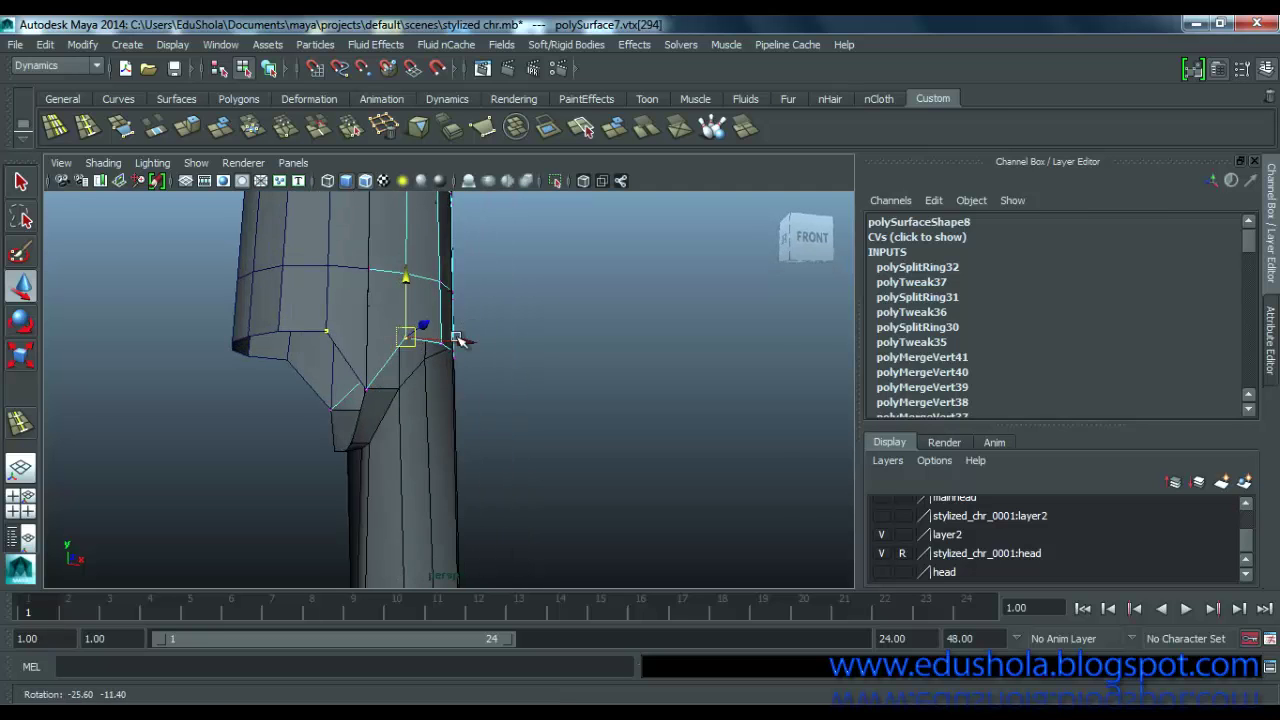
pyautogui.keyDown('alt'); pyautogui.moveTo(333, 396); pyautogui.dragTo(447, 328); pyautogui.keyUp('alt')
pyautogui.keyDown('shift'); pyautogui.click(336, 366); pyautogui.keyUp('shift')
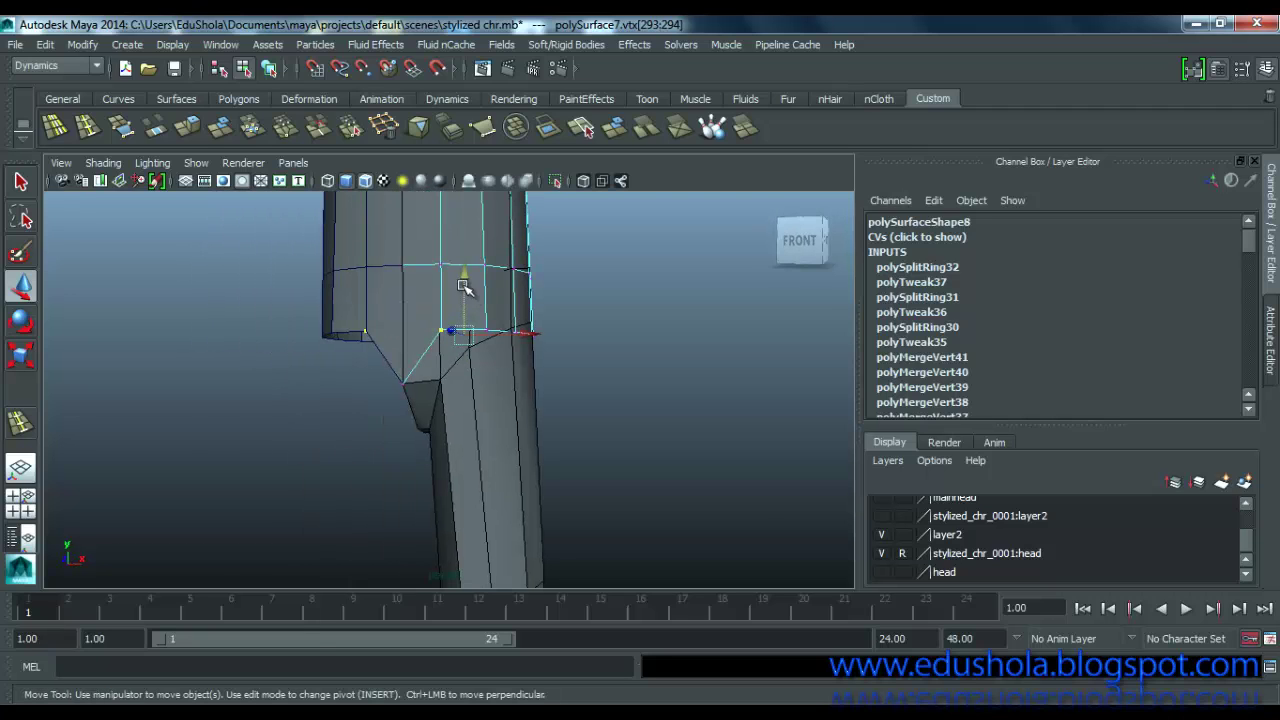
pyautogui.moveTo(463, 277); pyautogui.dragTo(457, 325)
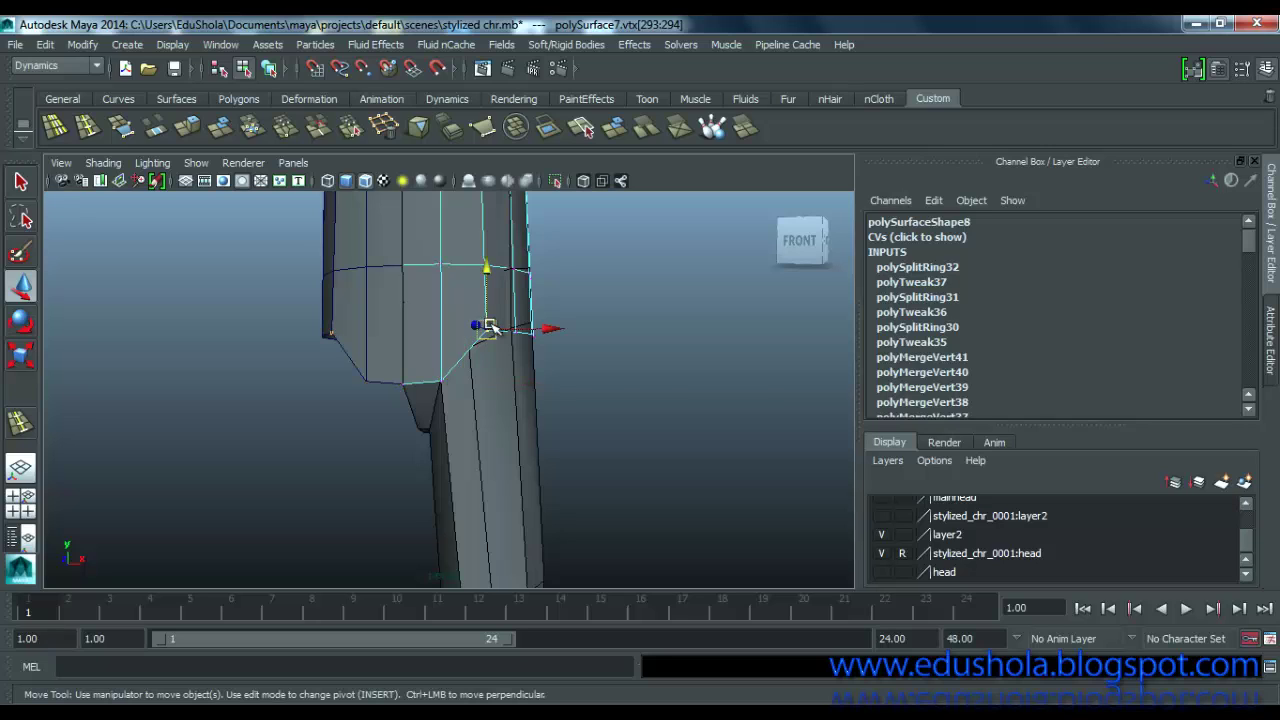
# Step: Move the front hip vertex and the outer side vertices of the bottom edge onto the reference leg's top edge
pyautogui.click(487, 326)
pyautogui.moveTo(497, 323); pyautogui.dragTo(480, 345)
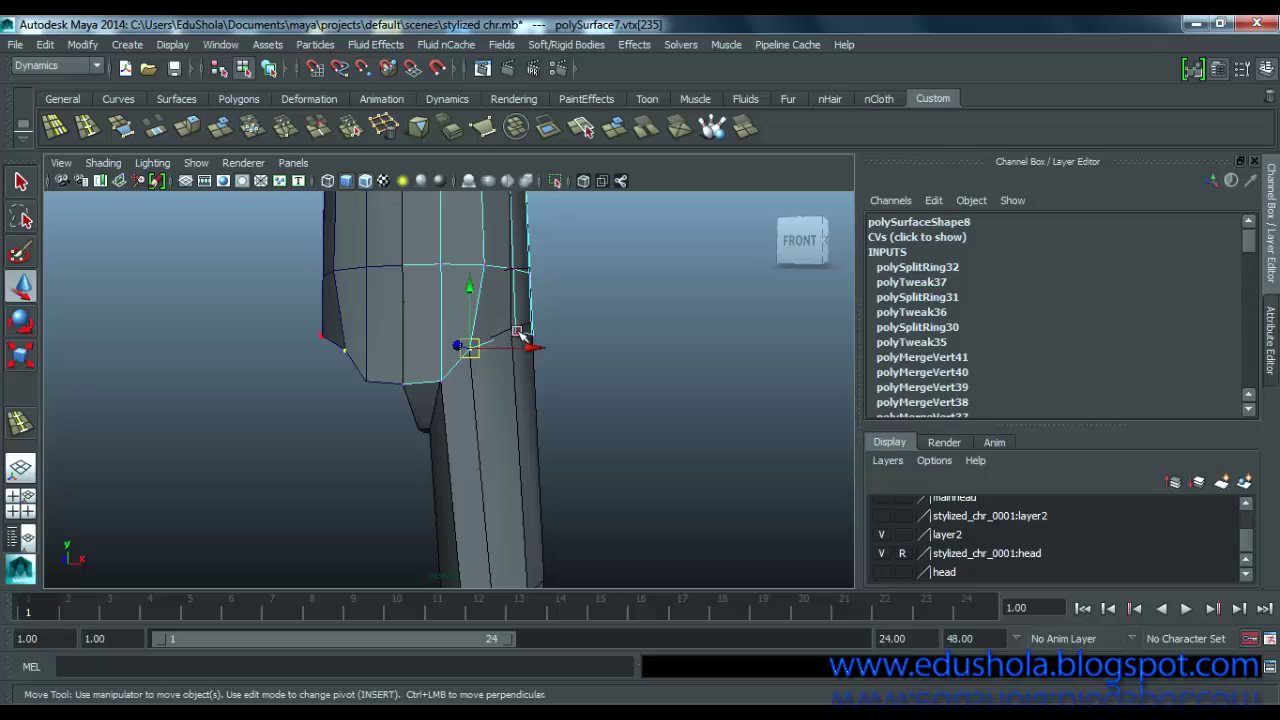
pyautogui.click(519, 332)
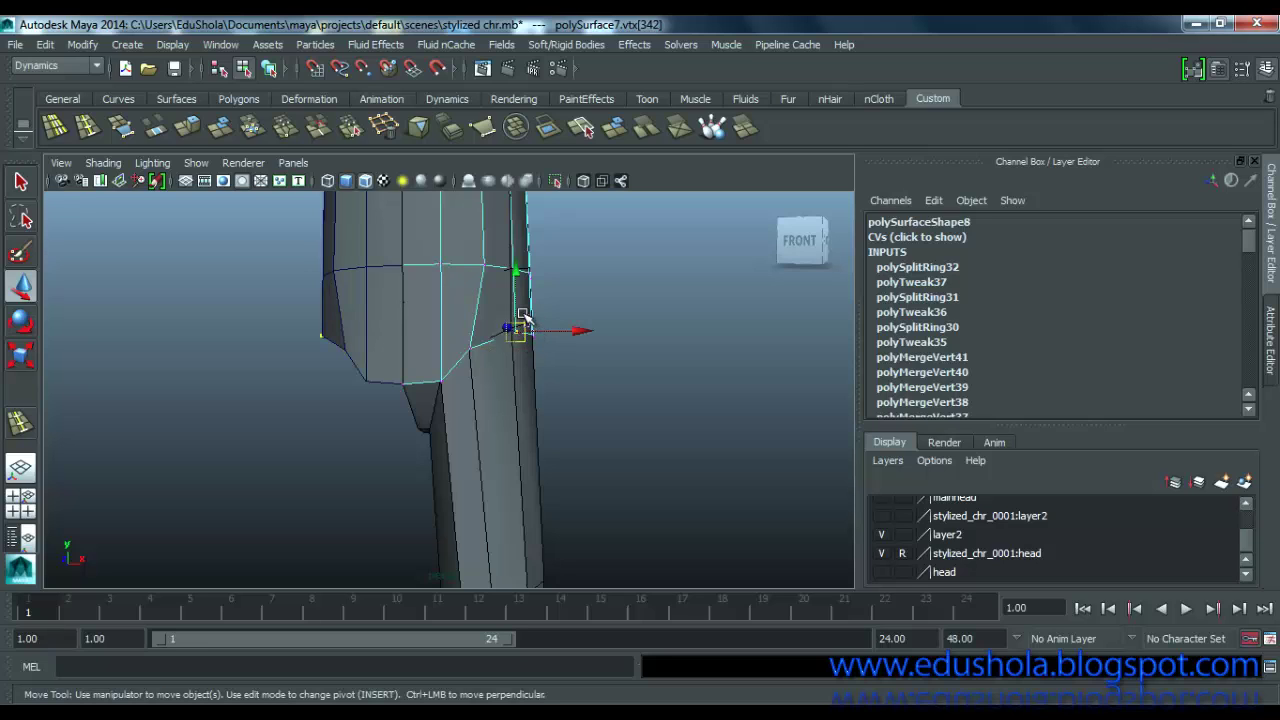
pyautogui.click(526, 317)
pyautogui.click(517, 332)
pyautogui.moveTo(515, 305); pyautogui.dragTo(397, 360)
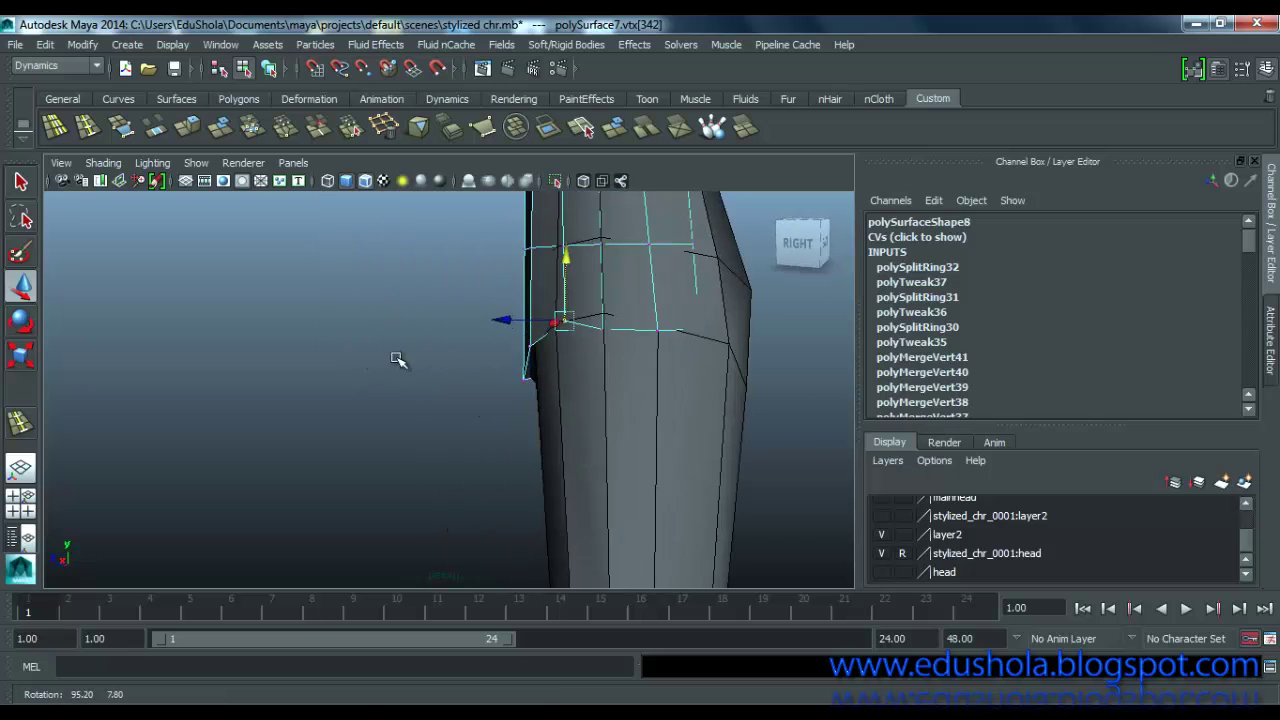
pyautogui.click(603, 329)
pyautogui.moveTo(606, 288); pyautogui.dragTo(608, 275)
pyautogui.click(657, 329)
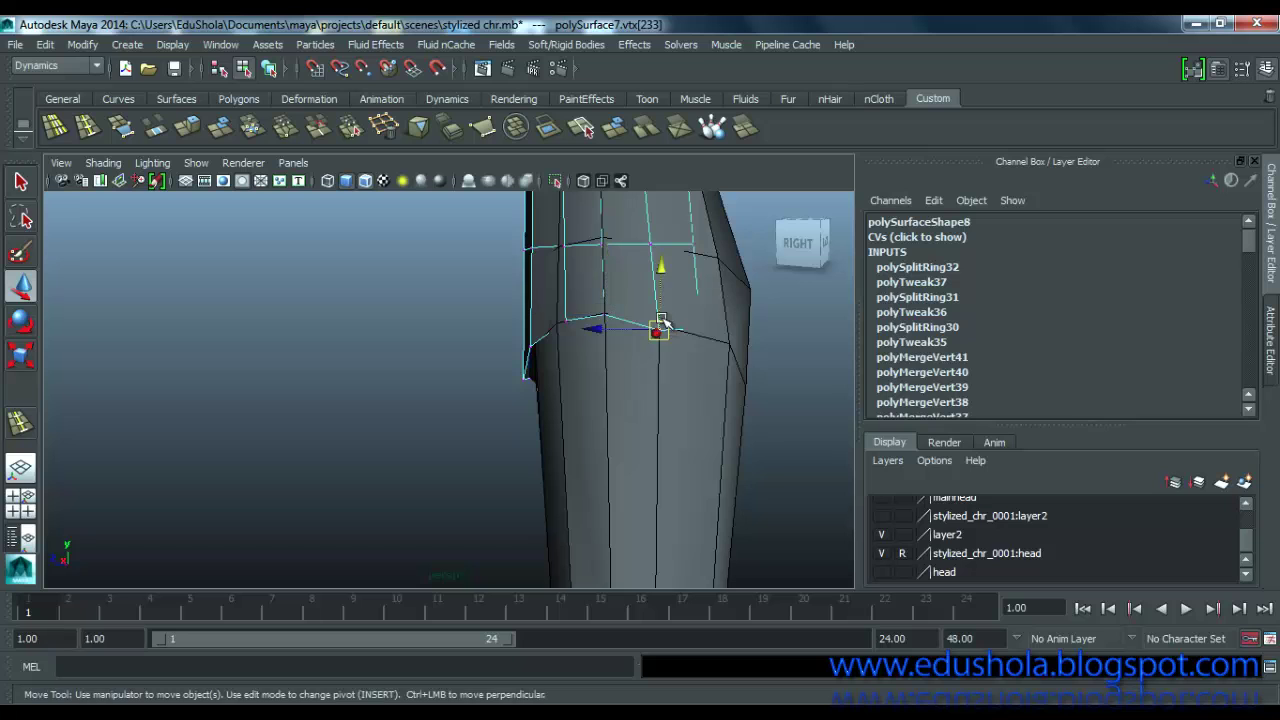
# Step: Reposition the bottom-edge vertices near the back centre to follow the reference model's rear leg opening
pyautogui.keyDown('alt'); pyautogui.moveTo(660, 305); pyautogui.dragTo(288, 295); pyautogui.keyUp('alt')
pyautogui.click(208, 374)
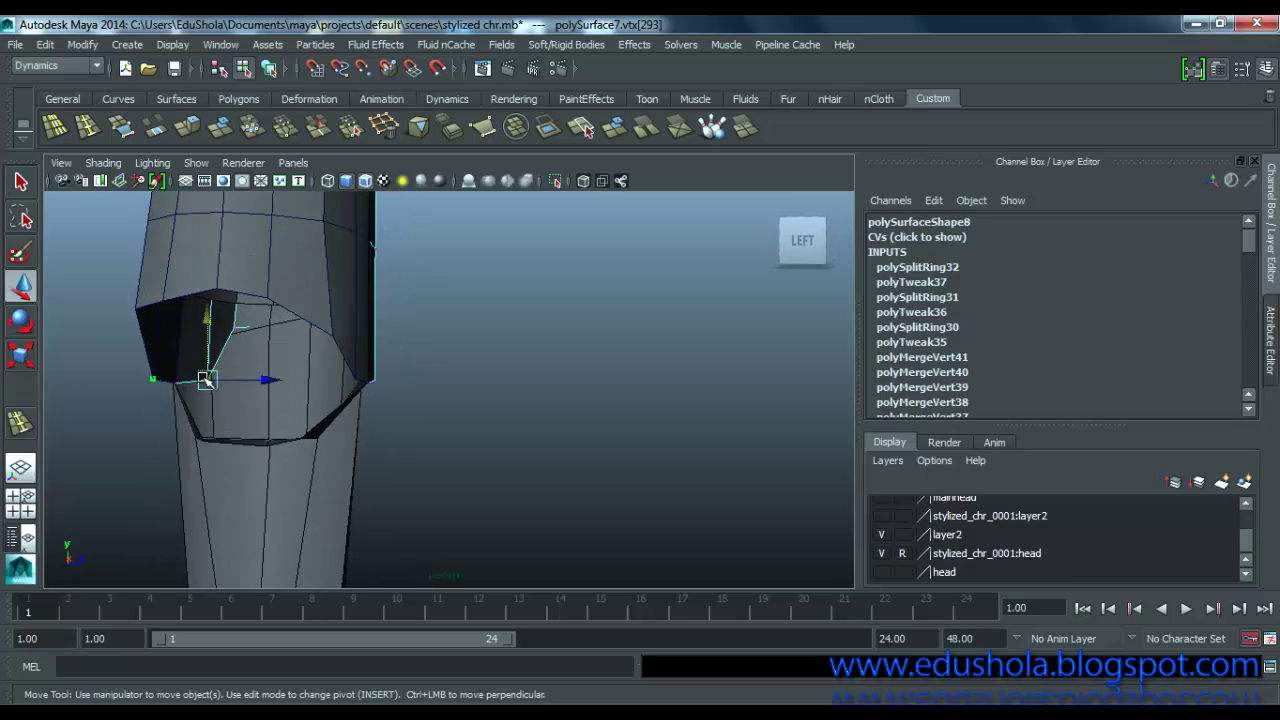
pyautogui.keyDown('alt'); pyautogui.moveTo(214, 371); pyautogui.dragTo(476, 375); pyautogui.keyUp('alt')
pyautogui.keyDown('alt'); pyautogui.moveTo(443, 423); pyautogui.dragTo(170, 367); pyautogui.keyUp('alt')
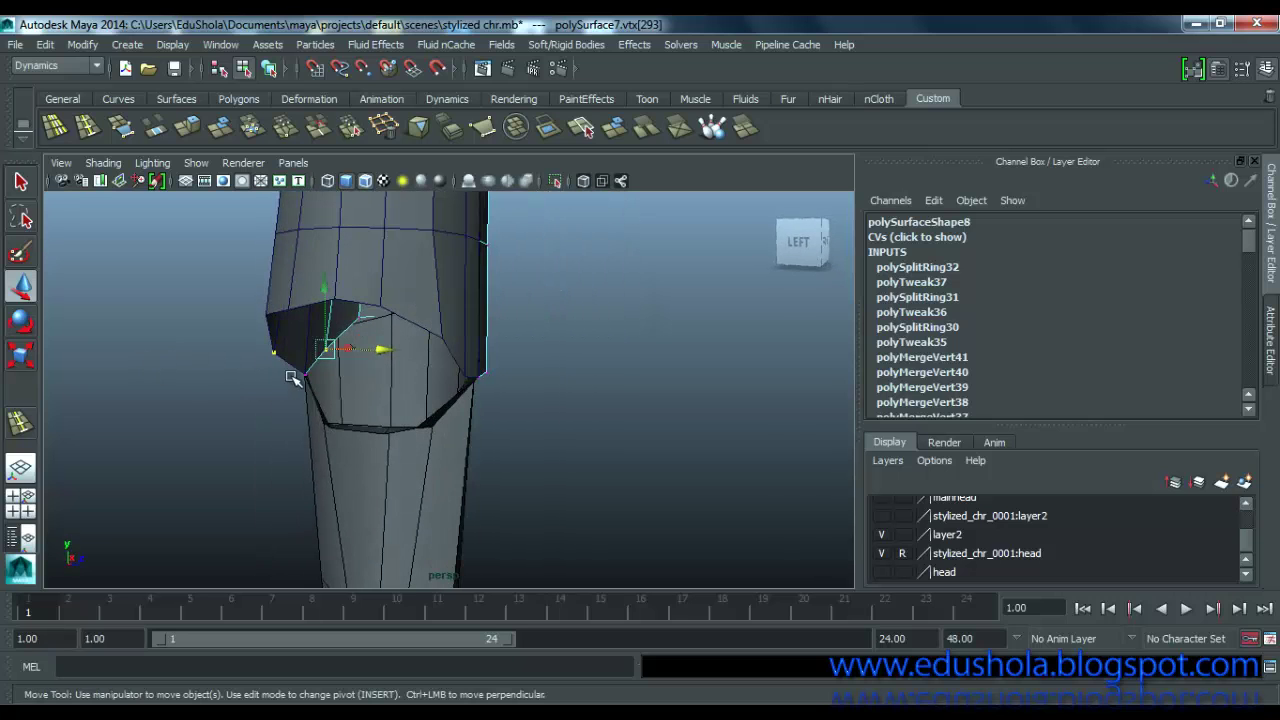
pyautogui.click(308, 377)
pyautogui.moveTo(308, 377)
pyautogui.keyDown('alt'); pyautogui.mouseDown()
pyautogui.moveTo(551, 400)
pyautogui.moveTo(340, 380)
pyautogui.moveTo(213, 387)
pyautogui.moveTo(293, 386)
pyautogui.mouseUp(); pyautogui.keyUp('alt')
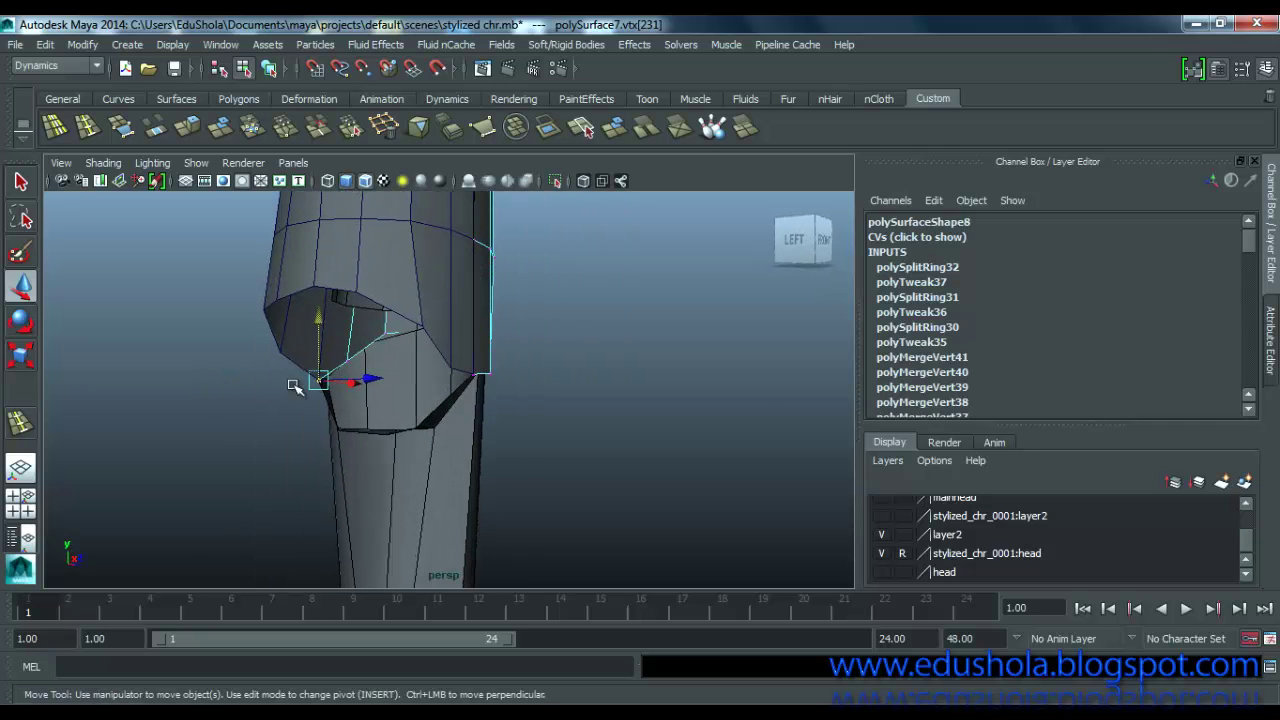
pyautogui.click(349, 364)
pyautogui.keyDown('alt'); pyautogui.moveTo(400, 365); pyautogui.dragTo(535, 430); pyautogui.keyUp('alt')
pyautogui.moveTo(497, 386); pyautogui.dragTo(190, 400)
# Step: Move the rear outer vertex of the bottom edge back onto the reference leg's top edge
pyautogui.click(347, 300)
pyautogui.keyDown('alt'); pyautogui.moveTo(360, 320); pyautogui.dragTo(749, 400); pyautogui.keyUp('alt')
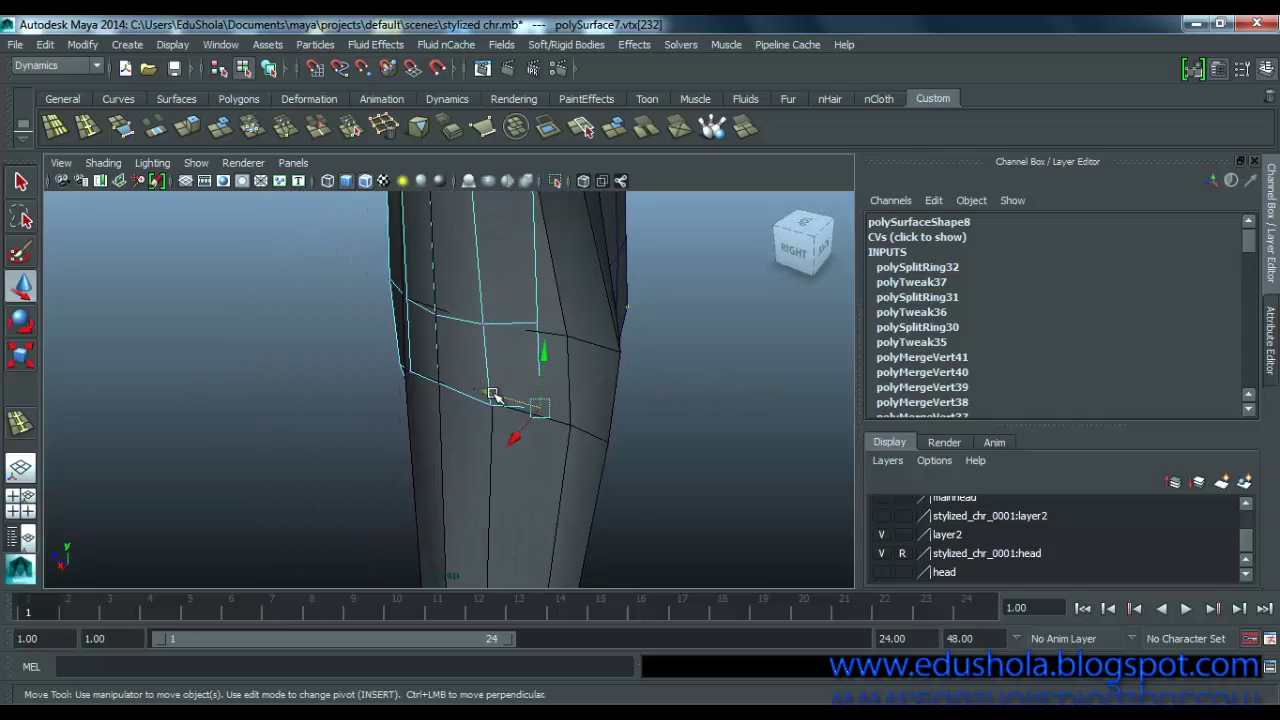
pyautogui.moveTo(517, 397); pyautogui.dragTo(530, 408)
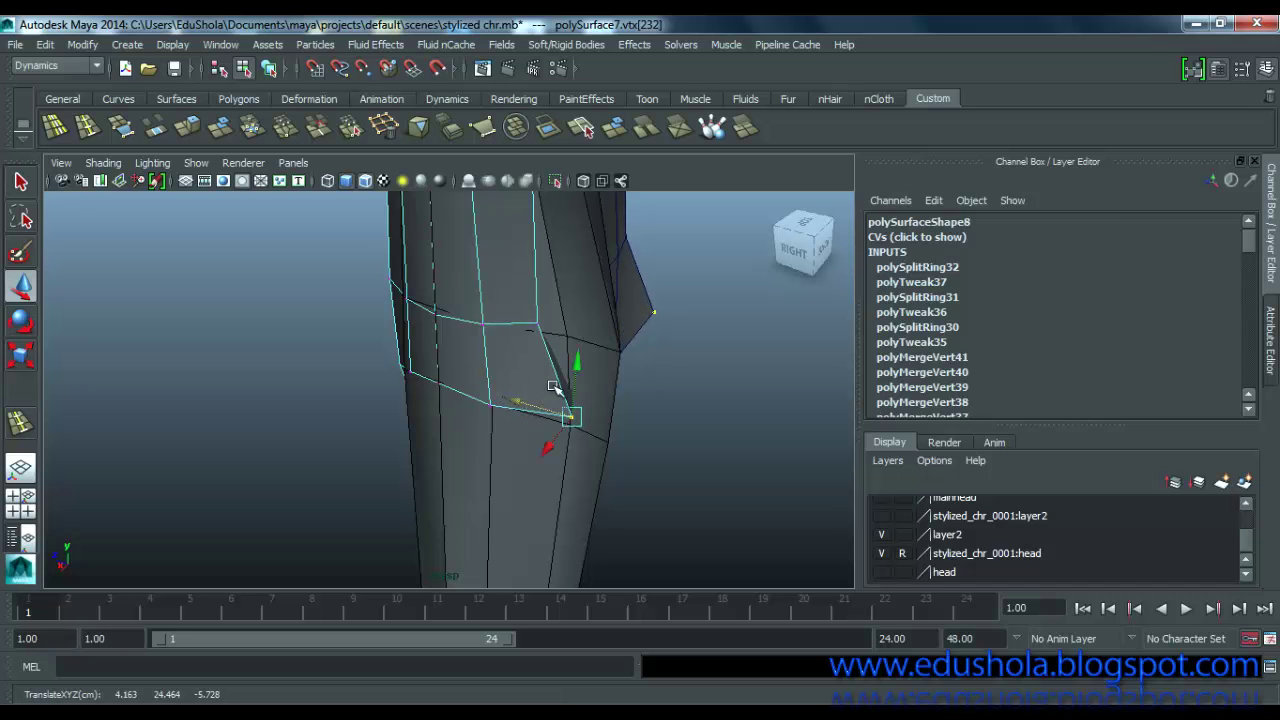
pyautogui.moveTo(582, 365); pyautogui.dragTo(367, 312)
# Step: Adjust the rear outer vertex on the new edge loop to match the reference hip shape
pyautogui.click(530, 328)
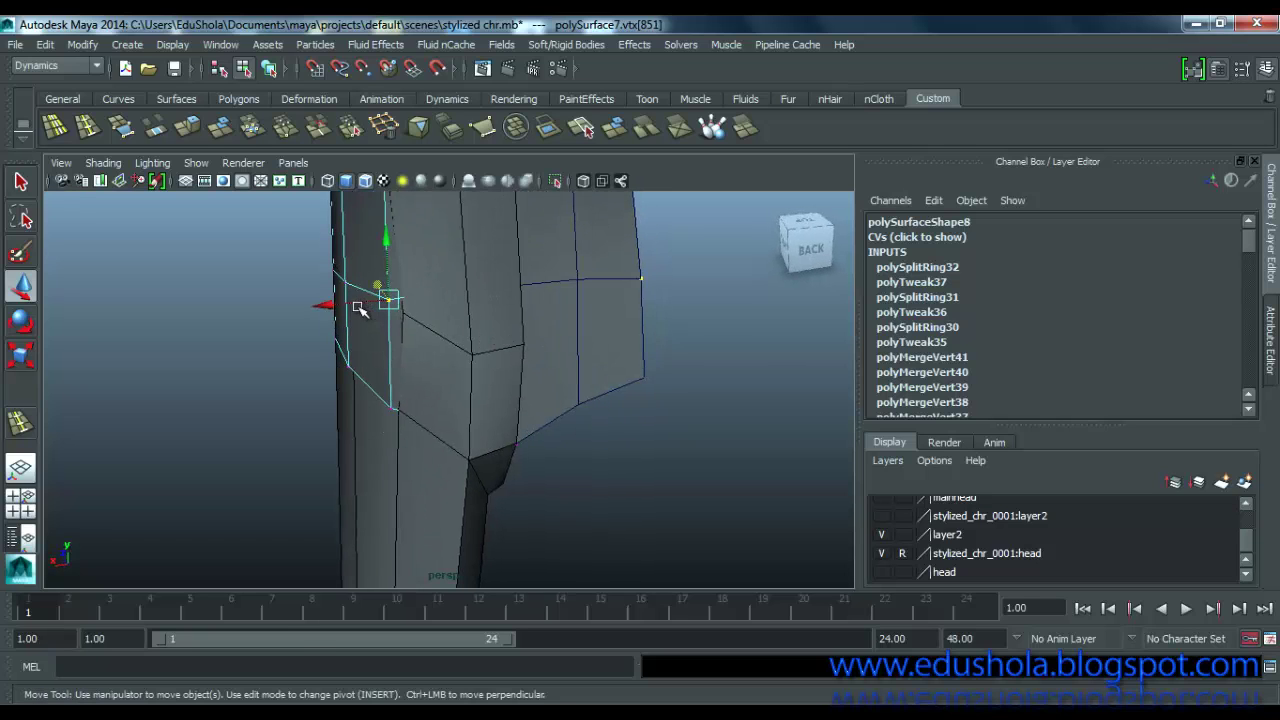
pyautogui.click(372, 307)
pyautogui.hotkey('ctrl', 'z')
pyautogui.moveTo(355, 306); pyautogui.dragTo(362, 307)
pyautogui.moveTo(396, 247); pyautogui.dragTo(693, 302)
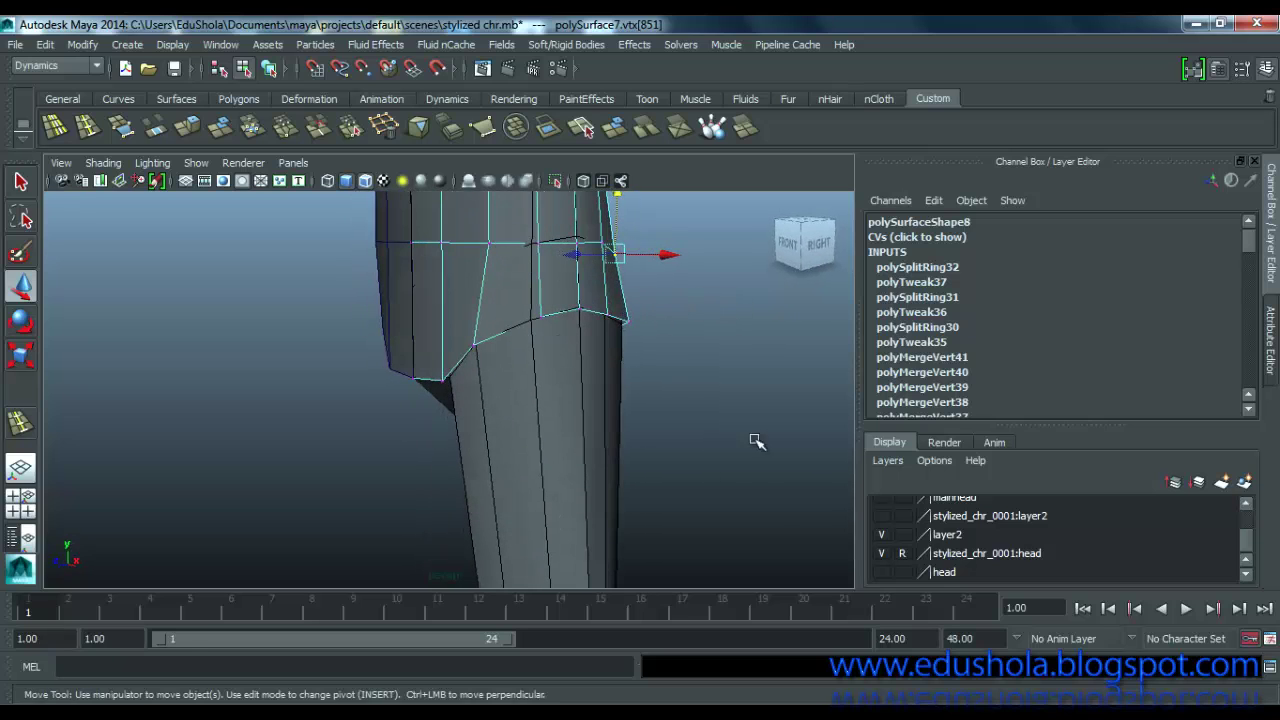
# Step: Hide the stylized_chr_0001:head reference layer and view the reshaped torso bottom from the front
pyautogui.click(883, 554)
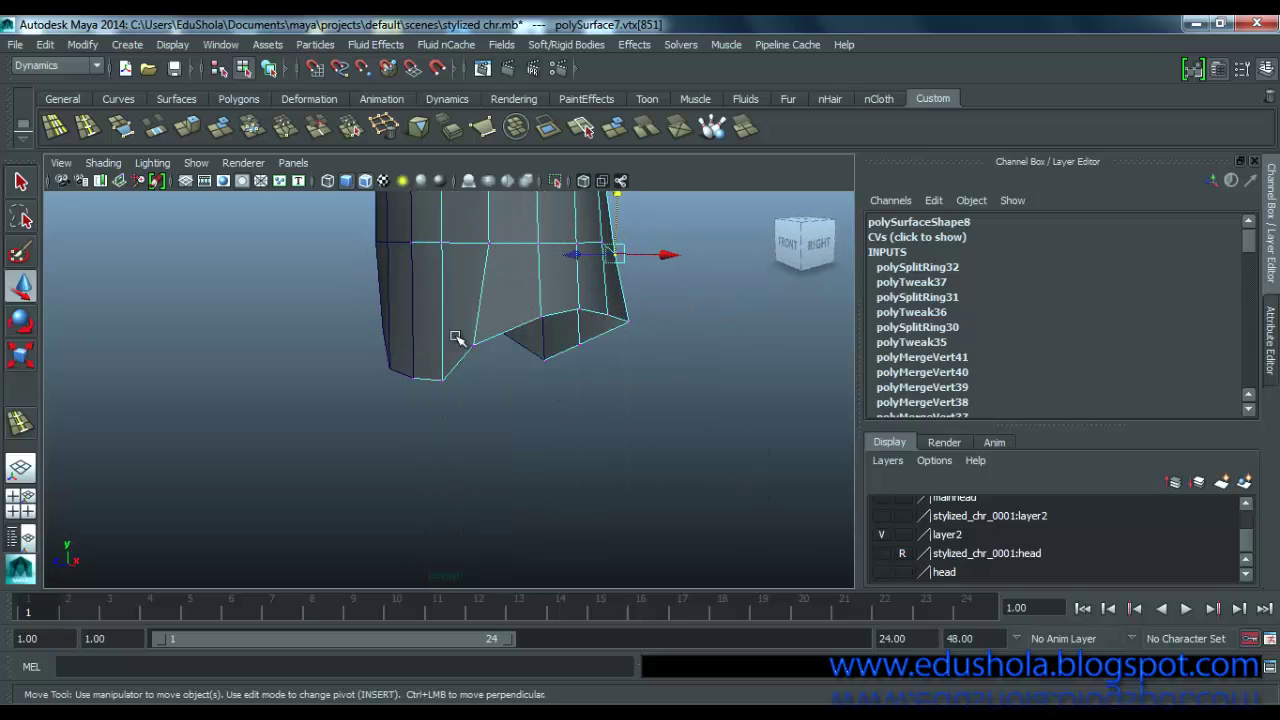
pyautogui.keyDown('alt'); pyautogui.moveTo(455, 337); pyautogui.dragTo(498, 340); pyautogui.keyUp('alt')
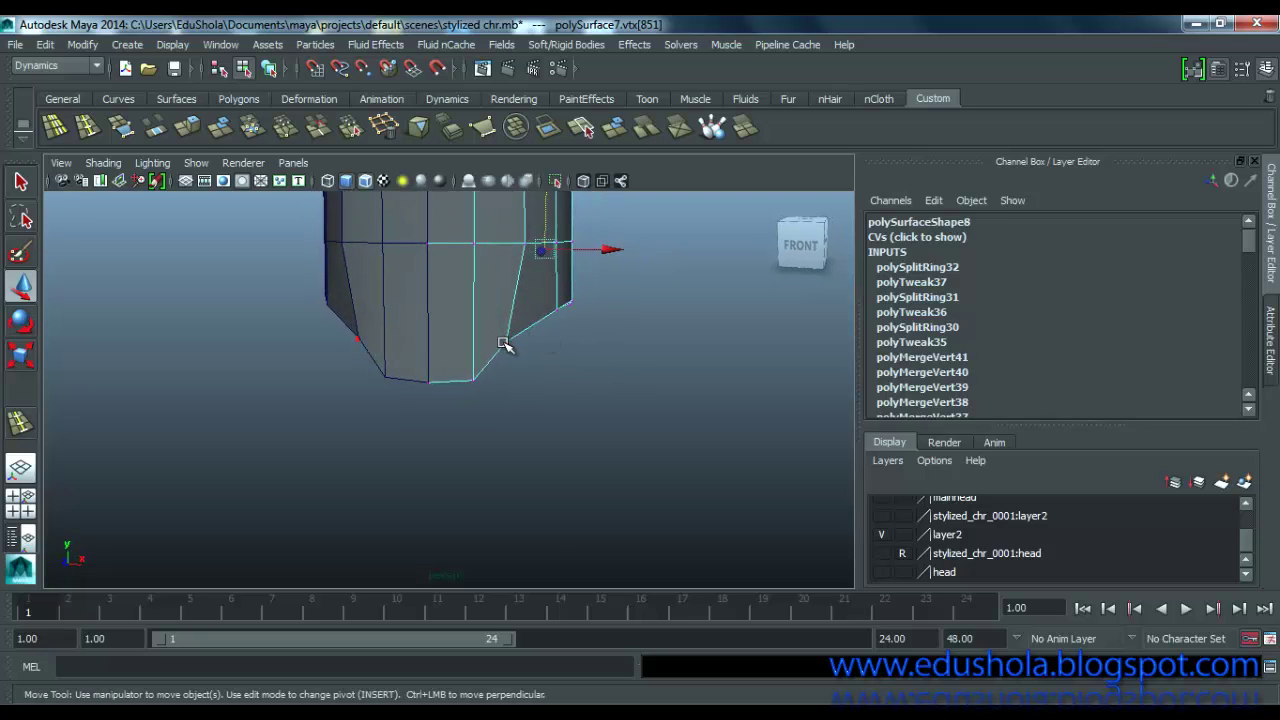
# Step: Lower the rear bottom-edge vertex beside the torso's centre line to smooth the curve of the crotch edge
pyautogui.click(503, 343)
pyautogui.click(571, 346)
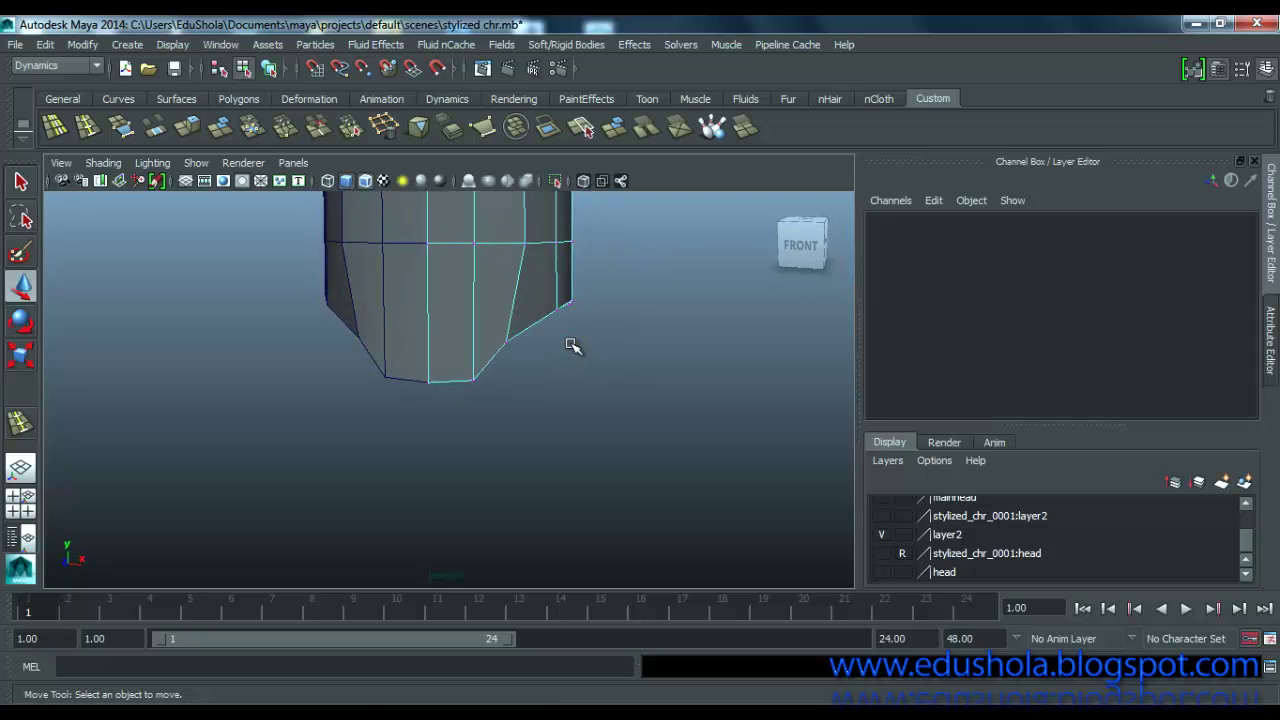
pyautogui.click(511, 343)
pyautogui.keyDown('alt'); pyautogui.moveTo(571, 346); pyautogui.dragTo(401, 229); pyautogui.keyUp('alt')
pyautogui.click(597, 269)
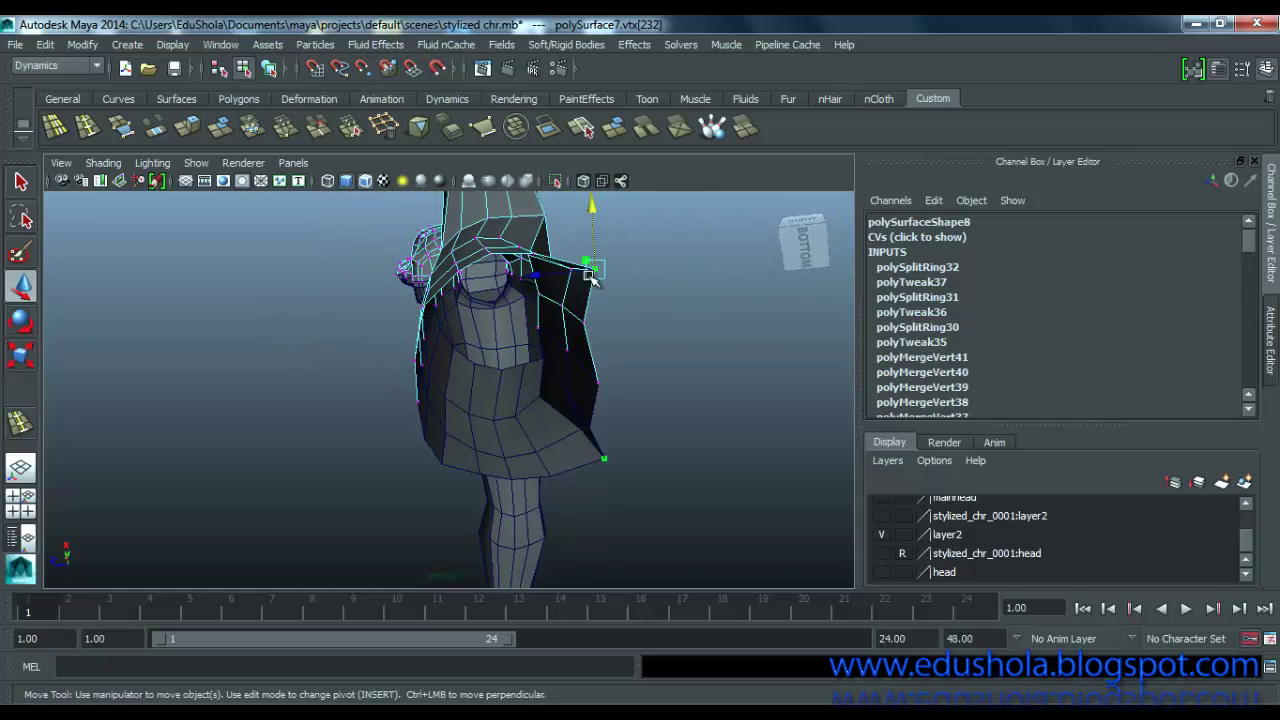
pyautogui.keyDown('alt'); pyautogui.moveTo(594, 274); pyautogui.dragTo(534, 346); pyautogui.keyUp('alt')
pyautogui.keyDown('alt'); pyautogui.moveTo(534, 346); pyautogui.dragTo(475, 468, button='middle'); pyautogui.keyUp('alt')
pyautogui.keyDown('alt'); pyautogui.moveTo(476, 469); pyautogui.dragTo(491, 443); pyautogui.keyUp('alt')
pyautogui.keyDown('shift'); pyautogui.click(491, 446); pyautogui.keyUp('shift')
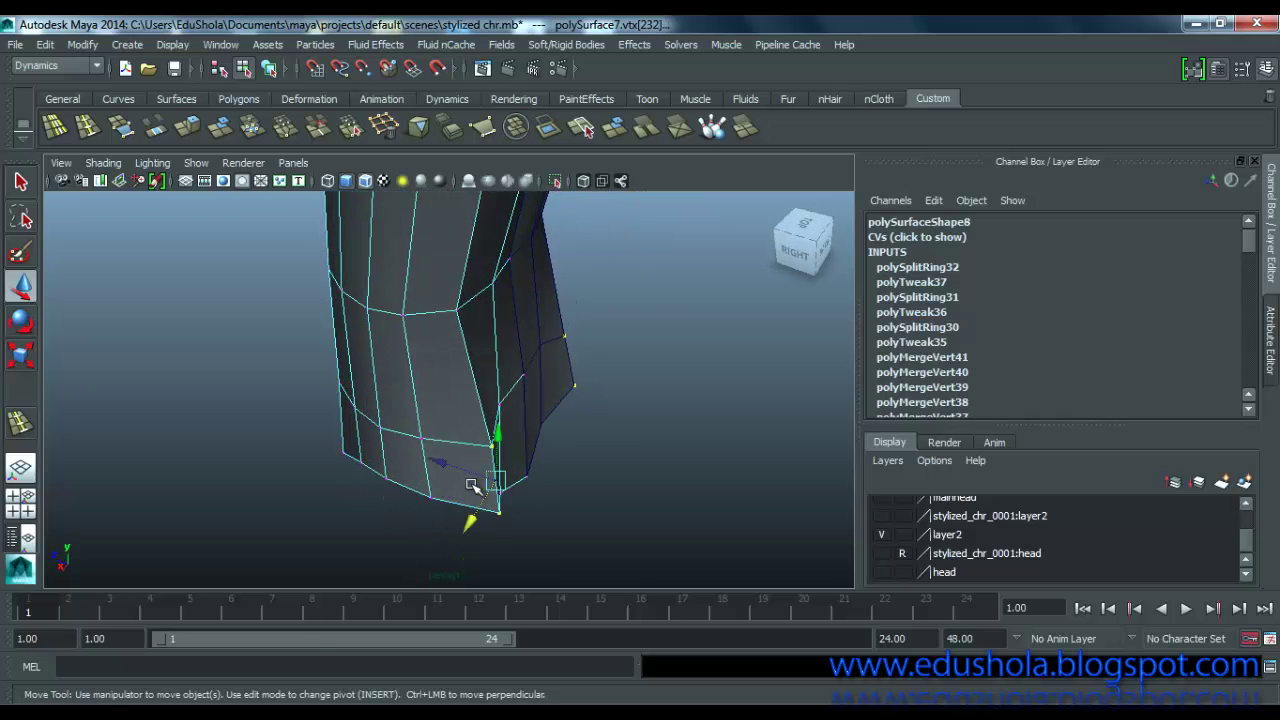
pyautogui.keyDown('alt'); pyautogui.moveTo(443, 457); pyautogui.dragTo(463, 351); pyautogui.keyUp('alt')
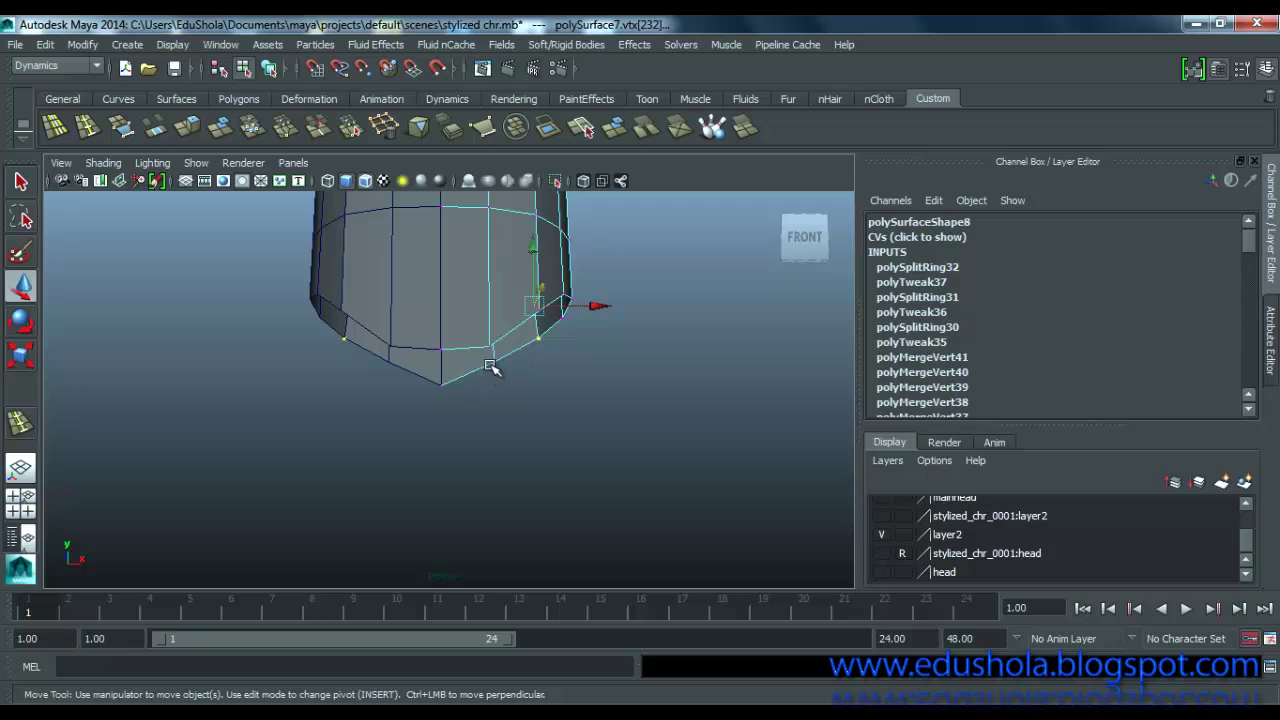
pyautogui.click(495, 324)
pyautogui.moveTo(495, 310); pyautogui.dragTo(494, 321)
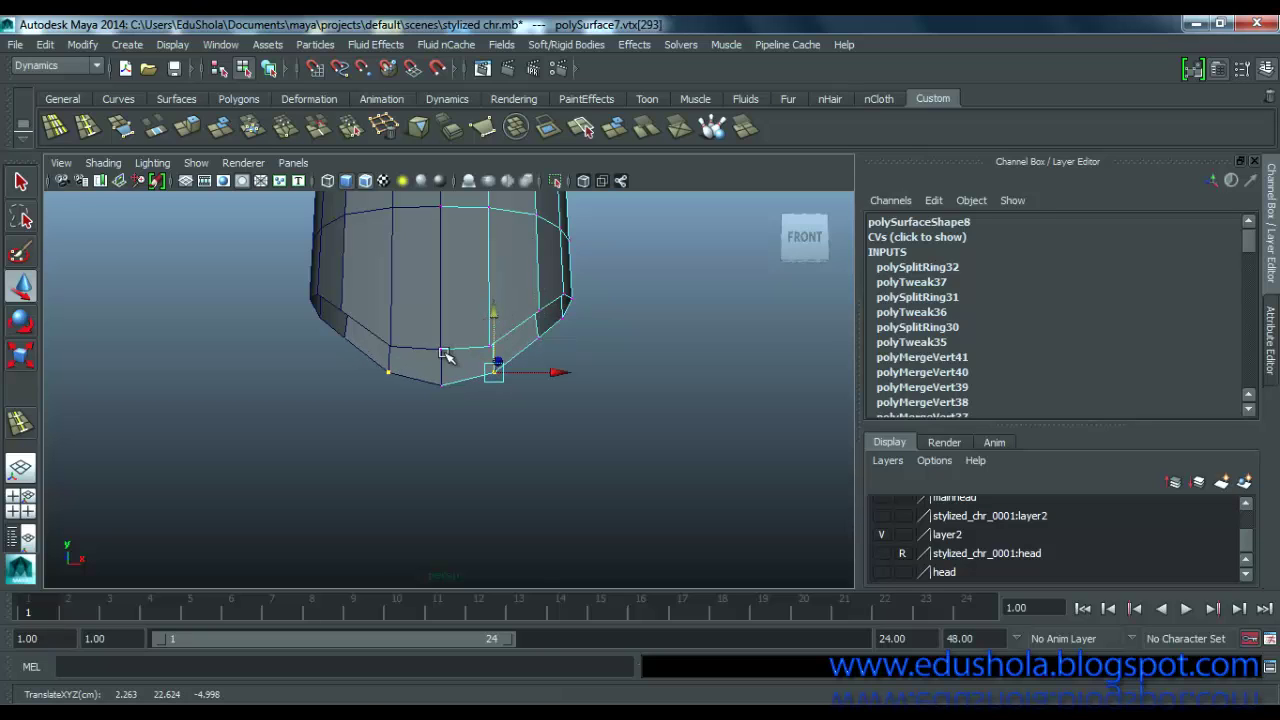
# Step: Extrude the centre edges at the front and rear of the torso's bottom opening downward by about 1.8 units
pyautogui.moveTo(462, 346); pyautogui.dragTo(460, 222, button='right')
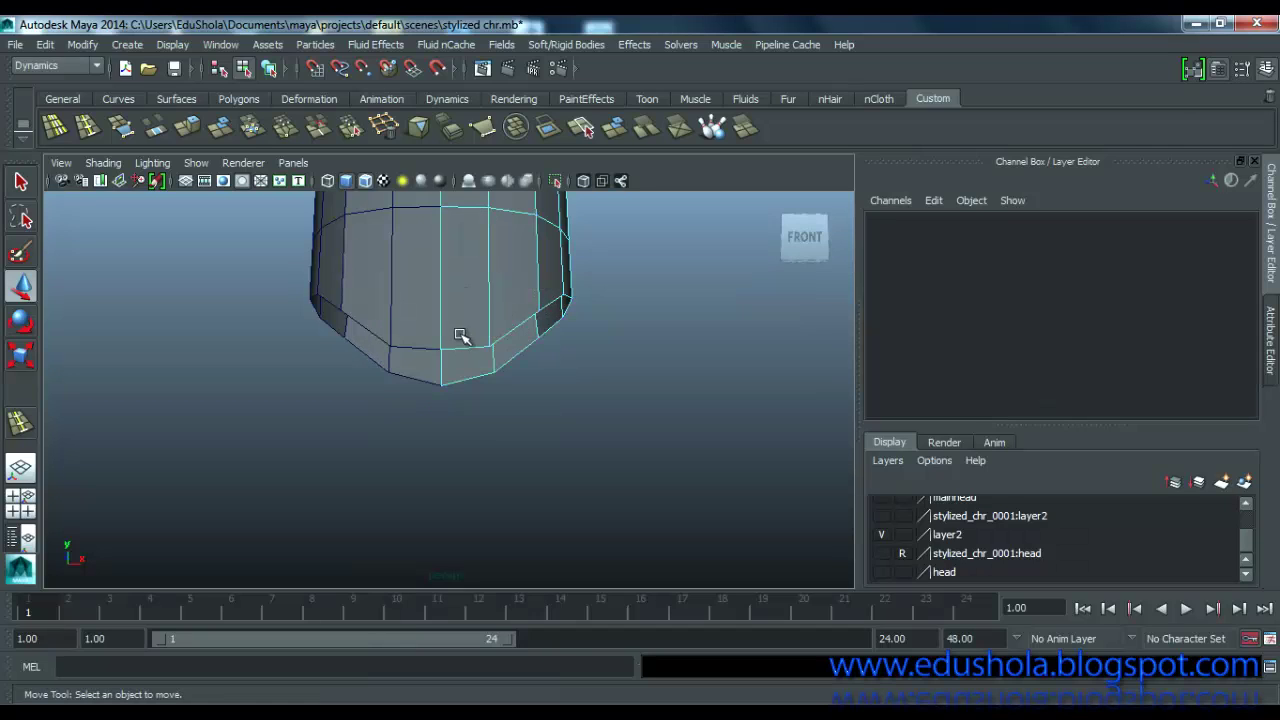
pyautogui.click(463, 348)
pyautogui.keyDown('shift'); pyautogui.click(452, 383); pyautogui.keyUp('shift')
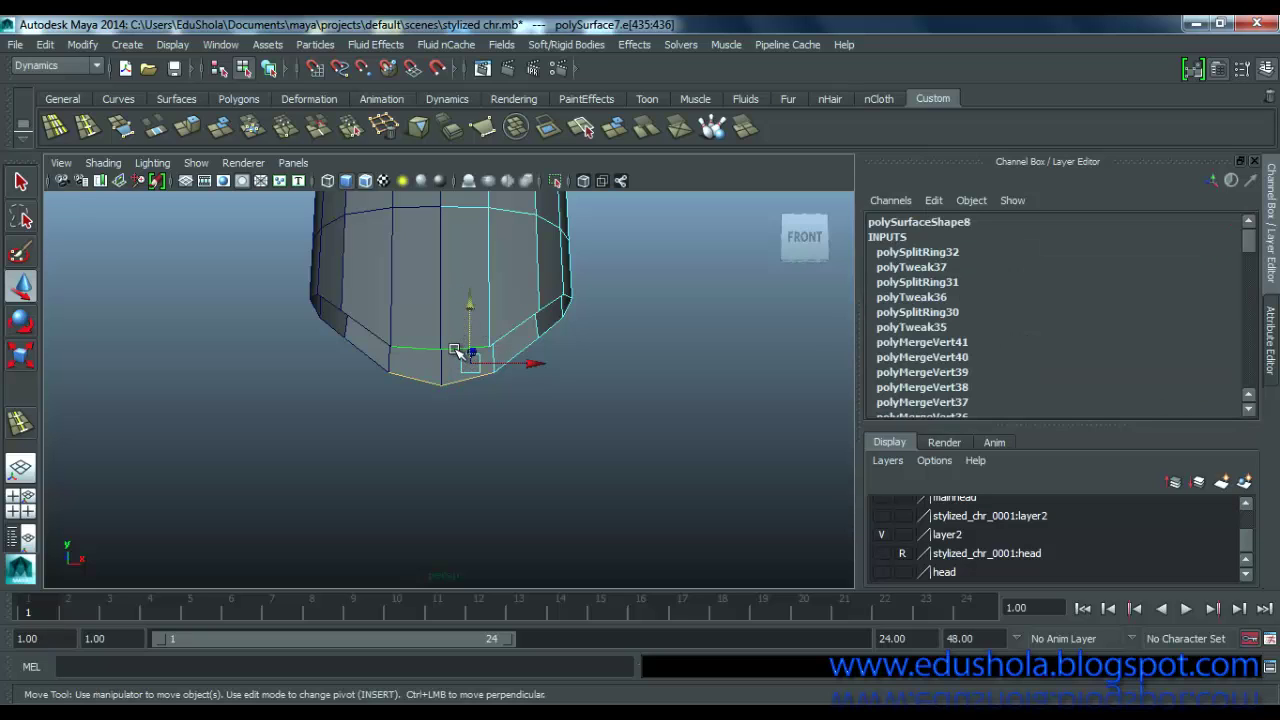
pyautogui.keyDown('alt'); pyautogui.moveTo(455, 349); pyautogui.dragTo(455, 349, button='right'); pyautogui.keyUp('alt')
pyautogui.keyDown('shift'); pyautogui.rightClick(455, 350); pyautogui.keyUp('shift')
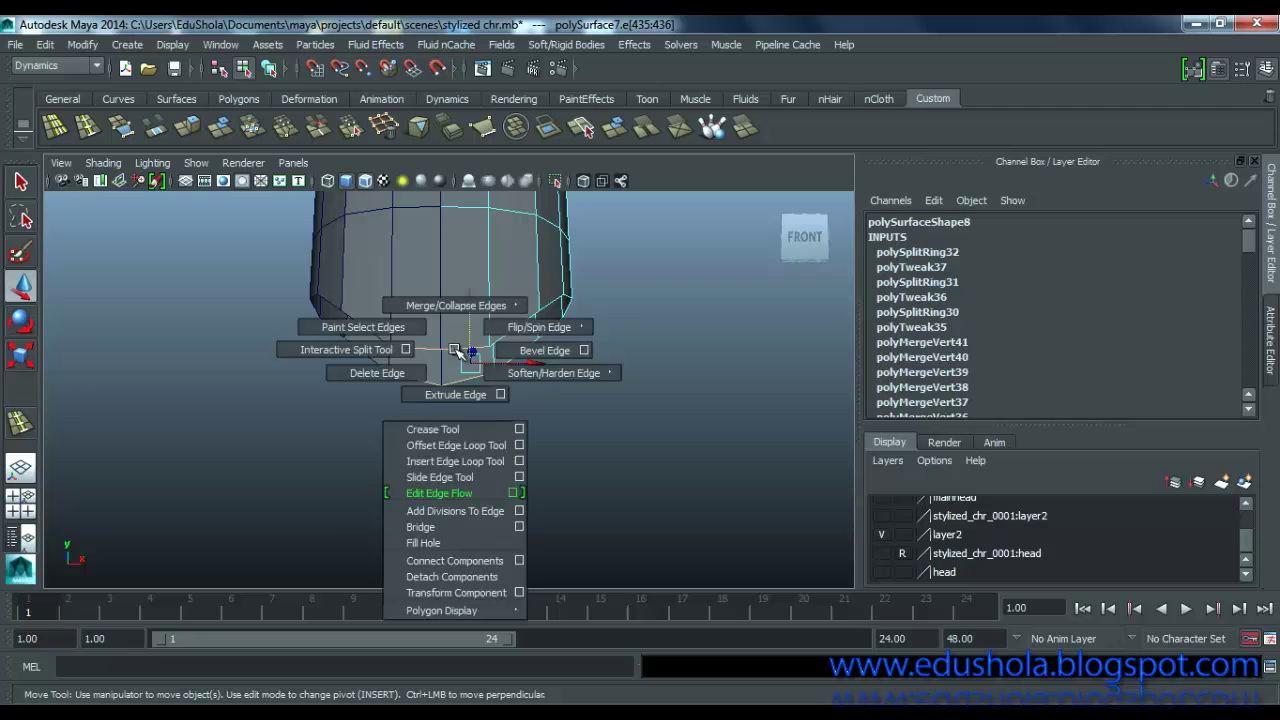
pyautogui.keyDown('shift'); pyautogui.rightClick(455, 350); pyautogui.keyUp('shift')
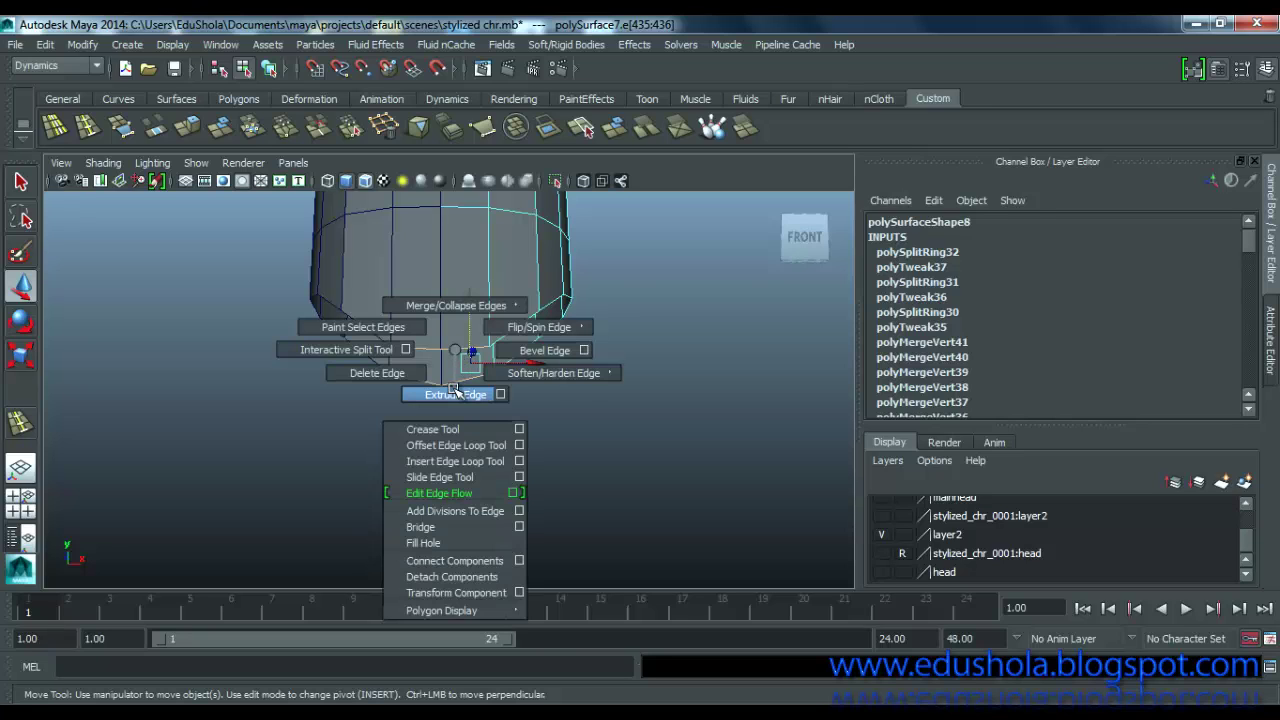
pyautogui.click(455, 394)
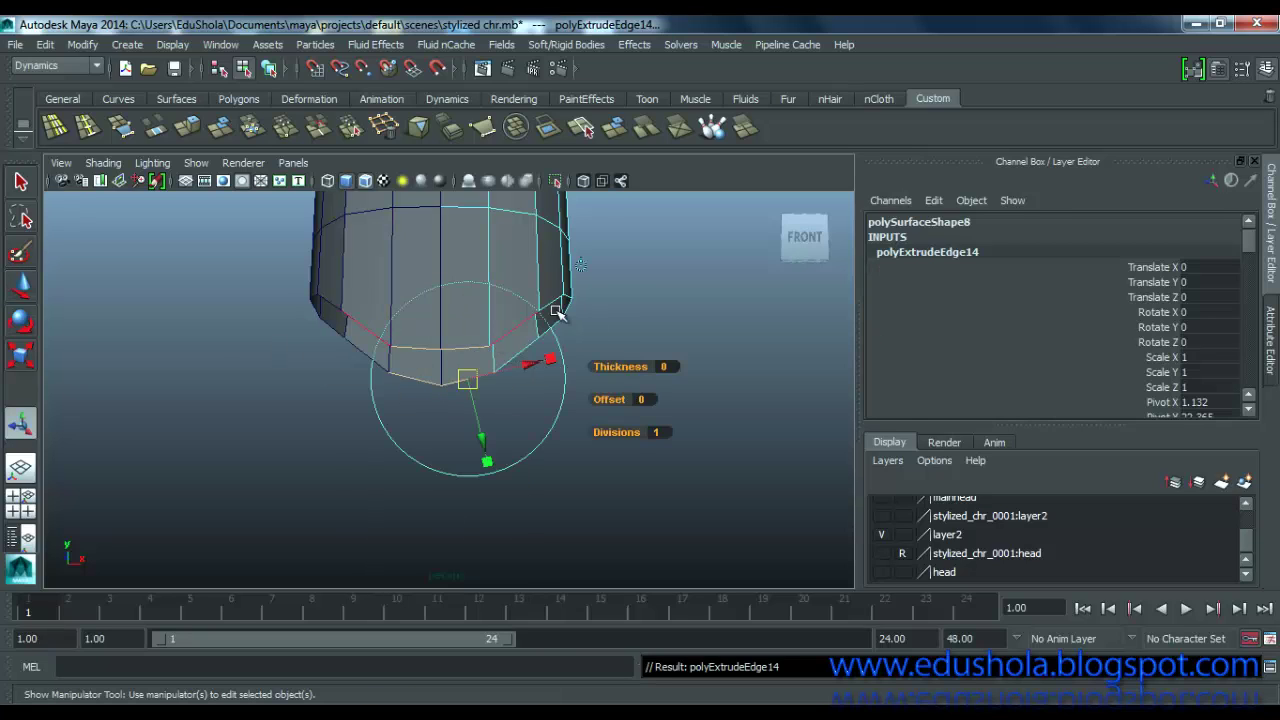
pyautogui.click(580, 267)
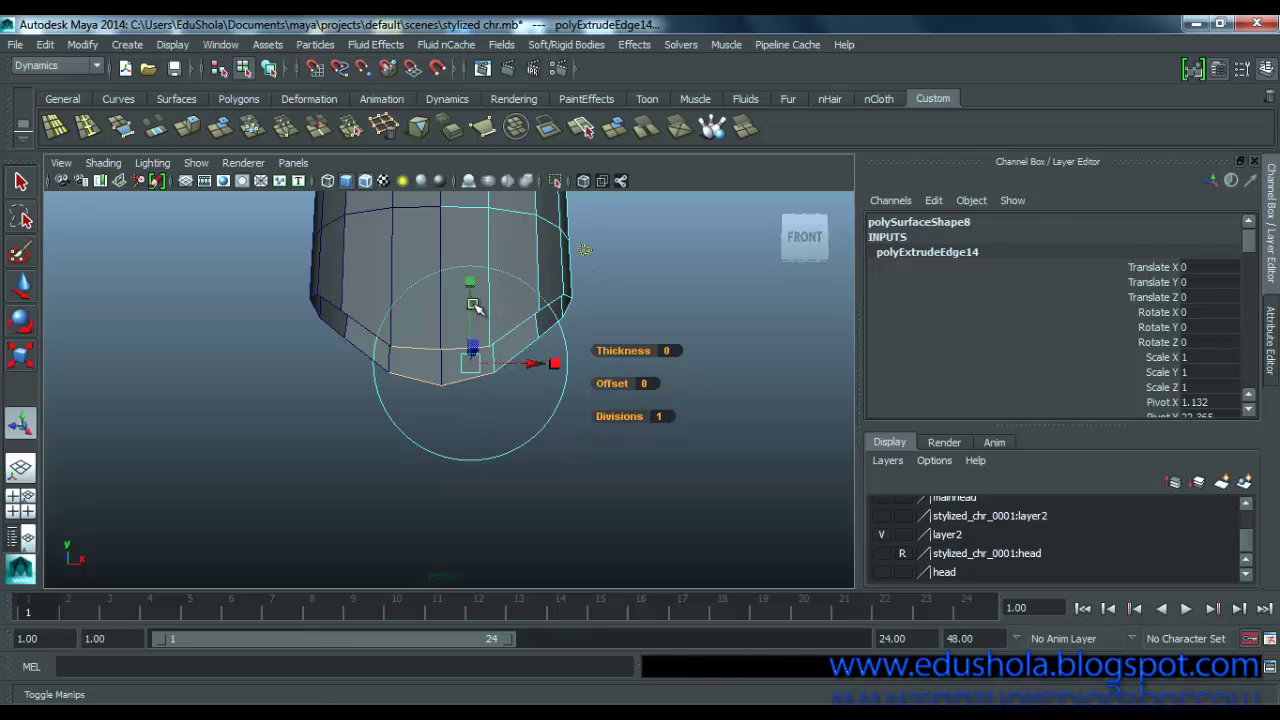
pyautogui.moveTo(471, 304); pyautogui.dragTo(465, 398)
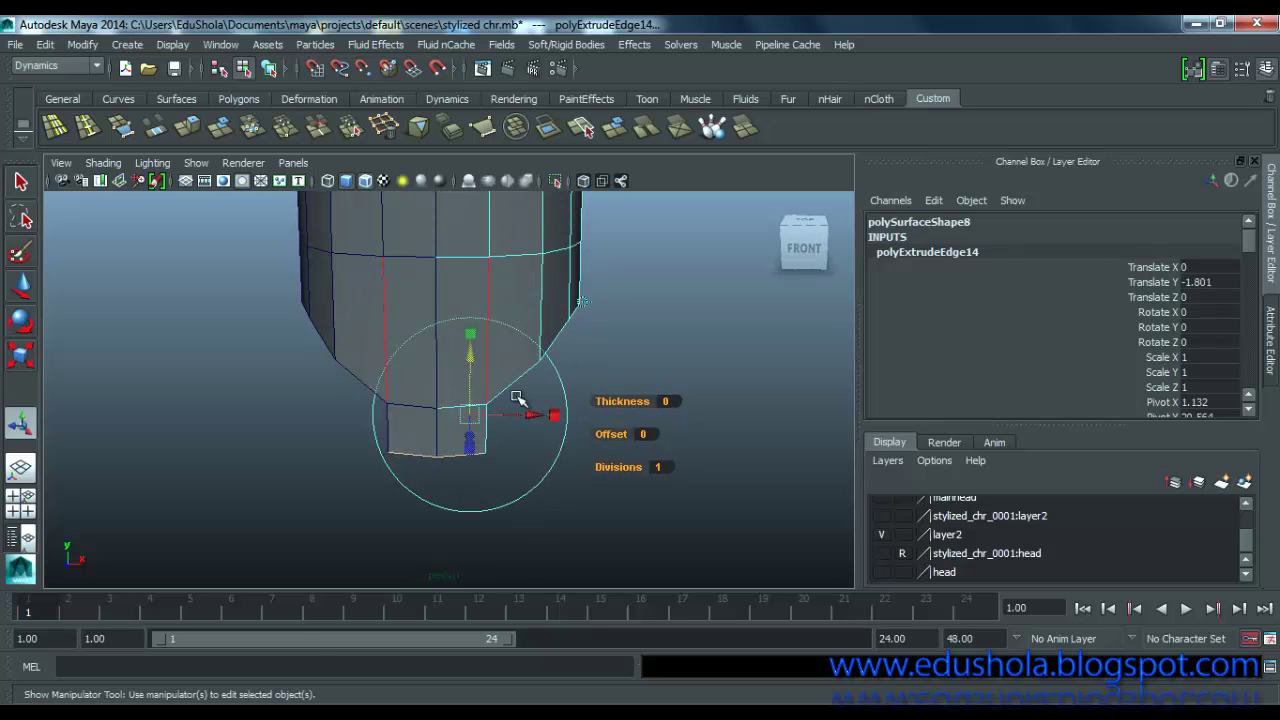
# Step: Narrow the lower ends of both extruded flaps and shift their bottom vertices inward toward each other
pyautogui.moveTo(580, 360)
pyautogui.keyDown('alt'); pyautogui.mouseDown()
pyautogui.moveTo(400, 349)
pyautogui.moveTo(566, 337)
pyautogui.moveTo(560, 350)
pyautogui.mouseUp(); pyautogui.keyUp('alt')
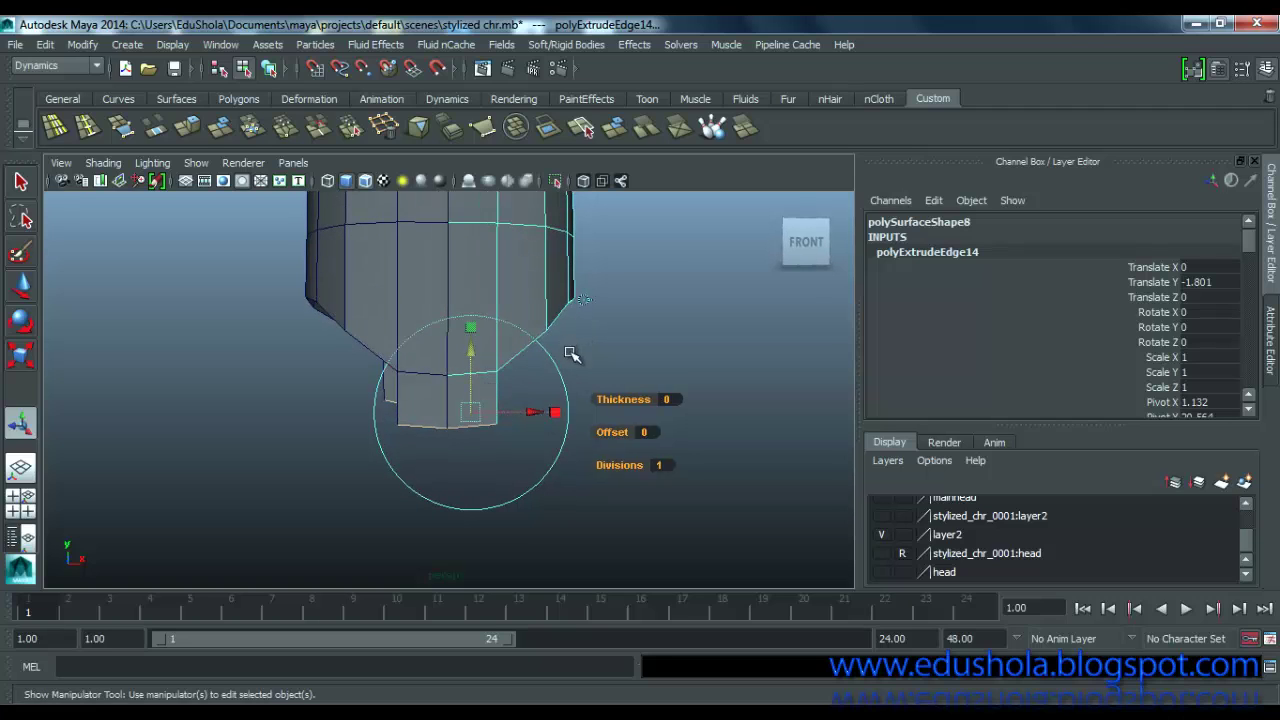
pyautogui.press('w')
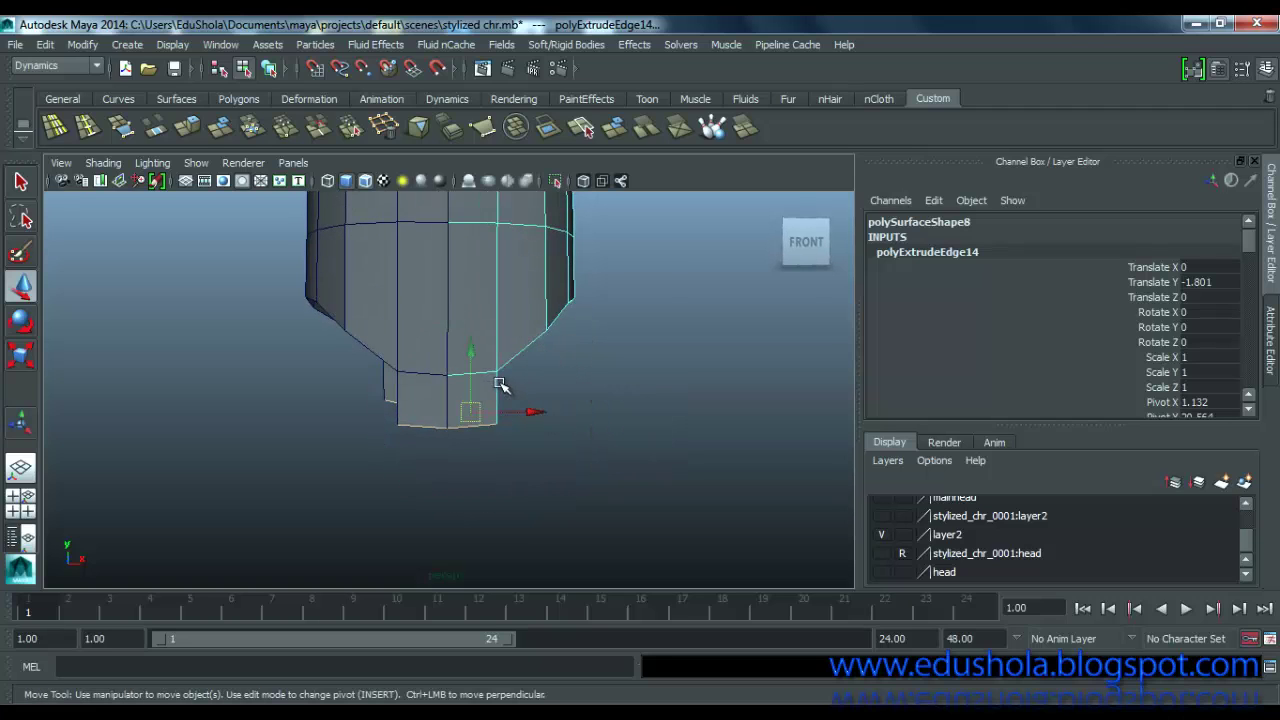
pyautogui.moveTo(494, 345); pyautogui.dragTo(434, 273, button='right')
pyautogui.moveTo(479, 401); pyautogui.dragTo(479, 401)
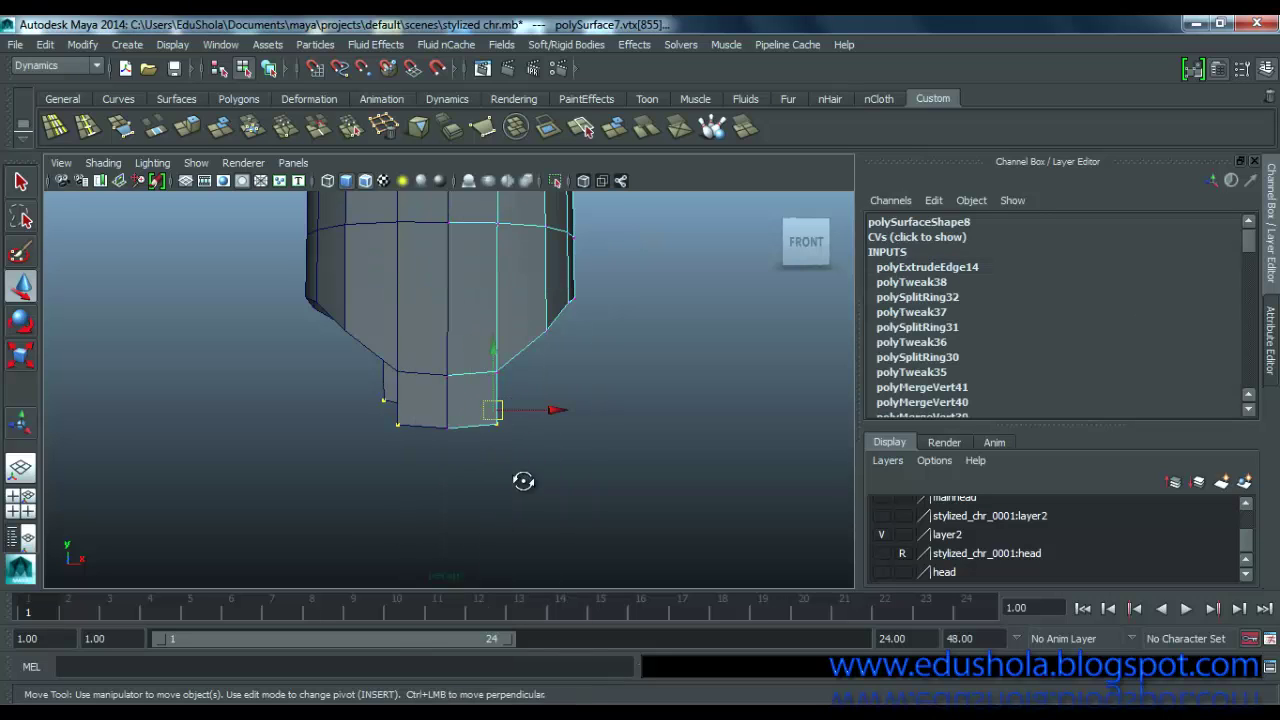
pyautogui.keyDown('alt'); pyautogui.moveTo(523, 480); pyautogui.dragTo(426, 435); pyautogui.keyUp('alt')
pyautogui.scroll(-2, 560, 410)
pyautogui.scroll(4, 438, 429)
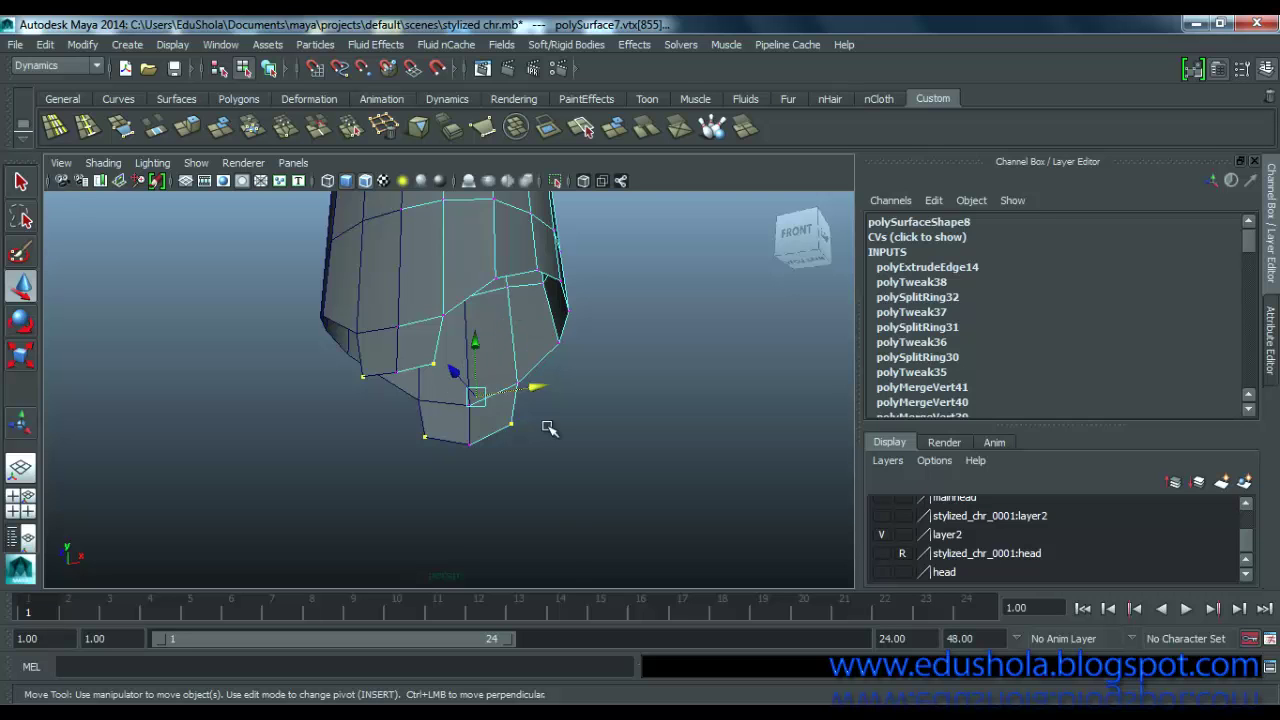
pyautogui.keyDown('alt'); pyautogui.moveTo(505, 357); pyautogui.dragTo(366, 417); pyautogui.keyUp('alt')
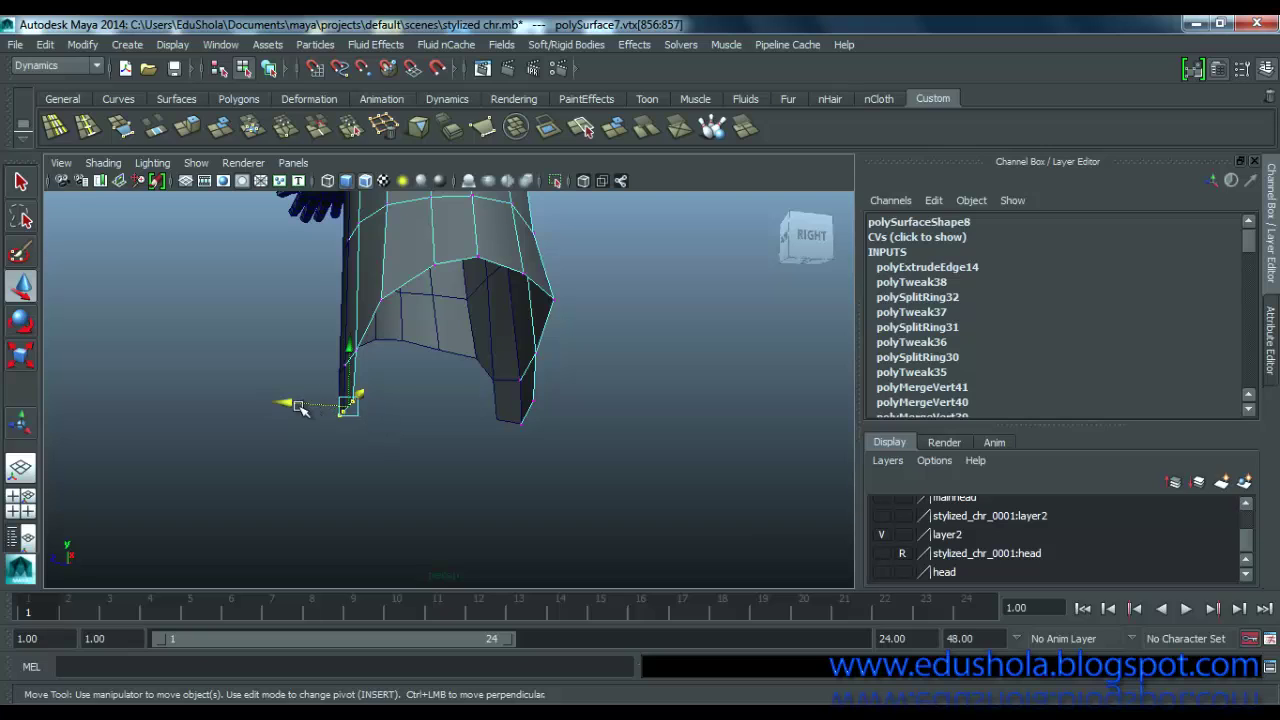
pyautogui.keyDown('alt'); pyautogui.moveTo(466, 423); pyautogui.dragTo(534, 410); pyautogui.keyUp('alt')
pyautogui.keyDown('alt'); pyautogui.moveTo(386, 398); pyautogui.dragTo(440, 370); pyautogui.keyUp('alt')
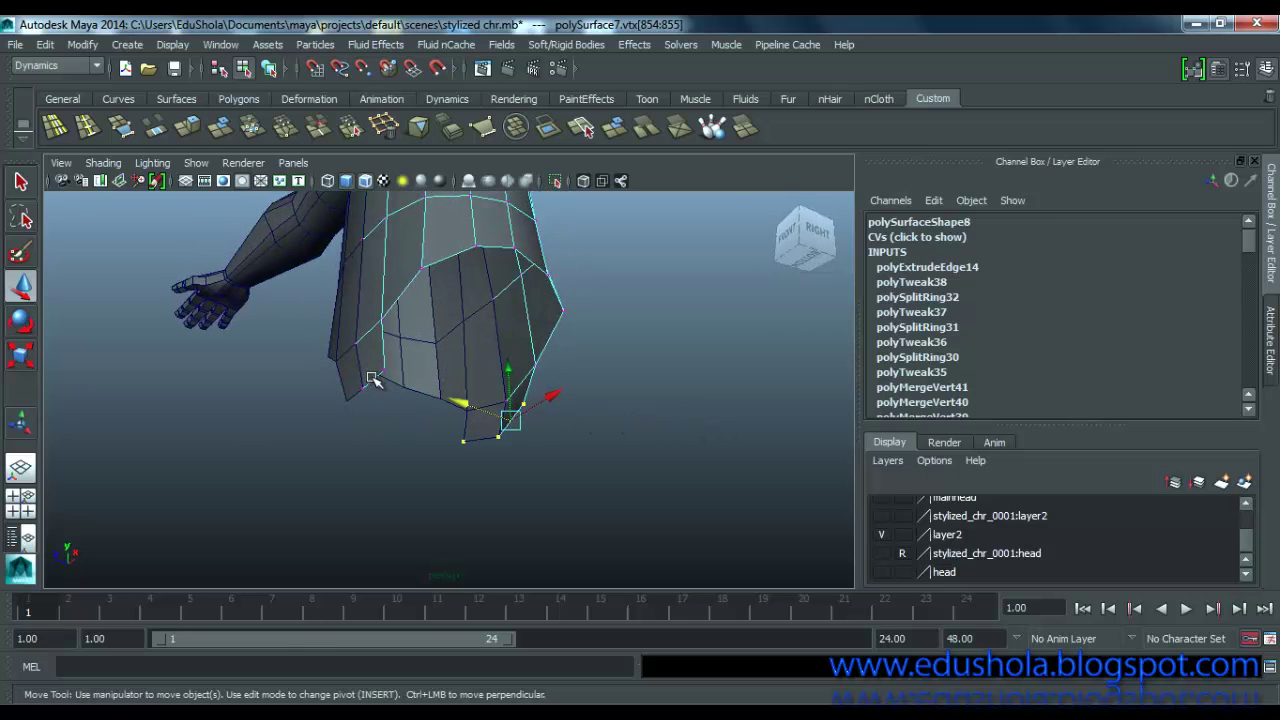
pyautogui.press('g')
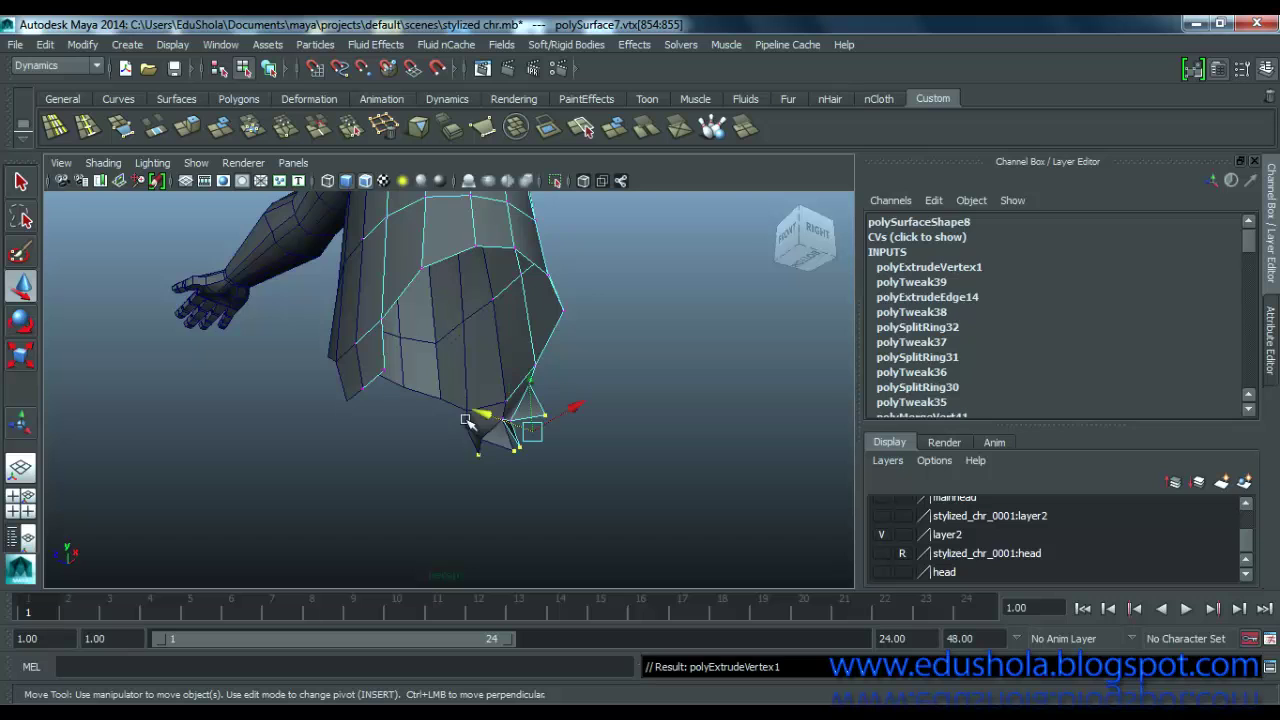
pyautogui.keyDown('alt'); pyautogui.moveTo(527, 449); pyautogui.dragTo(416, 383); pyautogui.keyUp('alt')
pyautogui.hotkey('ctrl', 'z')
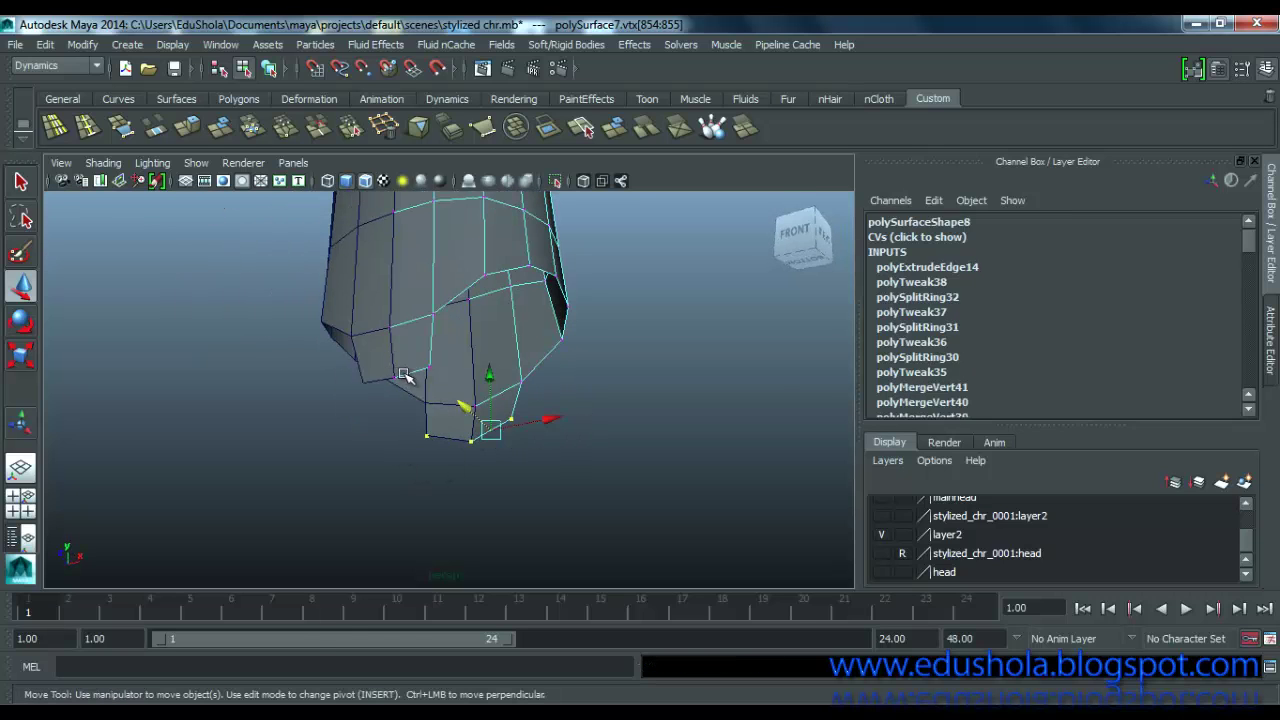
# Step: Extrude the front flap's bottom edges toward the back, with Translate Y -0.83 and Translate Z -1.686
pyautogui.moveTo(405, 375); pyautogui.dragTo(406, 212, button='right')
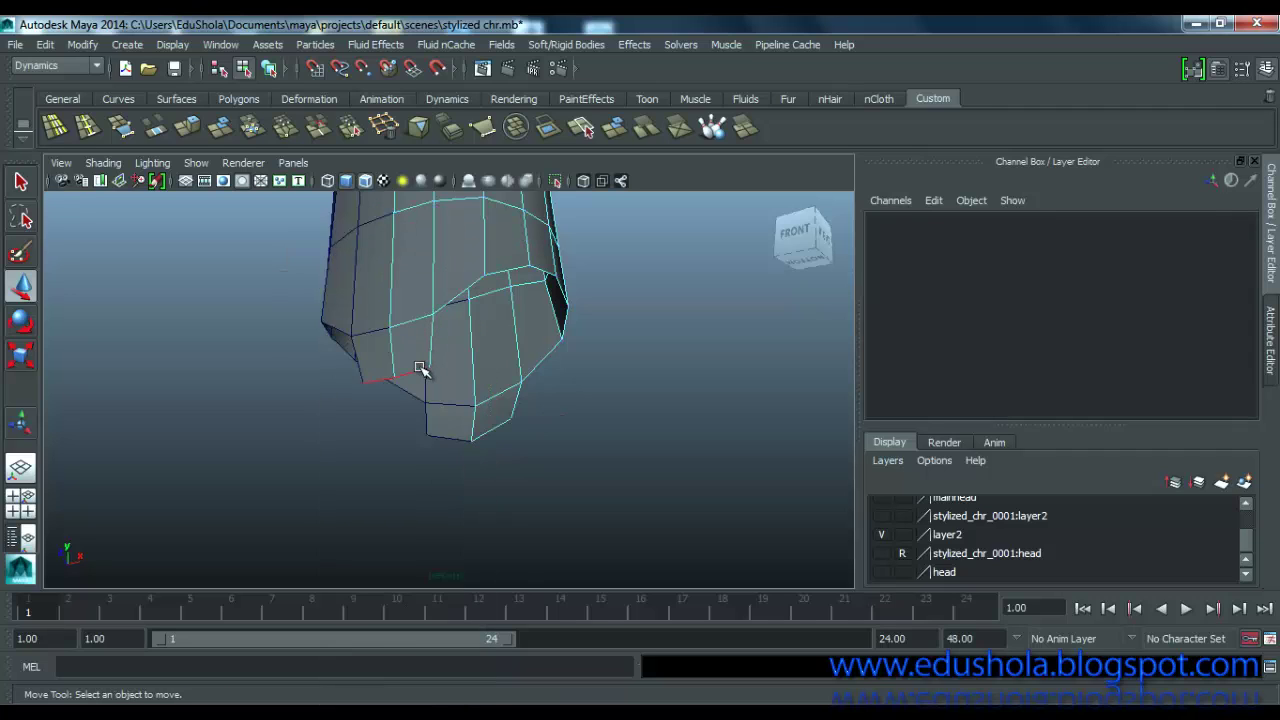
pyautogui.click(419, 371)
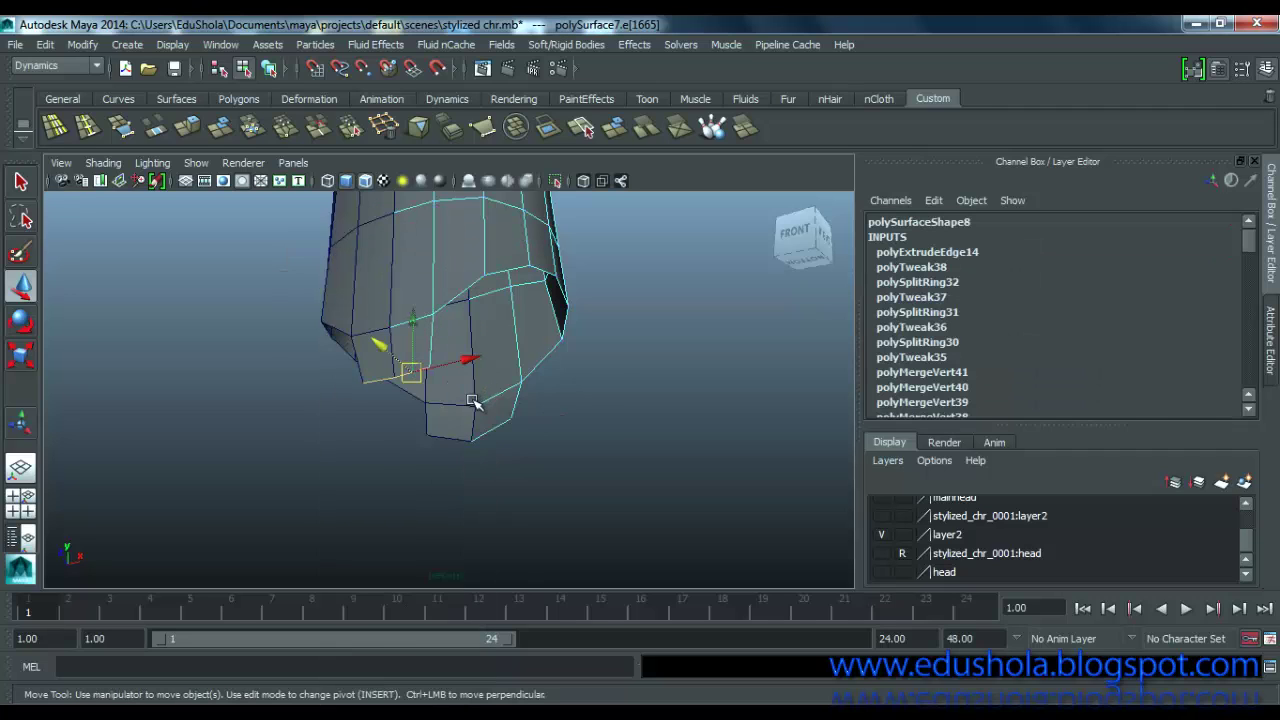
pyautogui.hotkey('ctrl', 'e')
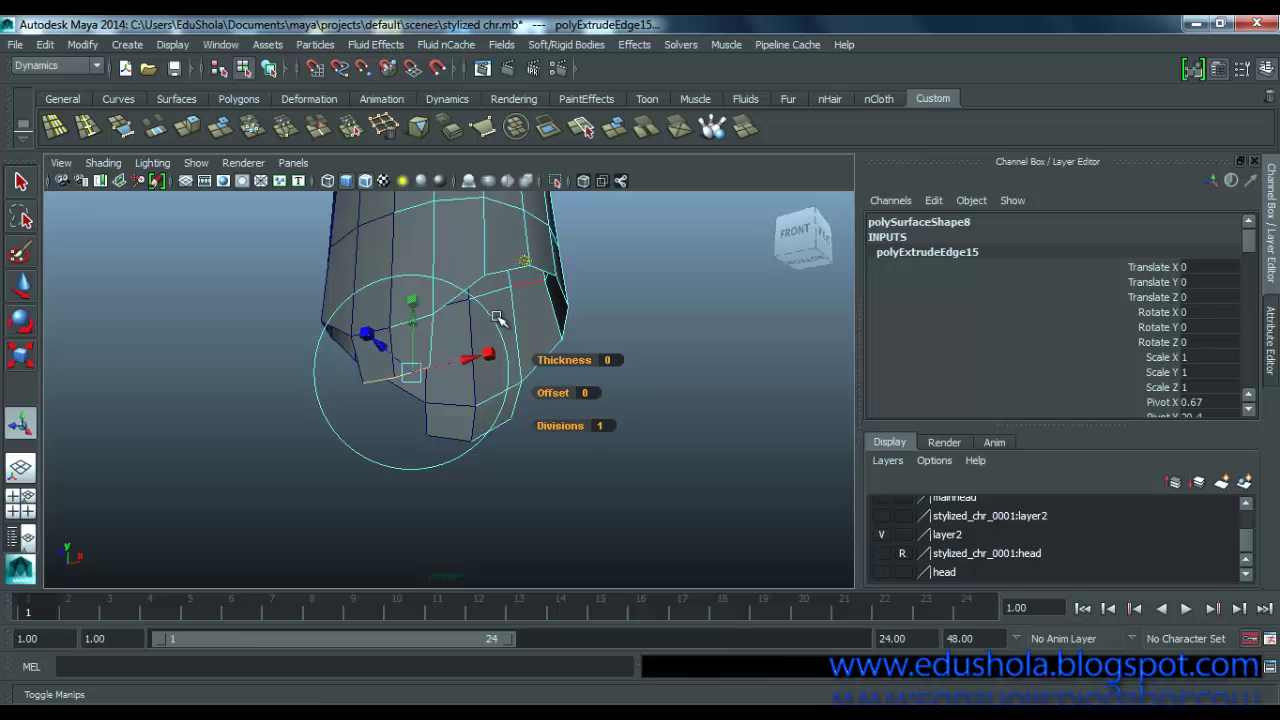
pyautogui.keyDown('alt'); pyautogui.moveTo(500, 314); pyautogui.dragTo(275, 455); pyautogui.keyUp('alt')
pyautogui.hotkey('ctrl', 'z')
pyautogui.moveTo(416, 362); pyautogui.dragTo(390, 384)
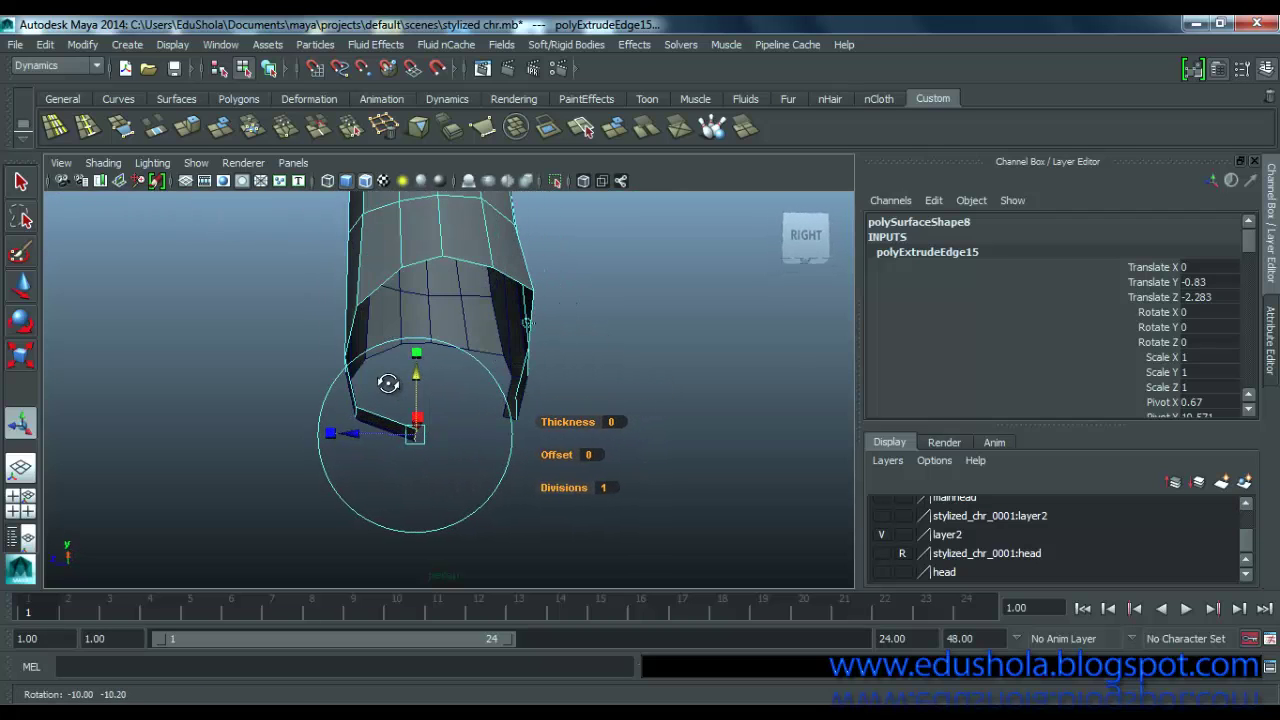
pyautogui.moveTo(359, 434); pyautogui.dragTo(364, 435)
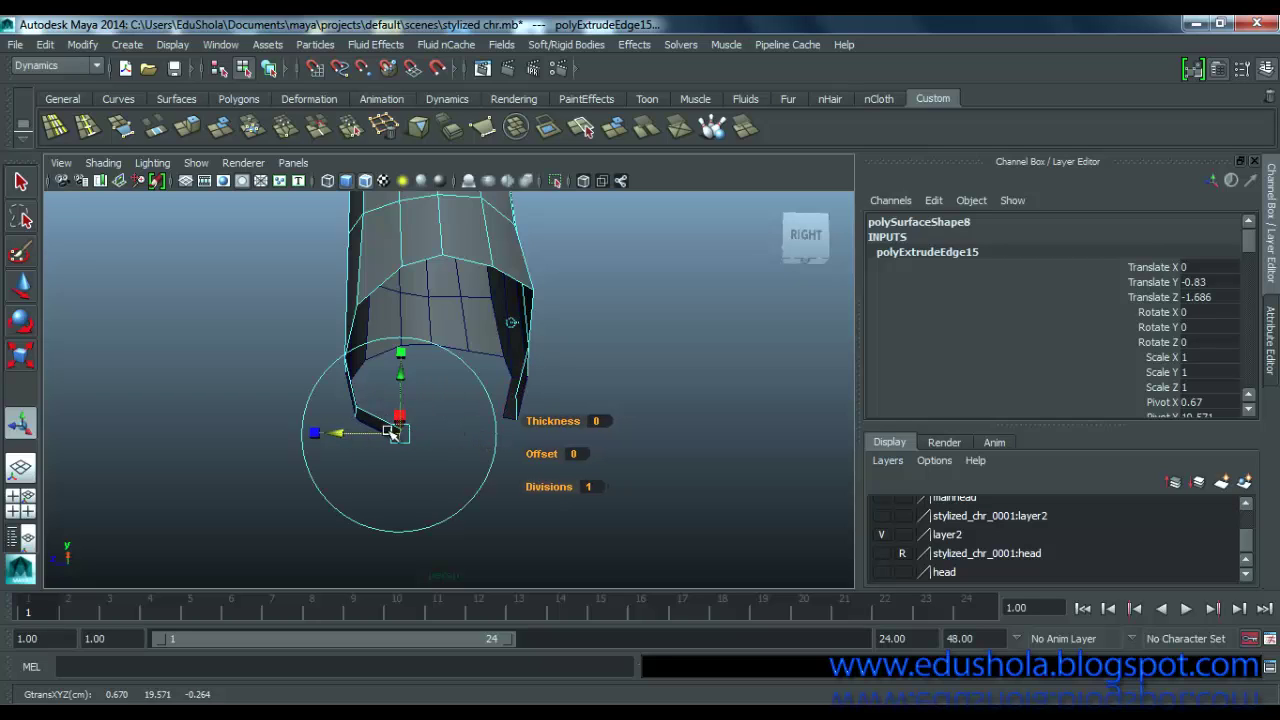
# Step: Extrude the front crotch strip's end edges again, with Translate Y -0.325 and Translate Z -1.308
pyautogui.hotkey('ctrl', 'e')
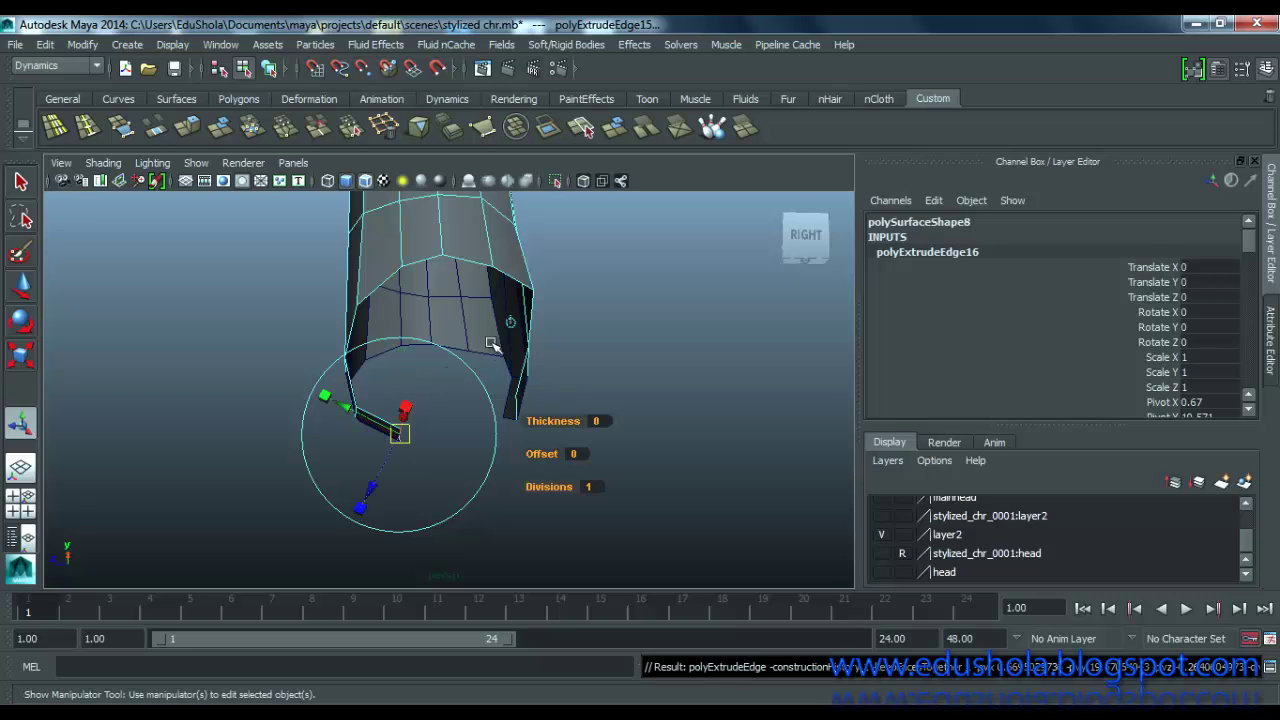
pyautogui.click(509, 326)
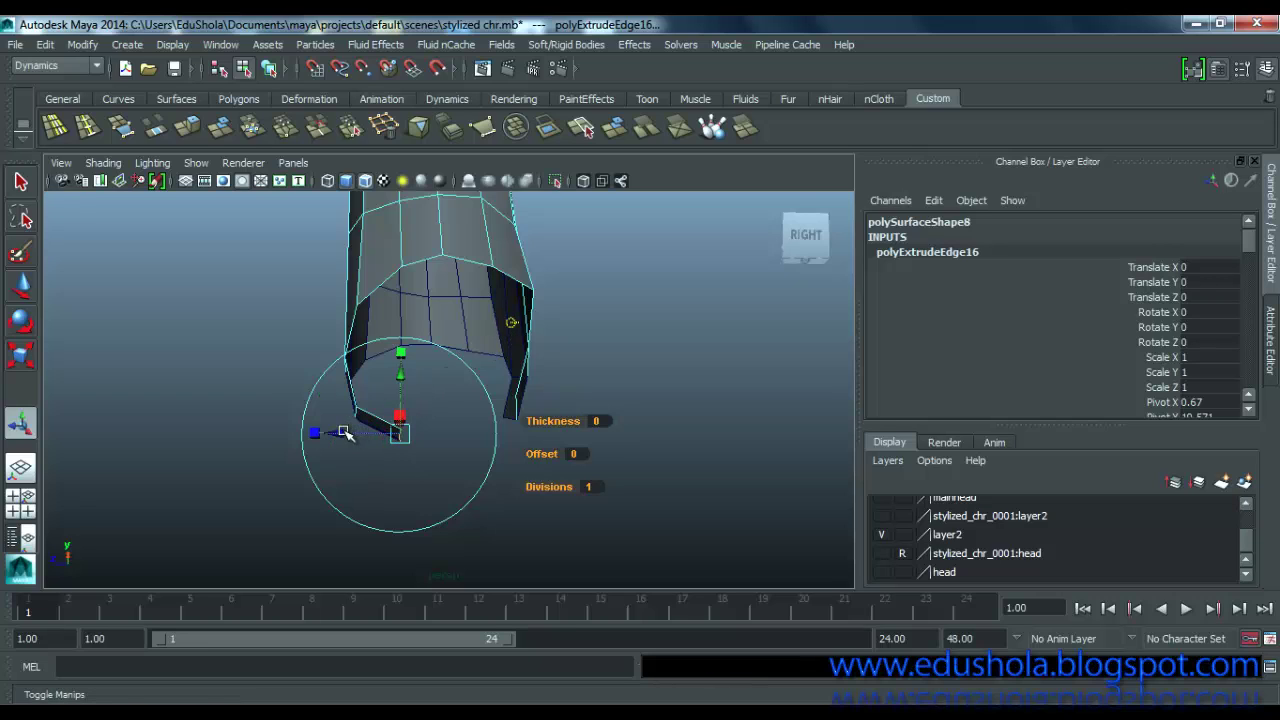
pyautogui.moveTo(344, 432); pyautogui.dragTo(443, 478)
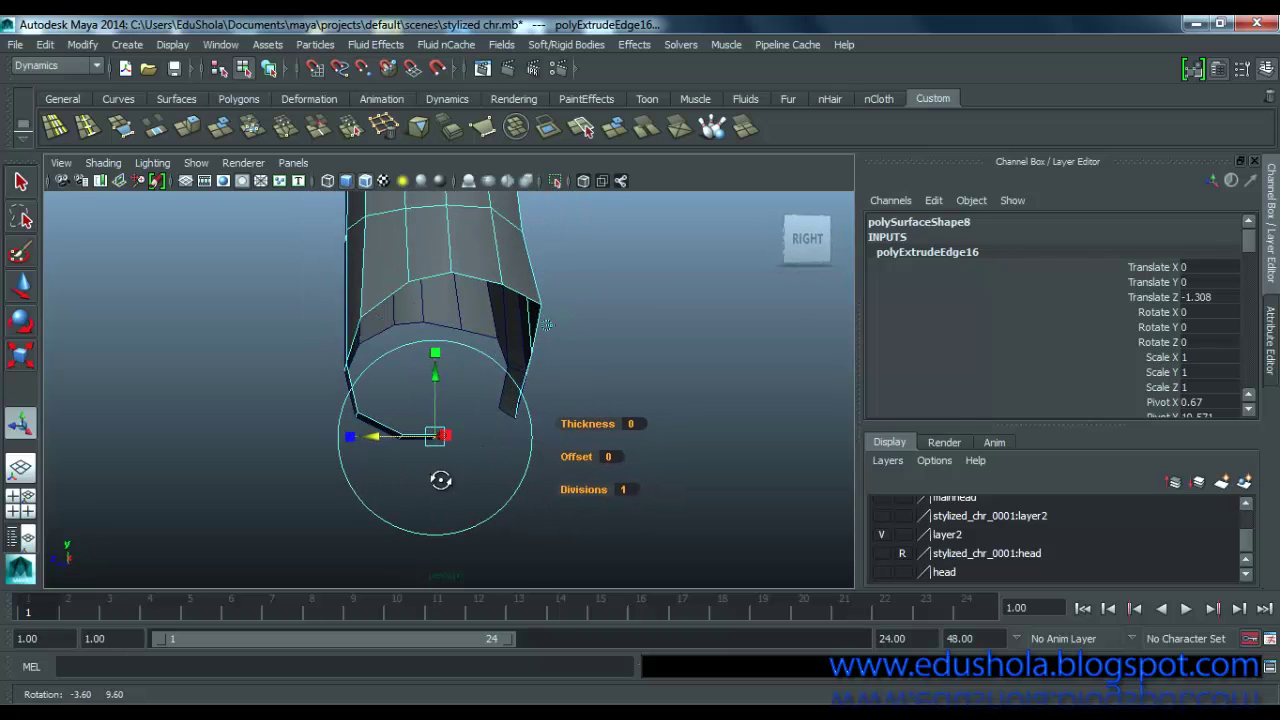
pyautogui.moveTo(437, 392); pyautogui.dragTo(438, 400)
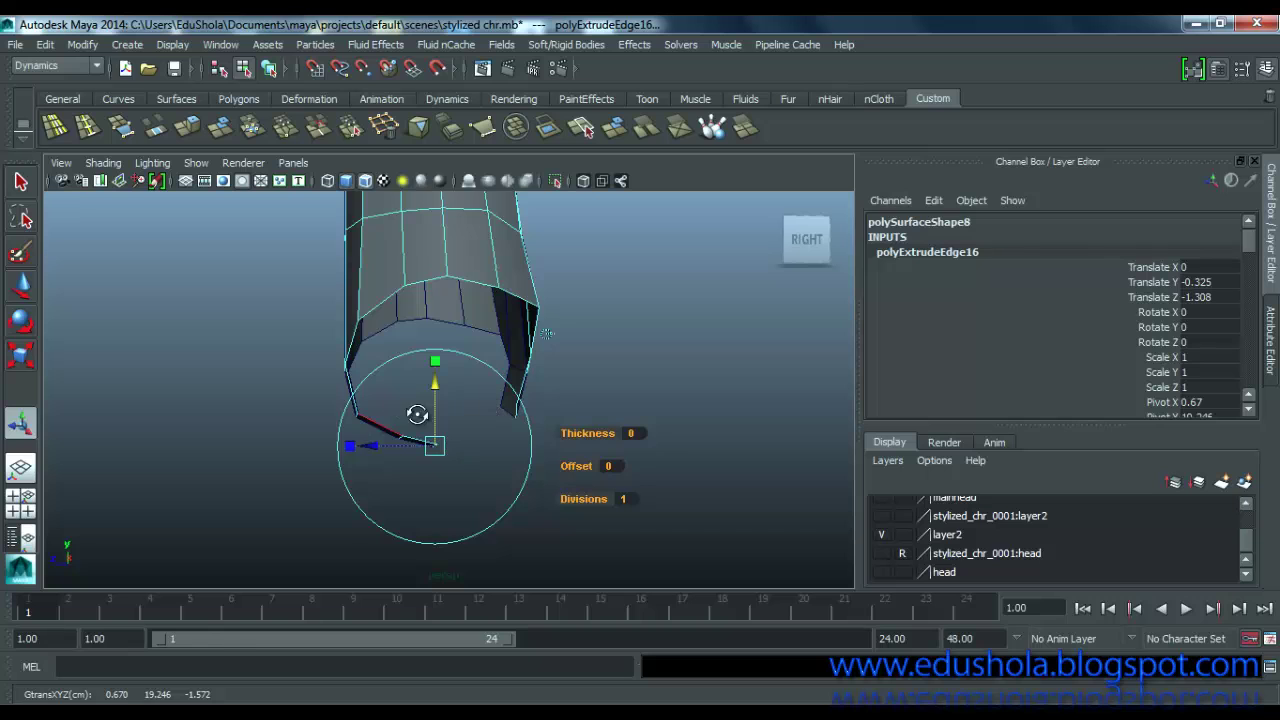
pyautogui.keyDown('alt'); pyautogui.moveTo(546, 333); pyautogui.dragTo(538, 395); pyautogui.keyUp('alt')
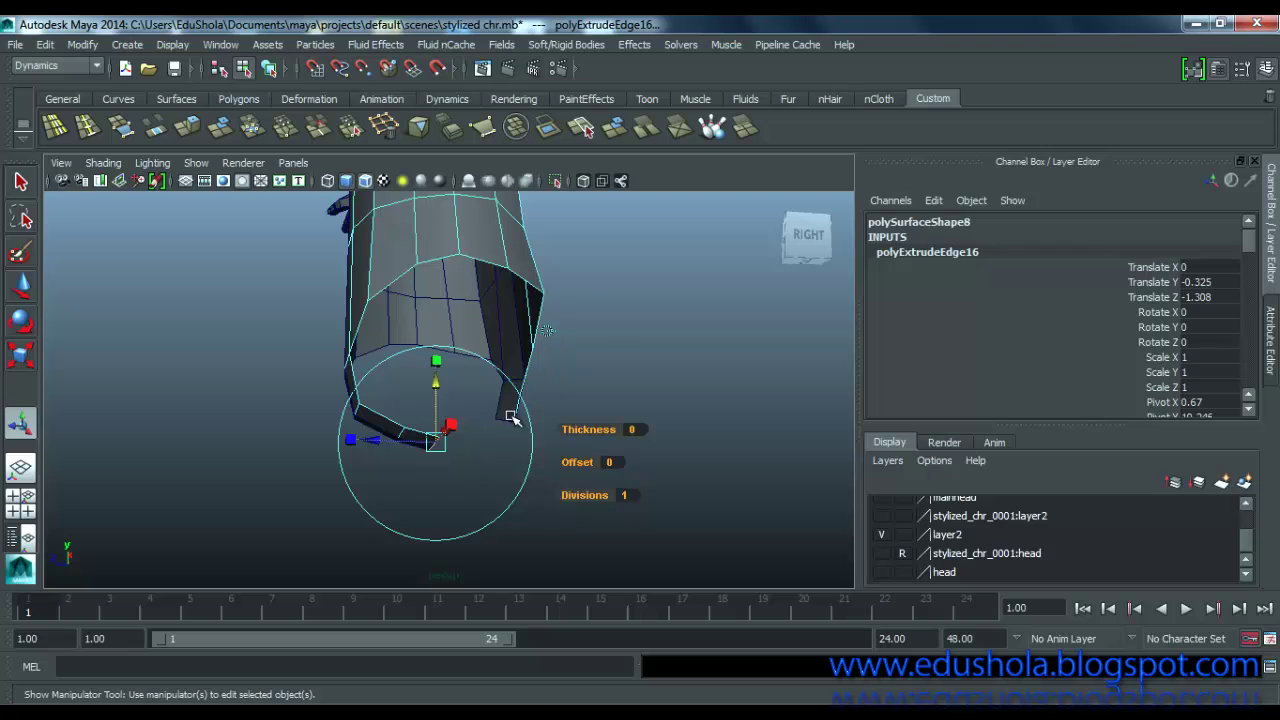
# Step: Extrude the rear flap's bottom edges downward and forward to curve the strip toward the front one
pyautogui.press('w')
pyautogui.keyDown('alt'); pyautogui.moveTo(515, 422); pyautogui.dragTo(594, 412); pyautogui.keyUp('alt')
pyautogui.click(497, 412)
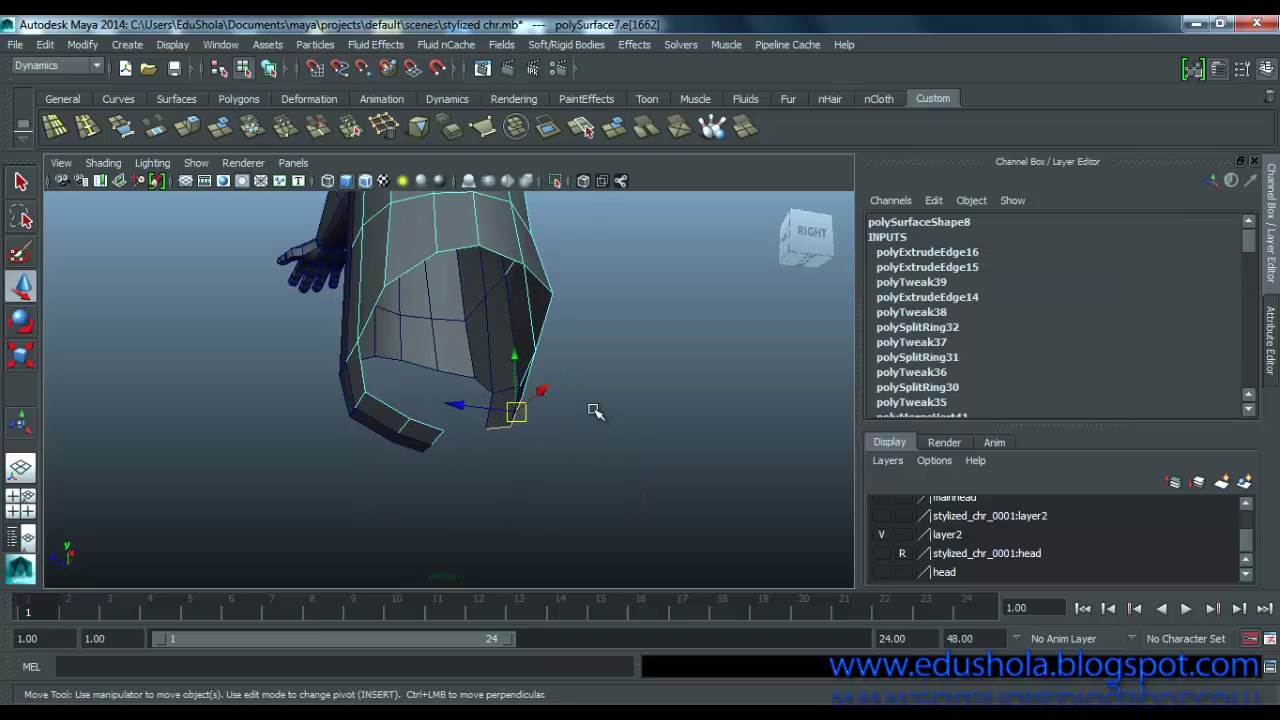
pyautogui.hotkey('ctrl', 'e')
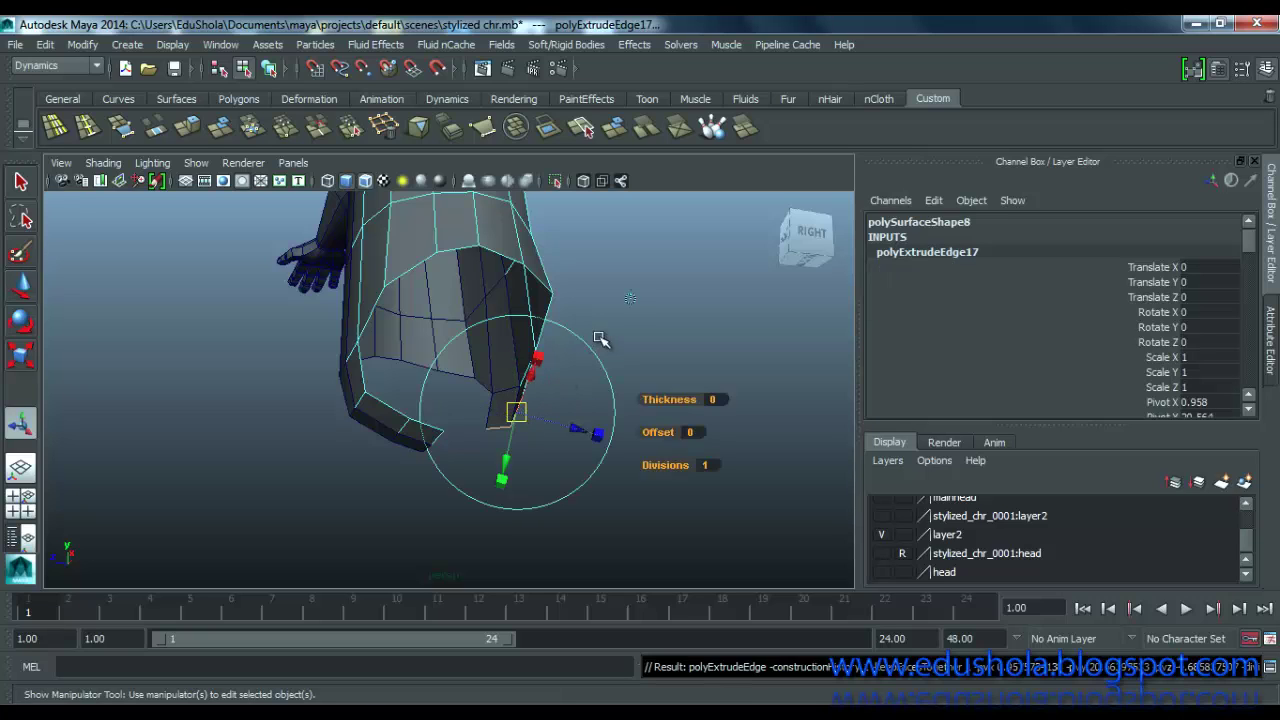
pyautogui.click(630, 300)
pyautogui.keyDown('alt'); pyautogui.moveTo(521, 381); pyautogui.dragTo(496, 424); pyautogui.keyUp('alt')
pyautogui.moveTo(513, 354); pyautogui.dragTo(506, 391)
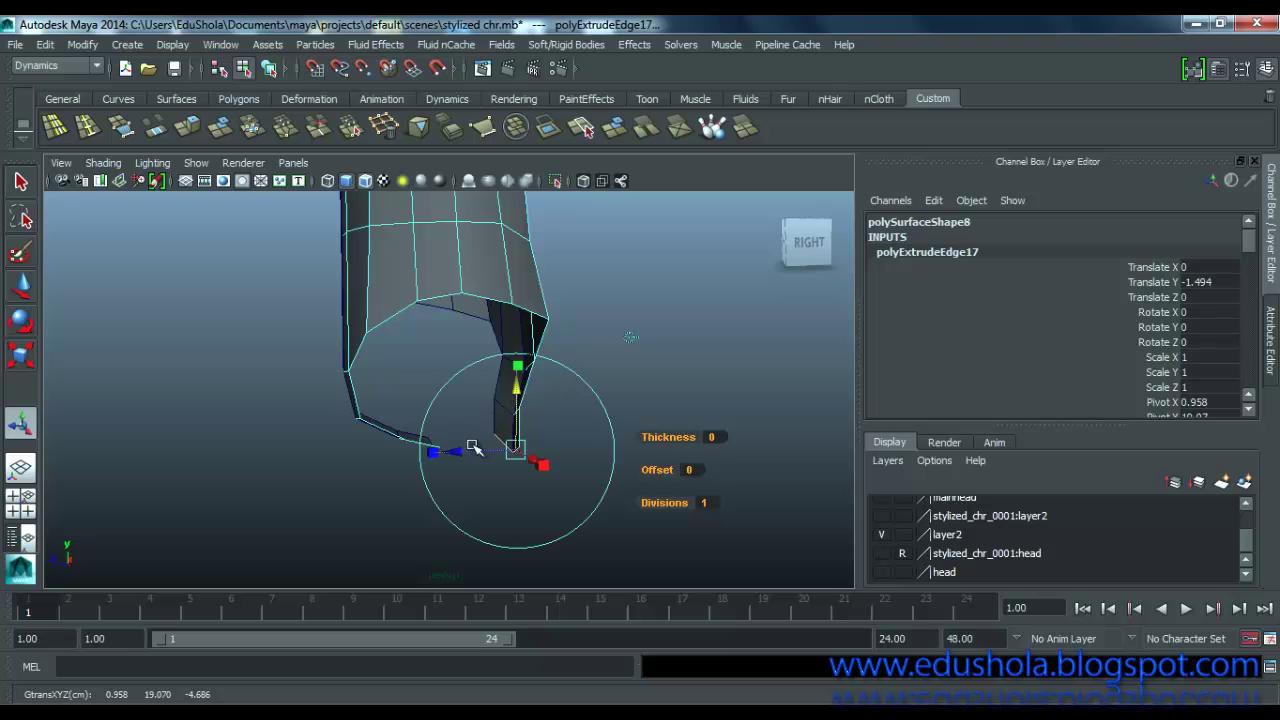
pyautogui.moveTo(460, 452); pyautogui.dragTo(485, 386)
# Step: Extrude the rear crotch strip's end edges forward toward the front strip, with Translate Z 1.472
pyautogui.press('g')
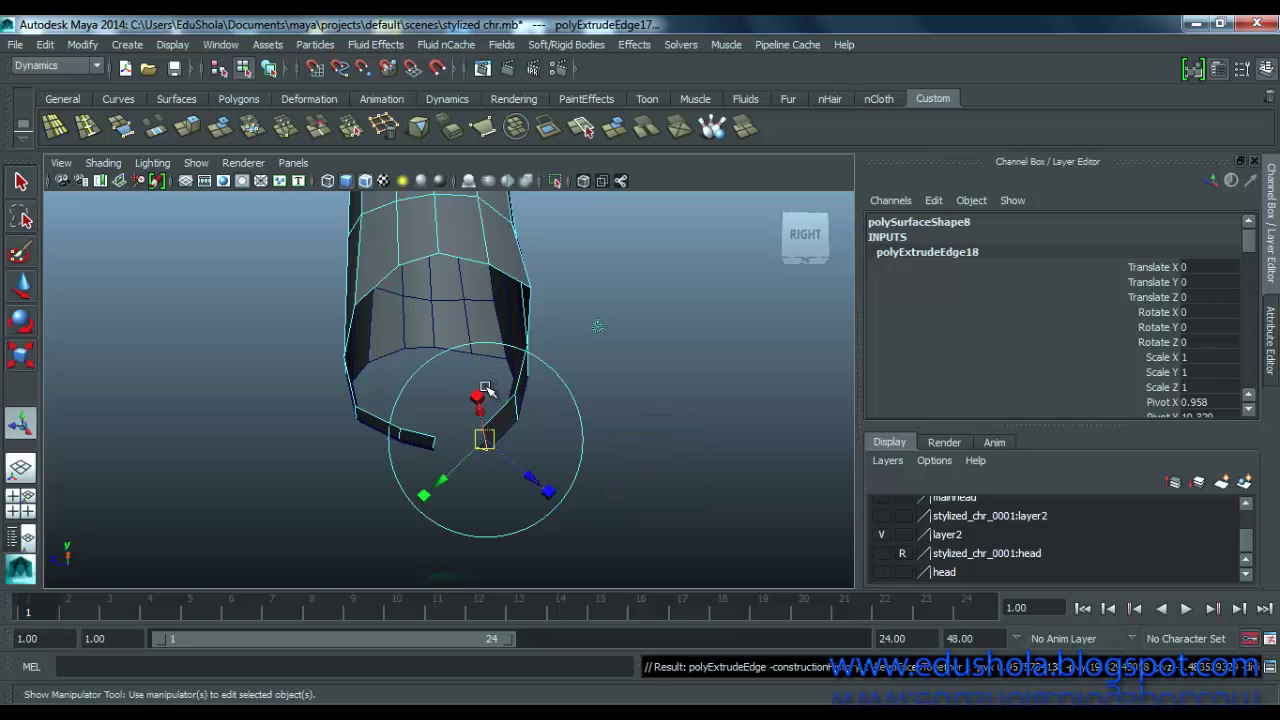
pyautogui.click(598, 327)
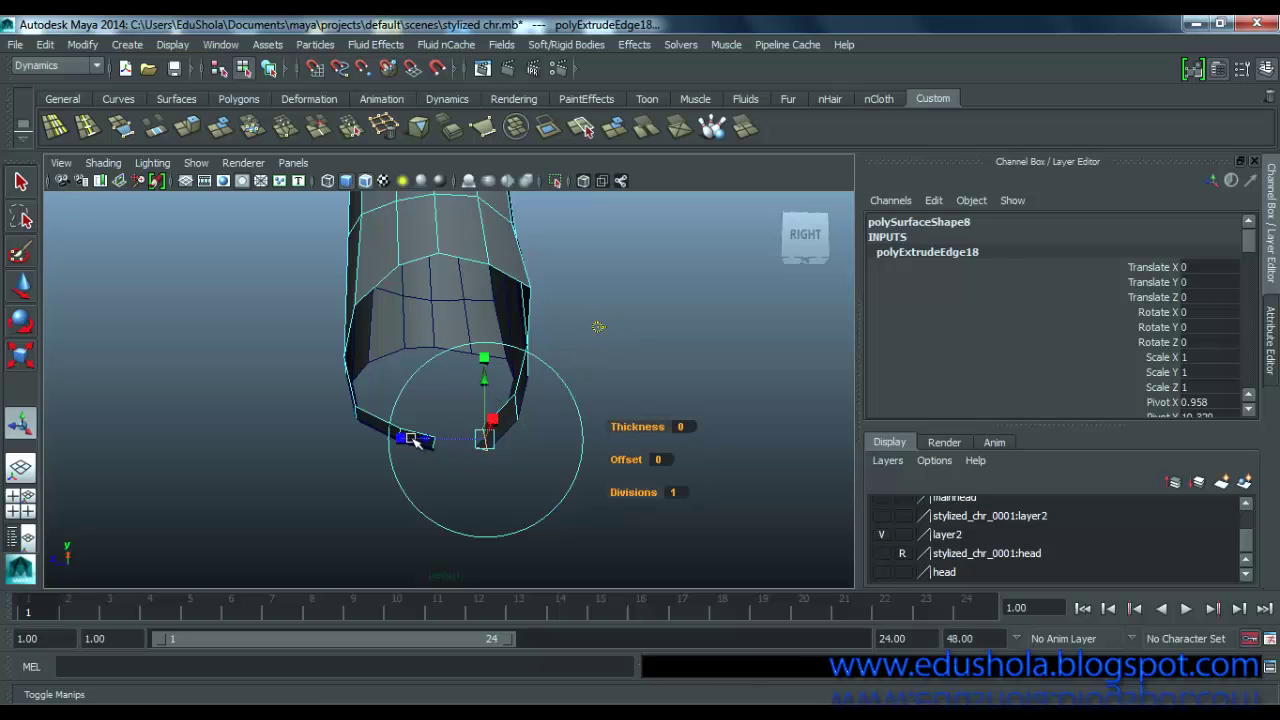
pyautogui.moveTo(427, 440); pyautogui.dragTo(538, 385)
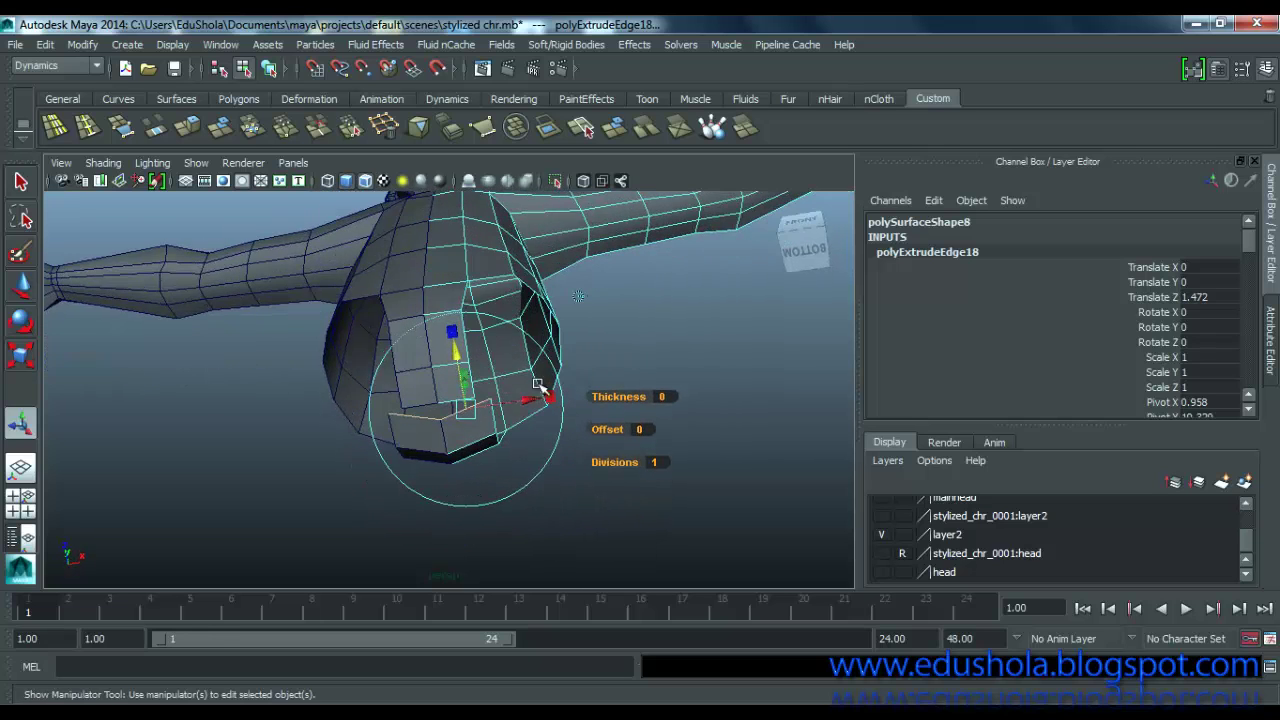
# Step: Move the rear strip's outer end vertices inward to about X 1.22 so they line up with the front strip's corners
pyautogui.moveTo(493, 412); pyautogui.dragTo(485, 360, button='right')
pyautogui.click(491, 400)
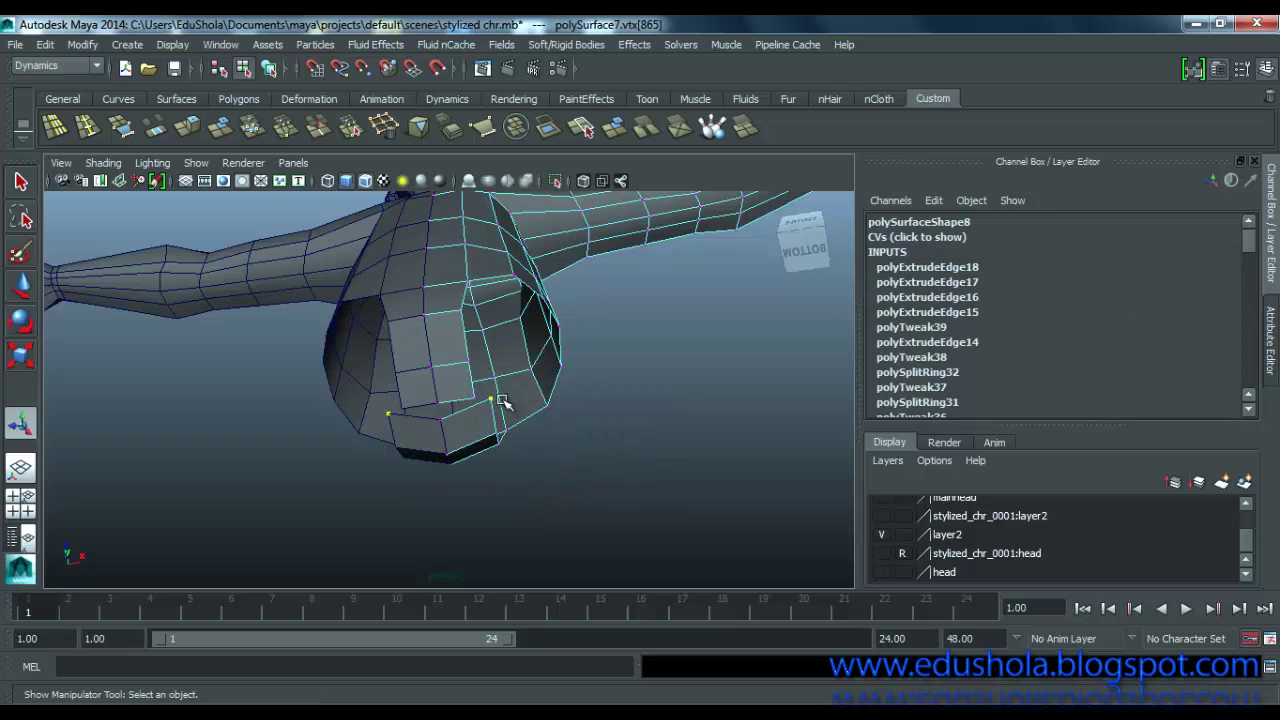
pyautogui.press('w')
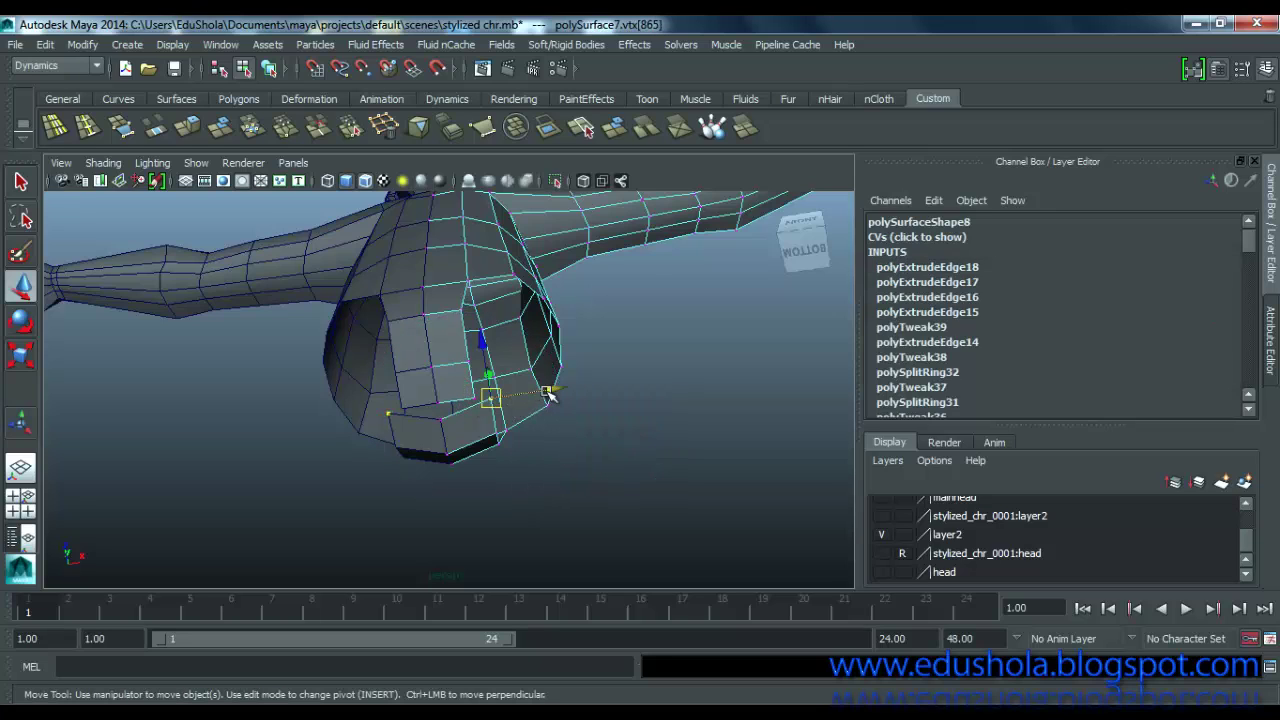
pyautogui.moveTo(548, 395); pyautogui.dragTo(466, 402)
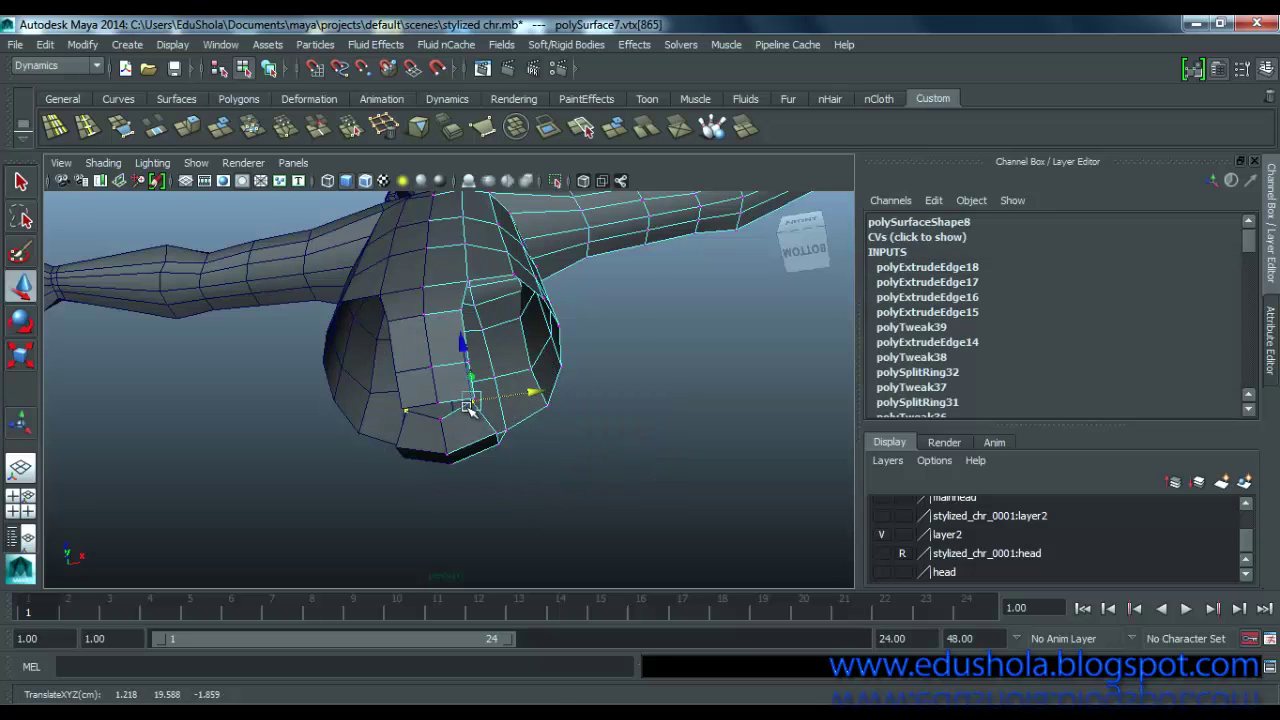
# Step: Narrow the front crotch strip by moving its side vertices inward, the upper pair to about X 0.86 and the middle pair to about X 0.70
pyautogui.scroll(3, 468, 405)
pyautogui.scroll(-1, 468, 405)
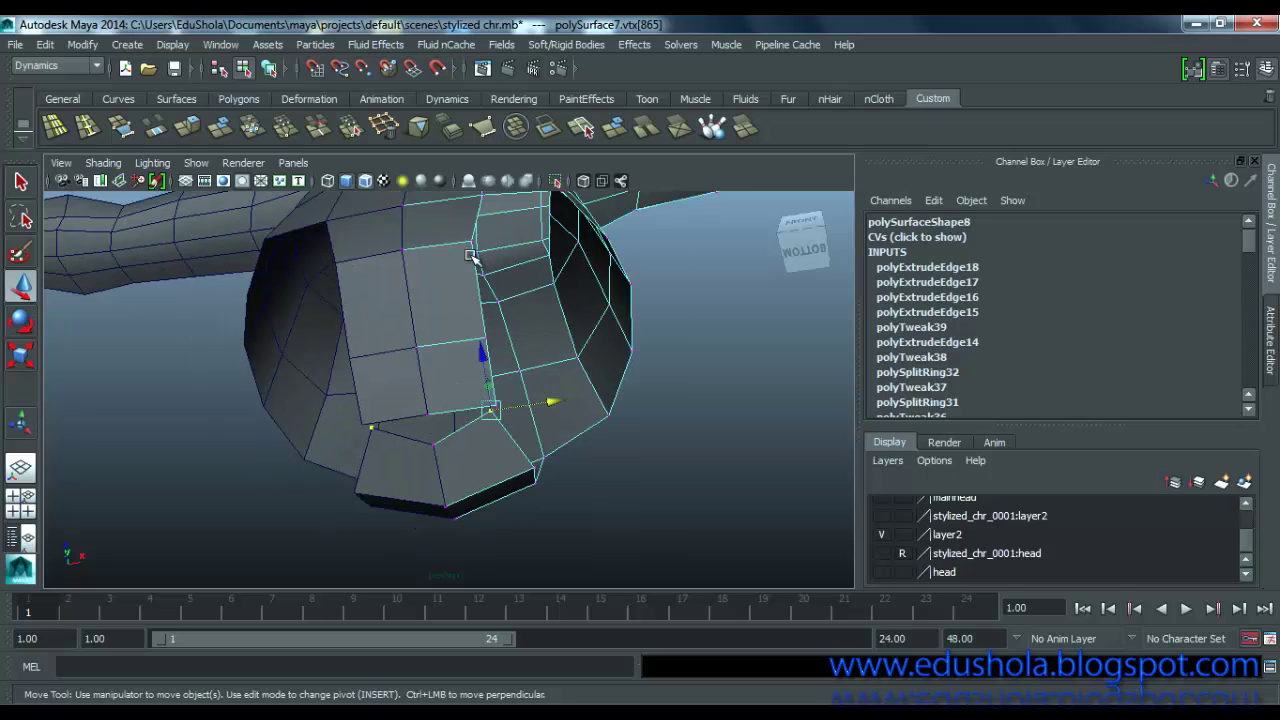
pyautogui.click(472, 241)
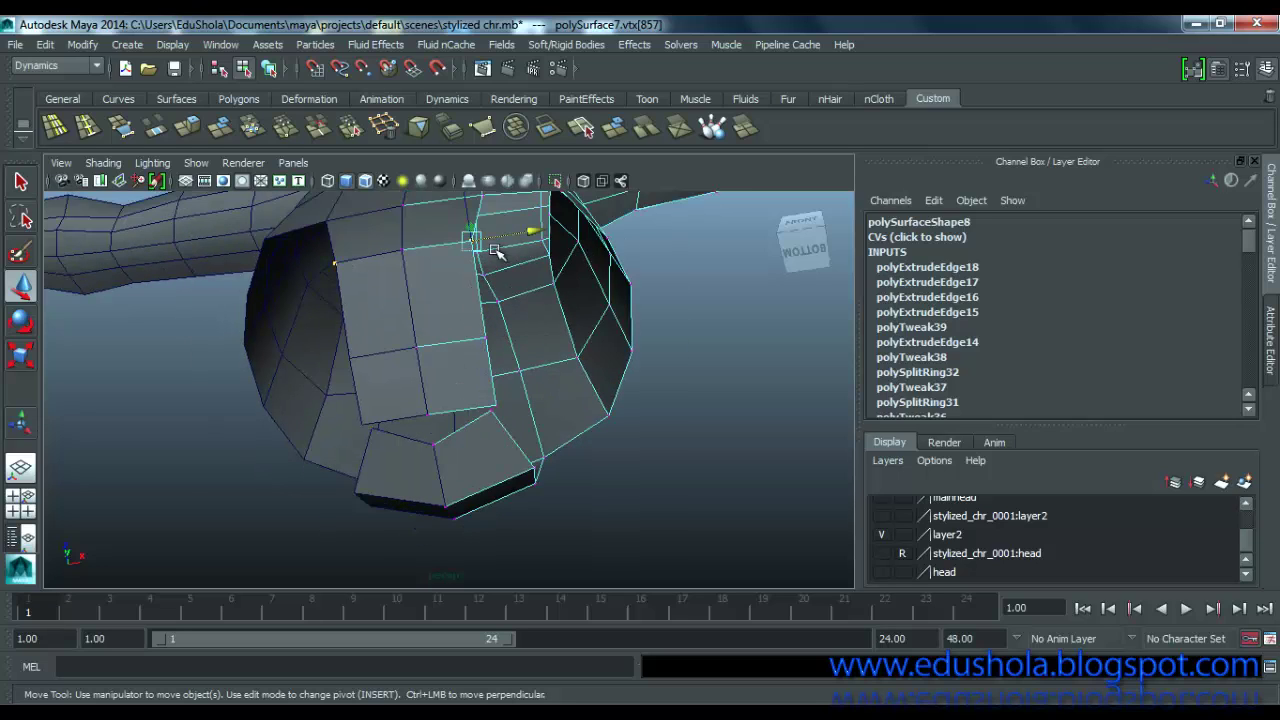
pyautogui.moveTo(533, 235); pyautogui.dragTo(509, 236)
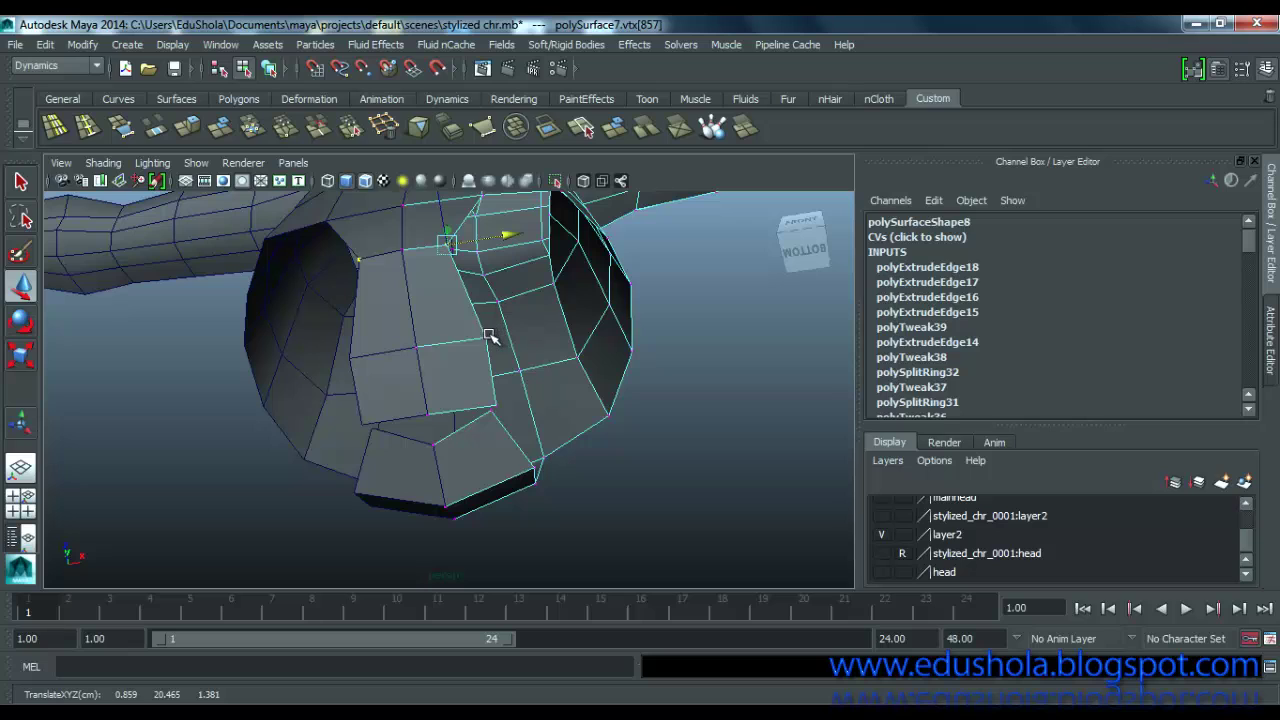
pyautogui.click(489, 341)
pyautogui.moveTo(531, 337); pyautogui.dragTo(510, 335)
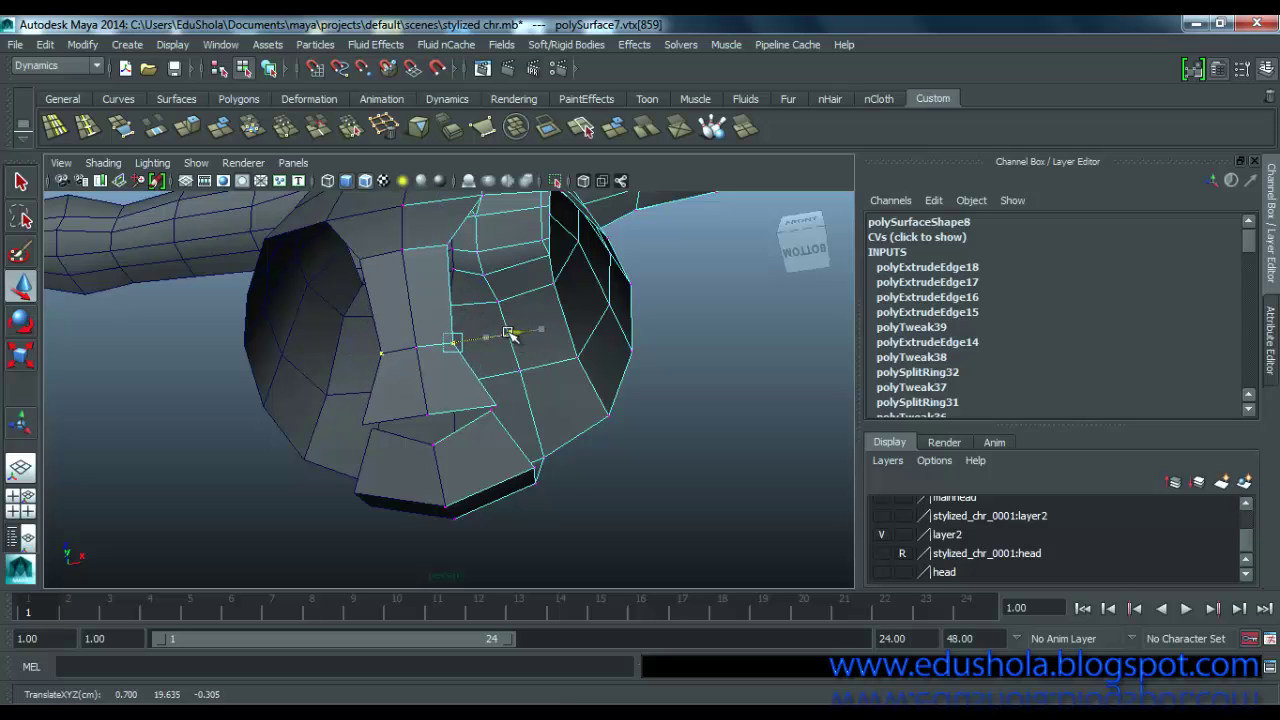
pyautogui.click(492, 401)
pyautogui.moveTo(521, 401); pyautogui.dragTo(419, 370)
pyautogui.hotkey('ctrl', 'z')
# Step: Lower the rear strip's end vertices to the front strip's end, with the outer ones at about Y 19.32
pyautogui.click(432, 446)
pyautogui.keyDown('alt'); pyautogui.moveTo(490, 420); pyautogui.dragTo(445, 470); pyautogui.keyUp('alt')
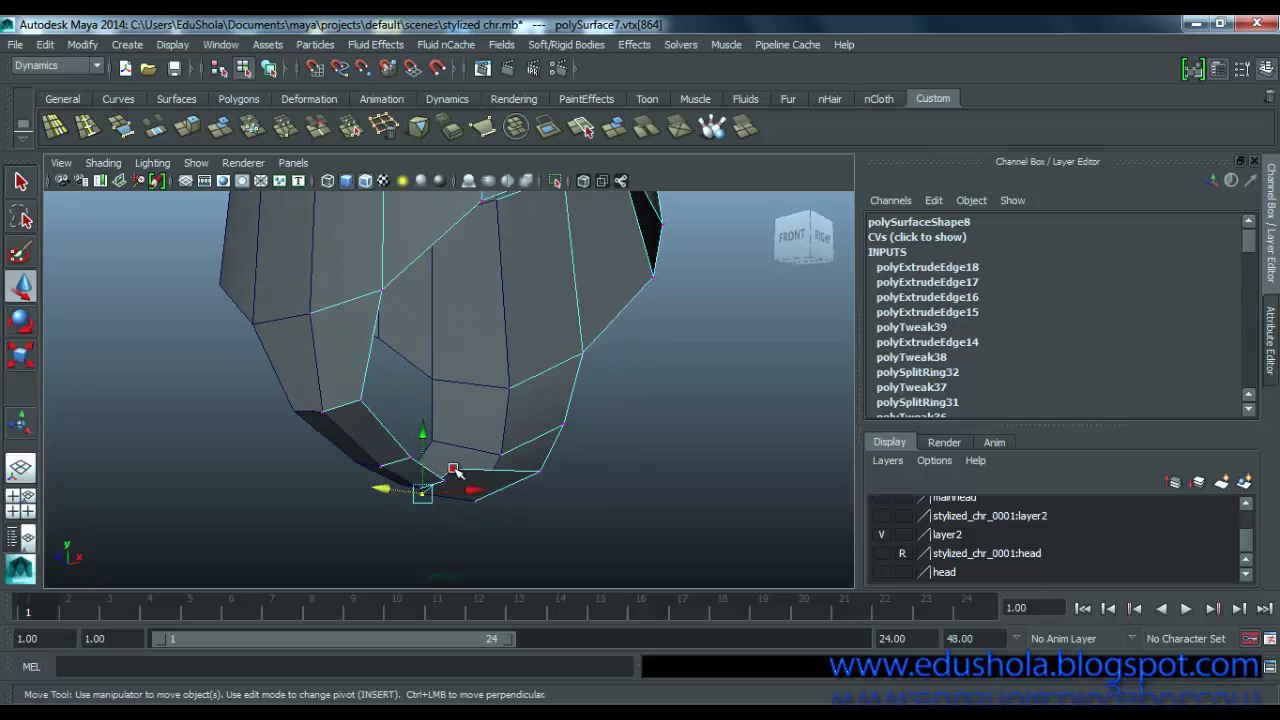
pyautogui.click(453, 470)
pyautogui.moveTo(452, 420); pyautogui.dragTo(443, 432)
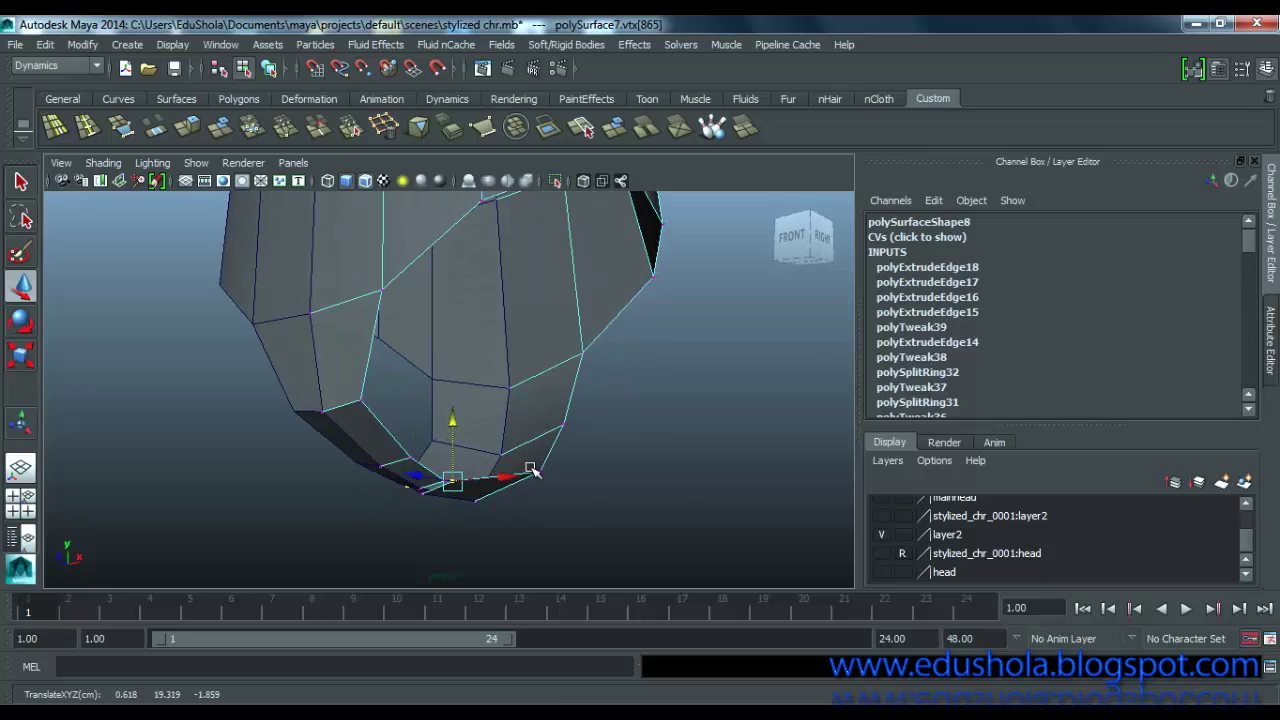
# Step: Narrow the rear strip by moving its side vertices inward to about X 0.75 and X 1.00, and shift its outer end vertices closer to the front strip
pyautogui.keyDown('alt'); pyautogui.moveTo(533, 470); pyautogui.dragTo(523, 392); pyautogui.keyUp('alt')
pyautogui.click(543, 378)
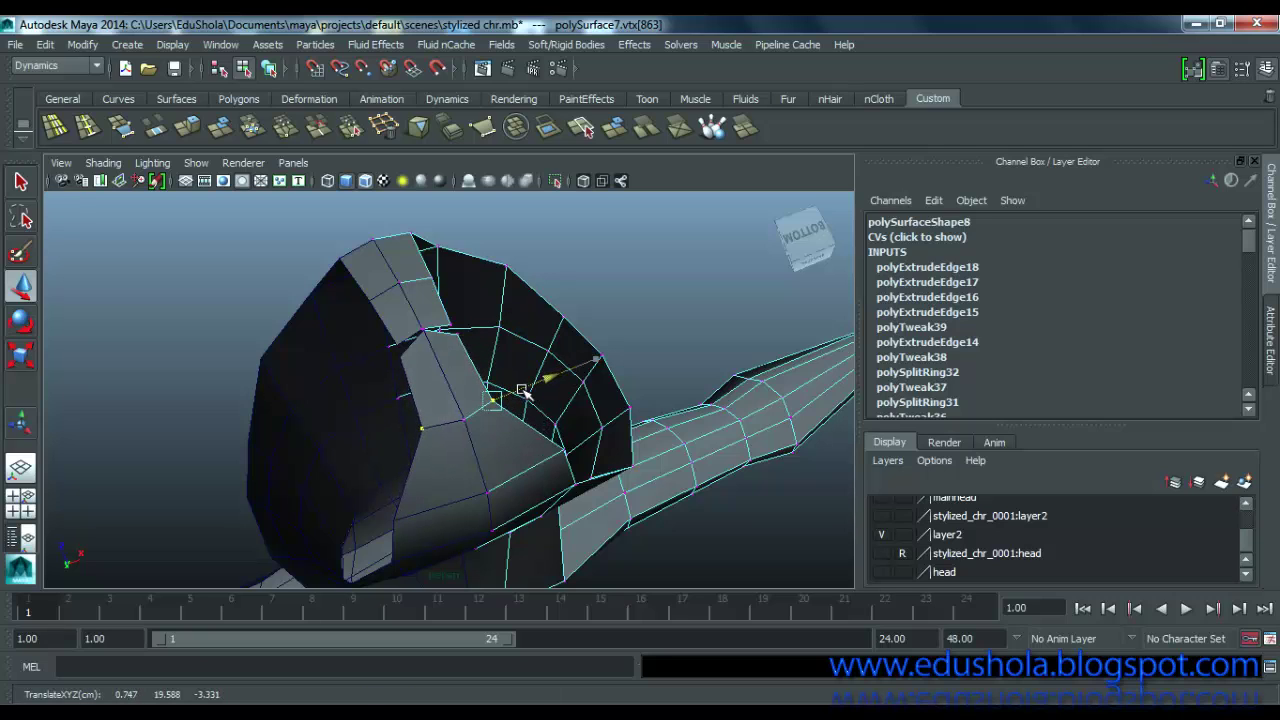
pyautogui.moveTo(457, 337); pyautogui.dragTo(463, 338)
pyautogui.click(455, 333)
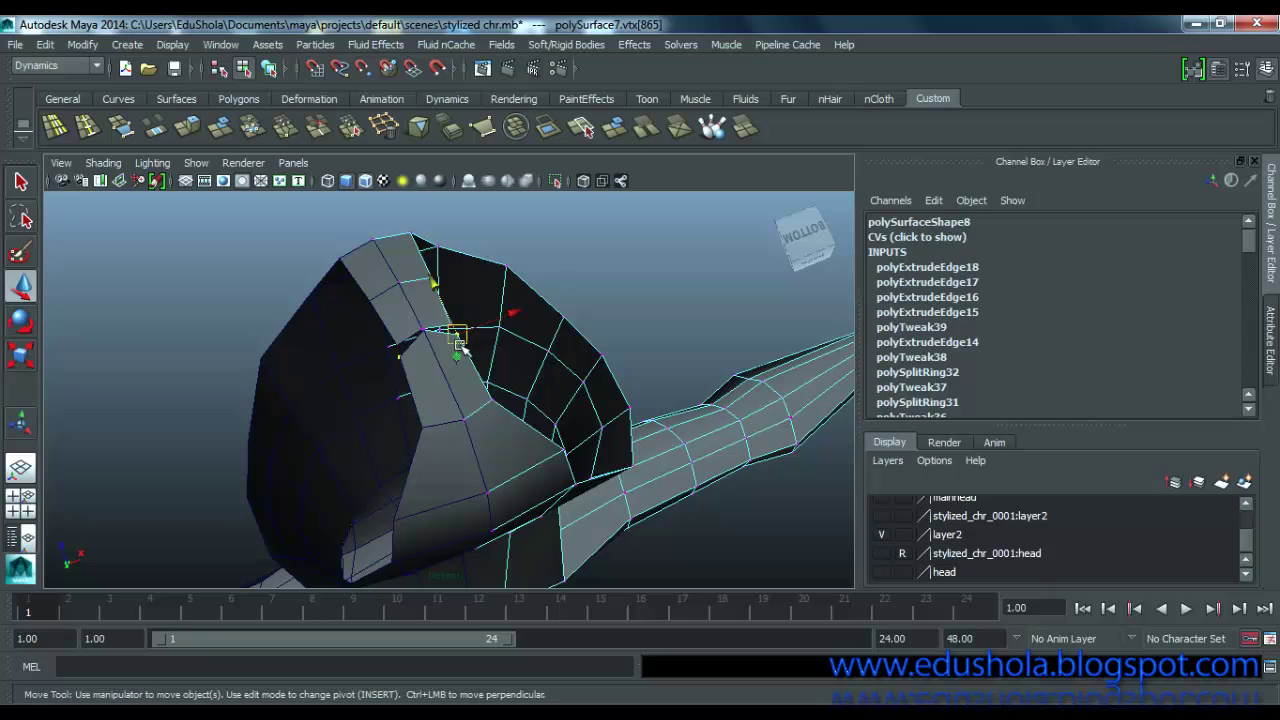
pyautogui.moveTo(437, 297); pyautogui.dragTo(435, 290)
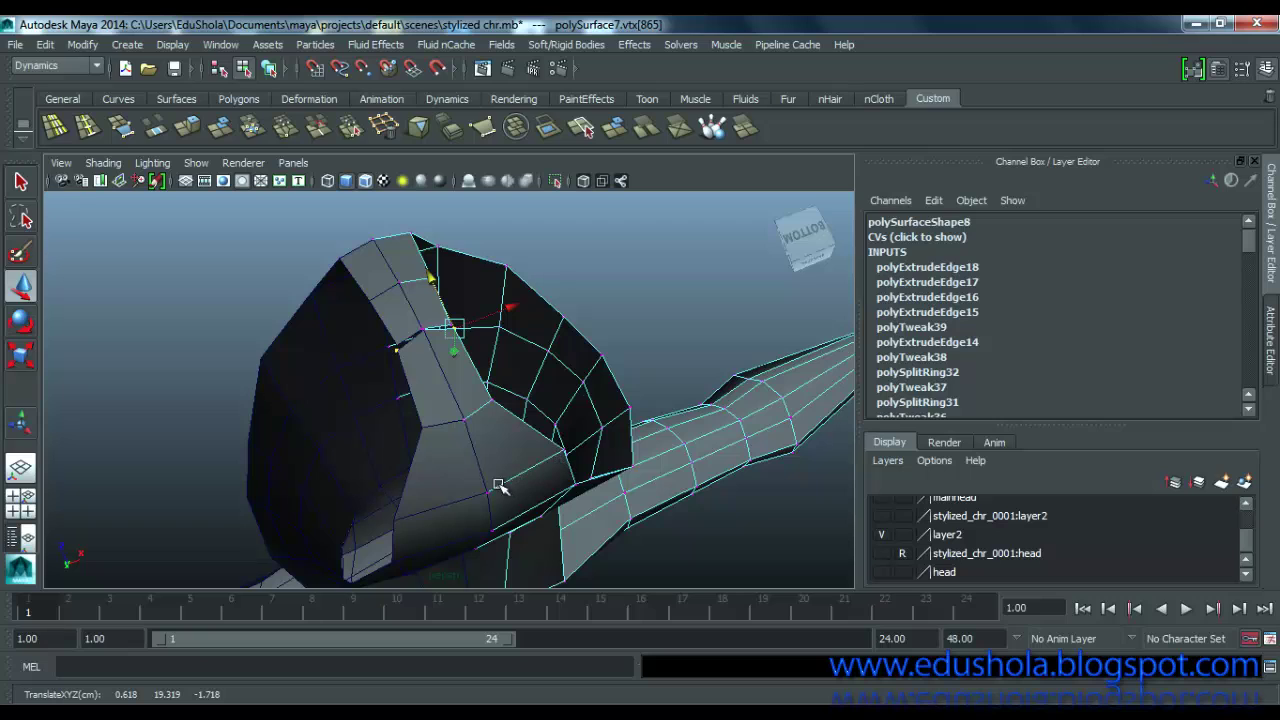
pyautogui.click(566, 454)
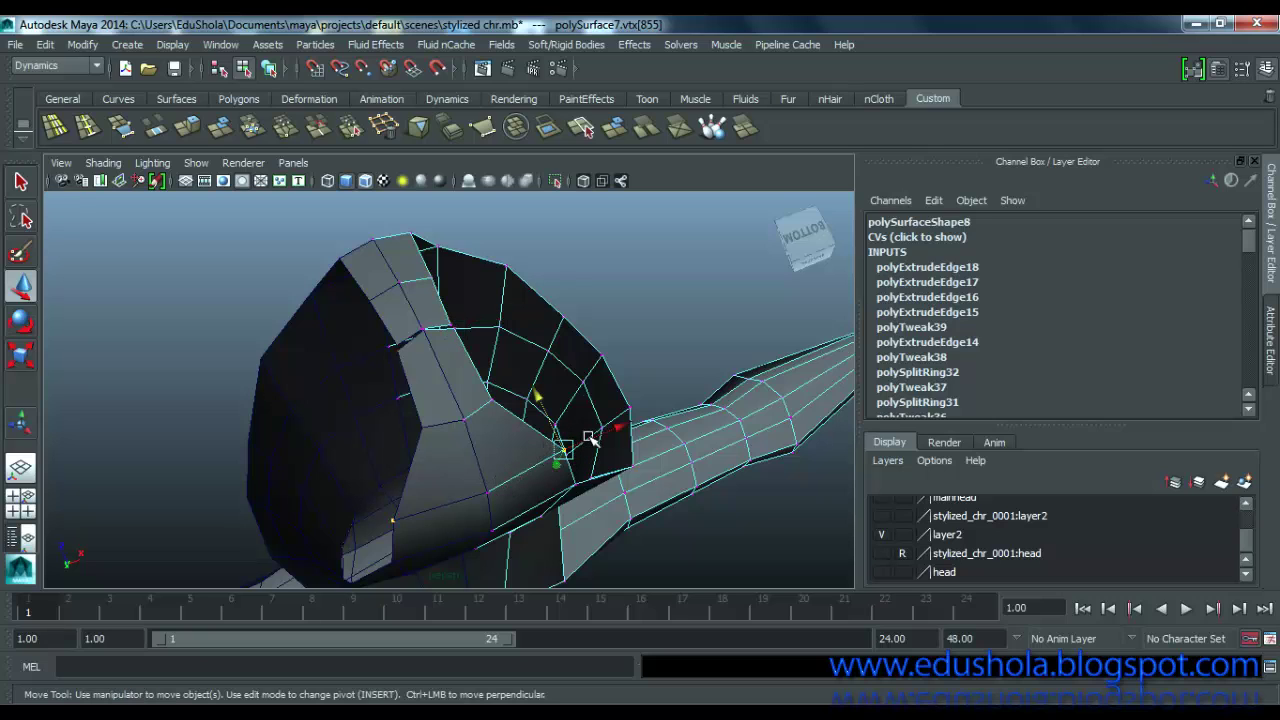
pyautogui.moveTo(590, 434); pyautogui.dragTo(550, 452)
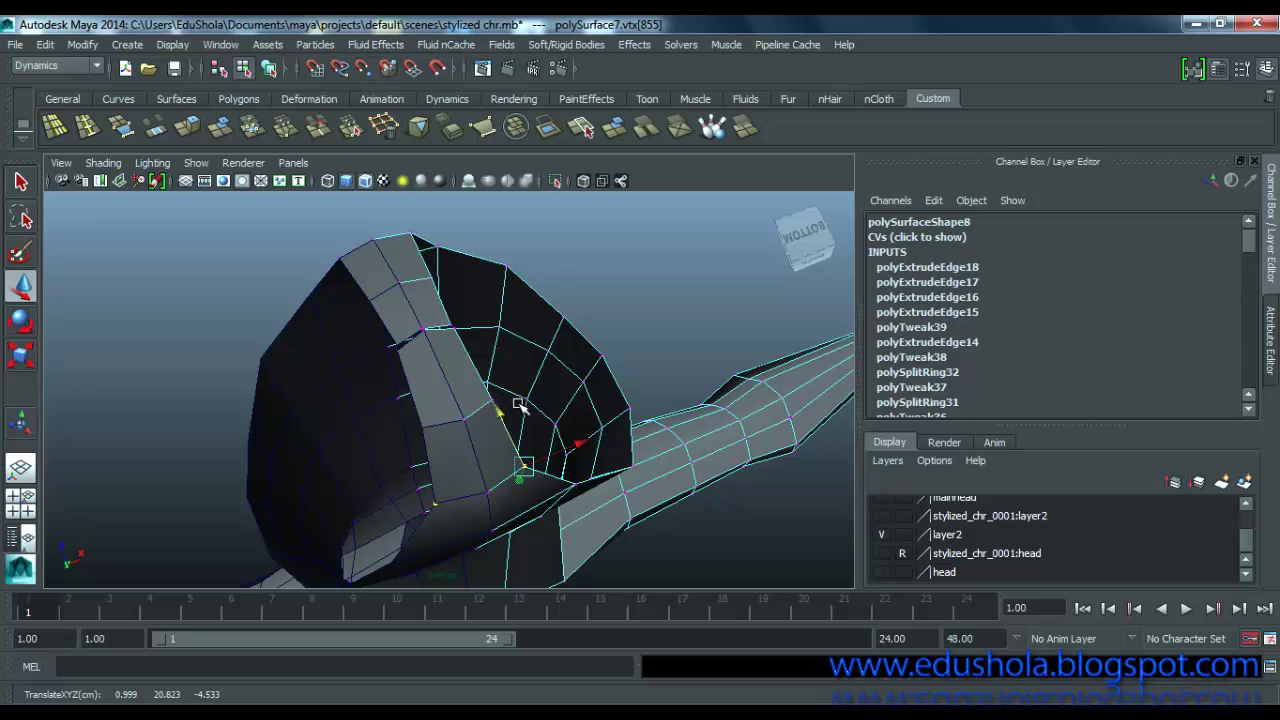
# Step: Round the rear crotch curve by raising the strip's center vertex to about Y 20.61 and pushing it backward to about Z -4.61
pyautogui.keyDown('alt'); pyautogui.moveTo(557, 462); pyautogui.dragTo(258, 638); pyautogui.keyUp('alt')
pyautogui.keyDown('alt'); pyautogui.moveTo(345, 593); pyautogui.dragTo(541, 462); pyautogui.keyUp('alt')
pyautogui.click(417, 503)
pyautogui.click(570, 433)
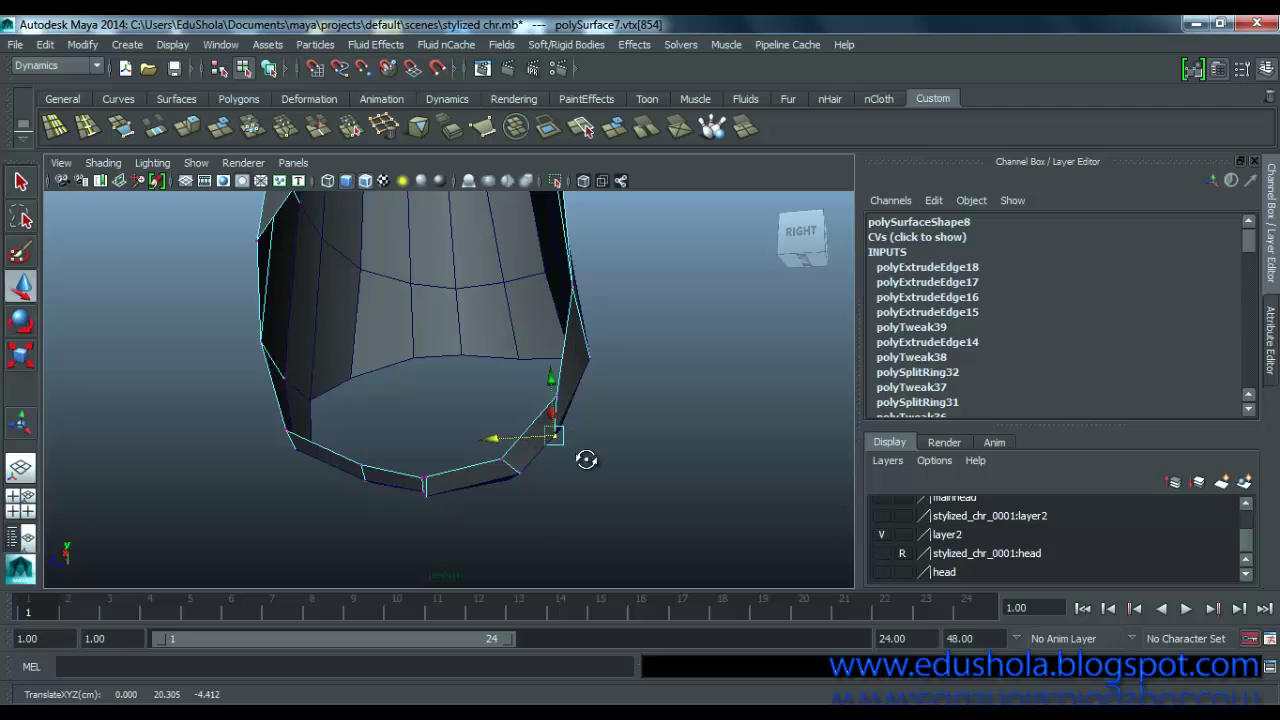
pyautogui.keyDown('alt'); pyautogui.moveTo(586, 457); pyautogui.dragTo(534, 468); pyautogui.keyUp('alt')
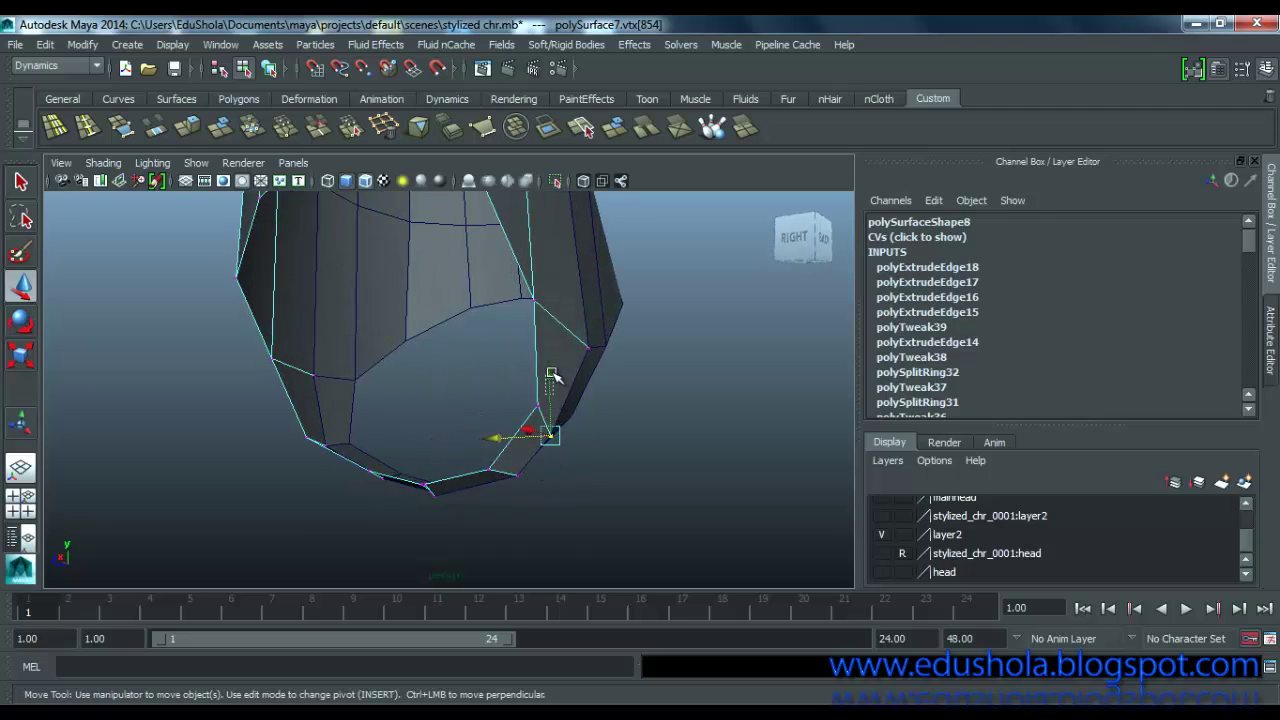
pyautogui.click(541, 403)
pyautogui.click(550, 431)
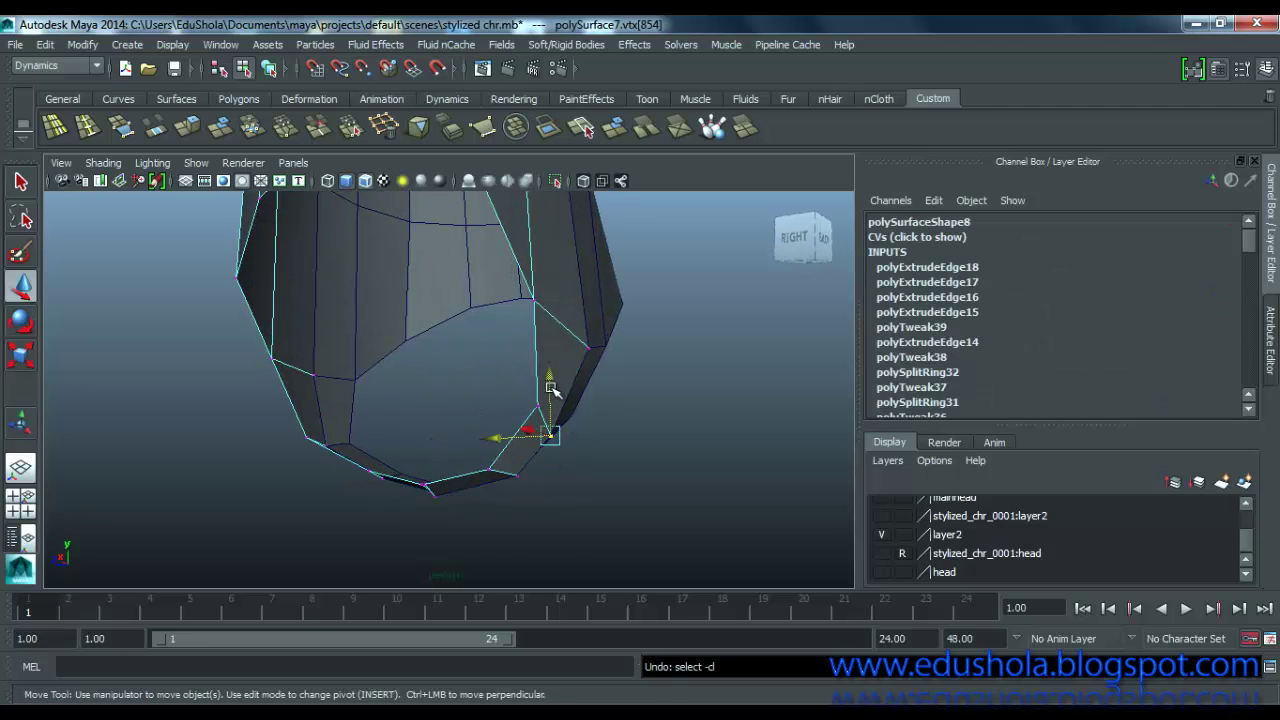
pyautogui.click(552, 384)
pyautogui.hotkey('ctrl', 'z')
pyautogui.moveTo(553, 376); pyautogui.dragTo(552, 366)
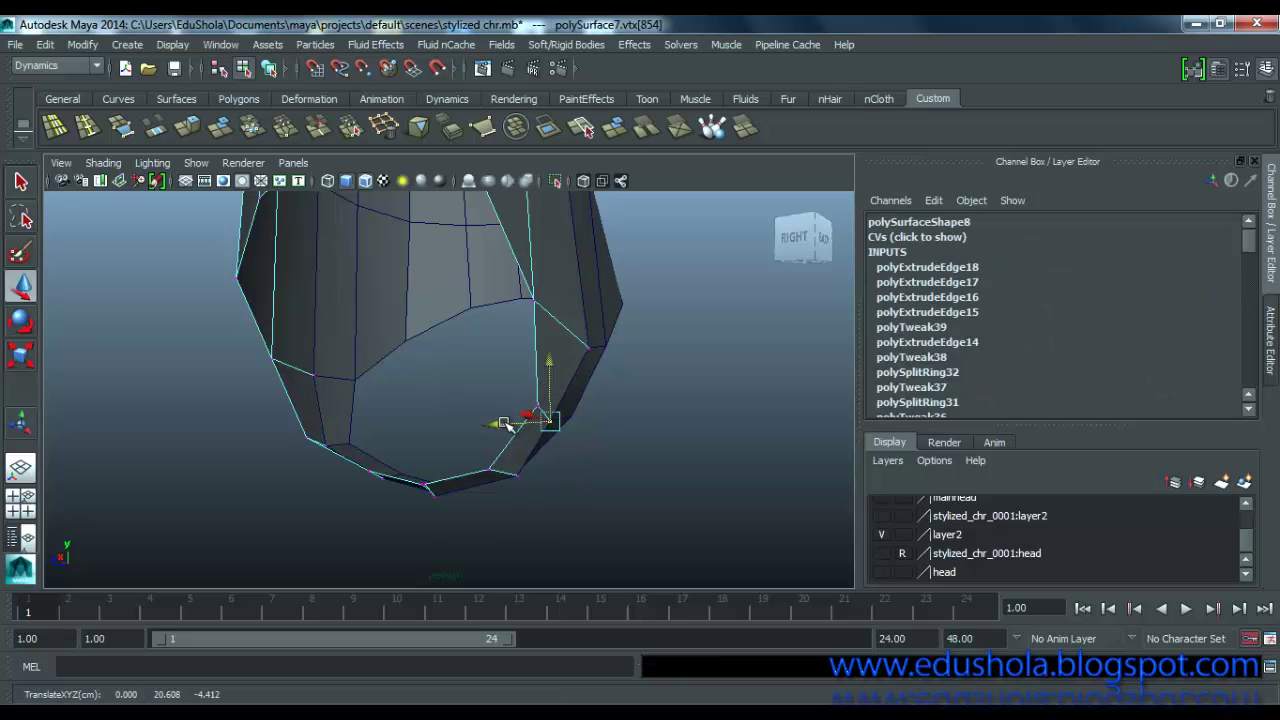
pyautogui.keyDown('alt'); pyautogui.moveTo(515, 425); pyautogui.dragTo(557, 461); pyautogui.keyUp('alt')
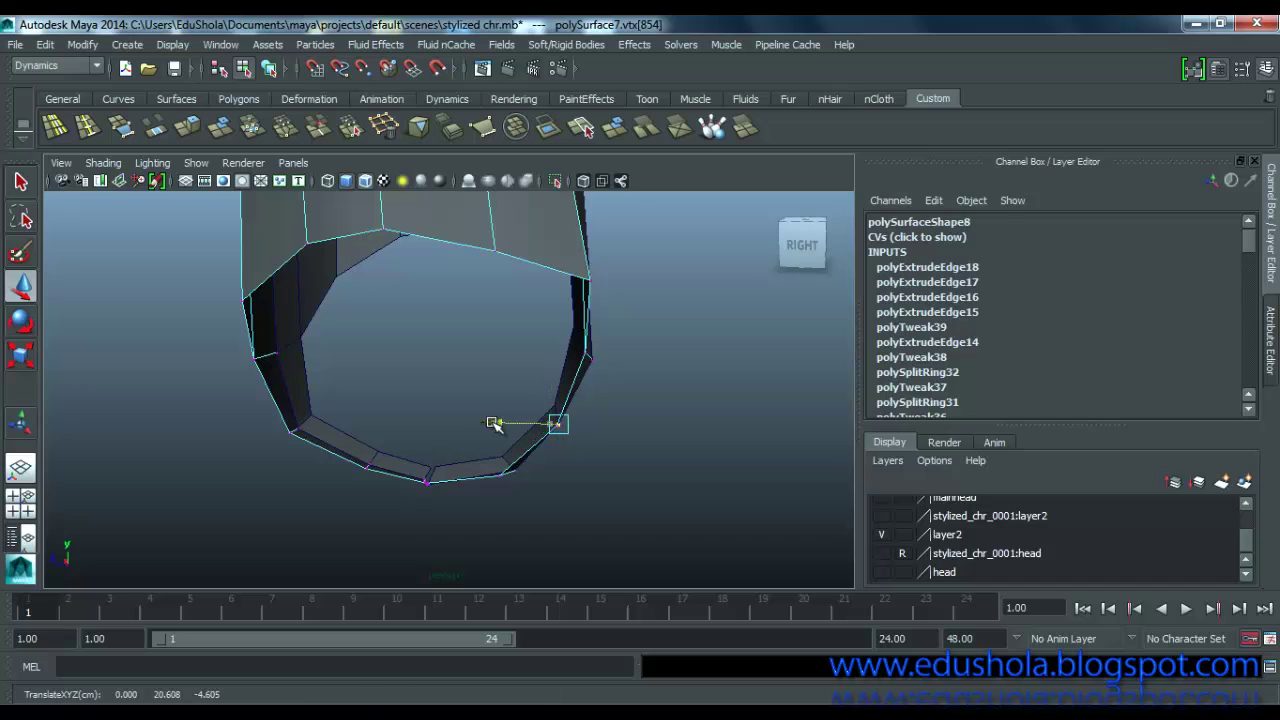
pyautogui.keyDown('alt'); pyautogui.moveTo(491, 423); pyautogui.dragTo(469, 441); pyautogui.keyUp('alt')
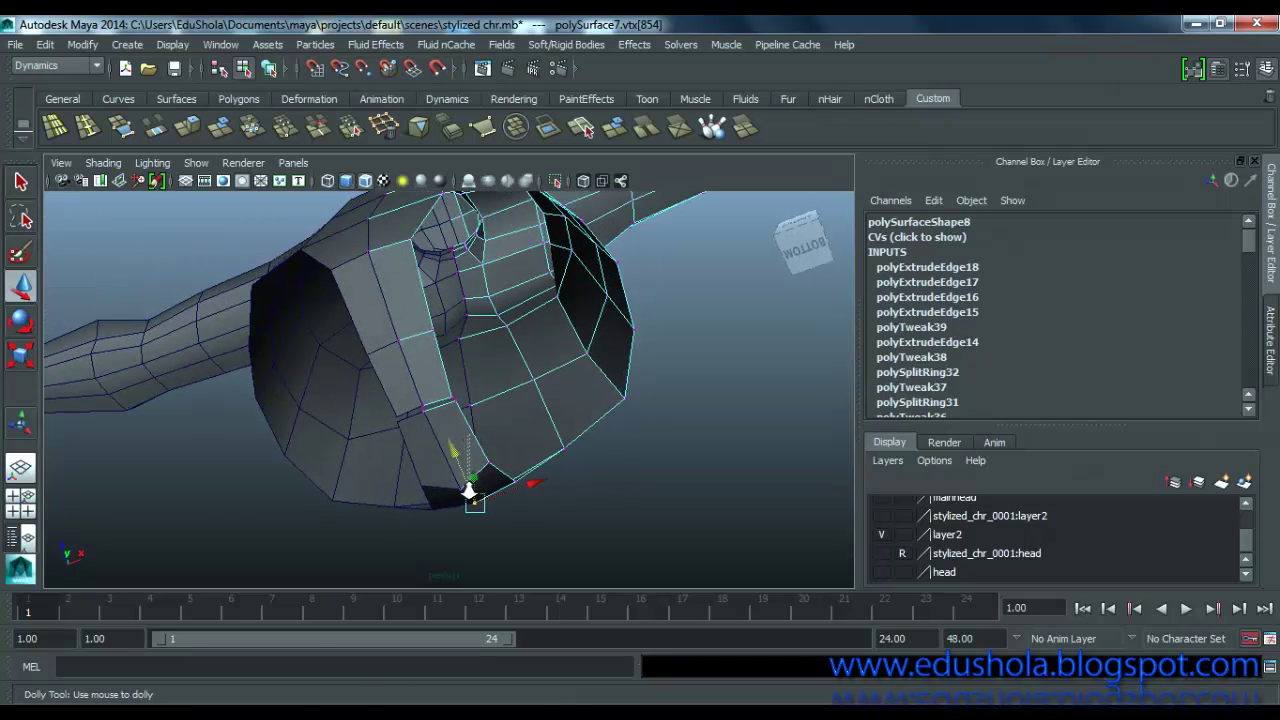
# Step: Examine the crotch strips, the gap between their ends and the leg openings from the front and from below
pyautogui.press('f')
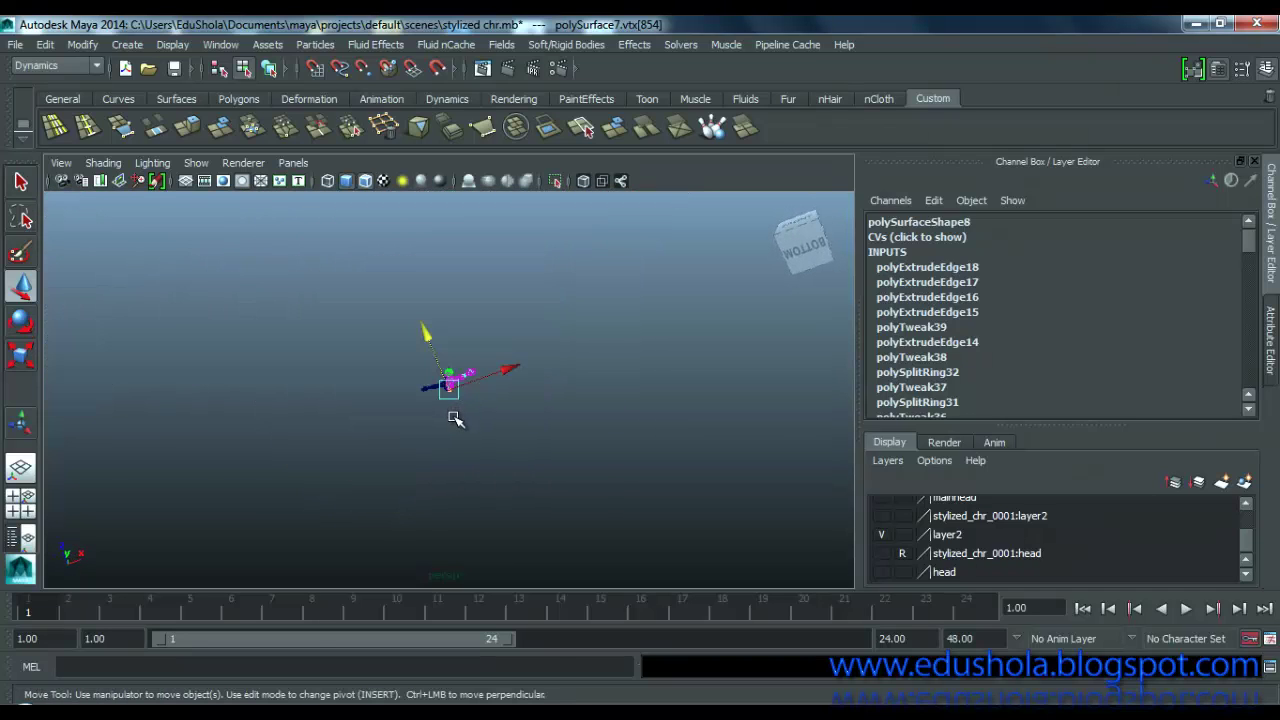
pyautogui.scroll(-10, 455, 418)
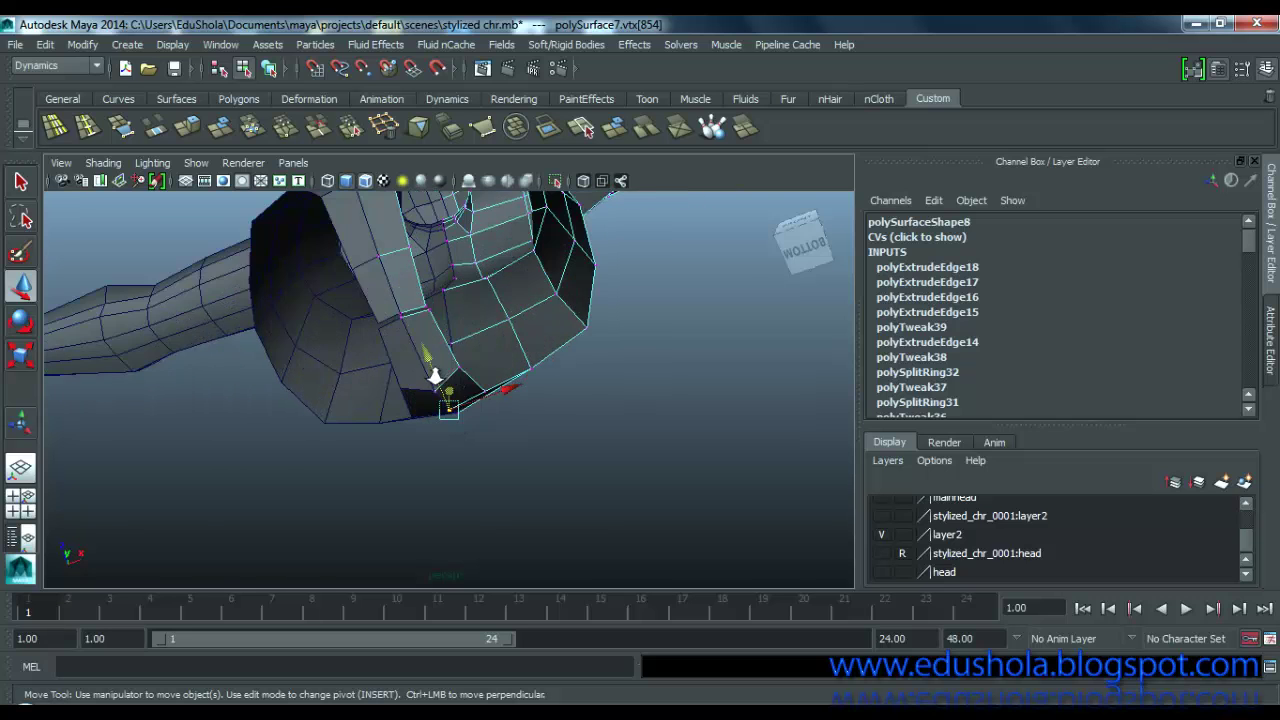
pyautogui.scroll(5, 374, 303)
pyautogui.scroll(-5, 371, 303)
pyautogui.scroll(4, 371, 303)
pyautogui.keyDown('alt'); pyautogui.moveTo(371, 303); pyautogui.dragTo(378, 333); pyautogui.keyUp('alt')
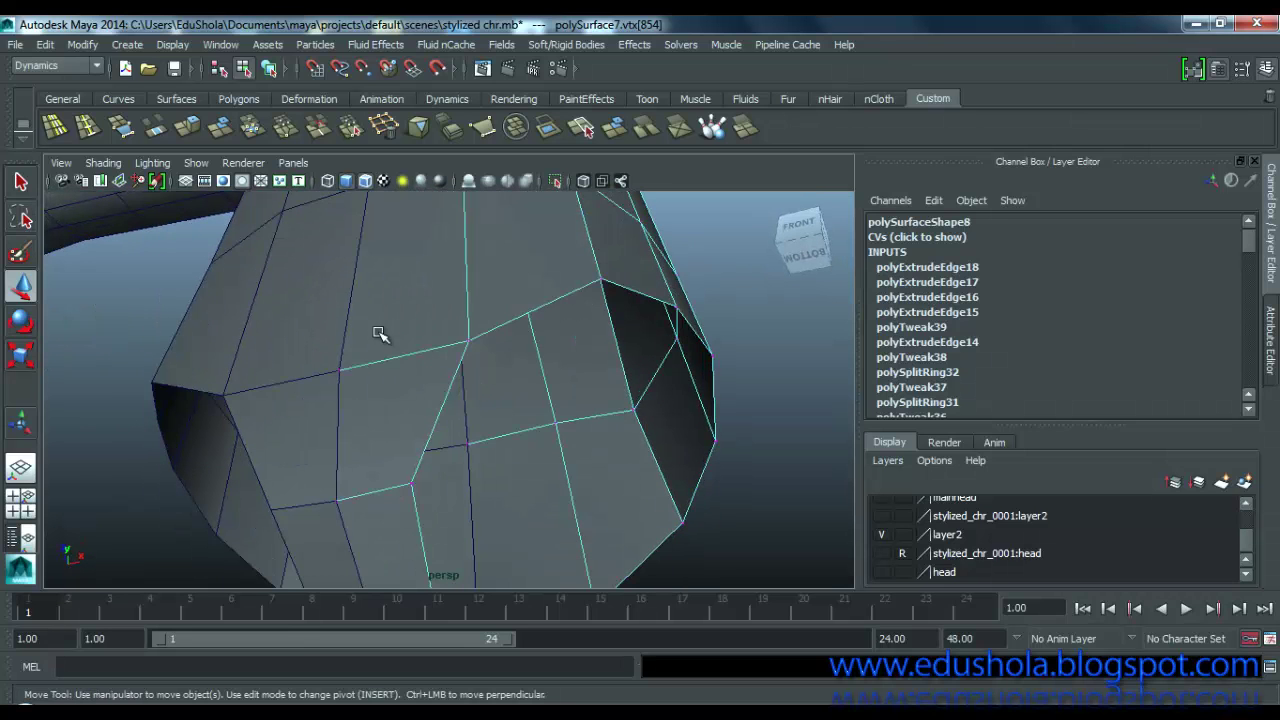
pyautogui.scroll(2, 416, 410)
pyautogui.scroll(-4, 414, 420)
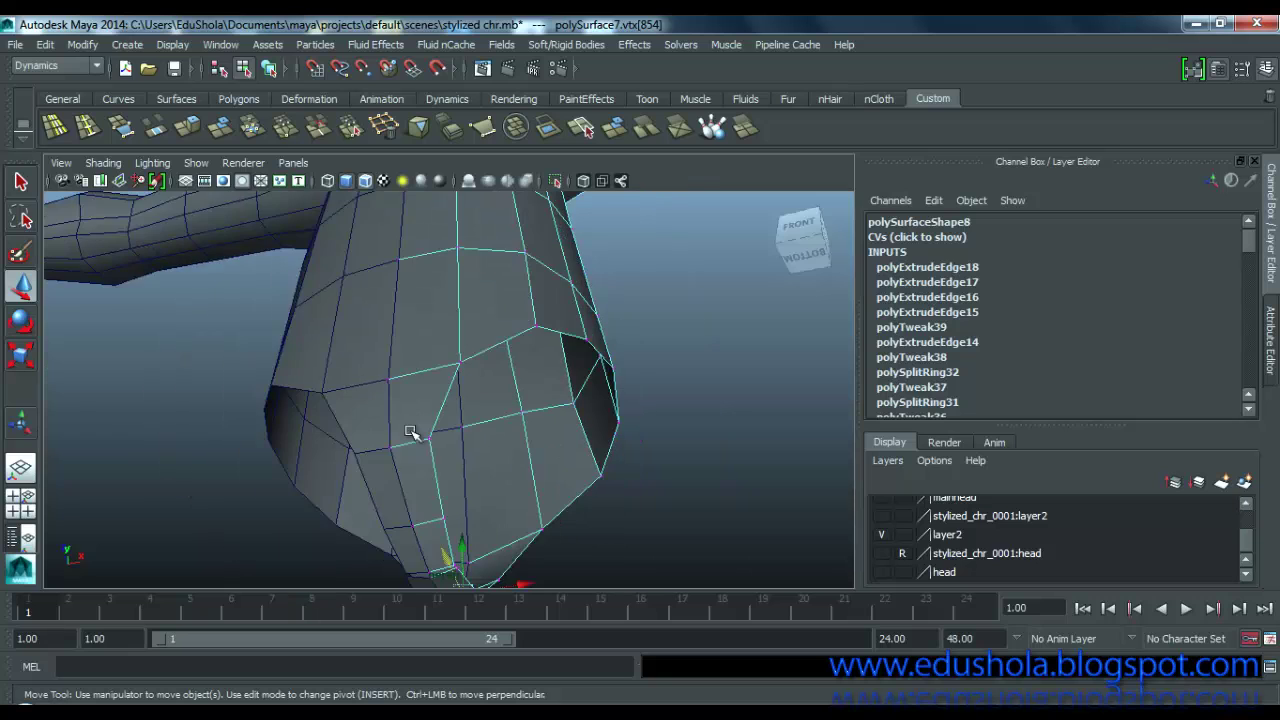
pyautogui.keyDown('alt'); pyautogui.moveTo(418, 429); pyautogui.dragTo(408, 400, button='middle'); pyautogui.keyUp('alt')
pyautogui.keyDown('alt'); pyautogui.moveTo(405, 426); pyautogui.dragTo(410, 343); pyautogui.keyUp('alt')
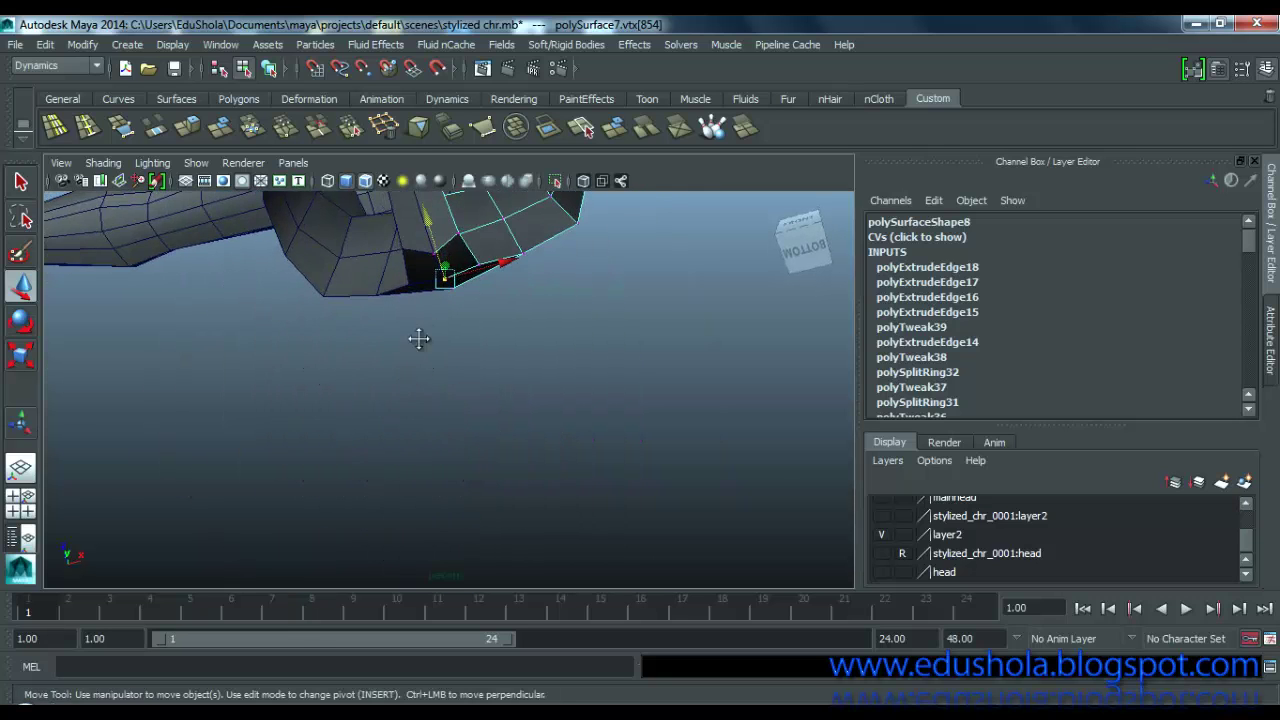
pyautogui.keyDown('alt'); pyautogui.moveTo(420, 340); pyautogui.dragTo(420, 372, button='middle'); pyautogui.keyUp('alt')
pyautogui.scroll(3, 420, 372)
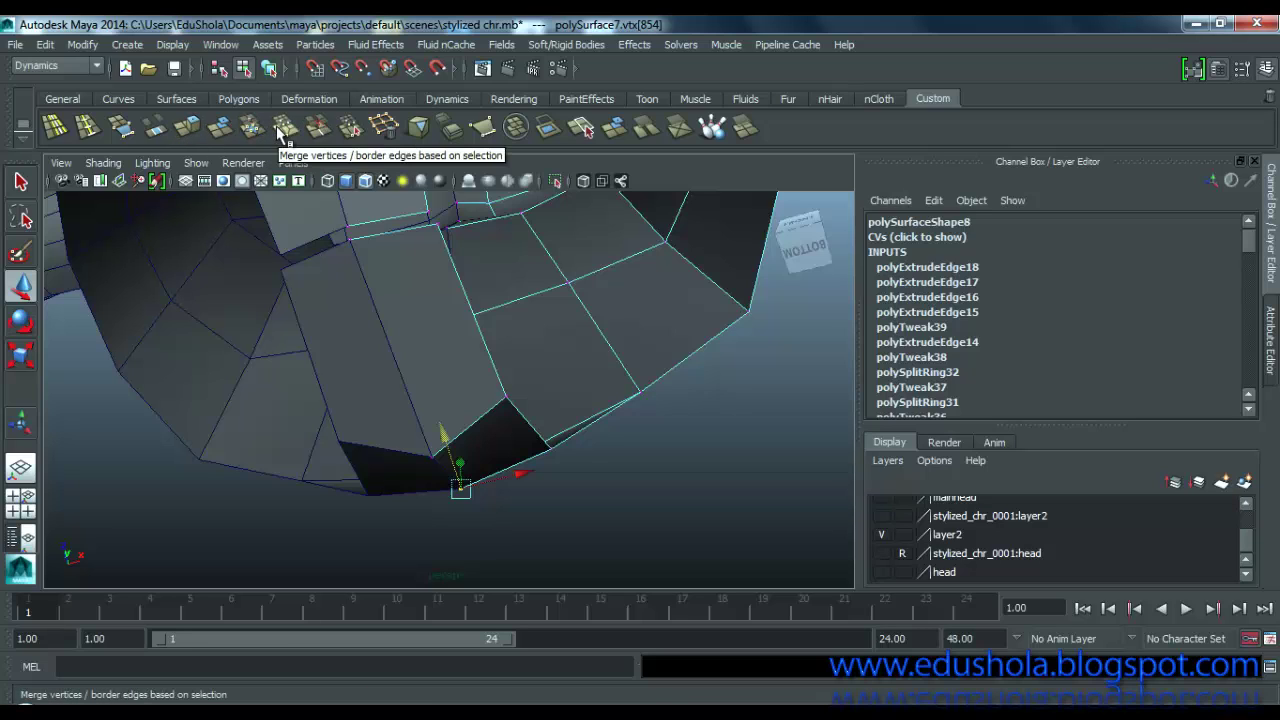
# Step: Join the two crotch strips by merging the rear strip's outer and center end vertices onto the front strip's matching vertices
pyautogui.click(281, 131)
pyautogui.keyDown('alt'); pyautogui.moveTo(466, 316); pyautogui.dragTo(475, 328); pyautogui.keyUp('alt')
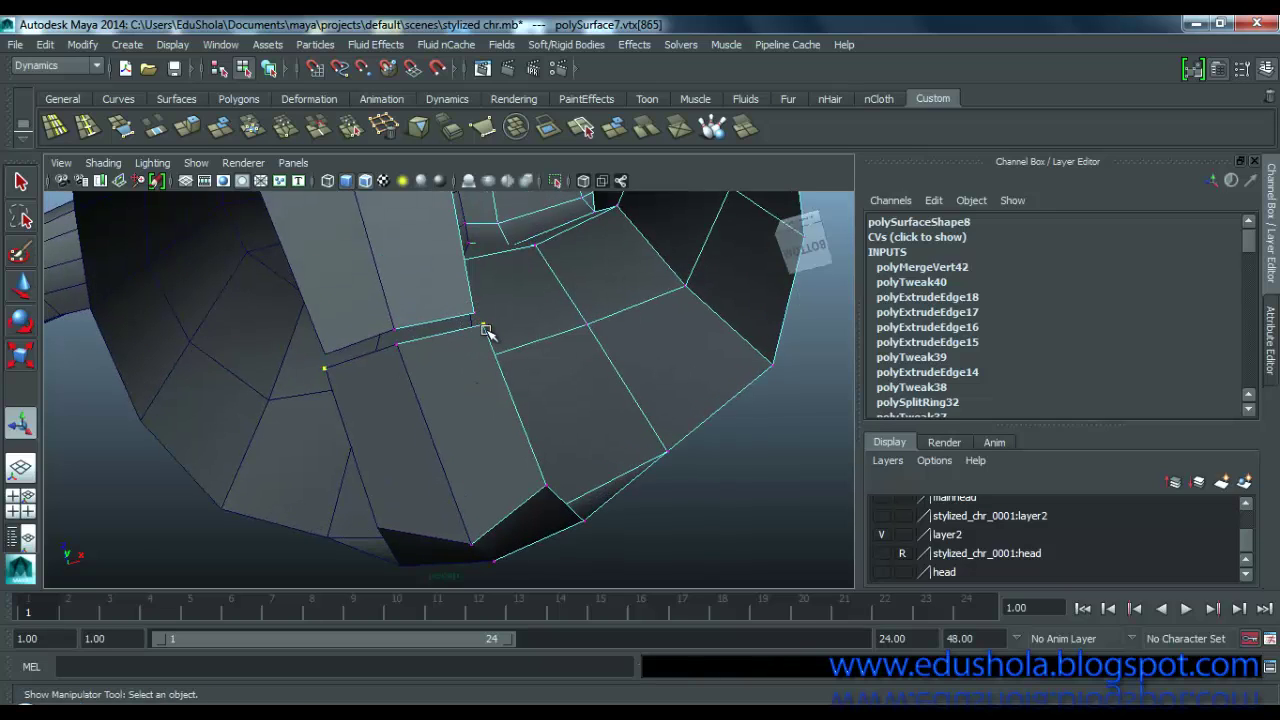
pyautogui.click(358, 133)
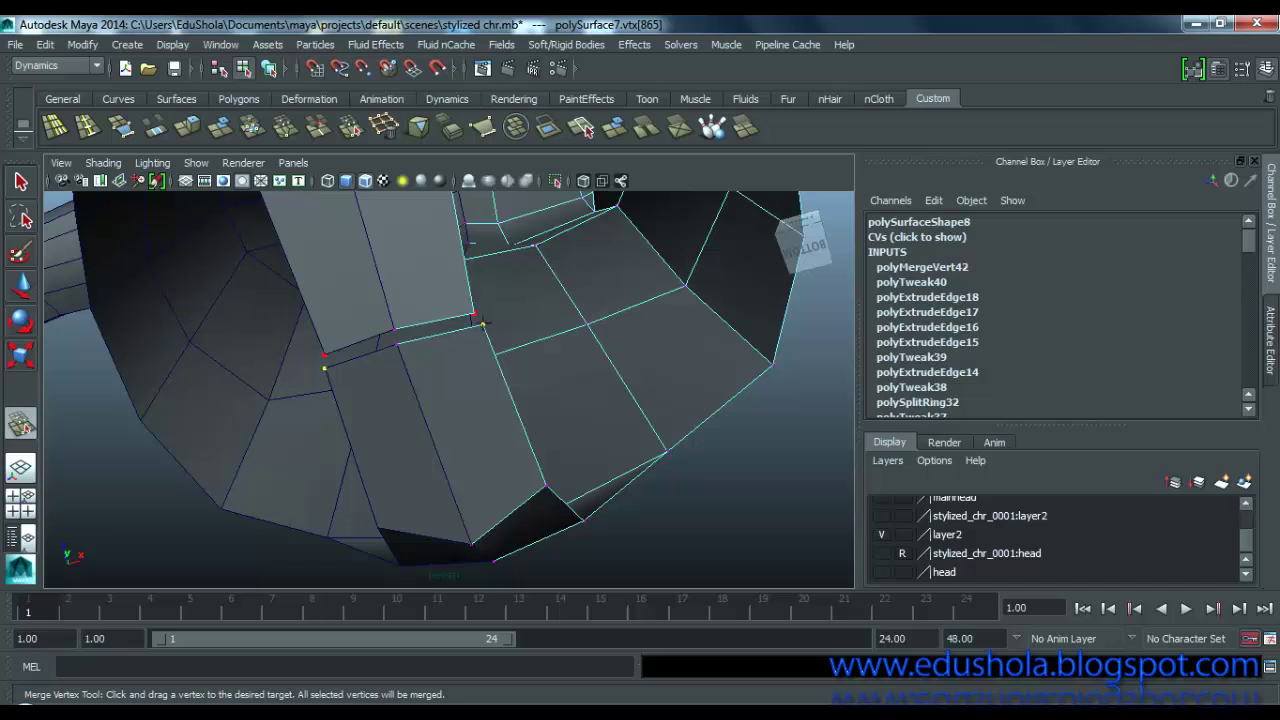
pyautogui.moveTo(466, 303); pyautogui.dragTo(472, 316)
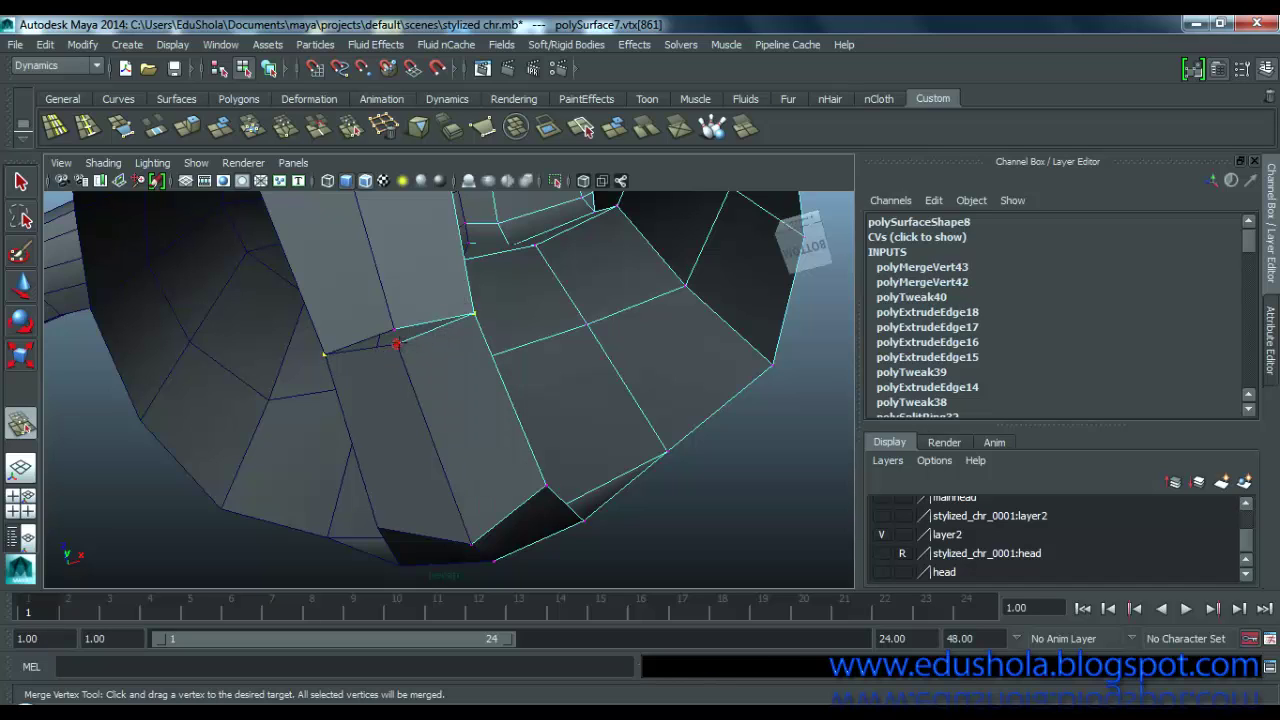
pyautogui.moveTo(396, 343); pyautogui.dragTo(394, 330)
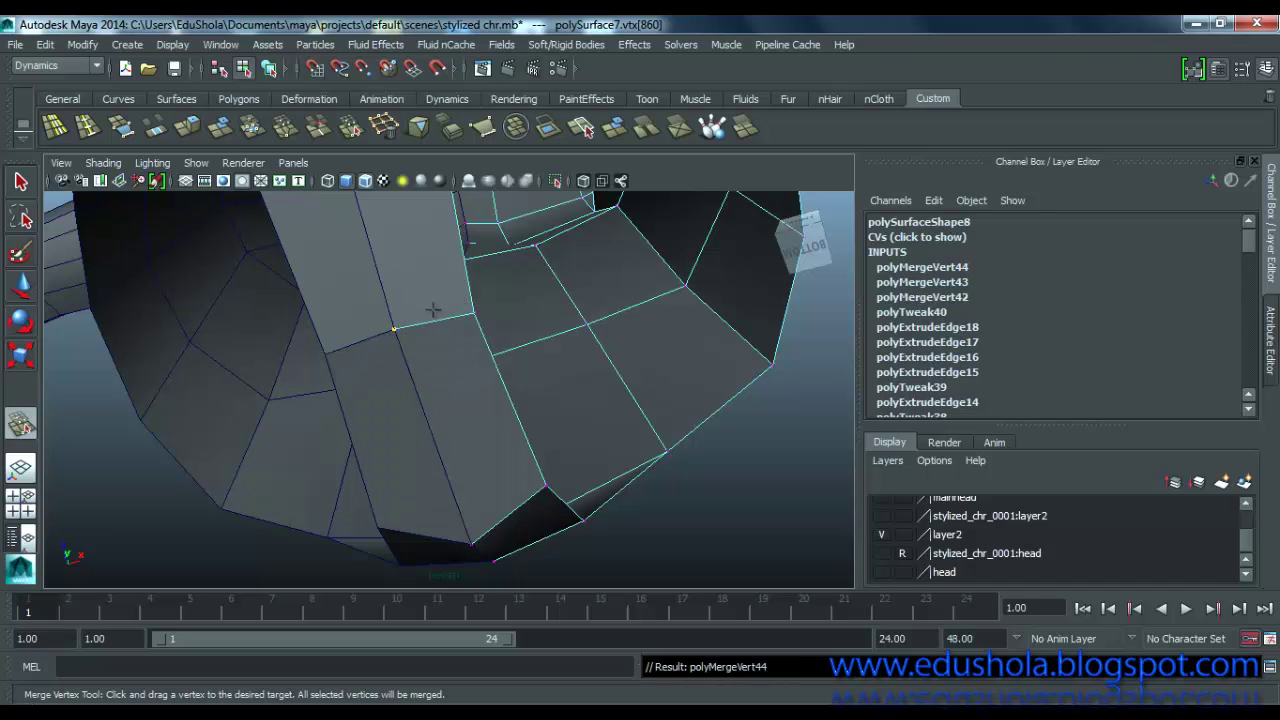
pyautogui.press('w')
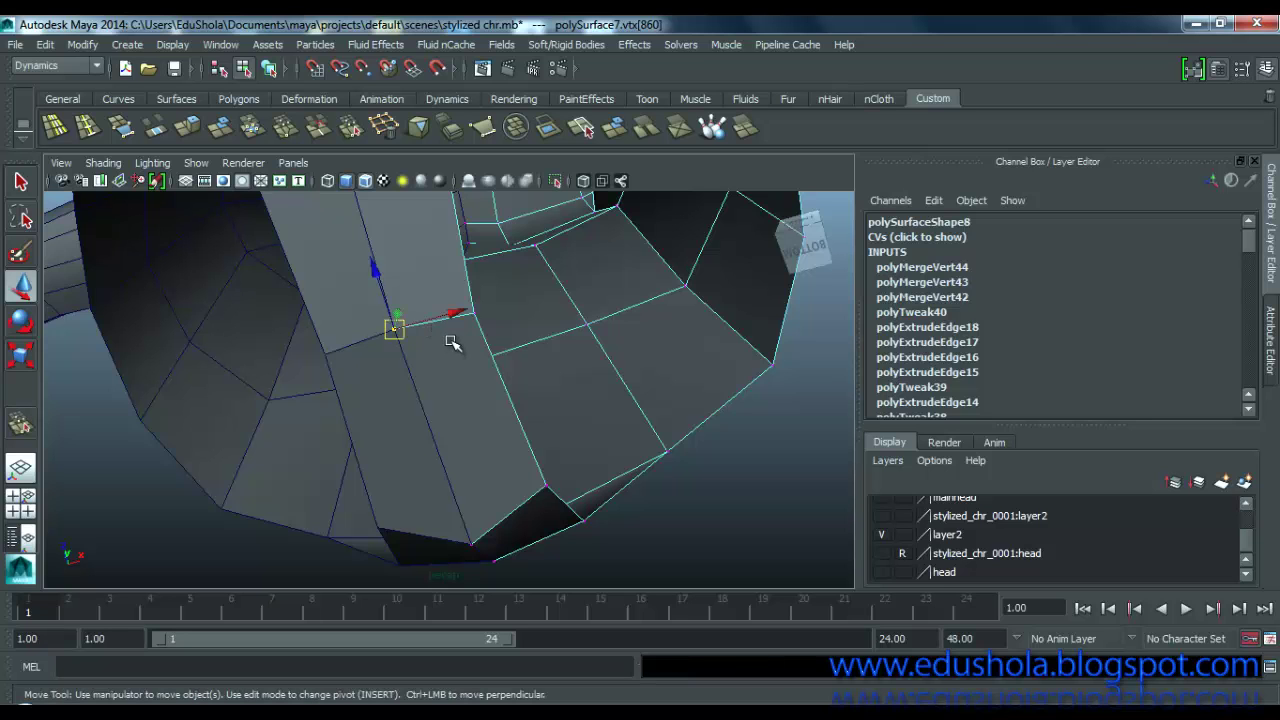
pyautogui.scroll(-10, 452, 343)
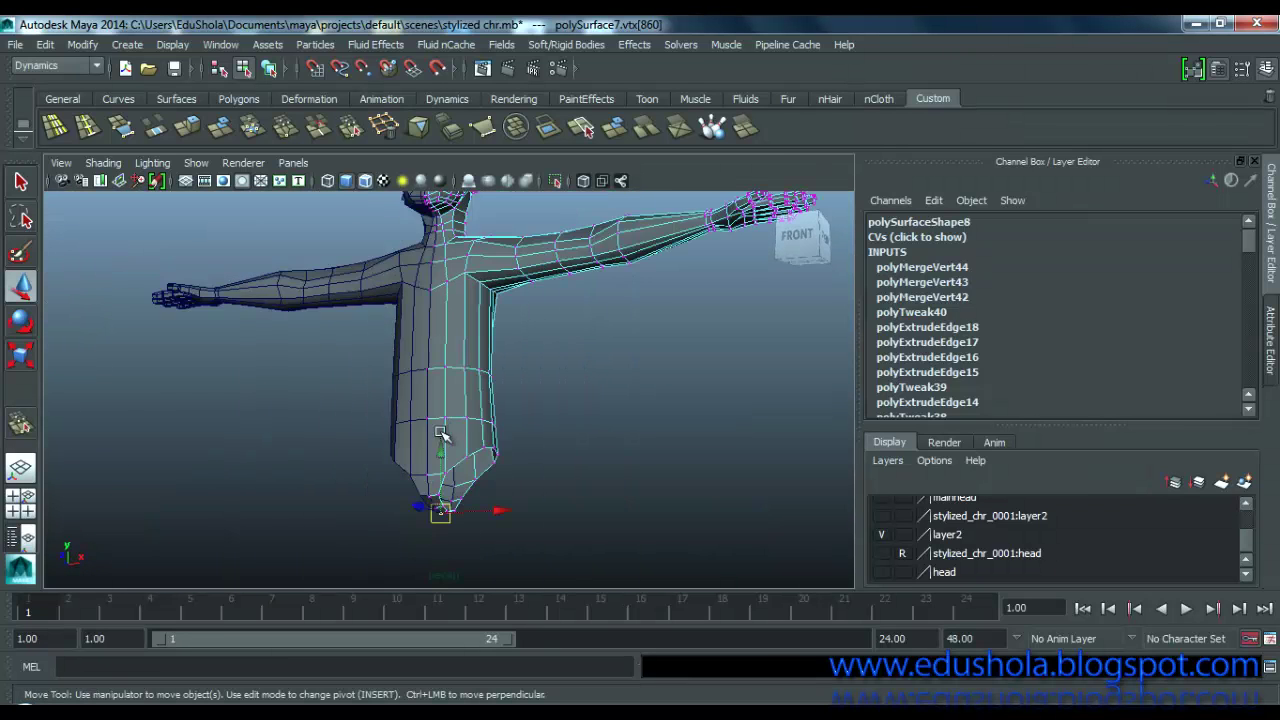
# Step: Try to widen the shoulders by moving only the shoulder's vertex loop outward to about X 5.65
pyautogui.keyDown('alt'); pyautogui.moveTo(442, 434); pyautogui.dragTo(502, 503, button='middle'); pyautogui.keyUp('alt')
pyautogui.scroll(-4, 469, 319)
pyautogui.scroll(4, 470, 318)
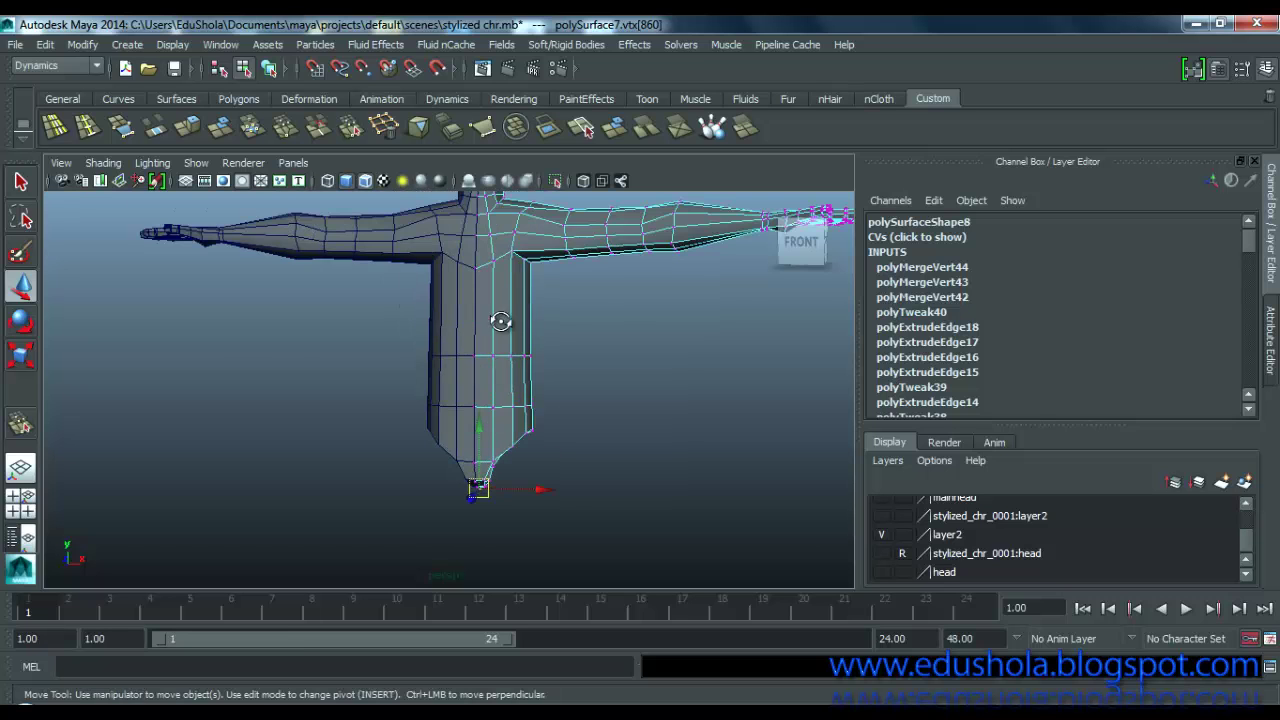
pyautogui.keyDown('alt'); pyautogui.moveTo(501, 321); pyautogui.dragTo(537, 340); pyautogui.keyUp('alt')
pyautogui.keyDown('alt'); pyautogui.moveTo(536, 284); pyautogui.dragTo(473, 383, button='middle'); pyautogui.keyUp('alt')
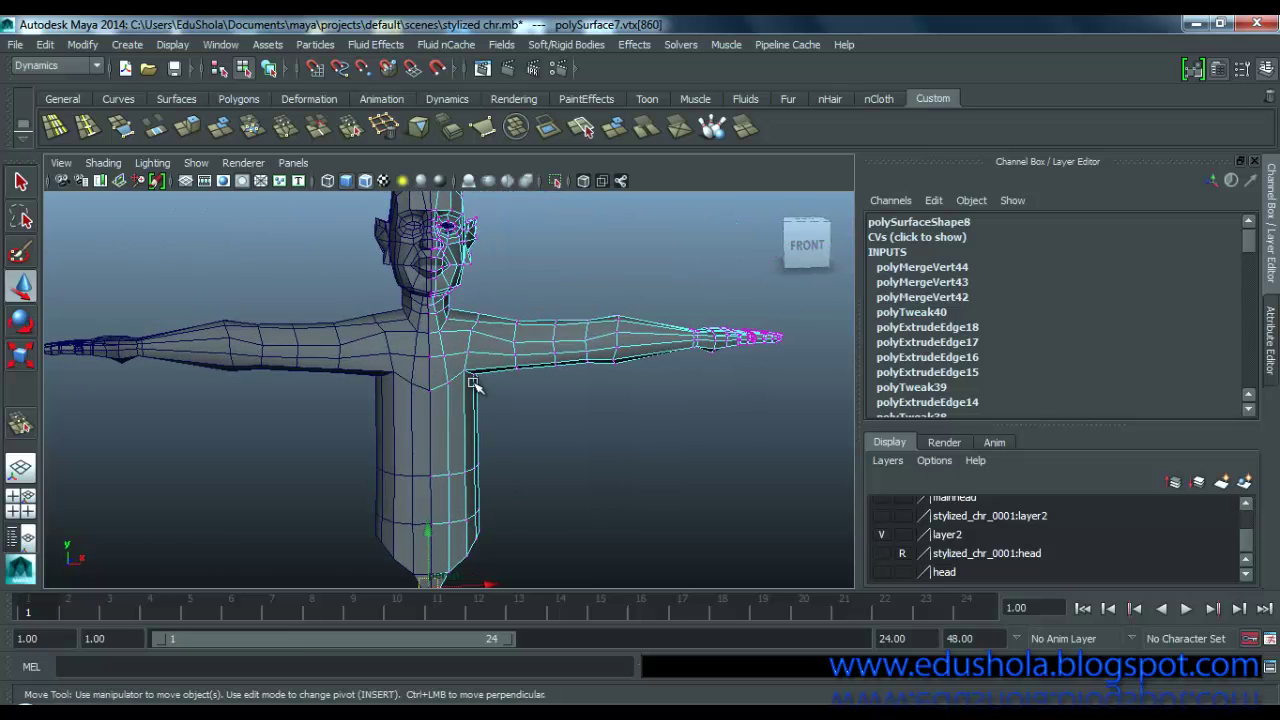
pyautogui.scroll(5, 470, 370)
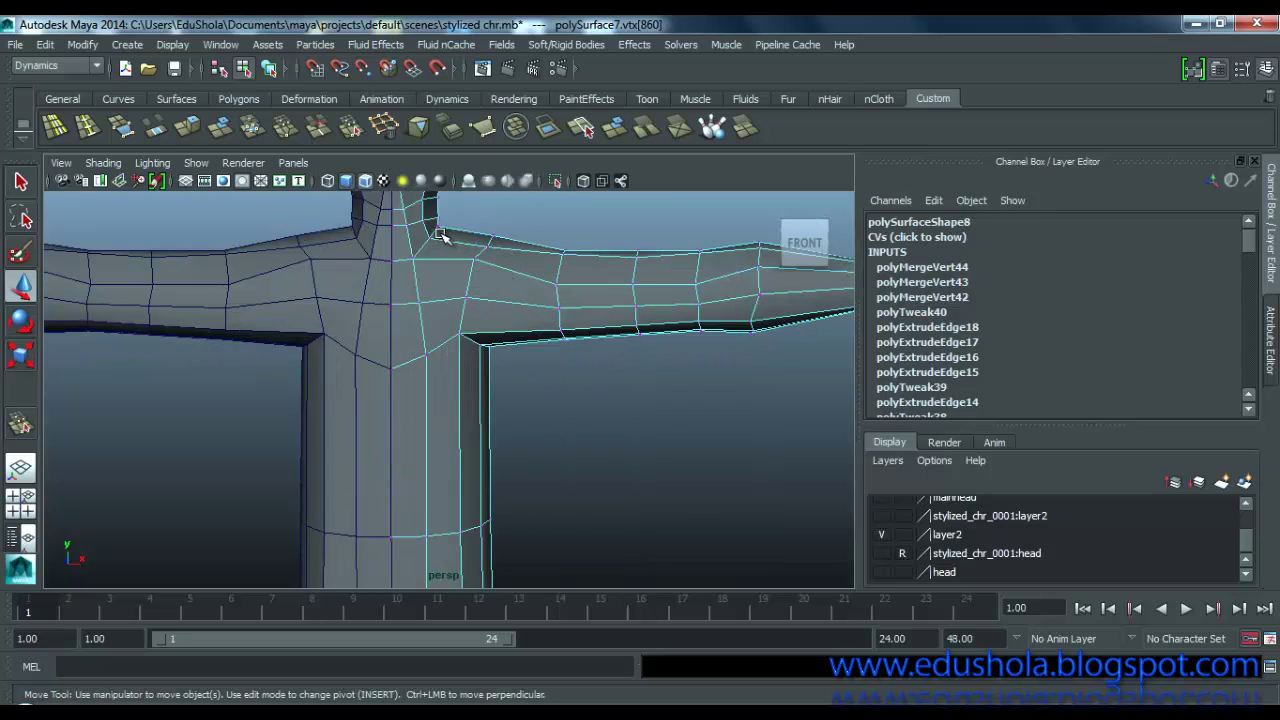
pyautogui.keyDown('alt'); pyautogui.moveTo(483, 263); pyautogui.dragTo(491, 263); pyautogui.keyUp('alt')
pyautogui.moveTo(540, 208); pyautogui.dragTo(450, 372)
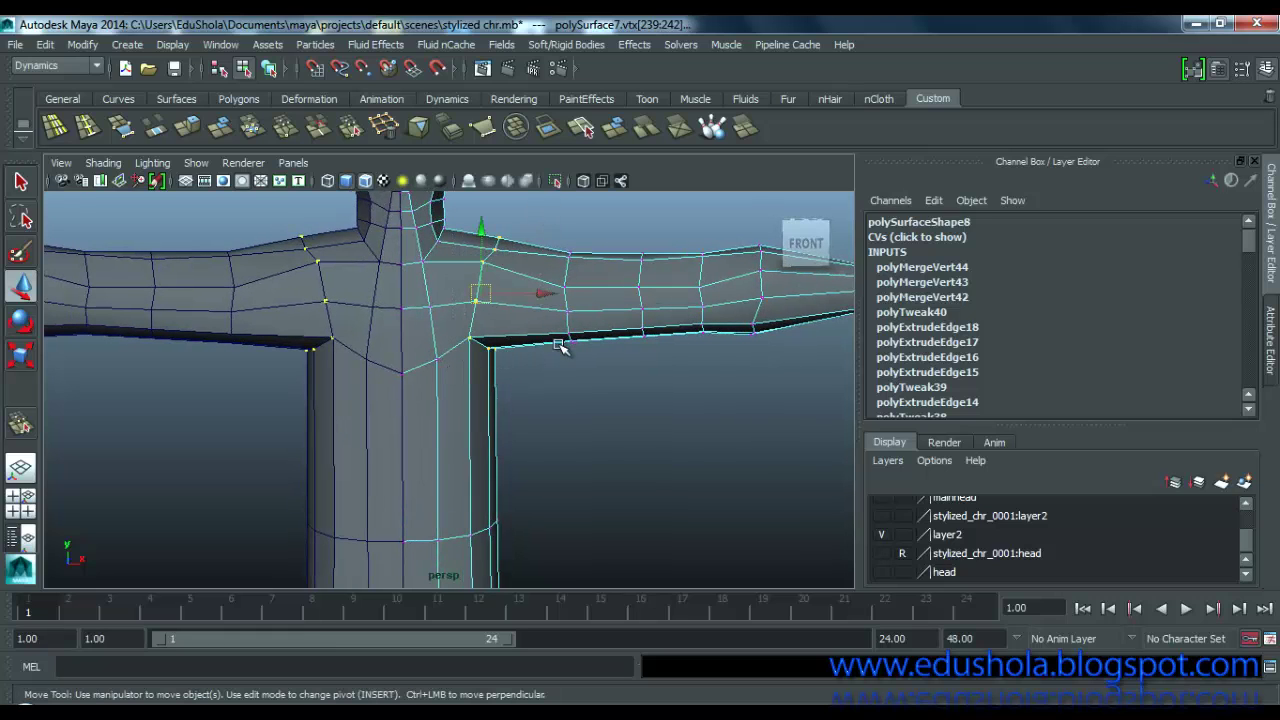
pyautogui.scroll(-4, 560, 347)
pyautogui.moveTo(512, 338); pyautogui.dragTo(530, 340)
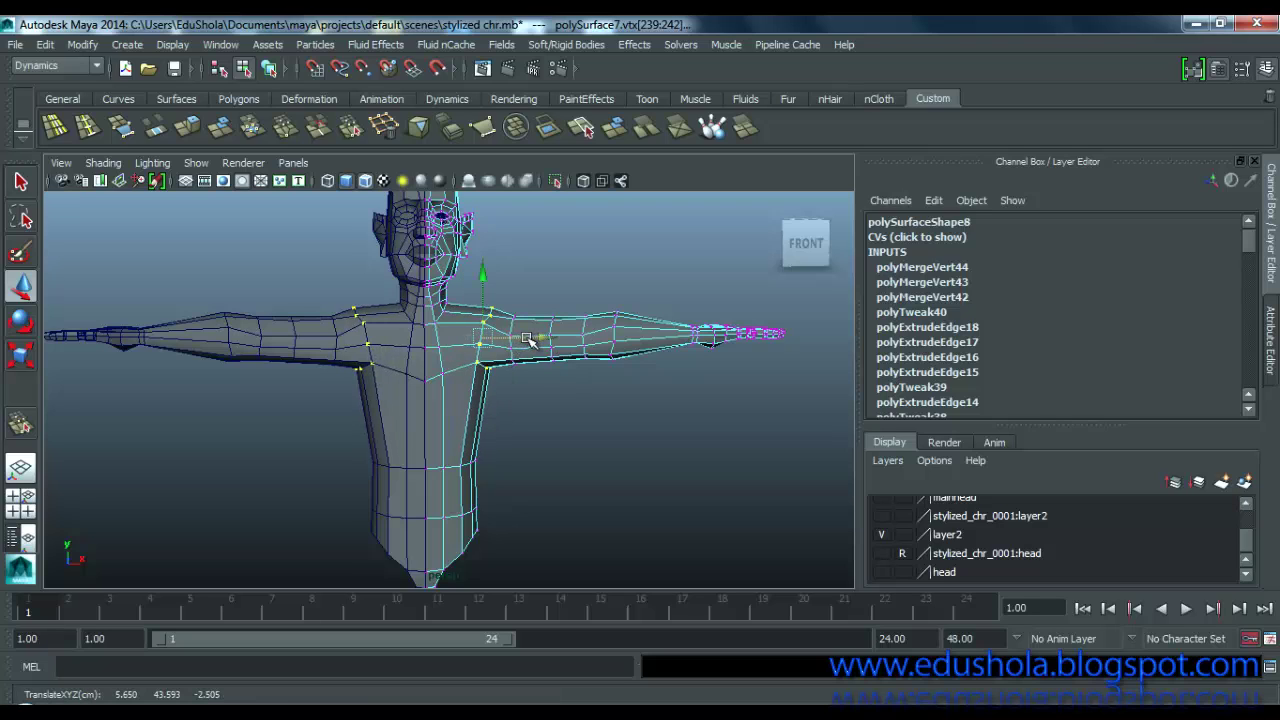
pyautogui.hotkey('ctrl', 'z')
# Step: Widen the shoulders by moving all vertices from the shoulder loop to the fingertips outward to about X 20.41
pyautogui.moveTo(810, 312); pyautogui.dragTo(474, 402)
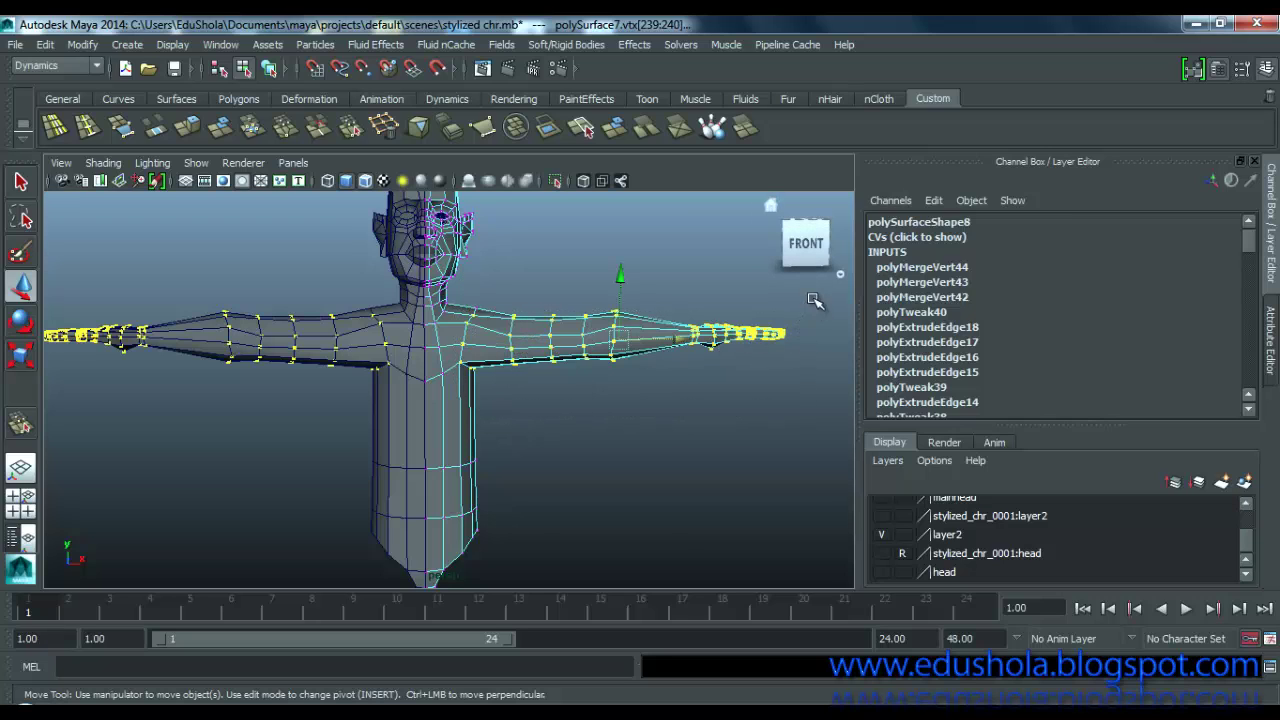
pyautogui.moveTo(815, 302); pyautogui.dragTo(462, 391)
pyautogui.moveTo(669, 340); pyautogui.dragTo(691, 343)
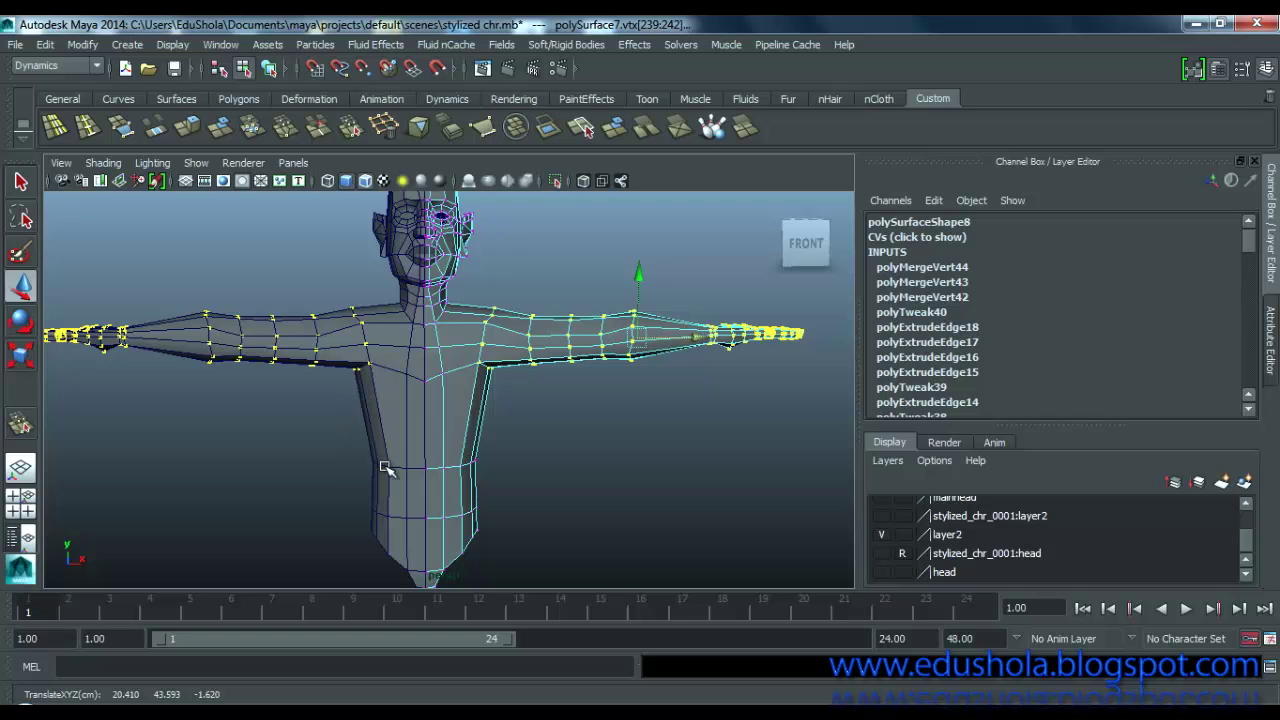
# Step: Curve the lower belly edge row downward by lowering its center vertex and the neighbouring vertices to about Y 26.12 and Y 26.75
pyautogui.moveTo(330, 442)
pyautogui.keyDown('alt'); pyautogui.mouseDown()
pyautogui.moveTo(531, 436)
pyautogui.moveTo(346, 442)
pyautogui.mouseUp(); pyautogui.keyUp('alt')
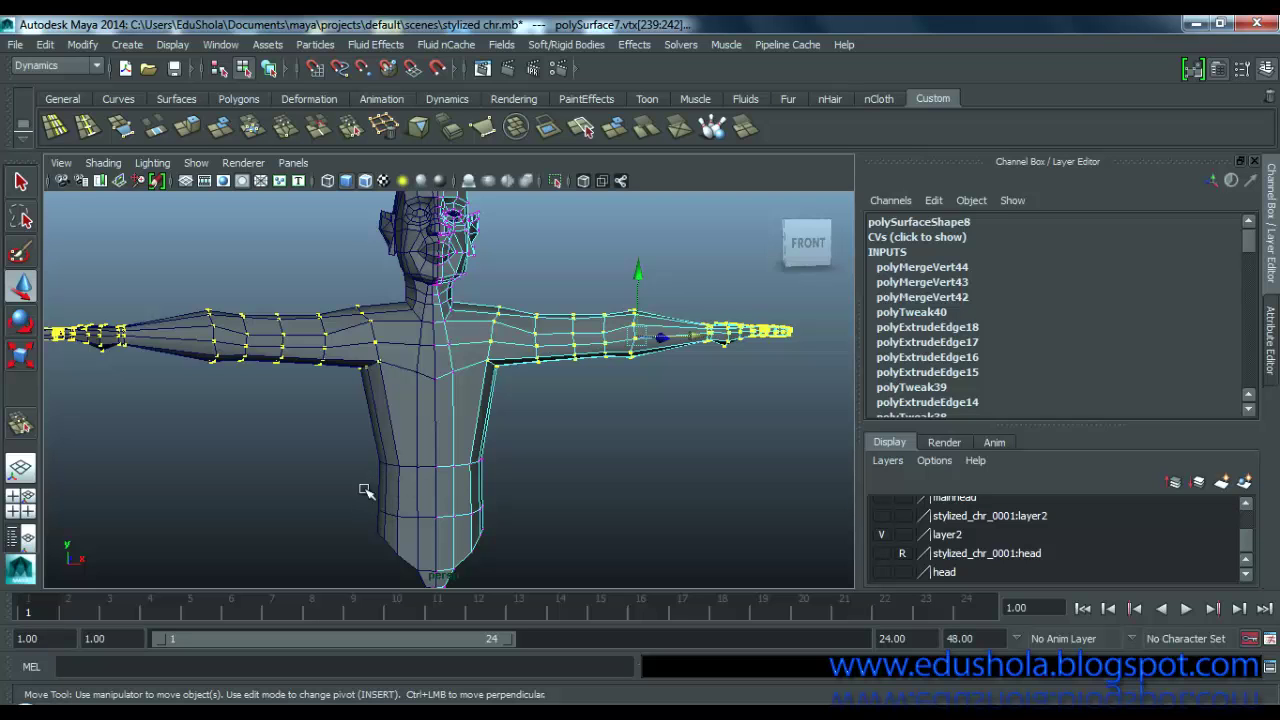
pyautogui.keyDown('alt'); pyautogui.moveTo(396, 538); pyautogui.dragTo(371, 422, button='middle'); pyautogui.keyUp('alt')
pyautogui.scroll(3, 366, 422)
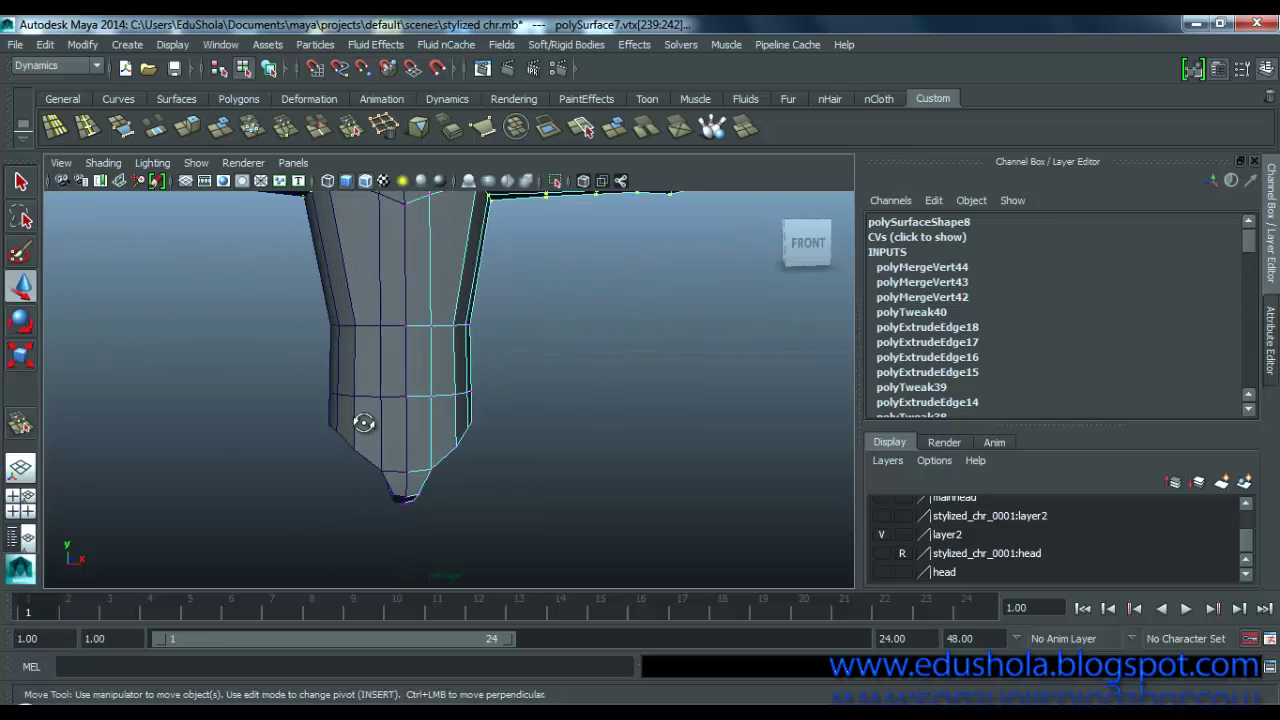
pyautogui.moveTo(368, 421)
pyautogui.keyDown('alt'); pyautogui.mouseDown()
pyautogui.moveTo(351, 420)
pyautogui.moveTo(368, 414)
pyautogui.mouseUp(); pyautogui.keyUp('alt')
pyautogui.click(386, 394)
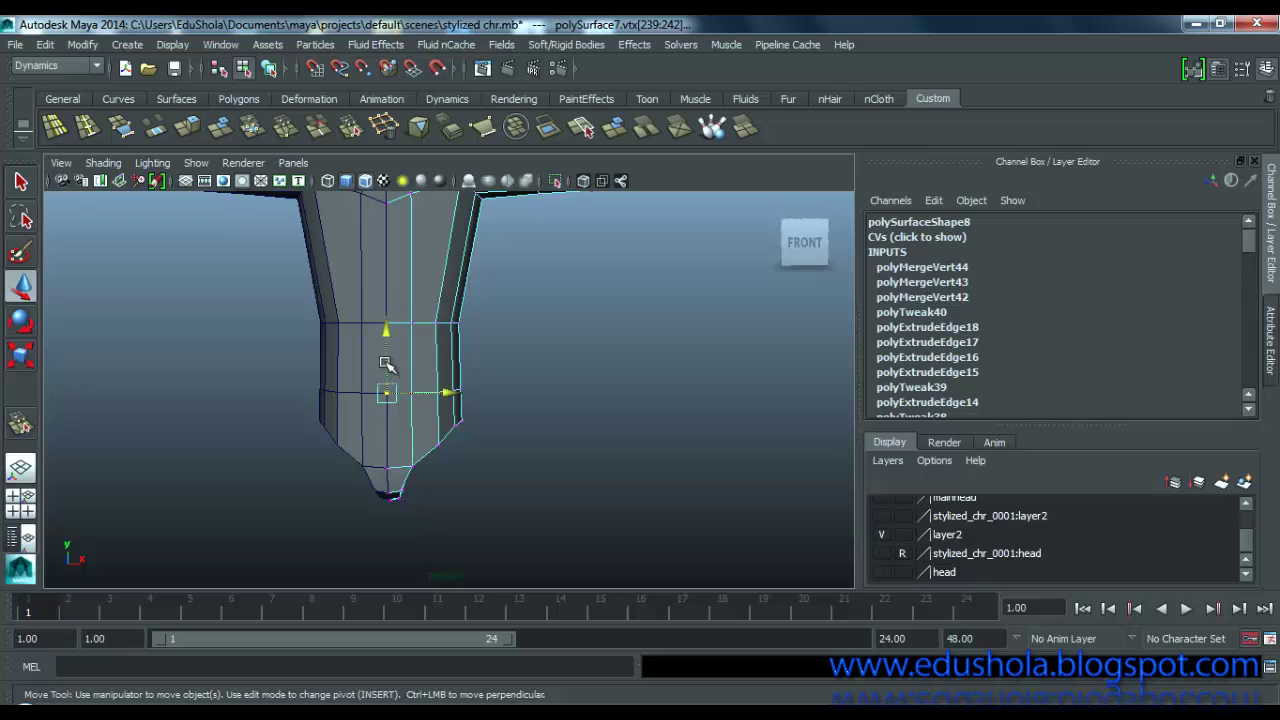
pyautogui.moveTo(387, 336); pyautogui.dragTo(412, 349)
pyautogui.click(411, 392)
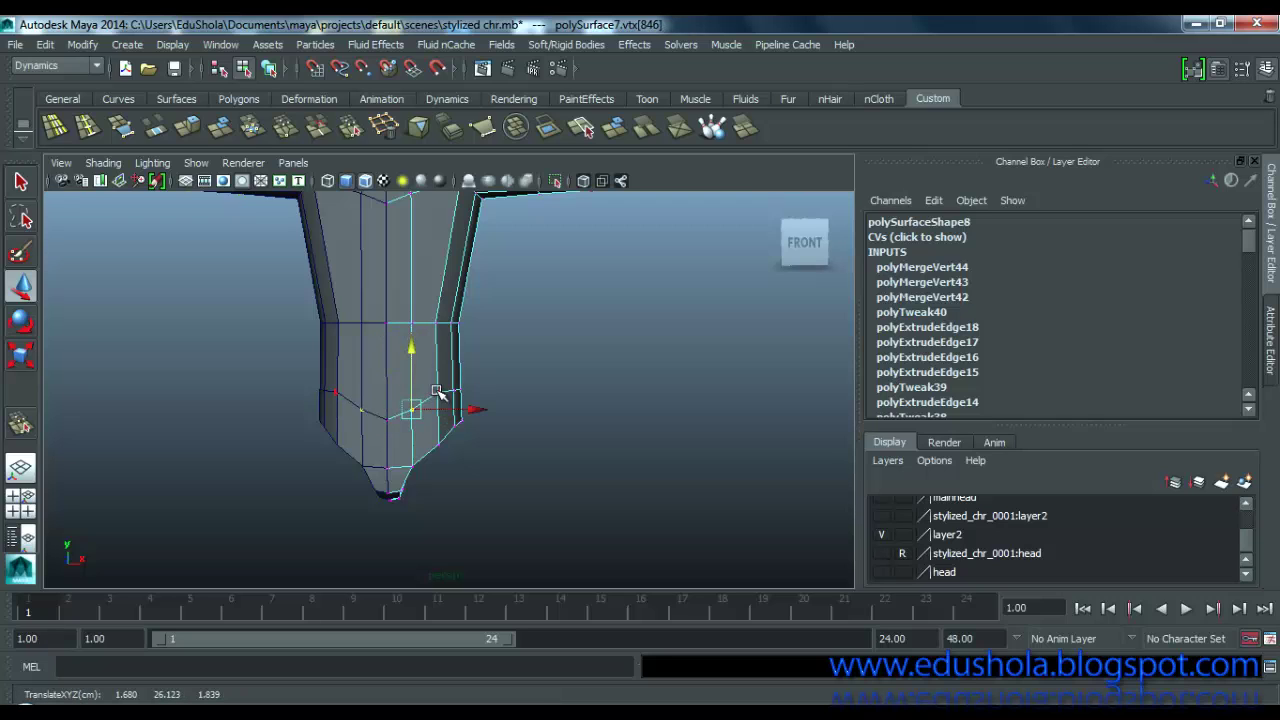
pyautogui.click(436, 391)
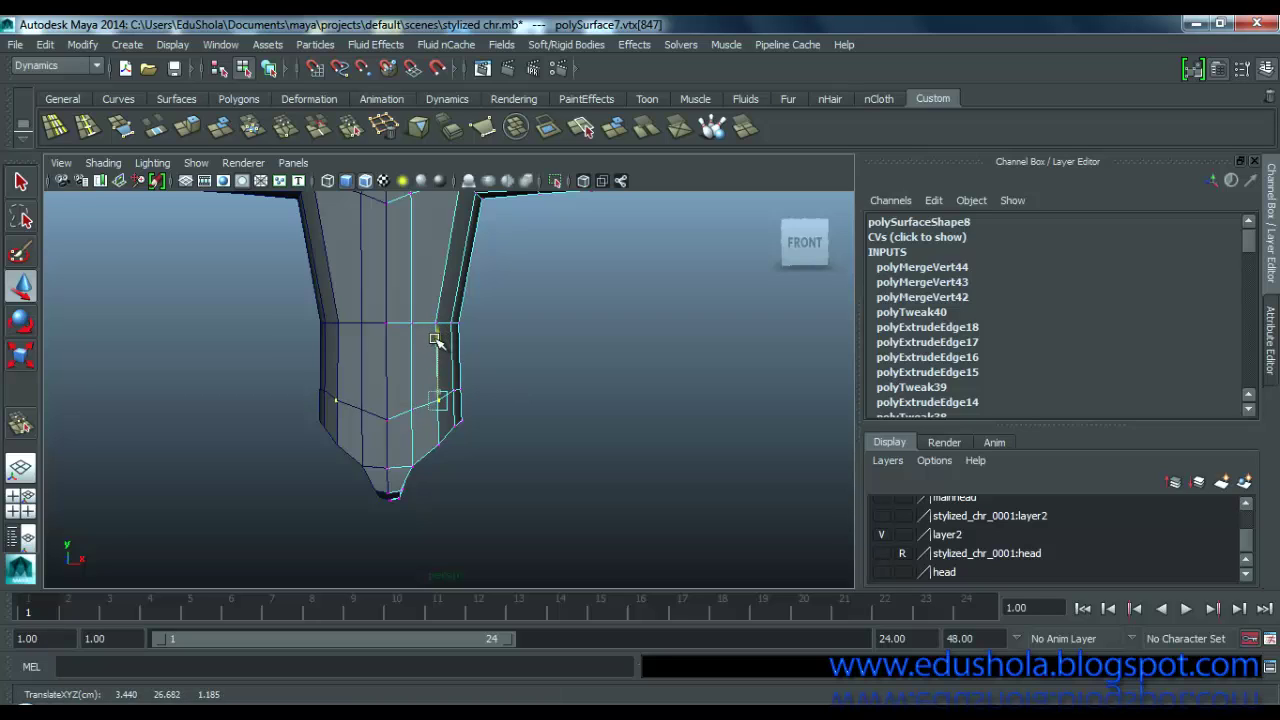
pyautogui.moveTo(436, 340); pyautogui.dragTo(436, 337)
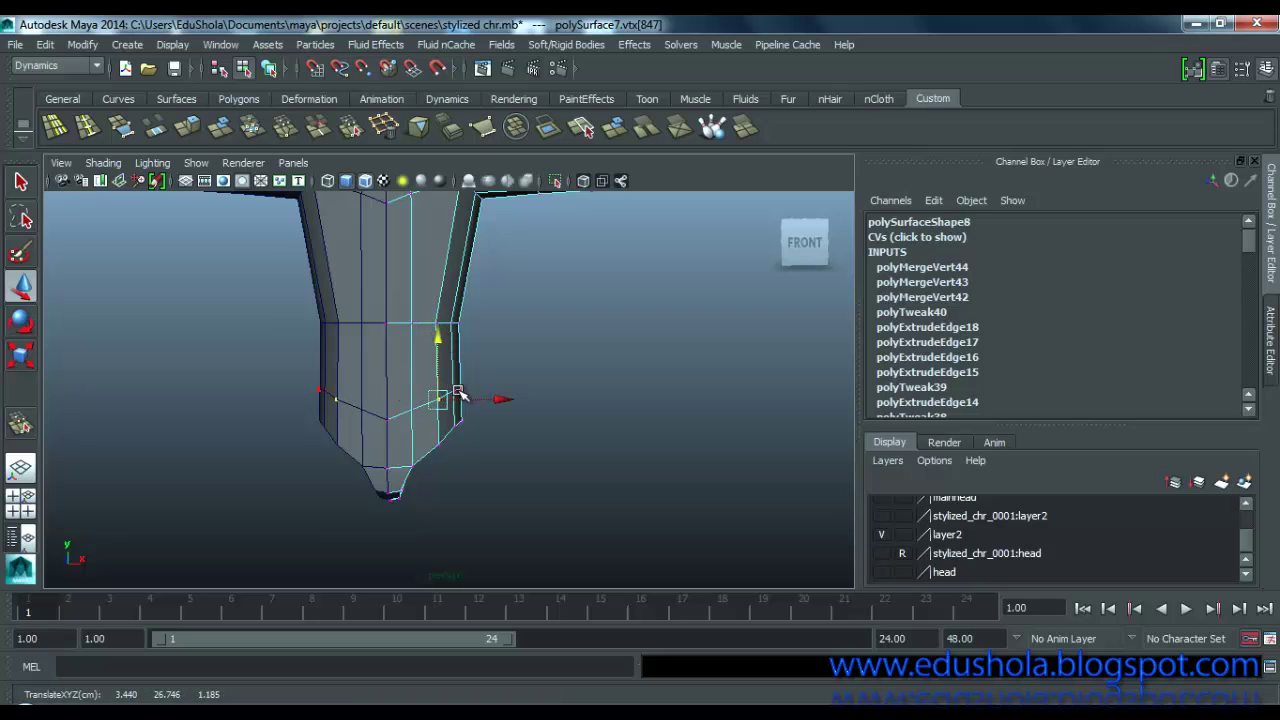
# Step: Slim the arms by uniformly scaling down the vertex loops between the shoulder and the forearm
pyautogui.scroll(-5, 441, 397)
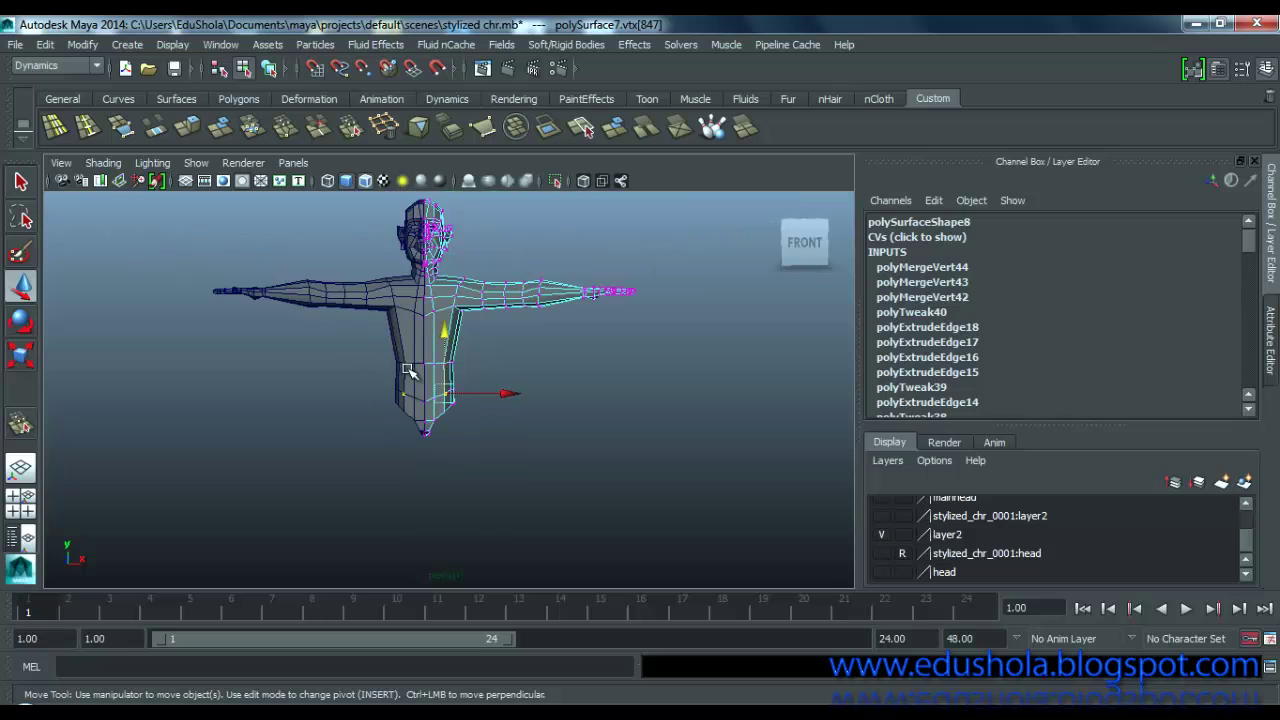
pyautogui.scroll(4, 441, 397)
pyautogui.scroll(-2, 527, 316)
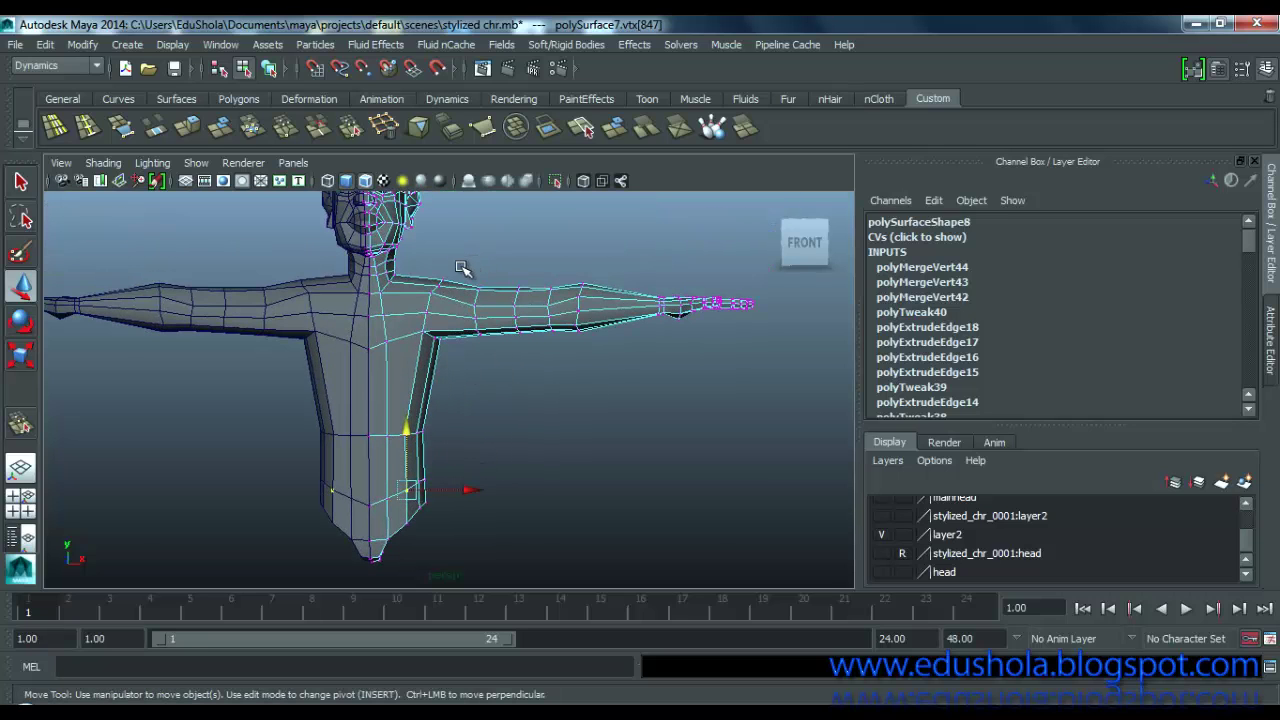
pyautogui.moveTo(462, 268); pyautogui.dragTo(614, 386)
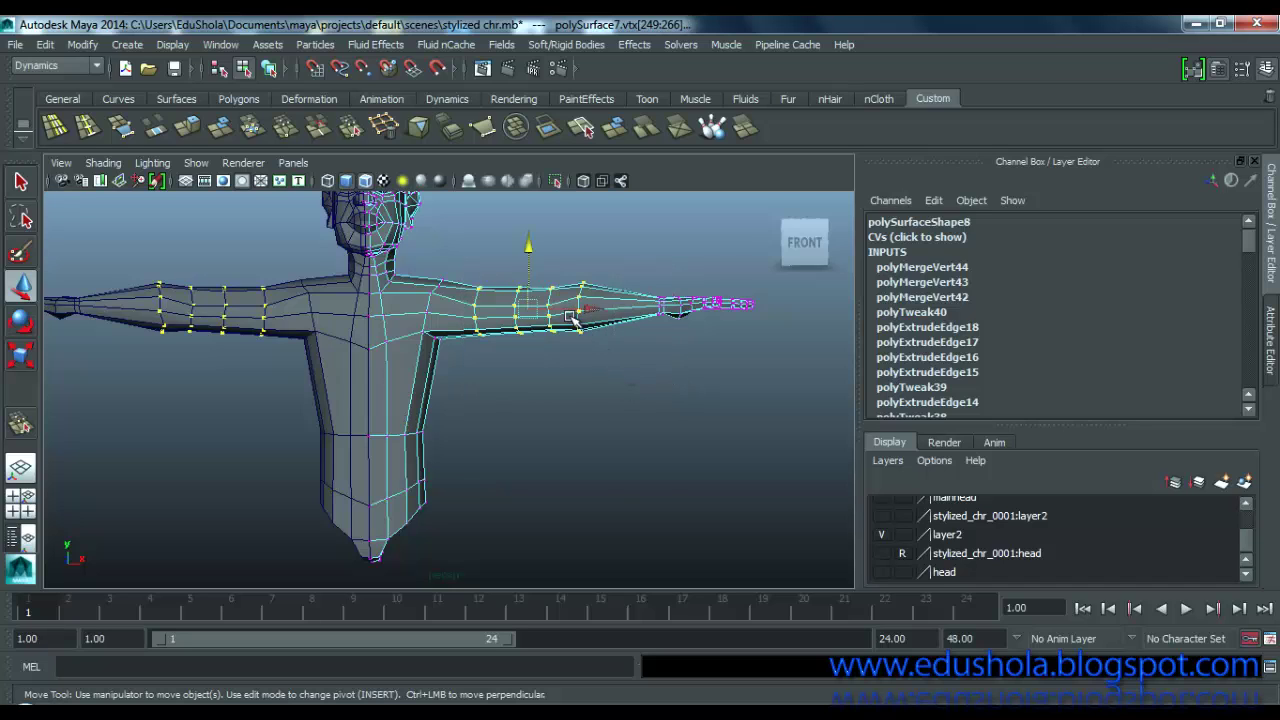
pyautogui.press('r')
pyautogui.moveTo(528, 308)
pyautogui.mouseDown()
pyautogui.moveTo(437, 434)
pyautogui.moveTo(343, 406)
pyautogui.moveTo(511, 367)
pyautogui.moveTo(500, 335)
pyautogui.moveTo(440, 400)
pyautogui.moveTo(400, 420)
pyautogui.moveTo(384, 407)
pyautogui.moveTo(531, 334)
pyautogui.moveTo(534, 317)
pyautogui.moveTo(547, 323)
pyautogui.mouseUp()
pyautogui.scroll(-5, 546, 332)
pyautogui.scroll(4, 551, 341)
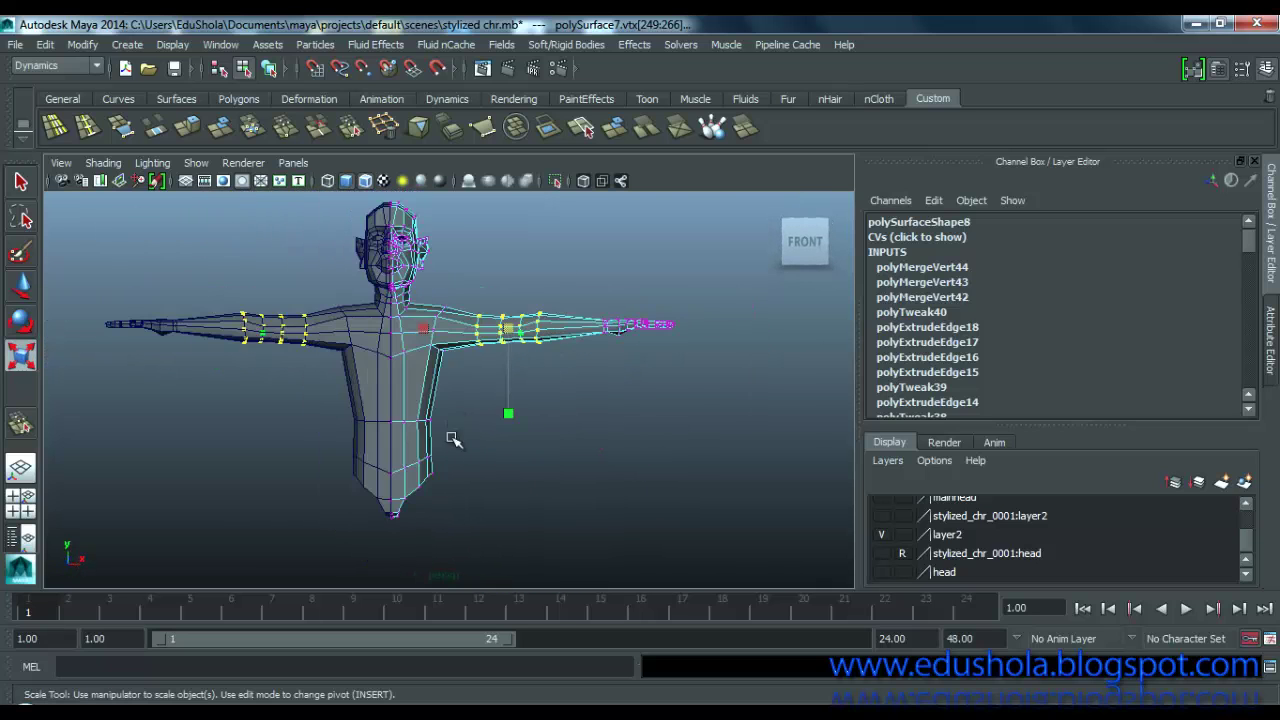
# Step: Extrude the leg opening's border edge loop straight down in world space with Translate Y -6.871
pyautogui.keyDown('alt'); pyautogui.moveTo(464, 407); pyautogui.dragTo(508, 284, button='middle'); pyautogui.keyUp('alt')
pyautogui.keyDown('alt'); pyautogui.moveTo(486, 349); pyautogui.dragTo(440, 326); pyautogui.keyUp('alt')
pyautogui.scroll(3, 444, 323)
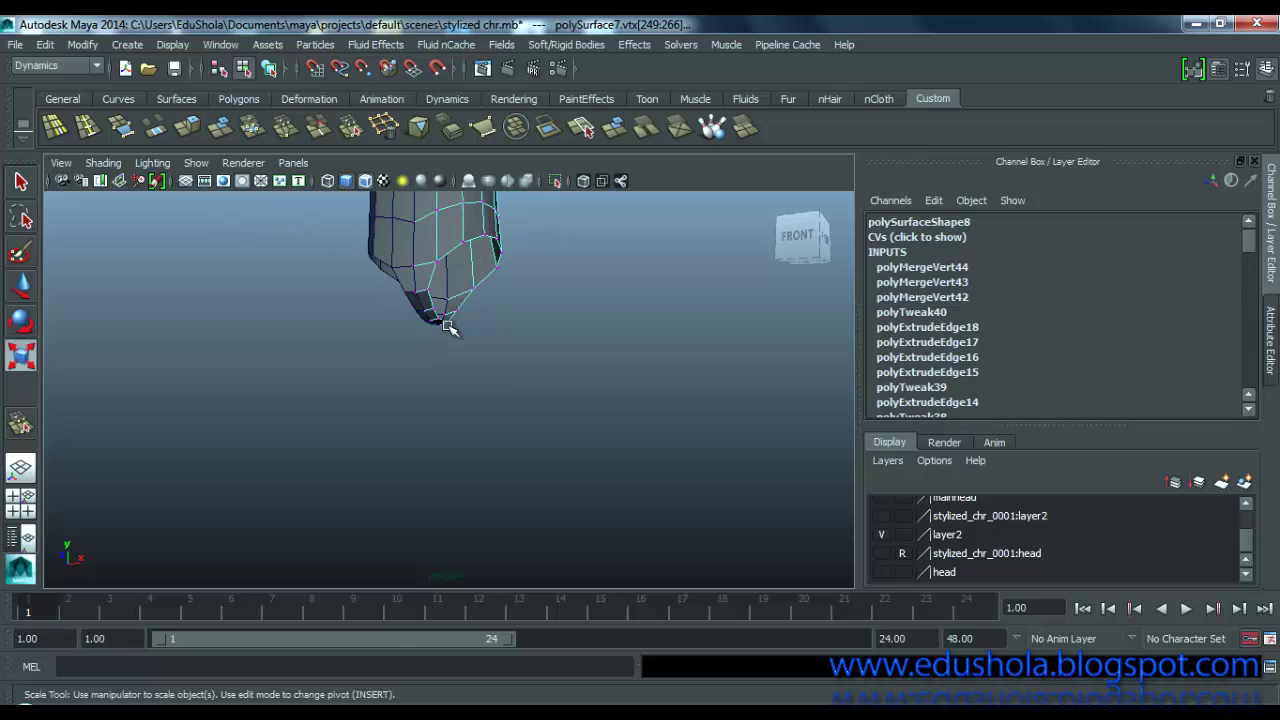
pyautogui.keyDown('alt'); pyautogui.moveTo(426, 335); pyautogui.dragTo(357, 379, button='middle'); pyautogui.keyUp('alt')
pyautogui.scroll(4, 403, 314)
pyautogui.keyDown('alt'); pyautogui.moveTo(411, 335); pyautogui.dragTo(444, 373, button='middle'); pyautogui.keyUp('alt')
pyautogui.moveTo(380, 252); pyautogui.dragTo(372, 205, button='right')
pyautogui.doubleClick(404, 247)
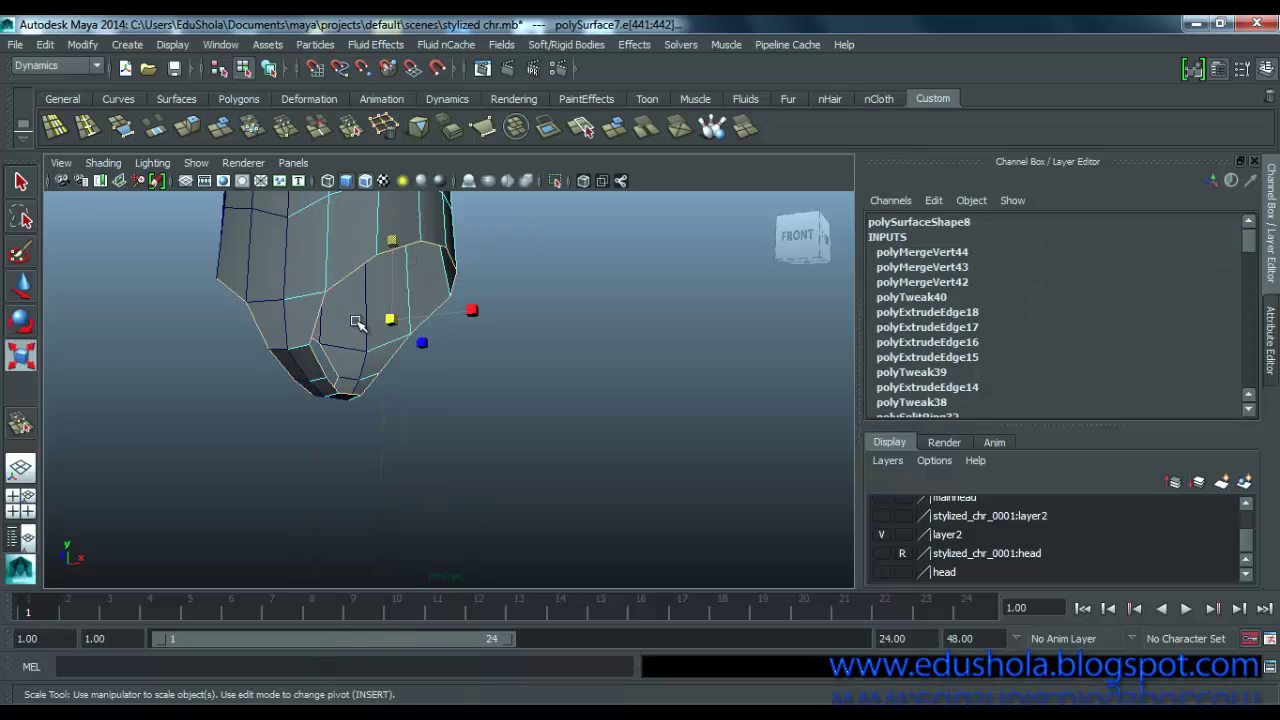
pyautogui.keyDown('alt'); pyautogui.moveTo(377, 355); pyautogui.dragTo(389, 342); pyautogui.keyUp('alt')
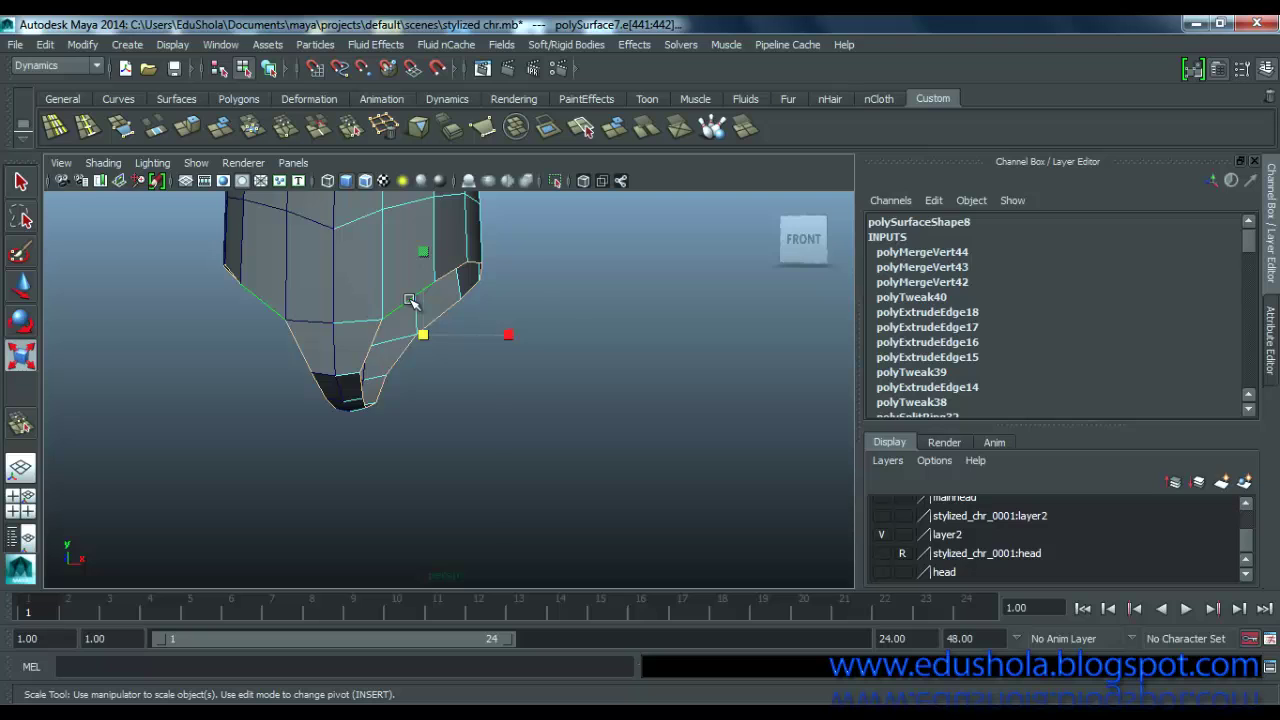
pyautogui.keyDown('shift'); pyautogui.moveTo(410, 300); pyautogui.dragTo(381, 341, button='right'); pyautogui.keyUp('shift')
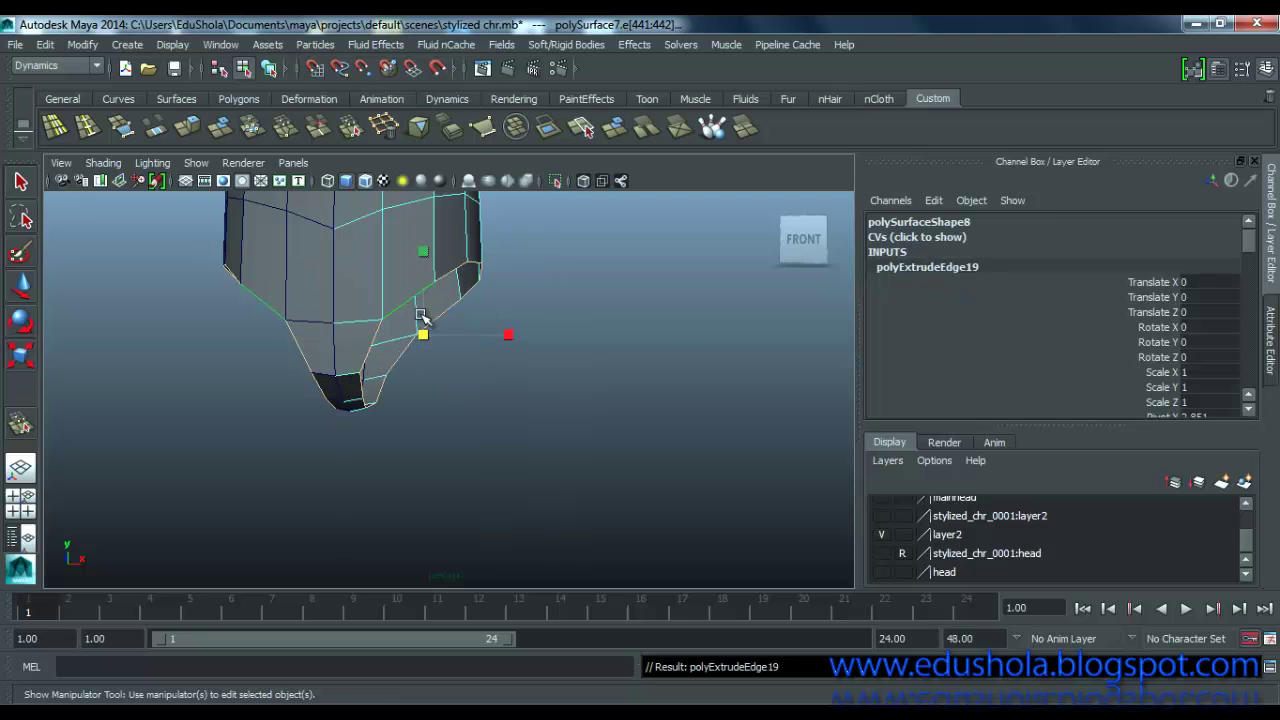
pyautogui.moveTo(523, 278); pyautogui.dragTo(516, 330)
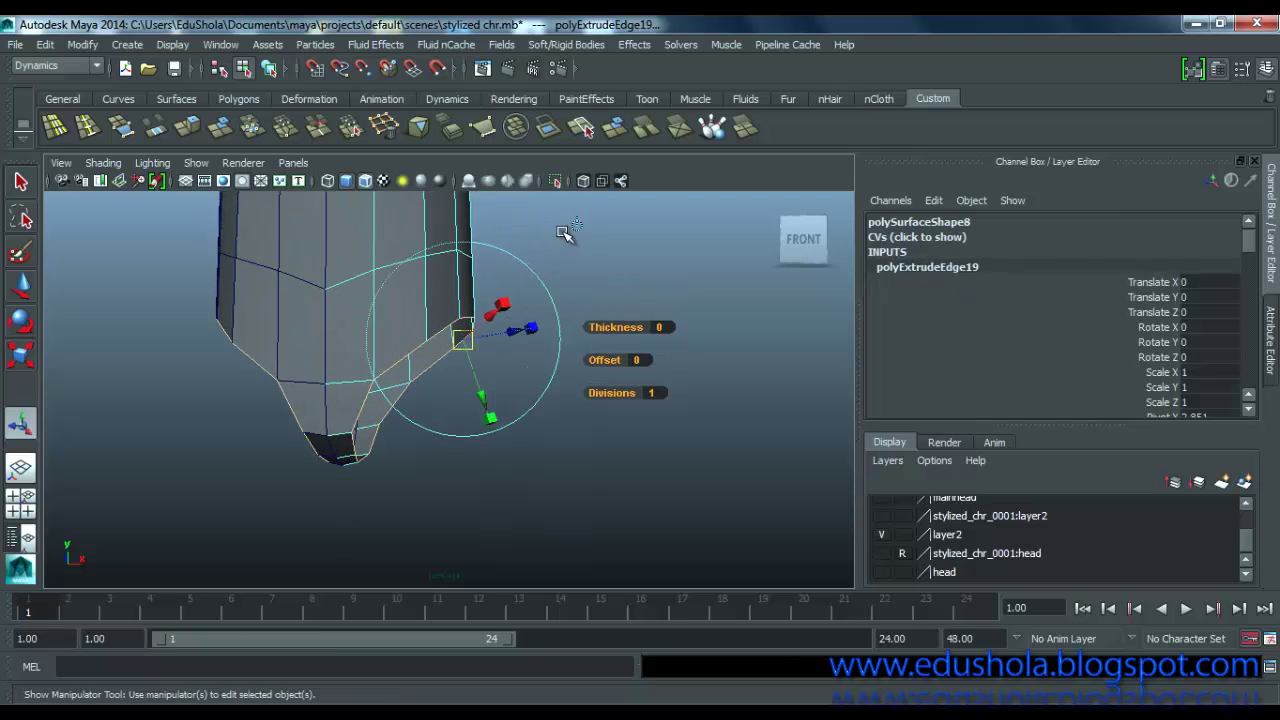
pyautogui.click(577, 226)
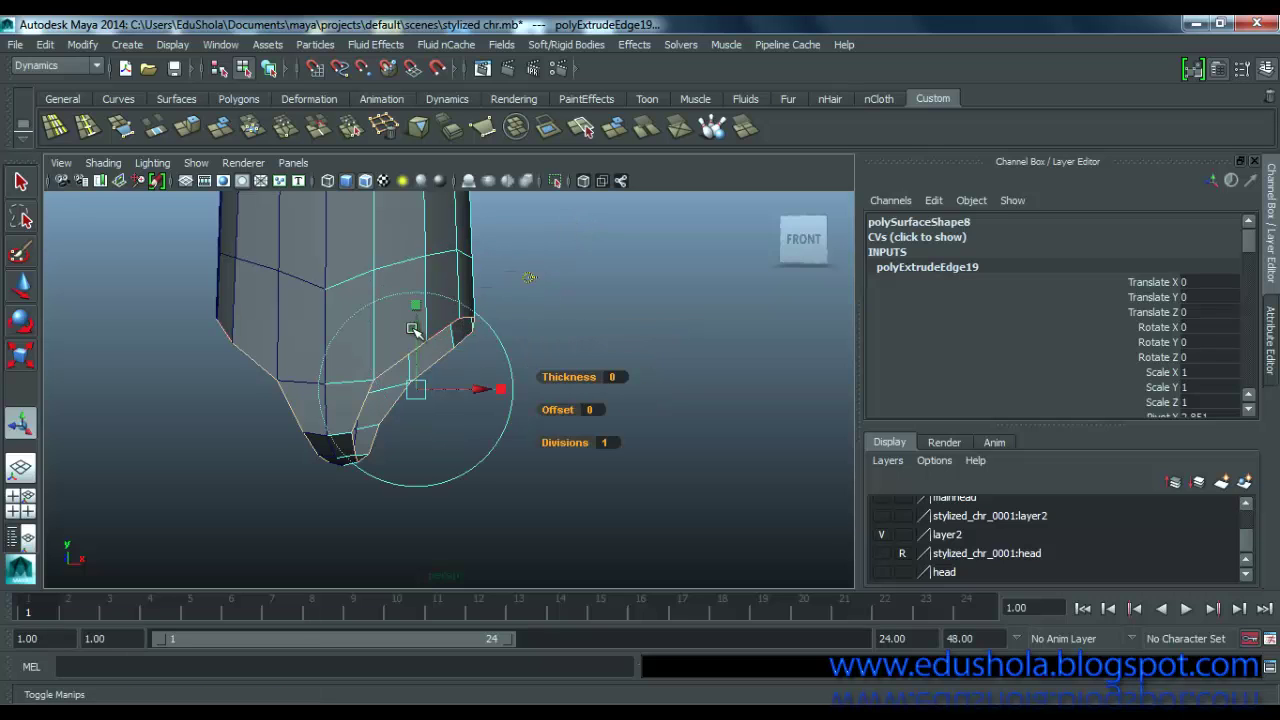
pyautogui.moveTo(418, 330); pyautogui.dragTo(414, 423)
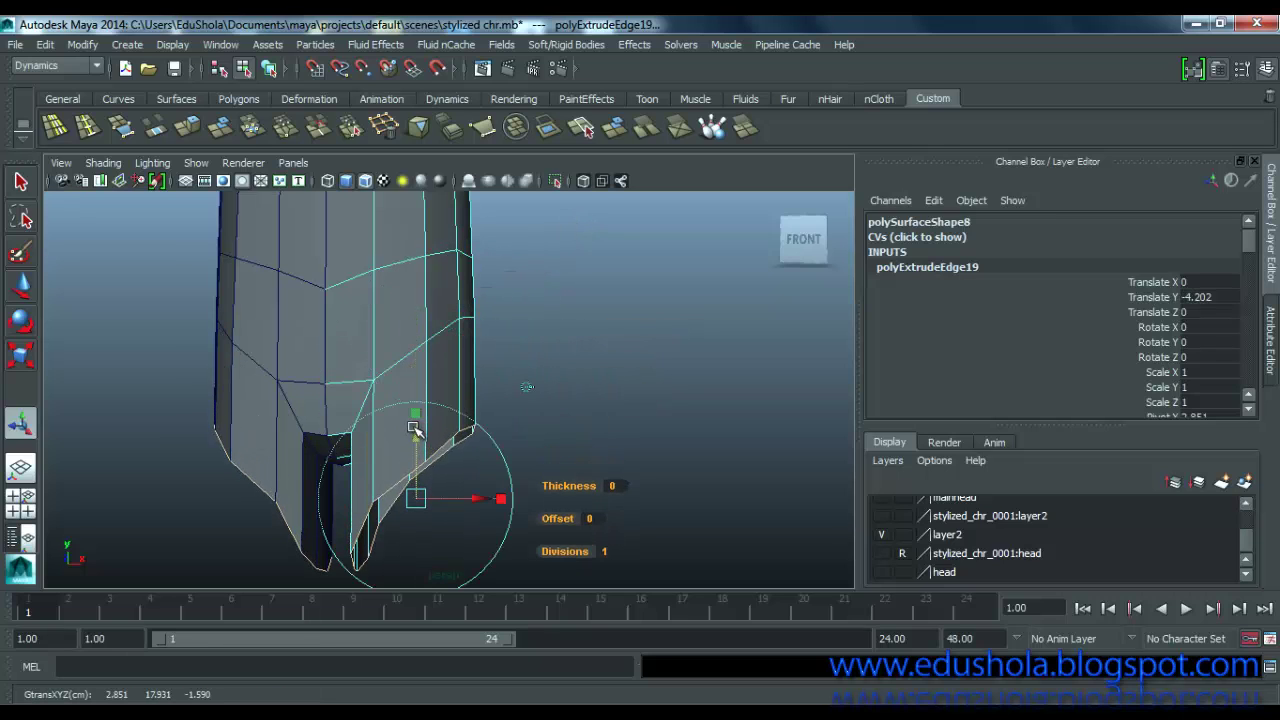
pyautogui.keyDown('alt'); pyautogui.moveTo(413, 428); pyautogui.dragTo(428, 268, button='middle'); pyautogui.keyUp('alt')
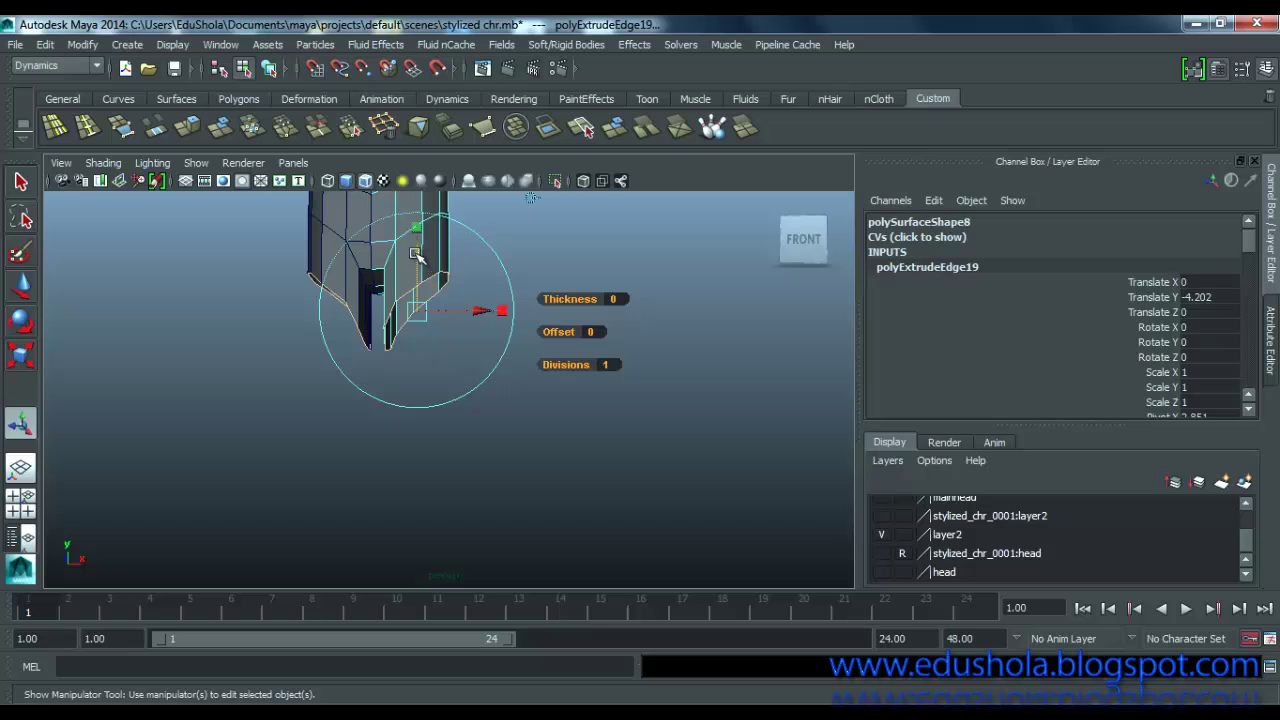
pyautogui.moveTo(418, 255); pyautogui.dragTo(445, 330)
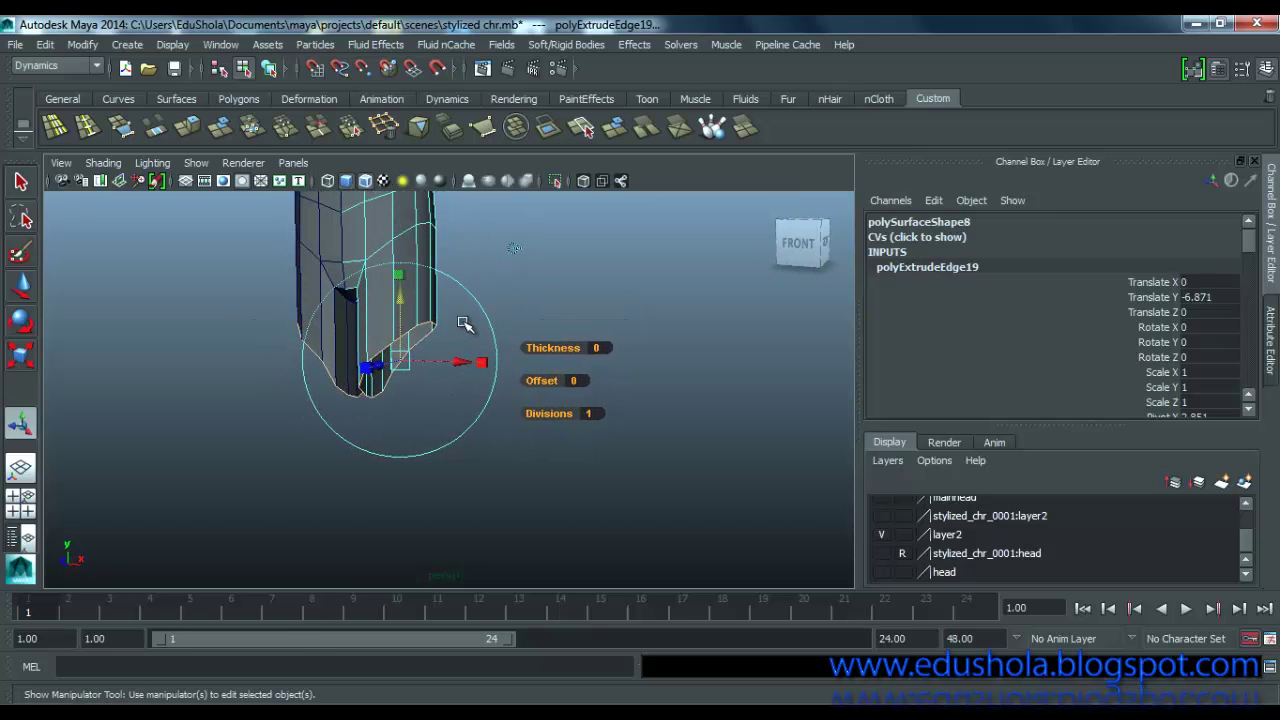
# Step: Level the extruded leg's open border edges by rotating the loop, and prepare to scale it
pyautogui.press('e')
pyautogui.moveTo(459, 311); pyautogui.dragTo(243, 393)
pyautogui.press('r')
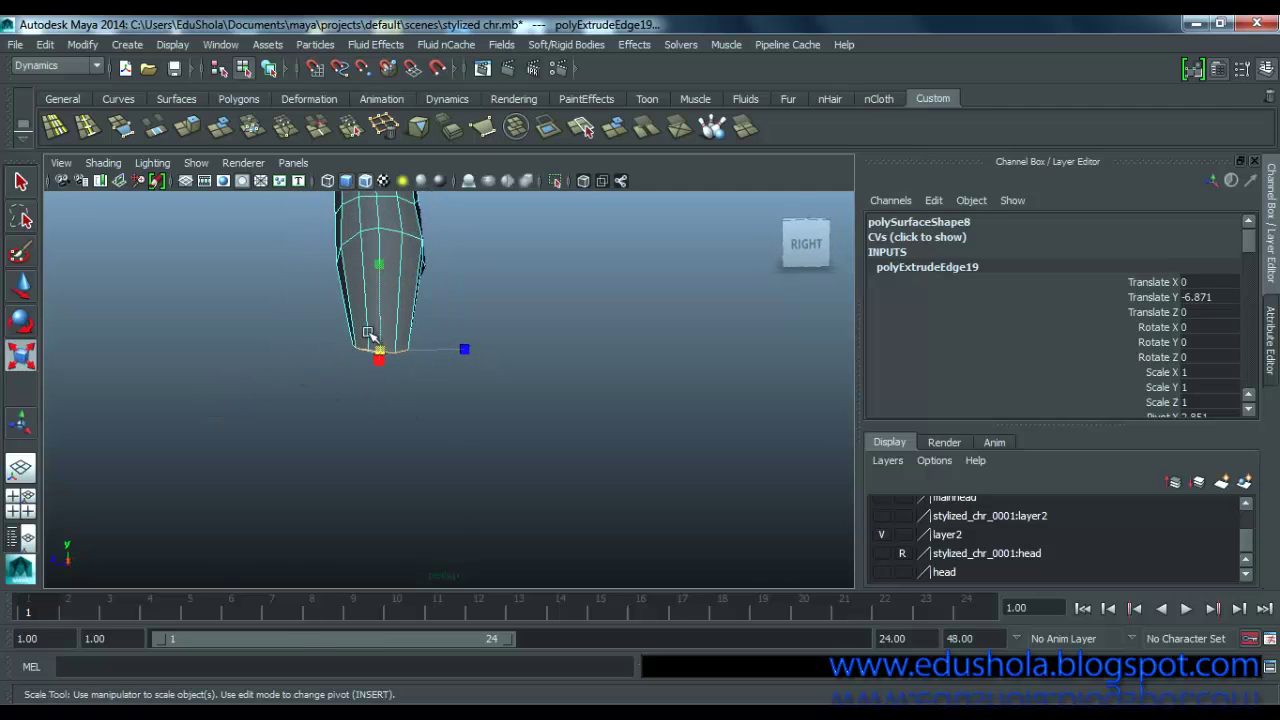
# Step: Make the stylized_chr_0001:head layer visible and examine the reference leg from the side down to its lower end
pyautogui.click(881, 553)
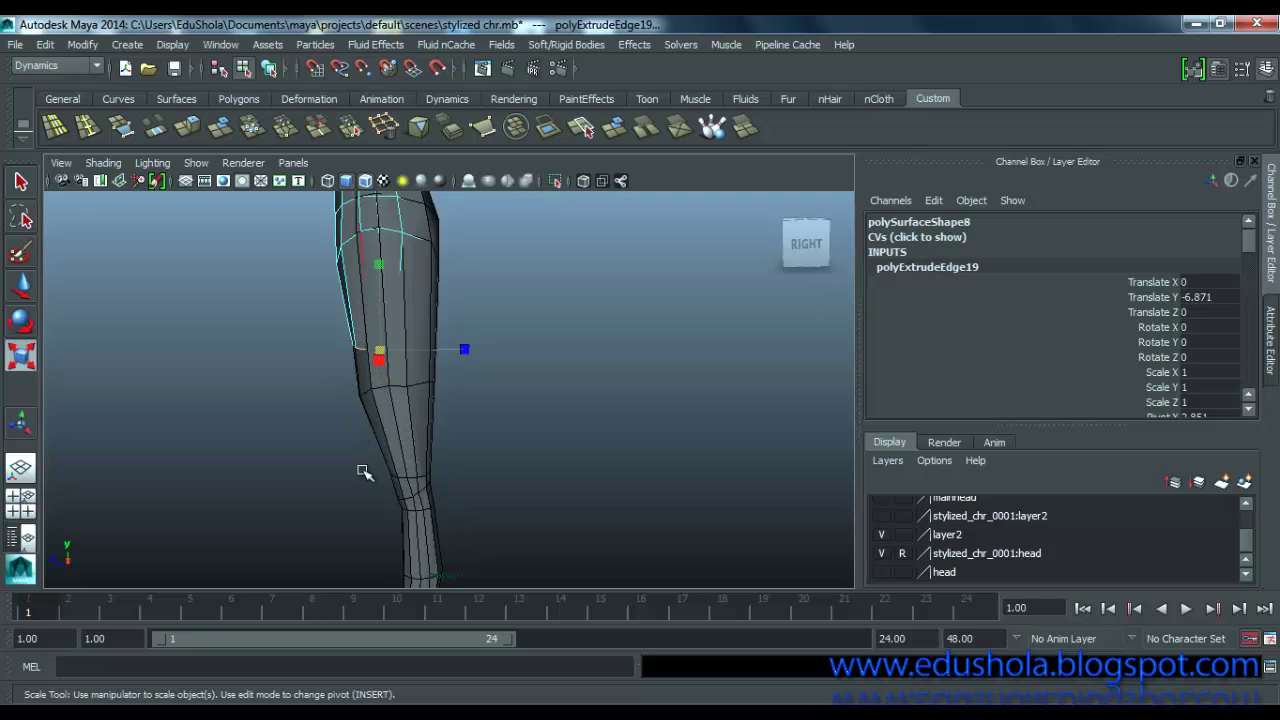
pyautogui.moveTo(334, 408)
pyautogui.keyDown('alt'); pyautogui.mouseDown()
pyautogui.moveTo(451, 409)
pyautogui.moveTo(330, 400)
pyautogui.mouseUp(); pyautogui.keyUp('alt')
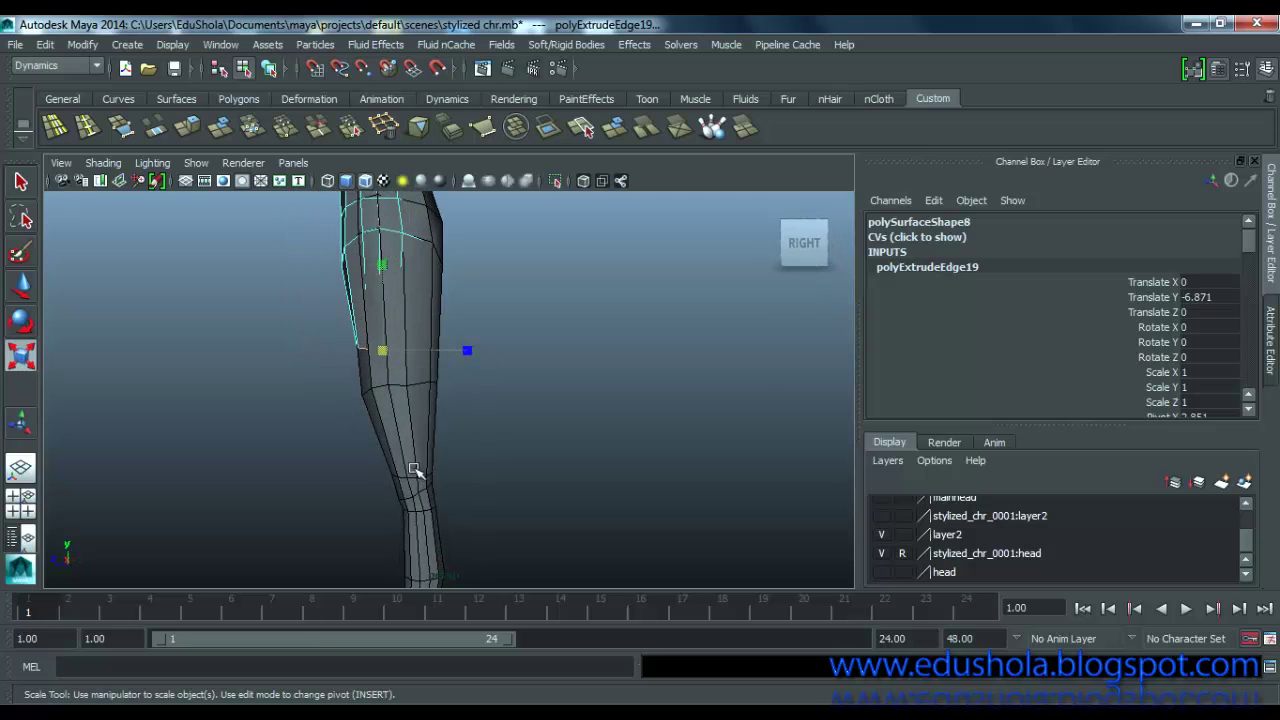
pyautogui.keyDown('alt'); pyautogui.moveTo(441, 506); pyautogui.dragTo(453, 360, button='middle'); pyautogui.keyUp('alt')
pyautogui.moveTo(441, 367)
pyautogui.keyDown('alt'); pyautogui.mouseDown()
pyautogui.moveTo(421, 369)
pyautogui.moveTo(424, 355)
pyautogui.mouseUp(); pyautogui.keyUp('alt')
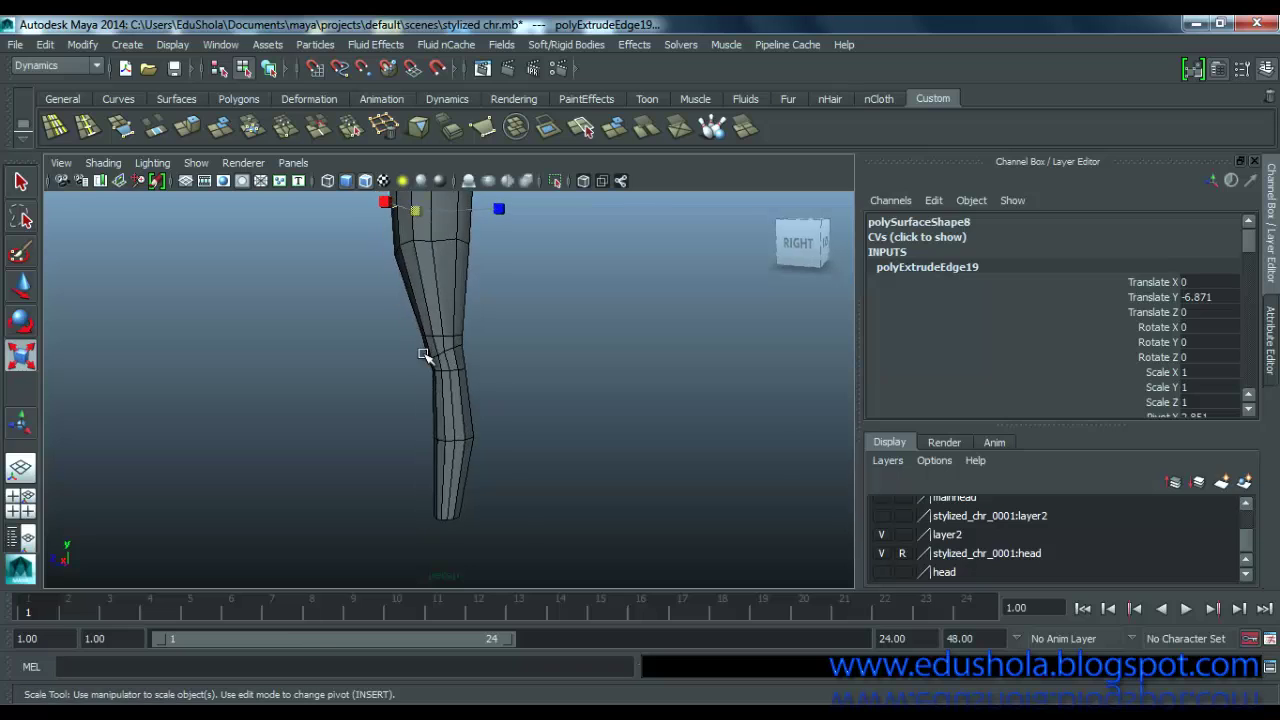
pyautogui.scroll(-4, 434, 340)
pyautogui.keyDown('alt'); pyautogui.moveTo(437, 339); pyautogui.dragTo(421, 395, button='middle'); pyautogui.keyUp('alt')
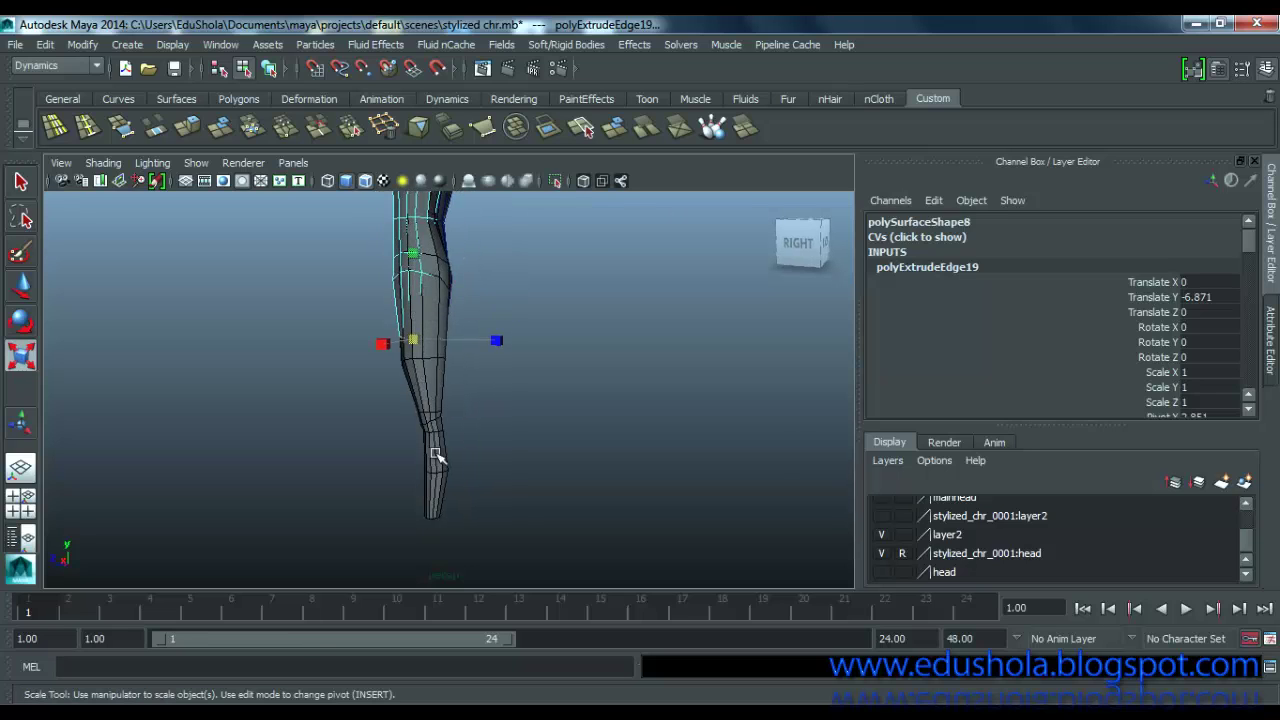
pyautogui.keyDown('alt'); pyautogui.moveTo(408, 354); pyautogui.dragTo(340, 343); pyautogui.keyUp('alt')
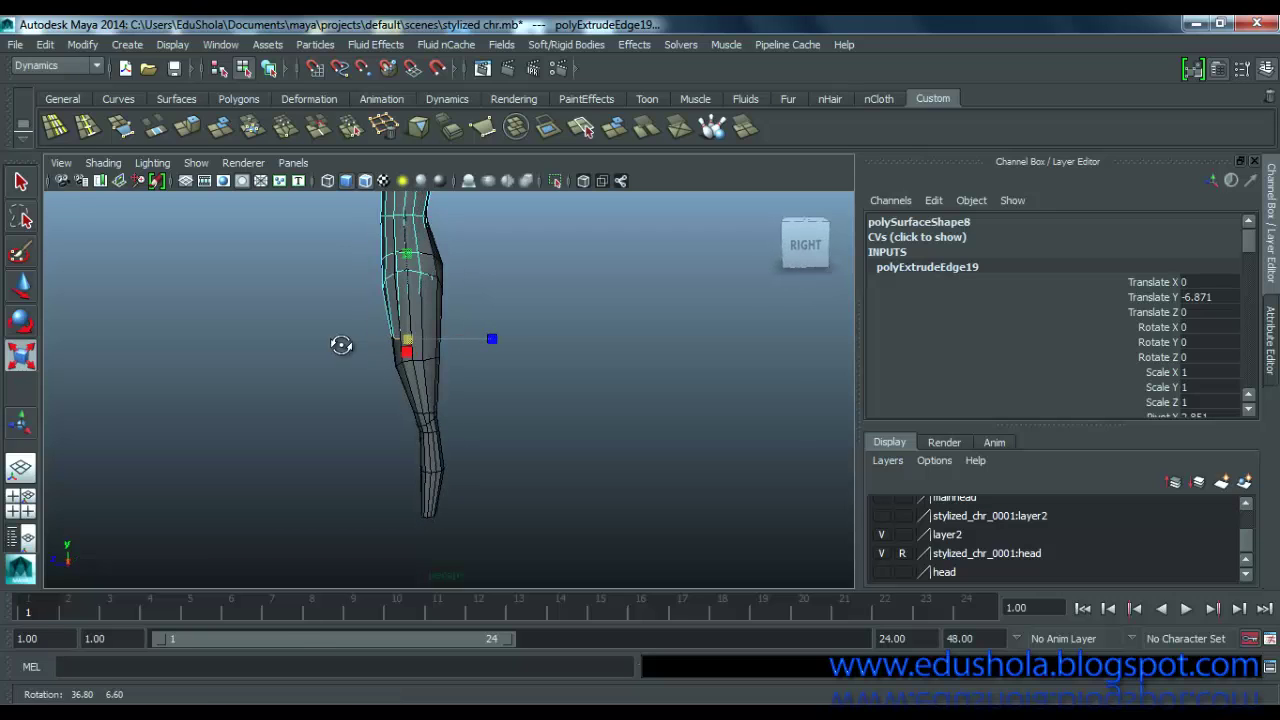
# Step: Move the leg's open border loop down to the top of the reference knee and scale it to the knee's width
pyautogui.press('w')
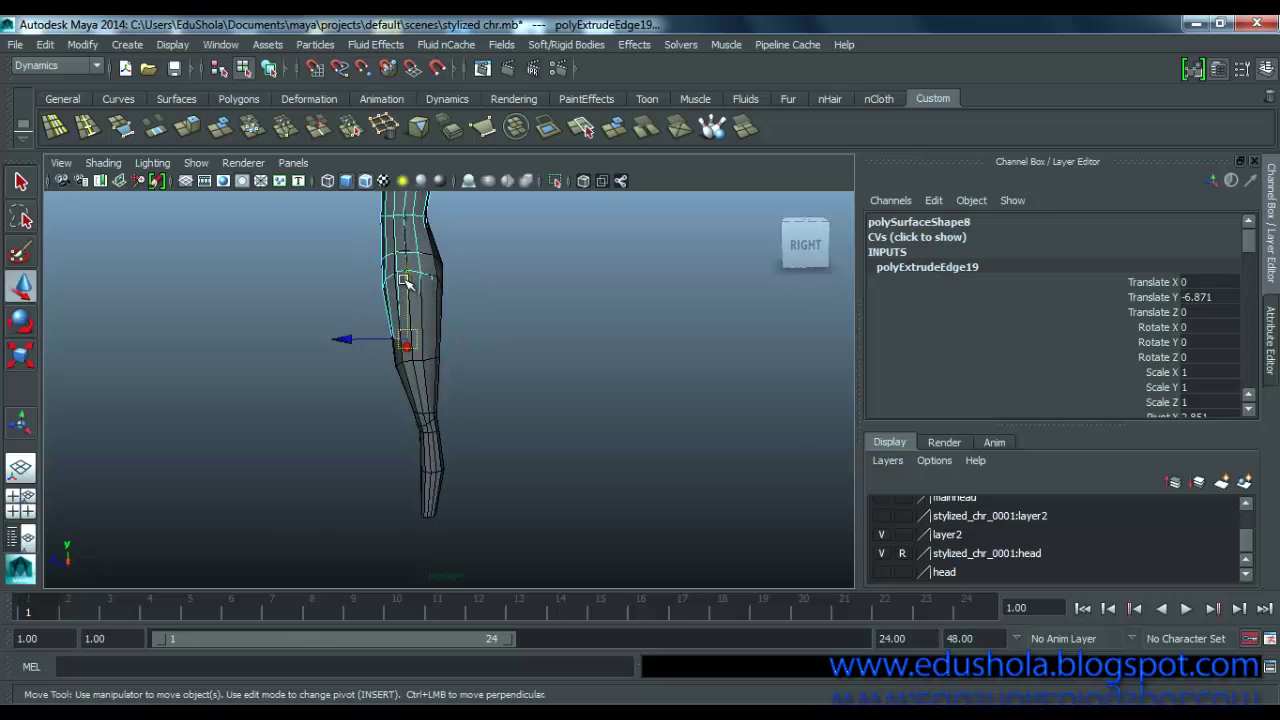
pyautogui.moveTo(406, 280); pyautogui.dragTo(434, 349)
pyautogui.moveTo(345, 408); pyautogui.dragTo(361, 412)
pyautogui.scroll(3, 403, 411)
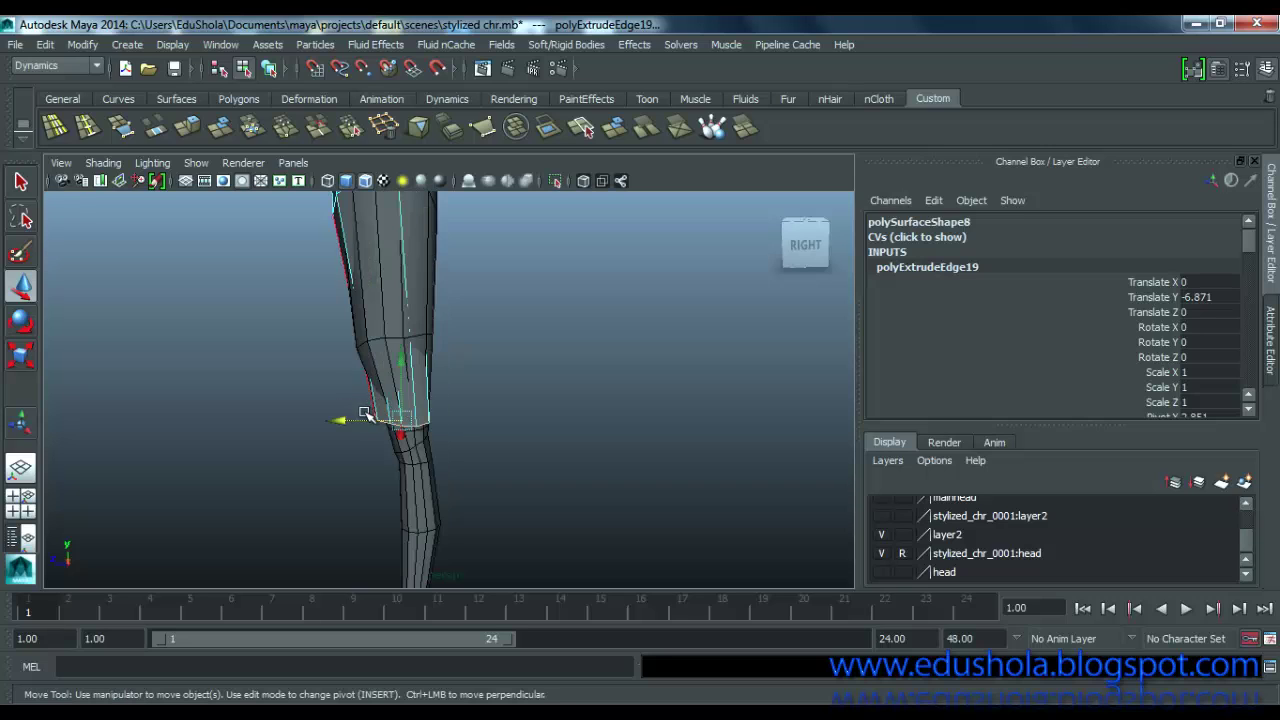
pyautogui.press('r')
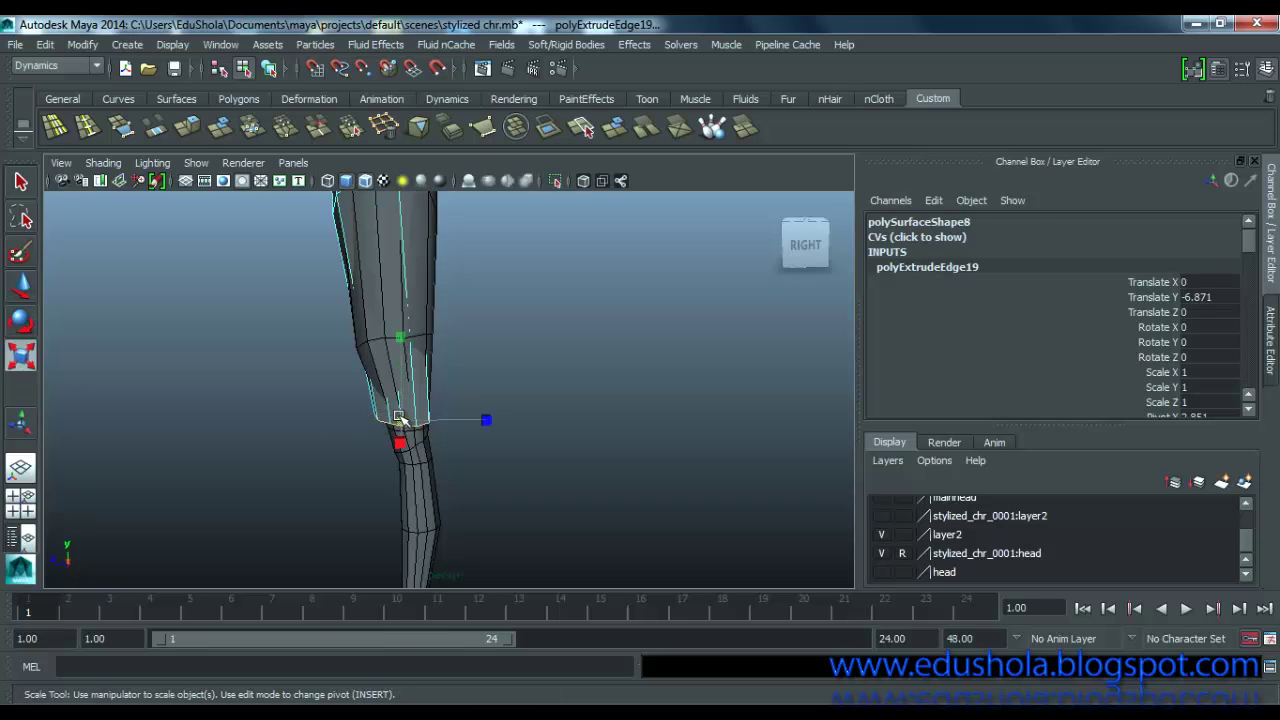
pyautogui.moveTo(398, 418); pyautogui.dragTo(465, 388)
# Step: Shift the leg's border loop sideways over the reference knee and set the stylized_chr_0001:head layer to template display
pyautogui.press('w')
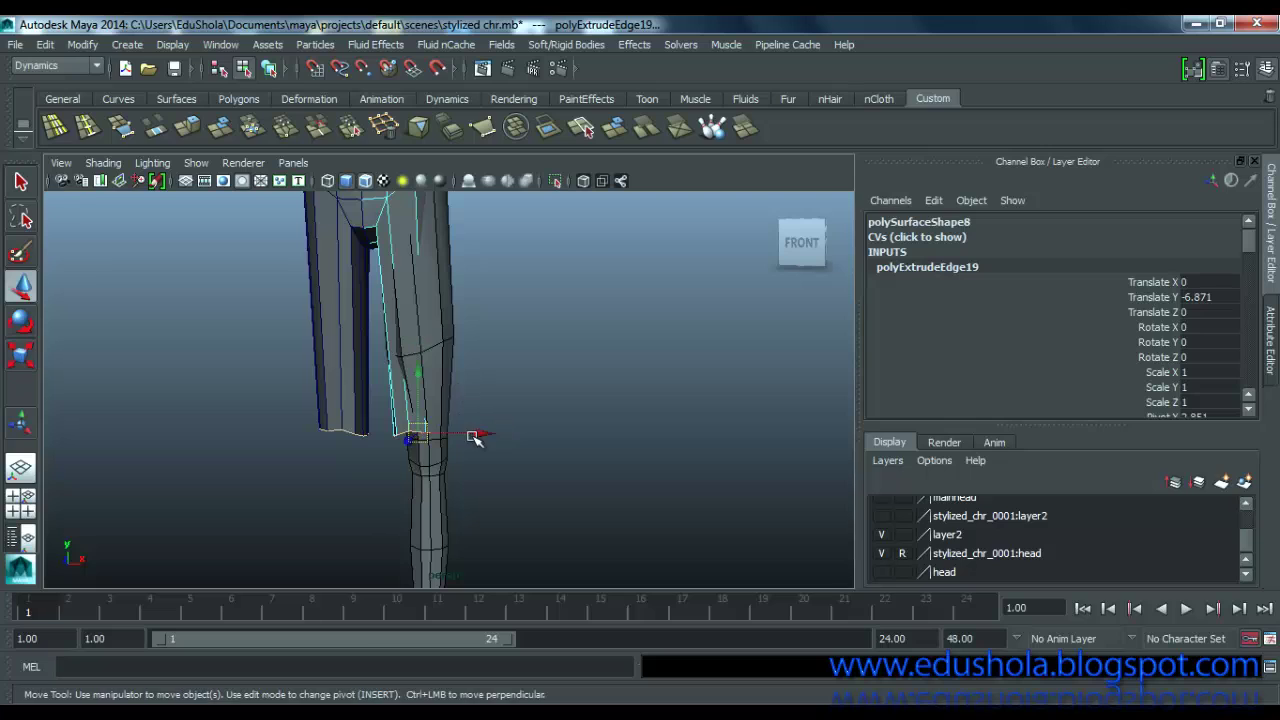
pyautogui.moveTo(482, 433); pyautogui.dragTo(488, 434)
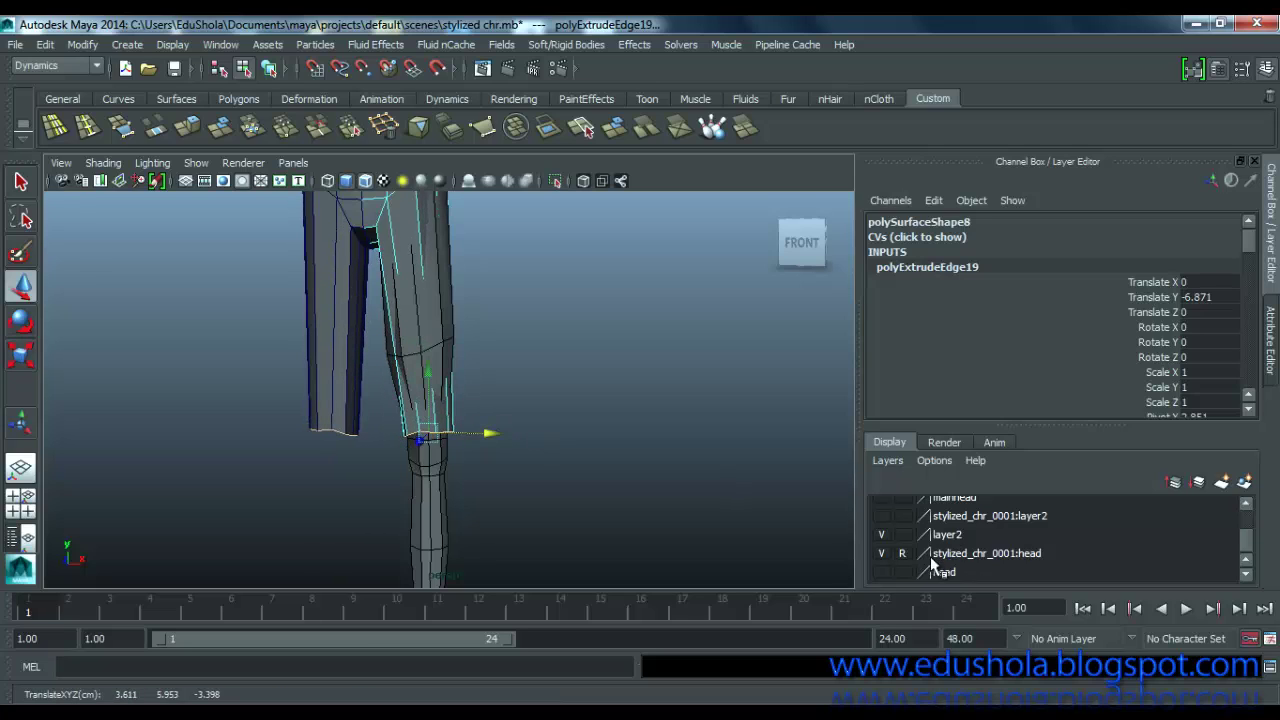
pyautogui.click(903, 553)
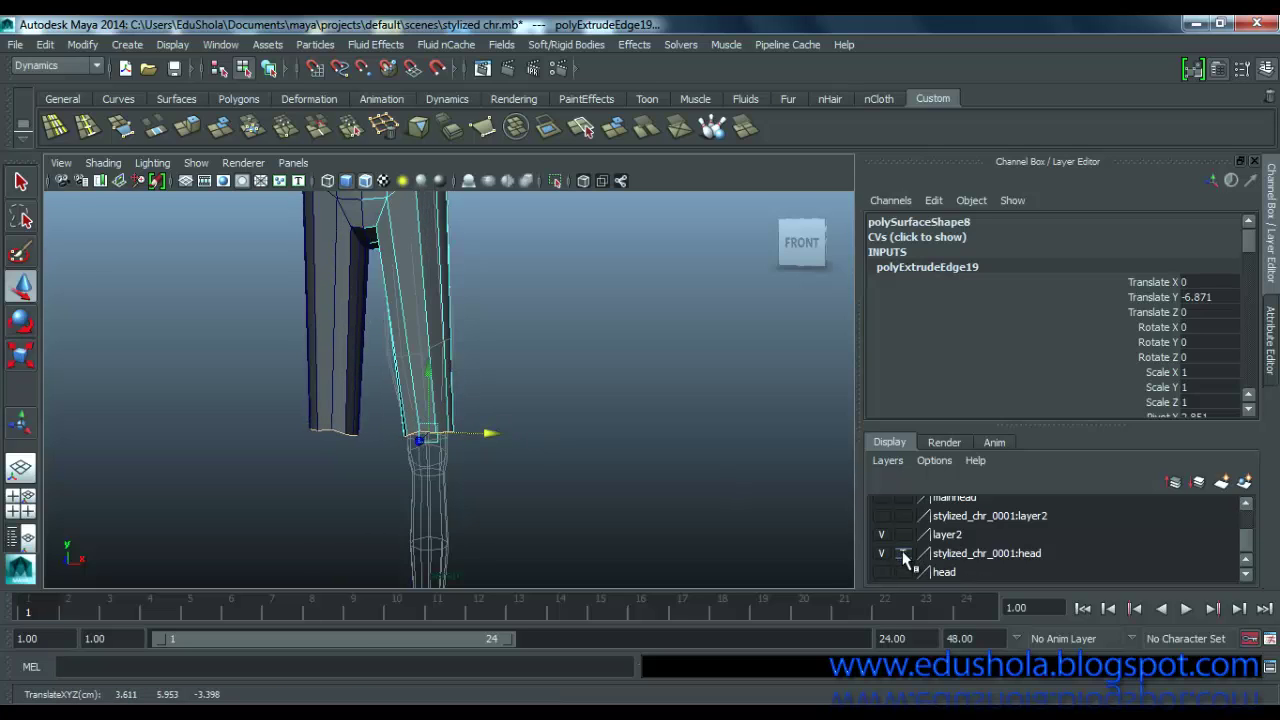
pyautogui.moveTo(493, 438)
pyautogui.mouseDown()
pyautogui.moveTo(280, 429)
pyautogui.moveTo(493, 435)
pyautogui.mouseUp()
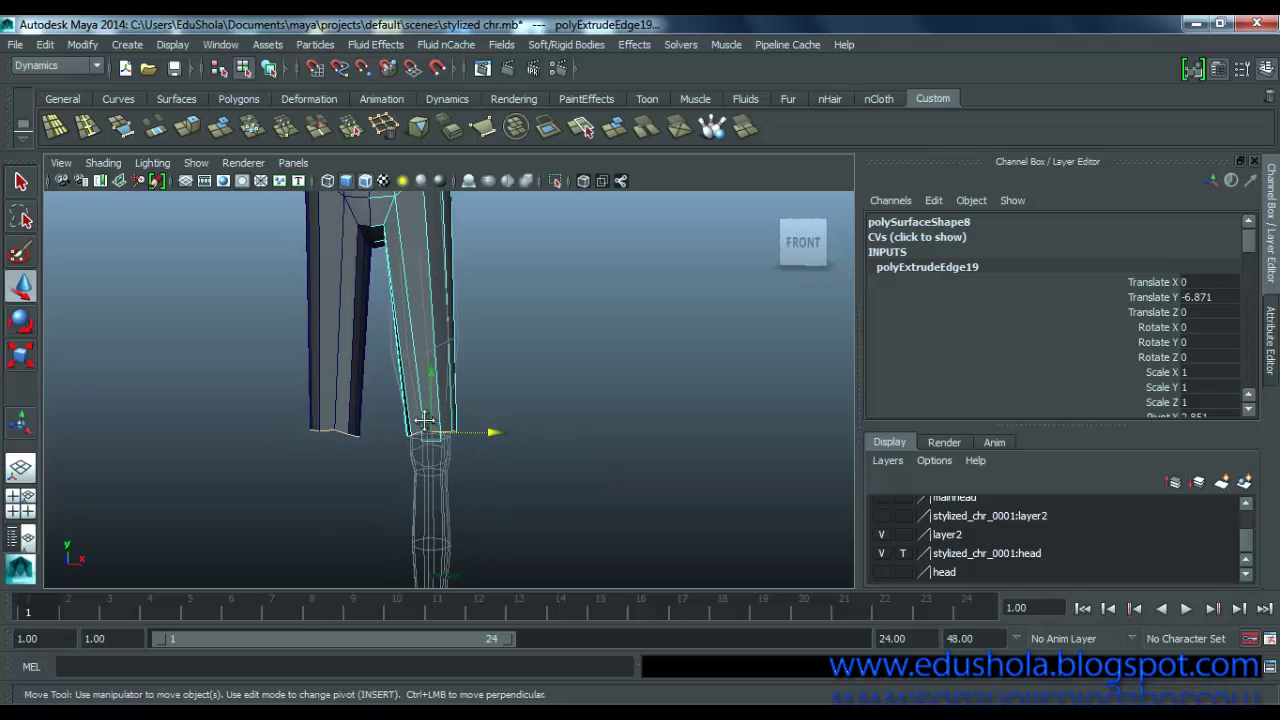
# Step: Compare the thigh and hip shape with the templated reference leg from the front and the side
pyautogui.keyDown('alt'); pyautogui.moveTo(425, 420); pyautogui.dragTo(422, 322, button='middle'); pyautogui.keyUp('alt')
pyautogui.keyDown('alt'); pyautogui.moveTo(431, 362); pyautogui.dragTo(427, 500, button='right'); pyautogui.keyUp('alt')
pyautogui.keyDown('alt'); pyautogui.moveTo(402, 412); pyautogui.dragTo(378, 496, button='middle'); pyautogui.keyUp('alt')
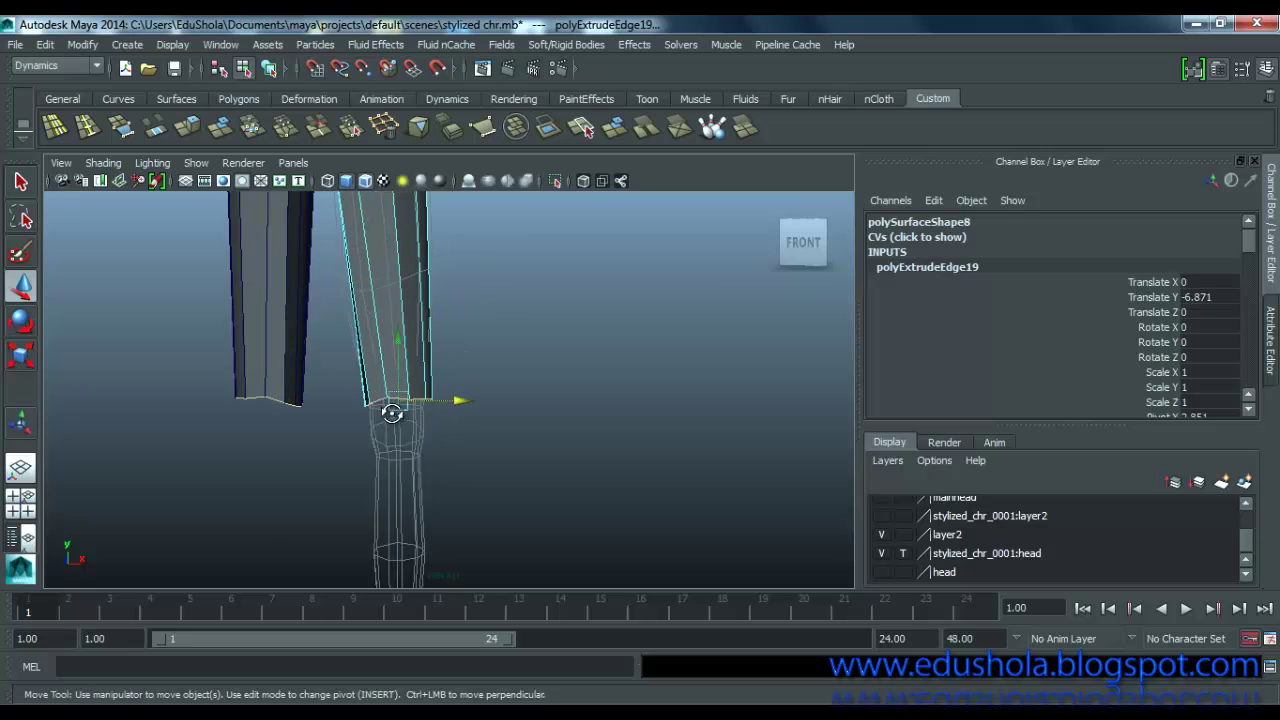
pyautogui.keyDown('alt'); pyautogui.moveTo(392, 413); pyautogui.dragTo(366, 400); pyautogui.keyUp('alt')
pyautogui.press('r')
pyautogui.press('w')
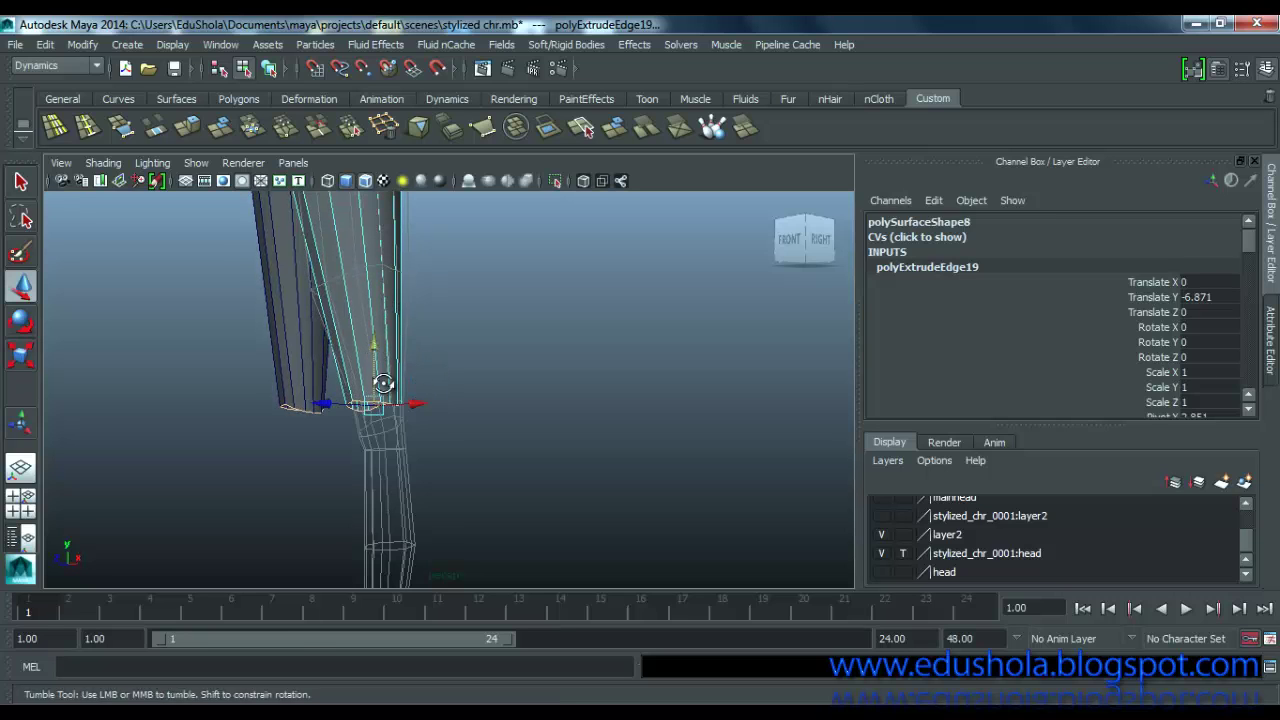
pyautogui.keyDown('alt'); pyautogui.moveTo(380, 380); pyautogui.dragTo(330, 395); pyautogui.keyUp('alt')
pyautogui.moveTo(330, 395)
pyautogui.keyDown('alt'); pyautogui.mouseDown(button='middle')
pyautogui.moveTo(380, 410)
pyautogui.moveTo(392, 452)
pyautogui.moveTo(373, 561)
pyautogui.mouseUp(button='middle'); pyautogui.keyUp('alt')
pyautogui.keyDown('alt'); pyautogui.moveTo(383, 354); pyautogui.dragTo(371, 426, button='middle'); pyautogui.keyUp('alt')
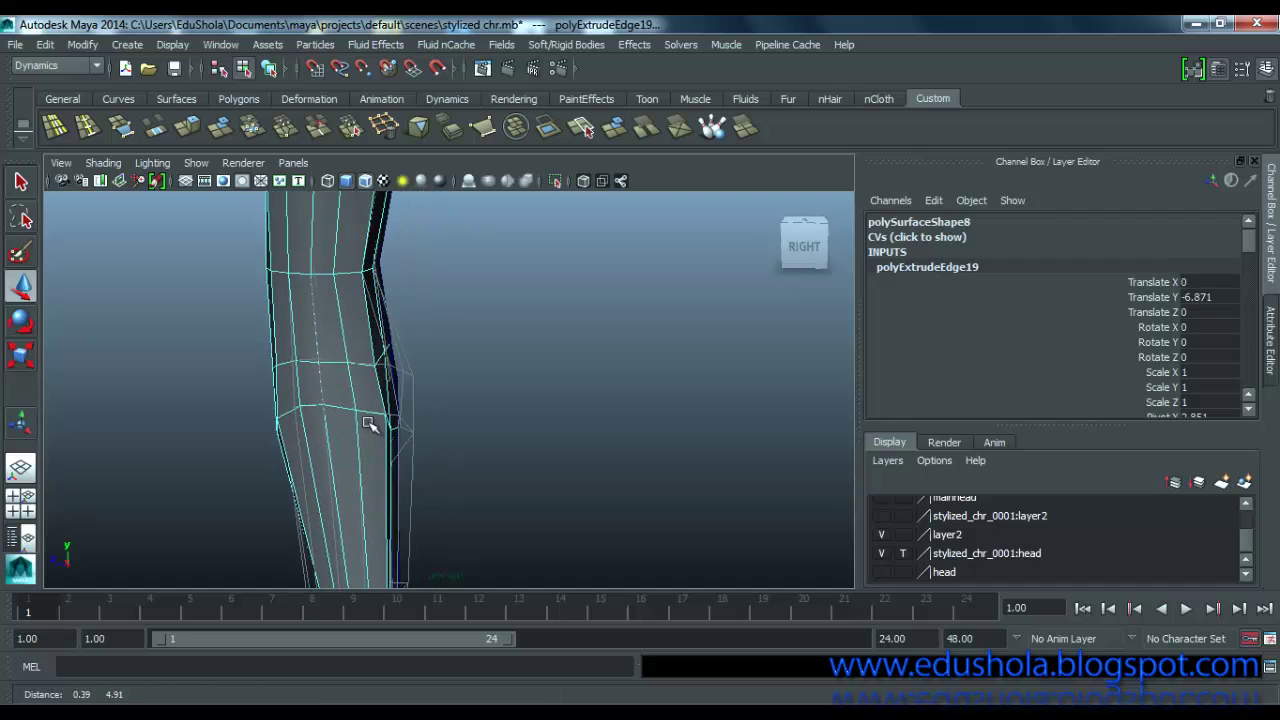
pyautogui.moveTo(350, 405)
pyautogui.keyDown('alt'); pyautogui.mouseDown()
pyautogui.moveTo(249, 374)
pyautogui.moveTo(360, 366)
pyautogui.moveTo(348, 385)
pyautogui.moveTo(375, 370)
pyautogui.mouseUp(); pyautogui.keyUp('alt')
pyautogui.scroll(-5, 382, 343)
pyautogui.scroll(5, 382, 343)
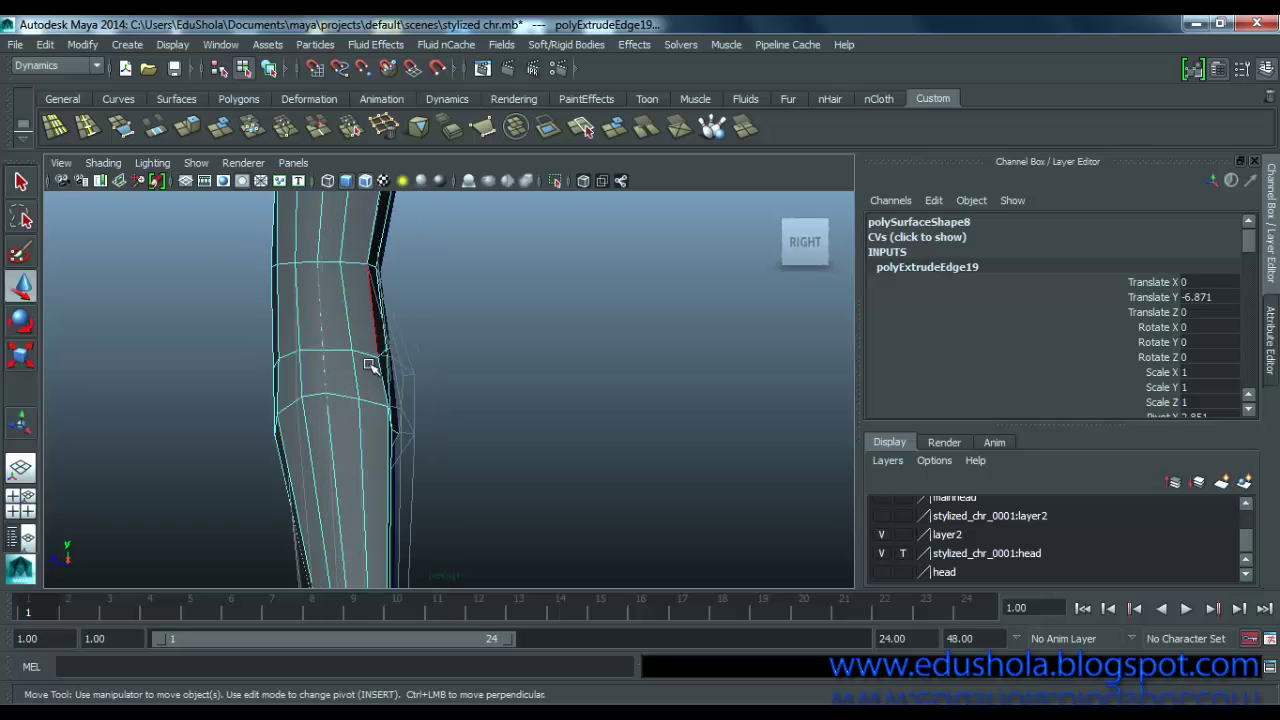
# Step: Pull the rear hip vertices of the two rows at the buttocks backward to match the reference outline in side view
pyautogui.moveTo(353, 258); pyautogui.dragTo(270, 273, button='right')
pyautogui.moveTo(364, 375); pyautogui.dragTo(341, 355)
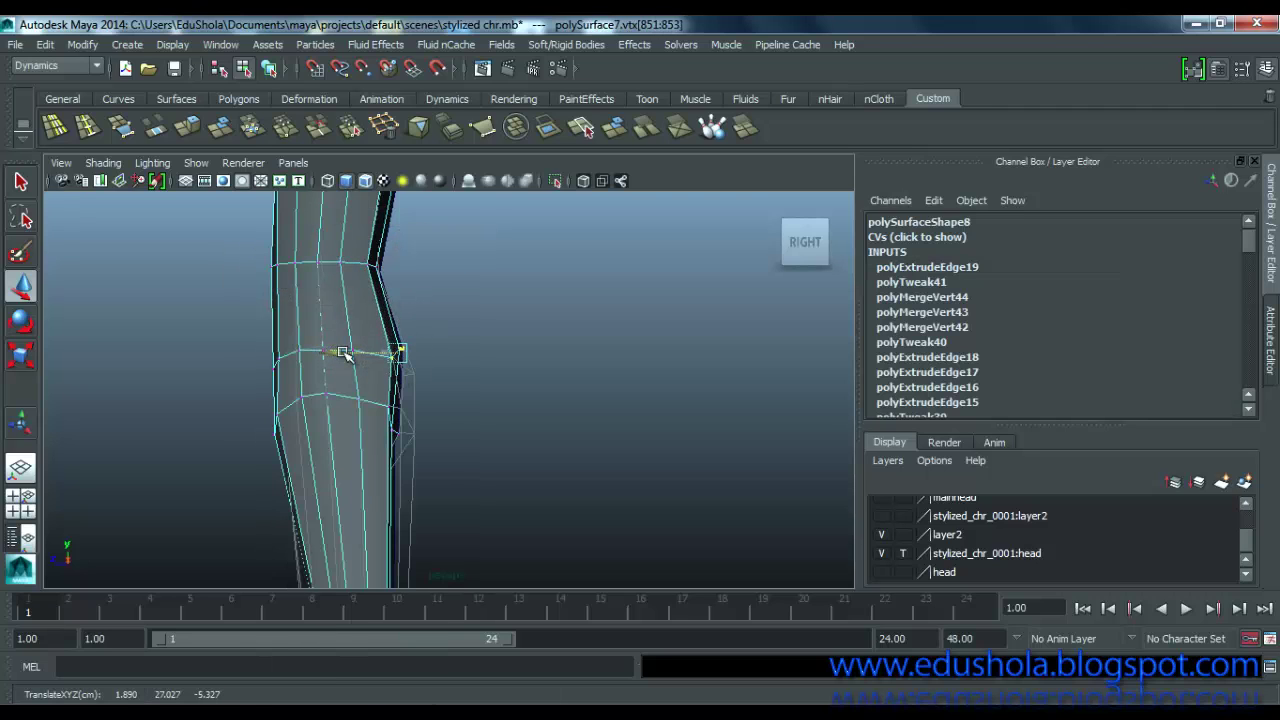
pyautogui.moveTo(445, 391); pyautogui.dragTo(370, 423)
pyautogui.moveTo(429, 329); pyautogui.dragTo(375, 372)
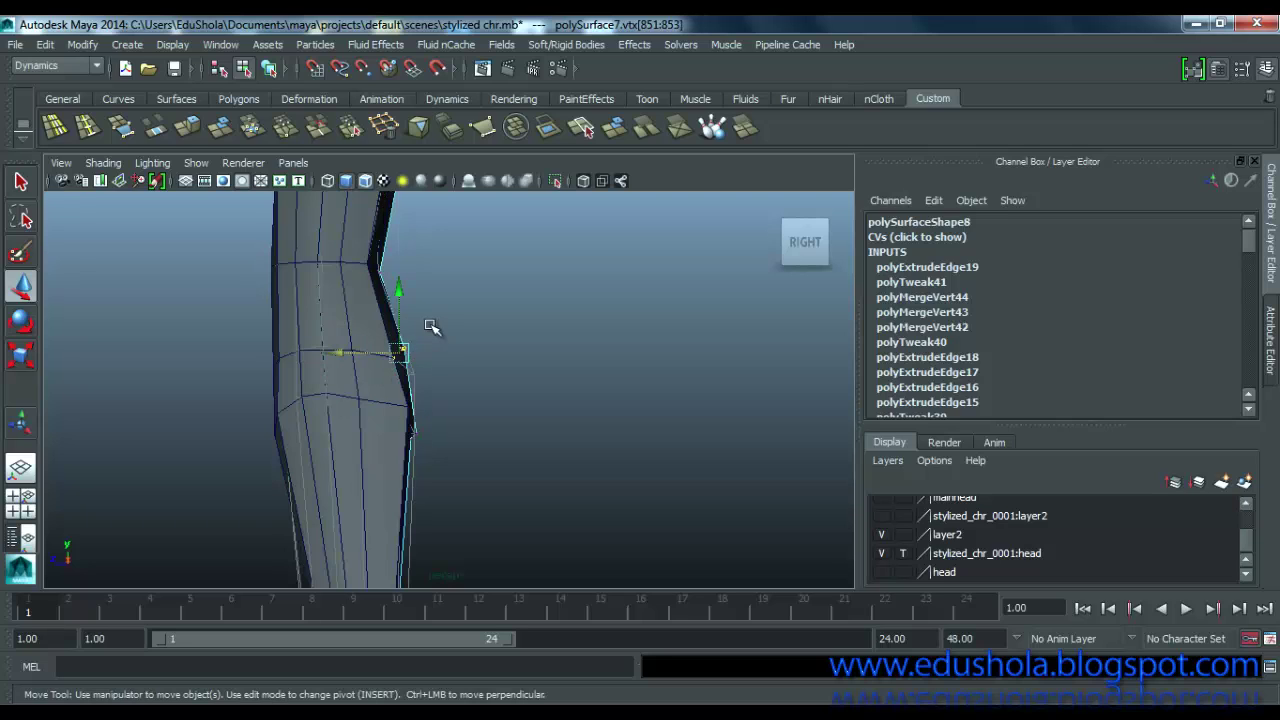
pyautogui.moveTo(365, 352); pyautogui.dragTo(367, 353)
pyautogui.scroll(-4, 390, 362)
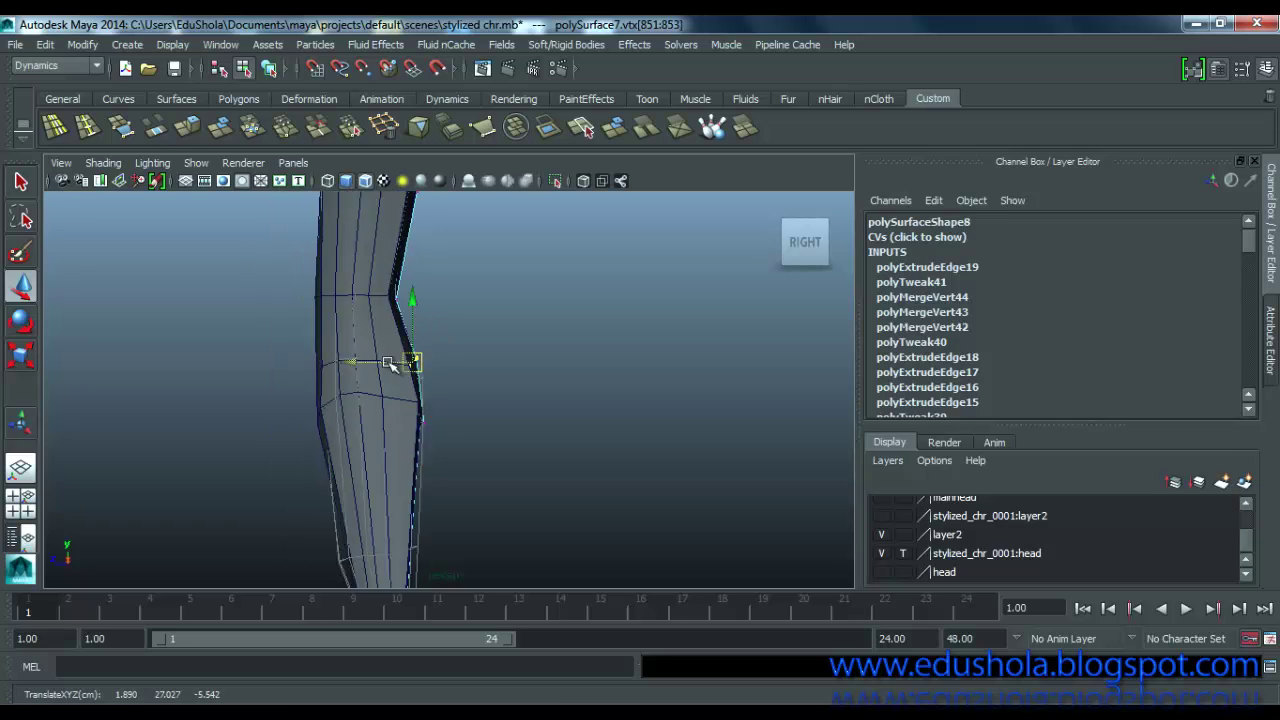
# Step: Adjust the depth of the individual vertices along the back centre line between the buttocks
pyautogui.keyDown('alt'); pyautogui.moveTo(420, 424); pyautogui.dragTo(494, 446); pyautogui.keyUp('alt')
pyautogui.scroll(3, 433, 417)
pyautogui.click(445, 432)
pyautogui.keyDown('alt'); pyautogui.moveTo(394, 438); pyautogui.dragTo(418, 478); pyautogui.keyUp('alt')
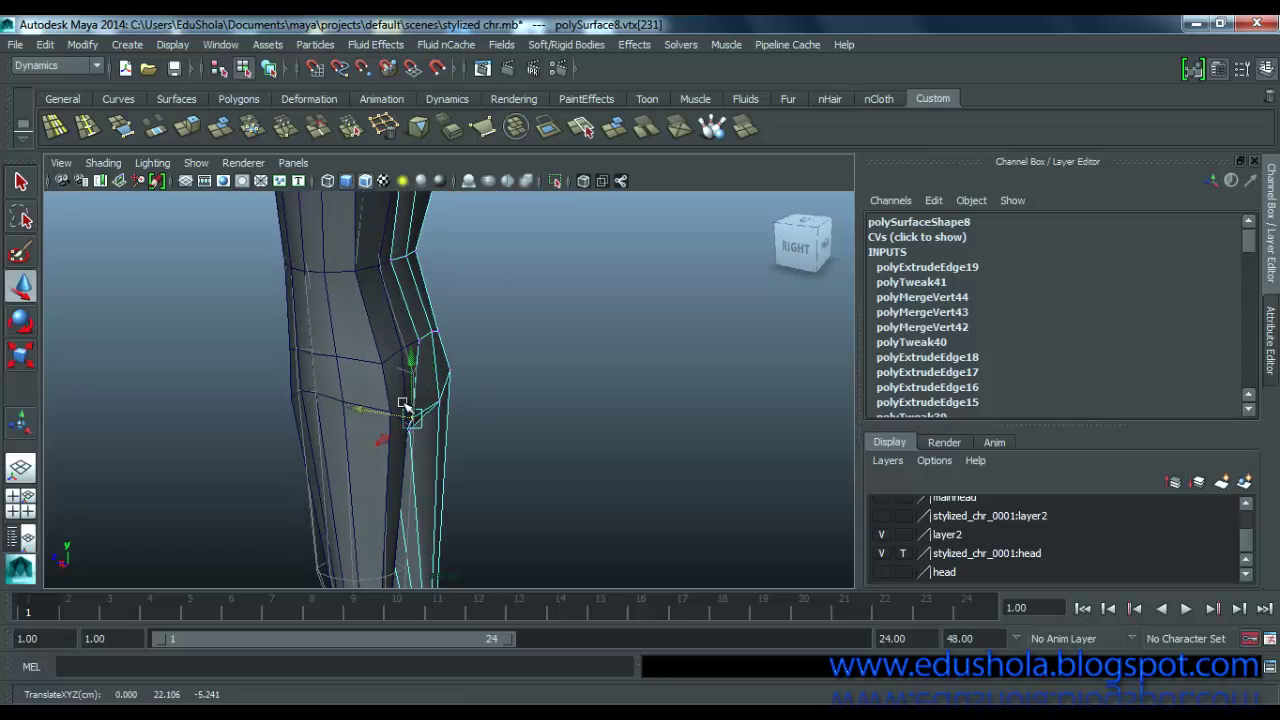
pyautogui.keyDown('alt'); pyautogui.moveTo(400, 409); pyautogui.dragTo(441, 352); pyautogui.keyUp('alt')
pyautogui.click(436, 332)
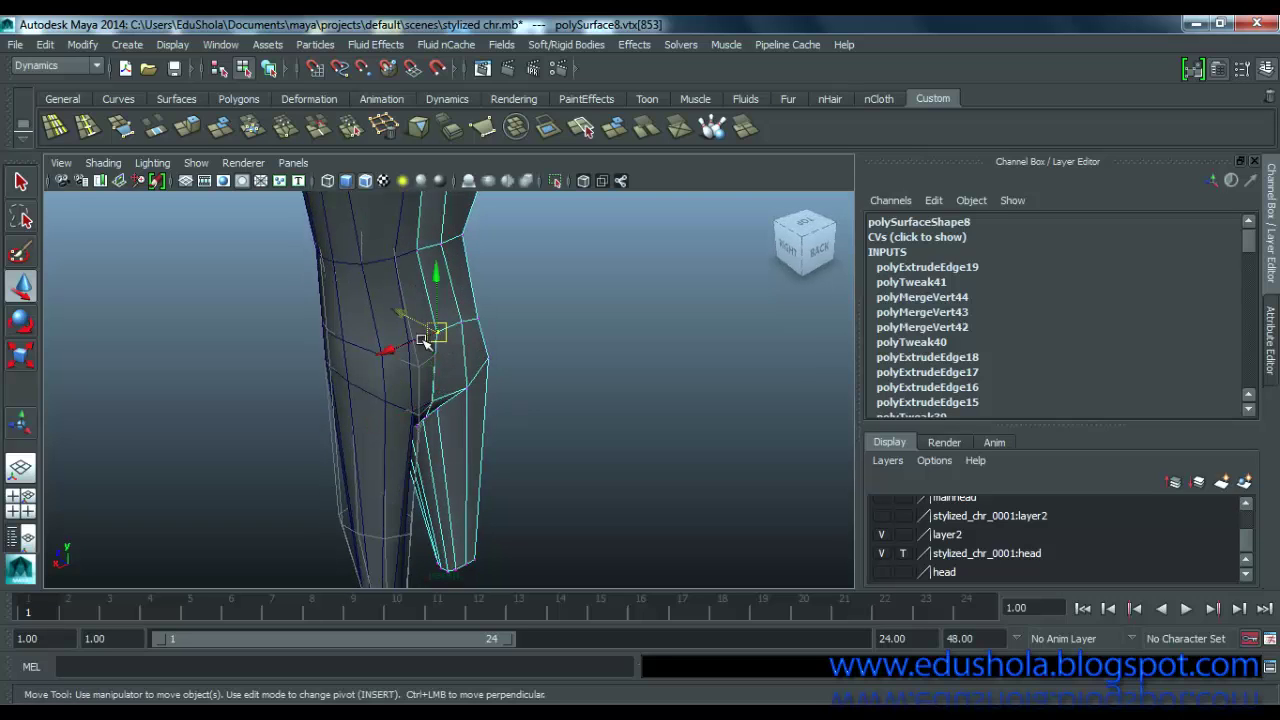
pyautogui.moveTo(401, 313); pyautogui.dragTo(398, 318, button='middle')
# Step: Adjust the depth of the lower buttock vertex beside the crotch to round the seat
pyautogui.keyDown('alt'); pyautogui.moveTo(410, 345); pyautogui.dragTo(439, 424); pyautogui.keyUp('alt')
pyautogui.click(466, 419)
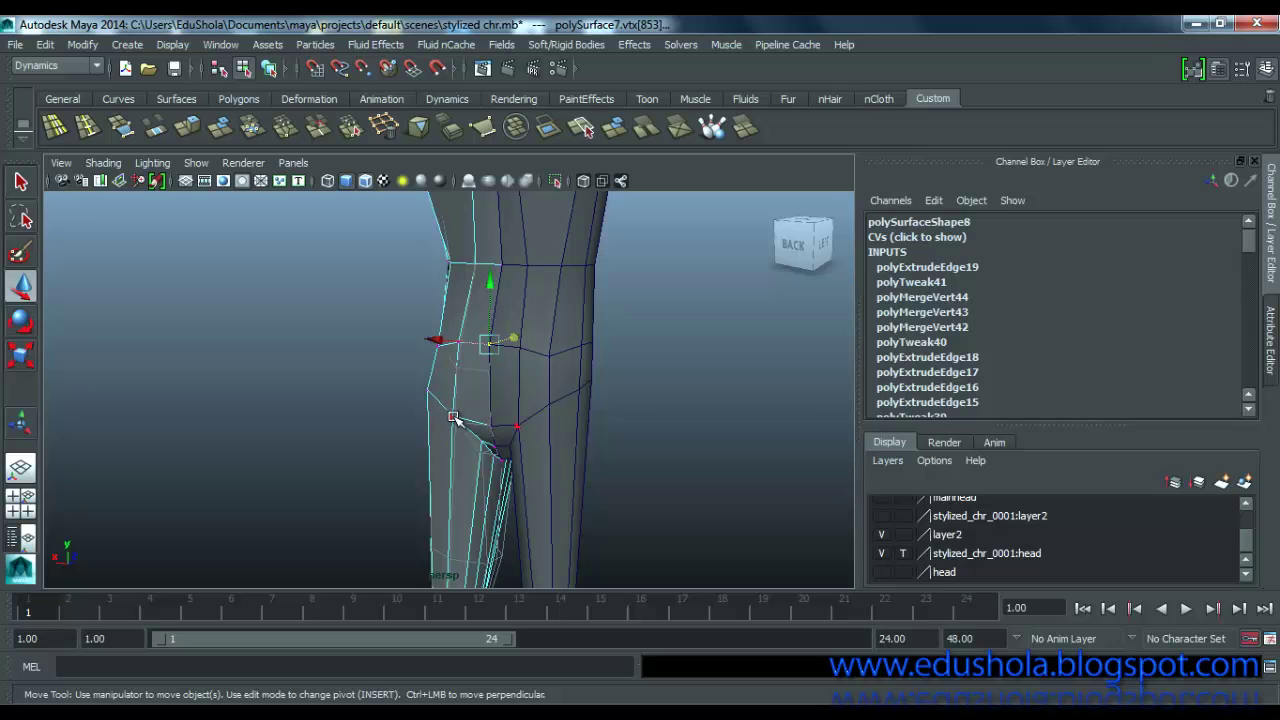
pyautogui.click(453, 418)
pyautogui.moveTo(453, 418)
pyautogui.keyDown('alt'); pyautogui.mouseDown()
pyautogui.moveTo(566, 449)
pyautogui.moveTo(433, 412)
pyautogui.mouseUp(); pyautogui.keyUp('alt')
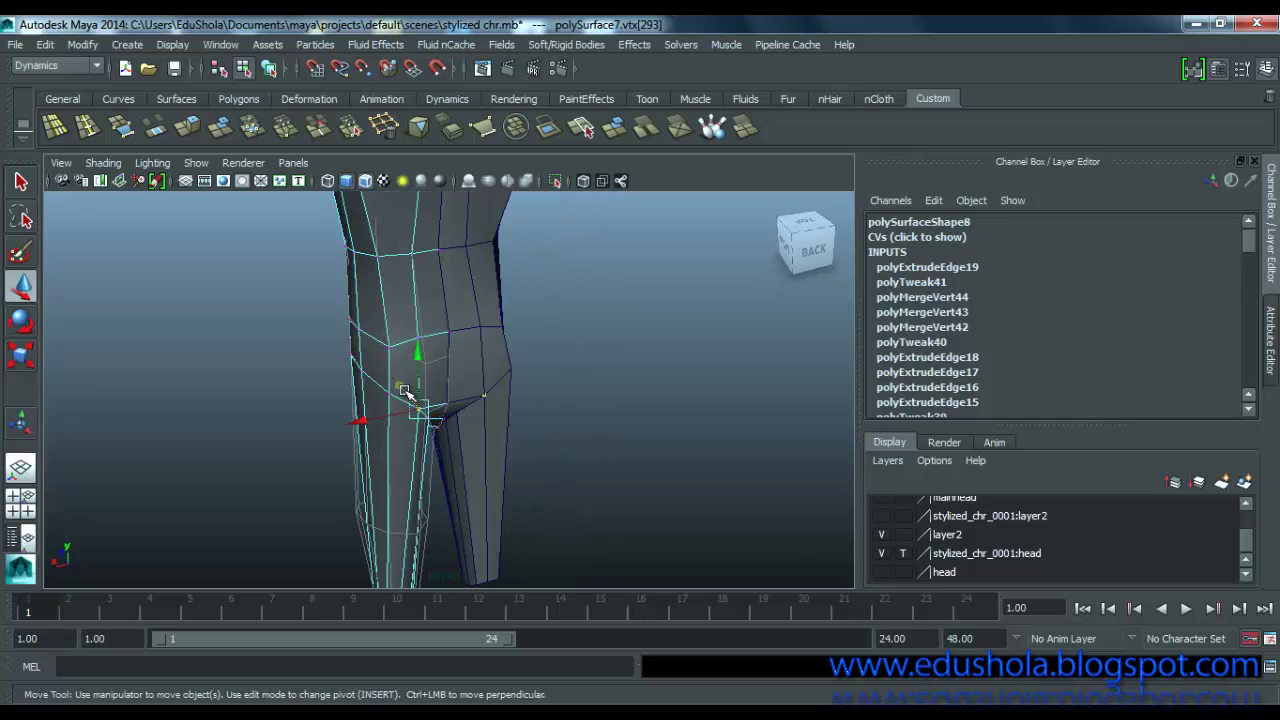
pyautogui.moveTo(404, 390); pyautogui.dragTo(412, 398, button='middle')
pyautogui.moveTo(411, 399); pyautogui.dragTo(291, 402)
# Step: Select the leg's bottom border vertices and nudge them slightly up and backward onto the reference knee
pyautogui.keyDown('alt'); pyautogui.moveTo(410, 322); pyautogui.dragTo(712, 392); pyautogui.keyUp('alt')
pyautogui.moveTo(325, 366)
pyautogui.keyDown('alt'); pyautogui.mouseDown()
pyautogui.moveTo(388, 349)
pyautogui.moveTo(290, 360)
pyautogui.moveTo(309, 366)
pyautogui.mouseUp(); pyautogui.keyUp('alt')
pyautogui.scroll(-5, 388, 349)
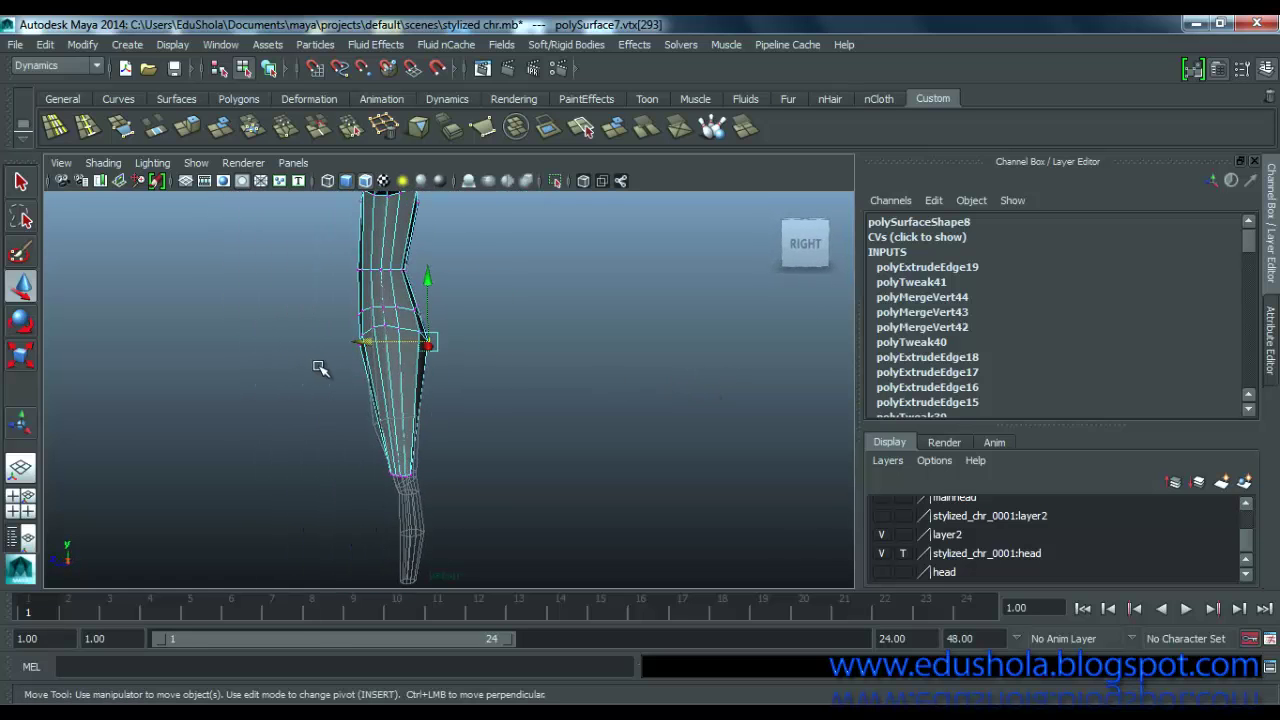
pyautogui.moveTo(417, 479); pyautogui.dragTo(475, 370, button='middle')
pyautogui.hotkey('ctrl', 'z')
pyautogui.scroll(5, 468, 325)
pyautogui.scroll(2, 475, 370)
pyautogui.moveTo(390, 405); pyautogui.dragTo(370, 411)
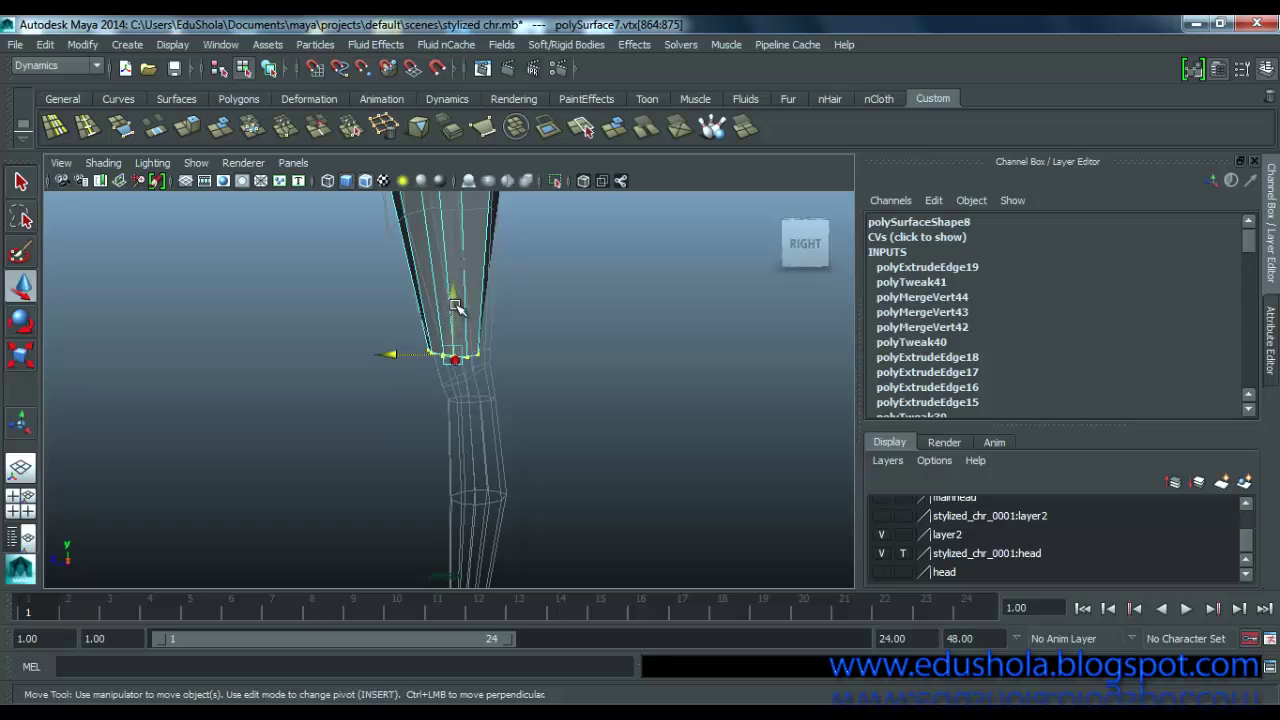
pyautogui.moveTo(456, 307)
pyautogui.mouseDown()
pyautogui.moveTo(457, 283)
pyautogui.moveTo(455, 303)
pyautogui.mouseUp()
pyautogui.moveTo(406, 348); pyautogui.dragTo(413, 348)
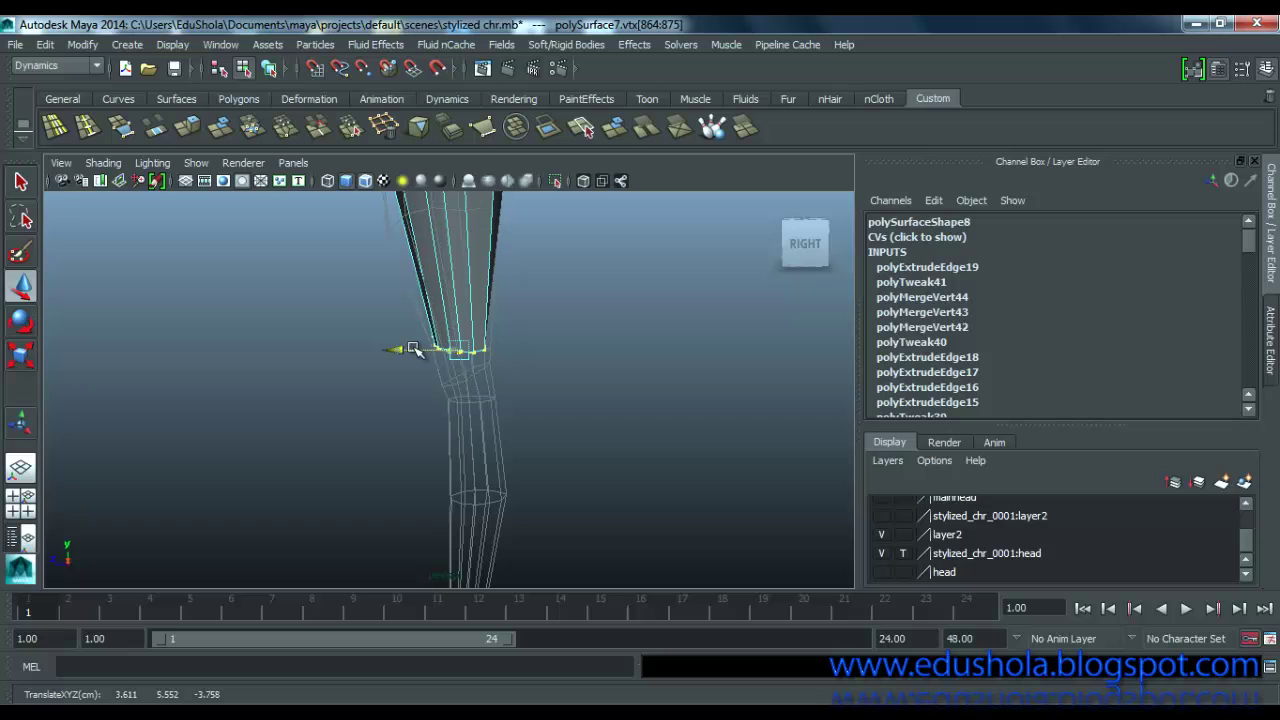
pyautogui.press('r')
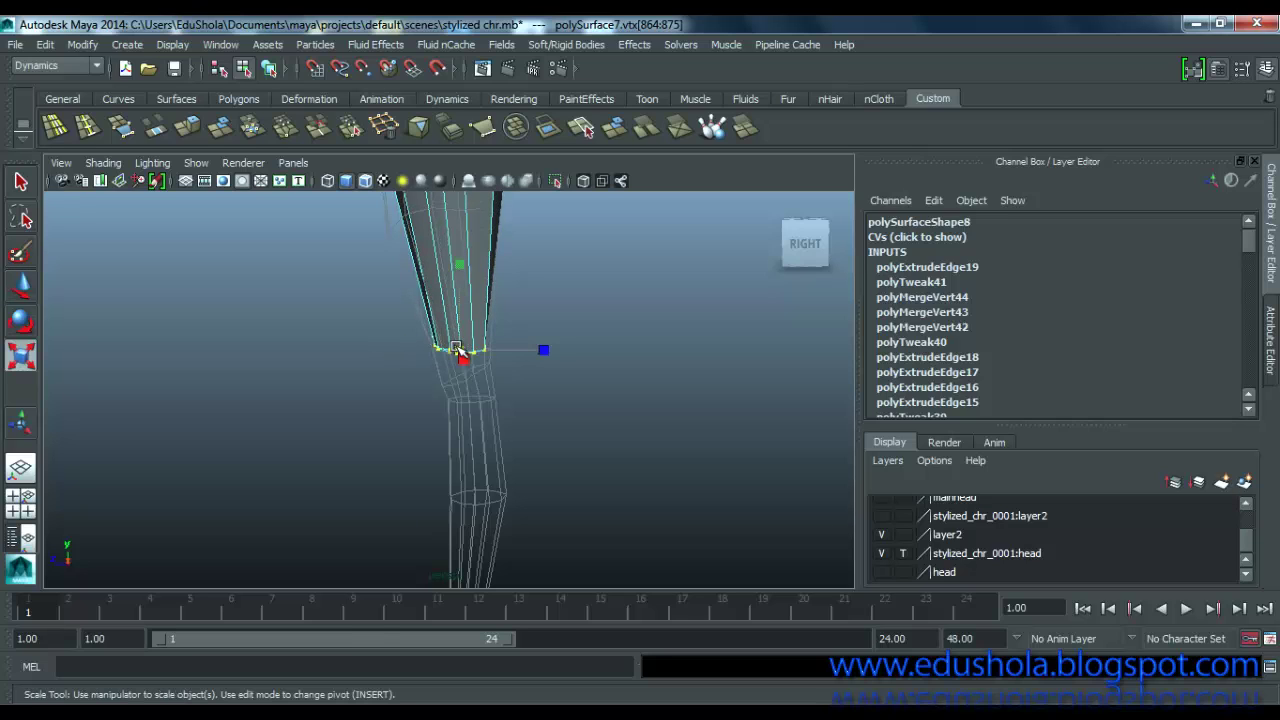
pyautogui.keyDown('alt'); pyautogui.moveTo(456, 348); pyautogui.dragTo(450, 490, button='middle'); pyautogui.keyUp('alt')
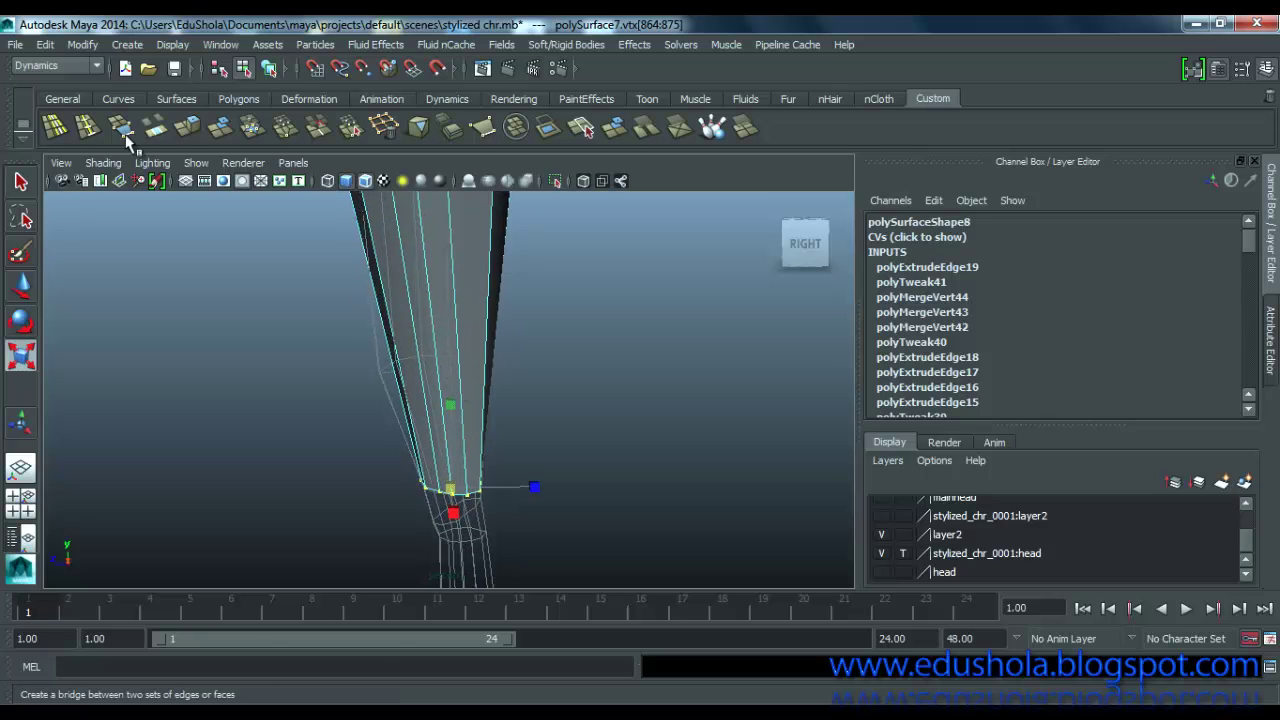
# Step: Insert an edge loop around the lower thigh at the height of the reference leg's thigh loop
pyautogui.click(87, 126)
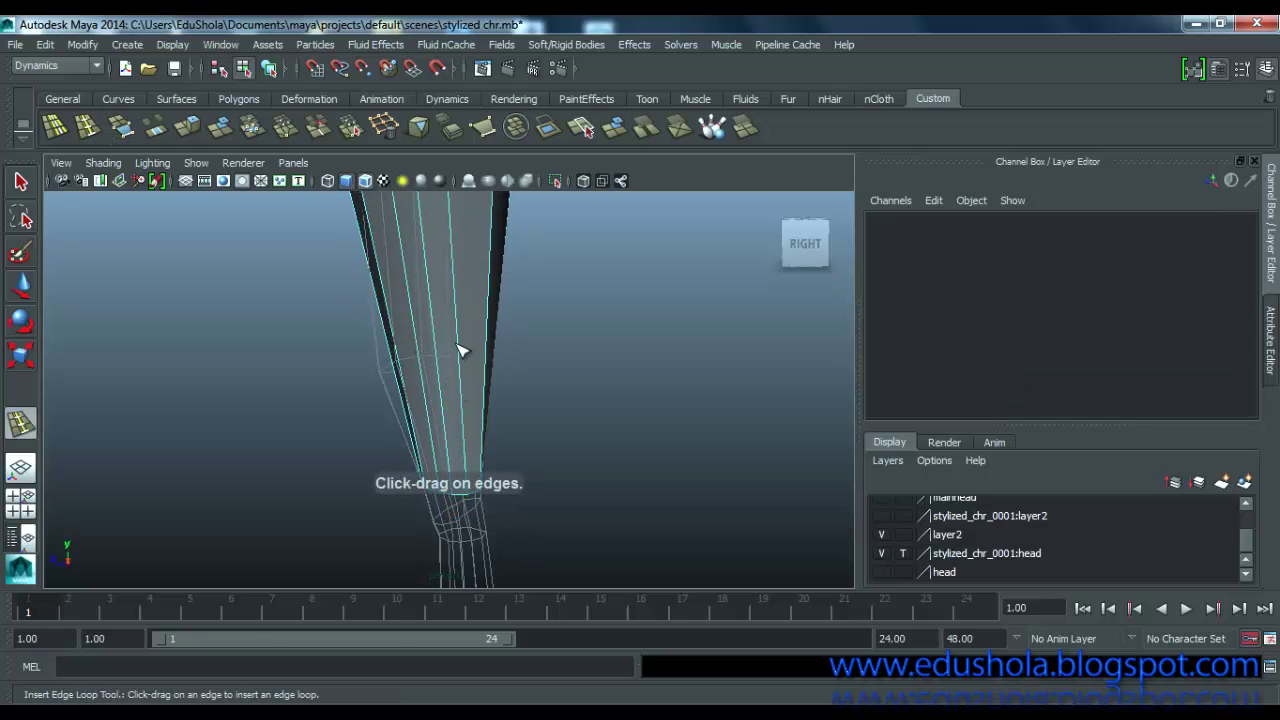
pyautogui.click(462, 368)
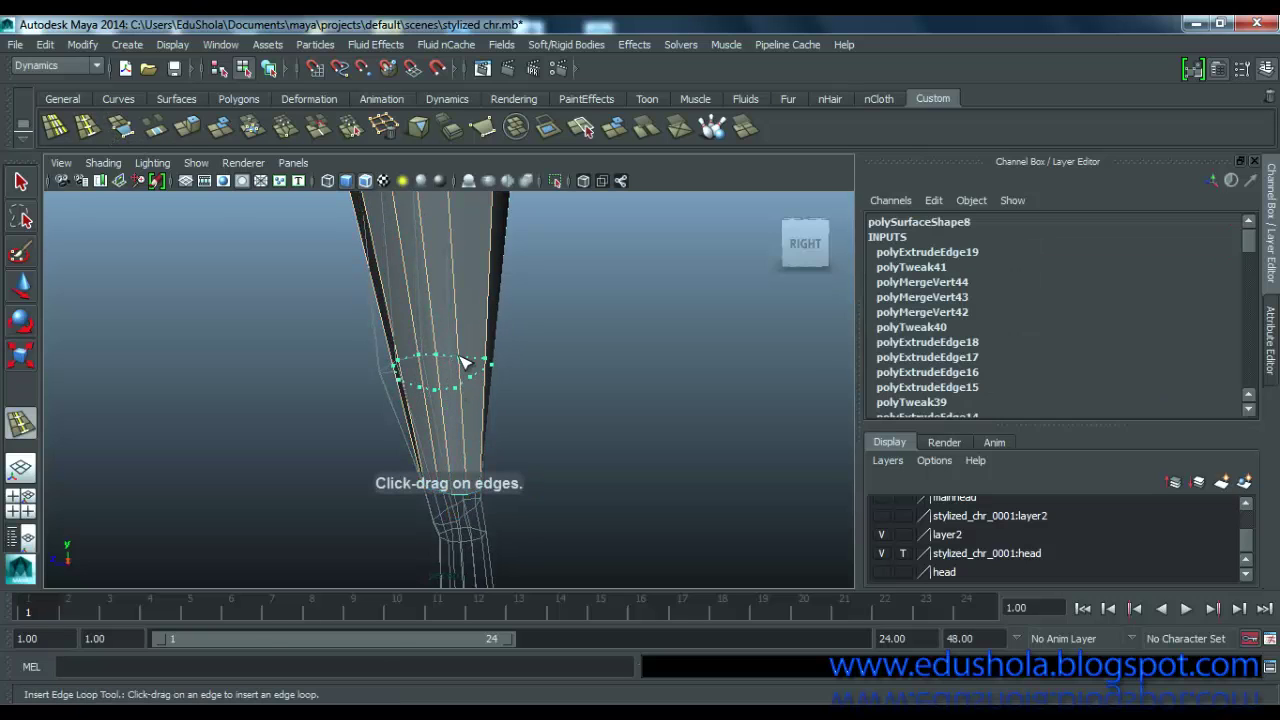
pyautogui.click(405, 344)
pyautogui.press('r')
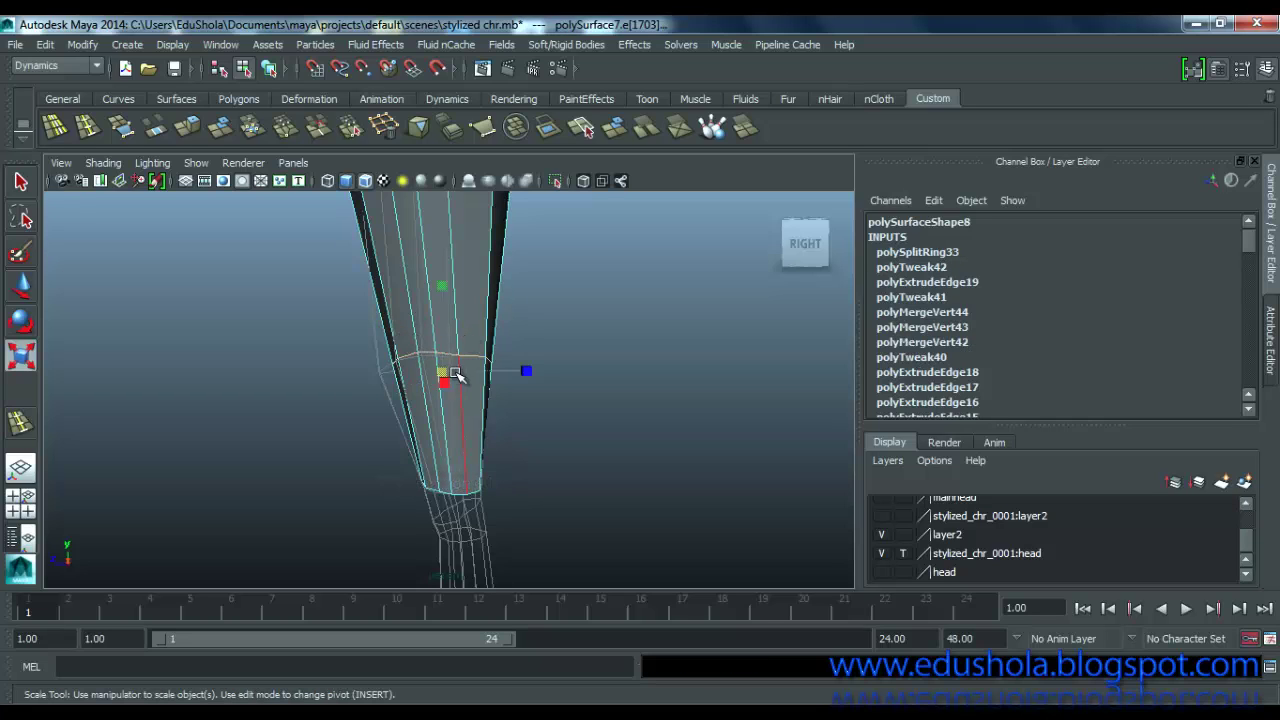
pyautogui.moveTo(441, 378); pyautogui.dragTo(466, 355)
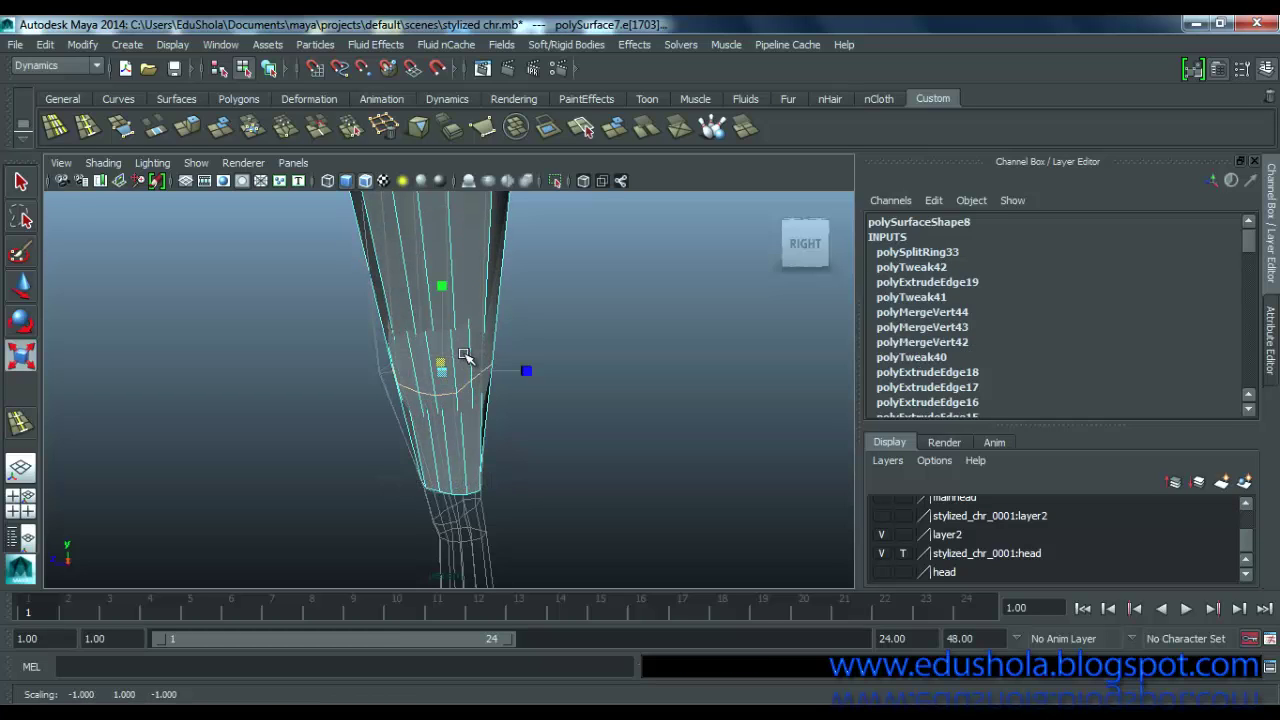
pyautogui.hotkey('ctrl', 'z')
# Step: Rotate the new lower-thigh edge loop in front view to level it
pyautogui.moveTo(532, 383)
pyautogui.keyDown('alt'); pyautogui.mouseDown()
pyautogui.moveTo(573, 378)
pyautogui.moveTo(514, 366)
pyautogui.moveTo(531, 363)
pyautogui.mouseUp(); pyautogui.keyUp('alt')
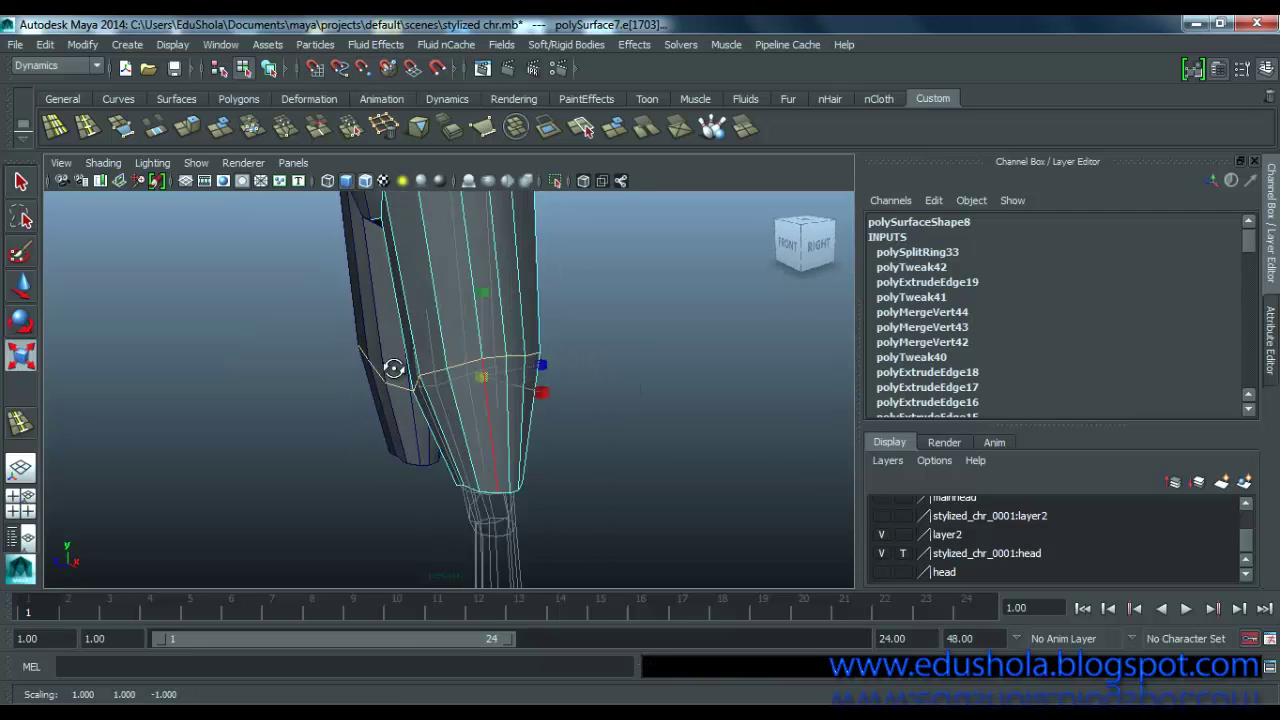
pyautogui.keyDown('alt'); pyautogui.moveTo(394, 368); pyautogui.dragTo(532, 481); pyautogui.keyUp('alt')
pyautogui.press('w')
pyautogui.press('r')
pyautogui.scroll(-3, 421, 388)
pyautogui.keyDown('alt'); pyautogui.moveTo(466, 503); pyautogui.dragTo(524, 452, button='middle'); pyautogui.keyUp('alt')
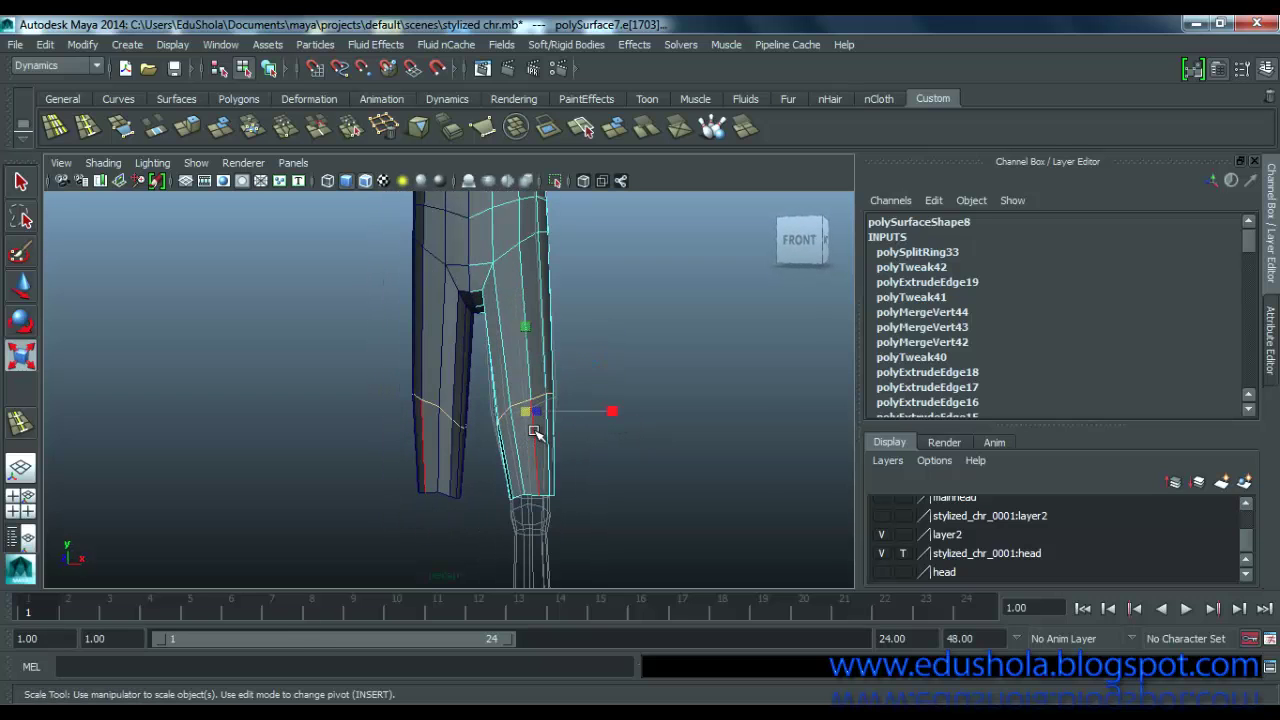
pyautogui.press('e')
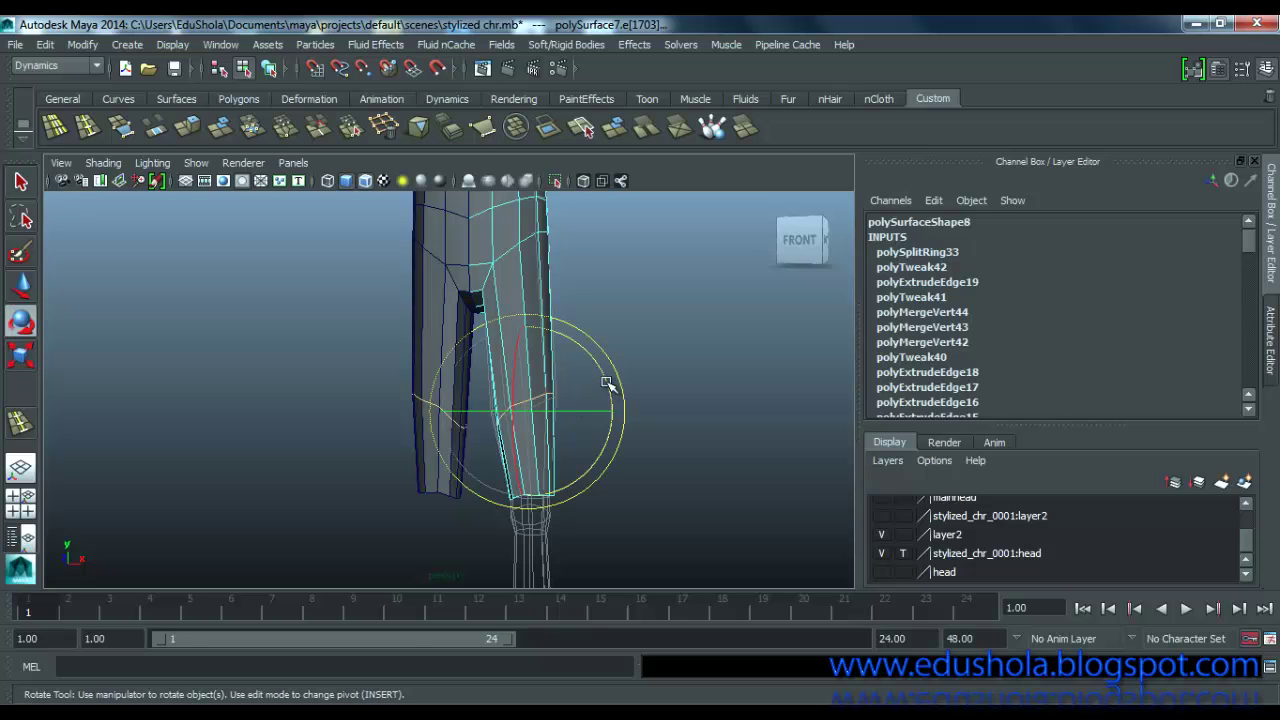
pyautogui.moveTo(608, 394); pyautogui.dragTo(360, 449)
pyautogui.press('r')
# Step: Examine the reference leg below the thigh's open end from the front and the side
pyautogui.keyDown('alt'); pyautogui.moveTo(439, 349); pyautogui.dragTo(498, 233, button='middle'); pyautogui.keyUp('alt')
pyautogui.scroll(-2, 450, 360)
pyautogui.keyDown('alt'); pyautogui.moveTo(523, 397); pyautogui.dragTo(600, 395); pyautogui.keyUp('alt')
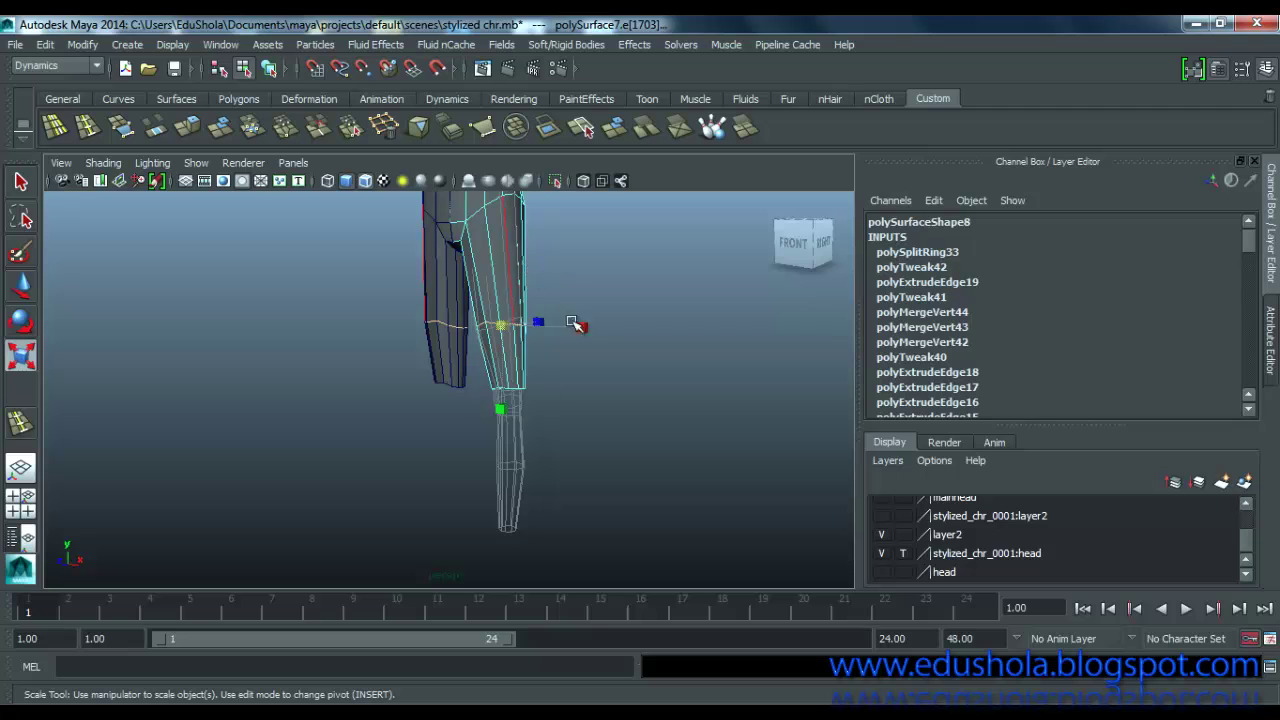
pyautogui.keyDown('alt'); pyautogui.moveTo(409, 403); pyautogui.dragTo(438, 436); pyautogui.keyUp('alt')
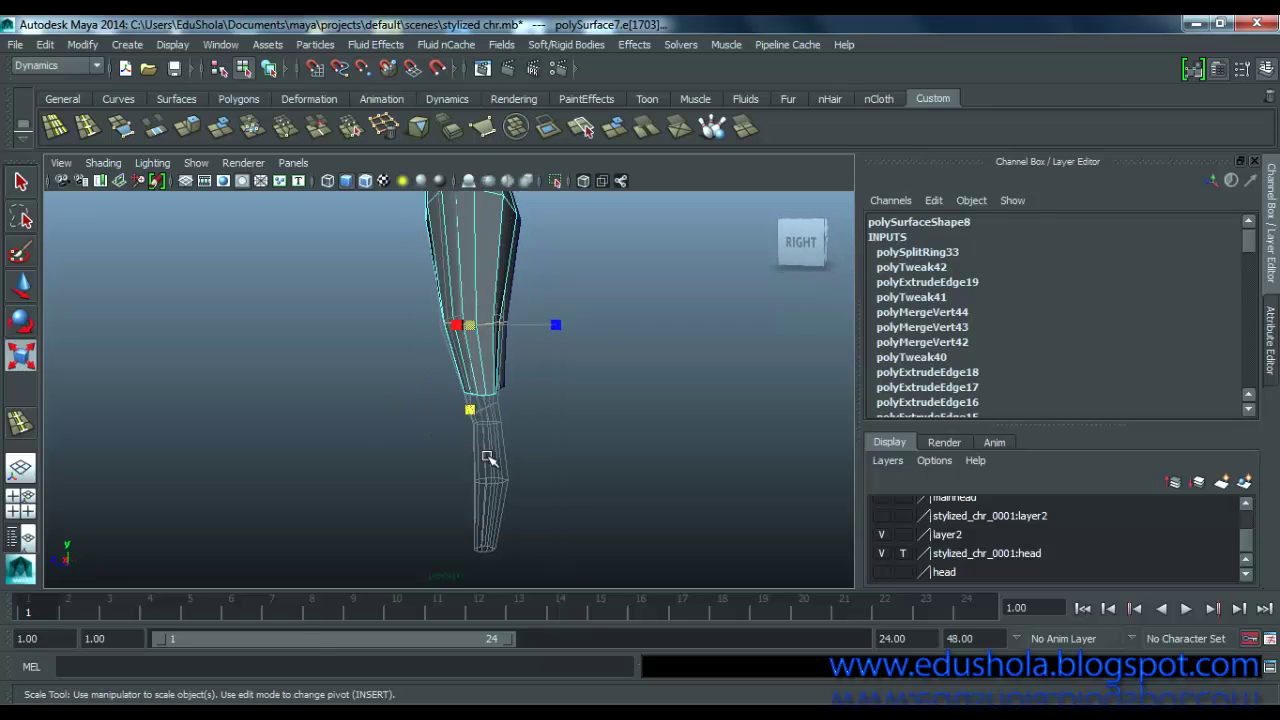
pyautogui.scroll(1, 482, 424)
pyautogui.keyDown('alt'); pyautogui.moveTo(507, 490); pyautogui.dragTo(547, 446, button='middle'); pyautogui.keyUp('alt')
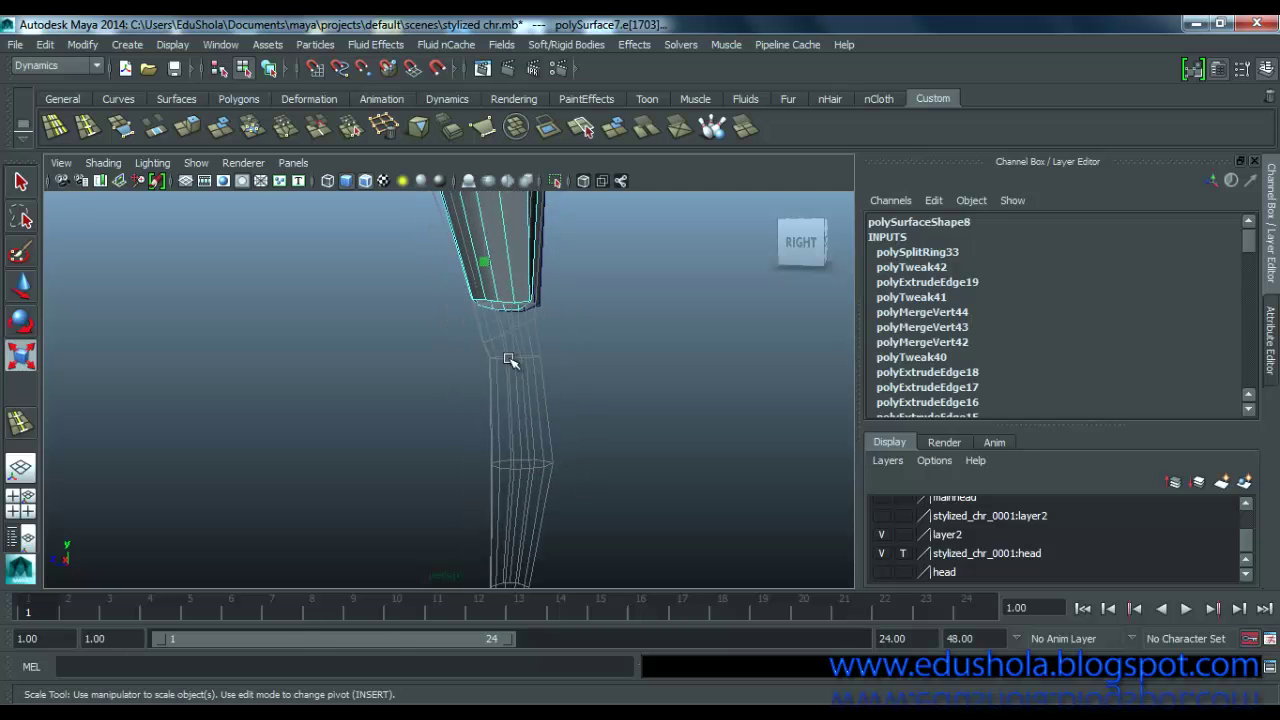
pyautogui.keyDown('alt'); pyautogui.moveTo(503, 325); pyautogui.dragTo(634, 325); pyautogui.keyUp('alt')
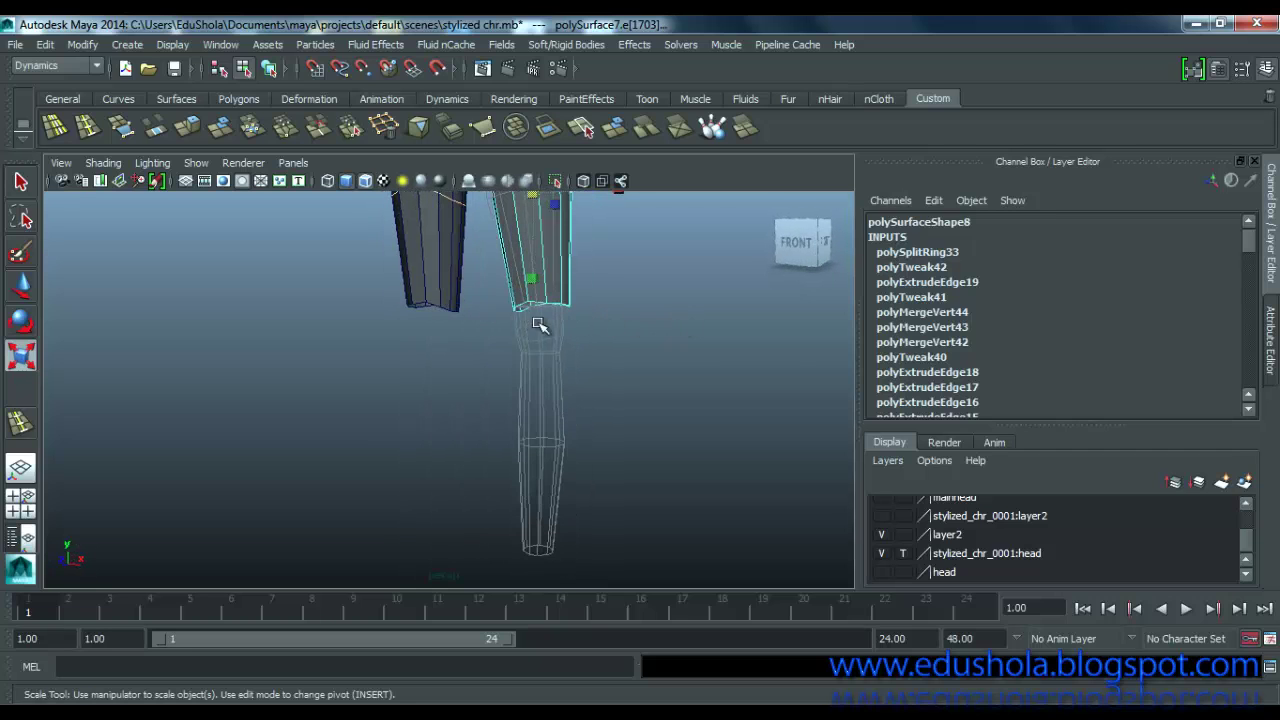
pyautogui.keyDown('alt'); pyautogui.moveTo(532, 324); pyautogui.dragTo(480, 325); pyautogui.keyUp('alt')
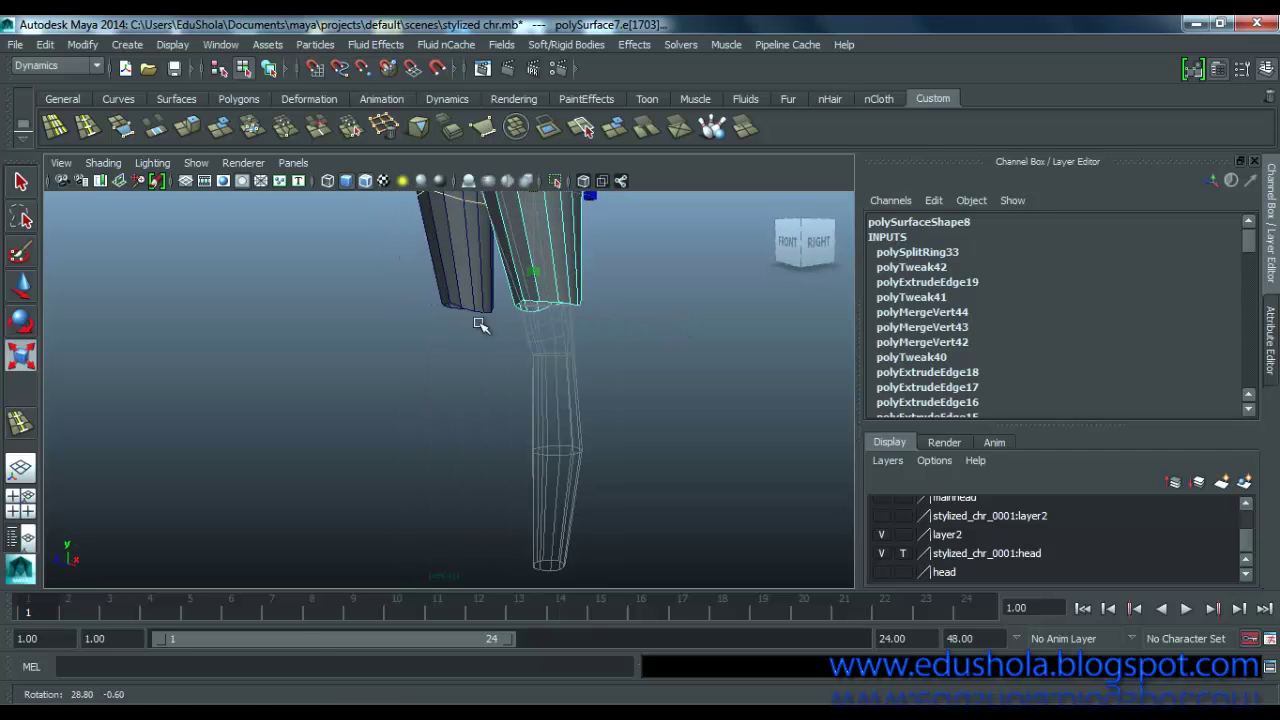
# Step: Extrude the thigh's bottom border edges about 1.8 cm straight down over the reference knee and scale the new border slightly in
pyautogui.doubleClick(567, 305)
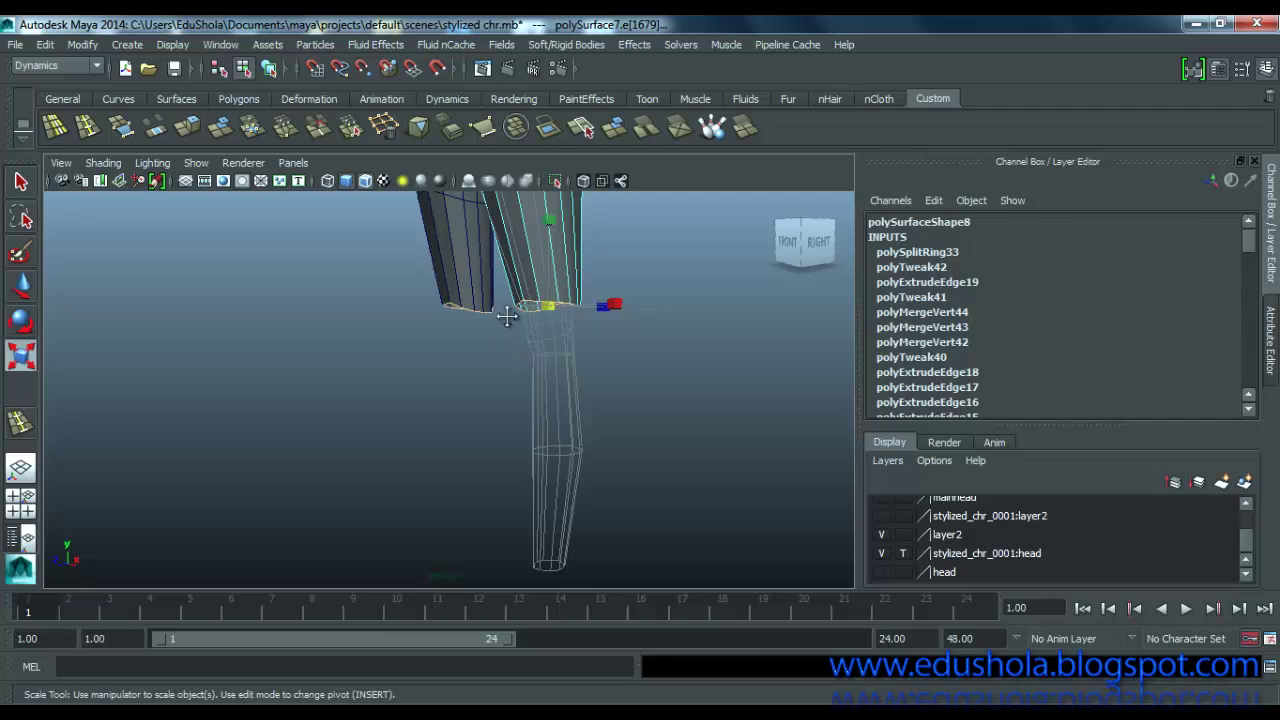
pyautogui.keyDown('alt'); pyautogui.moveTo(507, 316); pyautogui.dragTo(520, 347); pyautogui.keyUp('alt')
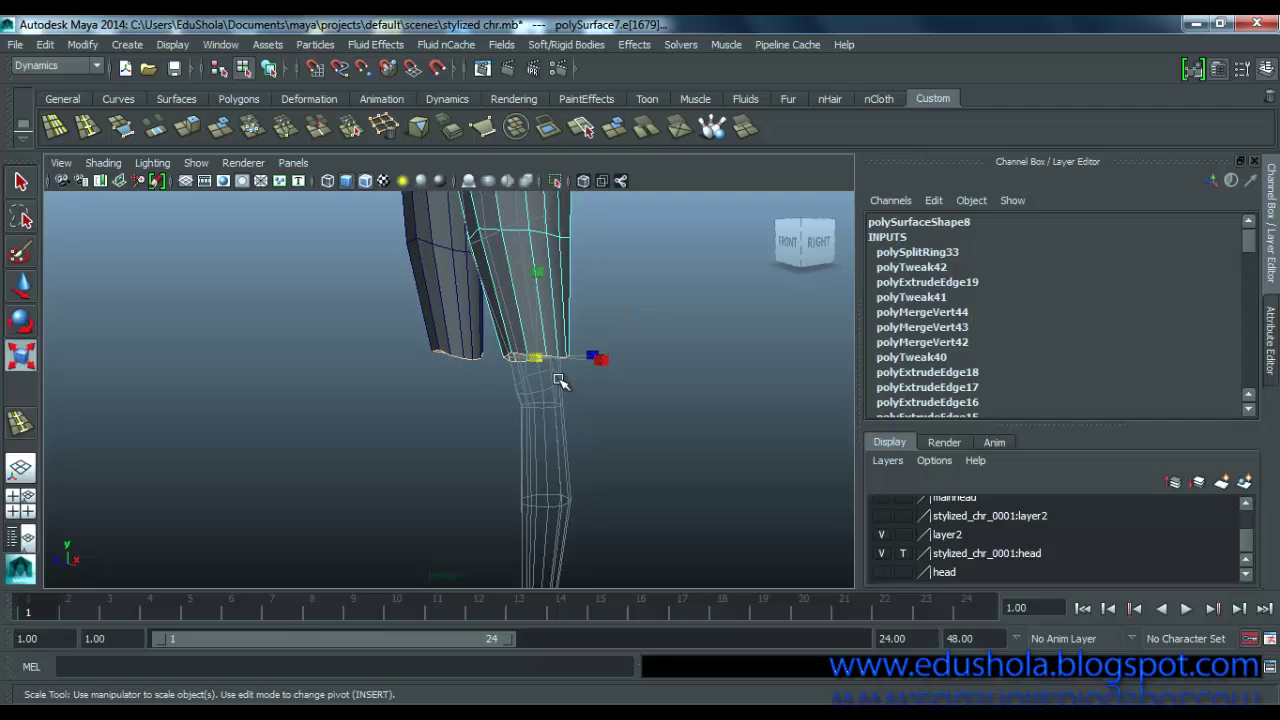
pyautogui.scroll(5, 558, 380)
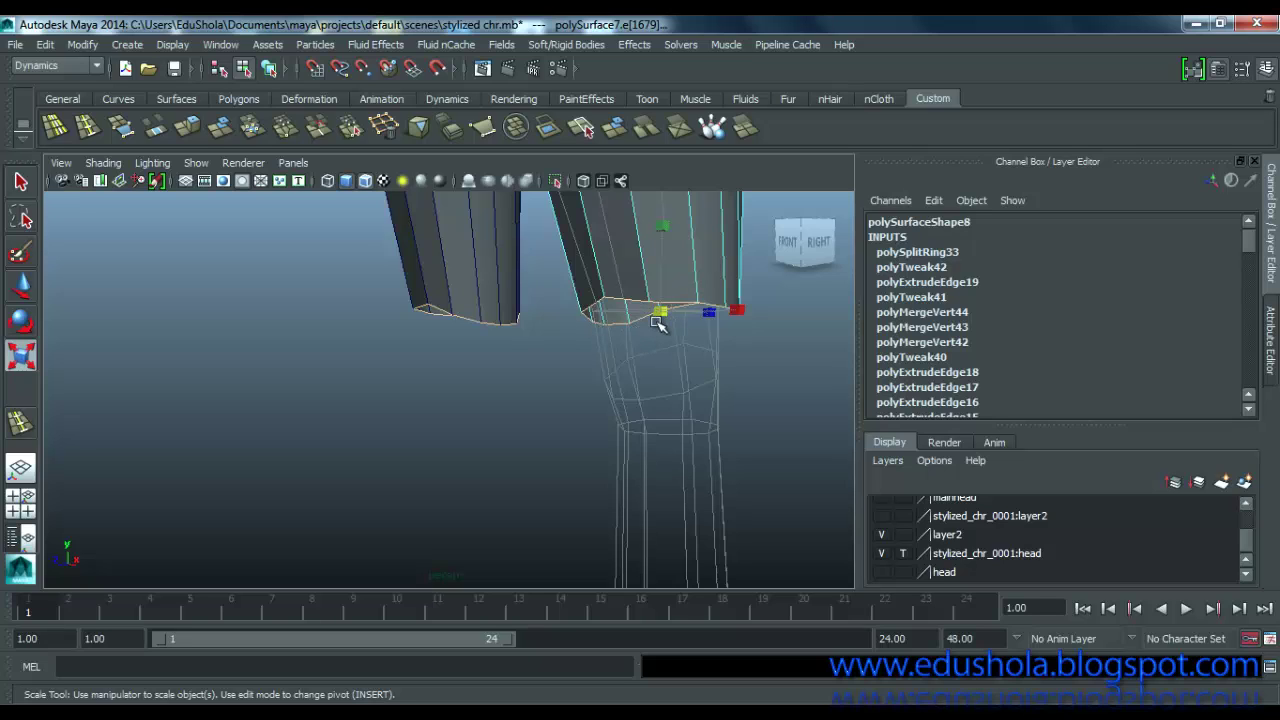
pyautogui.keyDown('shift'); pyautogui.moveTo(660, 336); pyautogui.dragTo(657, 383, button='right'); pyautogui.keyUp('shift')
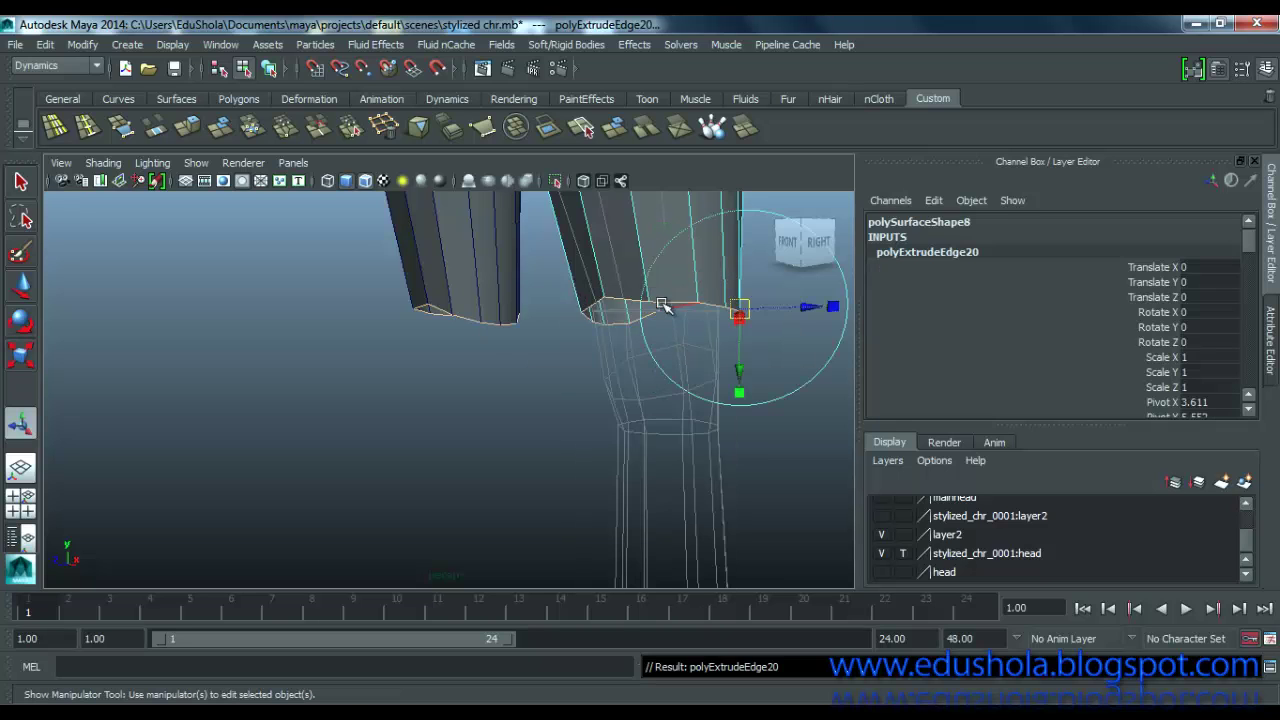
pyautogui.keyDown('alt'); pyautogui.moveTo(538, 347); pyautogui.dragTo(332, 377, button='middle'); pyautogui.keyUp('alt')
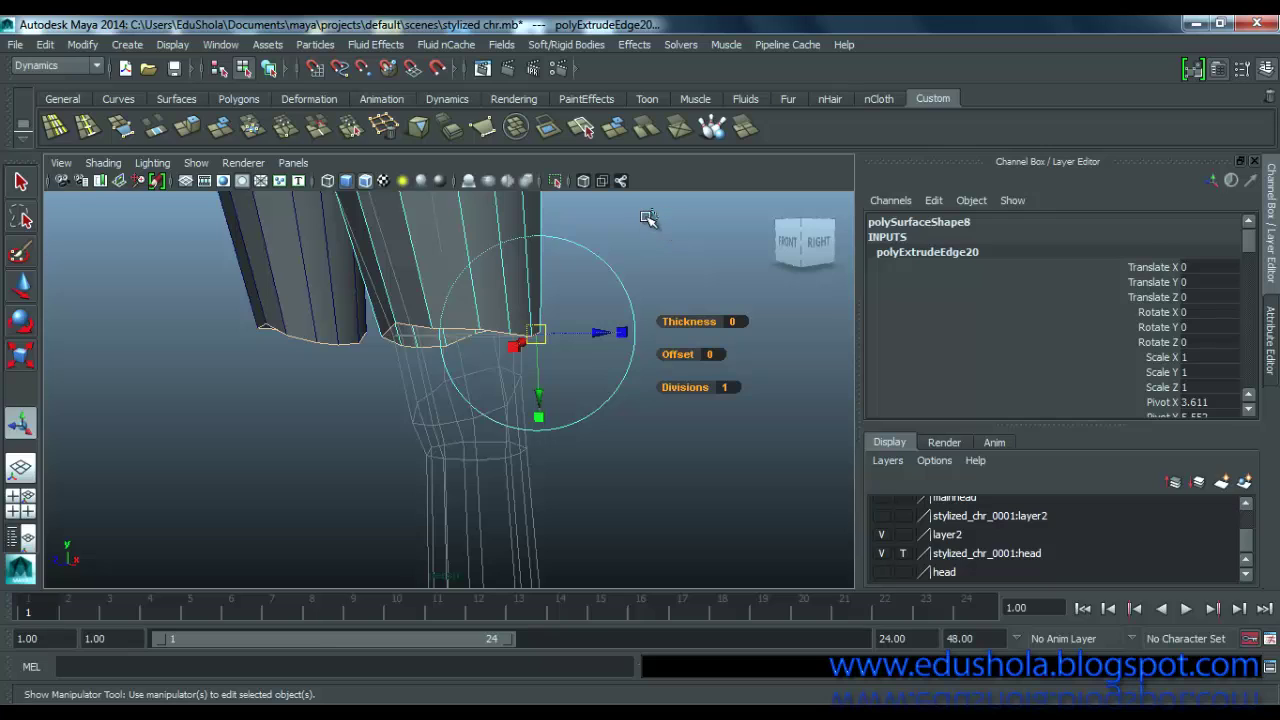
pyautogui.click(650, 219)
pyautogui.moveTo(461, 274); pyautogui.dragTo(470, 356)
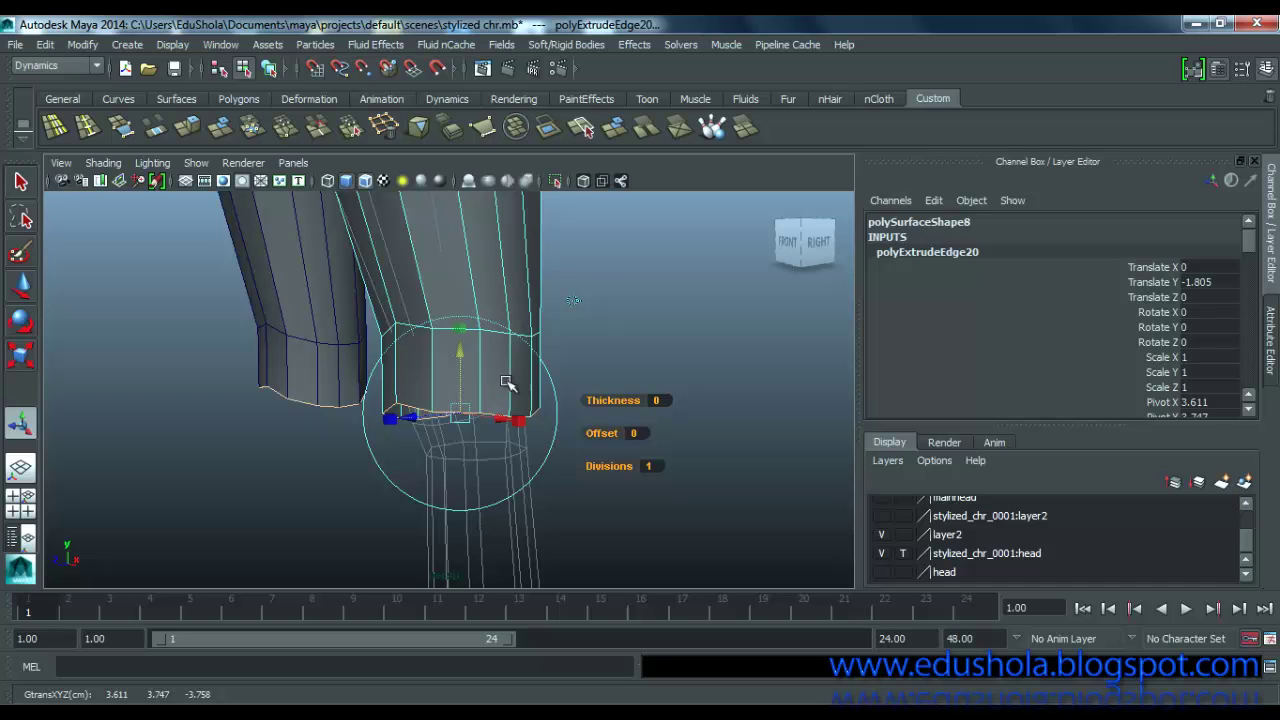
pyautogui.press('r')
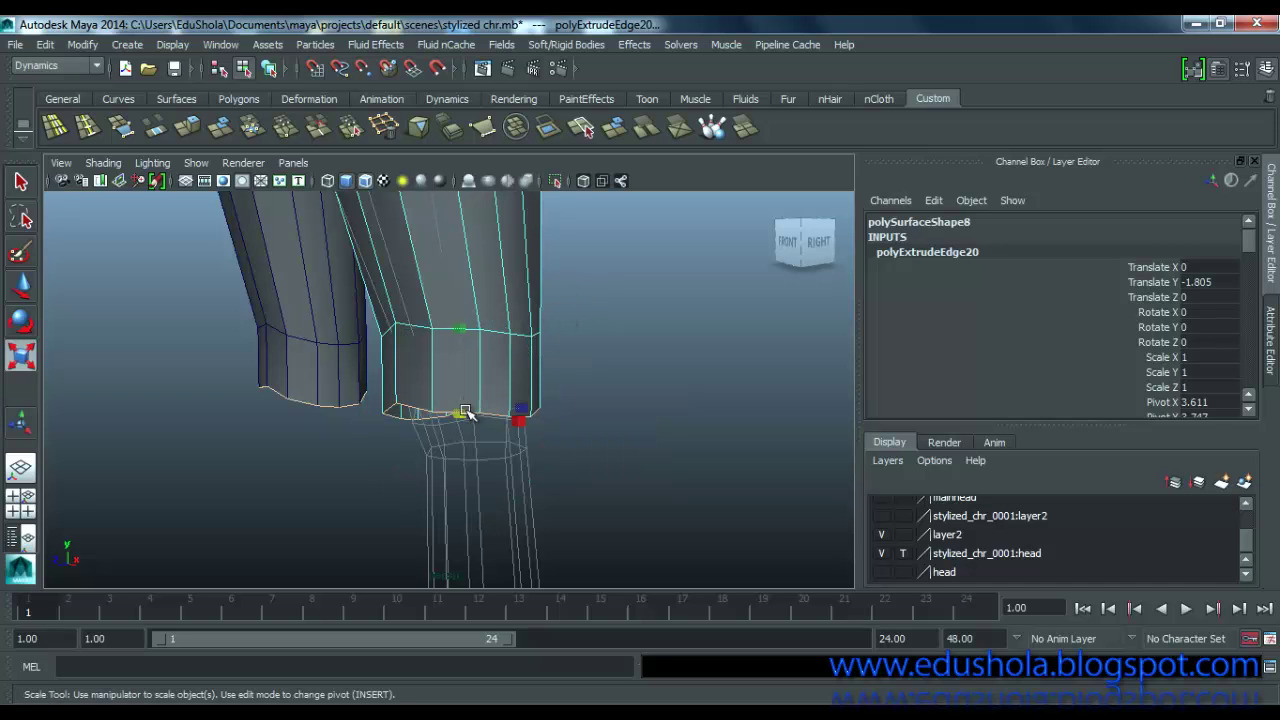
pyautogui.moveTo(466, 412)
pyautogui.mouseDown()
pyautogui.moveTo(443, 436)
pyautogui.moveTo(457, 428)
pyautogui.moveTo(355, 405)
pyautogui.moveTo(386, 417)
pyautogui.moveTo(457, 391)
pyautogui.moveTo(455, 402)
pyautogui.mouseUp()
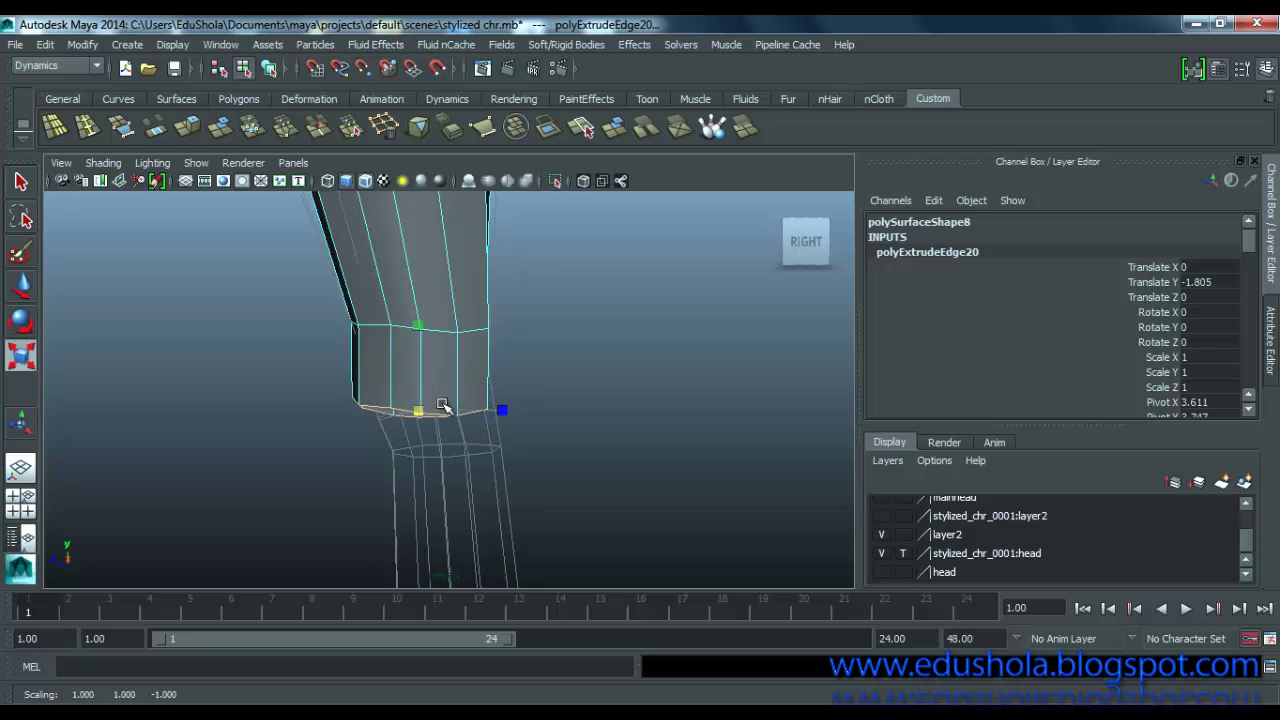
# Step: Extrude the knee's bottom border about 1.2 cm further down and scale the new border narrower
pyautogui.hotkey('ctrl', 'e')
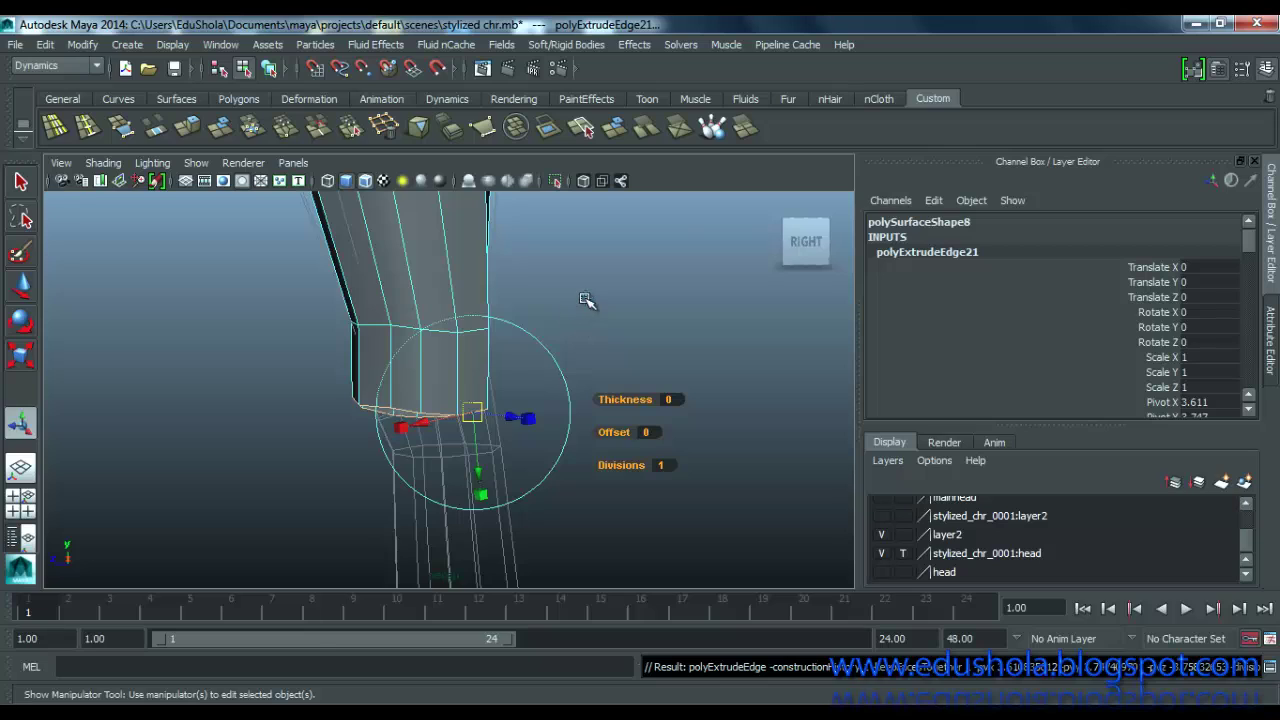
pyautogui.click(586, 300)
pyautogui.moveTo(418, 348); pyautogui.dragTo(425, 413)
pyautogui.press('r')
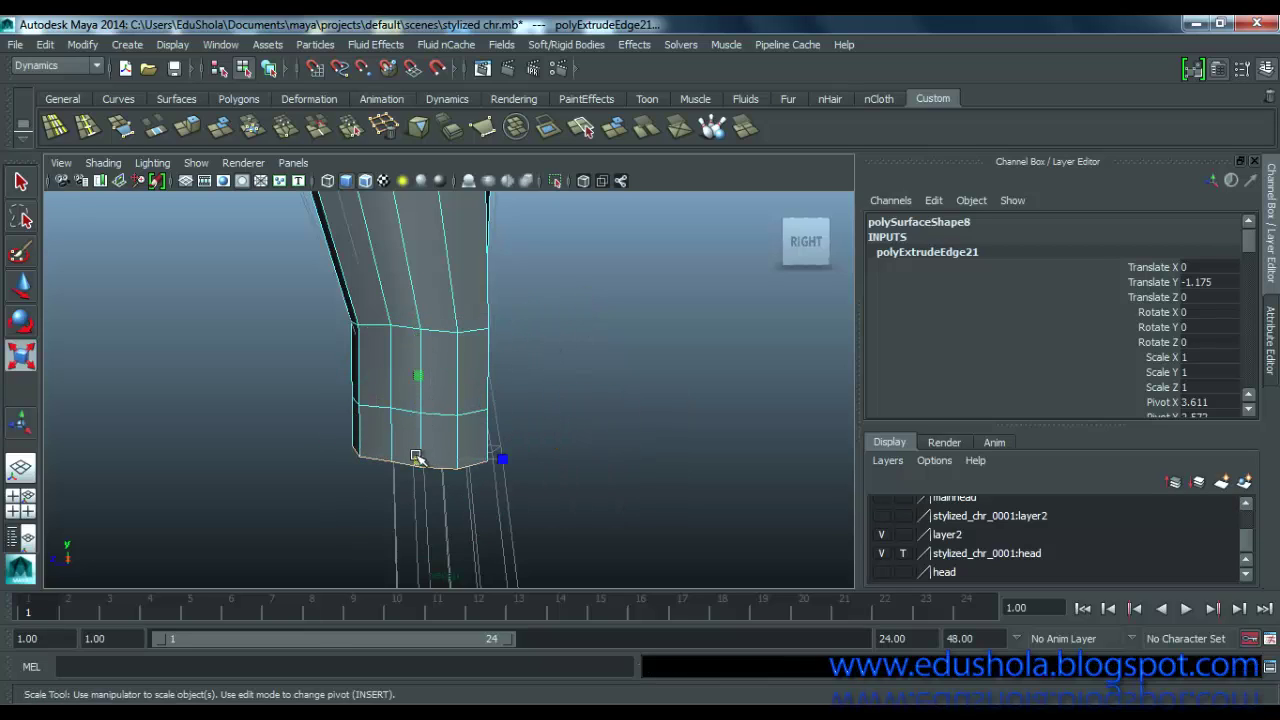
pyautogui.moveTo(418, 460); pyautogui.dragTo(397, 467)
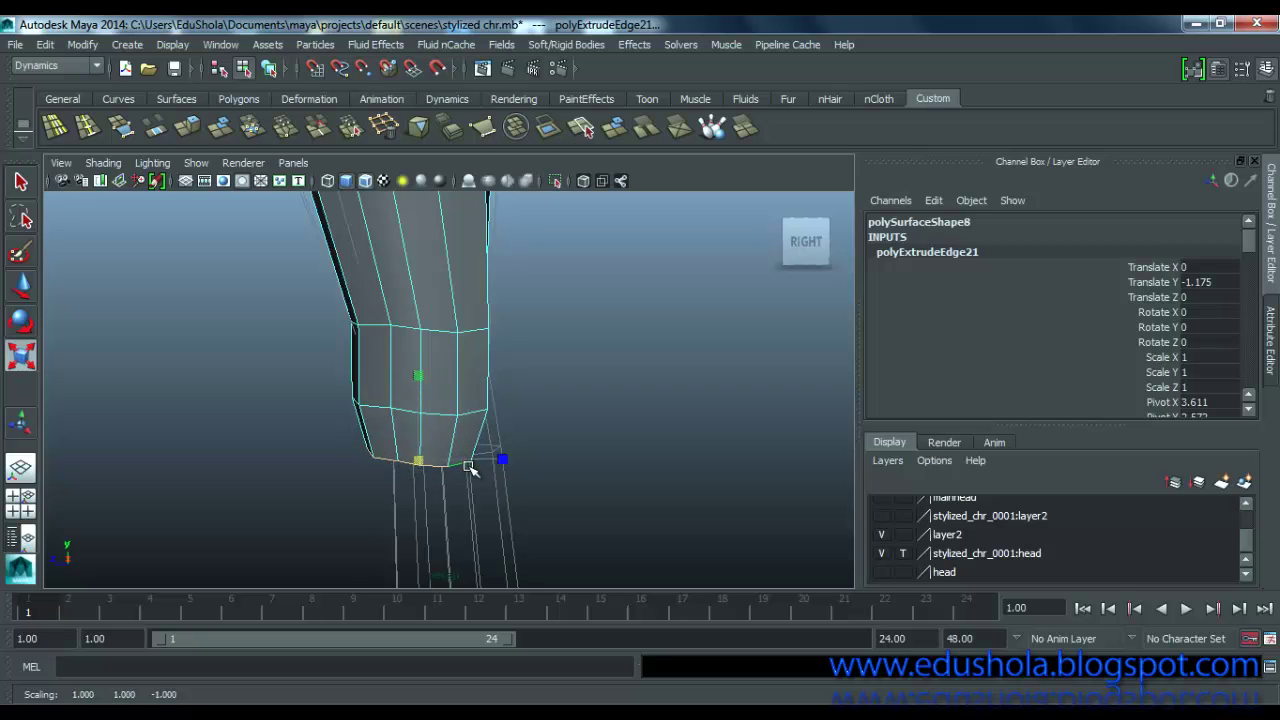
# Step: Move the narrowed border below the knee backward to line up with the reference leg's side profile
pyautogui.press('w')
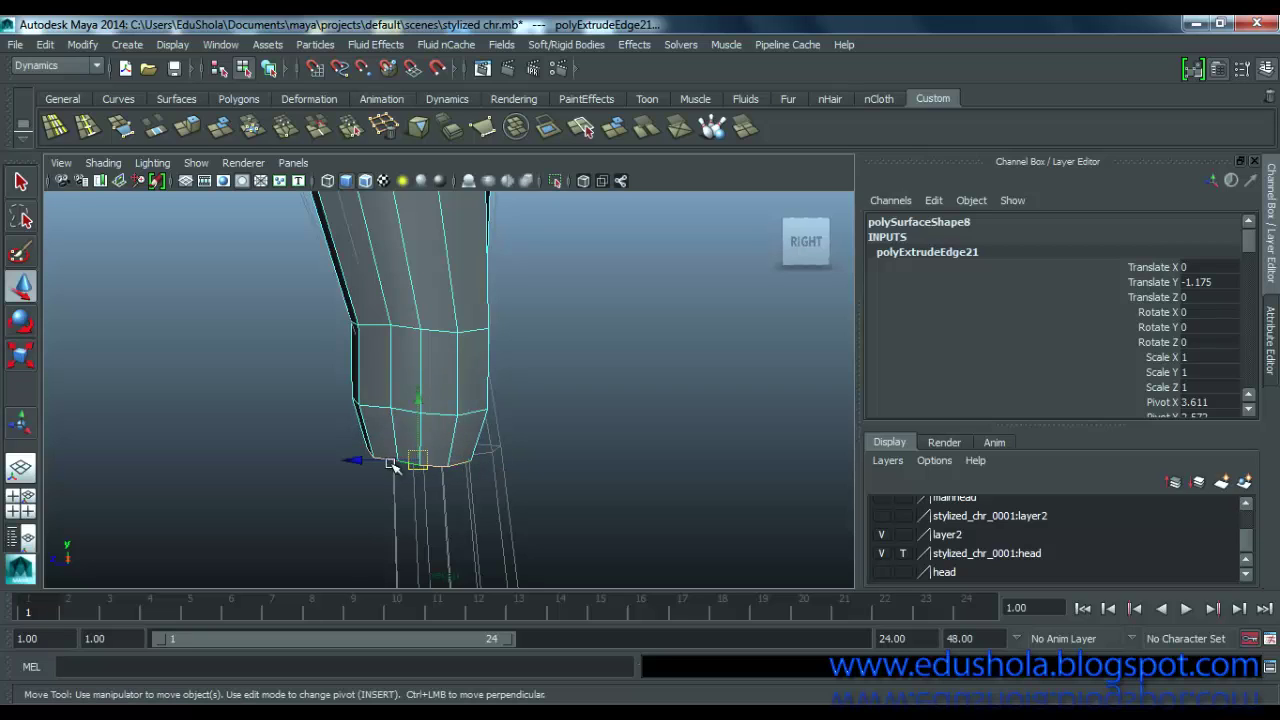
pyautogui.moveTo(361, 461); pyautogui.dragTo(381, 461)
pyautogui.moveTo(381, 461); pyautogui.dragTo(387, 462)
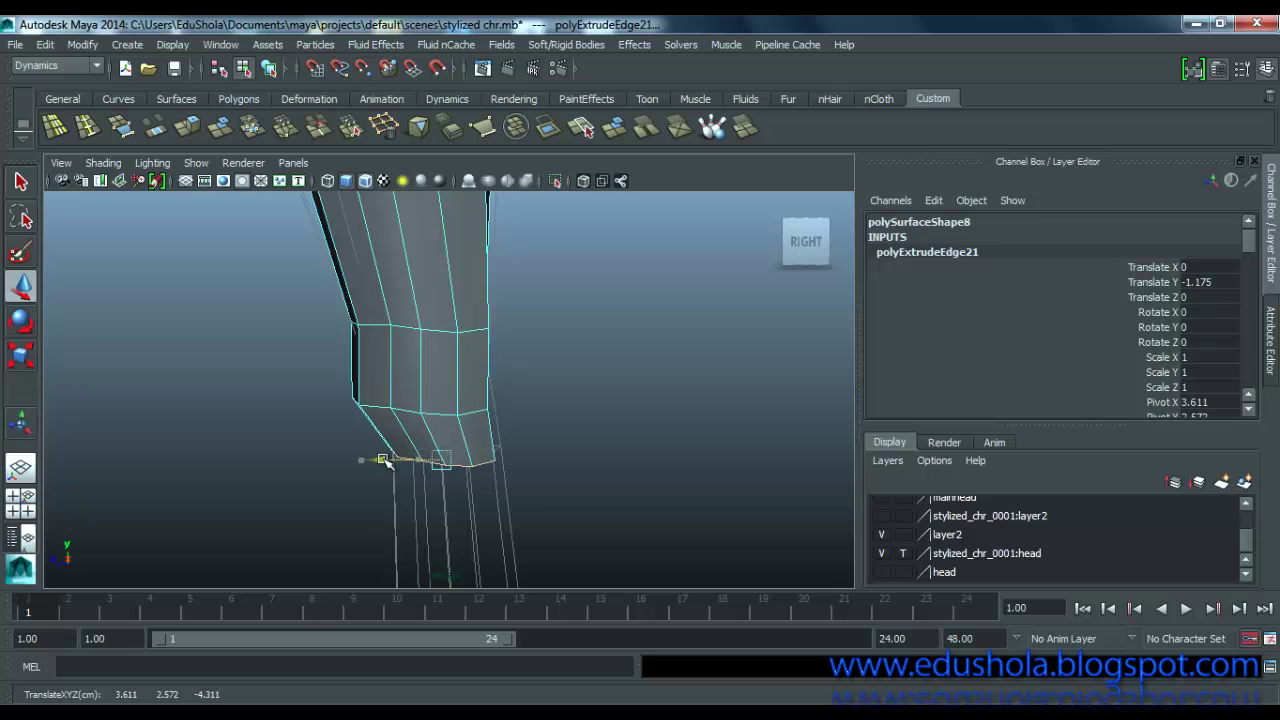
# Step: Extrude the border below the knee about 12.1 cm down to the reference ankle and taper its end slightly by scaling
pyautogui.keyDown('alt'); pyautogui.moveTo(402, 456); pyautogui.dragTo(428, 286, button='middle'); pyautogui.keyUp('alt')
pyautogui.keyDown('alt'); pyautogui.moveTo(554, 351); pyautogui.dragTo(422, 347); pyautogui.keyUp('alt')
pyautogui.moveTo(422, 347)
pyautogui.keyDown('alt'); pyautogui.mouseDown(button='middle')
pyautogui.moveTo(425, 243)
pyautogui.moveTo(424, 337)
pyautogui.mouseUp(button='middle'); pyautogui.keyUp('alt')
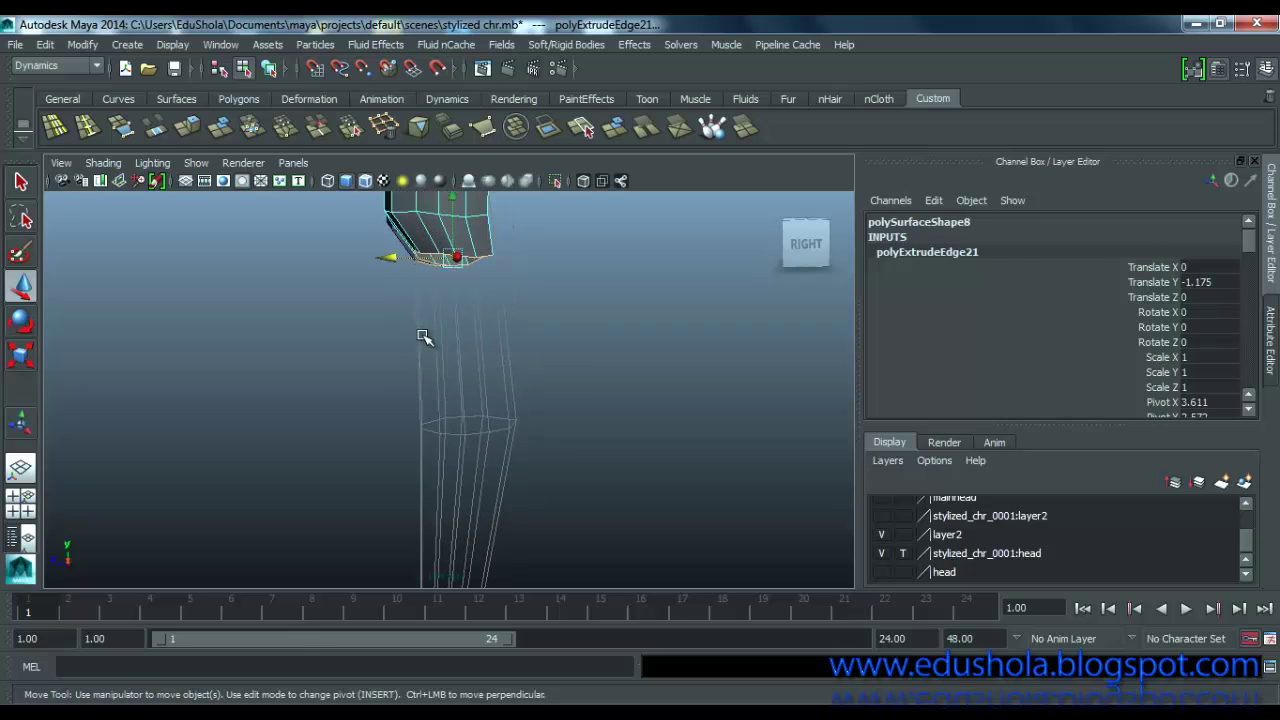
pyautogui.hotkey('ctrl', 'e')
pyautogui.keyDown('alt'); pyautogui.moveTo(541, 262); pyautogui.dragTo(511, 340, button='middle'); pyautogui.keyUp('alt')
pyautogui.click(391, 349)
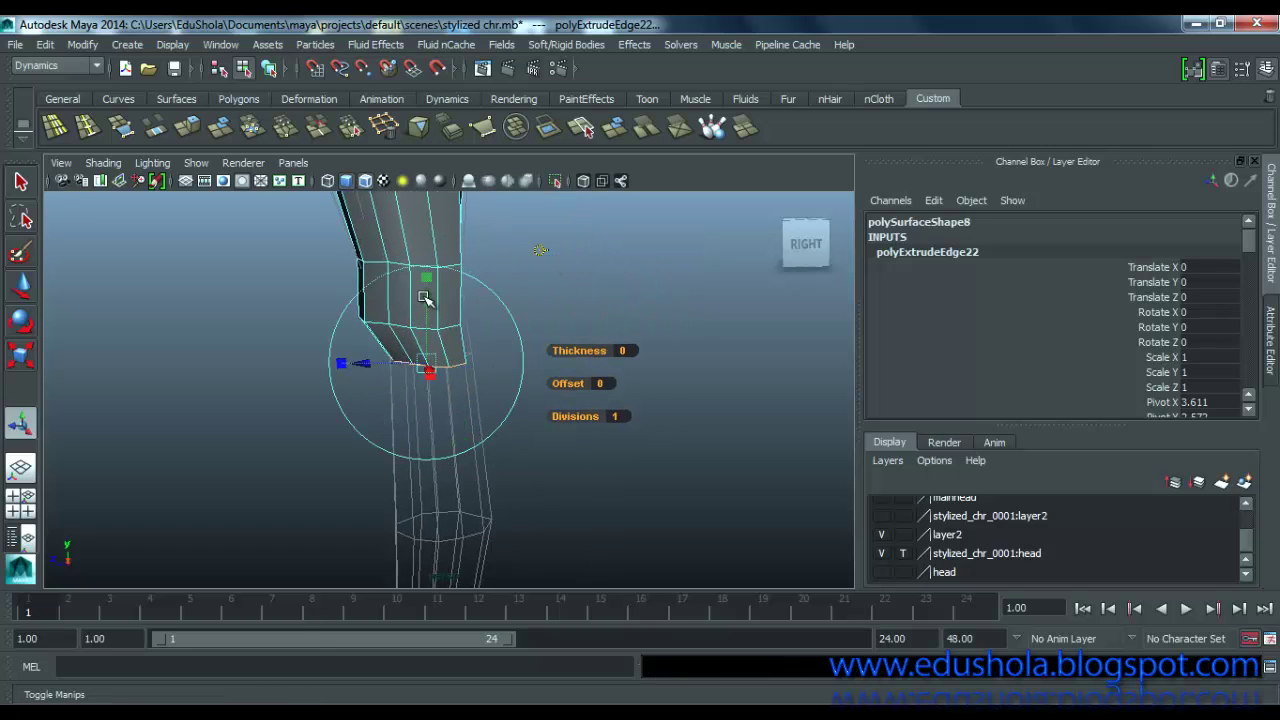
pyautogui.moveTo(425, 298); pyautogui.dragTo(429, 464)
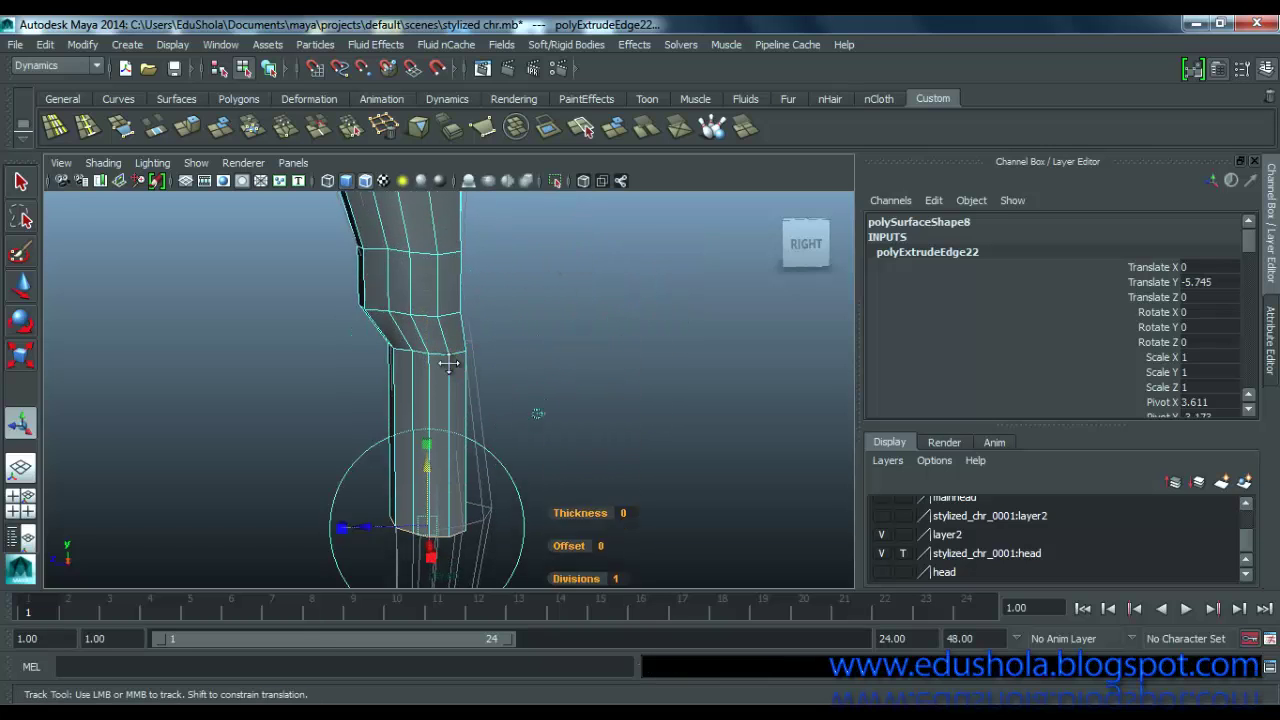
pyautogui.keyDown('alt'); pyautogui.moveTo(449, 365); pyautogui.dragTo(455, 328, button='middle'); pyautogui.keyUp('alt')
pyautogui.moveTo(449, 304); pyautogui.dragTo(463, 472)
pyautogui.press('r')
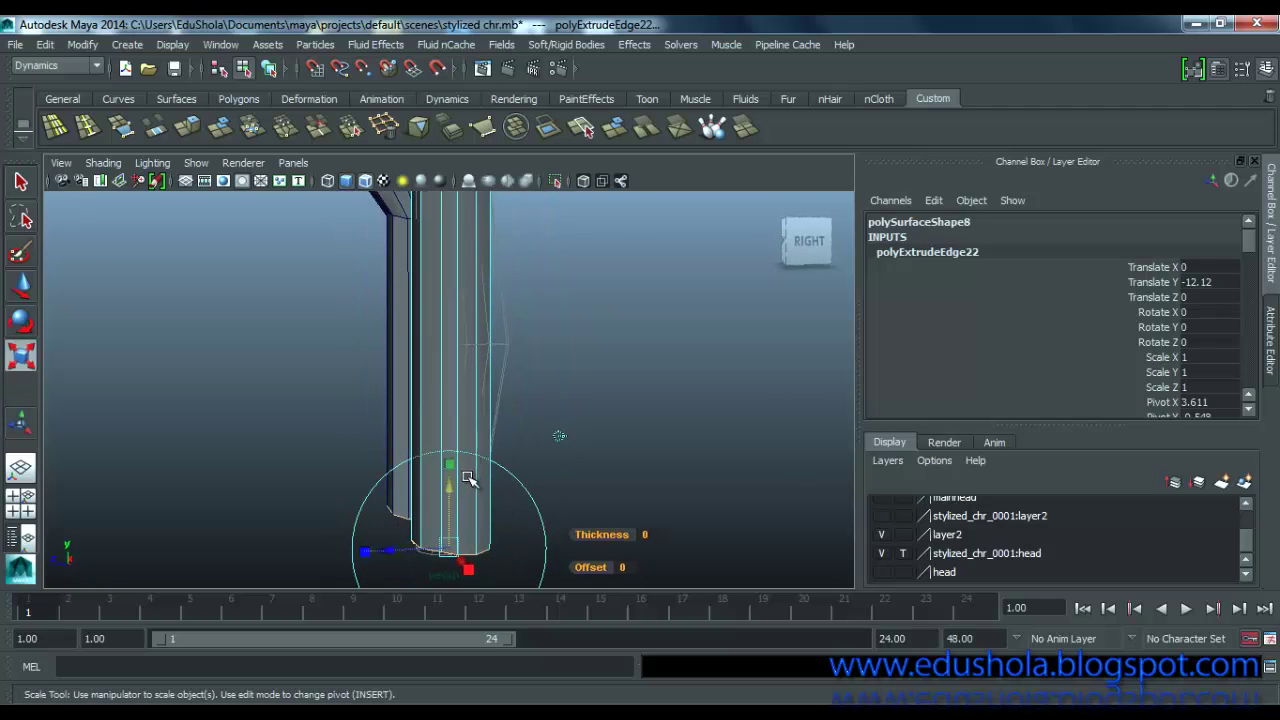
pyautogui.moveTo(449, 549); pyautogui.dragTo(440, 552)
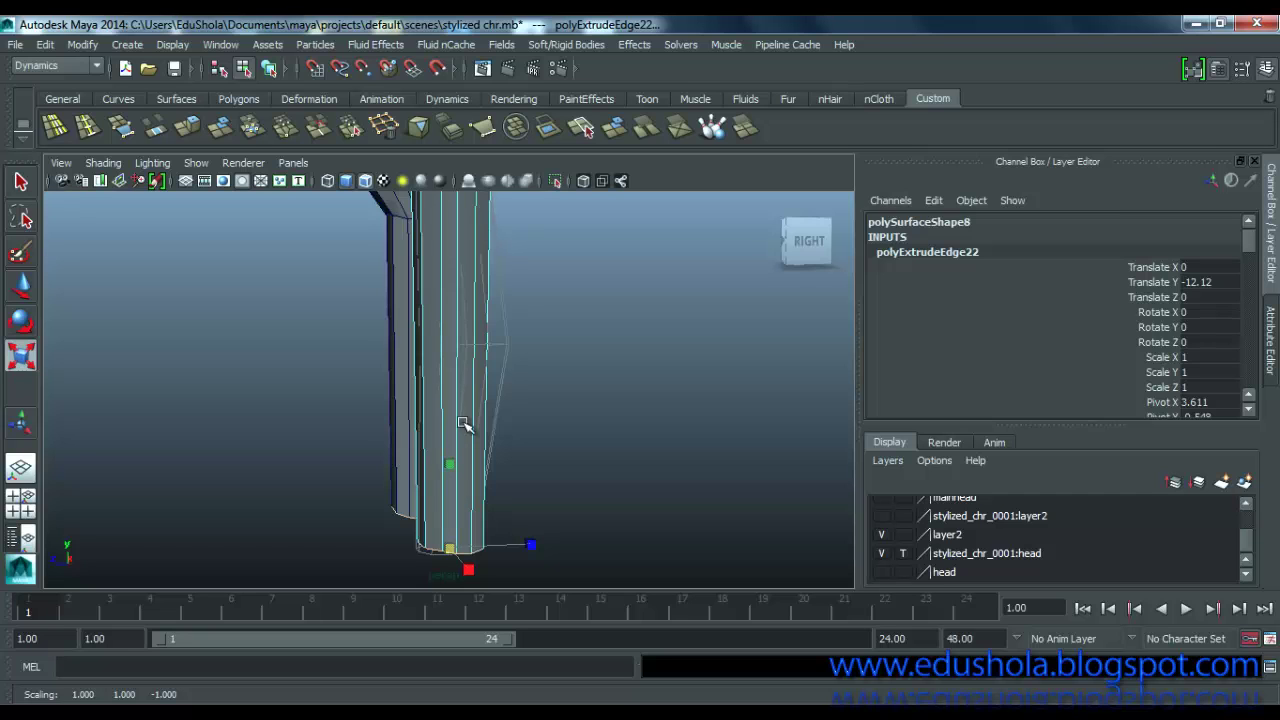
# Step: Insert an edge loop around the lower leg at the height of the reference calf's widest loop
pyautogui.keyDown('alt'); pyautogui.moveTo(415, 413); pyautogui.dragTo(566, 417); pyautogui.keyUp('alt')
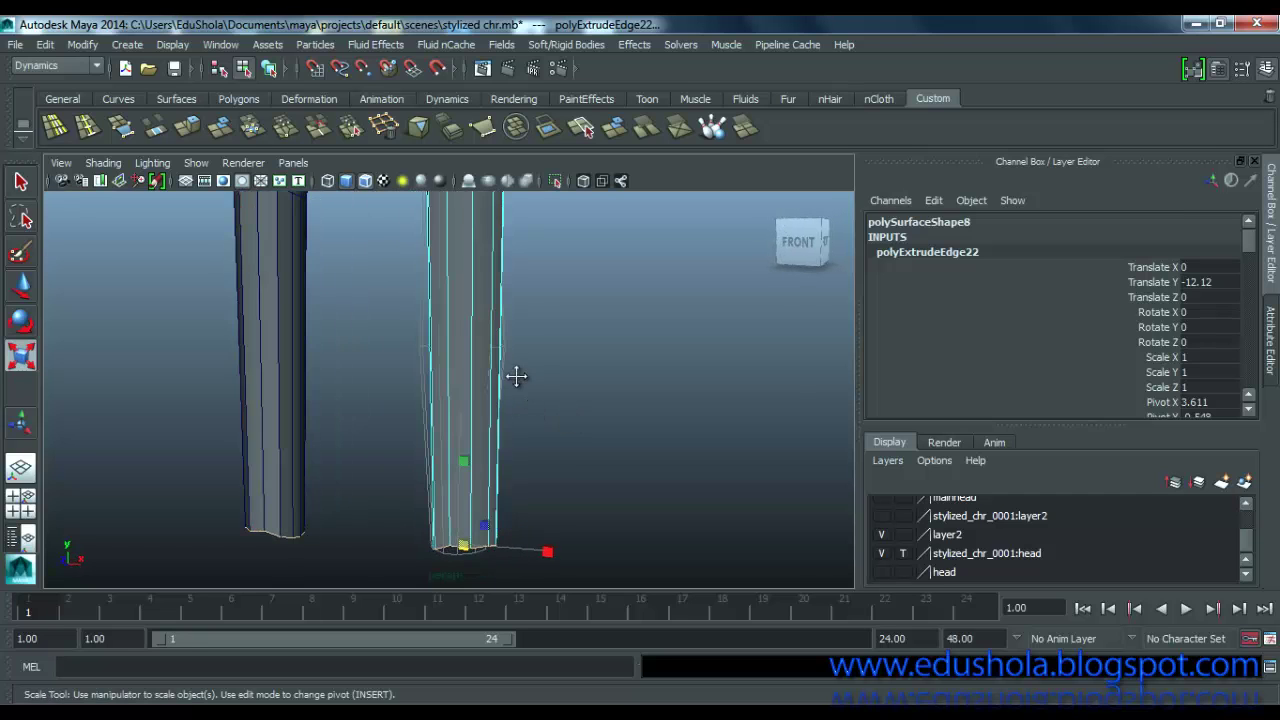
pyautogui.keyDown('alt'); pyautogui.moveTo(517, 375); pyautogui.dragTo(485, 477, button='middle'); pyautogui.keyUp('alt')
pyautogui.keyDown('alt'); pyautogui.moveTo(486, 477); pyautogui.dragTo(503, 360); pyautogui.keyUp('alt')
pyautogui.scroll(-5, 510, 415)
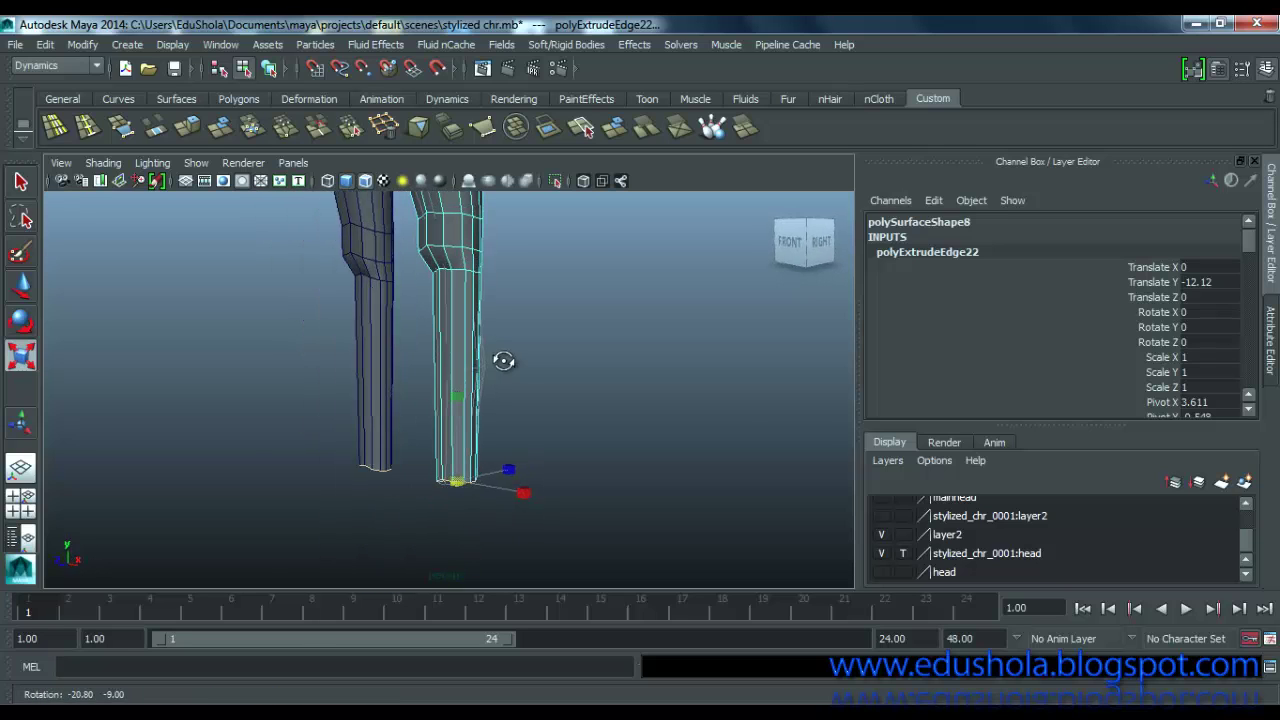
pyautogui.click(93, 128)
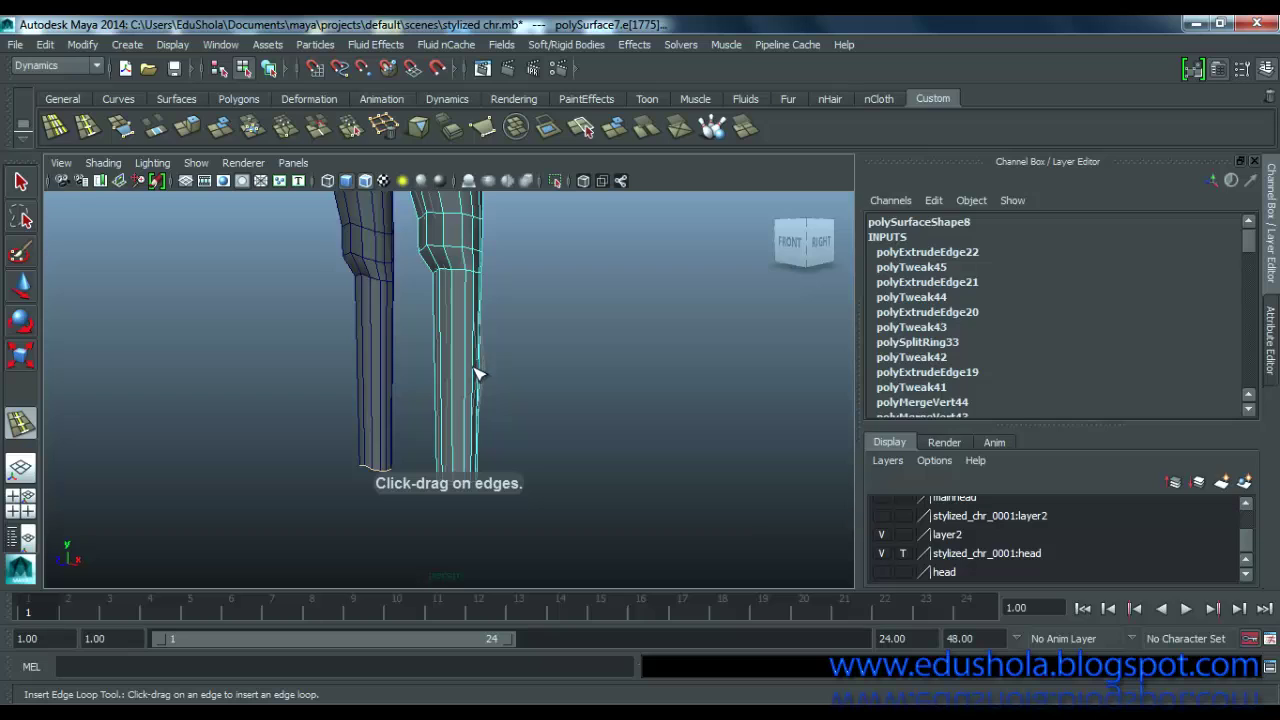
pyautogui.moveTo(476, 374)
pyautogui.mouseDown()
pyautogui.moveTo(508, 380)
pyautogui.moveTo(429, 380)
pyautogui.moveTo(476, 383)
pyautogui.mouseUp()
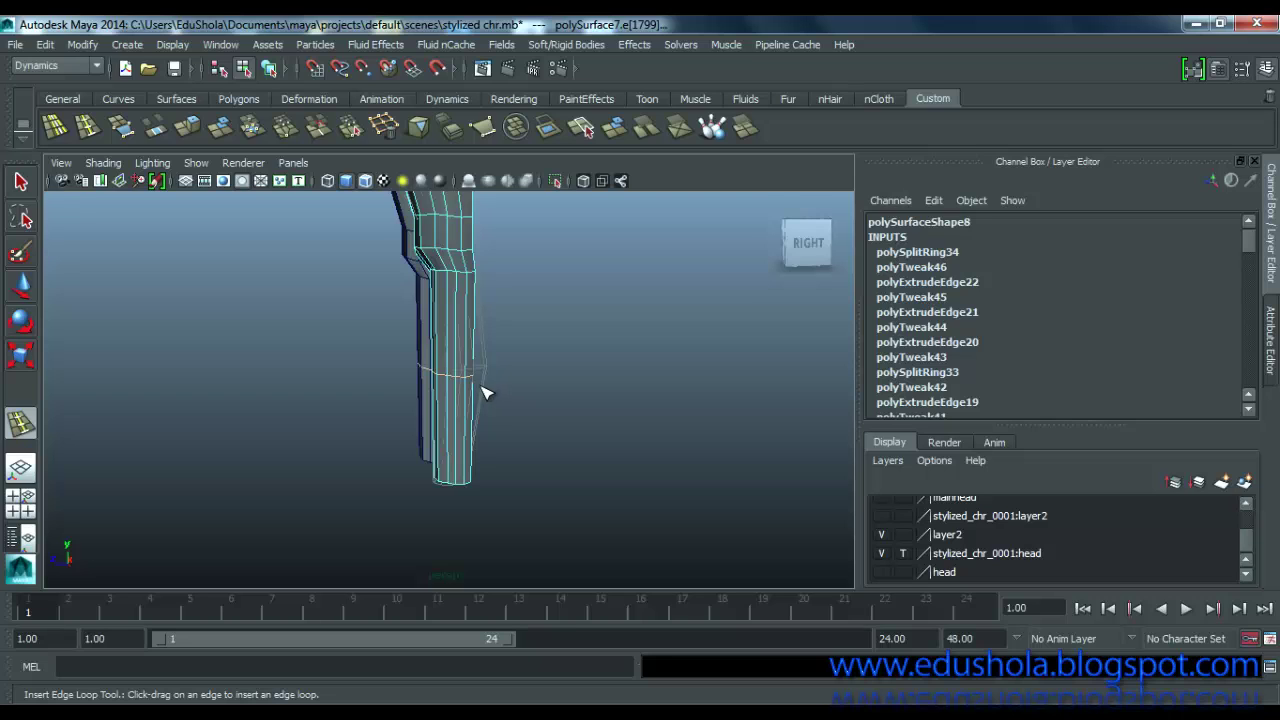
# Step: Select the new calf loop's vertices, scale them outward and move them backward to match the reference calf bulge
pyautogui.press('w')
pyautogui.moveTo(474, 258); pyautogui.dragTo(424, 256, button='right')
pyautogui.keyDown('alt'); pyautogui.moveTo(476, 393); pyautogui.dragTo(605, 393); pyautogui.keyUp('alt')
pyautogui.scroll(3, 477, 391)
pyautogui.moveTo(562, 322); pyautogui.dragTo(405, 392)
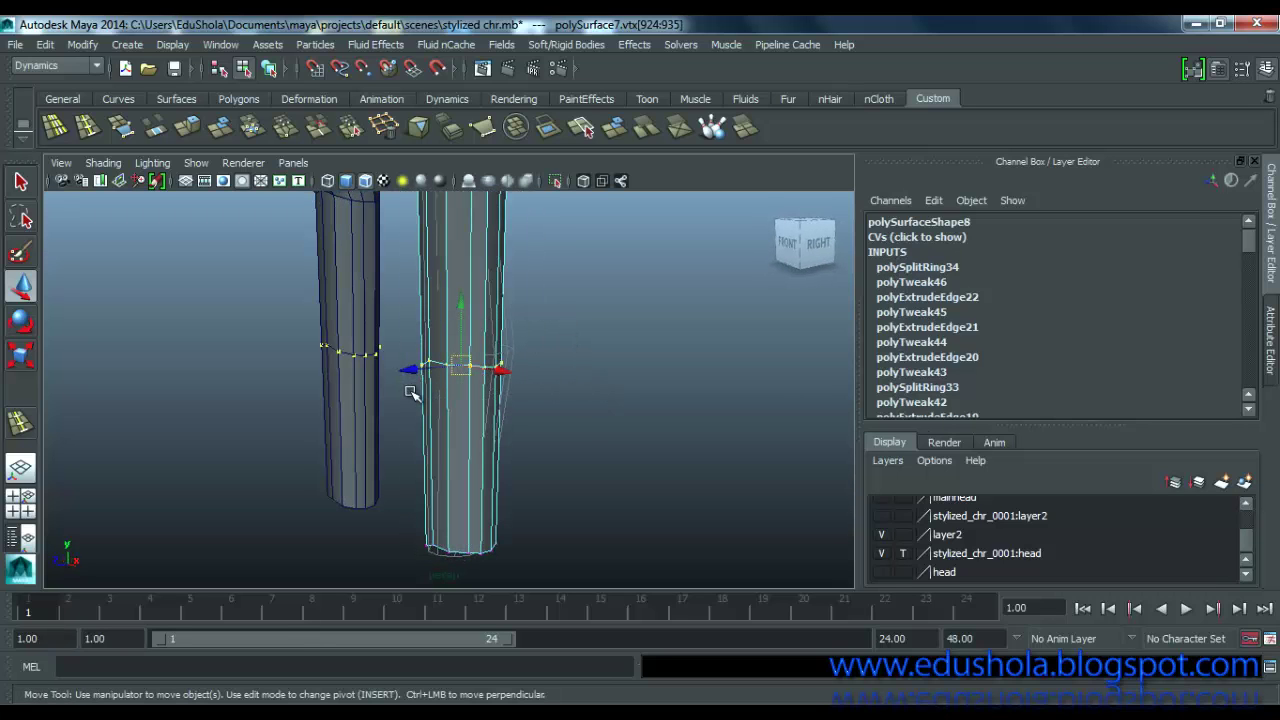
pyautogui.press('r')
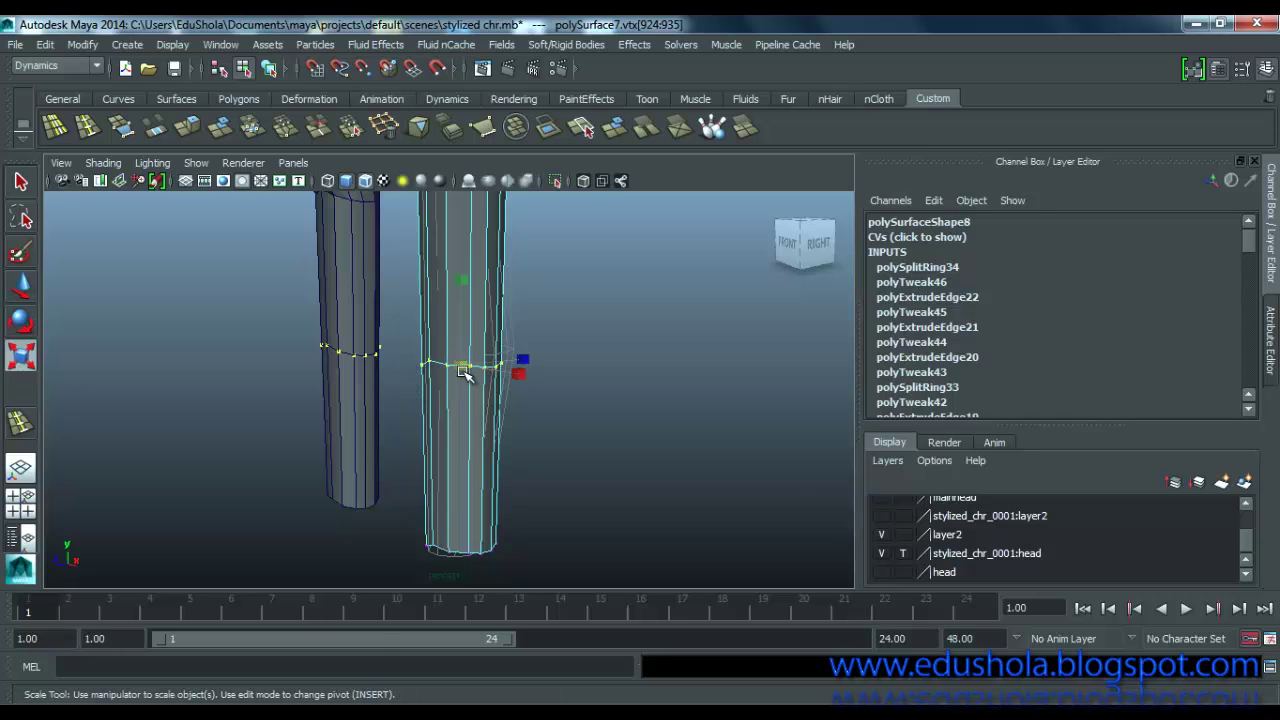
pyautogui.moveTo(465, 372)
pyautogui.mouseDown()
pyautogui.moveTo(486, 346)
pyautogui.moveTo(472, 356)
pyautogui.moveTo(475, 340)
pyautogui.moveTo(406, 371)
pyautogui.moveTo(459, 358)
pyautogui.mouseUp()
pyautogui.press('w')
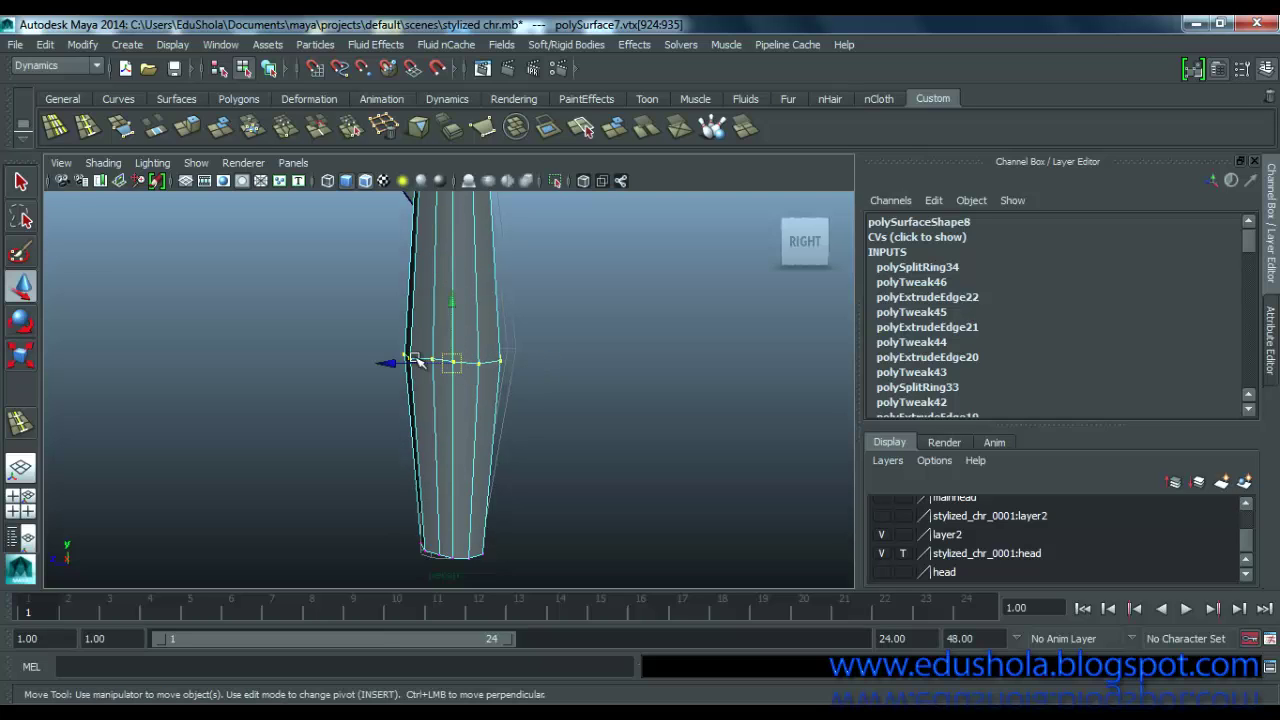
pyautogui.moveTo(388, 363); pyautogui.dragTo(402, 364, button='middle')
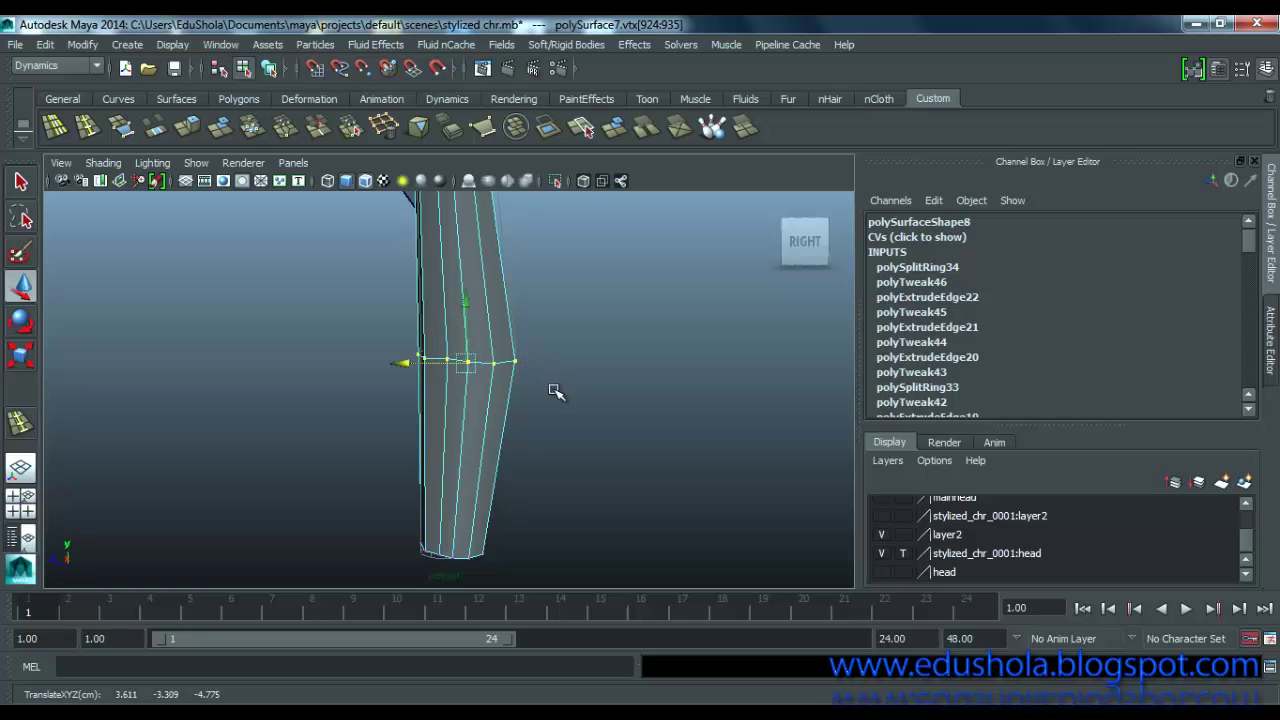
# Step: Lower the front middle vertex of the leg's bottom border onto the reference ankle ring
pyautogui.keyDown('alt'); pyautogui.moveTo(557, 391); pyautogui.dragTo(746, 377); pyautogui.keyUp('alt')
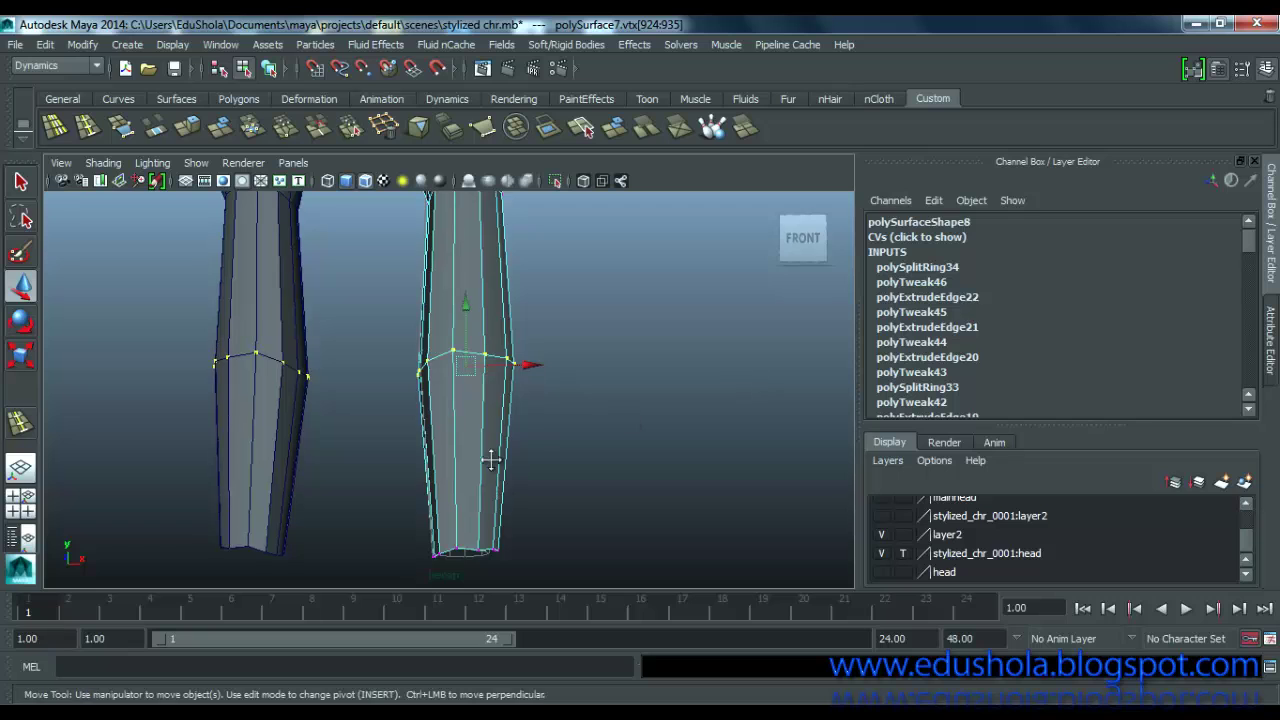
pyautogui.keyDown('alt'); pyautogui.moveTo(491, 459); pyautogui.dragTo(485, 443, button='middle'); pyautogui.keyUp('alt')
pyautogui.scroll(5, 483, 456)
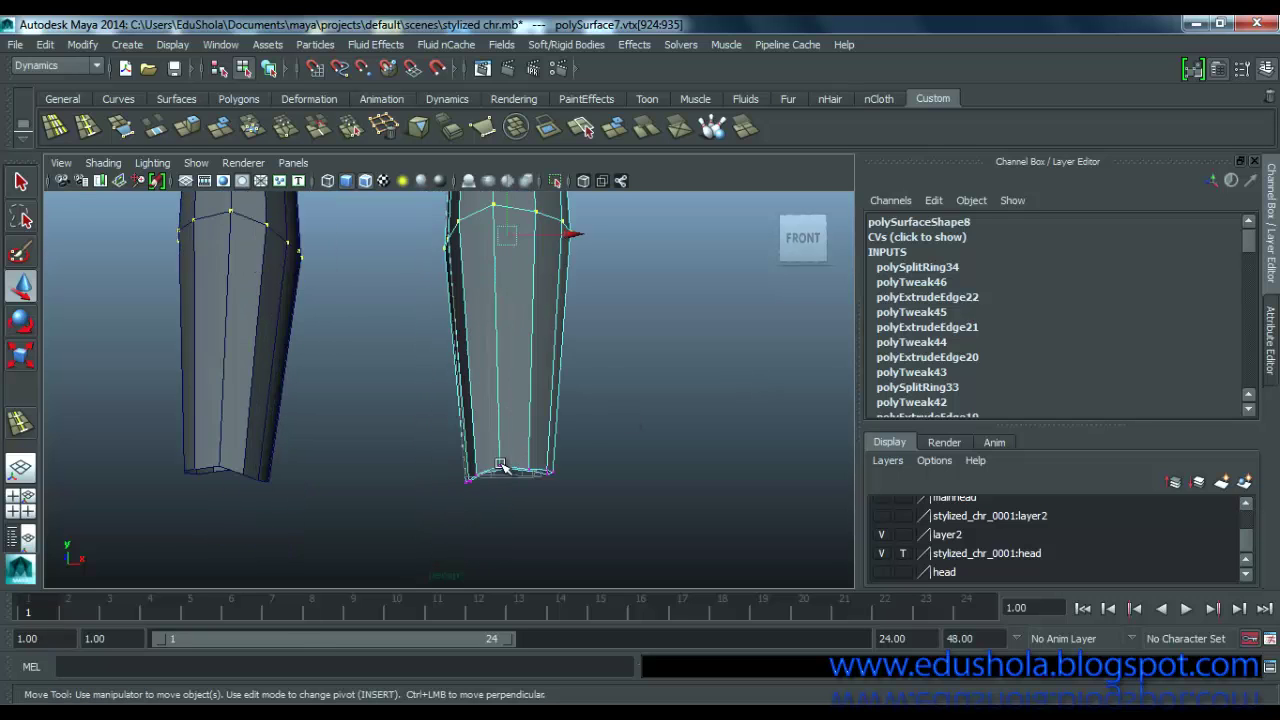
pyautogui.keyDown('alt'); pyautogui.moveTo(520, 487); pyautogui.dragTo(491, 402, button='middle'); pyautogui.keyUp('alt')
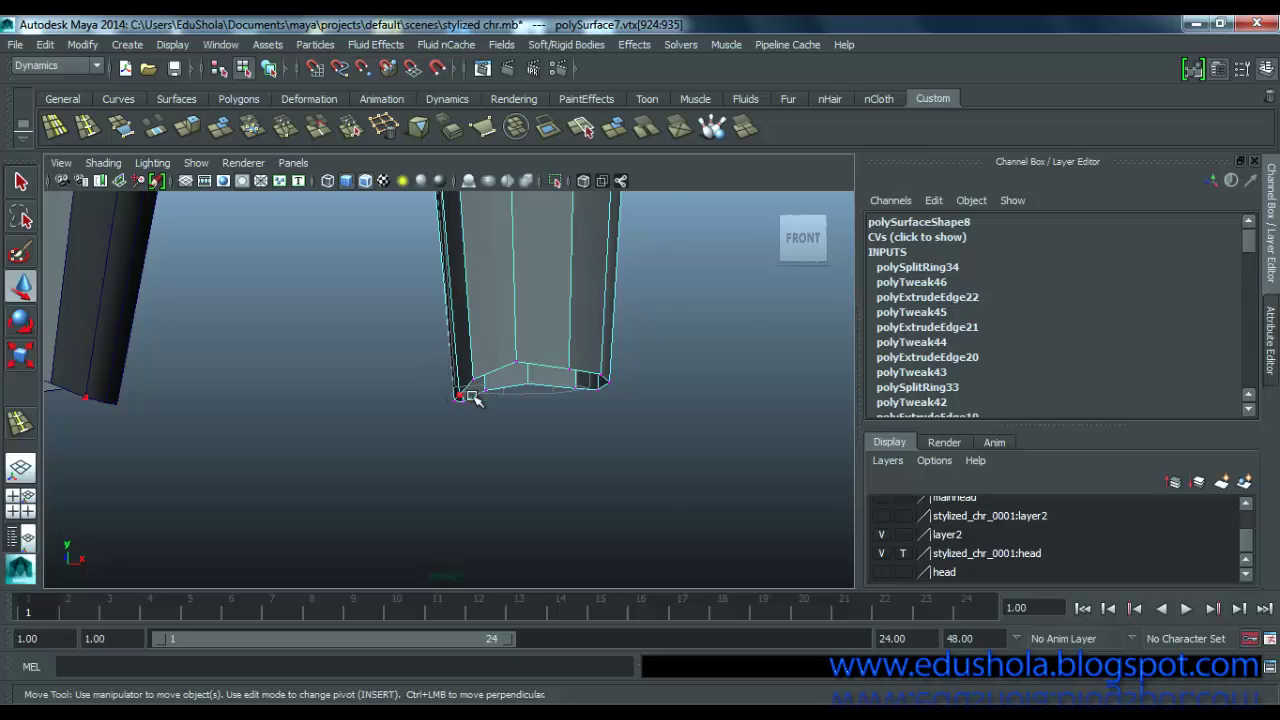
pyautogui.scroll(4, 510, 400)
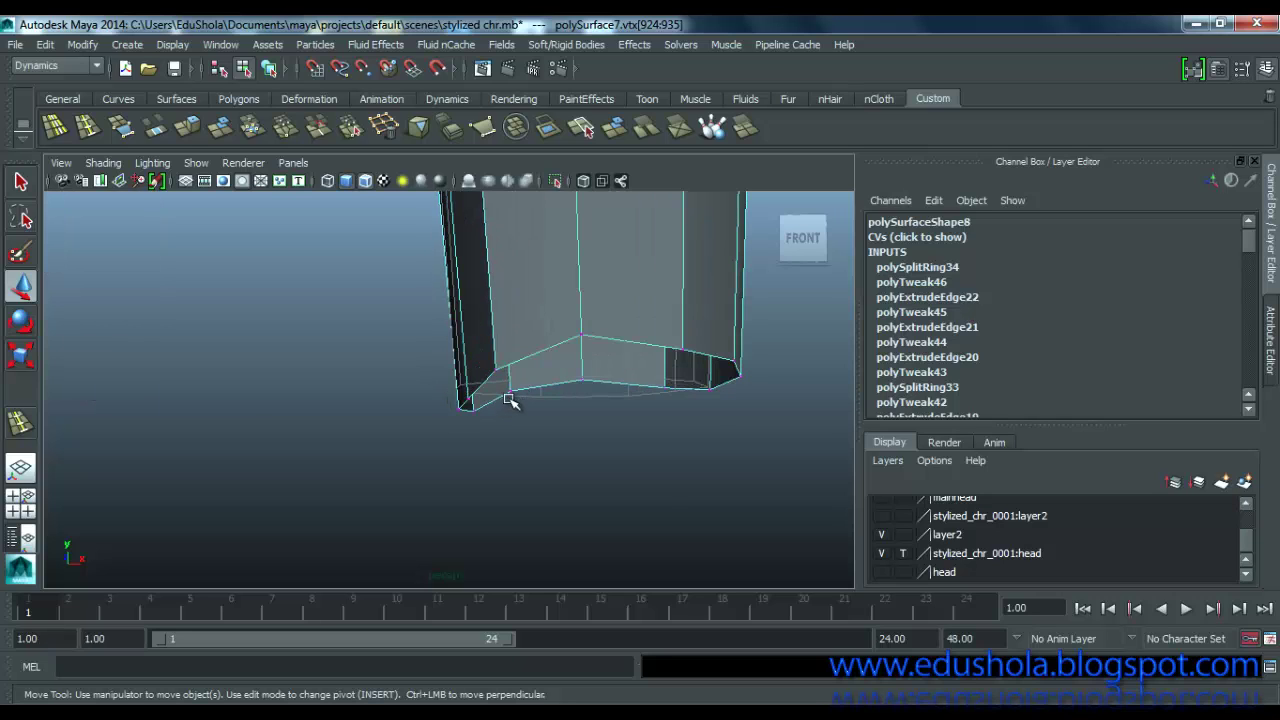
pyautogui.click(586, 322)
pyautogui.moveTo(580, 277); pyautogui.dragTo(590, 368)
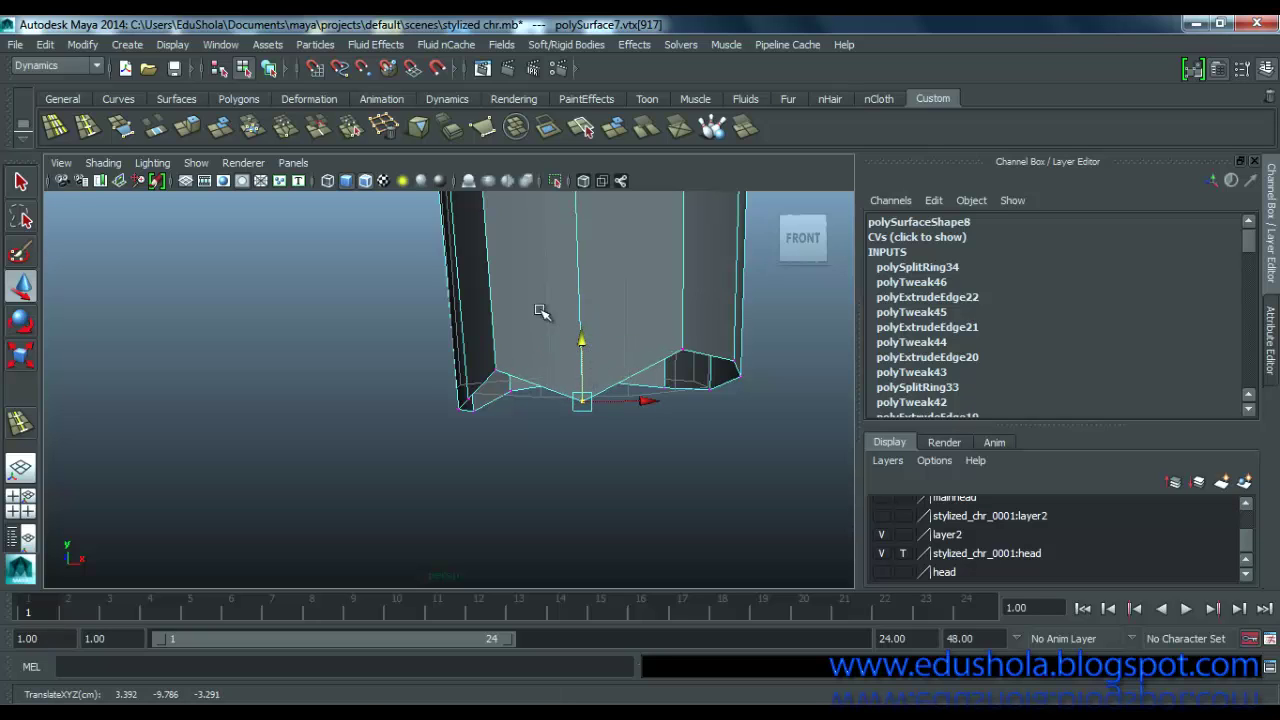
# Step: Raise the ankle border's front vertex slightly and lift the low inner-side vertices toward the reference ankle ring
pyautogui.moveTo(540, 311); pyautogui.dragTo(620, 416)
pyautogui.keyDown('alt'); pyautogui.moveTo(620, 416); pyautogui.dragTo(512, 408); pyautogui.keyUp('alt')
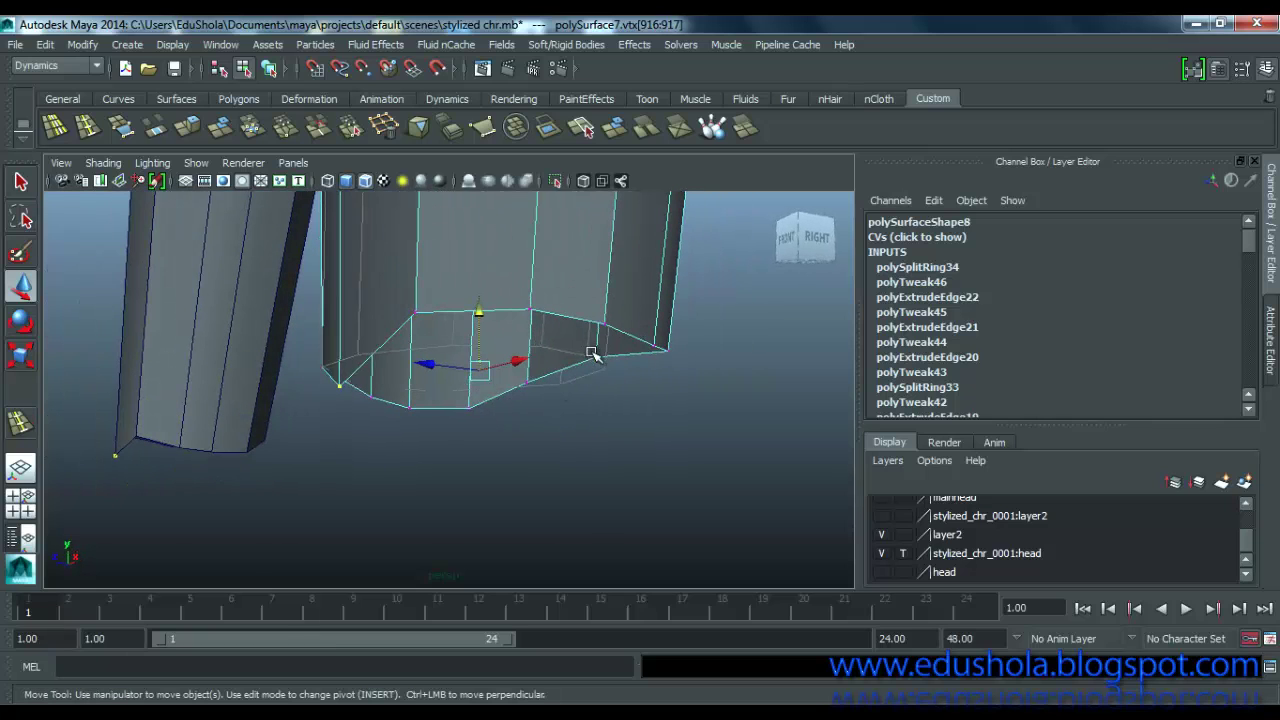
pyautogui.click(593, 353)
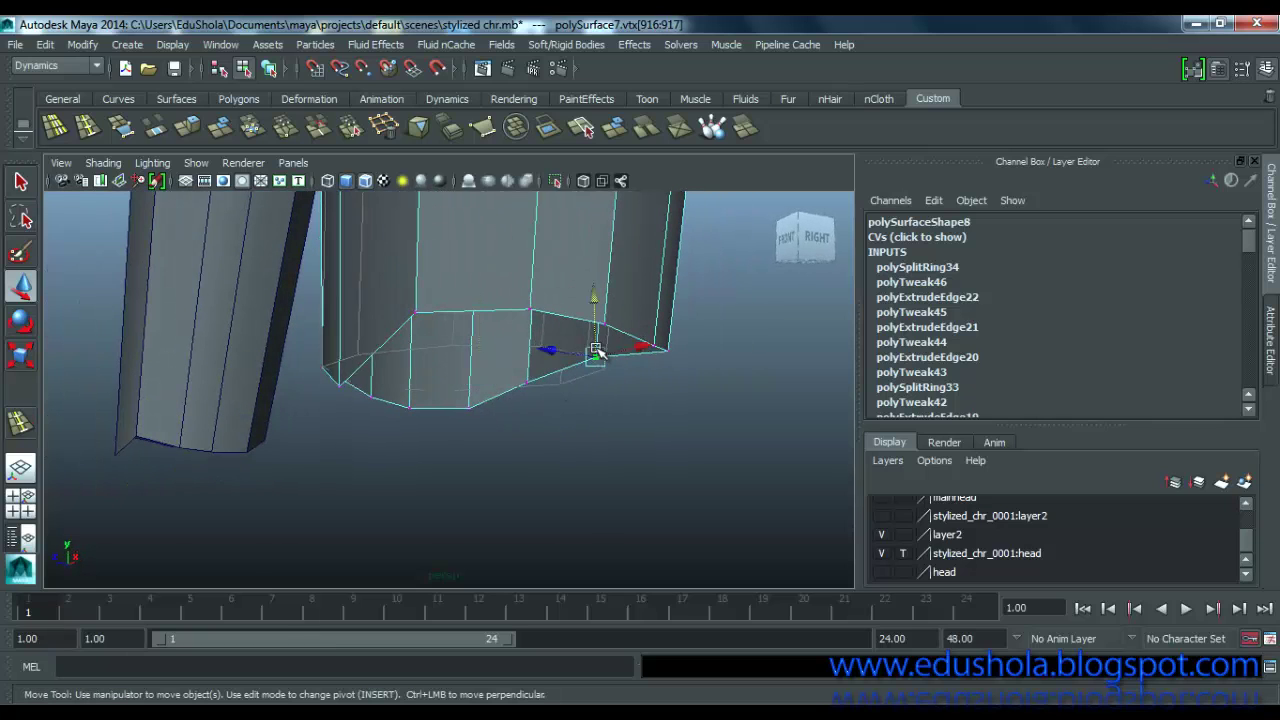
pyautogui.click(340, 377)
pyautogui.moveTo(348, 336); pyautogui.dragTo(572, 382)
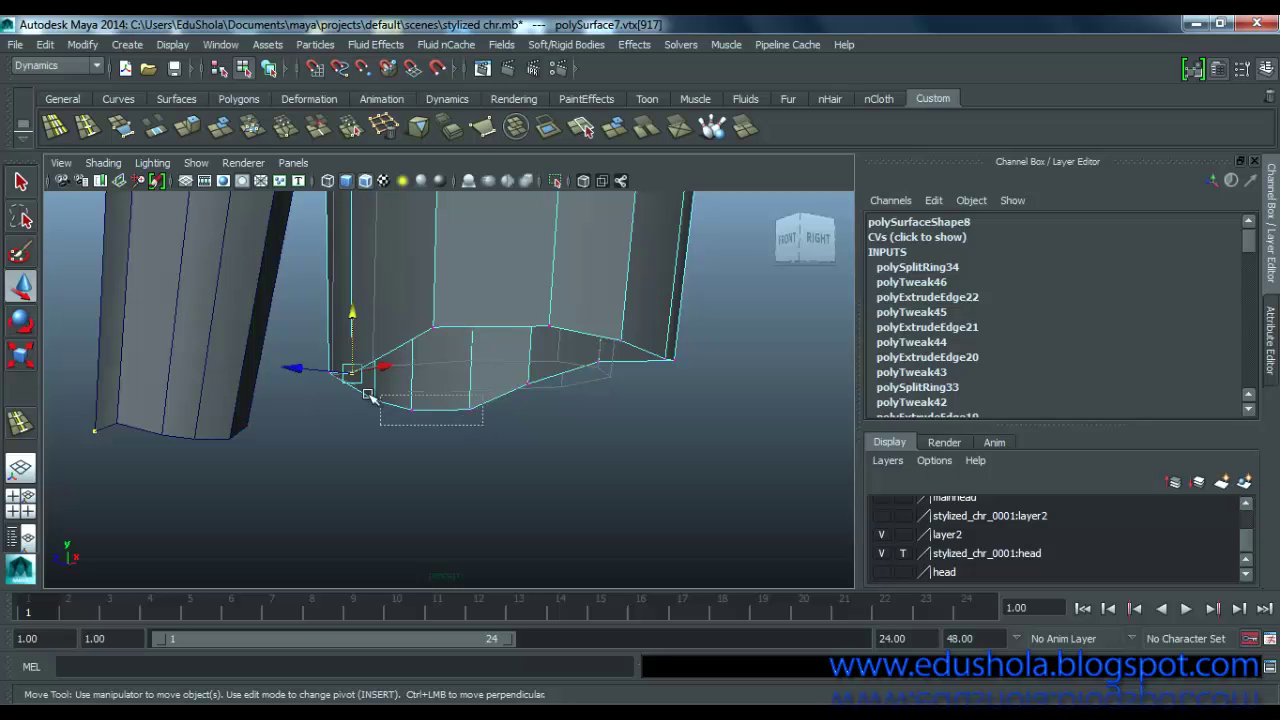
pyautogui.moveTo(382, 392); pyautogui.dragTo(427, 343)
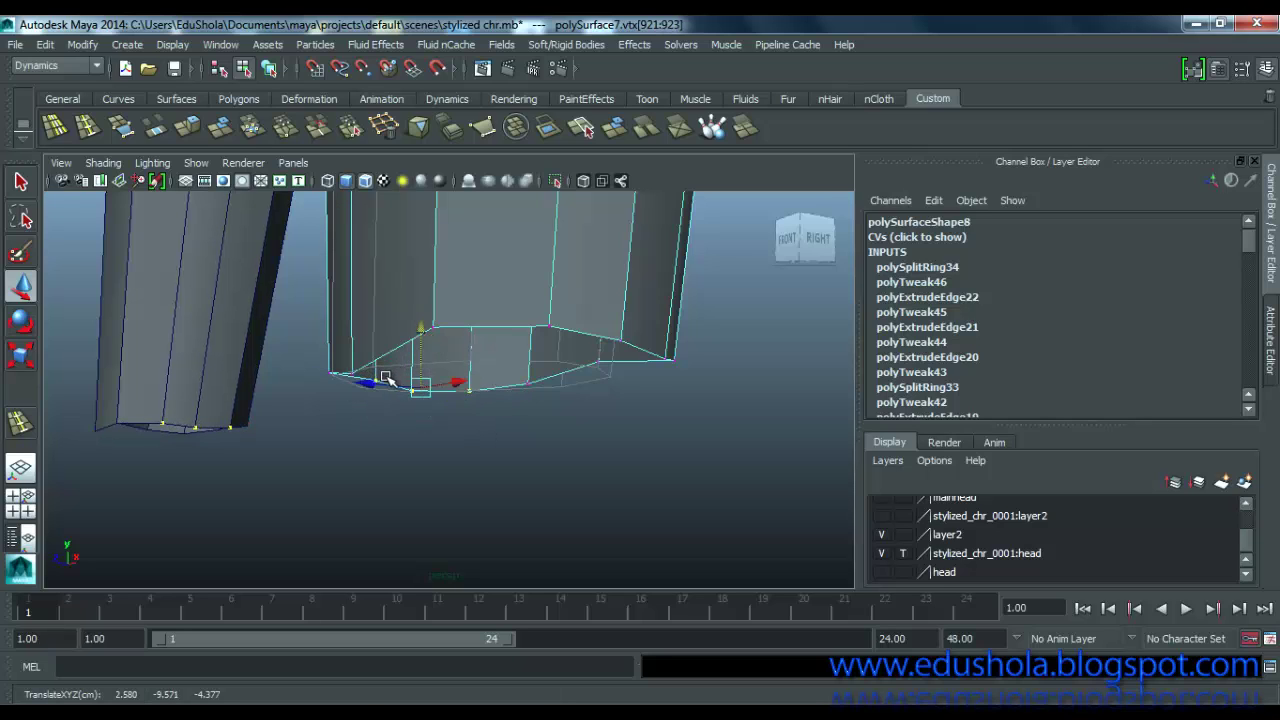
# Step: Lower the front inner vertex of the leg's bottom border onto the reference ankle ring
pyautogui.click(380, 423)
pyautogui.click(373, 378)
pyautogui.moveTo(373, 338); pyautogui.dragTo(373, 368)
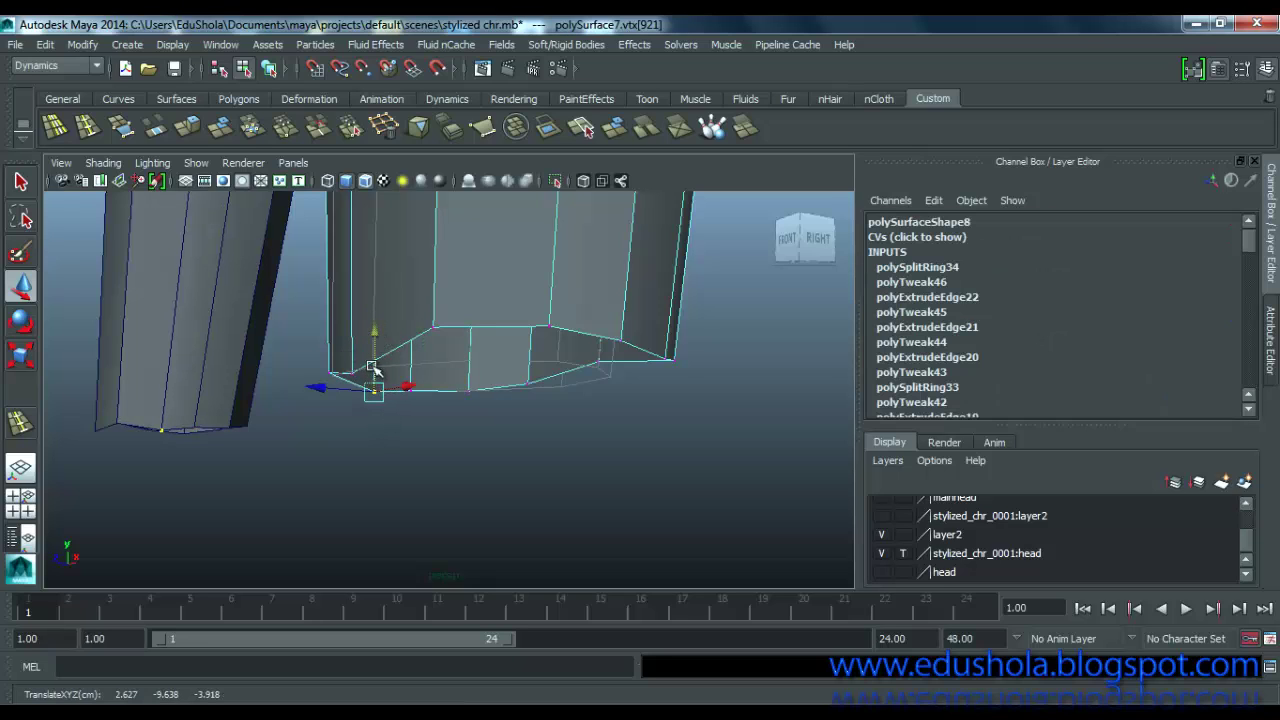
pyautogui.click(434, 336)
pyautogui.keyDown('alt'); pyautogui.moveTo(434, 336); pyautogui.dragTo(563, 349); pyautogui.keyUp('alt')
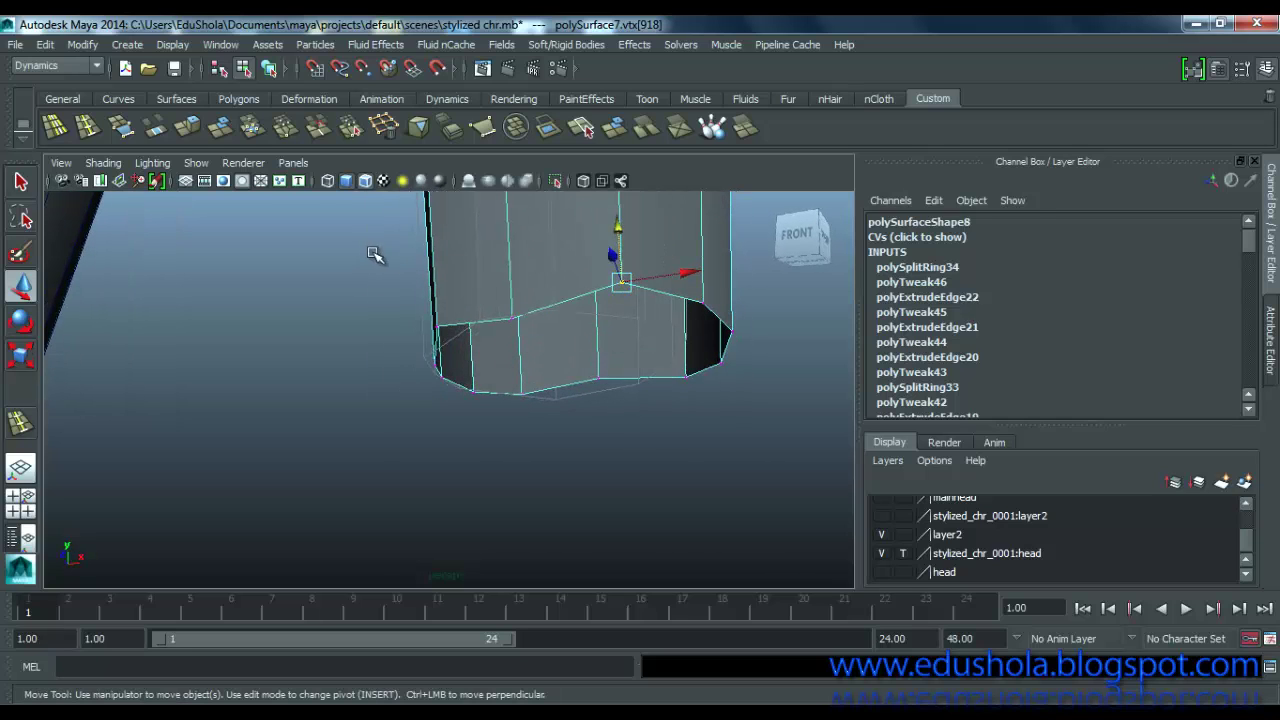
# Step: Select all vertices of the leg's bottom border, scale them inward and shift them sideways to match the reference ankle ring
pyautogui.moveTo(374, 251); pyautogui.dragTo(752, 486)
pyautogui.press('r')
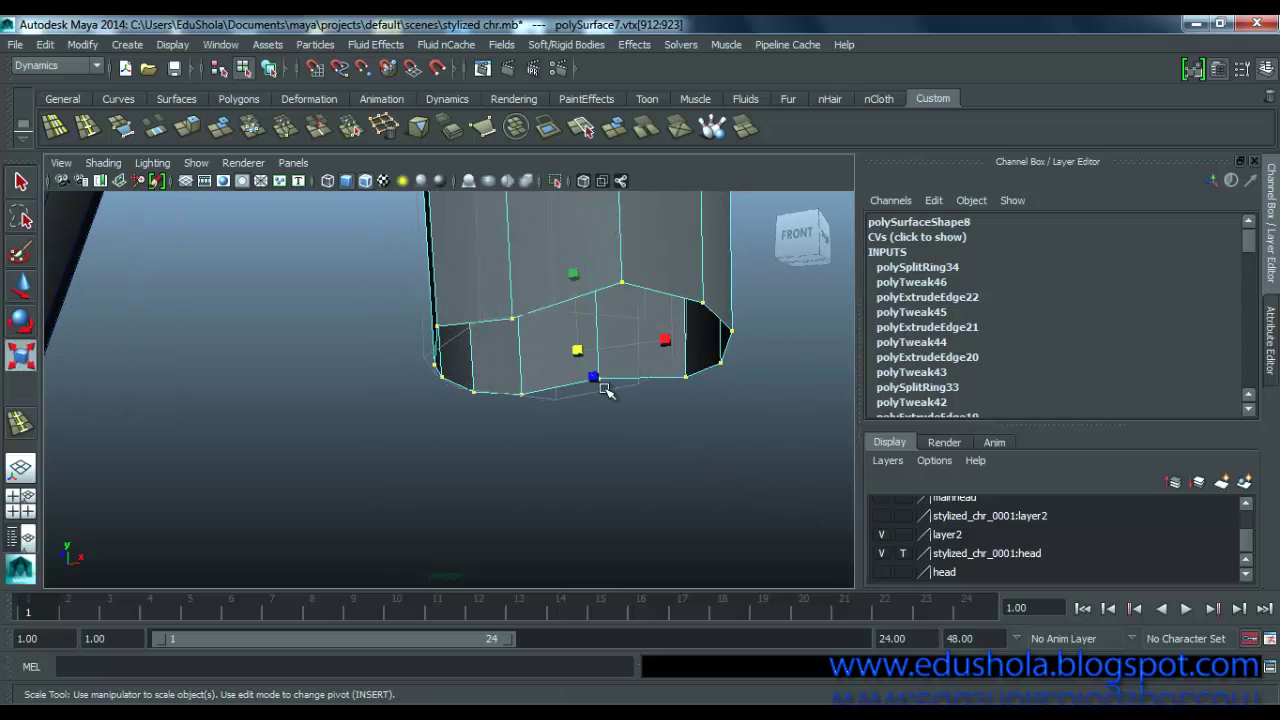
pyautogui.moveTo(578, 357); pyautogui.dragTo(535, 375)
pyautogui.press('w')
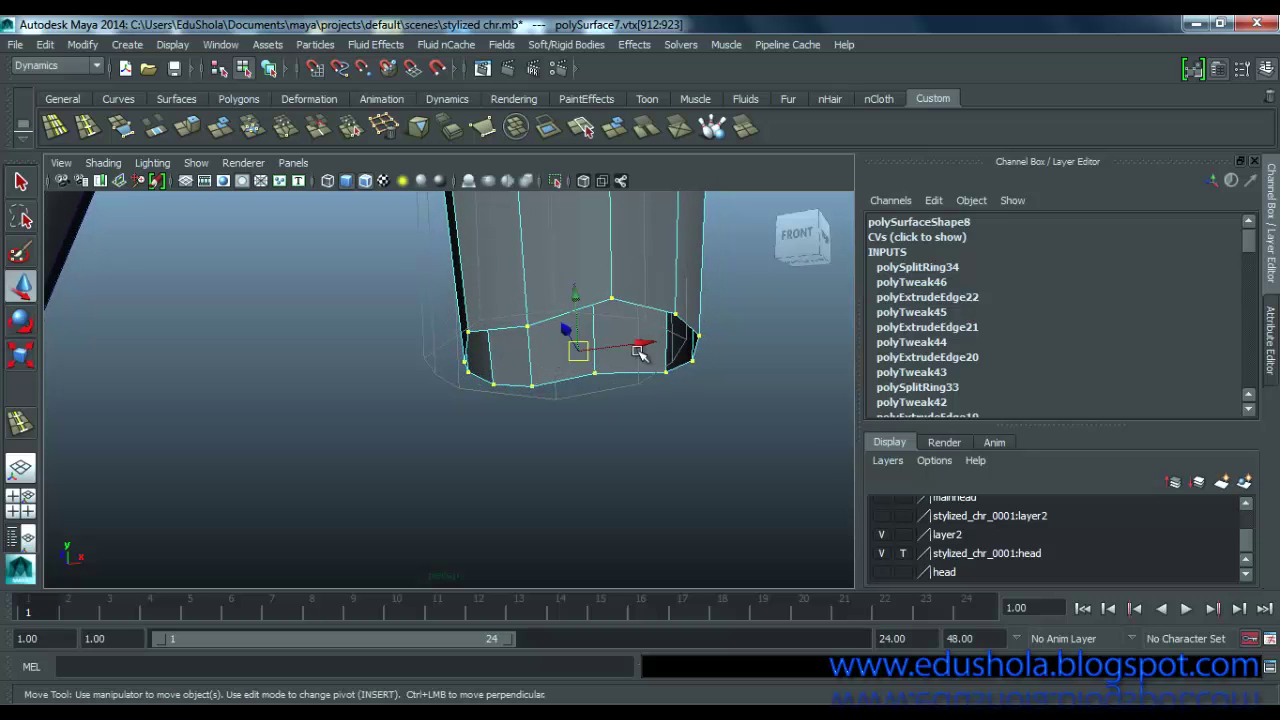
pyautogui.moveTo(642, 351); pyautogui.dragTo(573, 410)
pyautogui.press('r')
pyautogui.press('w')
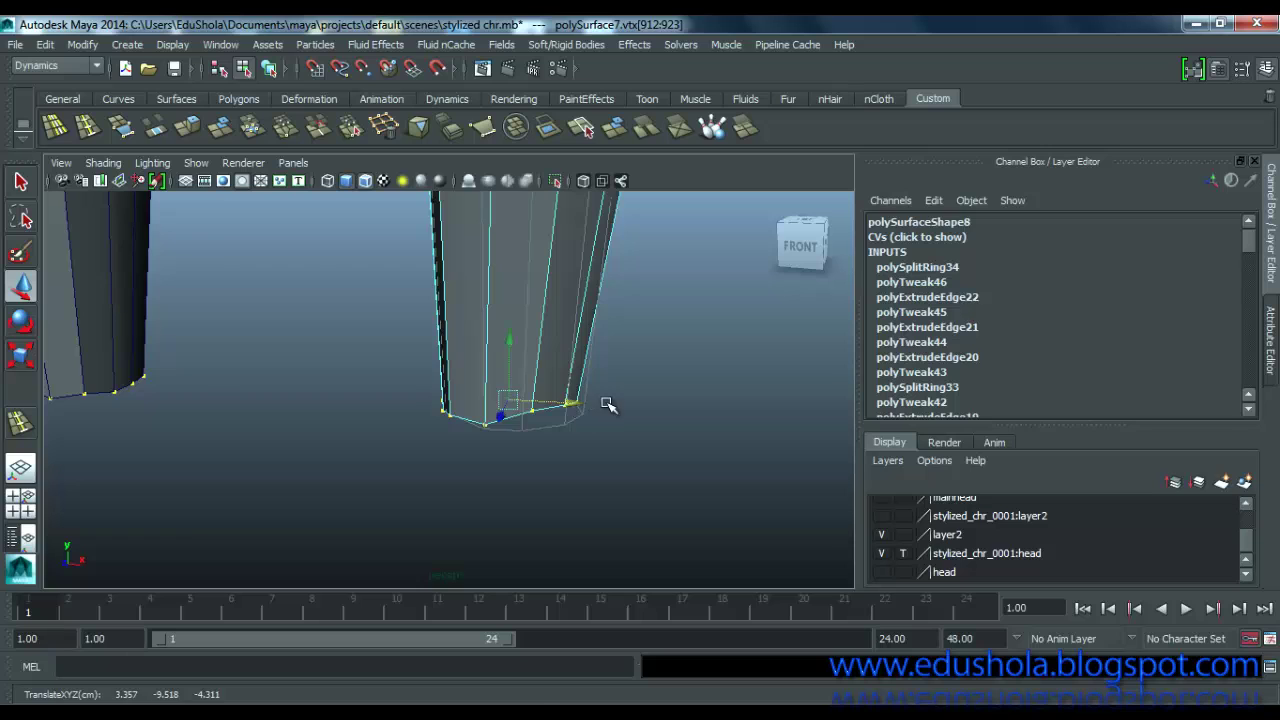
# Step: Hide the reference layer stylized_chr_0001:head and examine the legs' shape from the side, front and back
pyautogui.scroll(-5, 607, 404)
pyautogui.keyDown('alt'); pyautogui.moveTo(574, 360); pyautogui.dragTo(377, 354); pyautogui.keyUp('alt')
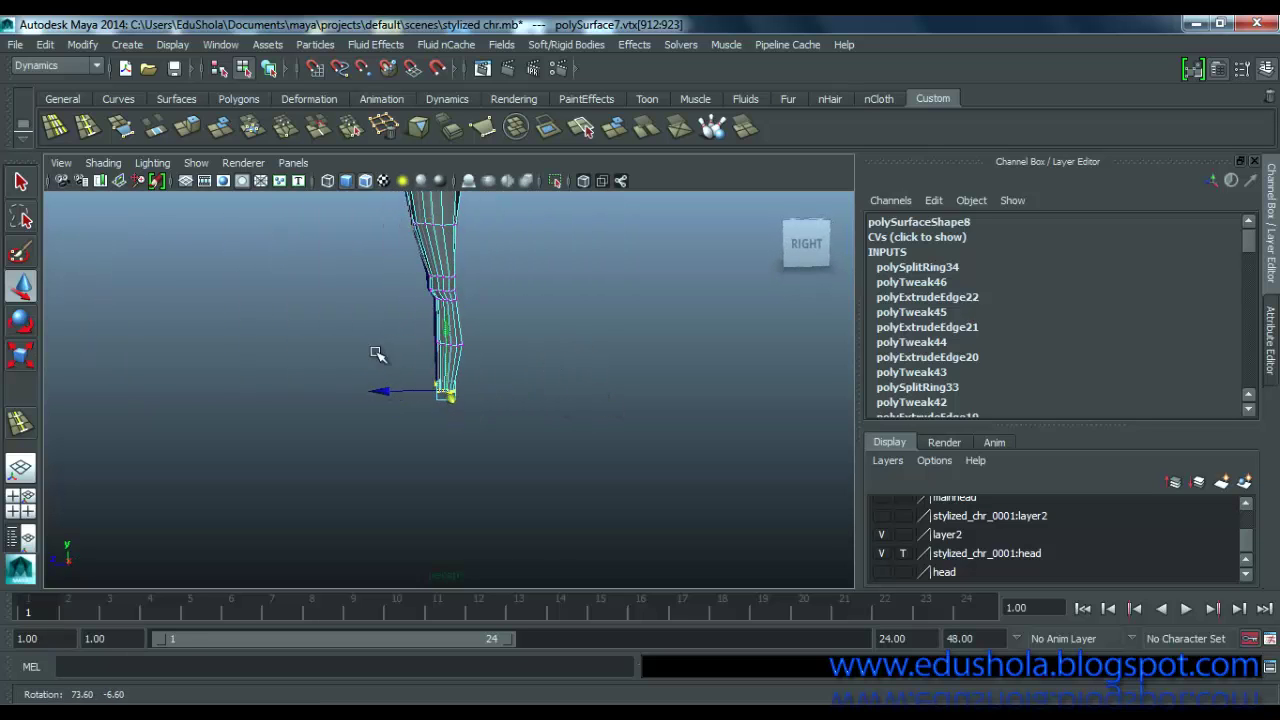
pyautogui.keyDown('alt'); pyautogui.moveTo(471, 349); pyautogui.dragTo(550, 352); pyautogui.keyUp('alt')
pyautogui.click(882, 553)
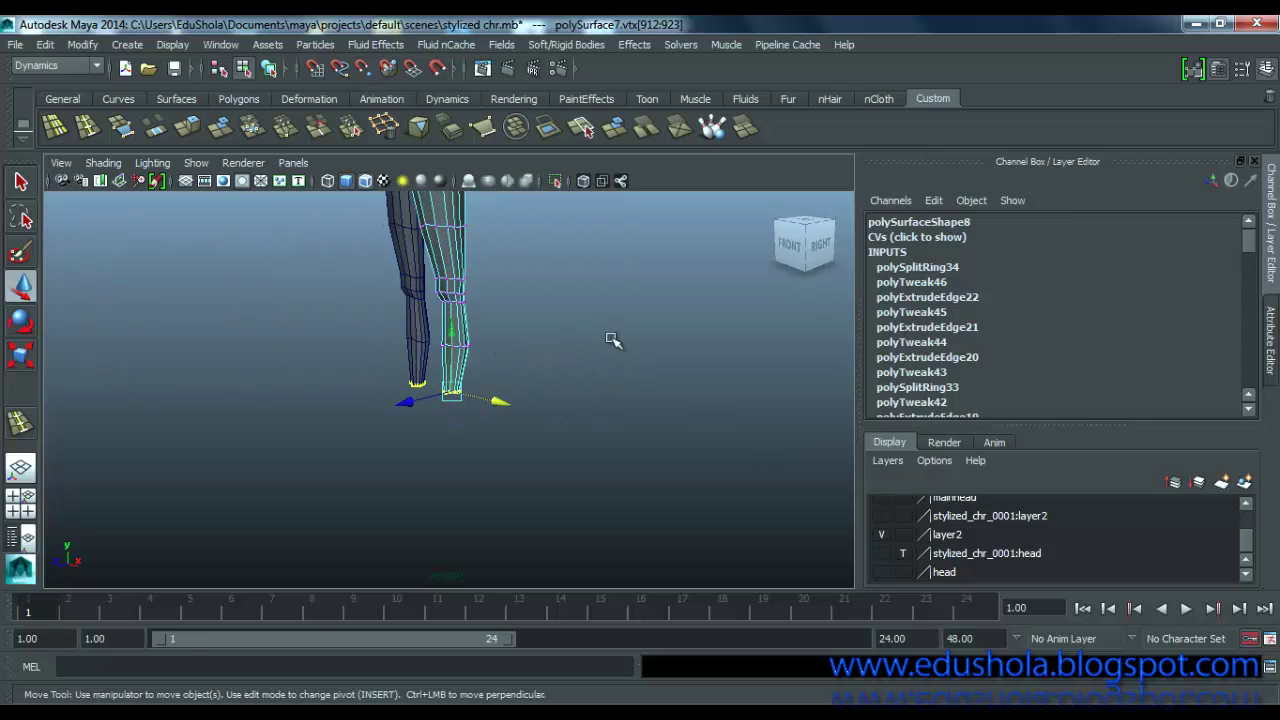
pyautogui.click(882, 555)
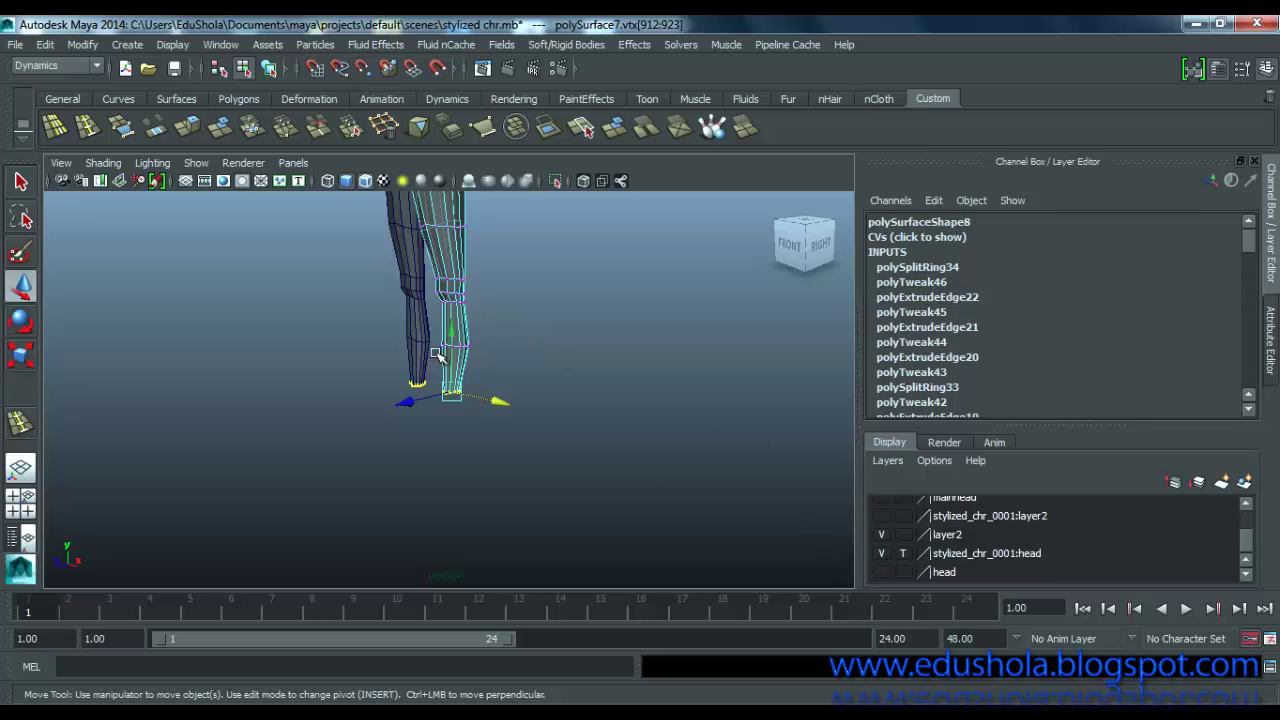
pyautogui.keyDown('alt'); pyautogui.moveTo(360, 329); pyautogui.dragTo(428, 303); pyautogui.keyUp('alt')
pyautogui.scroll(5, 428, 303)
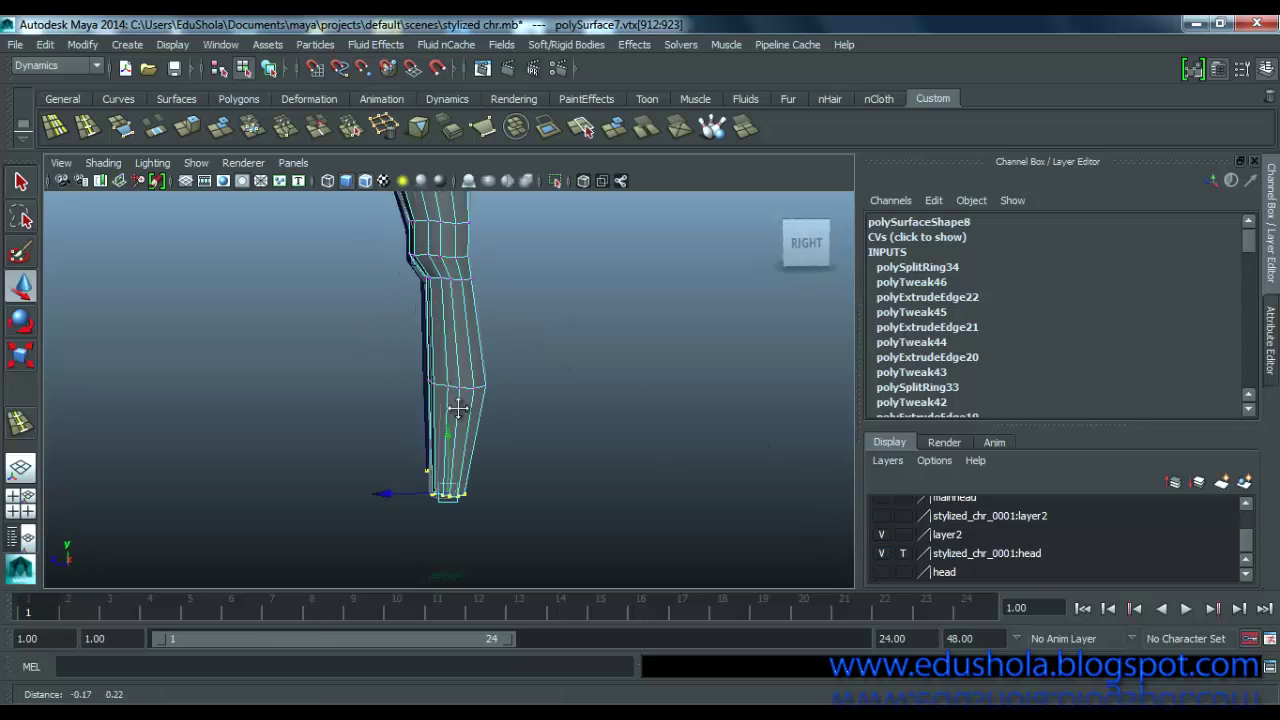
pyautogui.keyDown('alt'); pyautogui.moveTo(437, 398); pyautogui.dragTo(606, 383); pyautogui.keyUp('alt')
pyautogui.keyDown('alt'); pyautogui.moveTo(522, 344); pyautogui.dragTo(851, 421); pyautogui.keyUp('alt')
pyautogui.click(880, 553)
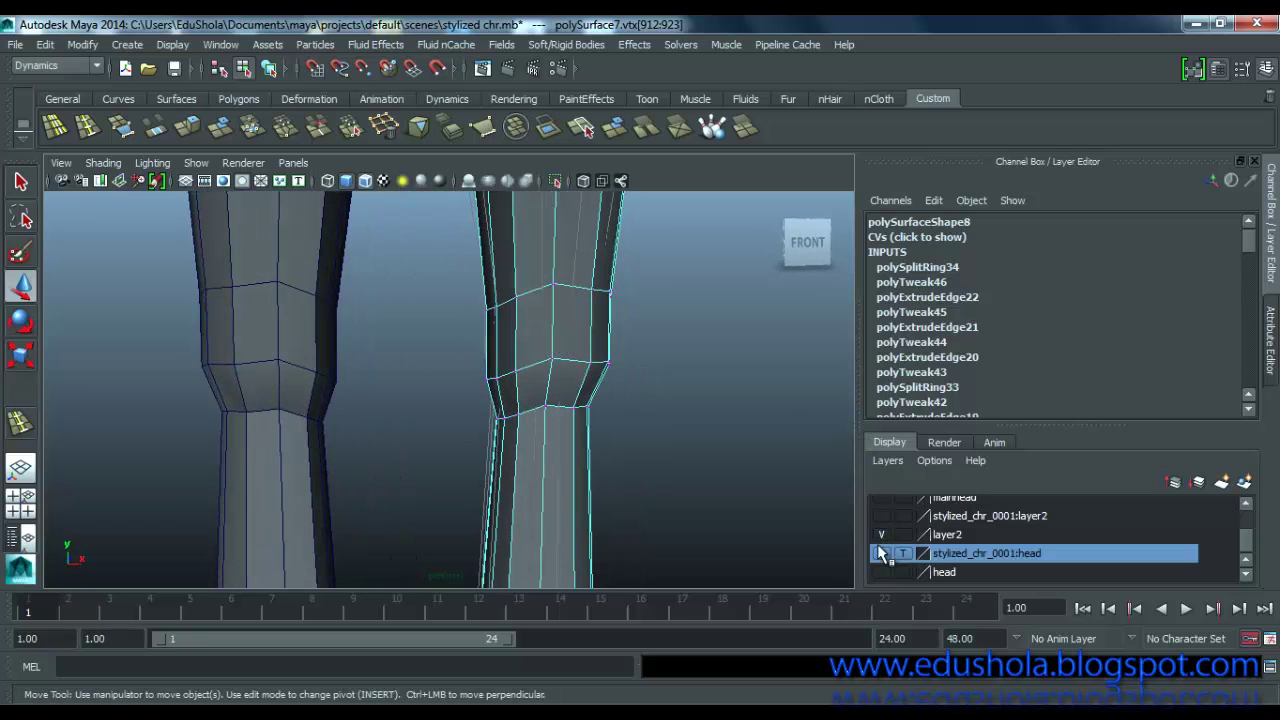
pyautogui.click(881, 553)
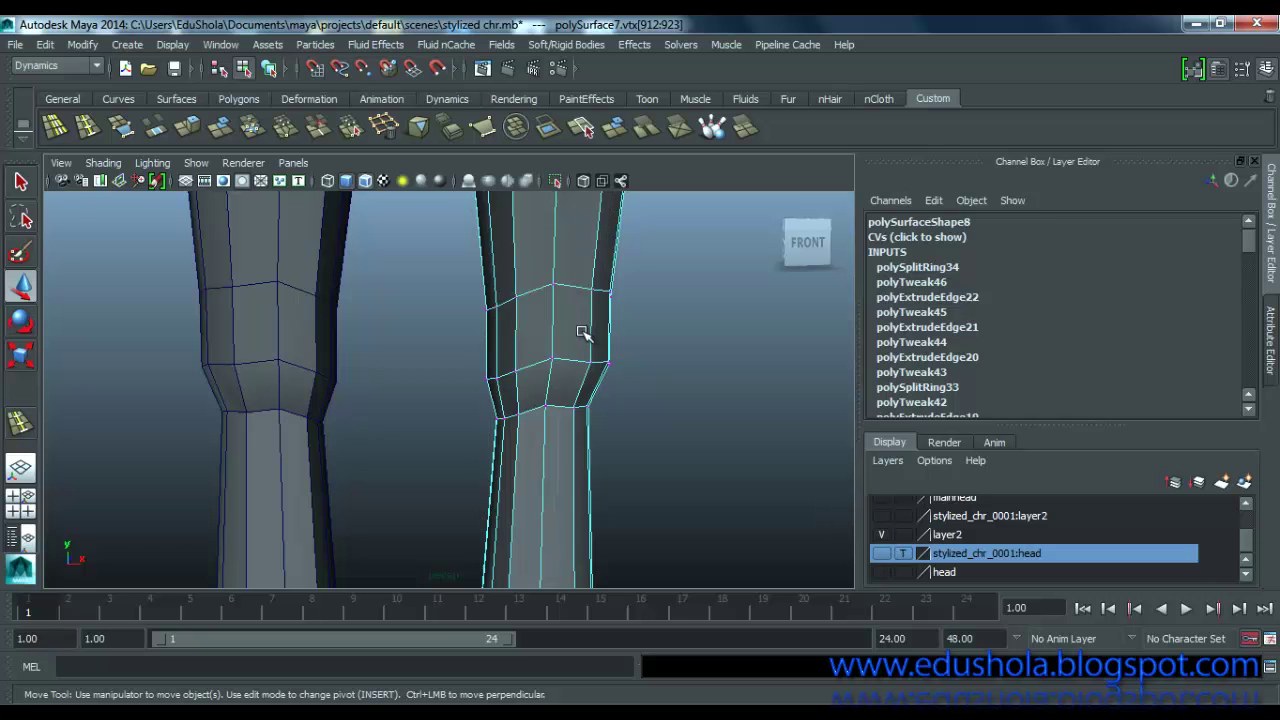
pyautogui.keyDown('alt'); pyautogui.moveTo(643, 328); pyautogui.dragTo(395, 480); pyautogui.keyUp('alt')
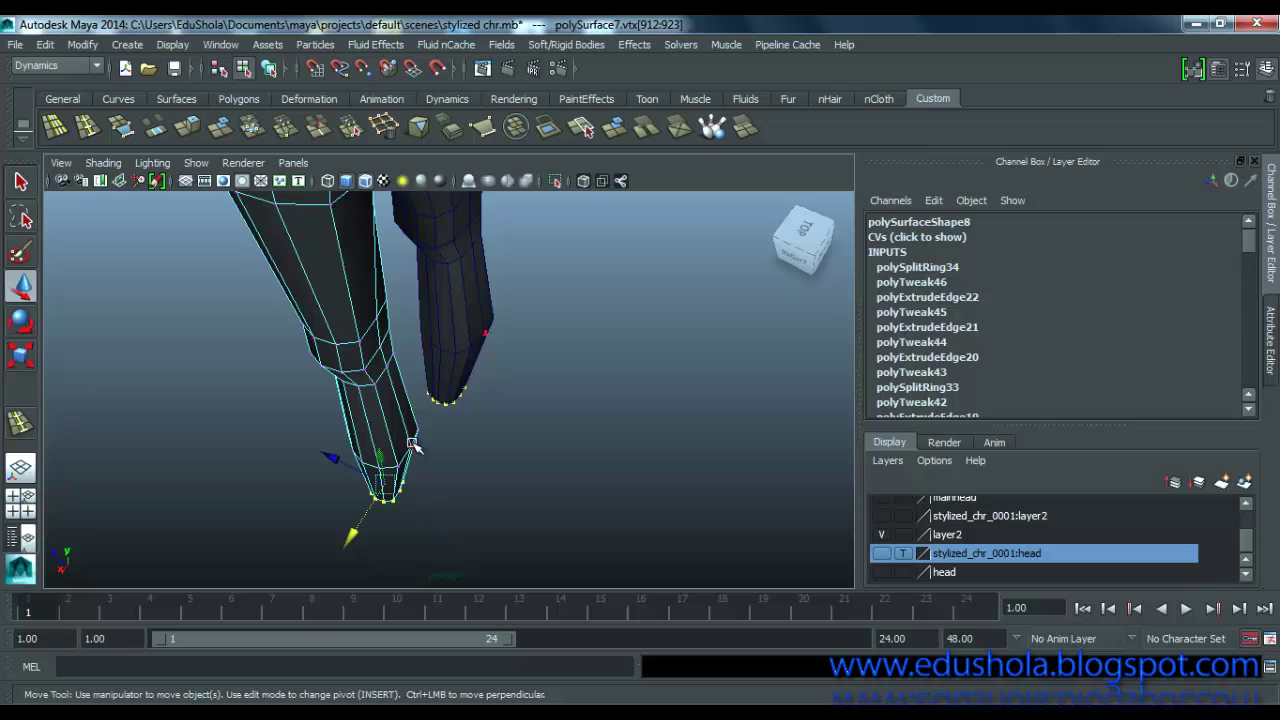
# Step: Nudge the calf loop's back vertex slightly along the depth axis
pyautogui.click(413, 446)
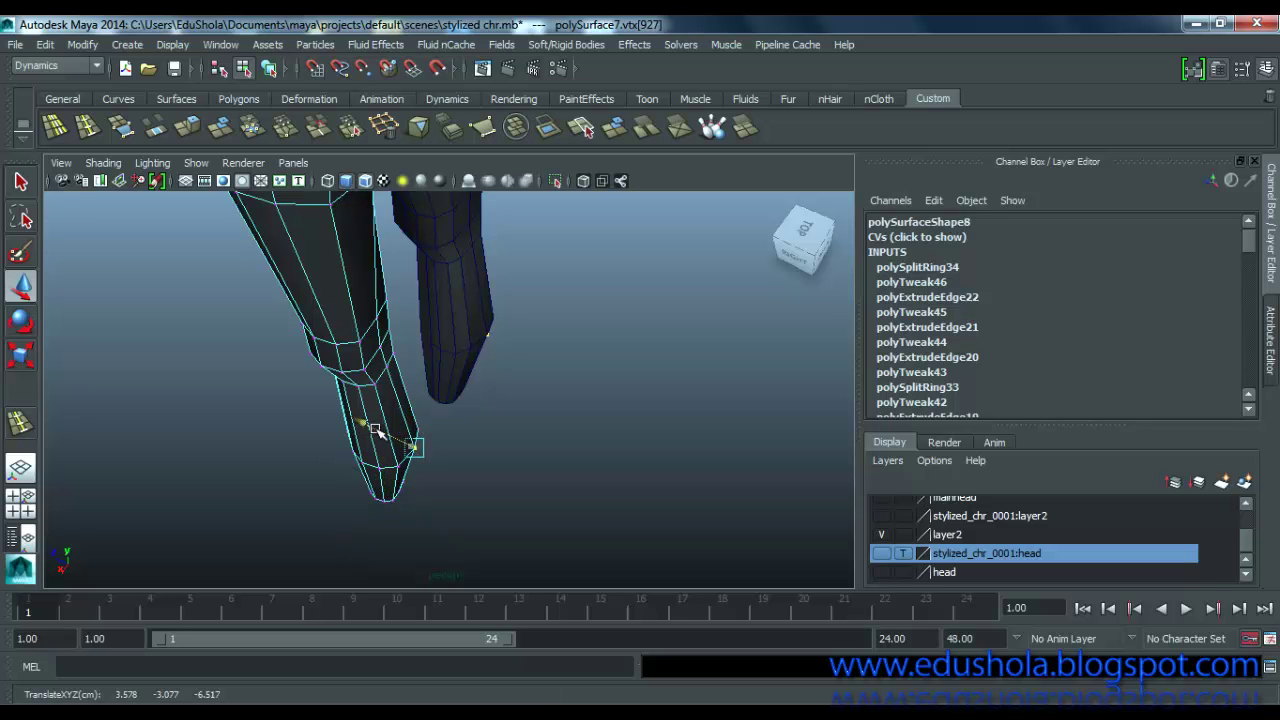
pyautogui.keyDown('alt'); pyautogui.moveTo(375, 428); pyautogui.dragTo(737, 397); pyautogui.keyUp('alt')
# Step: Try to lower the front vertex of the loop above the knee, and undo the move
pyautogui.click(562, 368)
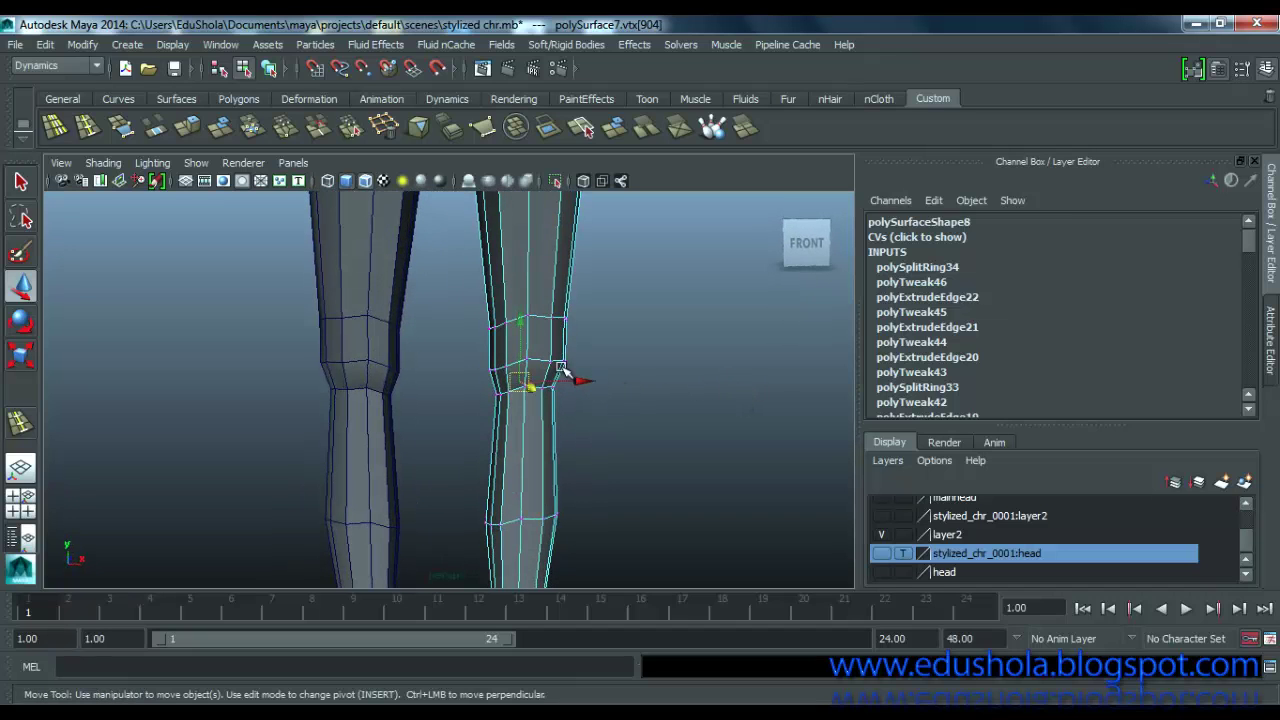
pyautogui.click(527, 317)
pyautogui.moveTo(530, 278); pyautogui.dragTo(500, 322)
pyautogui.hotkey('ctrl', 'z')
# Step: Switch to the front view and show the stylized_chr_0001:head layer with its display type set to reference
pyautogui.keyDown('alt'); pyautogui.moveTo(584, 340); pyautogui.dragTo(519, 331); pyautogui.keyUp('alt')
pyautogui.press('space')
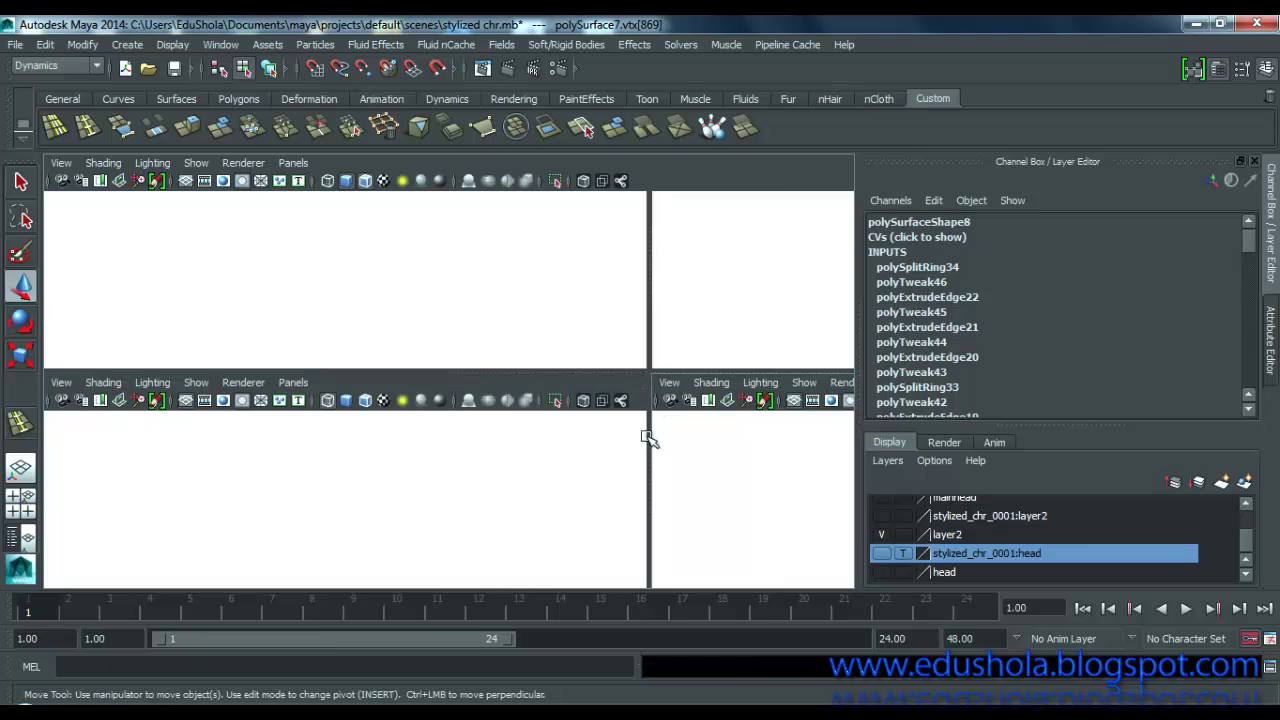
pyautogui.press('space')
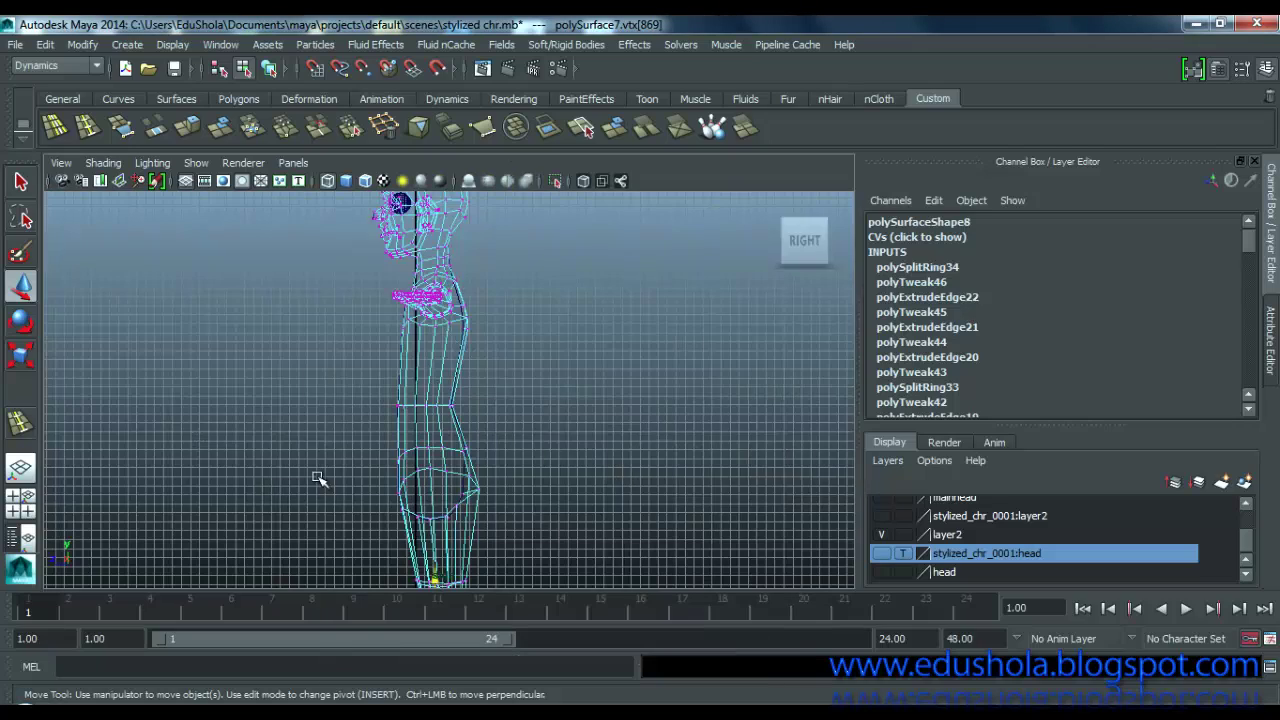
pyautogui.press('space')
pyautogui.press('space')
pyautogui.press('space')
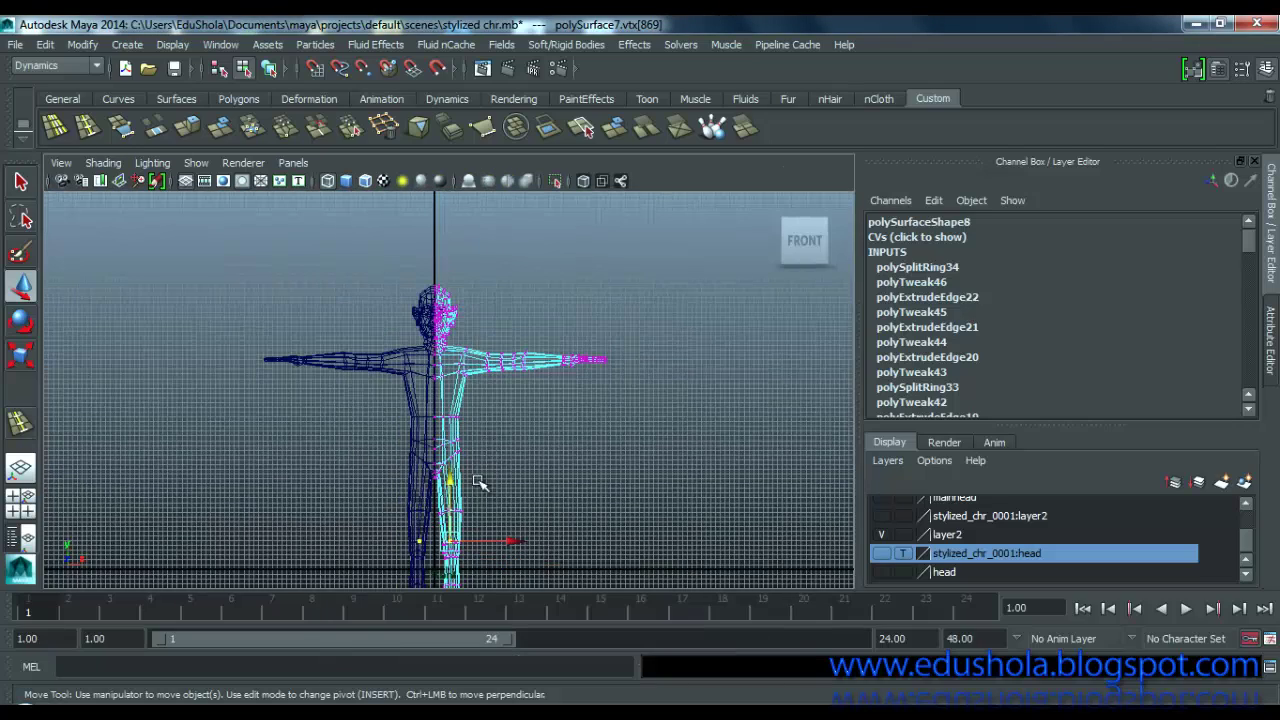
pyautogui.keyDown('alt'); pyautogui.moveTo(490, 488); pyautogui.dragTo(505, 308, button='middle'); pyautogui.keyUp('alt')
pyautogui.scroll(3, 494, 334)
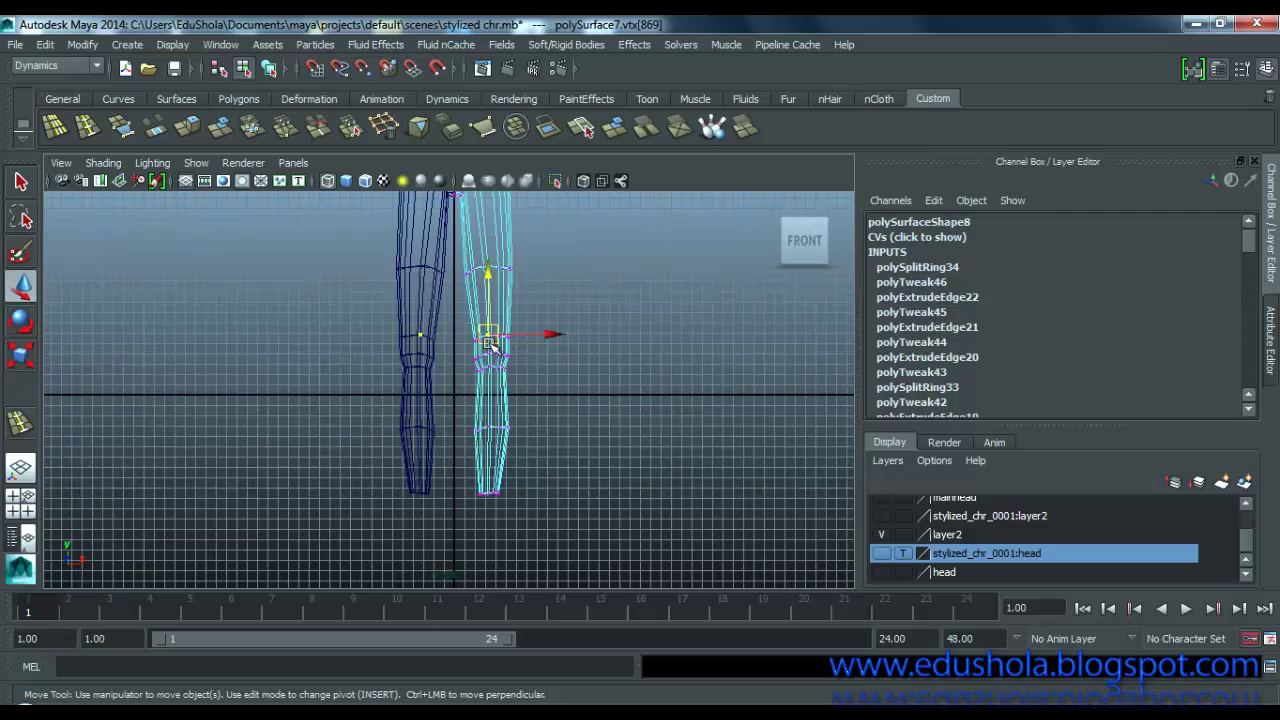
pyautogui.keyDown('alt'); pyautogui.moveTo(467, 359); pyautogui.dragTo(414, 447, button='middle'); pyautogui.keyUp('alt')
pyautogui.scroll(3, 457, 394)
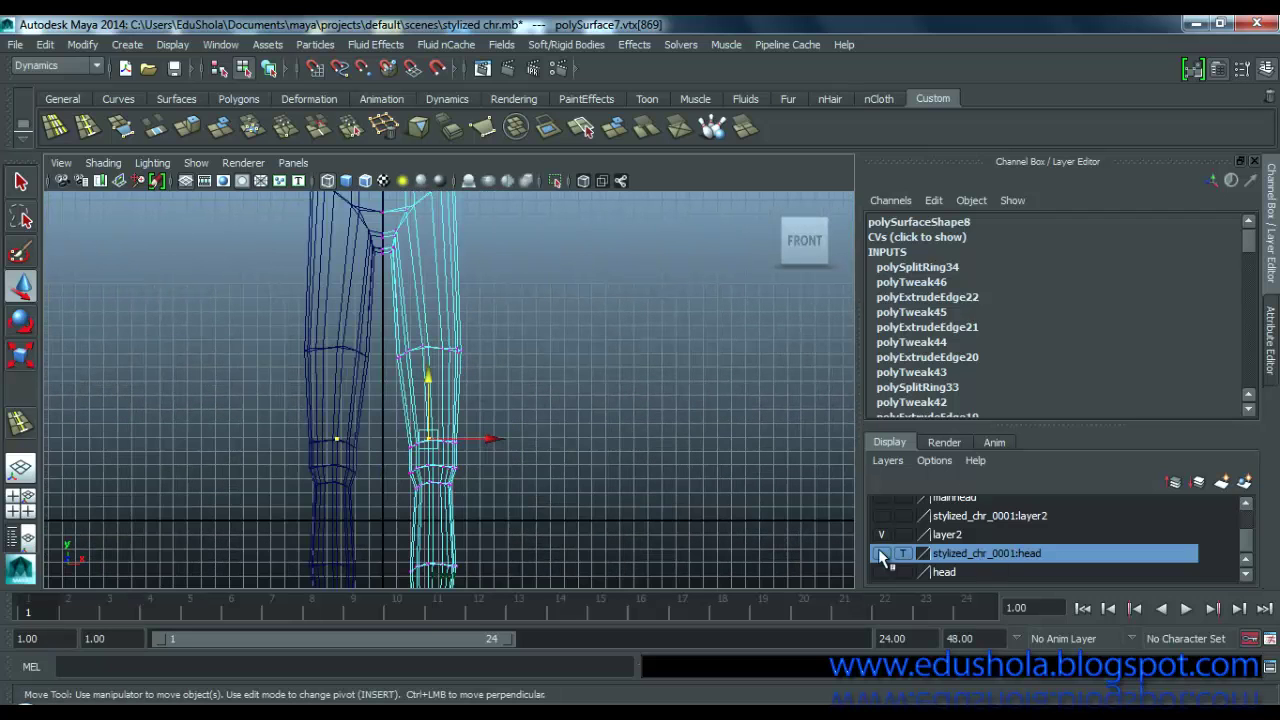
pyautogui.click(876, 551)
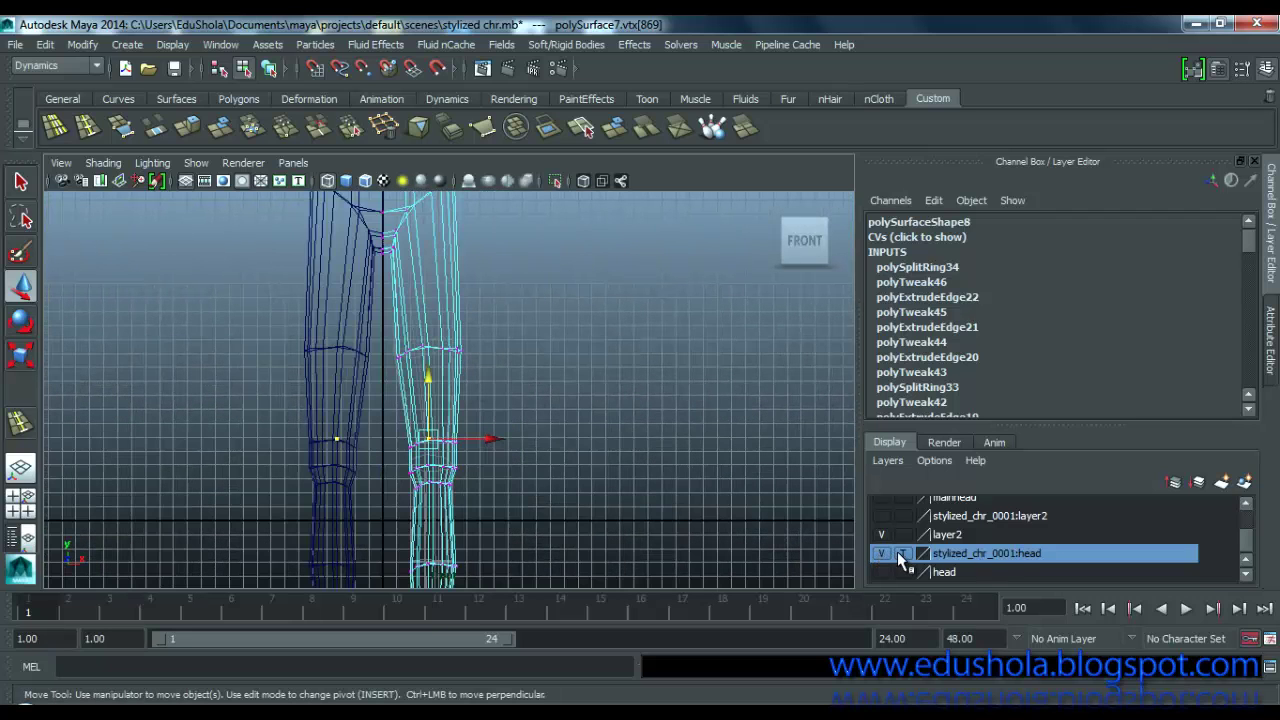
pyautogui.click(904, 556)
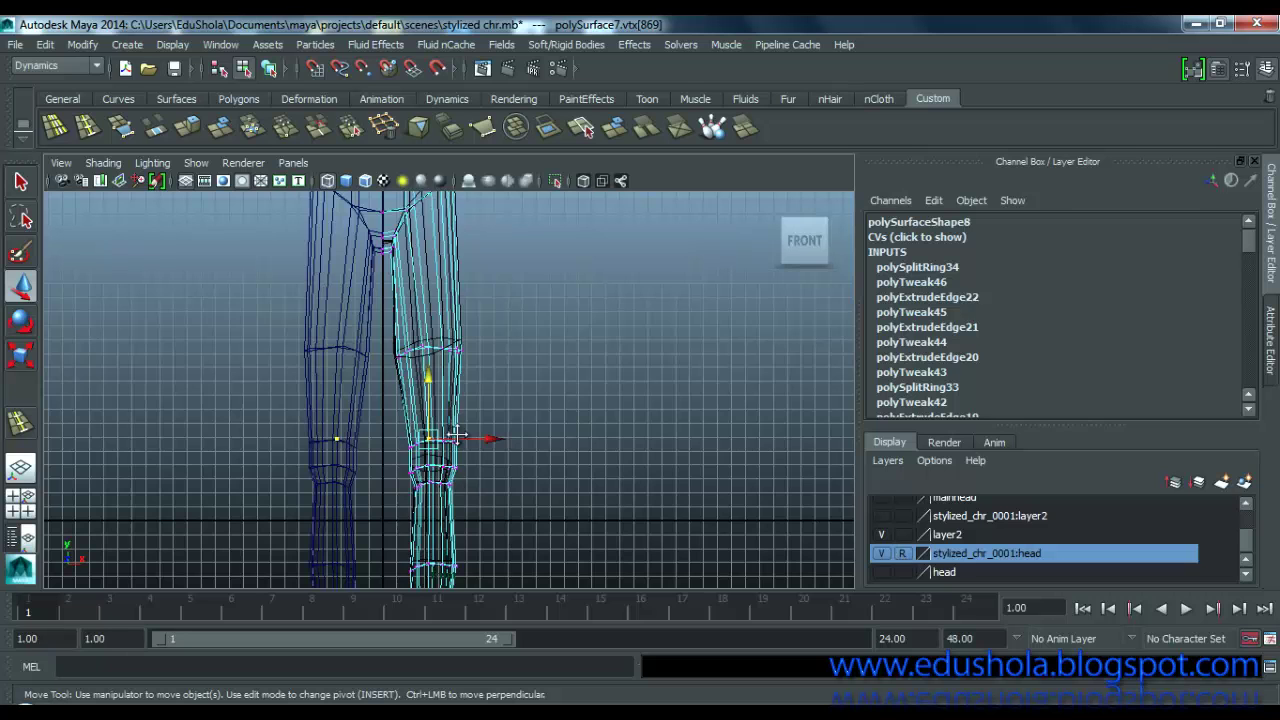
# Step: Select the vertices of the loop above the knee, scale the loop narrower and shift it sideways to match the reference width
pyautogui.keyDown('alt'); pyautogui.moveTo(450, 477); pyautogui.dragTo(494, 300, button='middle'); pyautogui.keyUp('alt')
pyautogui.scroll(8, 512, 273)
pyautogui.keyDown('alt'); pyautogui.moveTo(533, 262); pyautogui.dragTo(448, 558, button='middle'); pyautogui.keyUp('alt')
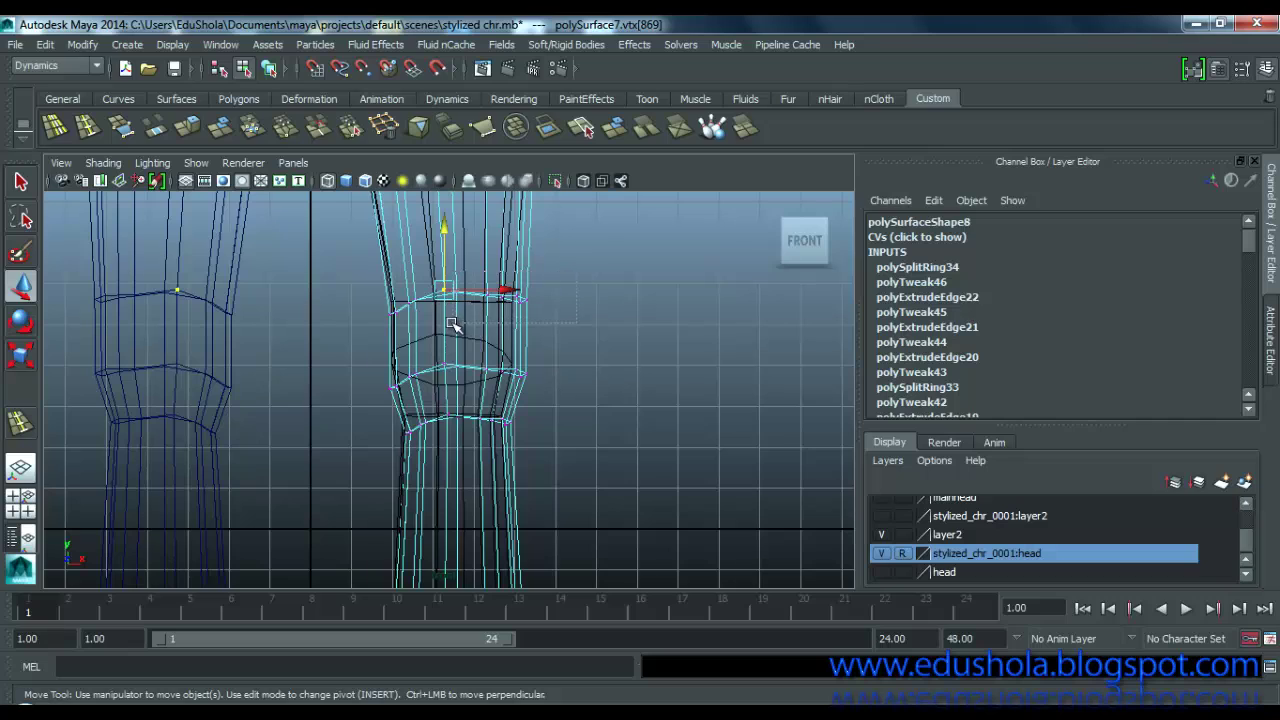
pyautogui.moveTo(400, 320); pyautogui.dragTo(401, 321)
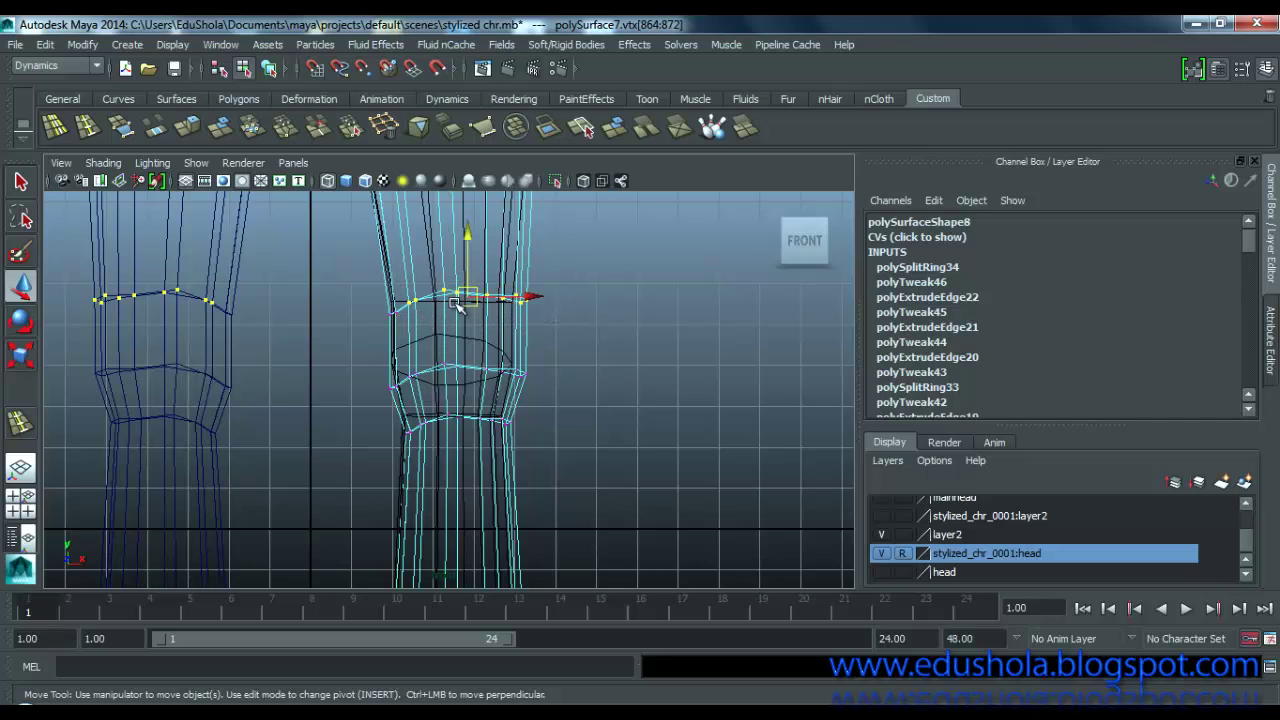
pyautogui.moveTo(552, 338); pyautogui.dragTo(556, 331)
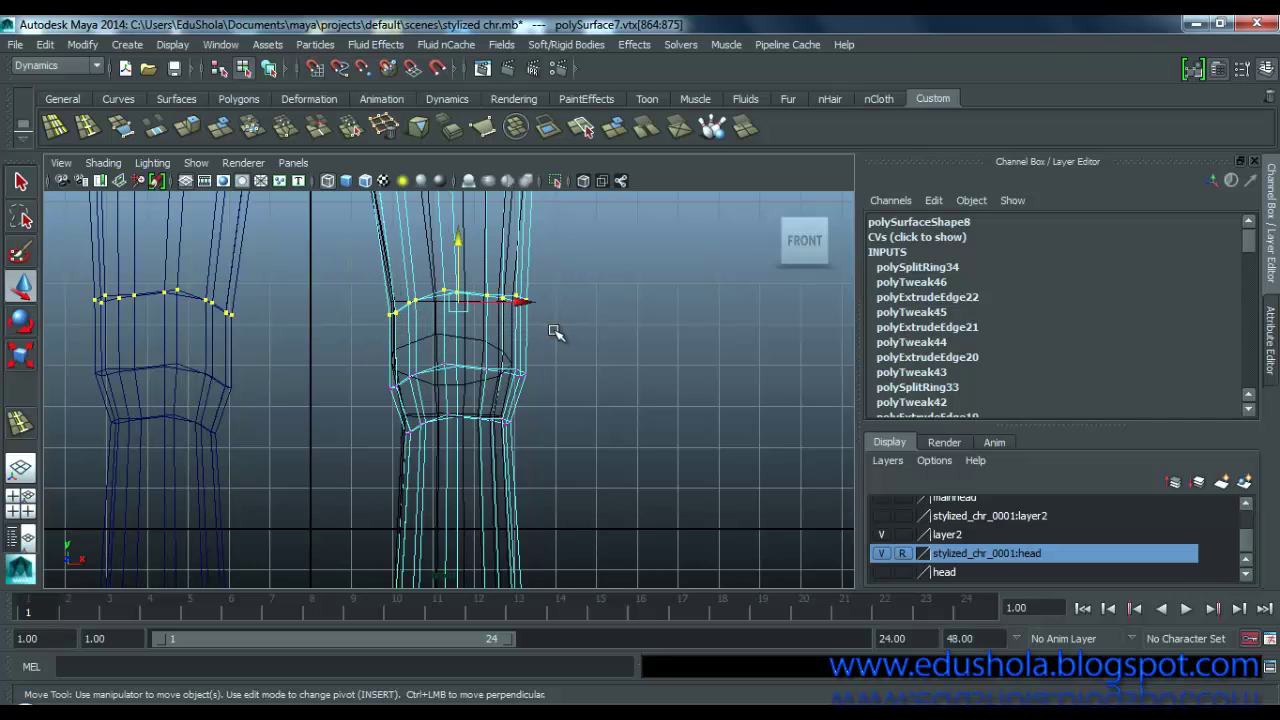
pyautogui.press('r')
pyautogui.moveTo(466, 306); pyautogui.dragTo(516, 305)
pyautogui.press('w')
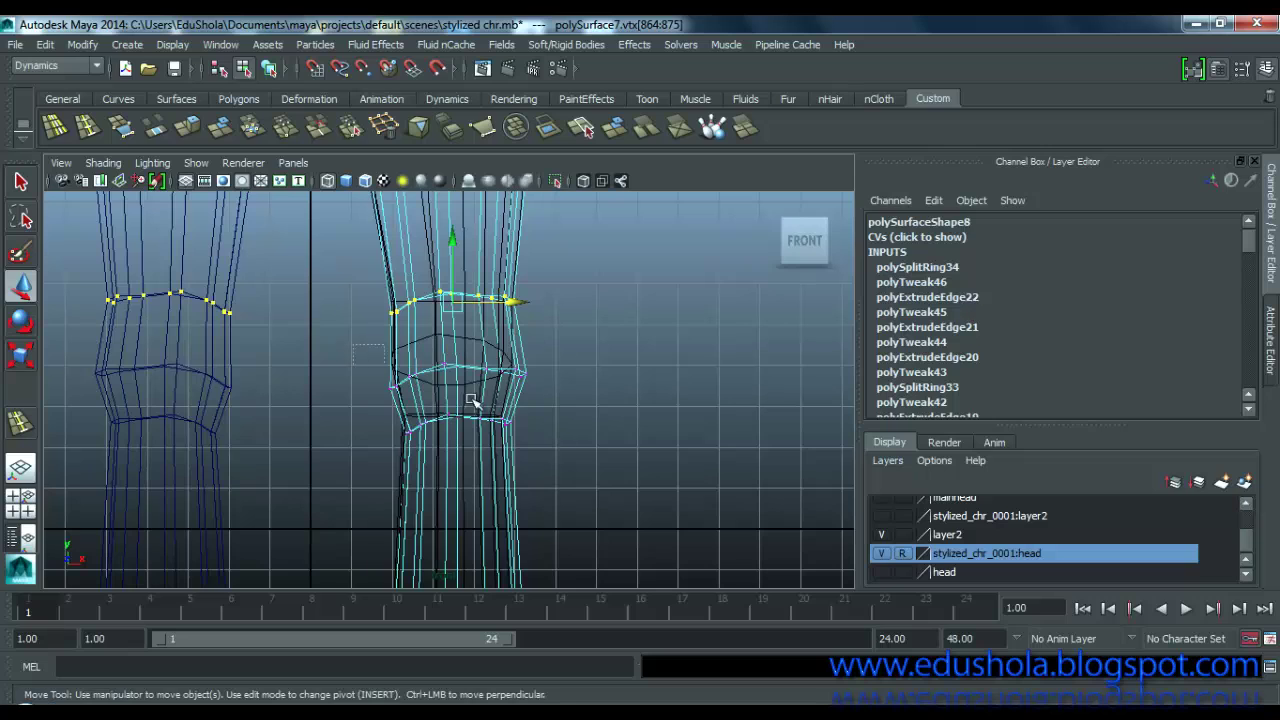
# Step: Raise the middle knee loop, rotate it level, and shift and scale it to fit the reference knee's outline
pyautogui.moveTo(550, 400); pyautogui.dragTo(550, 400)
pyautogui.moveTo(458, 340); pyautogui.dragTo(446, 318)
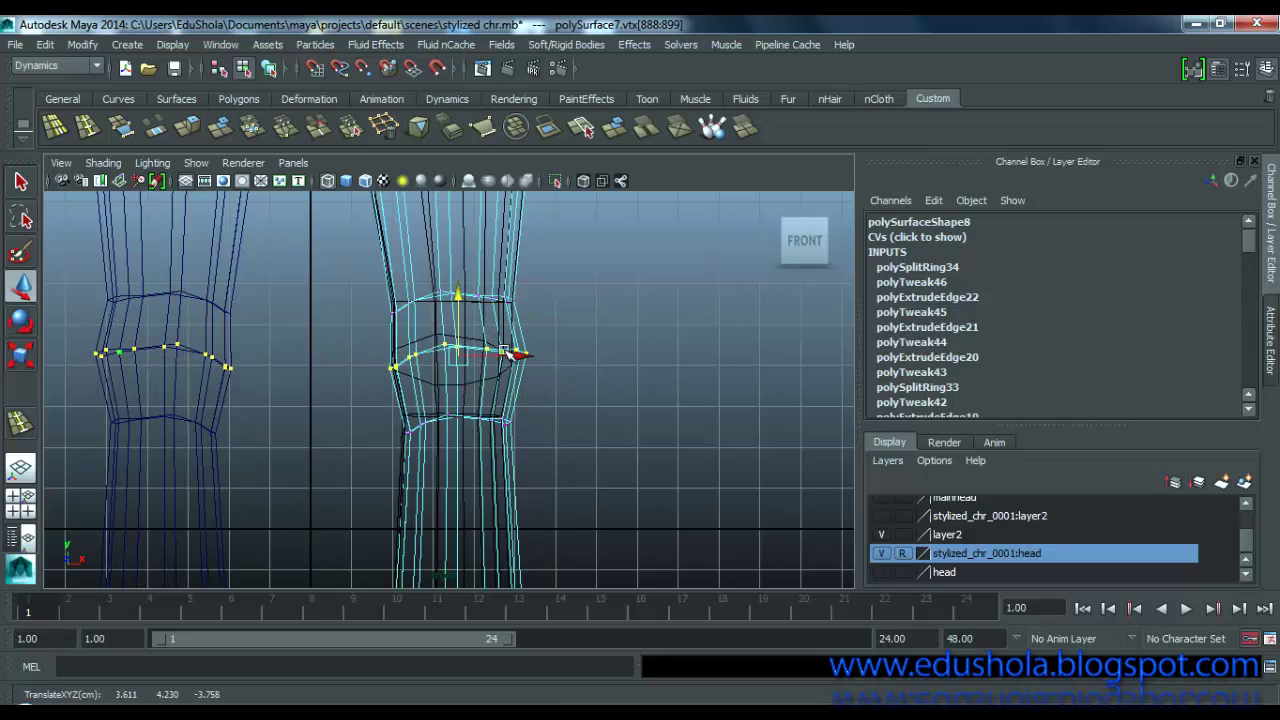
pyautogui.press('e')
pyautogui.moveTo(530, 398); pyautogui.dragTo(525, 400)
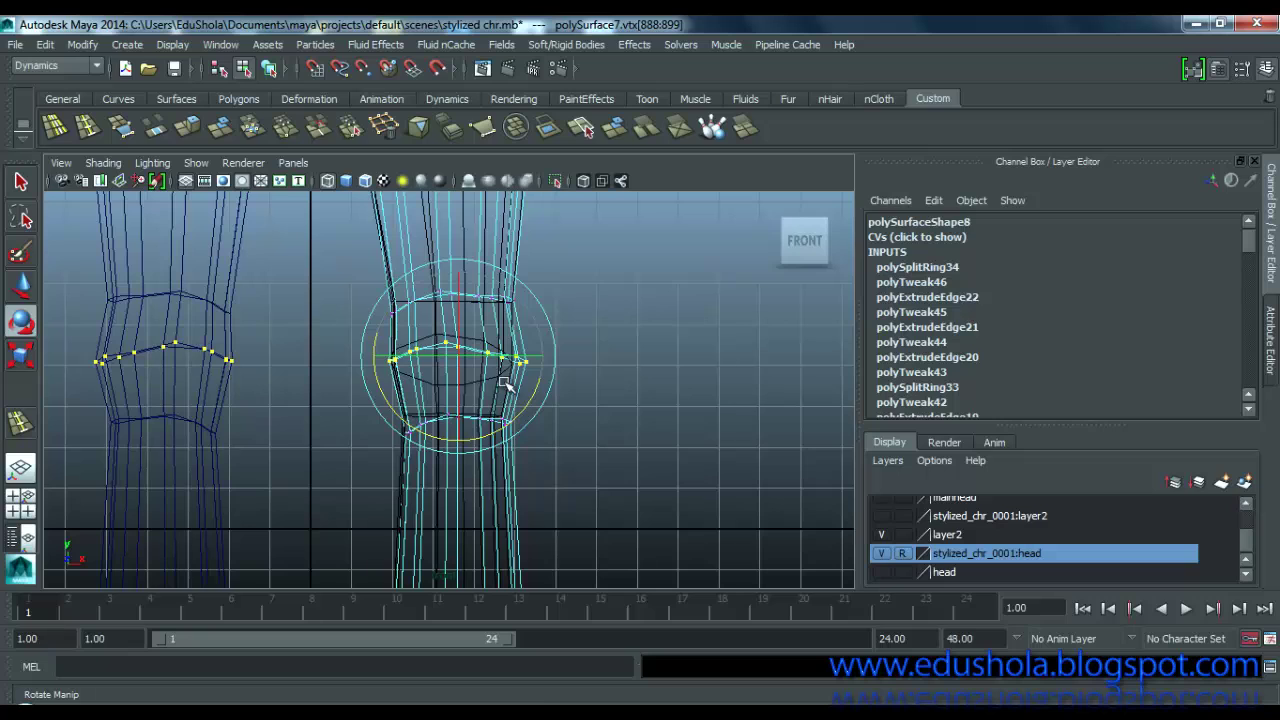
pyautogui.press('w')
pyautogui.moveTo(524, 356); pyautogui.dragTo(449, 360)
pyautogui.press('r')
# Step: Raise the inner-side vertices of the loop below the knee to the height of the reference loop
pyautogui.moveTo(384, 405); pyautogui.dragTo(537, 466)
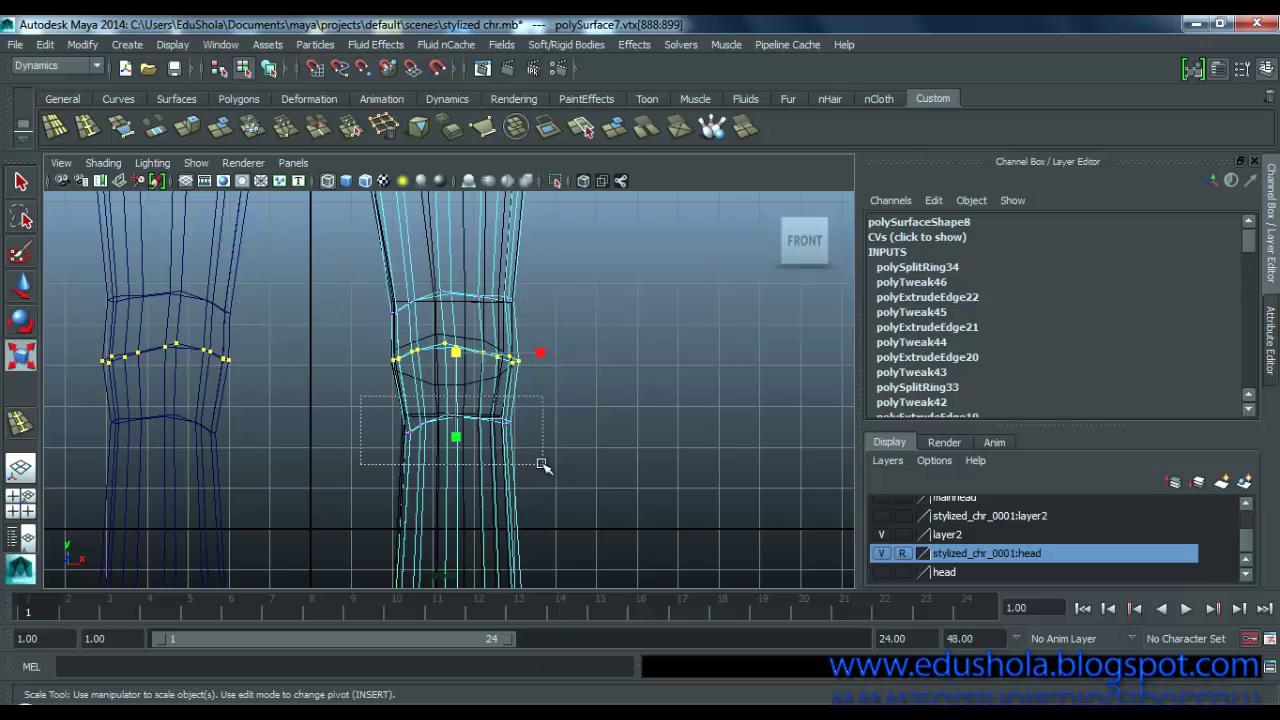
pyautogui.moveTo(456, 425); pyautogui.dragTo(456, 427)
pyautogui.moveTo(384, 411); pyautogui.dragTo(434, 428)
pyautogui.press('w')
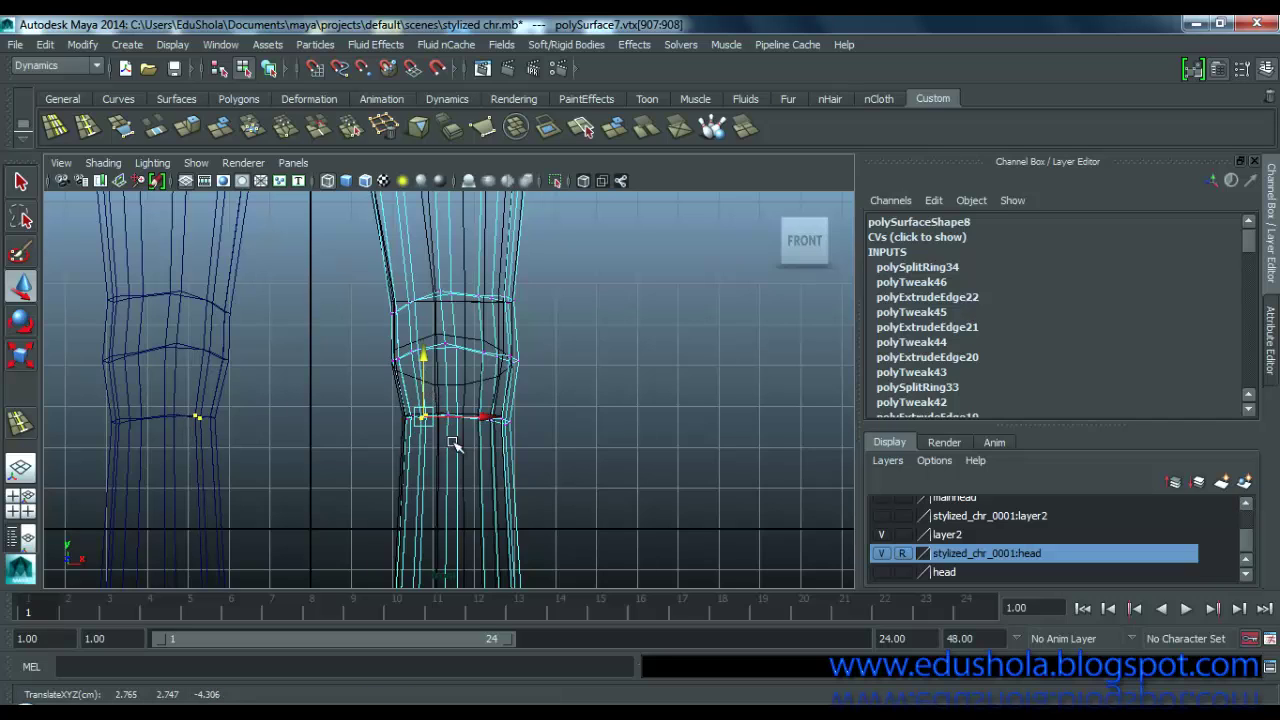
# Step: Move the outer-side vertices of the loop below the knee inward to the reference outline and select the whole loop
pyautogui.moveTo(534, 411); pyautogui.dragTo(477, 442)
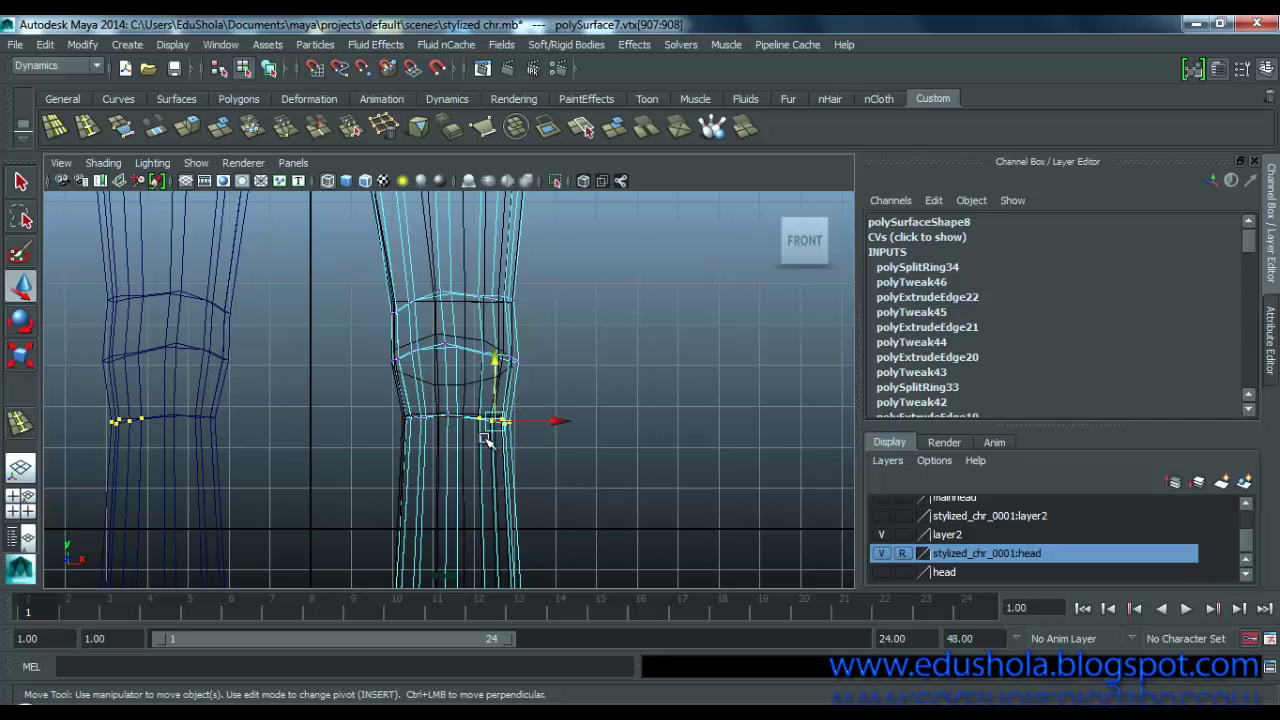
pyautogui.click(537, 414)
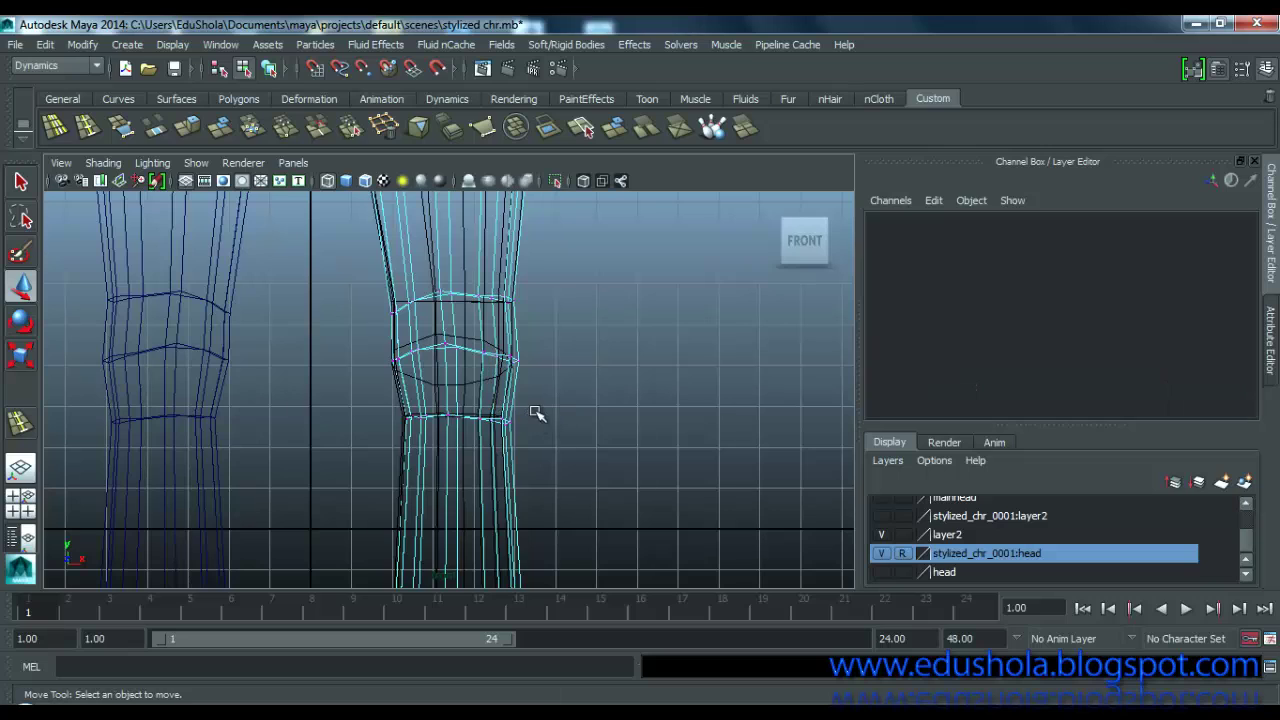
pyautogui.moveTo(463, 435); pyautogui.dragTo(464, 435)
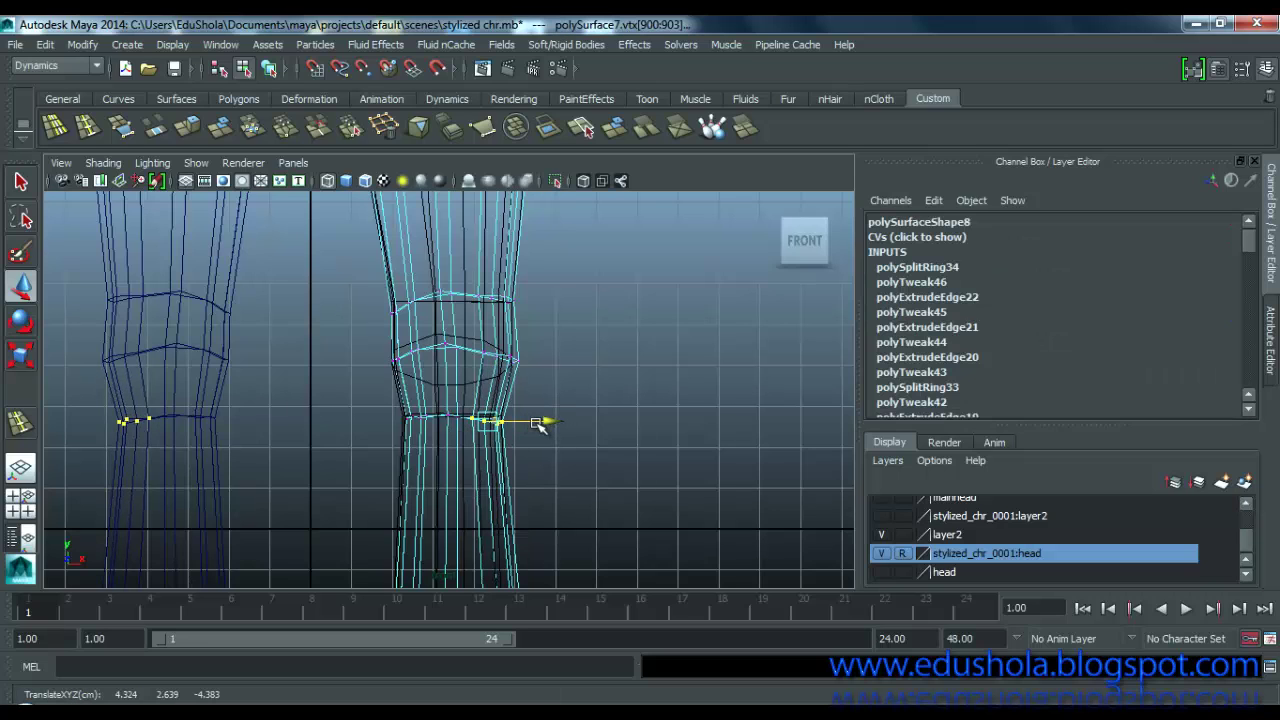
pyautogui.keyDown('shift'); pyautogui.moveTo(389, 402); pyautogui.dragTo(523, 449); pyautogui.keyUp('shift')
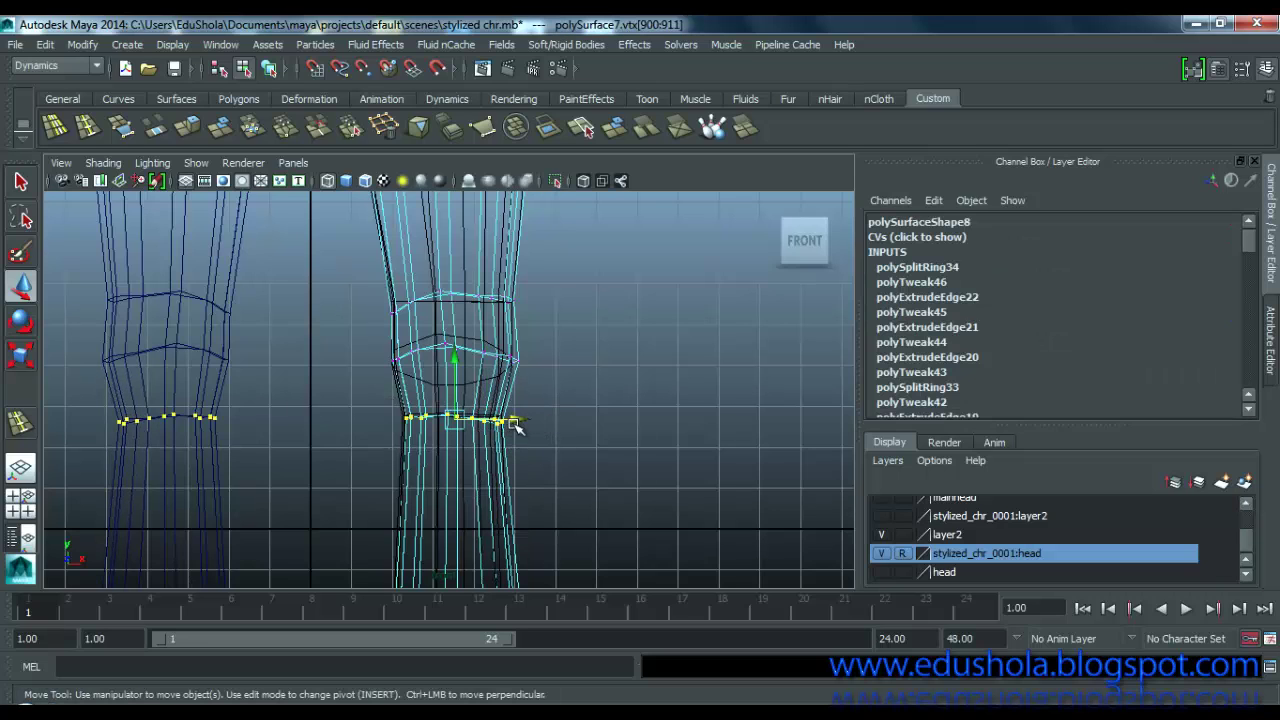
# Step: Raise the inner-side vertices of the calf loop to the height of the reference loop in the front view
pyautogui.scroll(-2, 470, 470)
pyautogui.keyDown('alt'); pyautogui.moveTo(451, 545); pyautogui.dragTo(460, 373, button='middle'); pyautogui.keyUp('alt')
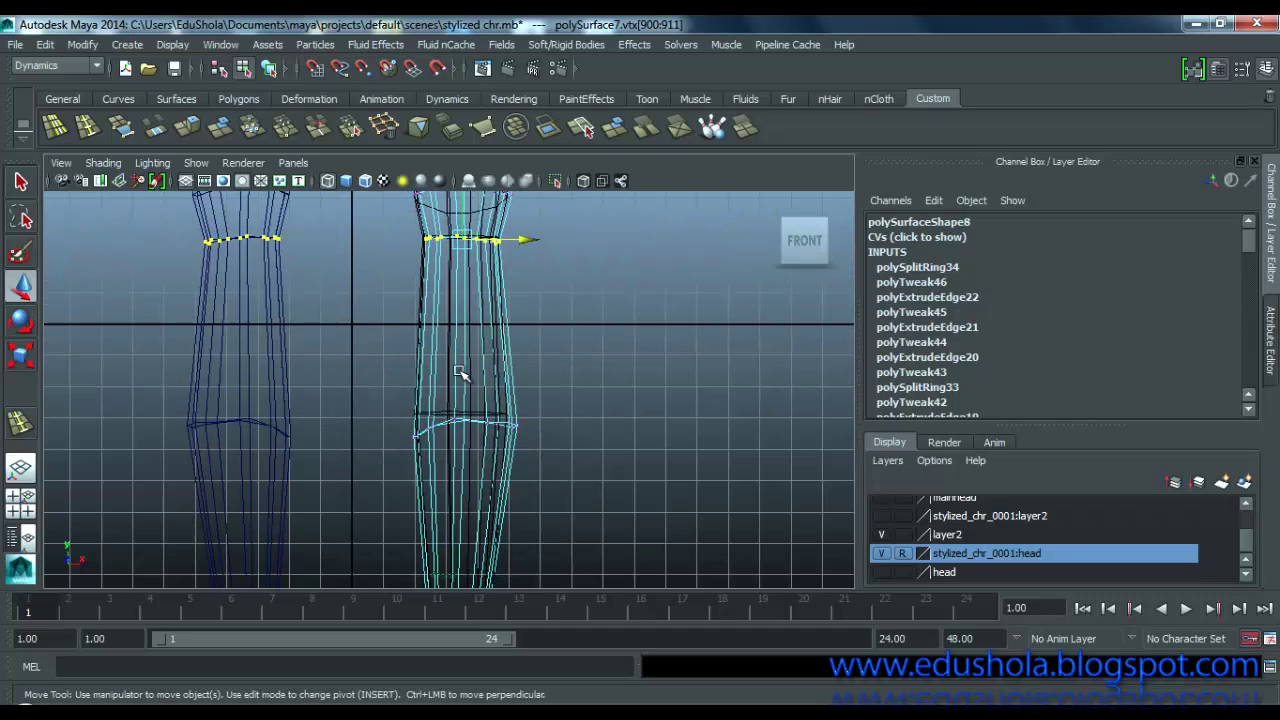
pyautogui.moveTo(402, 382); pyautogui.dragTo(539, 470)
pyautogui.scroll(4, 480, 441)
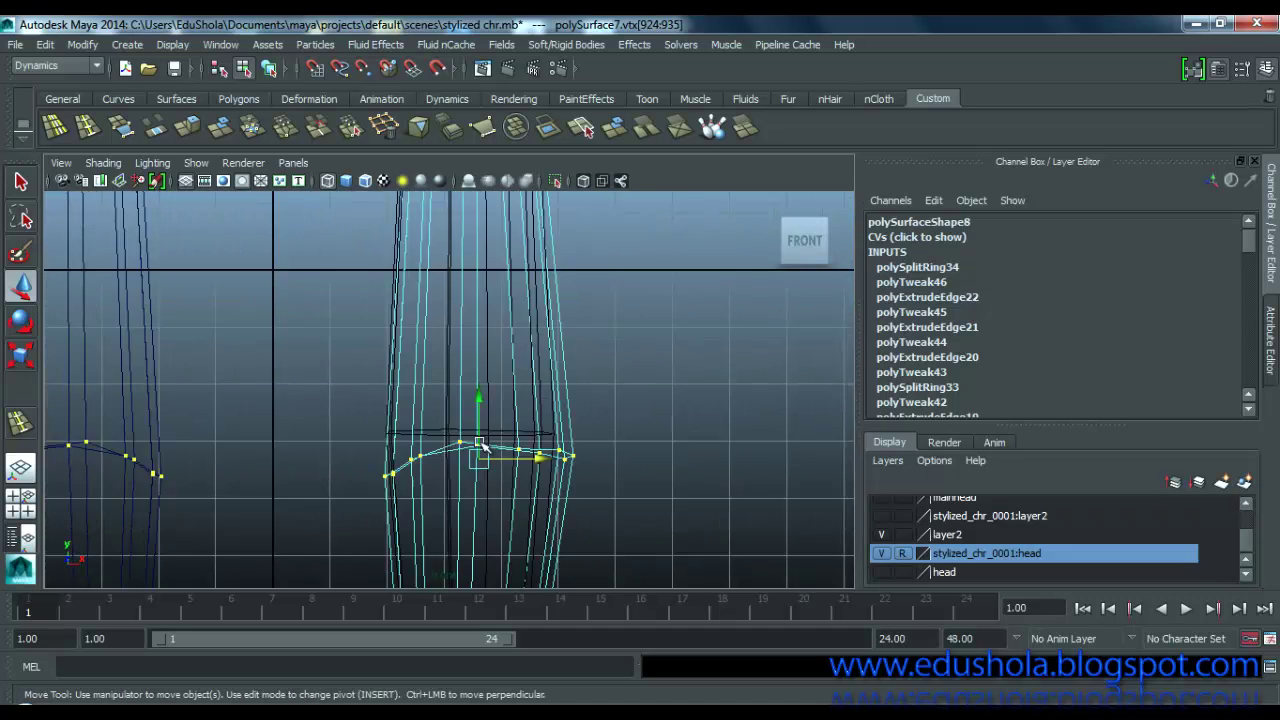
pyautogui.moveTo(335, 428); pyautogui.dragTo(392, 494)
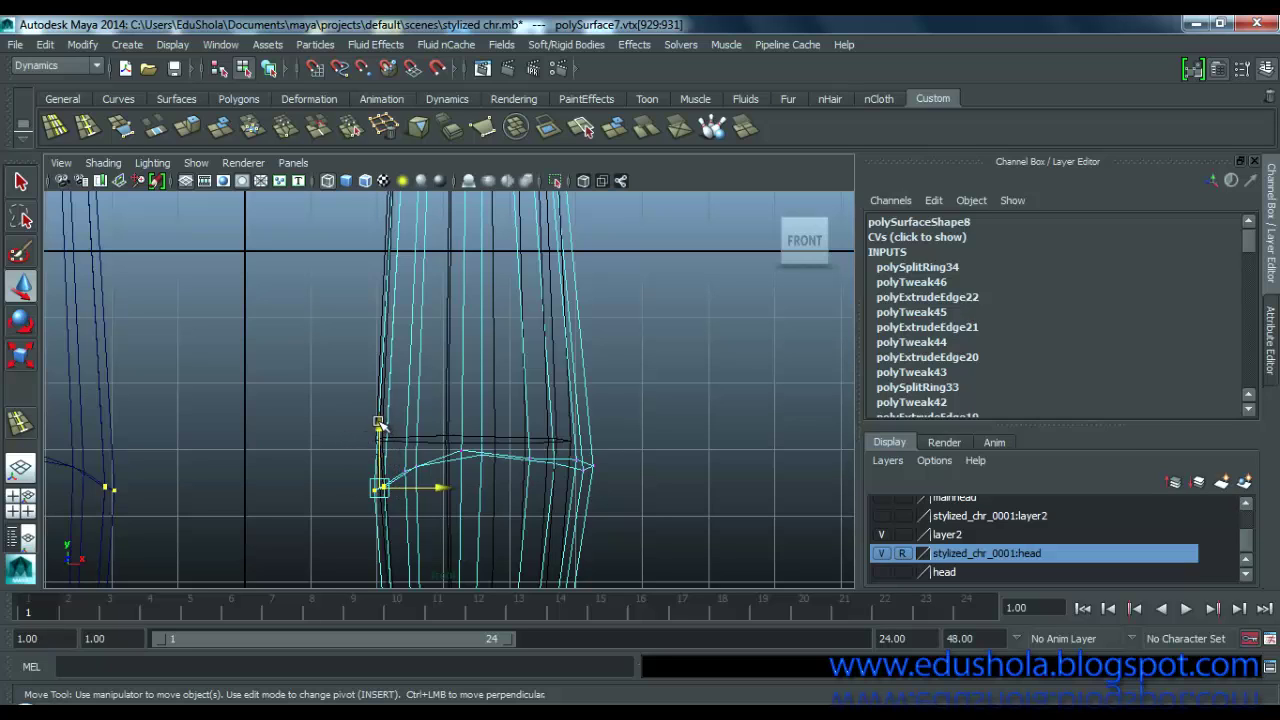
pyautogui.moveTo(381, 425); pyautogui.dragTo(381, 374)
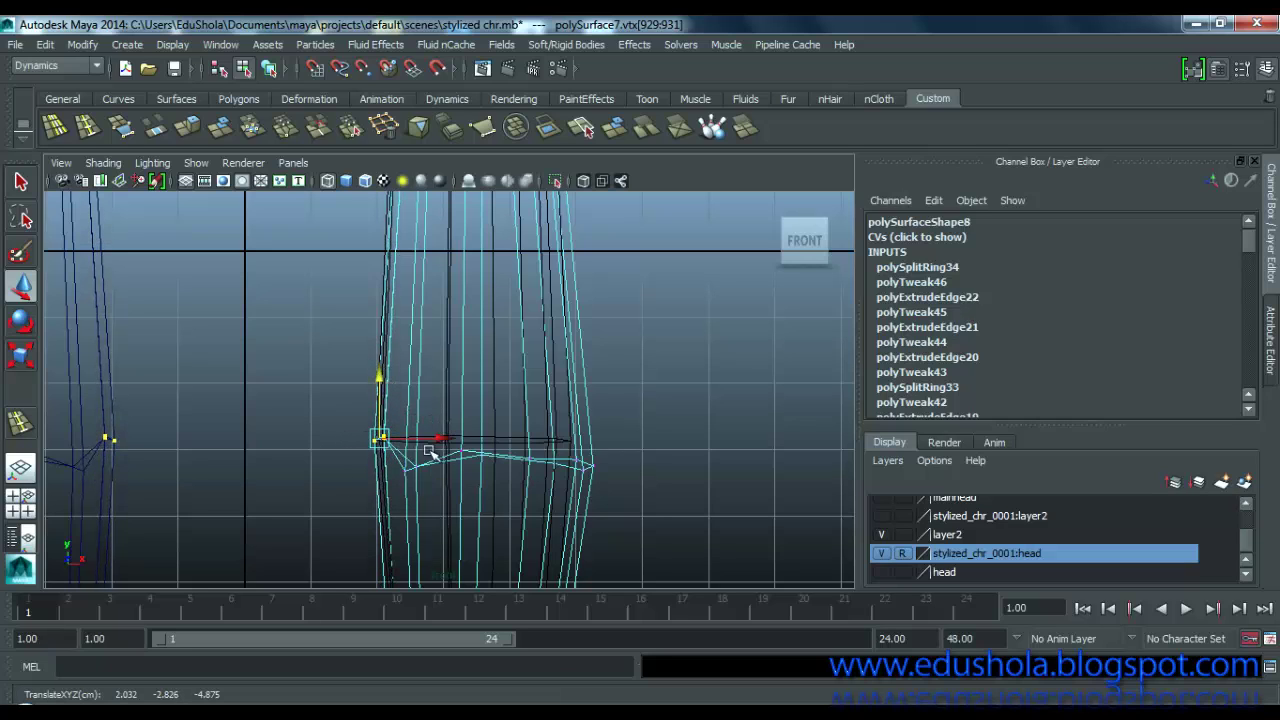
pyautogui.click(410, 440)
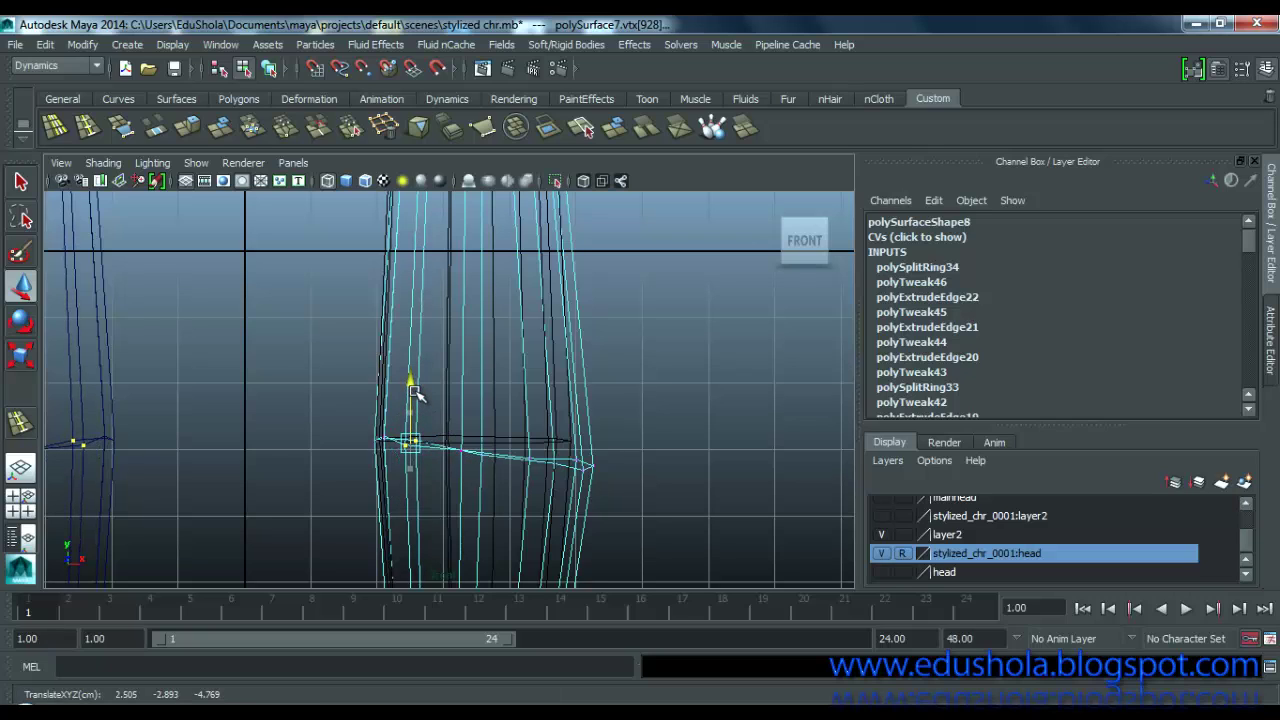
# Step: Raise the middle vertices of the calf loop until they line up with the reference loop
pyautogui.moveTo(450, 404); pyautogui.dragTo(491, 486)
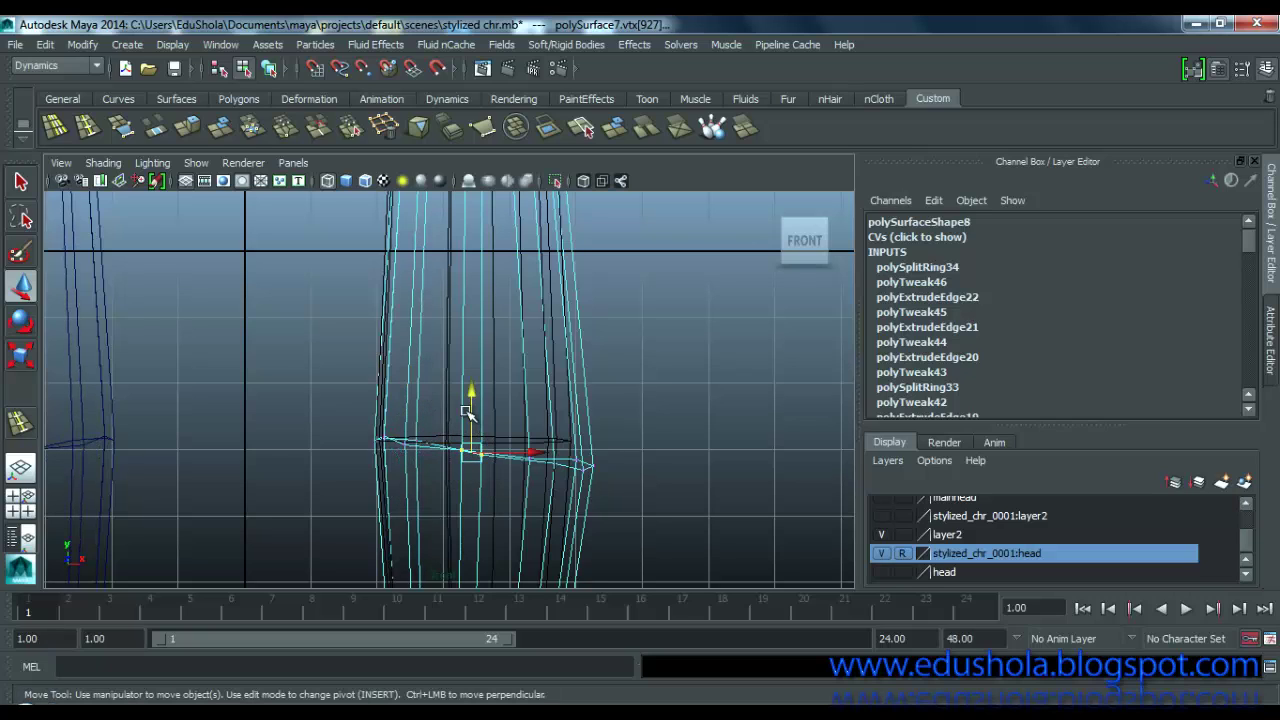
pyautogui.click(451, 409)
pyautogui.moveTo(450, 411); pyautogui.dragTo(512, 500)
pyautogui.moveTo(472, 400); pyautogui.dragTo(539, 394)
pyautogui.click(541, 461)
# Step: Move the outer-side vertices of the calf loop up and inward to the reference outline, evening out the adjacent vertices
pyautogui.moveTo(632, 428); pyautogui.dragTo(558, 522)
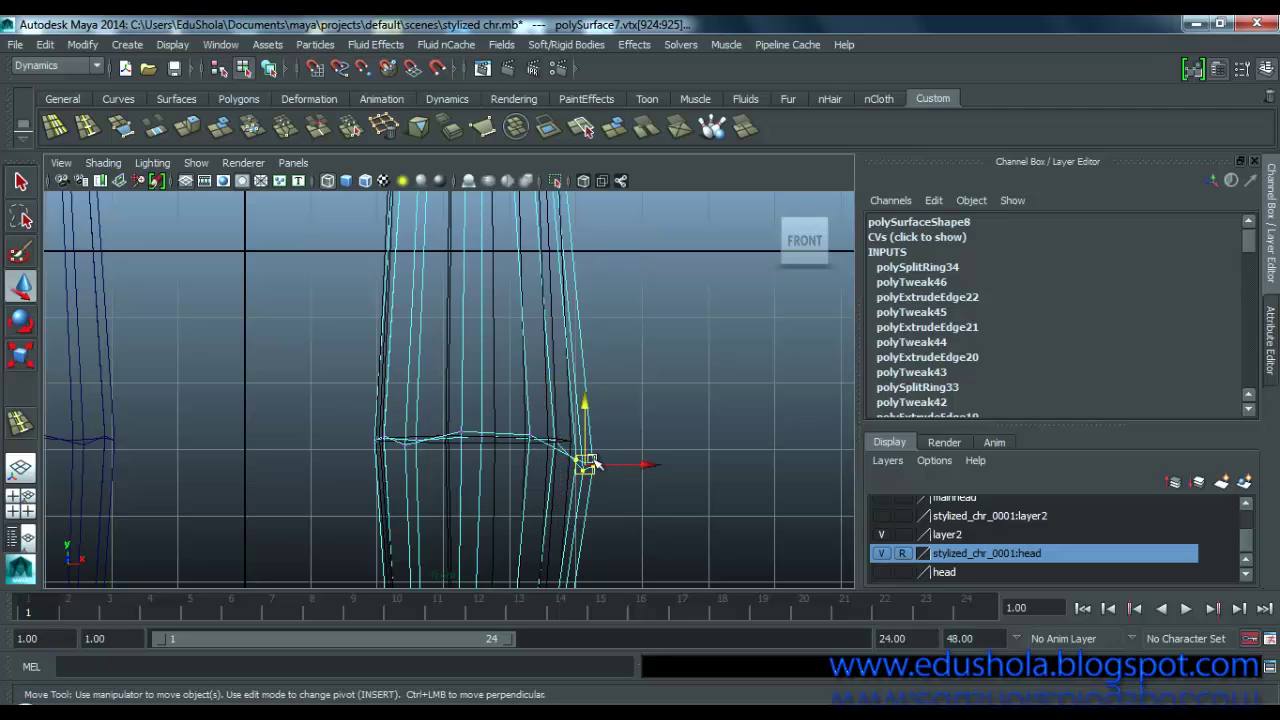
pyautogui.moveTo(510, 406); pyautogui.dragTo(635, 513)
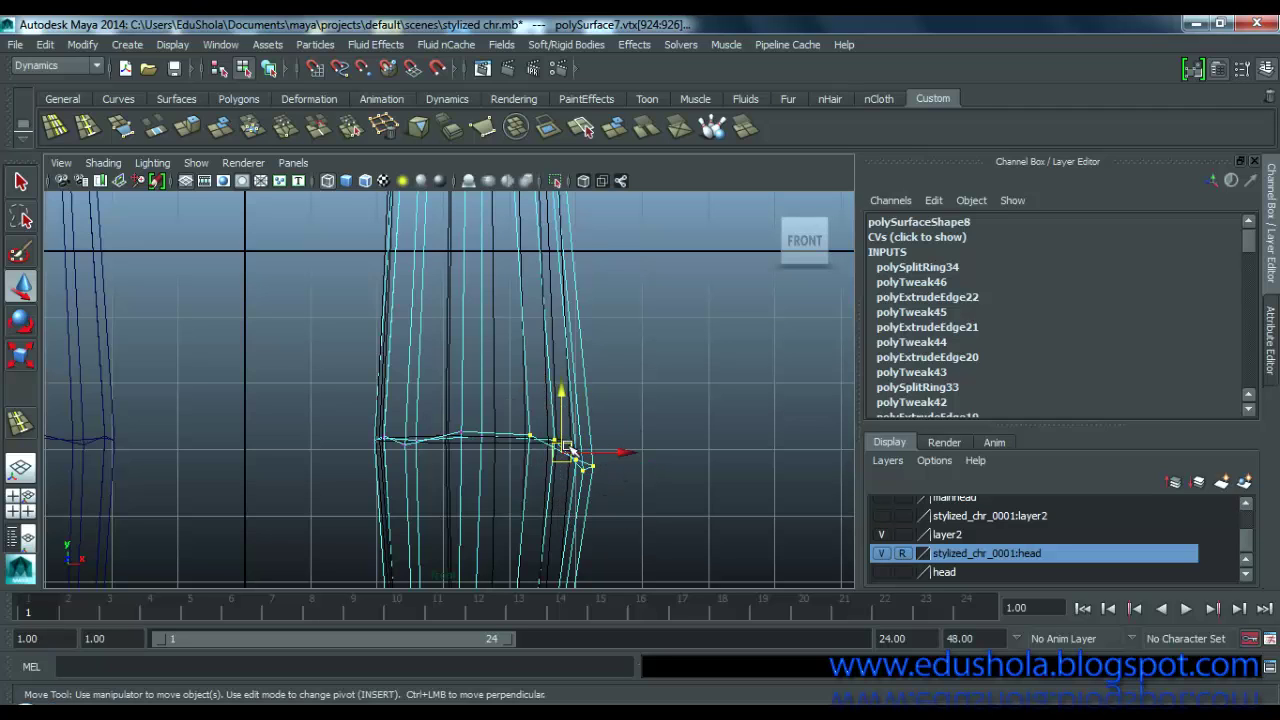
pyautogui.moveTo(567, 452); pyautogui.dragTo(543, 430)
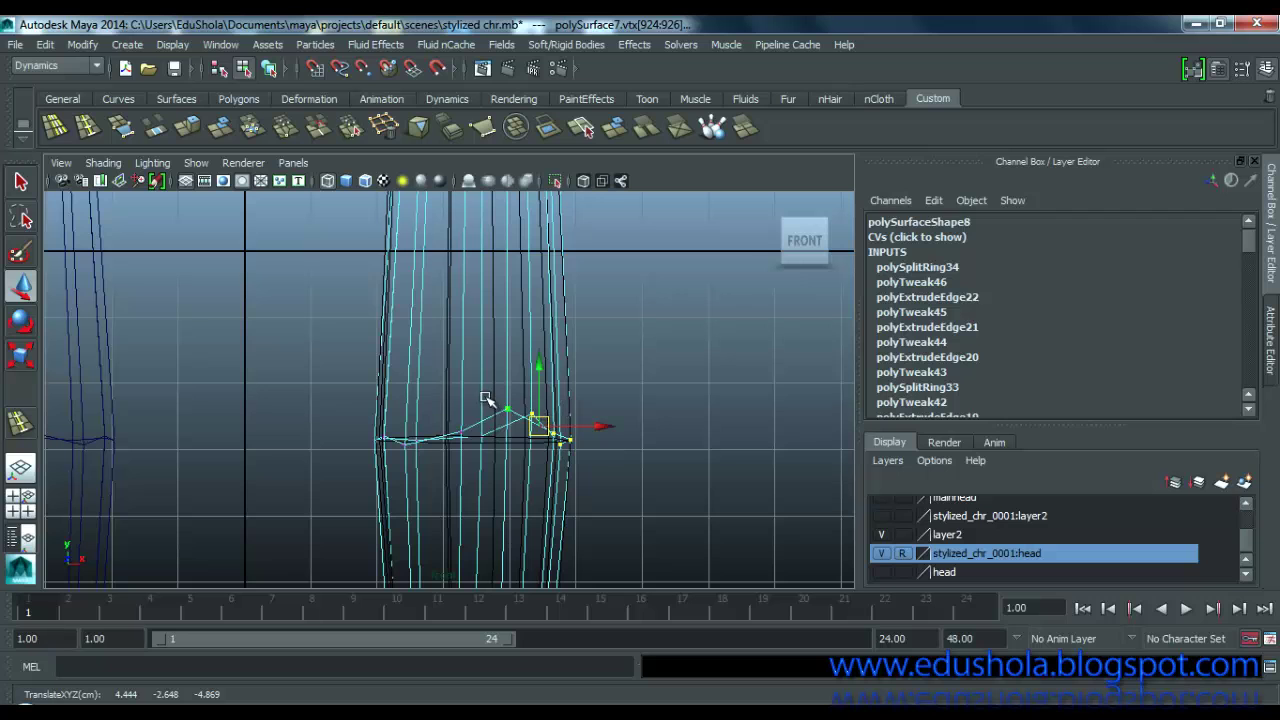
pyautogui.moveTo(485, 398); pyautogui.dragTo(538, 444)
pyautogui.moveTo(515, 372); pyautogui.dragTo(508, 398)
# Step: Lower the outer and middle vertices of the ankle loop and level its stray vertex to match the reference's bottom edge
pyautogui.scroll(-3, 508, 403)
pyautogui.keyDown('alt'); pyautogui.moveTo(514, 541); pyautogui.dragTo(508, 400, button='middle'); pyautogui.keyUp('alt')
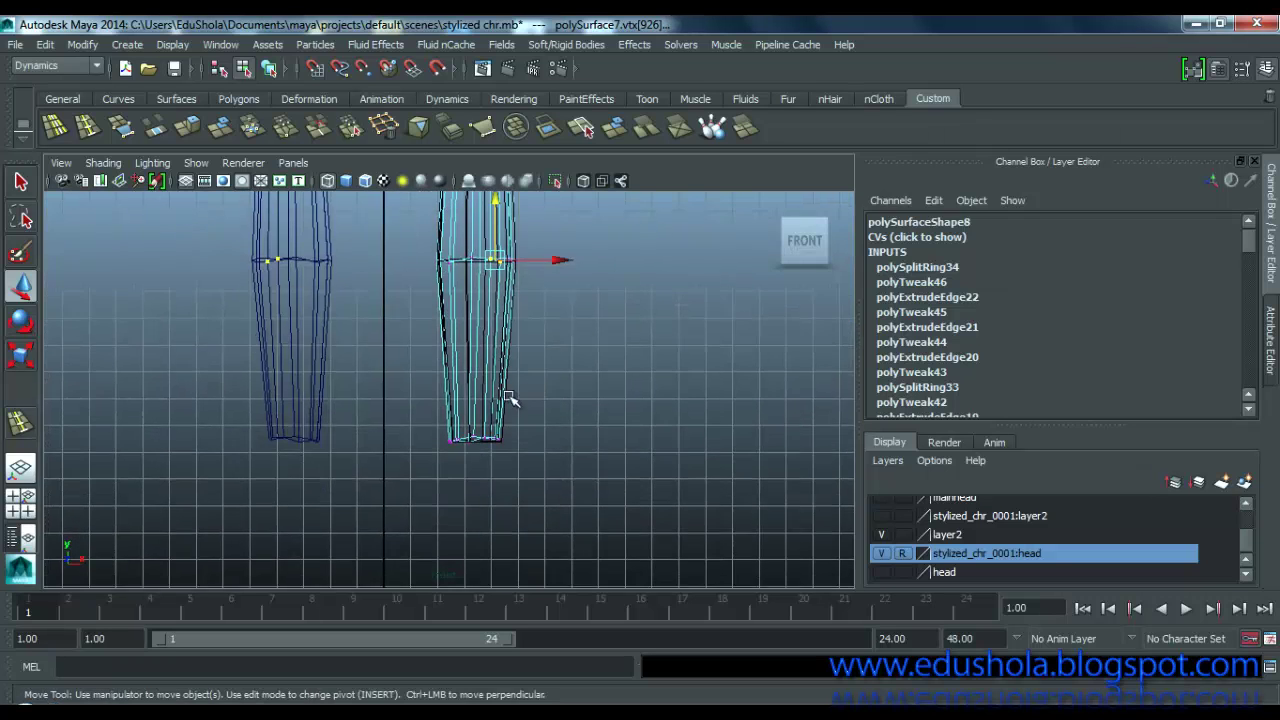
pyautogui.scroll(2, 507, 401)
pyautogui.scroll(1, 548, 470)
pyautogui.moveTo(558, 532); pyautogui.dragTo(609, 514)
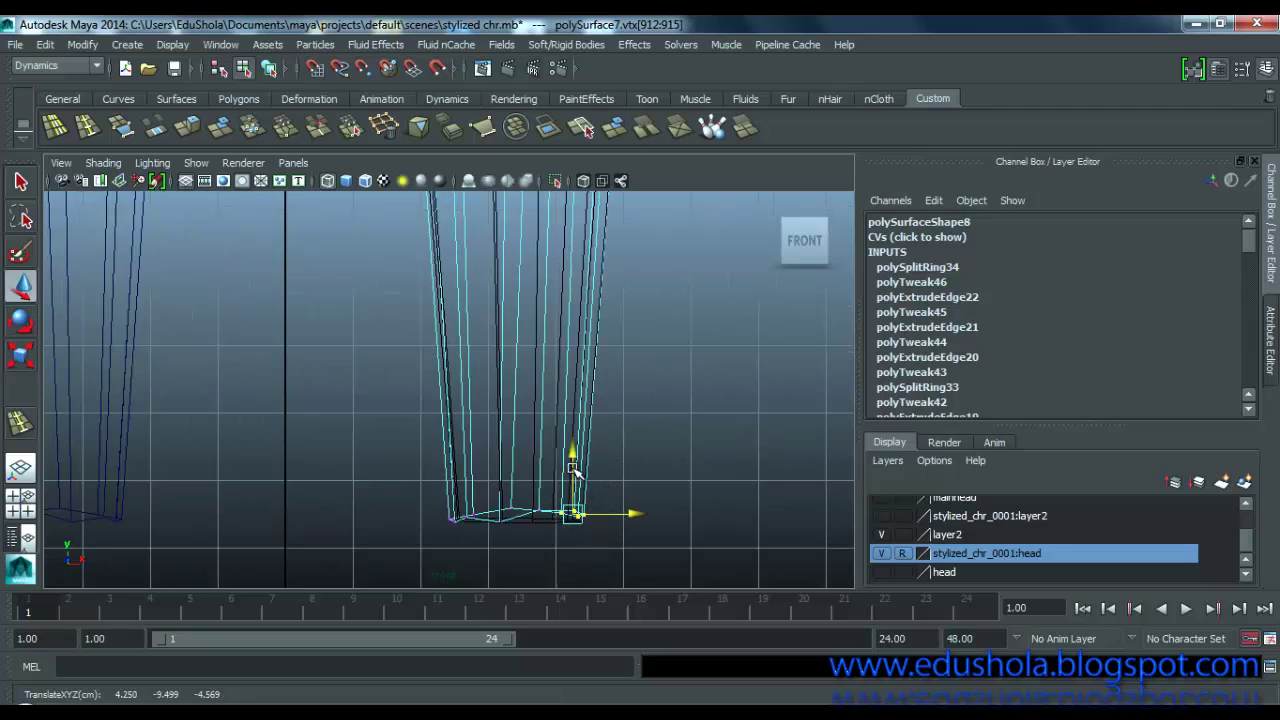
pyautogui.moveTo(572, 468); pyautogui.dragTo(574, 476)
pyautogui.moveTo(490, 478); pyautogui.dragTo(556, 531)
pyautogui.moveTo(519, 457); pyautogui.dragTo(517, 485)
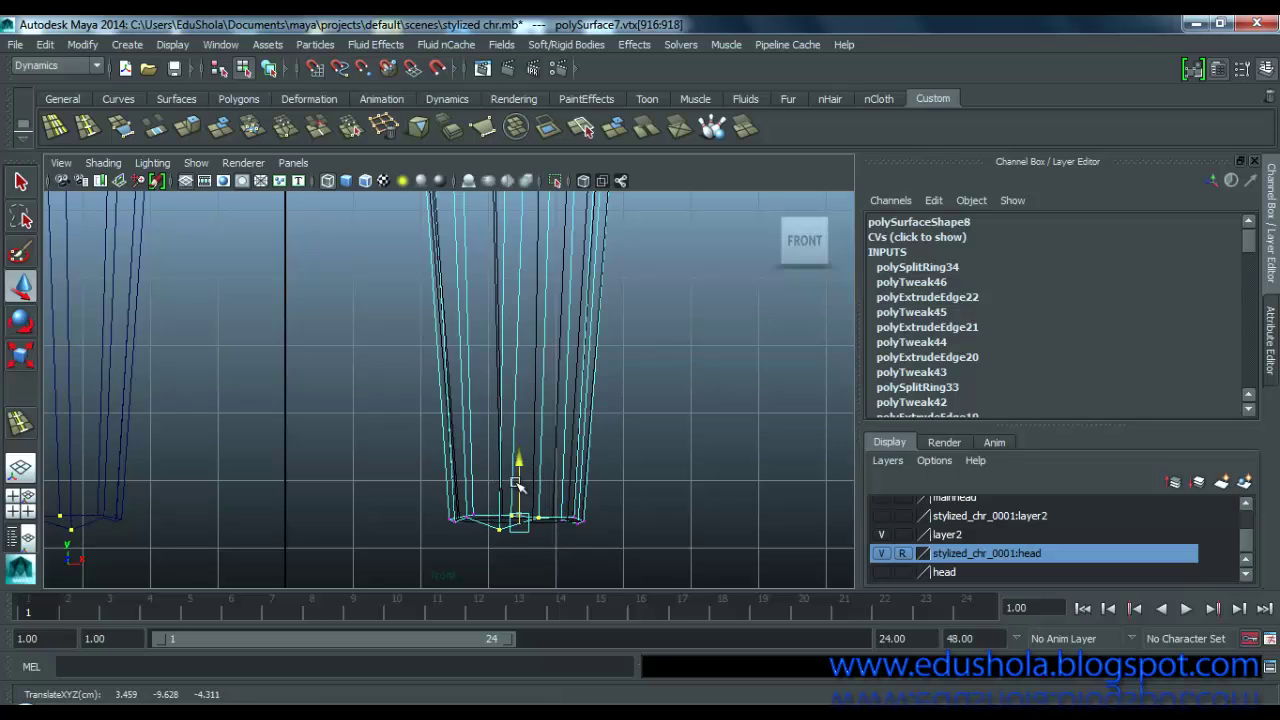
pyautogui.click(500, 526)
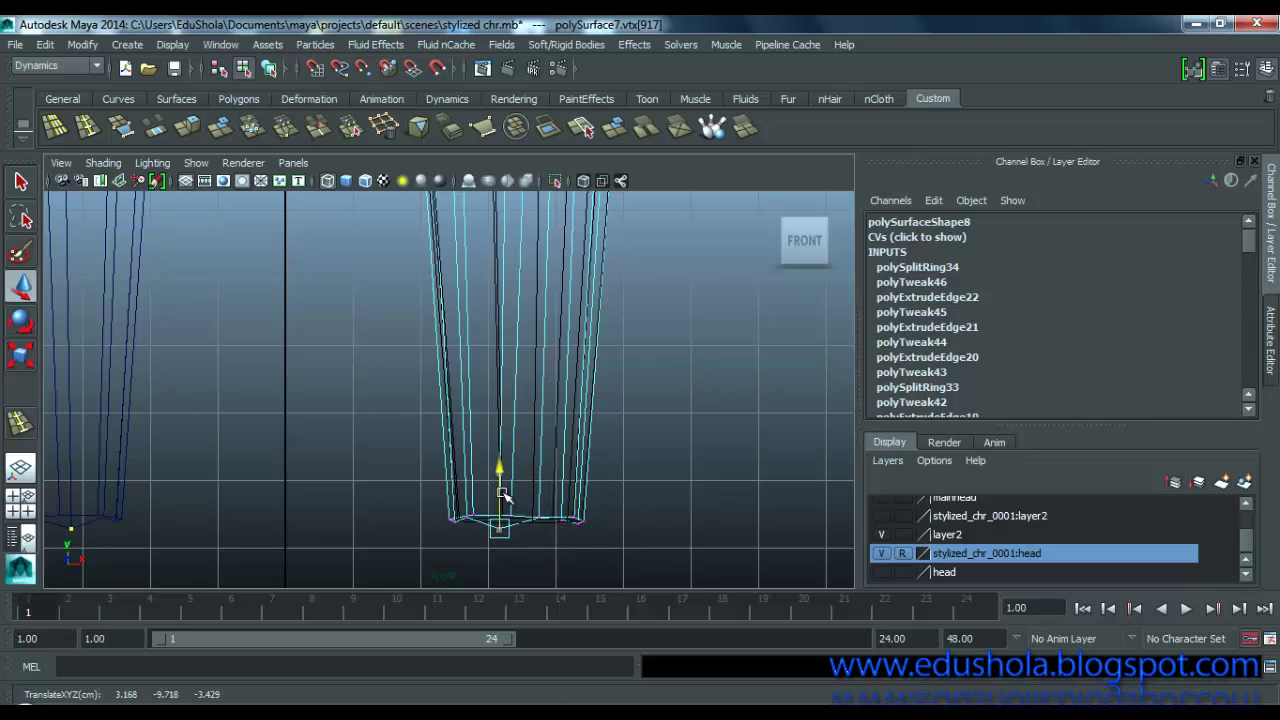
# Step: Hide and show the stylized_chr_0001:head reference layer to compare the leg shape in the front view
pyautogui.scroll(-4, 515, 482)
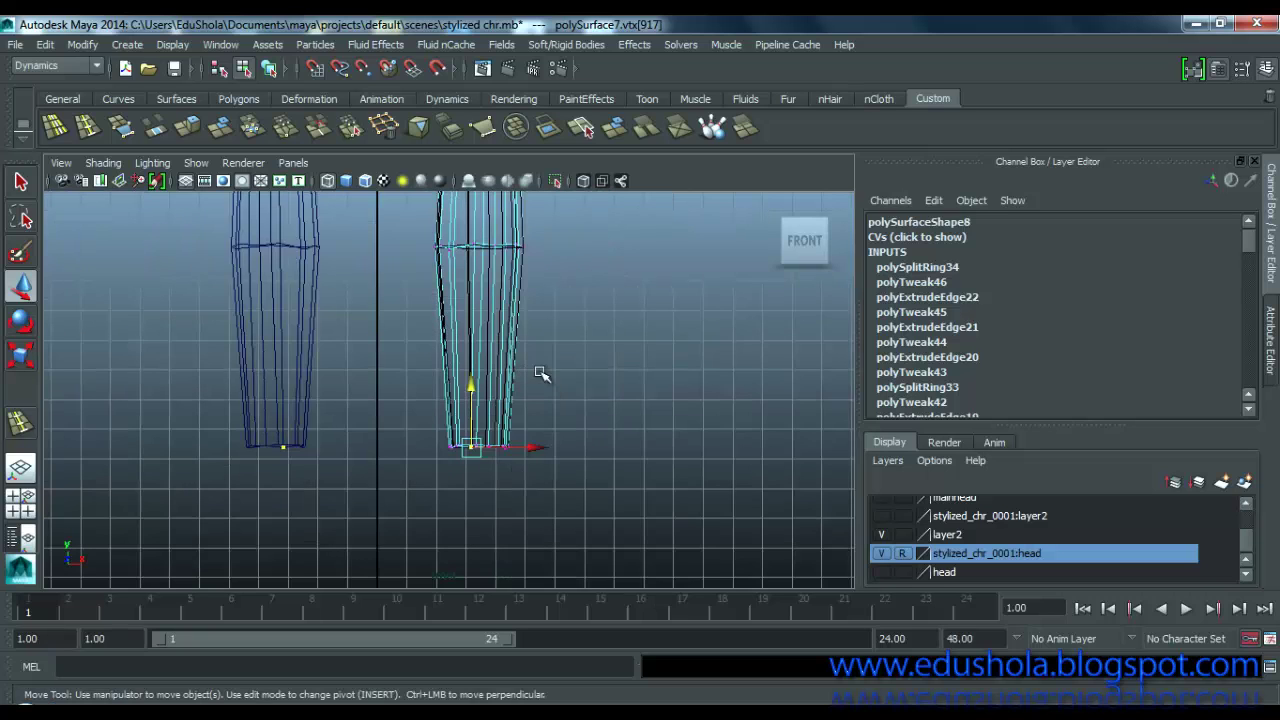
pyautogui.scroll(-4, 541, 373)
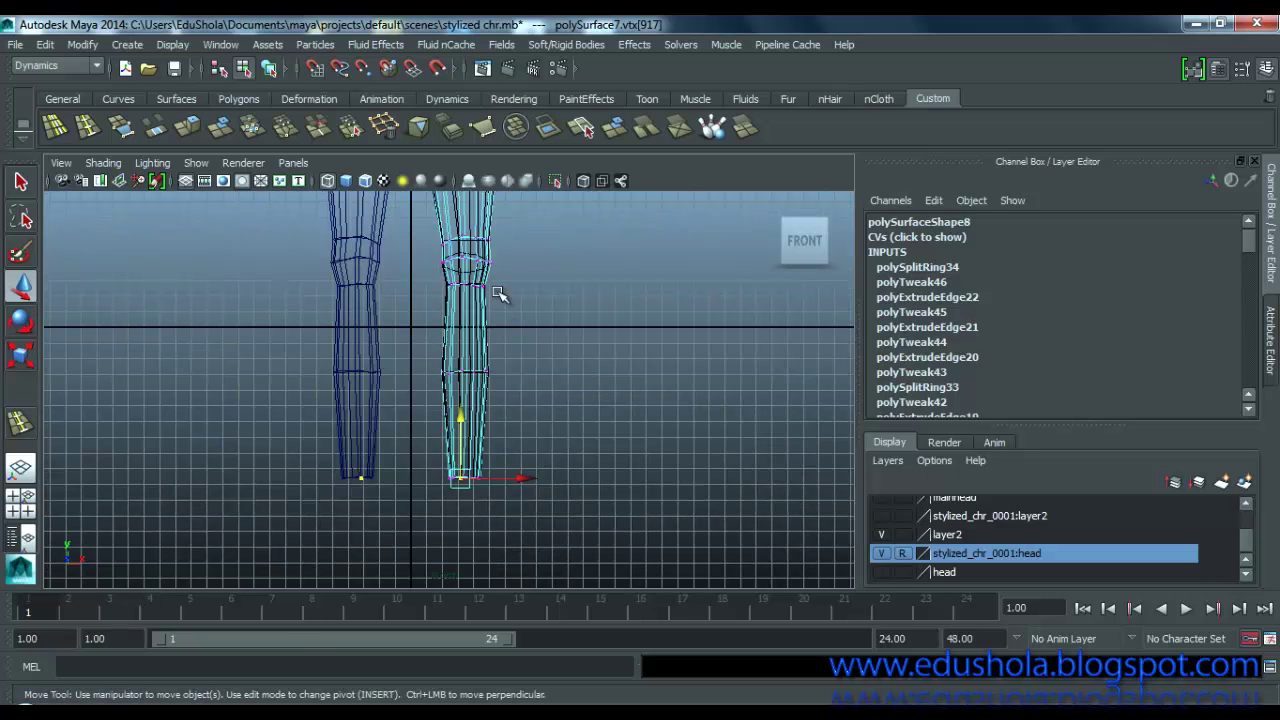
pyautogui.click(882, 553)
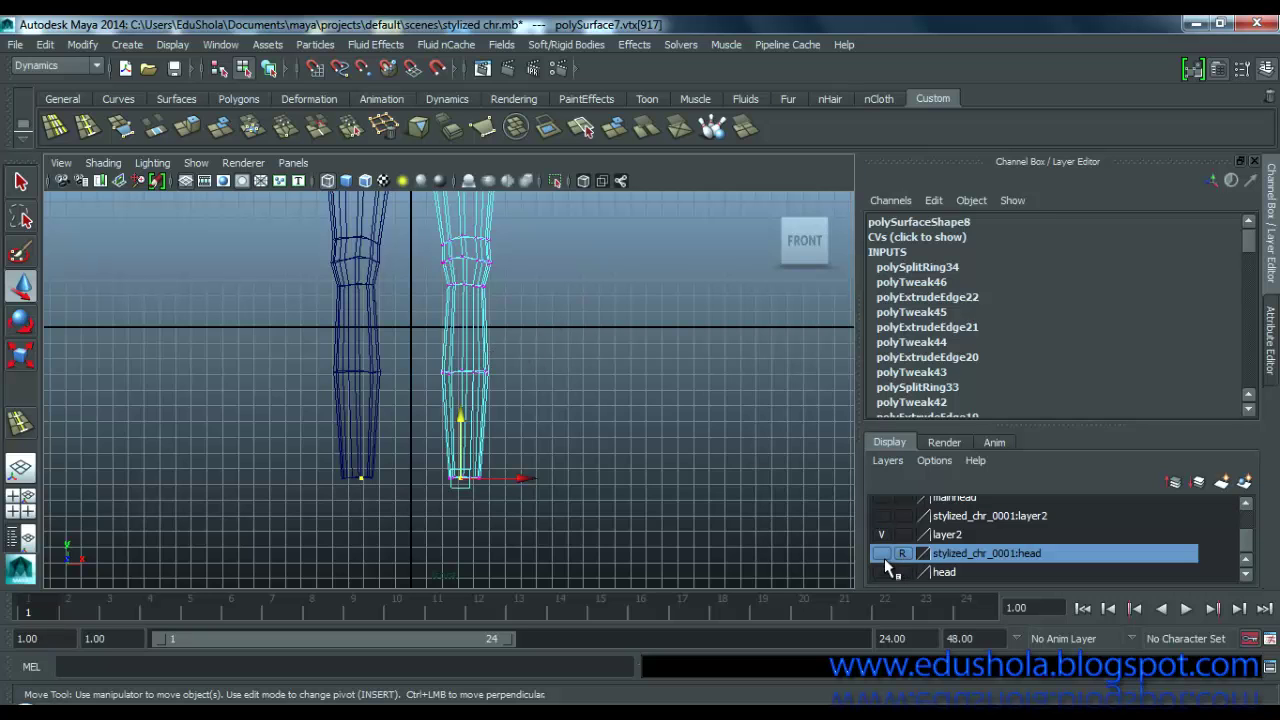
pyautogui.click(882, 553)
# Step: In the right side view, move the front vertices of the thigh loop out to the reference outline
pyautogui.press('space')
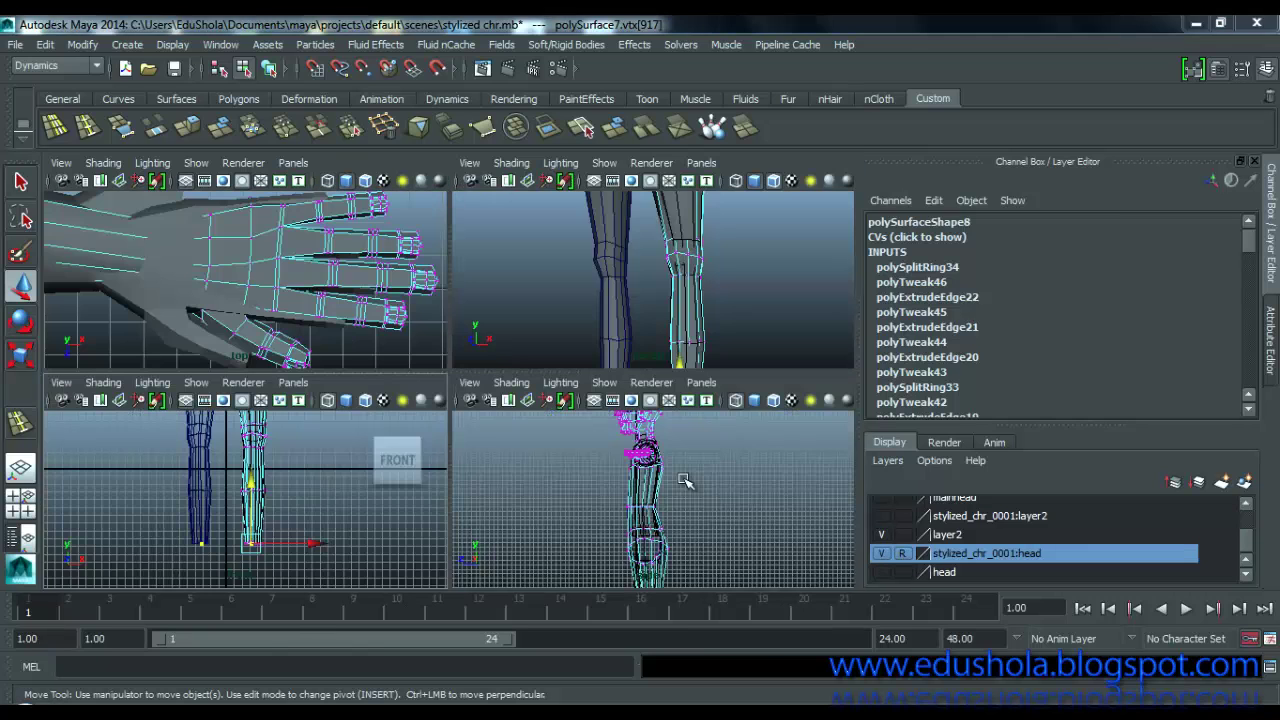
pyautogui.press('space')
pyautogui.scroll(6, 606, 331)
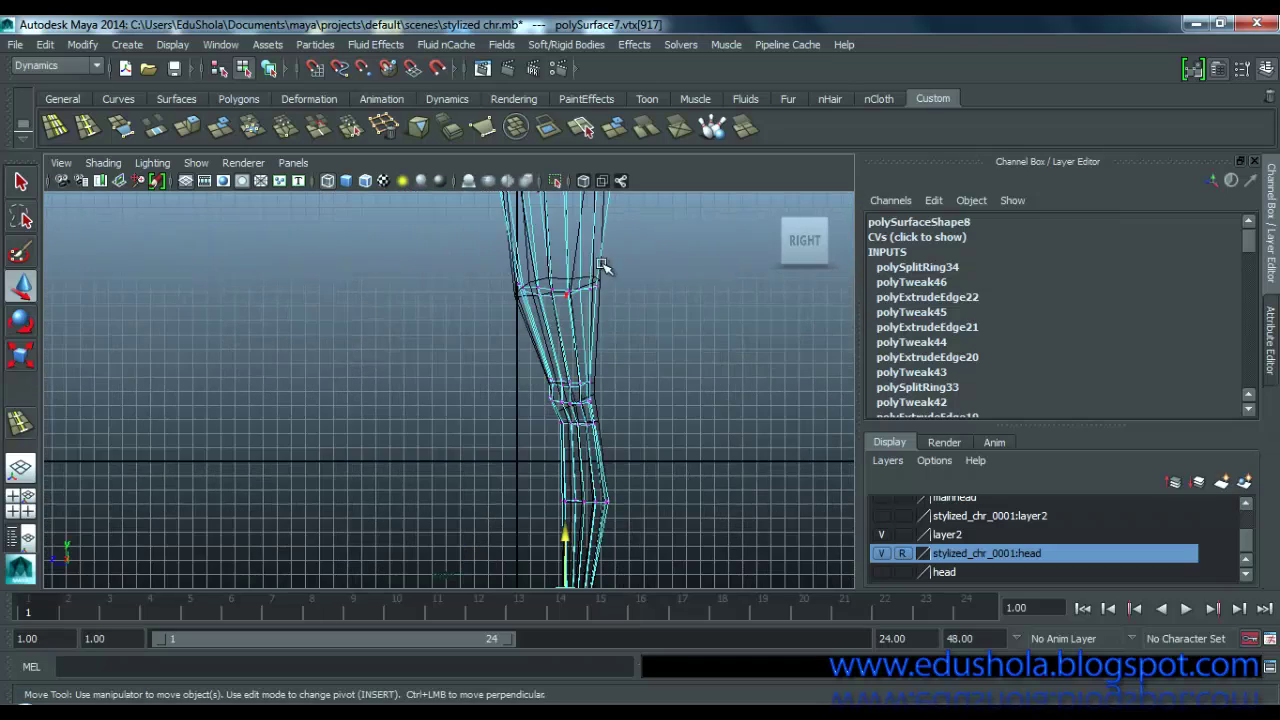
pyautogui.keyDown('alt'); pyautogui.moveTo(603, 266); pyautogui.dragTo(526, 428, button='middle'); pyautogui.keyUp('alt')
pyautogui.scroll(2, 516, 310)
pyautogui.keyDown('alt'); pyautogui.moveTo(560, 291); pyautogui.dragTo(530, 352, button='middle'); pyautogui.keyUp('alt')
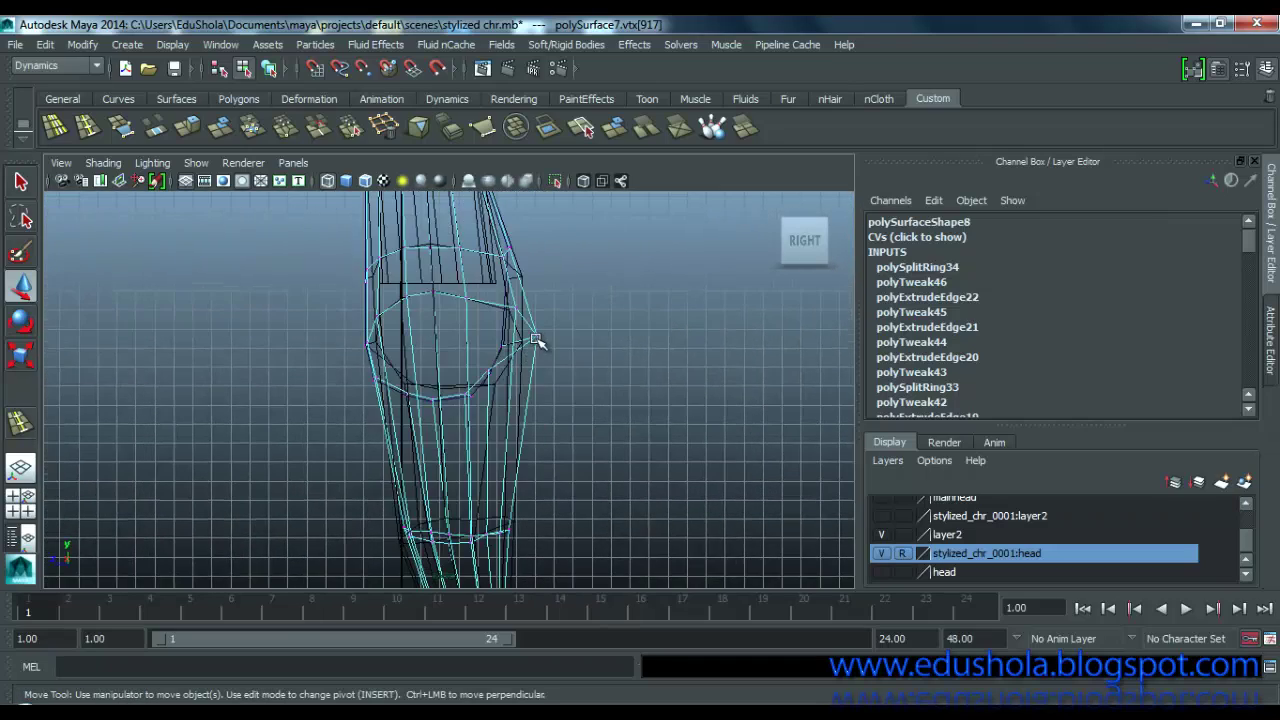
pyautogui.scroll(2, 537, 342)
pyautogui.scroll(-3, 588, 341)
pyautogui.keyDown('alt'); pyautogui.moveTo(572, 516); pyautogui.dragTo(572, 260, button='middle'); pyautogui.keyUp('alt')
pyautogui.scroll(1, 419, 309)
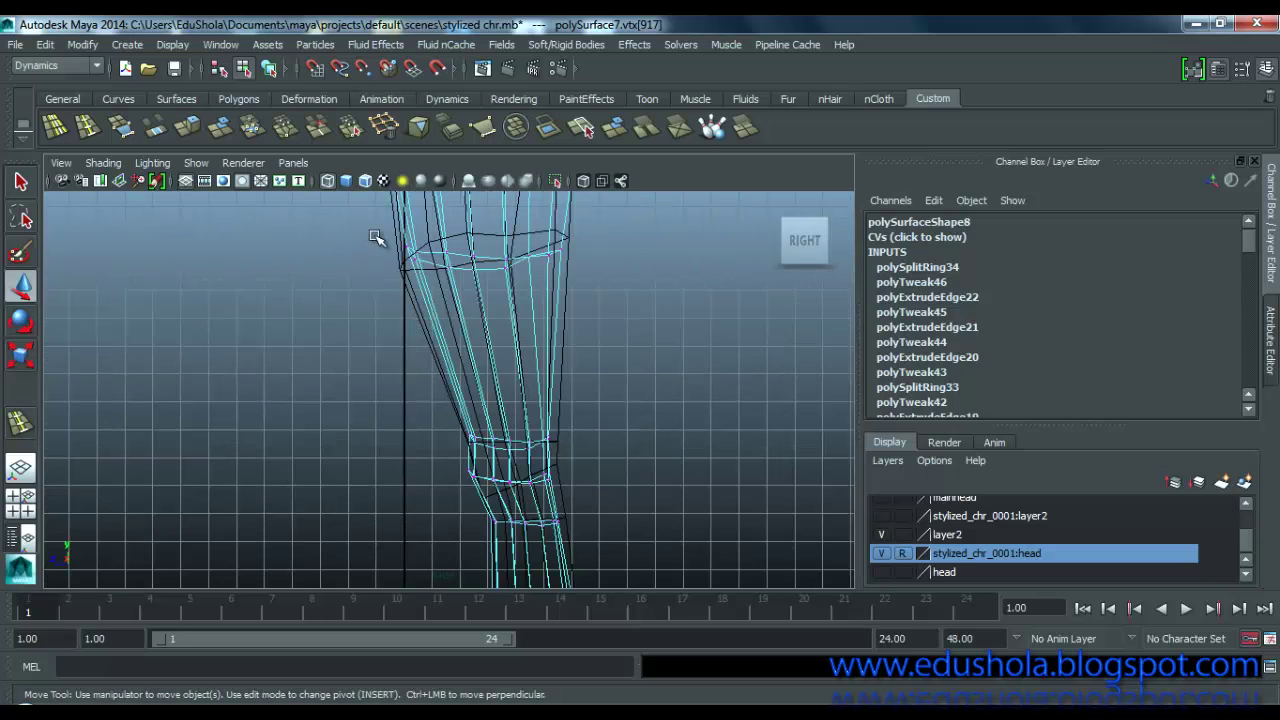
pyautogui.moveTo(422, 280); pyautogui.dragTo(401, 263)
# Step: Move the back vertices of the three knee loops outward to the reference leg's rear outline in the side view
pyautogui.keyDown('alt'); pyautogui.moveTo(486, 370); pyautogui.dragTo(550, 314, button='middle'); pyautogui.keyUp('alt')
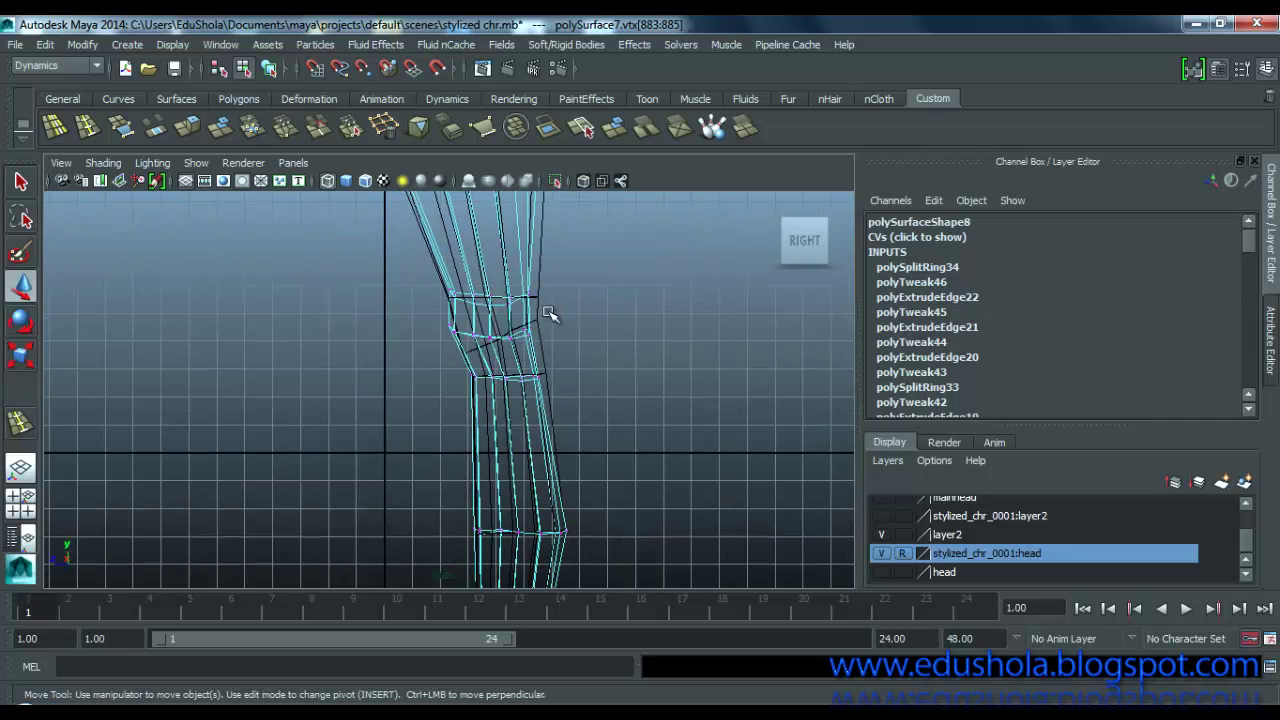
pyautogui.moveTo(522, 348); pyautogui.dragTo(529, 331)
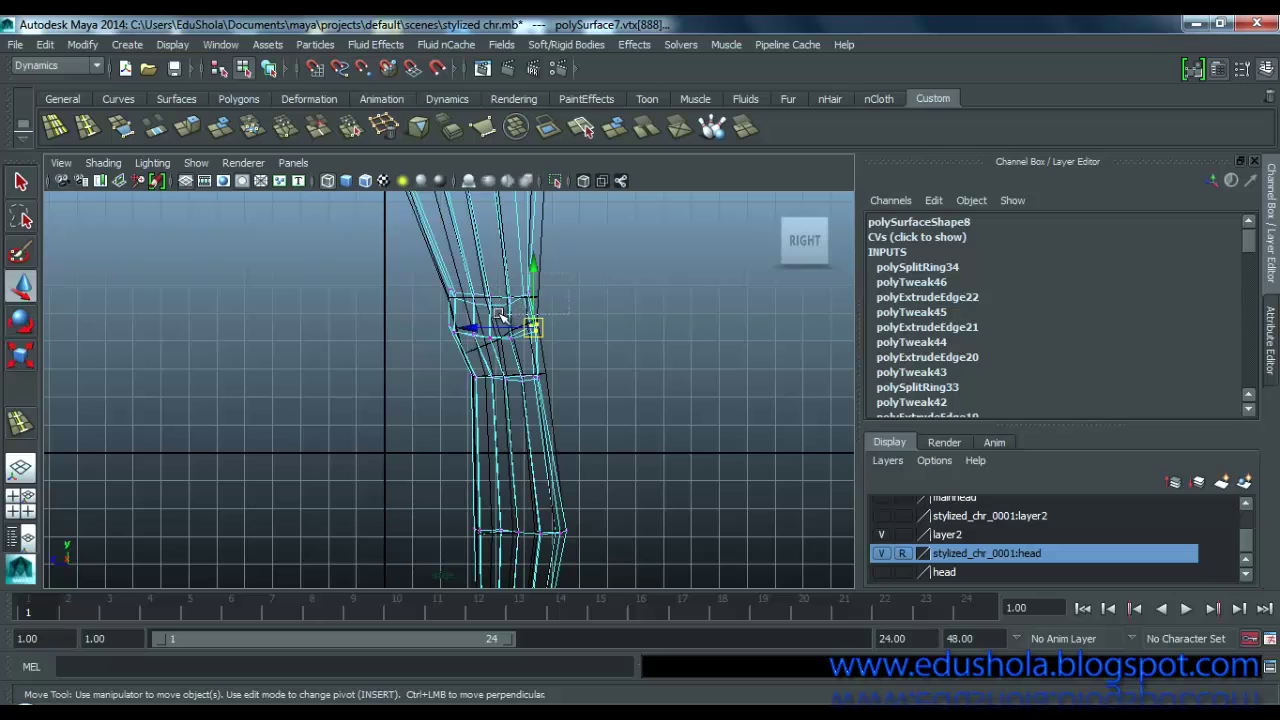
pyautogui.moveTo(499, 314); pyautogui.dragTo(530, 296)
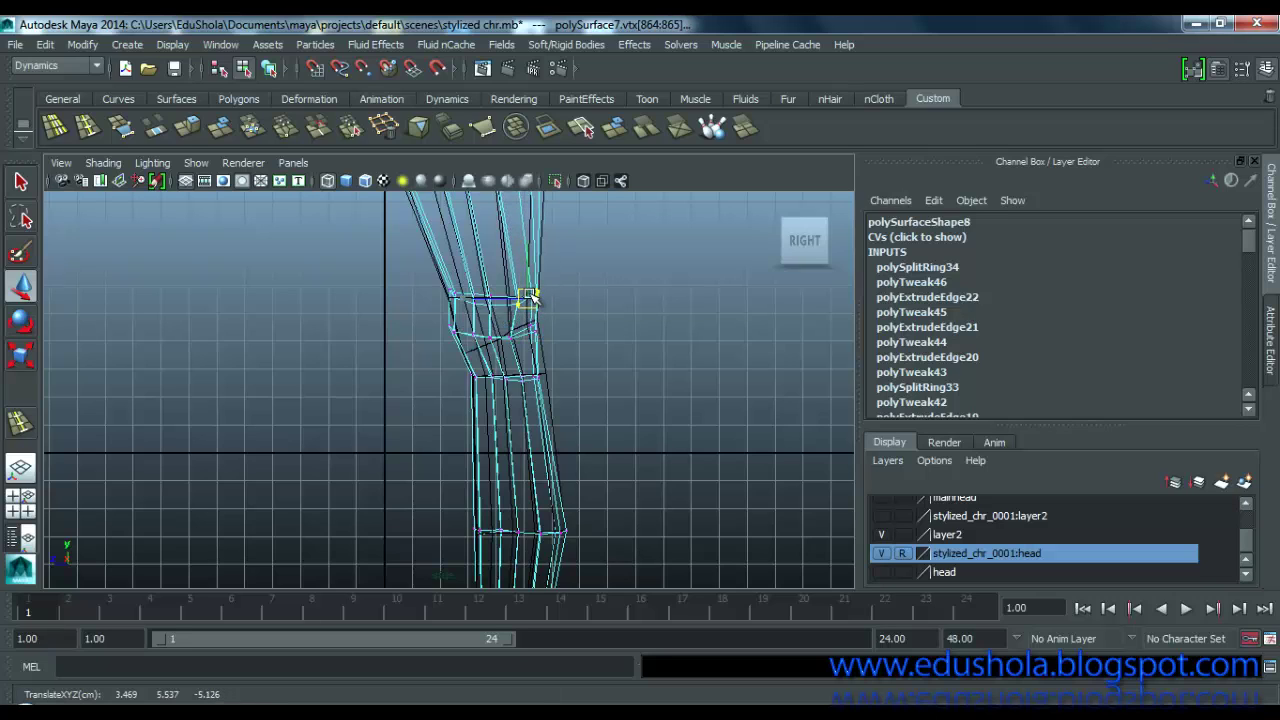
pyautogui.click(537, 377)
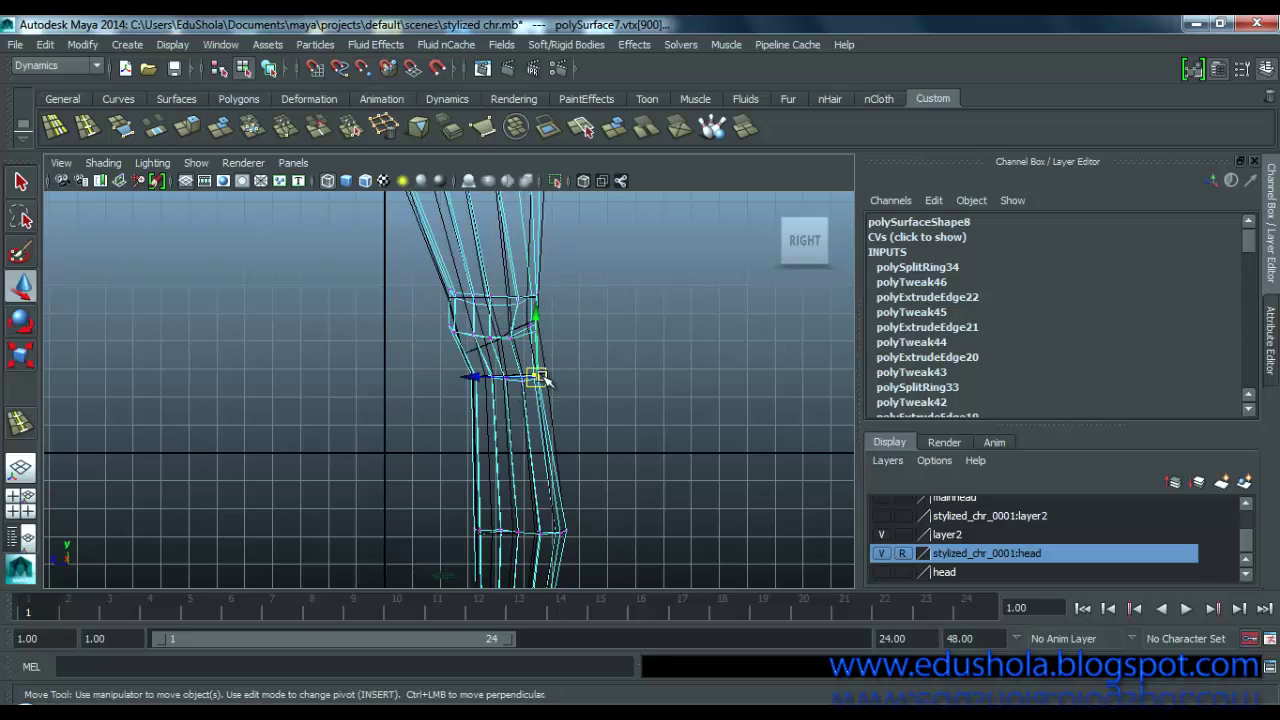
pyautogui.moveTo(541, 377); pyautogui.dragTo(551, 379)
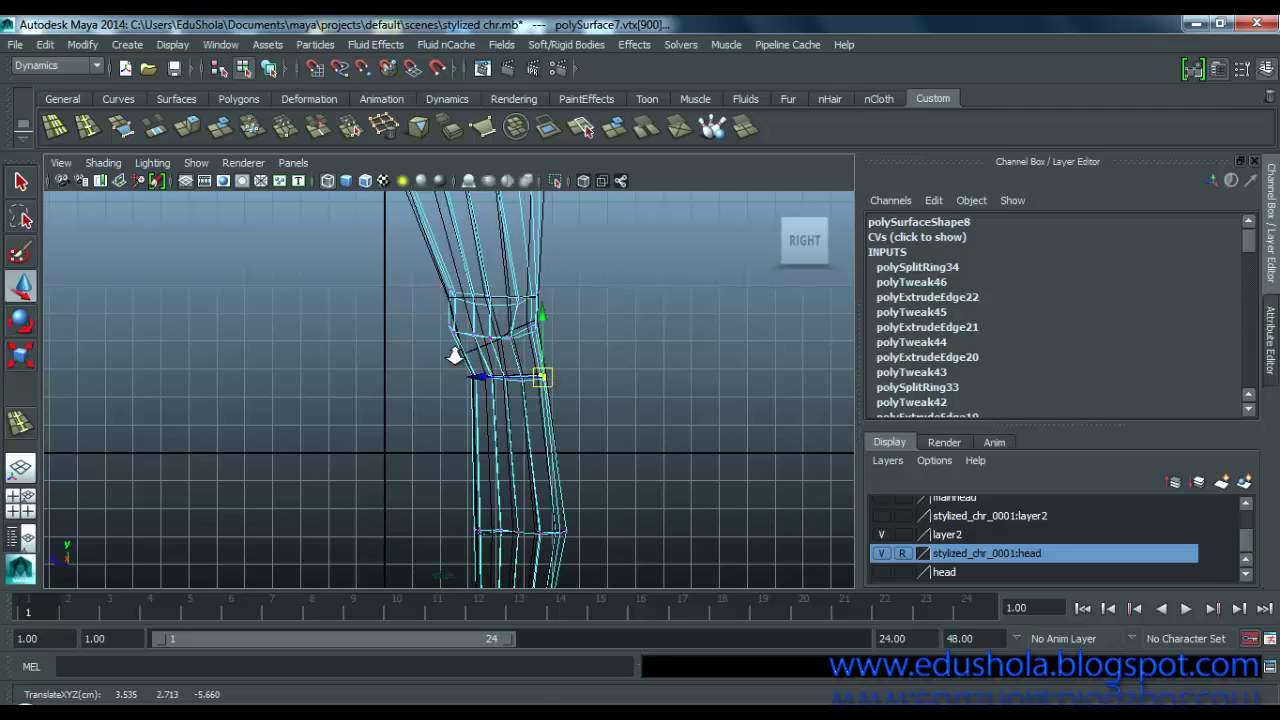
# Step: Shift the front vertices of the middle and upper knee loops onto the reference's front outline
pyautogui.scroll(2, 455, 356)
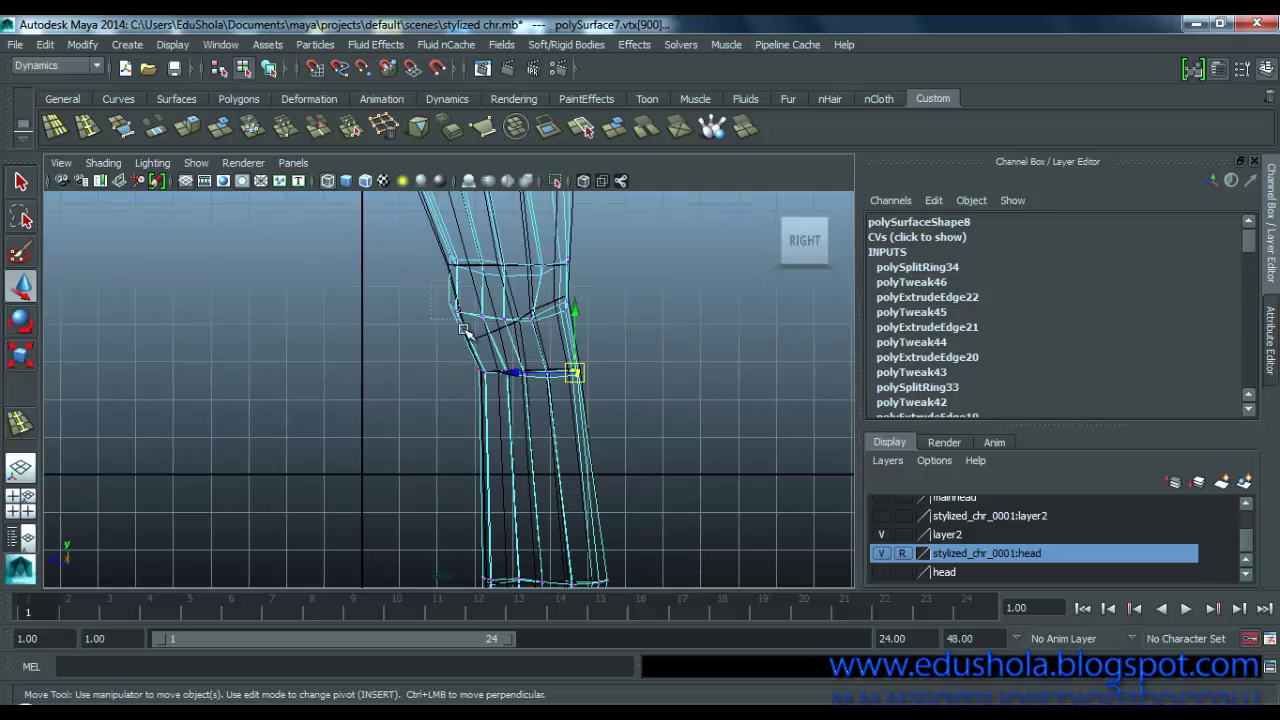
pyautogui.moveTo(463, 329); pyautogui.dragTo(467, 324)
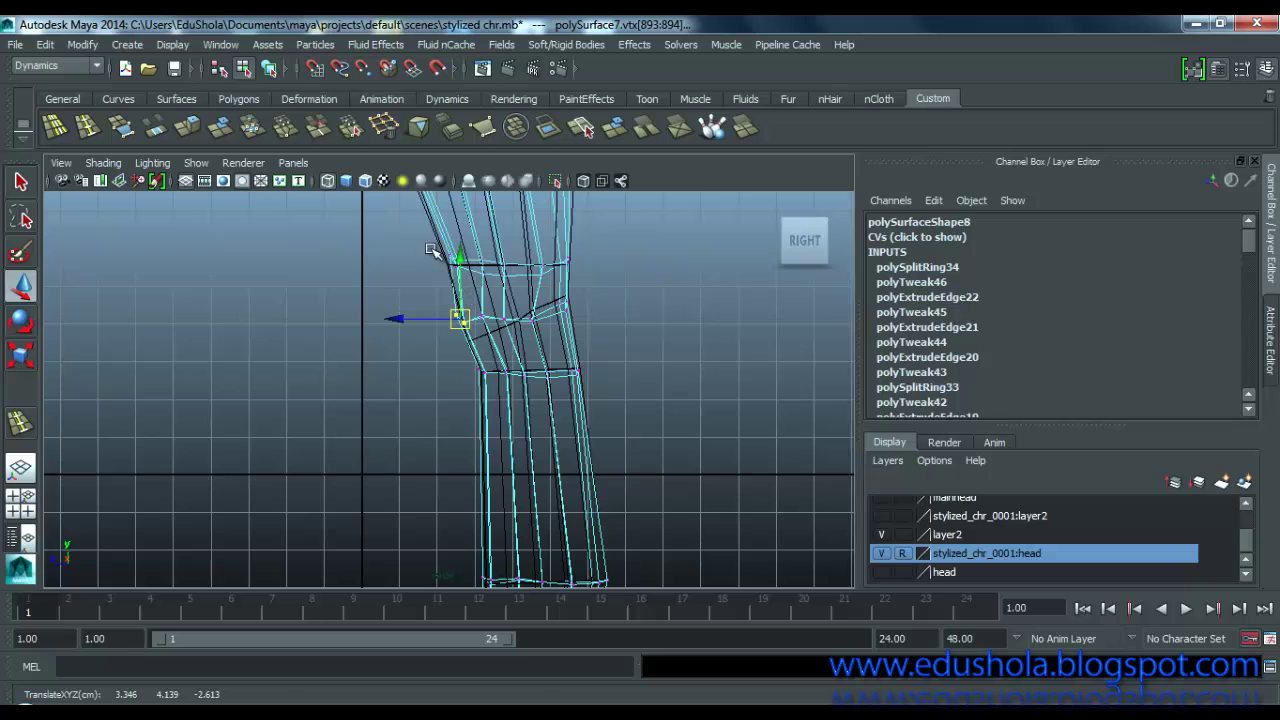
pyautogui.moveTo(433, 249)
pyautogui.mouseDown()
pyautogui.moveTo(464, 274)
pyautogui.moveTo(419, 262)
pyautogui.moveTo(433, 262)
pyautogui.mouseUp()
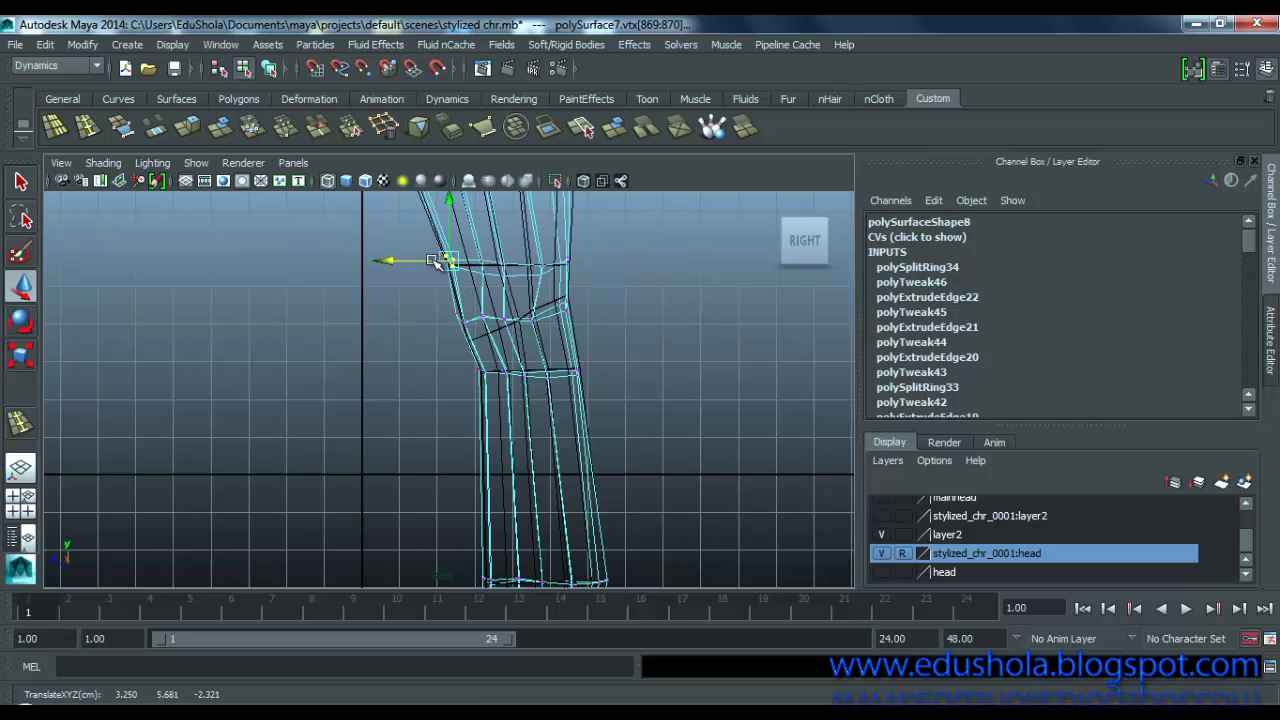
# Step: Slant the middle knee loop along the reference by raising its rear vertex and lowering its front vertices
pyautogui.moveTo(519, 307); pyautogui.dragTo(550, 304)
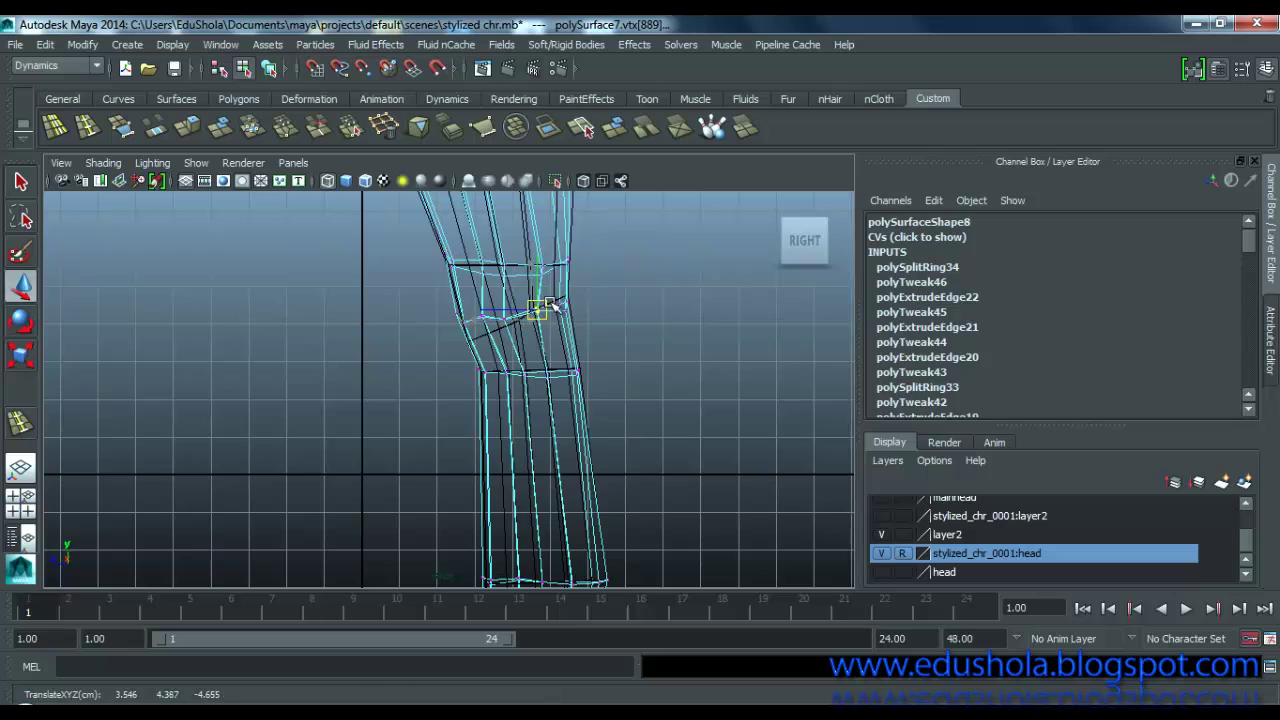
pyautogui.click(482, 315)
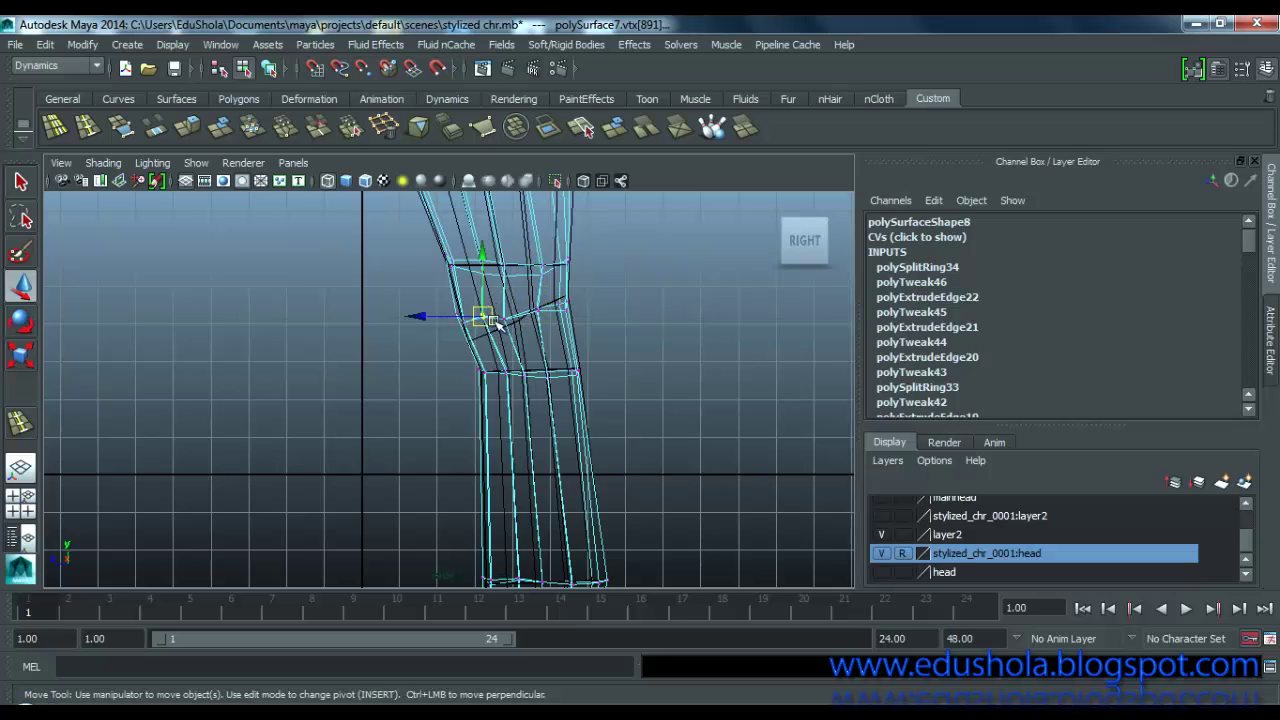
pyautogui.moveTo(490, 319); pyautogui.dragTo(492, 332)
pyautogui.moveTo(441, 299); pyautogui.dragTo(465, 338)
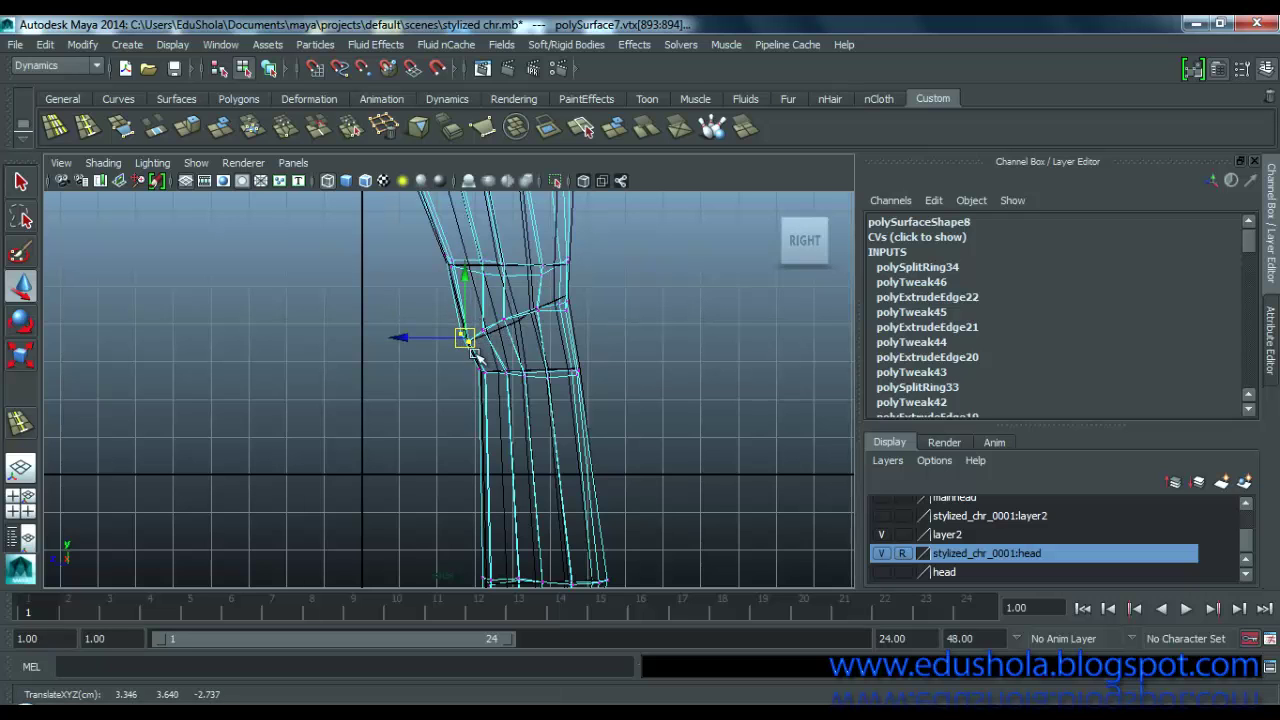
# Step: Deselect the vertices and examine the knee, calf and ankle loops against the reference in the side view
pyautogui.scroll(4, 475, 355)
pyautogui.click(515, 283)
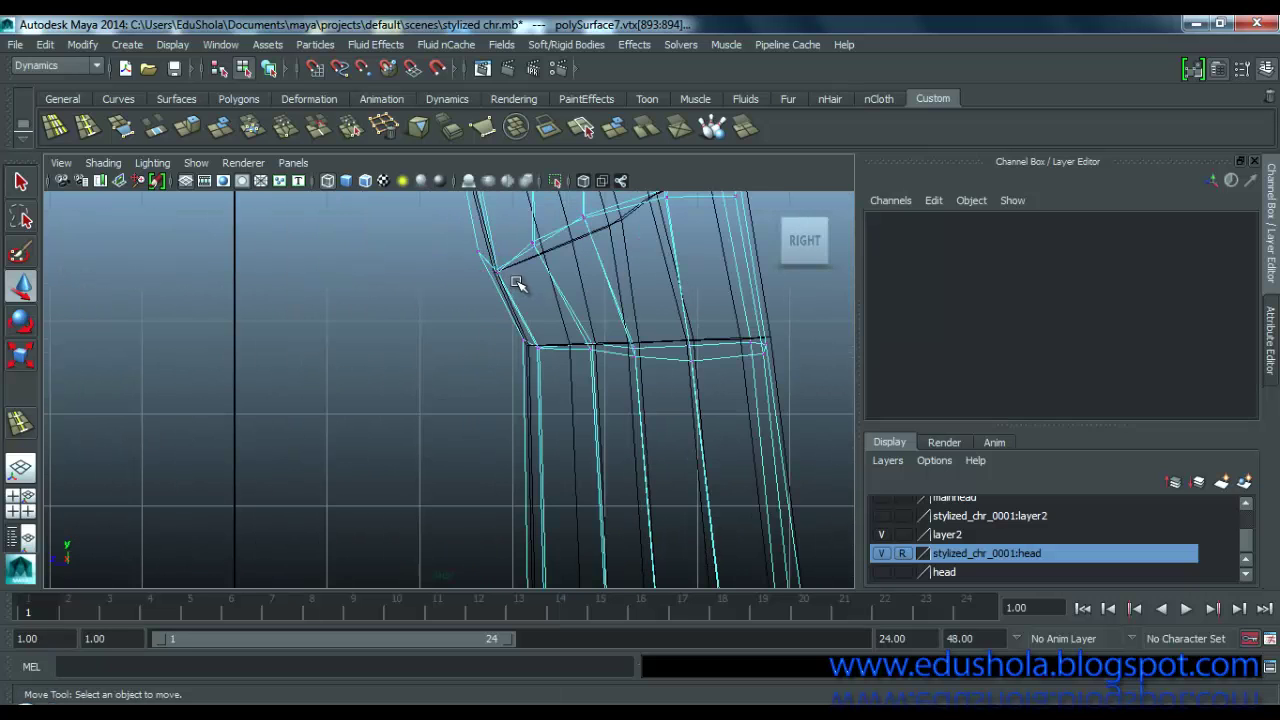
pyautogui.scroll(-5, 527, 283)
pyautogui.keyDown('alt'); pyautogui.moveTo(545, 464); pyautogui.dragTo(521, 283, button='middle'); pyautogui.keyUp('alt')
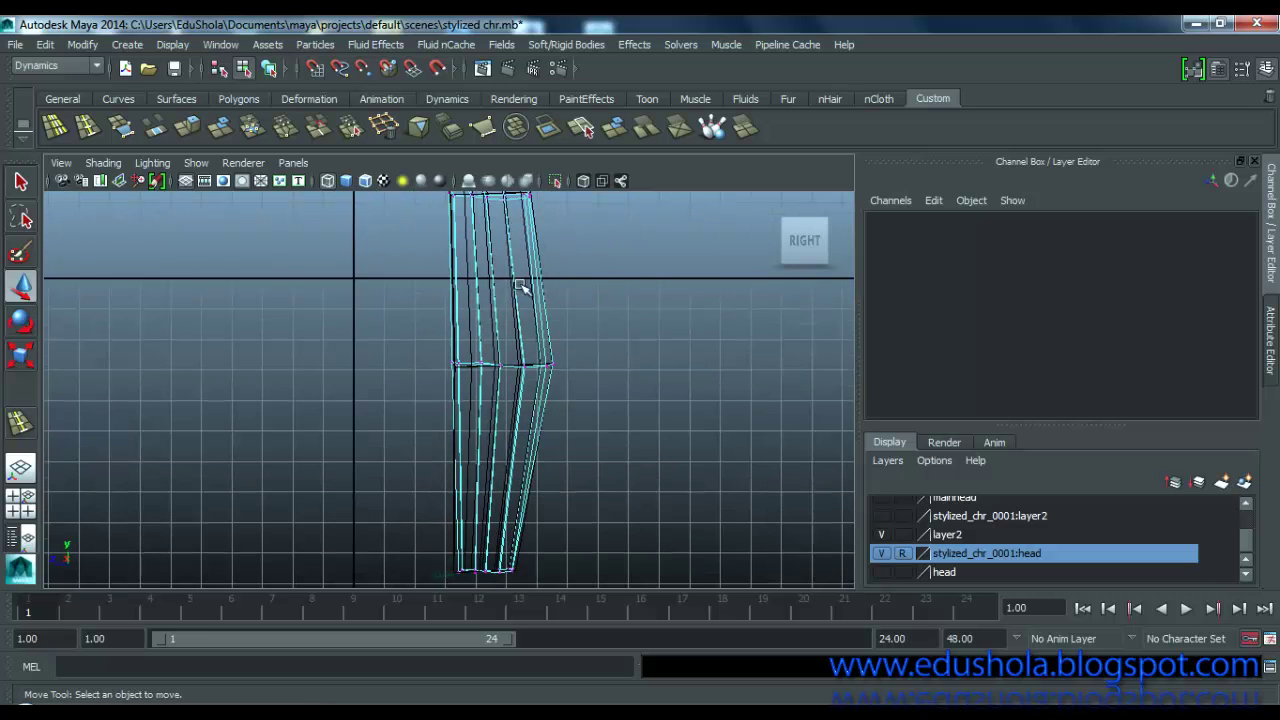
pyautogui.scroll(4, 570, 394)
pyautogui.scroll(-5, 590, 380)
pyautogui.scroll(-2, 590, 395)
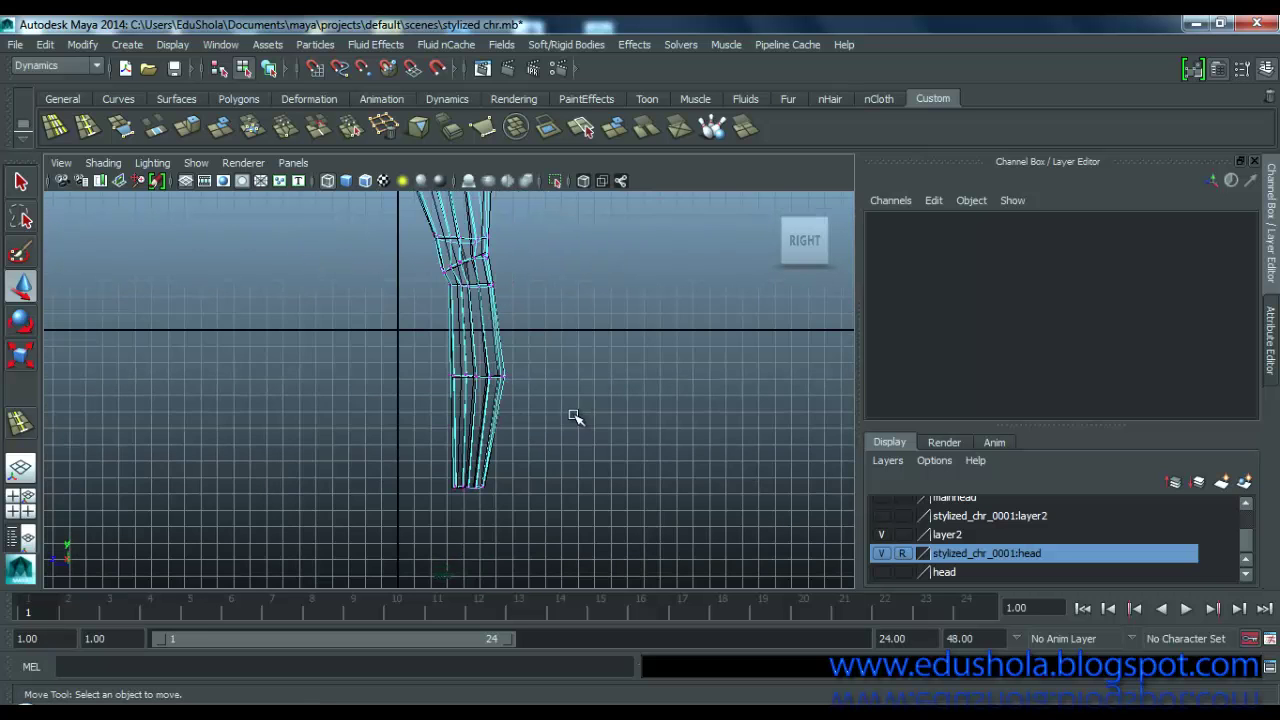
pyautogui.scroll(-4, 517, 443)
pyautogui.scroll(4, 508, 455)
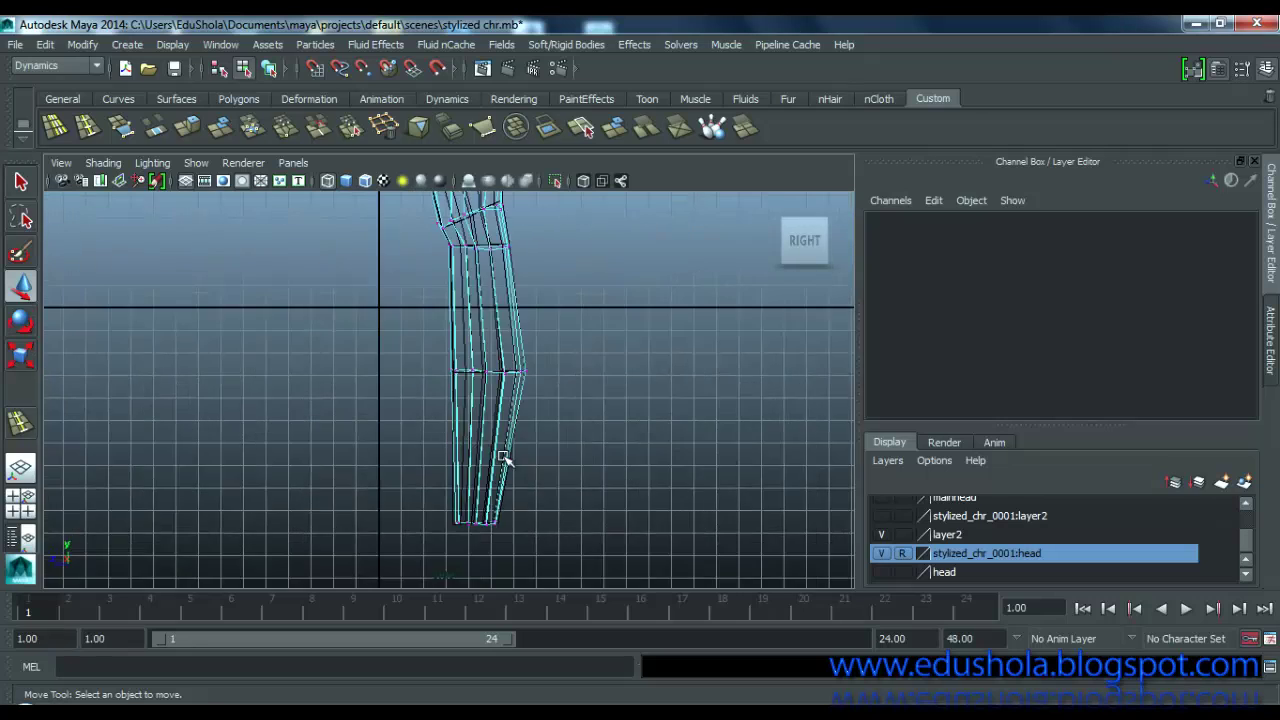
# Step: Hide the stylized_chr_0001:head reference layer so only the modelled leg shows in the side view
pyautogui.scroll(-8, 506, 459)
pyautogui.keyDown('alt'); pyautogui.moveTo(517, 351); pyautogui.dragTo(505, 472, button='middle'); pyautogui.keyUp('alt')
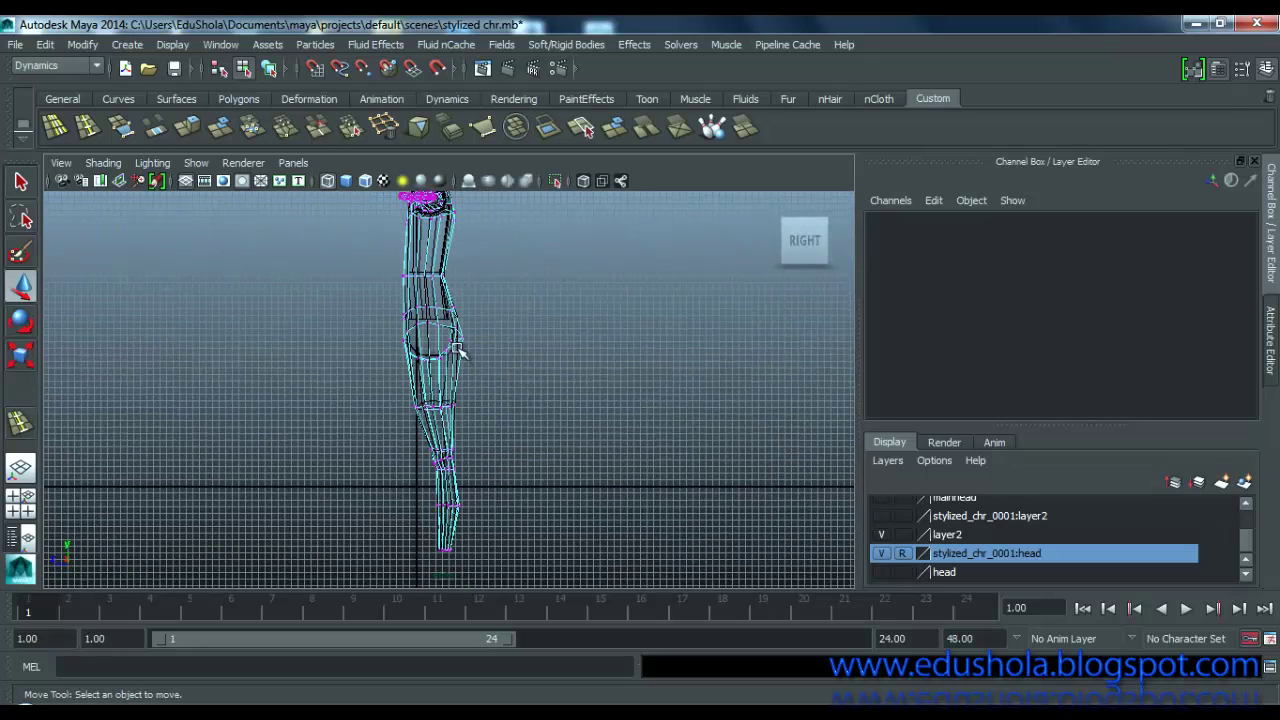
pyautogui.keyDown('alt'); pyautogui.moveTo(457, 348); pyautogui.dragTo(797, 520, button='right'); pyautogui.keyUp('alt')
pyautogui.click(880, 553)
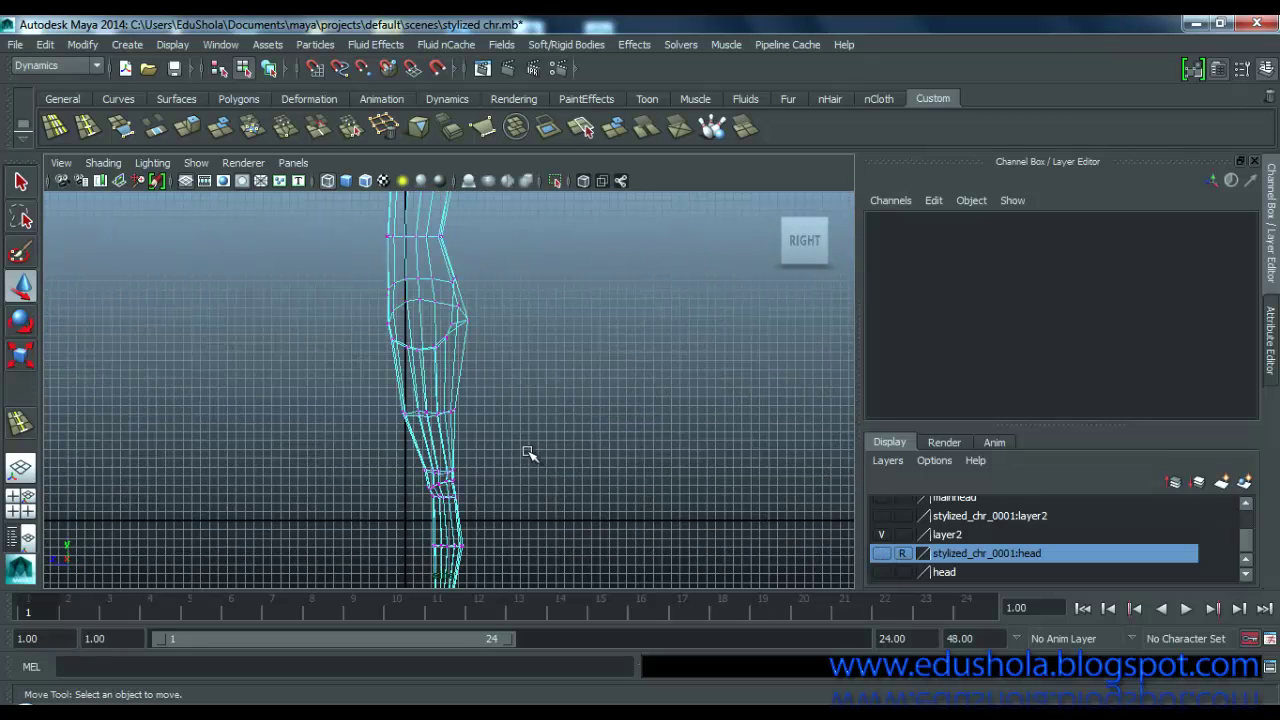
# Step: Pull the inner rear vertex of the middle knee loop inward in the perspective view
pyautogui.press('space')
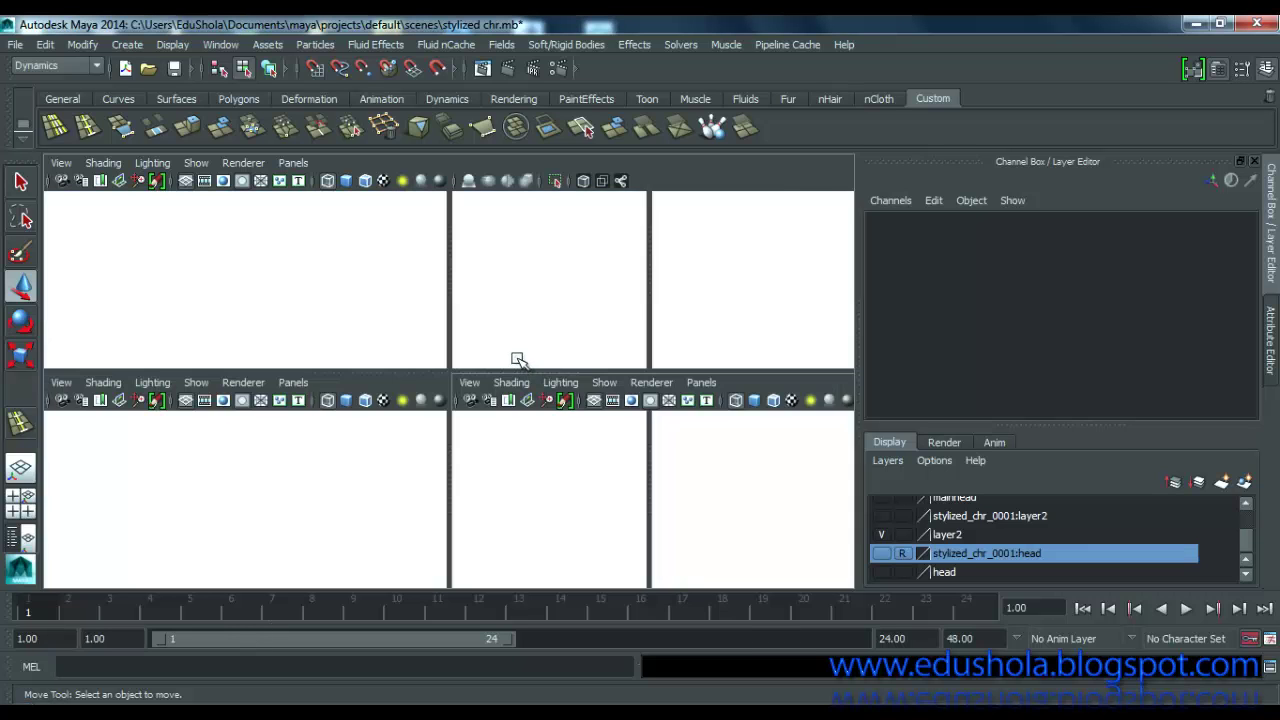
pyautogui.press('space')
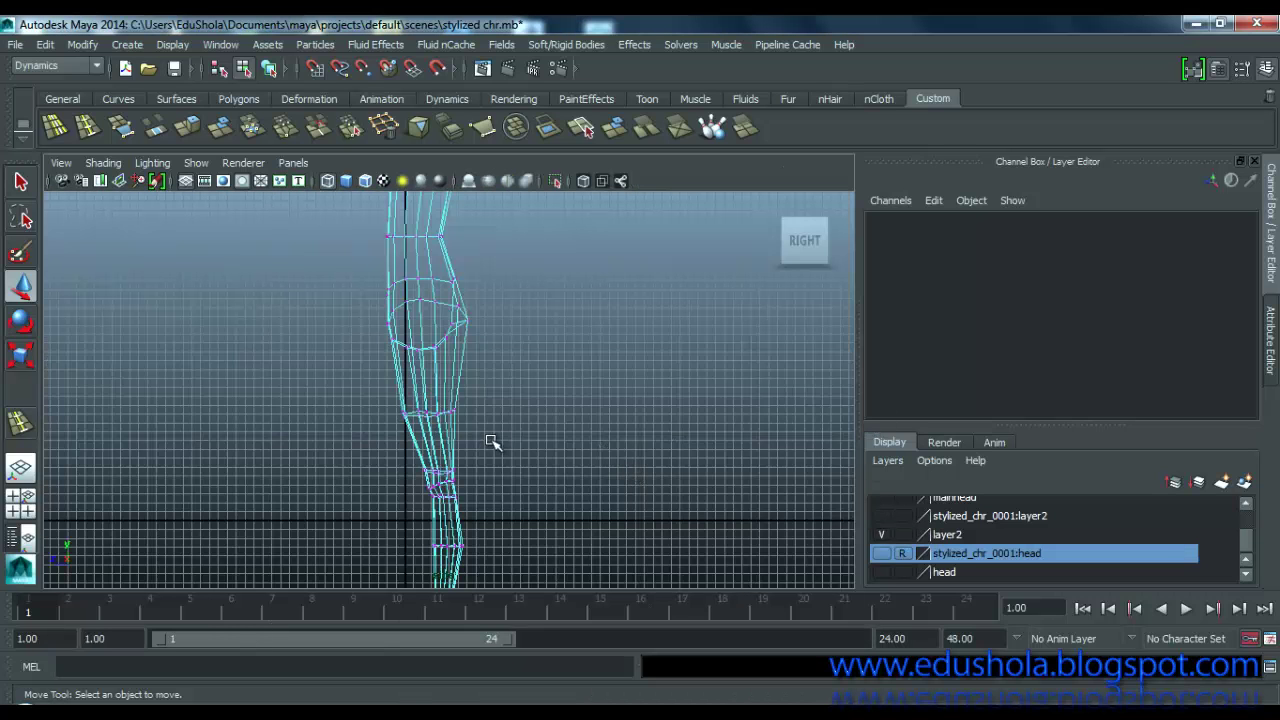
pyautogui.press('space')
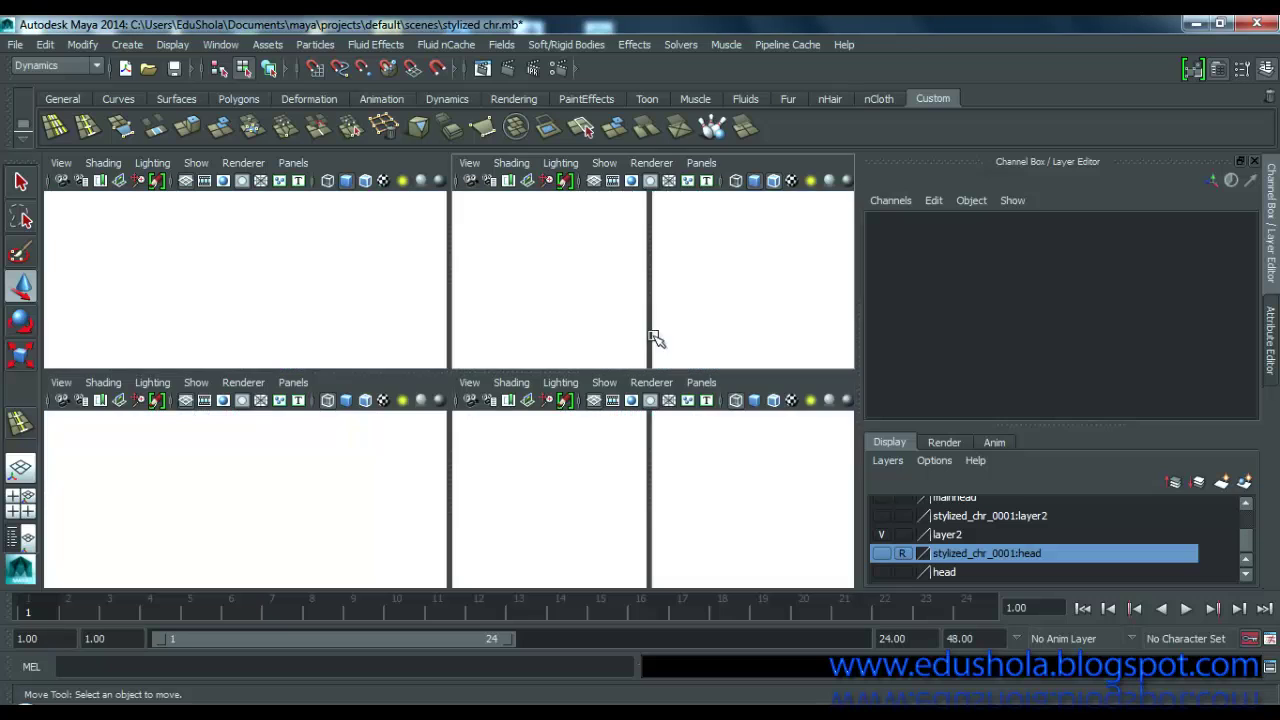
pyautogui.press('space')
pyautogui.keyDown('alt'); pyautogui.moveTo(610, 357); pyautogui.dragTo(396, 392); pyautogui.keyUp('alt')
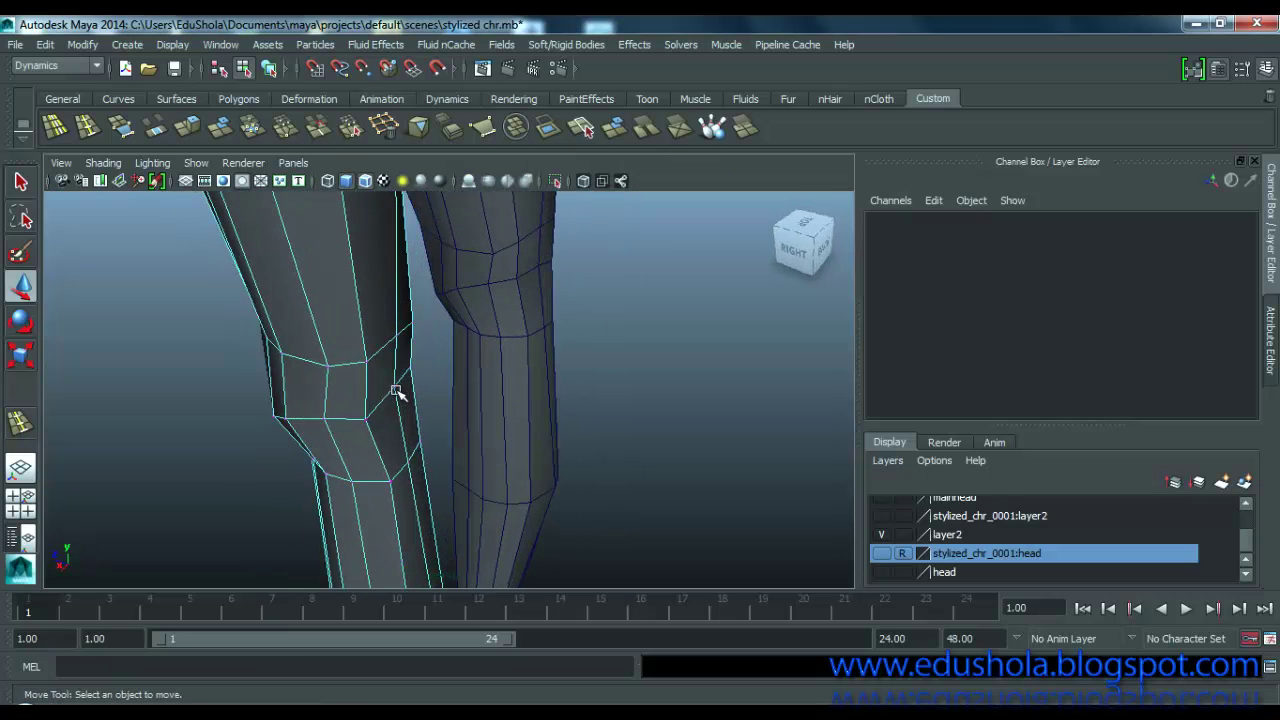
pyautogui.click(394, 389)
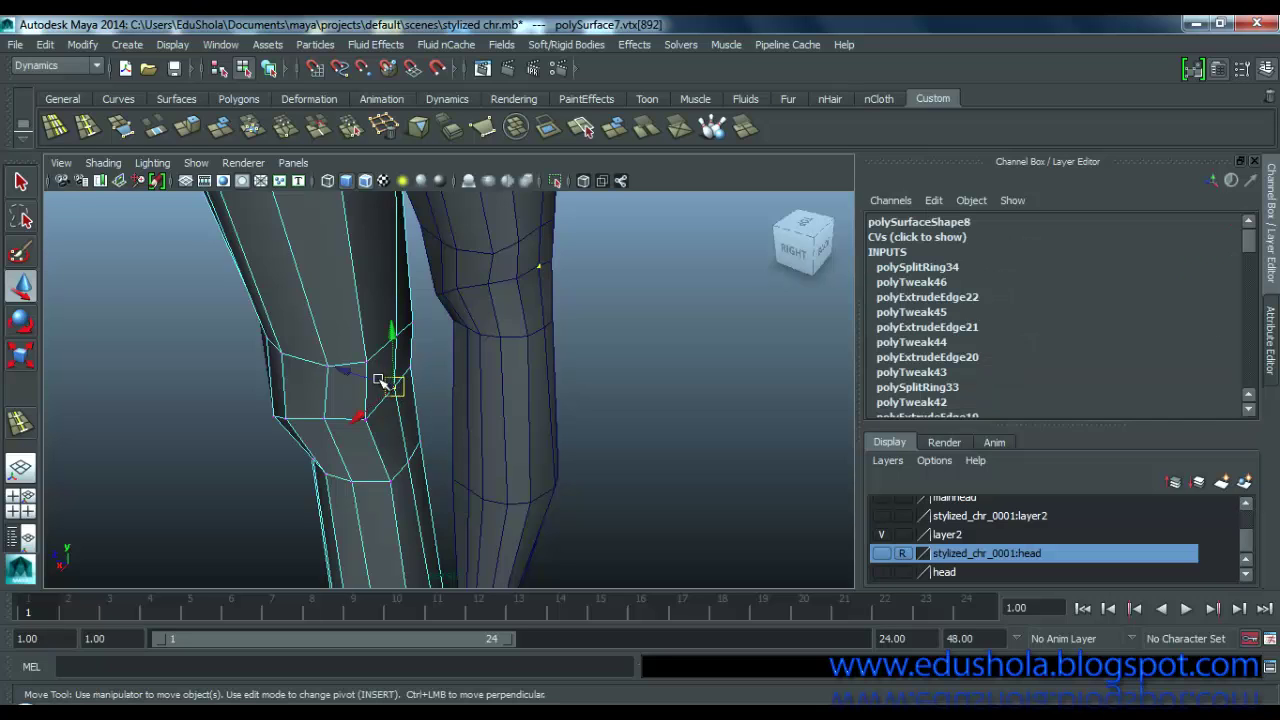
pyautogui.moveTo(370, 377); pyautogui.dragTo(369, 384)
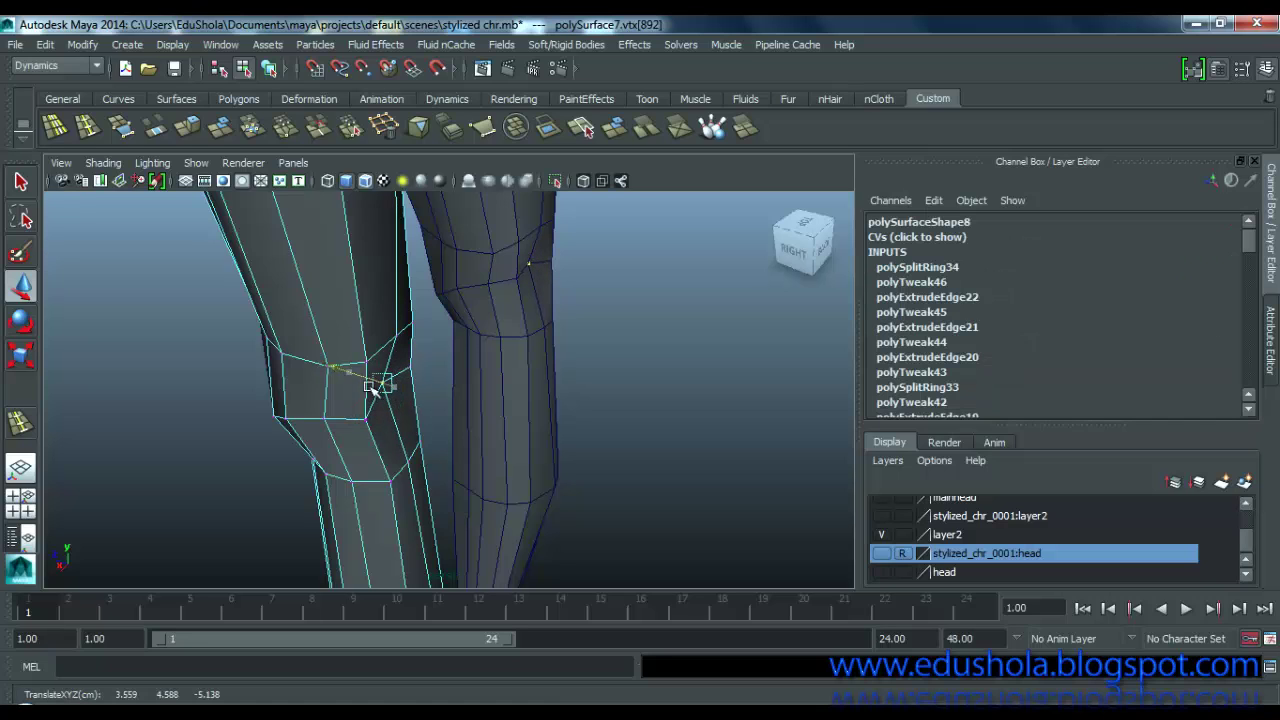
# Step: Try to pull the inner rear vertex of the lower knee loop inward as well
pyautogui.click(398, 458)
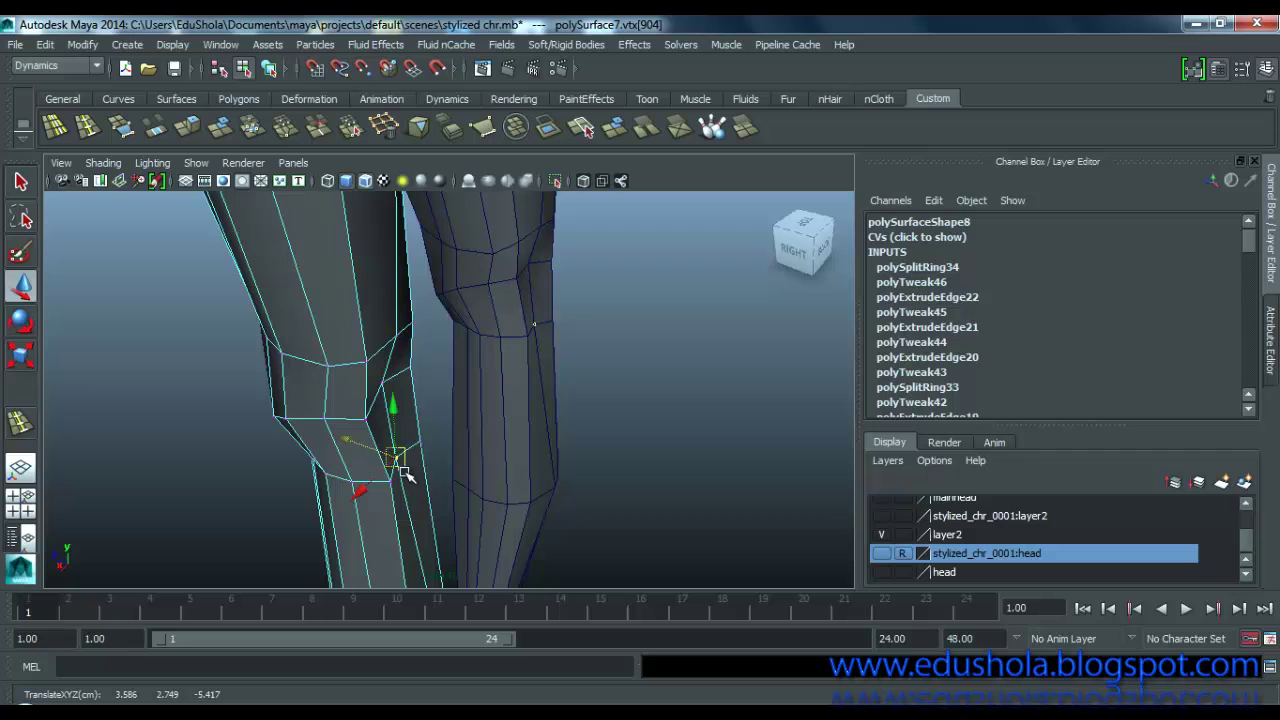
pyautogui.keyDown('alt'); pyautogui.moveTo(405, 474); pyautogui.dragTo(410, 250, button='middle'); pyautogui.keyUp('alt')
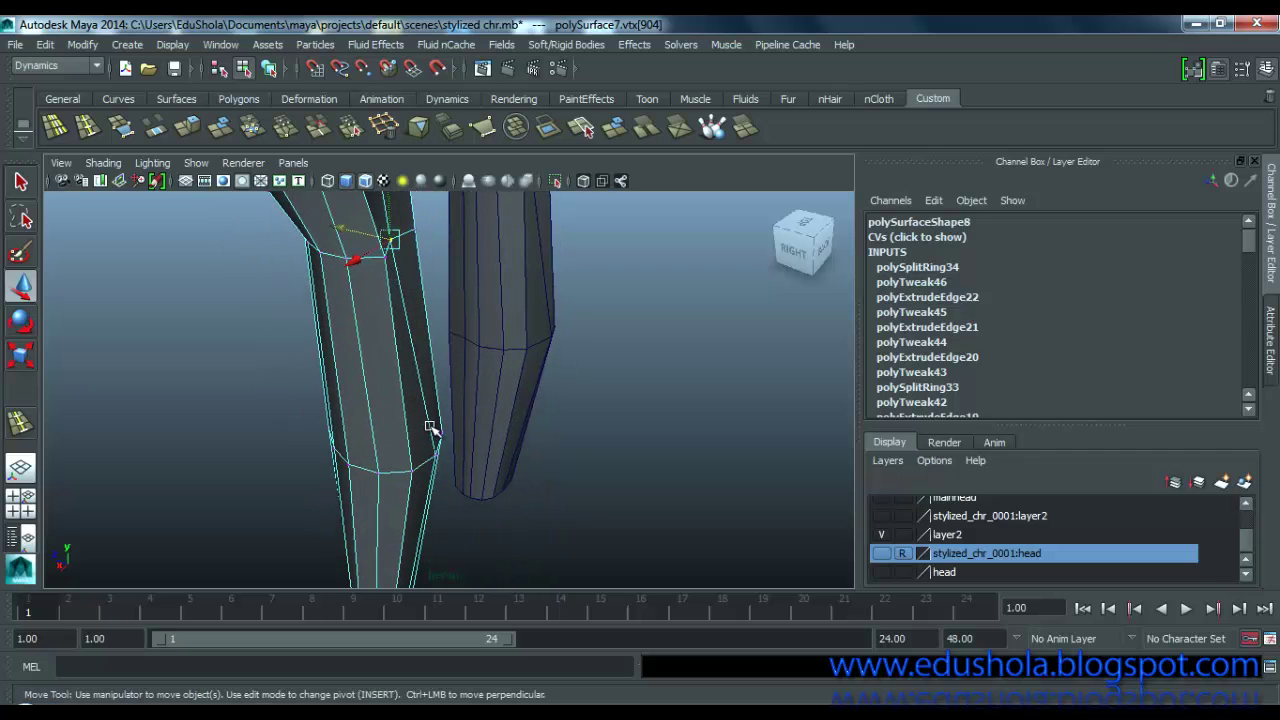
pyautogui.hotkey('ctrl', 'z')
# Step: Show the selected body half in smooth preview, then turn off wireframe on shaded and return to object mode
pyautogui.keyDown('alt'); pyautogui.moveTo(466, 346); pyautogui.dragTo(286, 320); pyautogui.keyUp('alt')
pyautogui.keyDown('alt'); pyautogui.moveTo(371, 297); pyautogui.dragTo(346, 393, button='middle'); pyautogui.keyUp('alt')
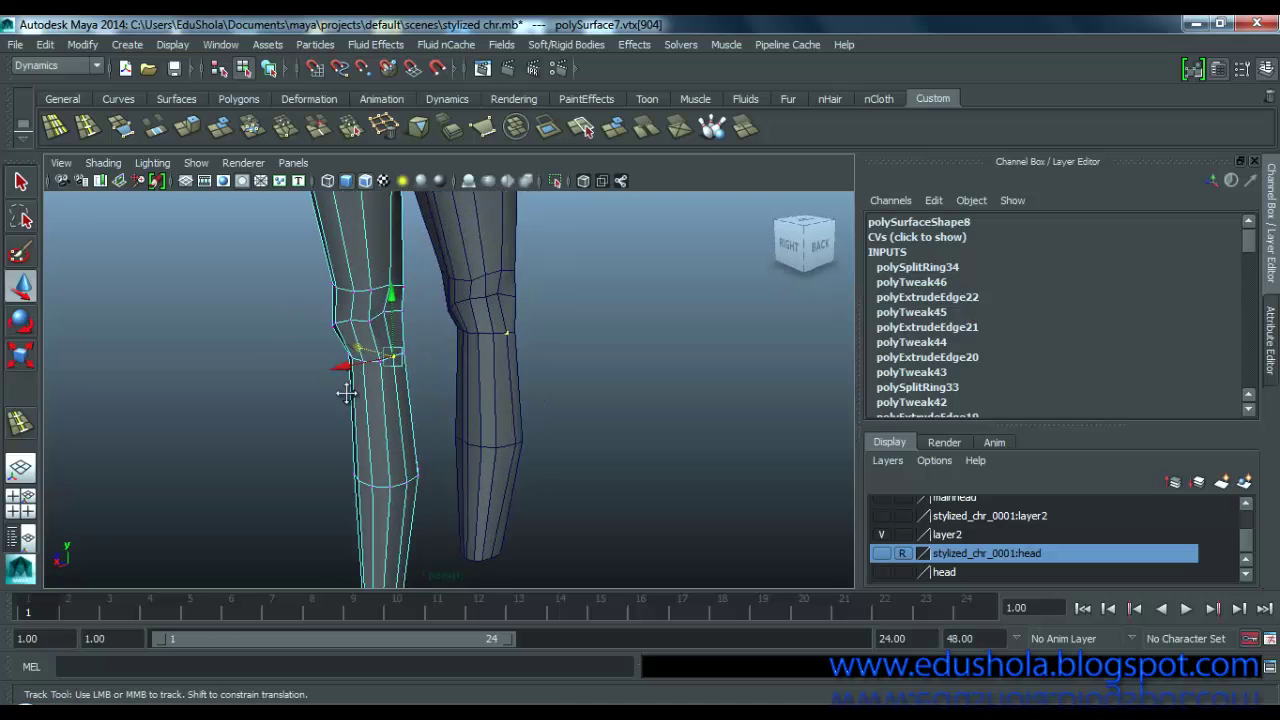
pyautogui.keyDown('alt'); pyautogui.moveTo(346, 393); pyautogui.dragTo(376, 374); pyautogui.keyUp('alt')
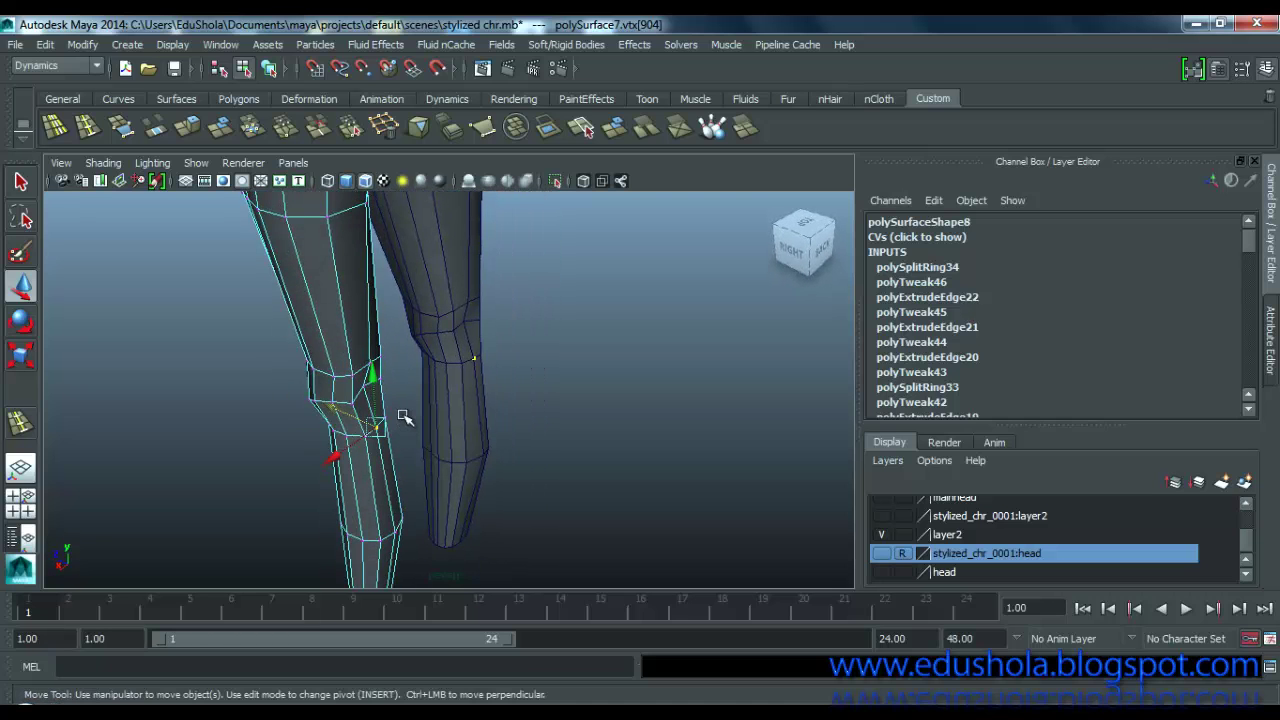
pyautogui.press('3')
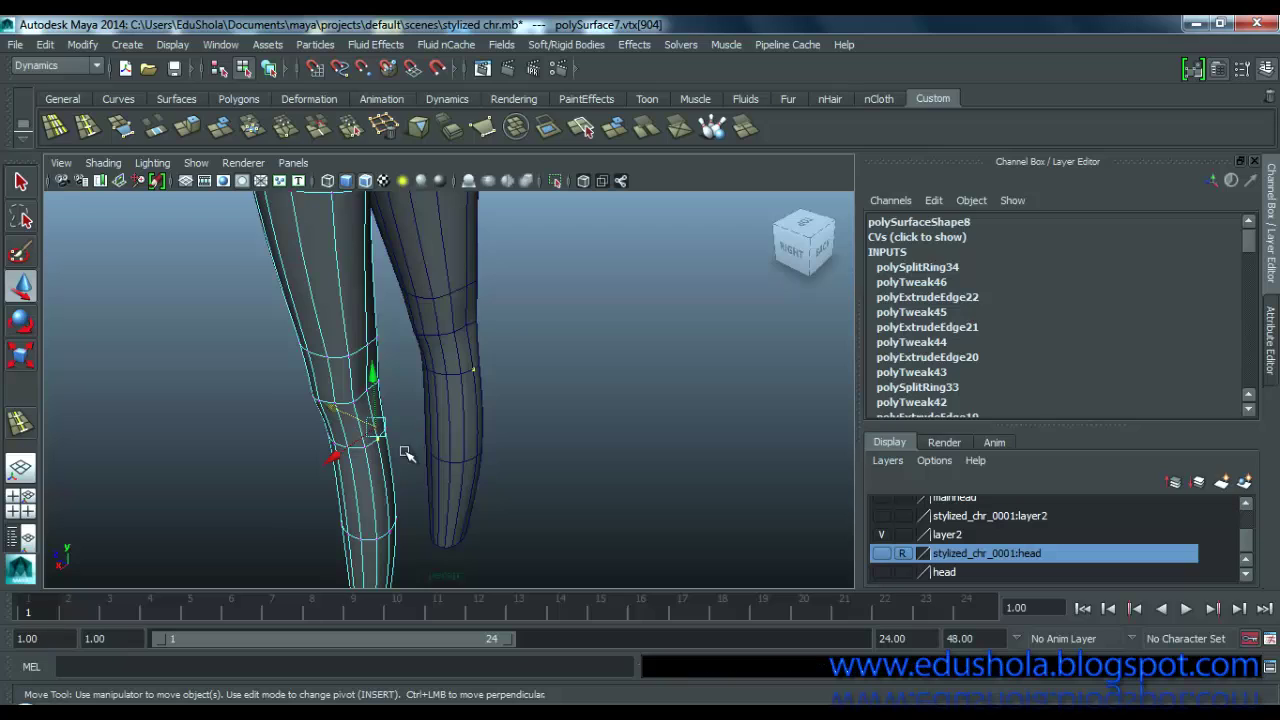
pyautogui.click(592, 450)
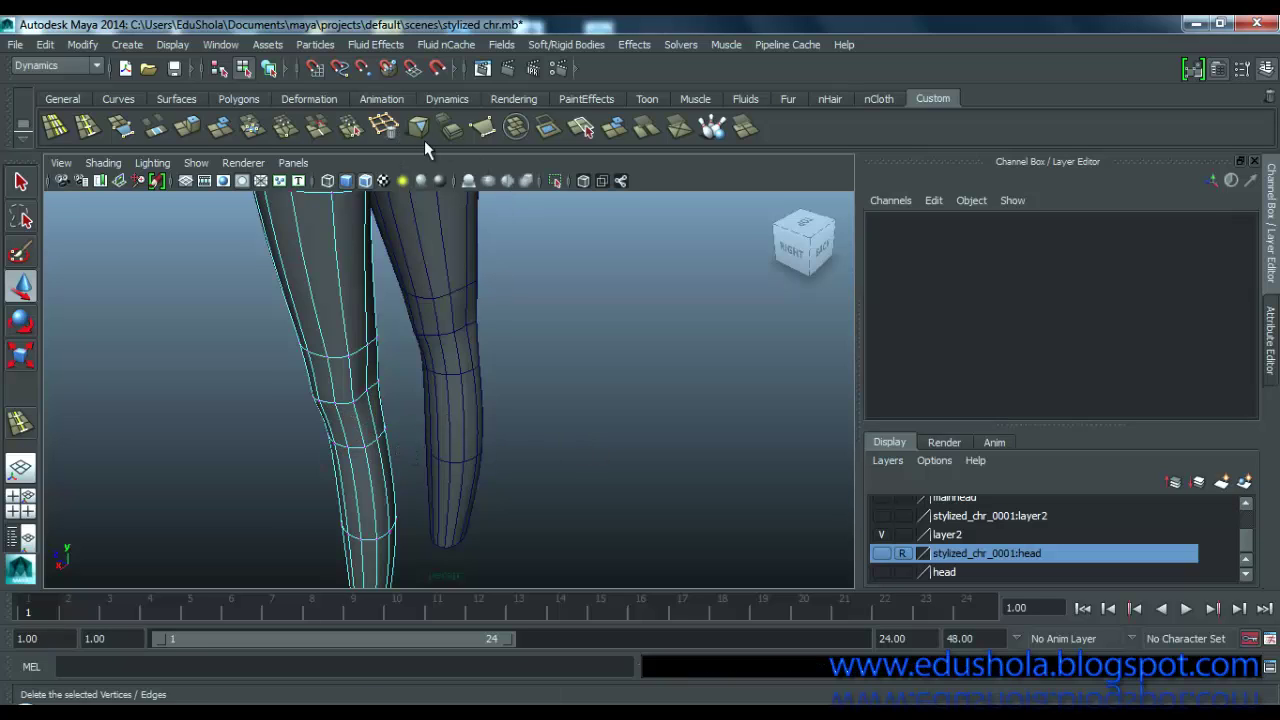
pyautogui.click(366, 182)
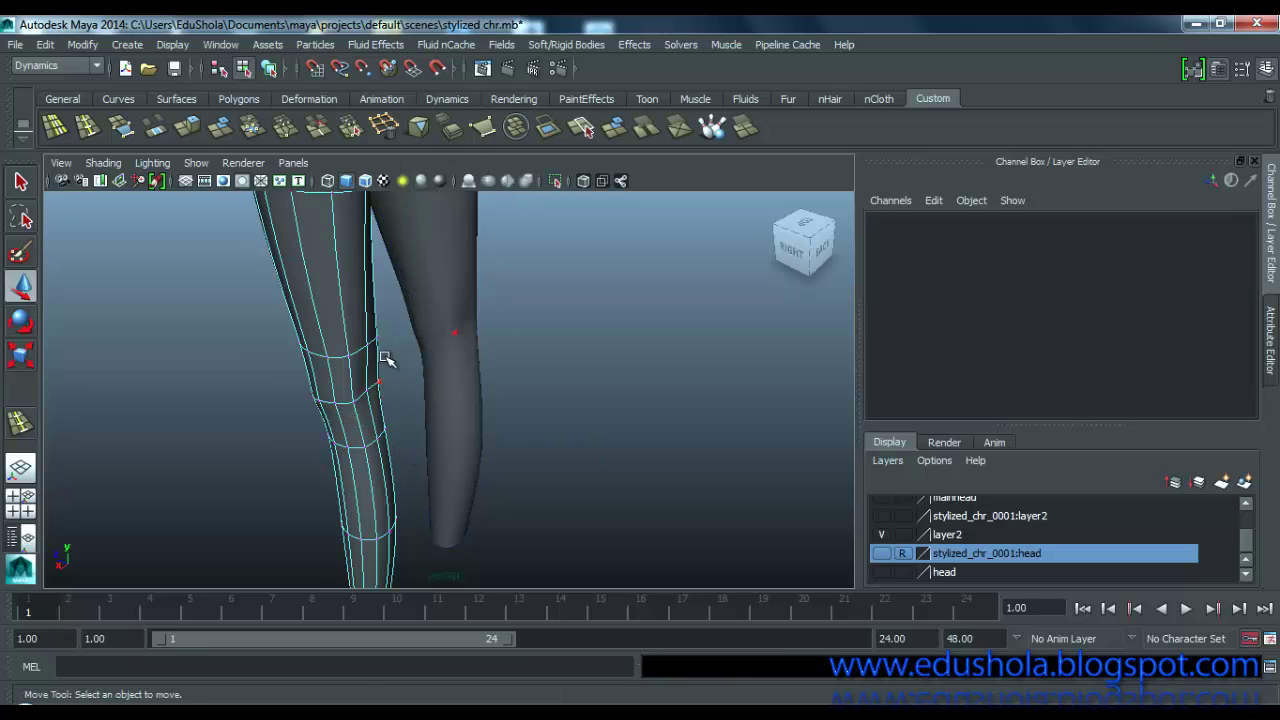
pyautogui.moveTo(366, 356); pyautogui.dragTo(452, 236, button='right')
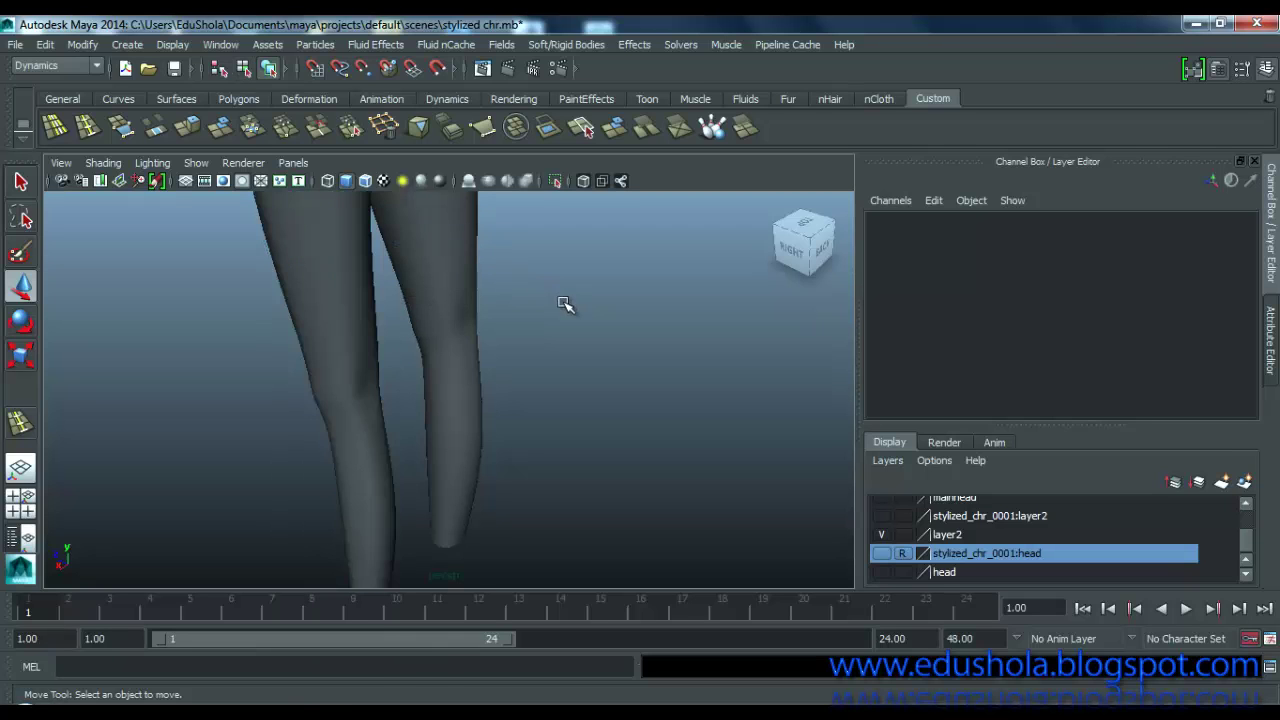
# Step: Examine the smoothed figure from behind, front and three-quarter angles, checking the leg proportions against the body
pyautogui.keyDown('alt'); pyautogui.moveTo(368, 374); pyautogui.dragTo(343, 363); pyautogui.keyUp('alt')
pyautogui.scroll(-5, 391, 326)
pyautogui.keyDown('alt'); pyautogui.moveTo(517, 354); pyautogui.dragTo(655, 350); pyautogui.keyUp('alt')
pyautogui.keyDown('alt'); pyautogui.moveTo(485, 324); pyautogui.dragTo(381, 366); pyautogui.keyUp('alt')
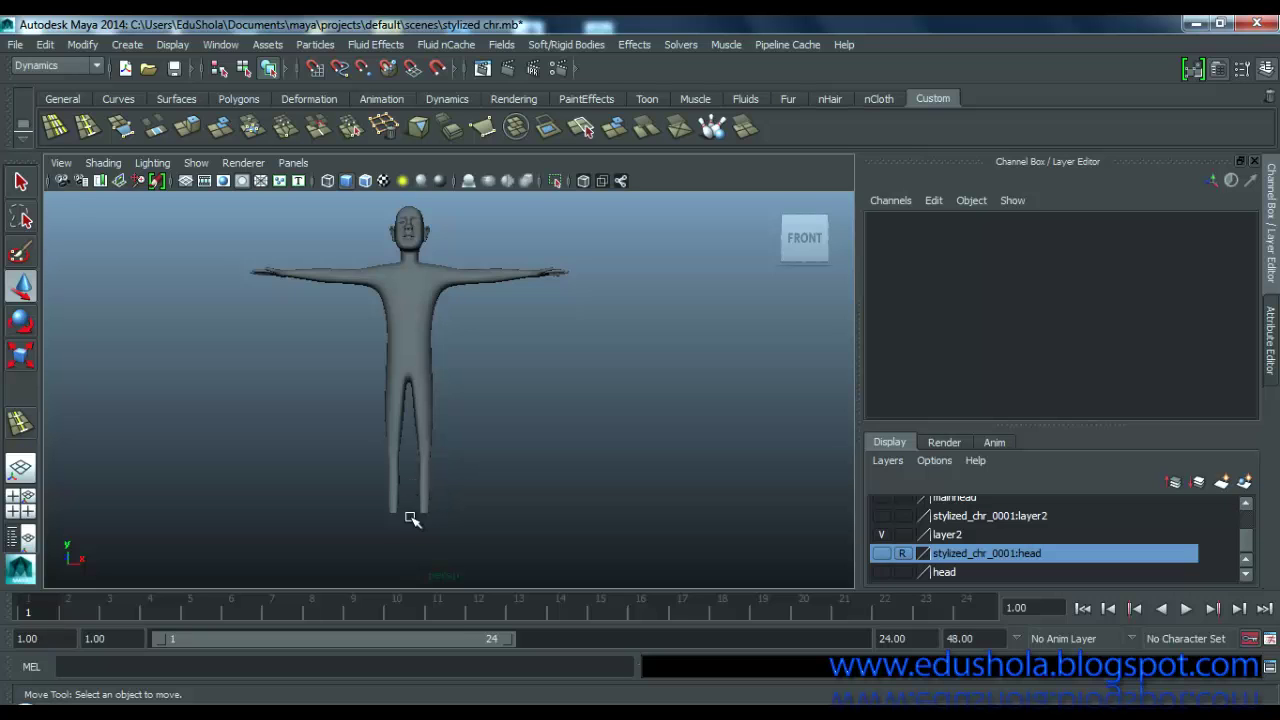
pyautogui.keyDown('alt'); pyautogui.moveTo(417, 509); pyautogui.dragTo(495, 526); pyautogui.keyUp('alt')
pyautogui.keyDown('alt'); pyautogui.moveTo(469, 466); pyautogui.dragTo(457, 380, button='middle'); pyautogui.keyUp('alt')
pyautogui.keyDown('alt'); pyautogui.moveTo(457, 380); pyautogui.dragTo(406, 363); pyautogui.keyUp('alt')
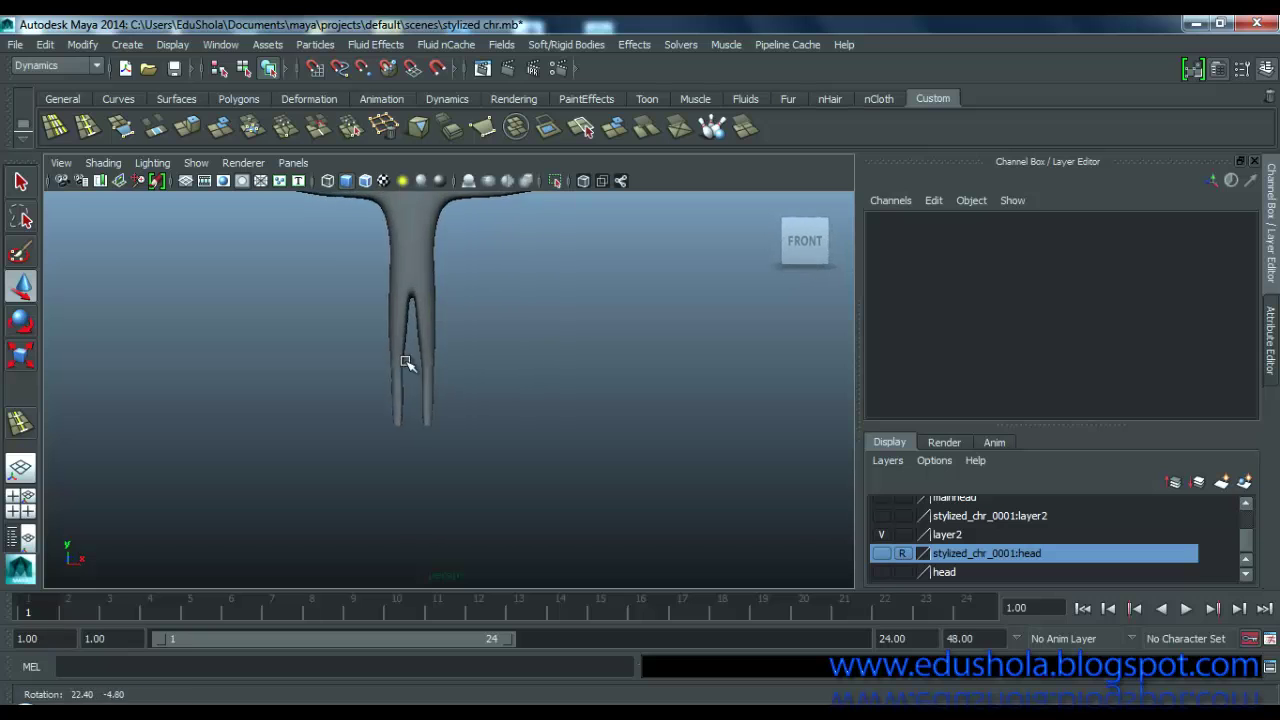
pyautogui.keyDown('alt'); pyautogui.moveTo(408, 356); pyautogui.dragTo(393, 412, button='middle'); pyautogui.keyUp('alt')
pyautogui.keyDown('alt'); pyautogui.moveTo(393, 413); pyautogui.dragTo(351, 438); pyautogui.keyUp('alt')
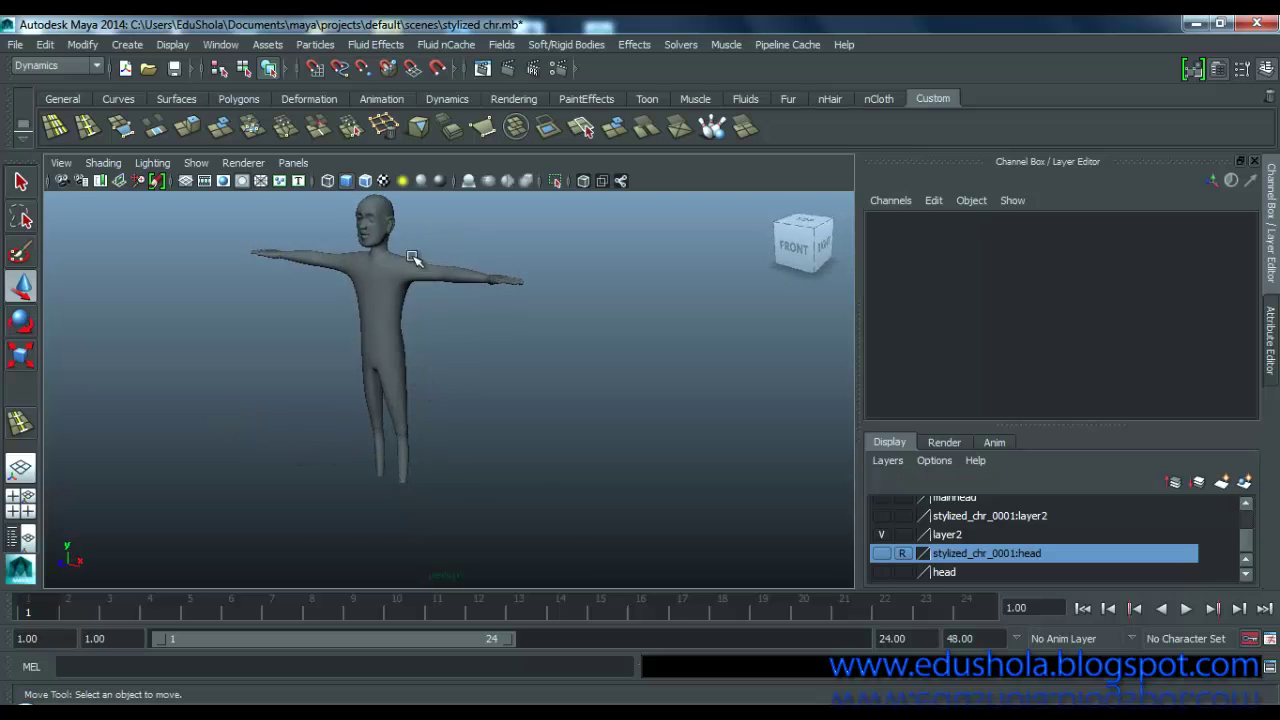
pyautogui.moveTo(456, 332)
pyautogui.keyDown('alt'); pyautogui.mouseDown()
pyautogui.moveTo(468, 337)
pyautogui.moveTo(455, 356)
pyautogui.mouseUp(); pyautogui.keyUp('alt')
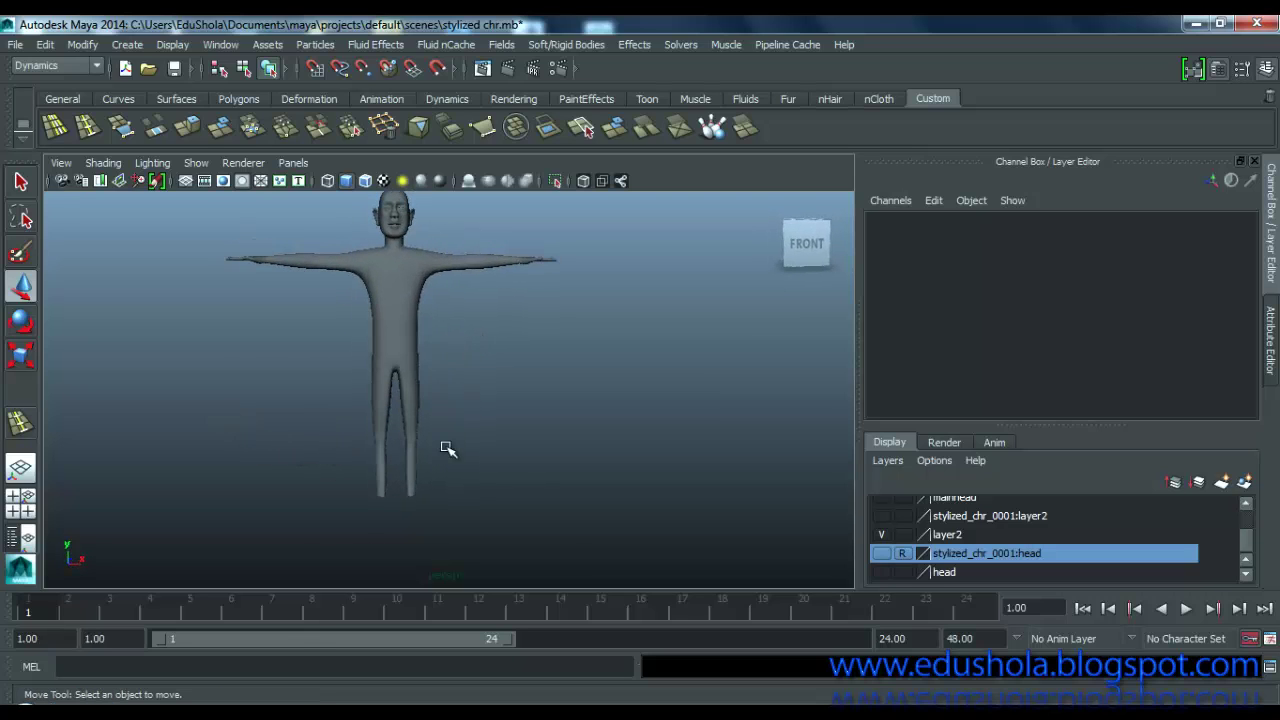
# Step: Select the body half polySurface7 and switch it to vertex editing around the legs
pyautogui.click(407, 372)
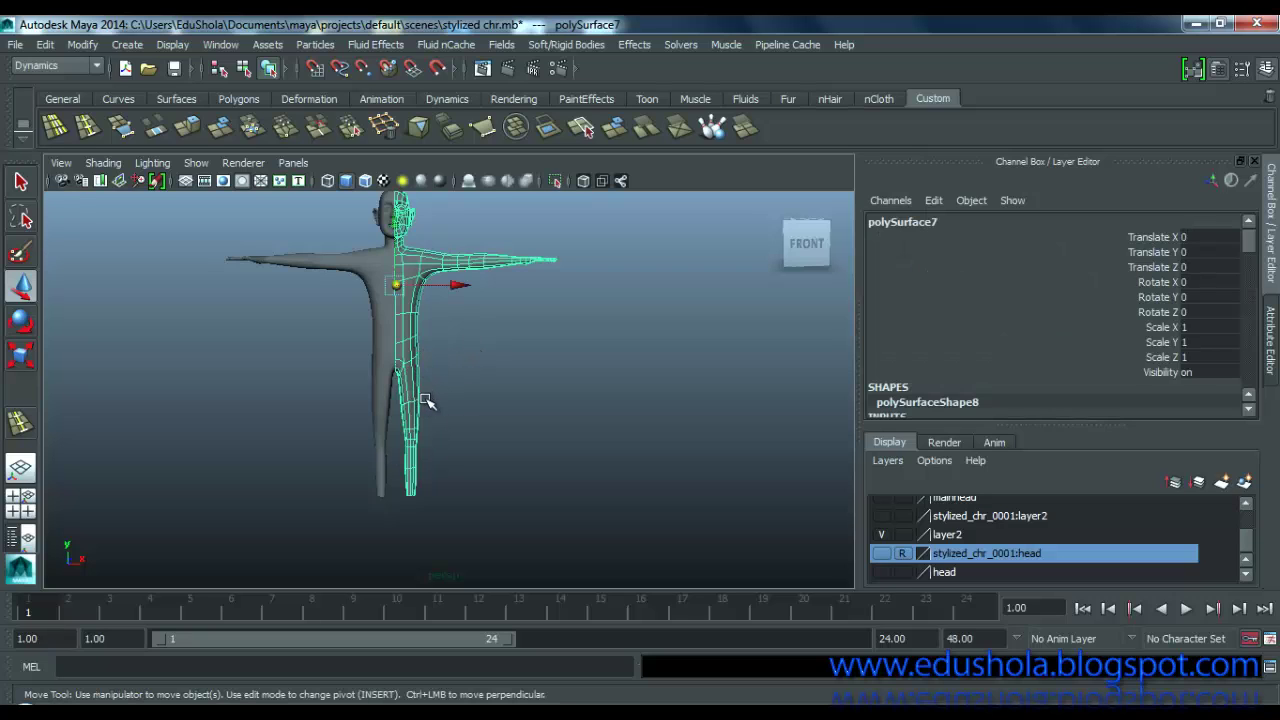
pyautogui.keyDown('alt'); pyautogui.moveTo(437, 456); pyautogui.dragTo(411, 446); pyautogui.keyUp('alt')
pyautogui.scroll(2, 411, 444)
pyautogui.keyDown('alt'); pyautogui.moveTo(451, 368); pyautogui.dragTo(508, 282, button='middle'); pyautogui.keyUp('alt')
pyautogui.keyDown('alt'); pyautogui.moveTo(451, 386); pyautogui.dragTo(449, 298); pyautogui.keyUp('alt')
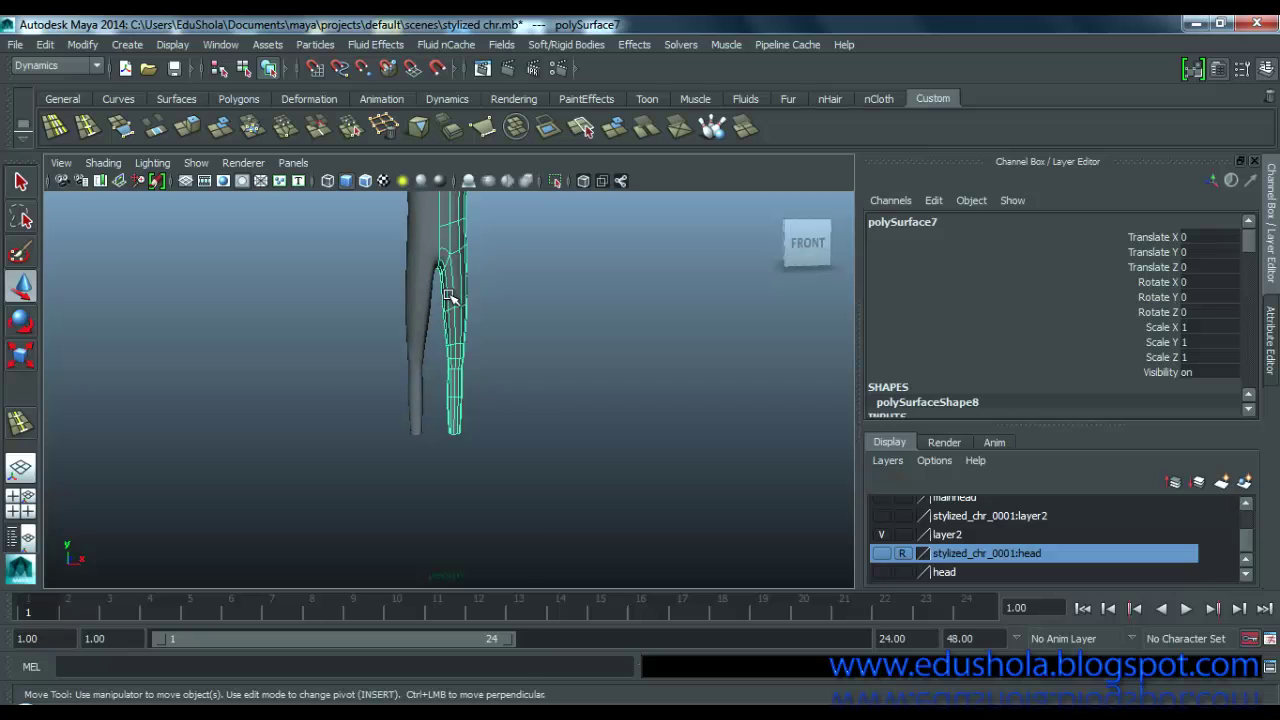
pyautogui.moveTo(450, 297); pyautogui.dragTo(368, 262, button='right')
pyautogui.keyDown('alt'); pyautogui.moveTo(457, 351); pyautogui.dragTo(405, 351); pyautogui.keyUp('alt')
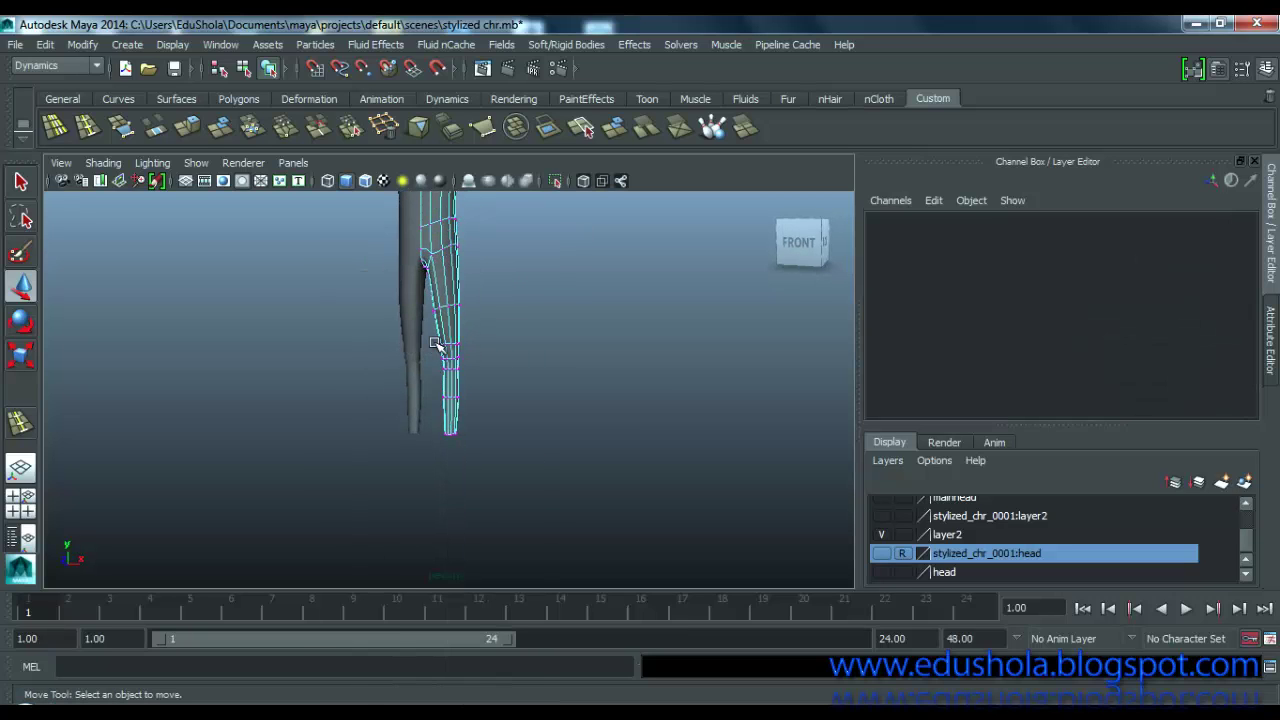
# Step: Select all leg vertices from the lower thigh loop down to the ankle in the side view
pyautogui.press('space')
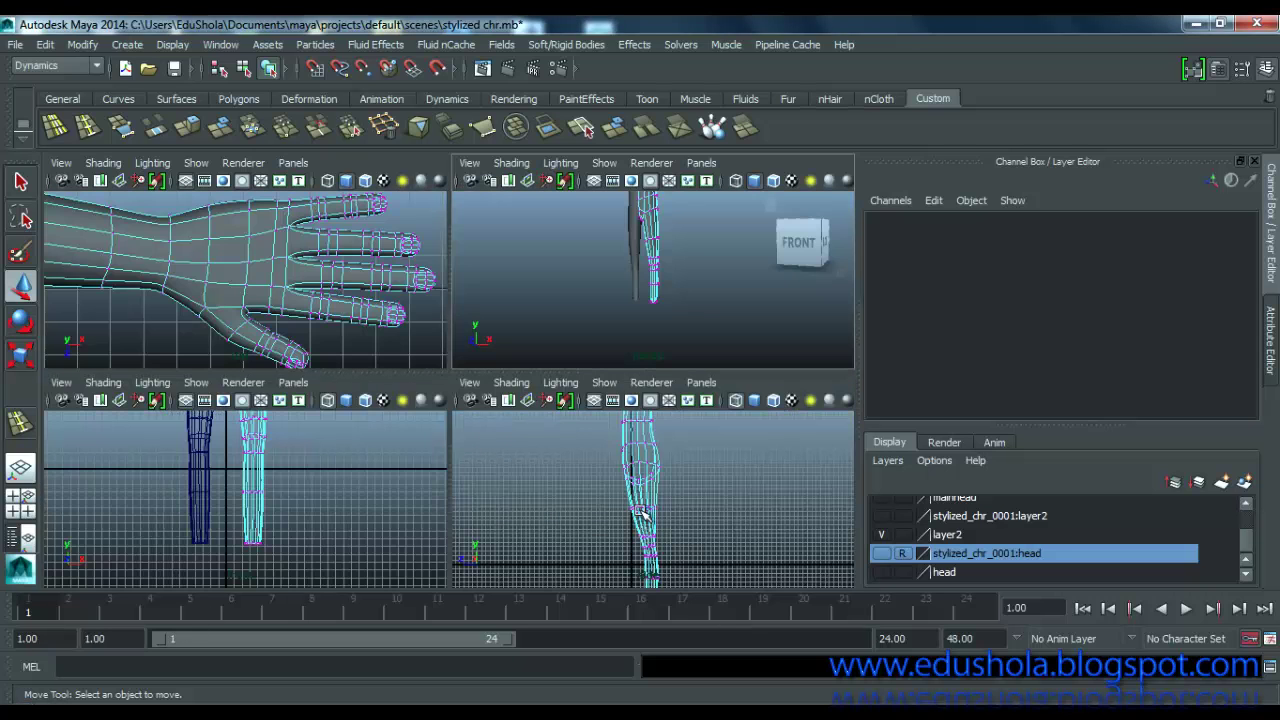
pyautogui.press('space')
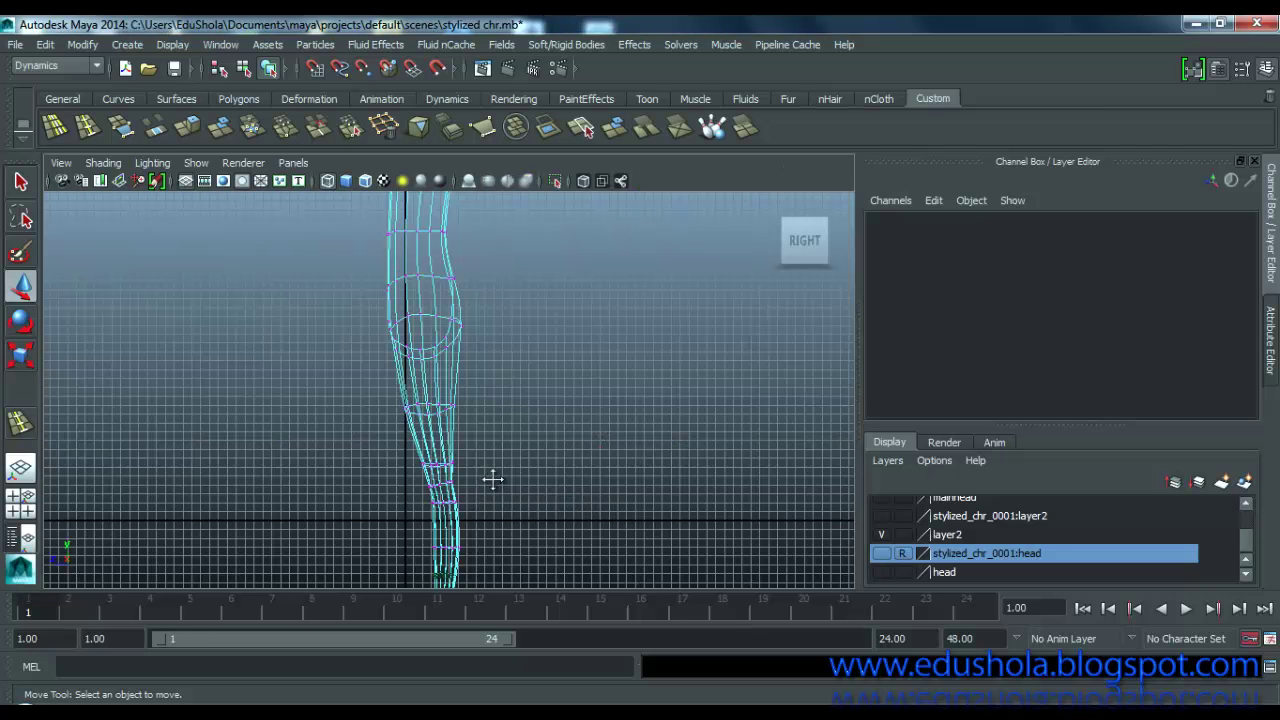
pyautogui.keyDown('alt'); pyautogui.moveTo(493, 480); pyautogui.dragTo(480, 371, button='right'); pyautogui.keyUp('alt')
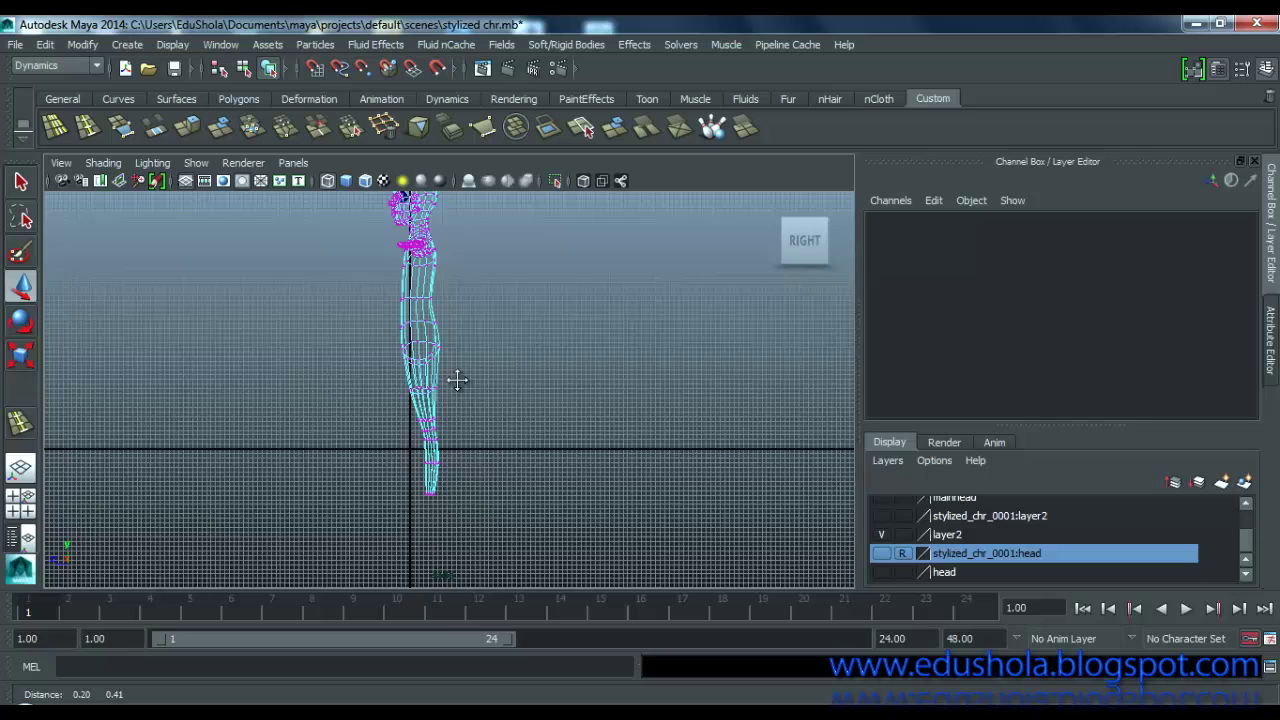
pyautogui.keyDown('alt'); pyautogui.moveTo(457, 380); pyautogui.dragTo(461, 397, button='middle'); pyautogui.keyUp('alt')
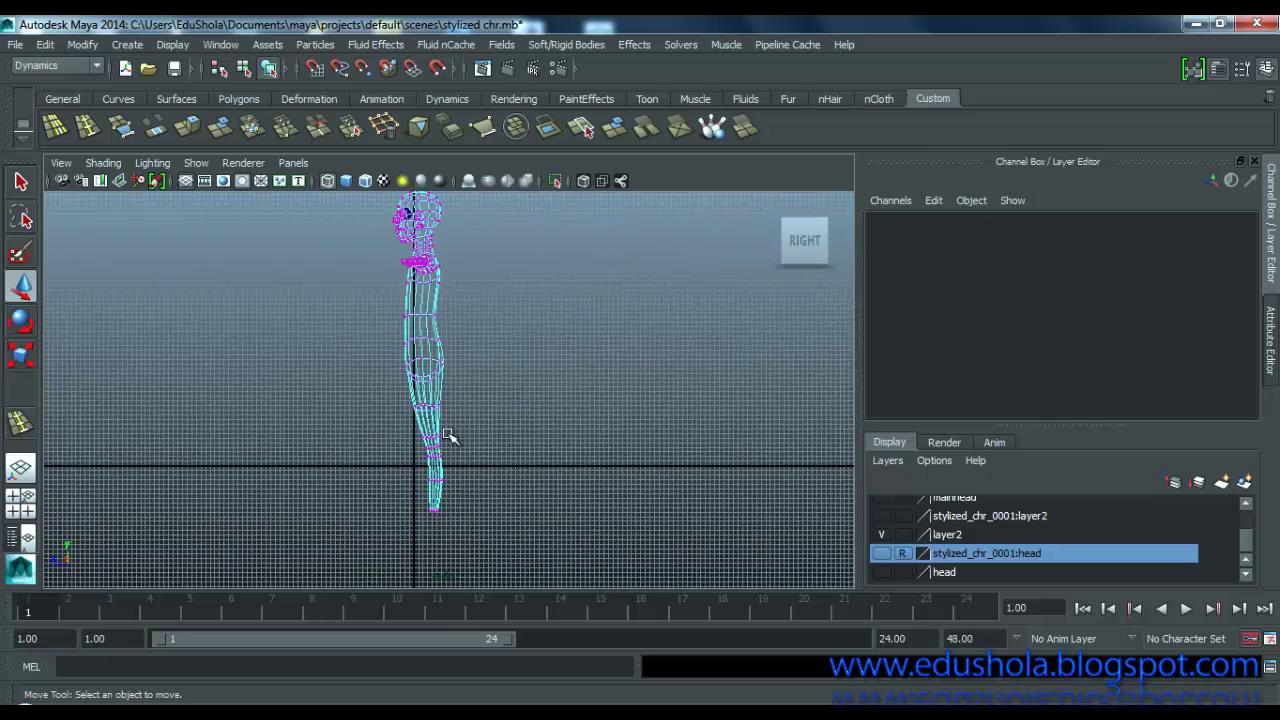
pyautogui.scroll(2, 445, 443)
pyautogui.moveTo(490, 525); pyautogui.dragTo(491, 552)
# Step: Scale up the selected lower thigh-to-ankle loops and shift them down to lengthen the leg
pyautogui.moveTo(425, 410); pyautogui.dragTo(427, 425)
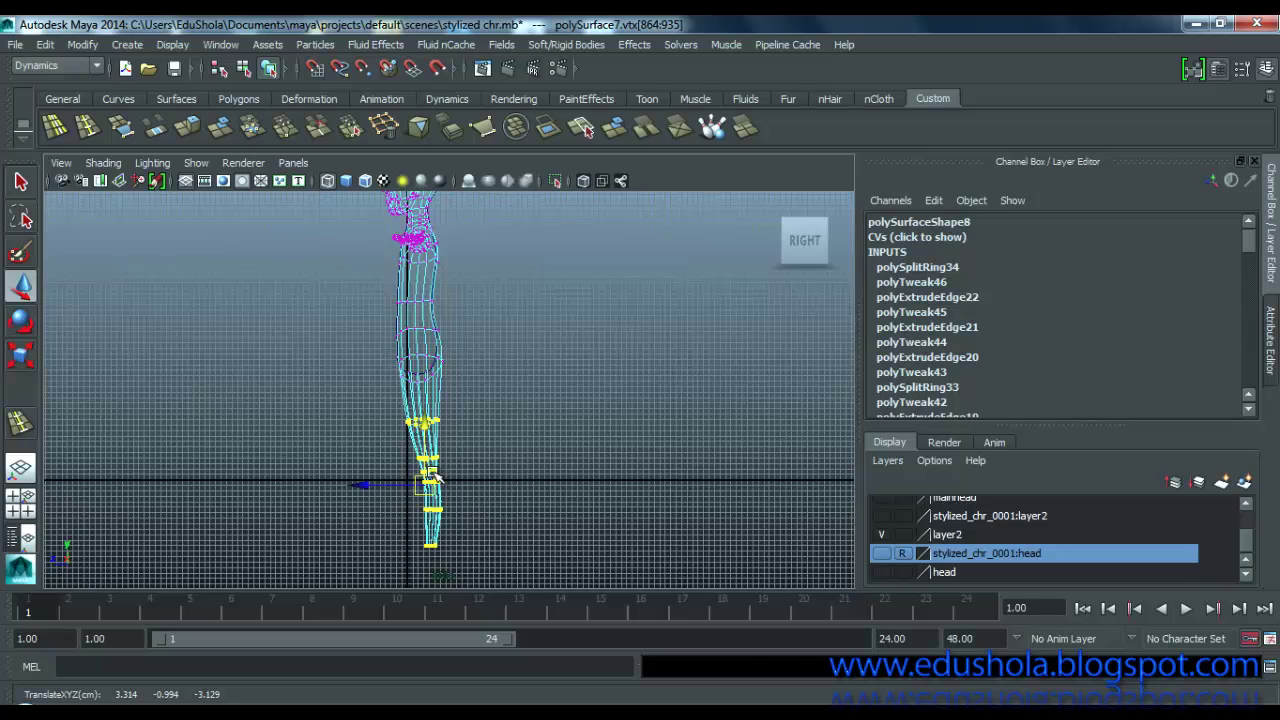
pyautogui.hotkey('ctrl', 'z')
pyautogui.press('r')
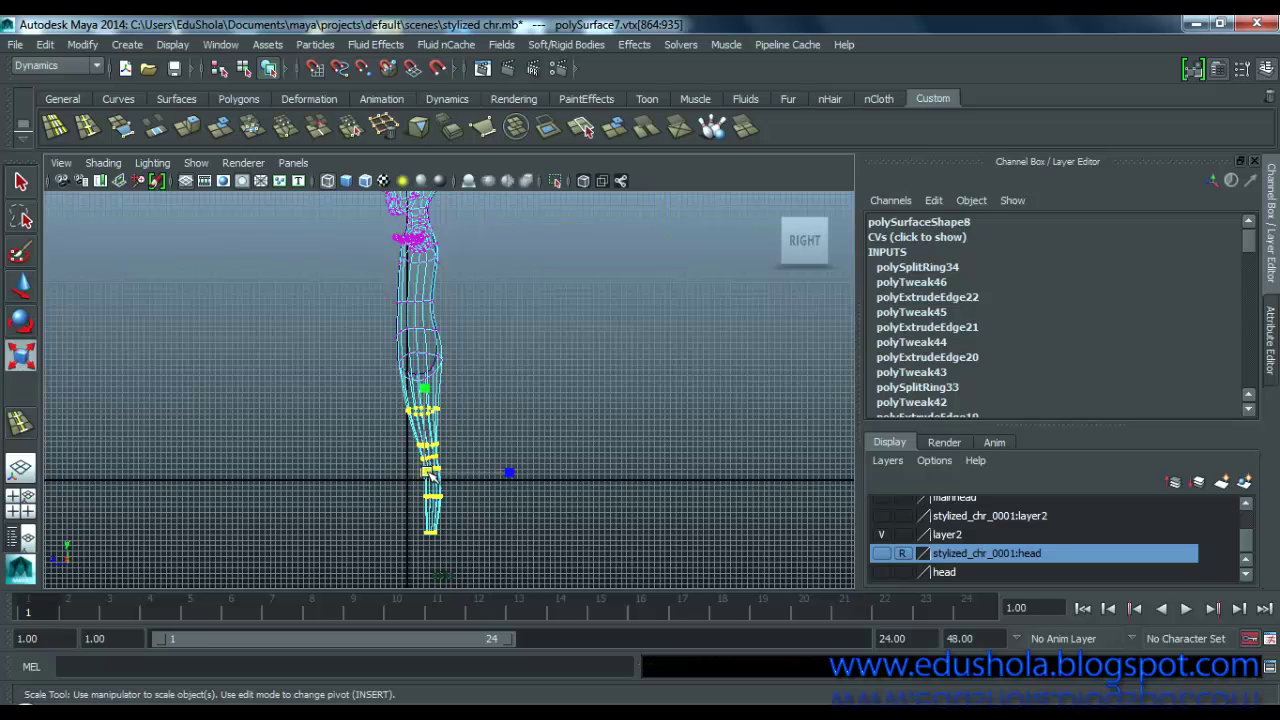
pyautogui.moveTo(433, 478); pyautogui.dragTo(438, 450)
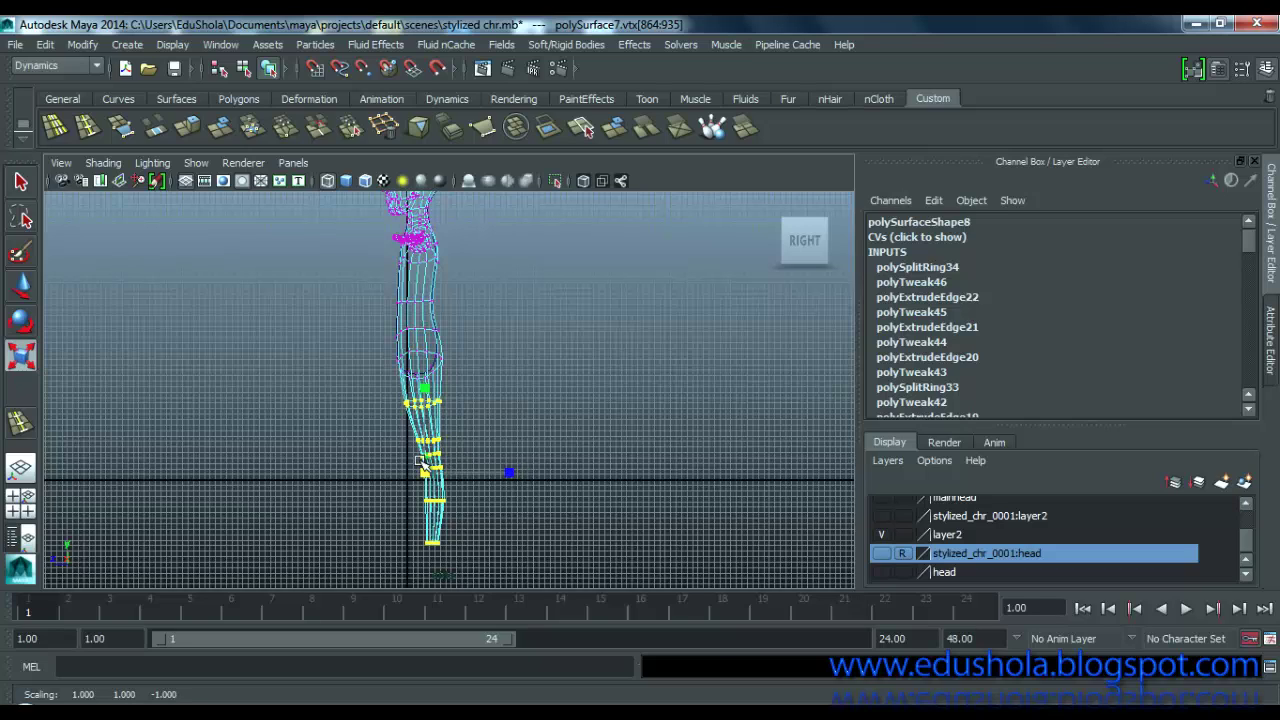
pyautogui.hotkey('ctrl', 'z')
pyautogui.moveTo(426, 398)
pyautogui.mouseDown()
pyautogui.moveTo(428, 372)
pyautogui.moveTo(429, 420)
pyautogui.mouseUp()
pyautogui.press('w')
# Step: Deselect the vertices, return to object mode and examine the lengthened legs on the whole figure in perspective
pyautogui.press('space')
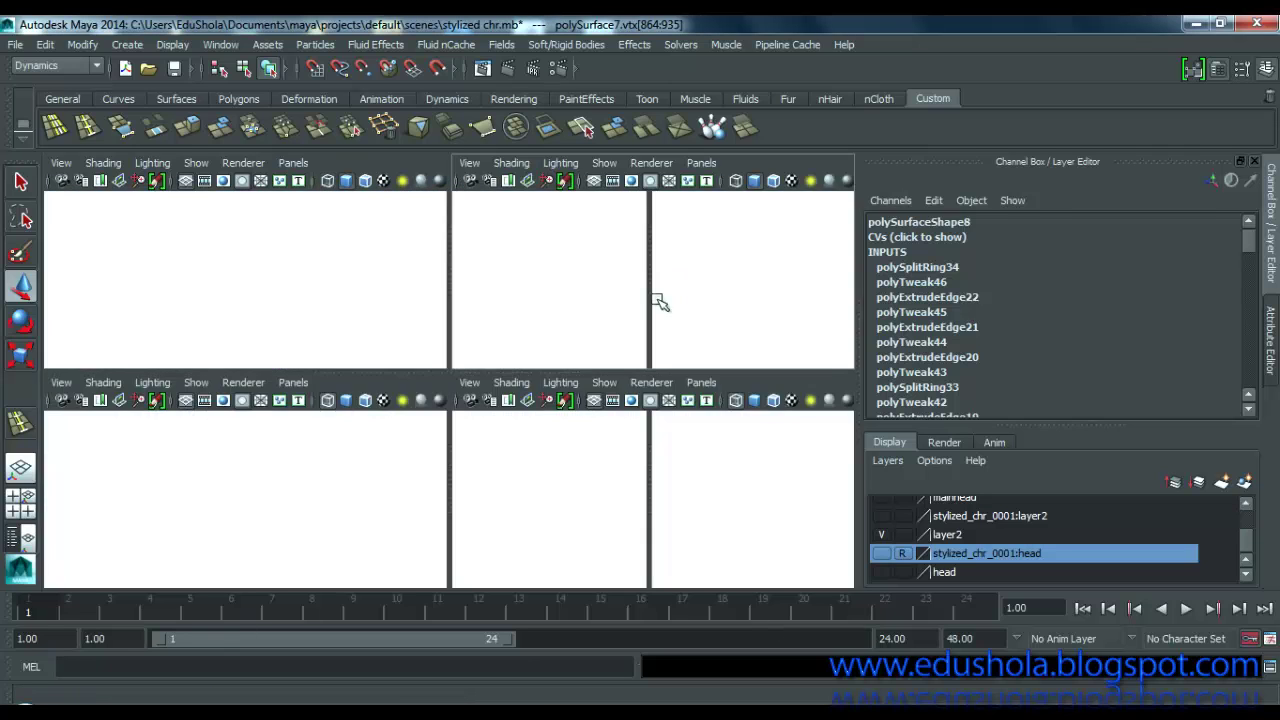
pyautogui.press('space')
pyautogui.click(547, 362)
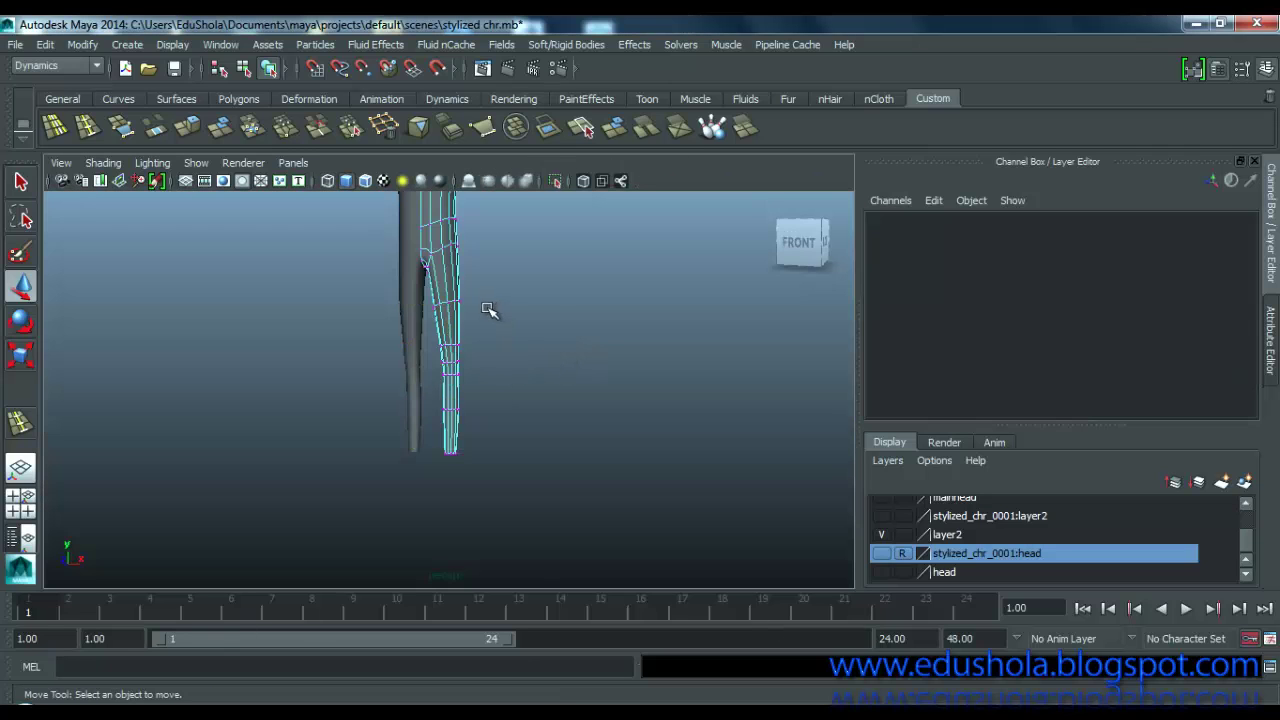
pyautogui.keyDown('alt'); pyautogui.moveTo(491, 309); pyautogui.dragTo(534, 302); pyautogui.keyUp('alt')
pyautogui.keyDown('alt'); pyautogui.moveTo(532, 306); pyautogui.dragTo(504, 430, button='middle'); pyautogui.keyUp('alt')
pyautogui.keyDown('alt'); pyautogui.moveTo(504, 430); pyautogui.dragTo(451, 423, button='right'); pyautogui.keyUp('alt')
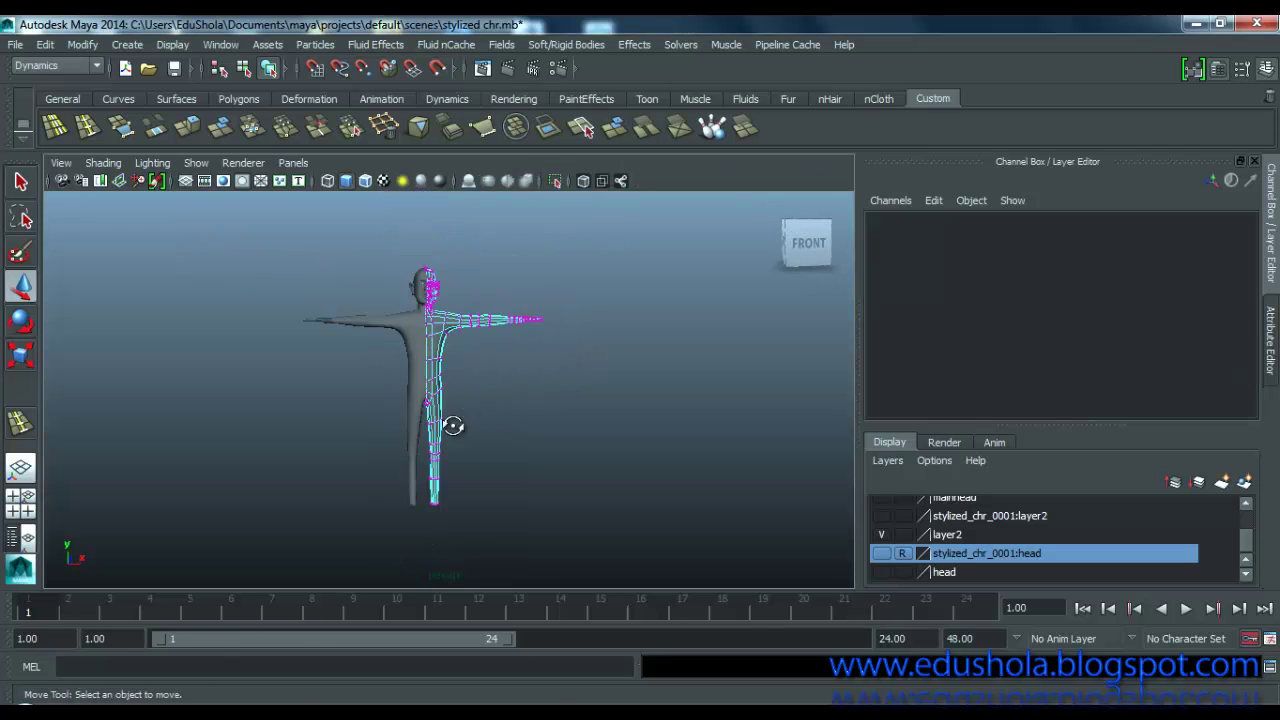
pyautogui.keyDown('alt'); pyautogui.moveTo(451, 423); pyautogui.dragTo(432, 398); pyautogui.keyUp('alt')
pyautogui.moveTo(430, 258); pyautogui.dragTo(463, 287, button='right')
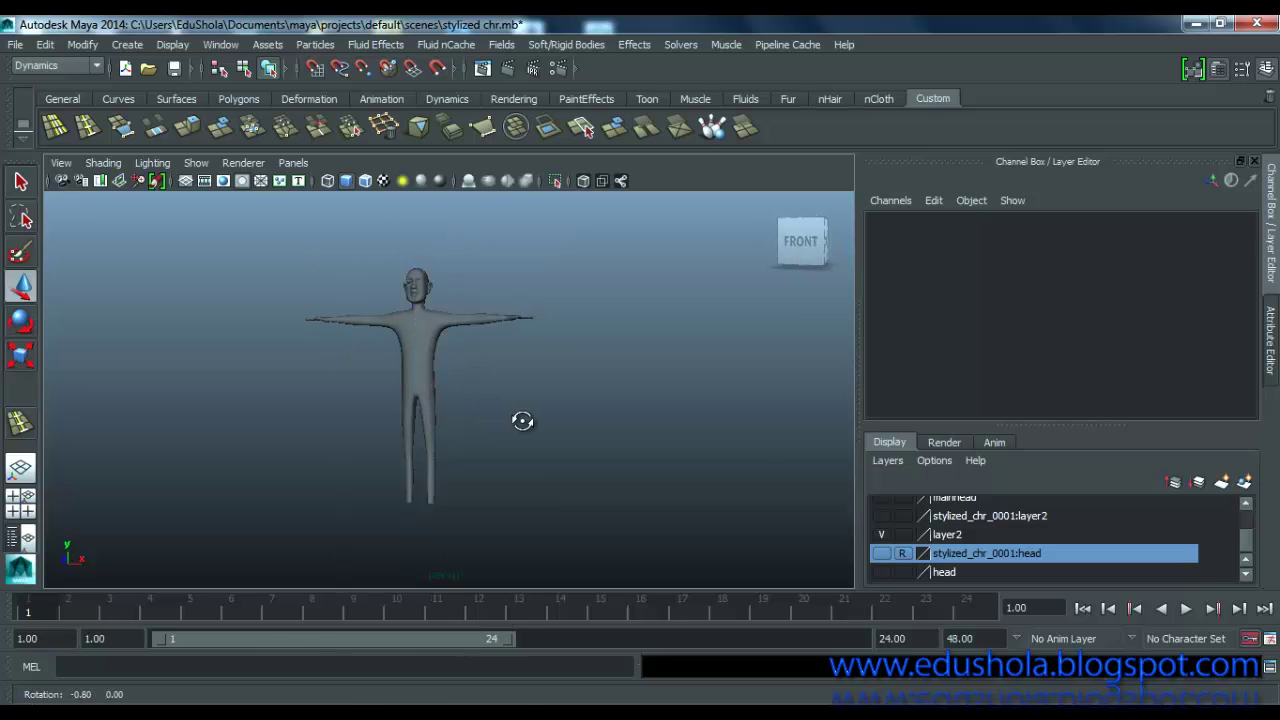
pyautogui.moveTo(523, 423)
pyautogui.keyDown('alt'); pyautogui.mouseDown()
pyautogui.moveTo(284, 446)
pyautogui.moveTo(511, 423)
pyautogui.mouseUp(); pyautogui.keyUp('alt')
pyautogui.scroll(8, 443, 446)
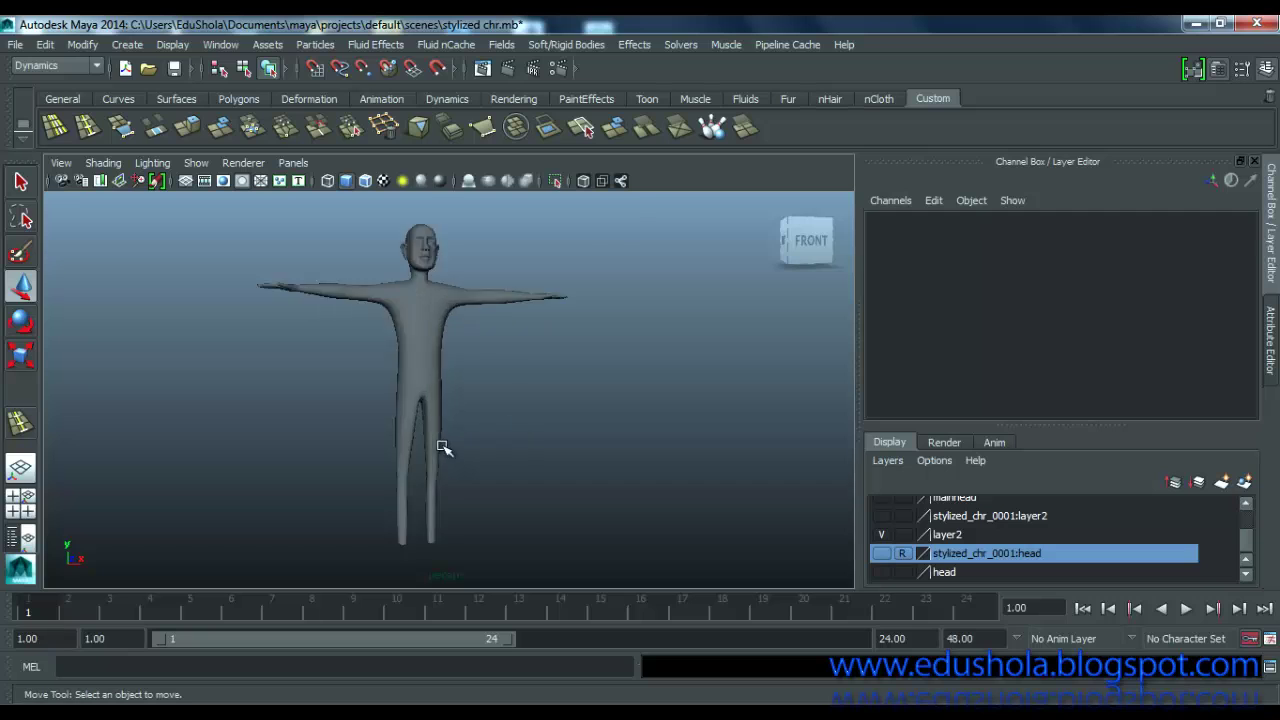
# Step: Switch the body half to vertex editing without smooth preview and reposition the front inner-thigh vertex below the crotch
pyautogui.keyDown('alt'); pyautogui.moveTo(443, 307); pyautogui.dragTo(455, 269, button='middle'); pyautogui.keyUp('alt')
pyautogui.keyDown('alt'); pyautogui.moveTo(454, 268); pyautogui.dragTo(518, 294); pyautogui.keyUp('alt')
pyautogui.moveTo(518, 294); pyautogui.dragTo(449, 257, button='right')
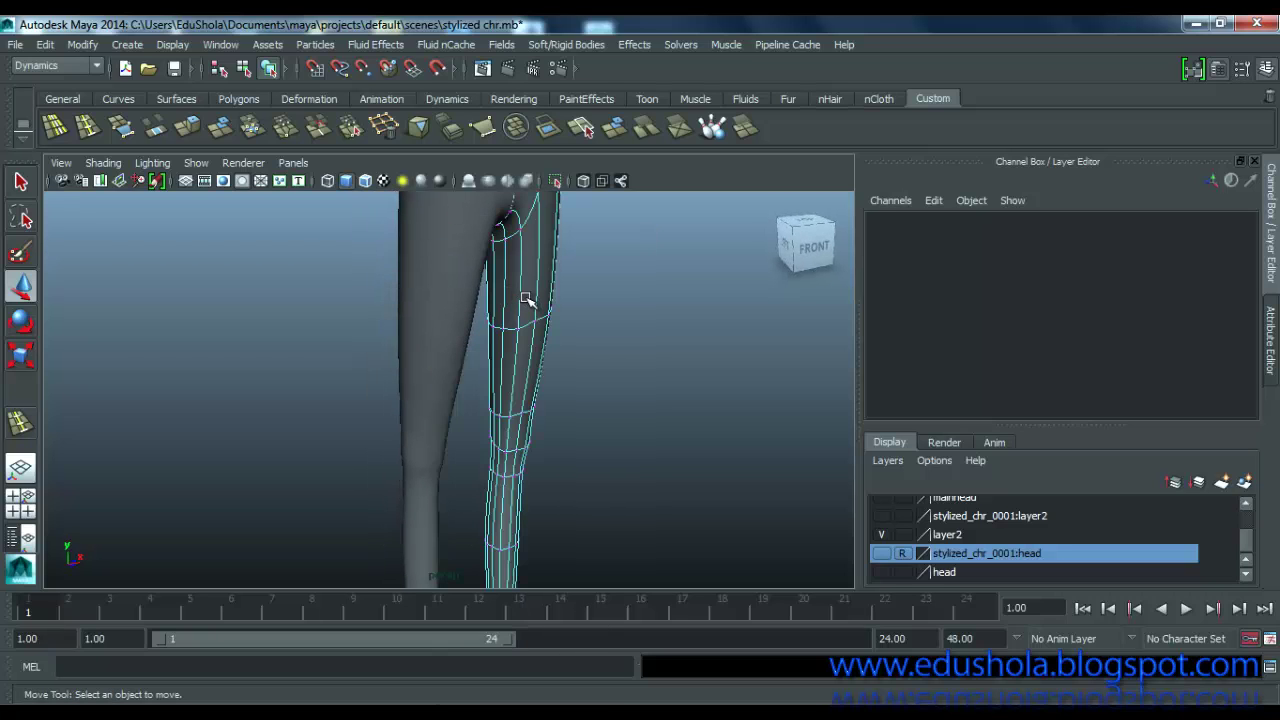
pyautogui.keyDown('alt'); pyautogui.moveTo(486, 329); pyautogui.dragTo(537, 311); pyautogui.keyUp('alt')
pyautogui.press('1')
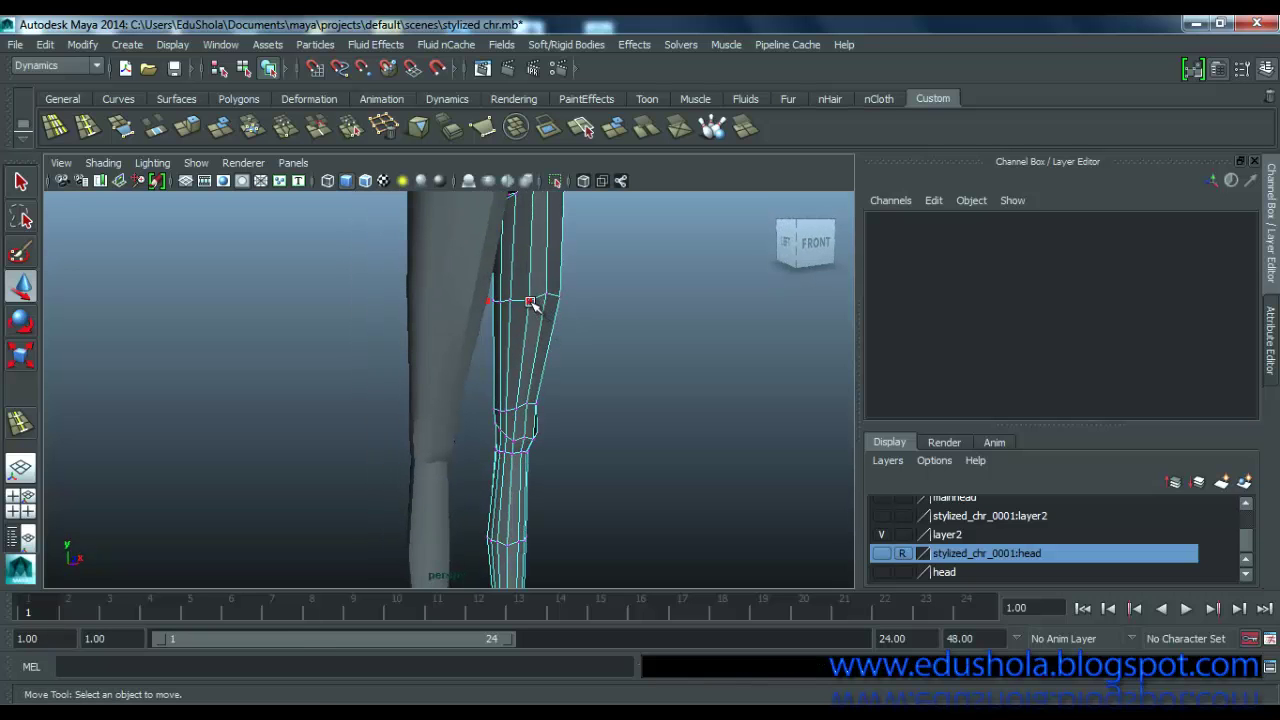
pyautogui.click(530, 302)
pyautogui.moveTo(471, 334)
pyautogui.keyDown('alt'); pyautogui.mouseDown()
pyautogui.moveTo(445, 358)
pyautogui.moveTo(488, 327)
pyautogui.moveTo(481, 280)
pyautogui.moveTo(430, 346)
pyautogui.moveTo(486, 322)
pyautogui.mouseUp(); pyautogui.keyUp('alt')
pyautogui.keyDown('shift'); pyautogui.click(472, 240); pyautogui.keyUp('shift')
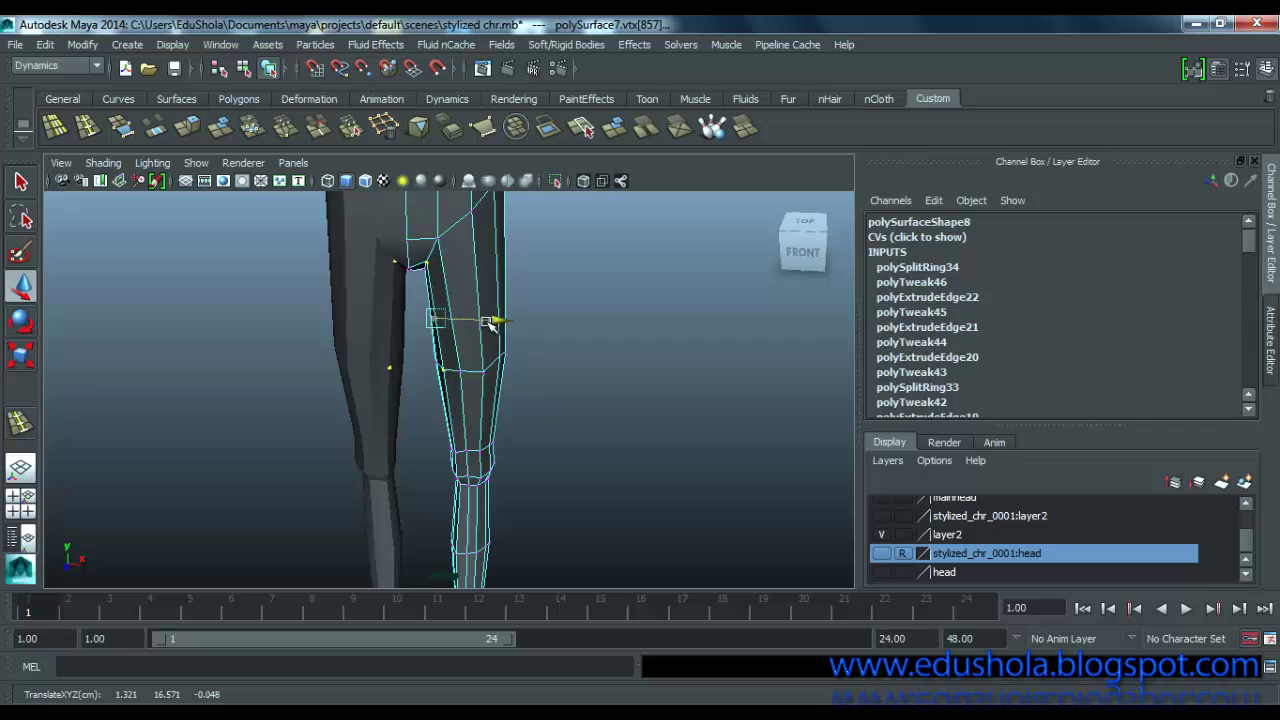
# Step: Reposition the vertex where the back of the inner thigh meets the crotch
pyautogui.keyDown('alt'); pyautogui.moveTo(462, 396); pyautogui.dragTo(457, 443); pyautogui.keyUp('alt')
pyautogui.click(539, 416)
pyautogui.keyDown('alt'); pyautogui.moveTo(486, 394); pyautogui.dragTo(406, 356); pyautogui.keyUp('alt')
pyautogui.click(411, 327)
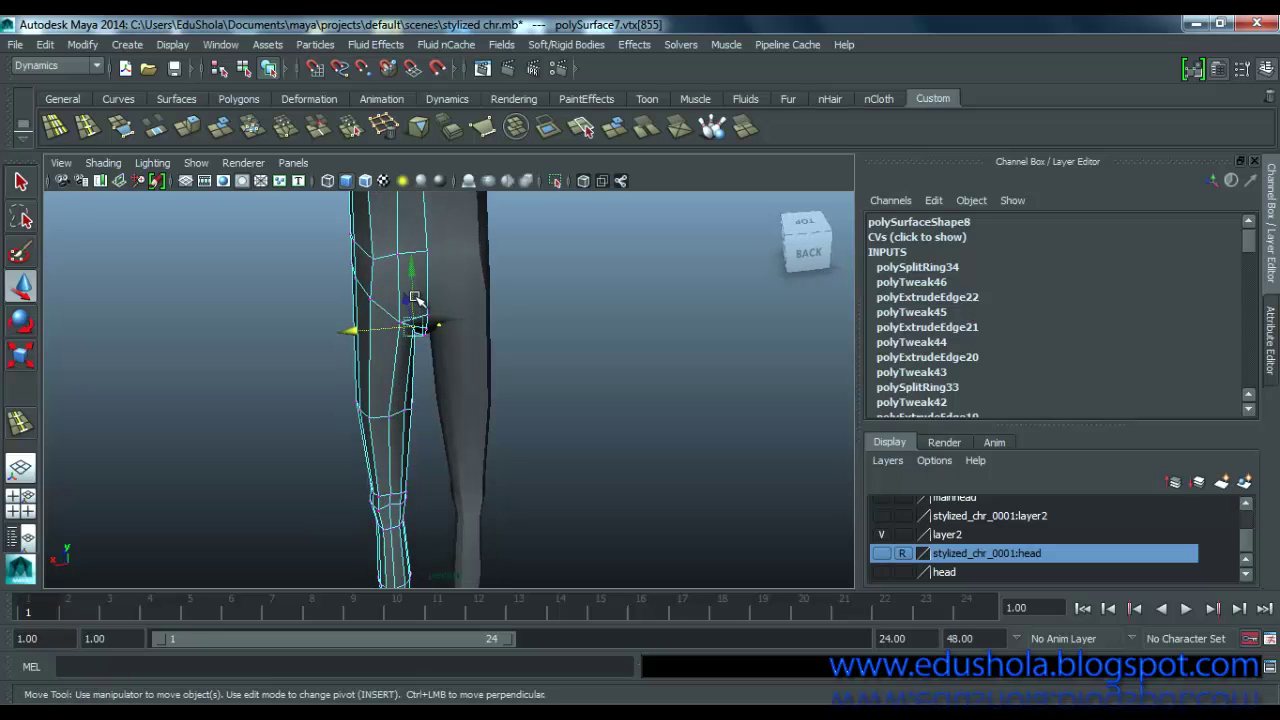
pyautogui.moveTo(415, 298); pyautogui.dragTo(412, 299)
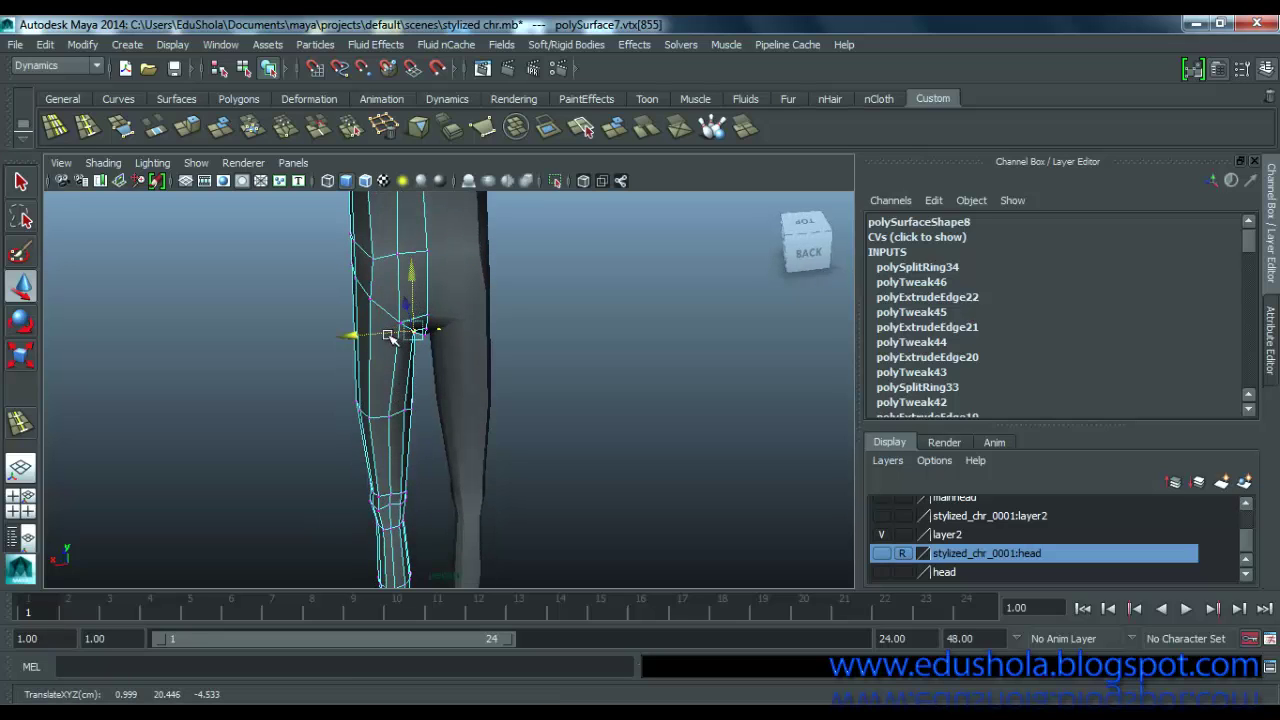
# Step: Pull the two inner-thigh vertices under the crotch toward the body's centerline to narrow the gap between the legs
pyautogui.keyDown('alt'); pyautogui.moveTo(392, 346); pyautogui.dragTo(539, 310); pyautogui.keyUp('alt')
pyautogui.scroll(-1, 504, 350)
pyautogui.scroll(4, 431, 390)
pyautogui.scroll(5, 530, 320)
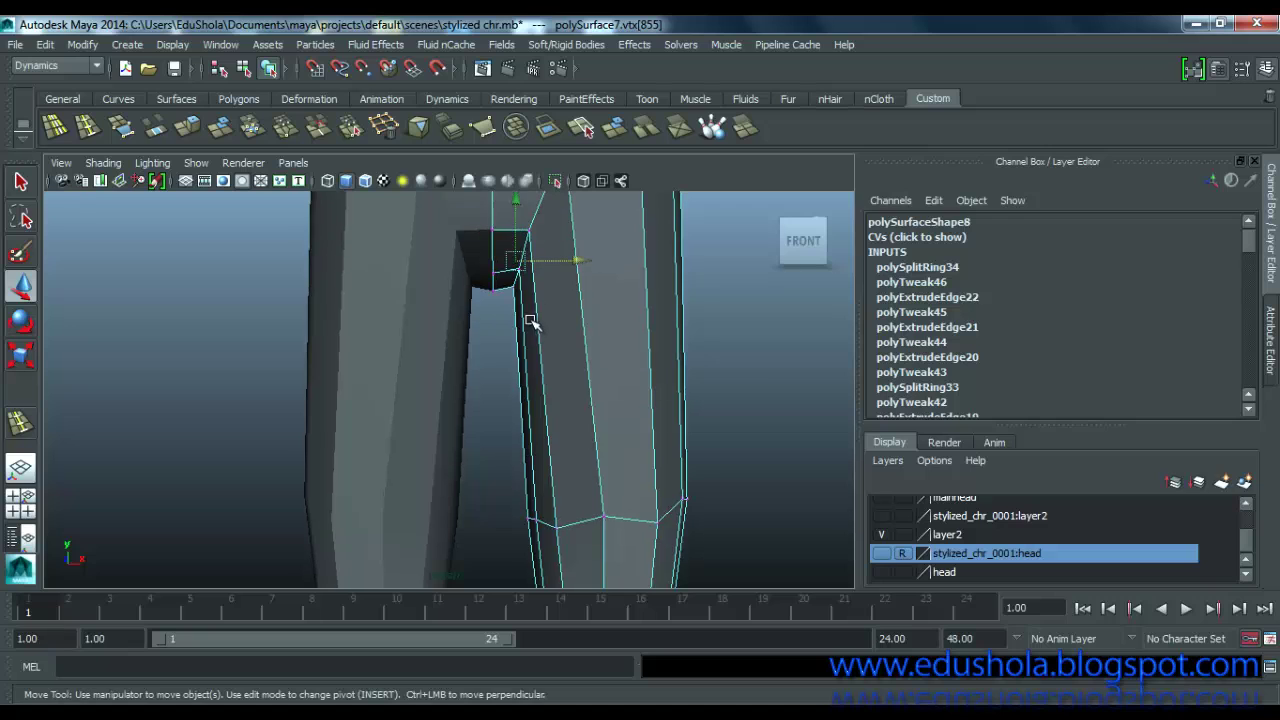
pyautogui.keyDown('alt'); pyautogui.moveTo(512, 348); pyautogui.dragTo(517, 367, button='middle'); pyautogui.keyUp('alt')
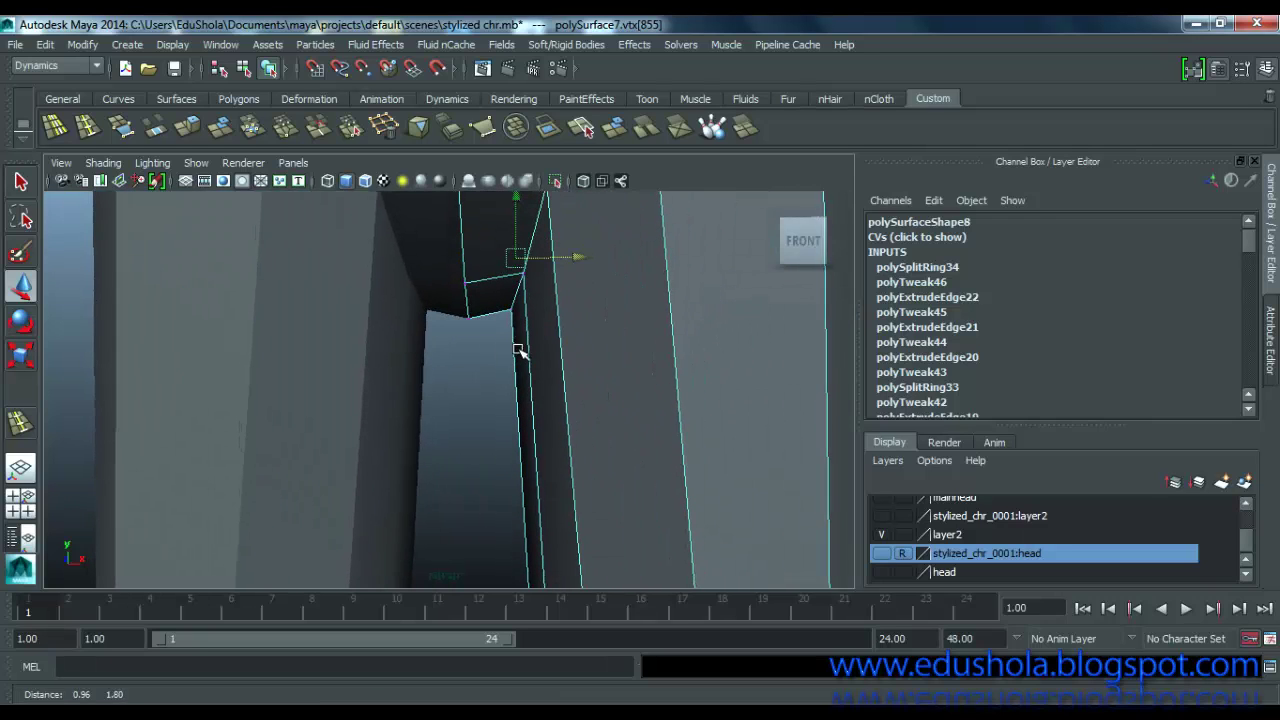
pyautogui.click(509, 311)
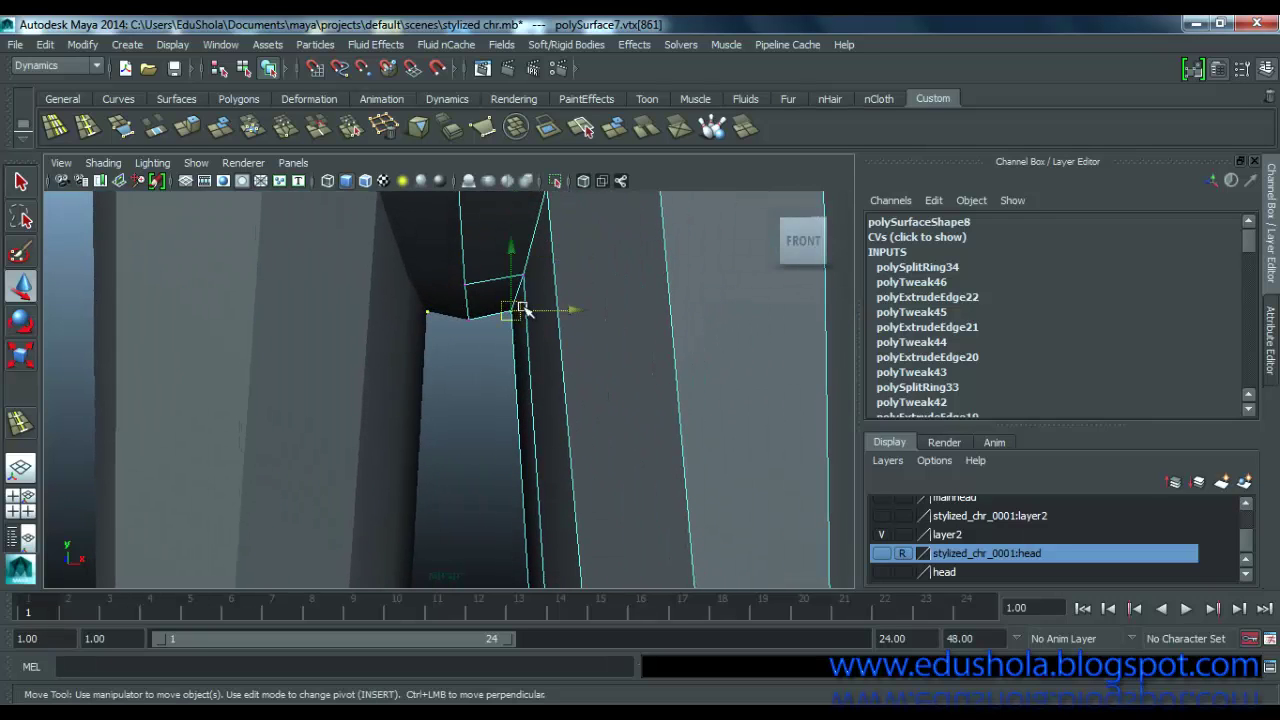
pyautogui.moveTo(524, 310); pyautogui.dragTo(500, 243)
pyautogui.click(525, 278)
pyautogui.scroll(-5, 506, 250)
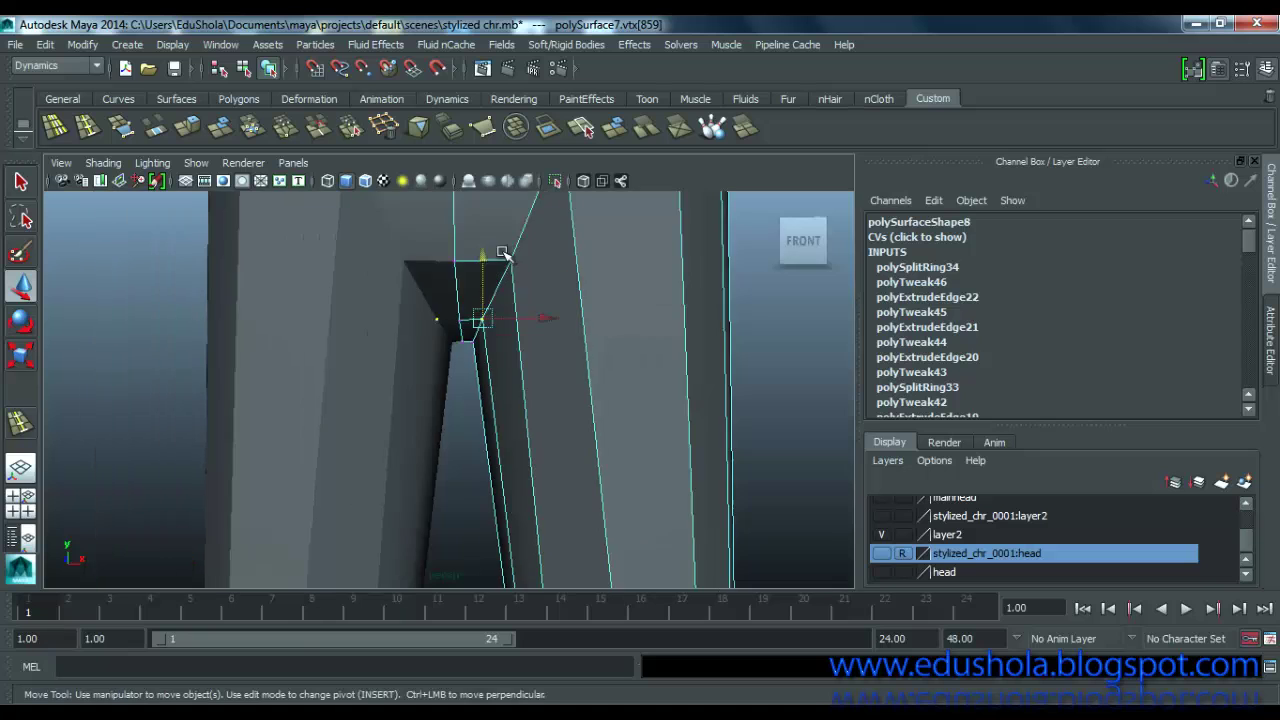
# Step: Adjust the rear crotch vertex from below and behind, and return the body half to object mode
pyautogui.keyDown('alt'); pyautogui.moveTo(537, 307); pyautogui.dragTo(521, 240); pyautogui.keyUp('alt')
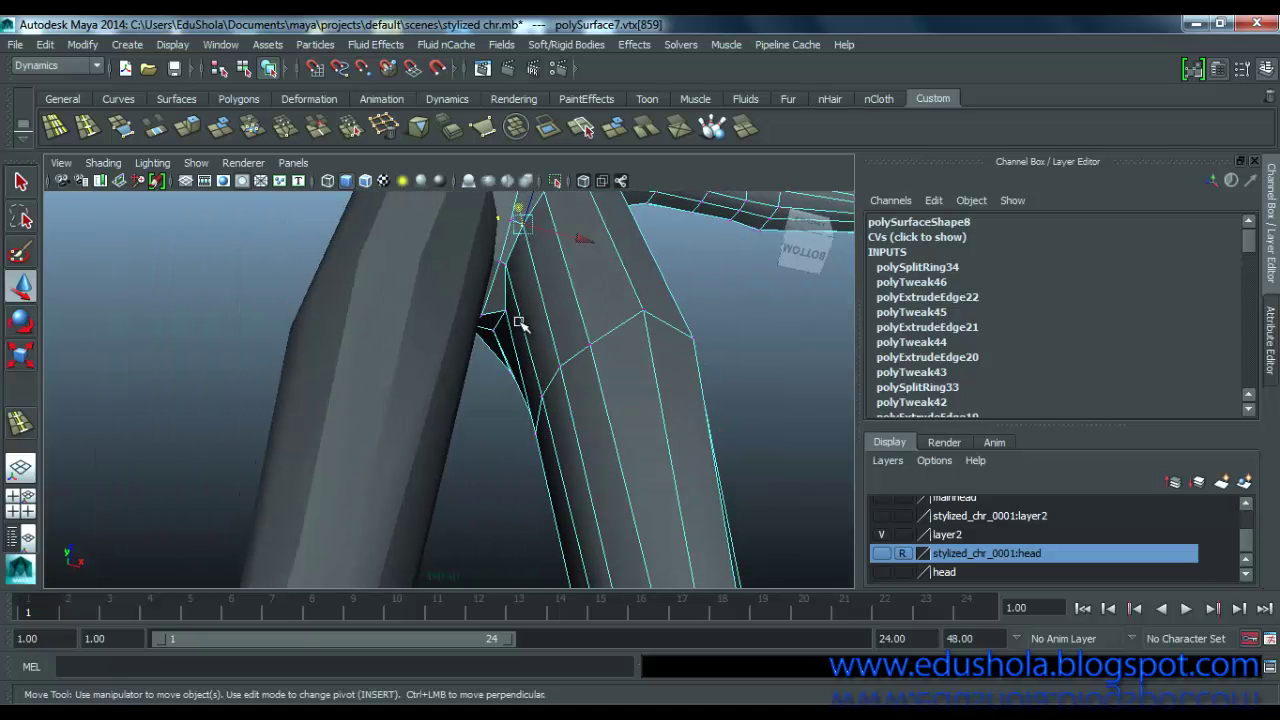
pyautogui.moveTo(505, 313); pyautogui.dragTo(810, 400)
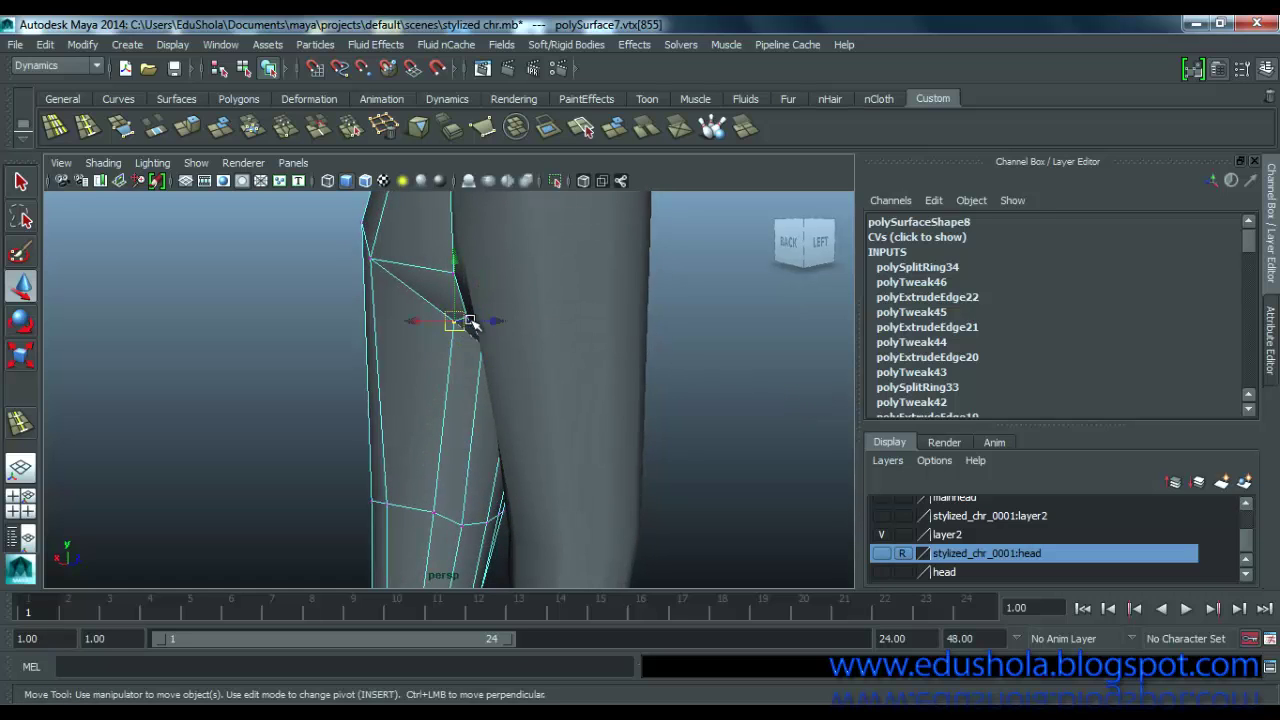
pyautogui.keyDown('alt'); pyautogui.moveTo(451, 323); pyautogui.dragTo(663, 309); pyautogui.keyUp('alt')
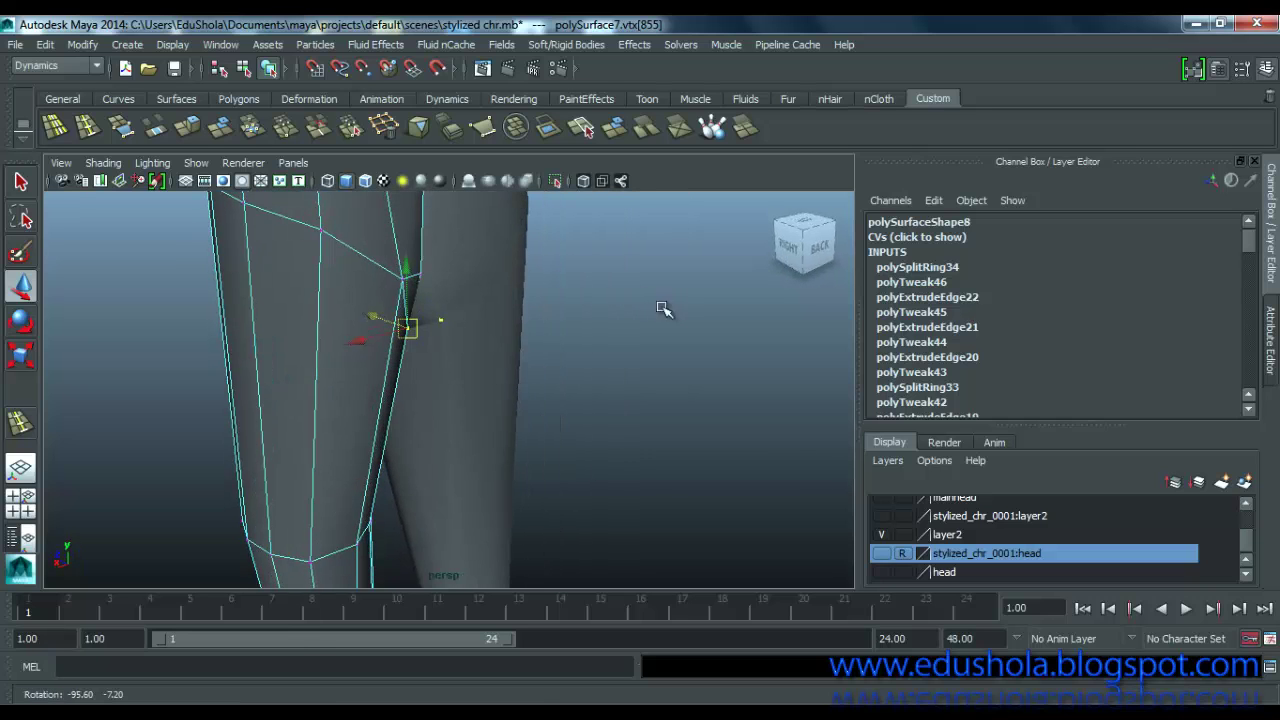
pyautogui.scroll(-3, 530, 293)
pyautogui.keyDown('alt'); pyautogui.moveTo(426, 320); pyautogui.dragTo(517, 326); pyautogui.keyUp('alt')
pyautogui.scroll(-3, 478, 352)
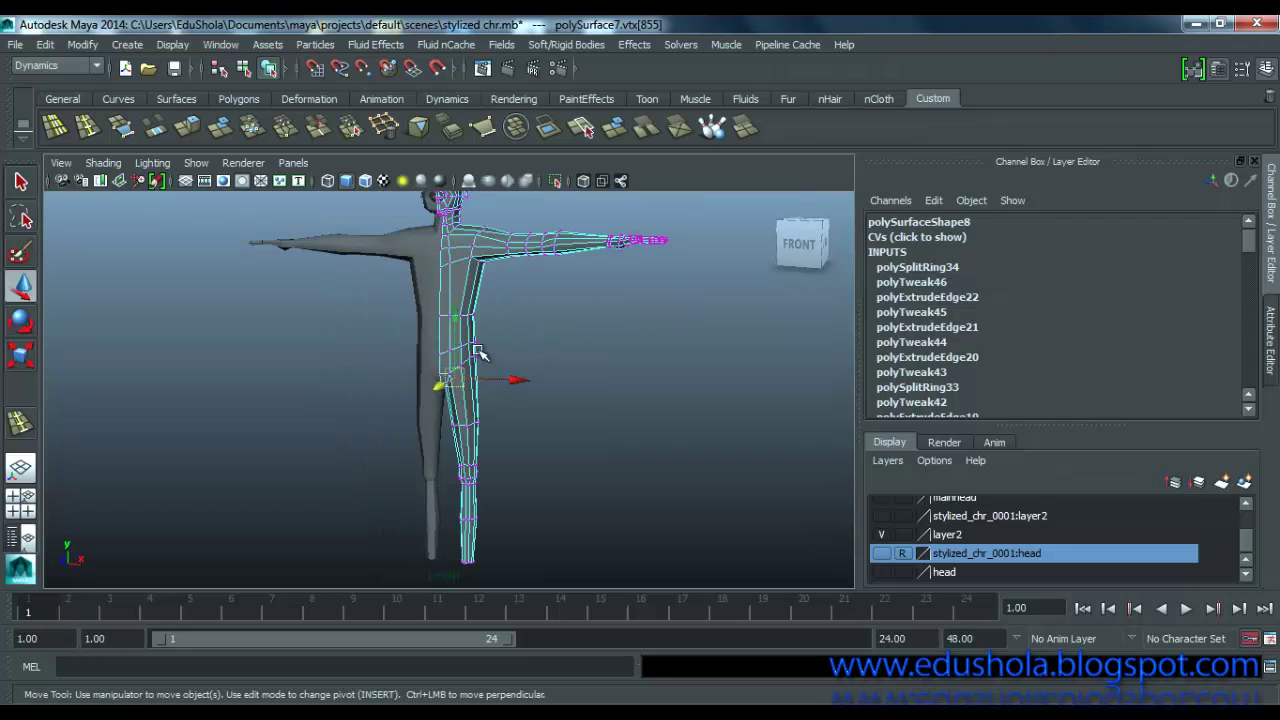
pyautogui.moveTo(469, 275); pyautogui.dragTo(551, 234, button='right')
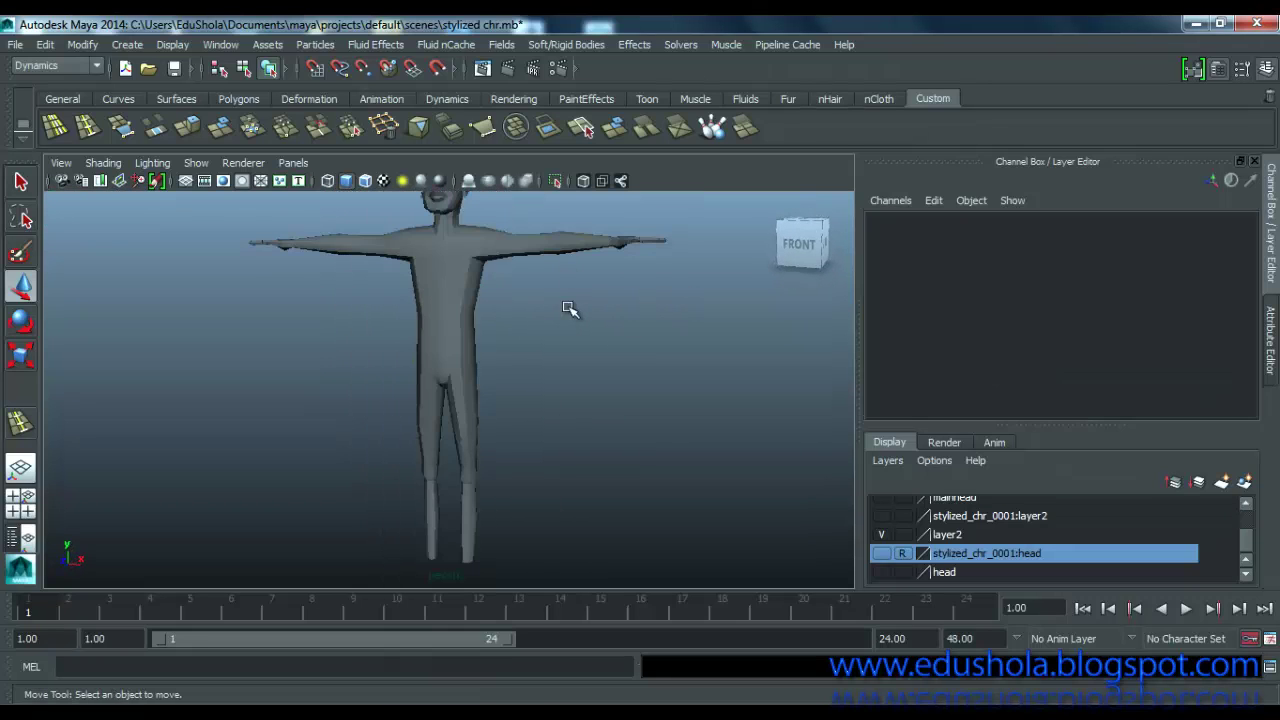
# Step: Select the body half polySurface7 and examine the lower legs and ankle ends up close
pyautogui.click(467, 299)
pyautogui.keyDown('alt'); pyautogui.moveTo(465, 480); pyautogui.dragTo(461, 334, button='middle'); pyautogui.keyUp('alt')
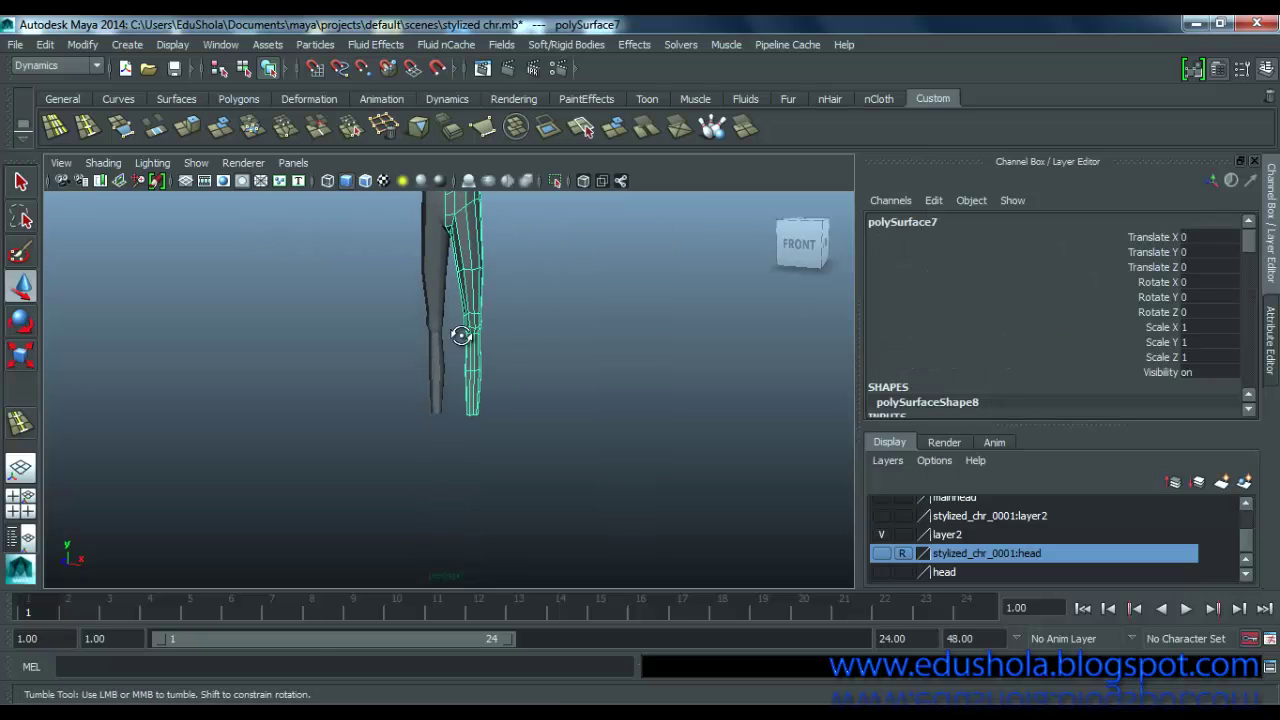
pyautogui.keyDown('alt'); pyautogui.moveTo(461, 334); pyautogui.dragTo(449, 357); pyautogui.keyUp('alt')
pyautogui.keyDown('alt'); pyautogui.moveTo(349, 371); pyautogui.dragTo(473, 403); pyautogui.keyUp('alt')
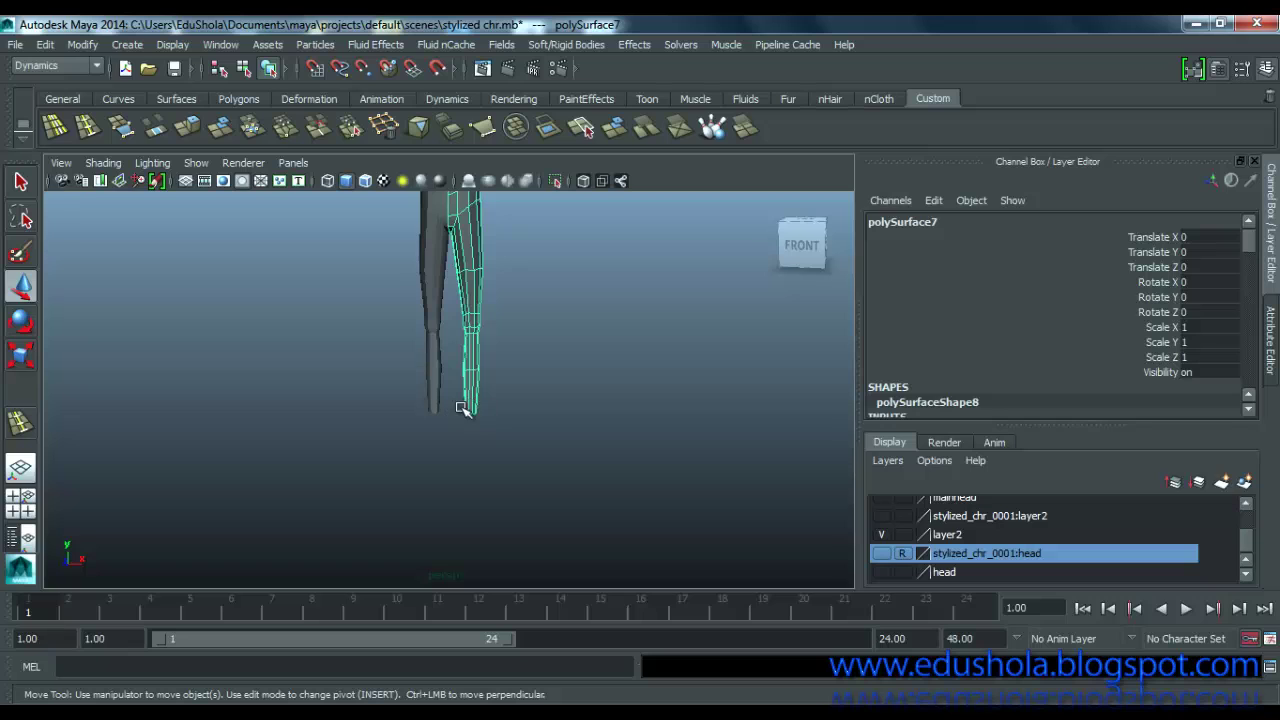
pyautogui.keyDown('alt'); pyautogui.moveTo(463, 409); pyautogui.dragTo(418, 455, button='middle'); pyautogui.keyUp('alt')
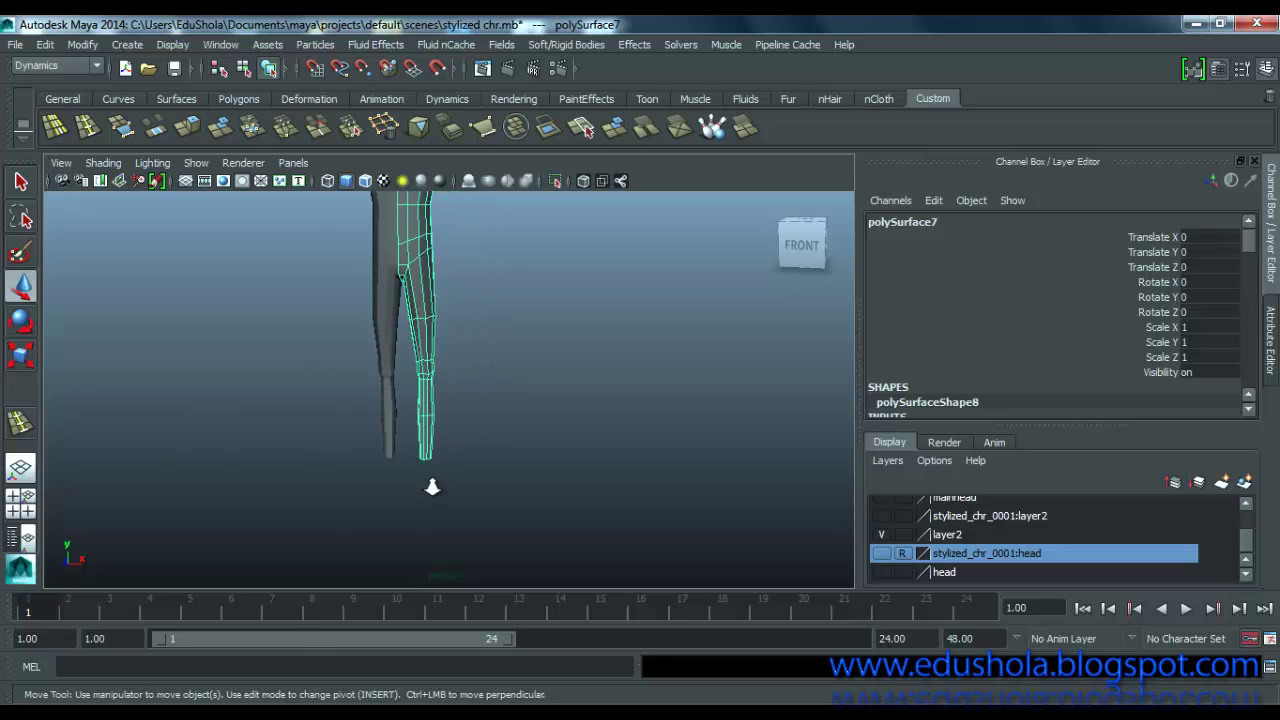
pyautogui.scroll(5, 391, 514)
pyautogui.keyDown('alt'); pyautogui.moveTo(458, 309); pyautogui.dragTo(535, 82, button='middle'); pyautogui.keyUp('alt')
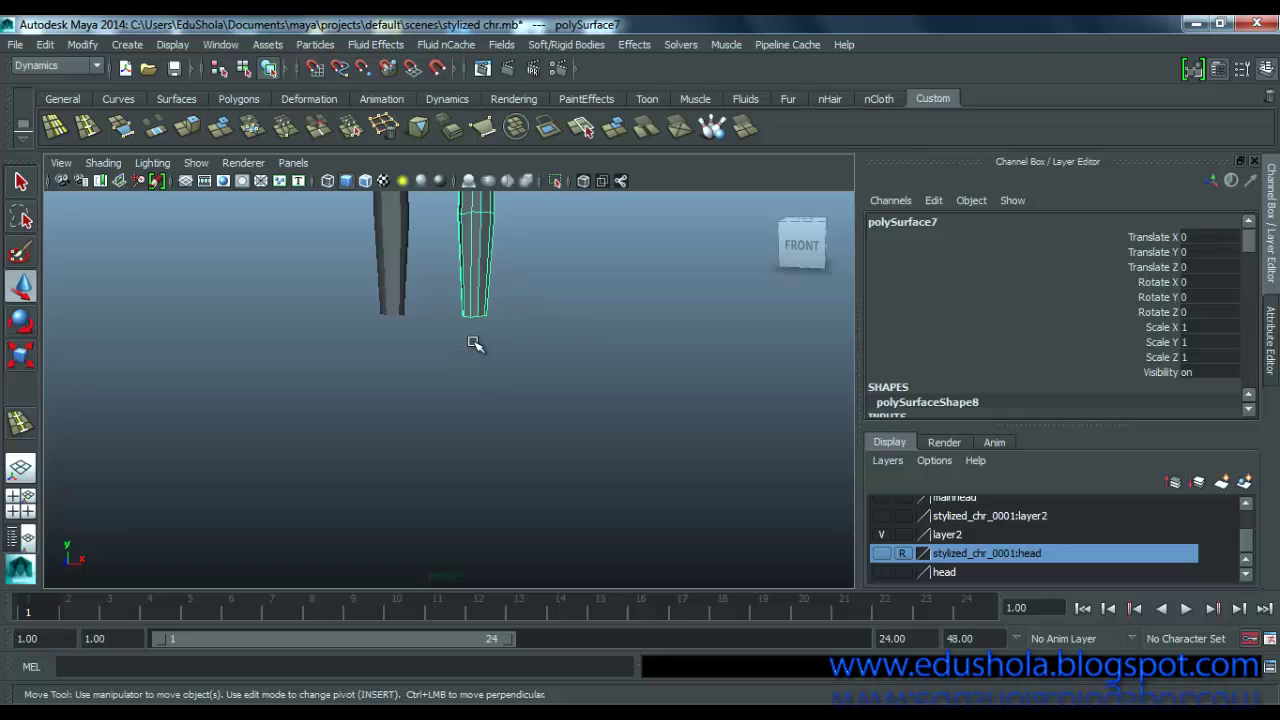
pyautogui.keyDown('alt'); pyautogui.moveTo(440, 394); pyautogui.dragTo(464, 343); pyautogui.keyUp('alt')
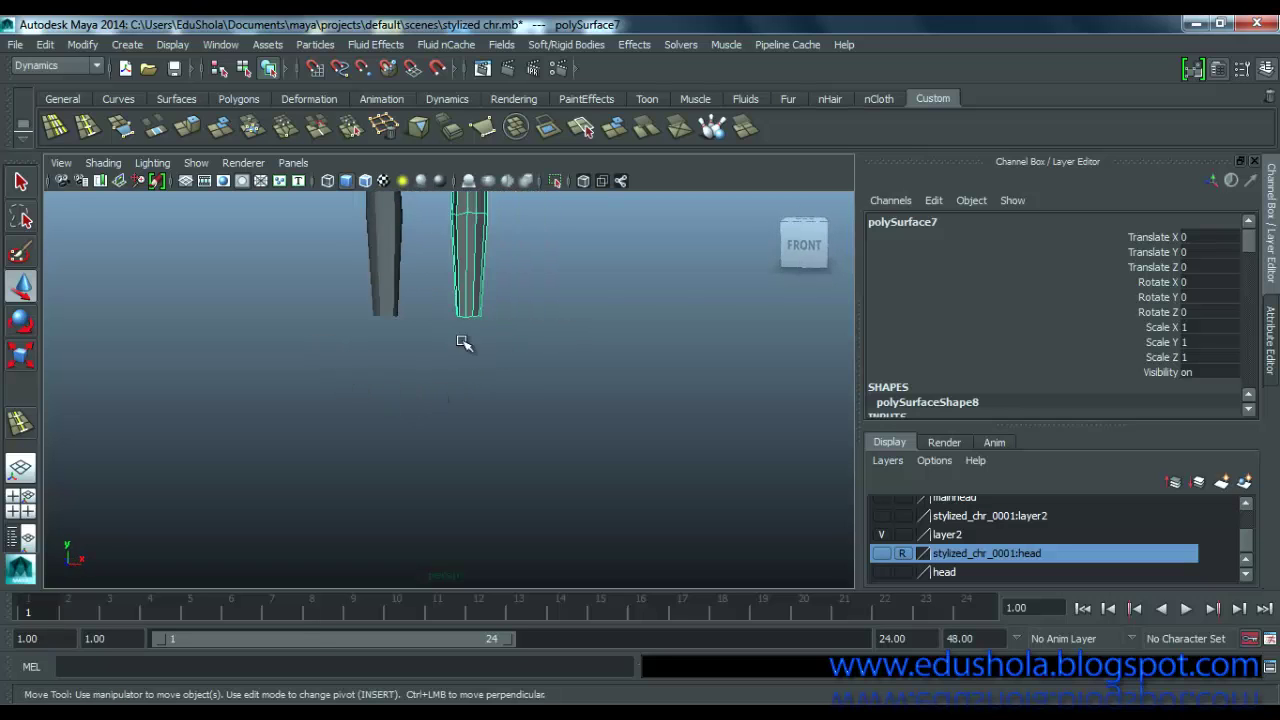
# Step: Raise both body halves to Translate Y 17.063 in the side view and frame the whole figure in perspective
pyautogui.press('space')
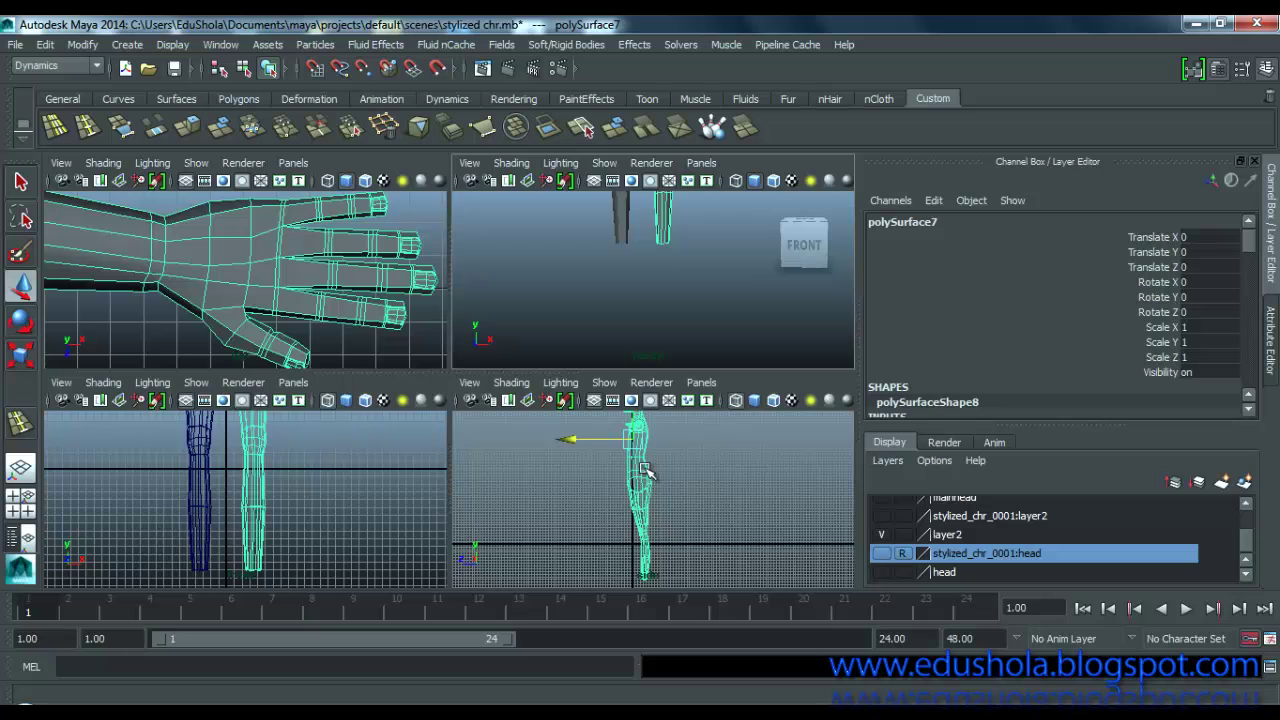
pyautogui.press('space')
pyautogui.scroll(-3, 478, 282)
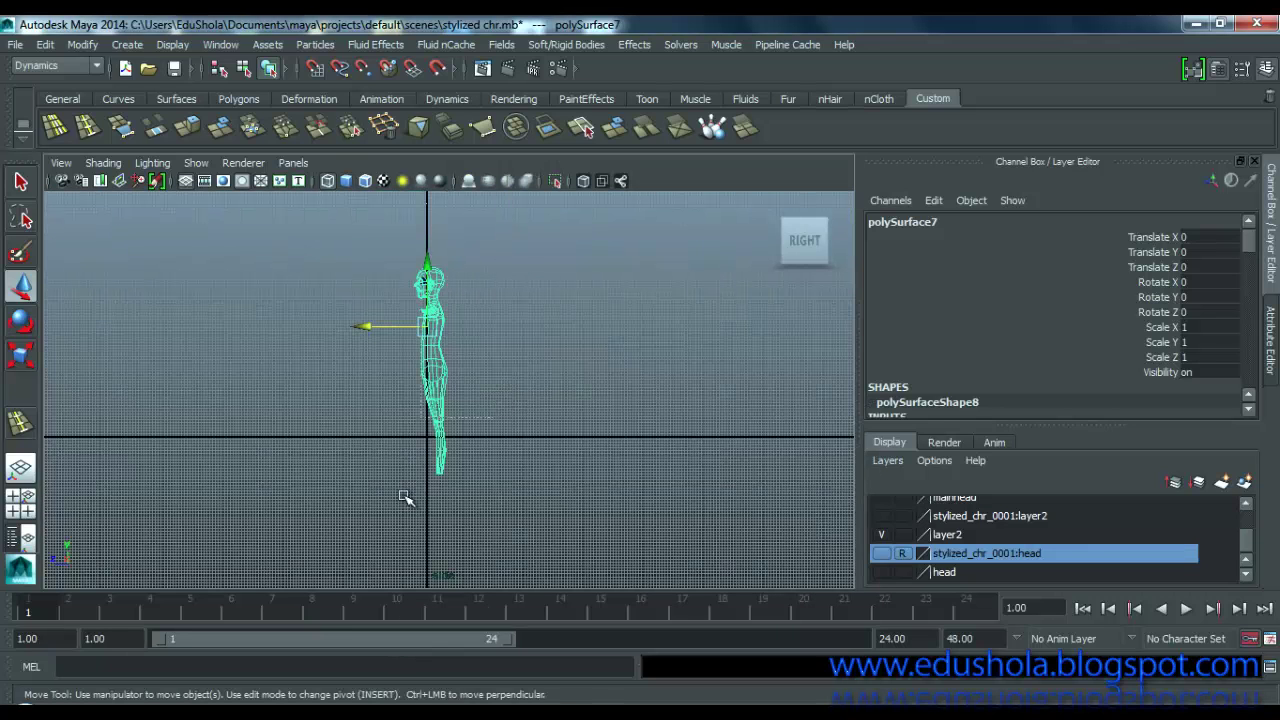
pyautogui.hotkey('ctrl', 'shift', 'd')
pyautogui.moveTo(427, 268); pyautogui.dragTo(432, 218)
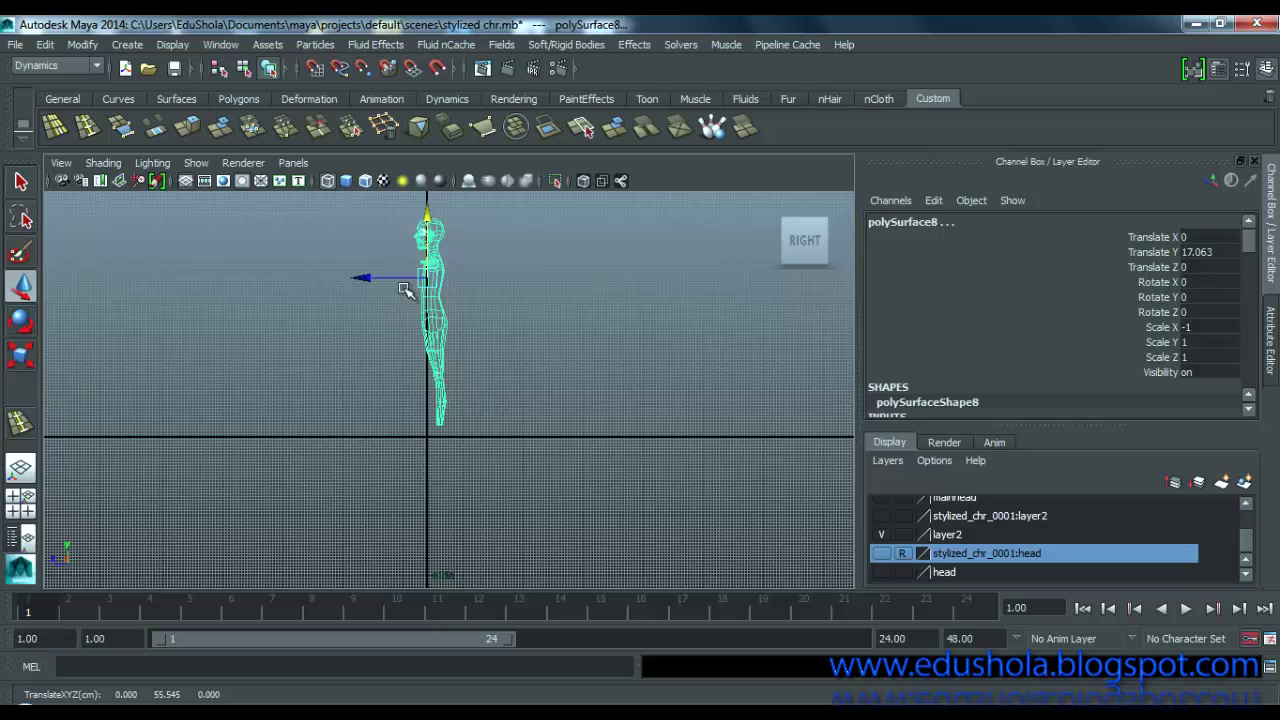
pyautogui.press('space')
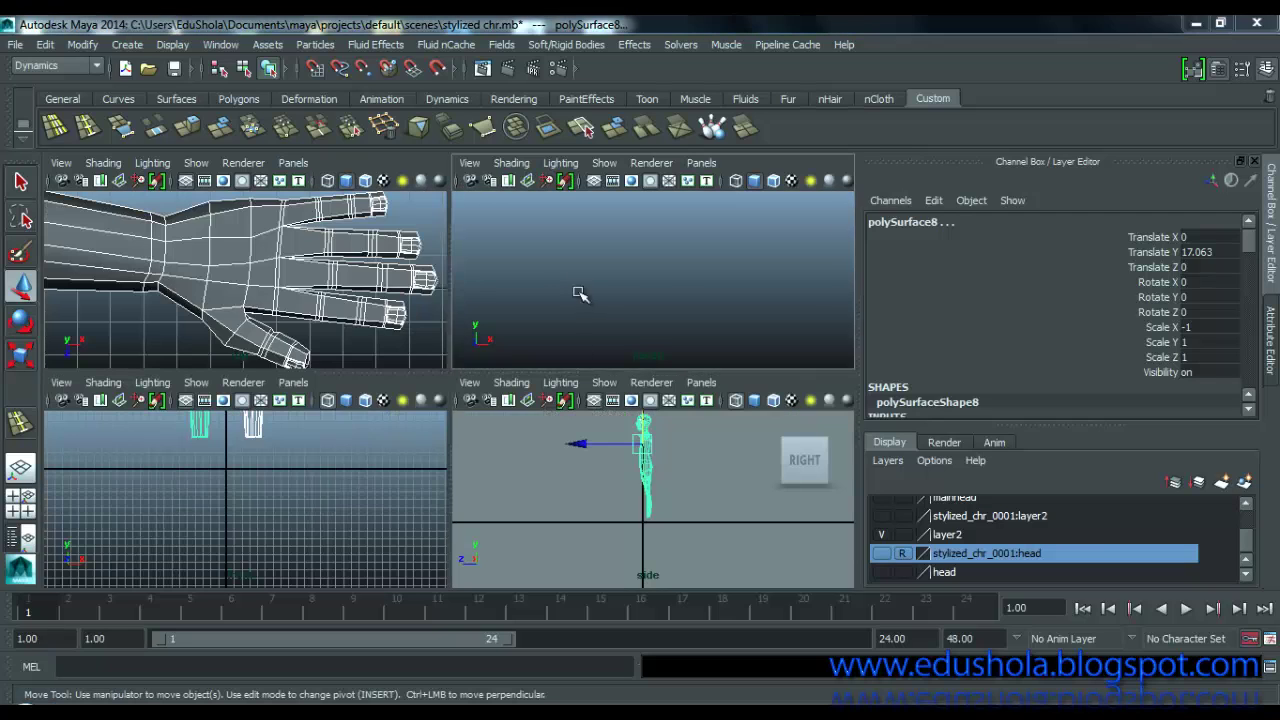
pyautogui.press('space')
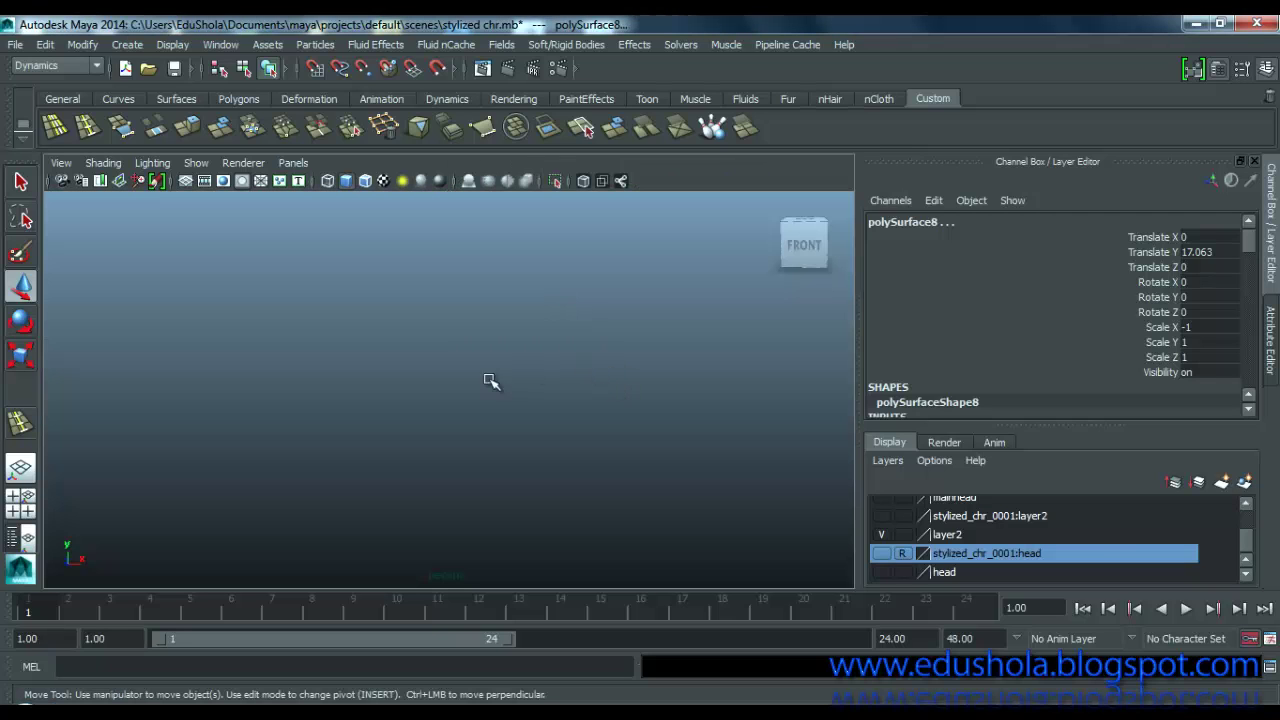
pyautogui.press('space')
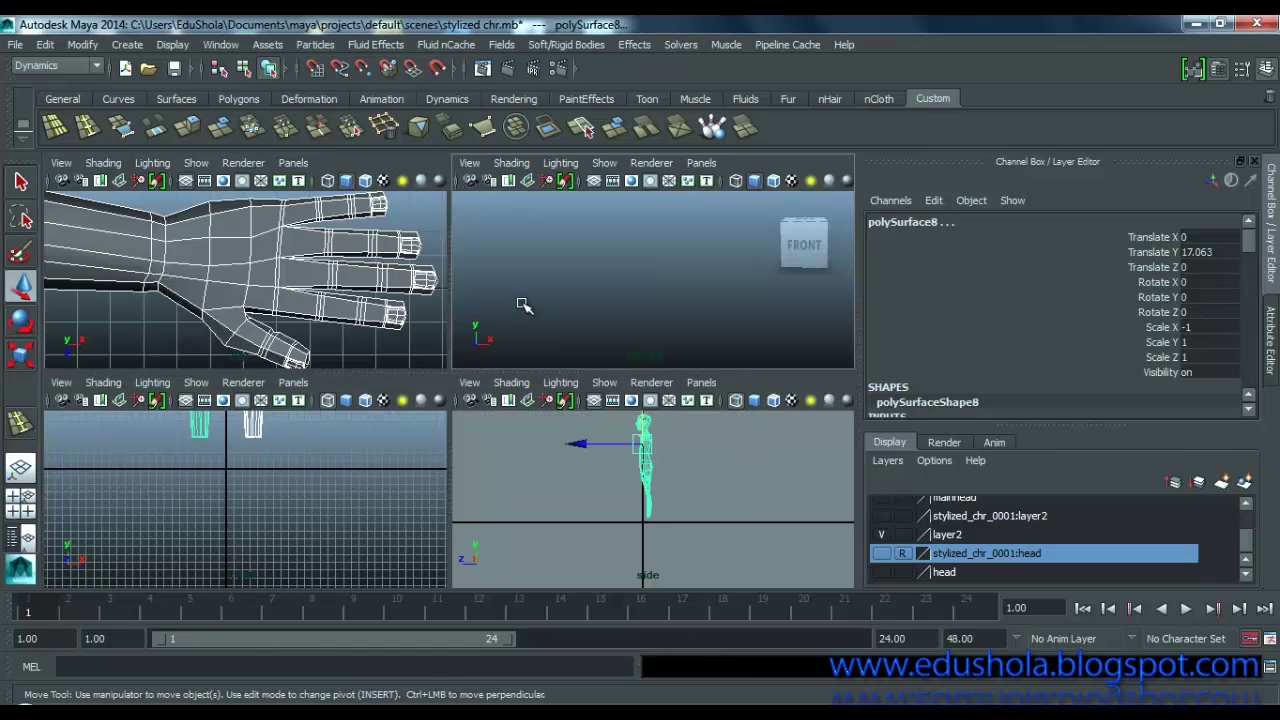
pyautogui.press('space')
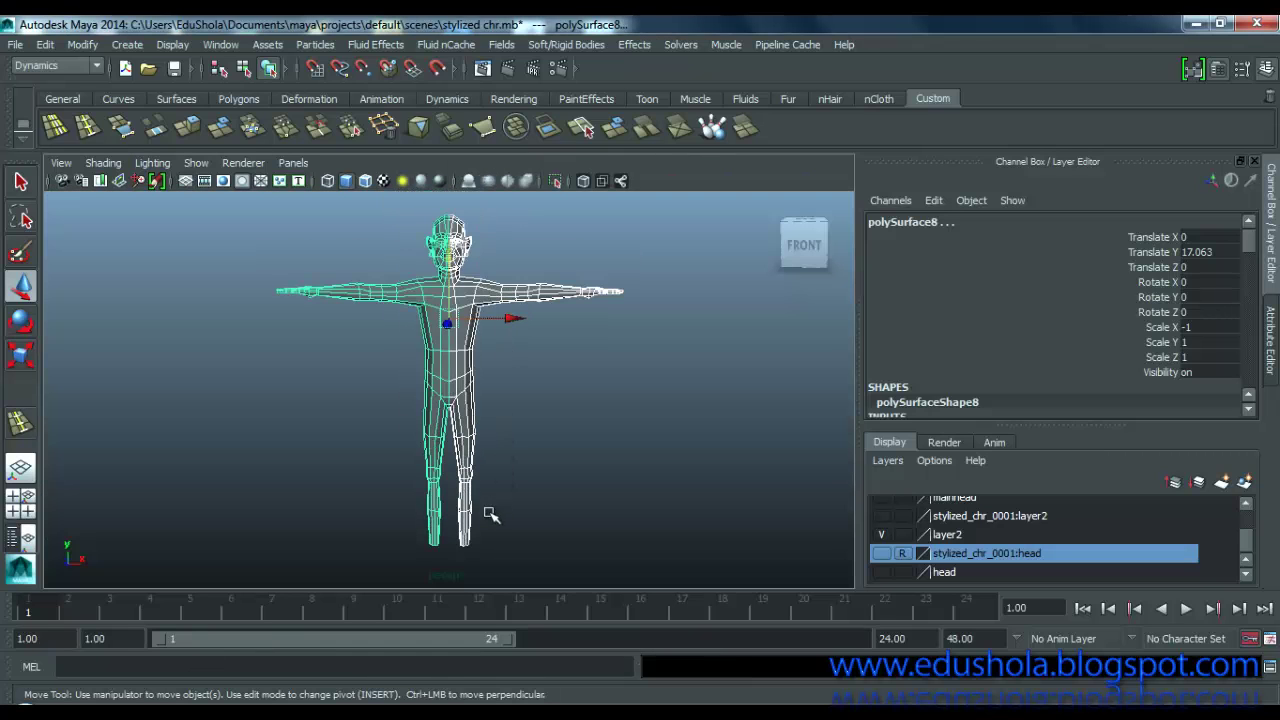
# Step: Create a small flat polygon cube on the grid just below the legs as the base for a foot
pyautogui.keyDown('alt'); pyautogui.moveTo(498, 520); pyautogui.dragTo(430, 518); pyautogui.keyUp('alt')
pyautogui.keyDown('alt'); pyautogui.moveTo(434, 520); pyautogui.dragTo(399, 405, button='middle'); pyautogui.keyUp('alt')
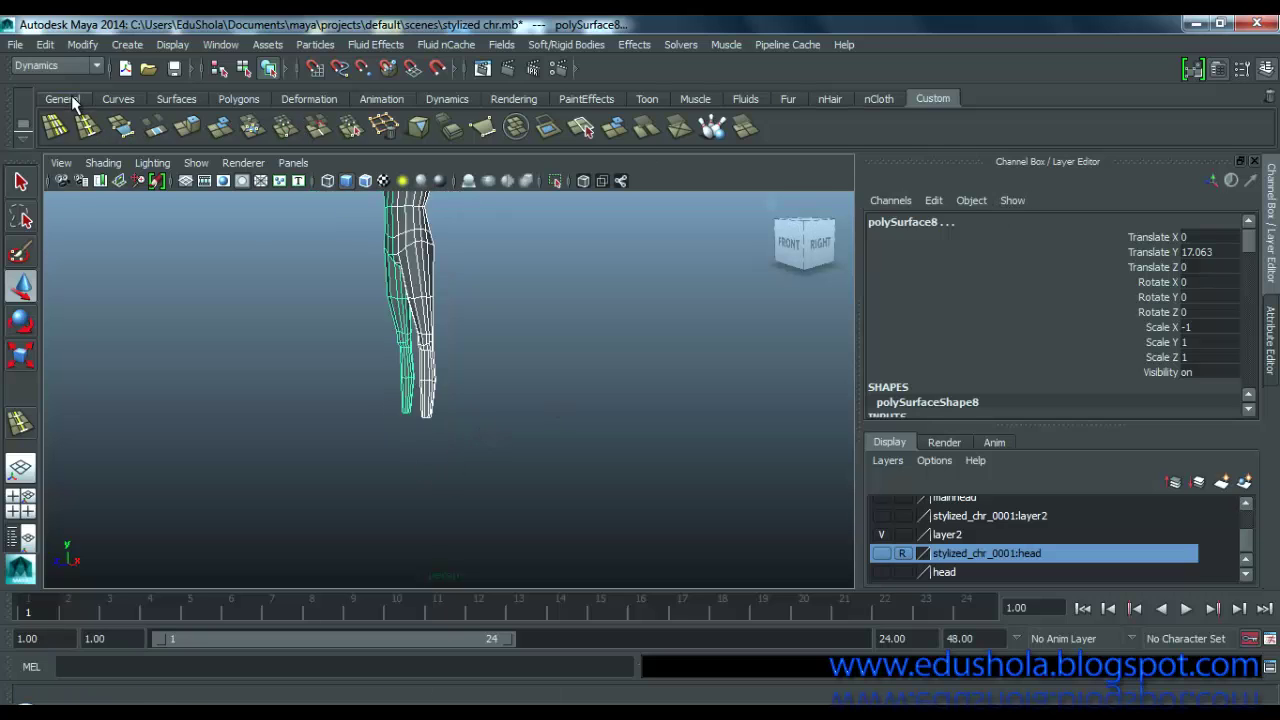
pyautogui.click(62, 98)
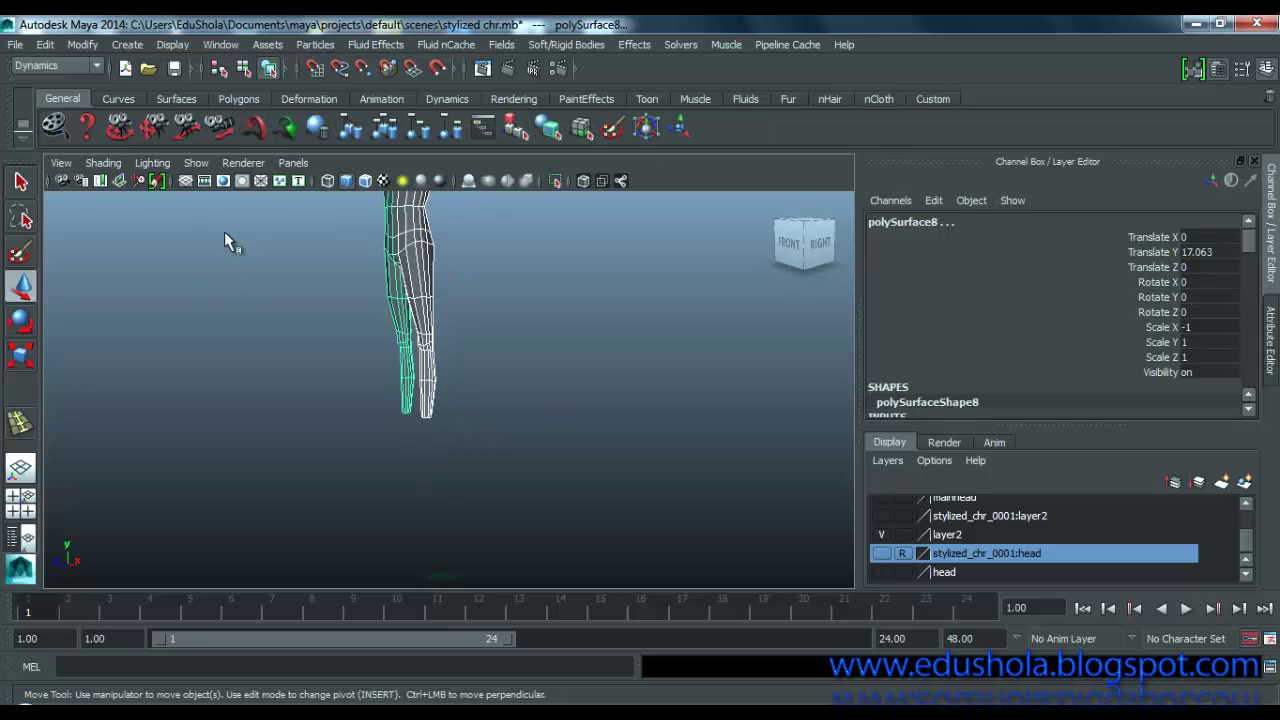
pyautogui.click(238, 98)
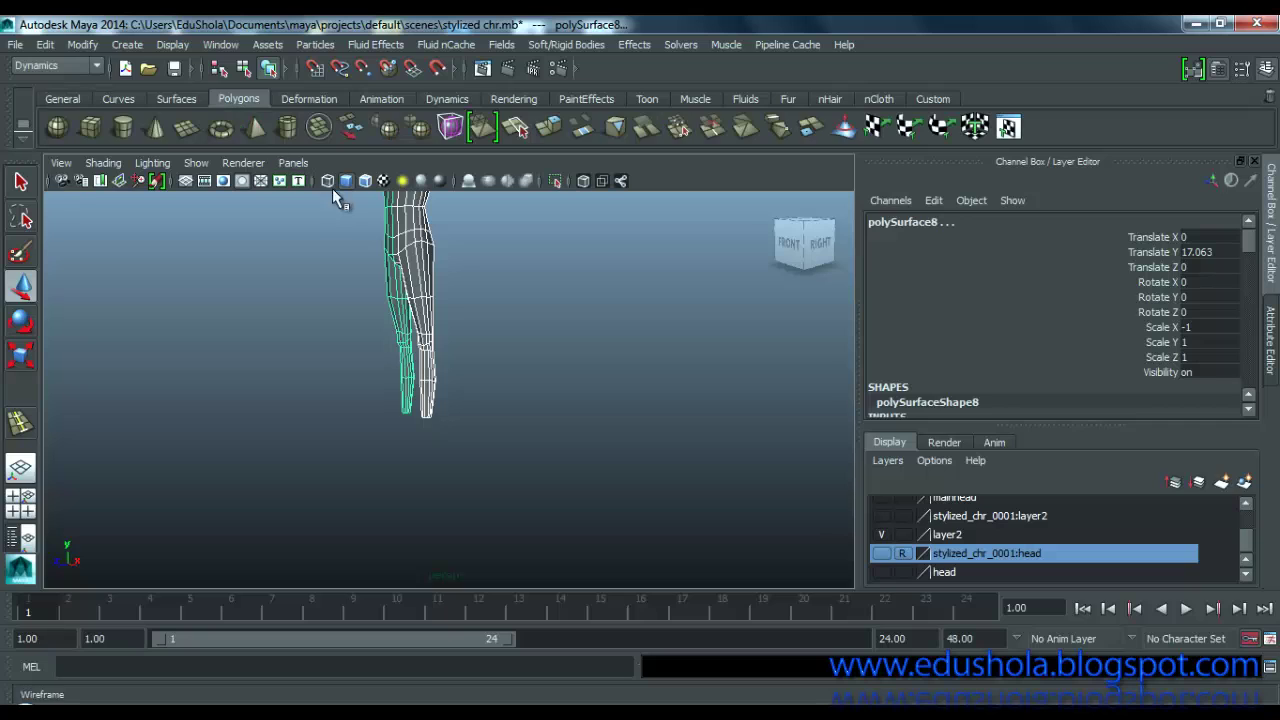
pyautogui.click(92, 128)
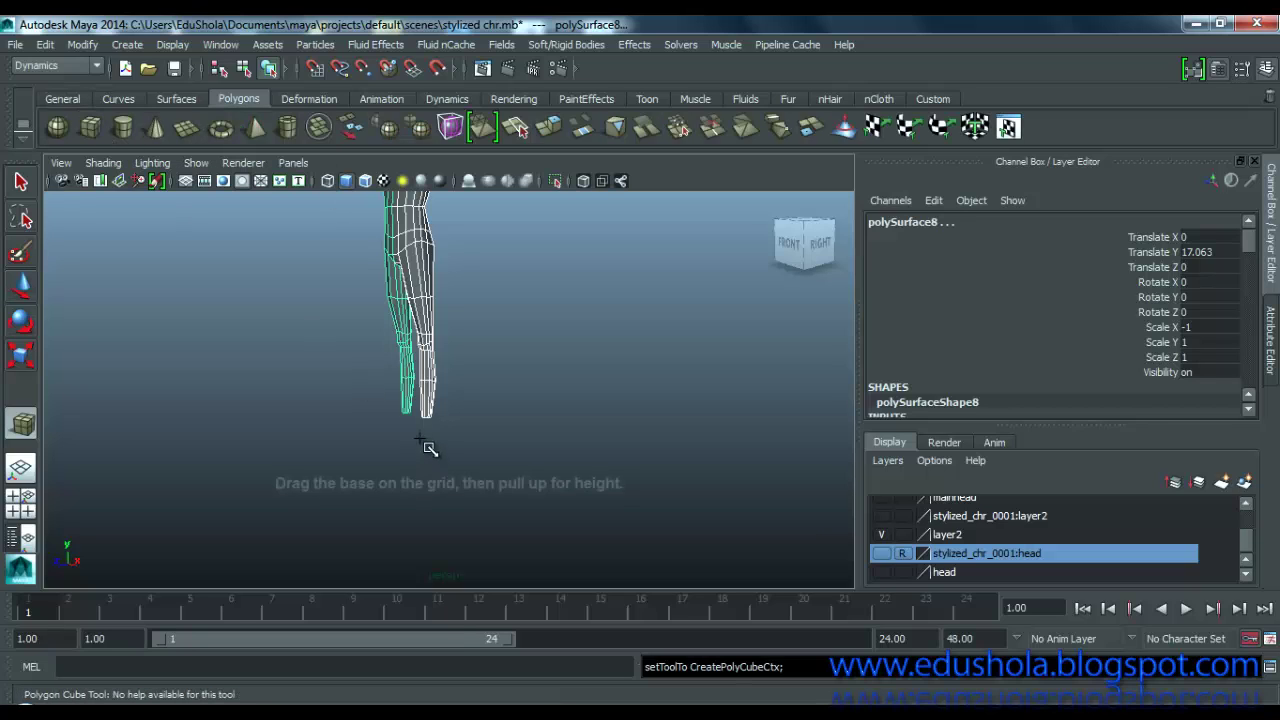
pyautogui.moveTo(419, 448)
pyautogui.mouseDown()
pyautogui.moveTo(442, 464)
pyautogui.moveTo(417, 445)
pyautogui.mouseUp()
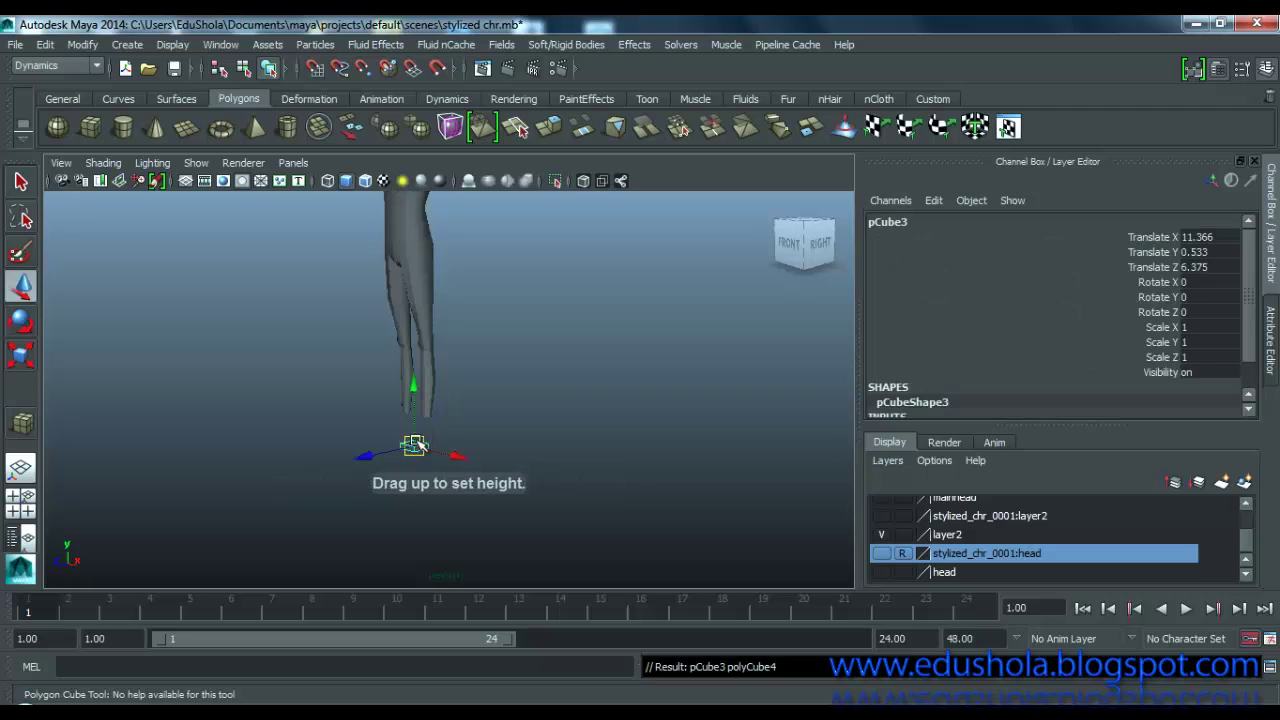
pyautogui.keyDown('alt'); pyautogui.moveTo(413, 432); pyautogui.dragTo(406, 466, button='right'); pyautogui.keyUp('alt')
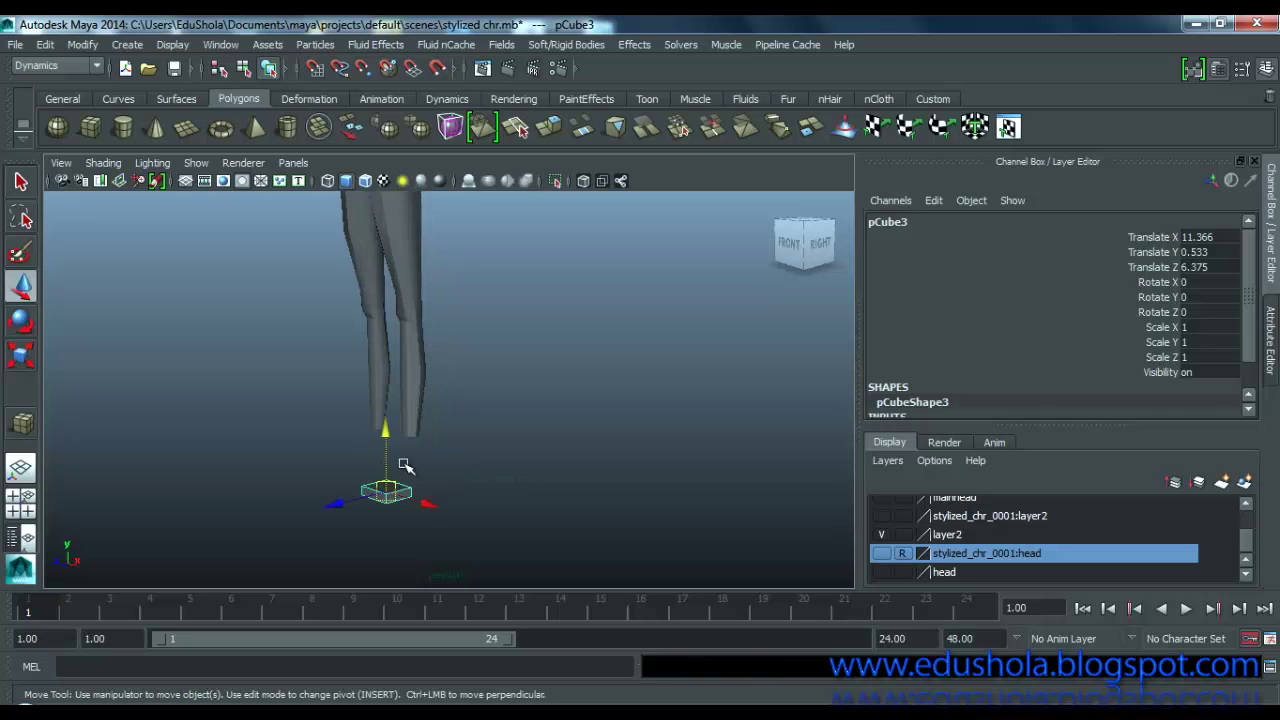
# Step: Move the foot cube beneath one ankle, to Translate X 2.523, Y 1.677, Z -4.596
pyautogui.keyDown('alt'); pyautogui.moveTo(414, 468); pyautogui.dragTo(468, 460); pyautogui.keyUp('alt')
pyautogui.keyDown('alt'); pyautogui.moveTo(351, 469); pyautogui.dragTo(434, 436); pyautogui.keyUp('alt')
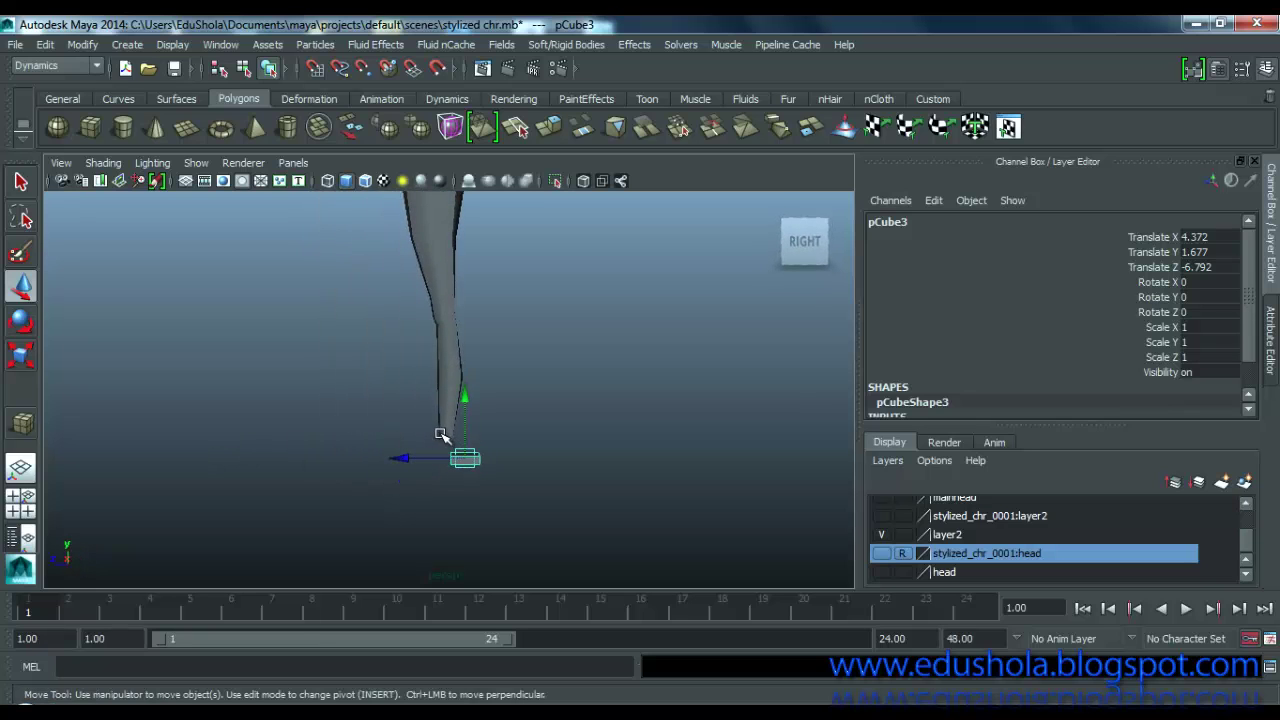
pyautogui.press('space')
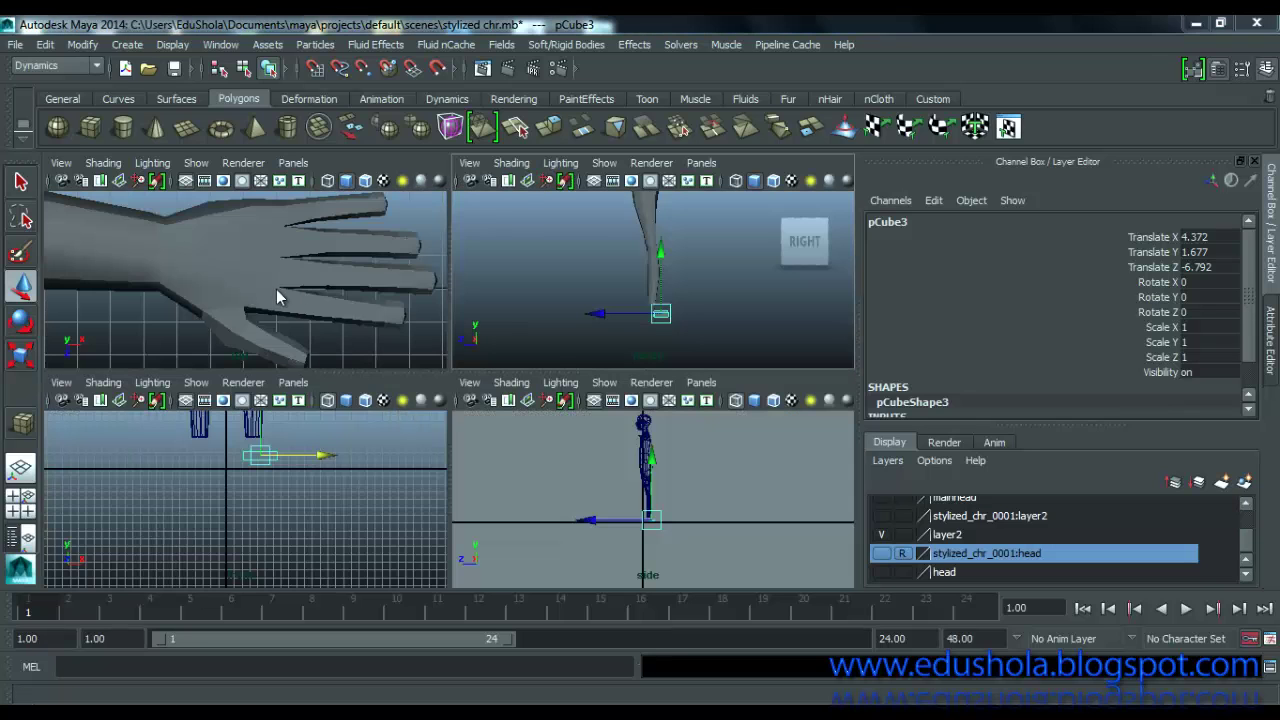
pyautogui.press('space')
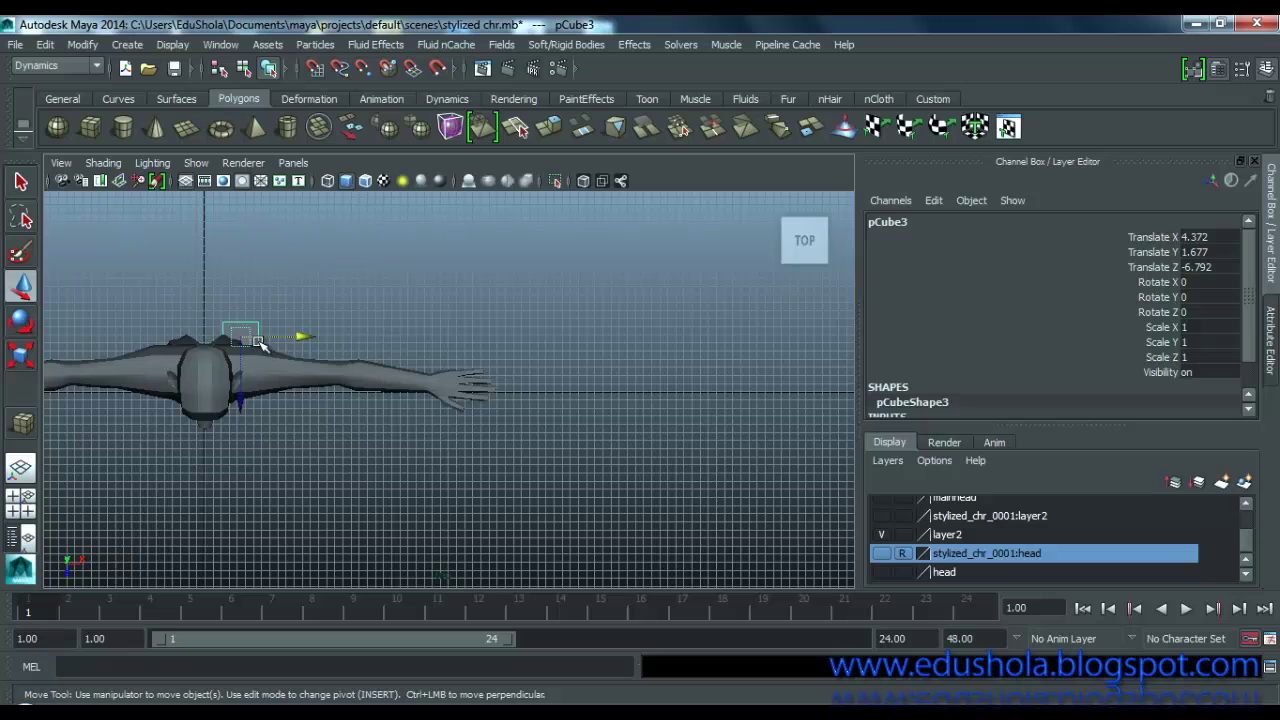
pyautogui.moveTo(238, 352); pyautogui.dragTo(228, 362)
# Step: Switch the foot cube to vertex editing and narrow it to roughly the ankle's width by moving its side vertices
pyautogui.press('space')
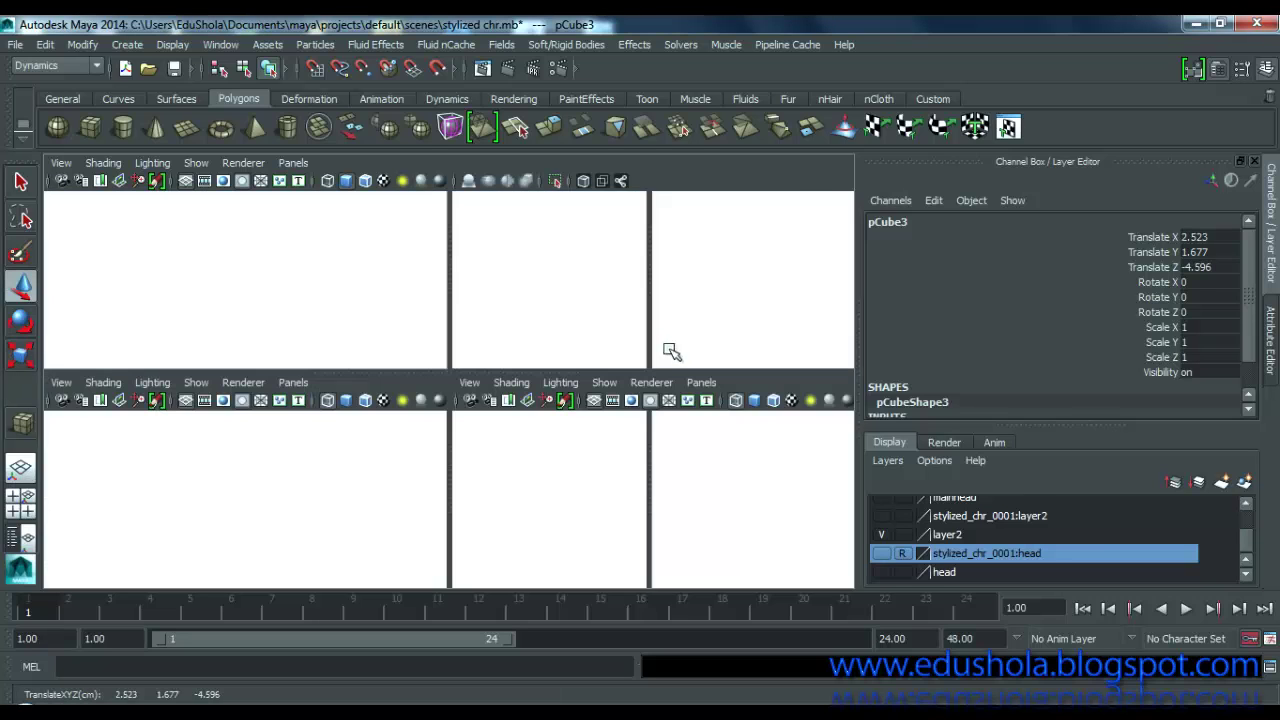
pyautogui.press('space')
pyautogui.moveTo(424, 470)
pyautogui.keyDown('alt'); pyautogui.mouseDown()
pyautogui.moveTo(614, 454)
pyautogui.moveTo(491, 480)
pyautogui.moveTo(408, 474)
pyautogui.mouseUp(); pyautogui.keyUp('alt')
pyautogui.scroll(2, 406, 476)
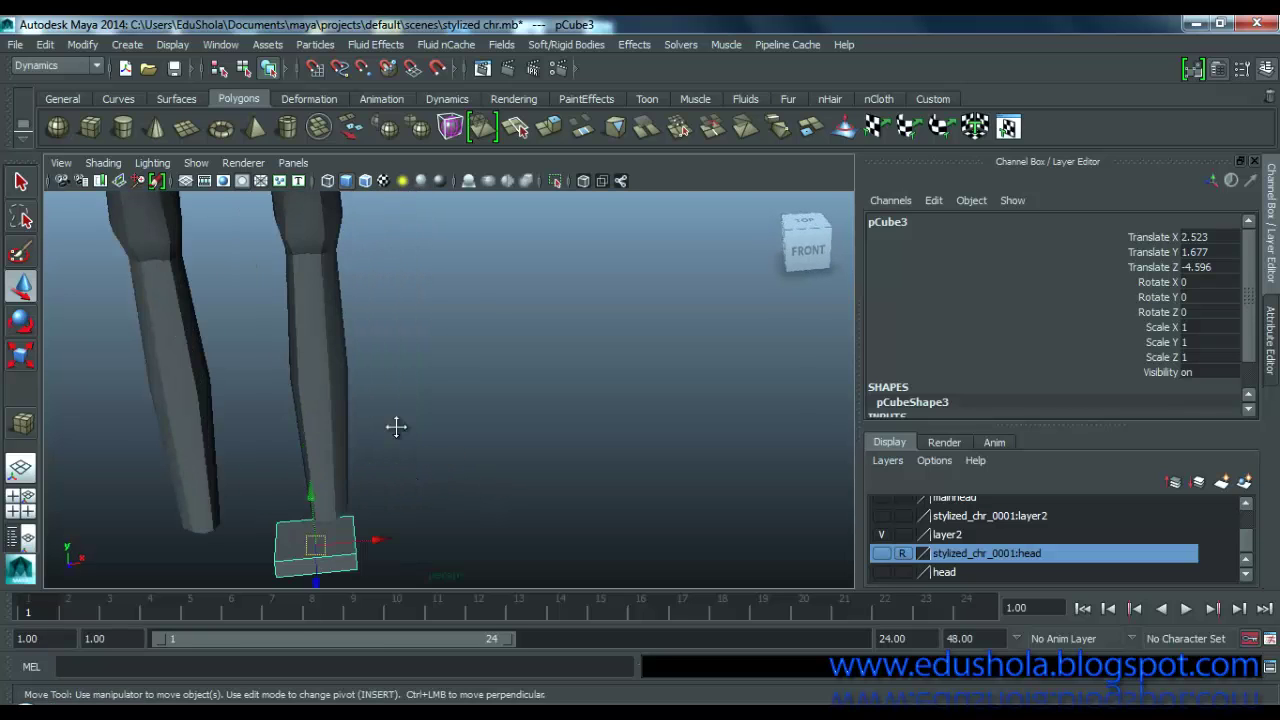
pyautogui.keyDown('alt'); pyautogui.moveTo(397, 429); pyautogui.dragTo(460, 369, button='middle'); pyautogui.keyUp('alt')
pyautogui.scroll(5, 452, 380)
pyautogui.moveTo(451, 374); pyautogui.dragTo(338, 297, button='right')
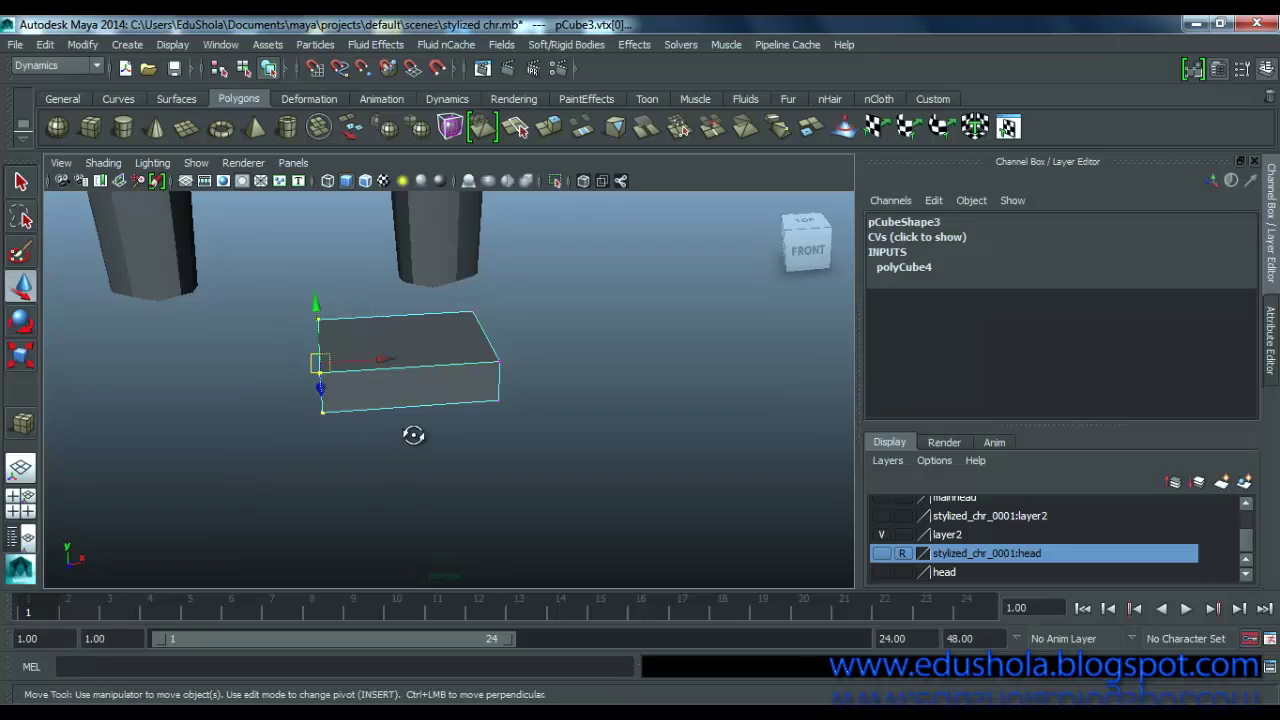
pyautogui.keyDown('alt'); pyautogui.moveTo(414, 434); pyautogui.dragTo(430, 334); pyautogui.keyUp('alt')
pyautogui.click(518, 362)
pyautogui.moveTo(505, 397); pyautogui.dragTo(508, 393)
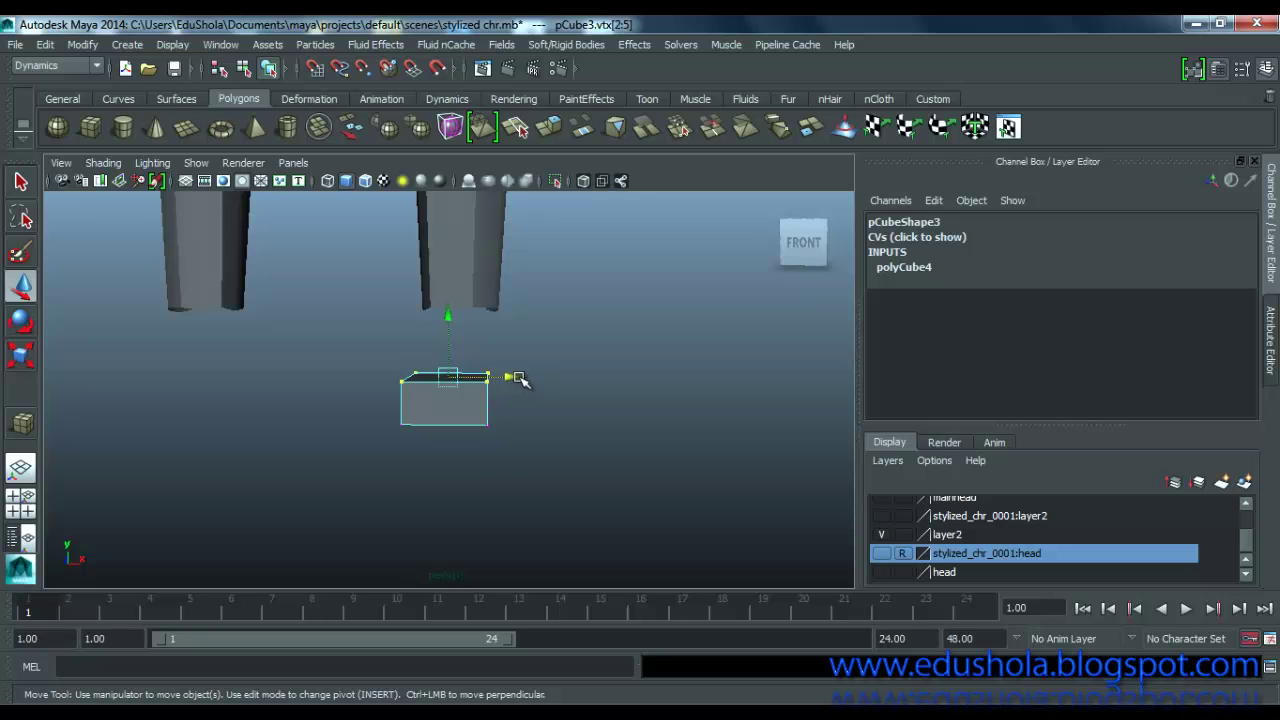
# Step: Lower the cube's top vertices and shorten it front to back by moving the rear vertices forward
pyautogui.keyDown('alt'); pyautogui.moveTo(492, 402); pyautogui.dragTo(350, 368); pyautogui.keyUp('alt')
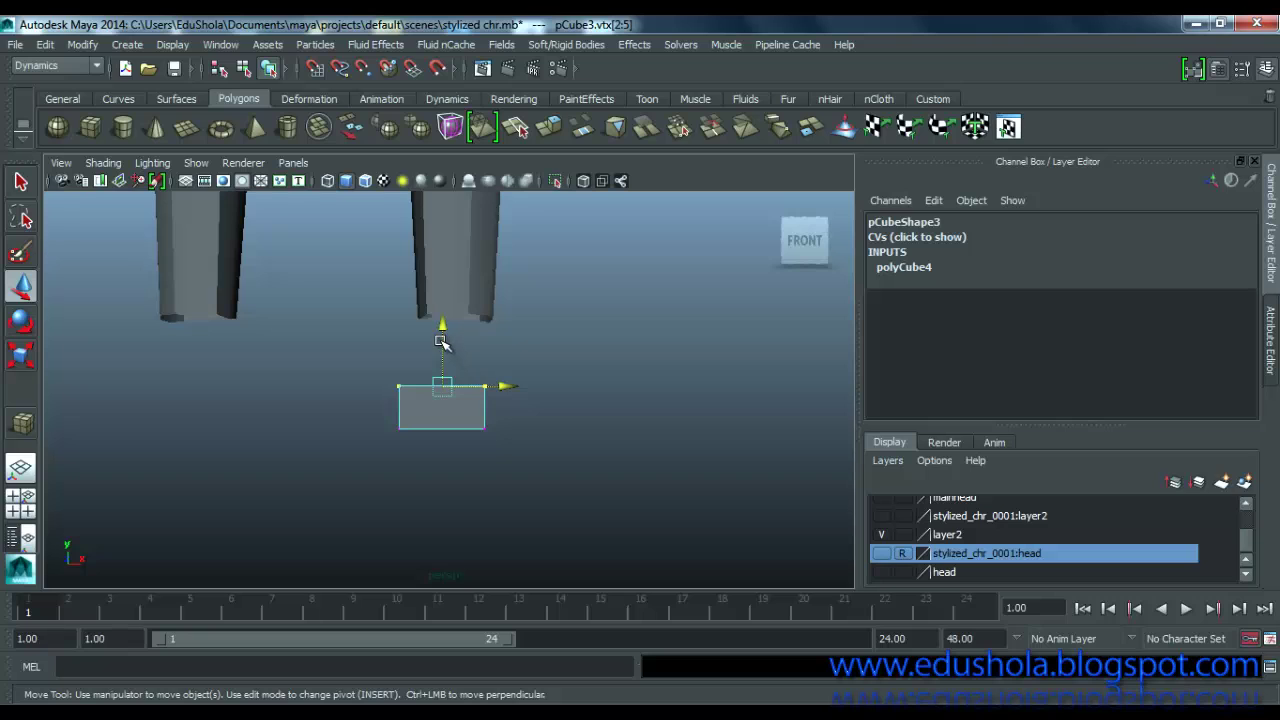
pyautogui.keyDown('alt'); pyautogui.moveTo(466, 383); pyautogui.dragTo(225, 450); pyautogui.keyUp('alt')
pyautogui.moveTo(437, 321); pyautogui.dragTo(575, 498)
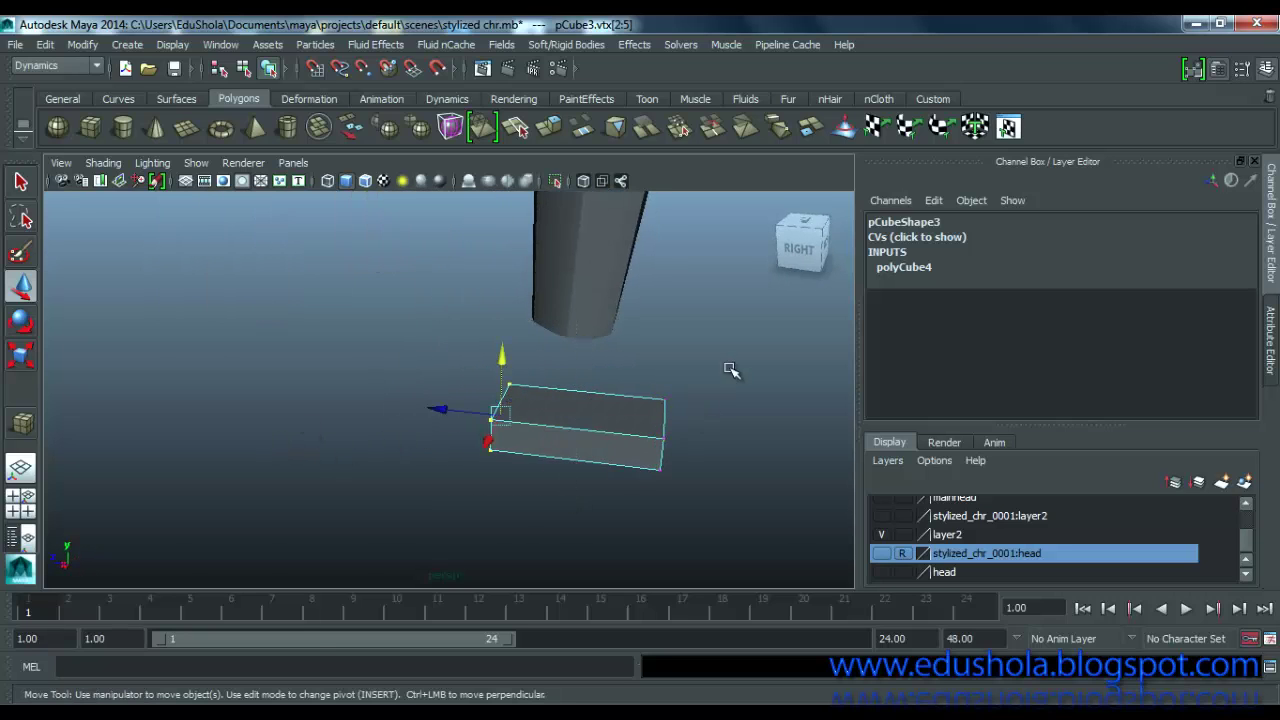
pyautogui.moveTo(731, 366); pyautogui.dragTo(636, 508)
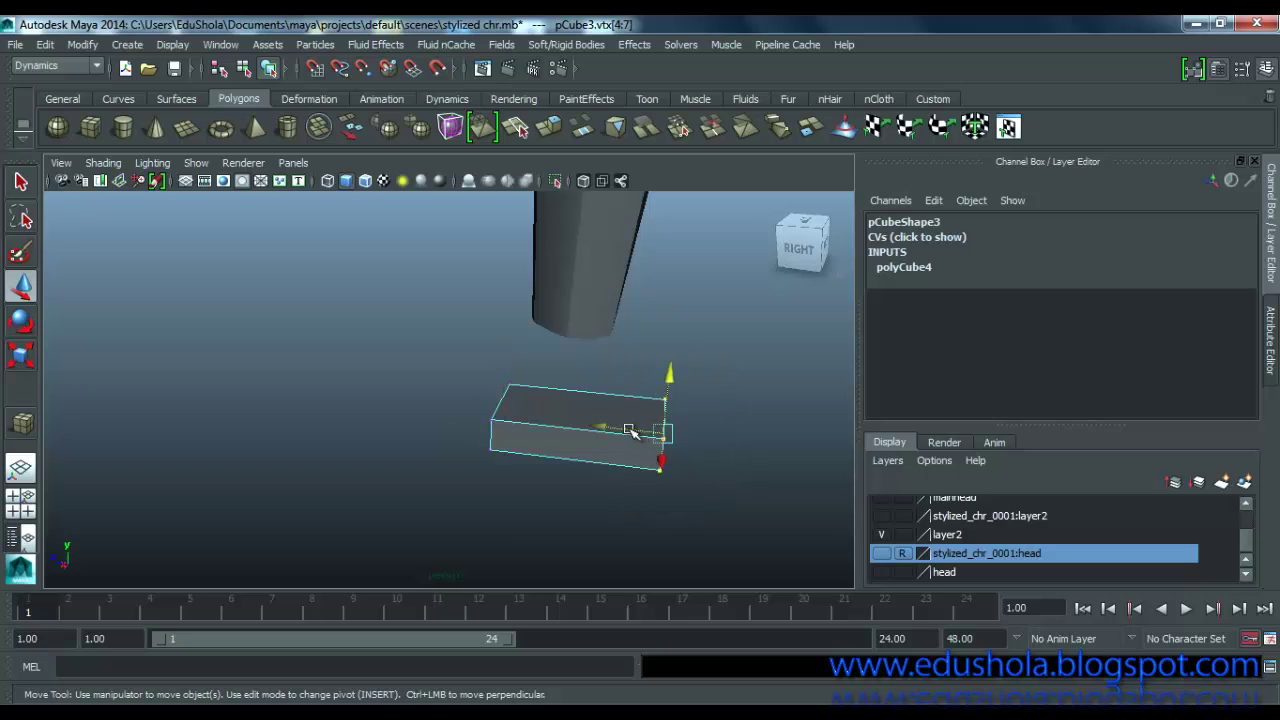
pyautogui.moveTo(630, 431); pyautogui.dragTo(582, 434)
# Step: Adjust the vertices on the cube's inner and outer sides to refine its width under the ankle
pyautogui.keyDown('alt'); pyautogui.moveTo(620, 377); pyautogui.dragTo(690, 420); pyautogui.keyUp('alt')
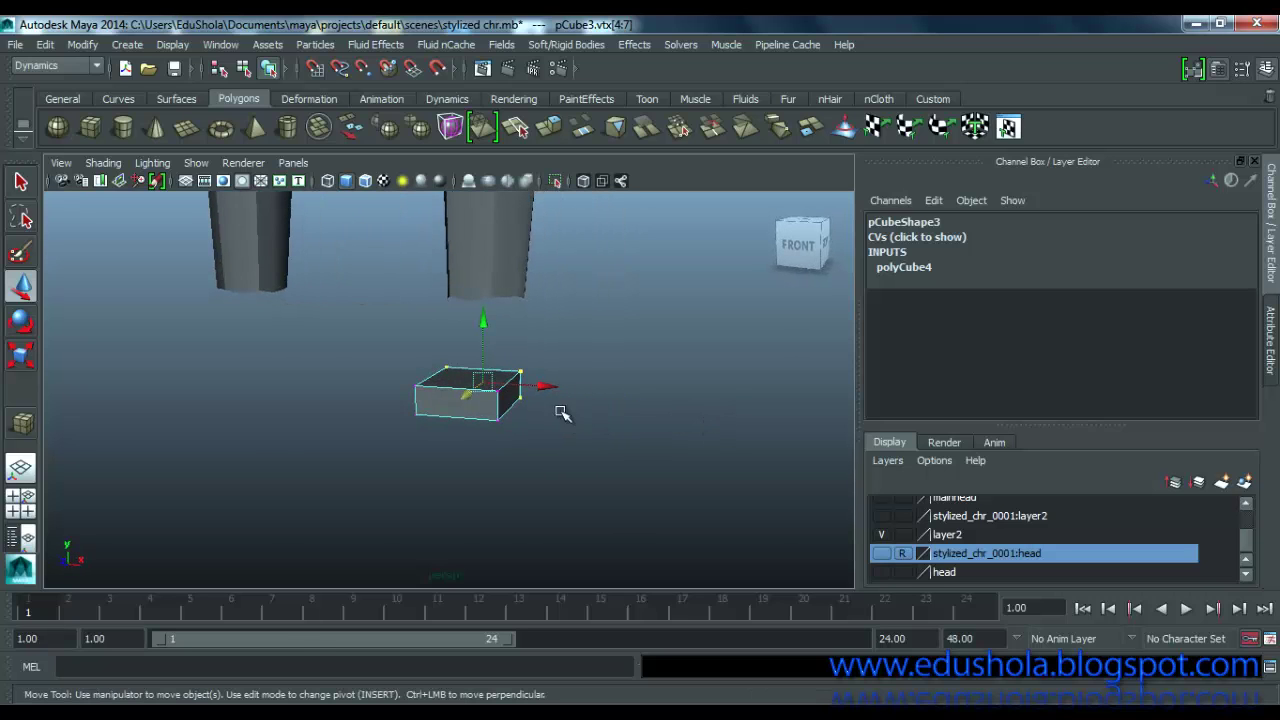
pyautogui.keyDown('alt'); pyautogui.moveTo(492, 400); pyautogui.dragTo(588, 401); pyautogui.keyUp('alt')
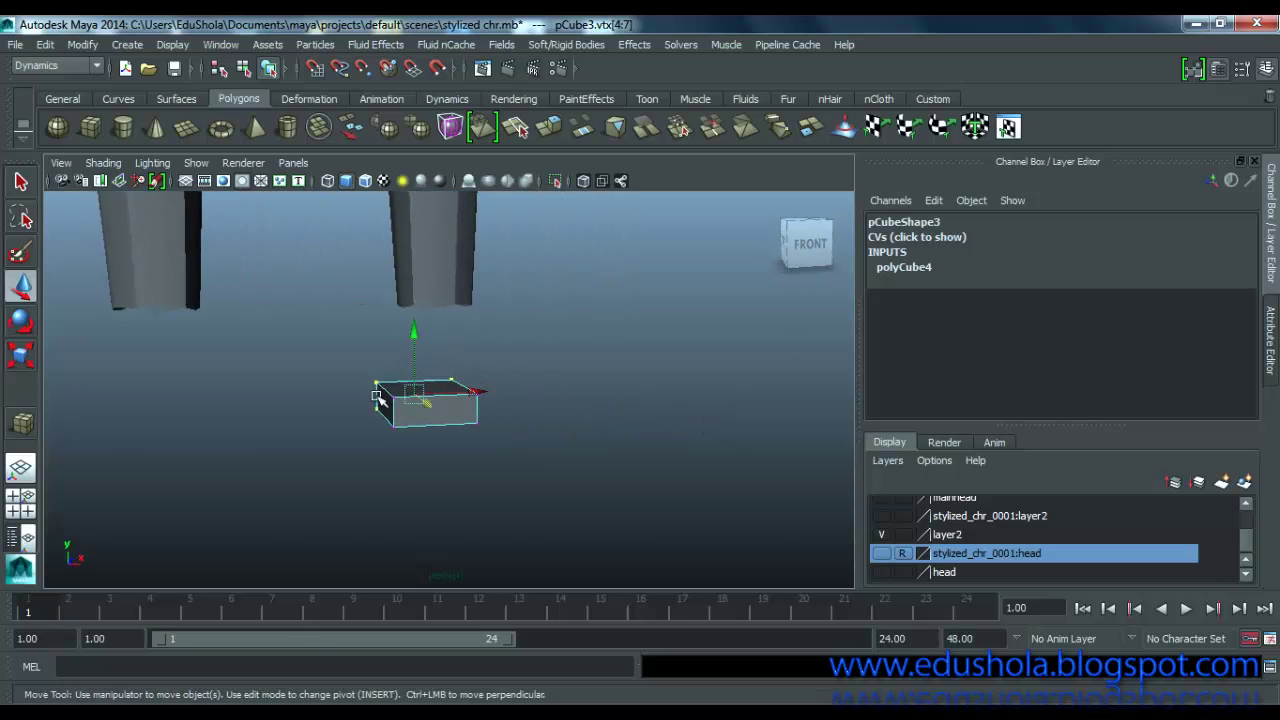
pyautogui.moveTo(349, 362); pyautogui.dragTo(417, 447)
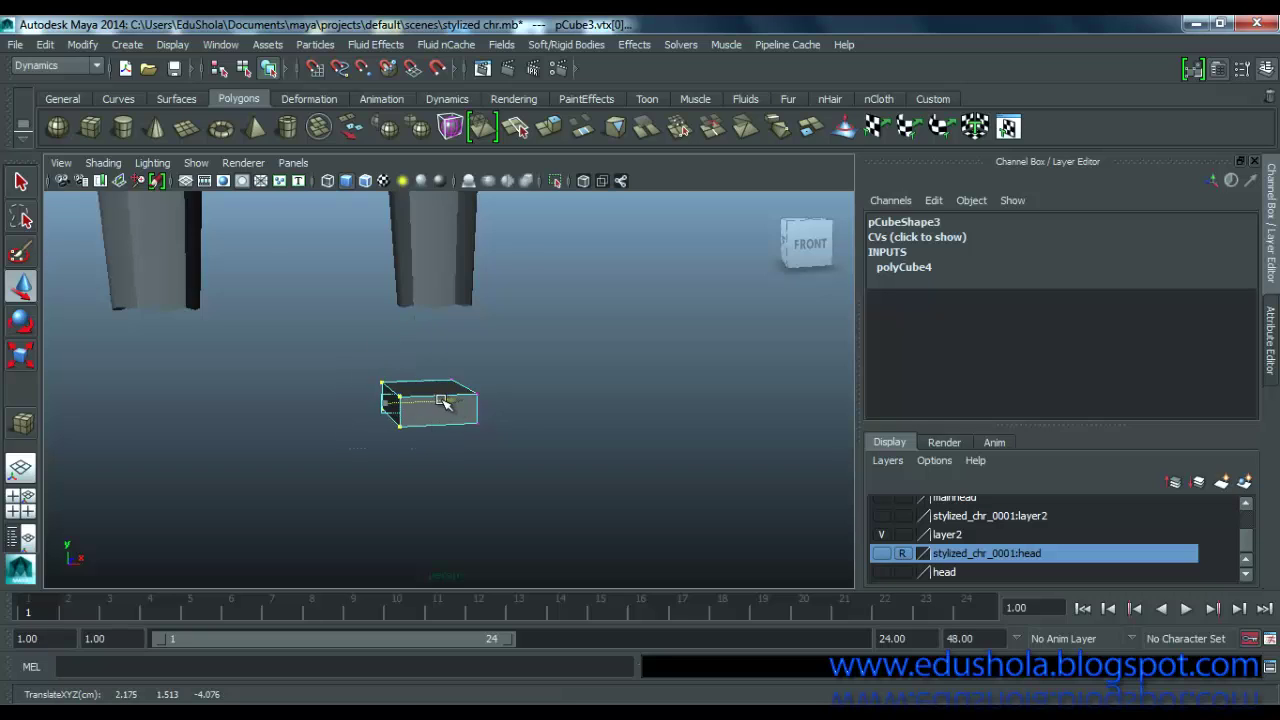
pyautogui.keyDown('alt'); pyautogui.moveTo(443, 400); pyautogui.dragTo(449, 403); pyautogui.keyUp('alt')
pyautogui.moveTo(547, 354); pyautogui.dragTo(493, 442)
pyautogui.moveTo(538, 404); pyautogui.dragTo(543, 409)
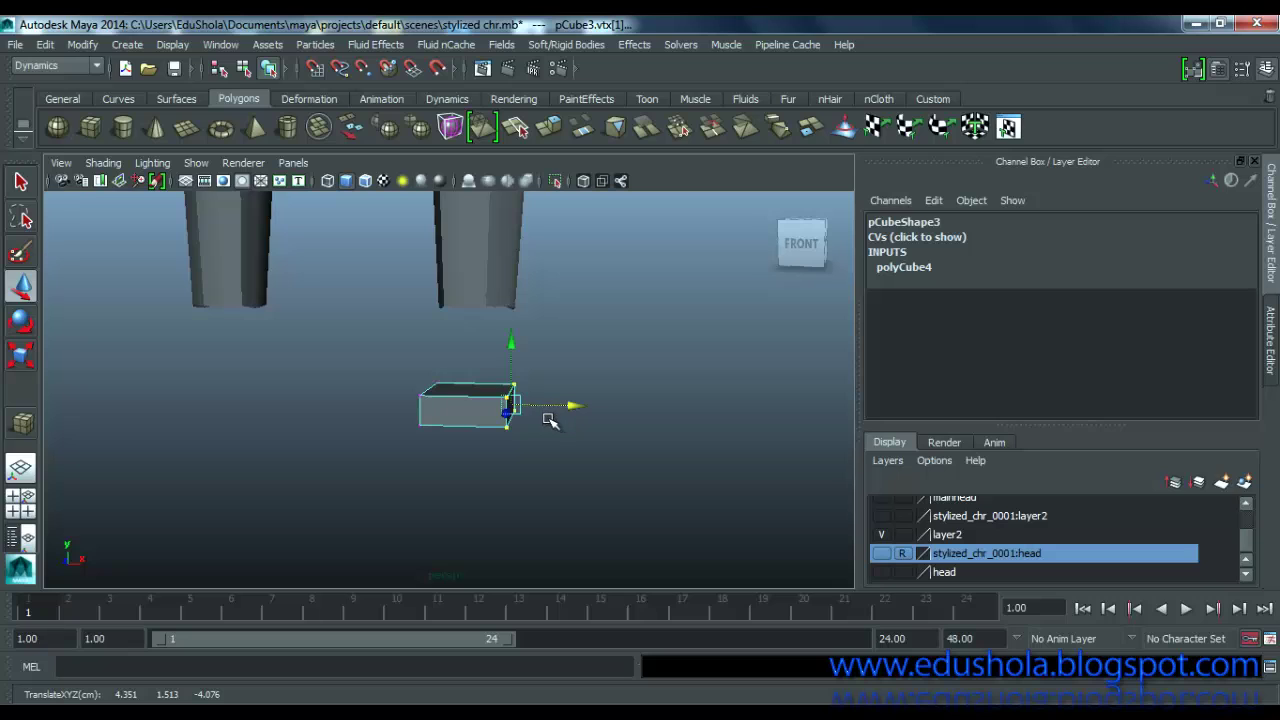
# Step: Return the foot cube to object mode and shift it sideways to Translate X 2.675
pyautogui.moveTo(458, 255); pyautogui.dragTo(537, 234, button='right')
pyautogui.click(508, 407)
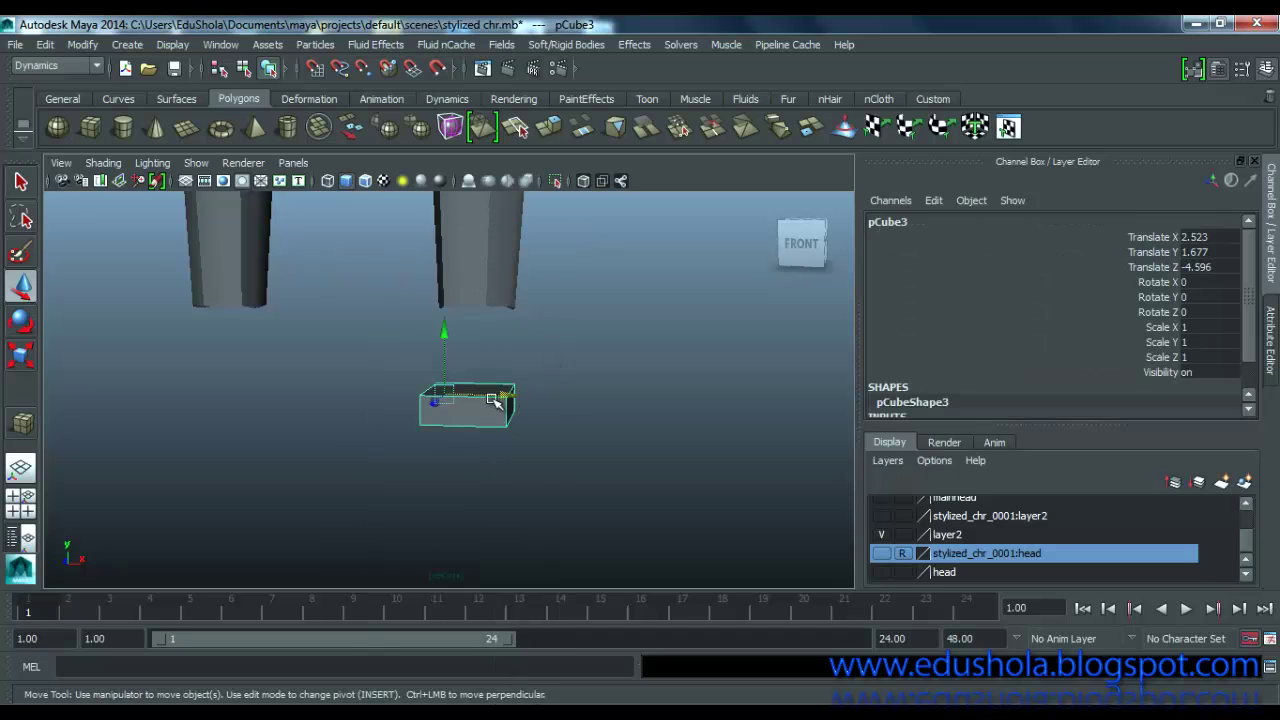
pyautogui.moveTo(508, 401); pyautogui.dragTo(505, 428)
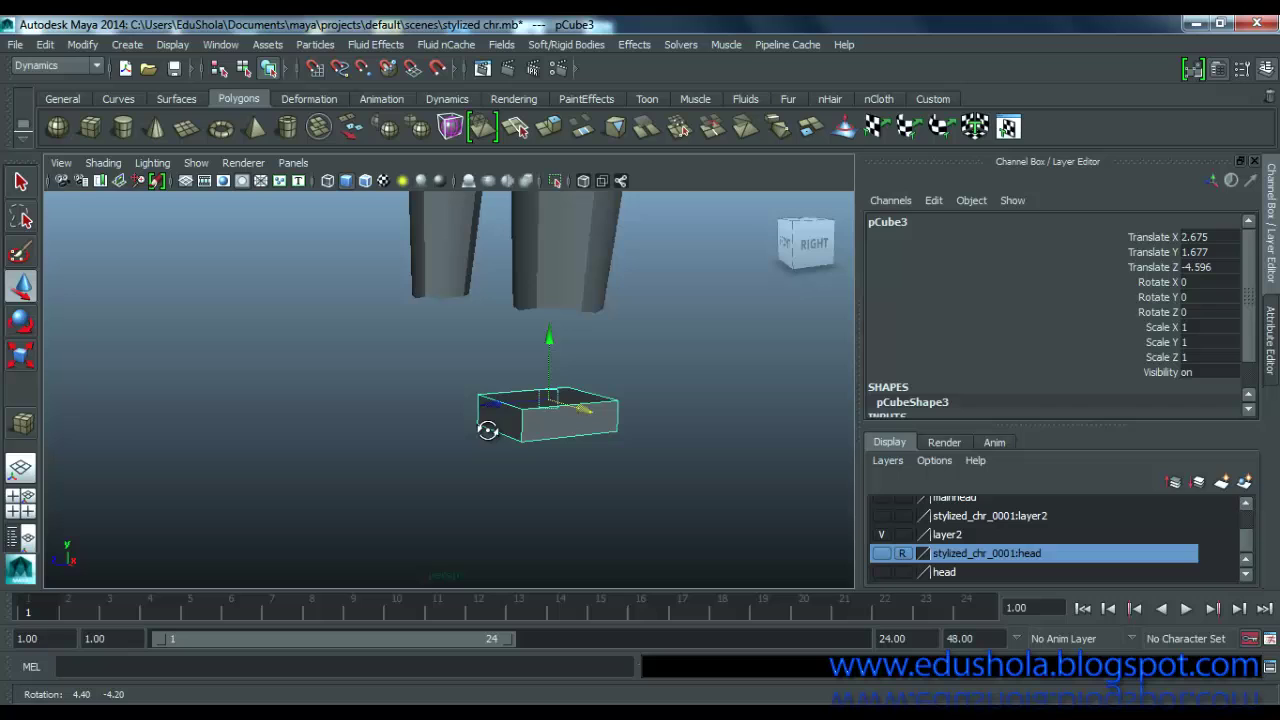
# Step: Flatten the foot cube by lowering its four top vertices to a height of 1.7
pyautogui.keyDown('alt'); pyautogui.moveTo(551, 410); pyautogui.dragTo(474, 386); pyautogui.keyUp('alt')
pyautogui.rightClick(544, 425)
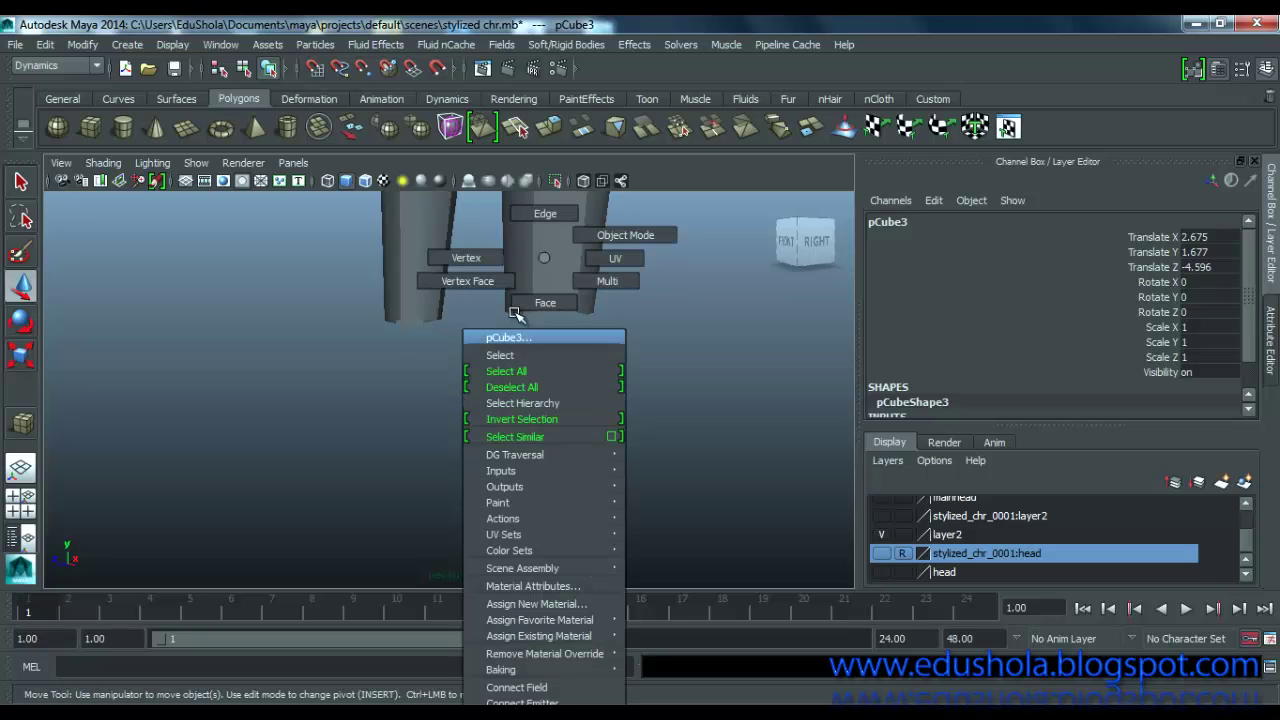
pyautogui.click(466, 258)
pyautogui.moveTo(444, 351); pyautogui.dragTo(616, 413)
pyautogui.moveTo(538, 357); pyautogui.dragTo(540, 367)
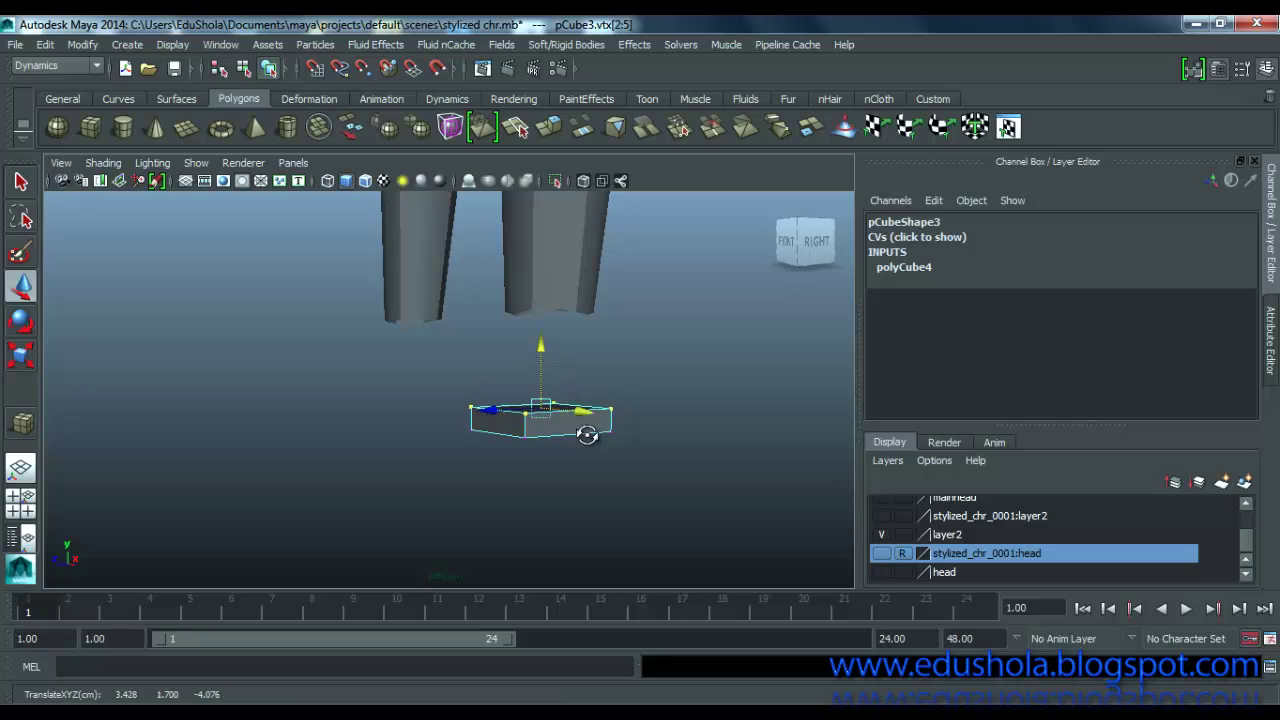
# Step: Extrude the cube's top face straight up by about 1.53 units toward the ankle
pyautogui.keyDown('alt'); pyautogui.moveTo(586, 434); pyautogui.dragTo(560, 382); pyautogui.keyUp('alt')
pyautogui.moveTo(555, 258); pyautogui.dragTo(565, 306, button='right')
pyautogui.click(556, 395)
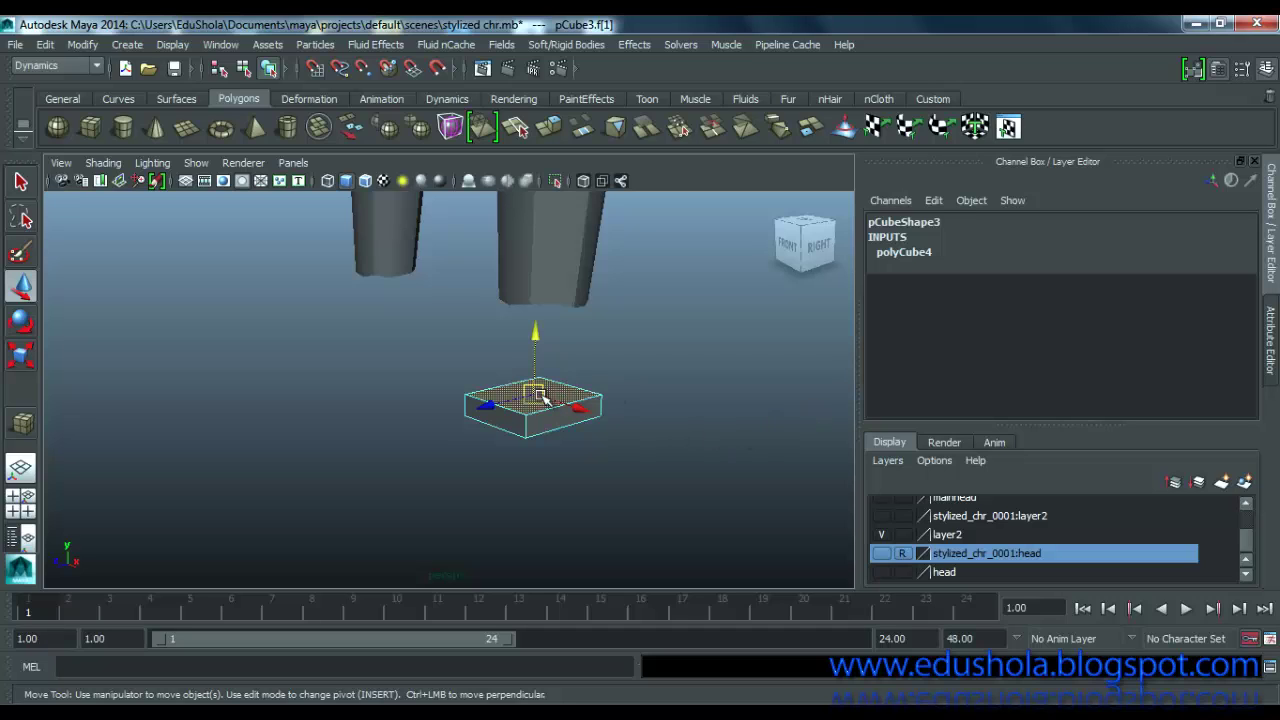
pyautogui.keyDown('shift'); pyautogui.moveTo(560, 395); pyautogui.dragTo(573, 440, button='right'); pyautogui.keyUp('shift')
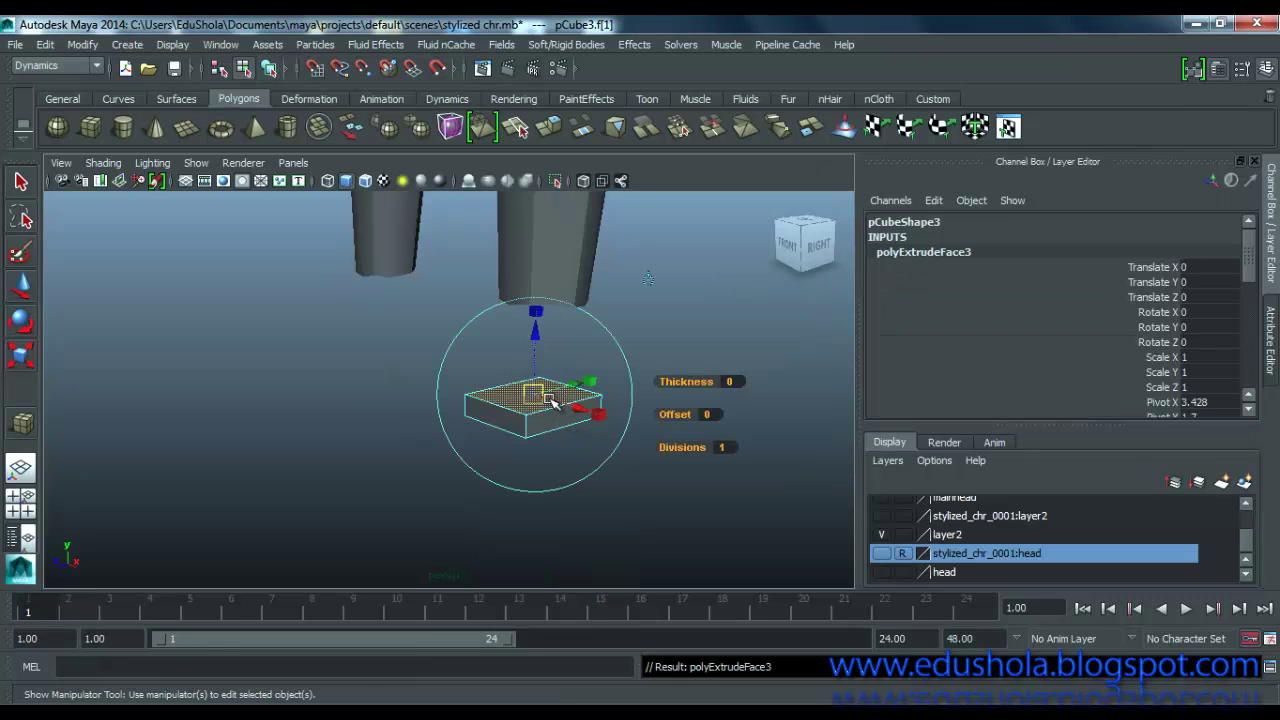
pyautogui.click(650, 280)
pyautogui.moveTo(537, 343); pyautogui.dragTo(531, 281)
# Step: Extrude the upper front face of the foot block forward 2.618 units and lower it by 0.506
pyautogui.keyDown('alt'); pyautogui.moveTo(480, 400); pyautogui.dragTo(499, 378); pyautogui.keyUp('alt')
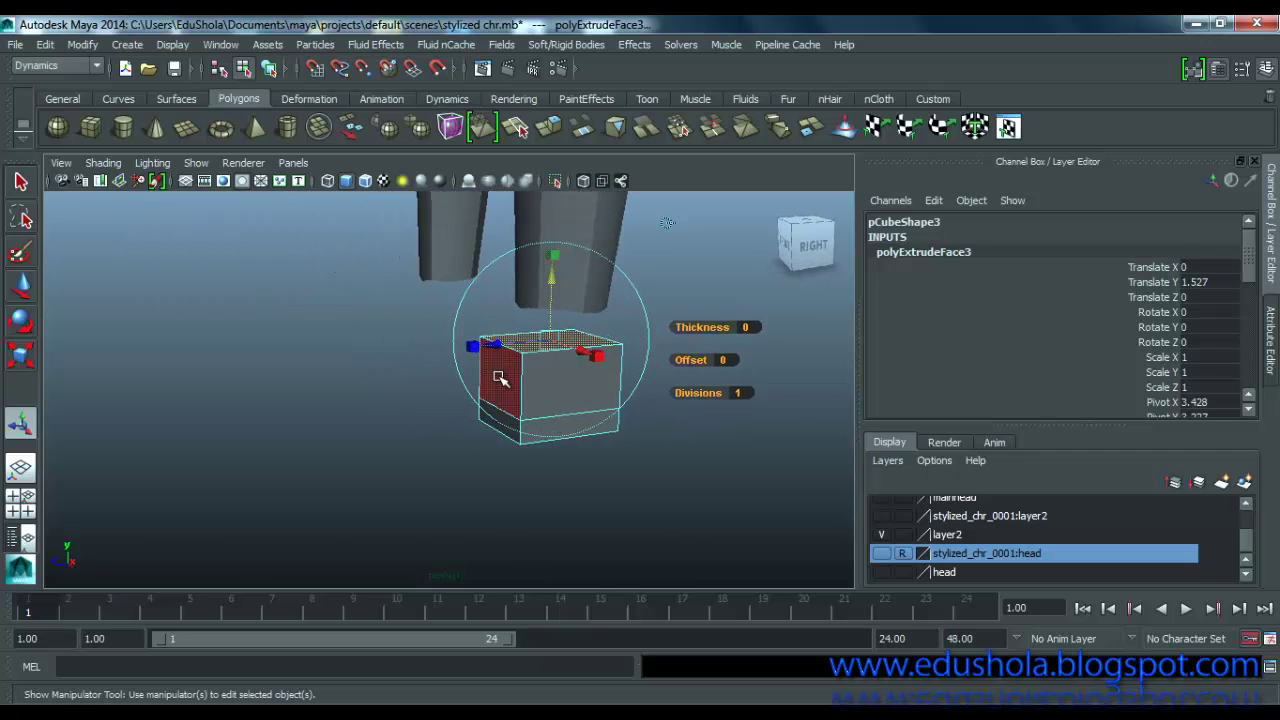
pyautogui.click(500, 380)
pyautogui.hotkey('ctrl', 'e')
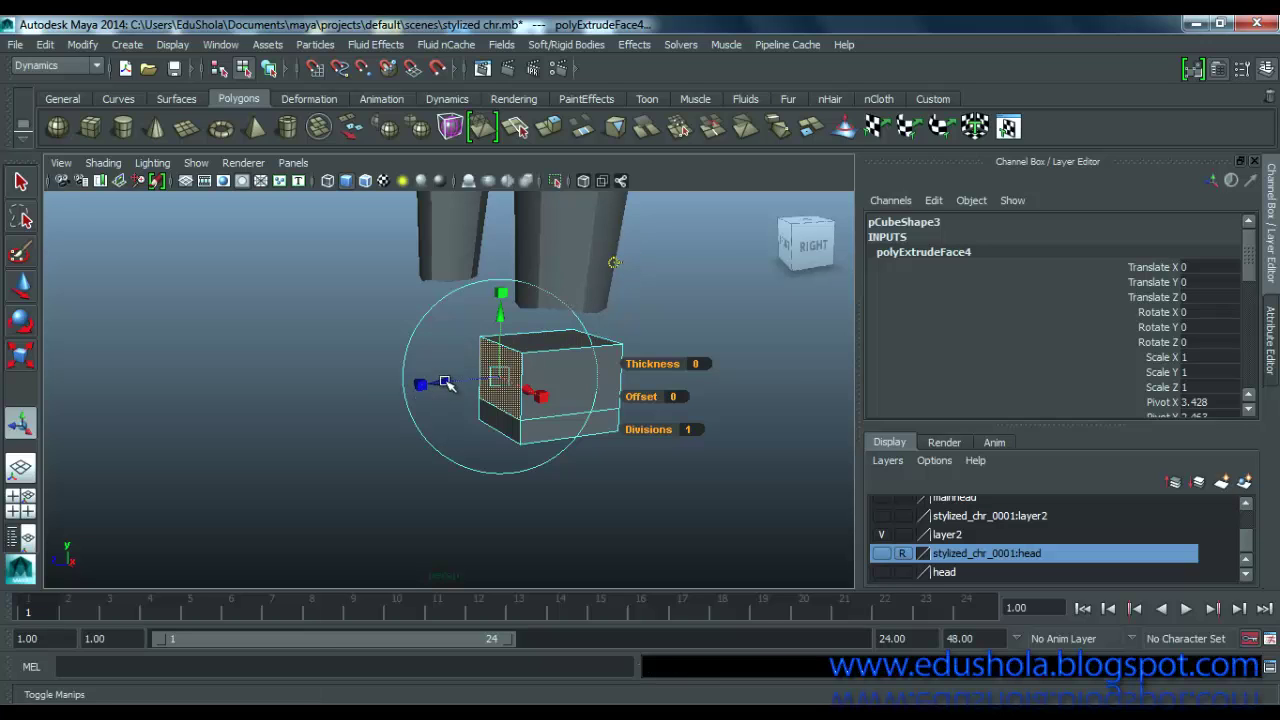
pyautogui.moveTo(438, 384); pyautogui.dragTo(365, 373)
pyautogui.press('t')
pyautogui.moveTo(387, 320); pyautogui.dragTo(386, 344)
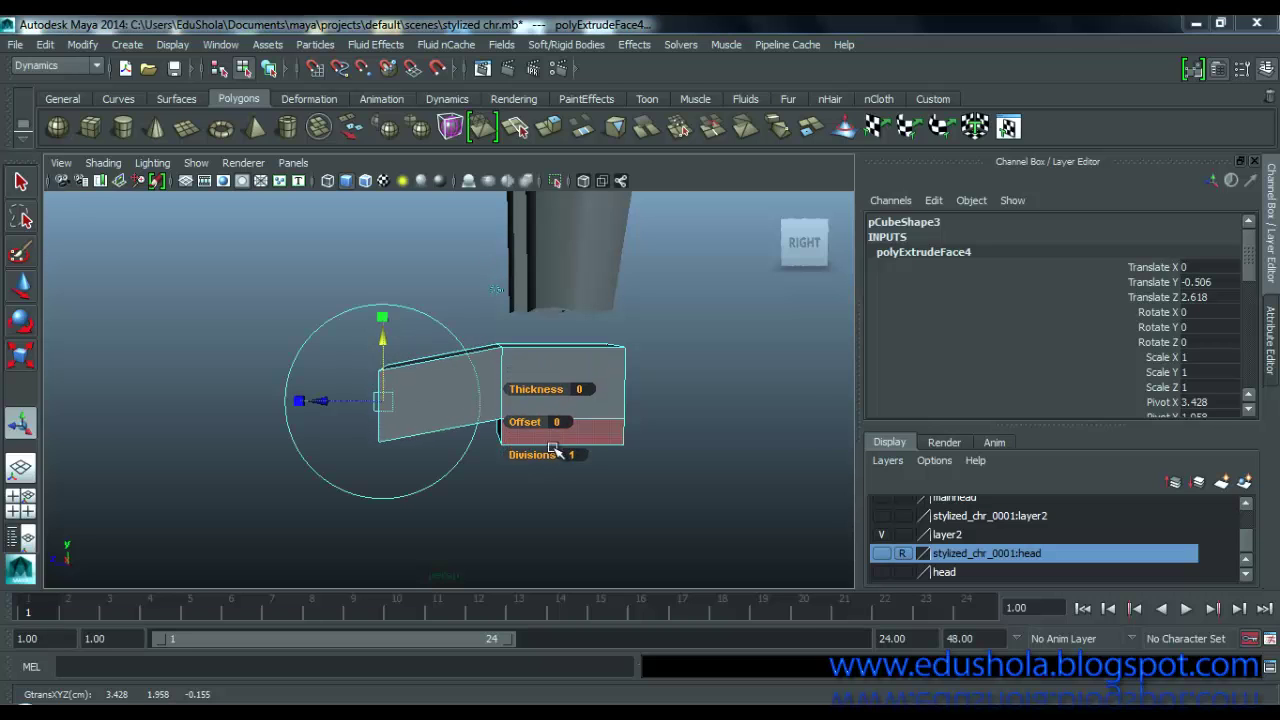
# Step: In the side view, lower the extruded front face slightly to an extrusion Translate Y of -0.574
pyautogui.press('space')
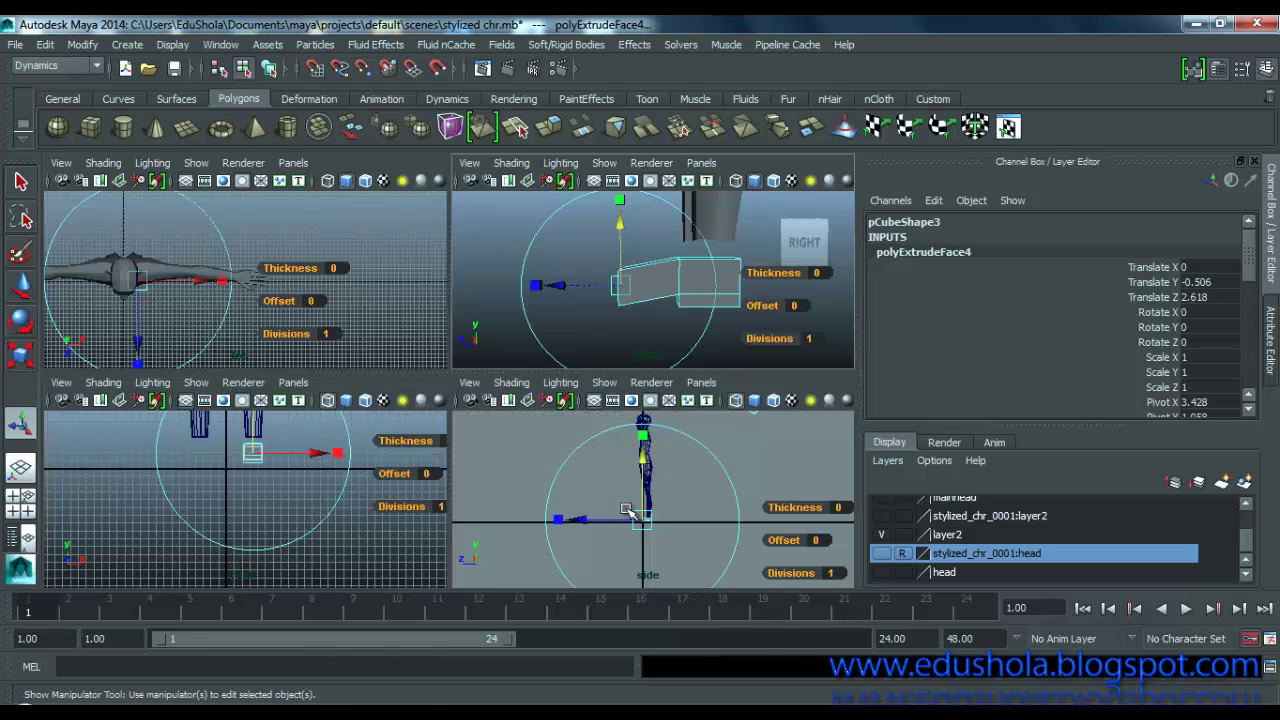
pyautogui.press('space')
pyautogui.scroll(8, 468, 520)
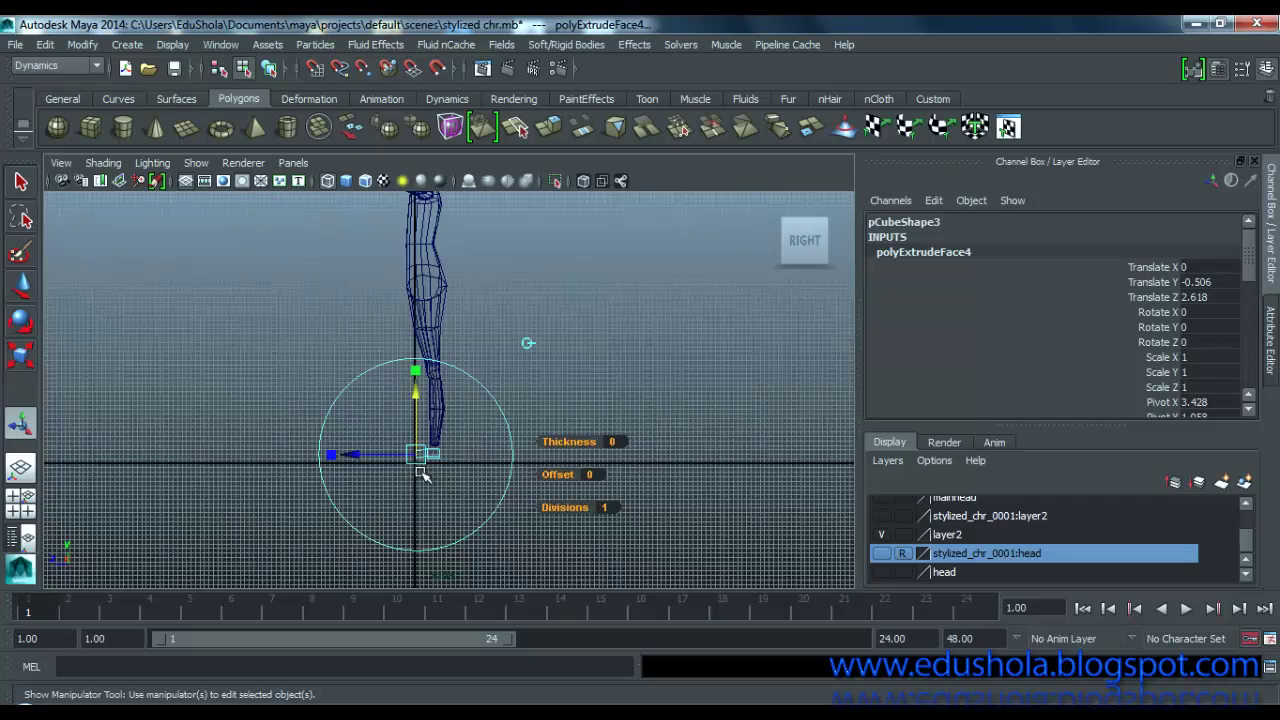
pyautogui.keyDown('alt'); pyautogui.moveTo(400, 543); pyautogui.dragTo(455, 393, button='middle'); pyautogui.keyUp('alt')
pyautogui.scroll(4, 455, 400)
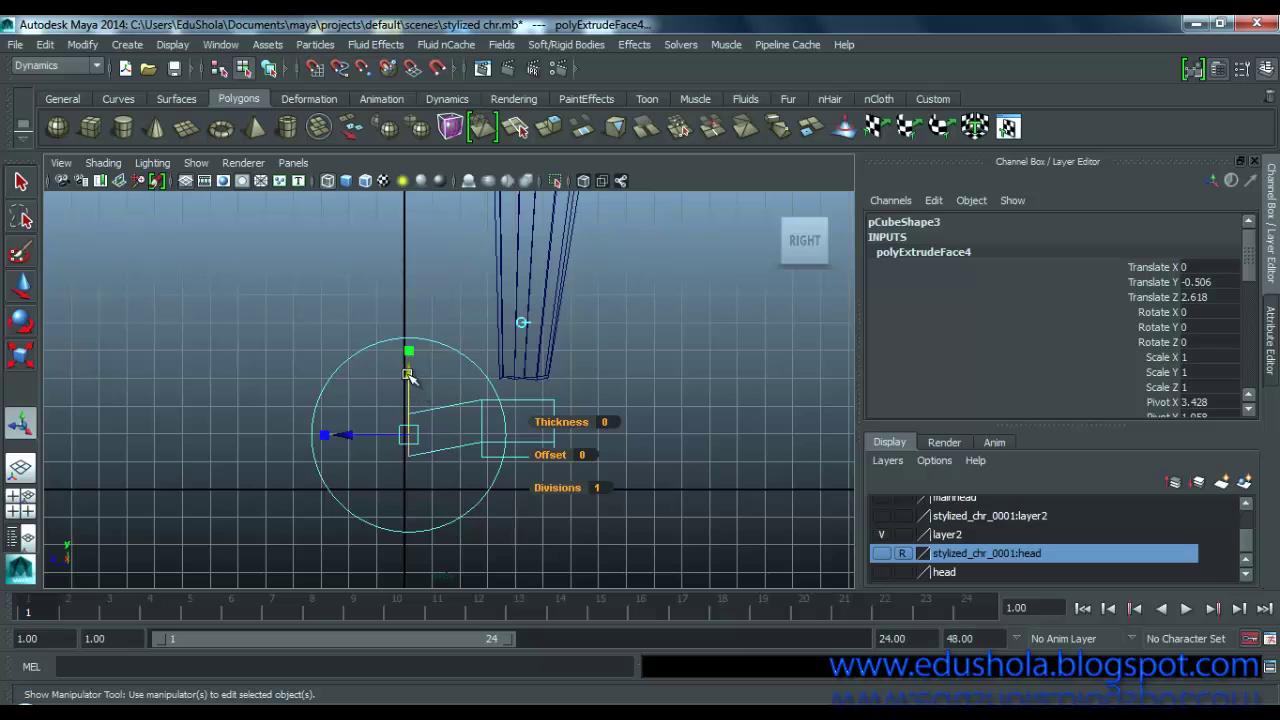
pyautogui.moveTo(408, 372); pyautogui.dragTo(407, 377)
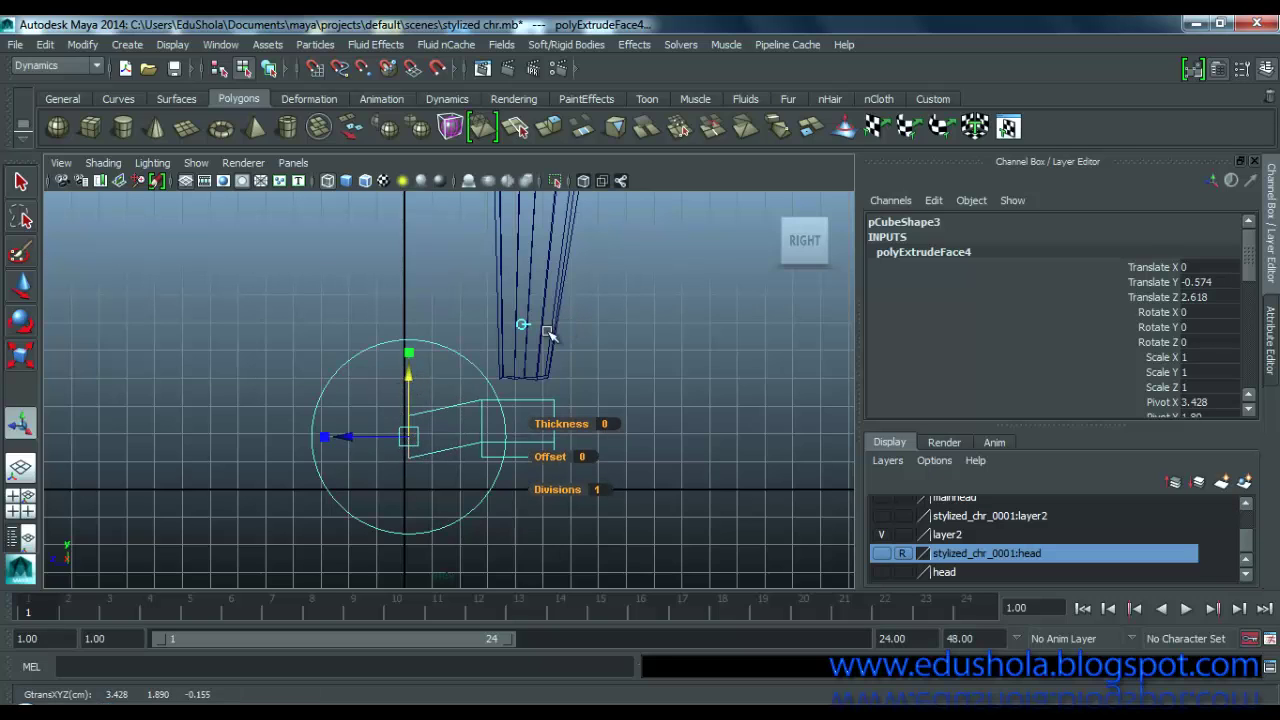
# Step: Extrude the front face again, straight forward to about Z 3.94, to form the toe section
pyautogui.hotkey('ctrl', 'e')
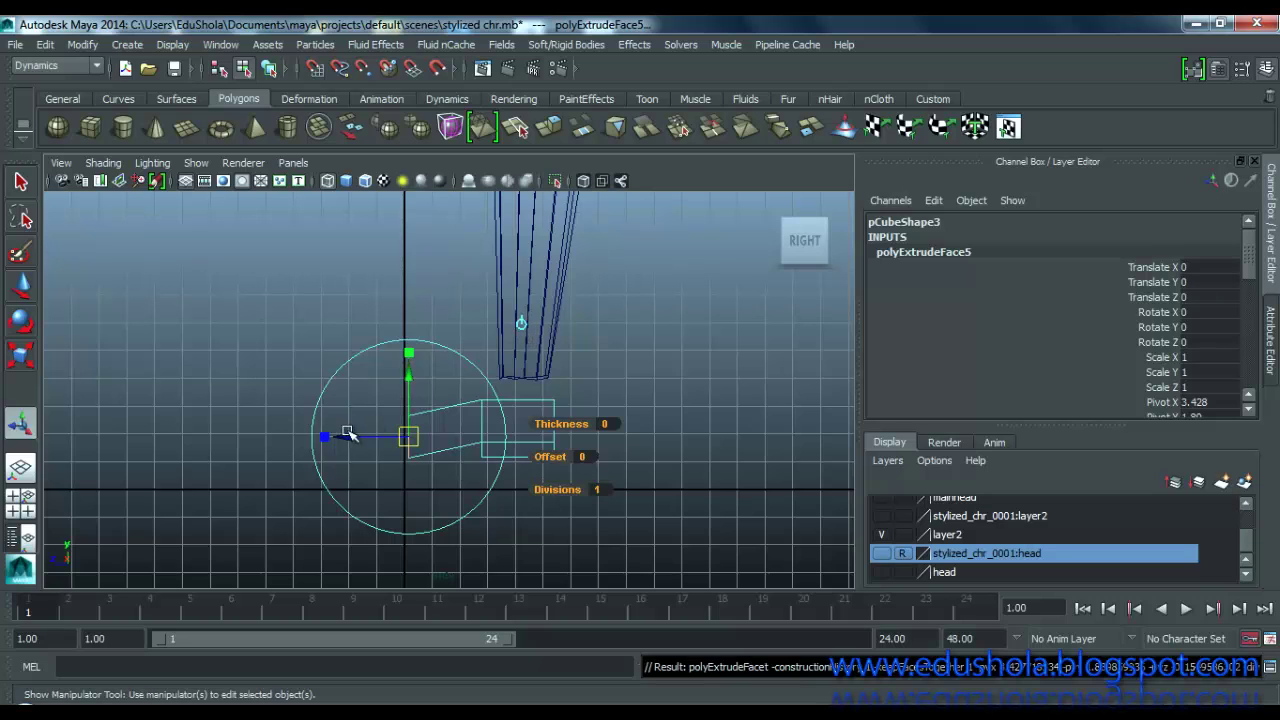
pyautogui.moveTo(313, 439); pyautogui.dragTo(235, 435)
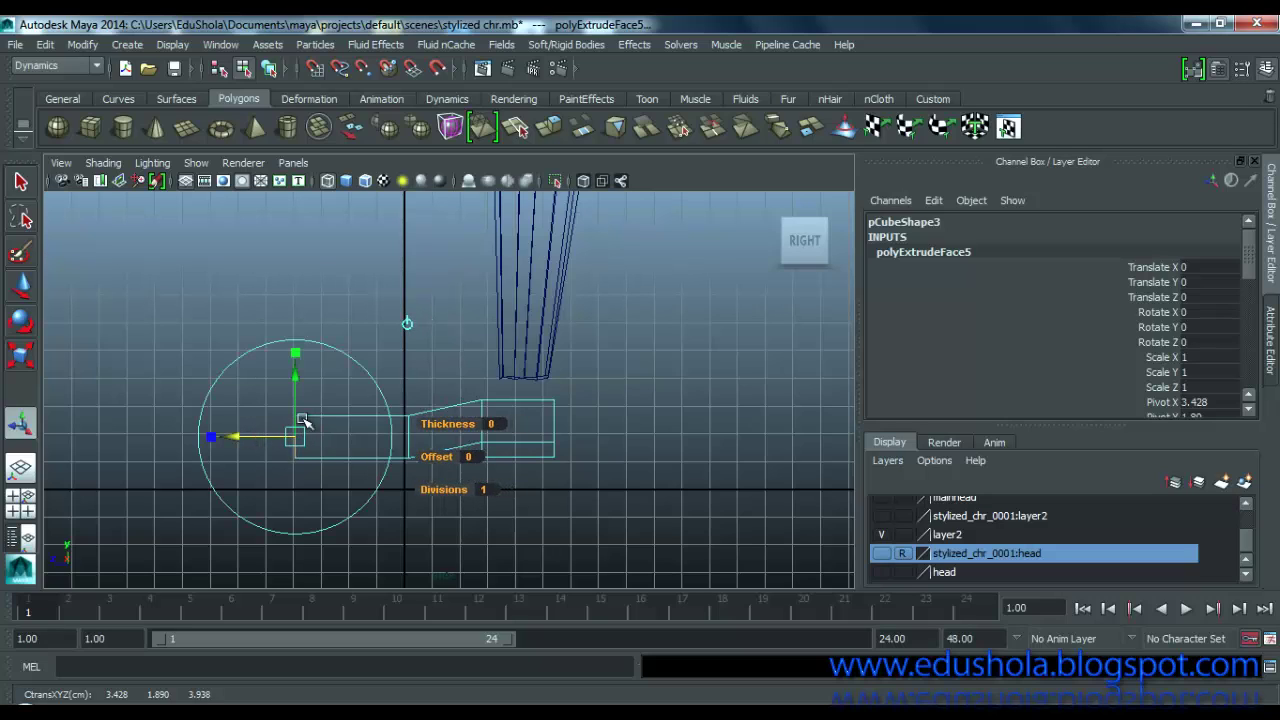
pyautogui.click(296, 353)
pyautogui.moveTo(301, 378); pyautogui.dragTo(299, 378)
# Step: Lower the foot mesh to Translate Y 1.549 and align the toe section's bottom vertices with the heel's base
pyautogui.hotkey('ctrl', 'z')
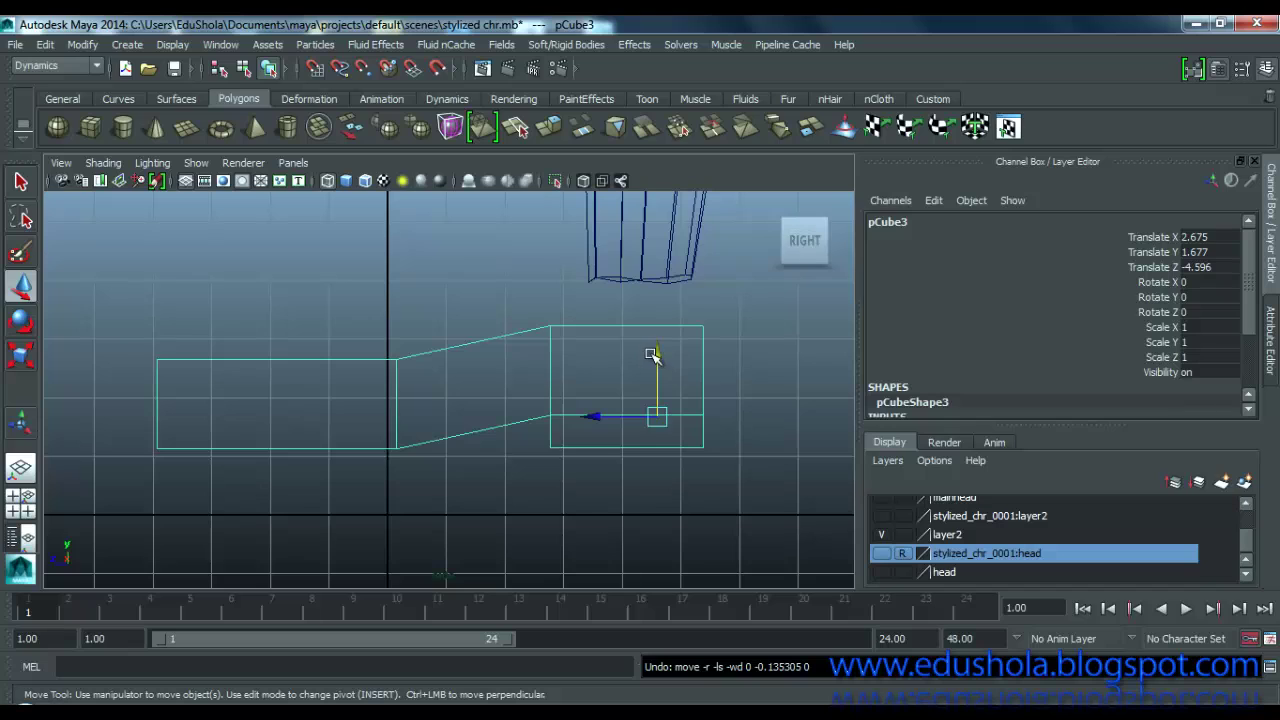
pyautogui.moveTo(659, 355); pyautogui.dragTo(664, 363)
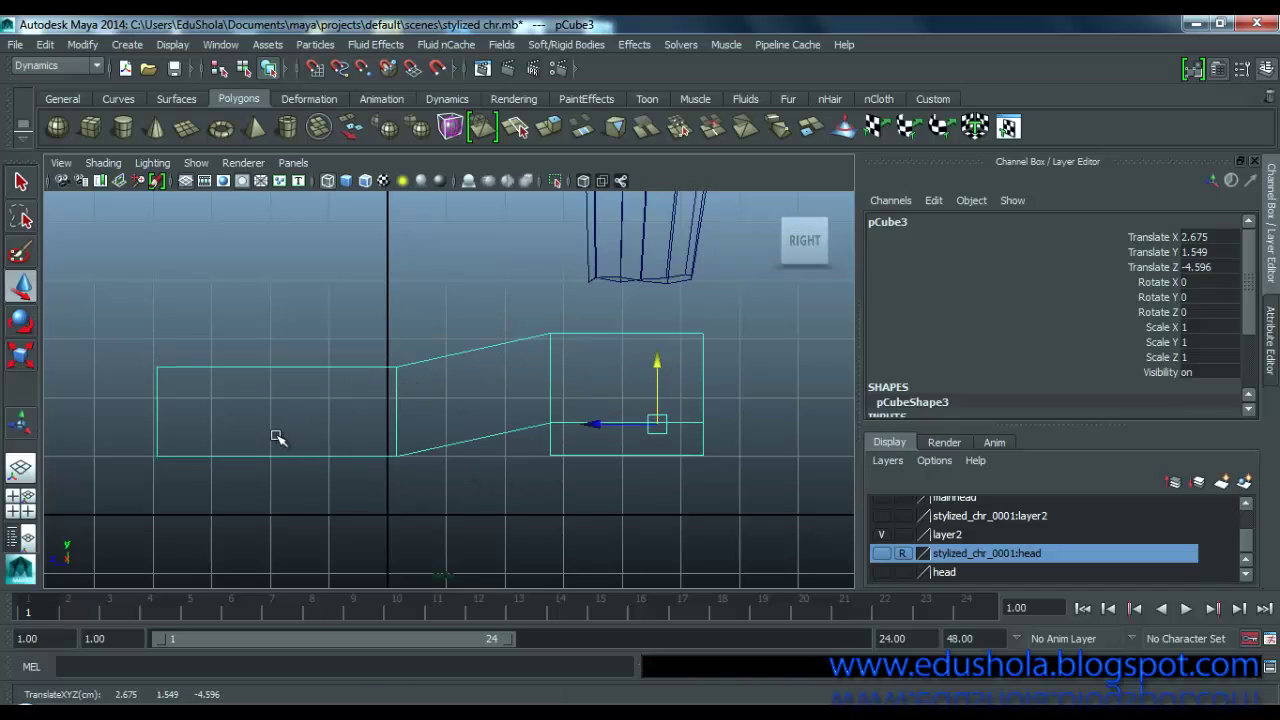
pyautogui.moveTo(370, 412); pyautogui.dragTo(292, 258, button='right')
pyautogui.moveTo(137, 438); pyautogui.dragTo(430, 480)
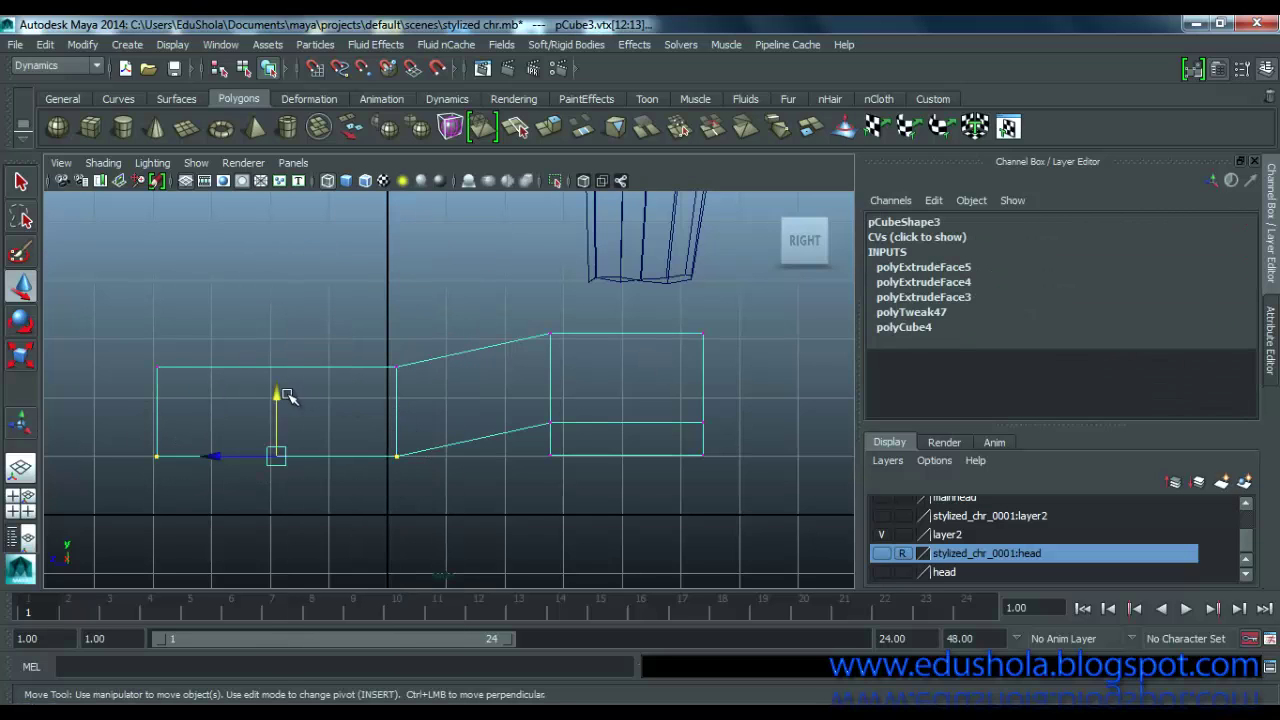
pyautogui.moveTo(277, 397); pyautogui.dragTo(277, 395)
# Step: Raise the heel block's top vertices to about Y 3.61 and nudge its rear vertices to about Z -5.41
pyautogui.moveTo(523, 309); pyautogui.dragTo(718, 365)
pyautogui.moveTo(622, 295); pyautogui.dragTo(622, 265)
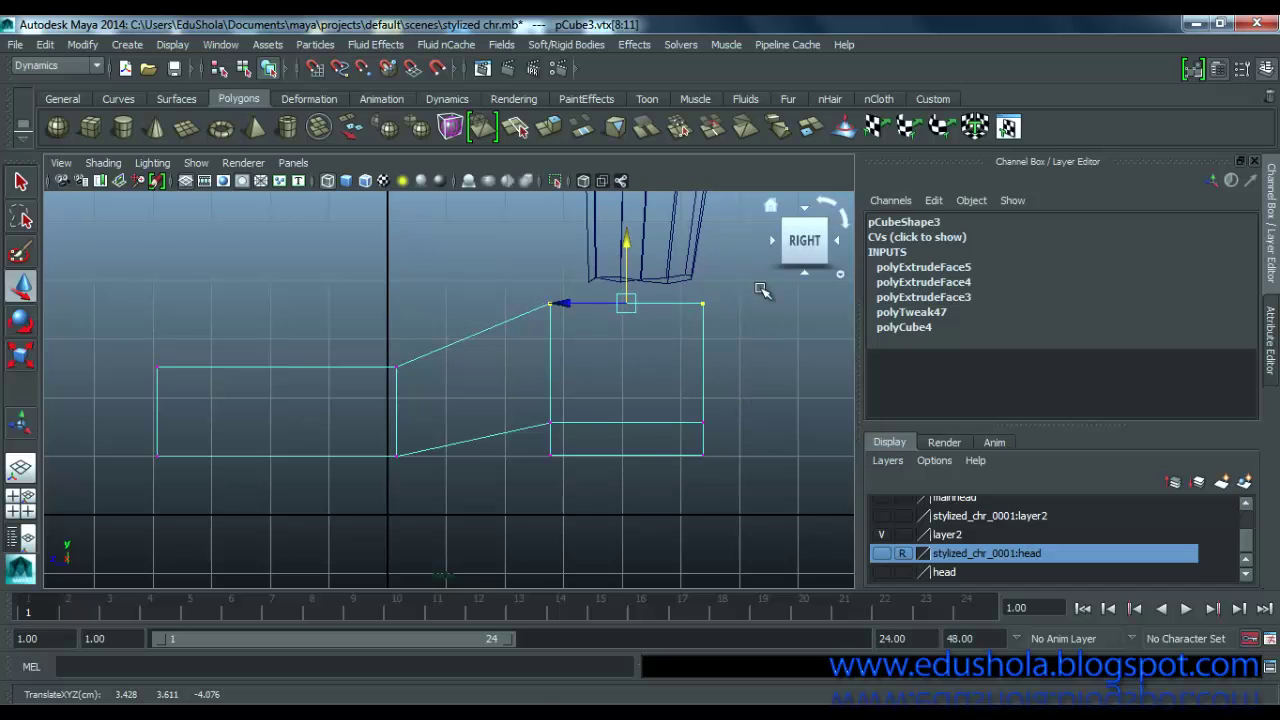
pyautogui.moveTo(762, 290); pyautogui.dragTo(658, 500)
pyautogui.moveTo(652, 381); pyautogui.dragTo(653, 379)
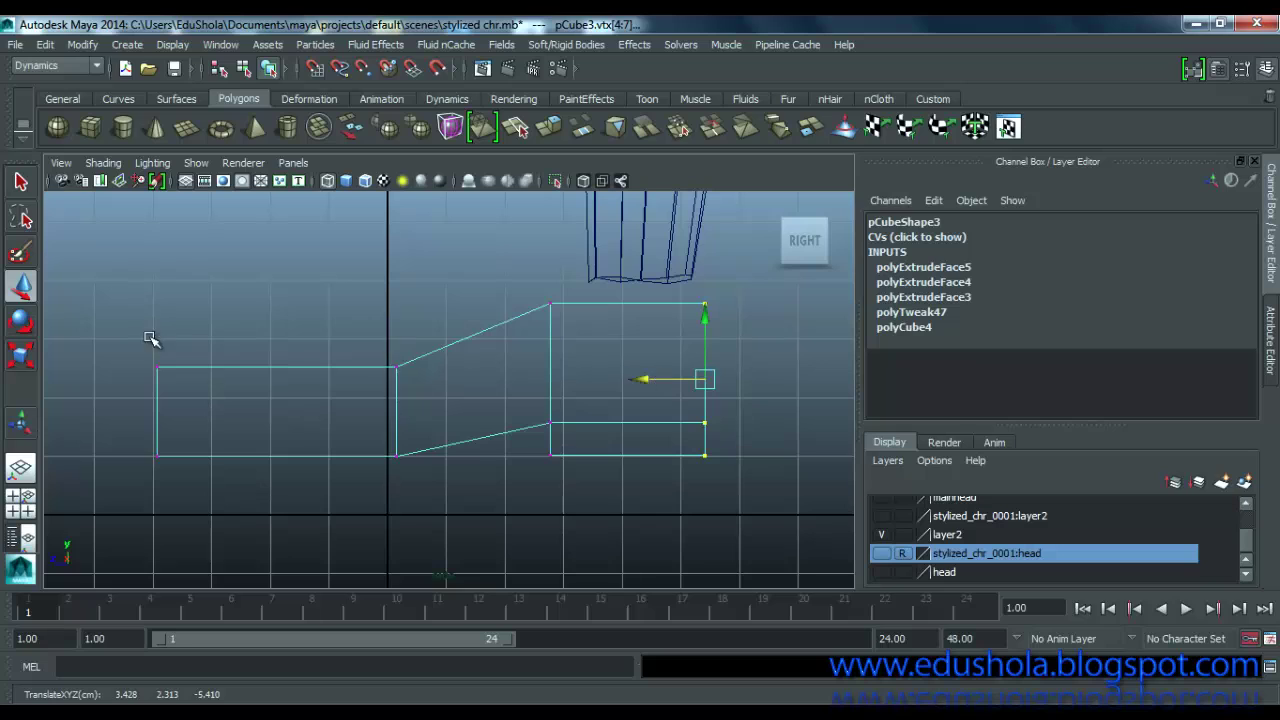
# Step: Slope the toe section downward by lowering its top front vertices to about Y 1.97
pyautogui.moveTo(123, 328); pyautogui.dragTo(240, 435)
pyautogui.moveTo(162, 314); pyautogui.dragTo(158, 342)
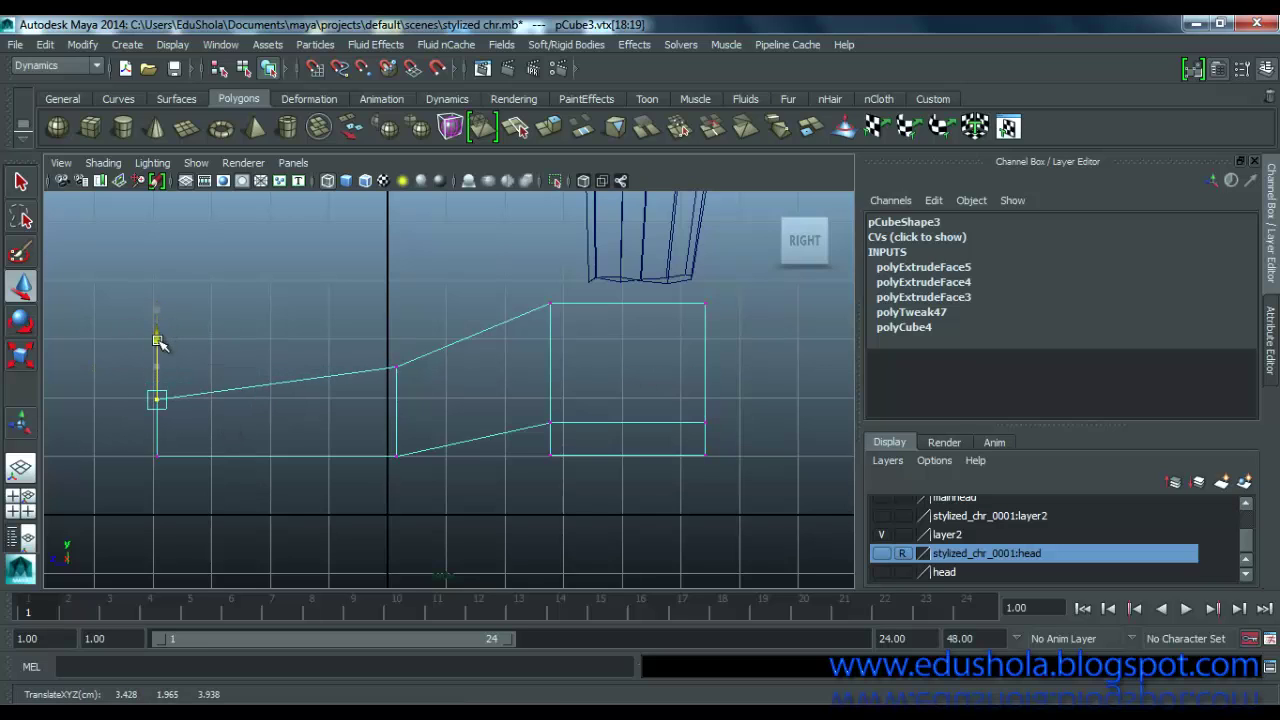
# Step: Raise the top vertices between the toe and instep sections to about Y 2.75 and shift them to about Z -0.09
pyautogui.click(397, 367)
pyautogui.moveTo(397, 363); pyautogui.dragTo(392, 352)
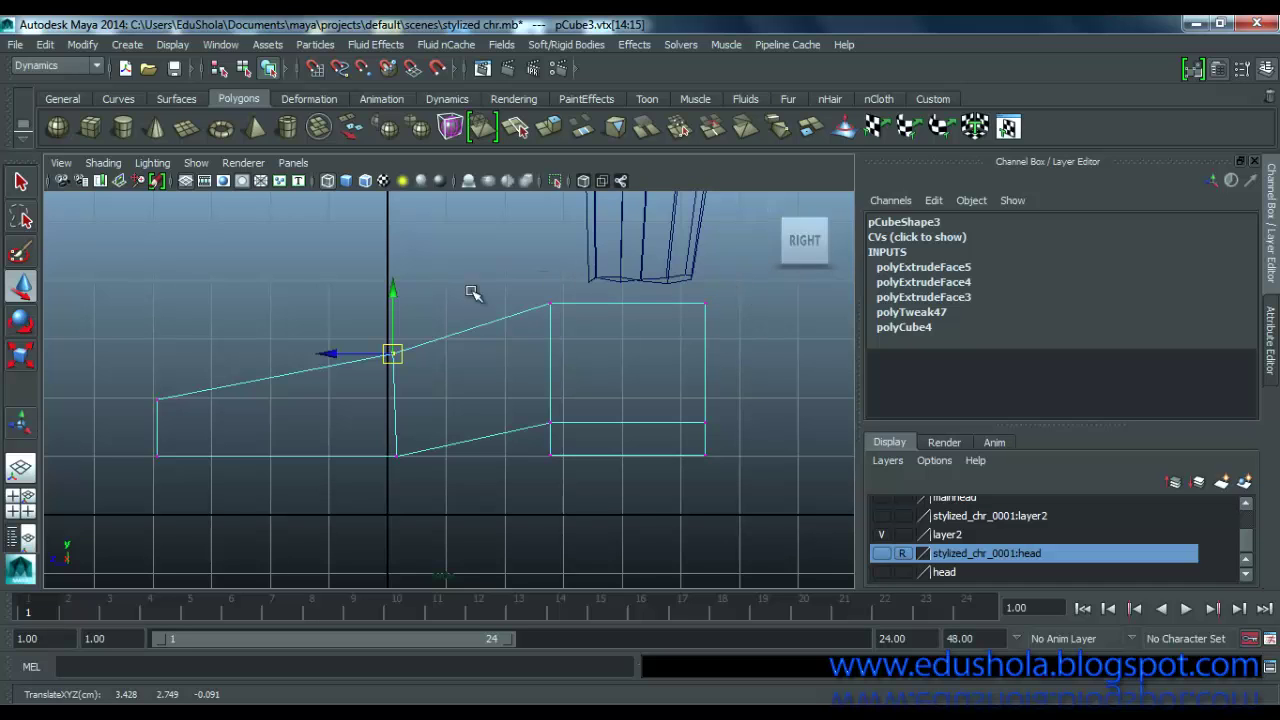
pyautogui.press('space')
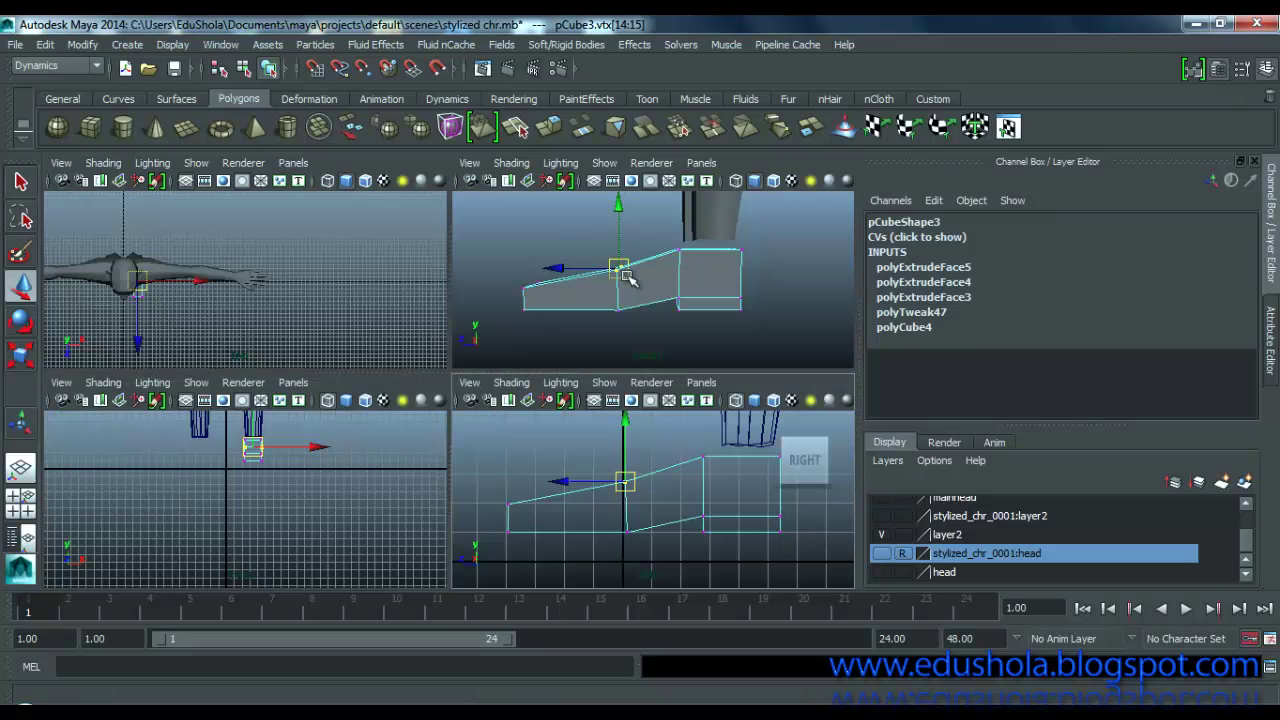
pyautogui.press('space')
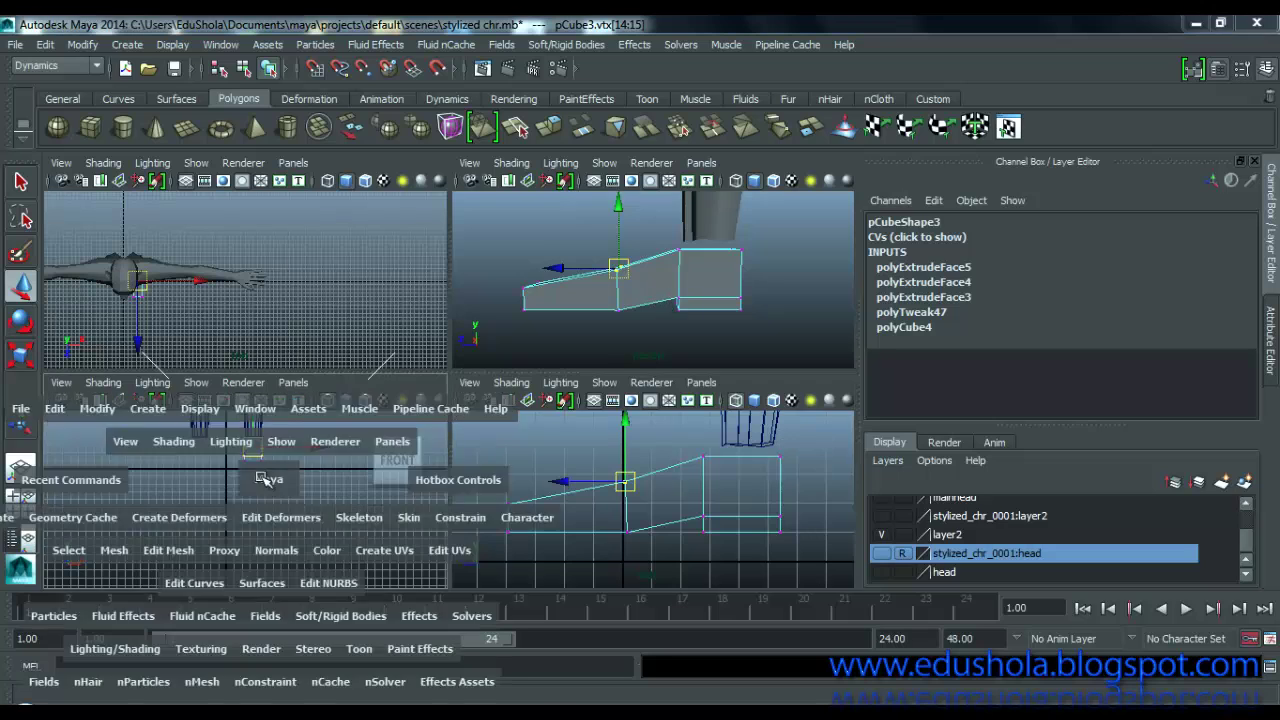
# Step: Return to object mode, select the whole foot mesh and lower it to Translate Y 0.545 so its sole sits on the ground line
pyautogui.moveTo(482, 291); pyautogui.dragTo(486, 212, button='right')
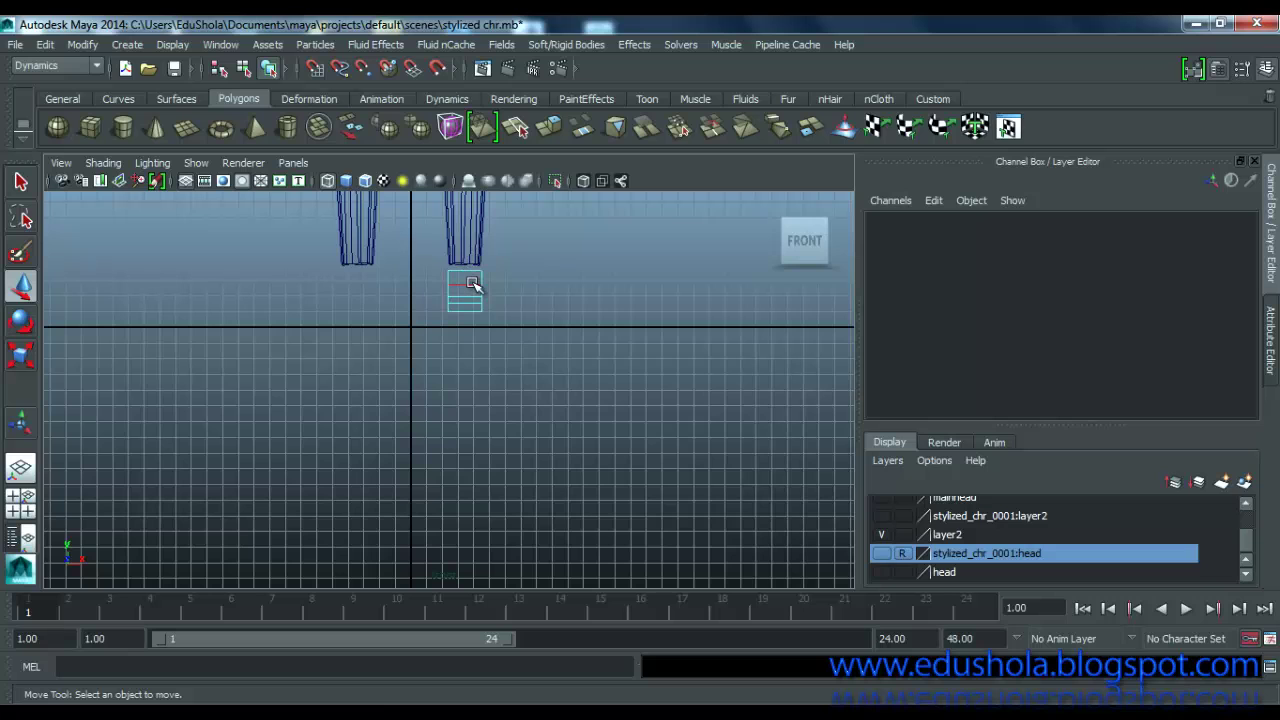
pyautogui.moveTo(480, 284); pyautogui.dragTo(490, 270, button='right')
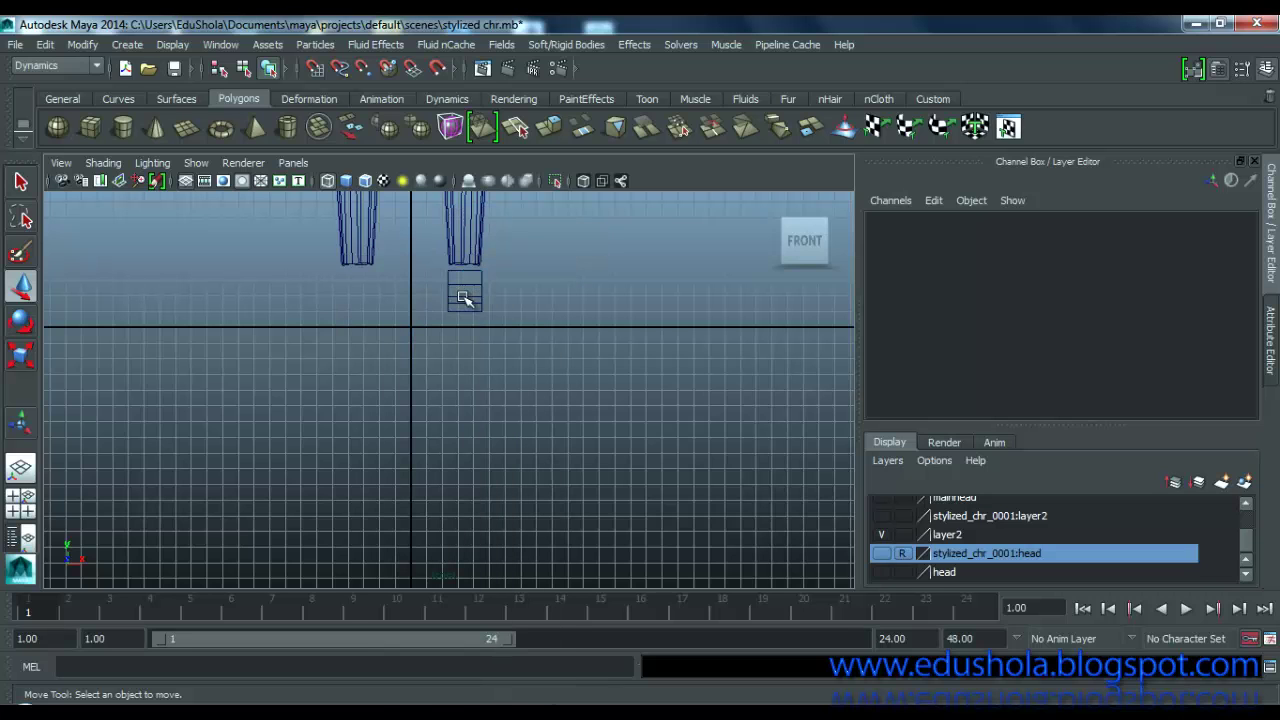
pyautogui.click(464, 298)
pyautogui.press('space')
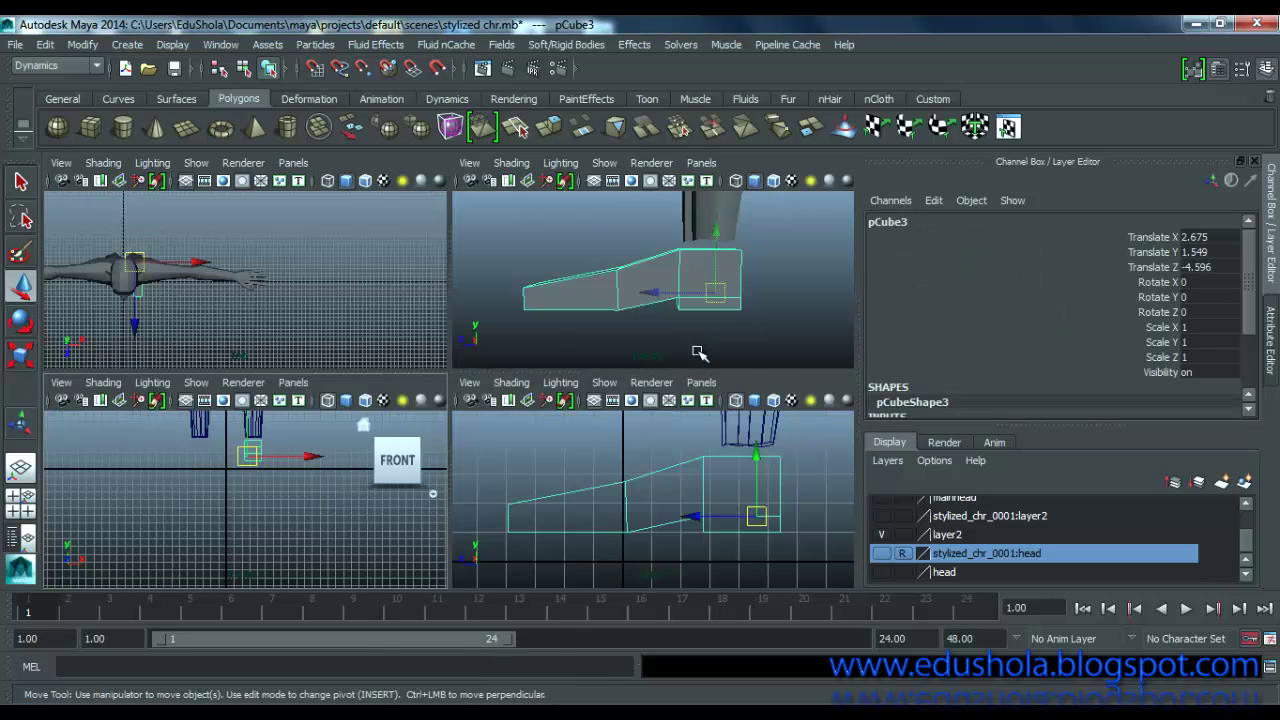
pyautogui.press('space')
pyautogui.press('space')
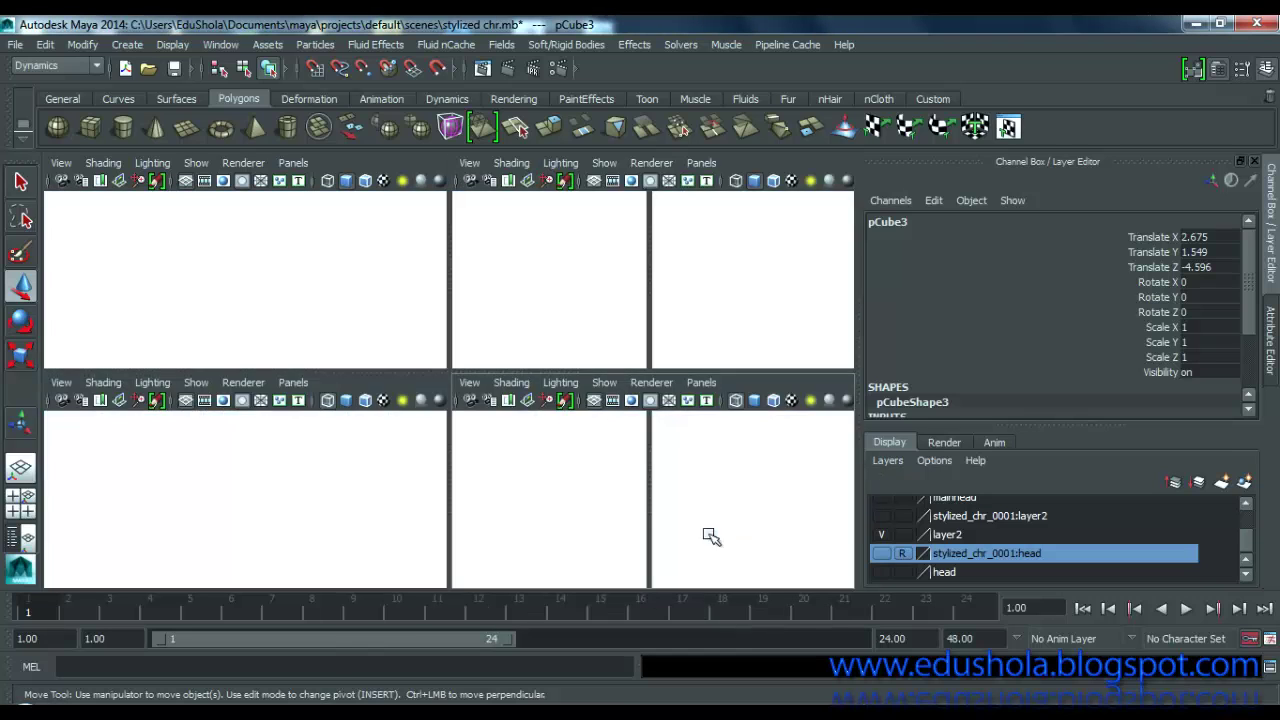
pyautogui.press('space')
pyautogui.scroll(-3, 638, 450)
pyautogui.scroll(3, 610, 386)
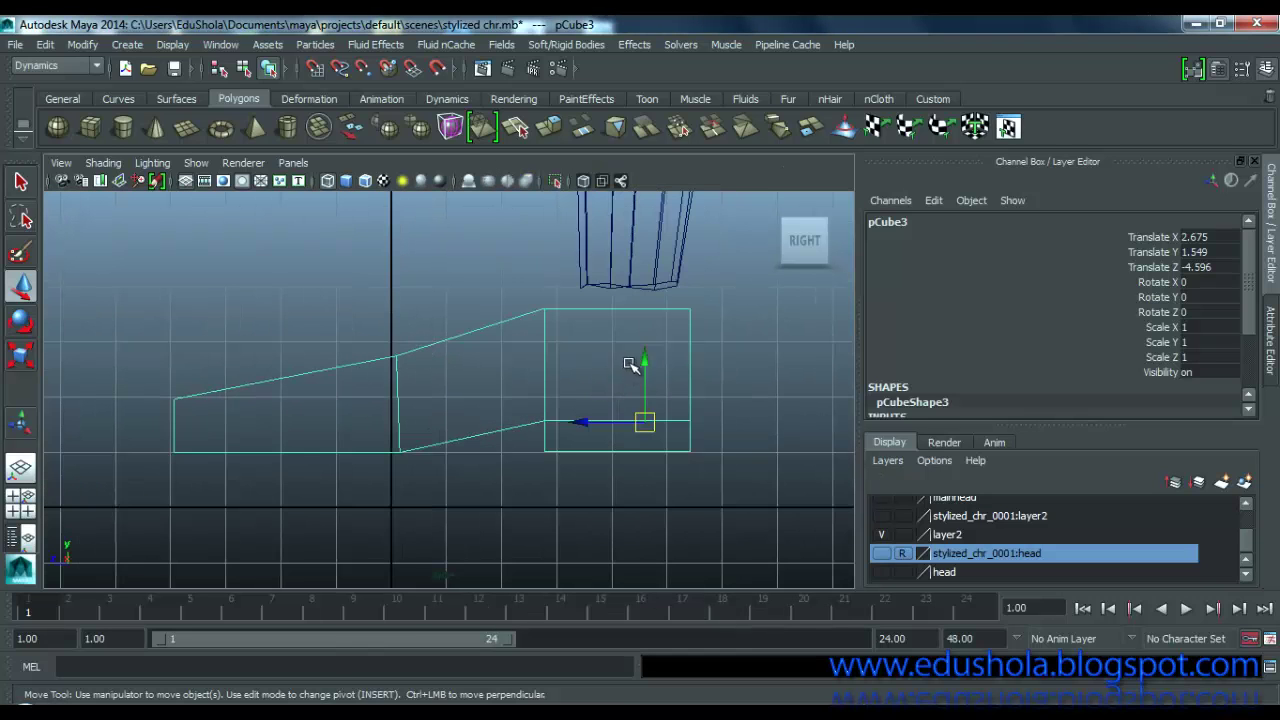
pyautogui.moveTo(643, 366); pyautogui.dragTo(646, 422)
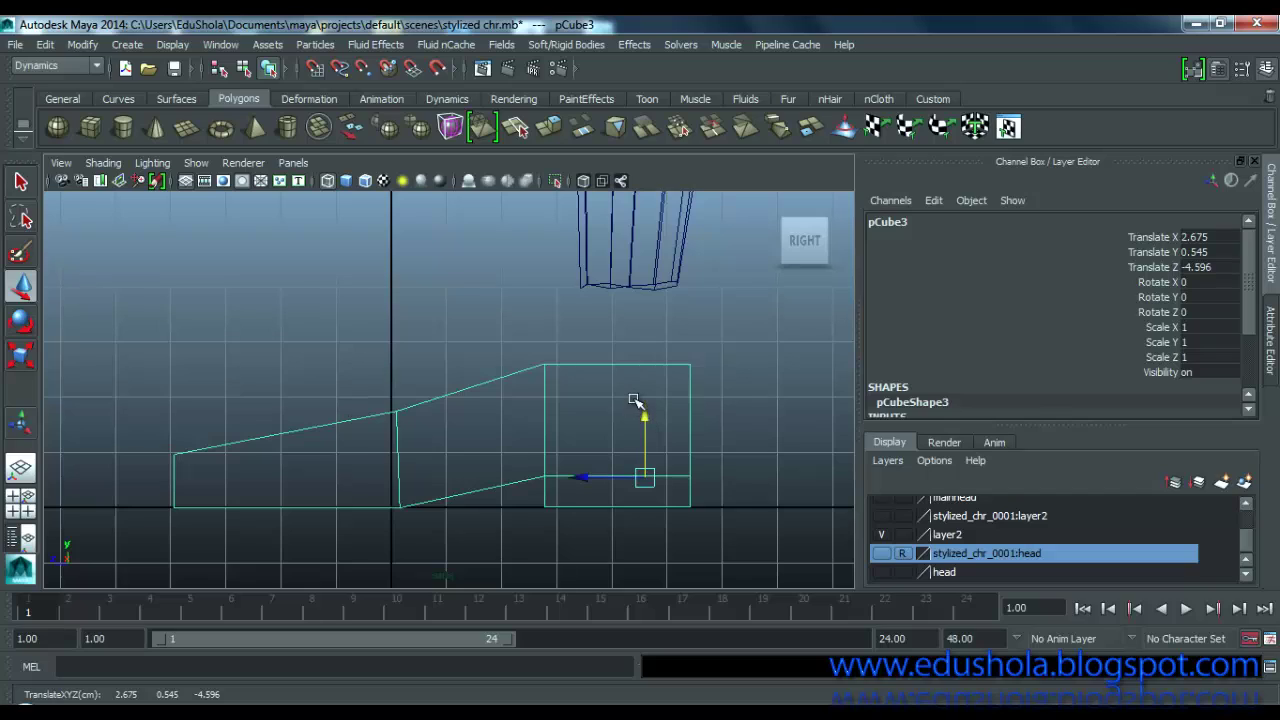
# Step: Shift the toe section's vertices forward, extending the front tip to about Z 4.75
pyautogui.scroll(-10, 645, 417)
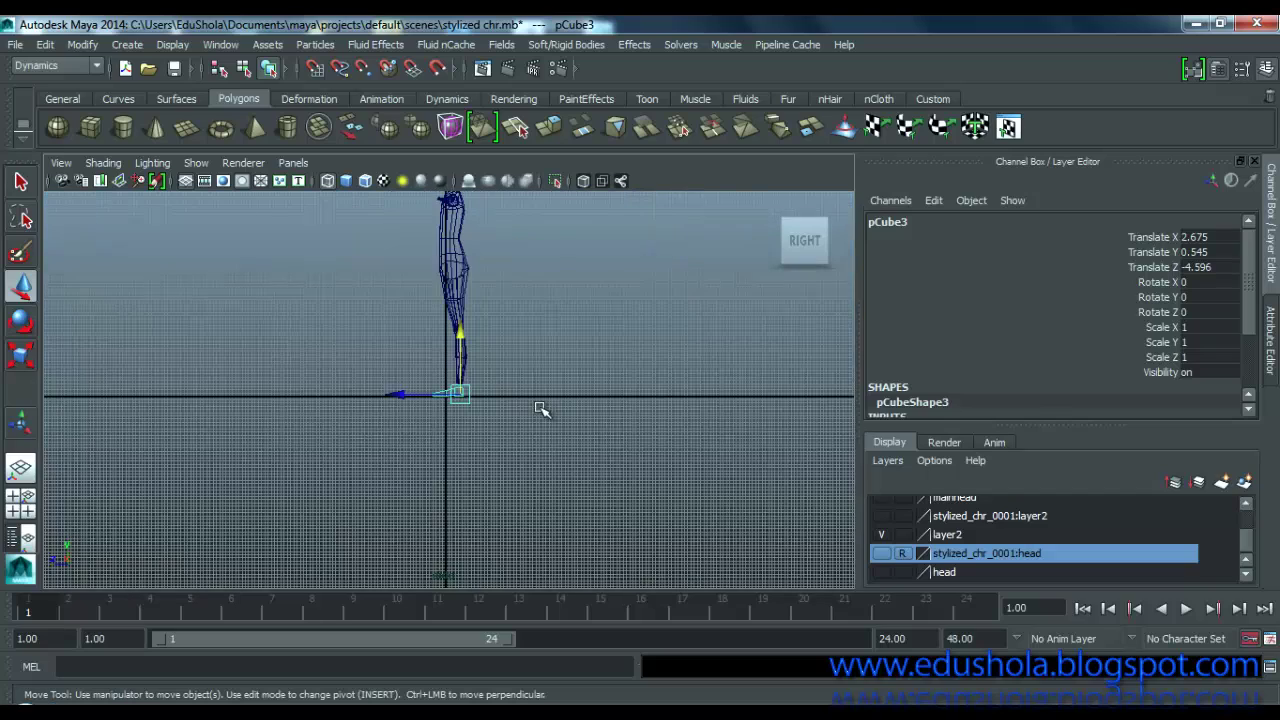
pyautogui.scroll(2, 345, 395)
pyautogui.scroll(3, 446, 392)
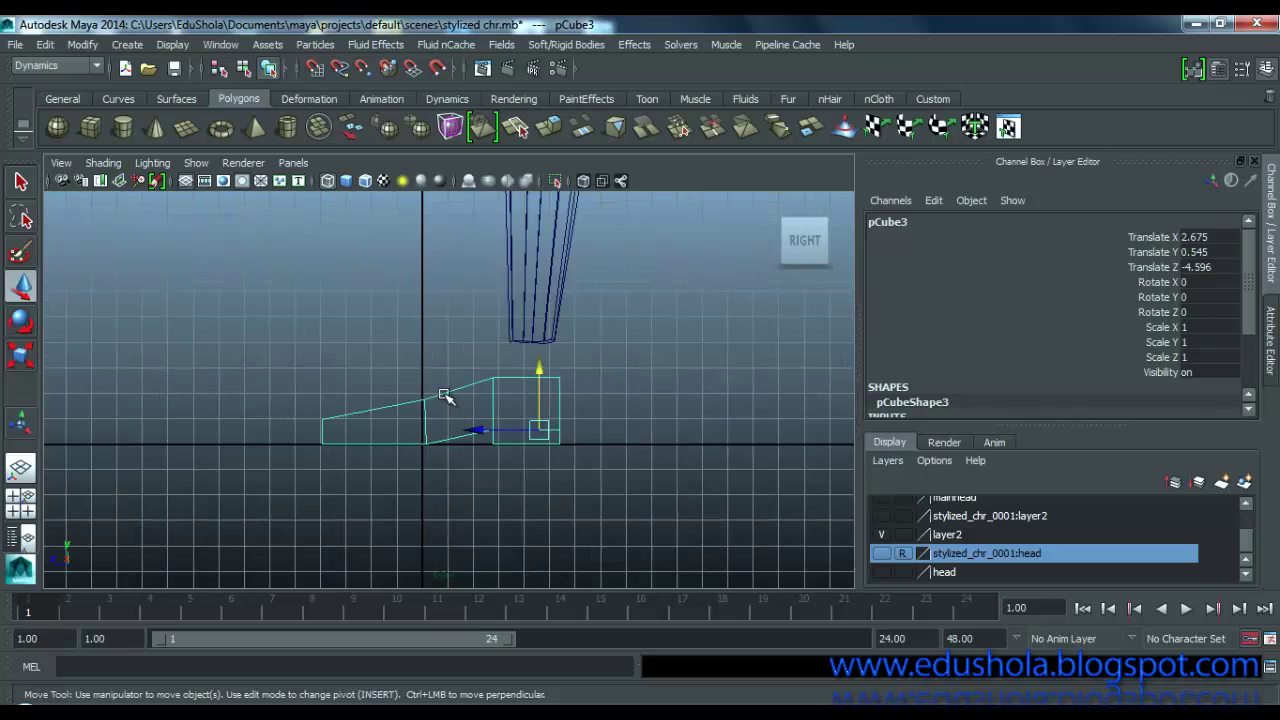
pyautogui.moveTo(432, 391); pyautogui.dragTo(327, 291, button='right')
pyautogui.moveTo(300, 305); pyautogui.dragTo(440, 452)
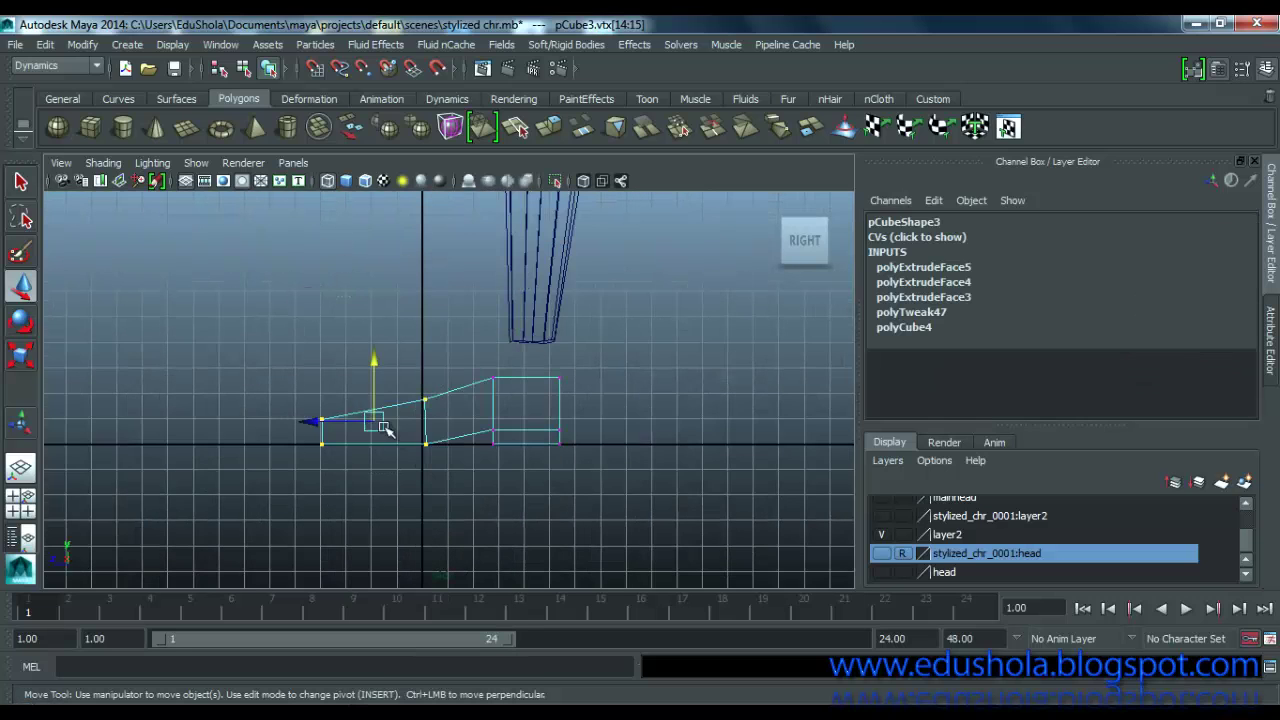
pyautogui.moveTo(309, 421); pyautogui.dragTo(276, 434)
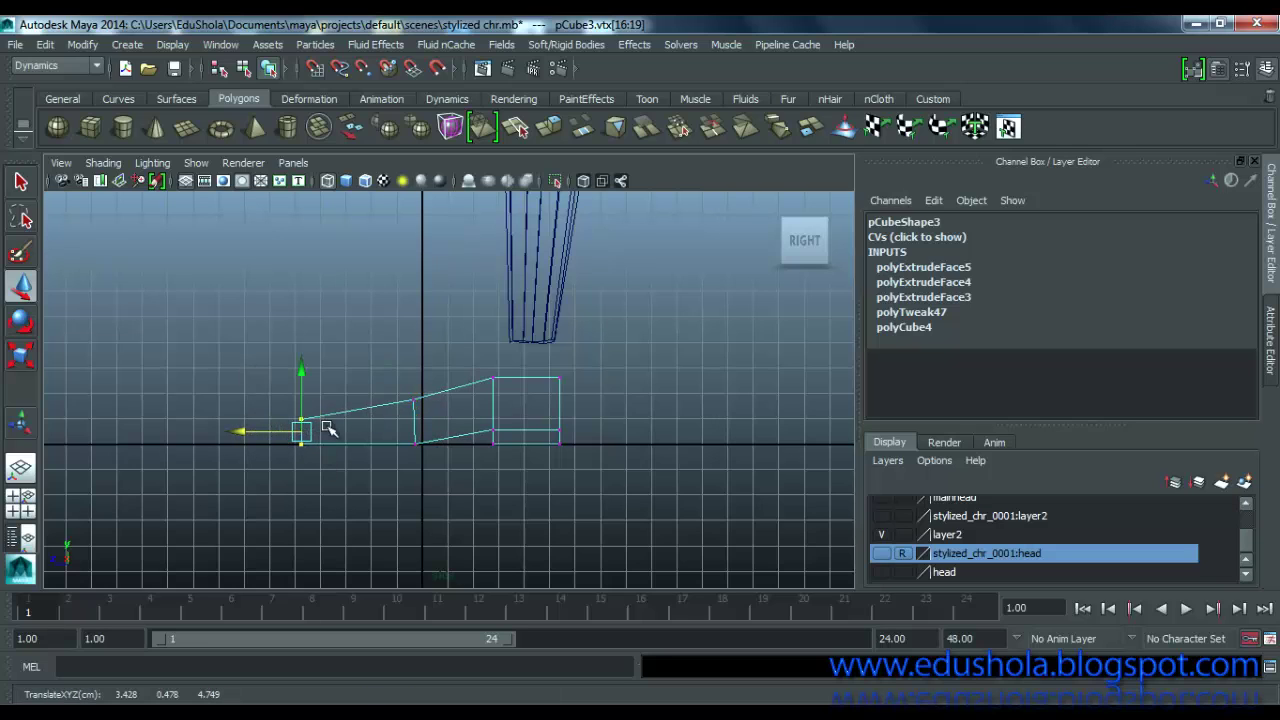
# Step: Raise the top vertices of the instep and heel together, bringing the selection's centre to about Y 2.47
pyautogui.moveTo(389, 387); pyautogui.dragTo(438, 408)
pyautogui.moveTo(361, 311); pyautogui.dragTo(607, 410)
pyautogui.moveTo(487, 337); pyautogui.dragTo(487, 330)
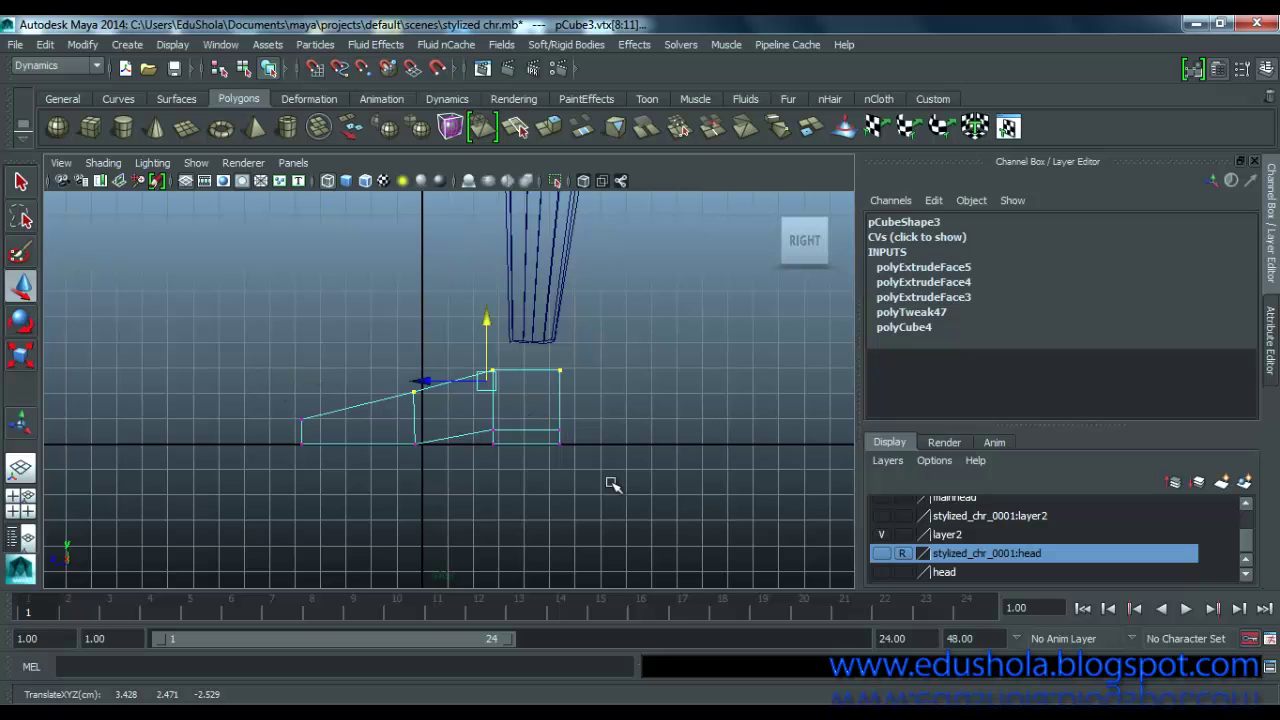
# Step: Insert an edge loop along the foot just above the sole
pyautogui.click(938, 99)
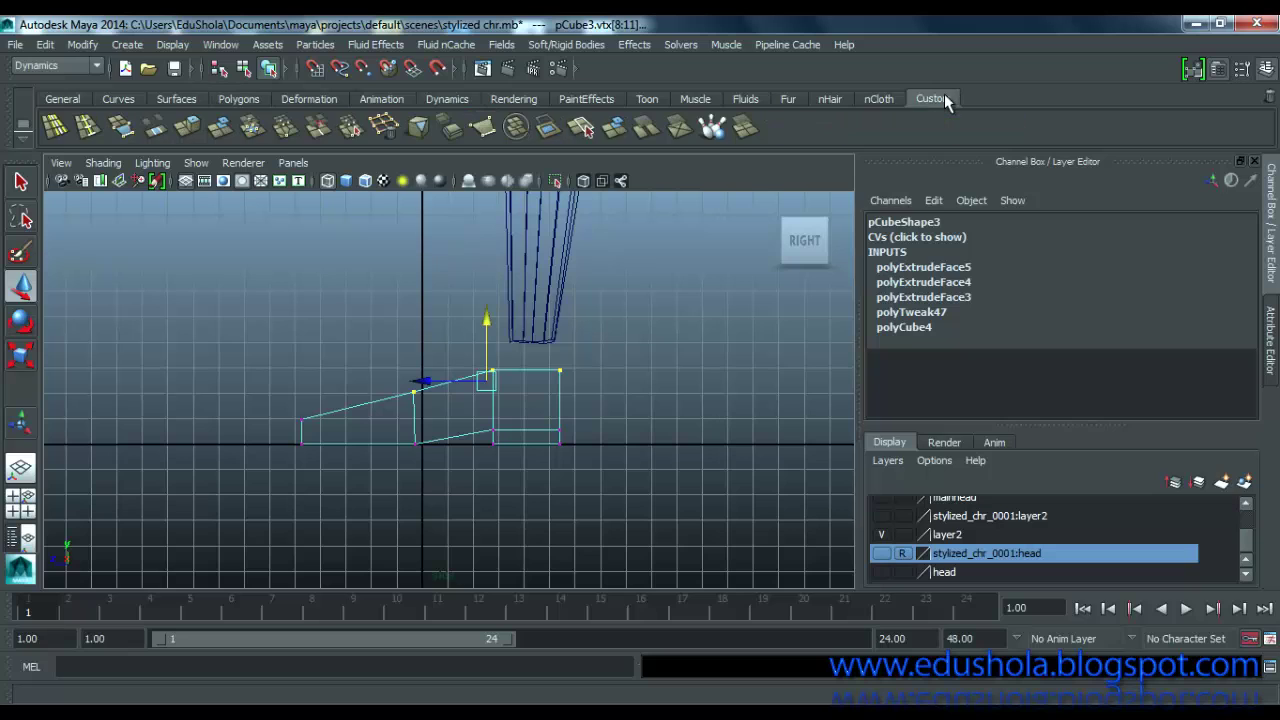
pyautogui.click(87, 126)
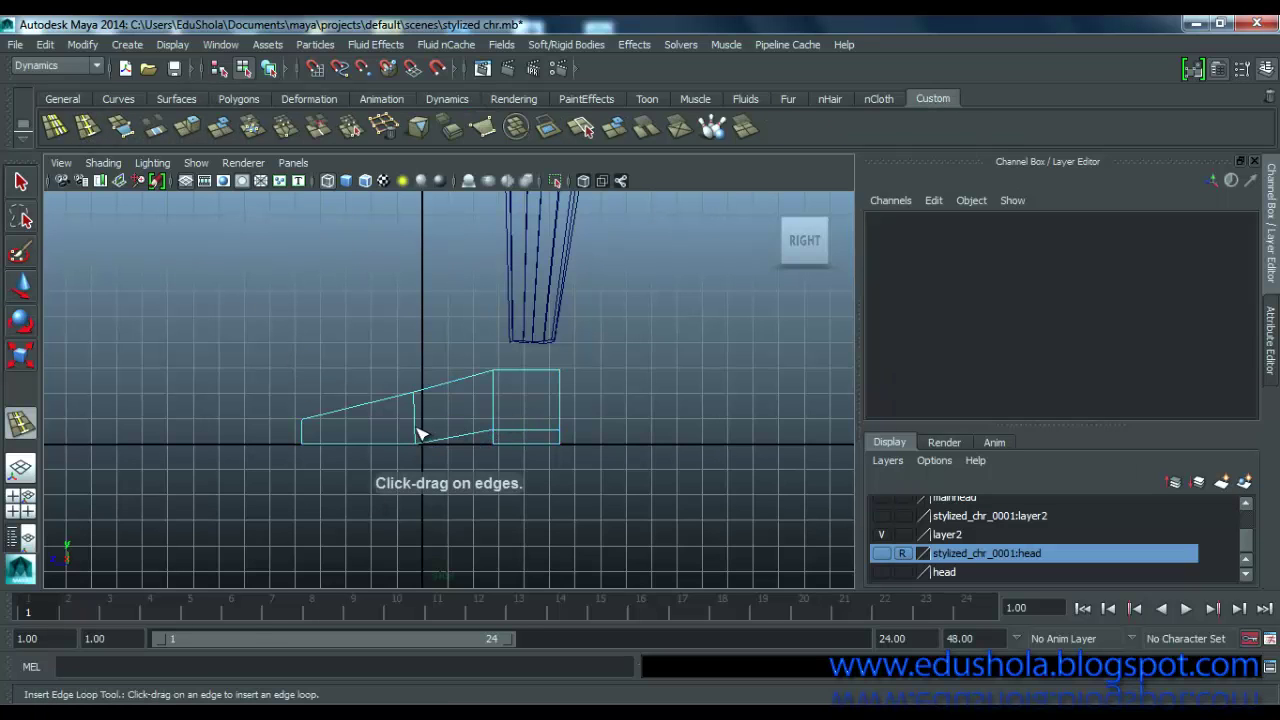
pyautogui.moveTo(420, 435); pyautogui.dragTo(425, 441)
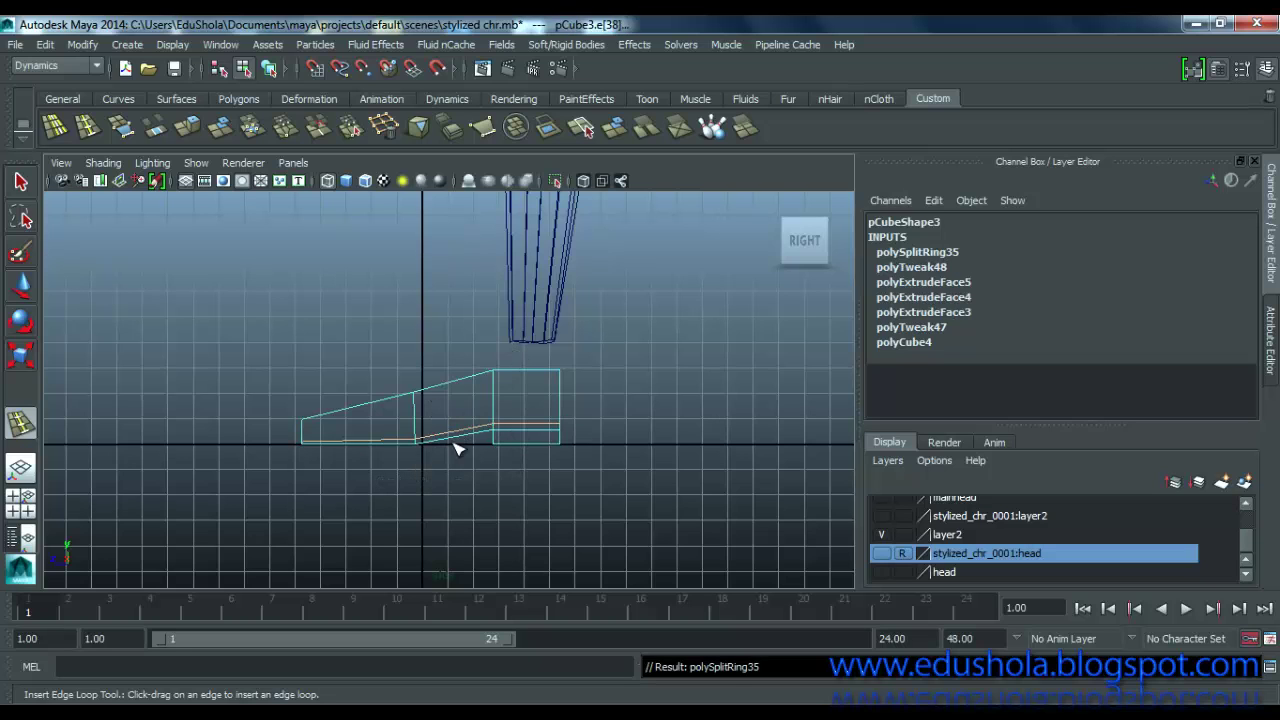
# Step: Try a narrow Duplicate Edge Loop around the loop above the sole, then undo it
pyautogui.scroll(7, 455, 460)
pyautogui.scroll(-5, 453, 473)
pyautogui.scroll(2, 445, 485)
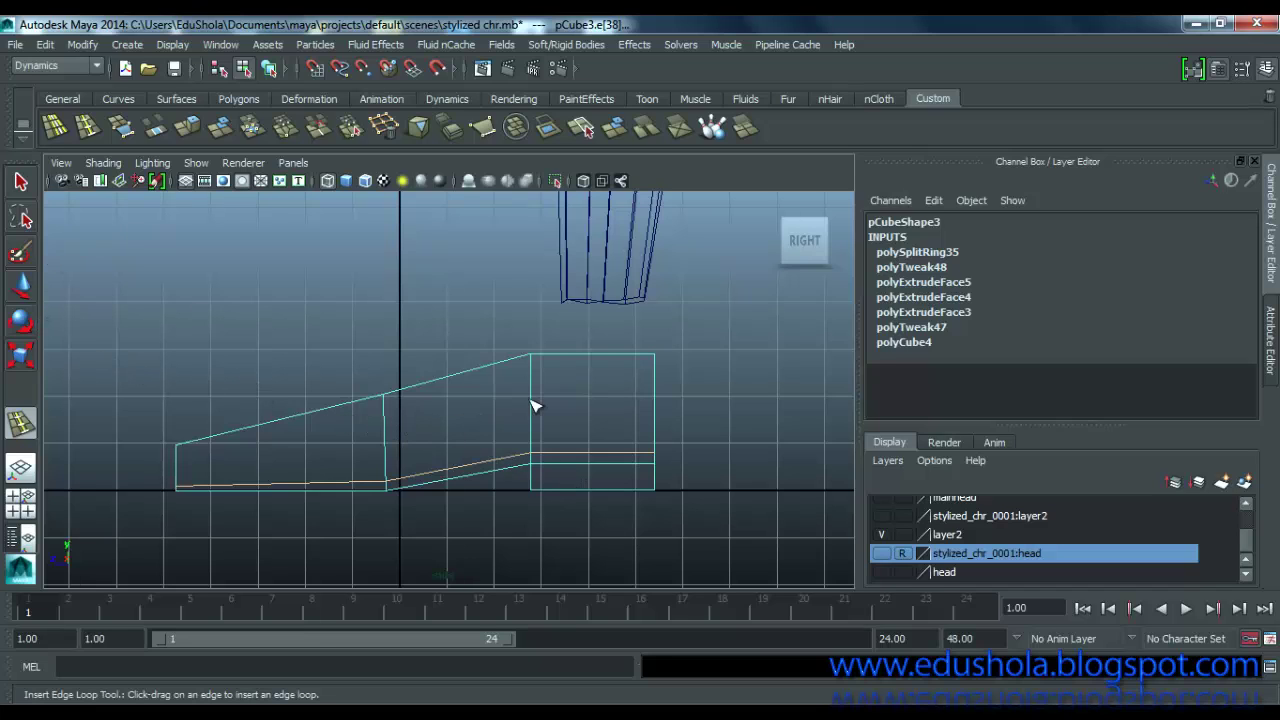
pyautogui.scroll(3, 411, 492)
pyautogui.scroll(-3, 388, 530)
pyautogui.keyDown('alt'); pyautogui.moveTo(388, 530); pyautogui.dragTo(438, 472, button='middle'); pyautogui.keyUp('alt')
pyautogui.click(57, 130)
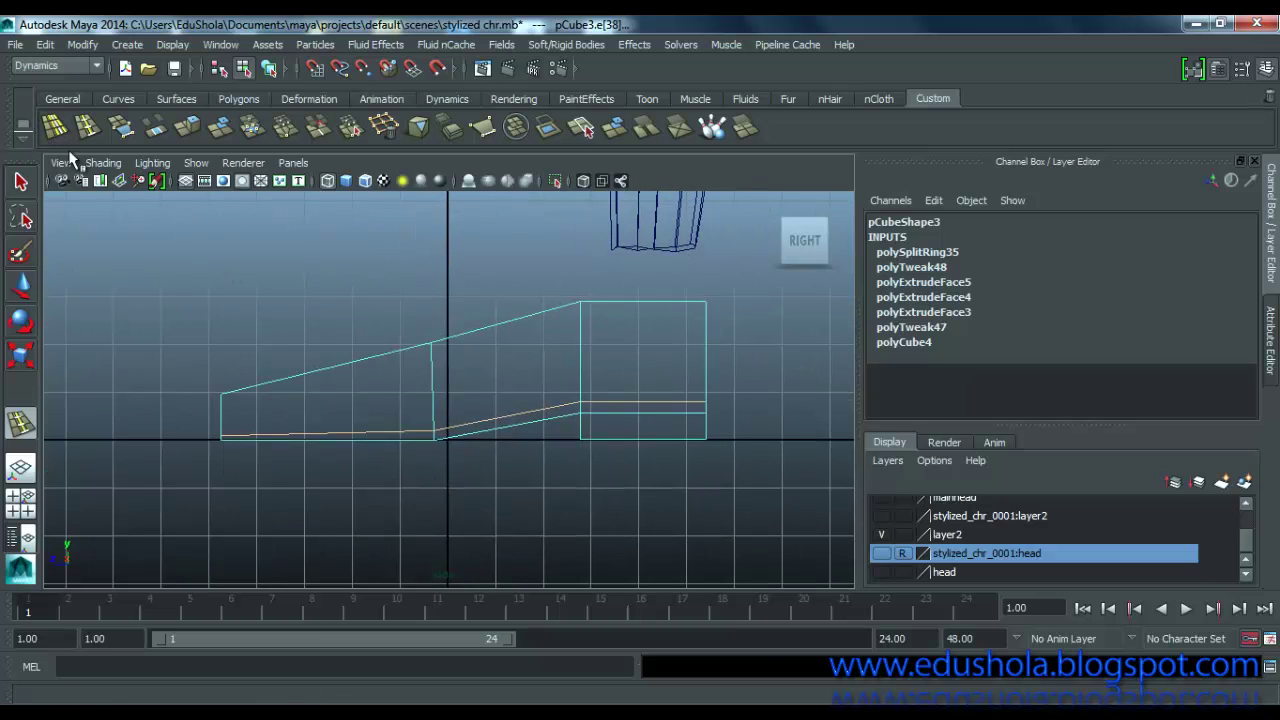
pyautogui.click(427, 436)
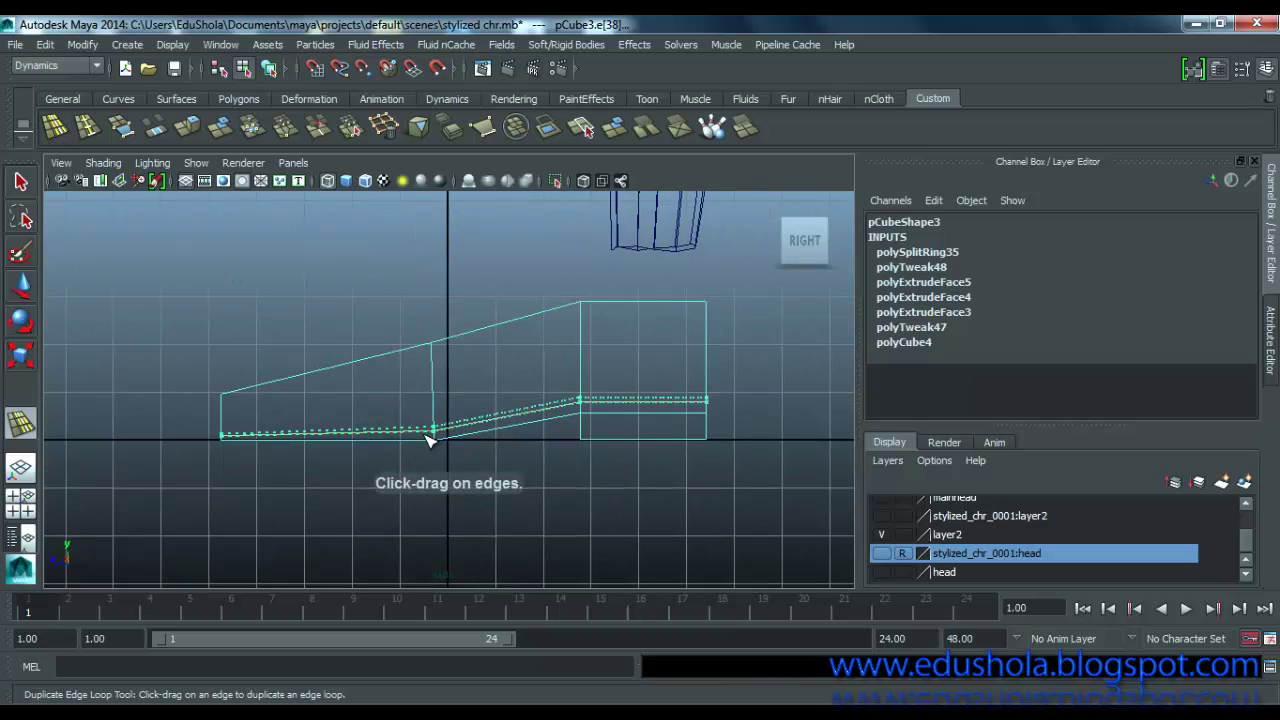
pyautogui.moveTo(427, 436); pyautogui.dragTo(437, 431)
pyautogui.scroll(2, 433, 445)
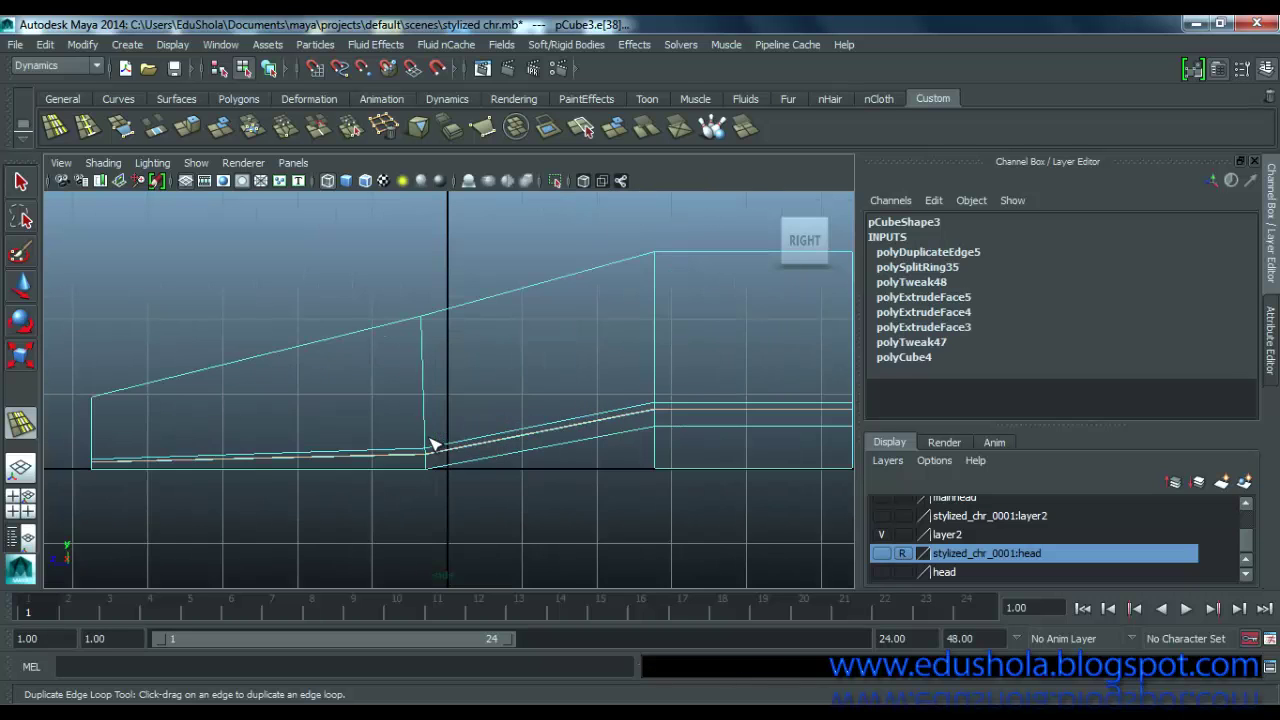
pyautogui.scroll(3, 430, 439)
pyautogui.keyDown('alt'); pyautogui.moveTo(433, 498); pyautogui.dragTo(625, 417, button='middle'); pyautogui.keyUp('alt')
pyautogui.scroll(2, 279, 441)
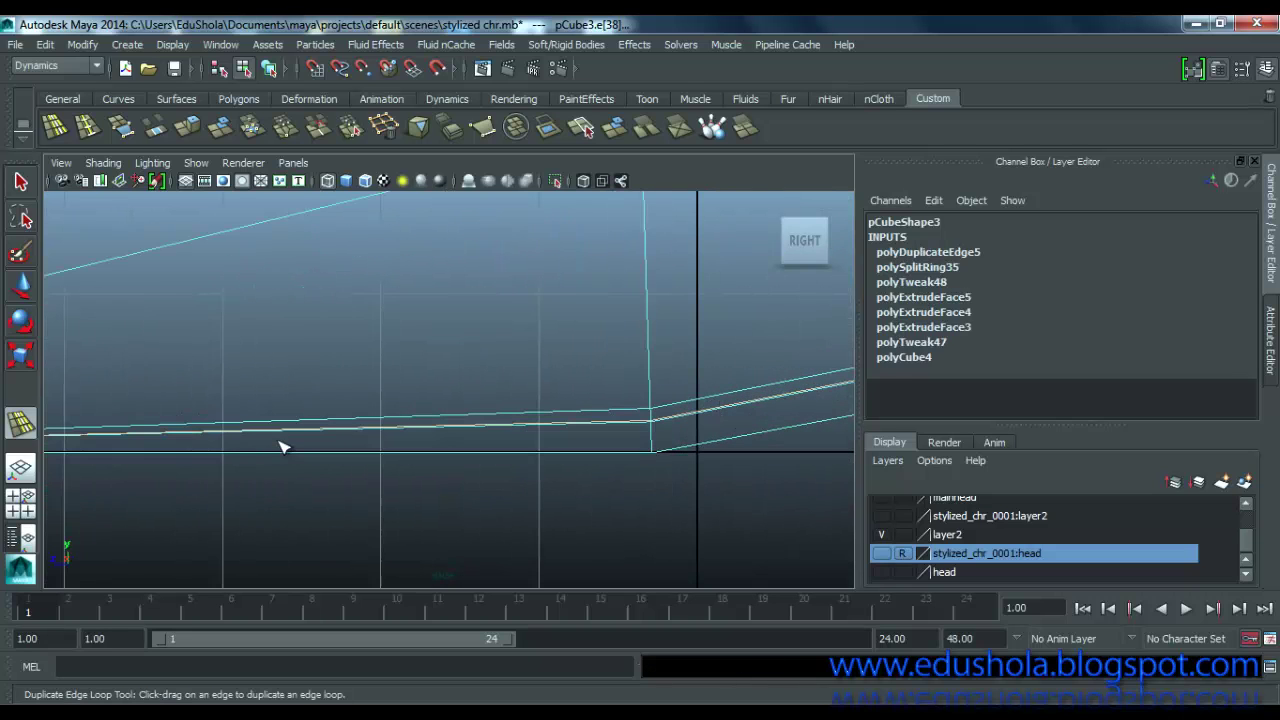
pyautogui.hotkey('ctrl', 'z')
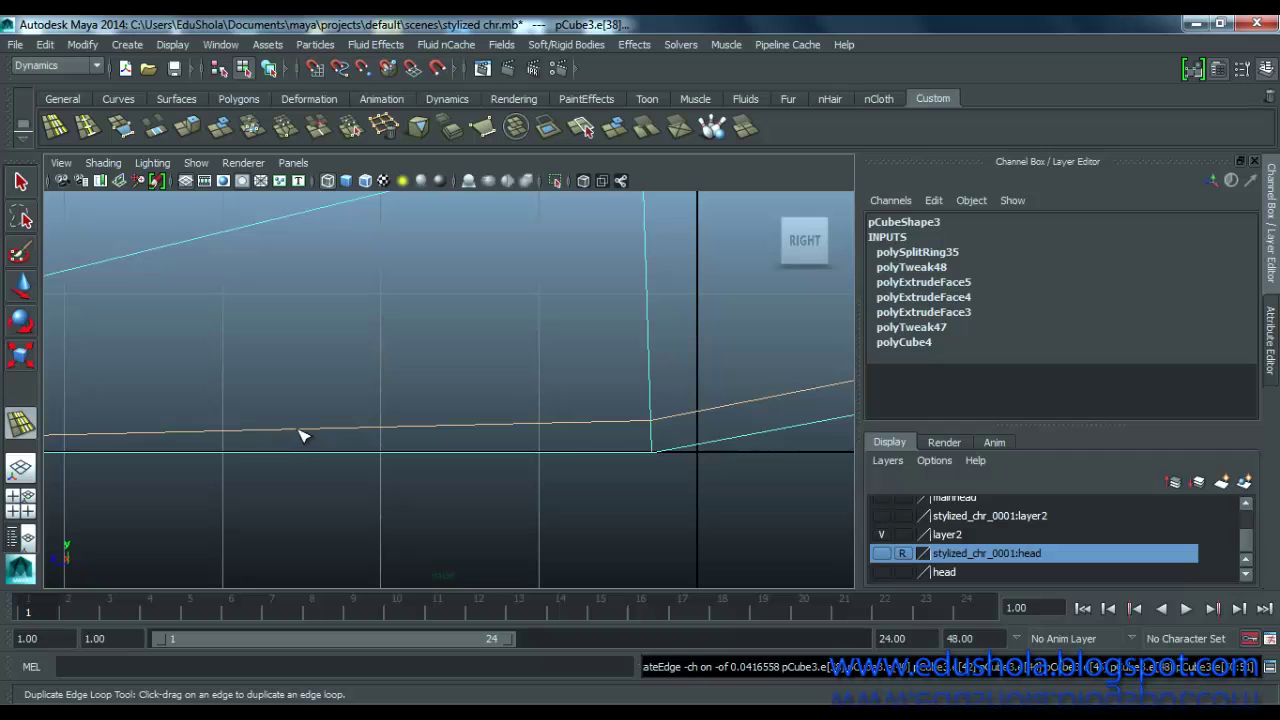
# Step: Duplicate the edge loop above the sole with a narrow offset to both sides along the foot's length
pyautogui.moveTo(304, 436); pyautogui.dragTo(630, 444)
pyautogui.scroll(-5, 624, 448)
pyautogui.scroll(3, 620, 450)
pyautogui.scroll(3, 523, 429)
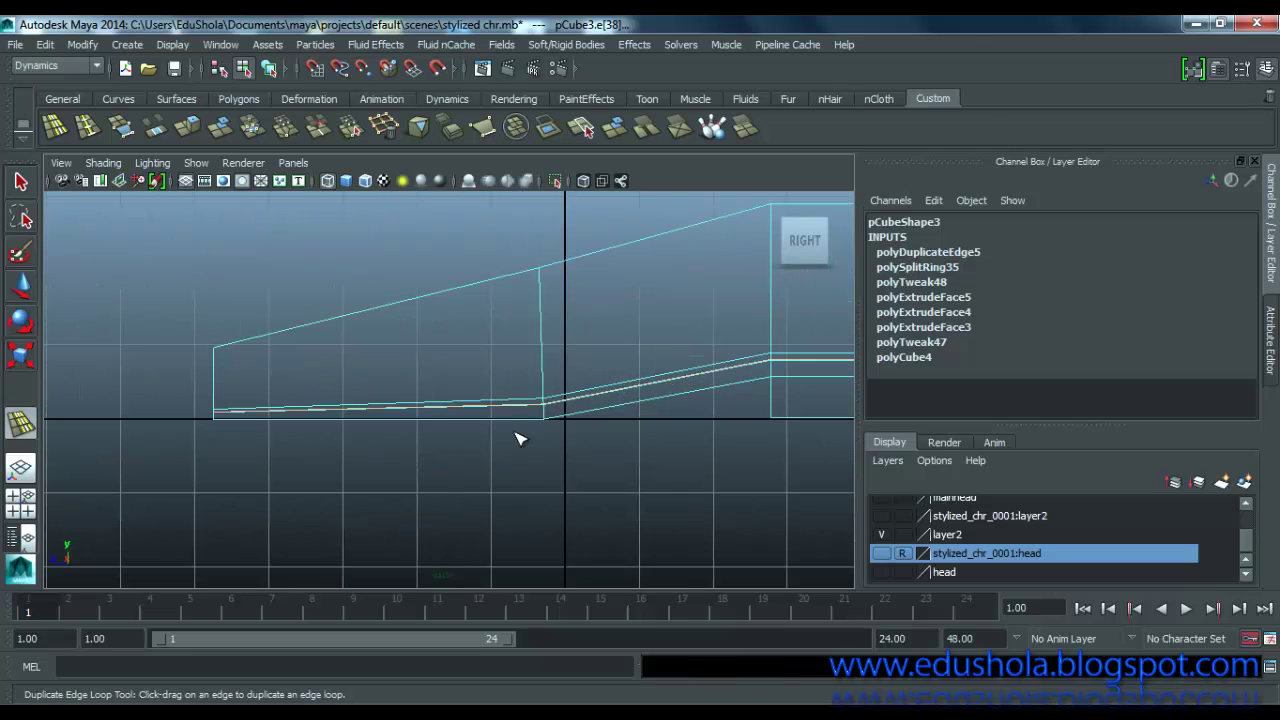
# Step: Move the two outer edge loops along the foot block's sole vertically so they sit close to the middle loop
pyautogui.press('w')
pyautogui.moveTo(587, 325); pyautogui.dragTo(589, 327)
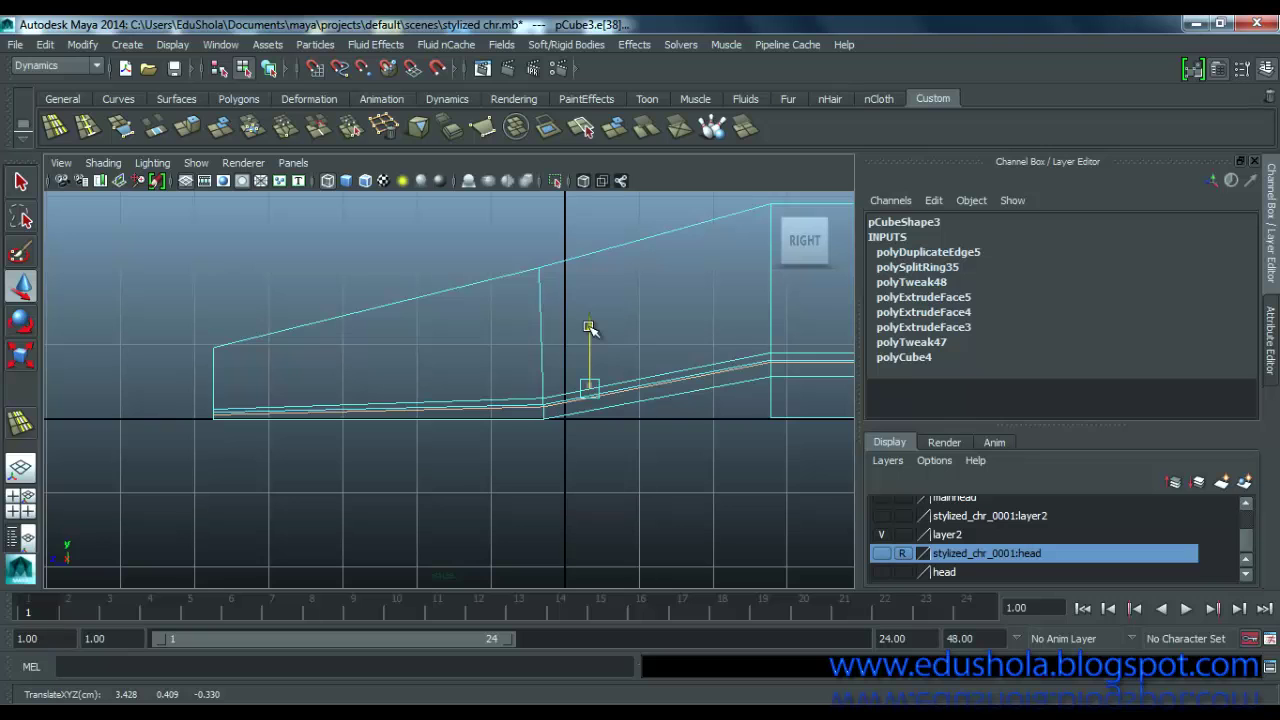
pyautogui.scroll(3, 540, 429)
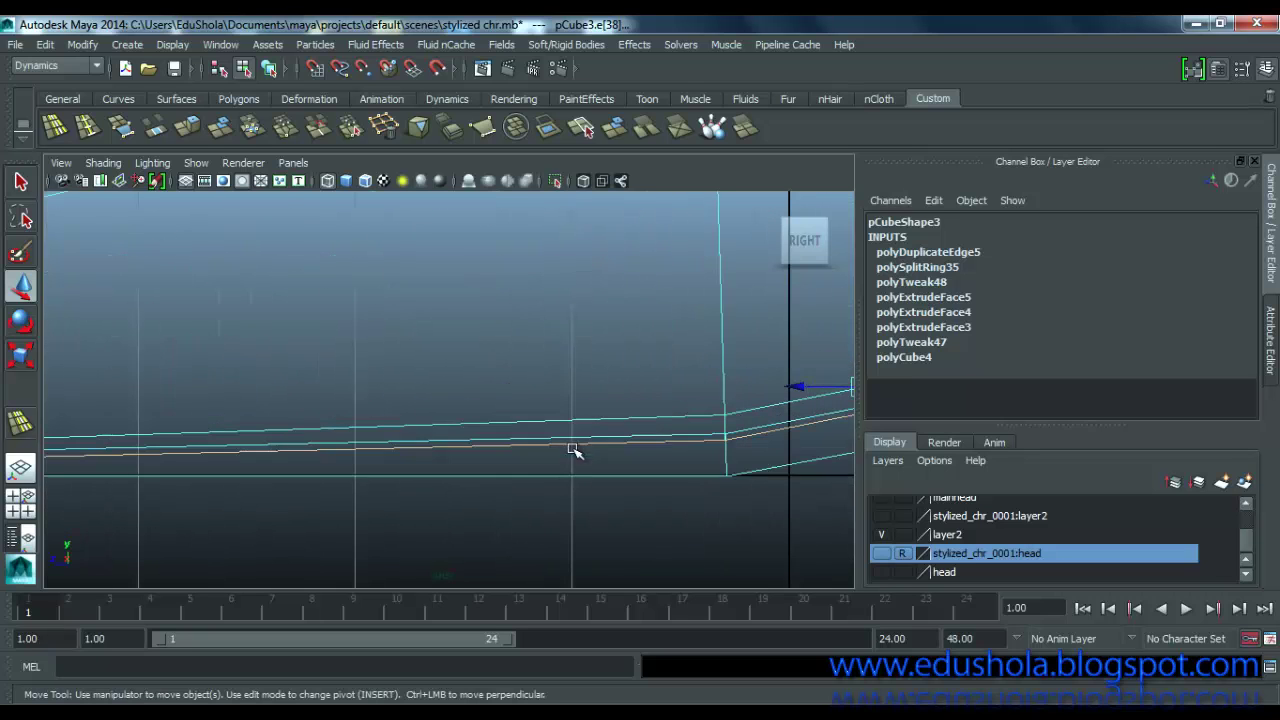
pyautogui.keyDown('alt'); pyautogui.moveTo(745, 470); pyautogui.dragTo(569, 488, button='middle'); pyautogui.keyUp('alt')
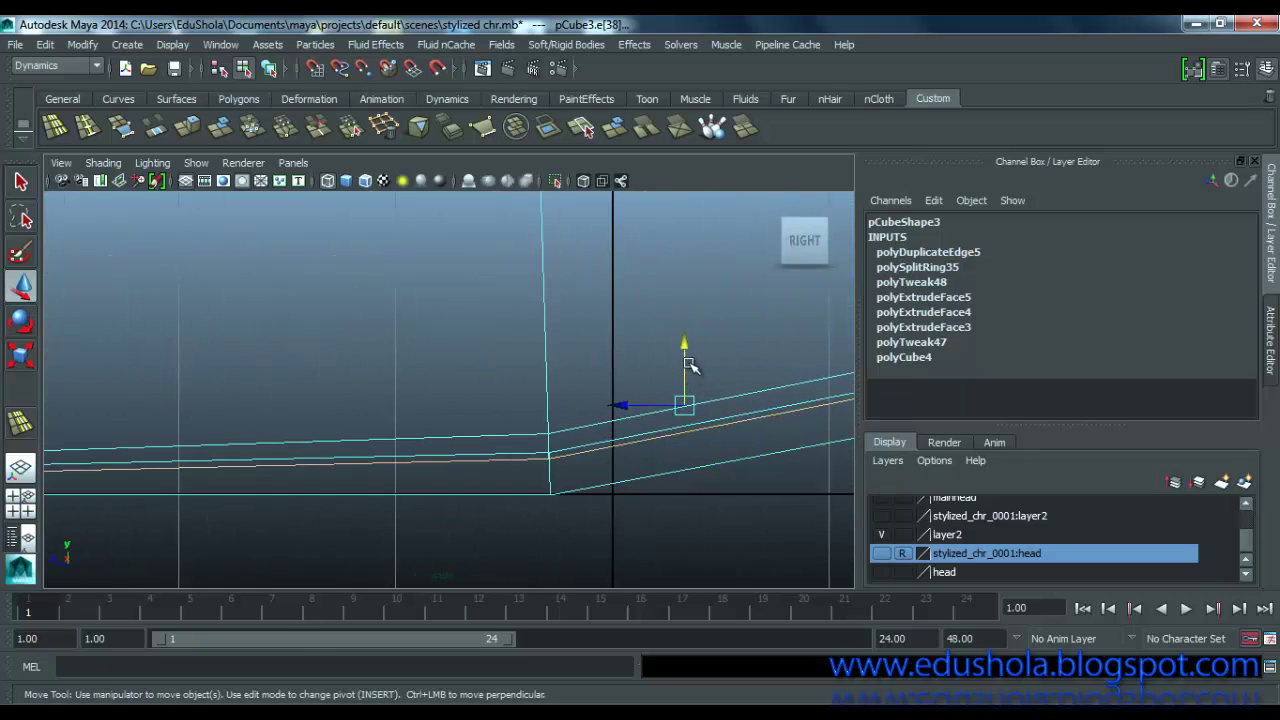
pyautogui.moveTo(683, 357); pyautogui.dragTo(682, 352)
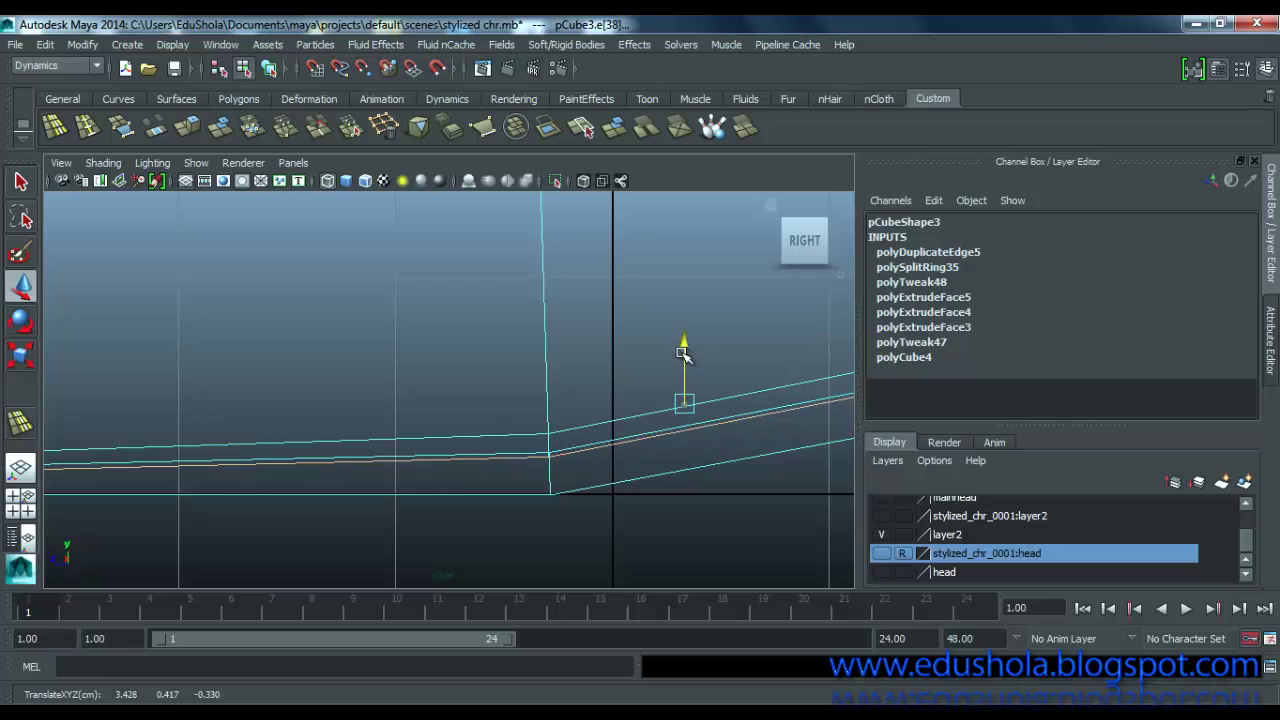
pyautogui.click(576, 427)
pyautogui.moveTo(684, 322); pyautogui.dragTo(685, 337)
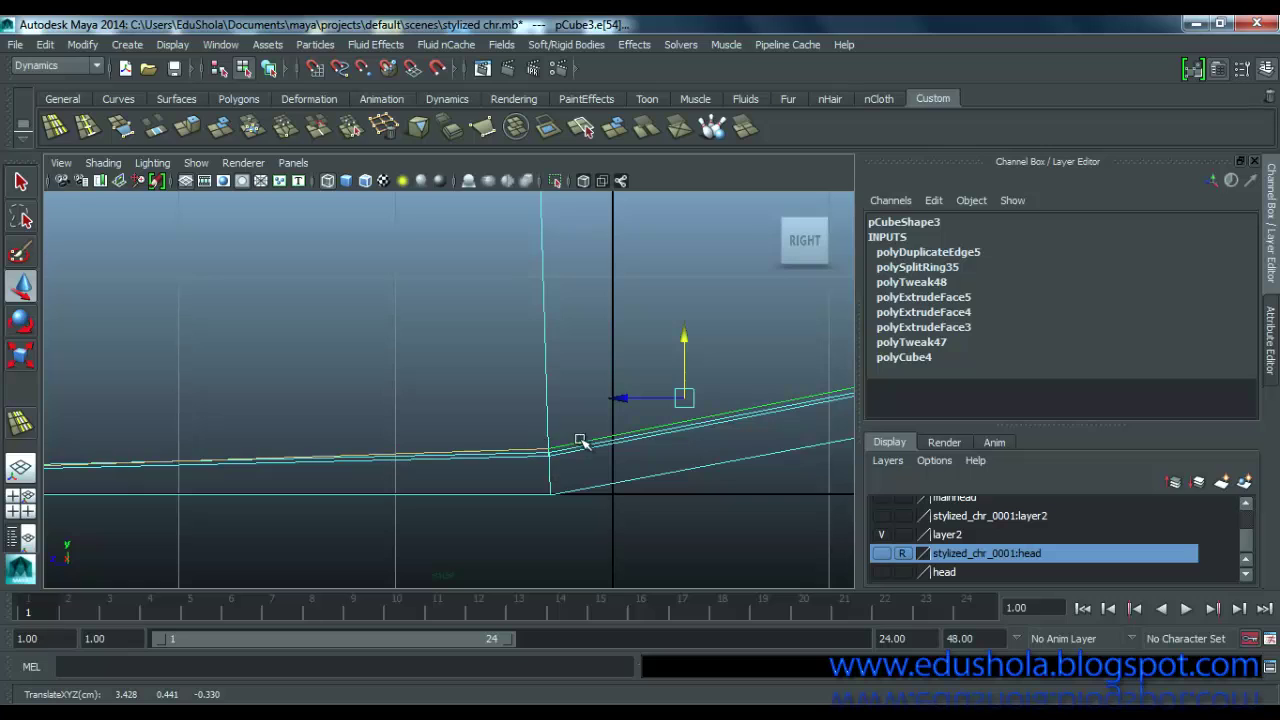
# Step: Insert another edge loop just above the closely spaced sole loops and select one of the inner loops around the foot block
pyautogui.click(87, 126)
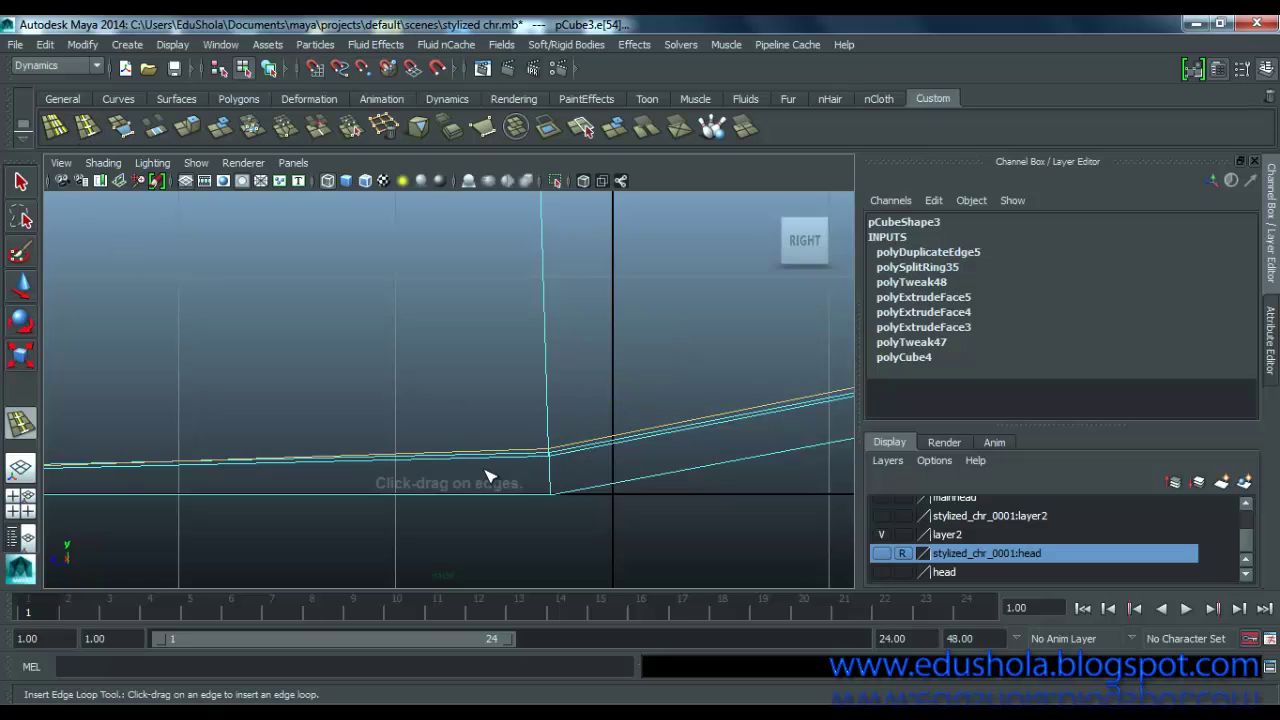
pyautogui.moveTo(548, 438); pyautogui.dragTo(555, 450)
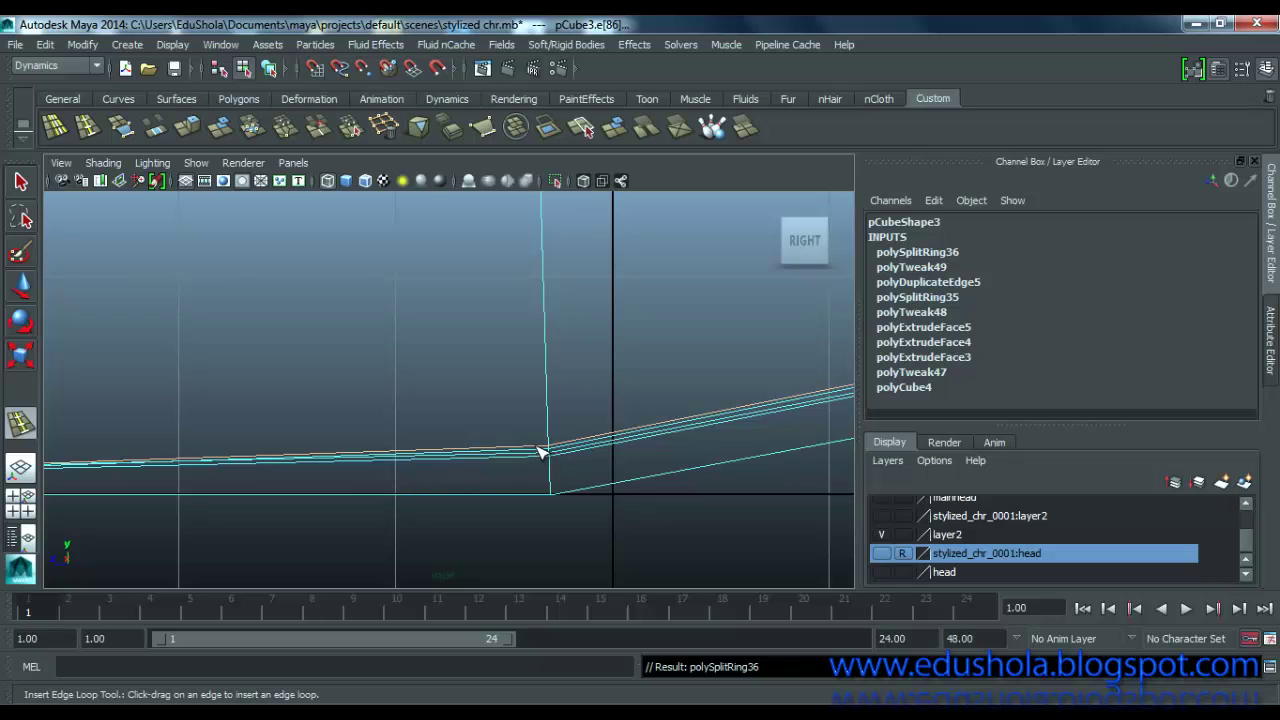
pyautogui.press('w')
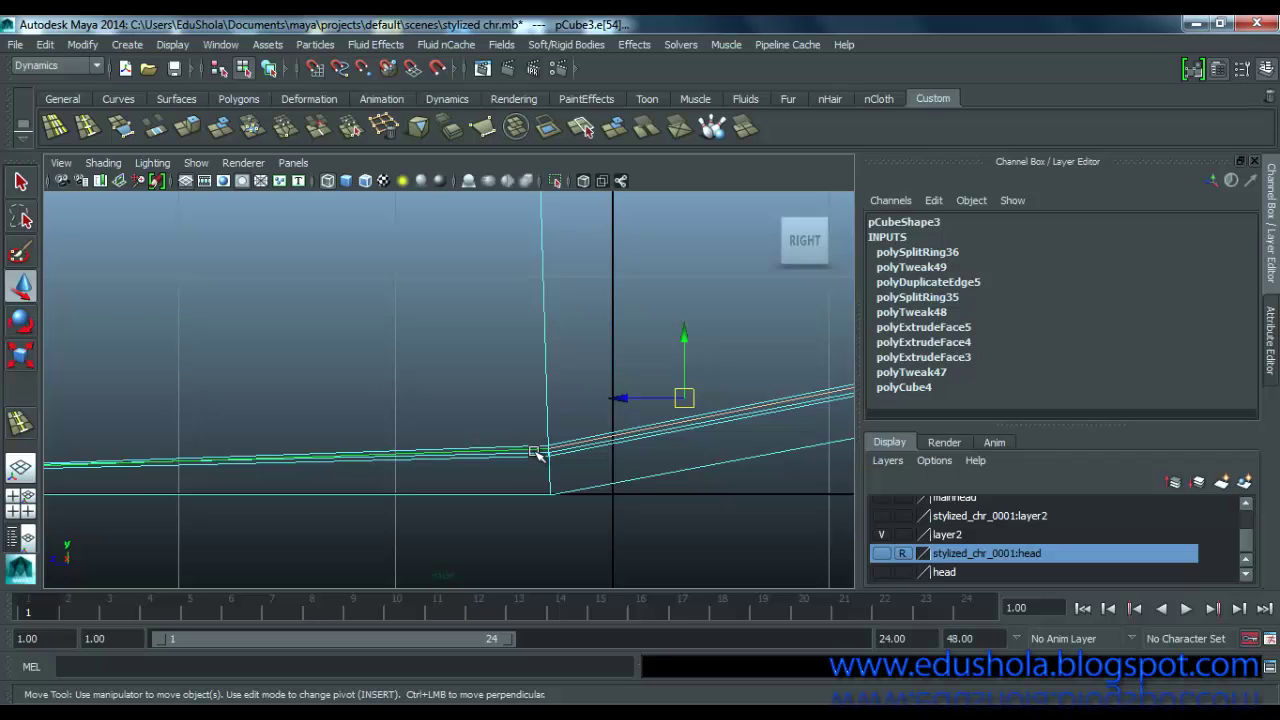
pyautogui.click(565, 448)
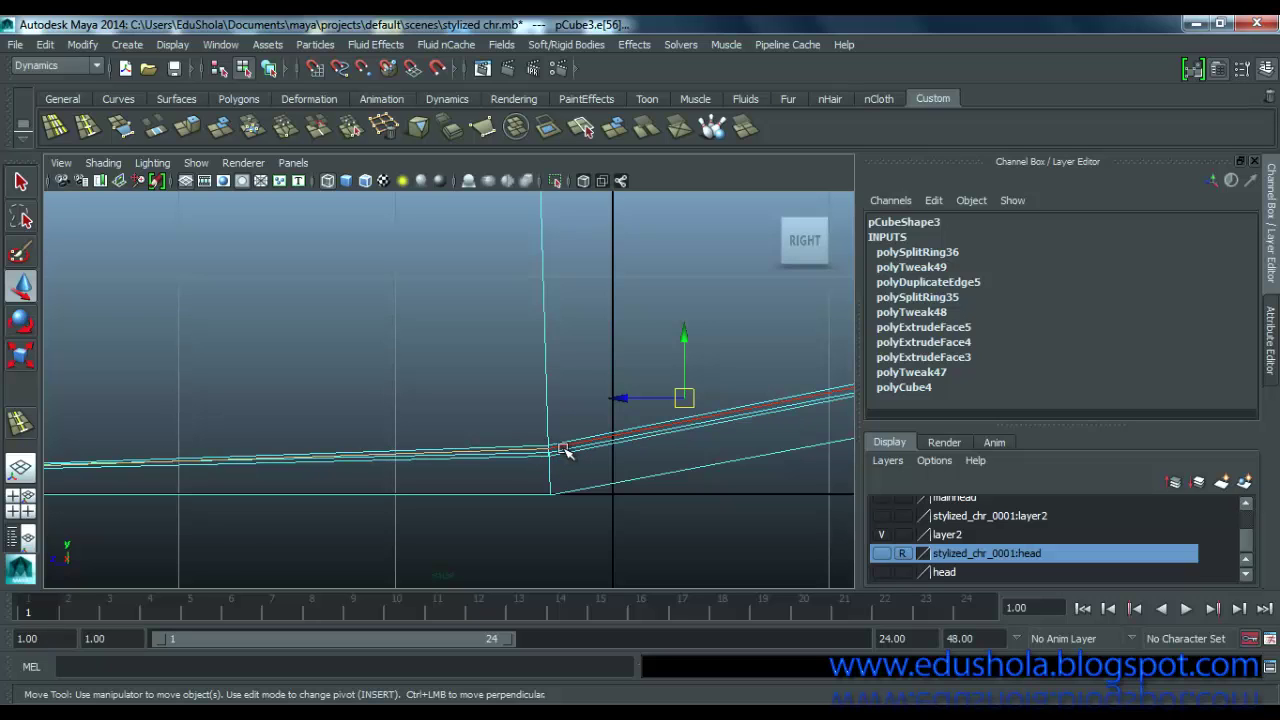
pyautogui.click(562, 449)
pyautogui.scroll(3, 545, 455)
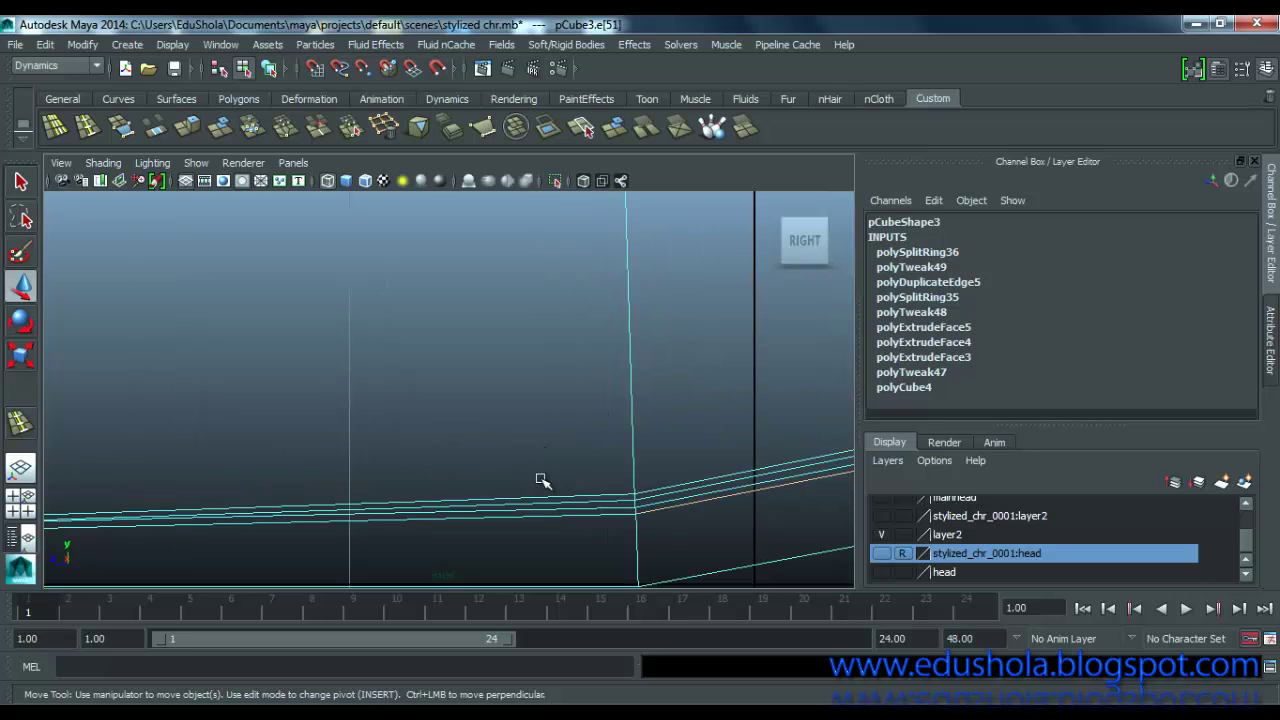
pyautogui.click(563, 506)
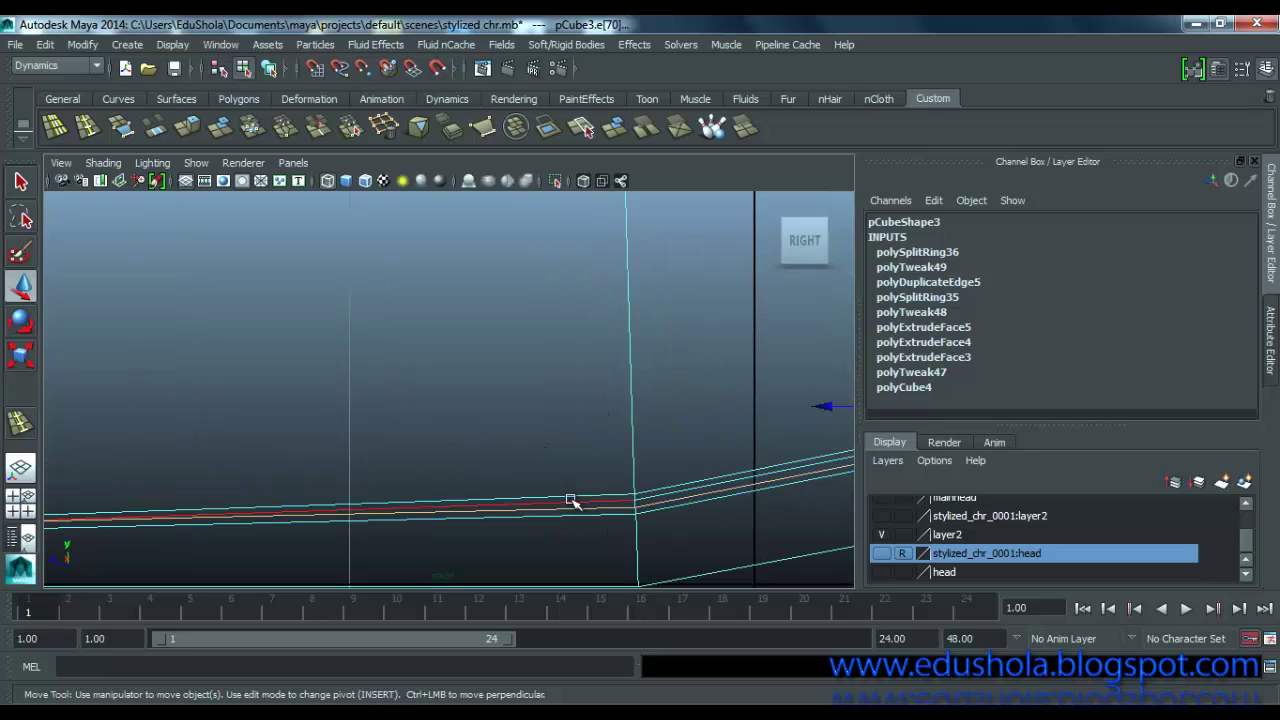
pyautogui.scroll(-5, 571, 497)
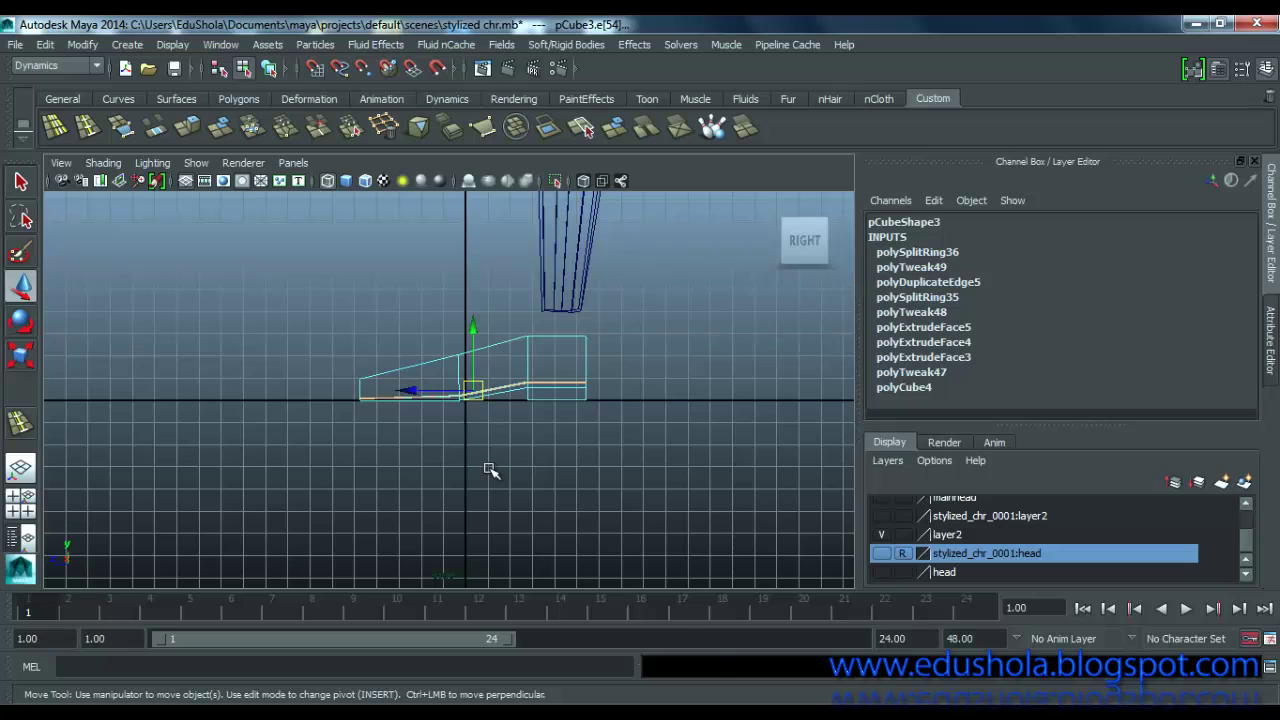
# Step: Undo the edge loops inserted, duplicated and moved along the sole, returning to the plain extruded foot block
pyautogui.press('space')
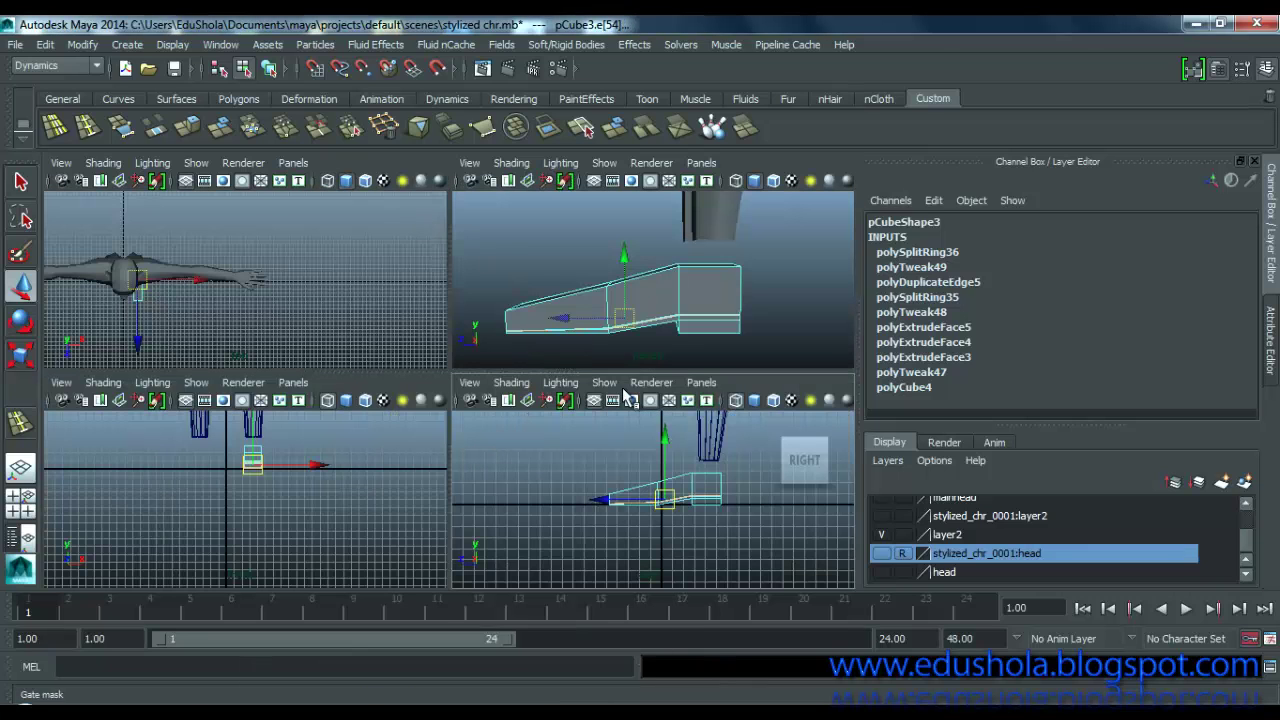
pyautogui.click(608, 503)
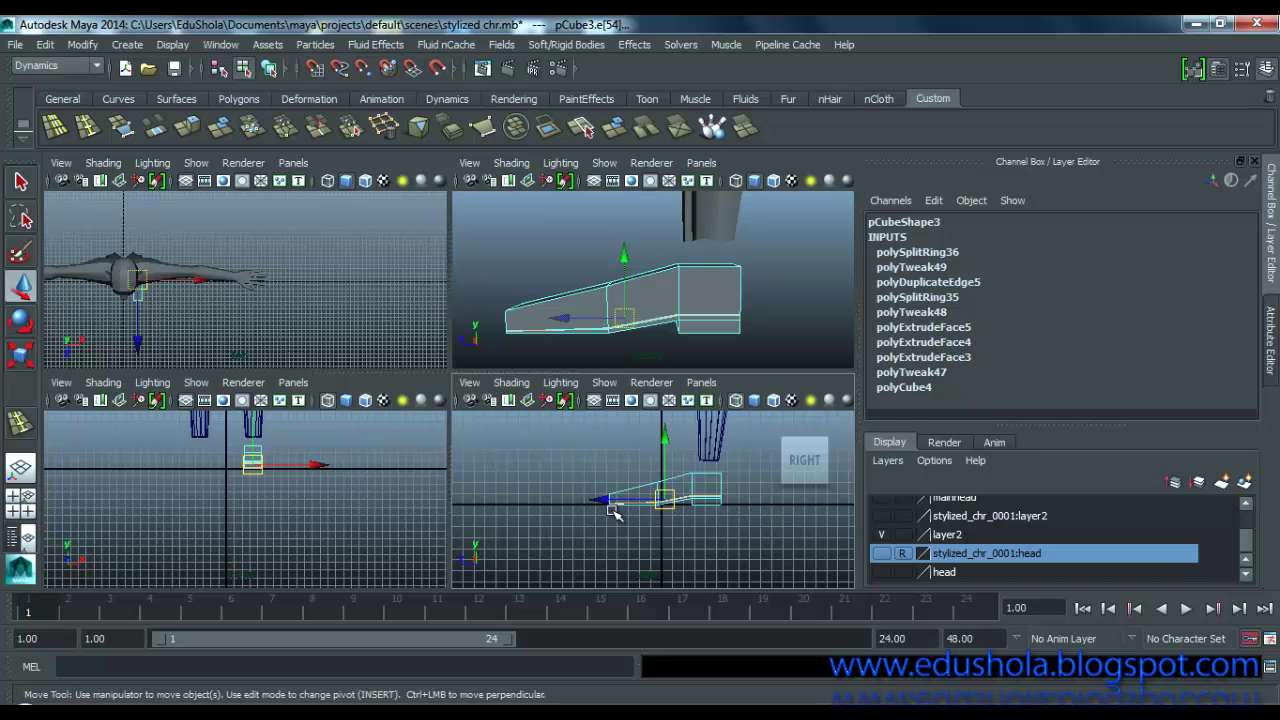
pyautogui.hotkey('ctrl', 'z')
pyautogui.hotkey('ctrl', 'z')
pyautogui.hotkey('ctrl', 'z')
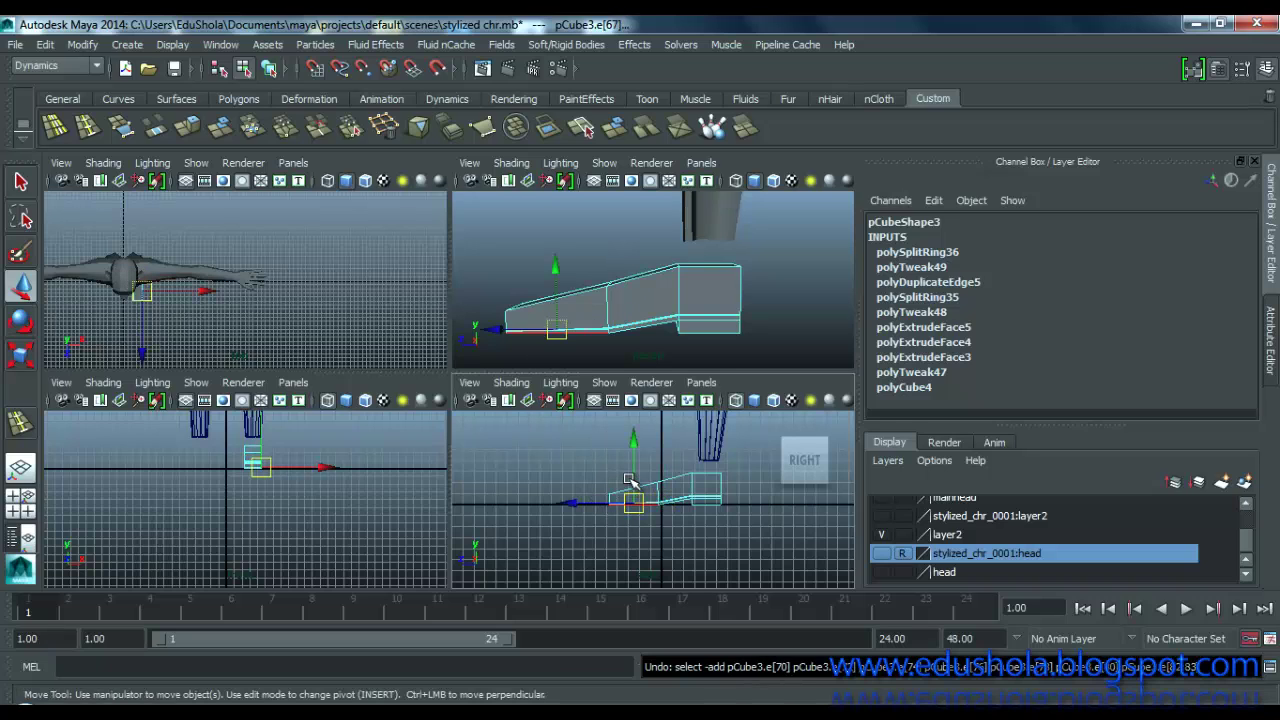
pyautogui.hotkey('ctrl', 'z')
pyautogui.hotkey('ctrl', 'z')
pyautogui.hotkey('ctrl', 'z')
pyautogui.hotkey('ctrl', 'z')
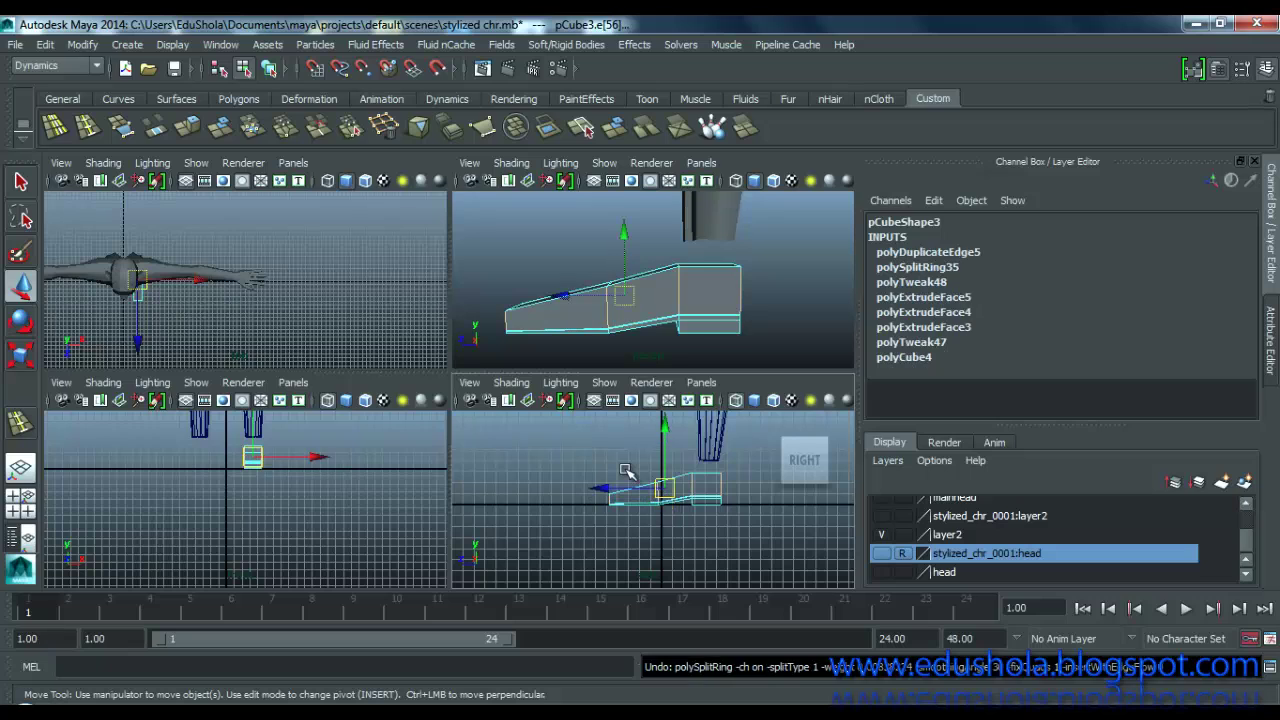
pyautogui.hotkey('ctrl', 'z')
pyautogui.hotkey('ctrl', 'z')
pyautogui.hotkey('ctrl', 'z')
pyautogui.hotkey('ctrl', 'z')
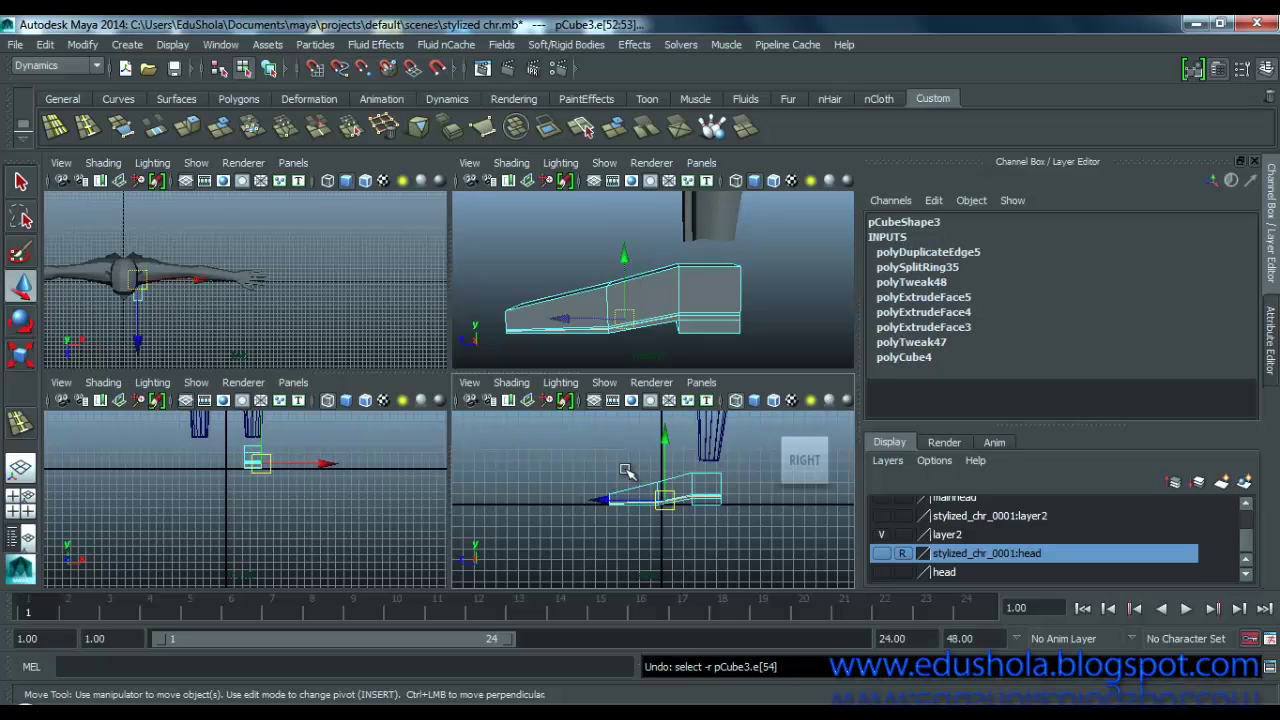
pyautogui.hotkey('ctrl', 'z')
pyautogui.hotkey('ctrl', 'z')
pyautogui.hotkey('ctrl', 'z')
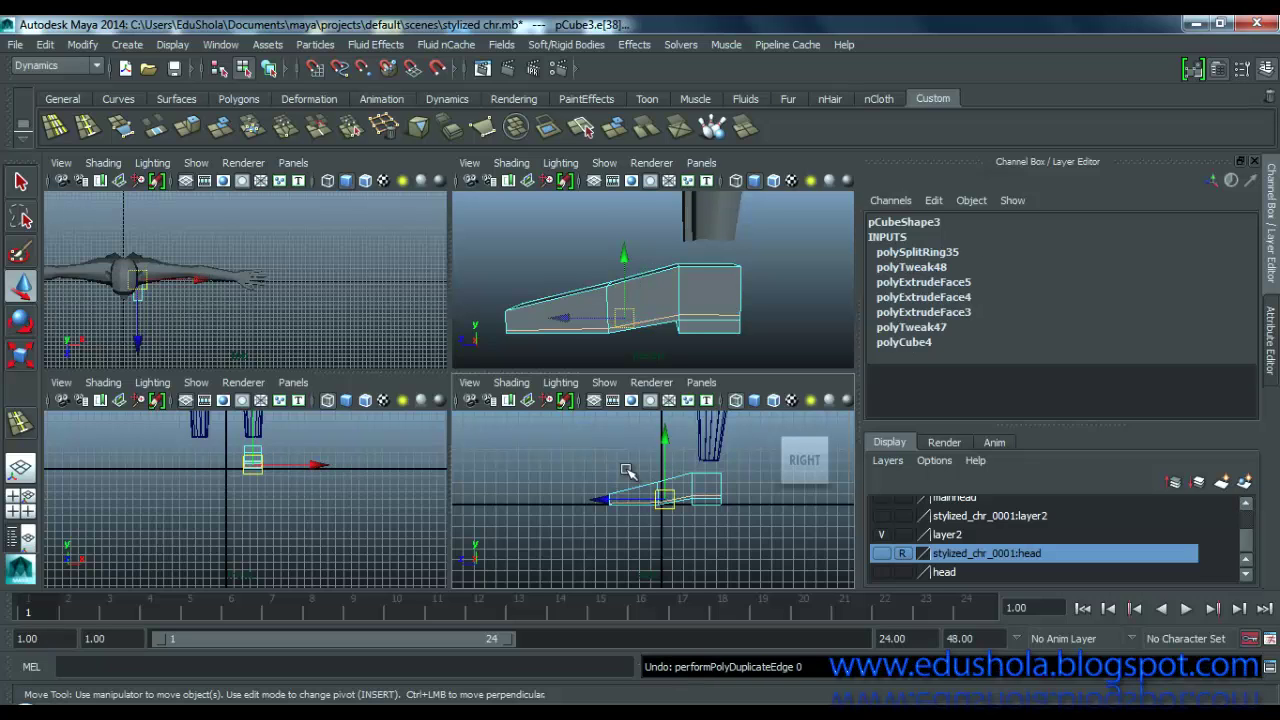
# Step: Insert an edge loop lengthwise down the middle of the foot block, running over the top and across the toe end
pyautogui.middleClick(565, 271)
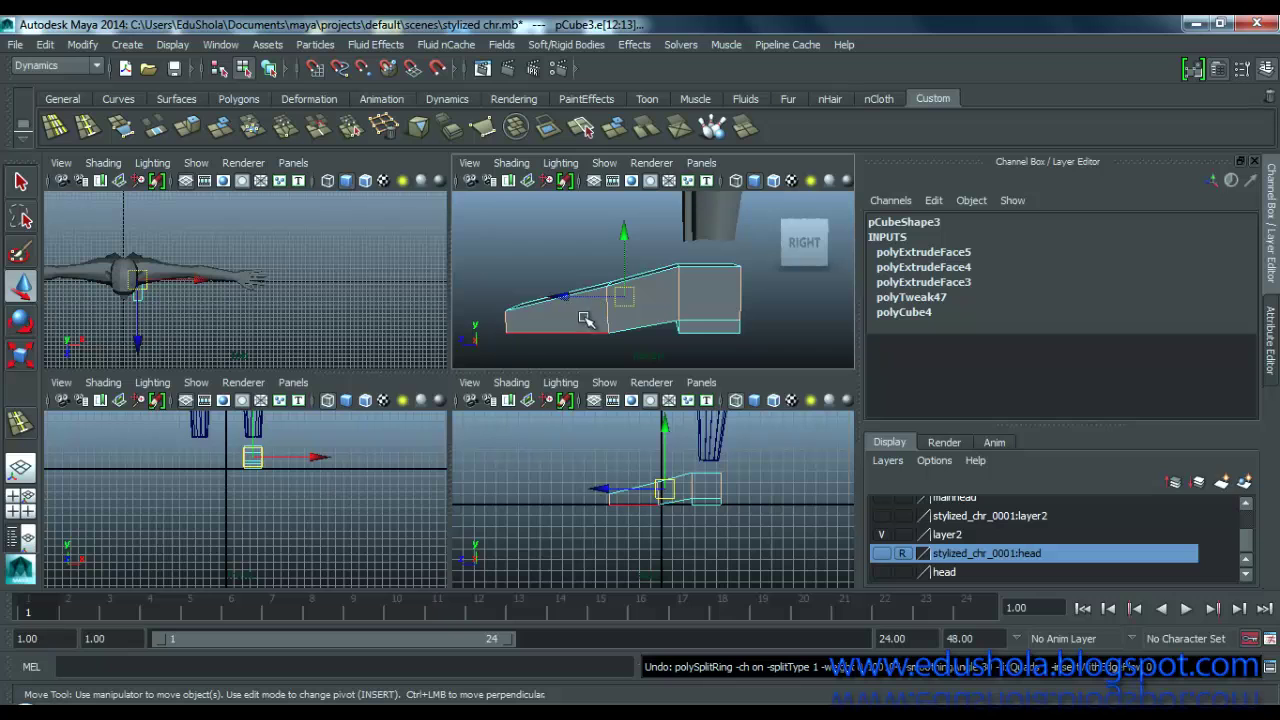
pyautogui.press('space')
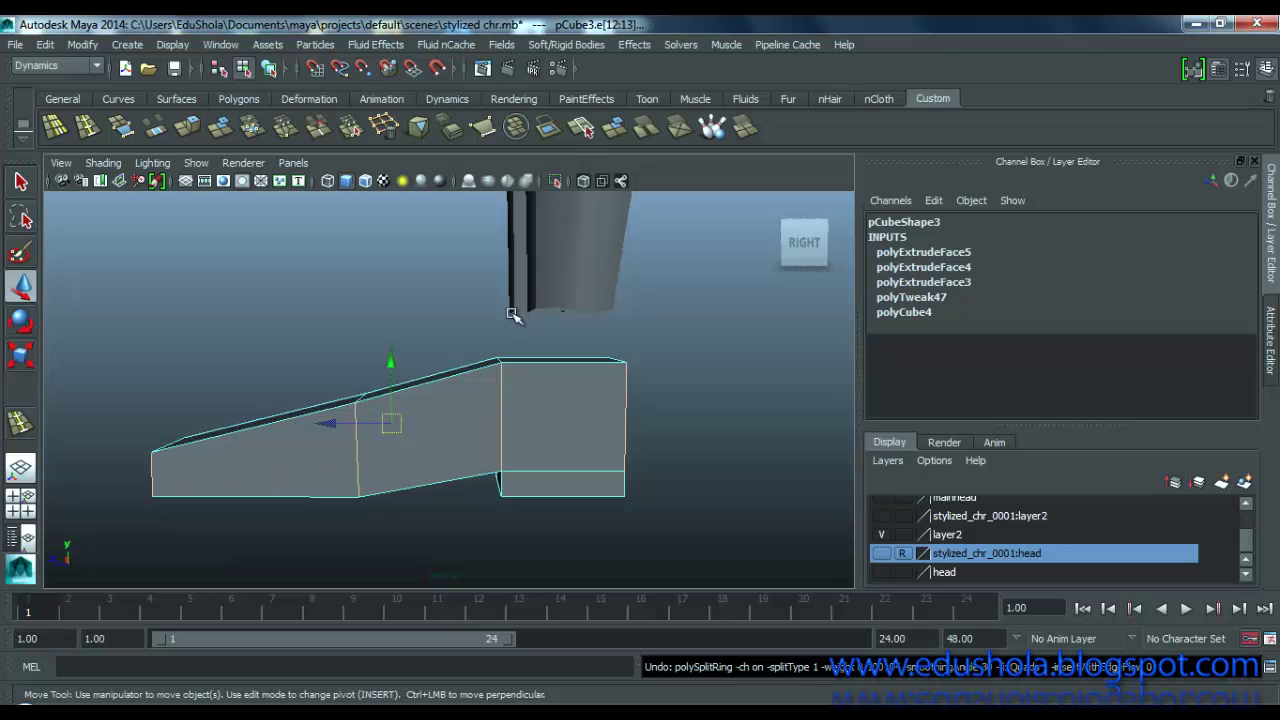
pyautogui.keyDown('alt'); pyautogui.moveTo(424, 389); pyautogui.dragTo(506, 408); pyautogui.keyUp('alt')
pyautogui.scroll(-3, 533, 446)
pyautogui.scroll(3, 497, 431)
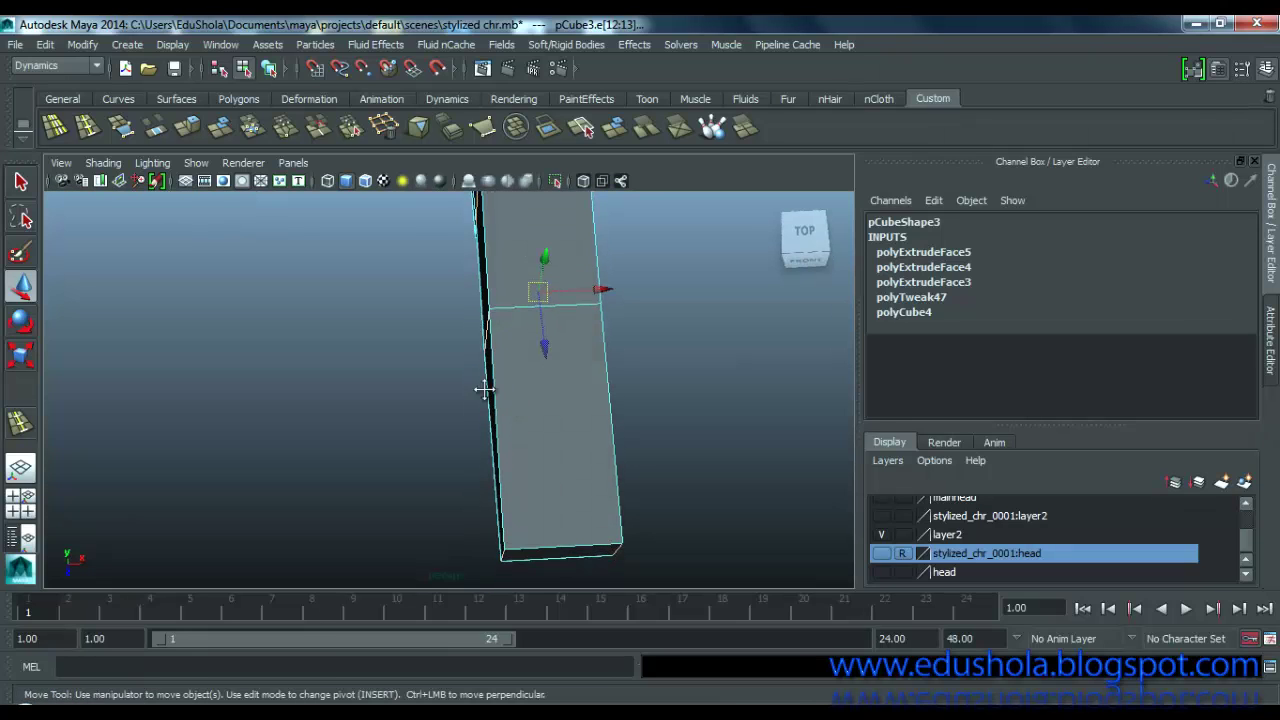
pyautogui.keyDown('alt'); pyautogui.moveTo(484, 389); pyautogui.dragTo(446, 348, button='middle'); pyautogui.keyUp('alt')
pyautogui.moveTo(446, 348)
pyautogui.keyDown('alt'); pyautogui.mouseDown()
pyautogui.moveTo(449, 420)
pyautogui.moveTo(443, 351)
pyautogui.moveTo(466, 289)
pyautogui.moveTo(463, 345)
pyautogui.mouseUp(); pyautogui.keyUp('alt')
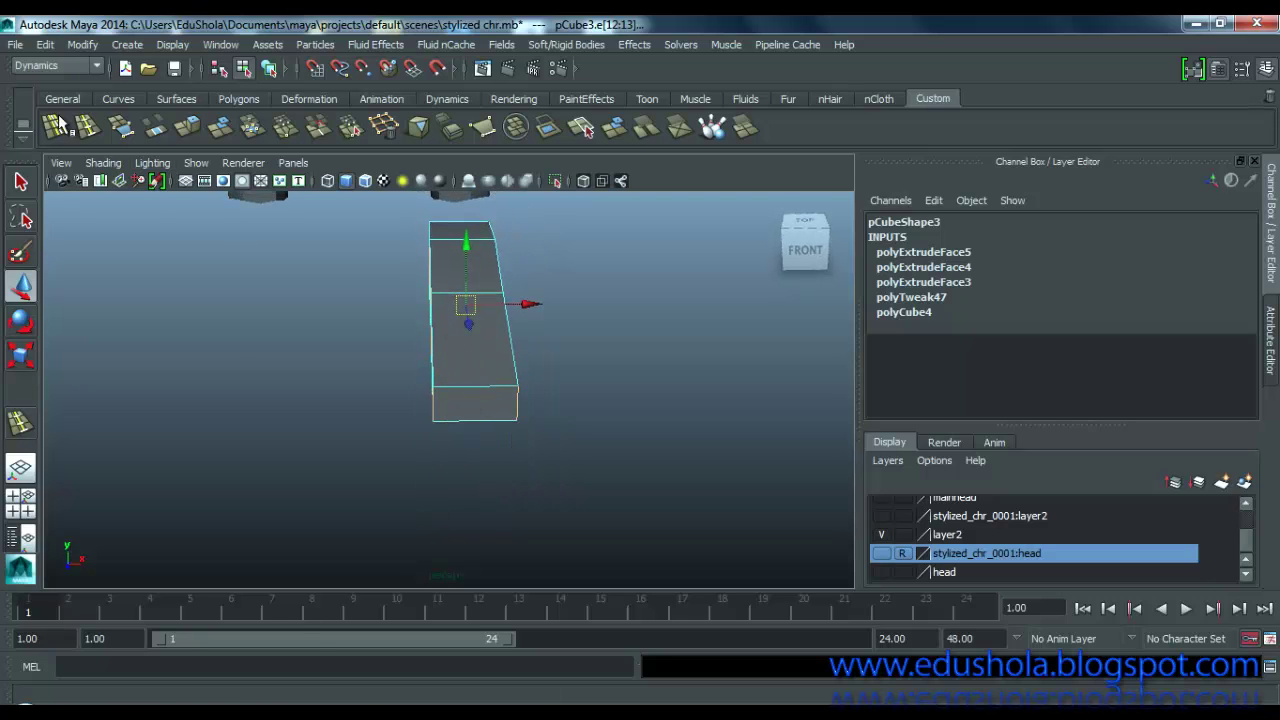
pyautogui.click(90, 131)
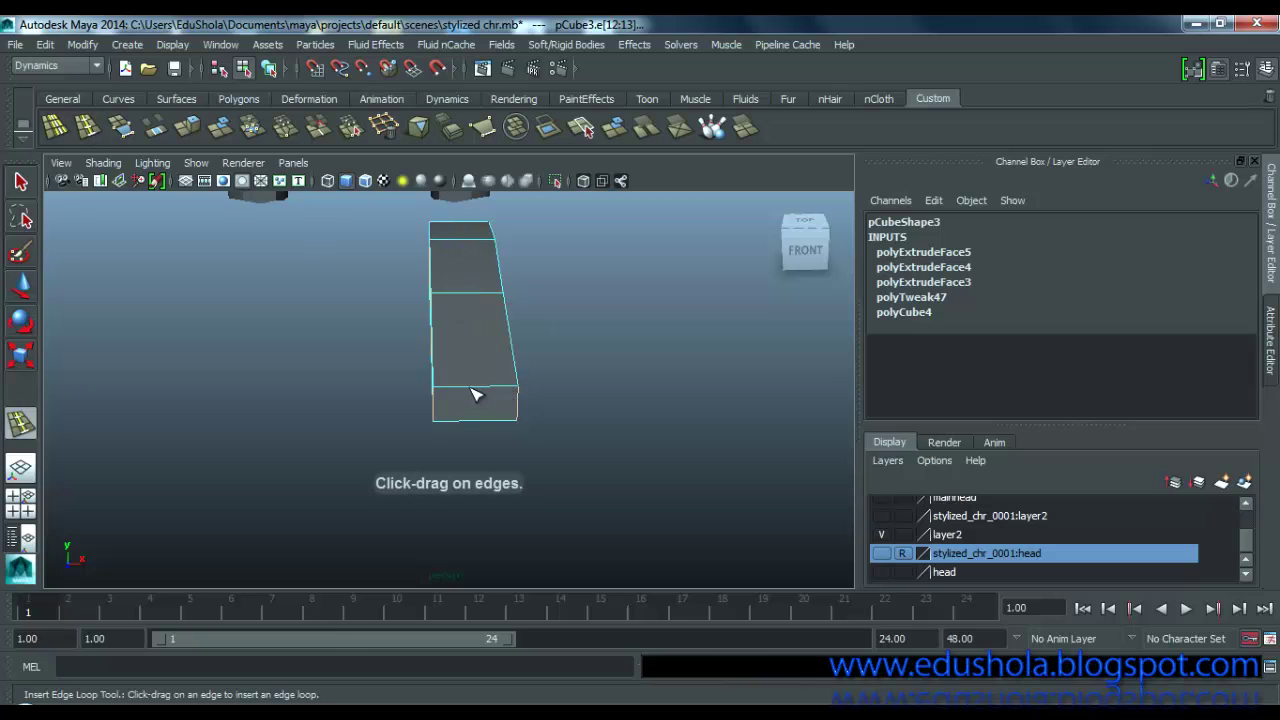
pyautogui.moveTo(475, 393); pyautogui.dragTo(577, 403)
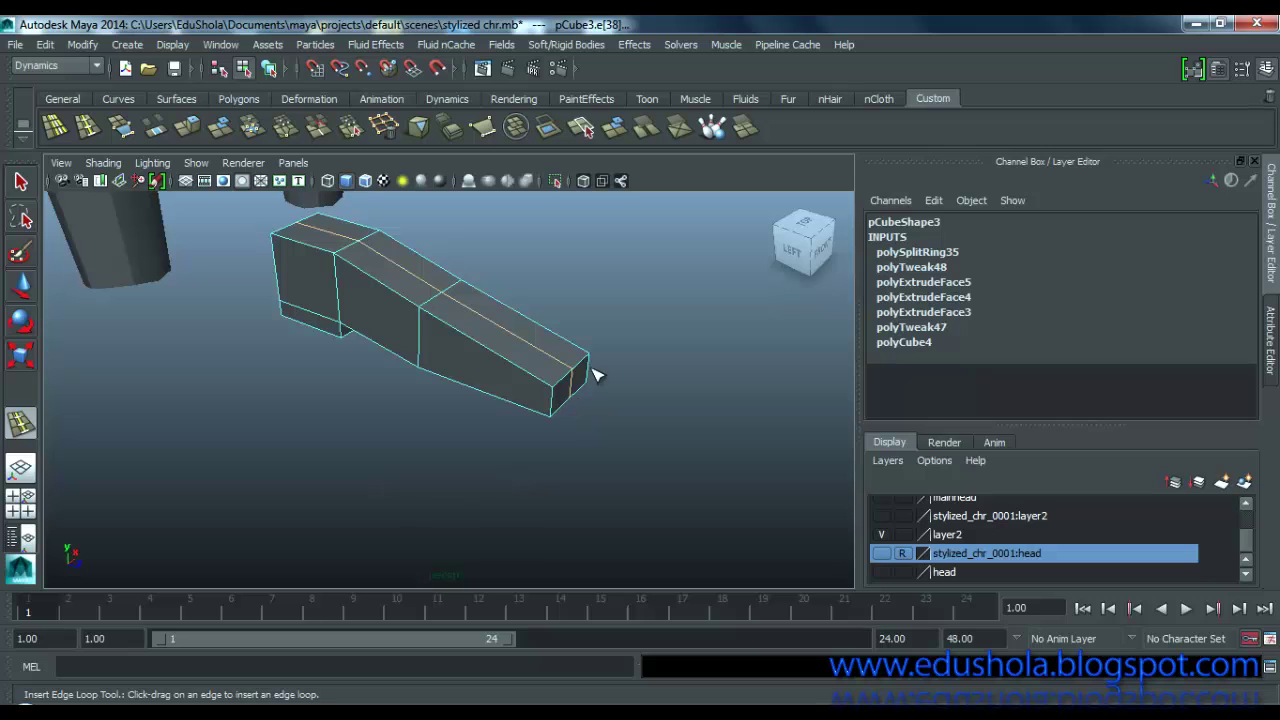
# Step: Pull the centre vertices of the toe end forward into a point and check the foot with the smooth preview
pyautogui.moveTo(549, 369); pyautogui.dragTo(462, 262, button='right')
pyautogui.press('w')
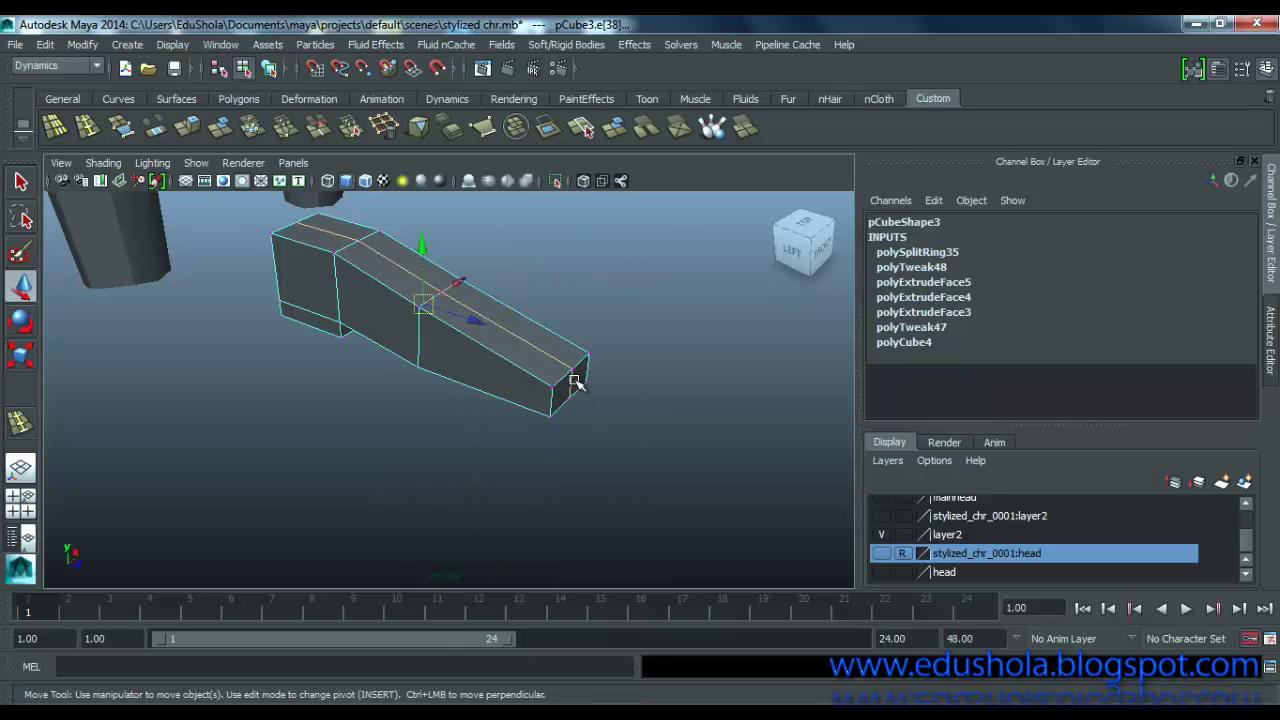
pyautogui.click(571, 371)
pyautogui.click(576, 401)
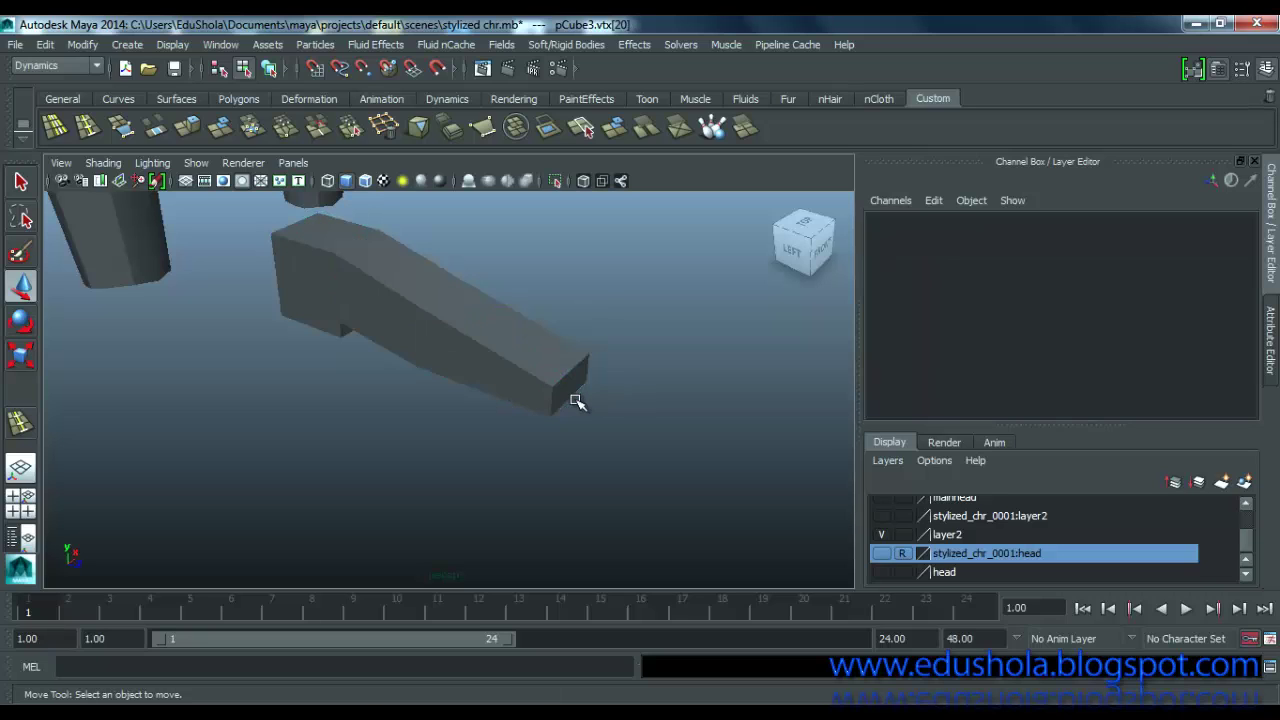
pyautogui.click(570, 368)
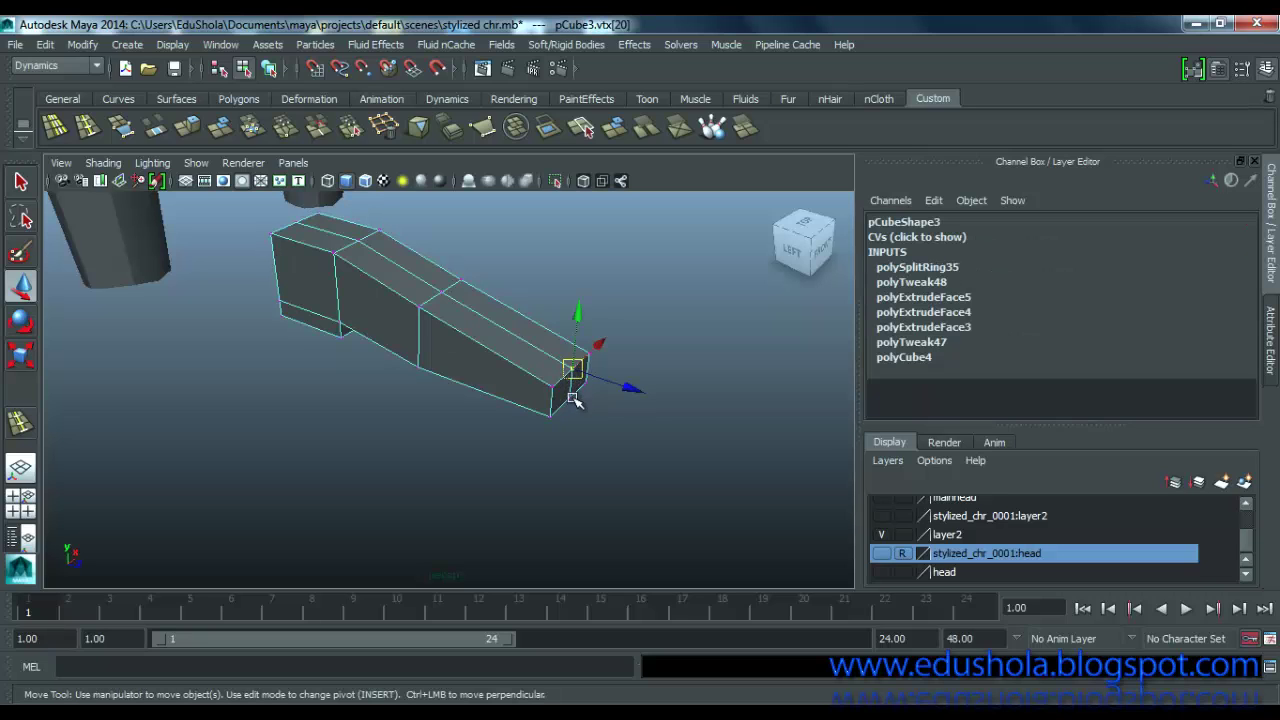
pyautogui.moveTo(628, 390); pyautogui.dragTo(619, 407)
pyautogui.press('3')
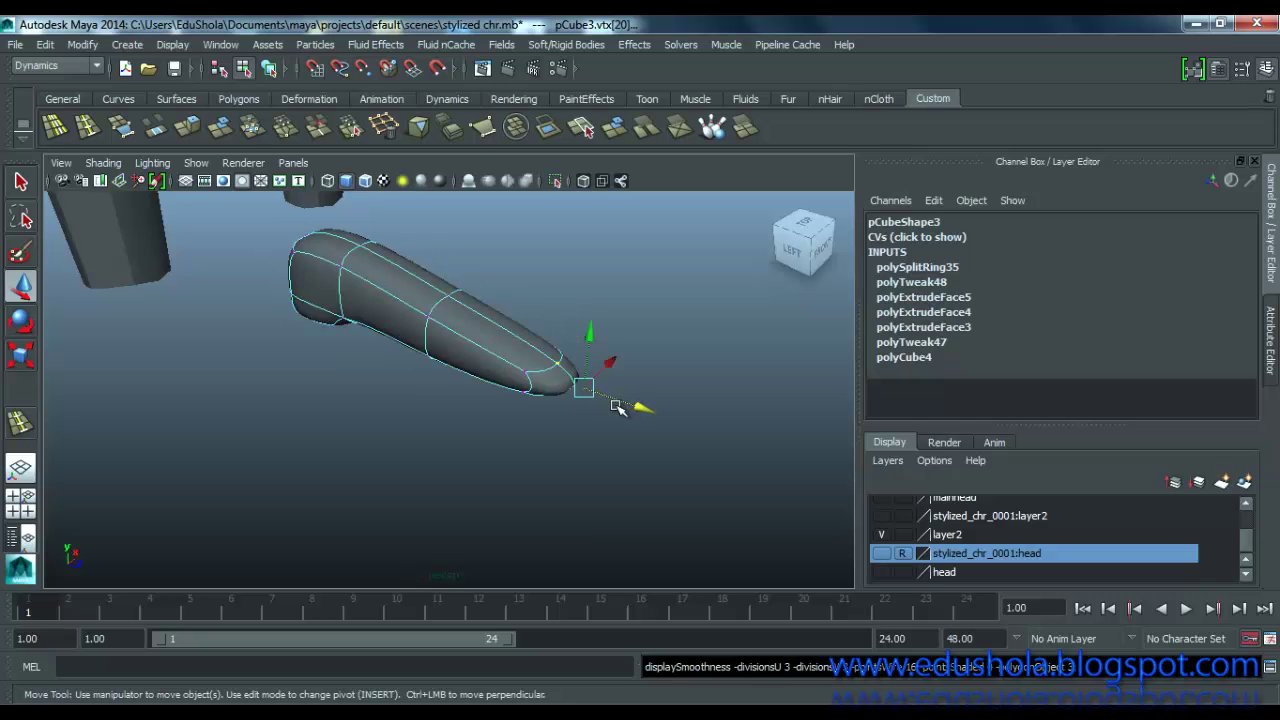
pyautogui.press('1')
# Step: Scale the row of vertices across the ball of the foot slightly wider sideways
pyautogui.keyDown('alt'); pyautogui.moveTo(594, 414); pyautogui.dragTo(467, 499); pyautogui.keyUp('alt')
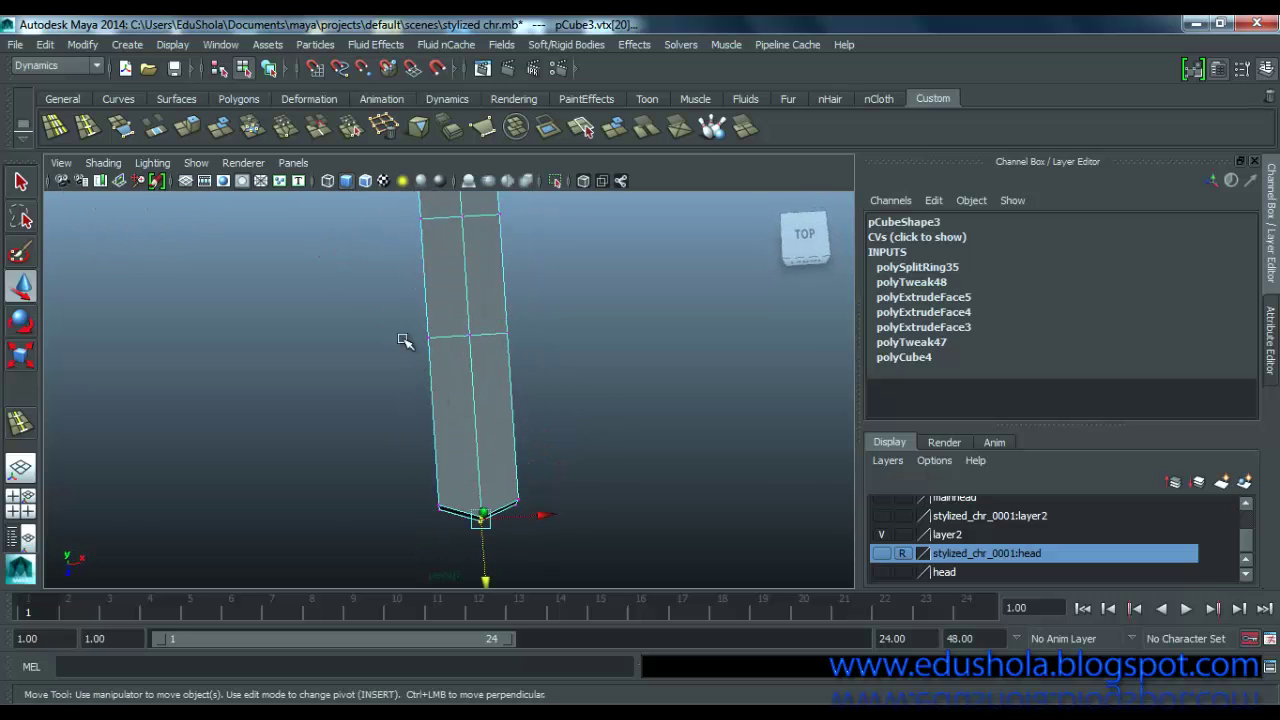
pyautogui.moveTo(531, 358); pyautogui.dragTo(452, 362)
pyautogui.press('r')
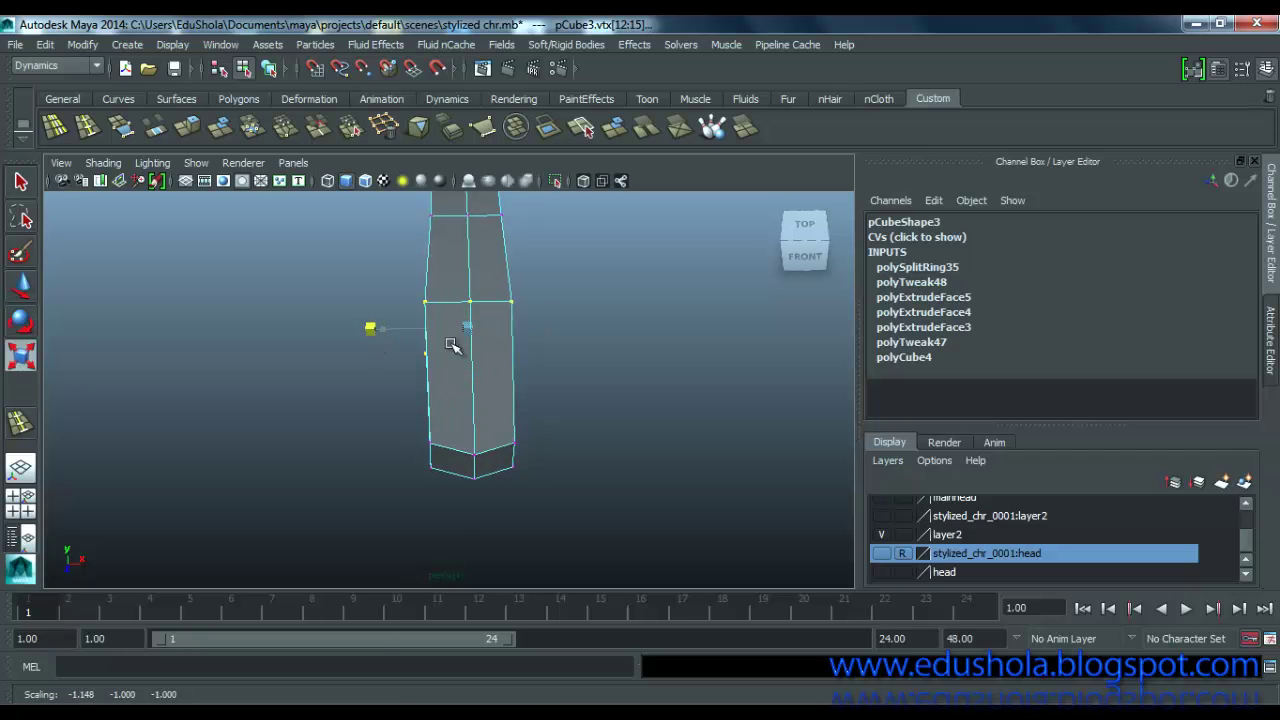
pyautogui.keyDown('alt'); pyautogui.moveTo(509, 423); pyautogui.dragTo(443, 398); pyautogui.keyUp('alt')
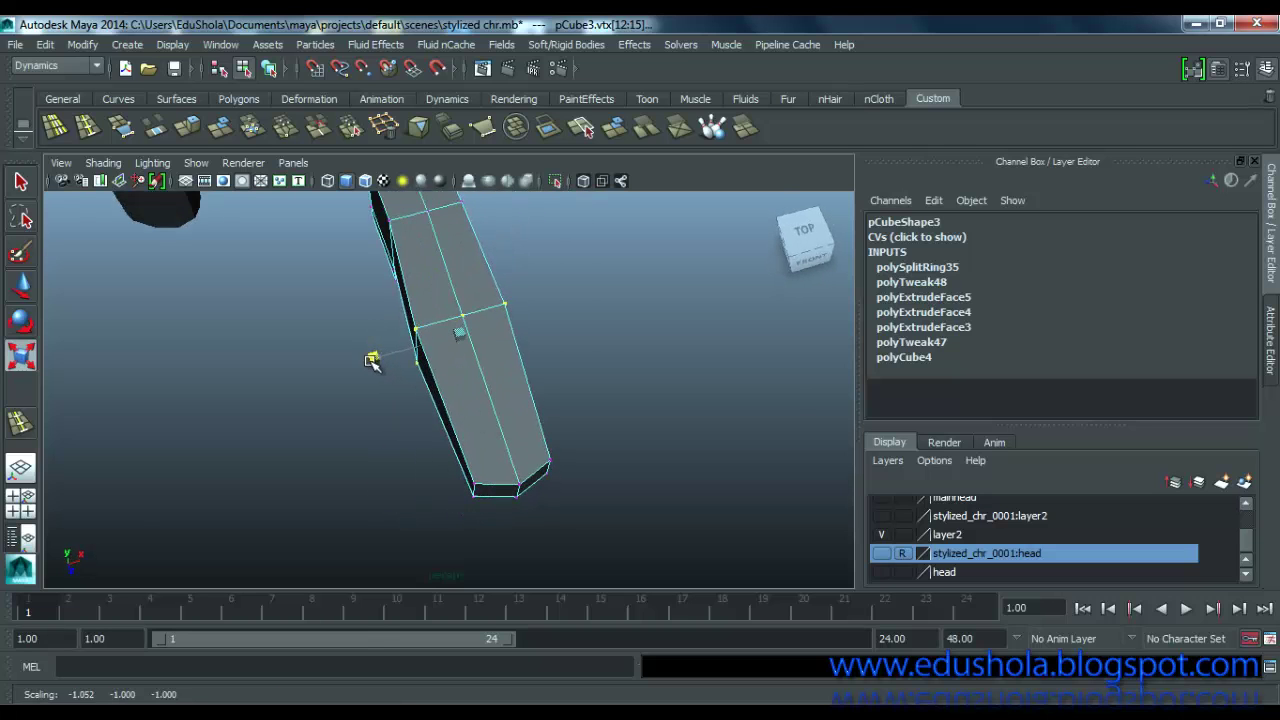
pyautogui.keyDown('alt'); pyautogui.moveTo(380, 363); pyautogui.dragTo(440, 295); pyautogui.keyUp('alt')
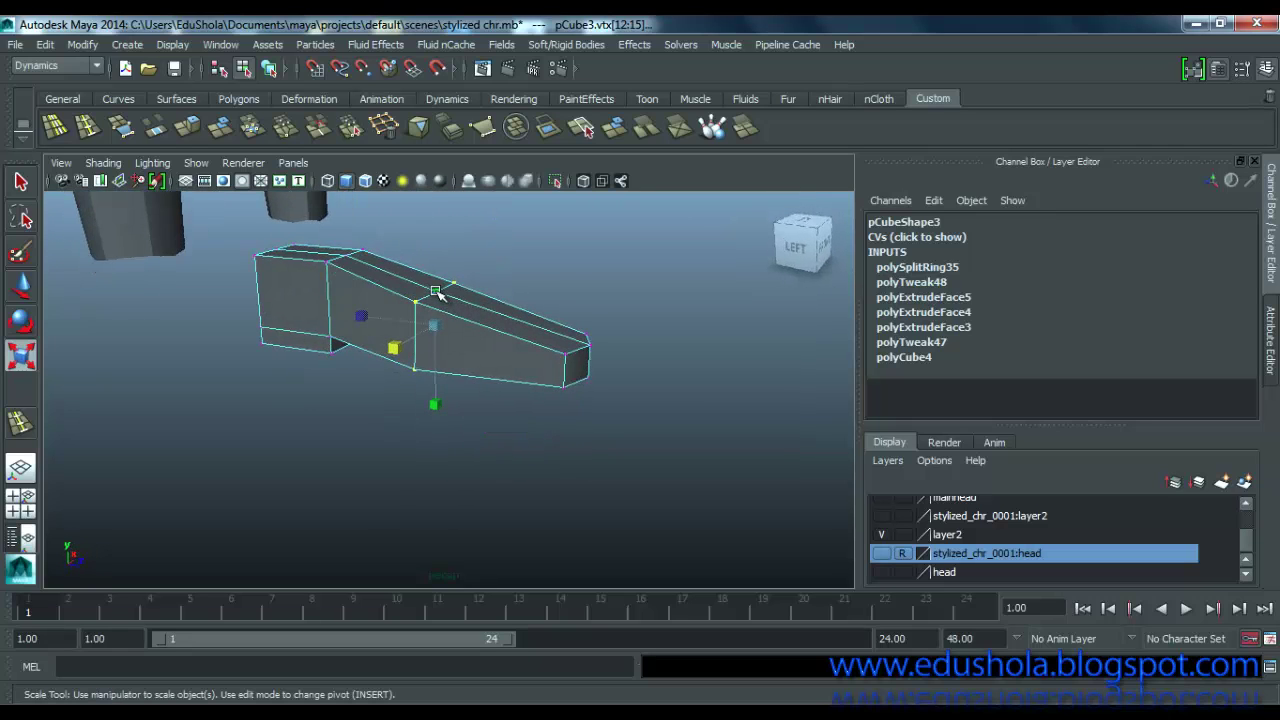
pyautogui.click(437, 291)
pyautogui.press('w')
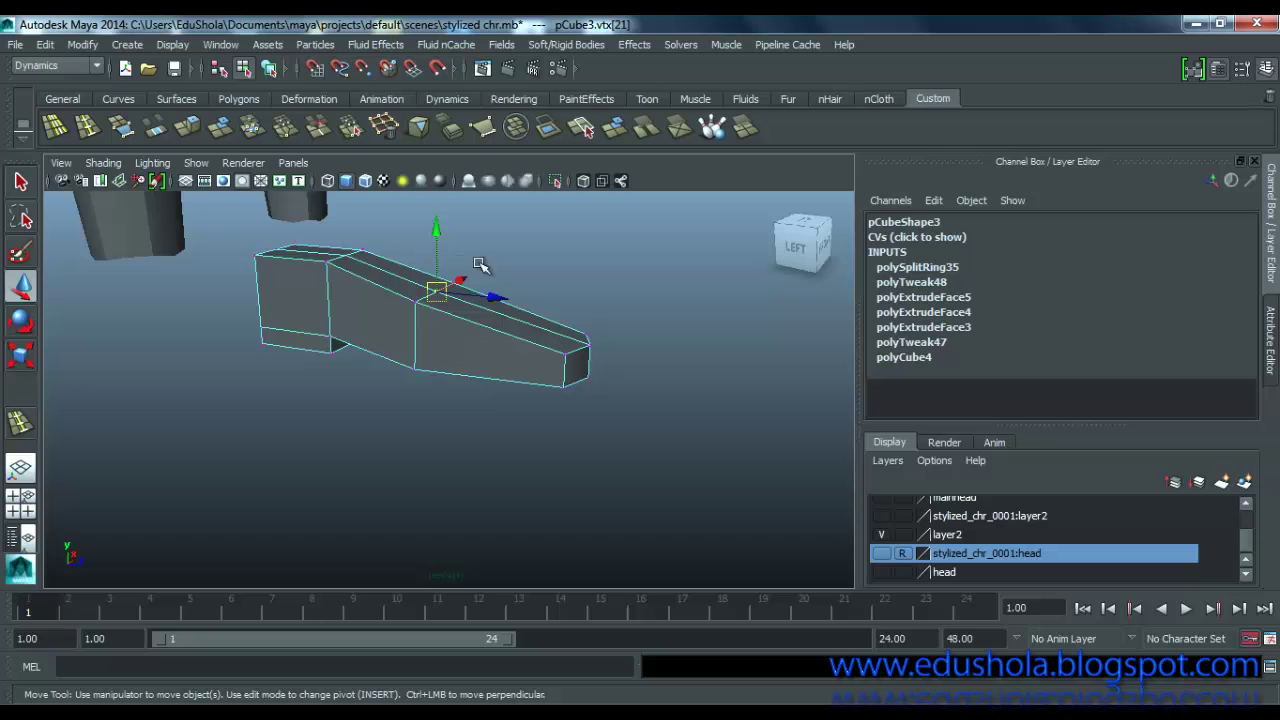
pyautogui.moveTo(434, 231); pyautogui.dragTo(434, 222)
pyautogui.keyDown('ctrl'); pyautogui.click(460, 282); pyautogui.keyUp('ctrl')
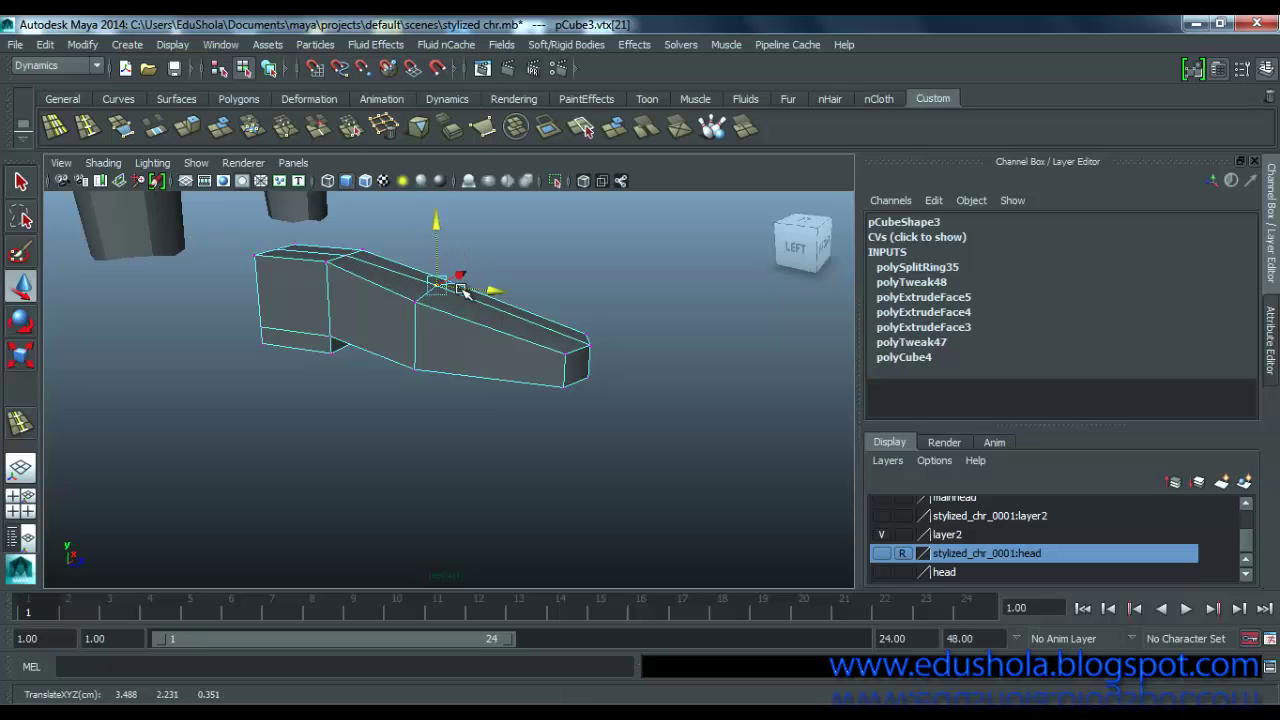
pyautogui.hotkey('ctrl', 'z')
pyautogui.click(411, 302)
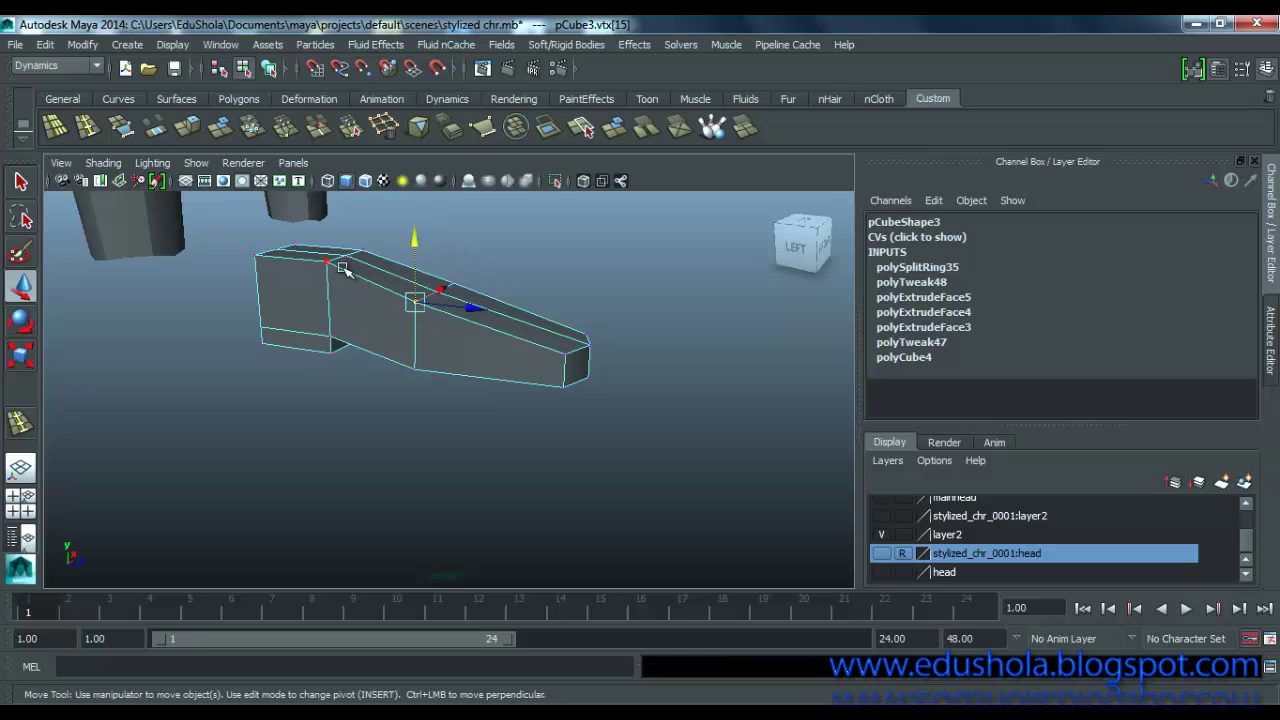
pyautogui.keyDown('shift'); pyautogui.click(437, 291); pyautogui.keyUp('shift')
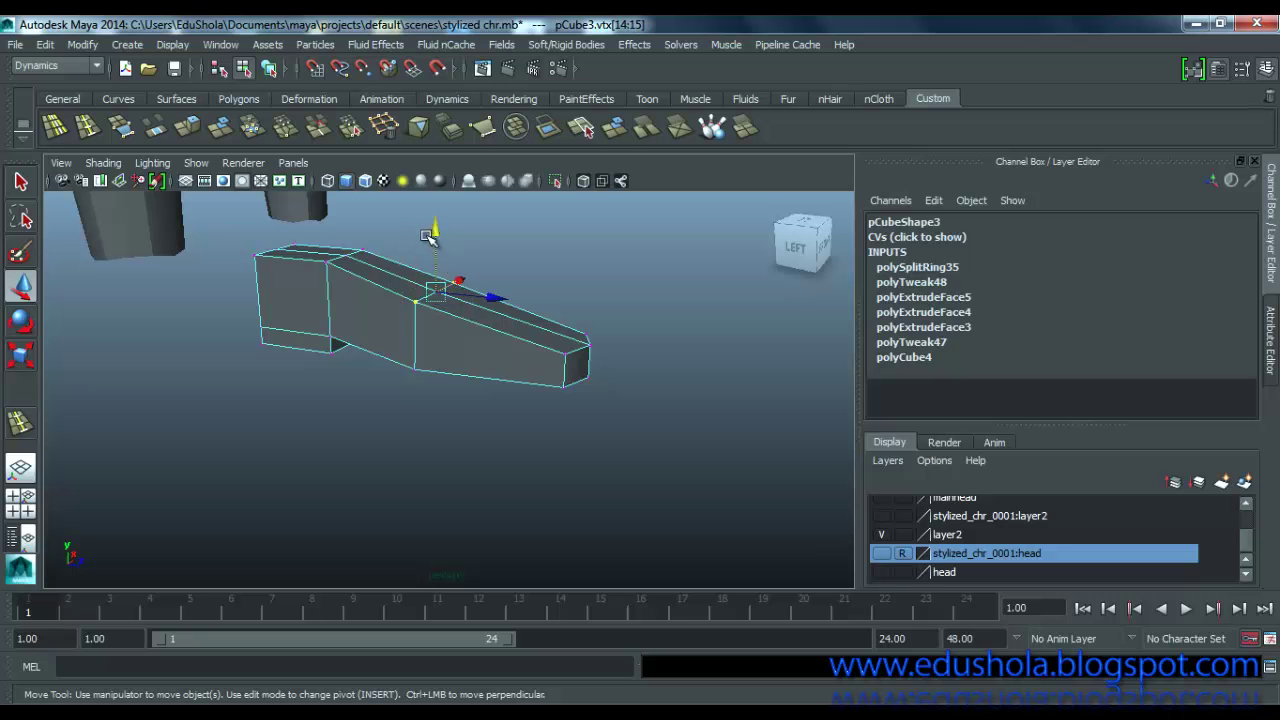
pyautogui.moveTo(433, 228); pyautogui.dragTo(450, 390)
pyautogui.hotkey('ctrl', 'z')
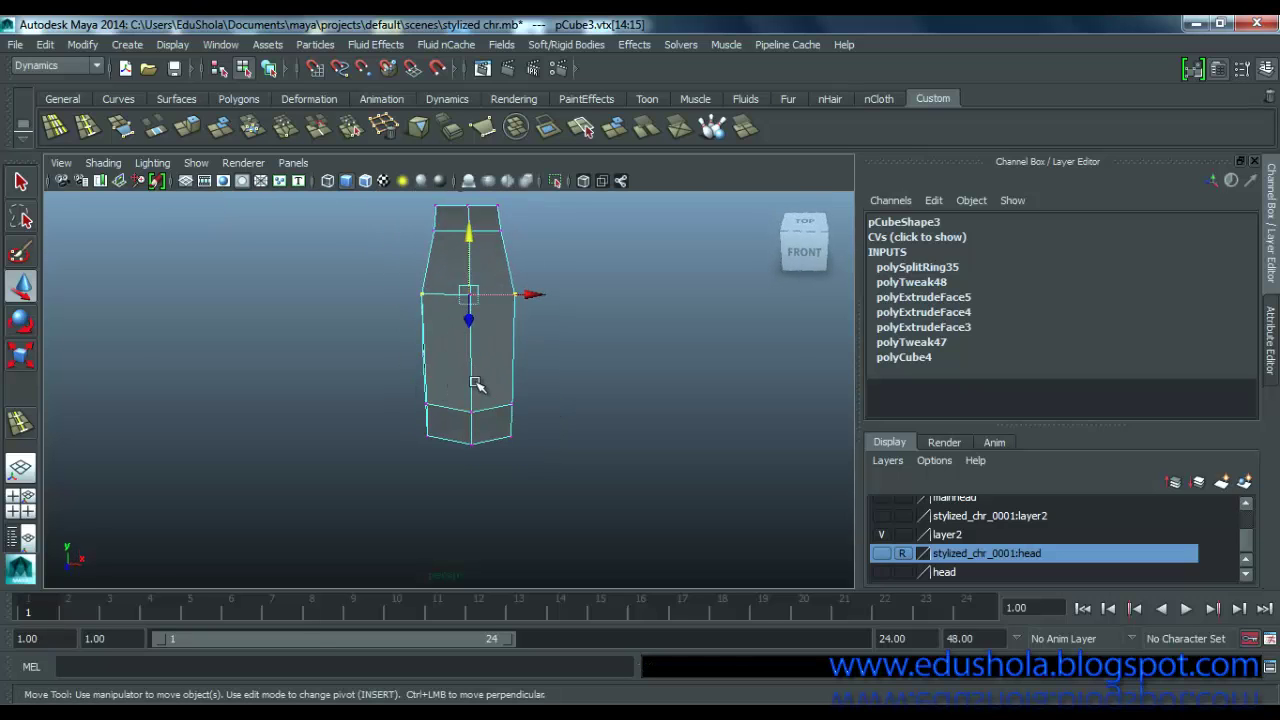
# Step: Insert a second lengthwise edge loop and shift both loops sideways to split the foot's top into three strips
pyautogui.click(87, 125)
pyautogui.moveTo(456, 418)
pyautogui.mouseDown()
pyautogui.moveTo(444, 419)
pyautogui.moveTo(452, 412)
pyautogui.mouseUp()
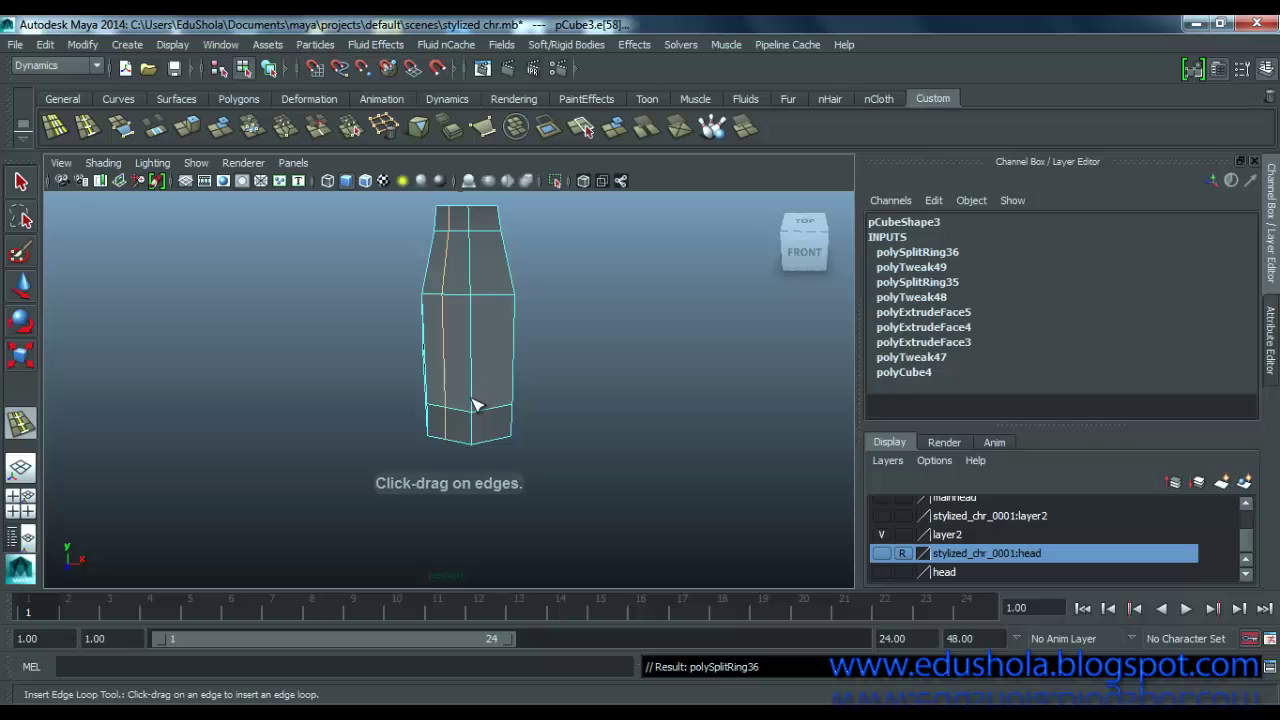
pyautogui.press('w')
pyautogui.click(473, 390)
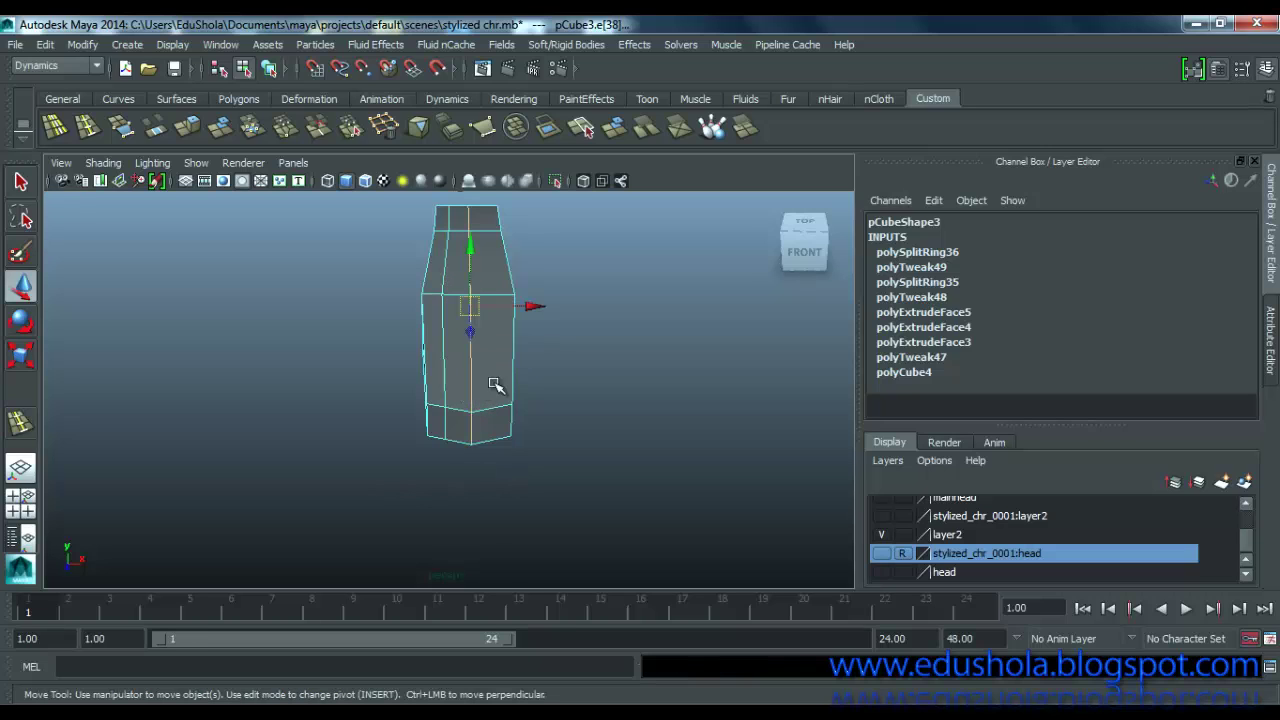
pyautogui.moveTo(535, 307); pyautogui.dragTo(551, 308)
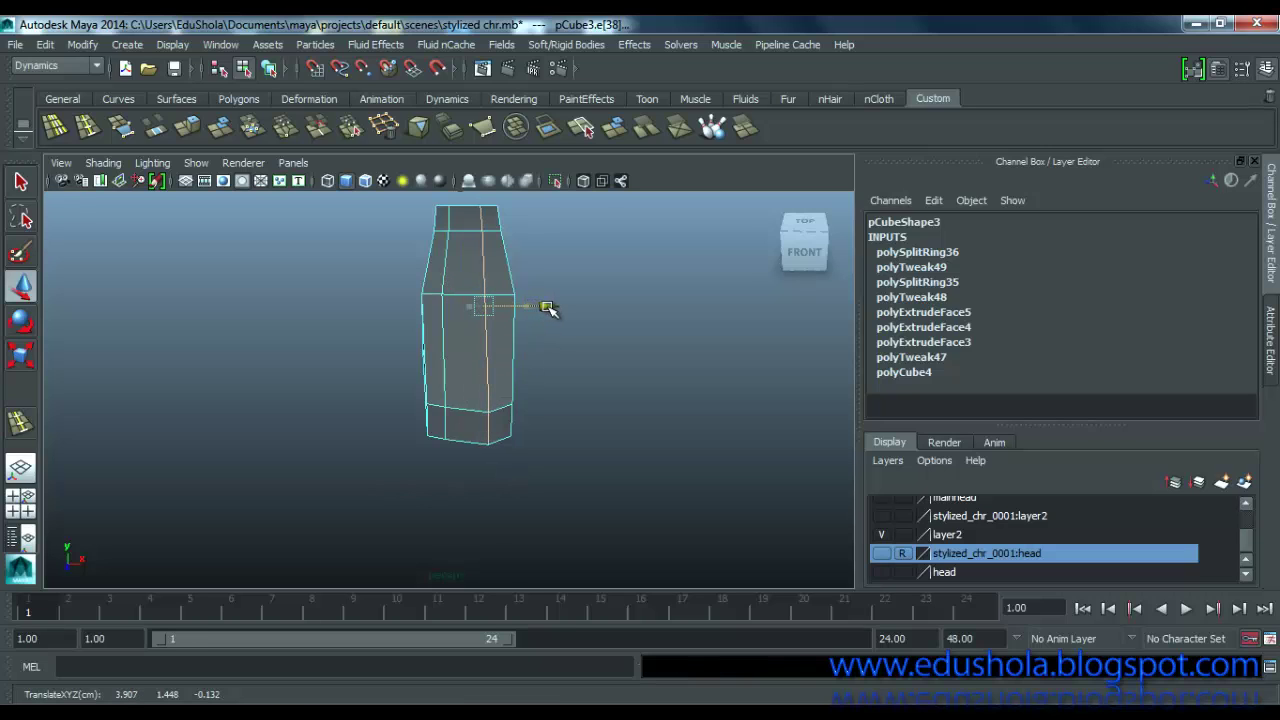
pyautogui.doubleClick(447, 421)
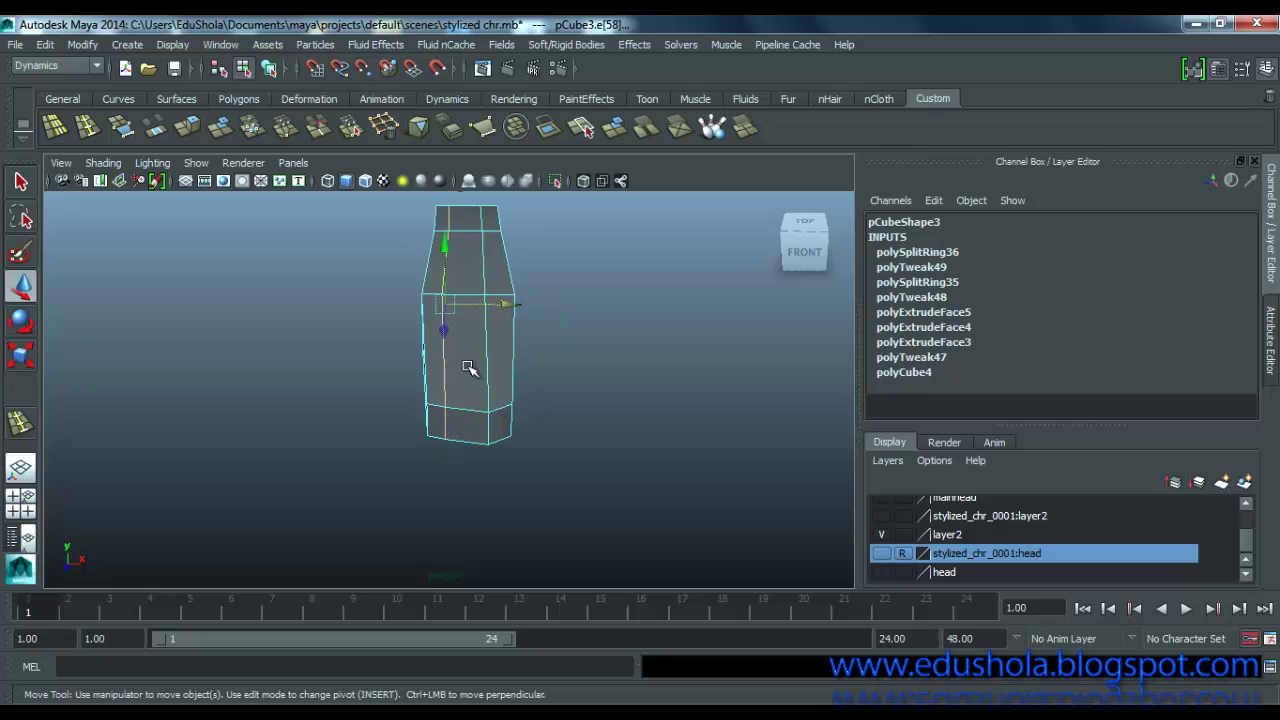
pyautogui.keyDown('alt'); pyautogui.moveTo(469, 368); pyautogui.dragTo(500, 313); pyautogui.keyUp('alt')
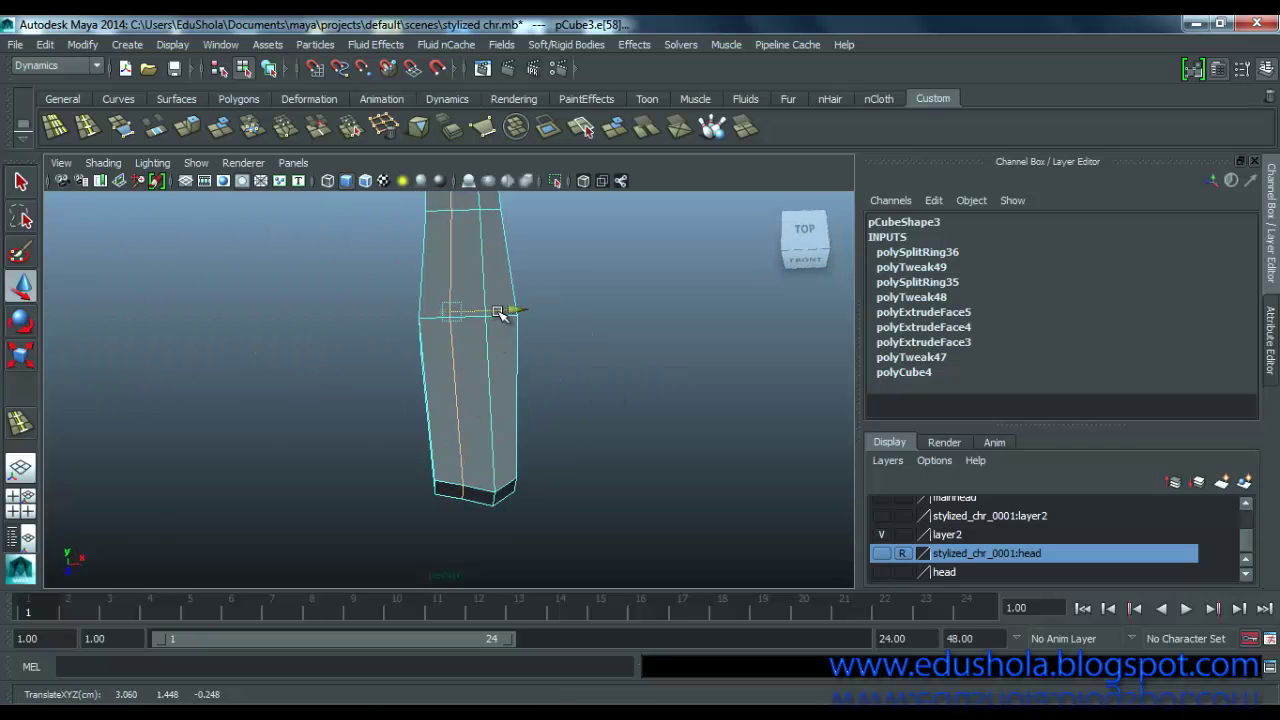
# Step: Move the toe end's new vertical edge forward and slightly outward to round off the toe tip
pyautogui.click(465, 491)
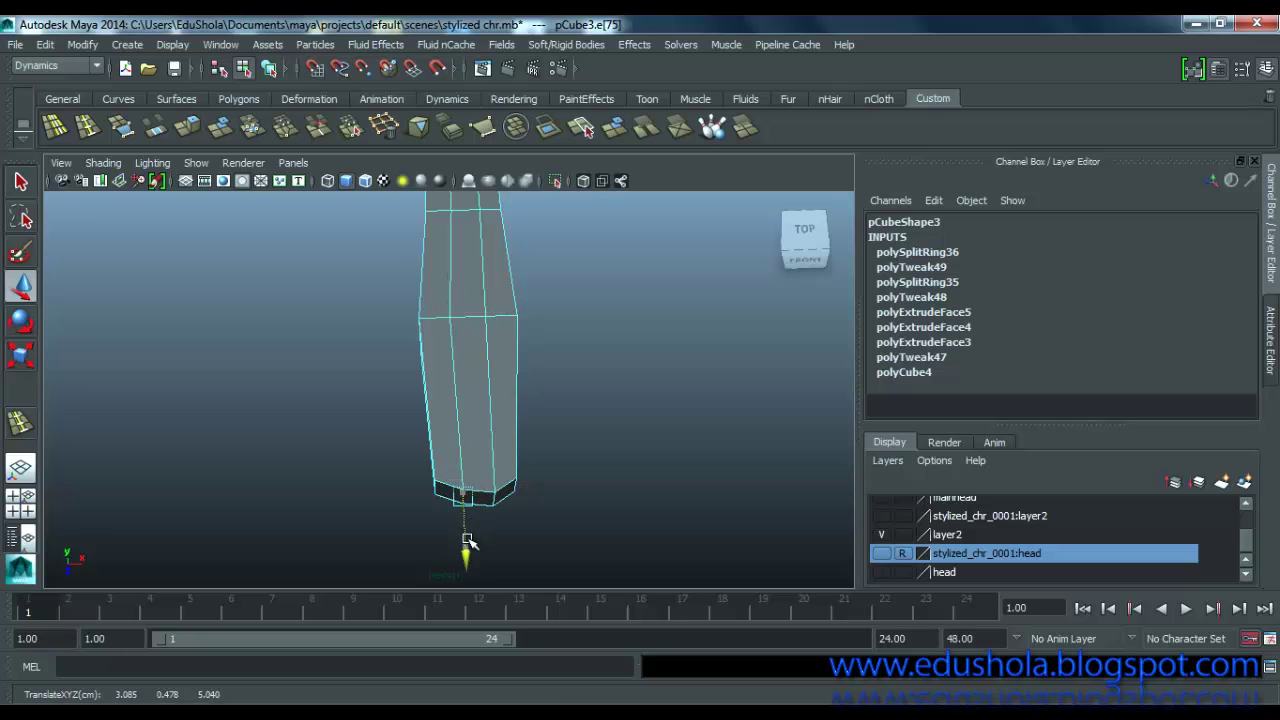
pyautogui.keyDown('alt'); pyautogui.moveTo(446, 466); pyautogui.dragTo(622, 491); pyautogui.keyUp('alt')
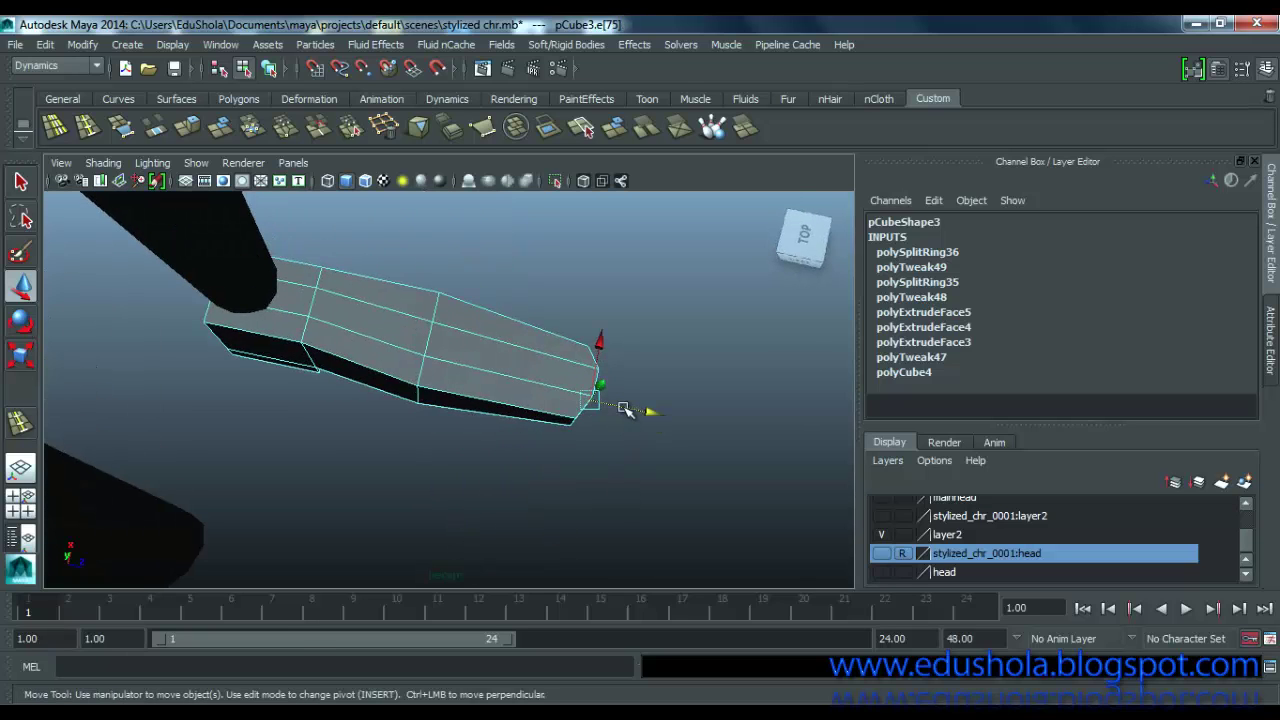
pyautogui.moveTo(626, 409); pyautogui.dragTo(434, 434)
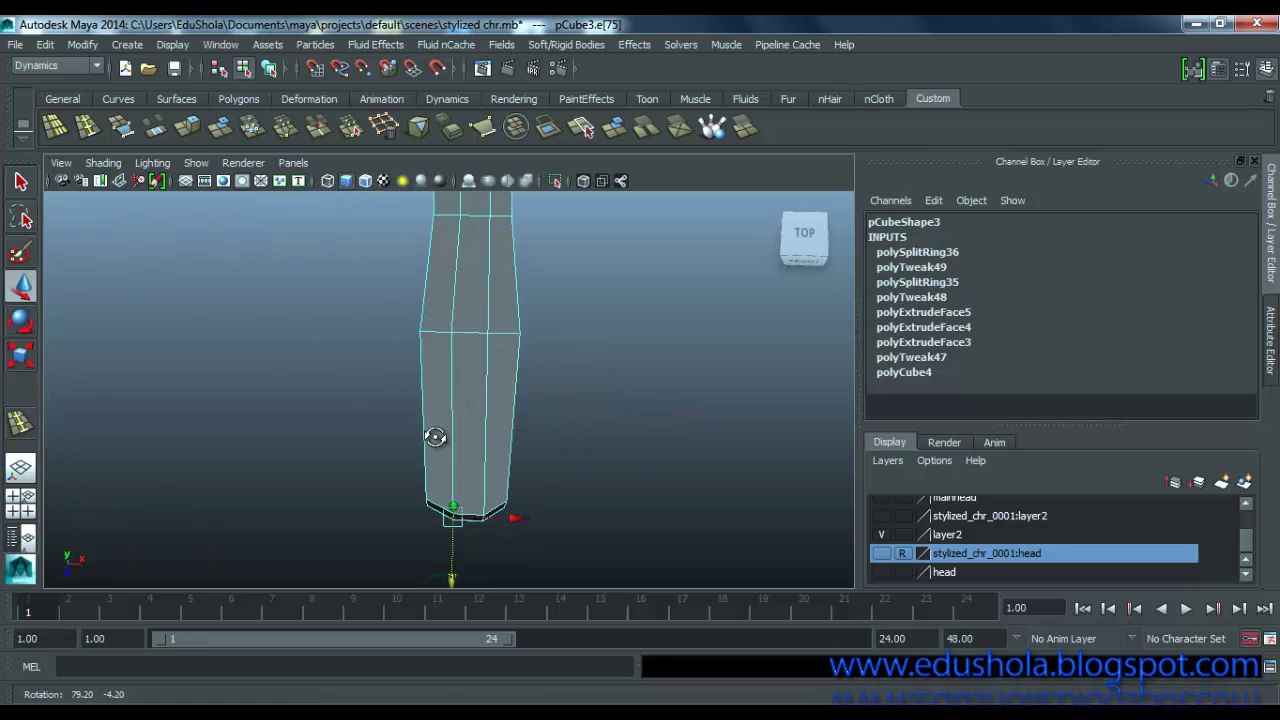
pyautogui.moveTo(509, 517); pyautogui.dragTo(507, 519)
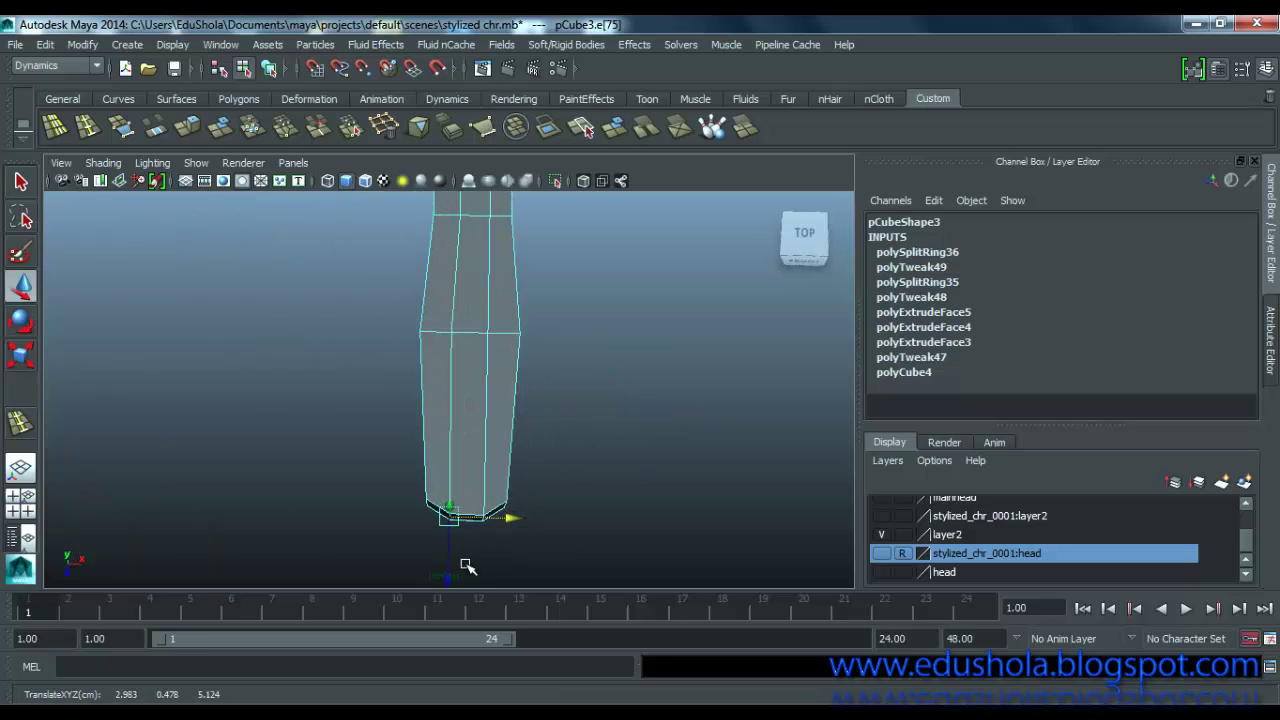
pyautogui.moveTo(447, 557); pyautogui.dragTo(449, 559)
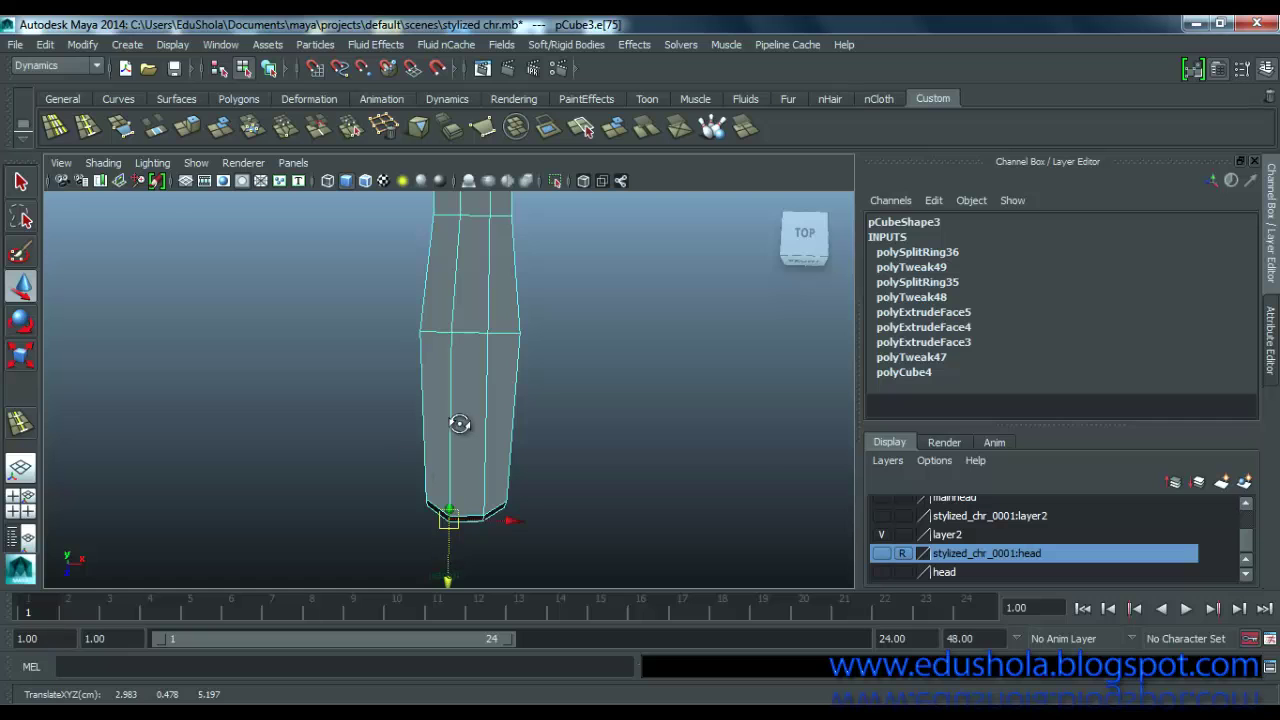
pyautogui.keyDown('alt'); pyautogui.moveTo(457, 423); pyautogui.dragTo(505, 372); pyautogui.keyUp('alt')
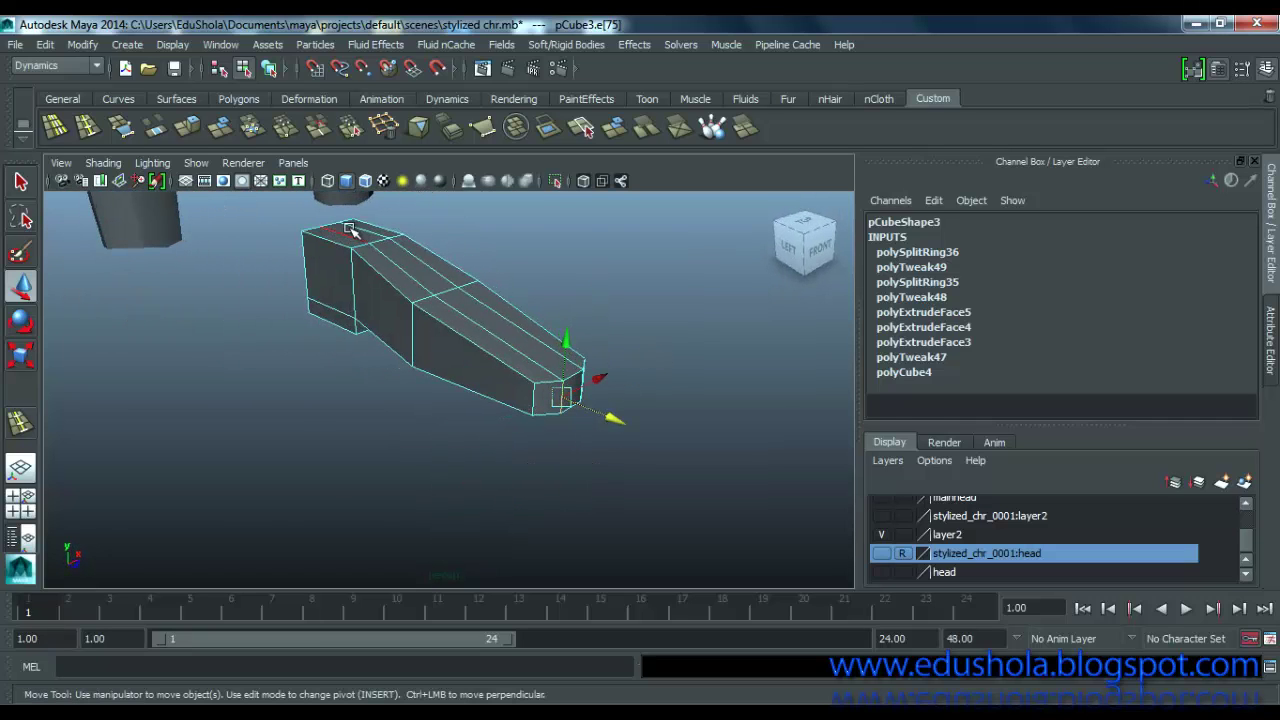
# Step: Pull the two middle vertical edges at the back of the heel backward to round the heel
pyautogui.keyDown('alt'); pyautogui.moveTo(353, 226); pyautogui.dragTo(343, 446); pyautogui.keyUp('alt')
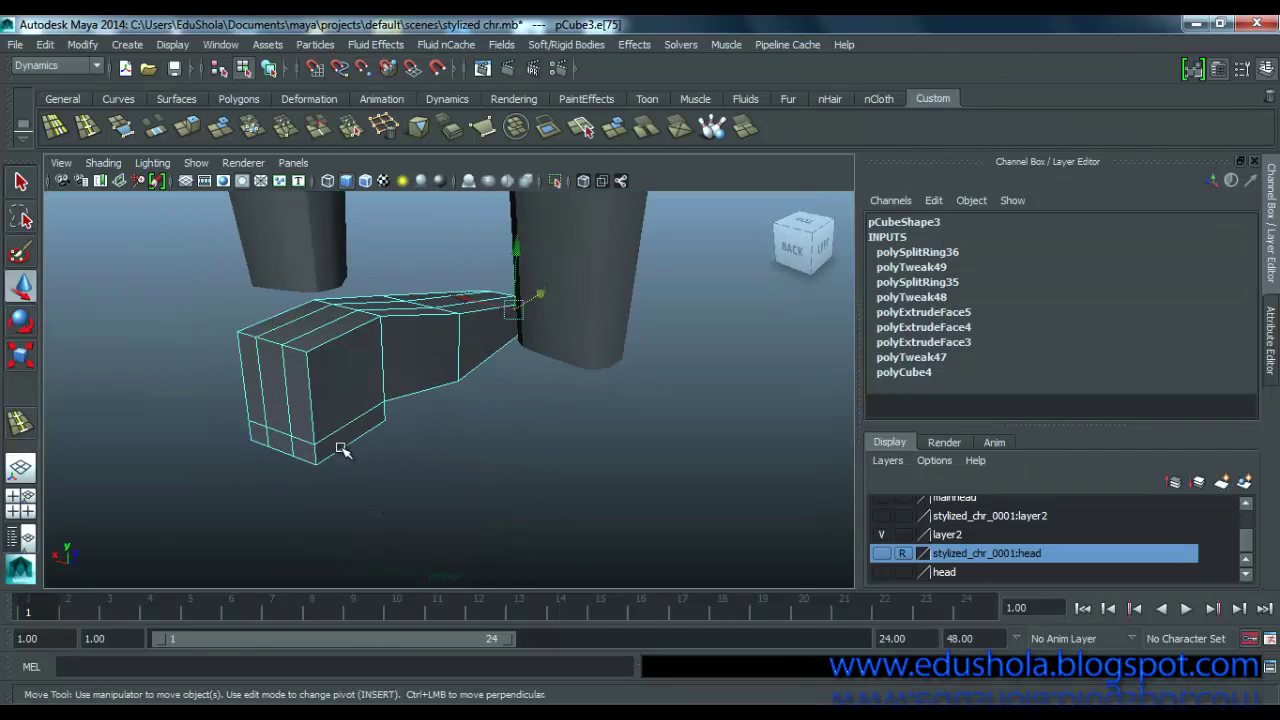
pyautogui.click(290, 418)
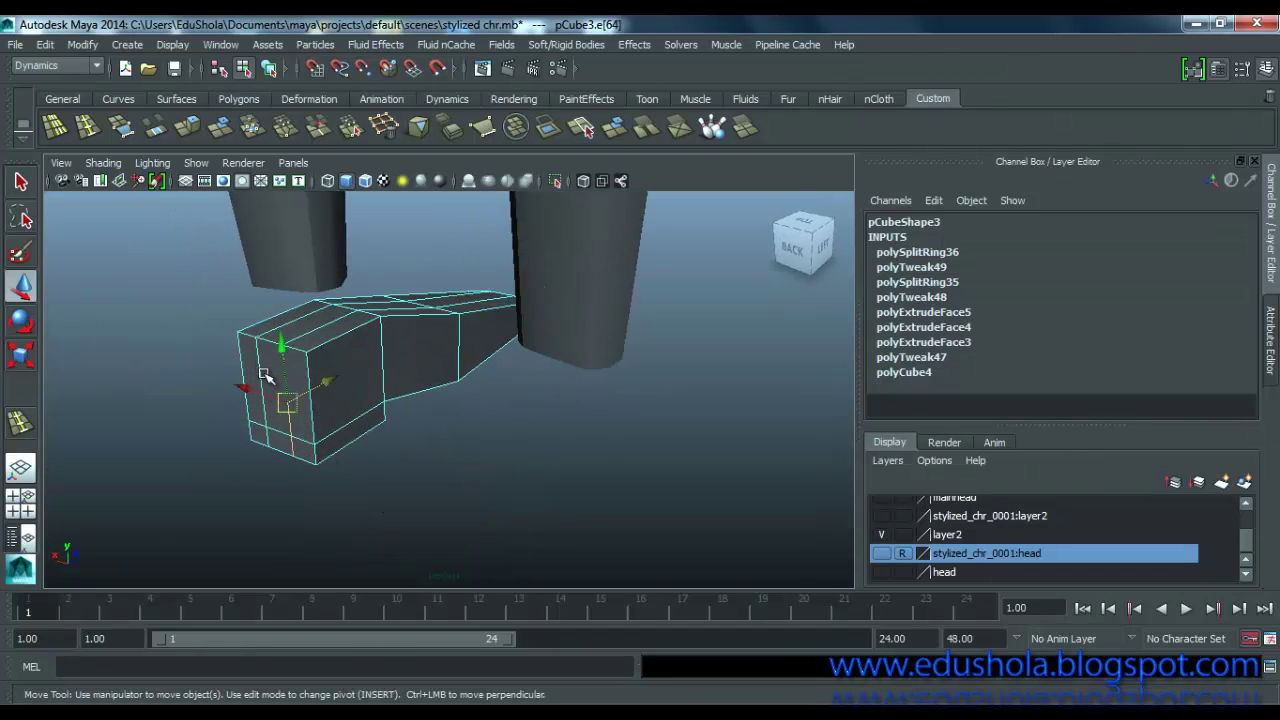
pyautogui.click(262, 401)
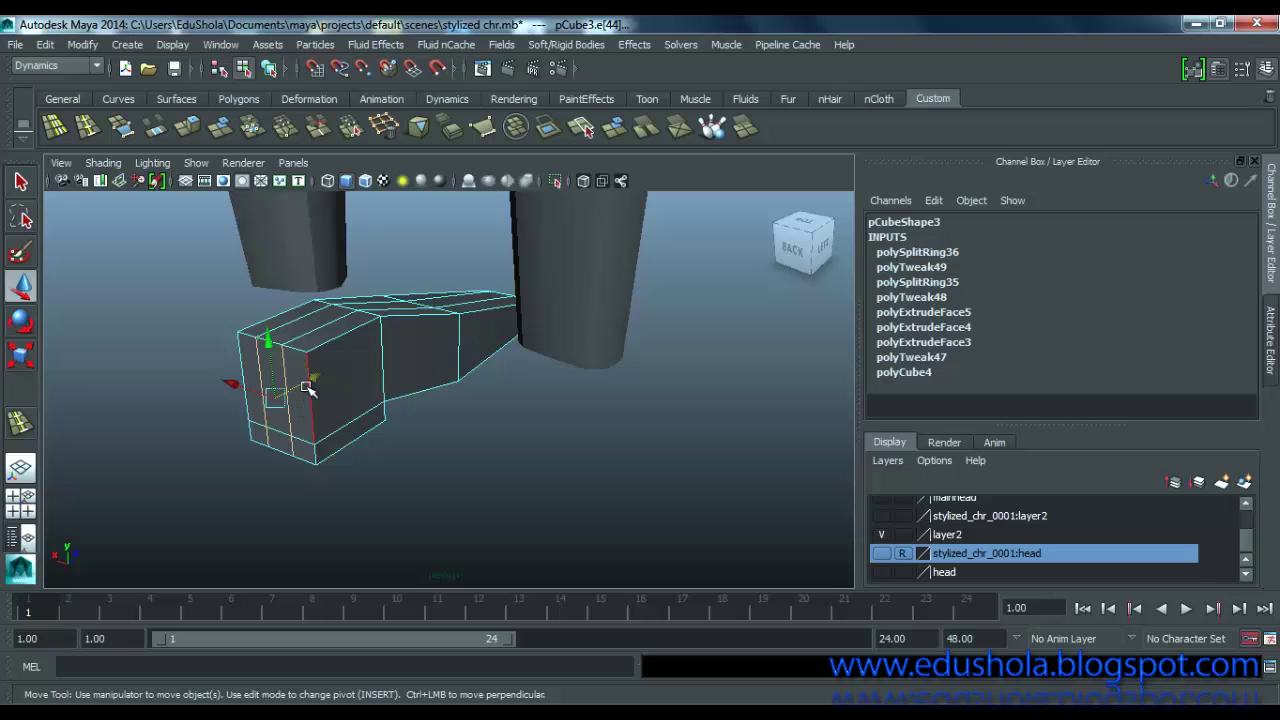
pyautogui.moveTo(298, 383); pyautogui.dragTo(228, 343)
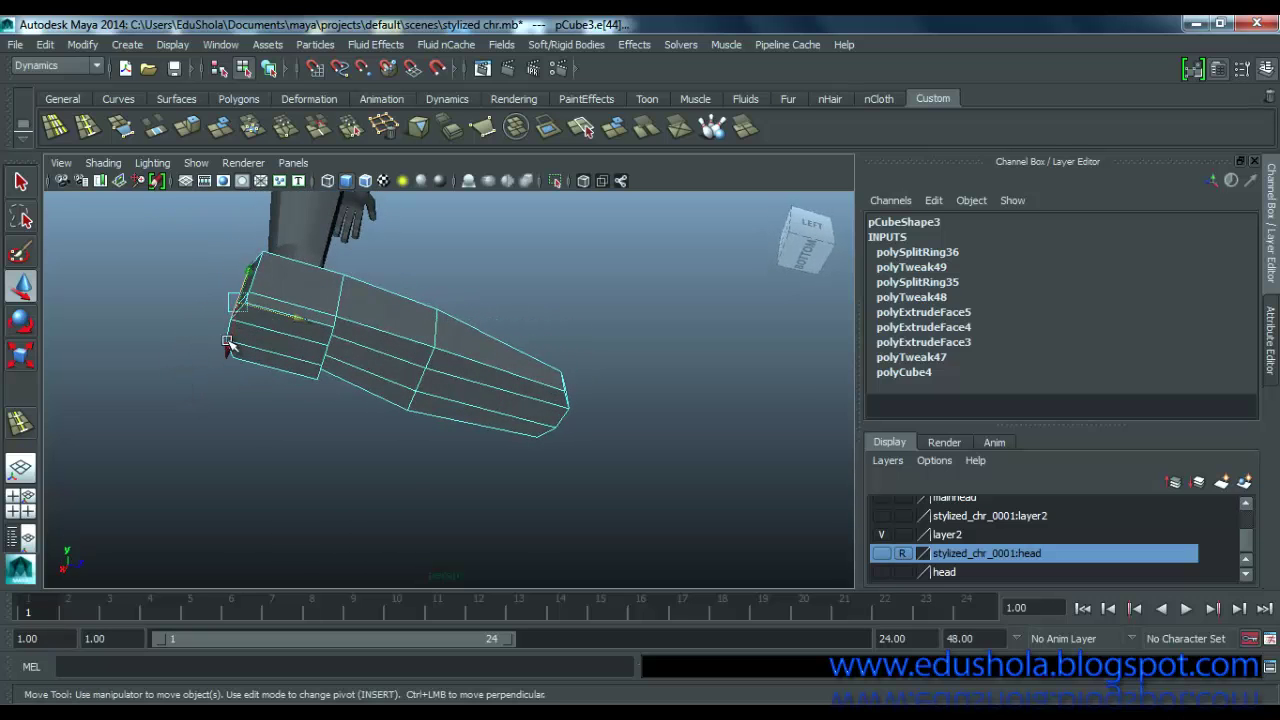
# Step: Insert a horizontal edge loop around the foot's sides, toe and heel, midway up its height
pyautogui.keyDown('alt'); pyautogui.moveTo(280, 400); pyautogui.dragTo(300, 420); pyautogui.keyUp('alt')
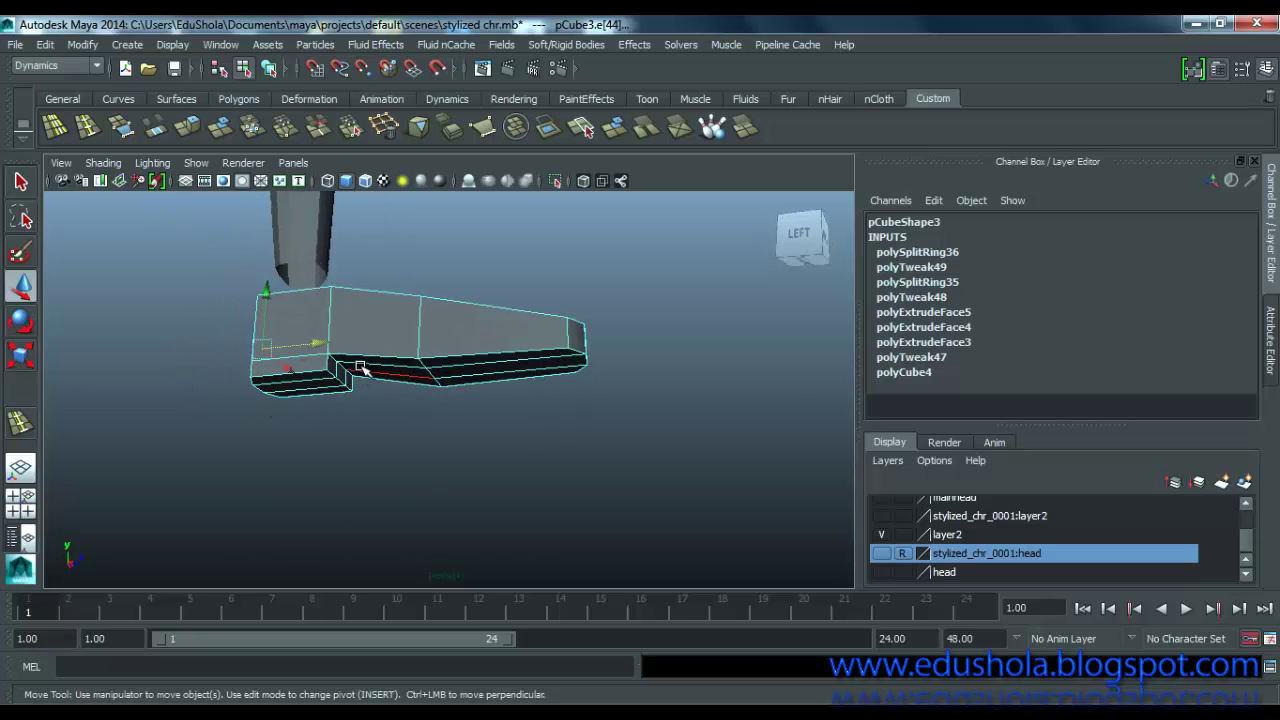
pyautogui.moveTo(362, 368)
pyautogui.keyDown('alt'); pyautogui.mouseDown()
pyautogui.moveTo(320, 446)
pyautogui.moveTo(366, 360)
pyautogui.mouseUp(); pyautogui.keyUp('alt')
pyautogui.keyDown('alt'); pyautogui.moveTo(337, 437); pyautogui.dragTo(395, 452); pyautogui.keyUp('alt')
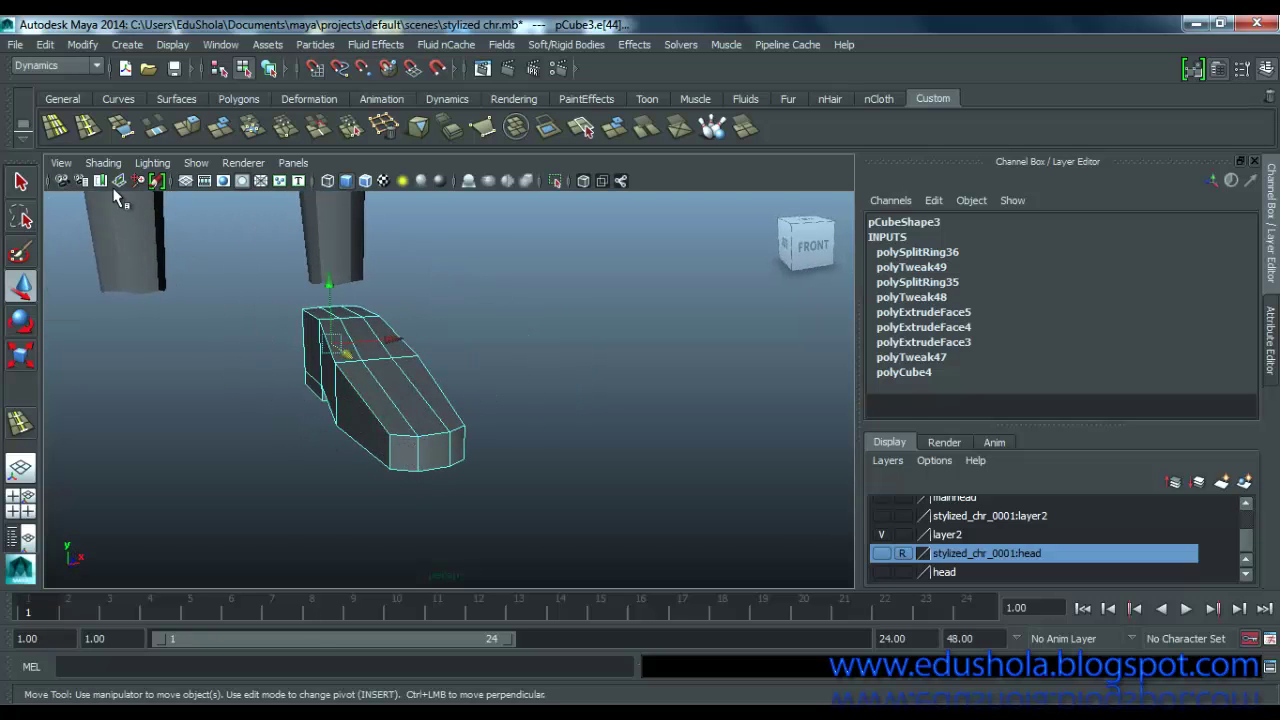
pyautogui.click(97, 132)
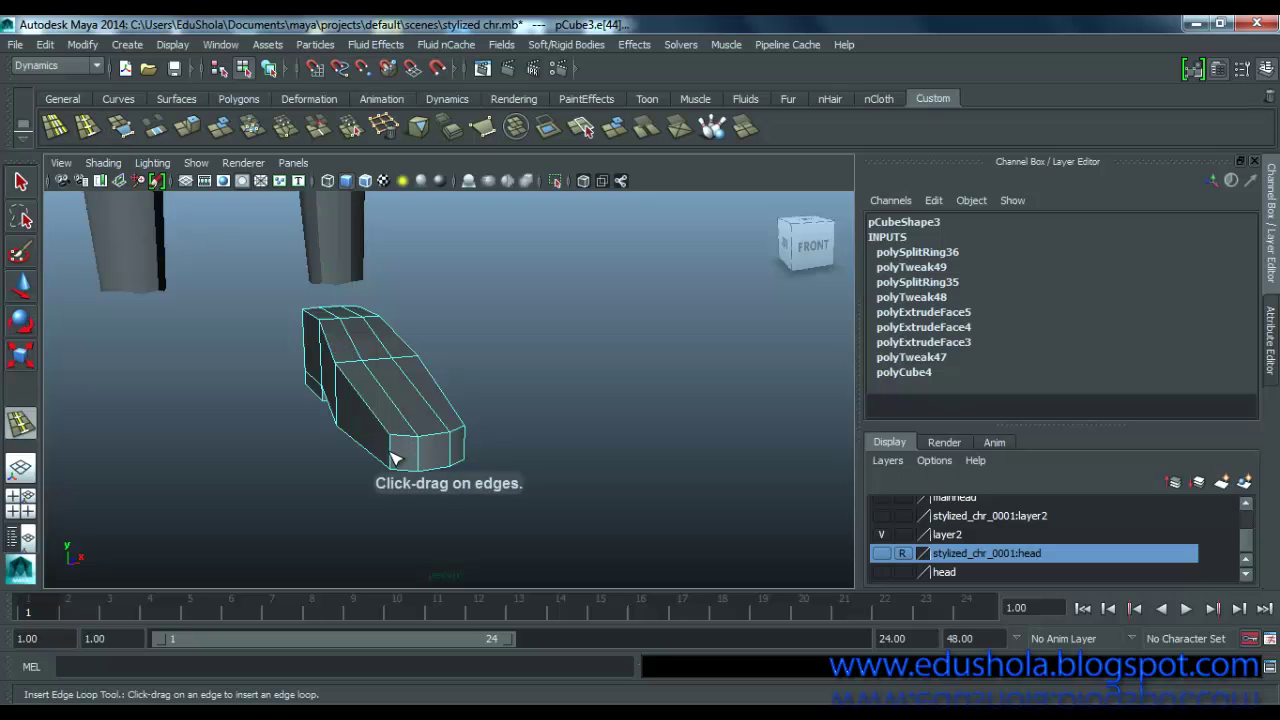
pyautogui.moveTo(394, 459)
pyautogui.mouseDown()
pyautogui.moveTo(383, 446)
pyautogui.moveTo(417, 449)
pyautogui.mouseUp()
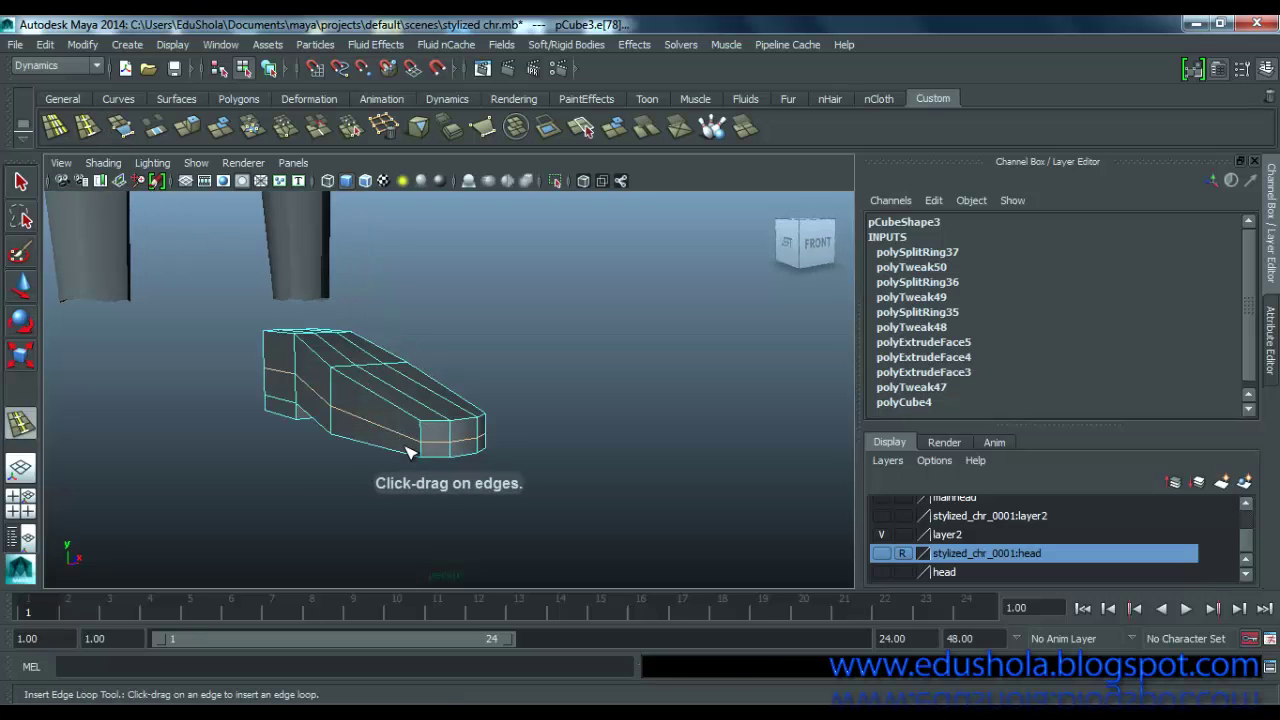
# Step: Scale the horizontal edge loop outward in length and width so the foot's sides, toe and heel bulge
pyautogui.press('r')
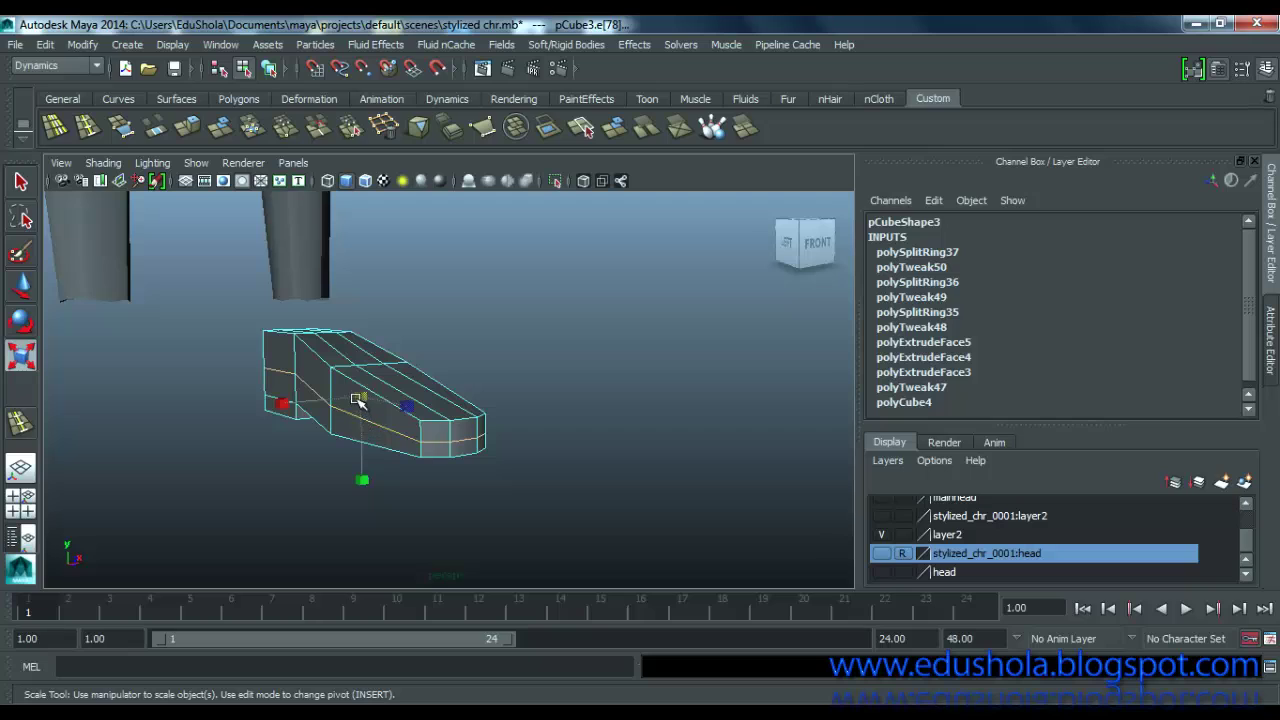
pyautogui.moveTo(365, 396); pyautogui.dragTo(364, 397)
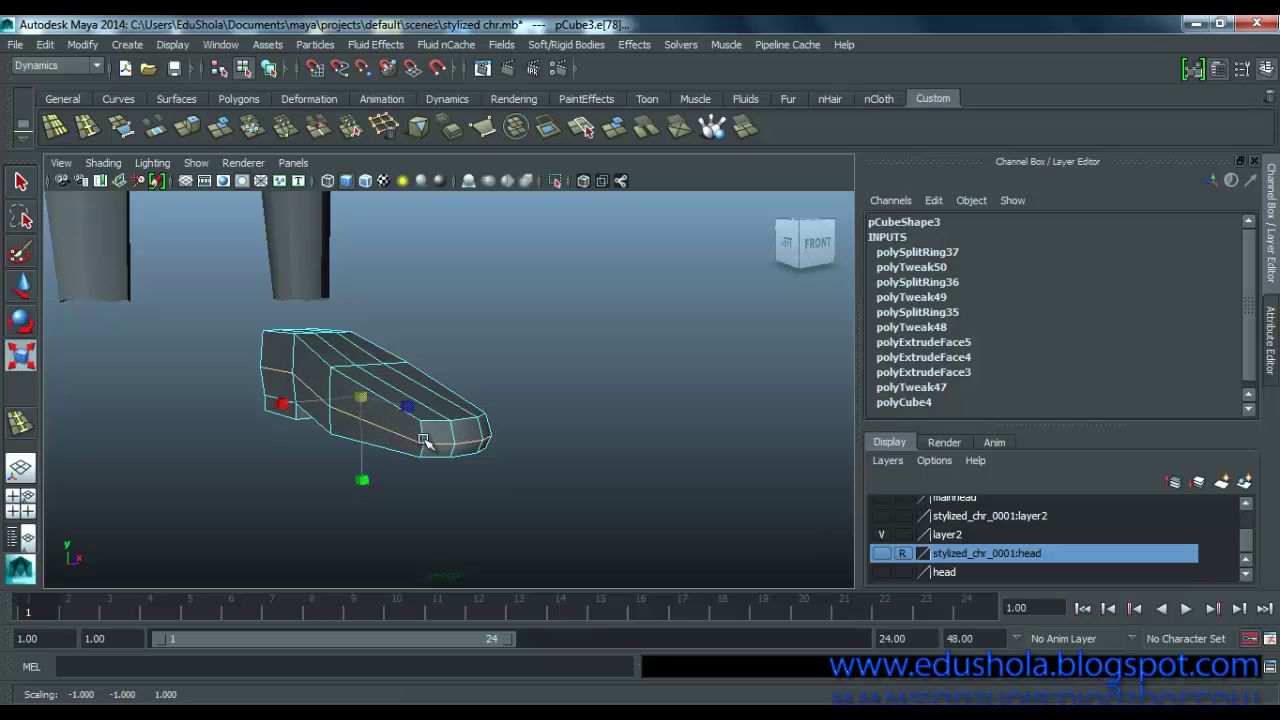
pyautogui.hotkey('ctrl', 'z')
pyautogui.keyDown('alt'); pyautogui.moveTo(396, 437); pyautogui.dragTo(408, 428); pyautogui.keyUp('alt')
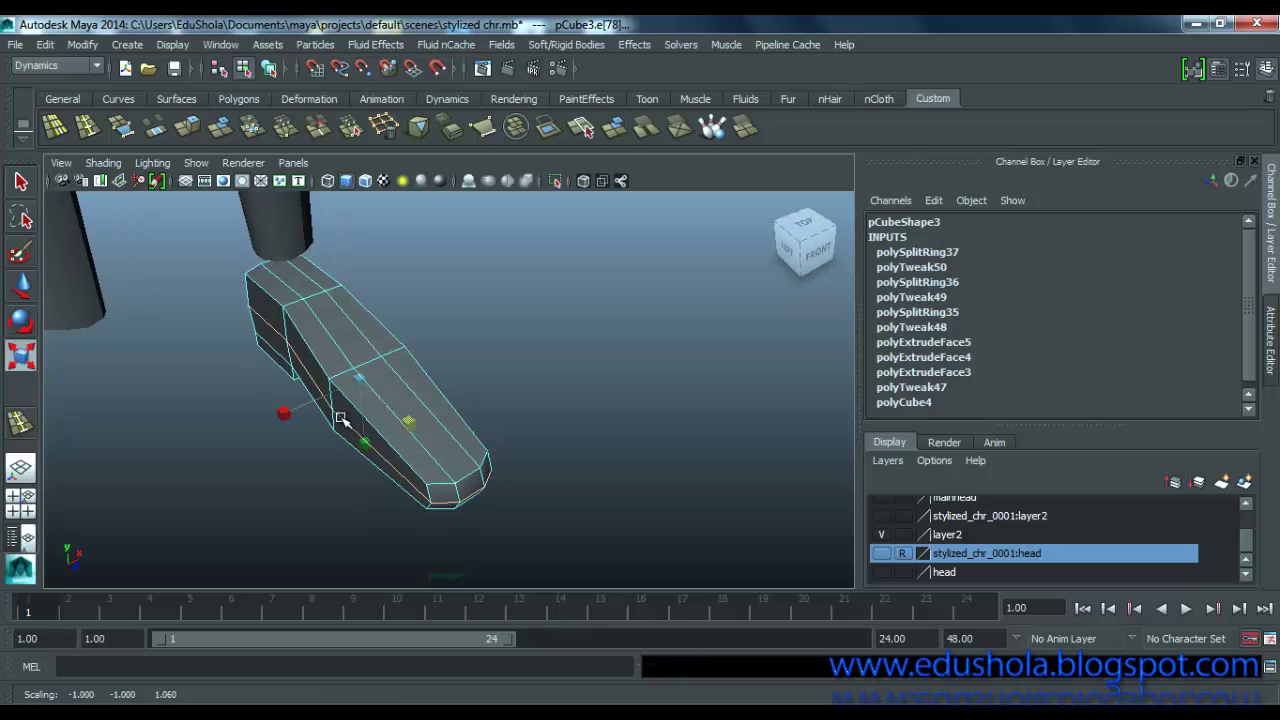
pyautogui.moveTo(285, 411); pyautogui.dragTo(365, 386)
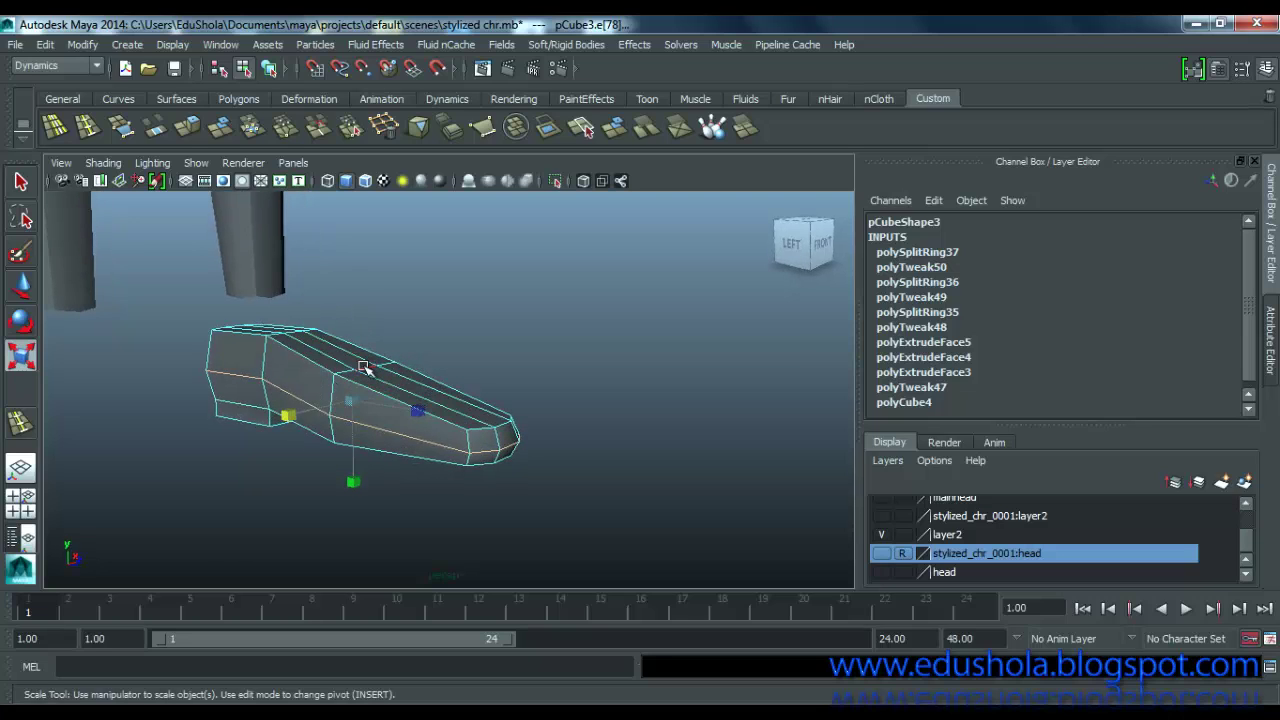
# Step: Raise the middle crosswise edge on top of the foot slightly to round the instep
pyautogui.press('w')
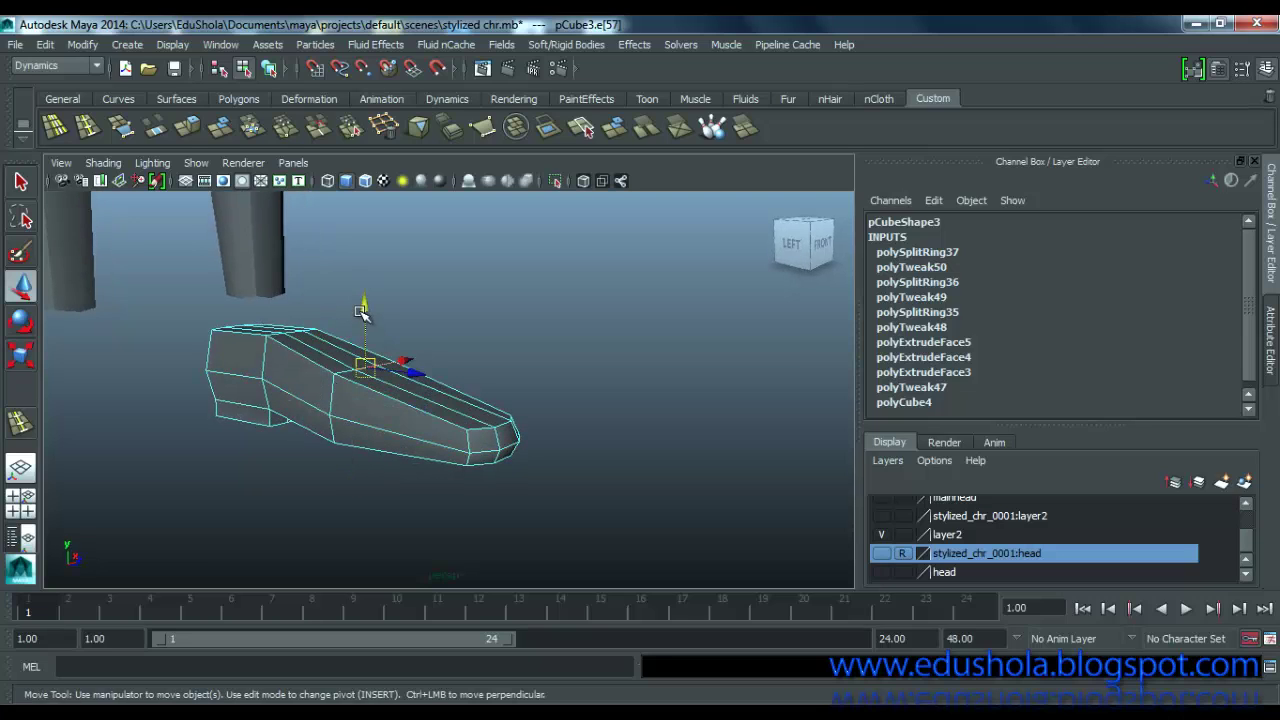
pyautogui.moveTo(362, 312); pyautogui.dragTo(362, 308)
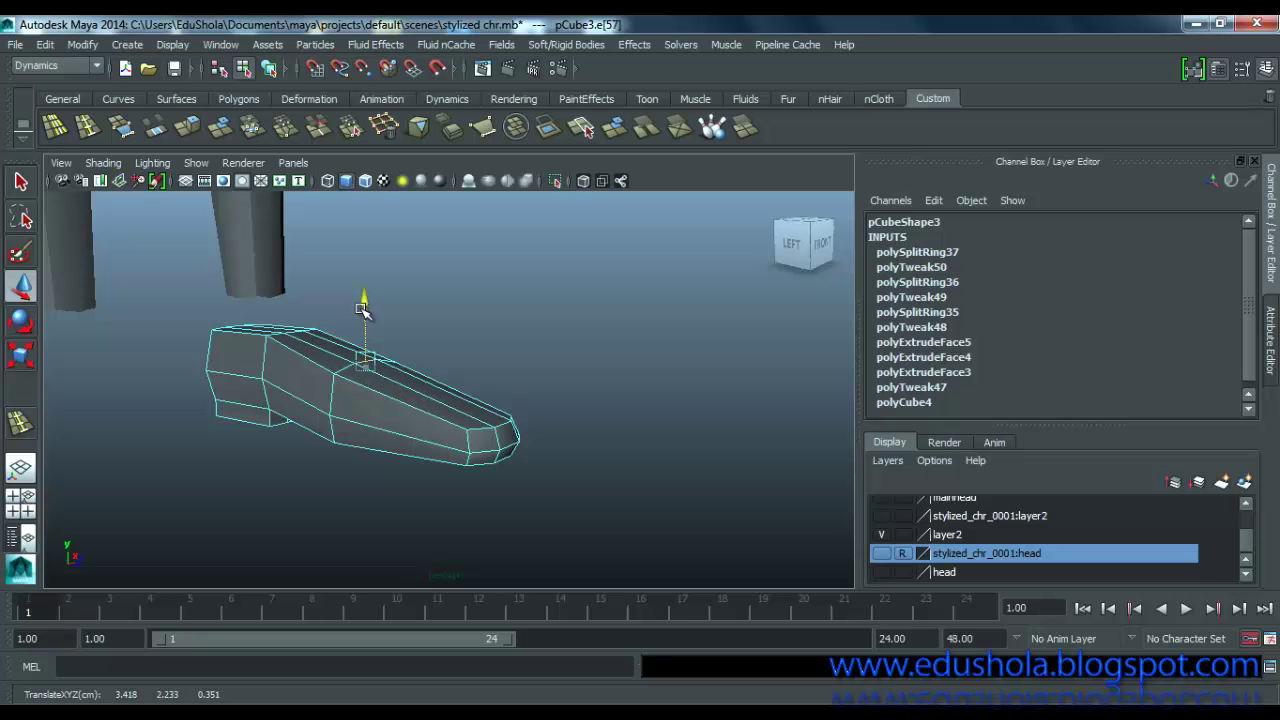
pyautogui.keyDown('alt'); pyautogui.moveTo(394, 388); pyautogui.dragTo(350, 372); pyautogui.keyUp('alt')
# Step: Delete the three top faces above the heel to open the ankle, and check the foot with the smooth preview
pyautogui.keyDown('alt'); pyautogui.moveTo(278, 350); pyautogui.dragTo(194, 397); pyautogui.keyUp('alt')
pyautogui.moveTo(274, 318)
pyautogui.mouseDown(button='right')
pyautogui.moveTo(252, 304)
pyautogui.moveTo(270, 311)
pyautogui.mouseUp(button='right')
pyautogui.click(250, 320)
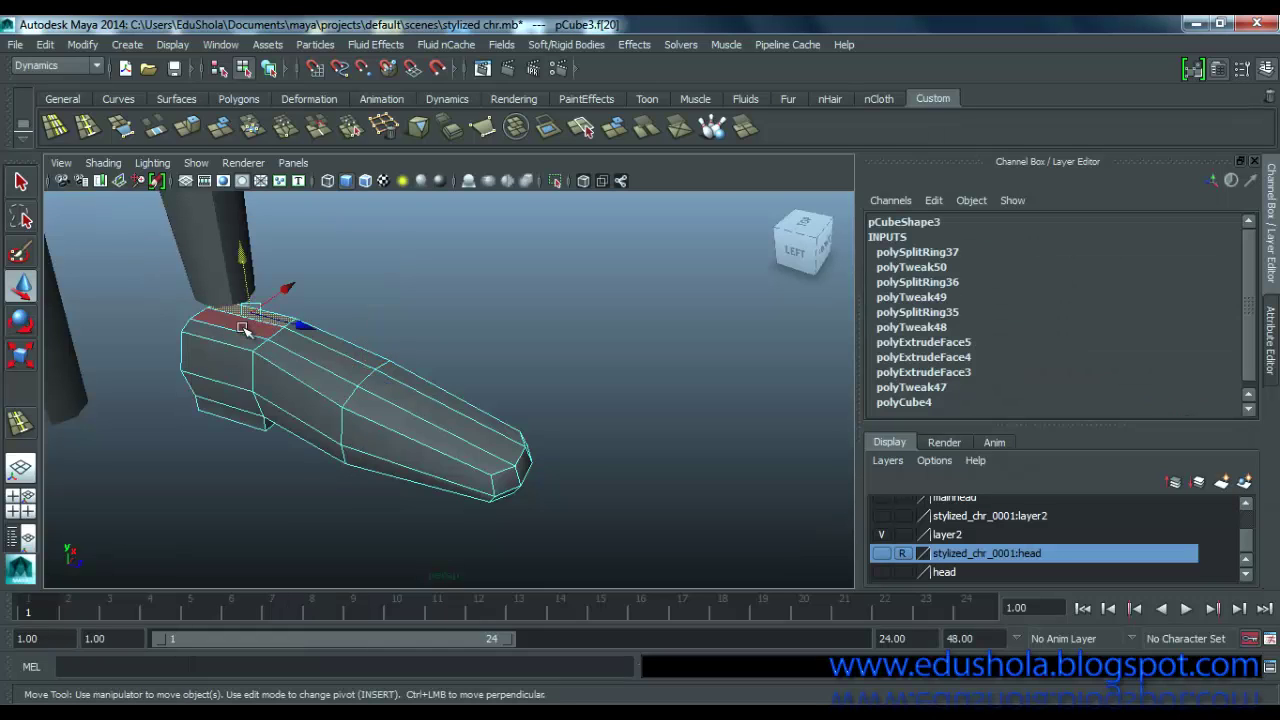
pyautogui.click(240, 340)
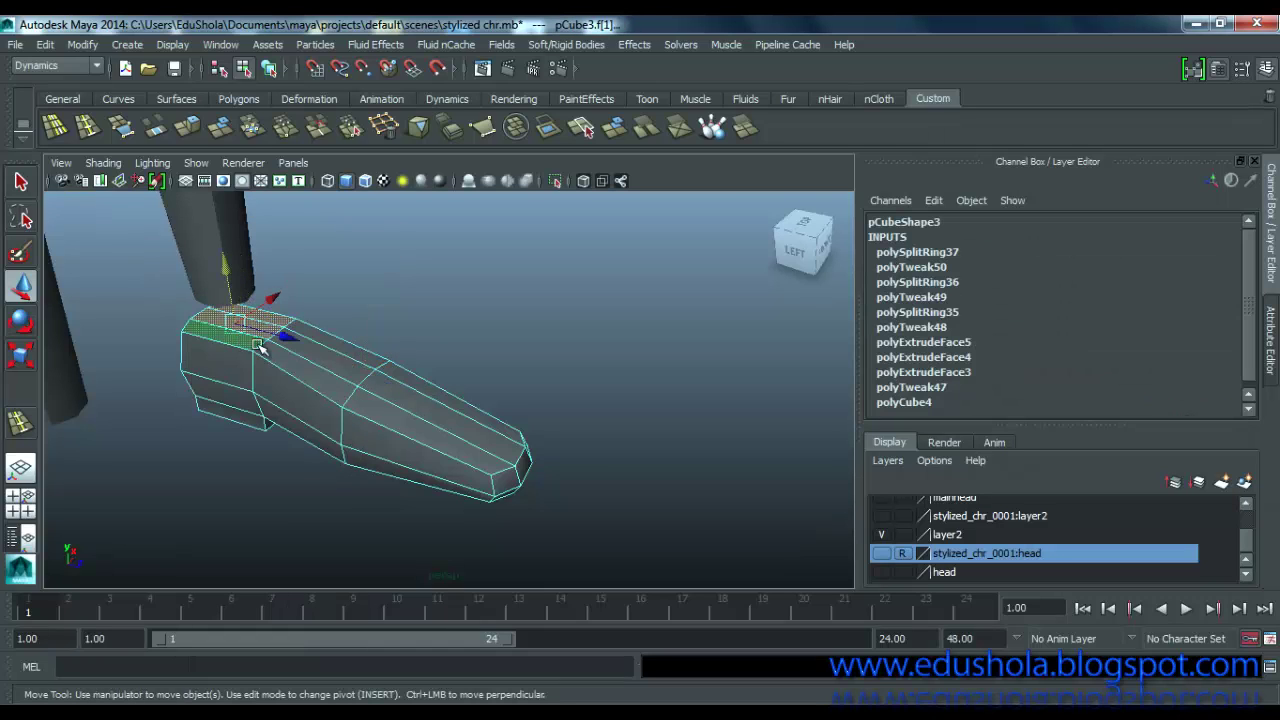
pyautogui.press('Delete')
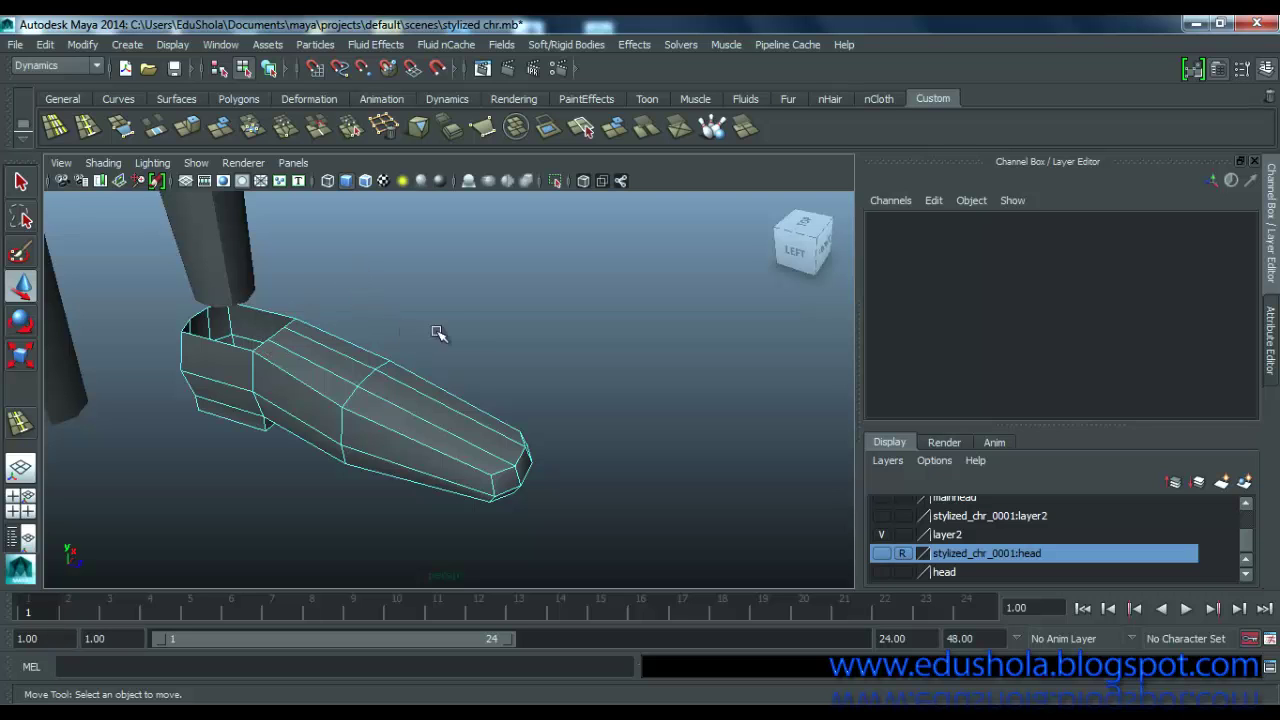
pyautogui.keyDown('alt'); pyautogui.moveTo(363, 374); pyautogui.dragTo(350, 325); pyautogui.keyUp('alt')
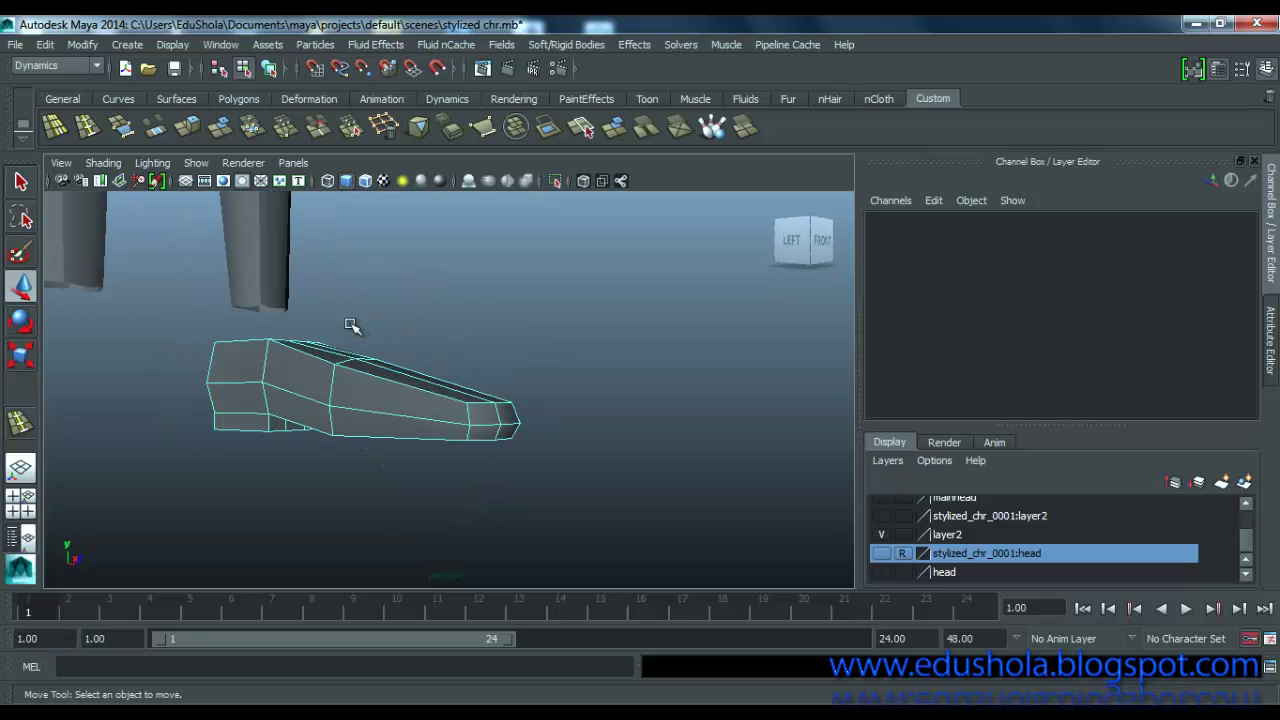
pyautogui.press('3')
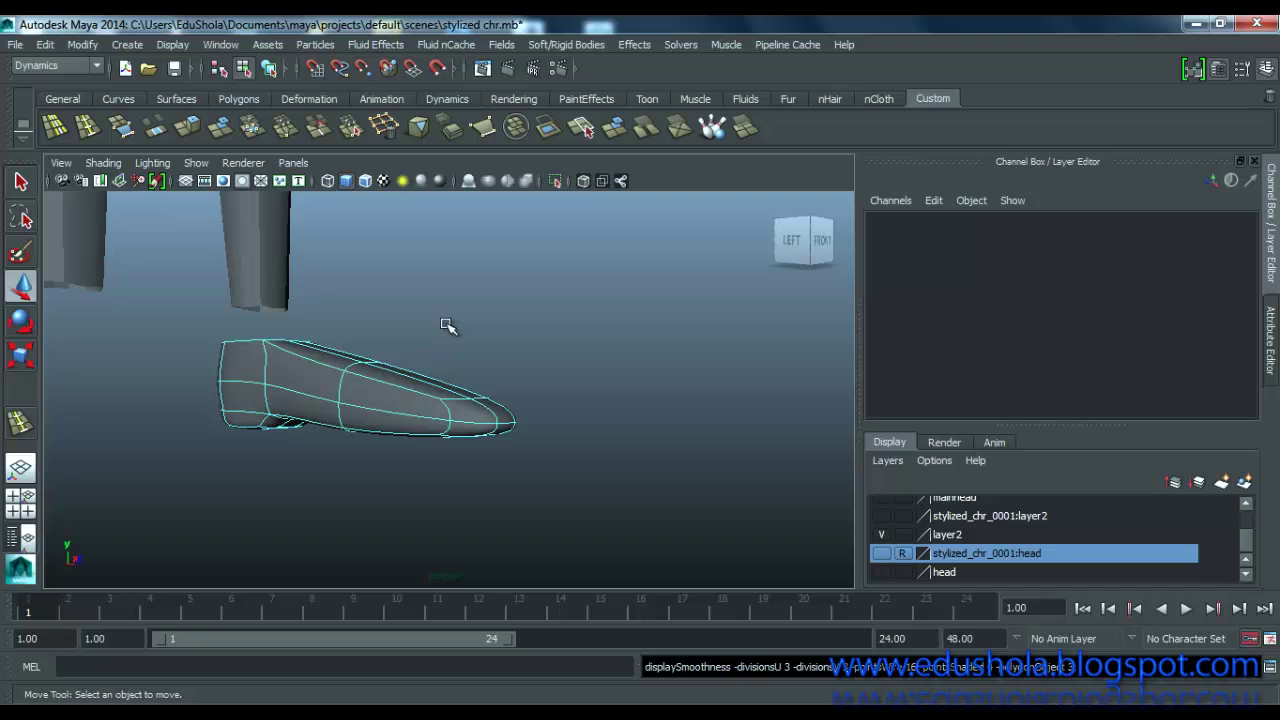
# Step: Try a horizontal edge loop close to the bottom edge of the heel block
pyautogui.keyDown('alt'); pyautogui.moveTo(449, 378); pyautogui.dragTo(346, 374); pyautogui.keyUp('alt')
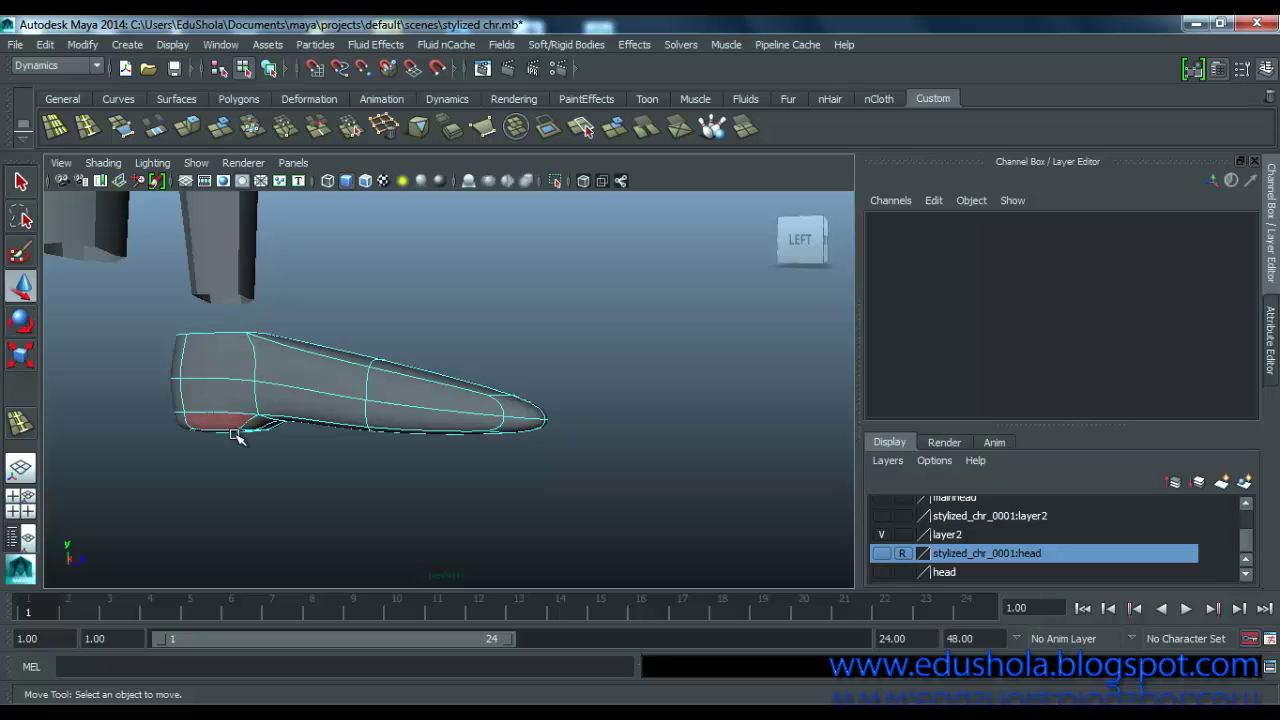
pyautogui.press('1')
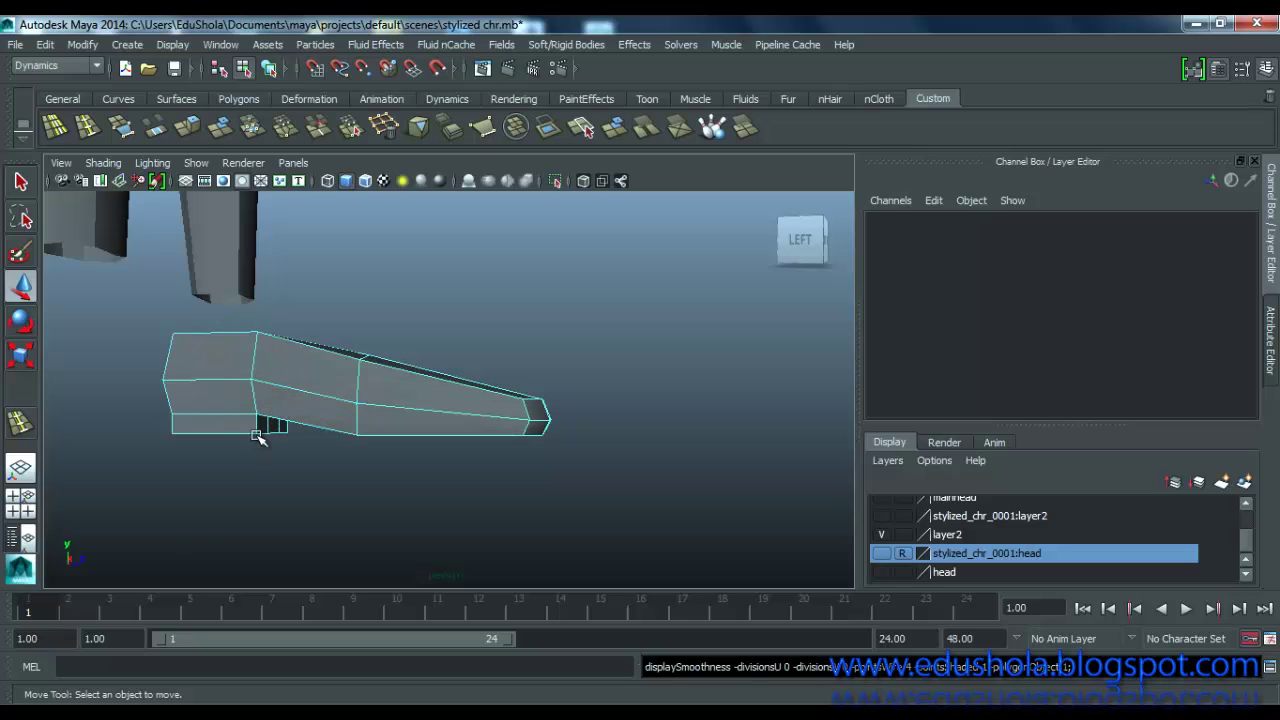
pyautogui.scroll(3, 264, 449)
pyautogui.keyDown('alt'); pyautogui.moveTo(354, 425); pyautogui.dragTo(632, 313, button='middle'); pyautogui.keyUp('alt')
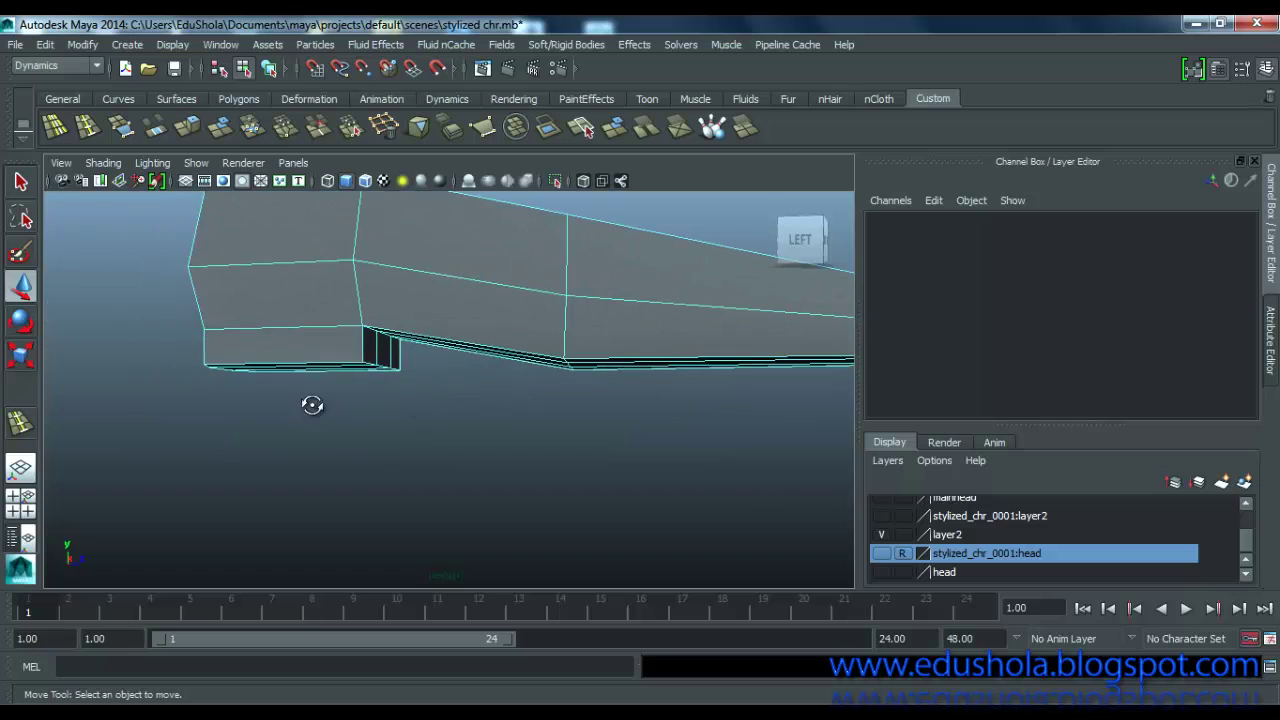
pyautogui.keyDown('alt'); pyautogui.moveTo(311, 404); pyautogui.dragTo(429, 409); pyautogui.keyUp('alt')
pyautogui.keyDown('alt'); pyautogui.moveTo(371, 343); pyautogui.dragTo(311, 429); pyautogui.keyUp('alt')
pyautogui.press('y')
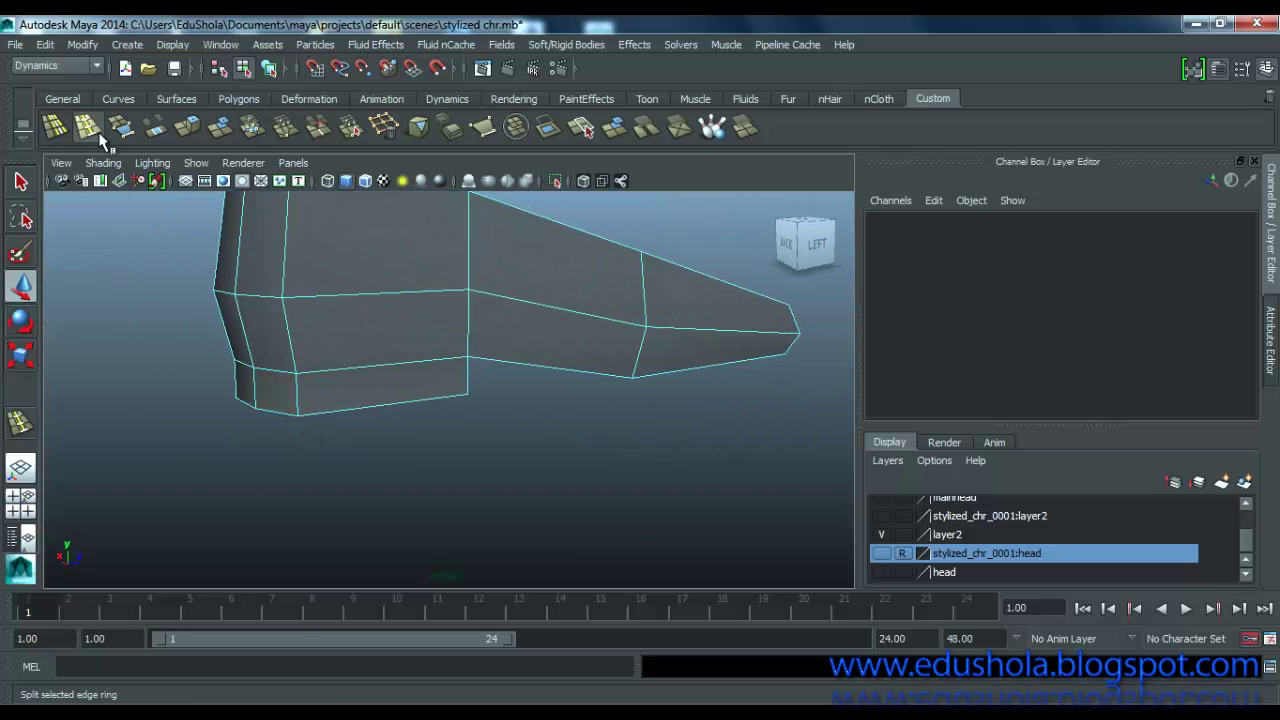
pyautogui.moveTo(299, 411); pyautogui.dragTo(434, 360)
pyautogui.scroll(6, 275, 351)
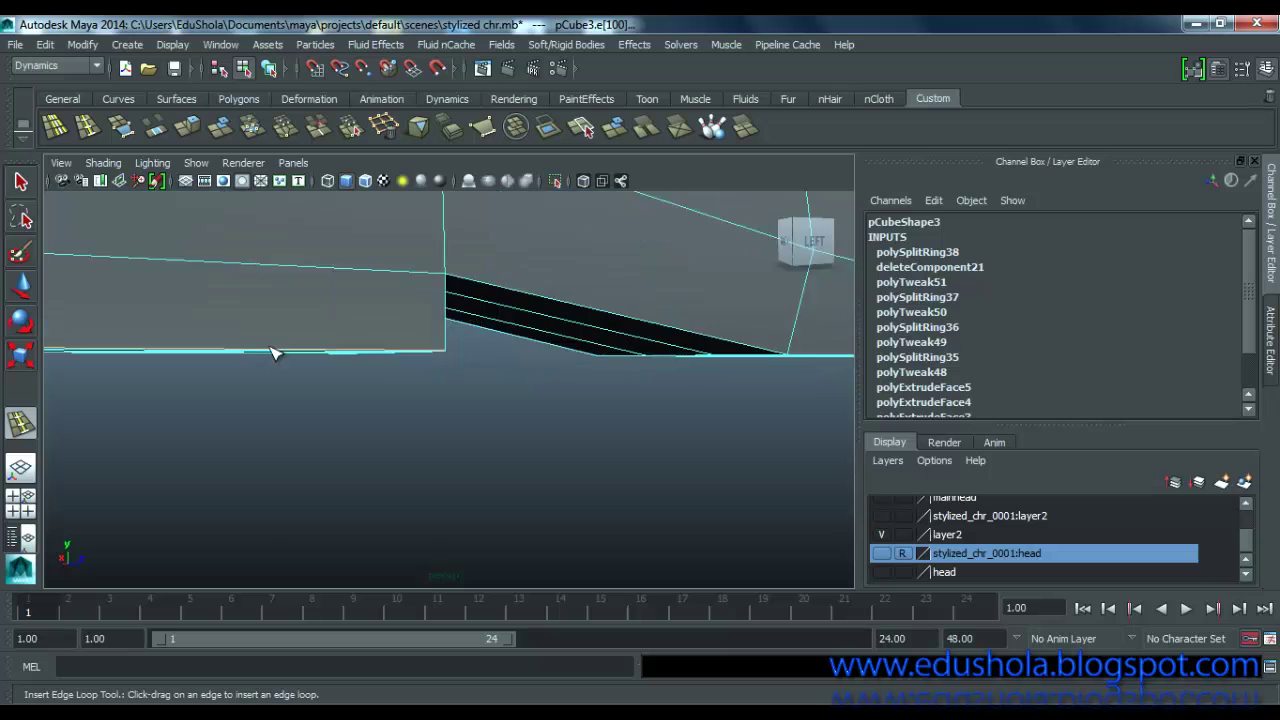
# Step: Try a second horizontal edge loop just below the heel block's upper edge and check it with the smooth preview
pyautogui.keyDown('alt'); pyautogui.moveTo(326, 222); pyautogui.dragTo(800, 352, button='middle'); pyautogui.keyUp('alt')
pyautogui.scroll(4, 385, 388)
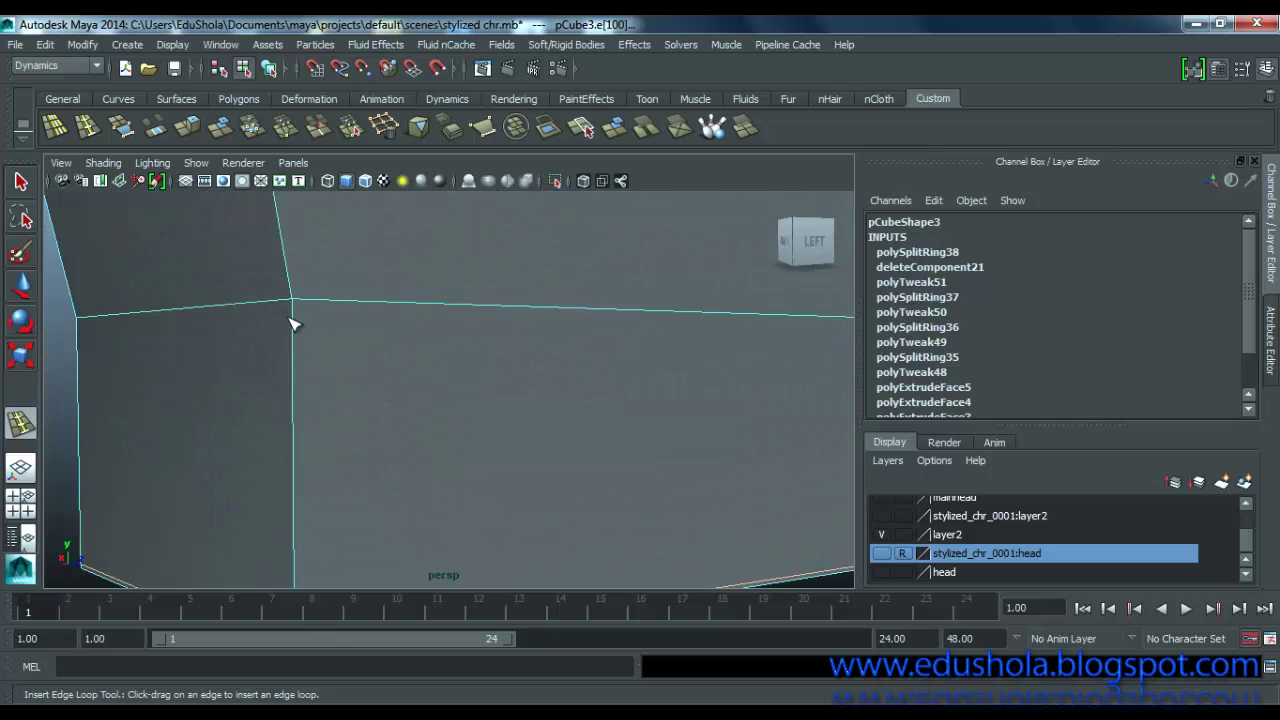
pyautogui.scroll(-4, 295, 318)
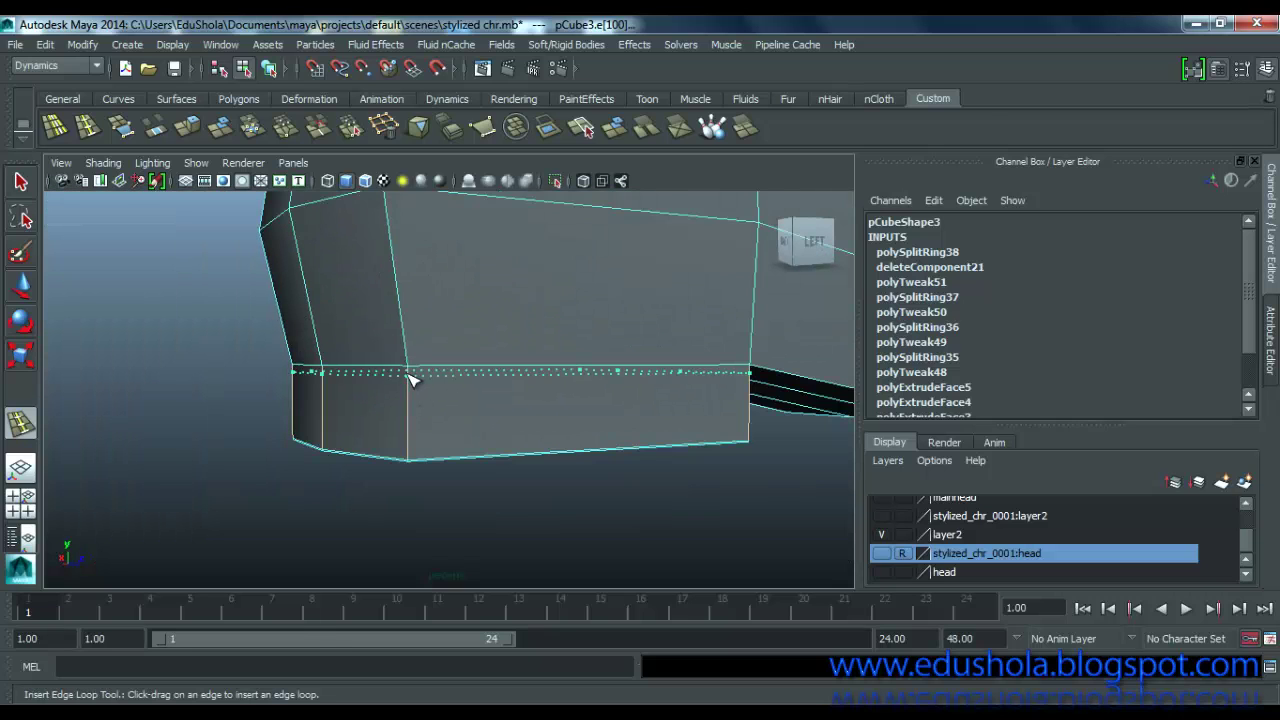
pyautogui.moveTo(408, 374); pyautogui.dragTo(414, 373)
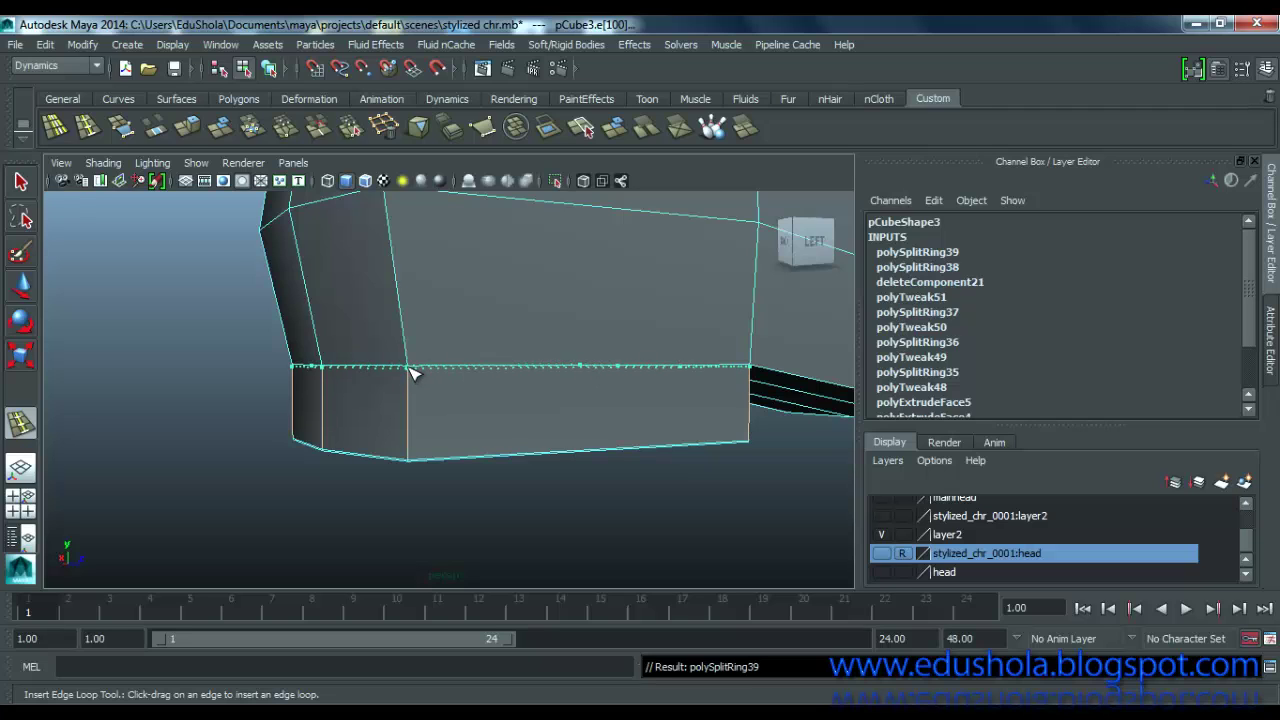
pyautogui.keyDown('alt'); pyautogui.moveTo(514, 391); pyautogui.dragTo(480, 411); pyautogui.keyUp('alt')
pyautogui.press('3')
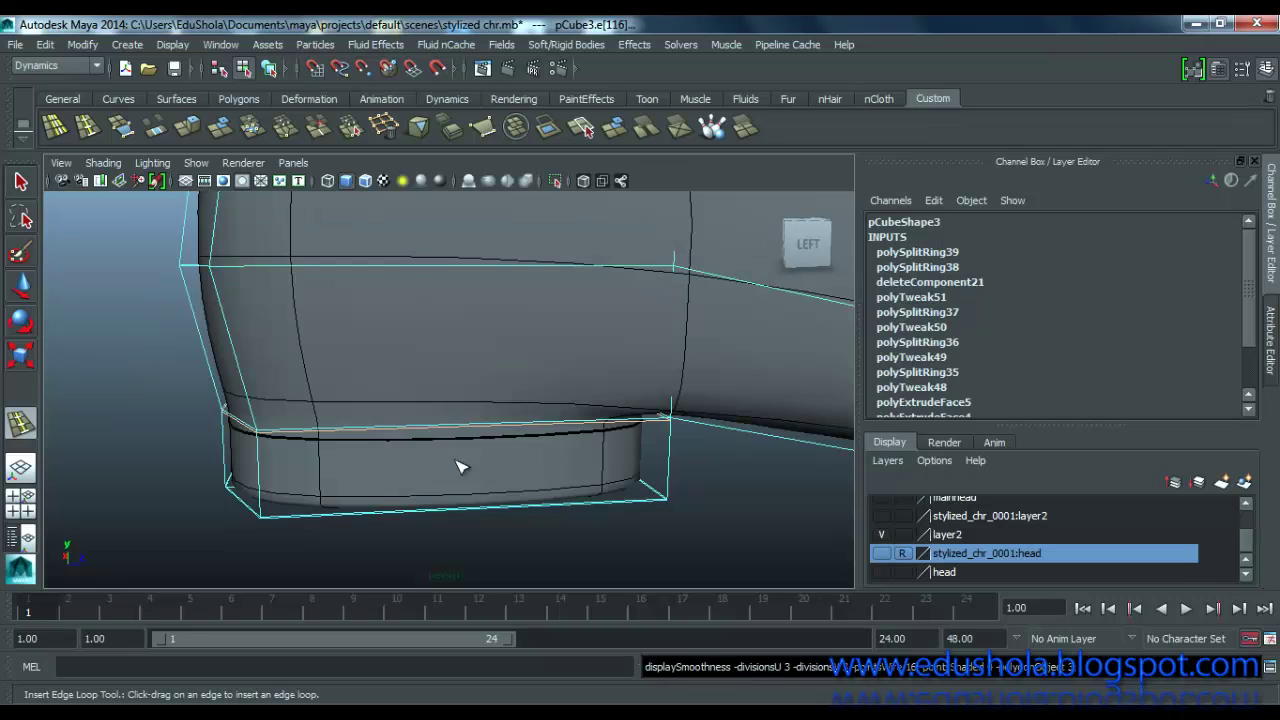
pyautogui.keyDown('alt'); pyautogui.moveTo(430, 503); pyautogui.dragTo(463, 385); pyautogui.keyUp('alt')
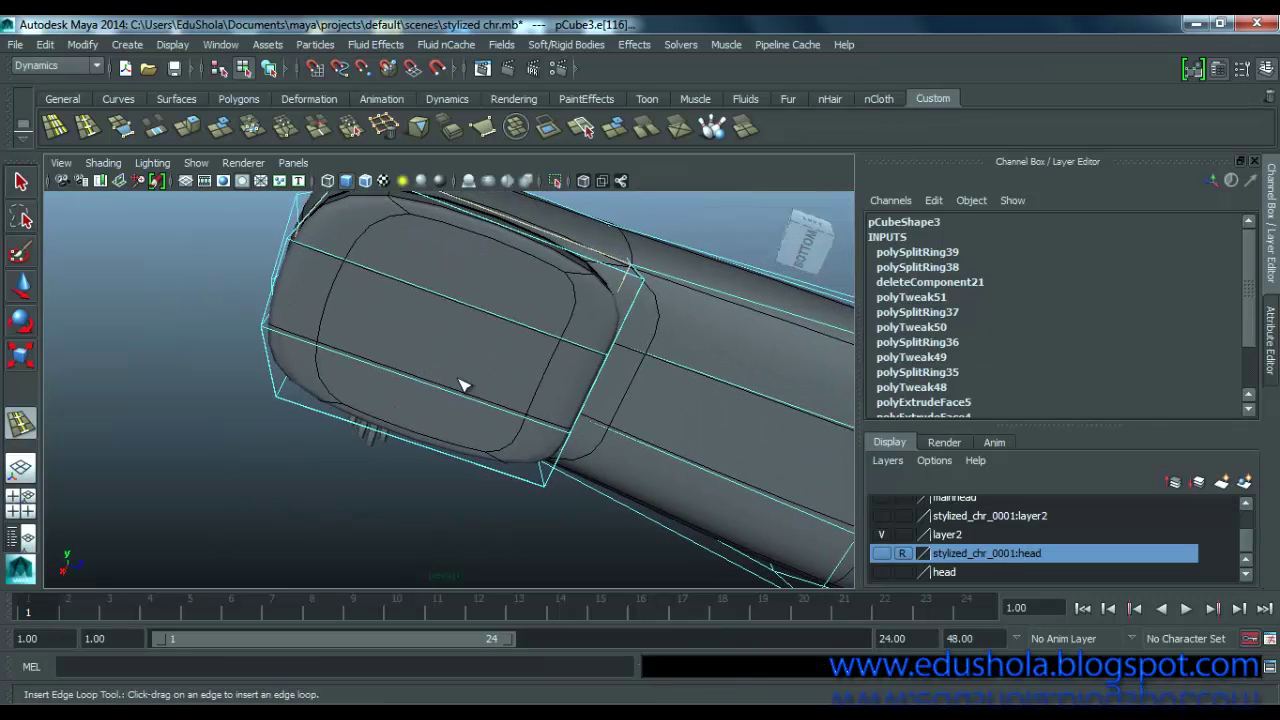
# Step: Try crosswise edge loops close to the front and back ends of the heel block, and check them in the smooth preview
pyautogui.press('1')
pyautogui.keyDown('alt'); pyautogui.moveTo(575, 374); pyautogui.dragTo(503, 407); pyautogui.keyUp('alt')
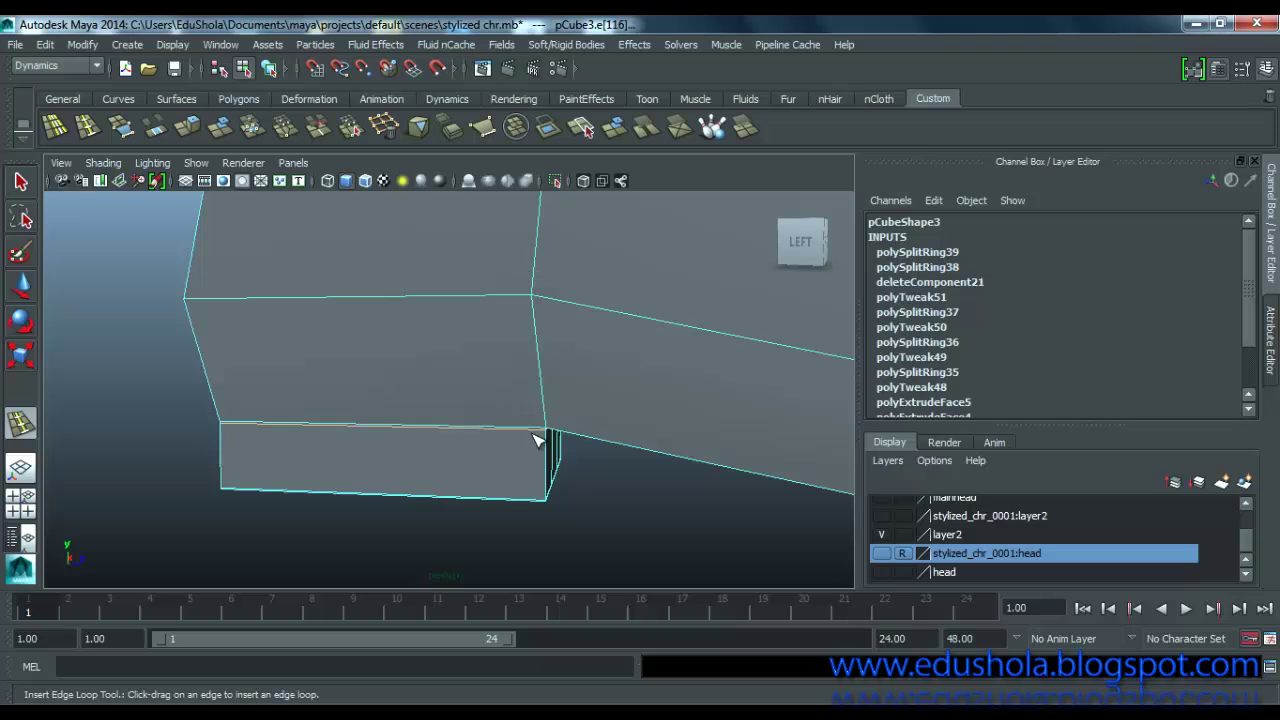
pyautogui.moveTo(545, 432); pyautogui.dragTo(362, 470)
pyautogui.keyDown('alt'); pyautogui.moveTo(271, 428); pyautogui.dragTo(474, 380); pyautogui.keyUp('alt')
pyautogui.press('3')
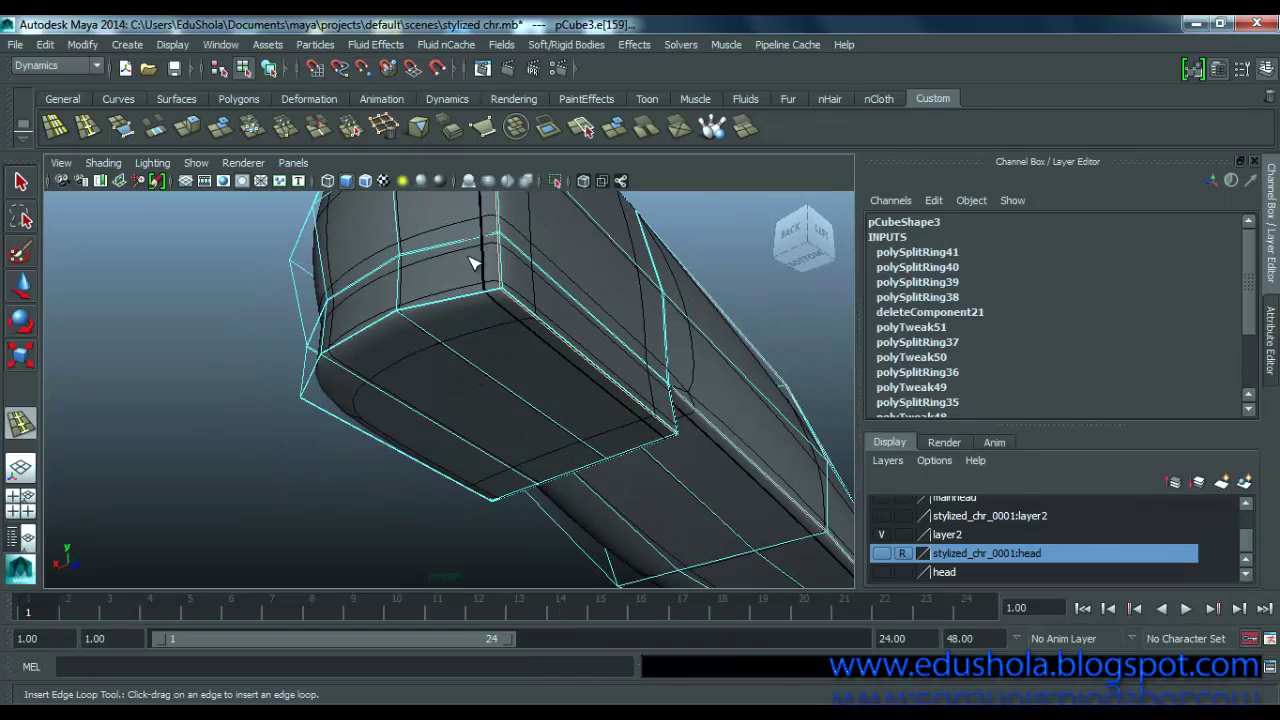
# Step: Undo all the supporting edge loops just inserted around the heel block, restoring the foot without them
pyautogui.hotkey('ctrl', 'z')
pyautogui.hotkey('ctrl', 'z')
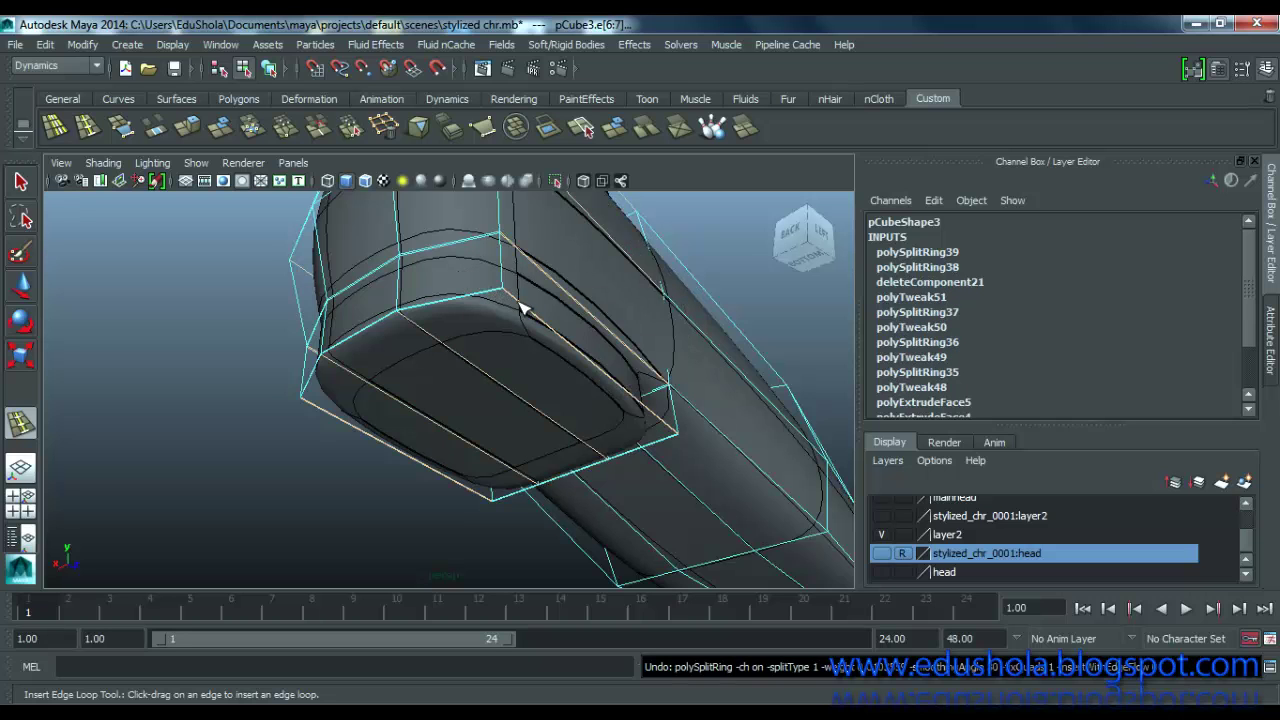
pyautogui.keyDown('alt'); pyautogui.moveTo(521, 309); pyautogui.dragTo(349, 466); pyautogui.keyUp('alt')
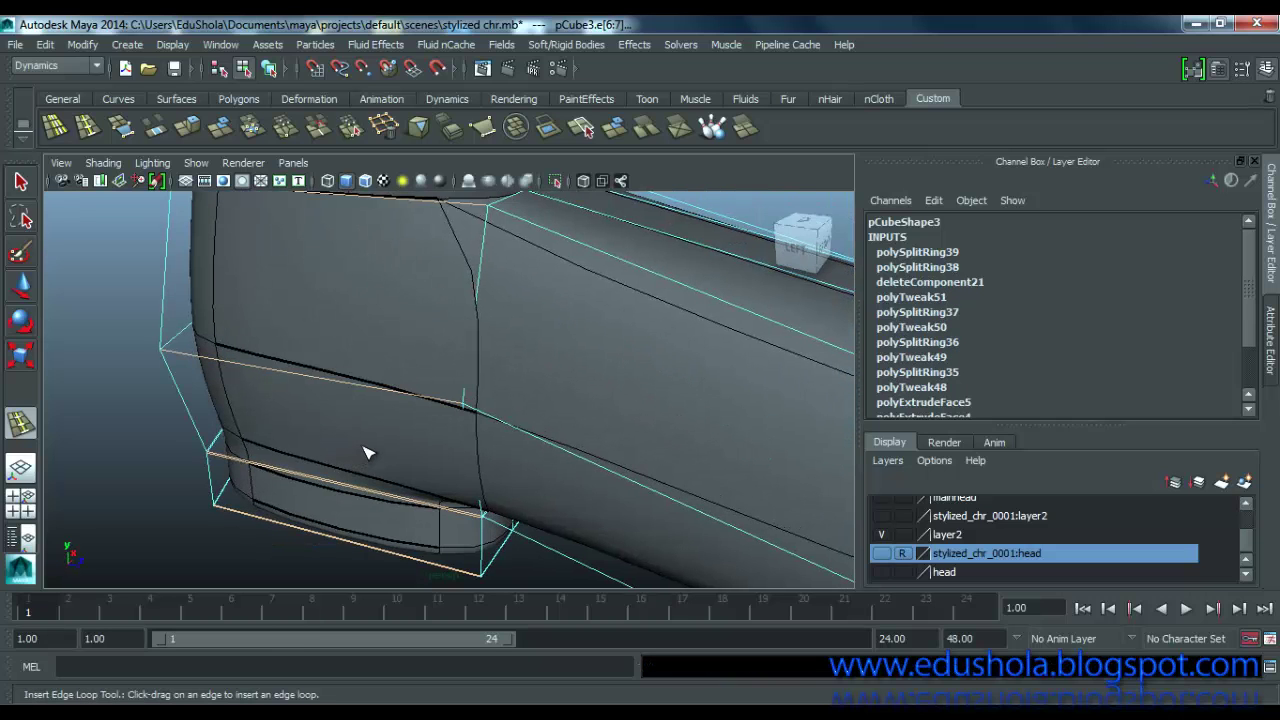
pyautogui.press('1')
pyautogui.scroll(-4, 468, 459)
pyautogui.scroll(4, 460, 490)
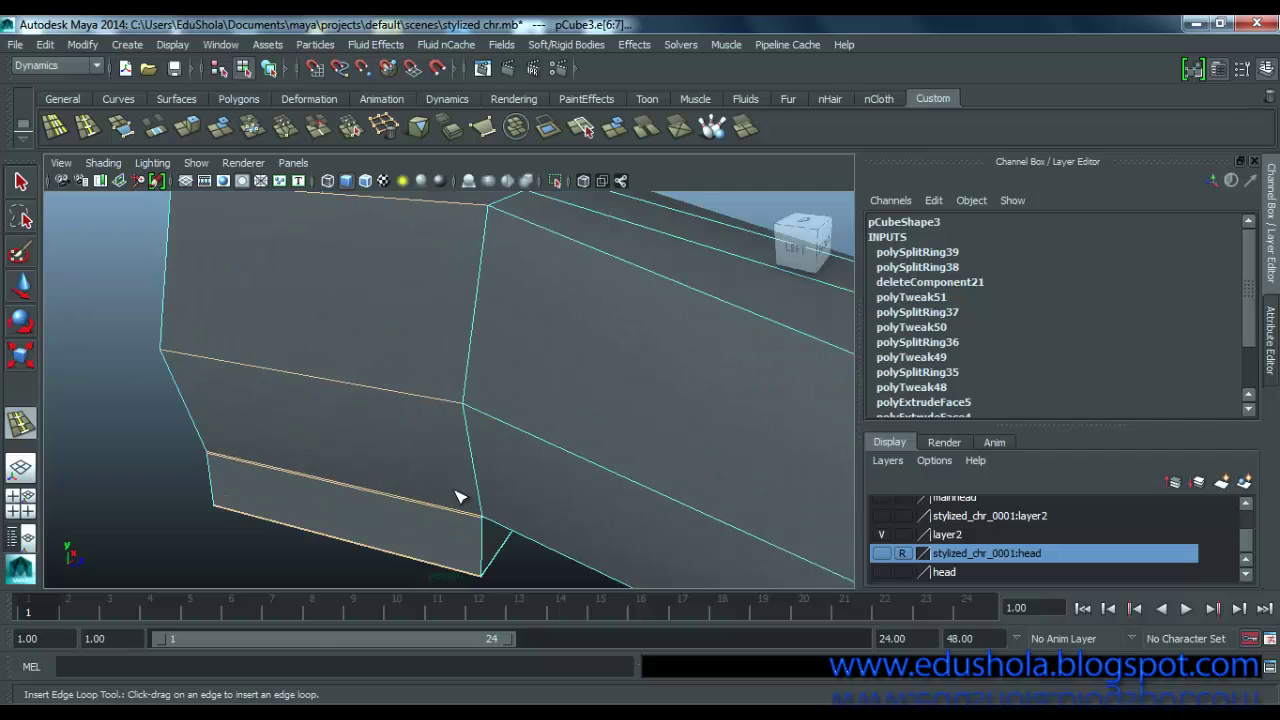
pyautogui.keyDown('alt'); pyautogui.moveTo(457, 493); pyautogui.dragTo(441, 441); pyautogui.keyUp('alt')
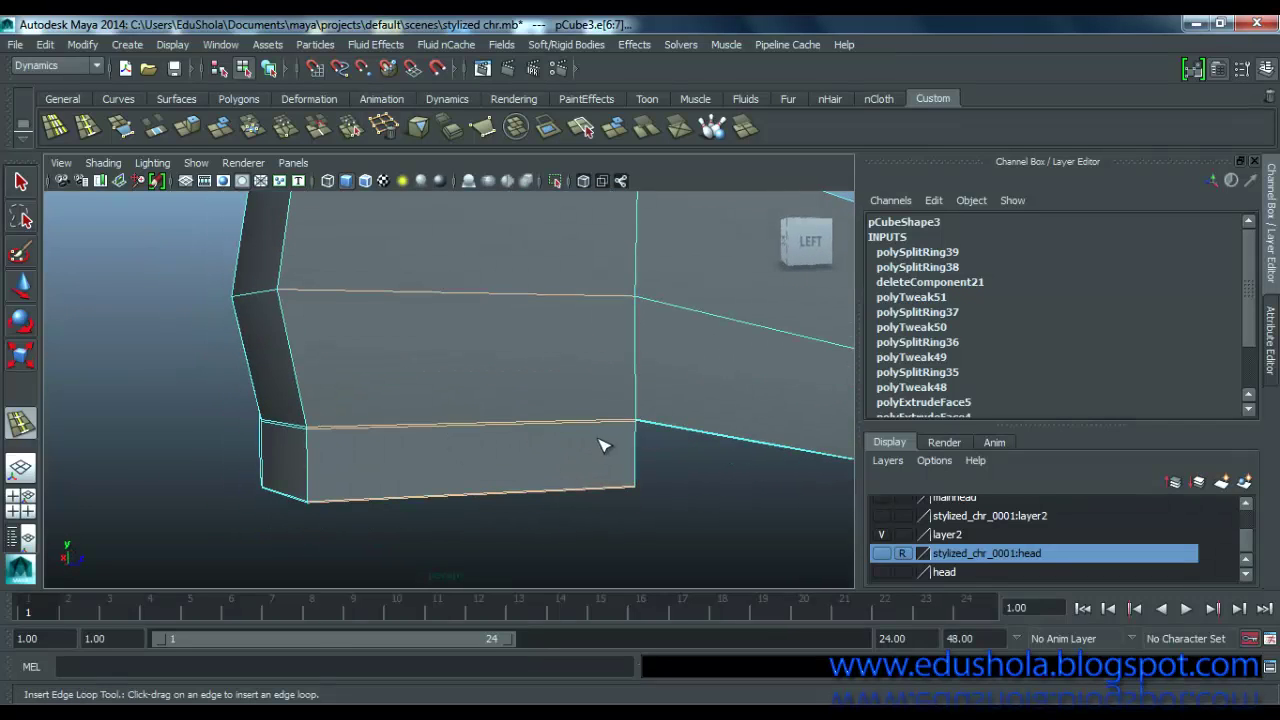
pyautogui.click(521, 447)
pyautogui.hotkey('ctrl', 'z')
pyautogui.hotkey('ctrl', 'z')
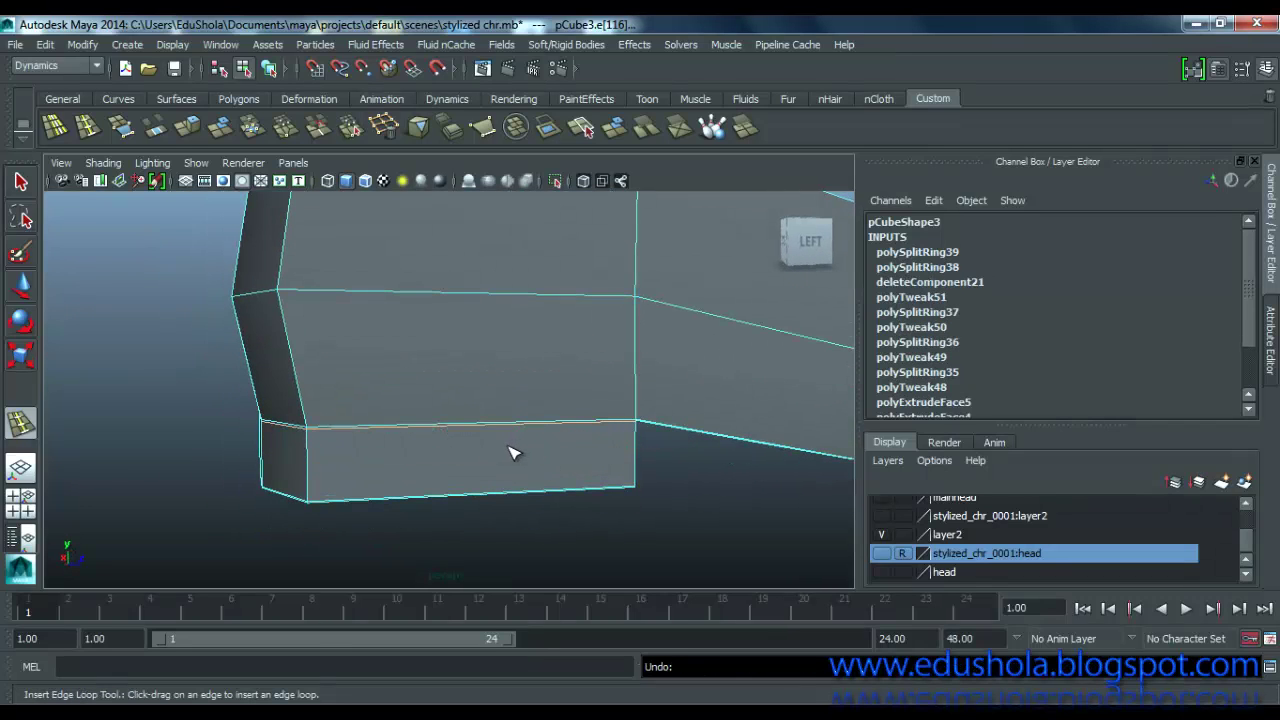
pyautogui.hotkey('ctrl', 'z')
pyautogui.keyDown('alt'); pyautogui.moveTo(742, 432); pyautogui.dragTo(390, 450, button='middle'); pyautogui.keyUp('alt')
pyautogui.hotkey('ctrl', 'z')
pyautogui.hotkey('ctrl', 'z')
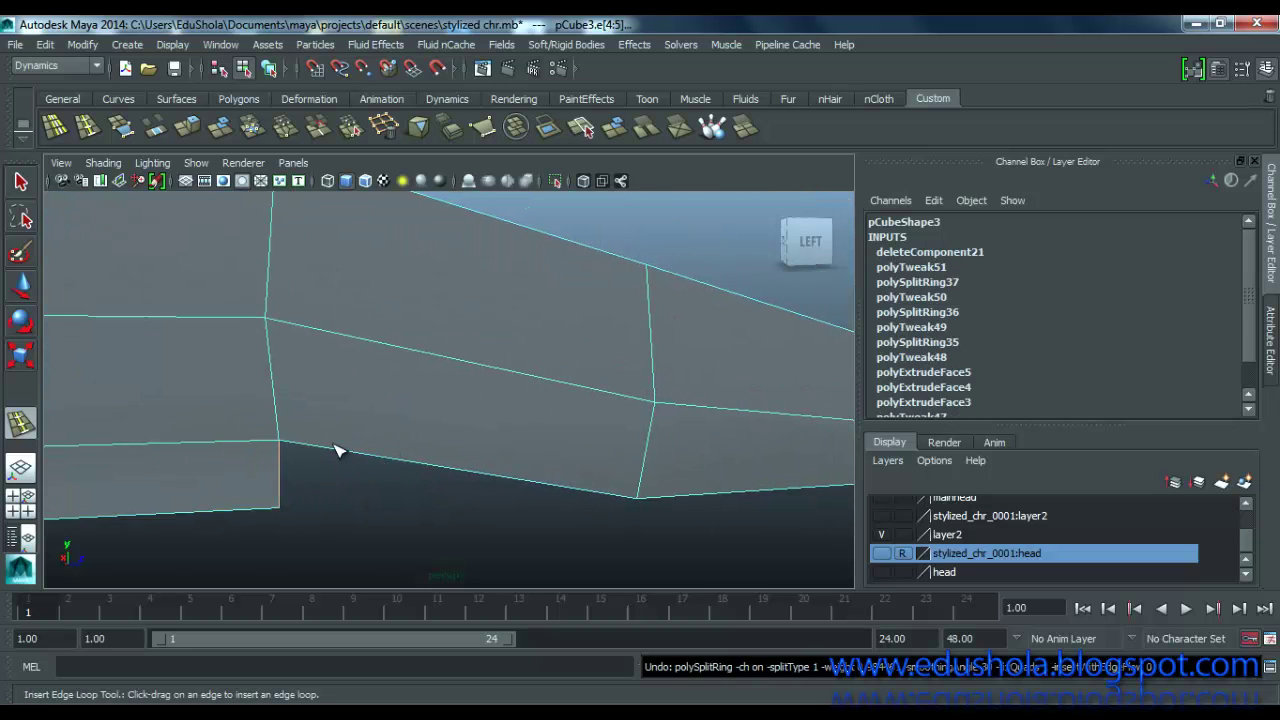
# Step: Insert a horizontal edge loop around the foot just above the heel block and duplicate it on both sides with Duplicate Edge Loop
pyautogui.scroll(-3, 335, 450)
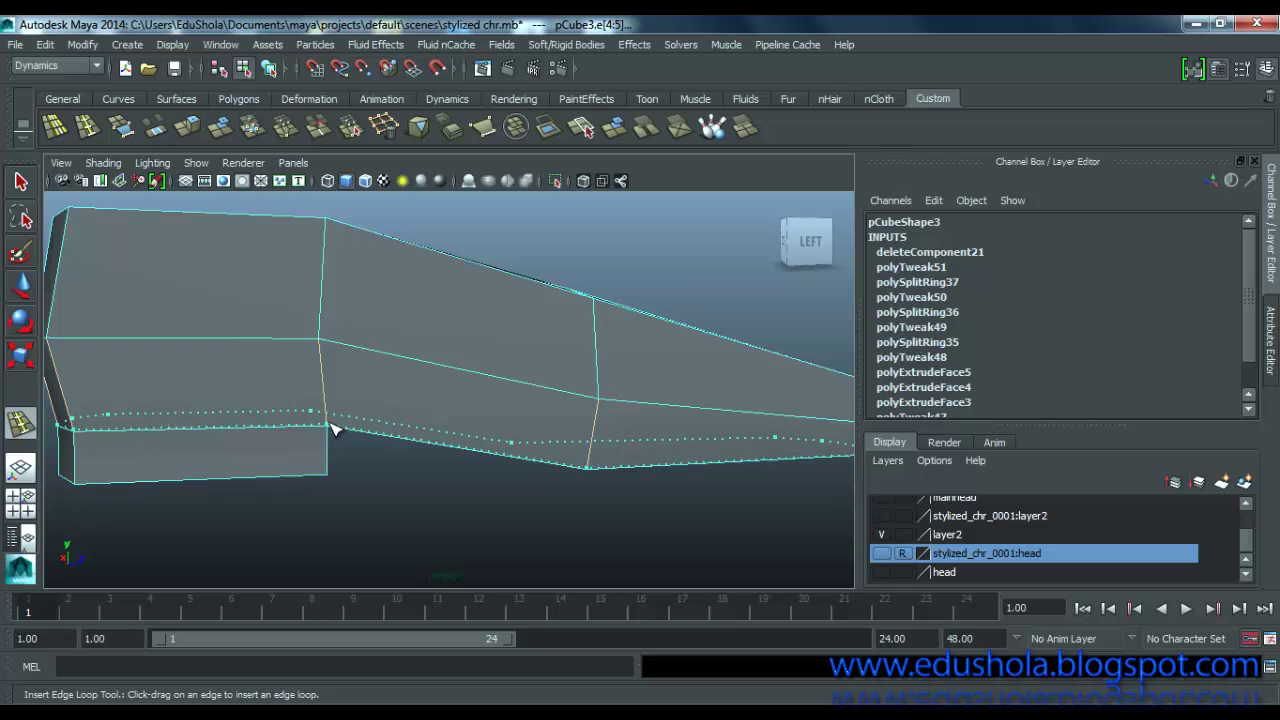
pyautogui.moveTo(335, 425); pyautogui.dragTo(337, 416)
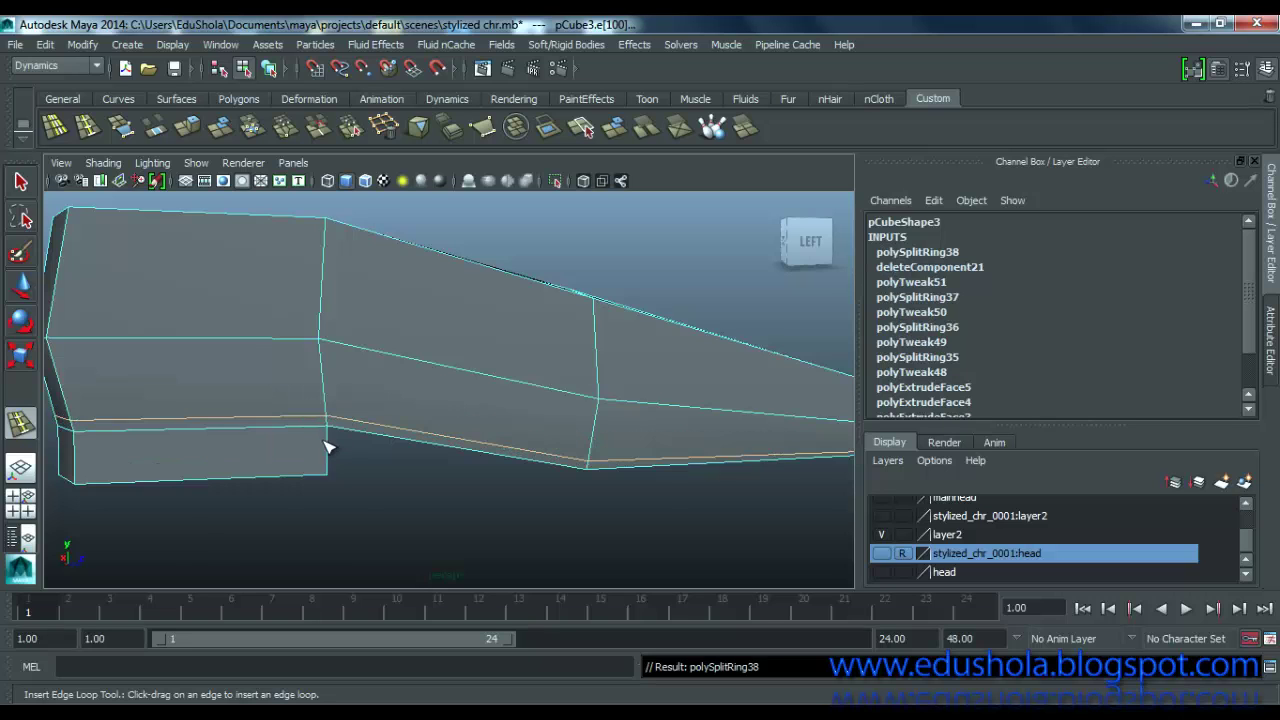
pyautogui.scroll(3, 324, 446)
pyautogui.keyDown('alt'); pyautogui.moveTo(388, 430); pyautogui.dragTo(822, 429, button='middle'); pyautogui.keyUp('alt')
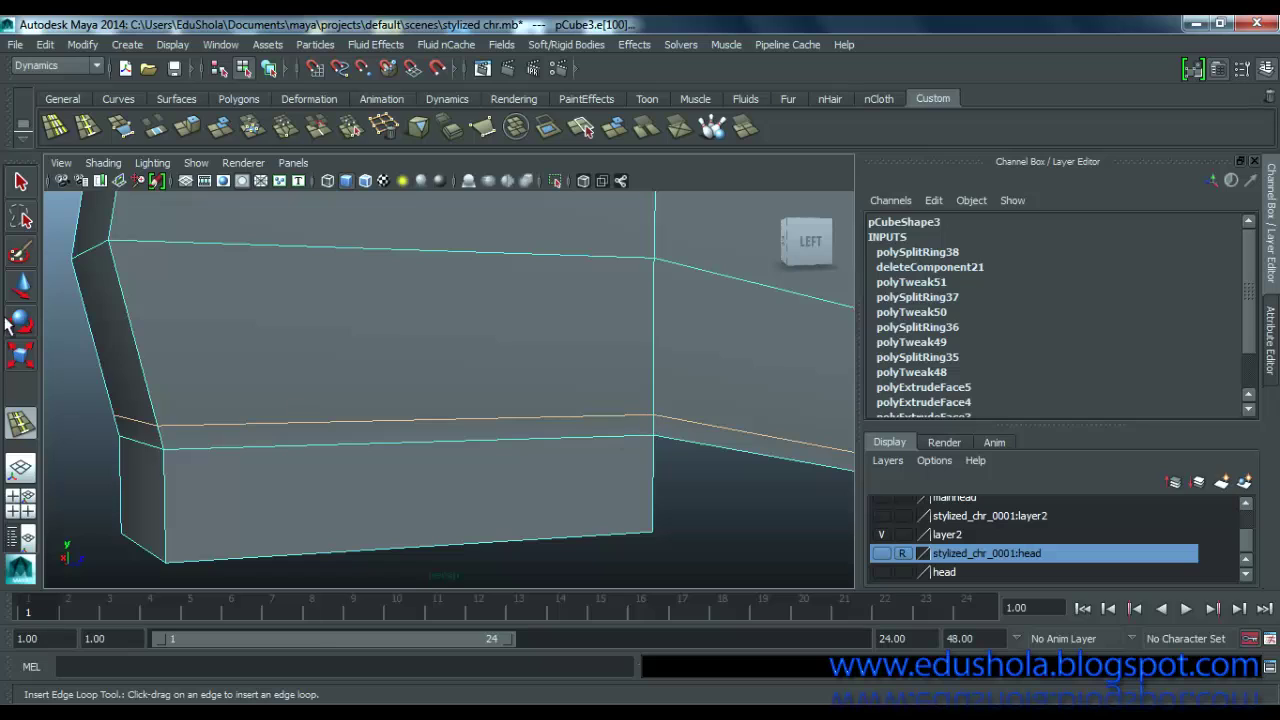
pyautogui.click(62, 130)
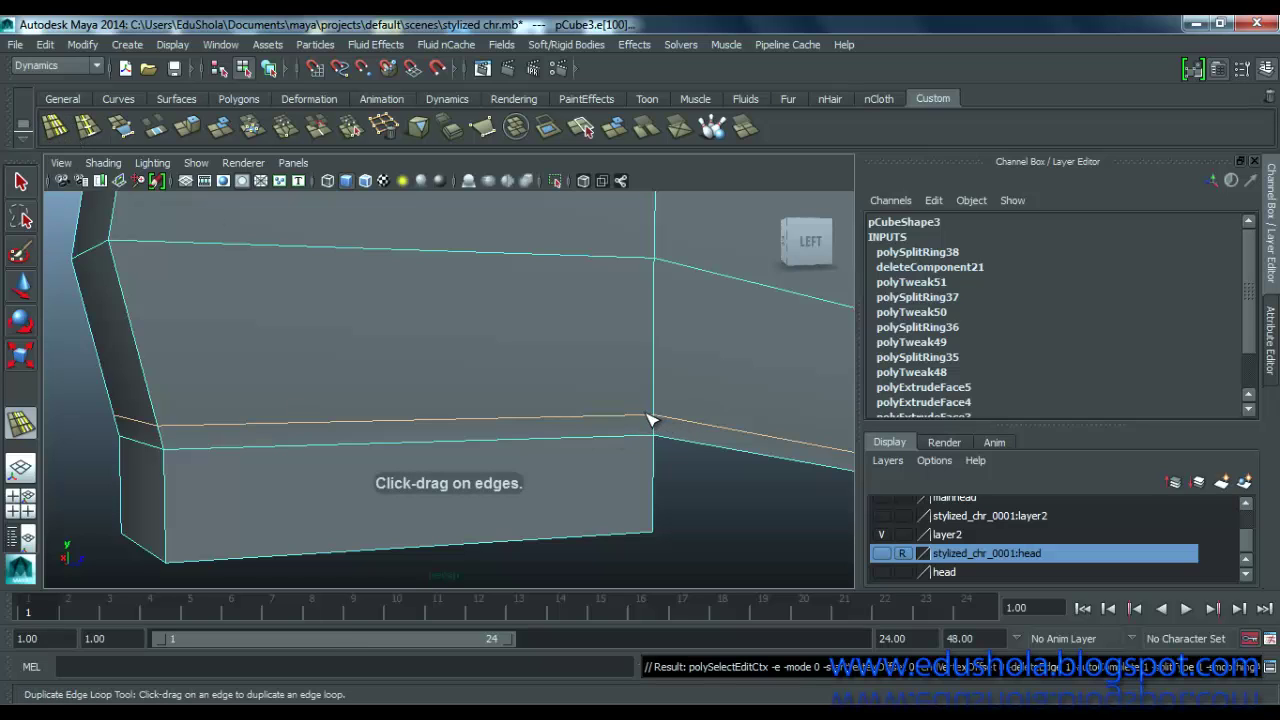
pyautogui.moveTo(648, 422)
pyautogui.mouseDown()
pyautogui.moveTo(609, 426)
pyautogui.moveTo(641, 420)
pyautogui.mouseUp()
pyautogui.scroll(3, 185, 485)
pyautogui.press('w')
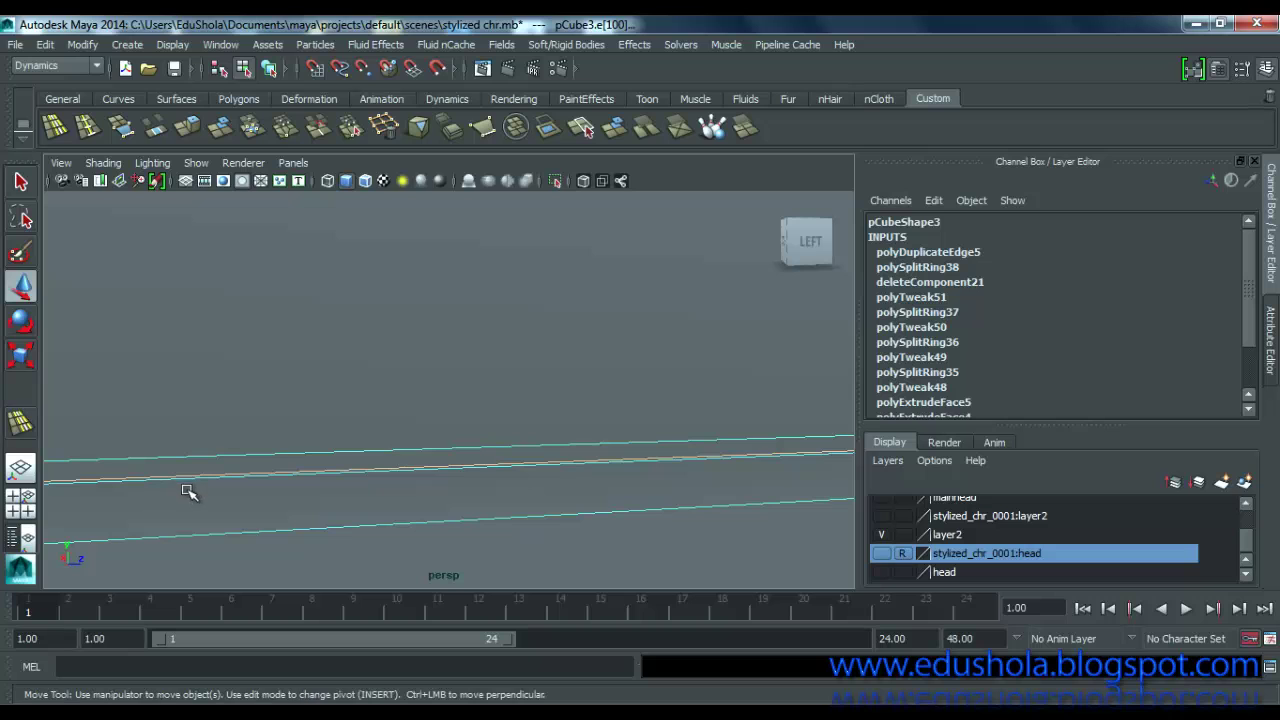
# Step: Move the lower duplicated edge loop slightly down, away from the middle loop
pyautogui.scroll(-5, 376, 462)
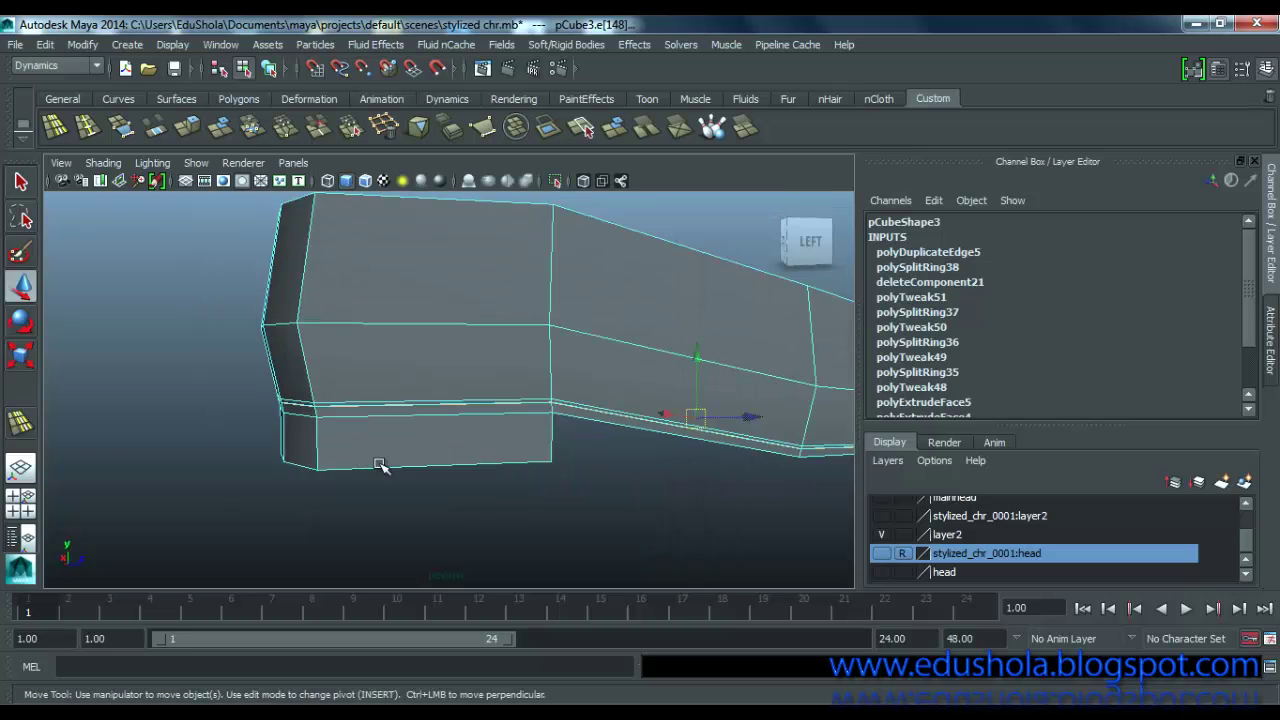
pyautogui.scroll(3, 676, 481)
pyautogui.moveTo(558, 430); pyautogui.dragTo(391, 424, button='middle')
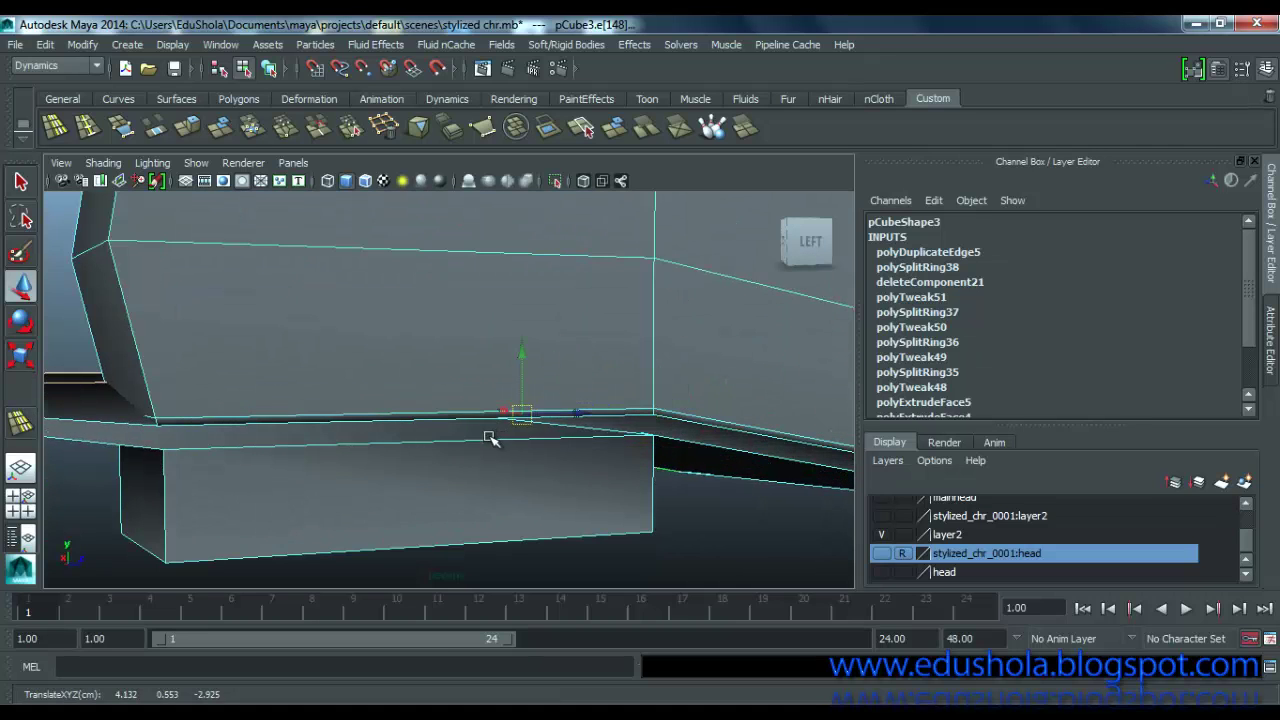
pyautogui.hotkey('ctrl', 'z')
pyautogui.keyDown('alt'); pyautogui.moveTo(746, 510); pyautogui.dragTo(60, 452, button='middle'); pyautogui.keyUp('alt')
pyautogui.scroll(3, 389, 434)
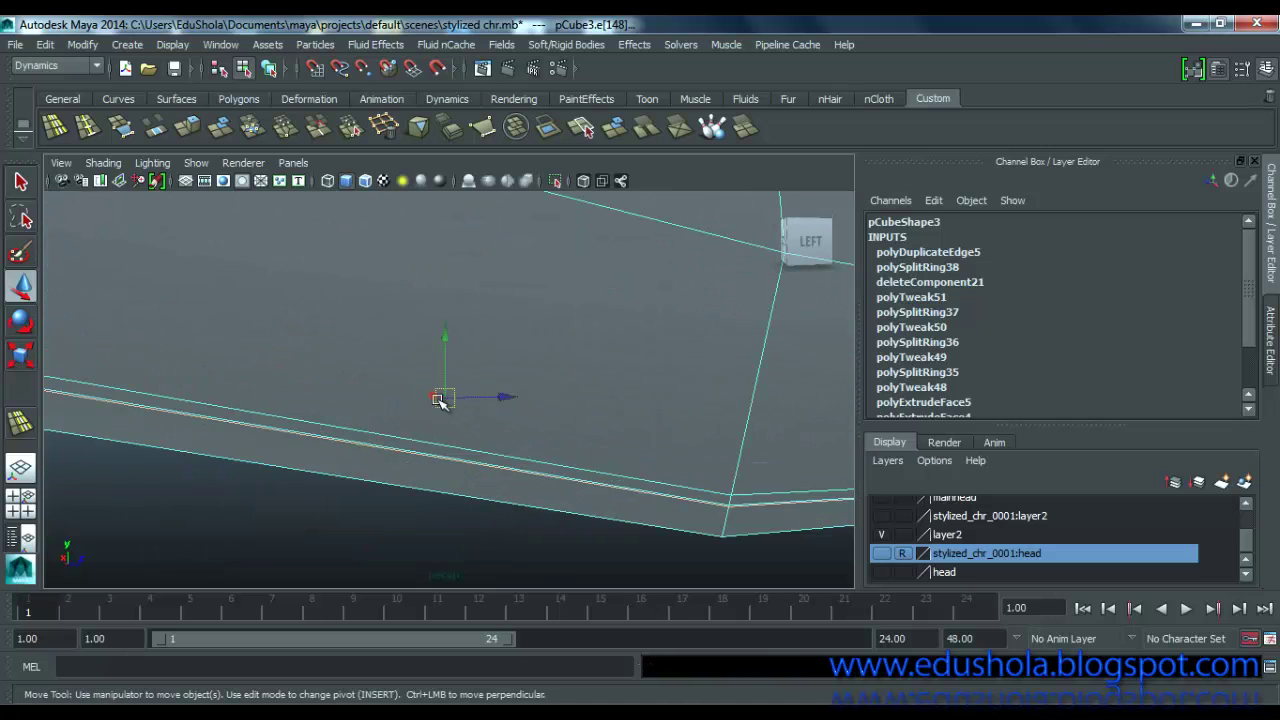
pyautogui.moveTo(446, 358); pyautogui.dragTo(438, 369)
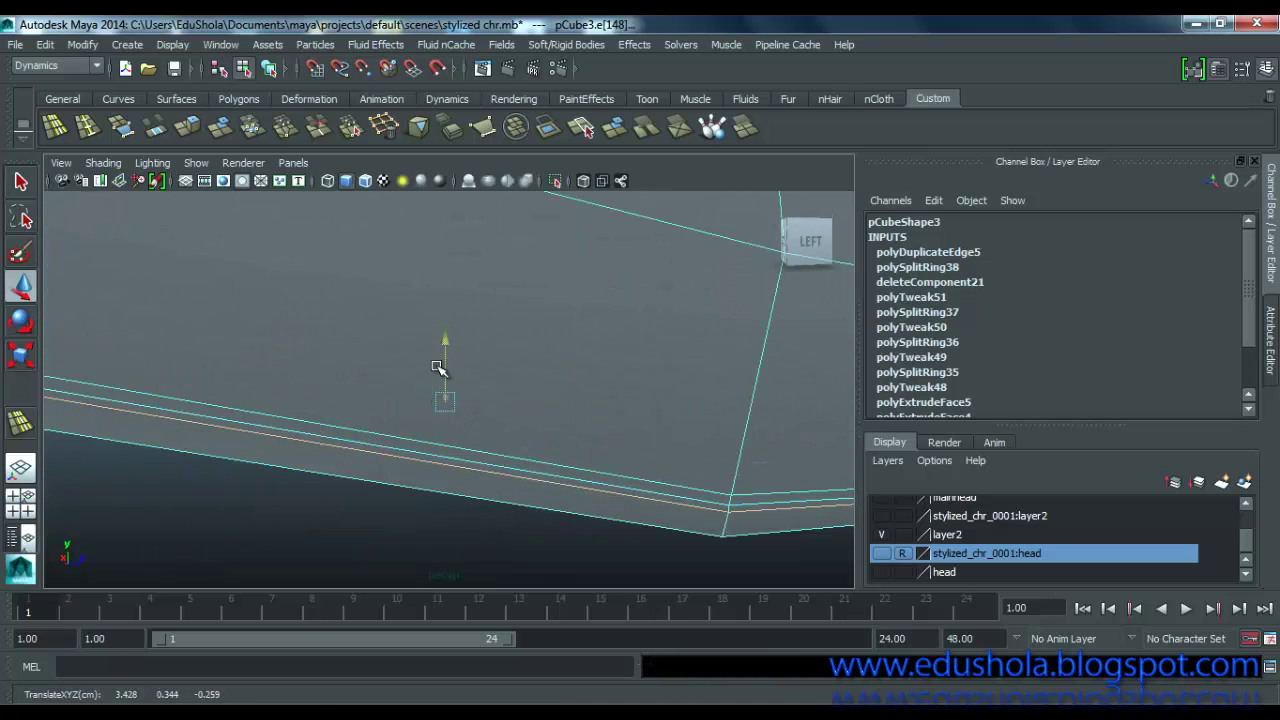
# Step: Fine-tune the height of the upper duplicated edge loop above the heel block
pyautogui.click(514, 461)
pyautogui.moveTo(450, 343)
pyautogui.mouseDown()
pyautogui.moveTo(451, 354)
pyautogui.moveTo(446, 336)
pyautogui.mouseUp()
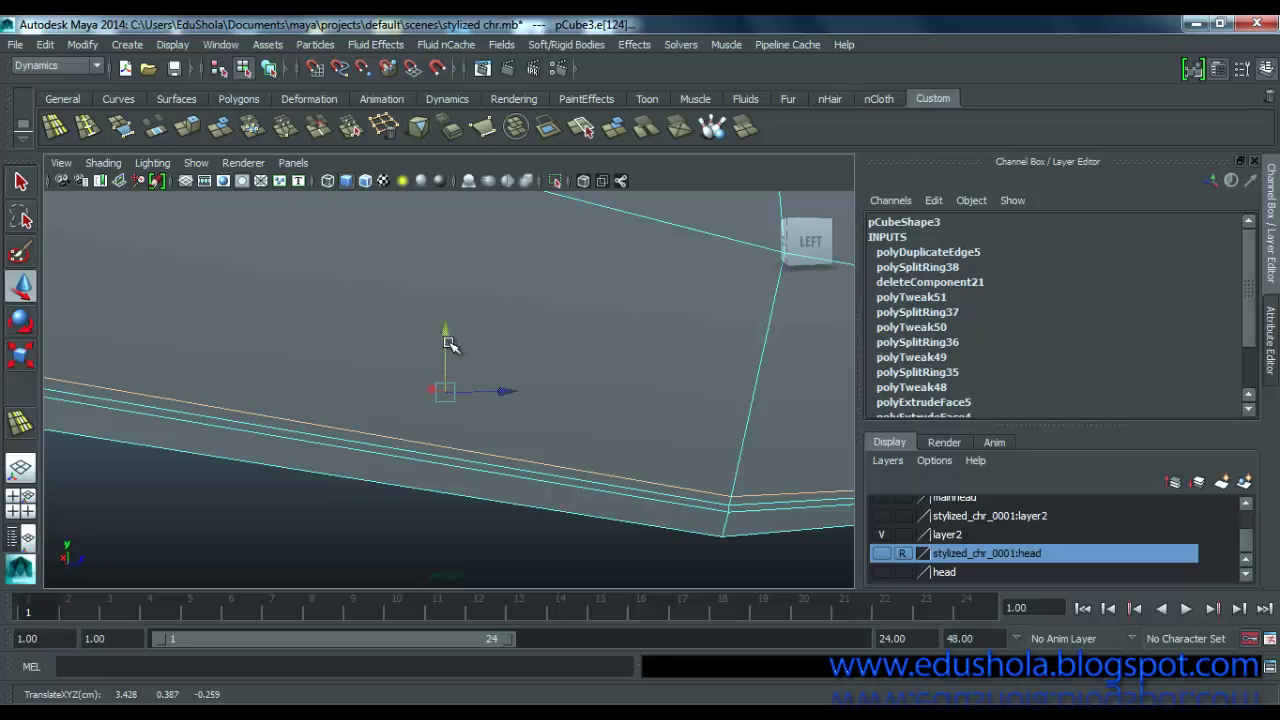
pyautogui.hotkey('ctrl', 'z')
pyautogui.moveTo(450, 351); pyautogui.dragTo(346, 441)
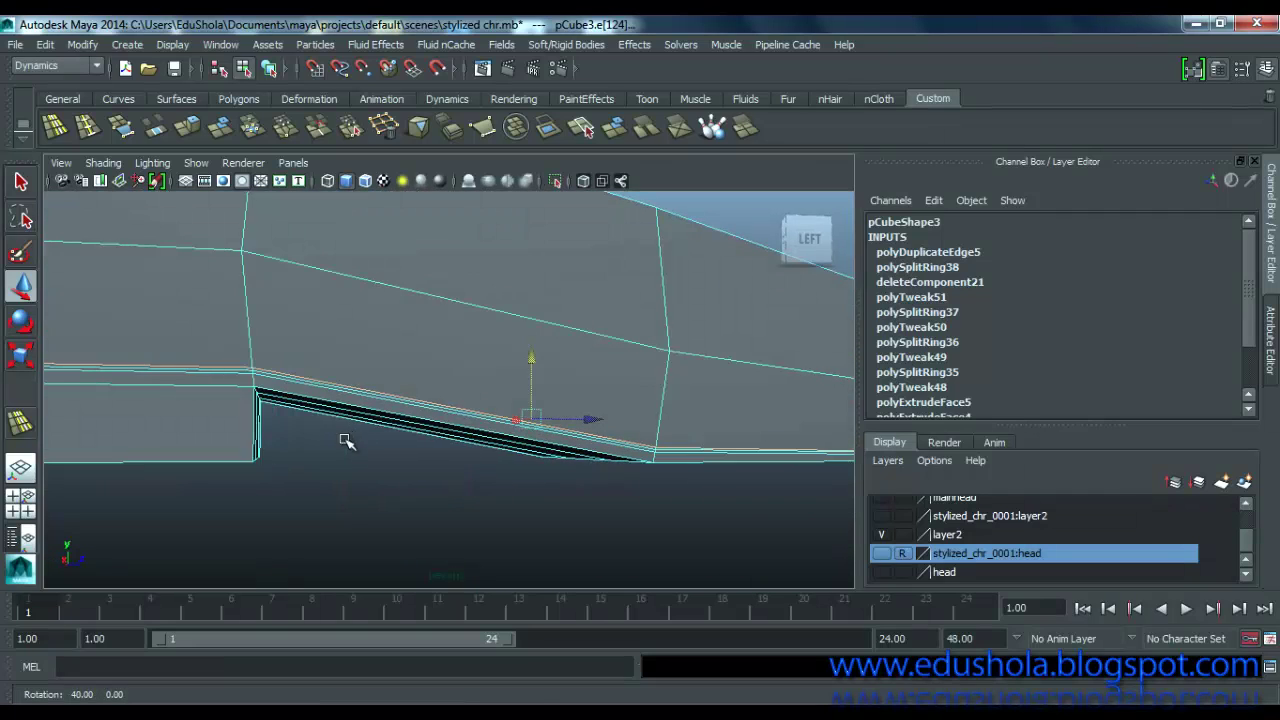
# Step: Insert another horizontal edge loop between the middle and lower loops of the band above the heel block
pyautogui.scroll(4, 320, 390)
pyautogui.scroll(2, 298, 414)
pyautogui.keyDown('alt'); pyautogui.moveTo(365, 436); pyautogui.dragTo(492, 448, button='middle'); pyautogui.keyUp('alt')
pyautogui.click(370, 421)
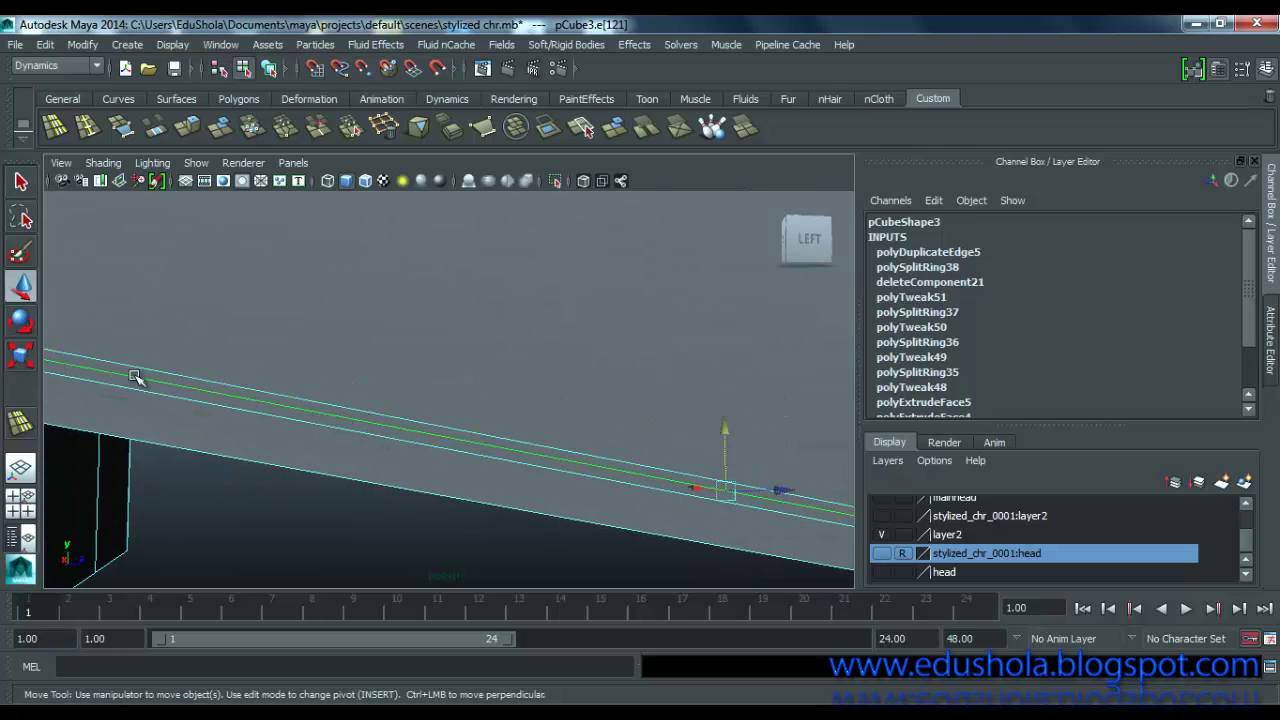
pyautogui.keyDown('alt'); pyautogui.moveTo(220, 381); pyautogui.dragTo(500, 434); pyautogui.keyUp('alt')
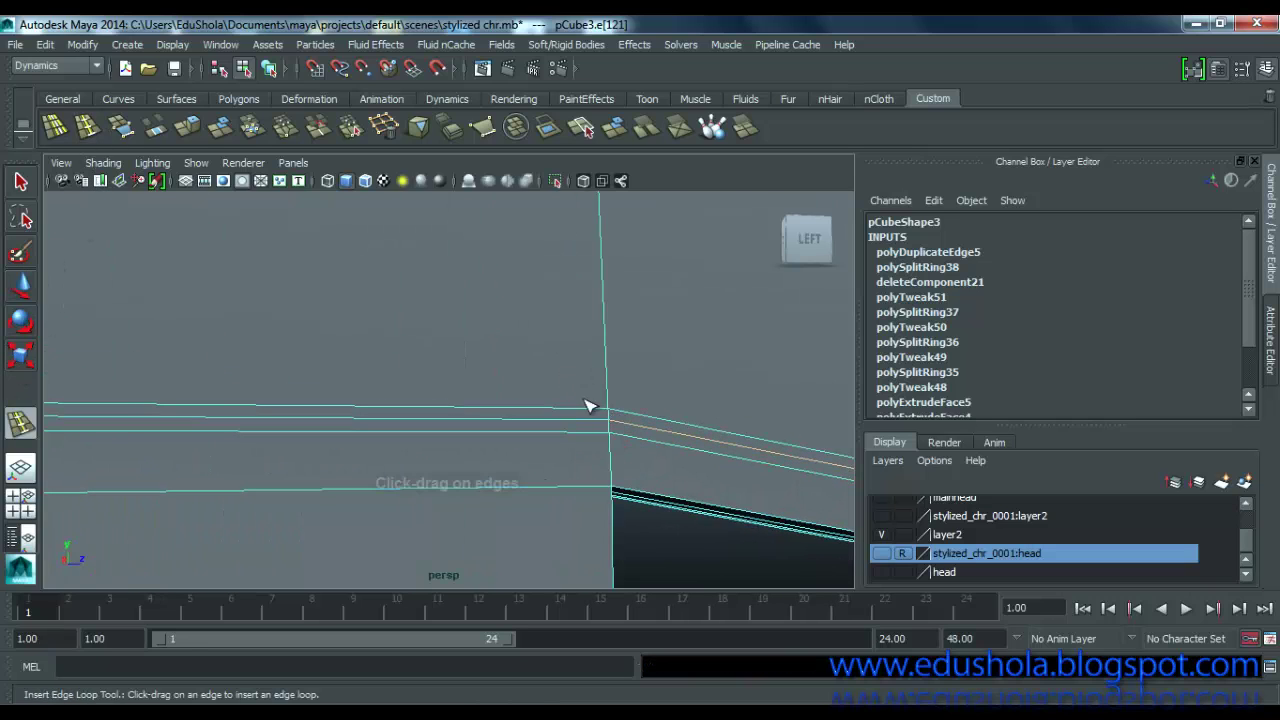
pyautogui.press('y')
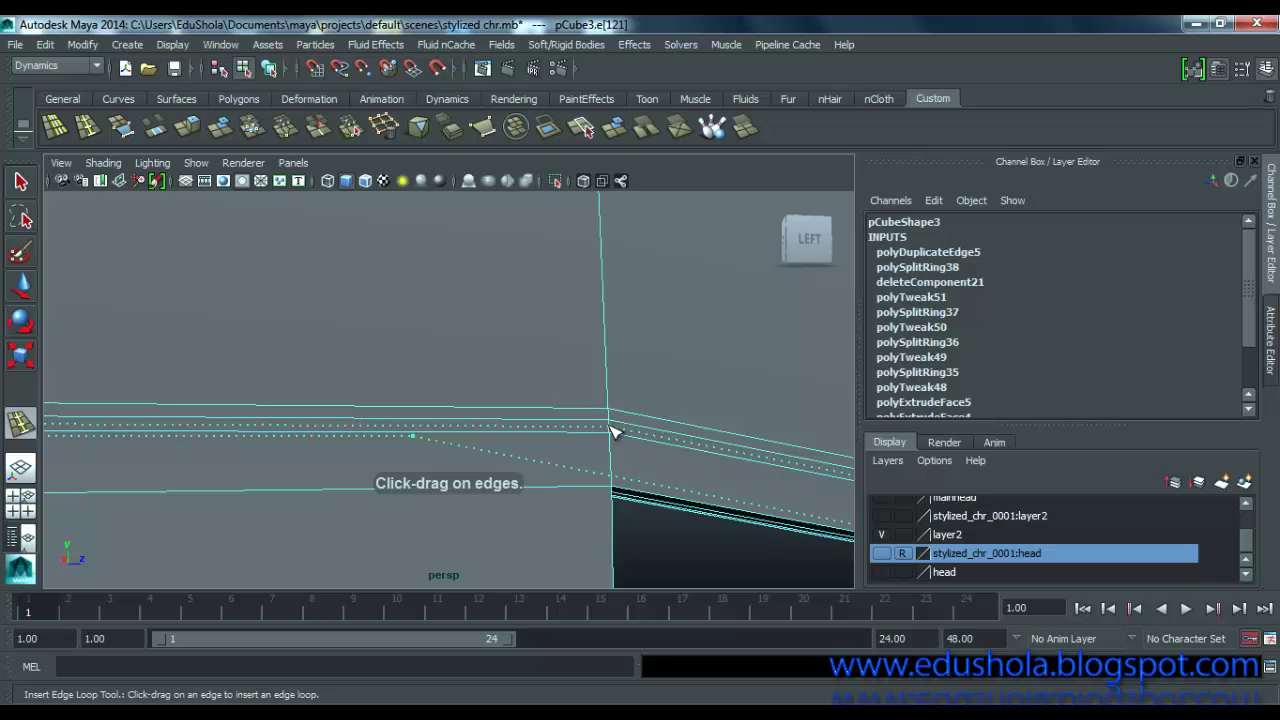
pyautogui.click(611, 427)
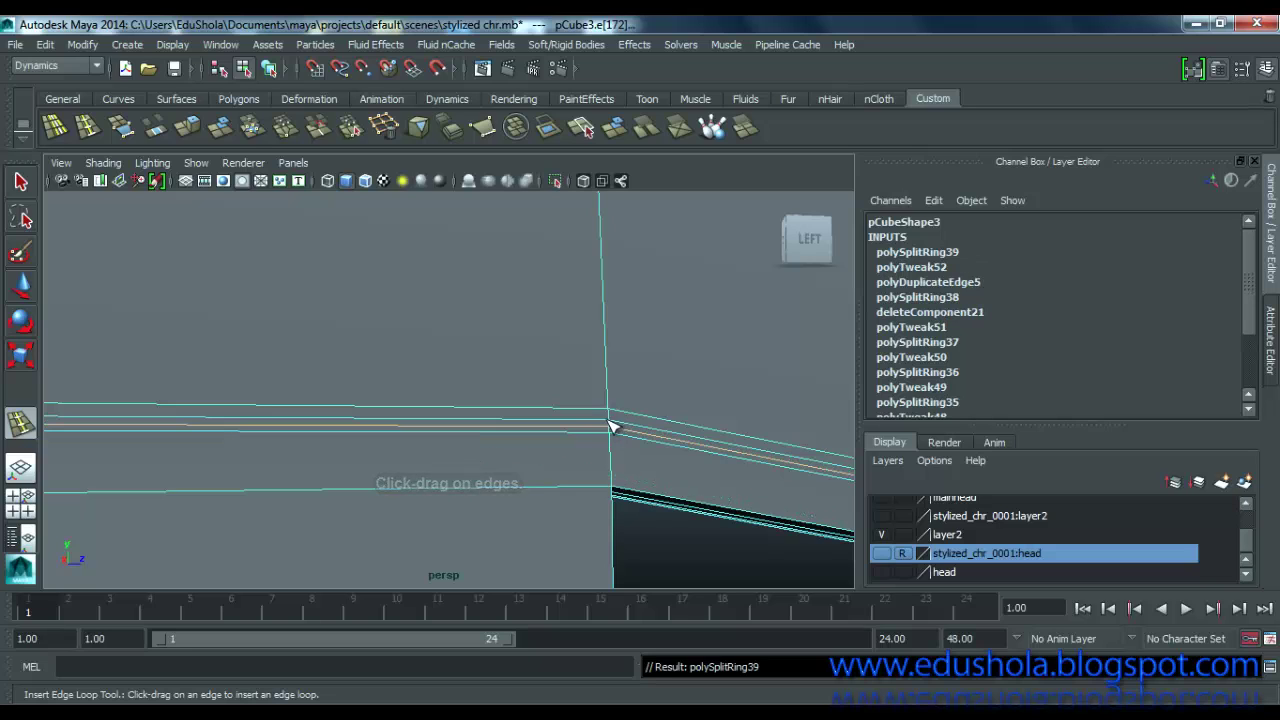
# Step: Nudge the middle edge loop of the band above the heel block slightly in height
pyautogui.press('w')
pyautogui.click(602, 422)
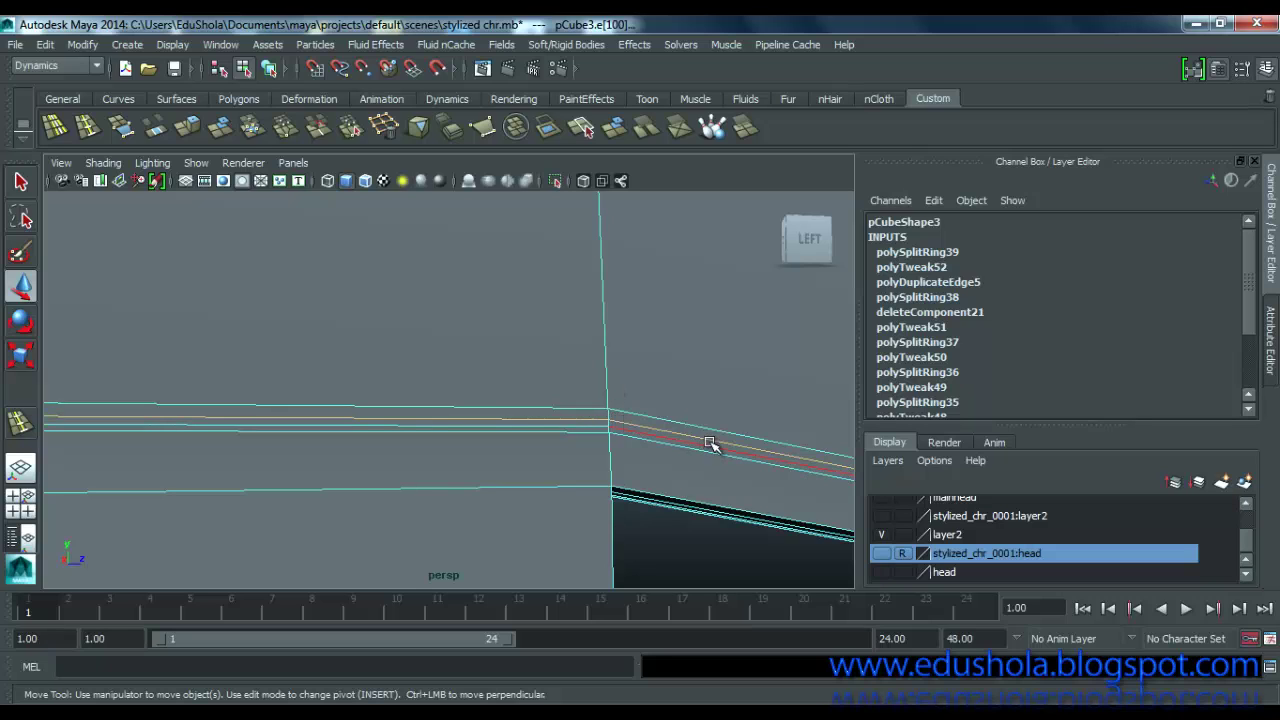
pyautogui.moveTo(711, 440); pyautogui.dragTo(710, 443, button='middle')
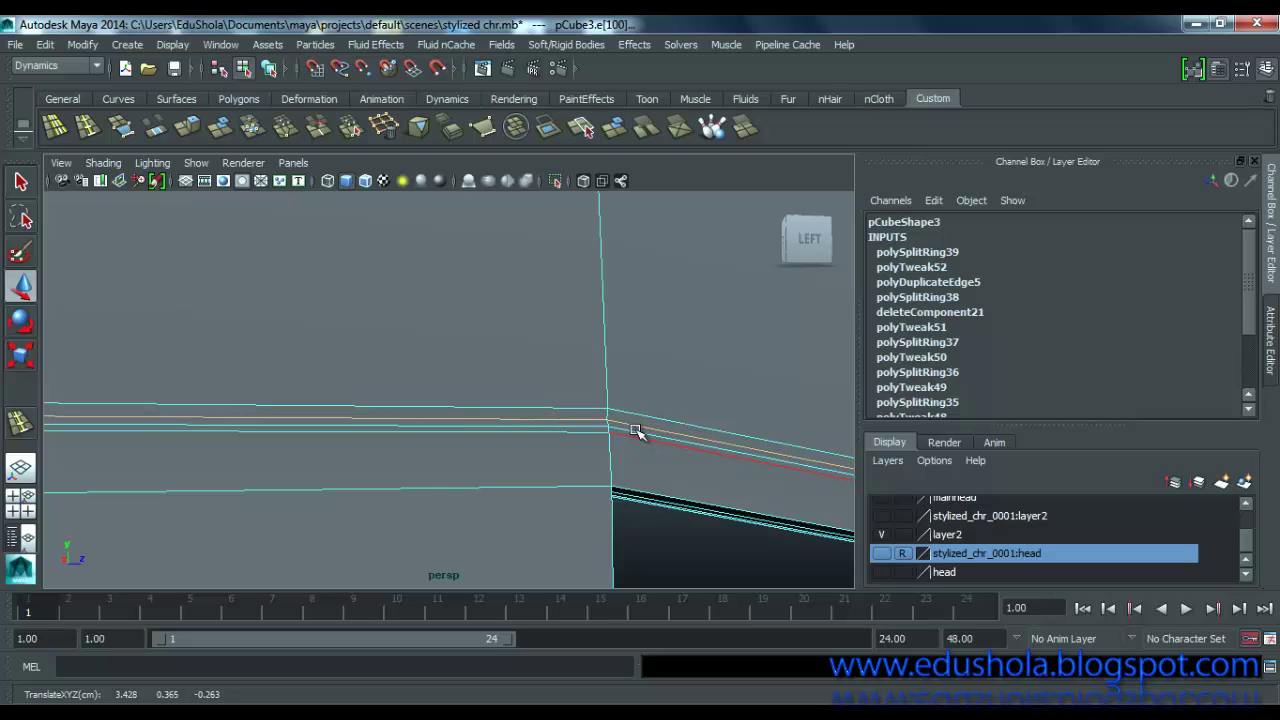
# Step: Examine the sole's edge loops from the heel to the toe tip in the perspective view
pyautogui.keyDown('alt'); pyautogui.moveTo(820, 530); pyautogui.dragTo(660, 430, button='right'); pyautogui.keyUp('alt')
pyautogui.keyDown('alt'); pyautogui.moveTo(631, 401); pyautogui.dragTo(583, 403); pyautogui.keyUp('alt')
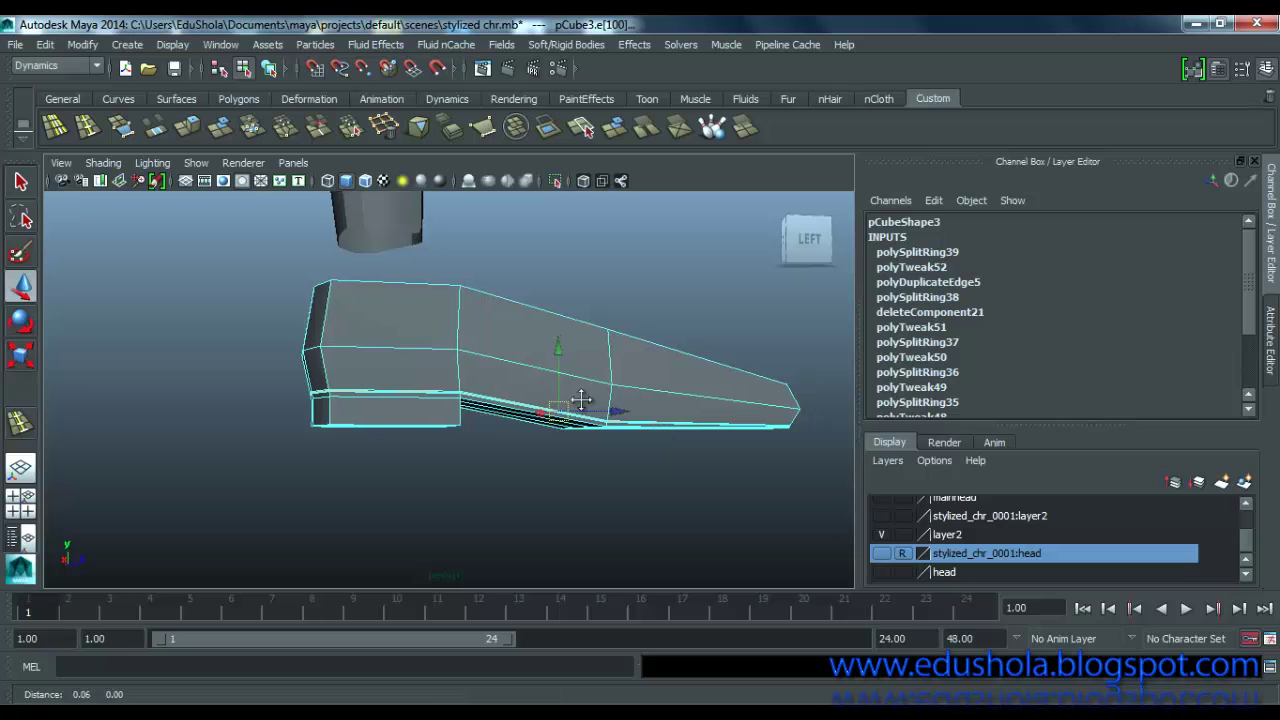
pyautogui.keyDown('alt'); pyautogui.moveTo(583, 403); pyautogui.dragTo(503, 419, button='middle'); pyautogui.keyUp('alt')
pyautogui.keyDown('alt'); pyautogui.moveTo(537, 431); pyautogui.dragTo(350, 440); pyautogui.keyUp('alt')
pyautogui.scroll(2, 723, 446)
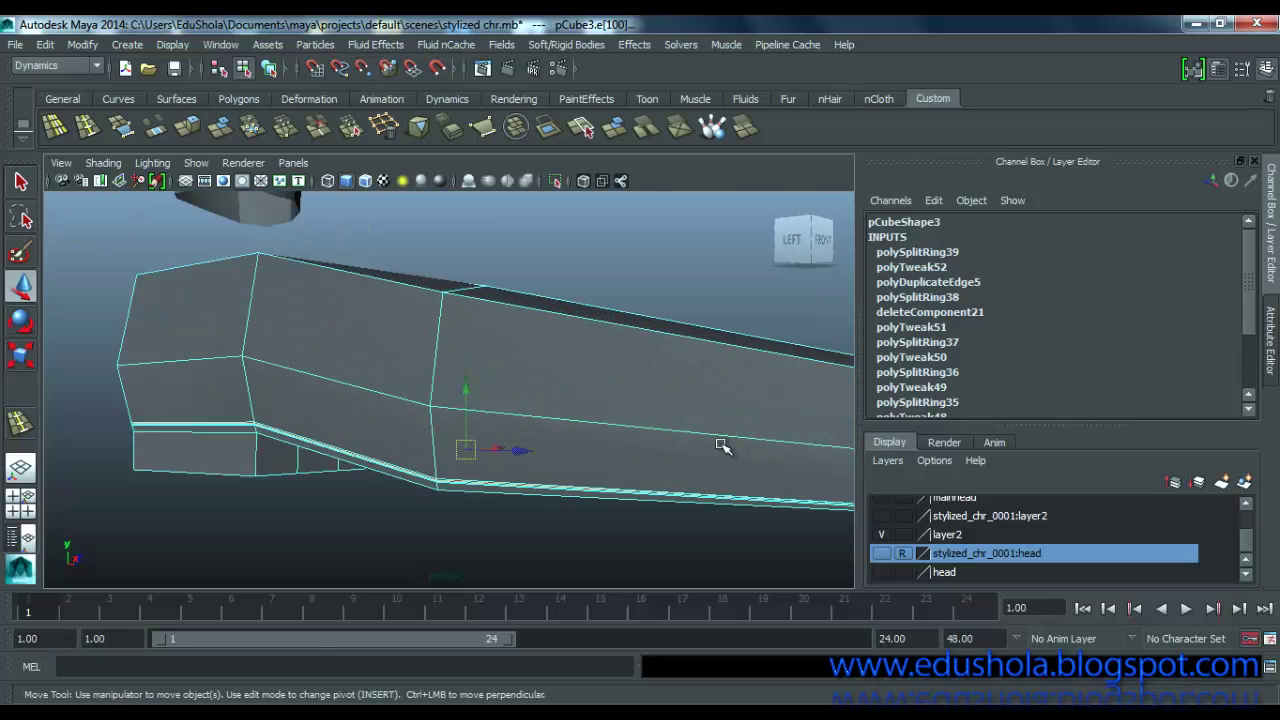
pyautogui.keyDown('alt'); pyautogui.moveTo(738, 480); pyautogui.dragTo(566, 400, button='middle'); pyautogui.keyUp('alt')
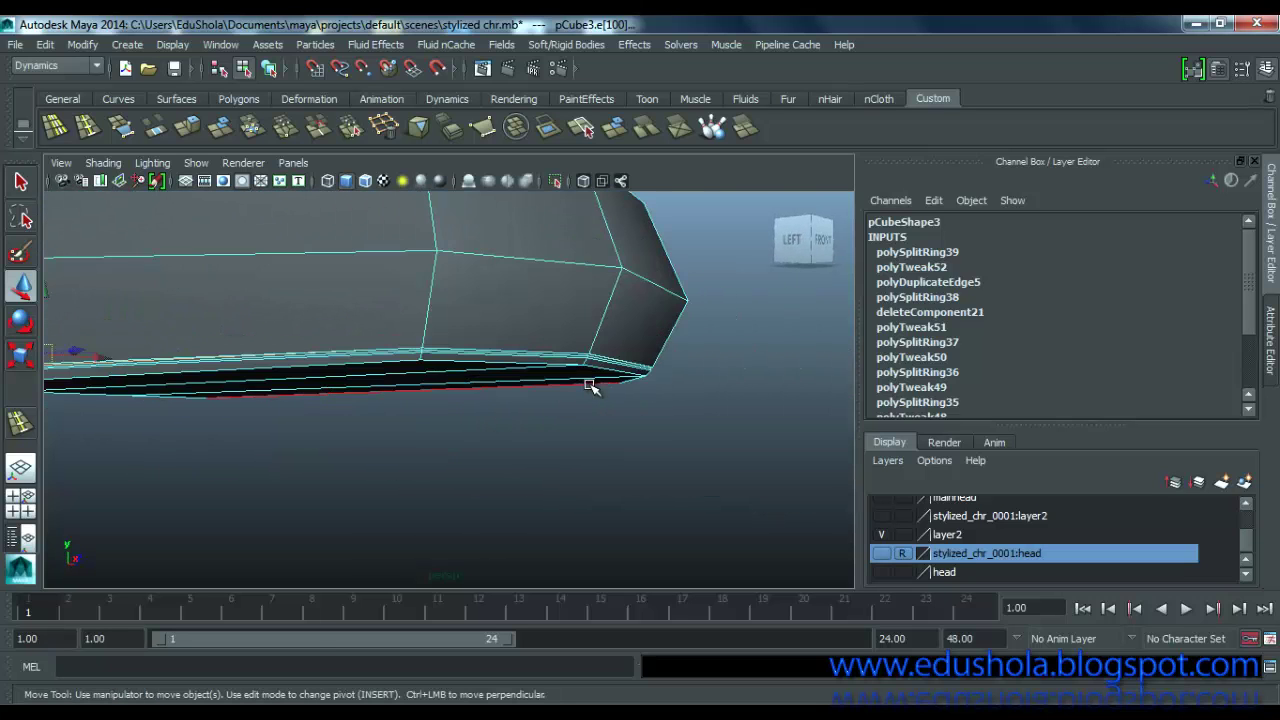
pyautogui.keyDown('alt'); pyautogui.moveTo(576, 393); pyautogui.dragTo(600, 391); pyautogui.keyUp('alt')
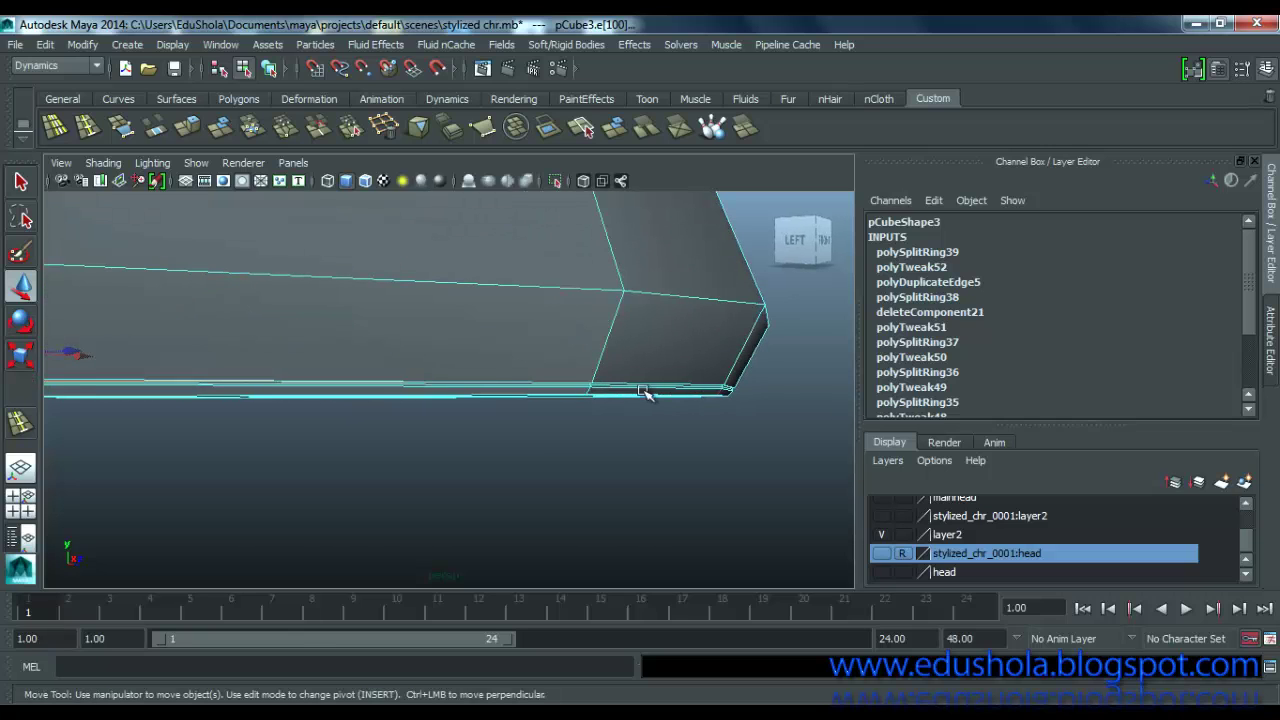
pyautogui.keyDown('alt'); pyautogui.moveTo(664, 417); pyautogui.dragTo(670, 414); pyautogui.keyUp('alt')
# Step: Switch to the side view and put the foot mesh into vertex editing, framed on the sole's front corner at the toe
pyautogui.press('space')
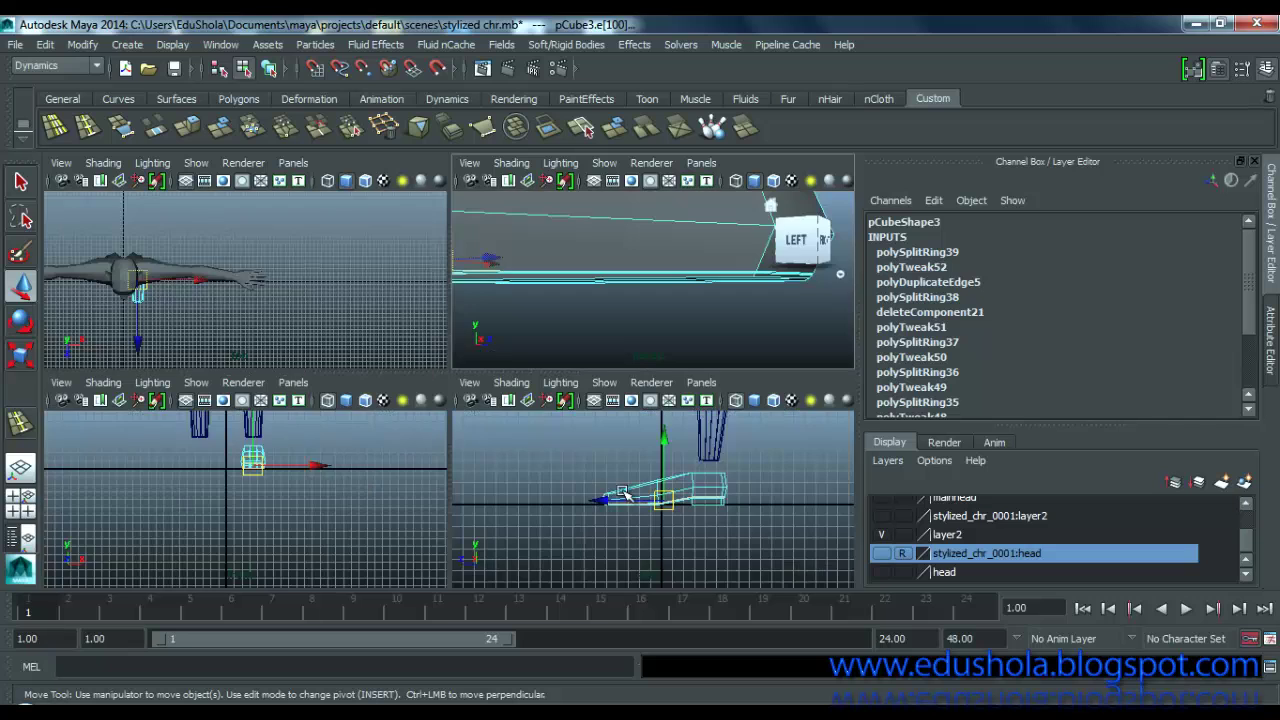
pyautogui.press('space')
pyautogui.scroll(5, 431, 497)
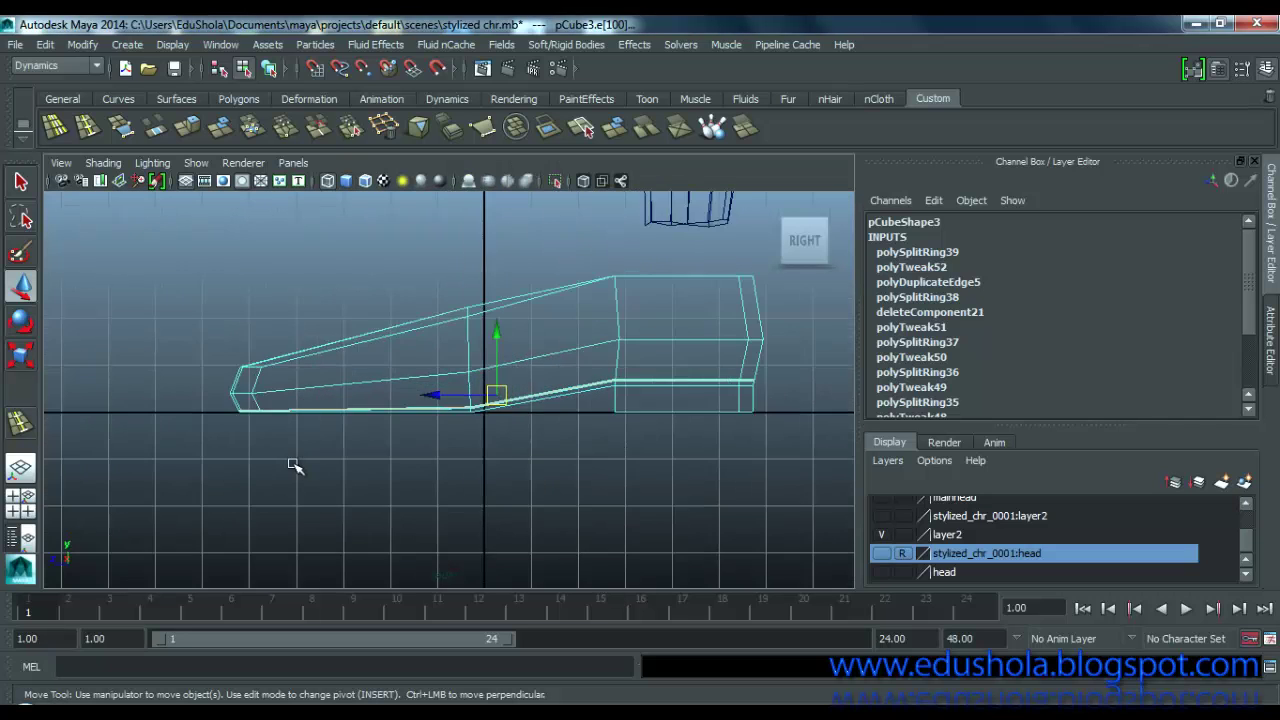
pyautogui.scroll(1, 197, 441)
pyautogui.keyDown('alt'); pyautogui.moveTo(244, 431); pyautogui.dragTo(594, 403, button='middle'); pyautogui.keyUp('alt')
pyautogui.scroll(7, 370, 438)
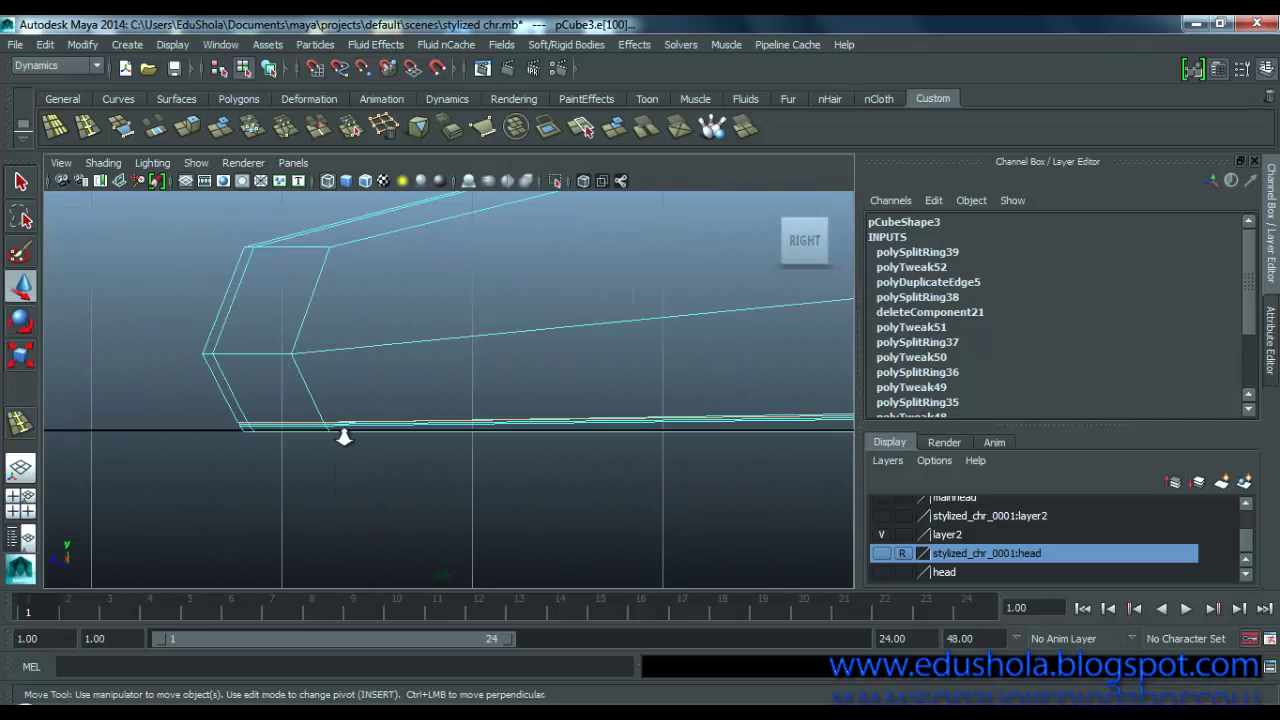
pyautogui.moveTo(309, 442); pyautogui.dragTo(440, 423, button='middle')
pyautogui.scroll(5, 376, 408)
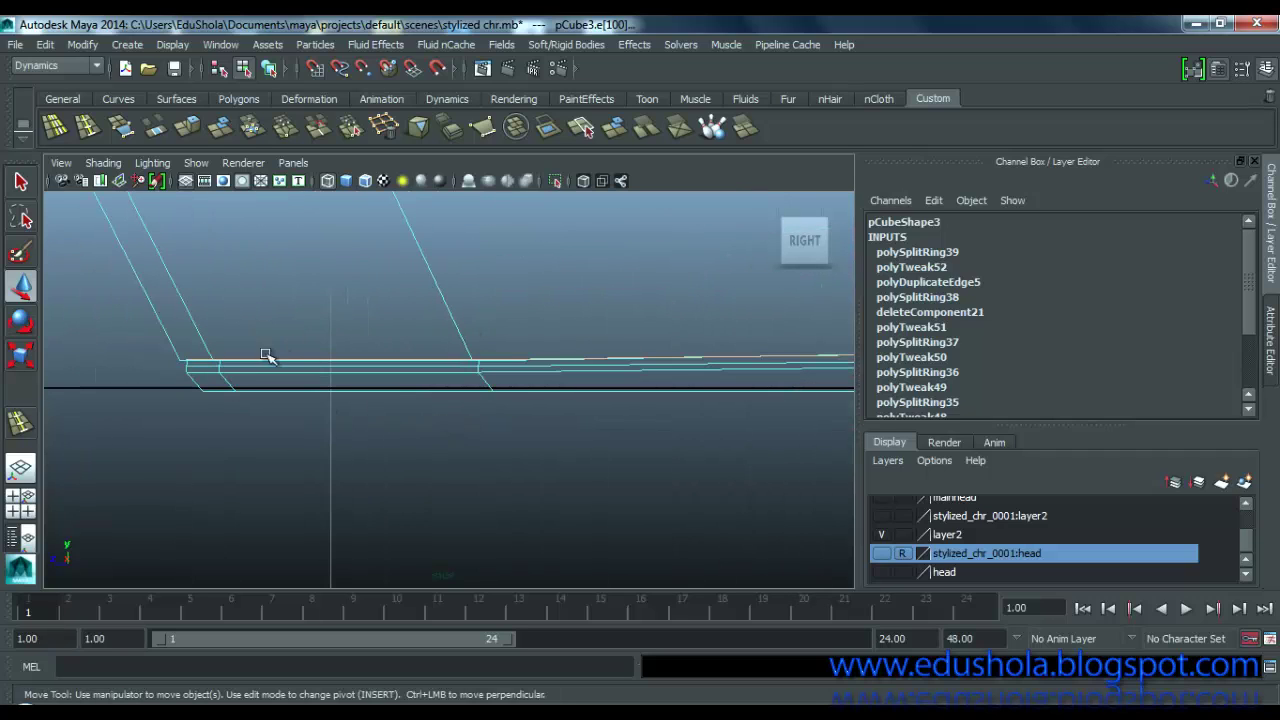
pyautogui.click(527, 373)
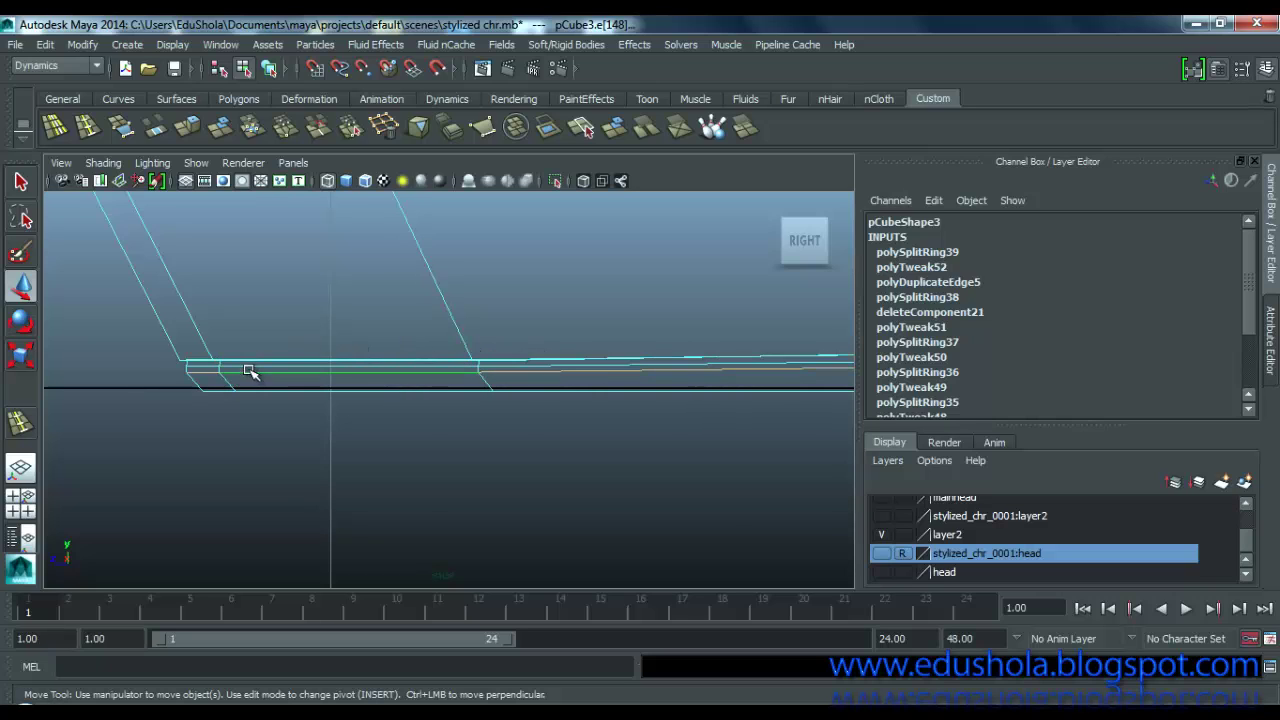
pyautogui.scroll(-10, 403, 366)
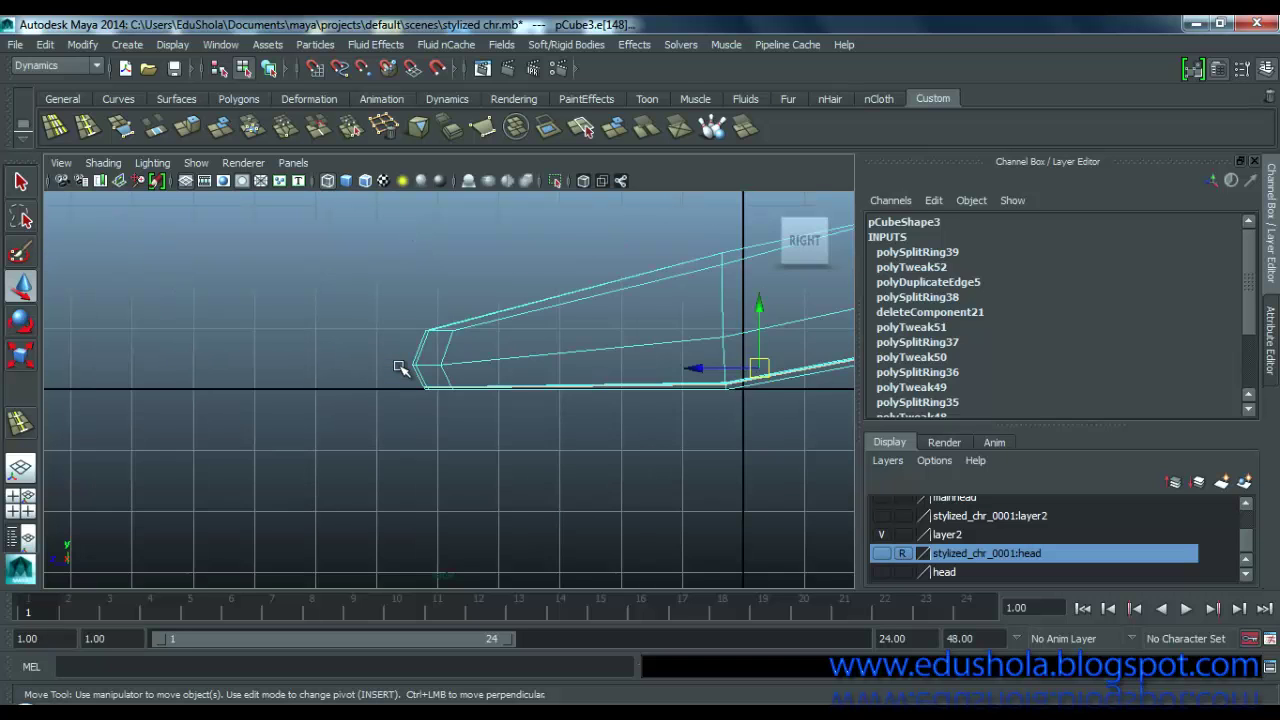
pyautogui.scroll(7, 403, 366)
pyautogui.scroll(2, 410, 388)
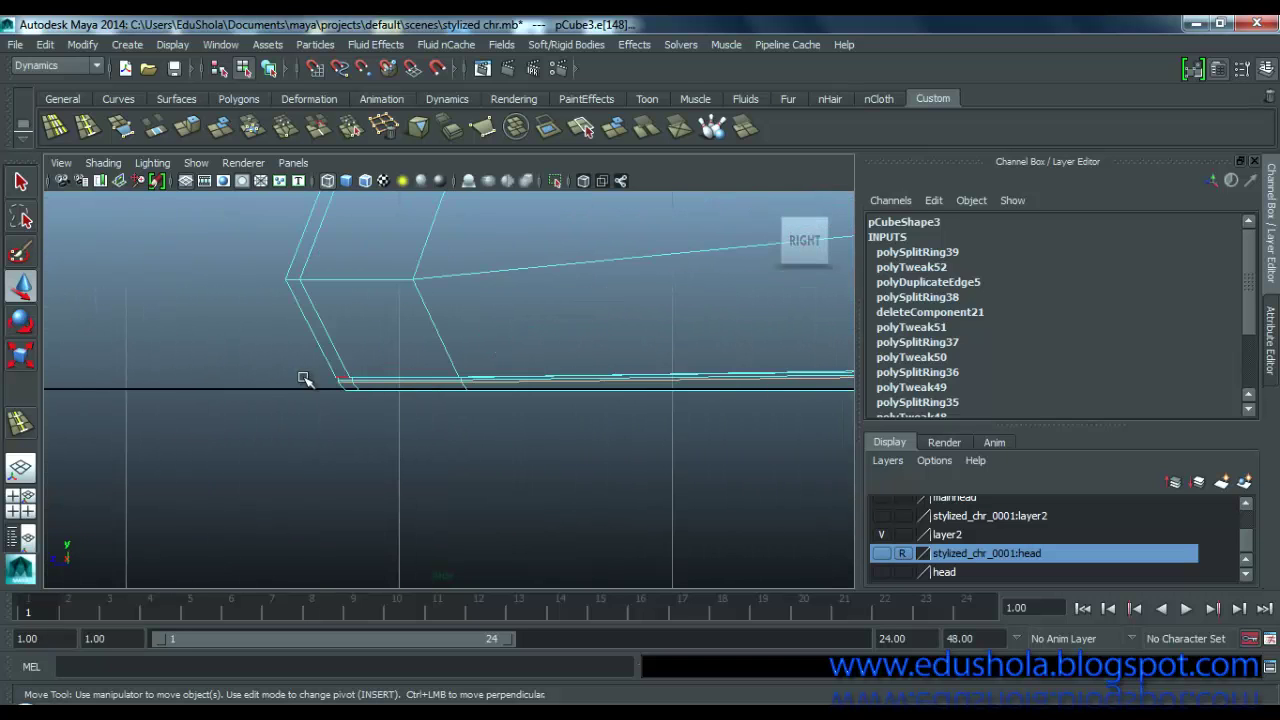
pyautogui.moveTo(326, 336); pyautogui.dragTo(255, 272, button='right')
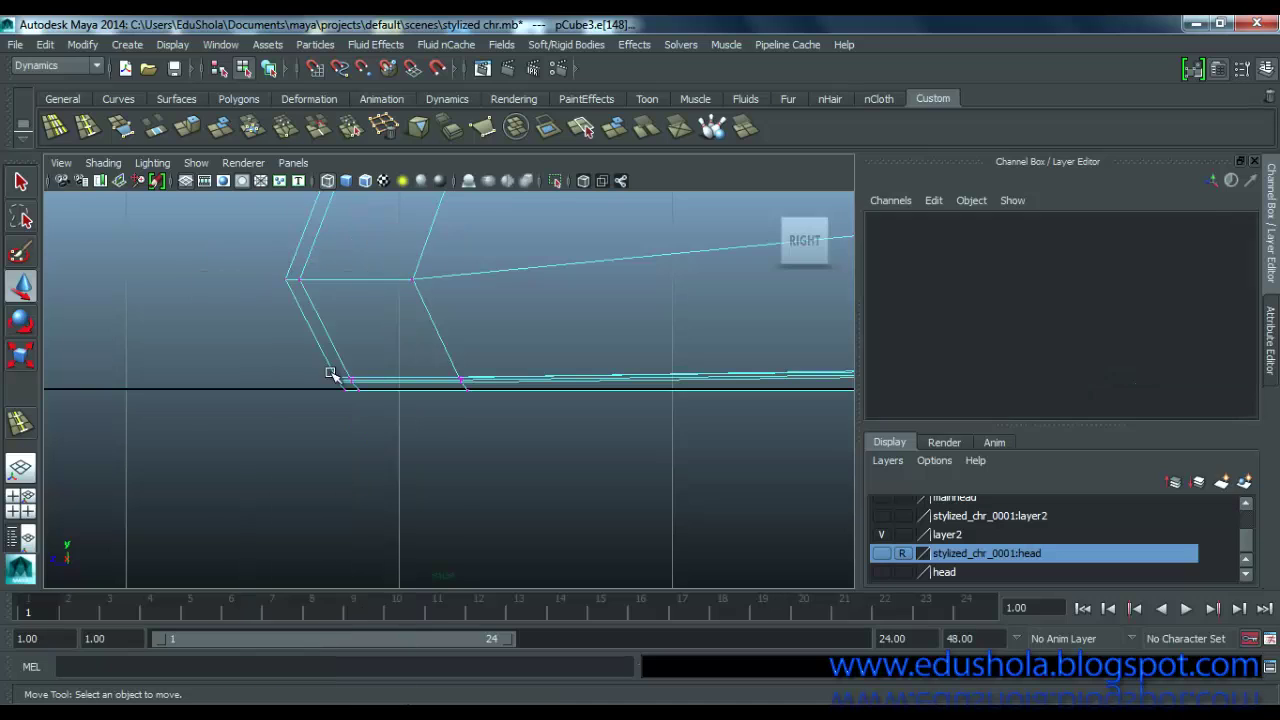
pyautogui.scroll(2, 347, 405)
pyautogui.scroll(2, 260, 385)
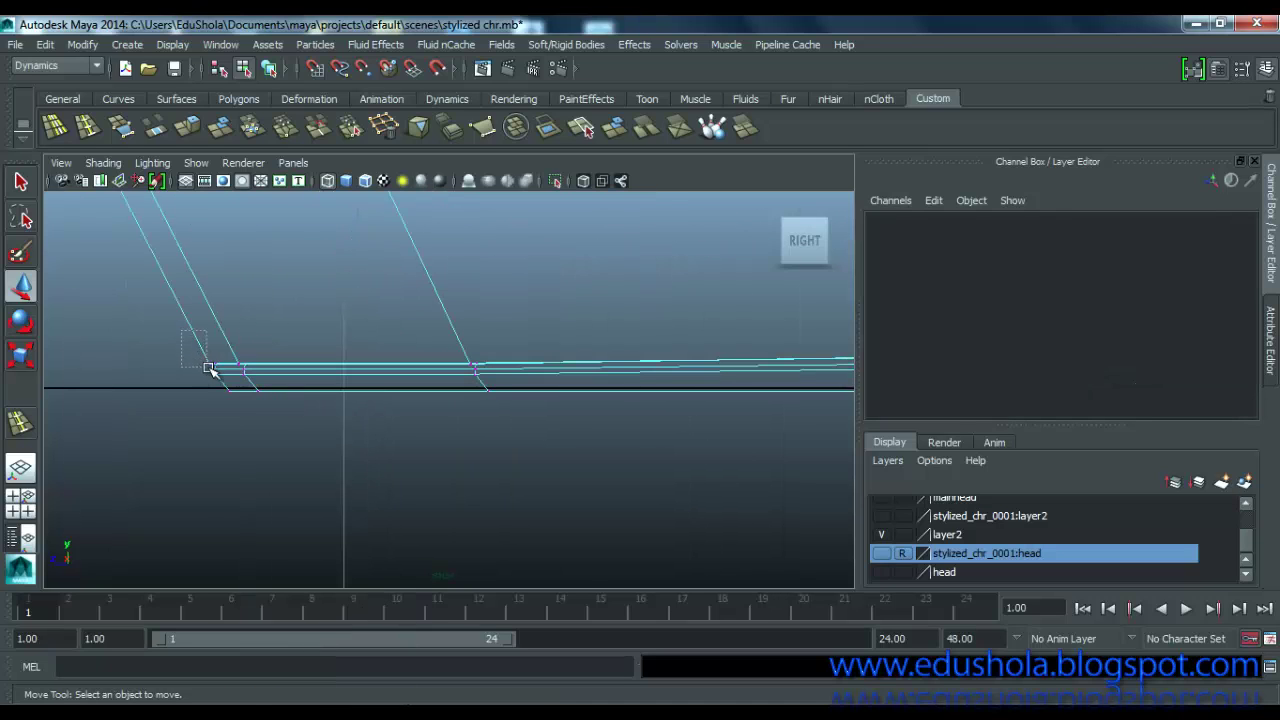
# Step: Try to raise the single toe-end vertex of the sole's uppermost edge loop
pyautogui.moveTo(218, 356); pyautogui.dragTo(216, 371)
pyautogui.moveTo(210, 320); pyautogui.dragTo(210, 309)
pyautogui.scroll(2, 196, 380)
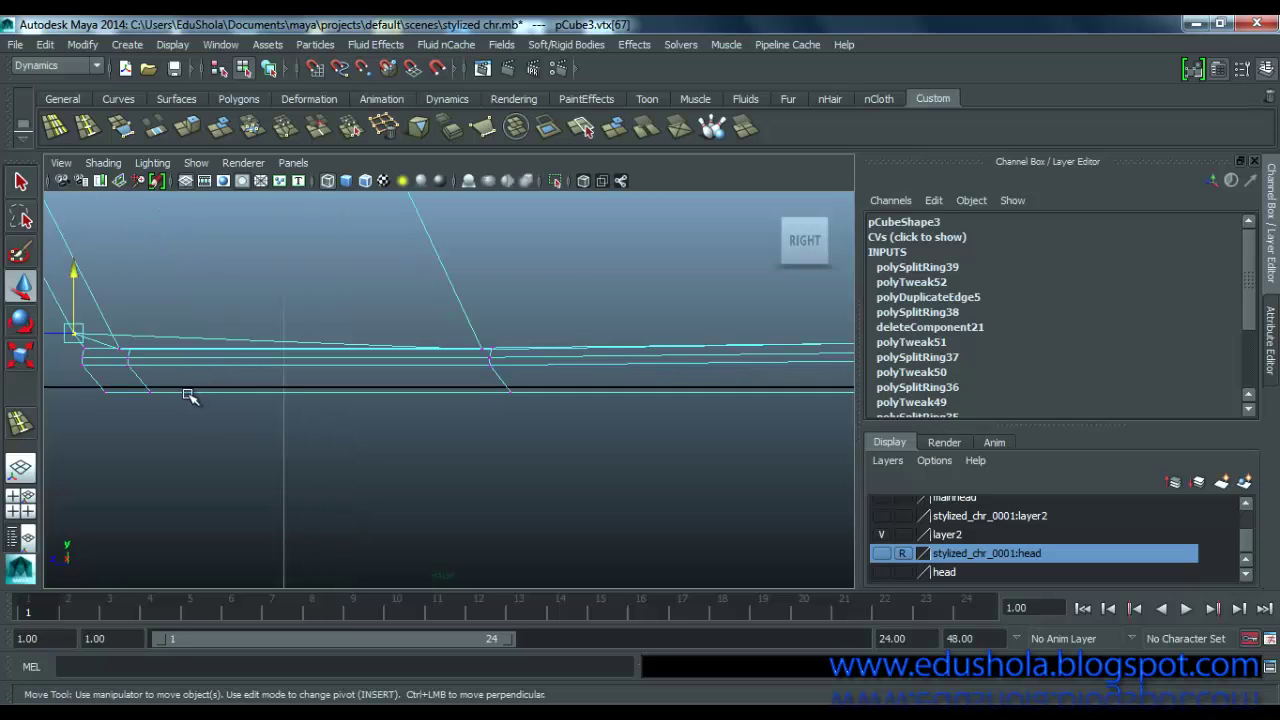
pyautogui.scroll(3, 151, 386)
pyautogui.keyDown('alt'); pyautogui.moveTo(137, 377); pyautogui.dragTo(619, 381, button='middle'); pyautogui.keyUp('alt')
pyautogui.scroll(4, 323, 366)
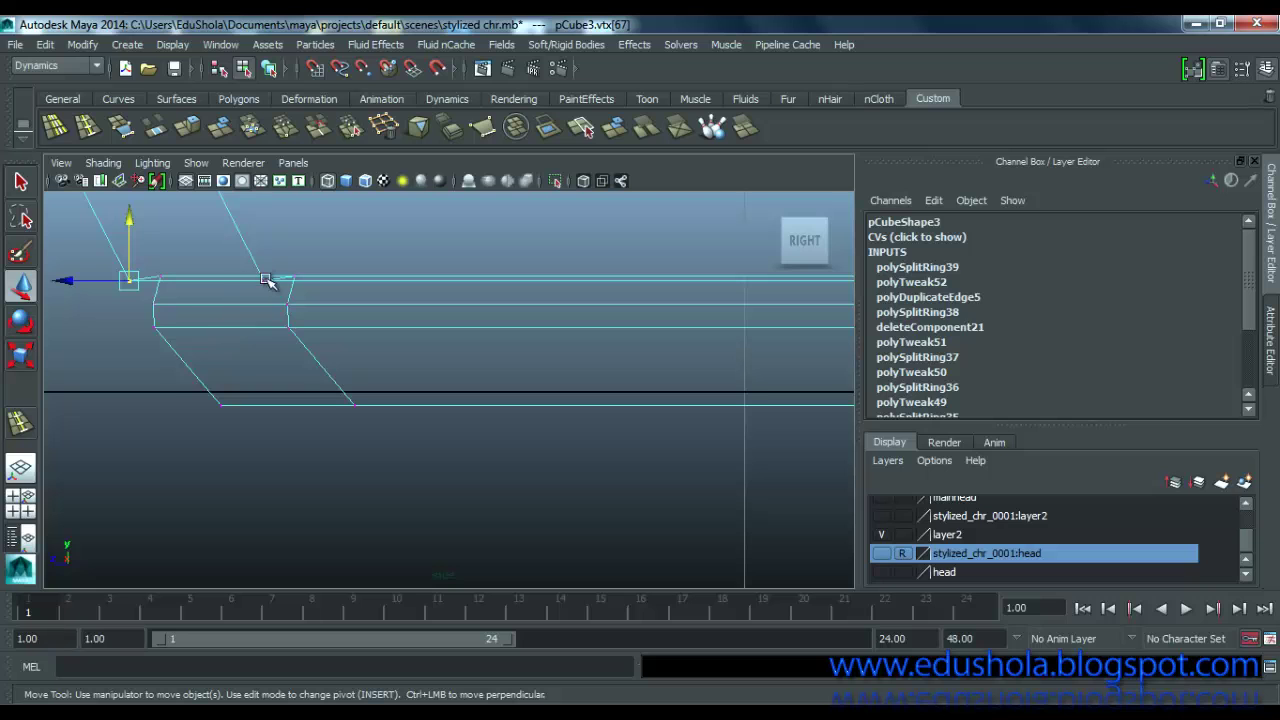
# Step: Select all vertices of the sole's uppermost edge loop and raise them slightly, away from the loops below
pyautogui.keyDown('shift'); pyautogui.doubleClick(264, 281); pyautogui.keyUp('shift')
pyautogui.scroll(-8, 266, 281)
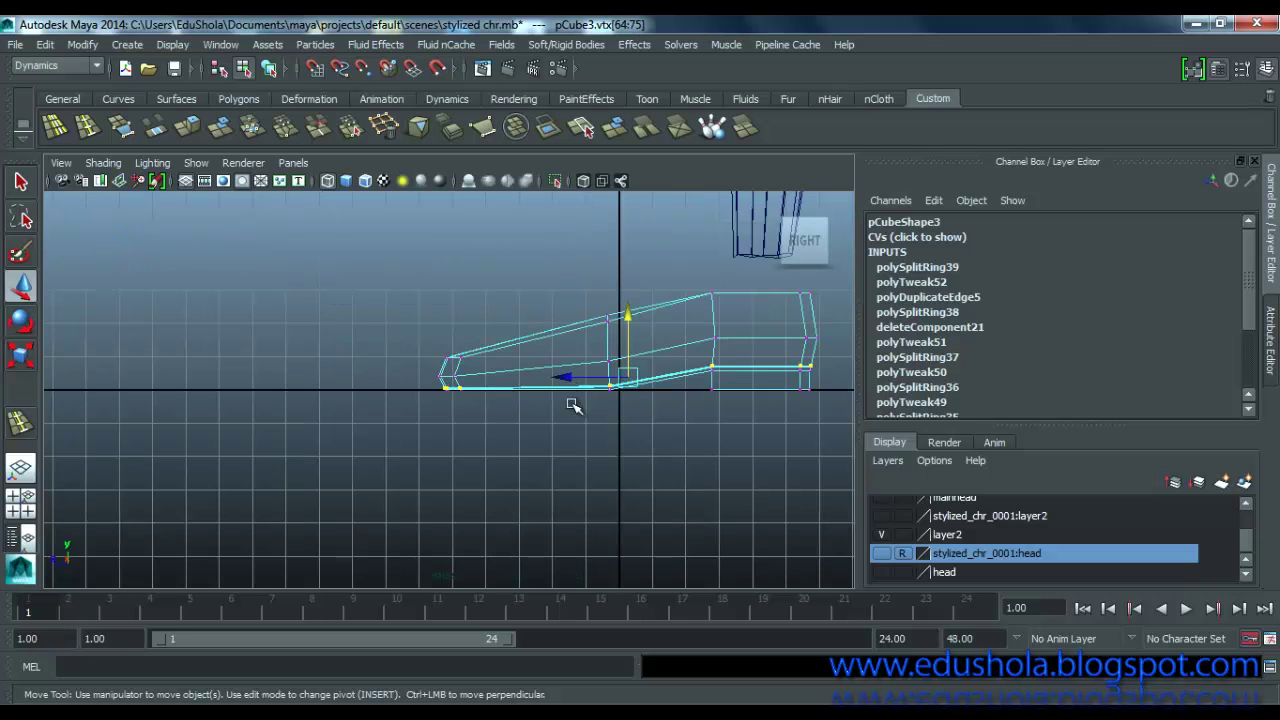
pyautogui.scroll(5, 391, 429)
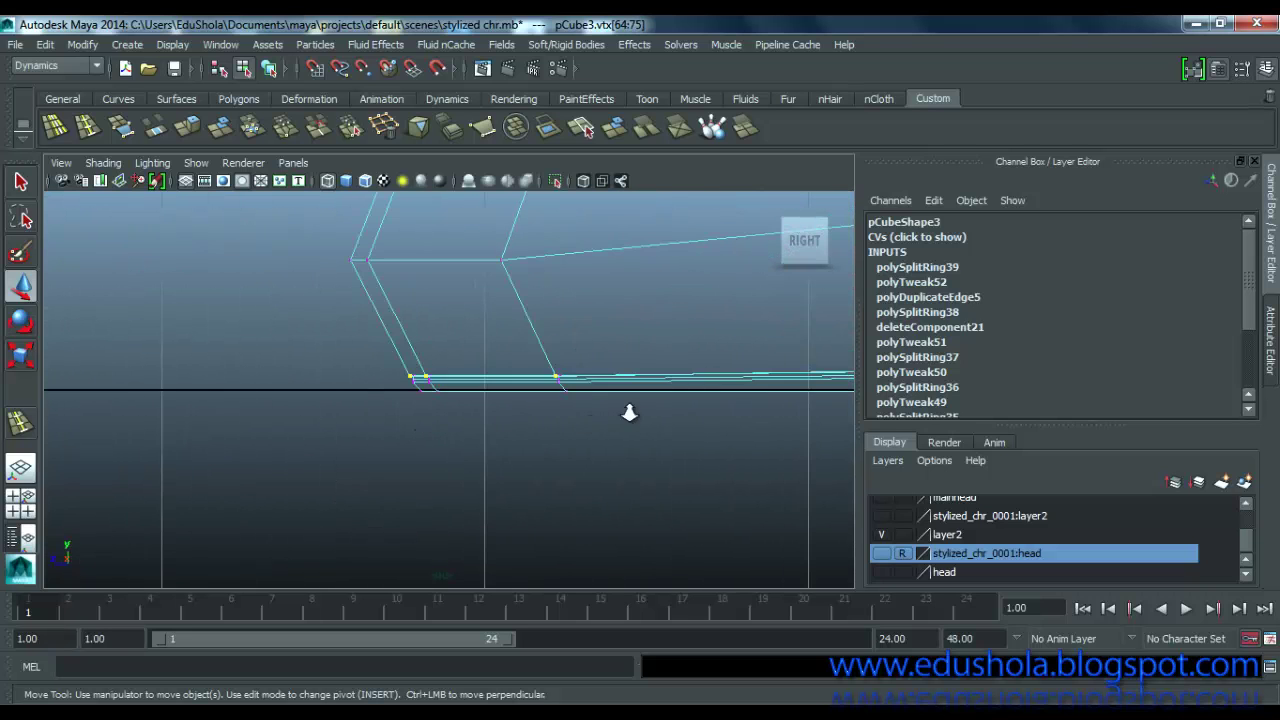
pyautogui.scroll(-4, 629, 412)
pyautogui.scroll(6, 566, 480)
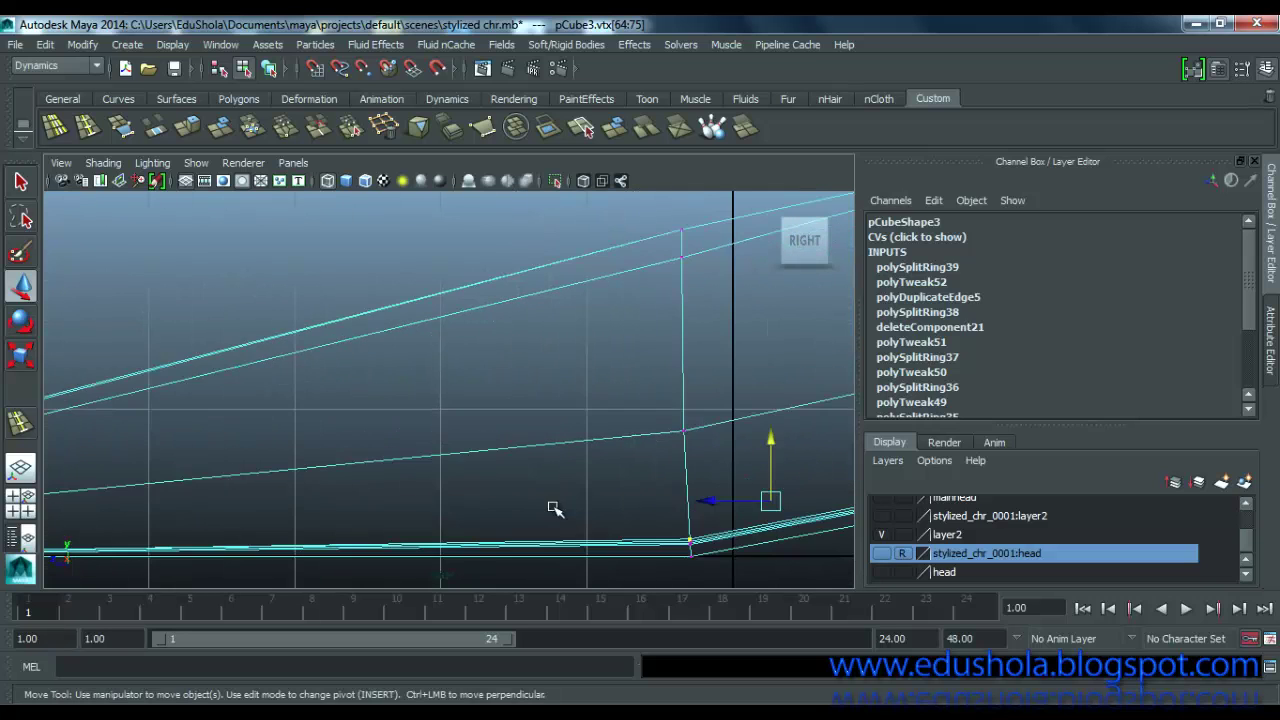
pyautogui.keyDown('alt'); pyautogui.moveTo(553, 508); pyautogui.dragTo(417, 291, button='middle'); pyautogui.keyUp('alt')
pyautogui.scroll(4, 600, 349)
pyautogui.keyDown('alt'); pyautogui.moveTo(500, 421); pyautogui.dragTo(330, 523, button='middle'); pyautogui.keyUp('alt')
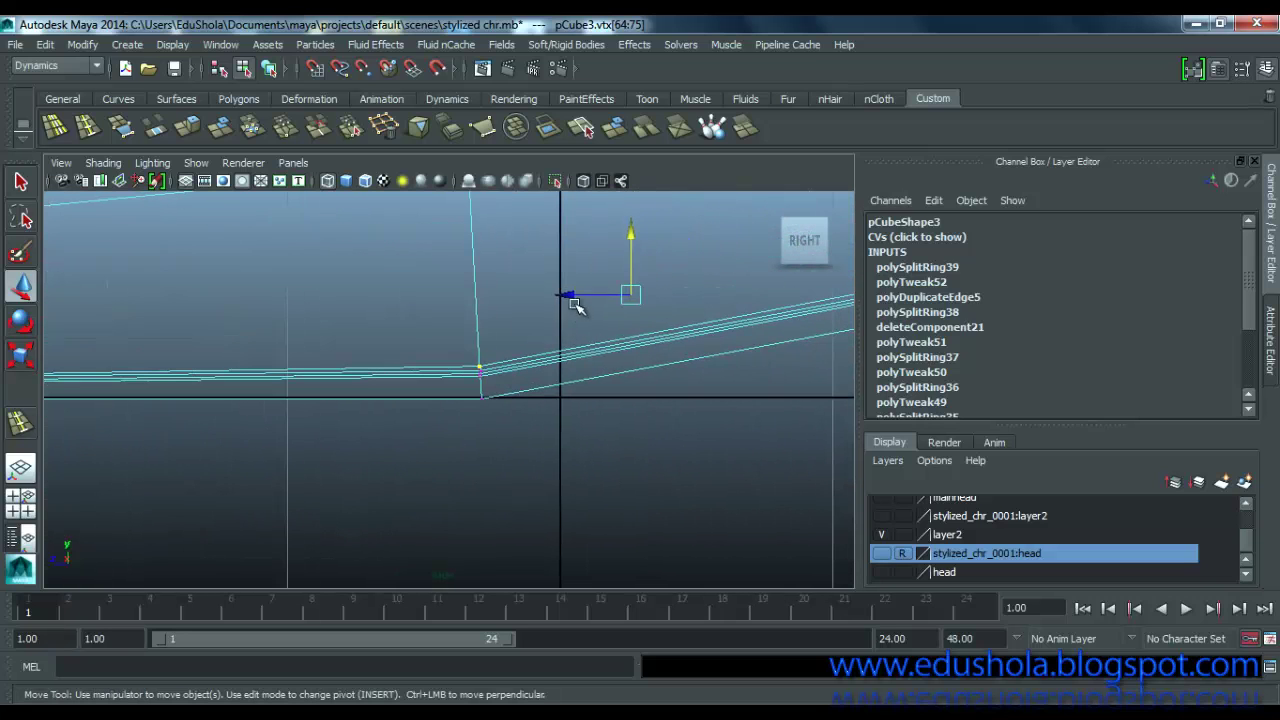
pyautogui.click(623, 262)
pyautogui.hotkey('ctrl', 'z')
pyautogui.moveTo(629, 238); pyautogui.dragTo(629, 251)
pyautogui.scroll(-8, 405, 376)
pyautogui.scroll(2, 290, 441)
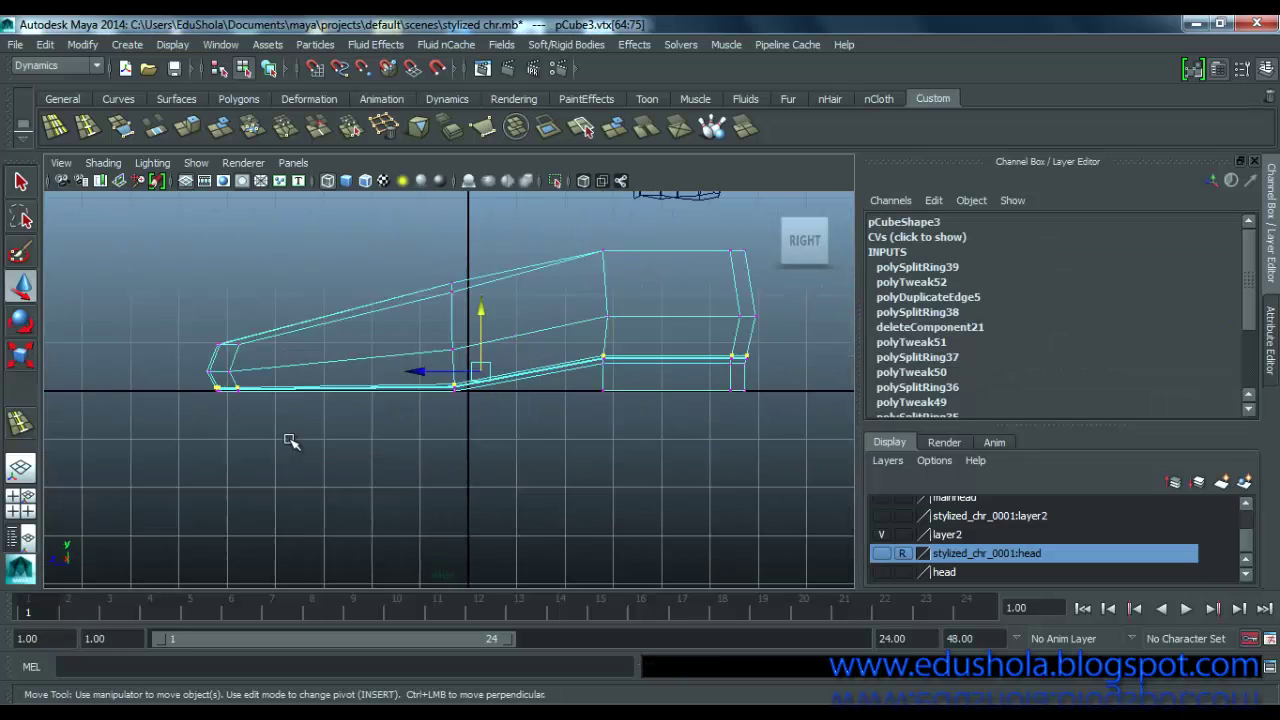
# Step: Raise the toe-area vertices of the second sole edge loop until they sit close beneath the uppermost loop
pyautogui.scroll(3, 240, 425)
pyautogui.scroll(3, 443, 351)
pyautogui.scroll(2, 260, 350)
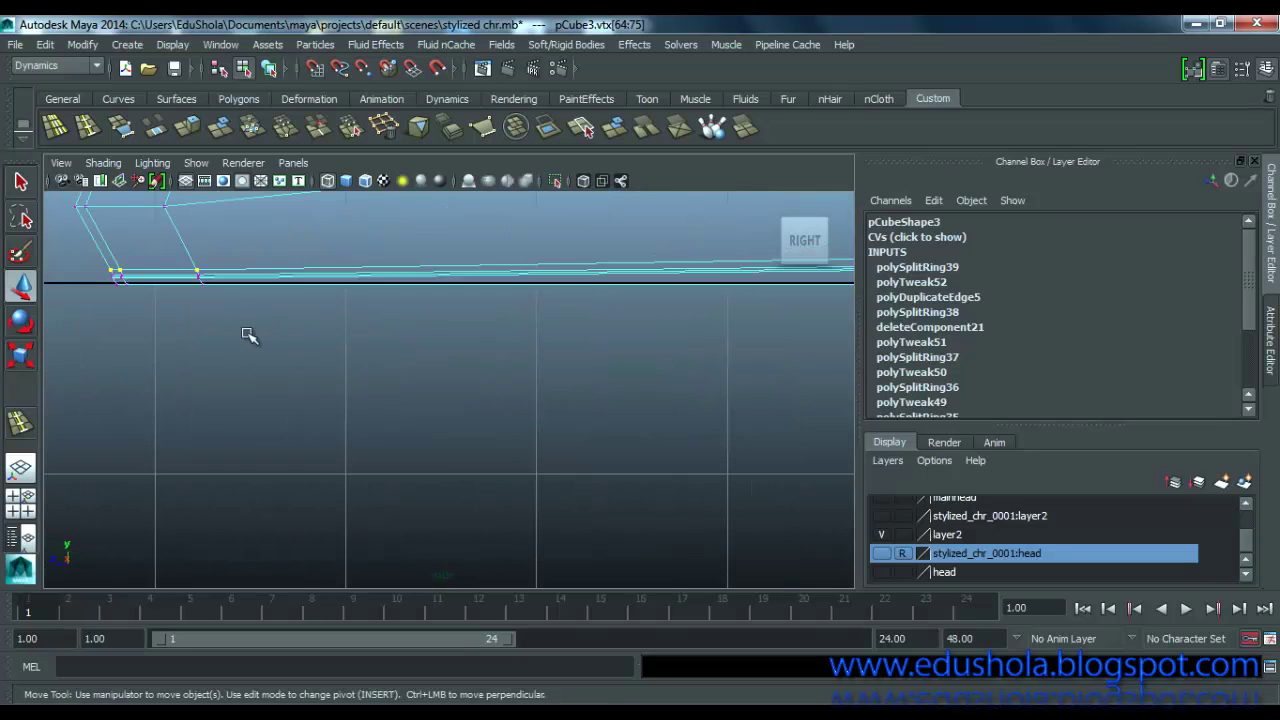
pyautogui.keyDown('alt'); pyautogui.moveTo(202, 307); pyautogui.dragTo(405, 388, button='middle'); pyautogui.keyUp('alt')
pyautogui.scroll(3, 355, 295)
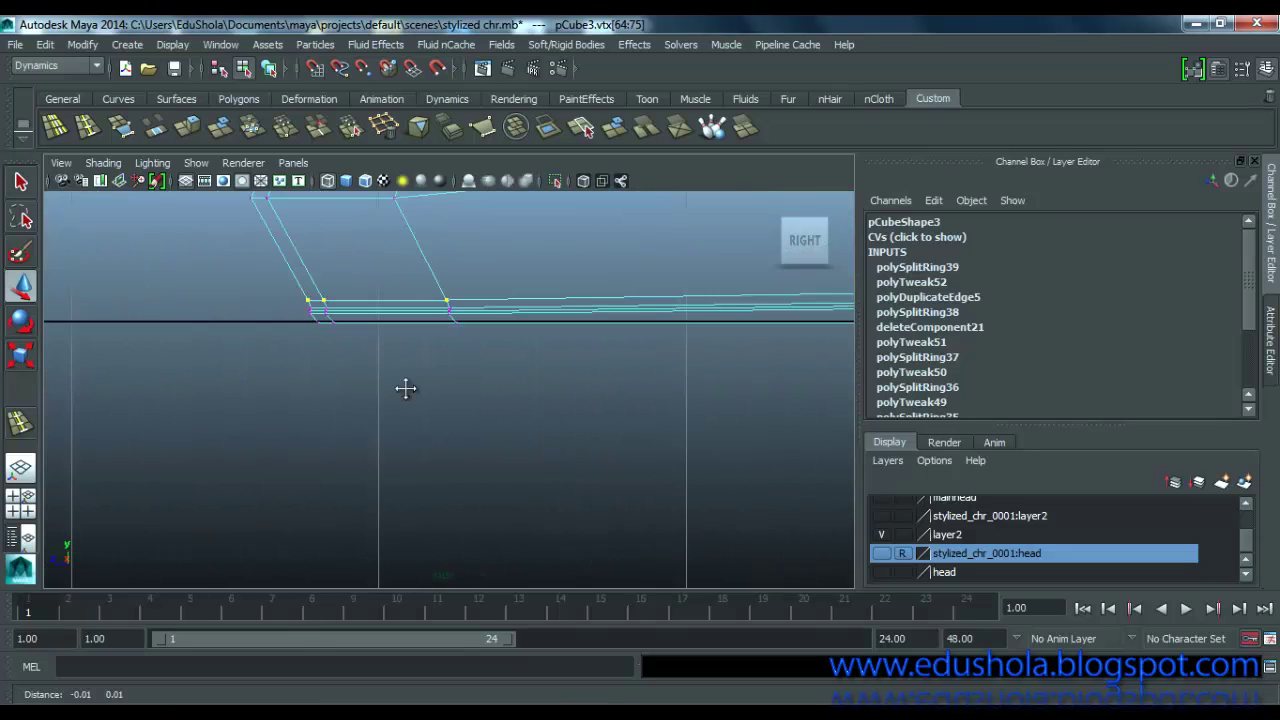
pyautogui.scroll(3, 329, 363)
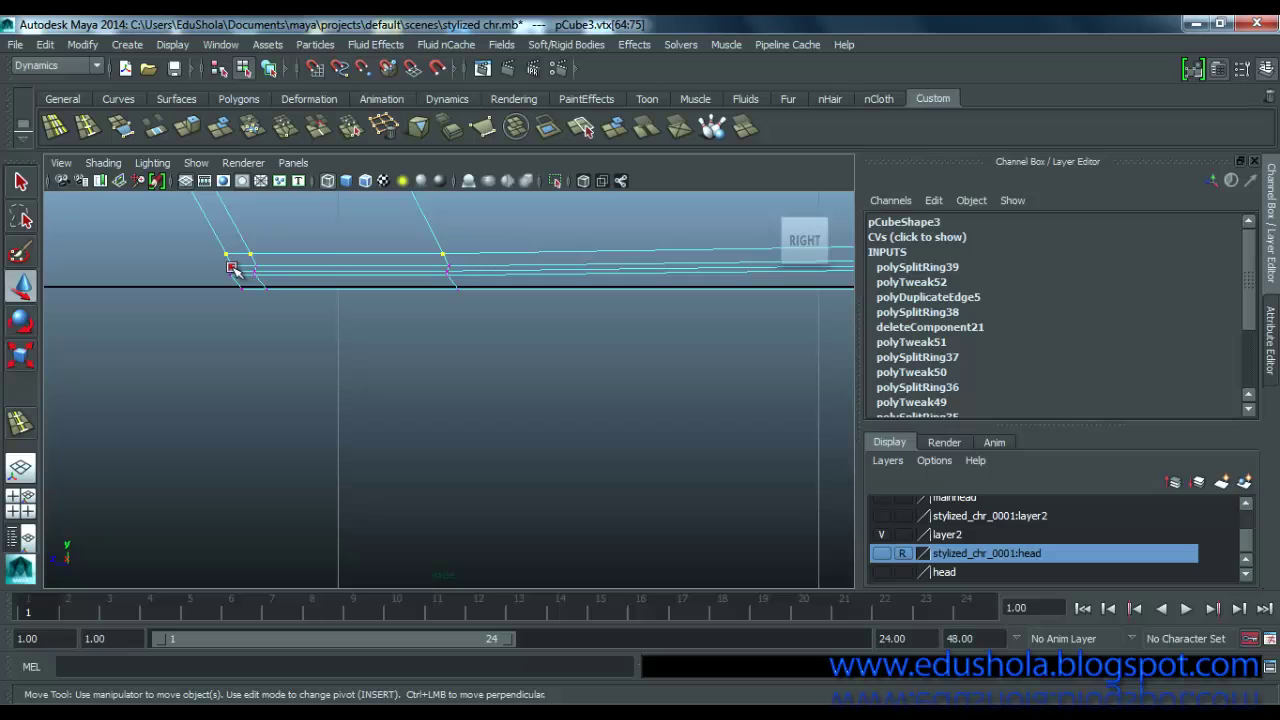
pyautogui.click(232, 266)
pyautogui.keyDown('shift'); pyautogui.click(255, 265); pyautogui.keyUp('shift')
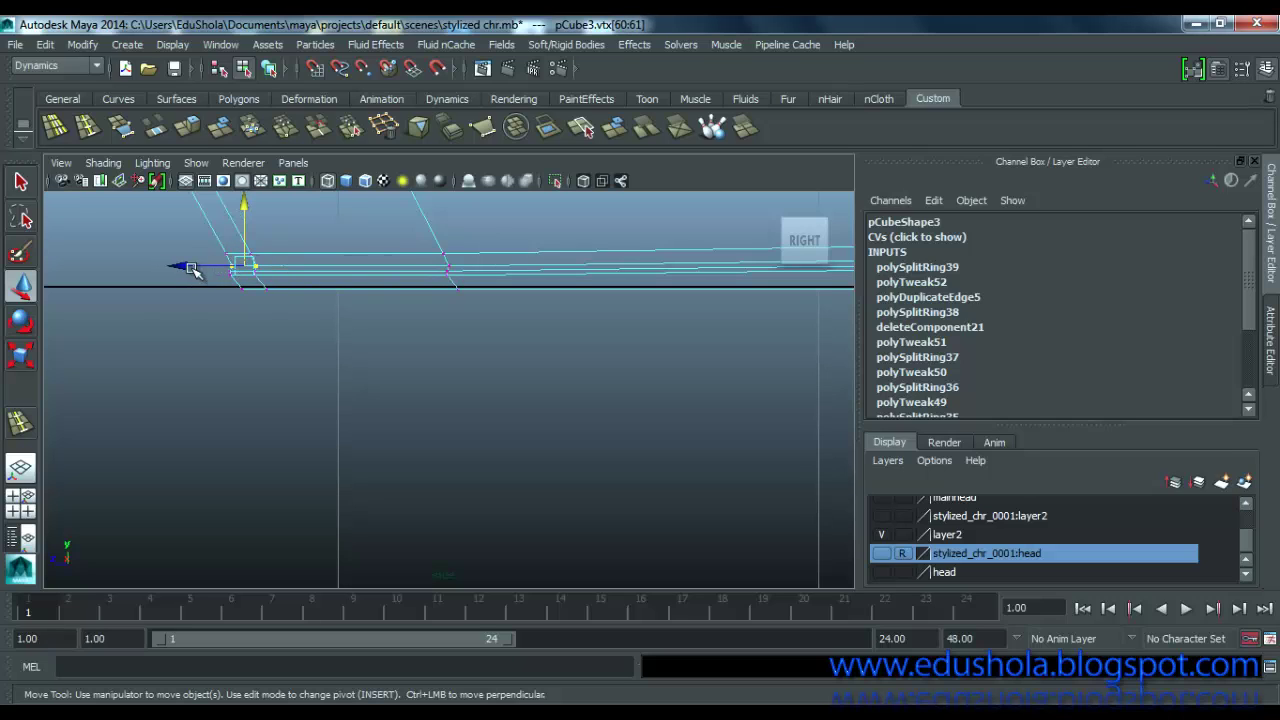
pyautogui.keyDown('shift'); pyautogui.click(460, 266); pyautogui.keyUp('shift')
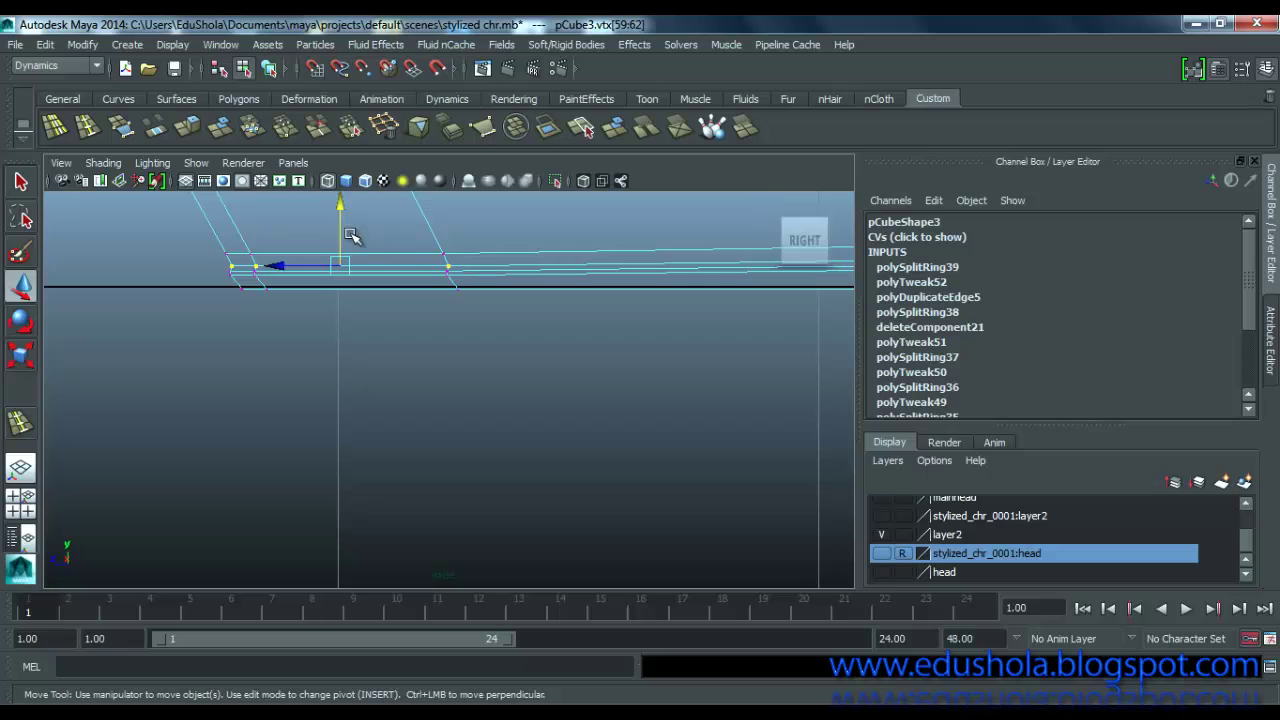
pyautogui.moveTo(340, 233); pyautogui.dragTo(337, 221)
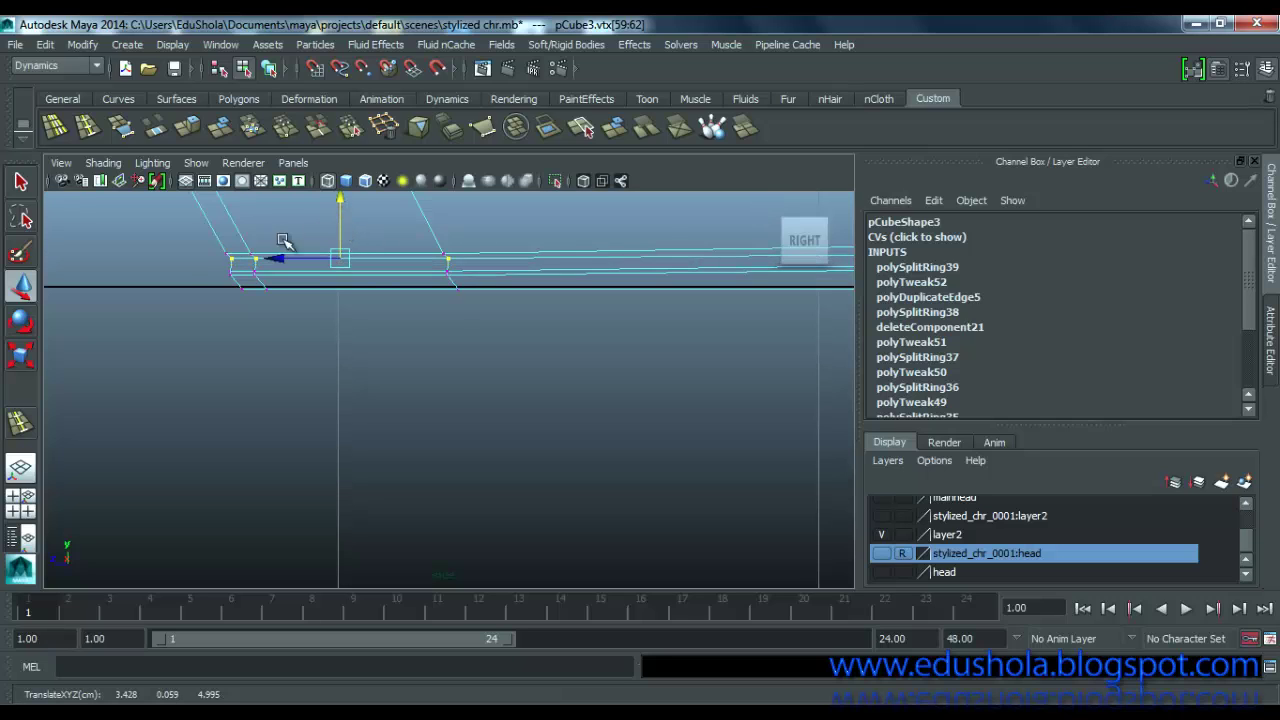
# Step: Push the toe-tip vertices of the second and third sole edge loops inward toward the heel to form a groove
pyautogui.click(226, 258)
pyautogui.moveTo(271, 268); pyautogui.dragTo(222, 254)
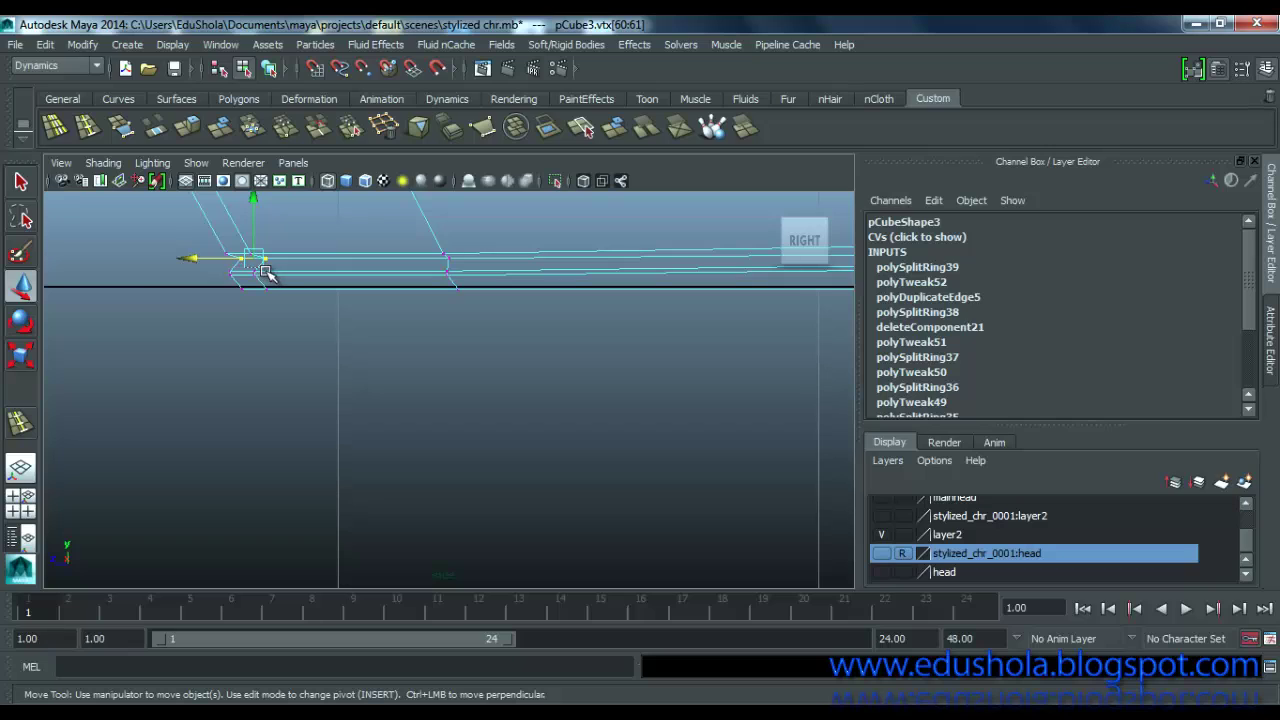
pyautogui.moveTo(275, 273); pyautogui.dragTo(213, 272)
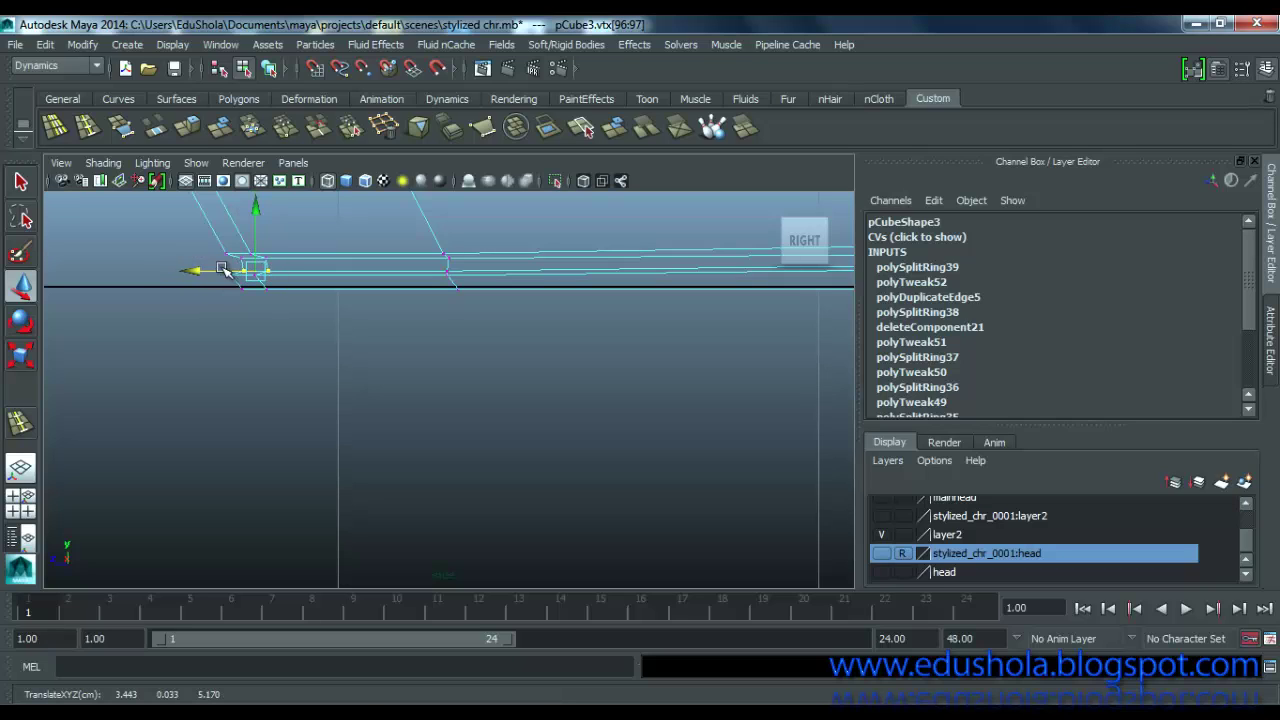
pyautogui.scroll(2, 219, 274)
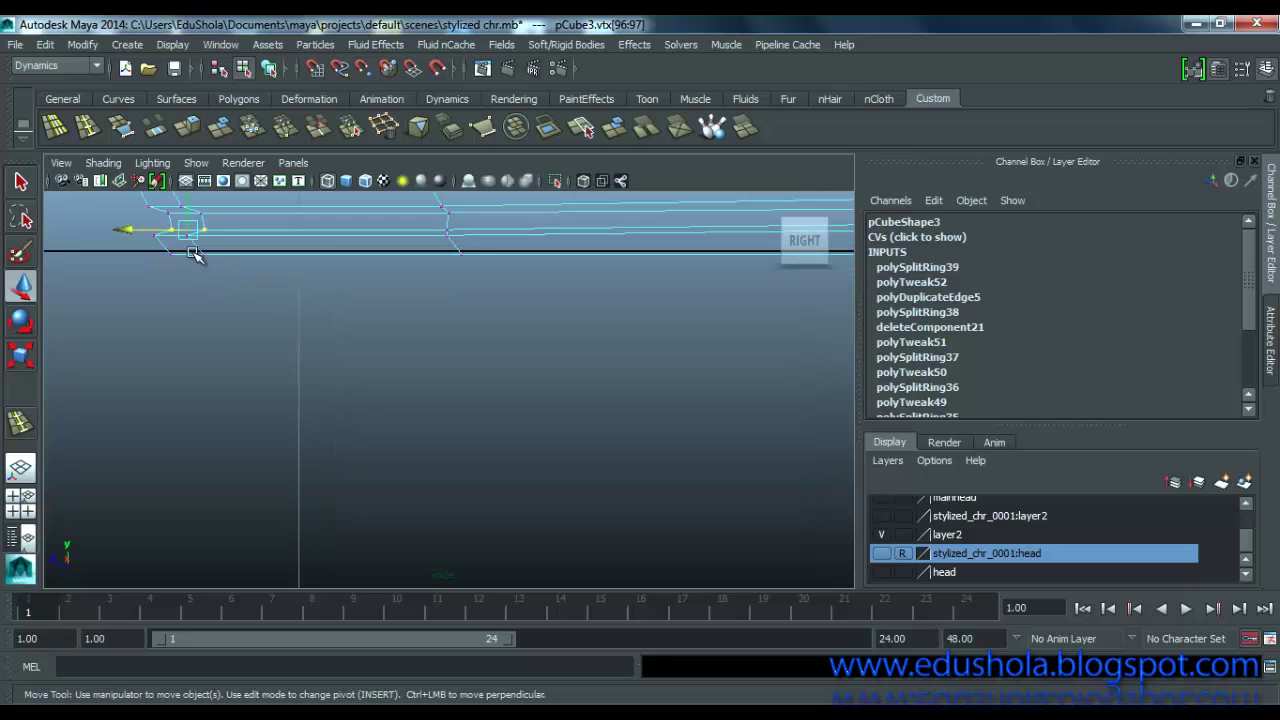
pyautogui.keyDown('alt'); pyautogui.moveTo(213, 262); pyautogui.dragTo(313, 306, button='middle'); pyautogui.keyUp('alt')
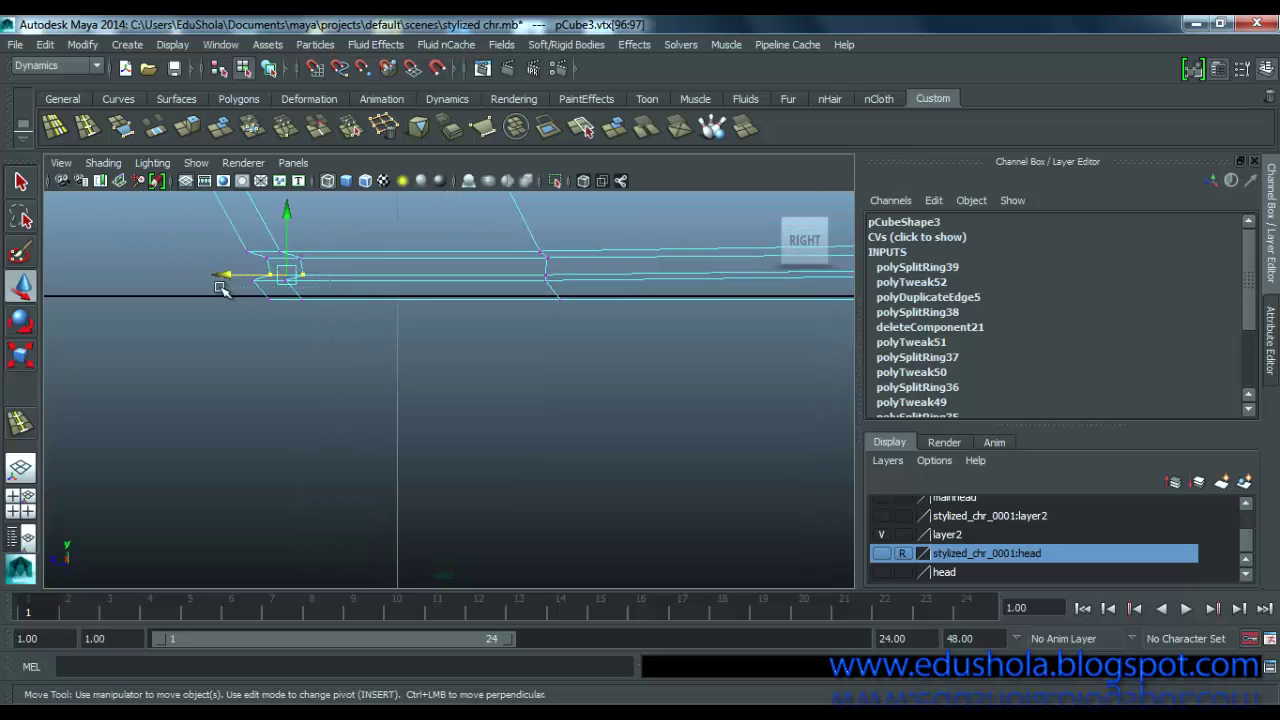
# Step: Raise the toe-area vertices of the two lower sole edge loops slightly, closer to the upper pair
pyautogui.moveTo(278, 246); pyautogui.dragTo(280, 239)
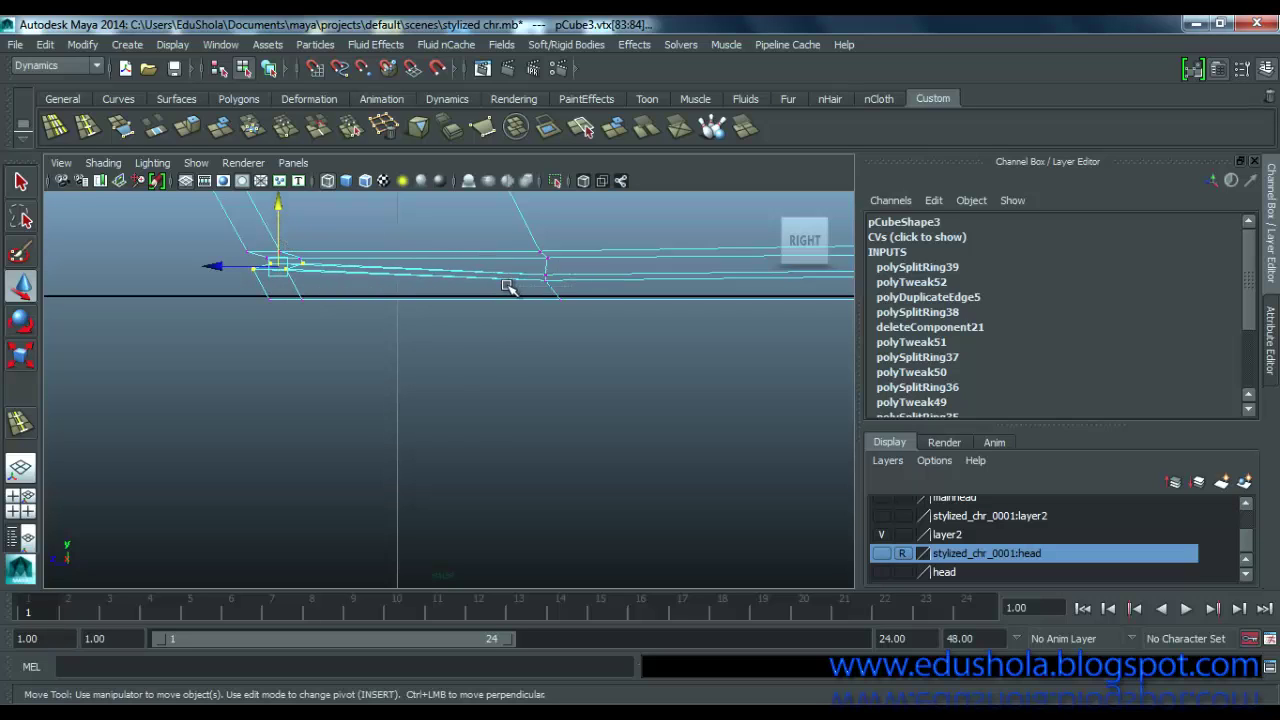
pyautogui.moveTo(507, 284); pyautogui.dragTo(539, 244)
pyautogui.keyDown('alt'); pyautogui.moveTo(566, 263); pyautogui.dragTo(166, 376, button='middle'); pyautogui.keyUp('alt')
pyautogui.scroll(-10, 515, 343)
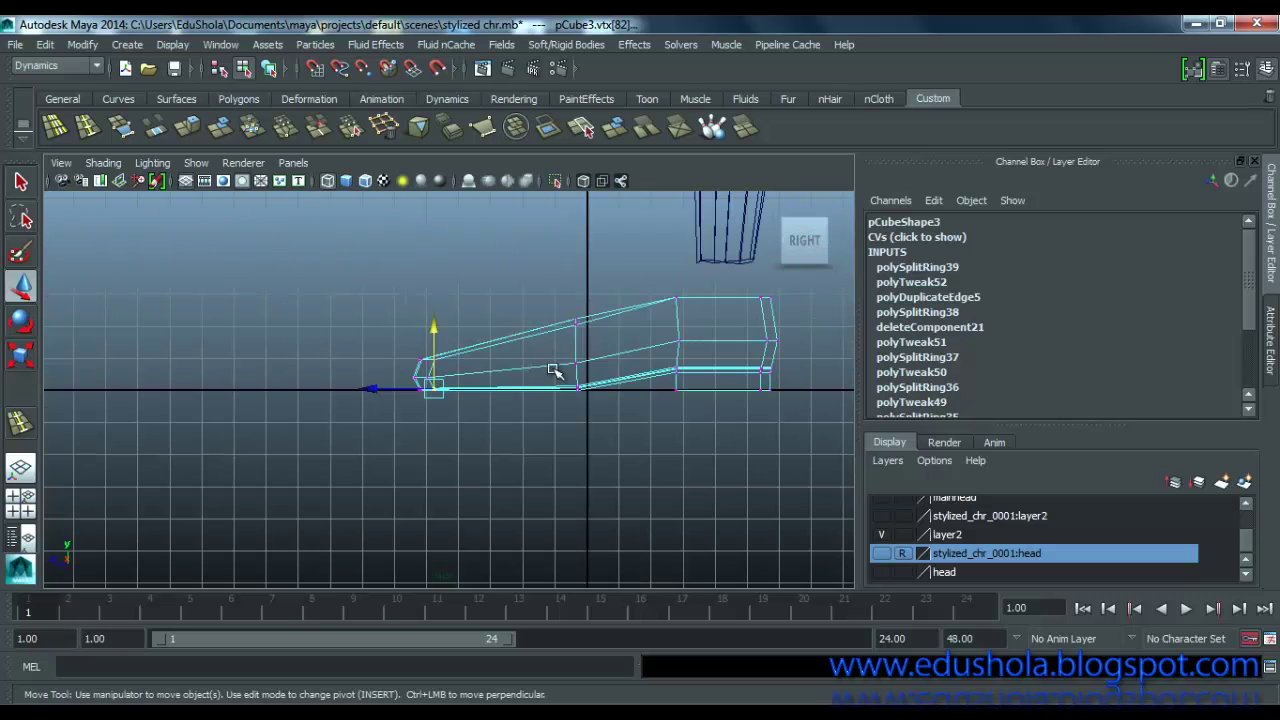
pyautogui.scroll(6, 578, 420)
pyautogui.keyDown('alt'); pyautogui.moveTo(699, 419); pyautogui.dragTo(170, 370, button='middle'); pyautogui.keyUp('alt')
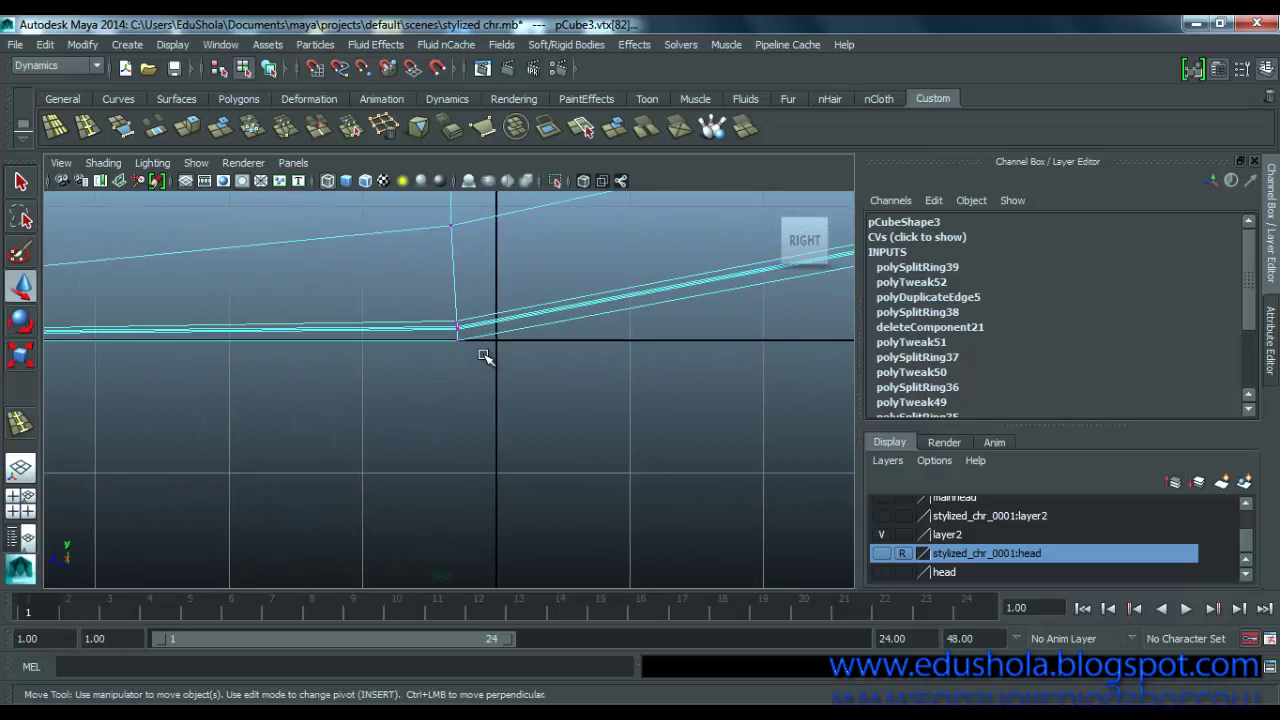
# Step: Raise the sole edge loop vertices at the ball of the foot slightly above the bottom edge
pyautogui.scroll(6, 481, 351)
pyautogui.keyDown('alt'); pyautogui.moveTo(474, 294); pyautogui.dragTo(437, 443, button='middle'); pyautogui.keyUp('alt')
pyautogui.scroll(2, 423, 381)
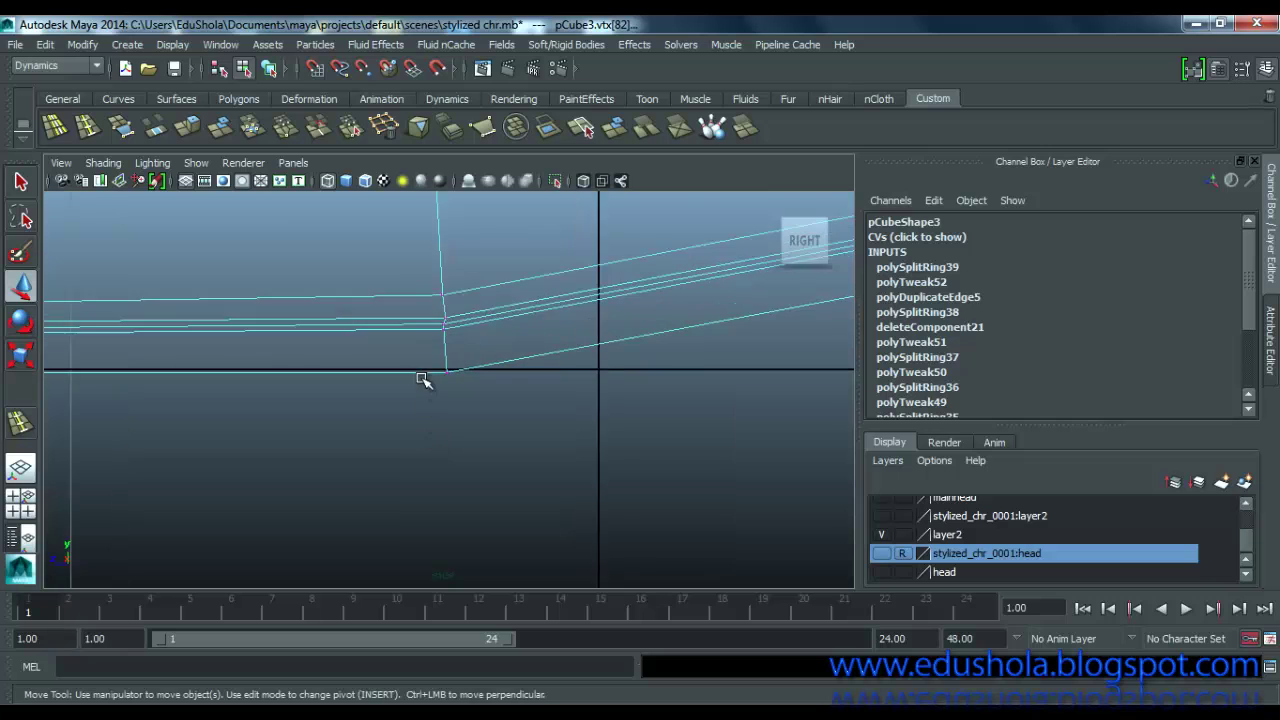
pyautogui.moveTo(468, 352); pyautogui.dragTo(468, 352)
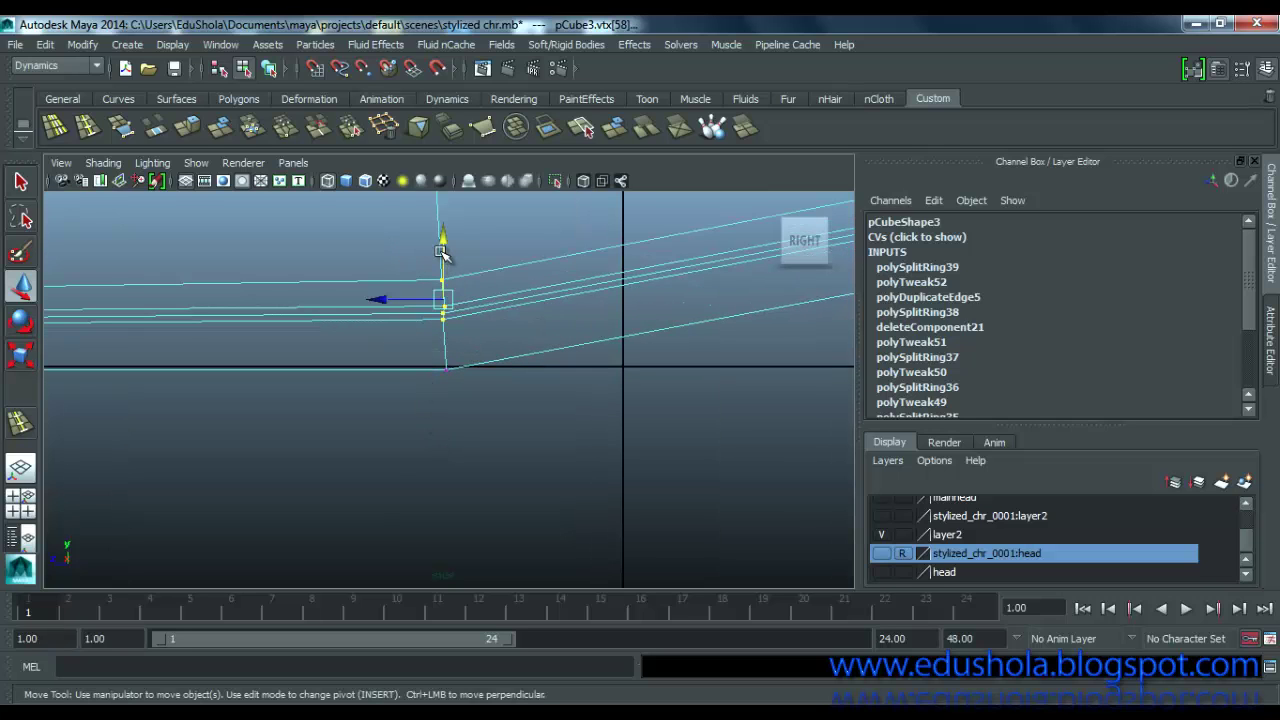
pyautogui.moveTo(442, 252); pyautogui.dragTo(442, 242)
pyautogui.scroll(-10, 462, 385)
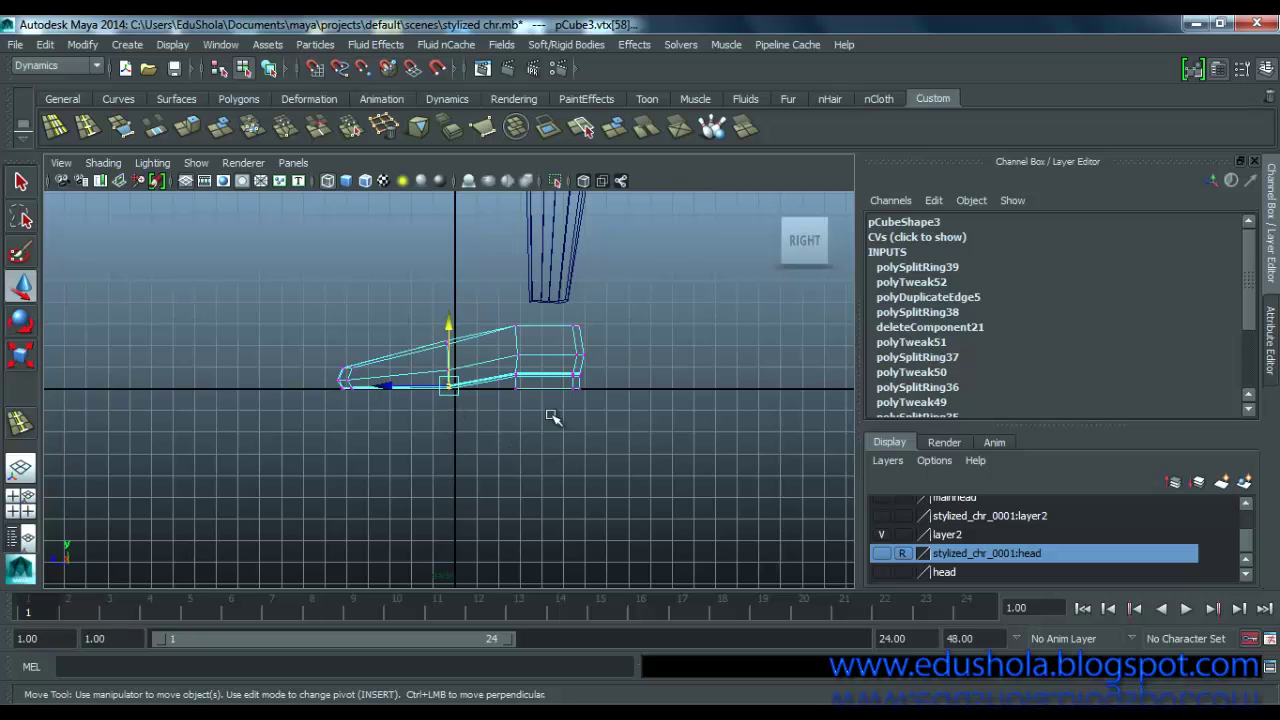
# Step: Lower the top vertices of the foot above the ball slightly to flatten the instep slope
pyautogui.scroll(5, 449, 376)
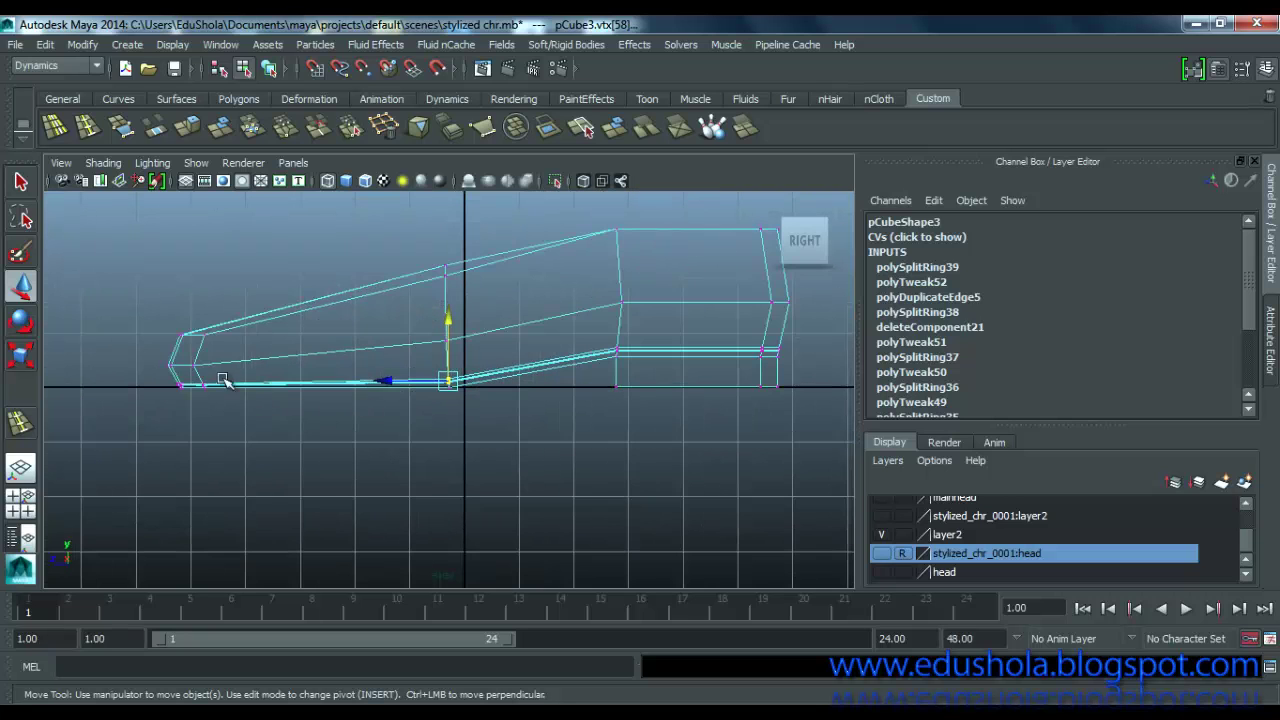
pyautogui.scroll(3, 217, 376)
pyautogui.keyDown('alt'); pyautogui.moveTo(283, 380); pyautogui.dragTo(343, 370, button='middle'); pyautogui.keyUp('alt')
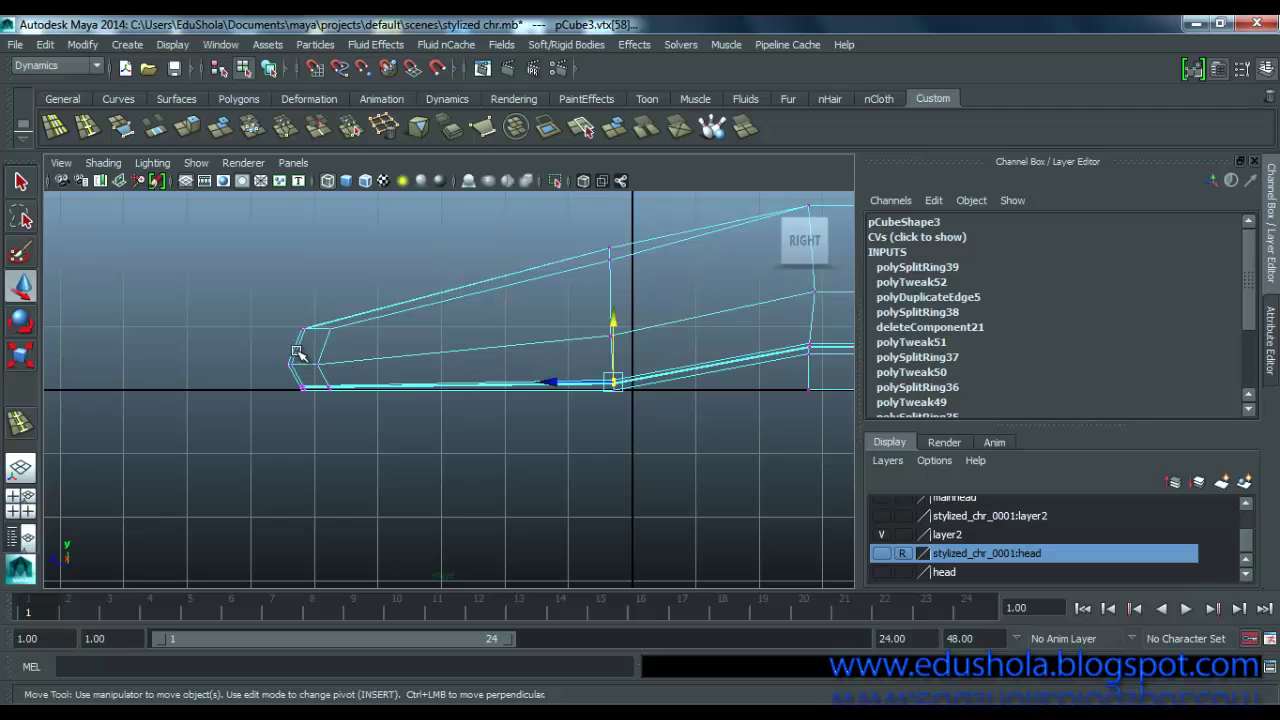
pyautogui.scroll(-2, 378, 362)
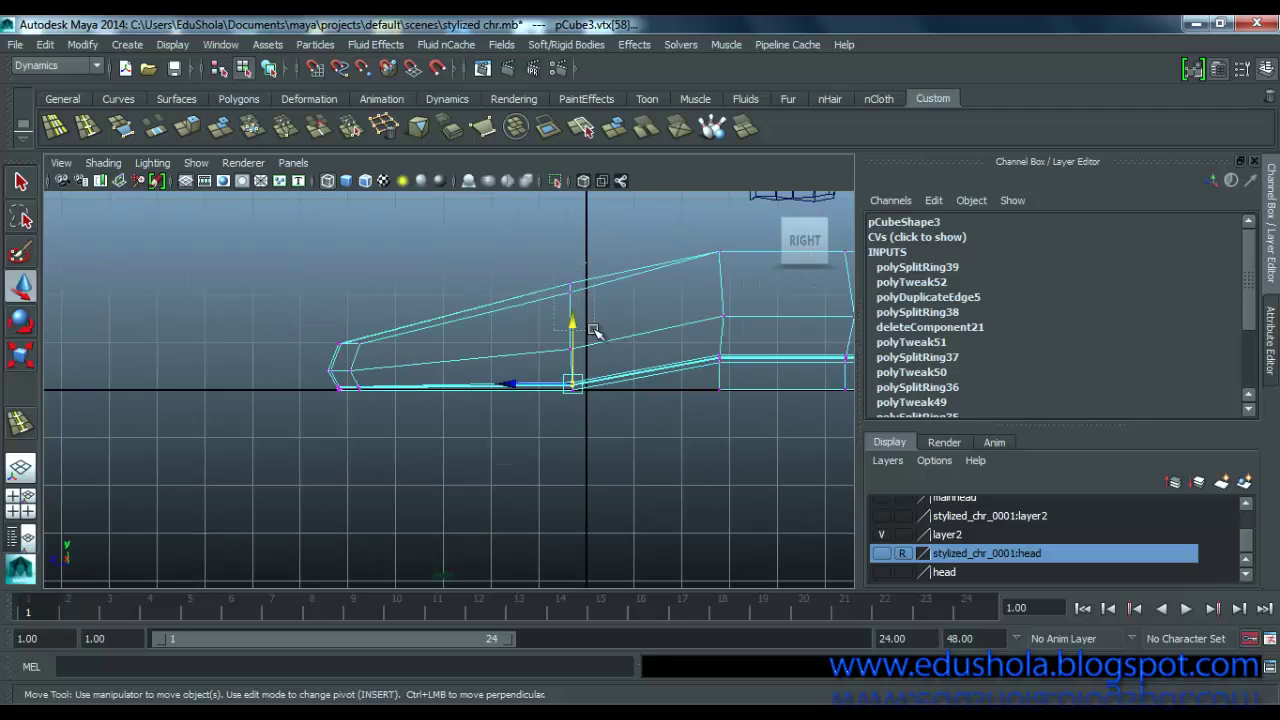
pyautogui.click(572, 289)
pyautogui.moveTo(569, 241); pyautogui.dragTo(589, 323)
pyautogui.moveTo(572, 255); pyautogui.dragTo(571, 268)
# Step: Preview the foot smoothed in perspective, return to object selection and examine the groove around the sole and toe
pyautogui.scroll(1, 507, 401)
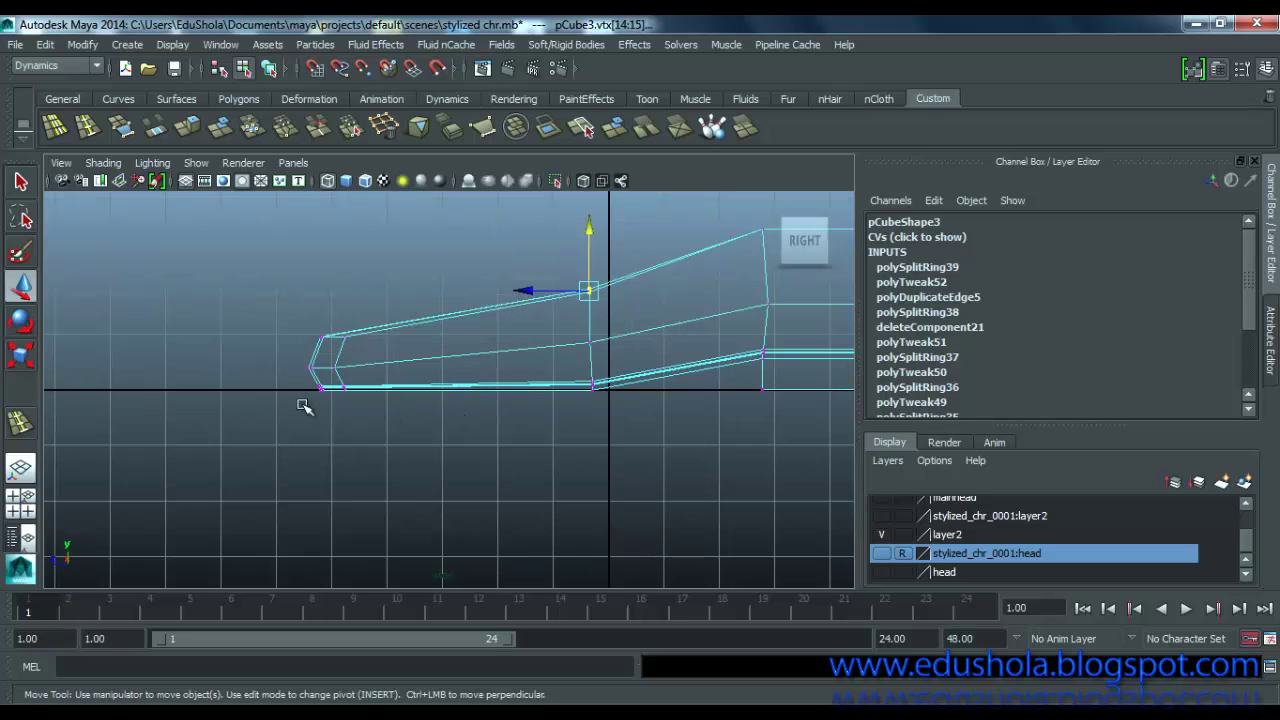
pyautogui.scroll(3, 315, 410)
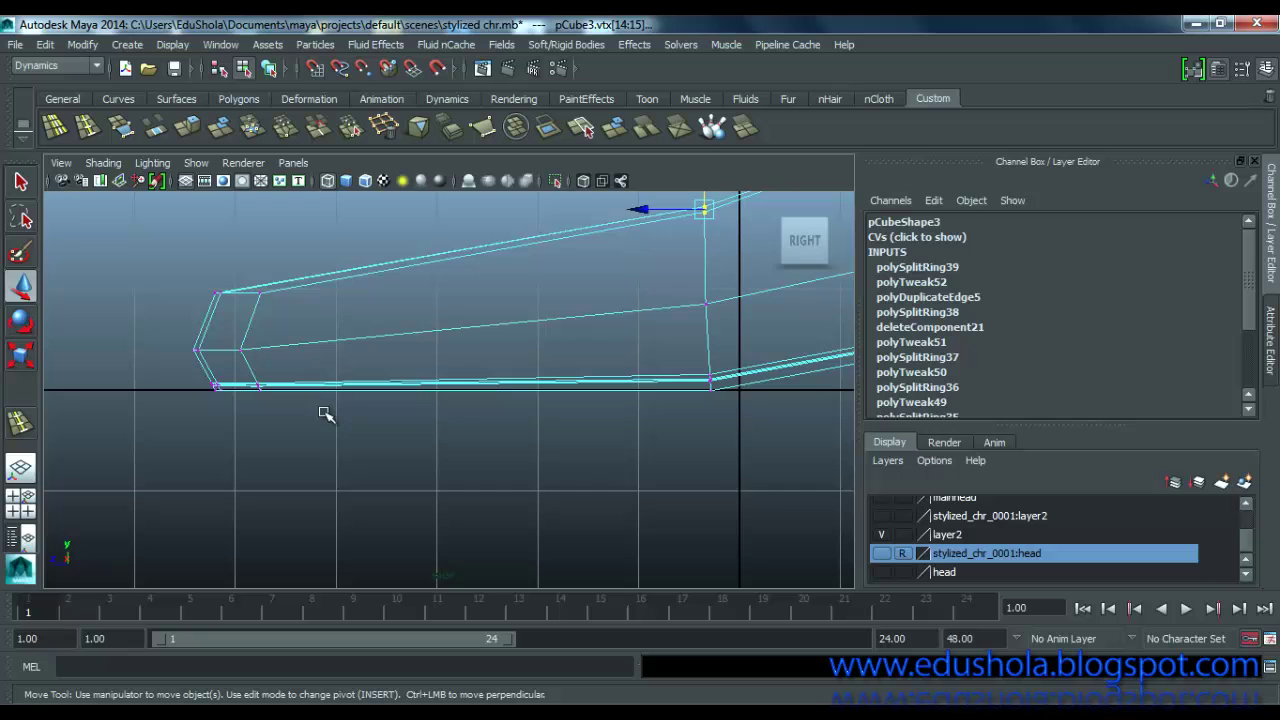
pyautogui.press('space')
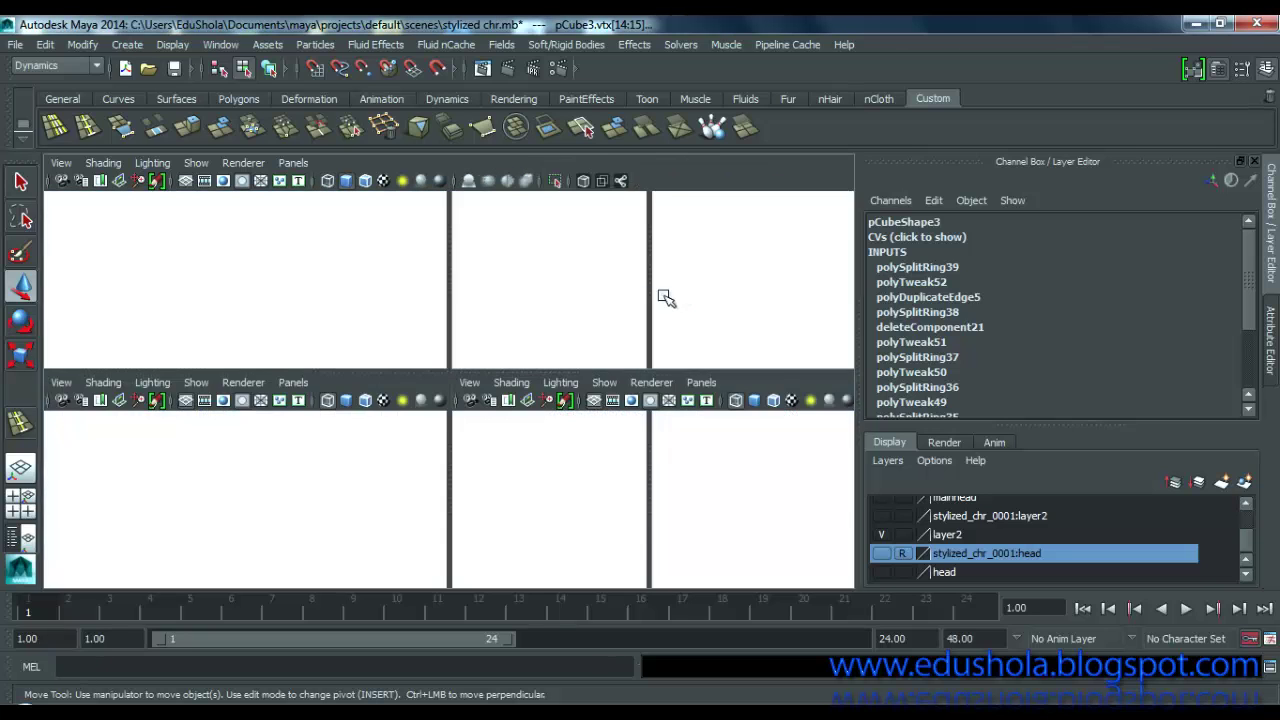
pyautogui.press('space')
pyautogui.scroll(-10, 476, 388)
pyautogui.keyDown('alt'); pyautogui.moveTo(491, 424); pyautogui.dragTo(456, 399); pyautogui.keyUp('alt')
pyautogui.scroll(8, 434, 432)
pyautogui.press('3')
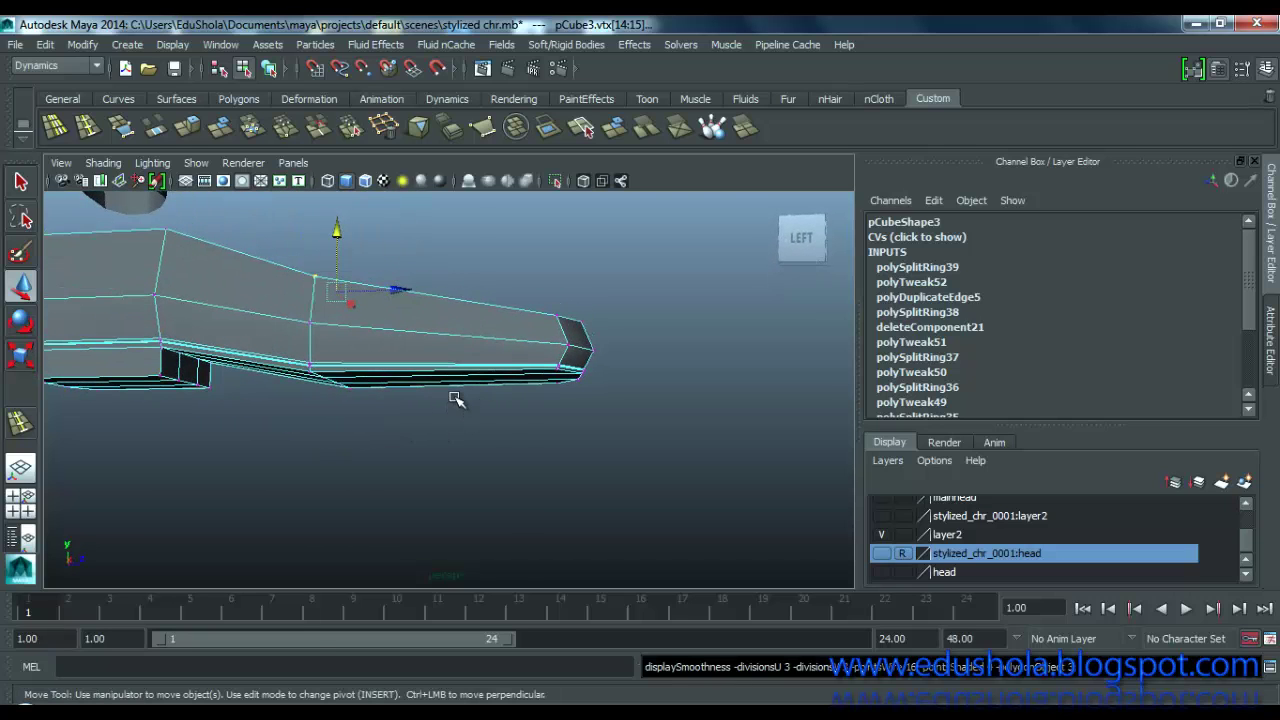
pyautogui.click(445, 433)
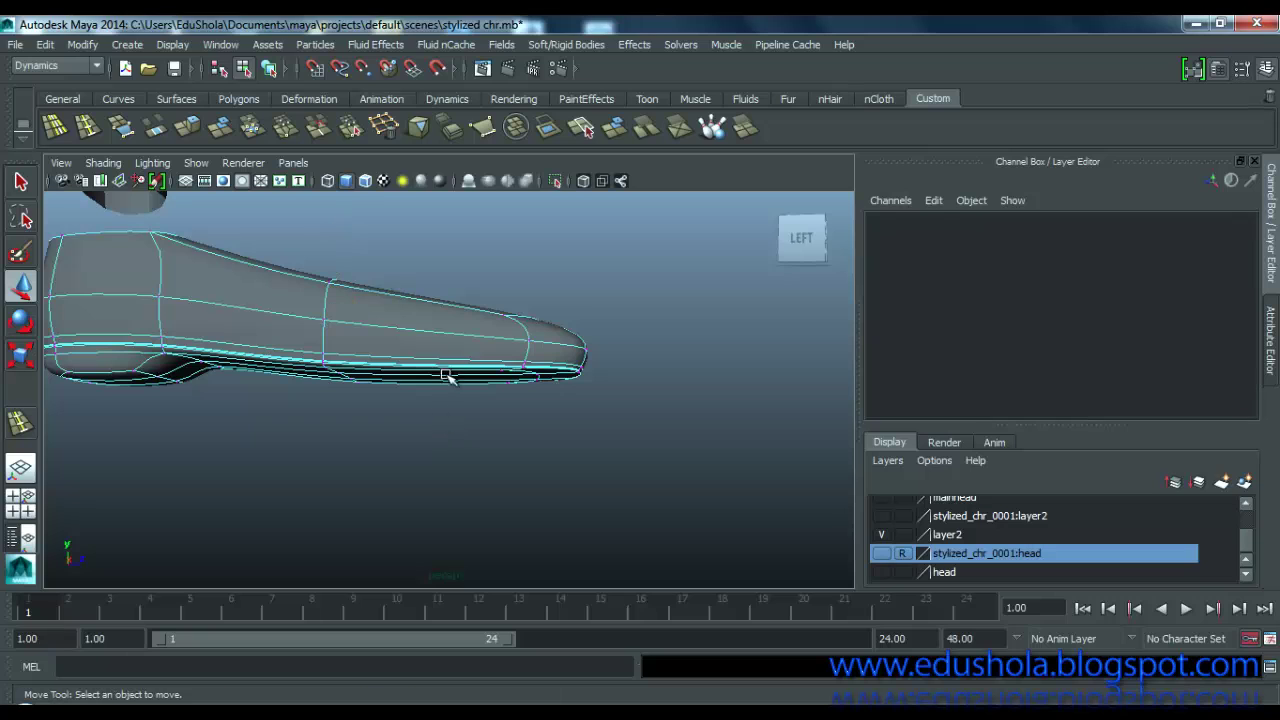
pyautogui.moveTo(443, 257); pyautogui.dragTo(523, 233, button='right')
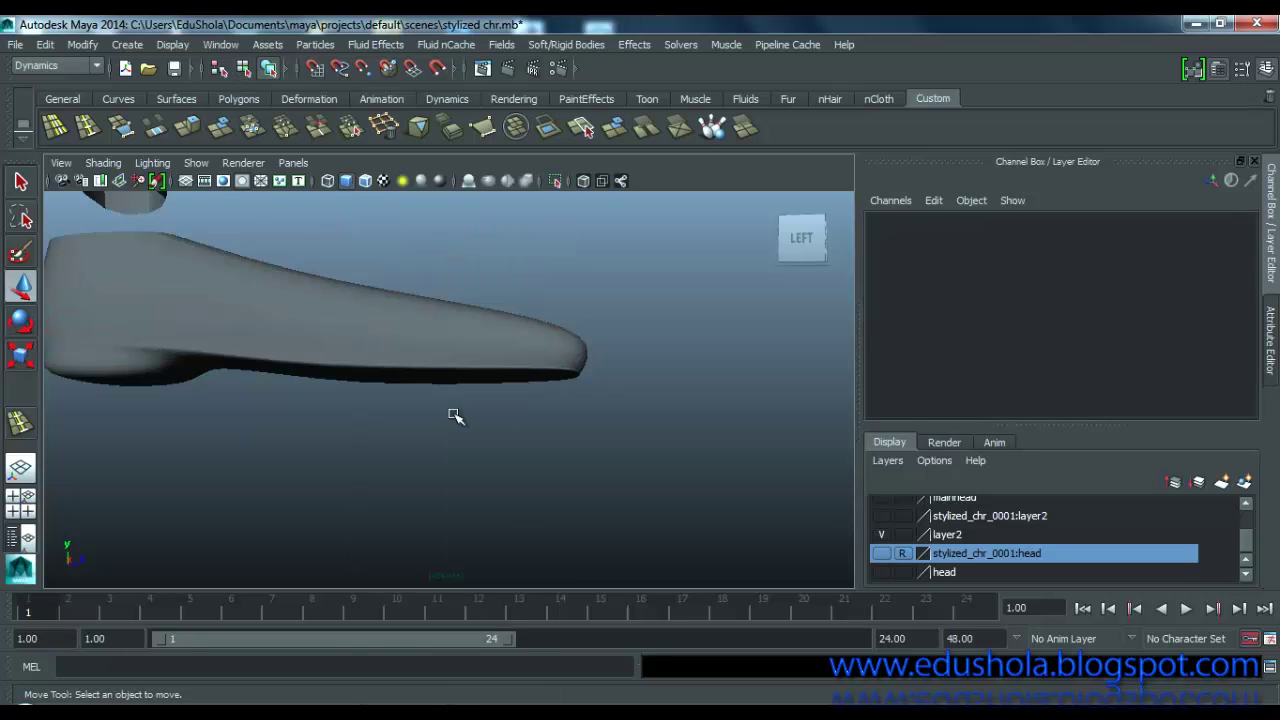
pyautogui.keyDown('alt'); pyautogui.moveTo(454, 420); pyautogui.dragTo(370, 438); pyautogui.keyUp('alt')
pyautogui.scroll(5, 460, 437)
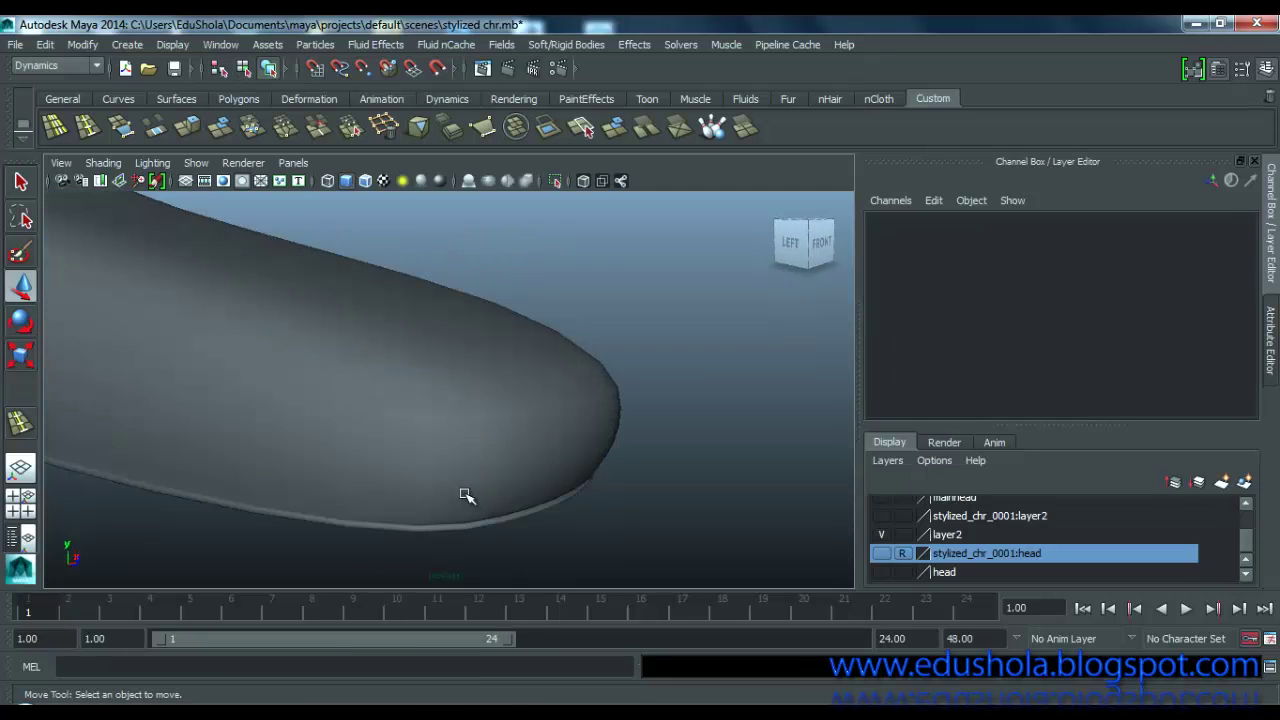
pyautogui.keyDown('alt'); pyautogui.moveTo(466, 498); pyautogui.dragTo(669, 443); pyautogui.keyUp('alt')
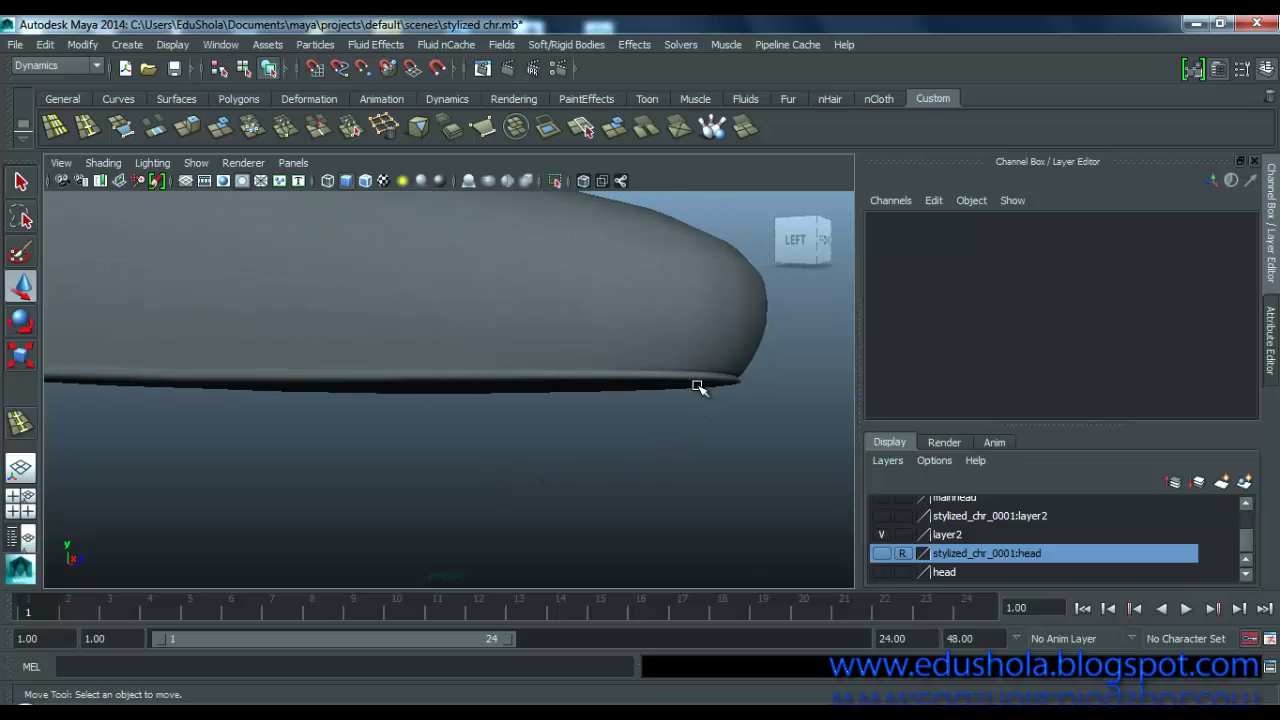
pyautogui.keyDown('alt'); pyautogui.moveTo(543, 385); pyautogui.dragTo(500, 400, button='right'); pyautogui.keyUp('alt')
pyautogui.keyDown('alt'); pyautogui.moveTo(246, 394); pyautogui.dragTo(373, 406); pyautogui.keyUp('alt')
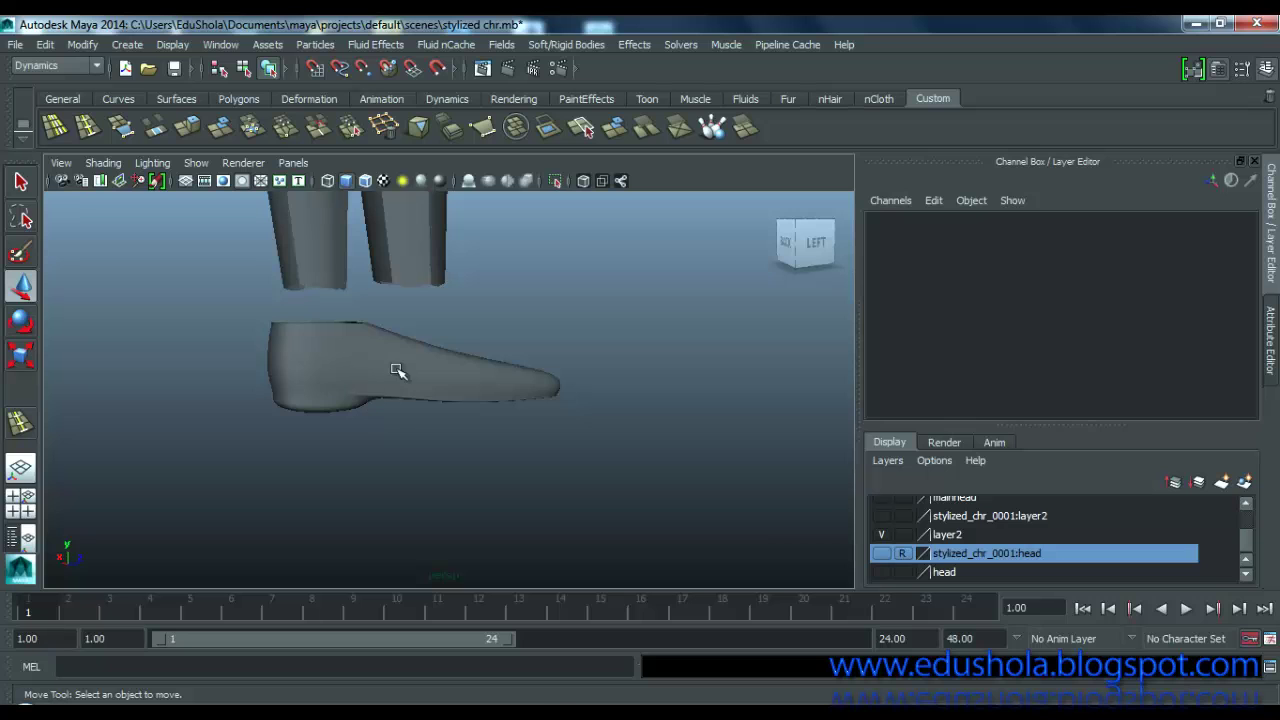
# Step: Show the foot unsmoothed with its wireframe and examine the spacing of the sole edge loops at the toe
pyautogui.click(400, 375)
pyautogui.scroll(6, 623, 466)
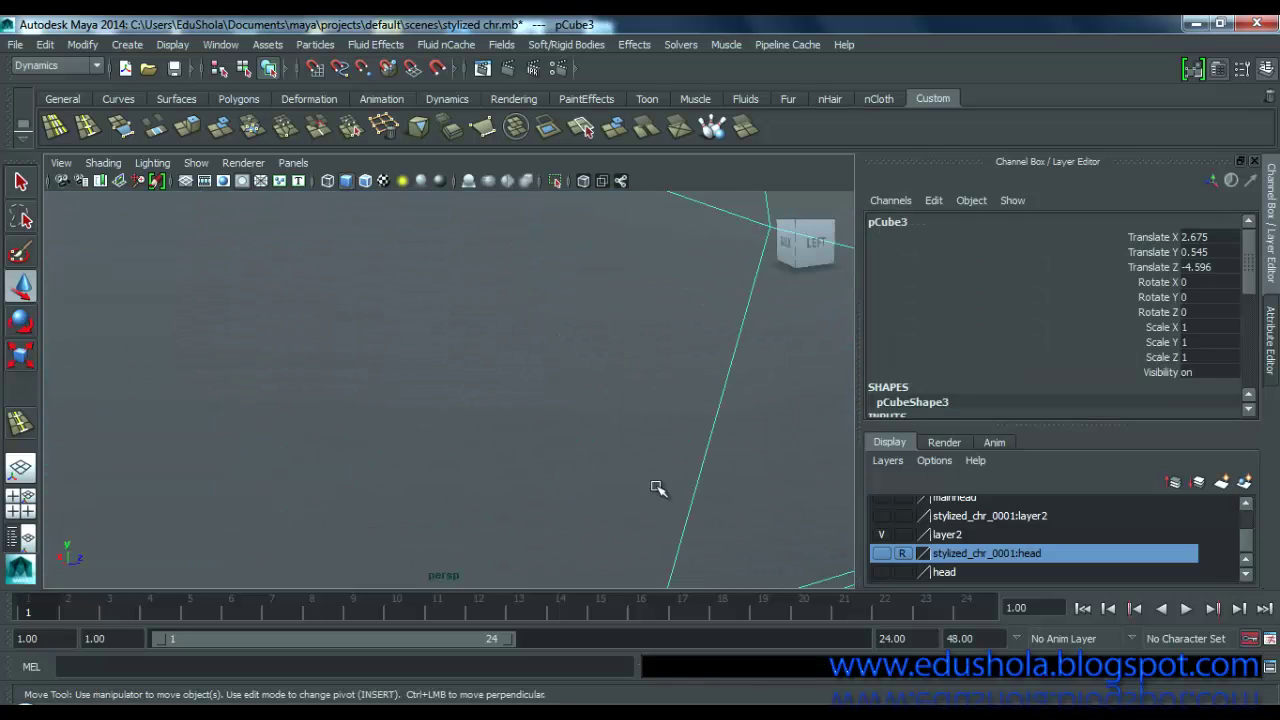
pyautogui.scroll(-5, 660, 489)
pyautogui.keyDown('alt'); pyautogui.moveTo(684, 487); pyautogui.dragTo(554, 464); pyautogui.keyUp('alt')
pyautogui.scroll(6, 554, 464)
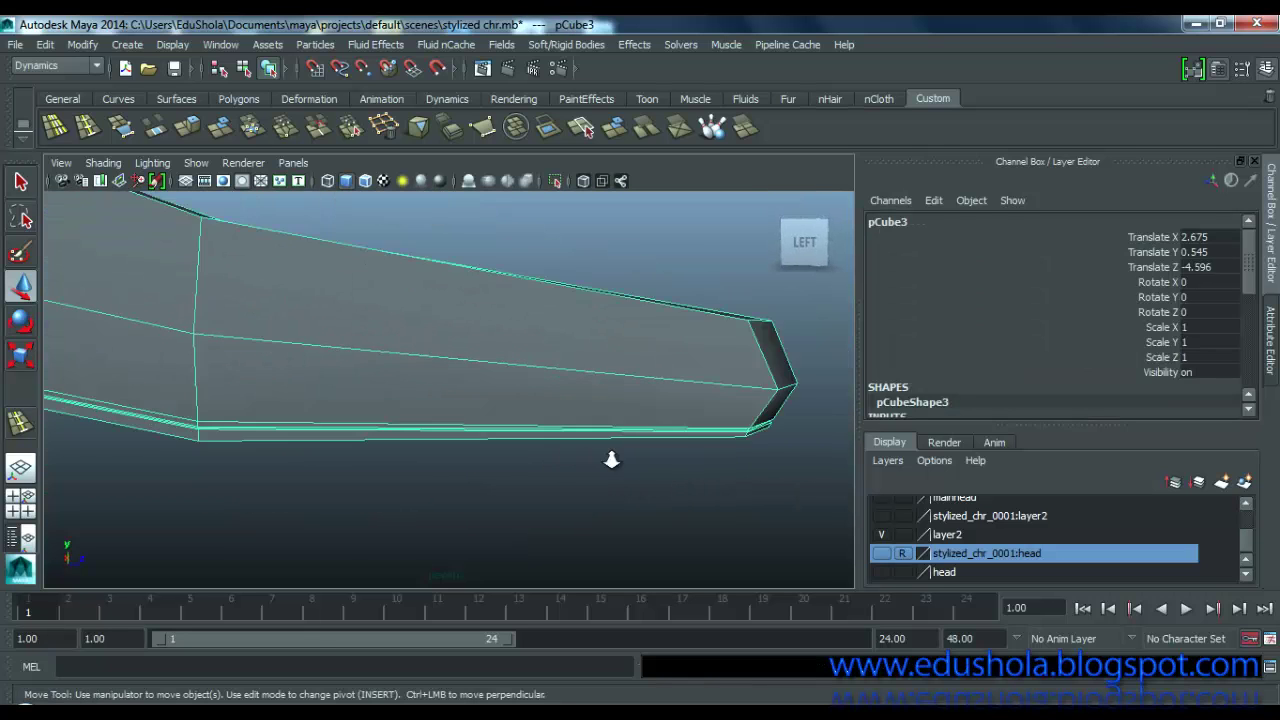
pyautogui.scroll(-3, 664, 476)
pyautogui.keyDown('alt'); pyautogui.moveTo(738, 483); pyautogui.dragTo(703, 471, button='middle'); pyautogui.keyUp('alt')
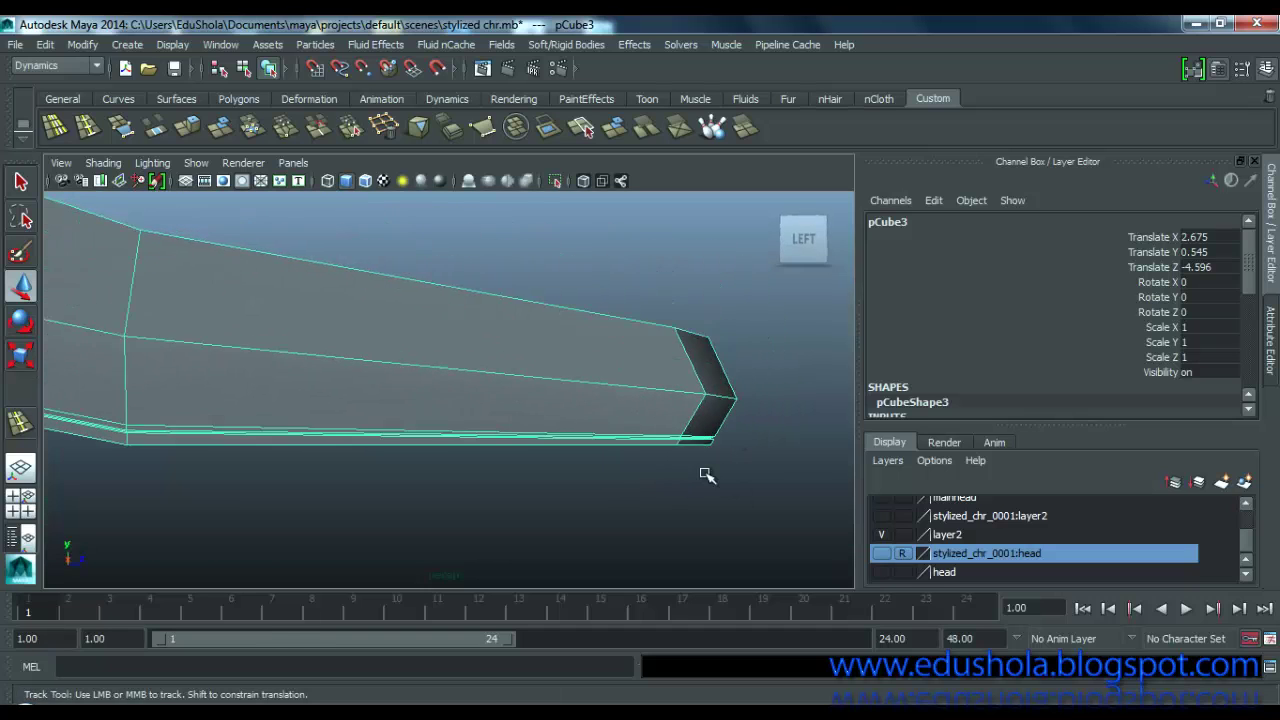
pyautogui.scroll(4, 703, 477)
pyautogui.scroll(-1, 706, 470)
pyautogui.scroll(-2, 708, 471)
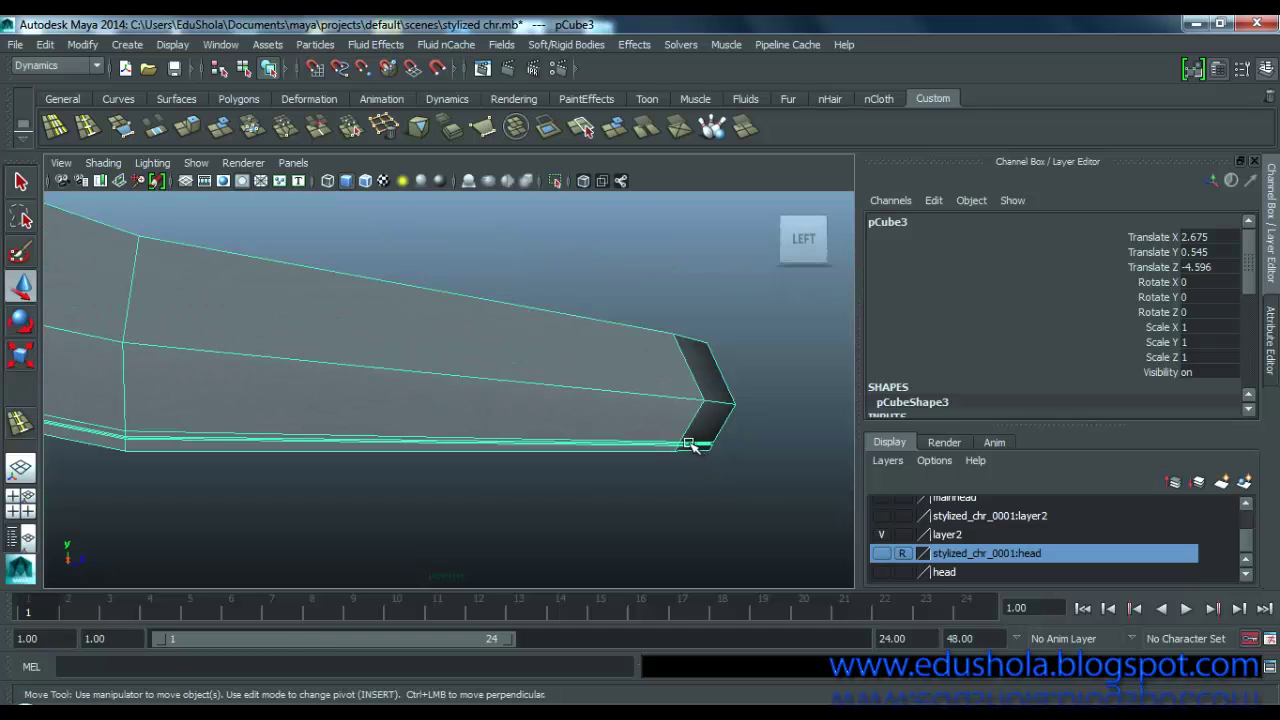
pyautogui.scroll(4, 680, 465)
pyautogui.keyDown('alt'); pyautogui.moveTo(683, 469); pyautogui.dragTo(504, 379, button='middle'); pyautogui.keyUp('alt')
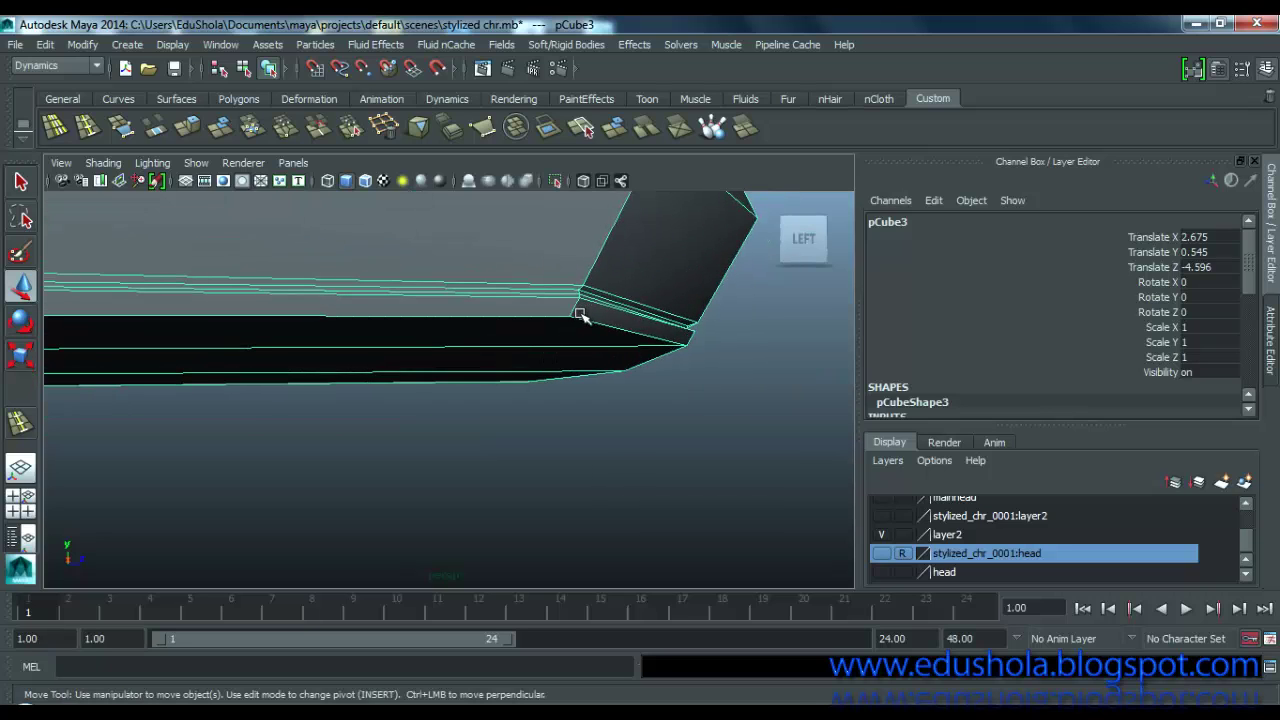
pyautogui.scroll(-3, 574, 321)
pyautogui.scroll(3, 574, 321)
pyautogui.keyDown('alt'); pyautogui.moveTo(596, 313); pyautogui.dragTo(600, 323); pyautogui.keyUp('alt')
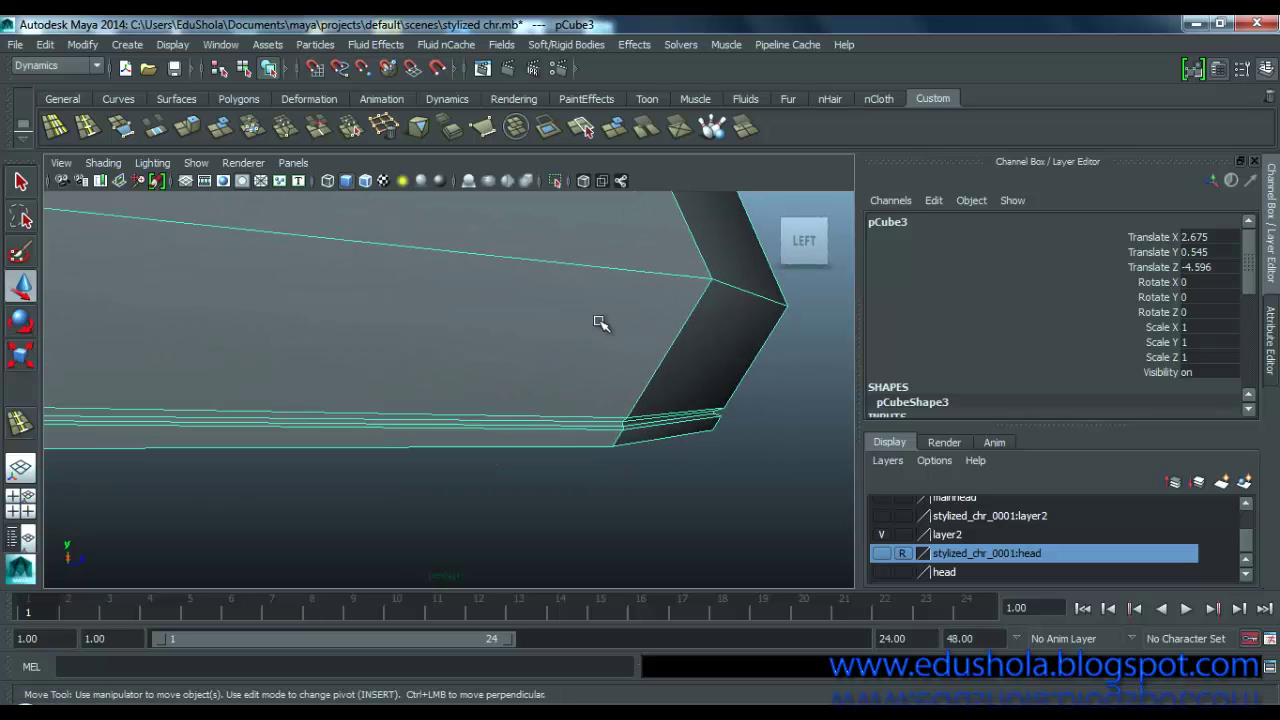
# Step: In the side view, raise the toe-tip vertices of the sole edge loops farther above the bottom edge
pyautogui.press('space')
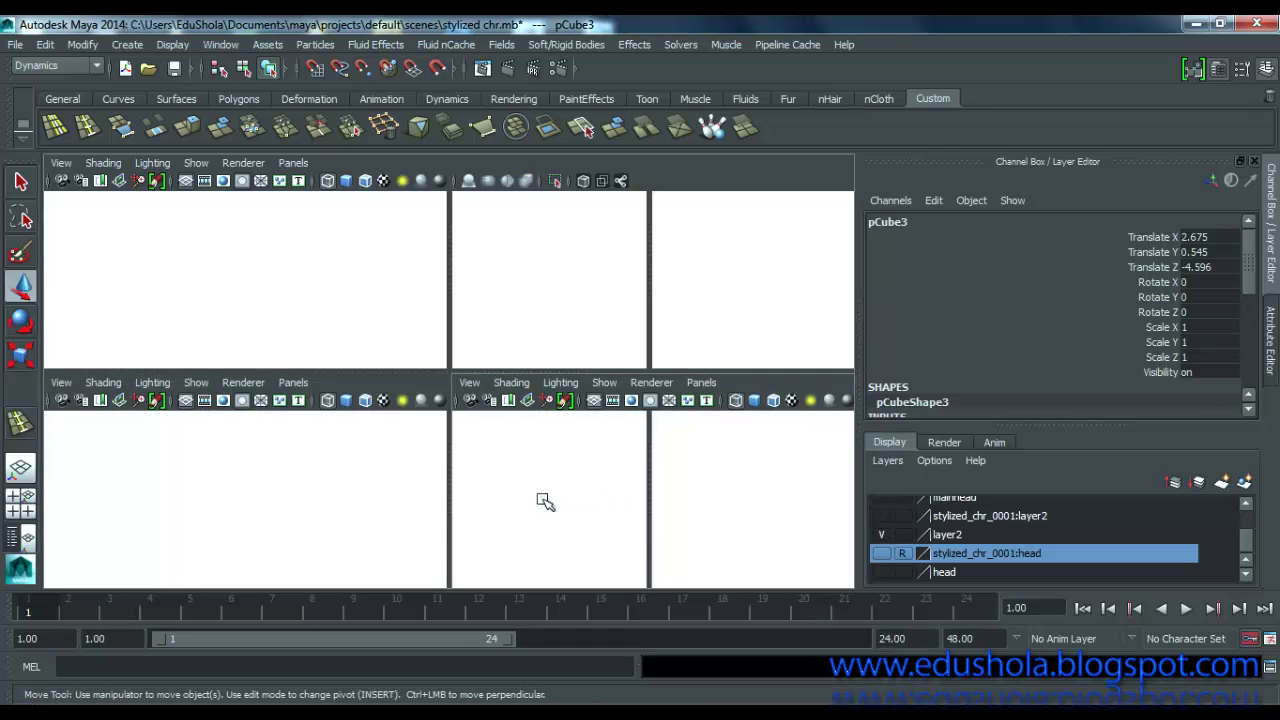
pyautogui.press('space')
pyautogui.keyDown('alt'); pyautogui.moveTo(195, 390); pyautogui.dragTo(440, 387, button='middle'); pyautogui.keyUp('alt')
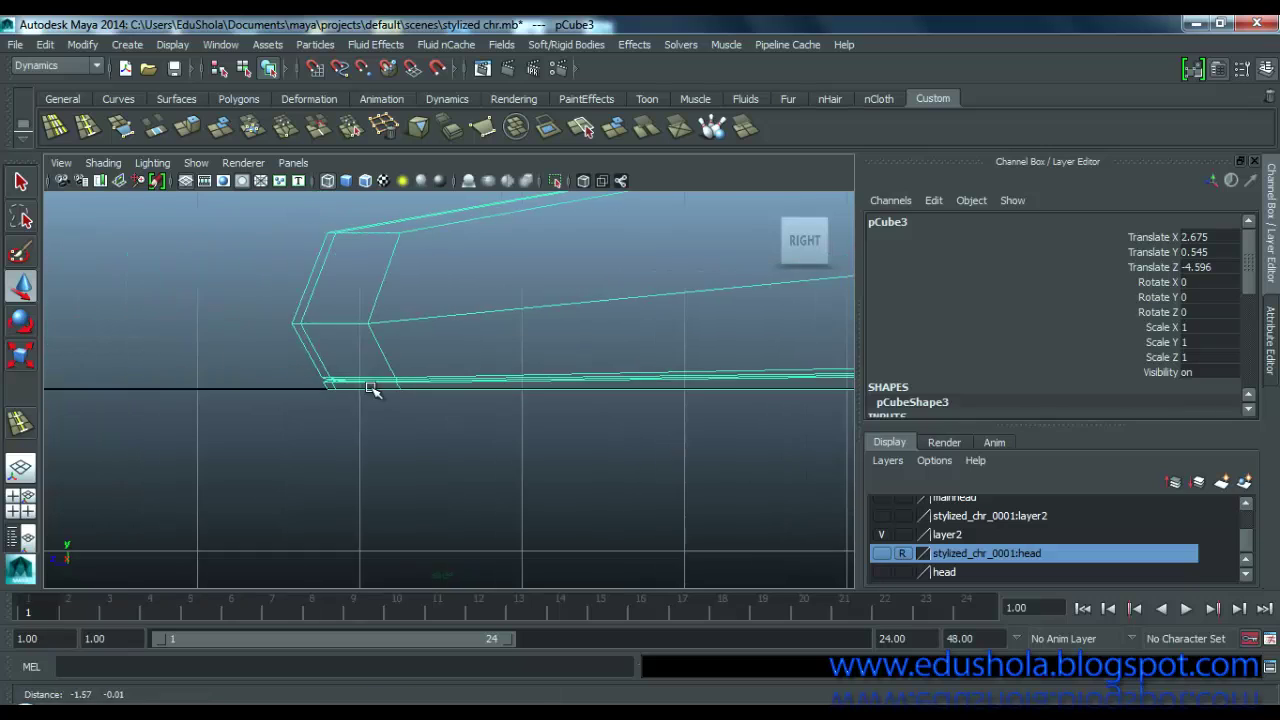
pyautogui.scroll(5, 317, 378)
pyautogui.moveTo(254, 361); pyautogui.dragTo(159, 262, button='right')
pyautogui.moveTo(232, 381); pyautogui.dragTo(232, 381)
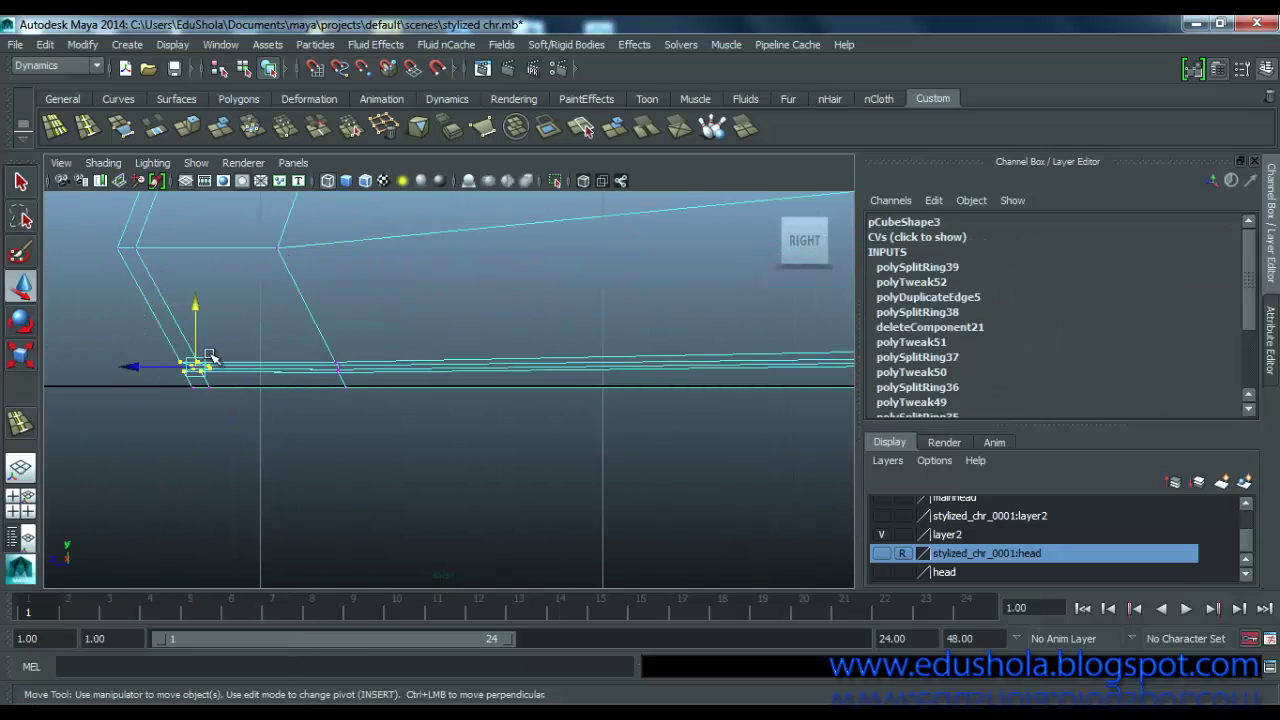
pyautogui.moveTo(185, 331); pyautogui.dragTo(183, 300)
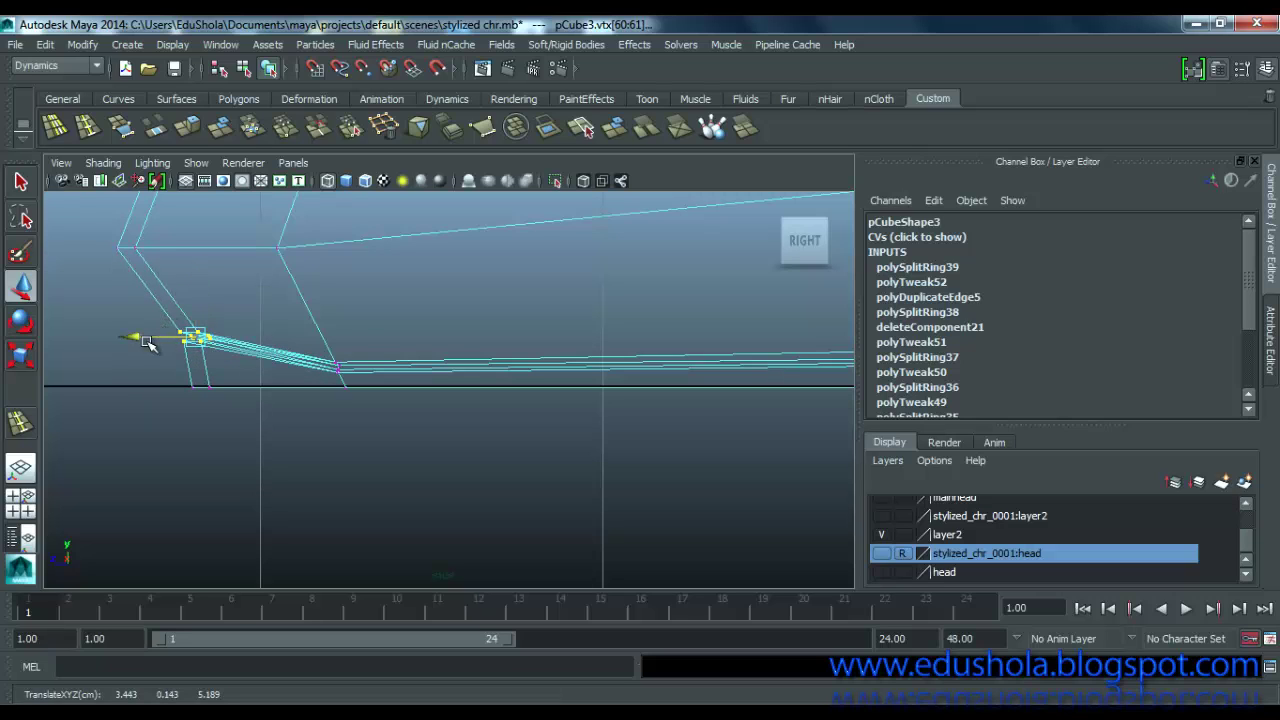
# Step: Pull the toe-tip vertices of the sole edge loops and bottom edge forward until the sole's front edge stands nearly vertical
pyautogui.moveTo(147, 342); pyautogui.dragTo(115, 340)
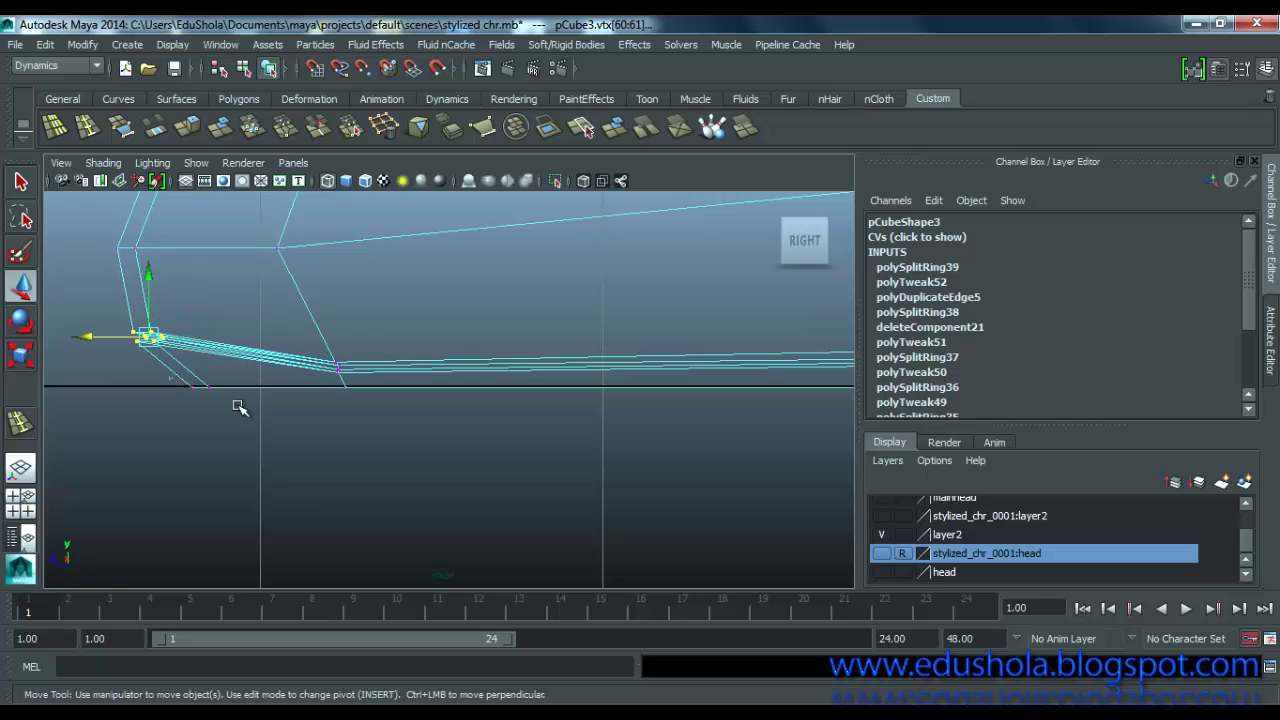
pyautogui.moveTo(237, 403); pyautogui.dragTo(91, 385)
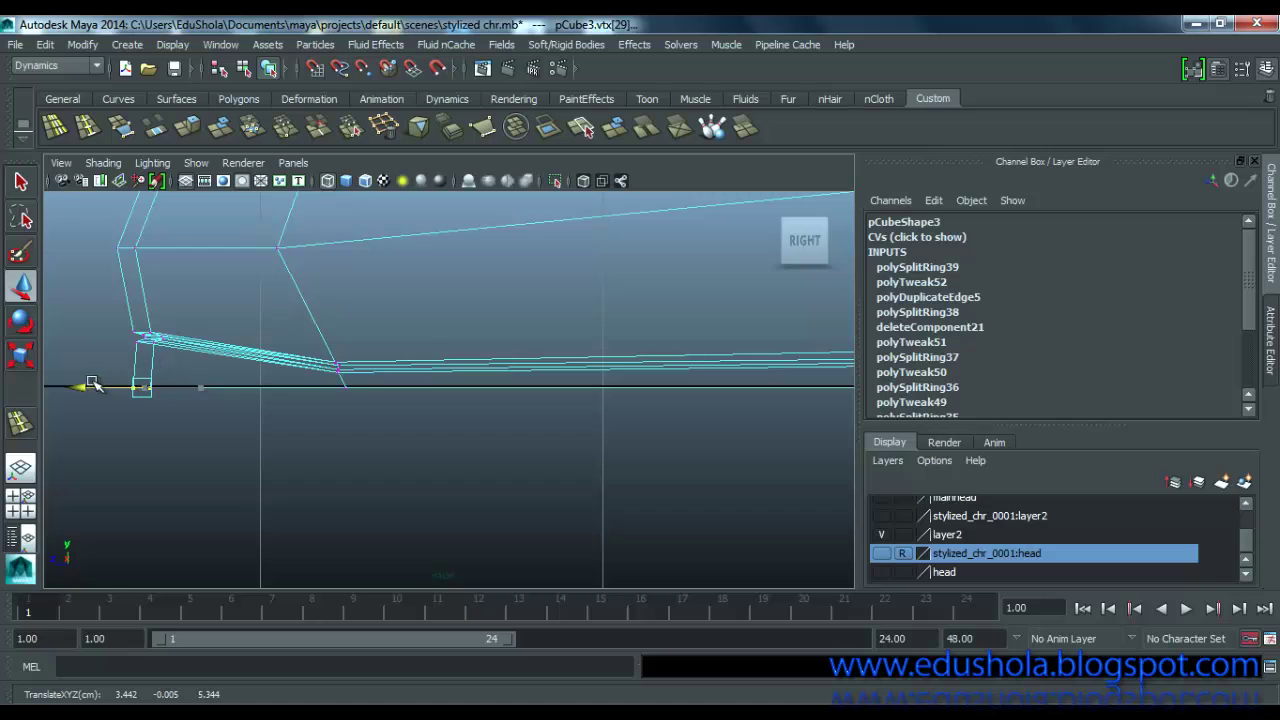
pyautogui.moveTo(92, 308); pyautogui.dragTo(117, 338)
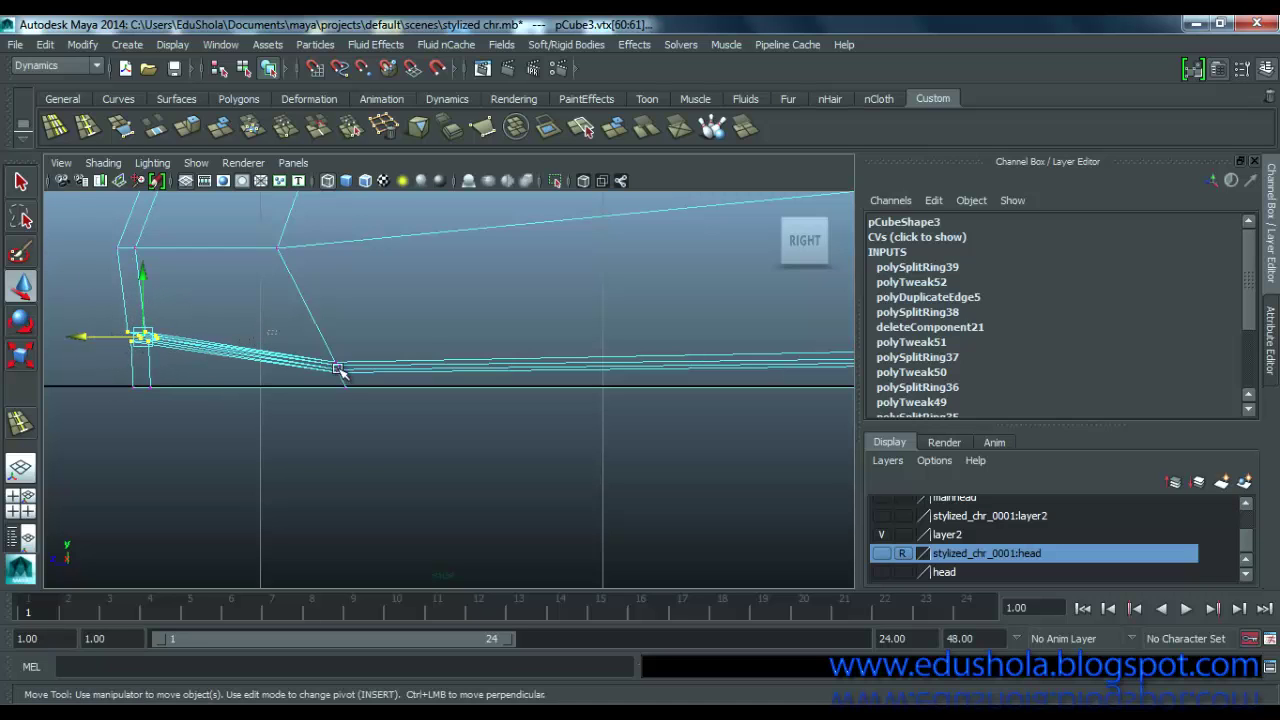
# Step: Raise the sole edge loop vertices just behind the toe tip and at the ball of the foot to thicken the sole
pyautogui.moveTo(352, 377); pyautogui.dragTo(337, 313)
pyautogui.scroll(-9, 563, 374)
pyautogui.scroll(4, 644, 409)
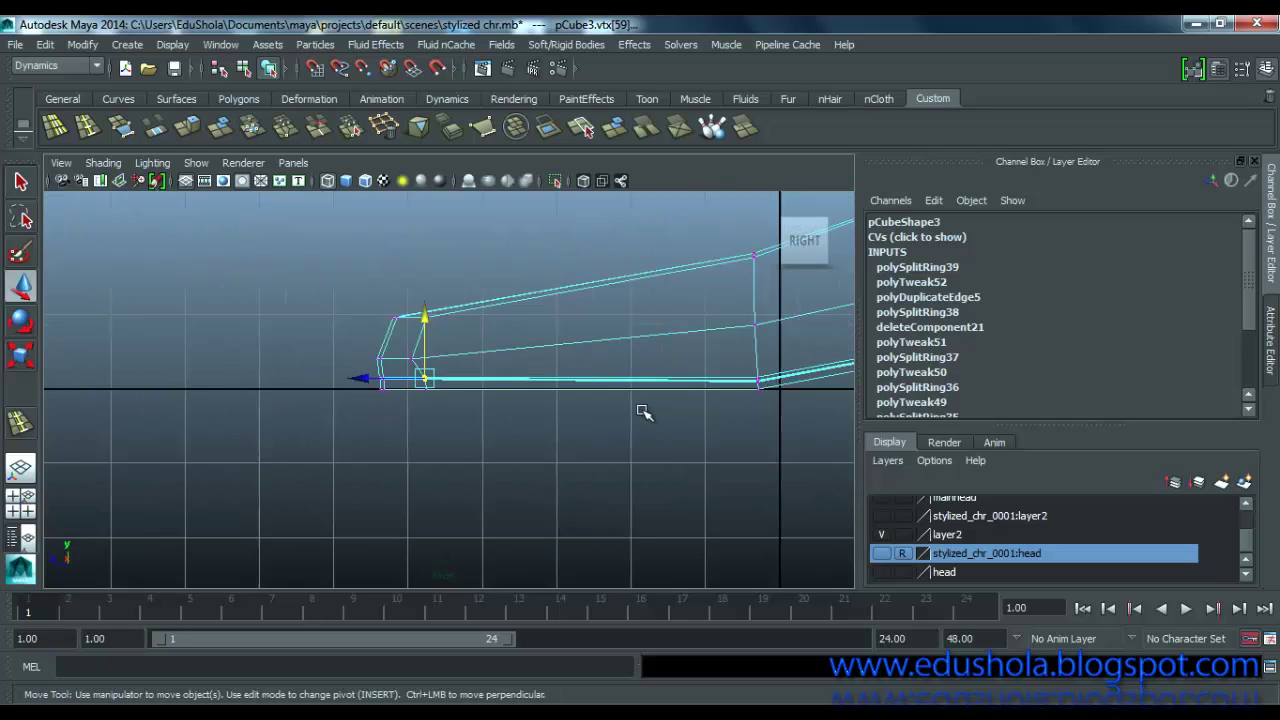
pyautogui.scroll(4, 596, 416)
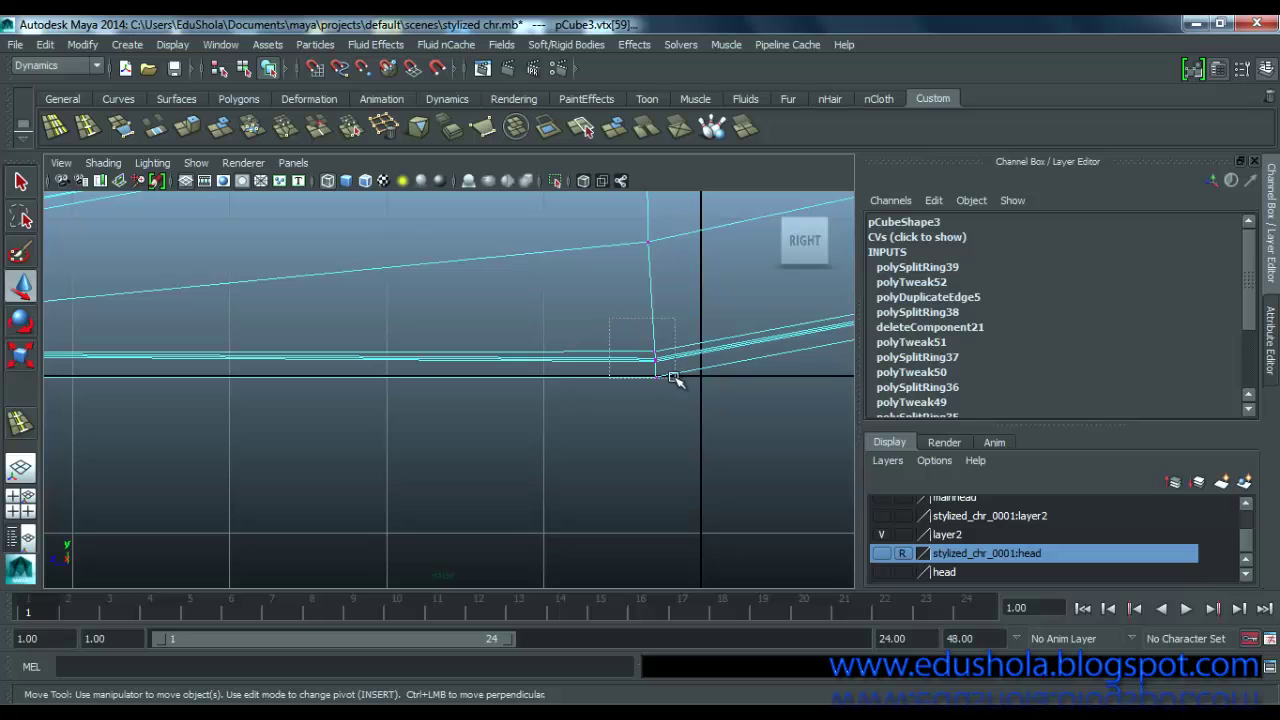
pyautogui.moveTo(668, 368); pyautogui.dragTo(668, 368)
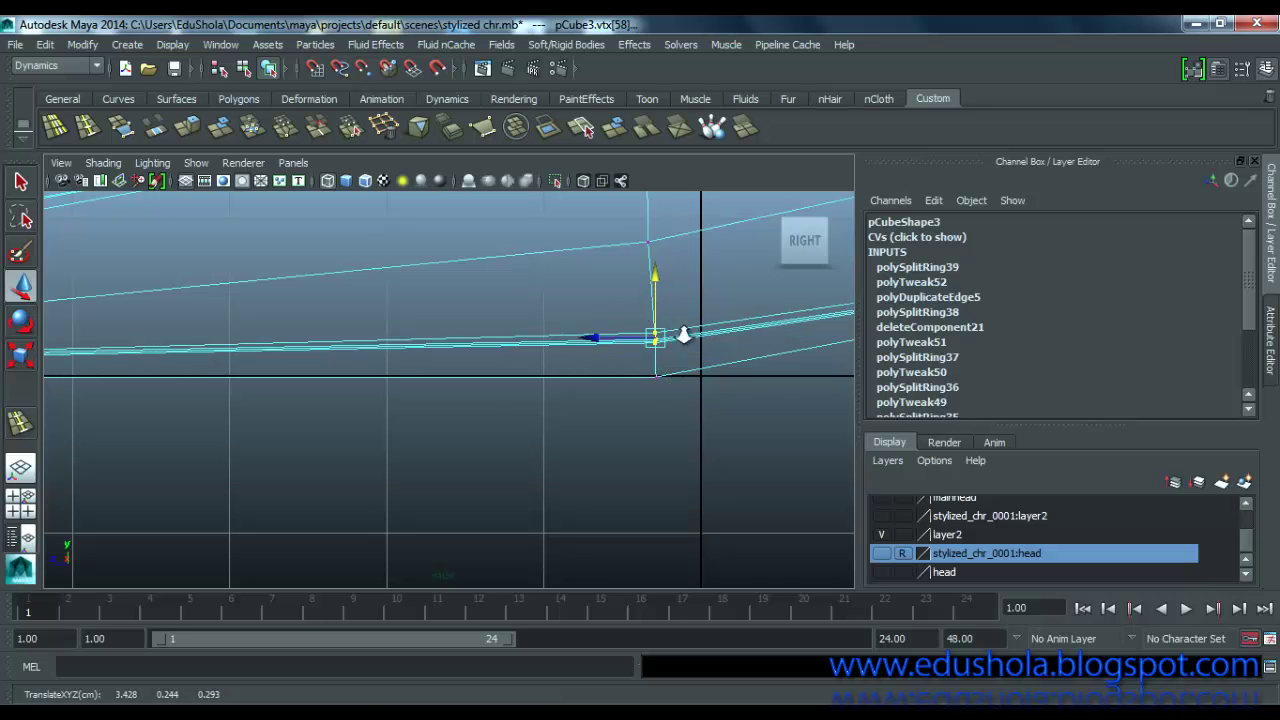
# Step: Raise the sole edge loop vertices at the front and rear of the heel slightly
pyautogui.scroll(-5, 720, 388)
pyautogui.scroll(6, 629, 400)
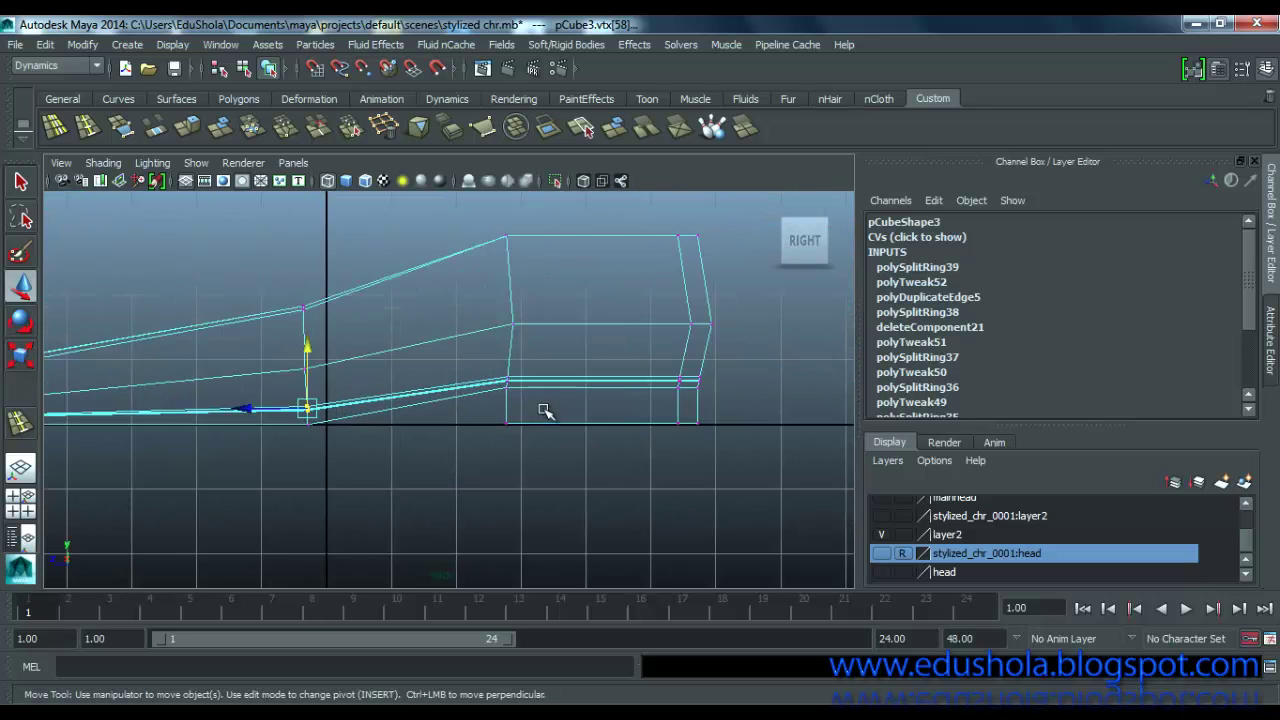
pyautogui.click(530, 377)
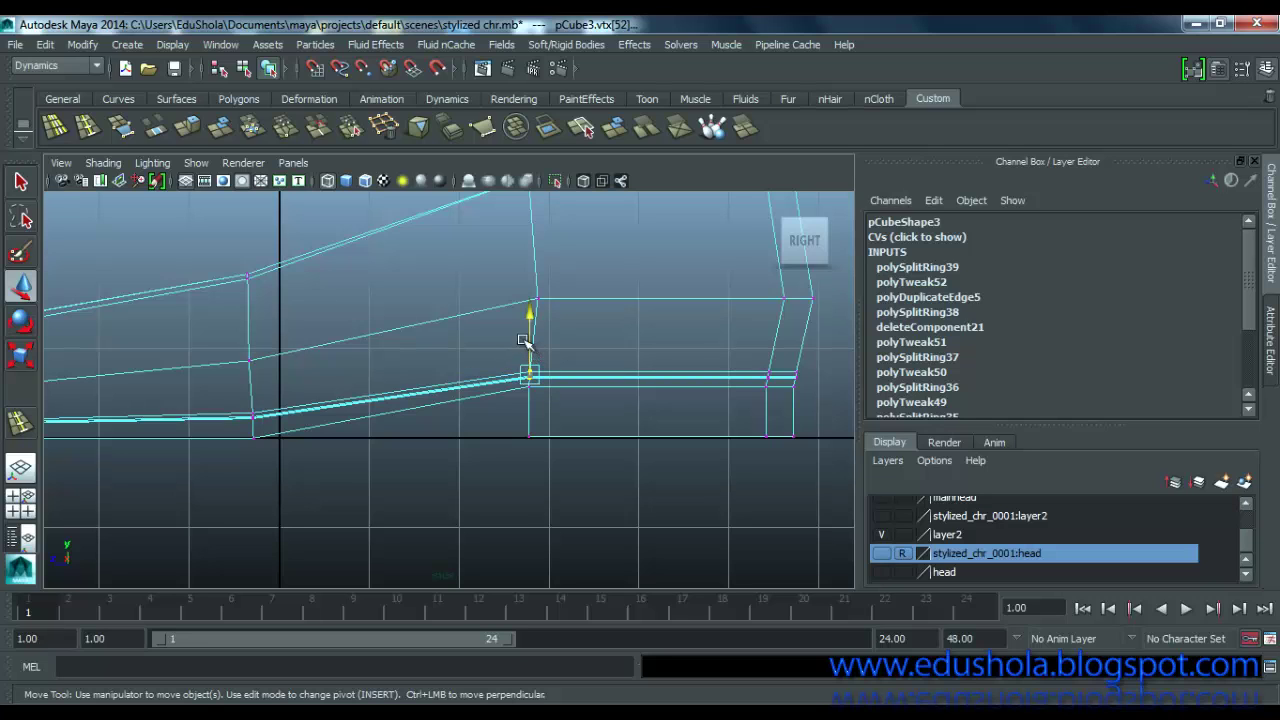
pyautogui.moveTo(525, 341); pyautogui.dragTo(524, 336)
pyautogui.moveTo(757, 346); pyautogui.dragTo(785, 337)
# Step: In the side view, move the two middle sole loop vertices at the back of the heel inward to indent a groove
pyautogui.scroll(3, 806, 381)
pyautogui.keyDown('alt'); pyautogui.moveTo(578, 395); pyautogui.dragTo(165, 402, button='middle'); pyautogui.keyUp('alt')
pyautogui.scroll(3, 600, 395)
pyautogui.scroll(2, 660, 371)
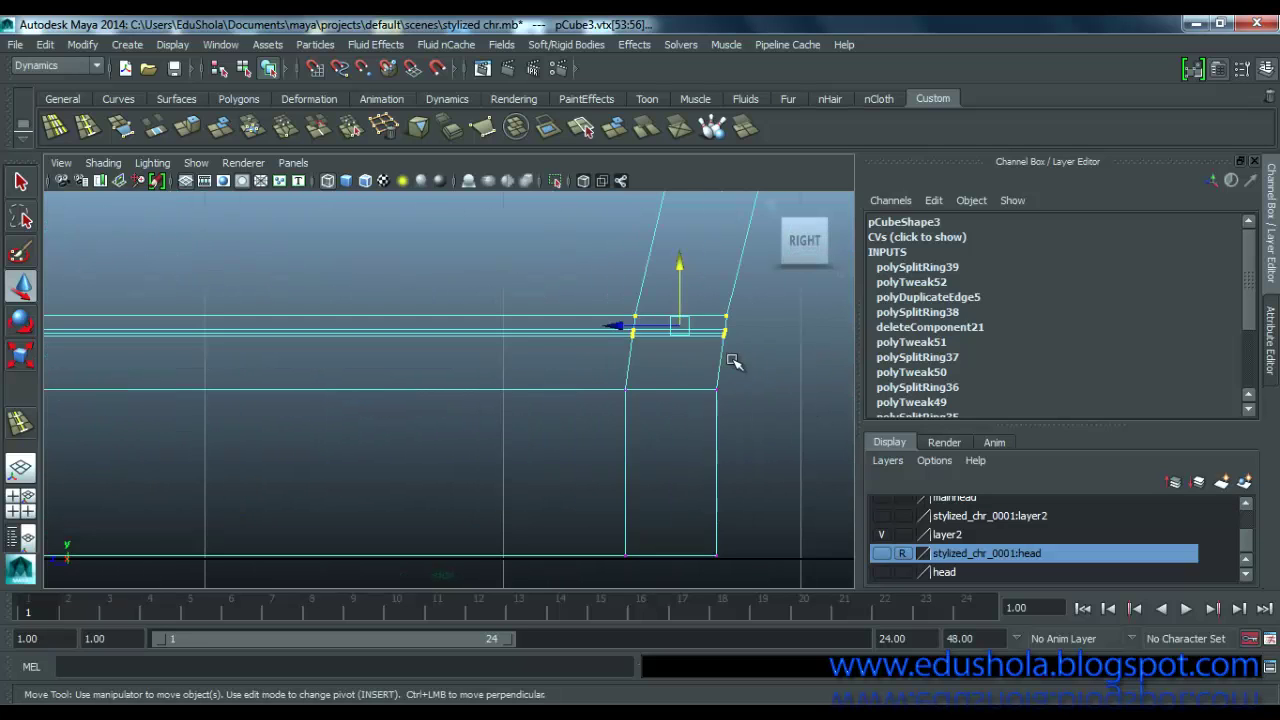
pyautogui.scroll(1, 733, 362)
pyautogui.click(790, 346)
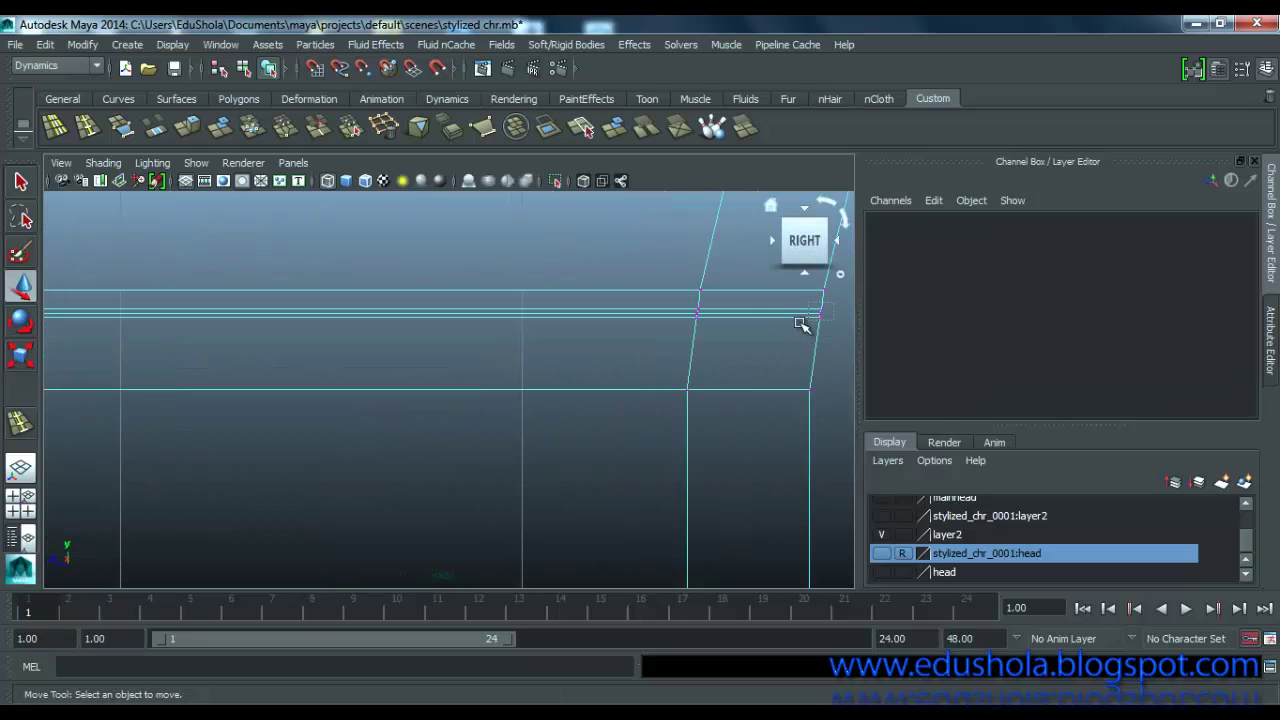
pyautogui.moveTo(793, 315); pyautogui.dragTo(774, 311)
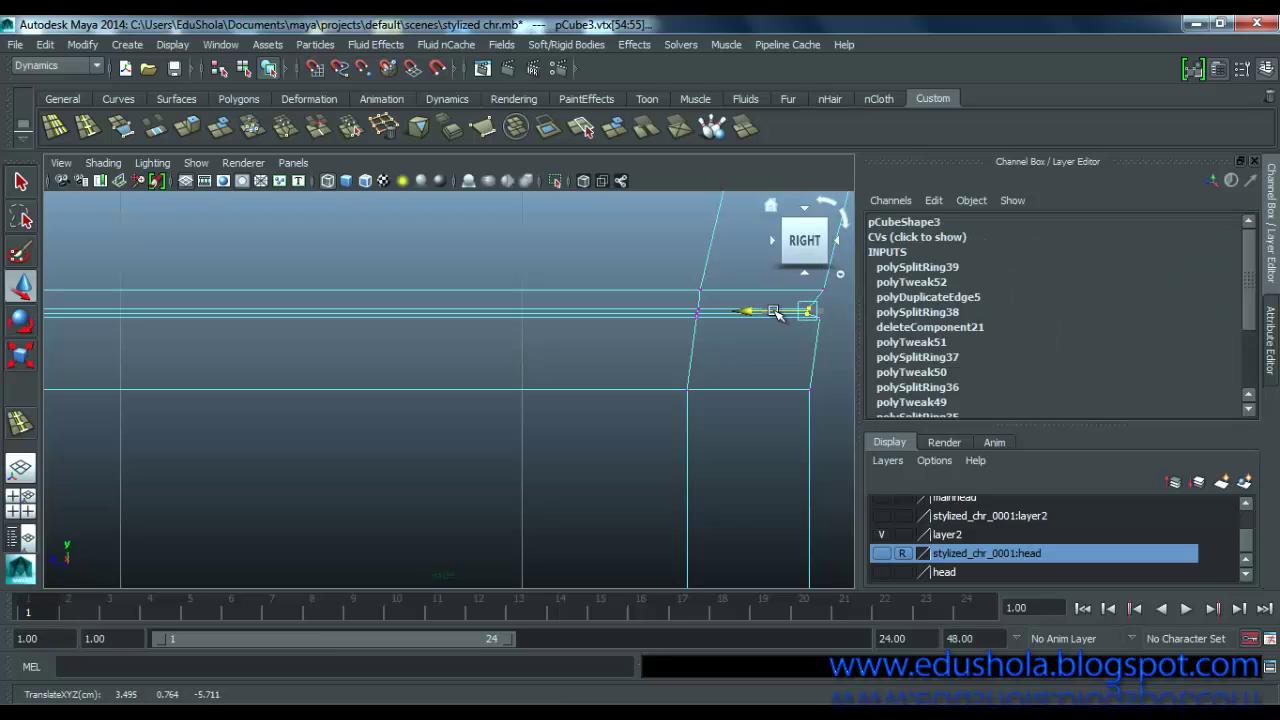
pyautogui.click(840, 307)
pyautogui.click(812, 308)
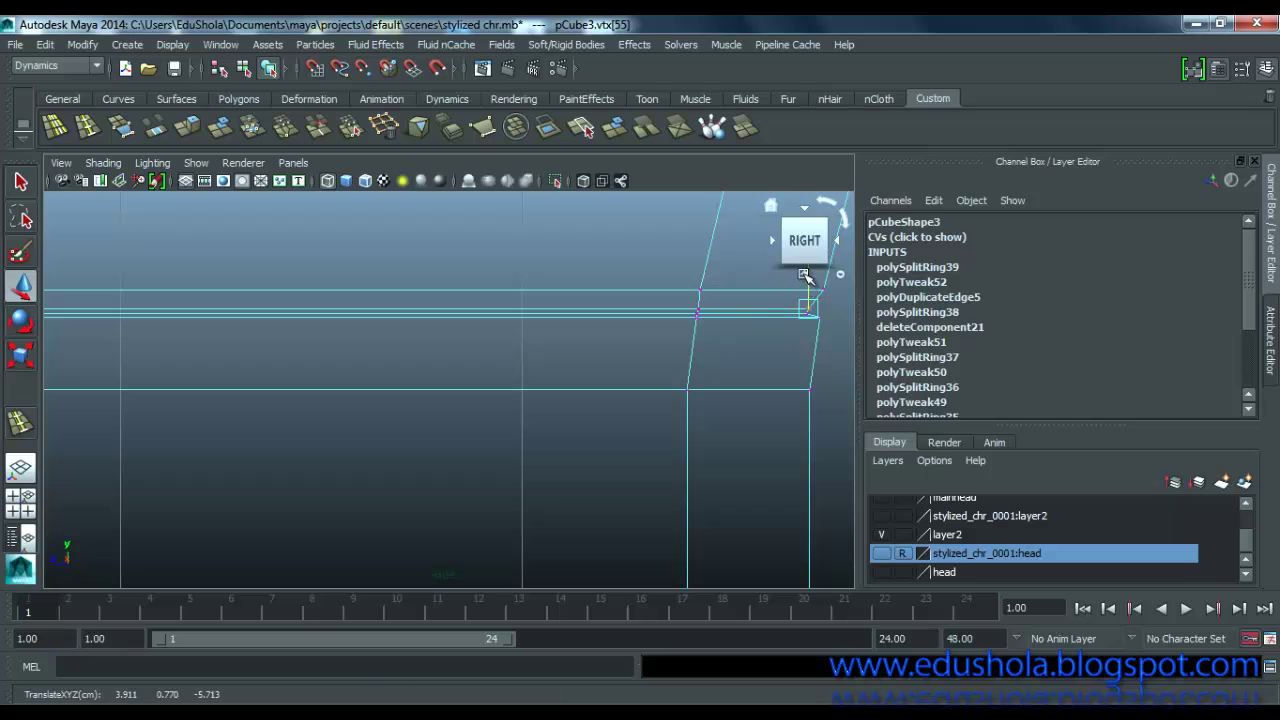
pyautogui.moveTo(805, 275); pyautogui.dragTo(808, 290)
pyautogui.hotkey('ctrl', 'z')
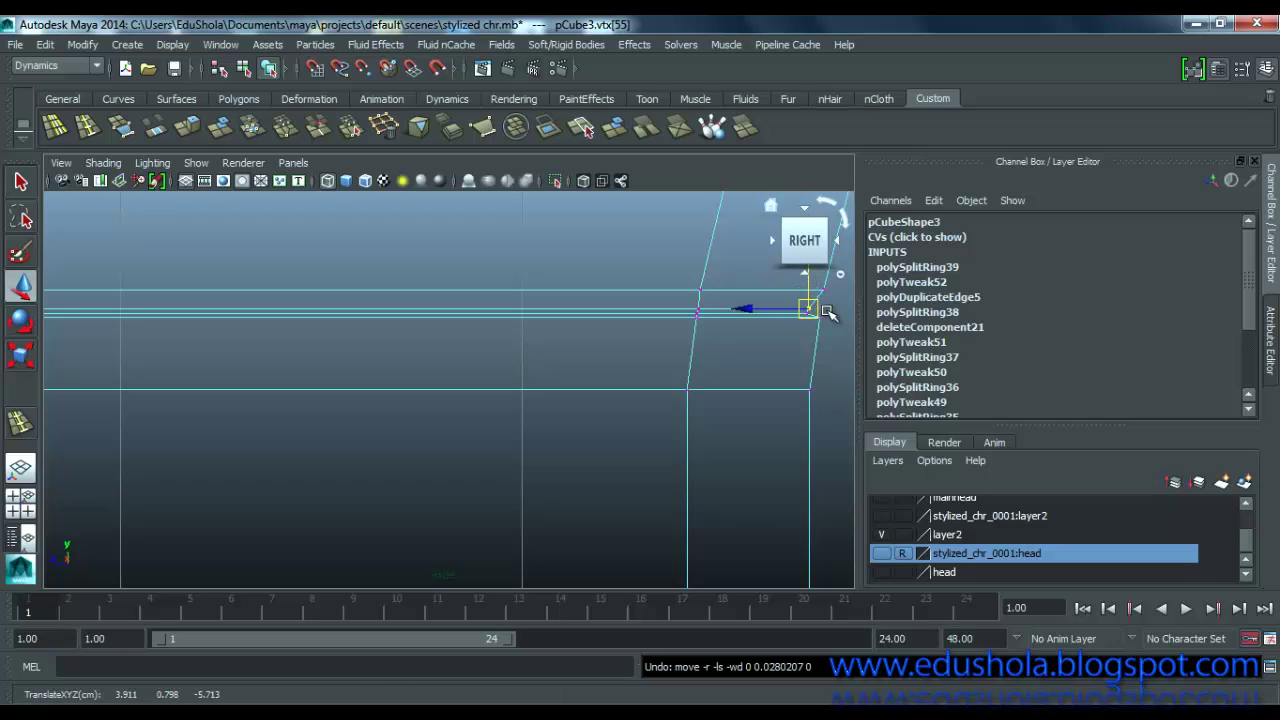
# Step: Raise the upper middle loop's vertices at the back of the heel to just below the top sole loop, widening the groove
pyautogui.scroll(2, 812, 327)
pyautogui.keyDown('alt'); pyautogui.moveTo(661, 382); pyautogui.dragTo(396, 440, button='middle'); pyautogui.keyUp('alt')
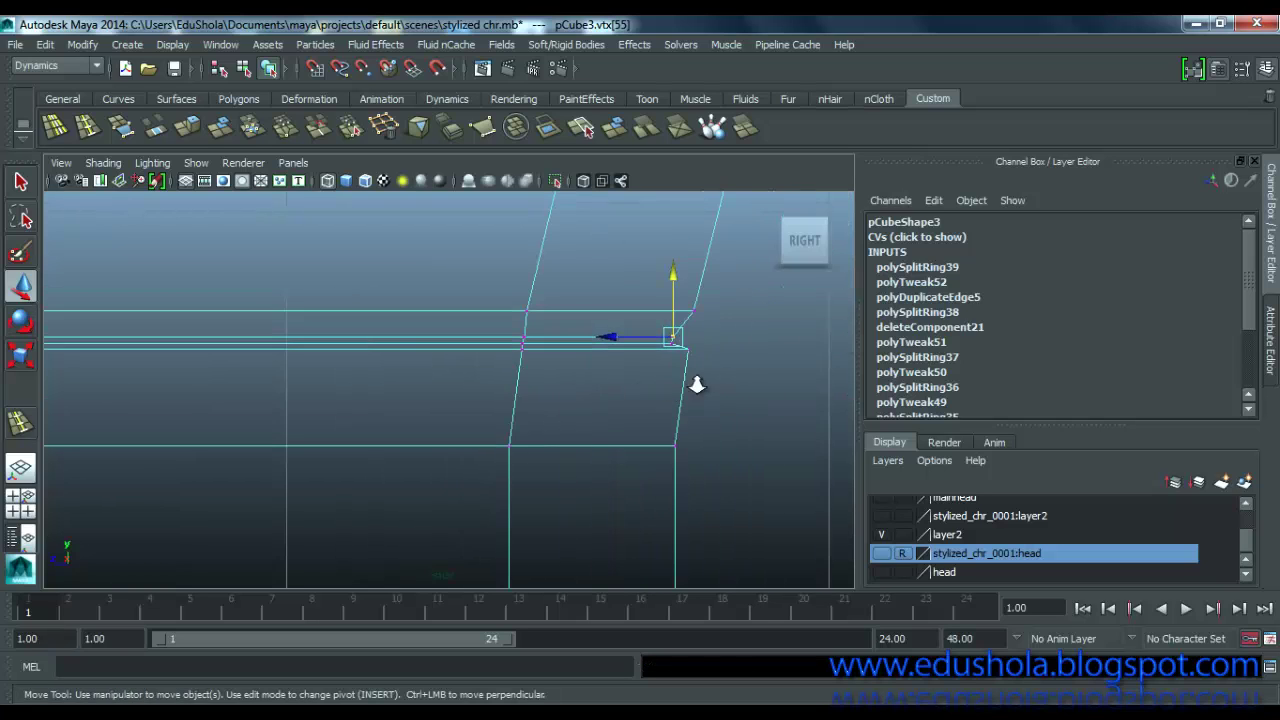
pyautogui.scroll(3, 711, 377)
pyautogui.keyDown('alt'); pyautogui.moveTo(742, 355); pyautogui.dragTo(666, 374, button='middle'); pyautogui.keyUp('alt')
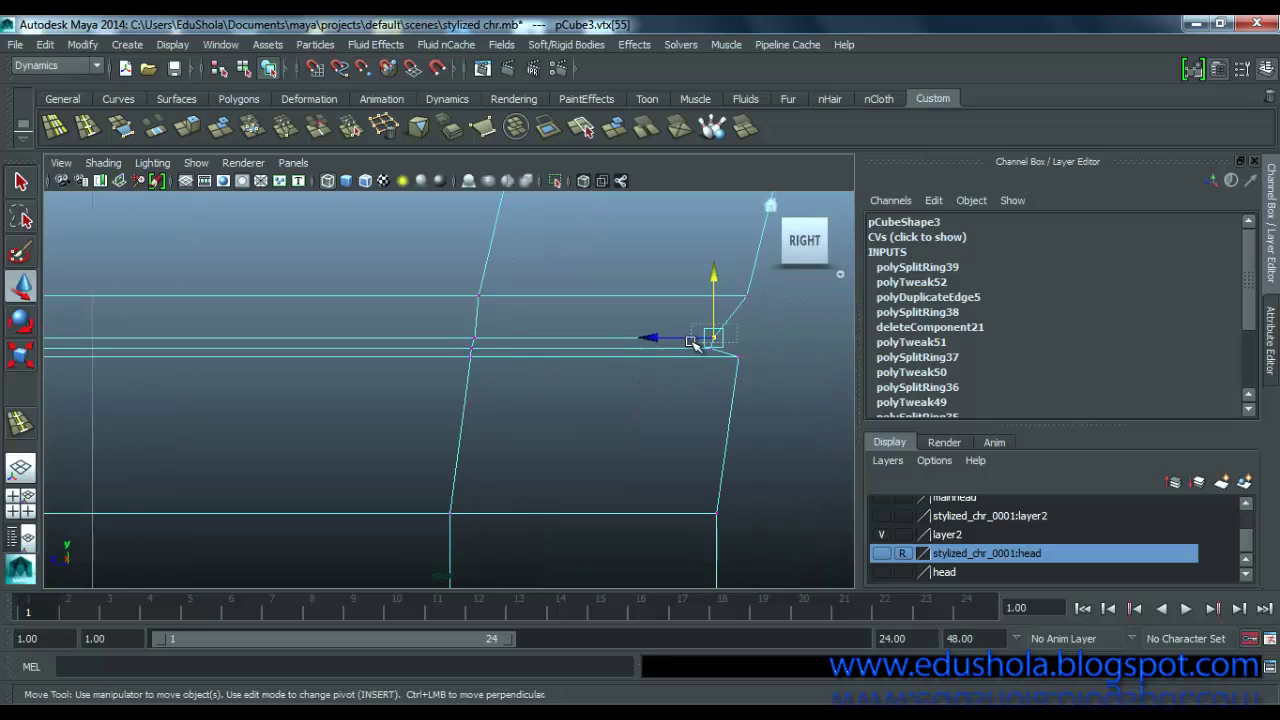
pyautogui.moveTo(691, 341); pyautogui.dragTo(720, 279)
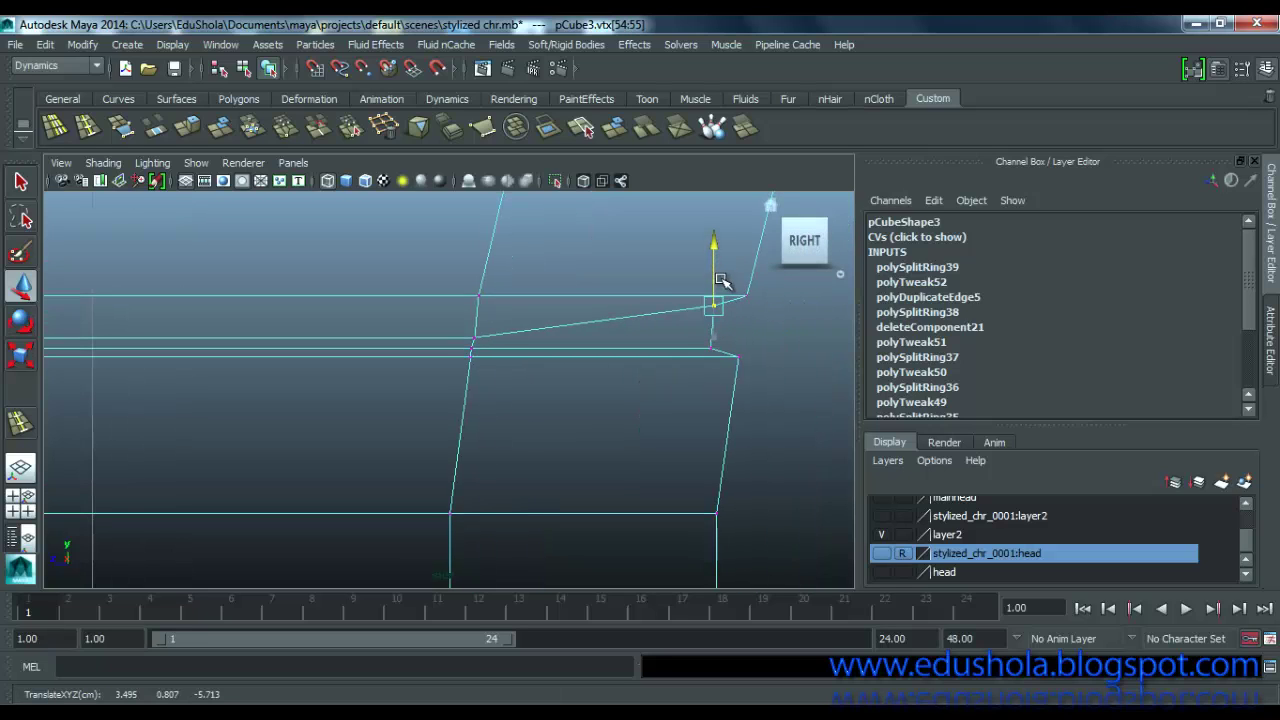
pyautogui.click(478, 338)
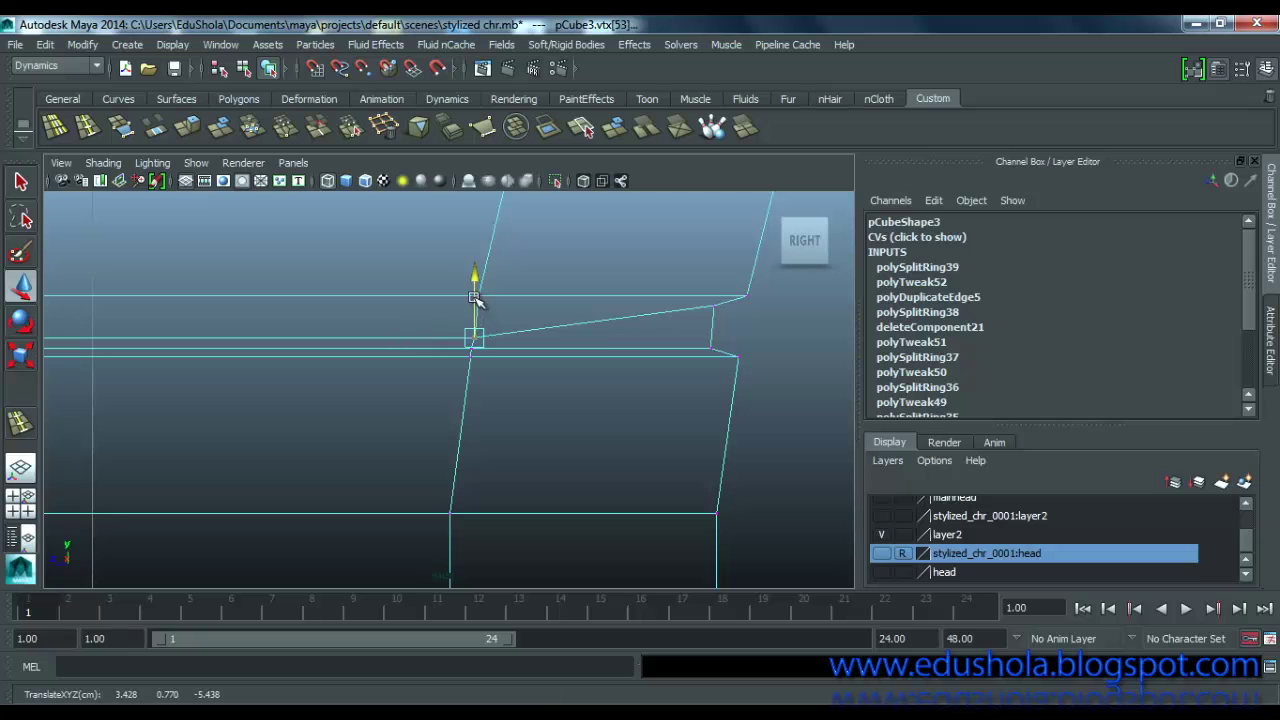
pyautogui.moveTo(476, 298); pyautogui.dragTo(474, 293)
# Step: Raise the upper middle loop's vertex at the front of the heel to just below the top sole loop
pyautogui.scroll(-15, 388, 342)
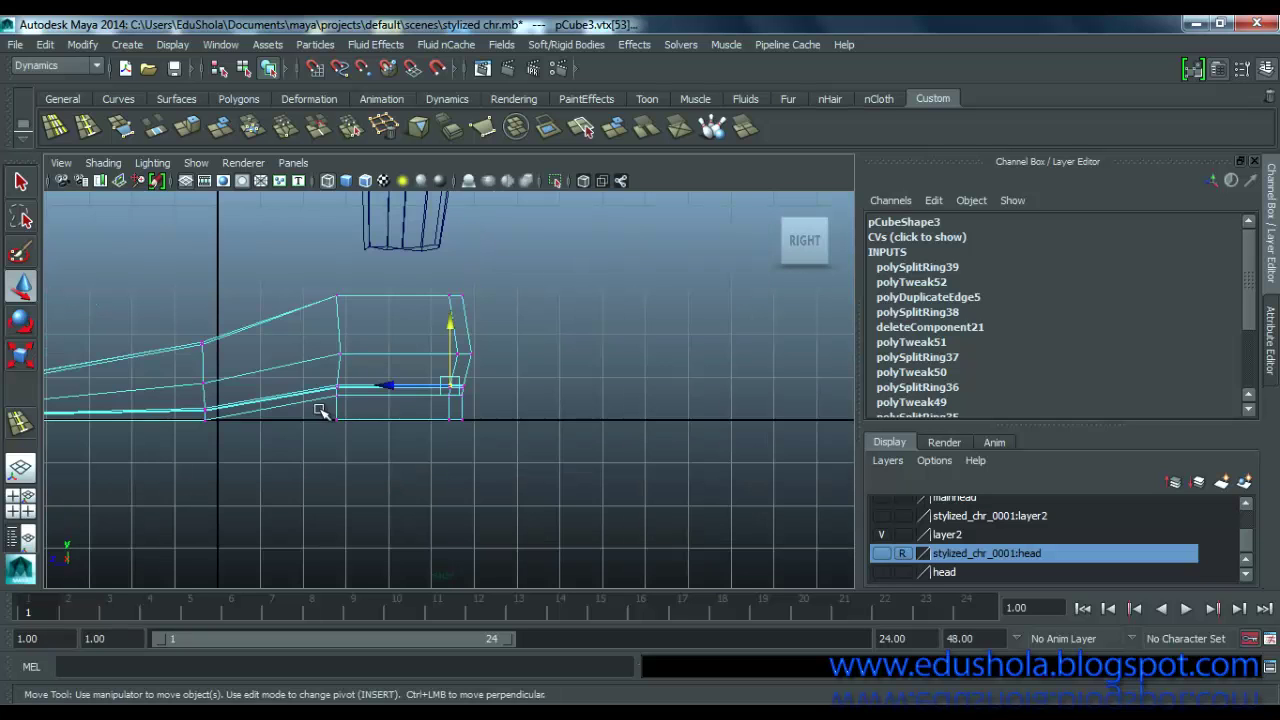
pyautogui.keyDown('alt'); pyautogui.moveTo(389, 405); pyautogui.dragTo(555, 382, button='middle'); pyautogui.keyUp('alt')
pyautogui.scroll(4, 544, 383)
pyautogui.scroll(3, 560, 375)
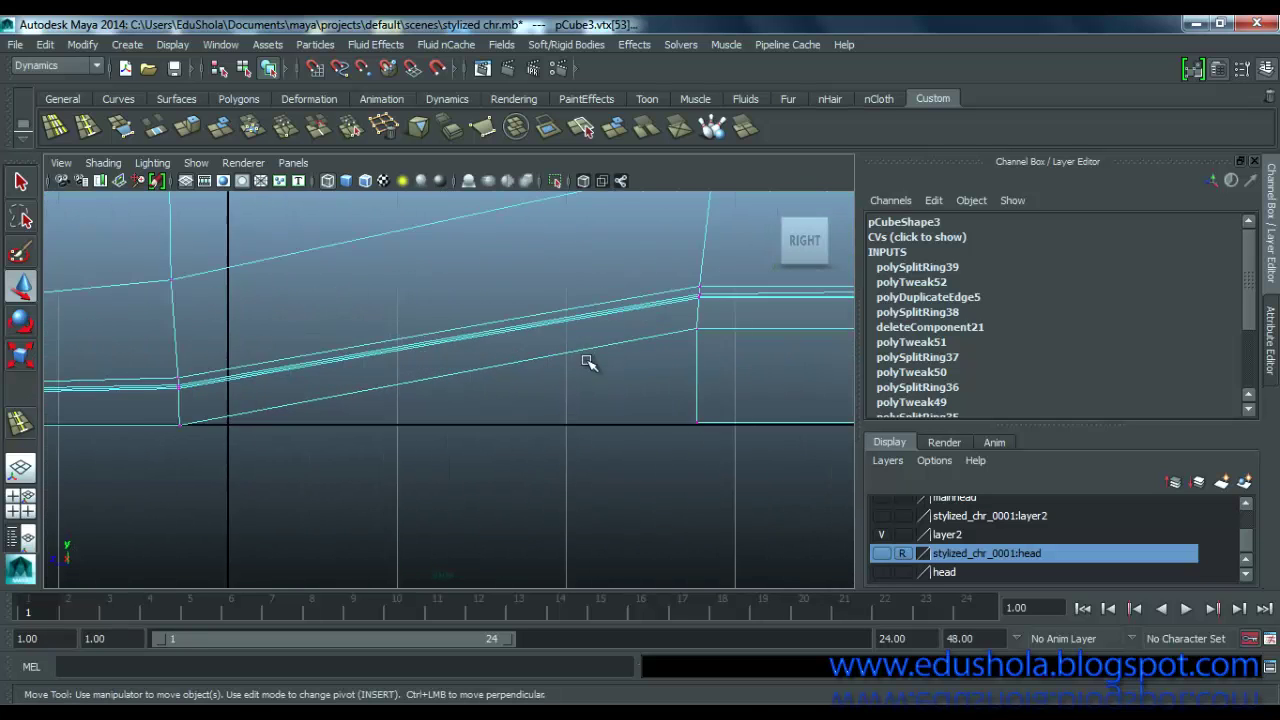
pyautogui.scroll(3, 600, 400)
pyautogui.scroll(2, 705, 360)
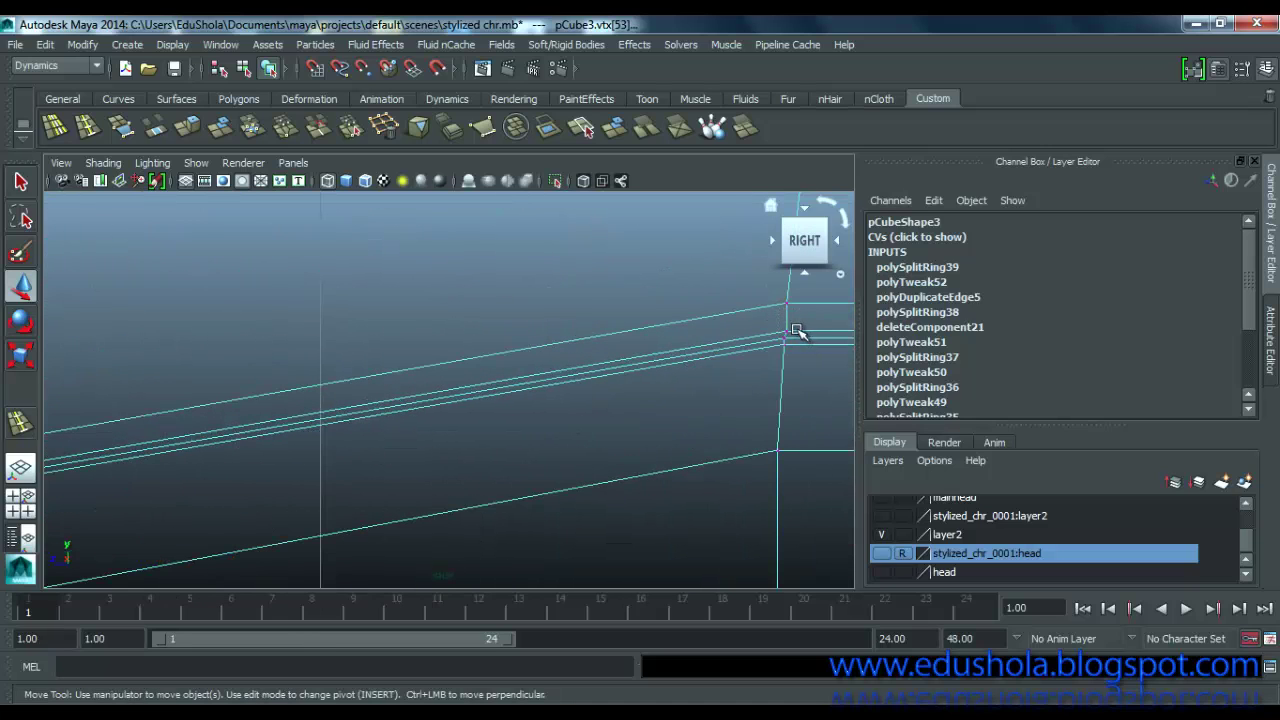
pyautogui.moveTo(796, 328); pyautogui.dragTo(778, 290)
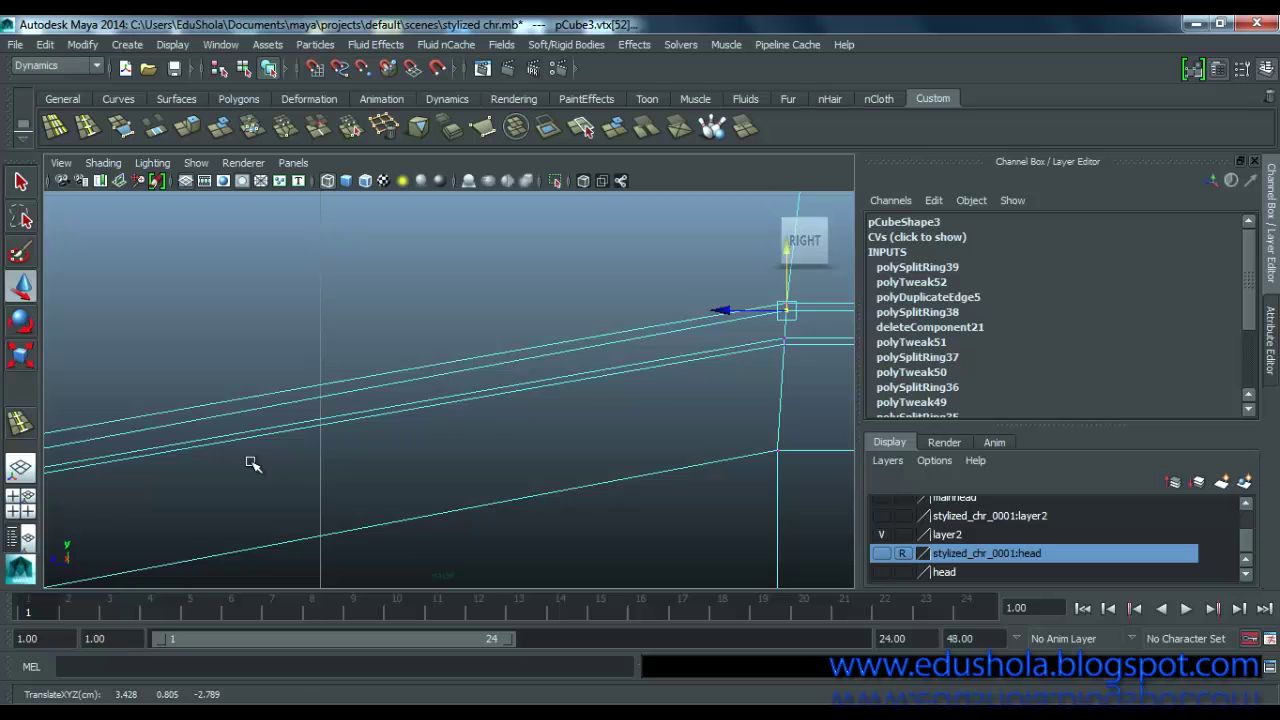
# Step: Raise the upper middle loop's vertex at the ball of the foot close to the top sole loop
pyautogui.keyDown('alt'); pyautogui.moveTo(250, 462); pyautogui.dragTo(711, 394, button='middle'); pyautogui.keyUp('alt')
pyautogui.keyDown('alt'); pyautogui.moveTo(234, 489); pyautogui.dragTo(706, 385, button='middle'); pyautogui.keyUp('alt')
pyautogui.keyDown('alt'); pyautogui.moveTo(160, 426); pyautogui.dragTo(687, 356, button='middle'); pyautogui.keyUp('alt')
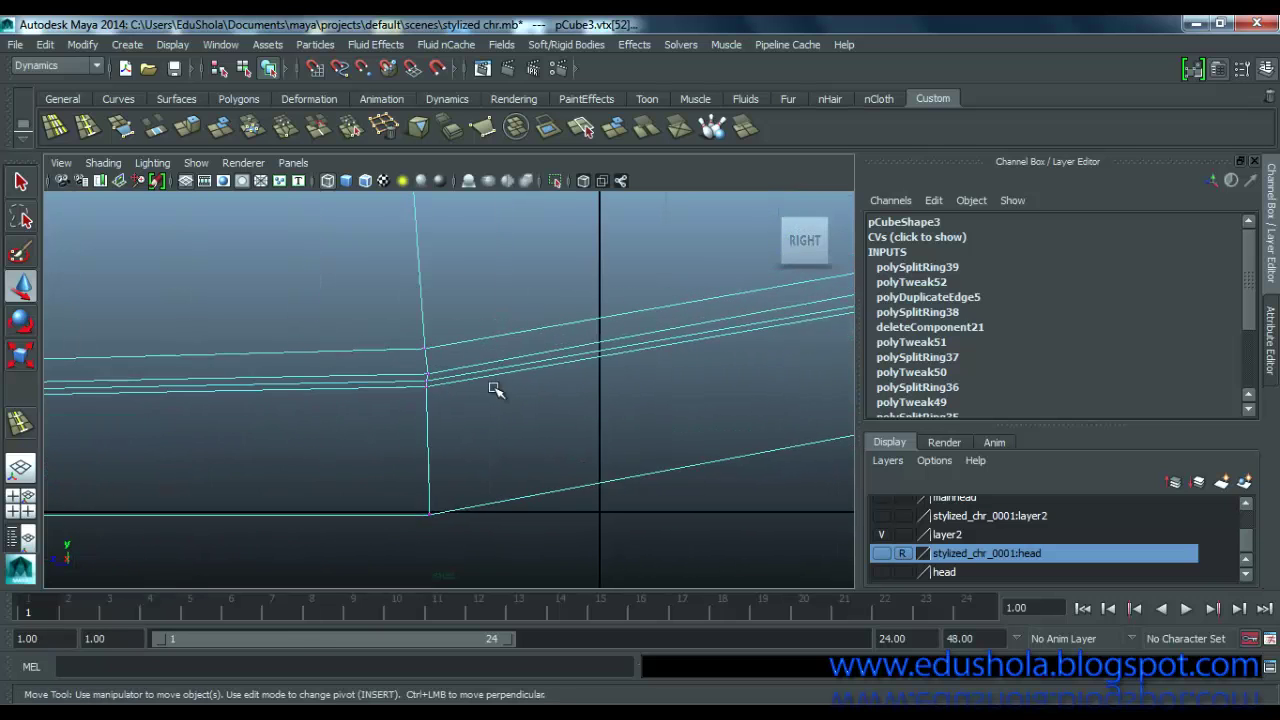
pyautogui.scroll(3, 405, 373)
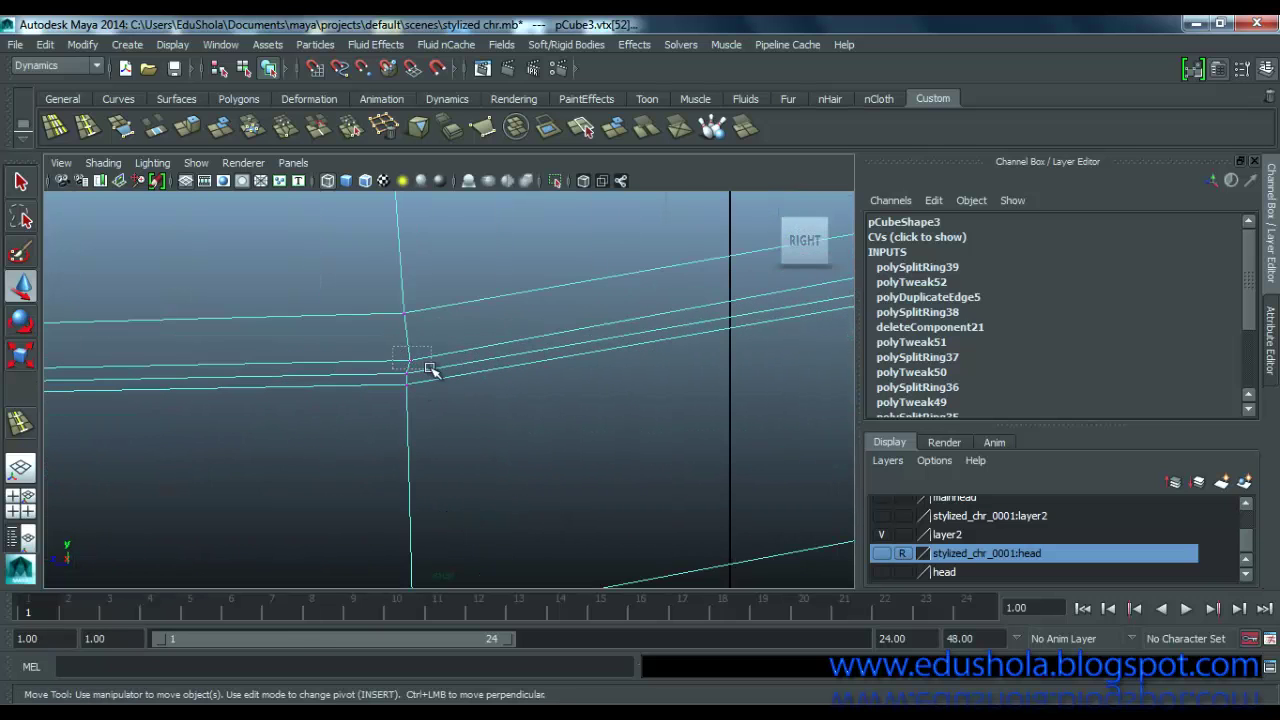
pyautogui.moveTo(428, 368); pyautogui.dragTo(404, 324)
# Step: Shift the toe-tip vertices of the bottom edge and the lowest sole loop slightly forward so the sole's front stands vertical
pyautogui.scroll(-10, 329, 420)
pyautogui.scroll(5, 333, 423)
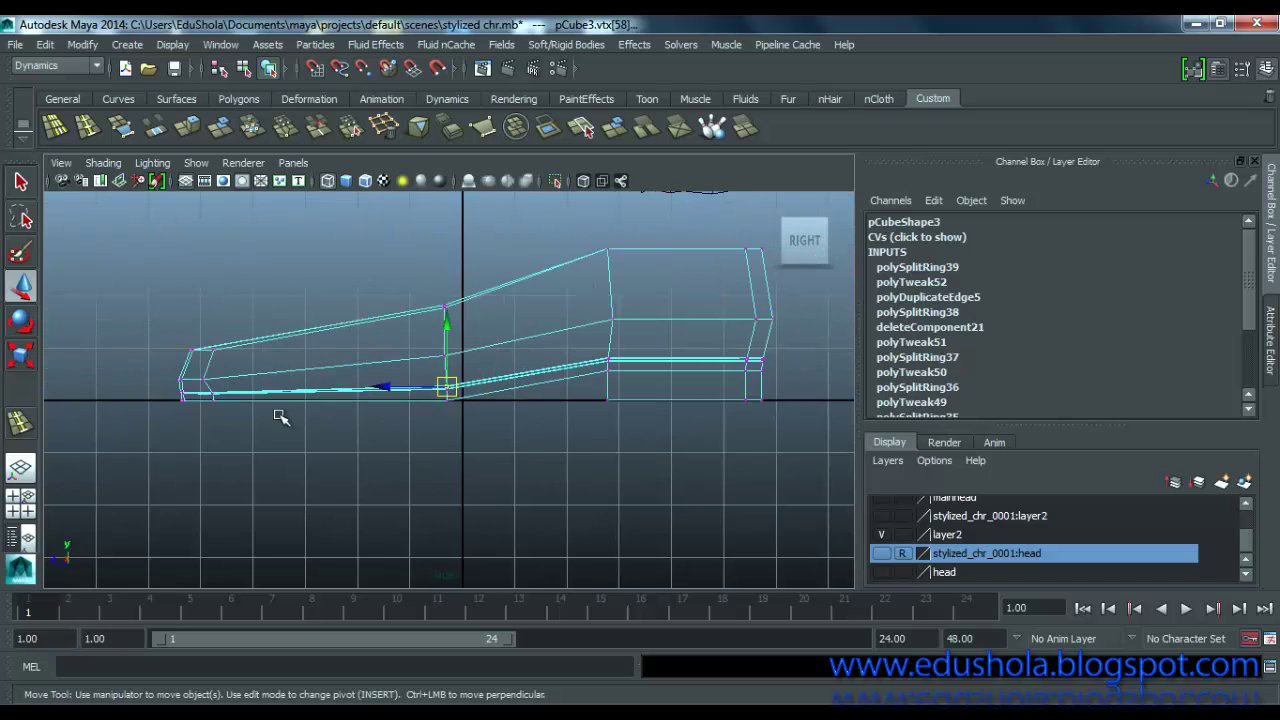
pyautogui.scroll(6, 397, 388)
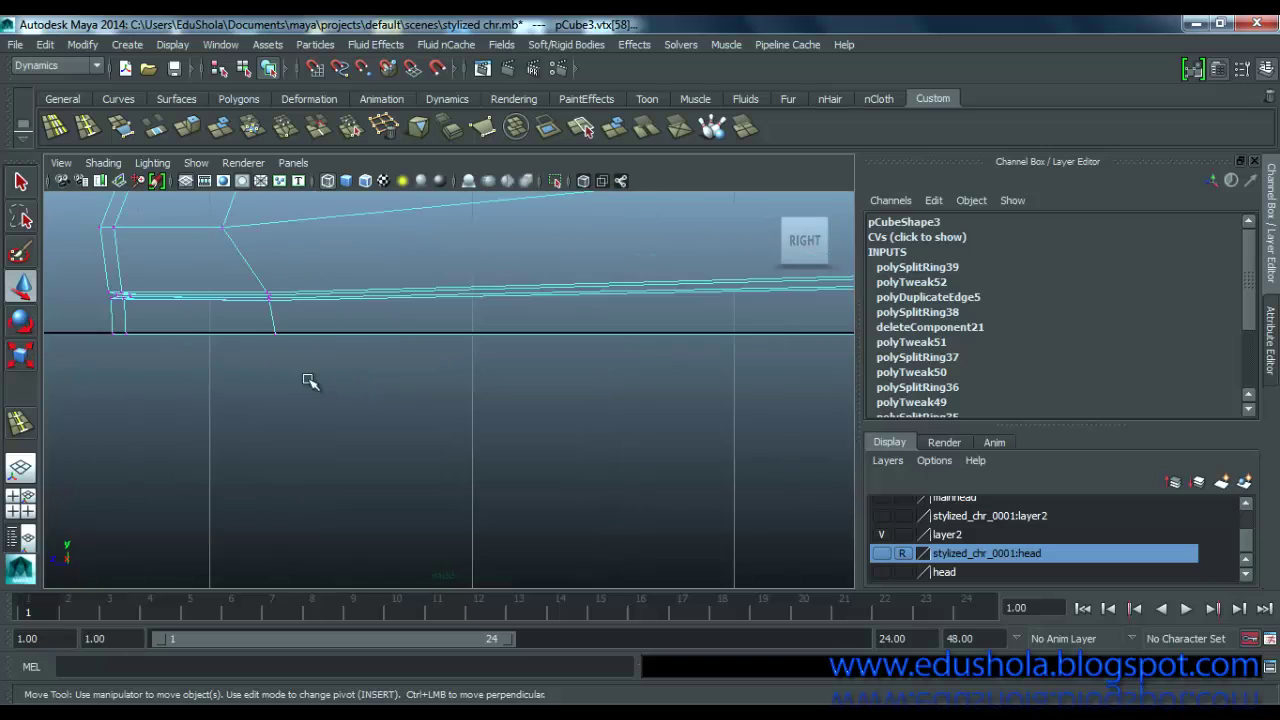
pyautogui.scroll(1, 257, 359)
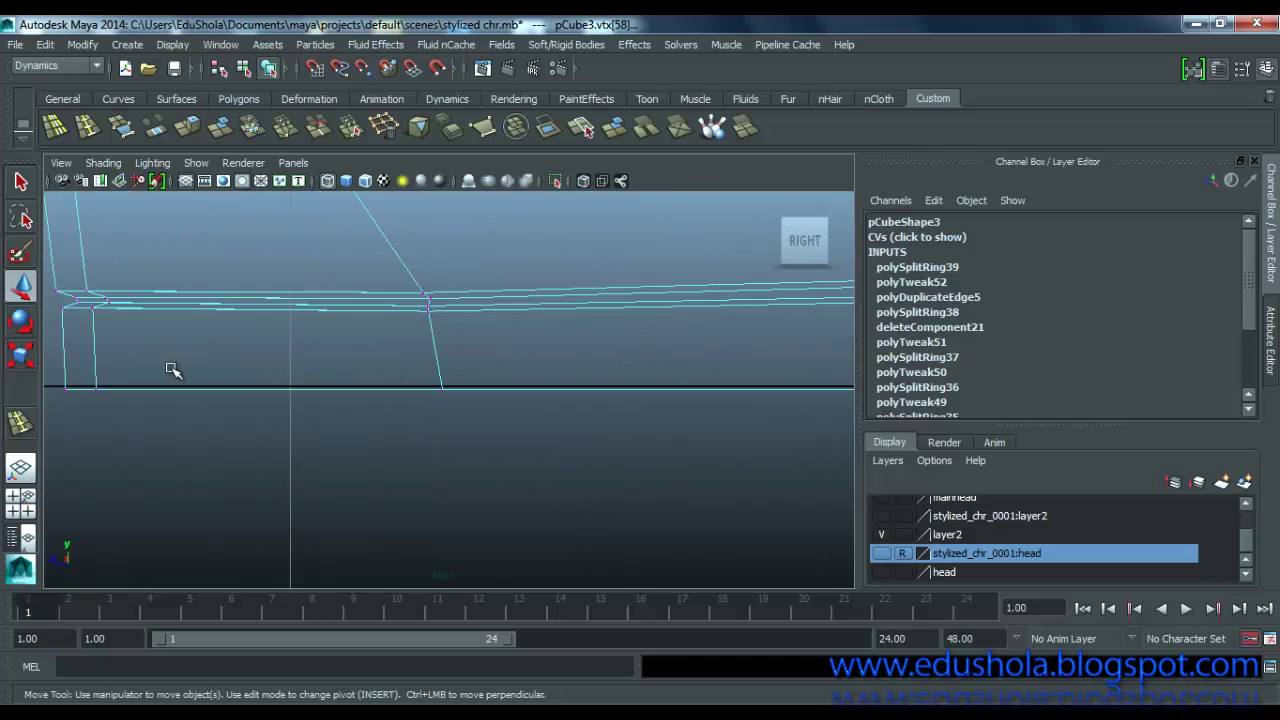
pyautogui.keyDown('alt'); pyautogui.moveTo(283, 361); pyautogui.dragTo(518, 378, button='middle'); pyautogui.keyUp('alt')
pyautogui.moveTo(358, 436); pyautogui.dragTo(356, 433)
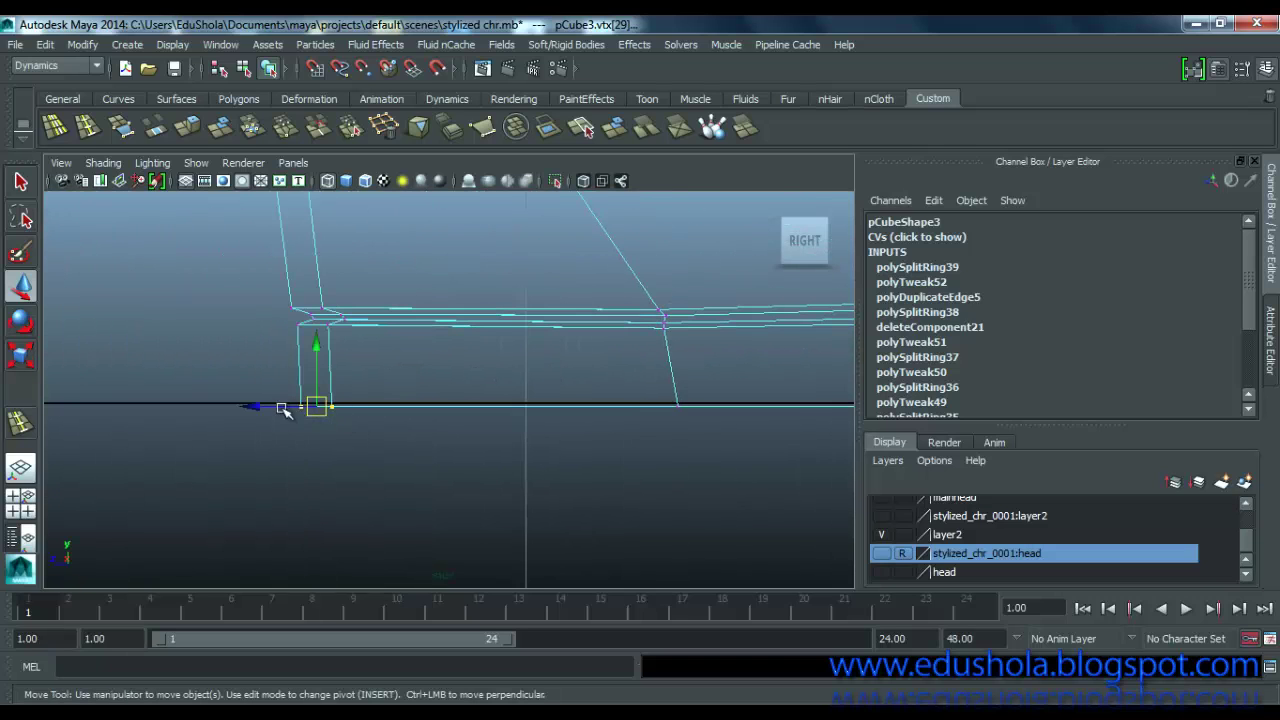
pyautogui.moveTo(277, 408); pyautogui.dragTo(268, 408)
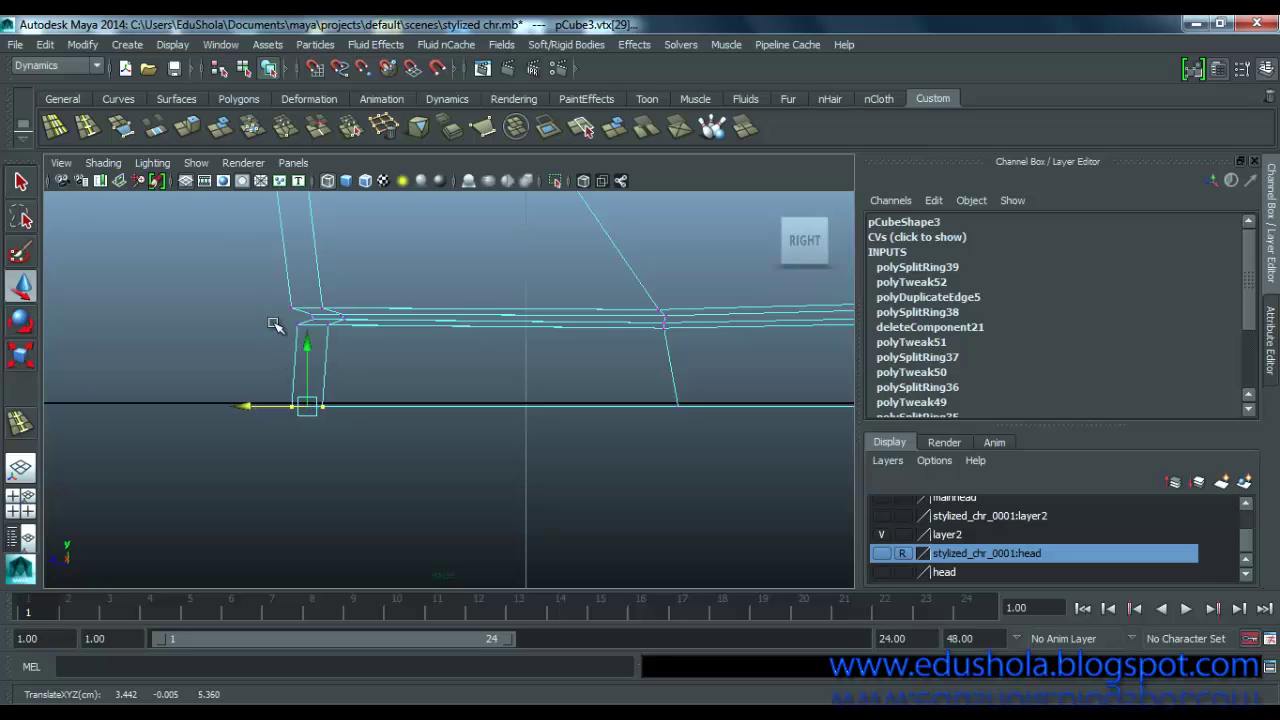
pyautogui.moveTo(273, 324); pyautogui.dragTo(339, 356)
pyautogui.moveTo(278, 326); pyautogui.dragTo(273, 326)
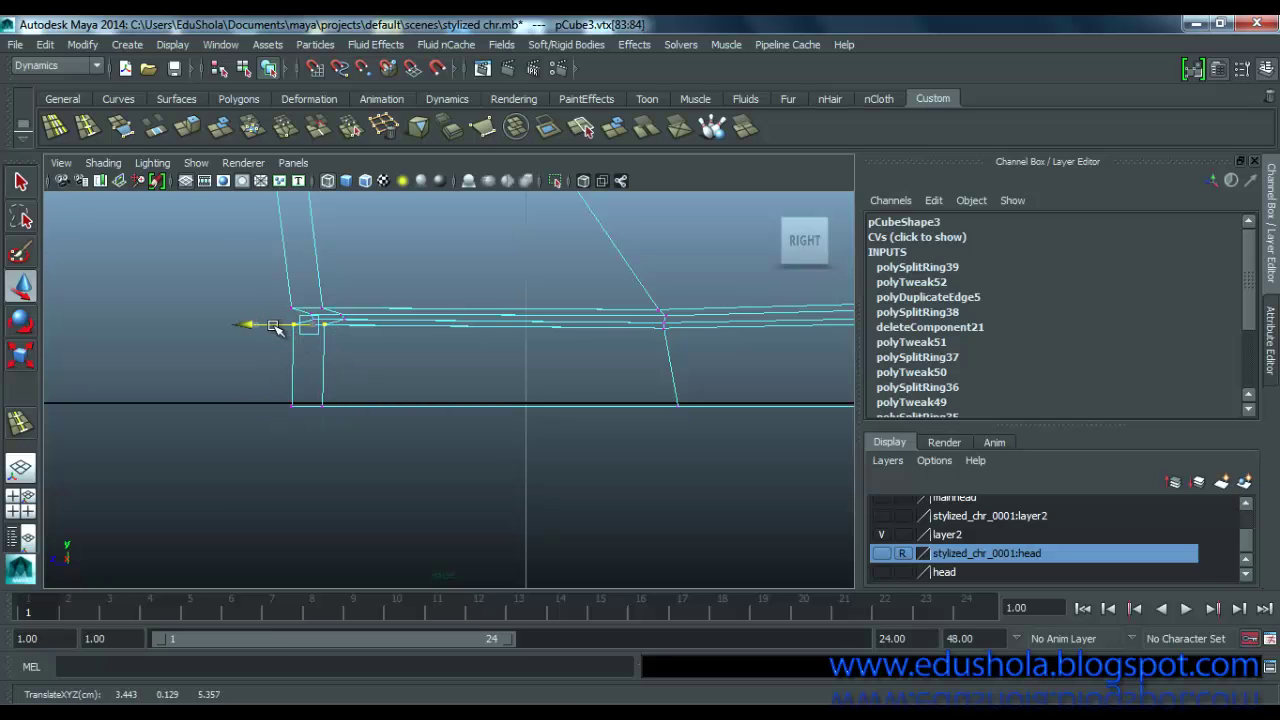
# Step: Move the bottom edge vertices just behind the toe tip forward until they sit directly below the sole loops
pyautogui.scroll(1, 700, 331)
pyautogui.keyDown('alt'); pyautogui.moveTo(747, 349); pyautogui.dragTo(646, 369, button='middle'); pyautogui.keyUp('alt')
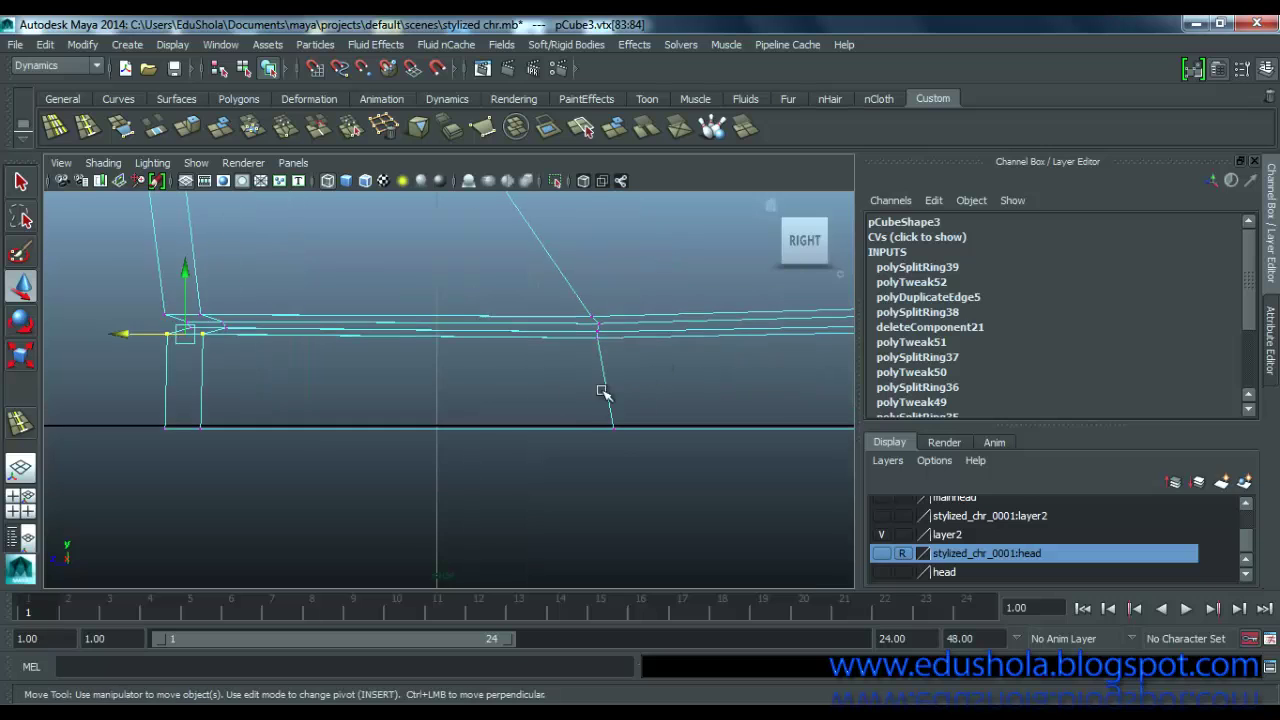
pyautogui.moveTo(547, 393); pyautogui.dragTo(622, 466)
pyautogui.moveTo(560, 428); pyautogui.dragTo(556, 428)
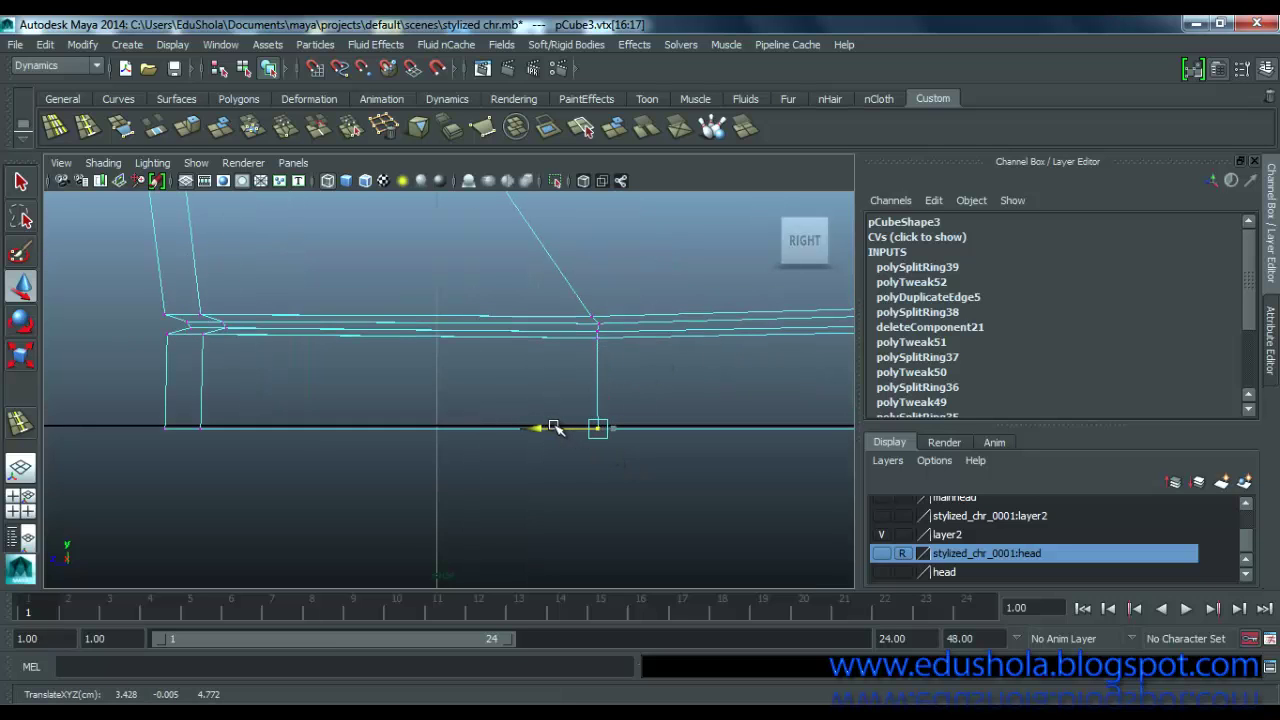
# Step: Shift the lower three sole loops' vertices just behind the toe tip forward to line up under the top loop's vertex
pyautogui.scroll(2, 614, 352)
pyautogui.keyDown('alt'); pyautogui.moveTo(618, 348); pyautogui.dragTo(573, 393, button='middle'); pyautogui.keyUp('alt')
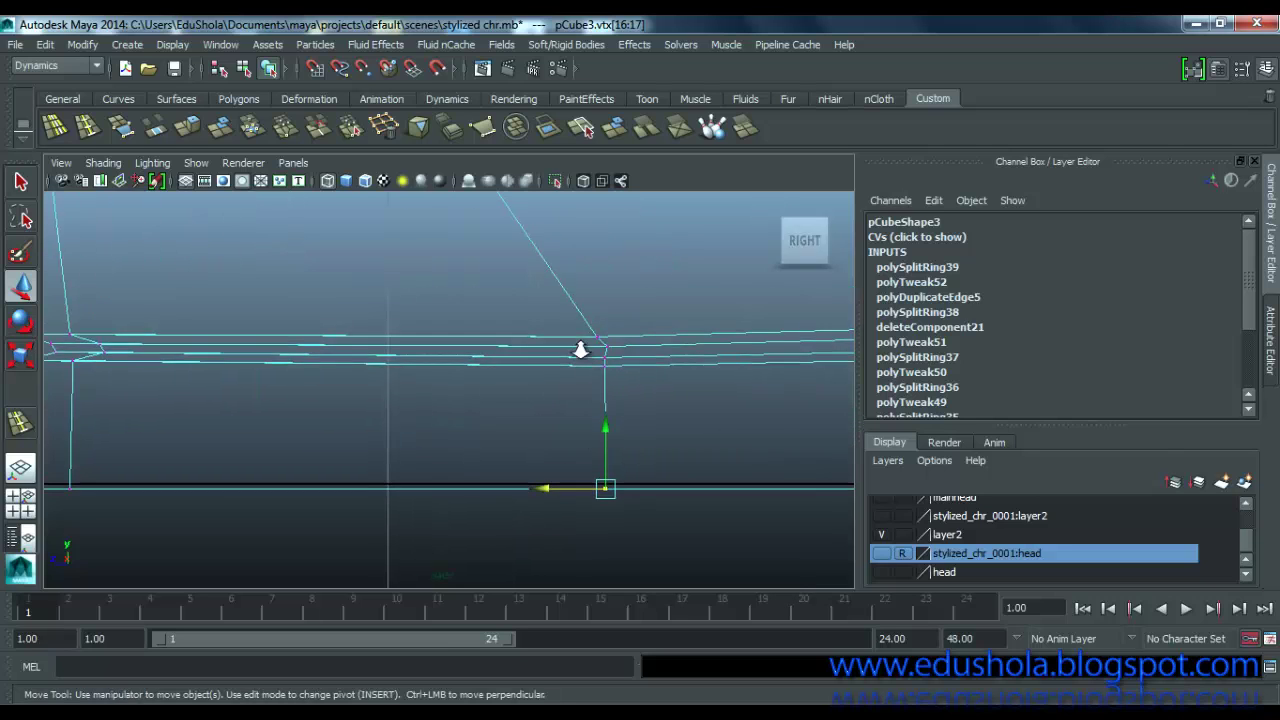
pyautogui.scroll(3, 580, 349)
pyautogui.click(690, 328)
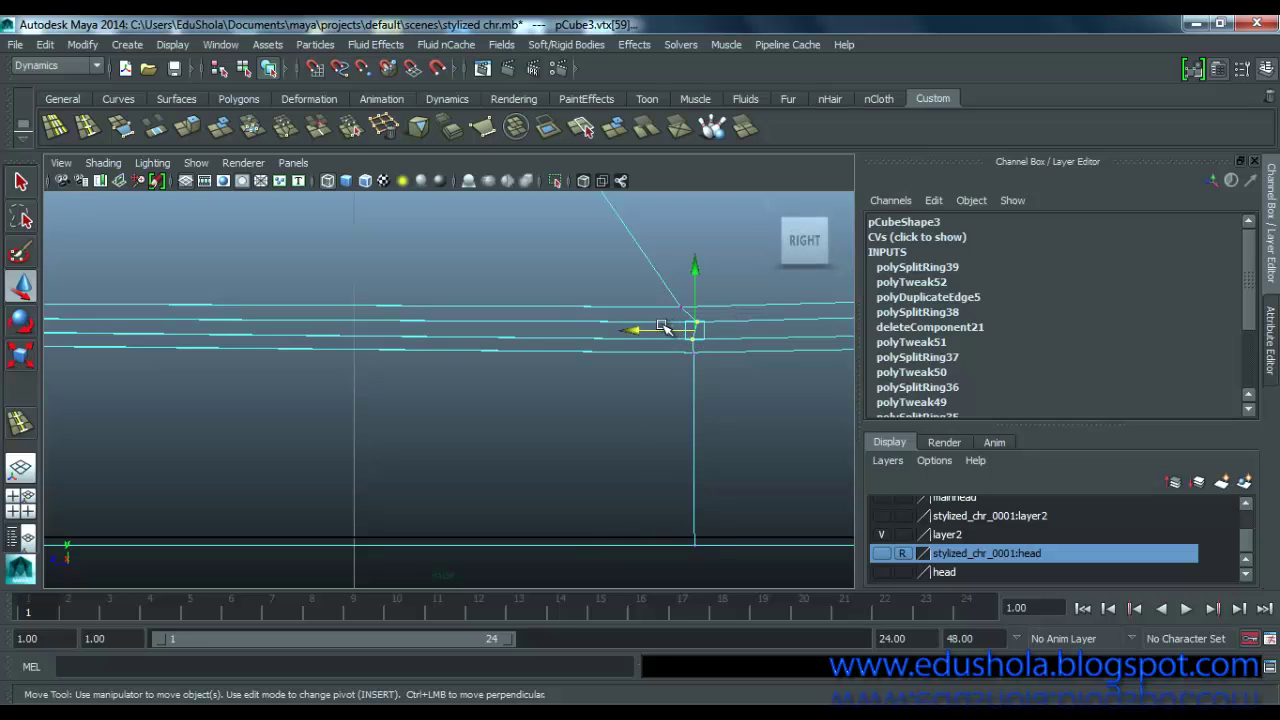
pyautogui.click(710, 315)
pyautogui.moveTo(710, 315); pyautogui.dragTo(656, 322)
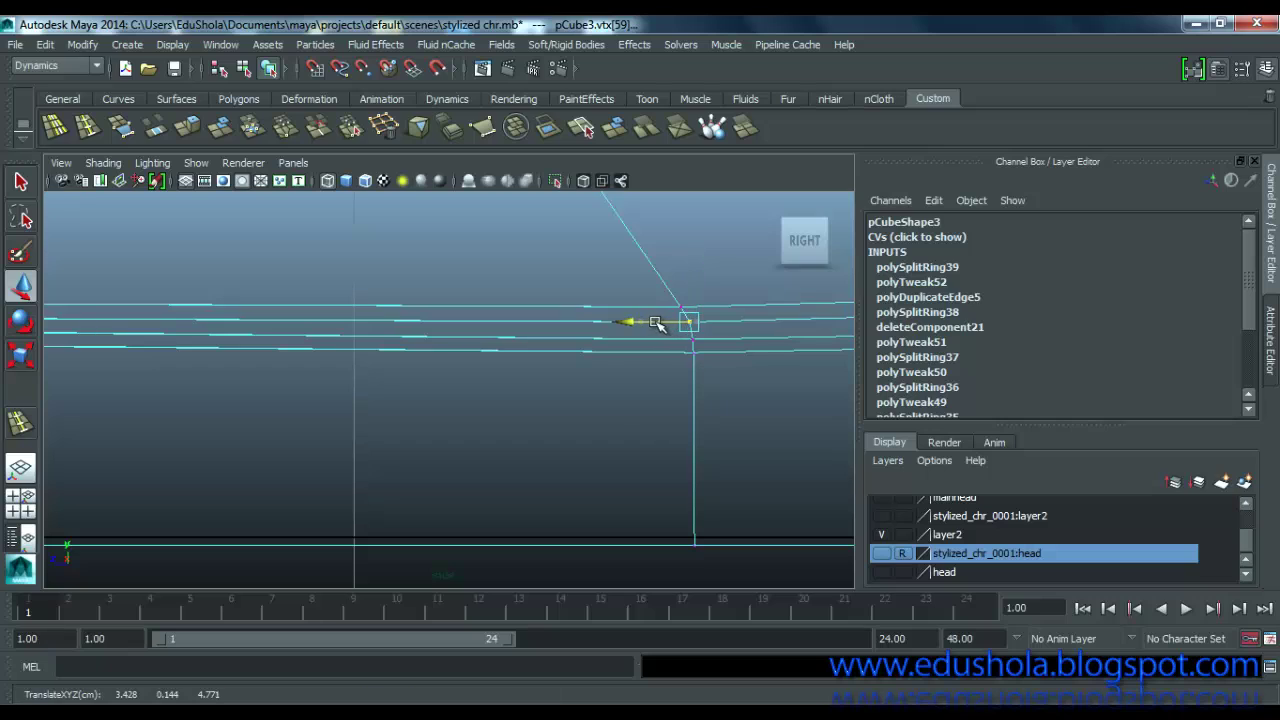
pyautogui.click(688, 340)
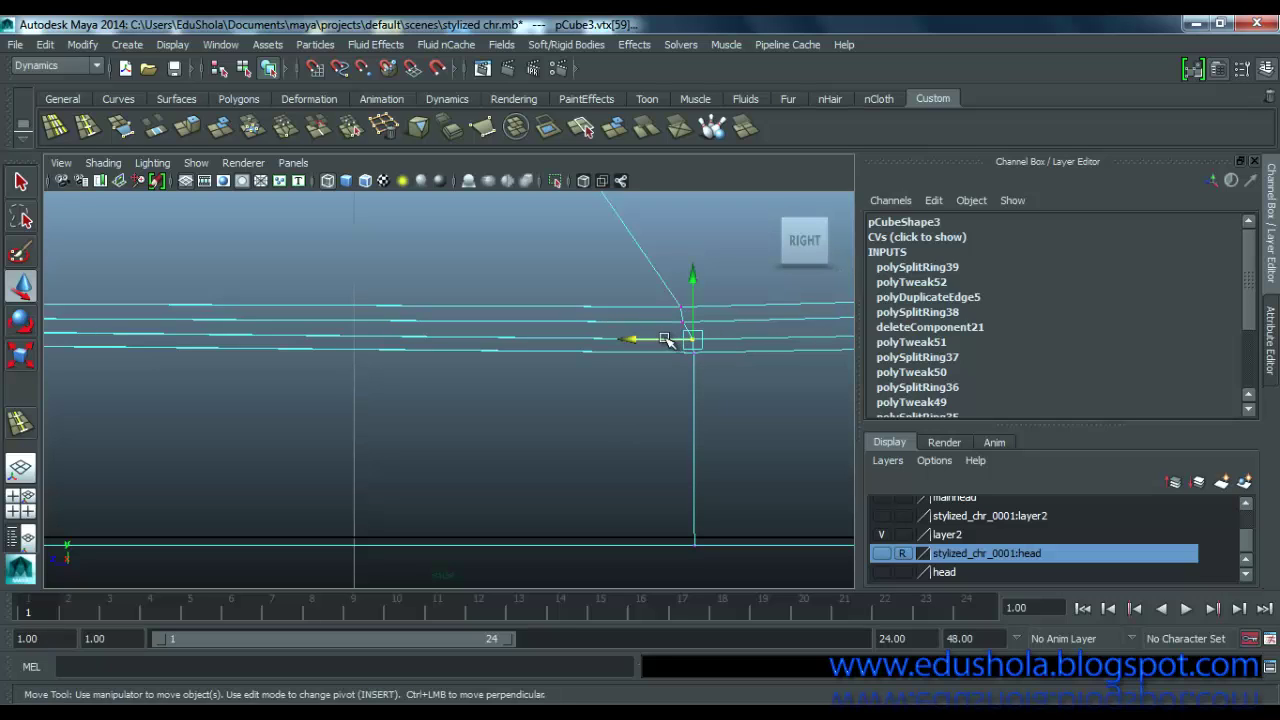
pyautogui.moveTo(656, 338)
pyautogui.mouseDown()
pyautogui.moveTo(663, 369)
pyautogui.moveTo(652, 352)
pyautogui.mouseUp()
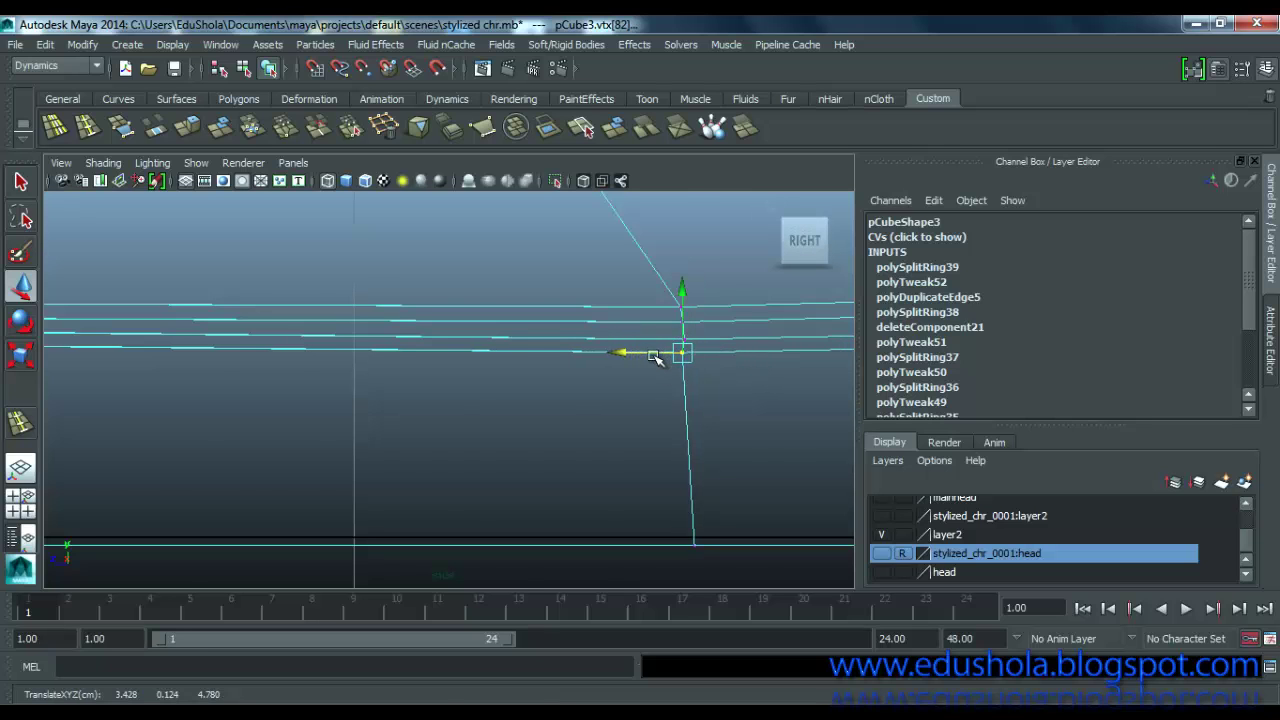
# Step: Select the two inner groove loops' vertices just behind the toe tip
pyautogui.scroll(-12, 655, 362)
pyautogui.scroll(9, 451, 403)
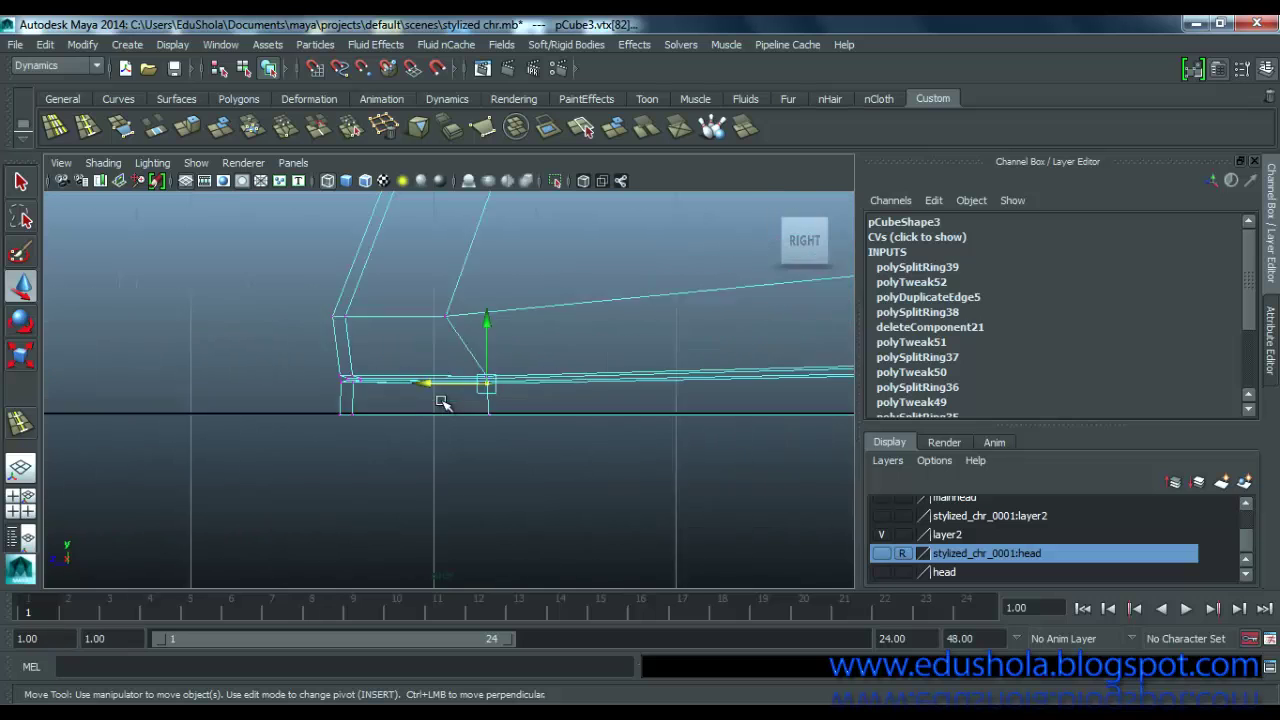
pyautogui.scroll(3, 441, 402)
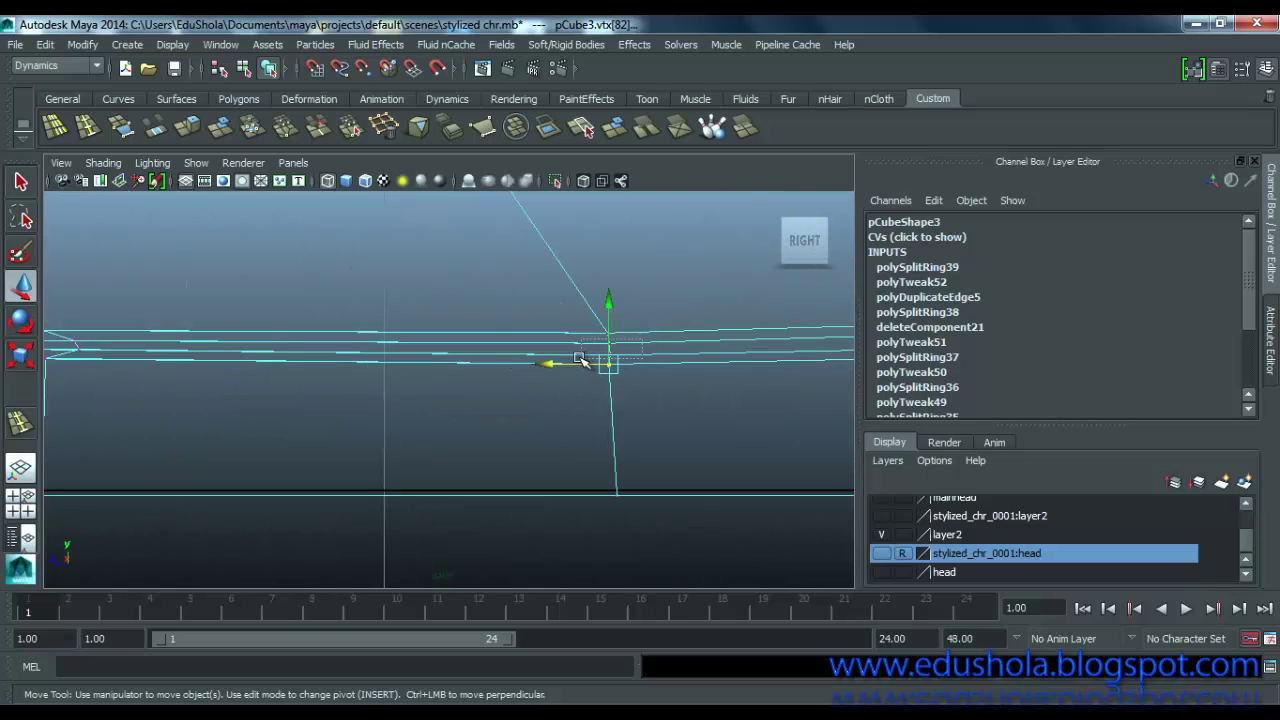
pyautogui.moveTo(634, 338); pyautogui.dragTo(580, 357)
# Step: Add the two inner groove loops' vertices at the ball of the foot to the selection
pyautogui.scroll(-12, 716, 387)
pyautogui.scroll(6, 653, 412)
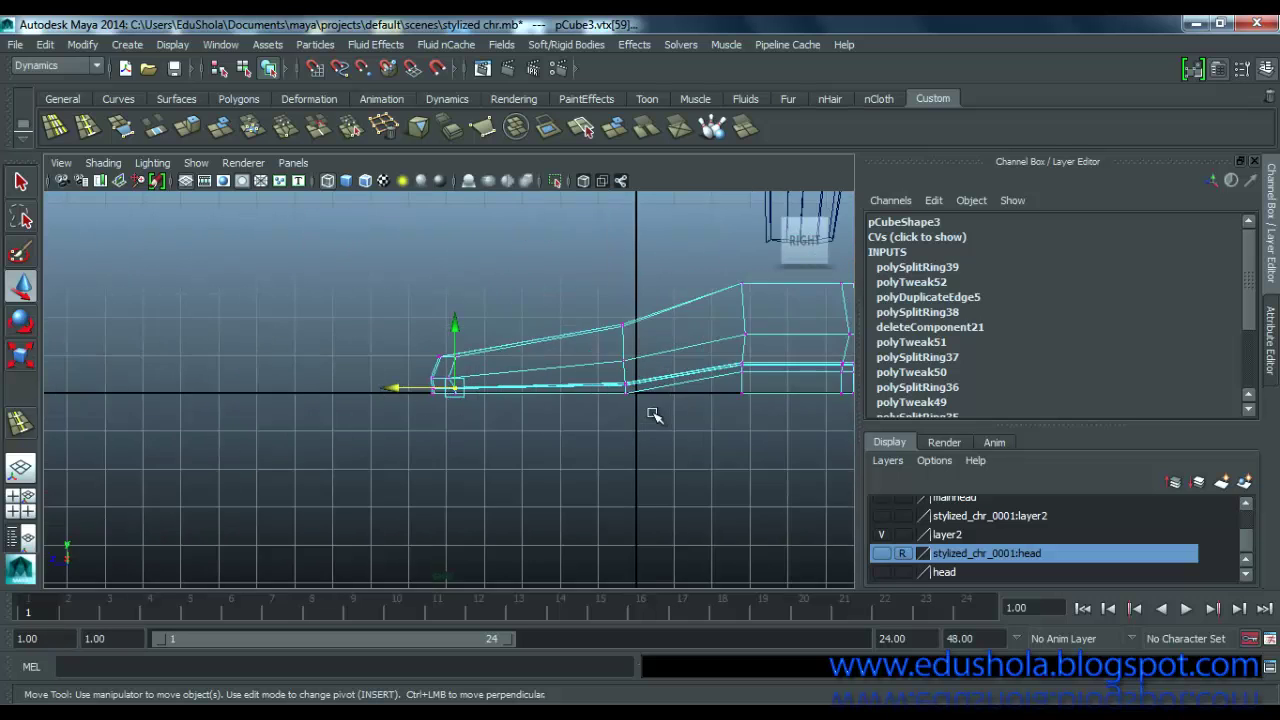
pyautogui.keyDown('alt'); pyautogui.moveTo(654, 415); pyautogui.dragTo(280, 420, button='middle'); pyautogui.keyUp('alt')
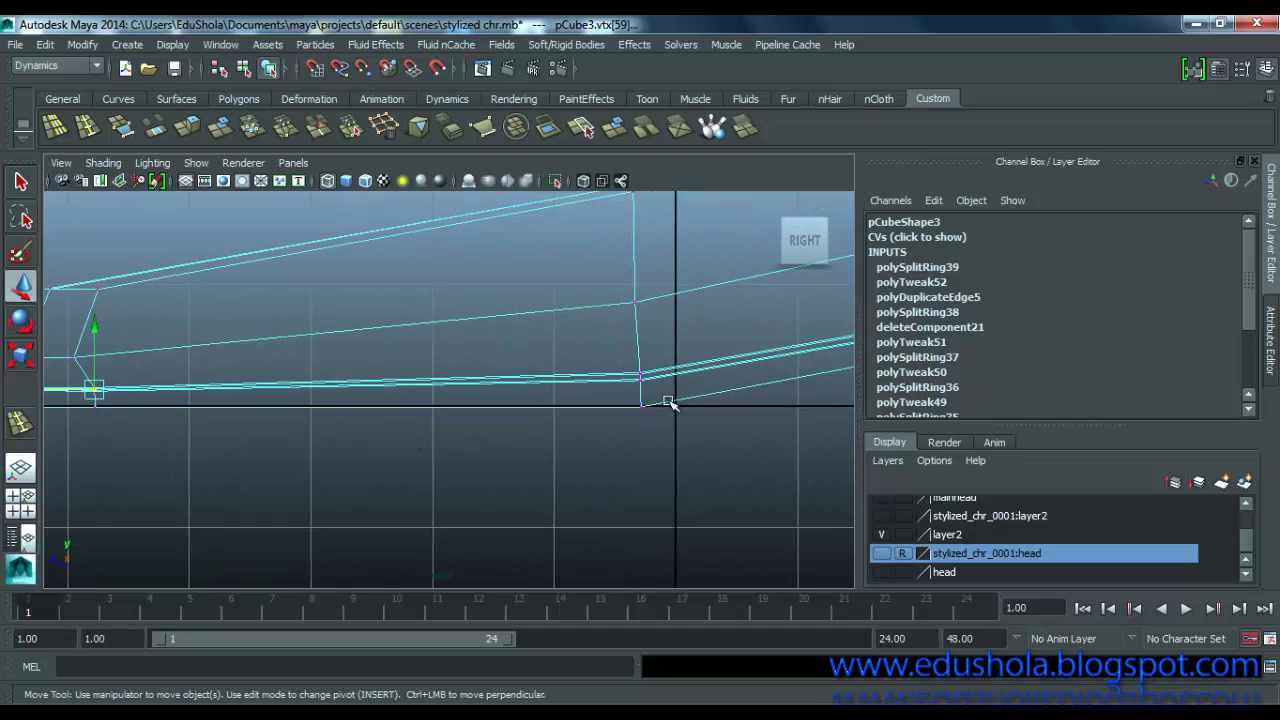
pyautogui.scroll(8, 706, 431)
pyautogui.keyDown('alt'); pyautogui.moveTo(682, 404); pyautogui.dragTo(322, 448, button='middle'); pyautogui.keyUp('alt')
pyautogui.scroll(4, 412, 447)
pyautogui.scroll(2, 412, 447)
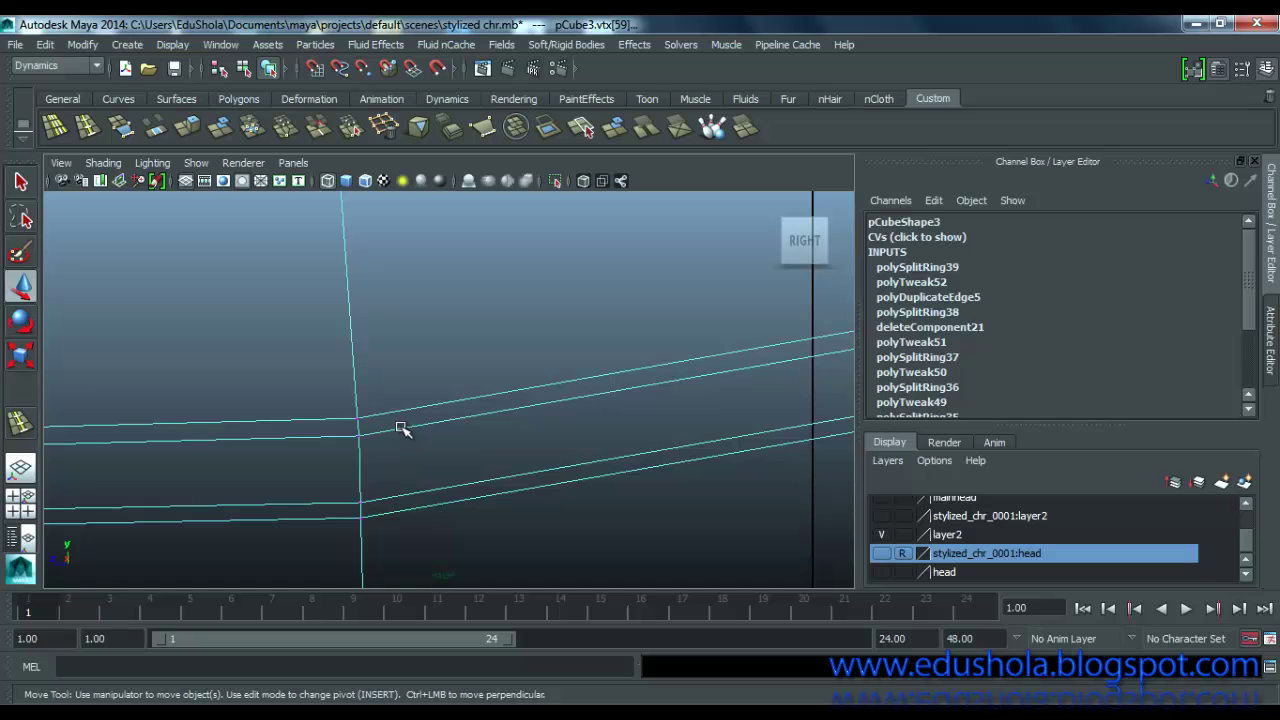
pyautogui.moveTo(400, 428); pyautogui.dragTo(324, 510)
pyautogui.scroll(-5, 606, 464)
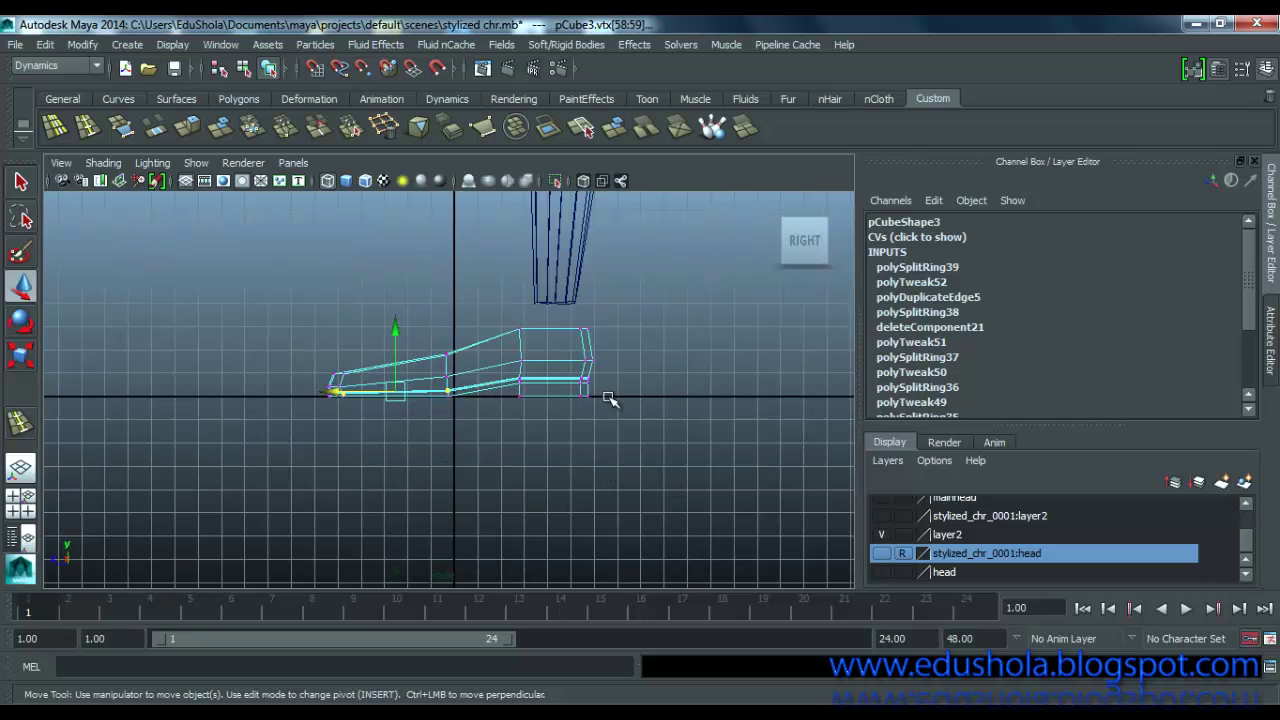
# Step: Add the two inner groove loops' vertices above the heel block's front and rear corners to the selection
pyautogui.scroll(10, 612, 400)
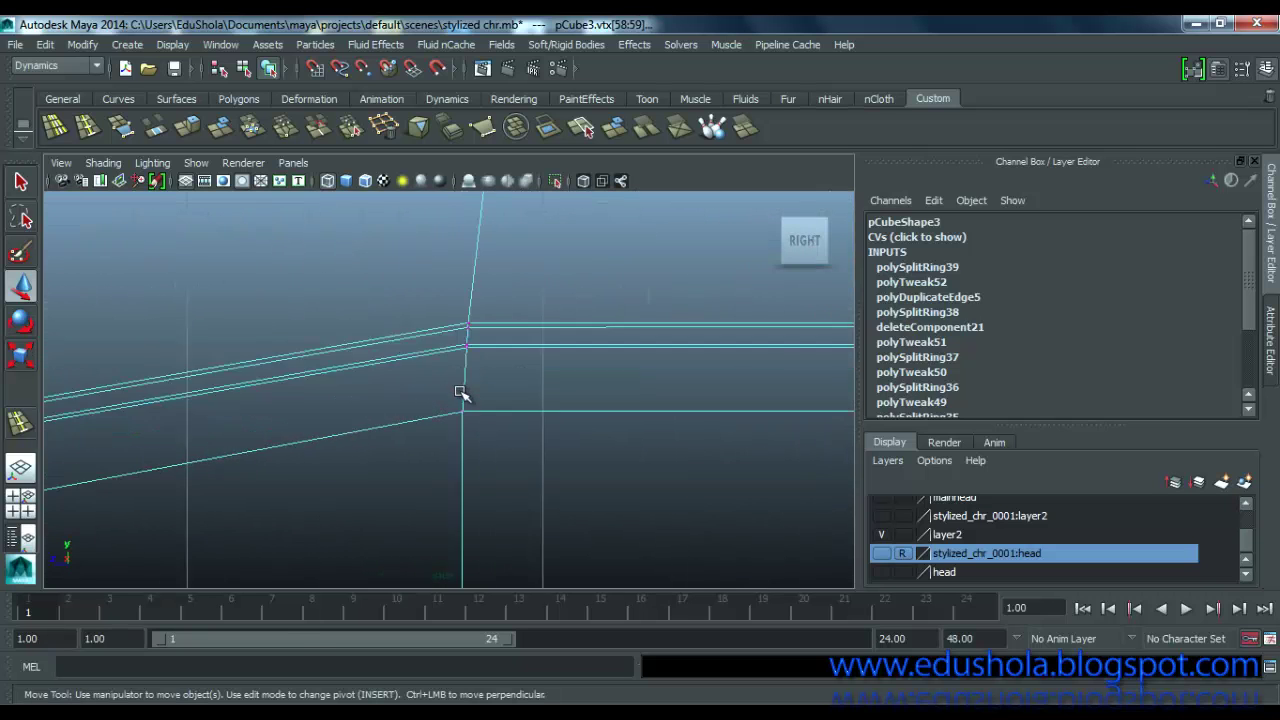
pyautogui.scroll(4, 460, 392)
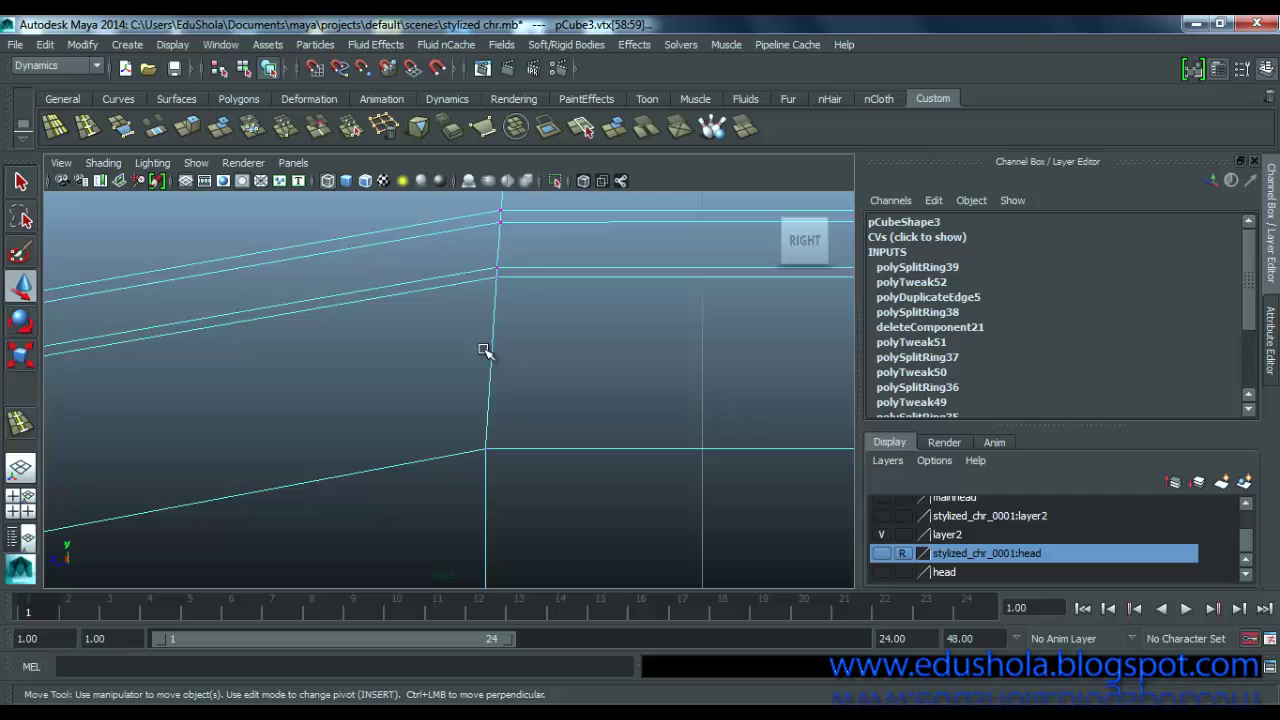
pyautogui.click(468, 274)
pyautogui.scroll(-5, 672, 333)
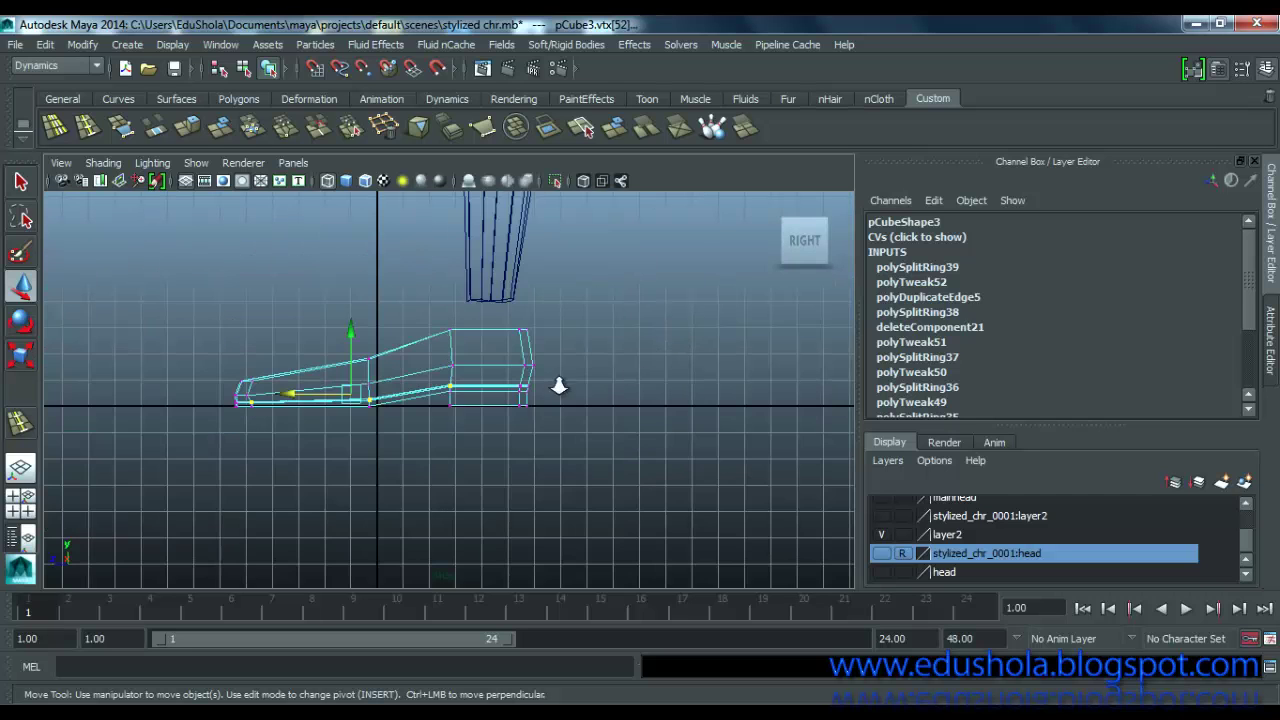
pyautogui.scroll(2, 450, 390)
pyautogui.keyDown('alt'); pyautogui.moveTo(572, 405); pyautogui.dragTo(711, 401, button='right'); pyautogui.keyUp('alt')
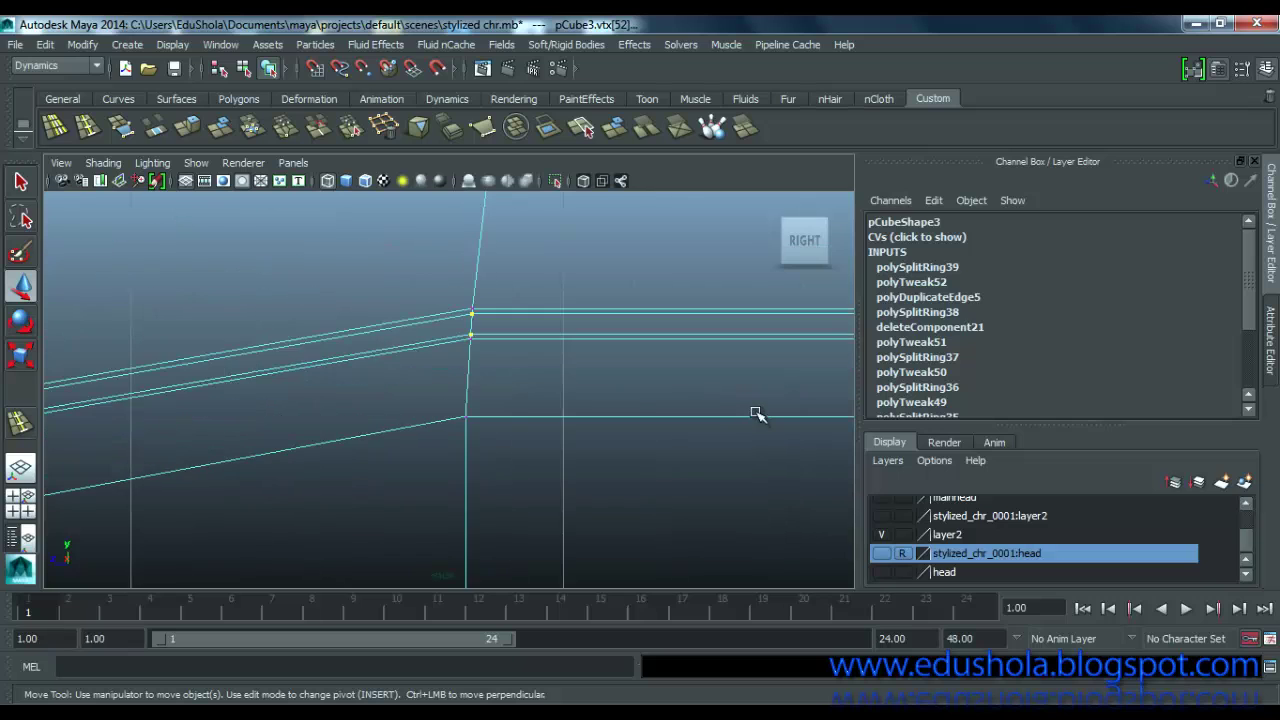
pyautogui.keyDown('alt'); pyautogui.moveTo(757, 413); pyautogui.dragTo(98, 414, button='middle'); pyautogui.keyUp('alt')
pyautogui.keyDown('alt'); pyautogui.moveTo(688, 358); pyautogui.dragTo(267, 386, button='middle'); pyautogui.keyUp('alt')
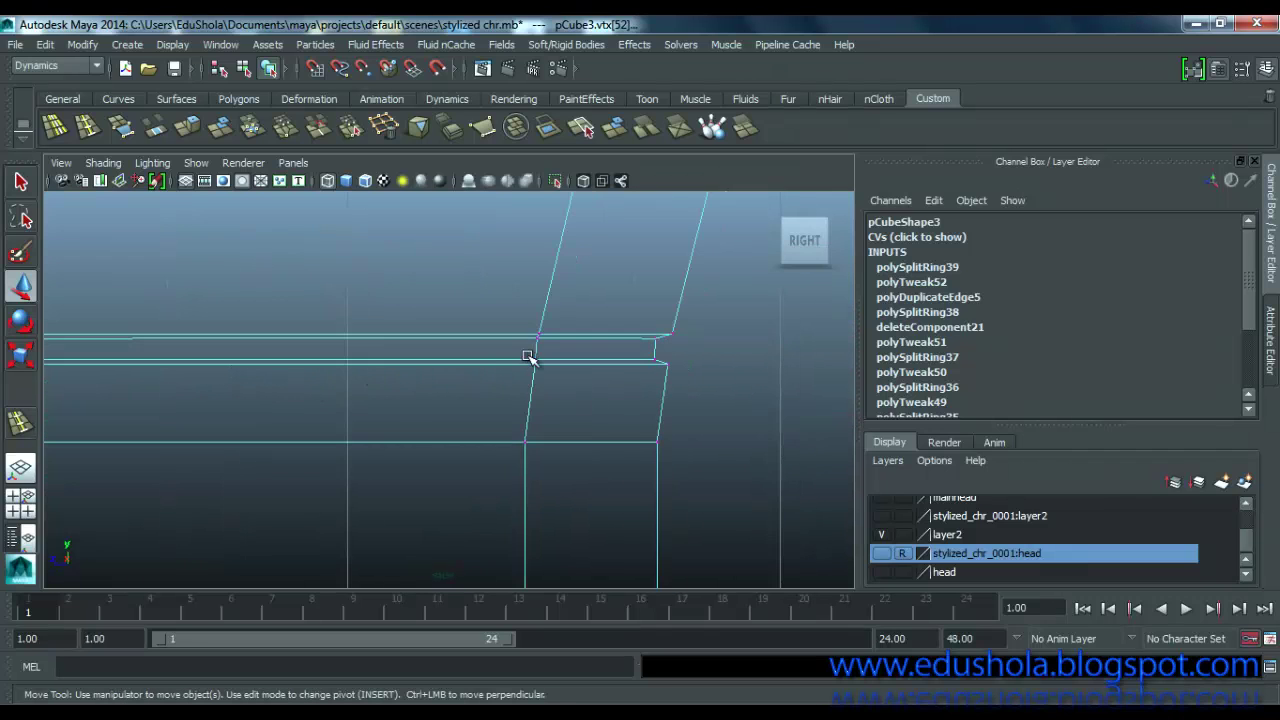
pyautogui.scroll(2, 549, 354)
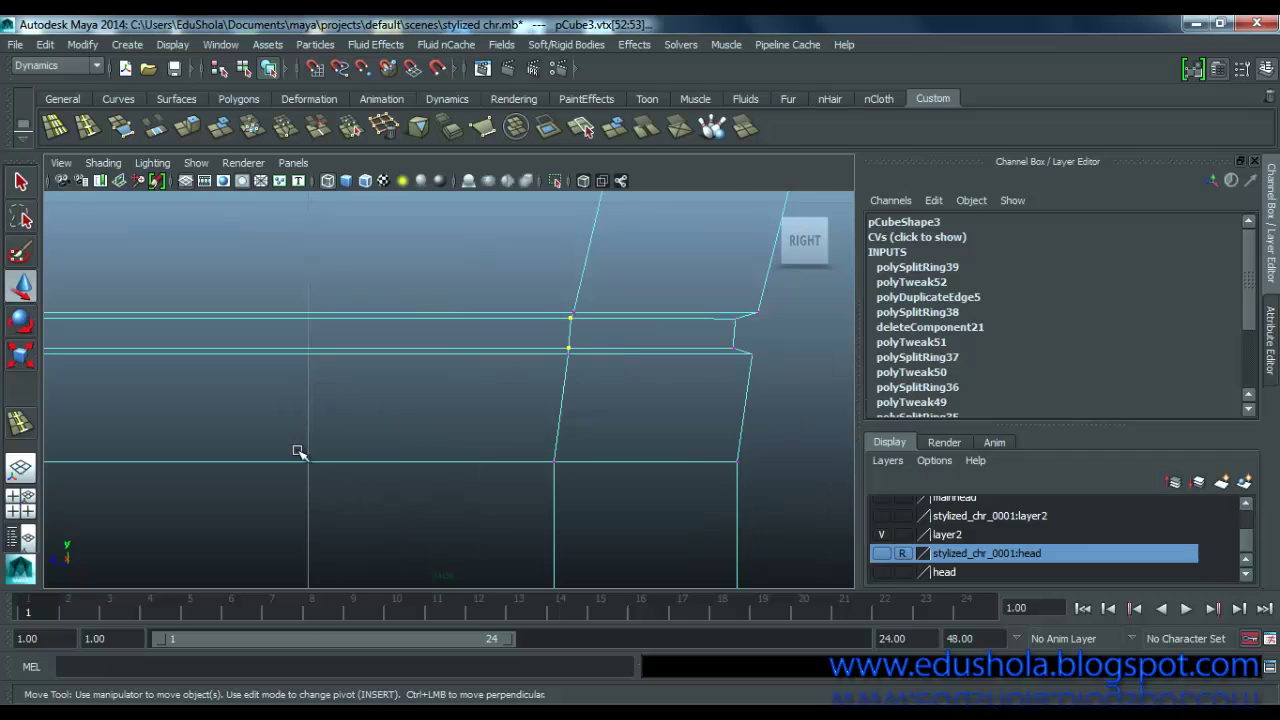
# Step: In the front view, scale the selected groove vertices slightly inward across the foot's width to recess the groove along both sides
pyautogui.press('space')
pyautogui.press('space')
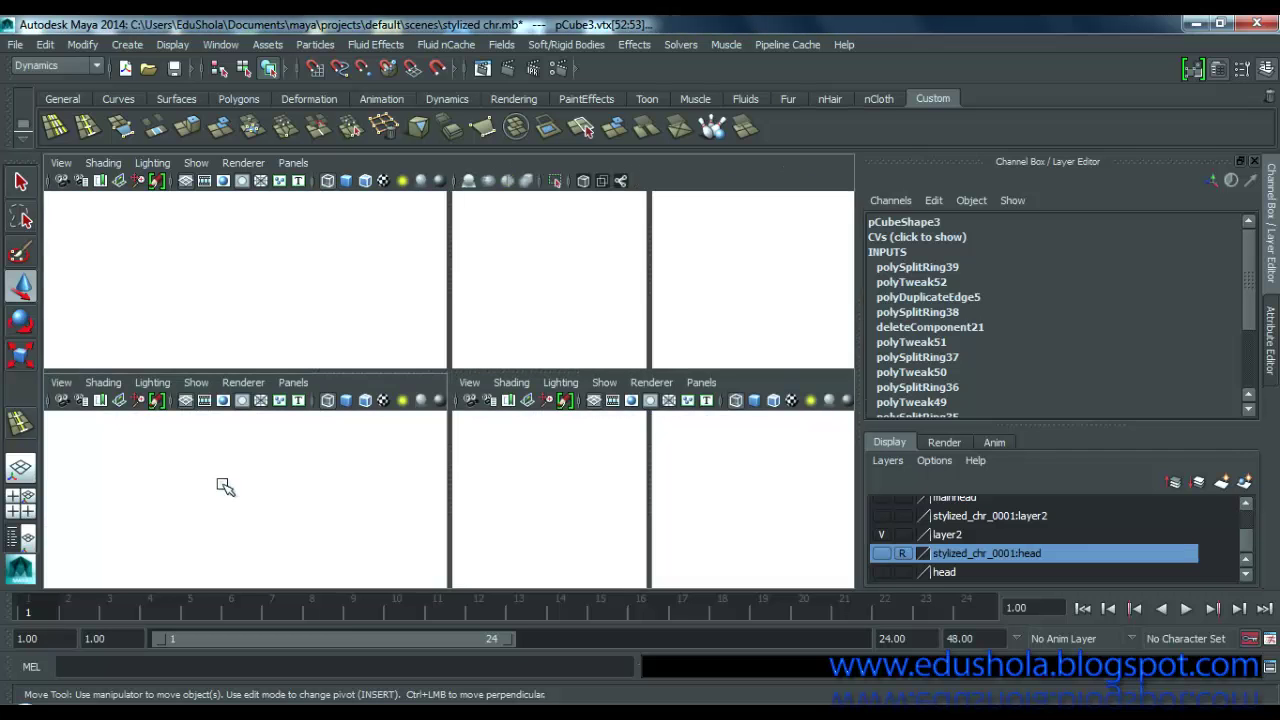
pyautogui.click(524, 321)
pyautogui.keyDown('alt'); pyautogui.moveTo(522, 338); pyautogui.dragTo(808, 340, button='right'); pyautogui.keyUp('alt')
pyautogui.press('space')
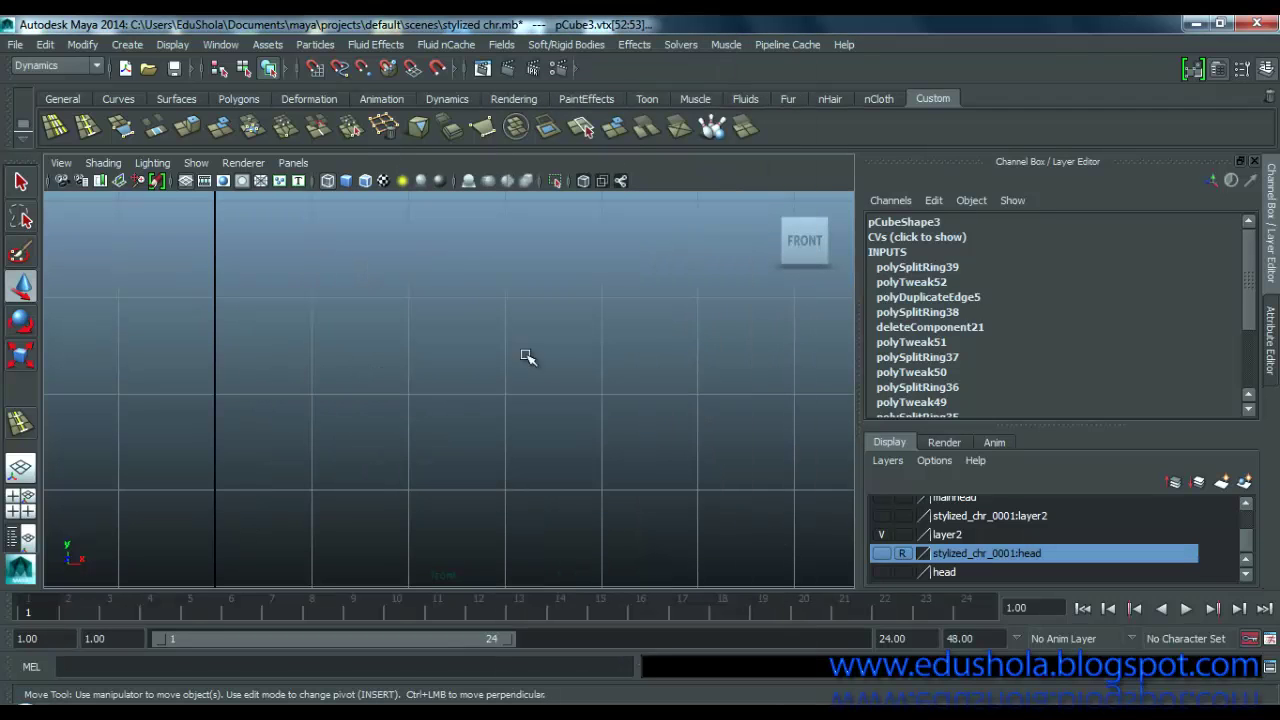
pyautogui.keyDown('alt'); pyautogui.moveTo(530, 282); pyautogui.dragTo(486, 366, button='middle'); pyautogui.keyUp('alt')
pyautogui.scroll(-6, 492, 340)
pyautogui.scroll(3, 496, 314)
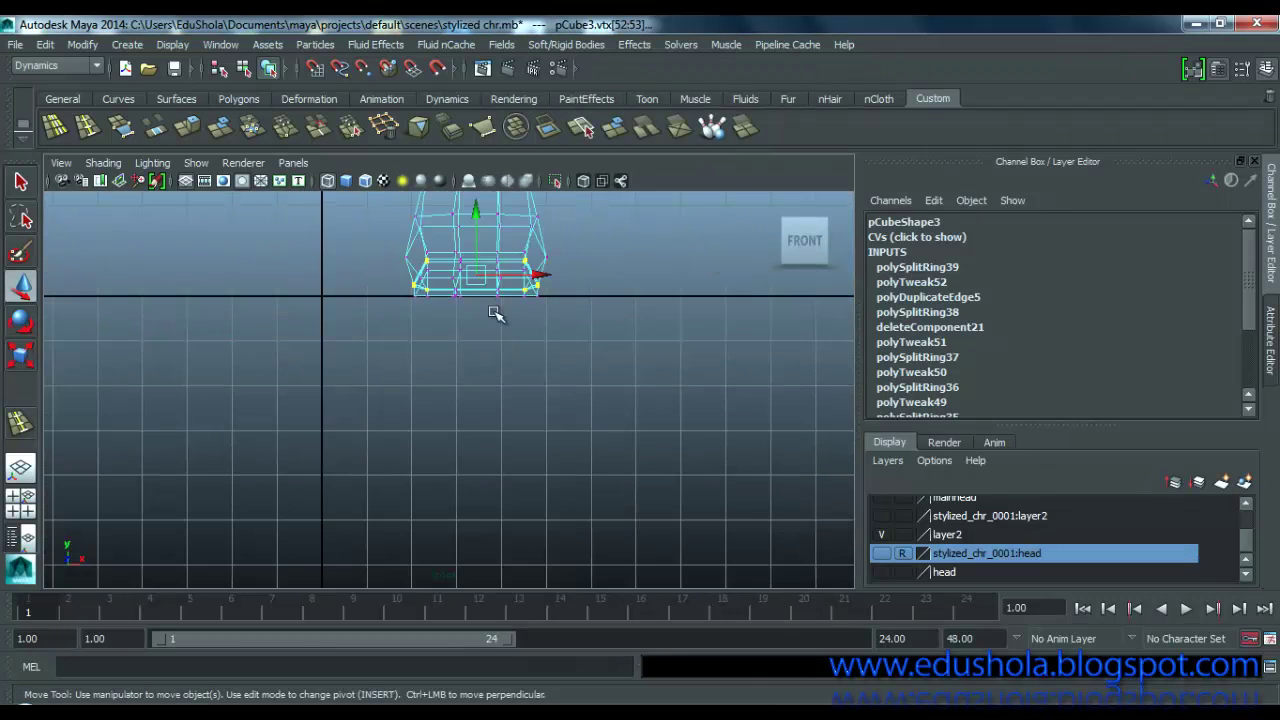
pyautogui.keyDown('alt'); pyautogui.moveTo(493, 288); pyautogui.dragTo(508, 397, button='middle'); pyautogui.keyUp('alt')
pyautogui.scroll(4, 505, 405)
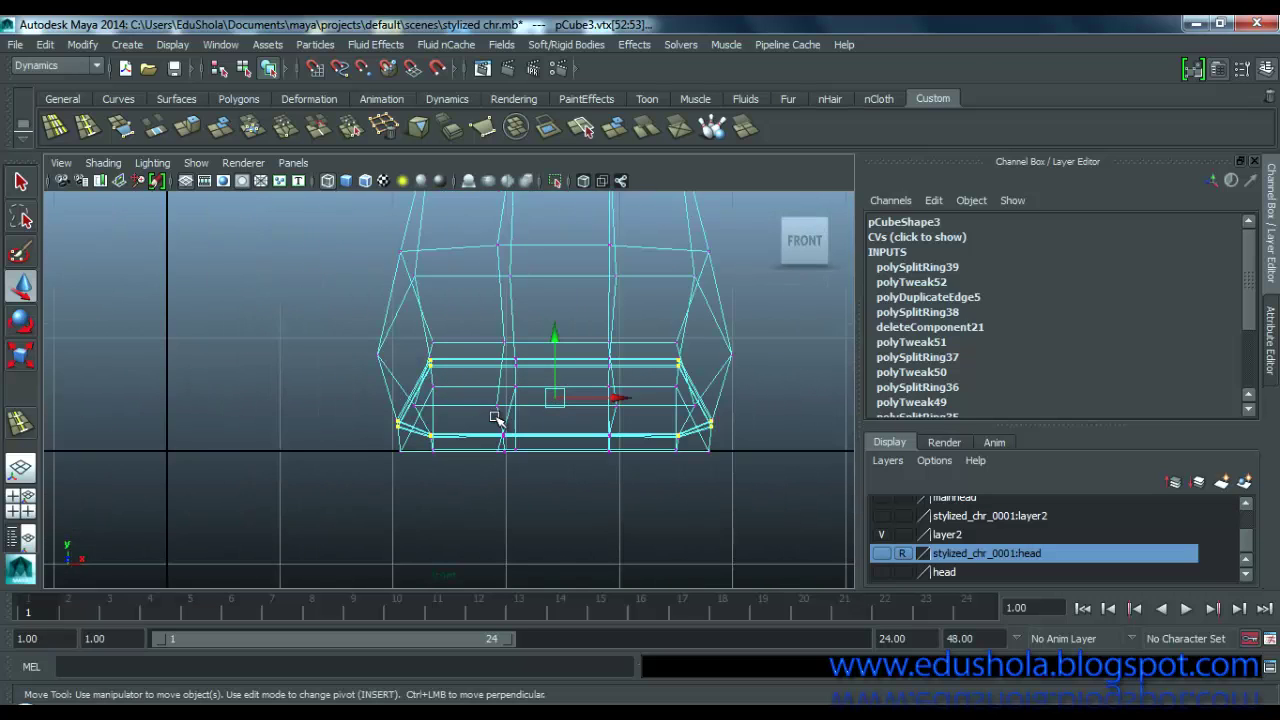
pyautogui.press('r')
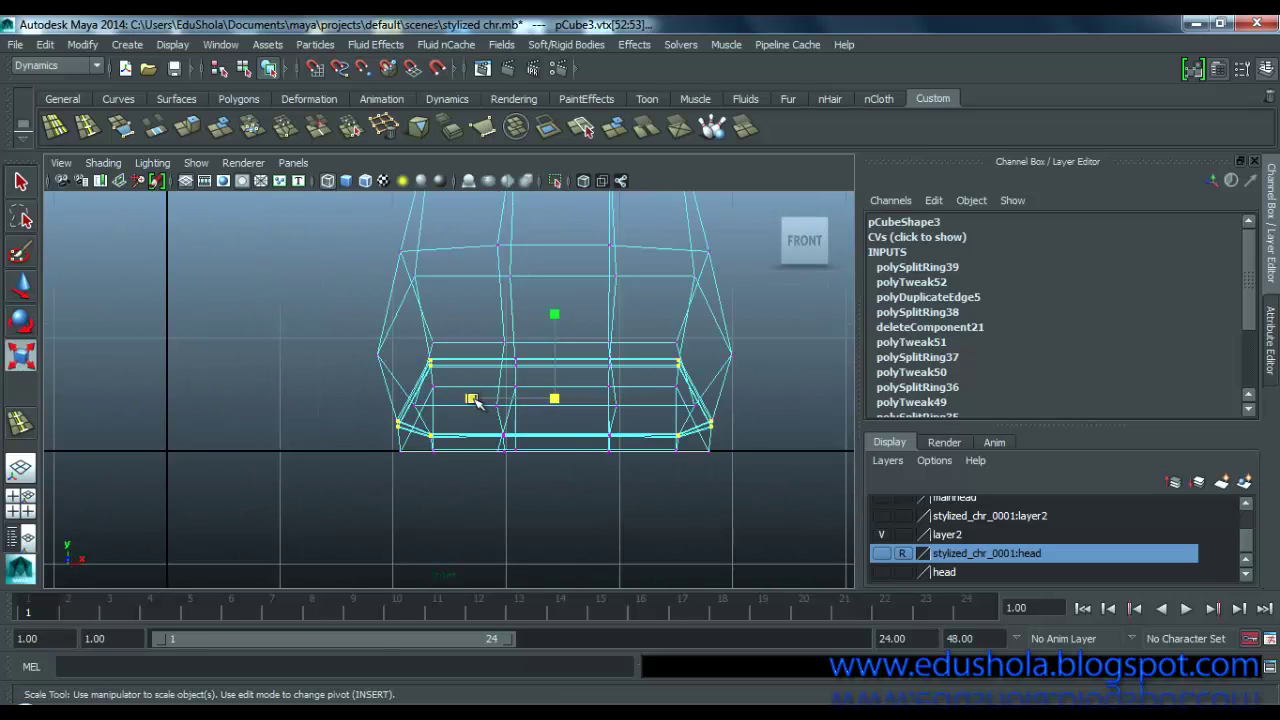
pyautogui.moveTo(471, 399); pyautogui.dragTo(474, 400)
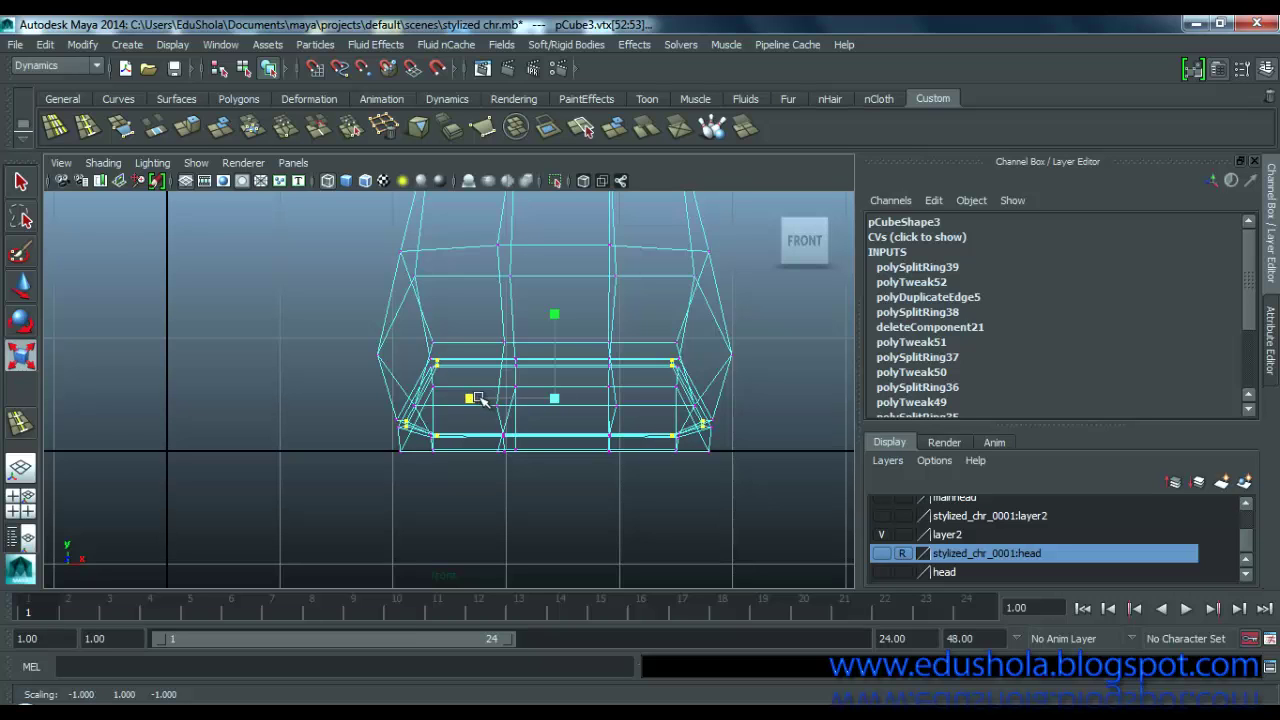
# Step: Back in the perspective view, insert an edge loop around the sole's side wall, close to its bottom edge
pyautogui.press('space')
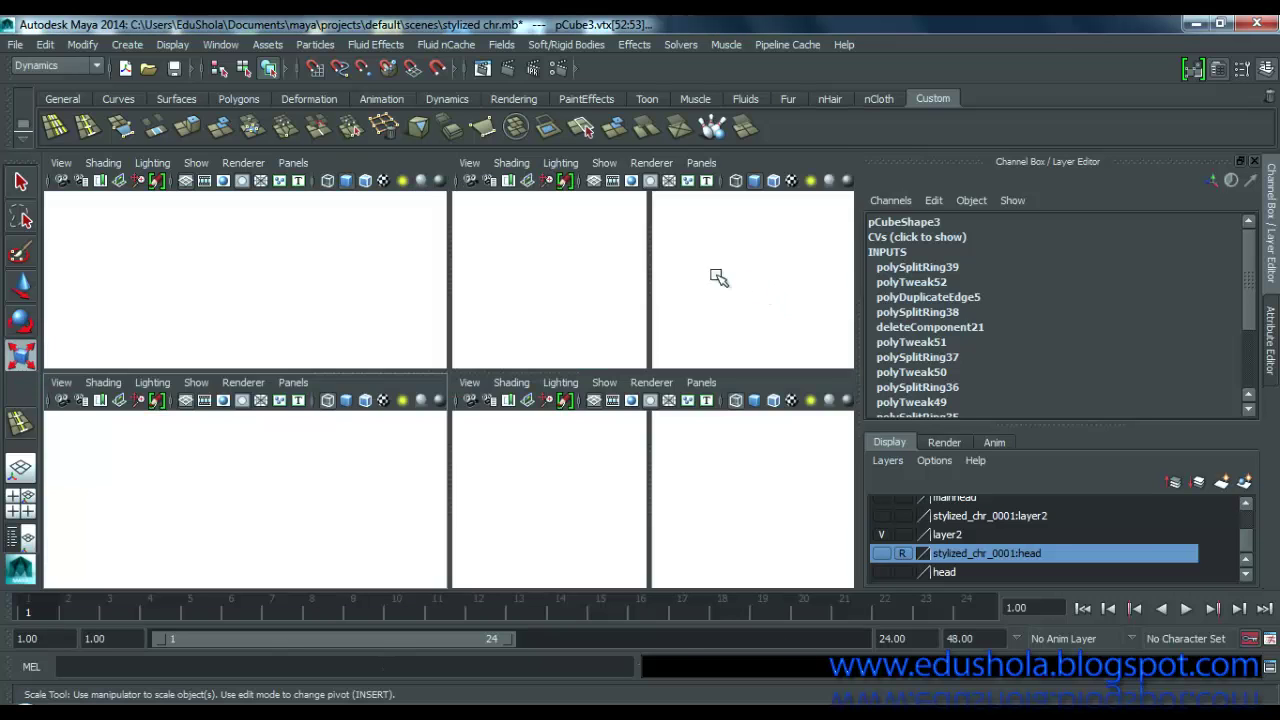
pyautogui.press('space')
pyautogui.scroll(-5, 600, 354)
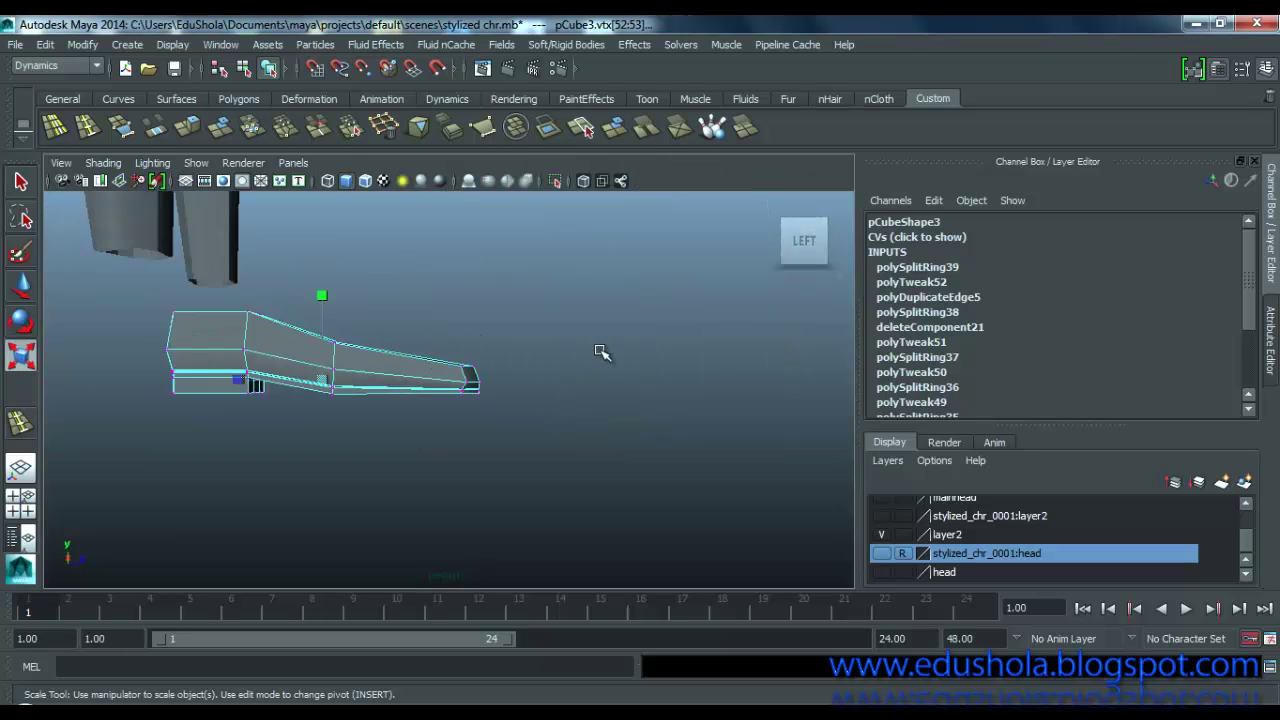
pyautogui.scroll(4, 470, 390)
pyautogui.keyDown('alt'); pyautogui.moveTo(374, 409); pyautogui.dragTo(272, 392); pyautogui.keyUp('alt')
pyautogui.scroll(3, 470, 421)
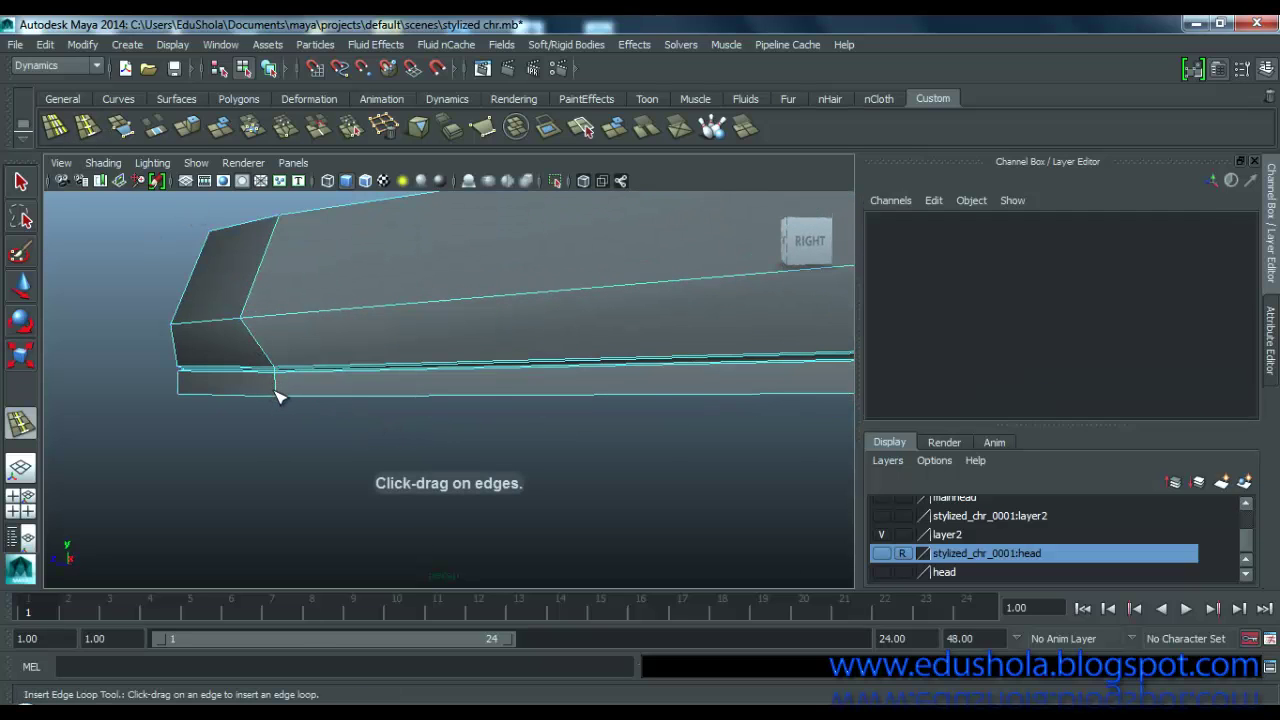
pyautogui.moveTo(275, 388); pyautogui.dragTo(280, 399)
pyautogui.scroll(2, 240, 383)
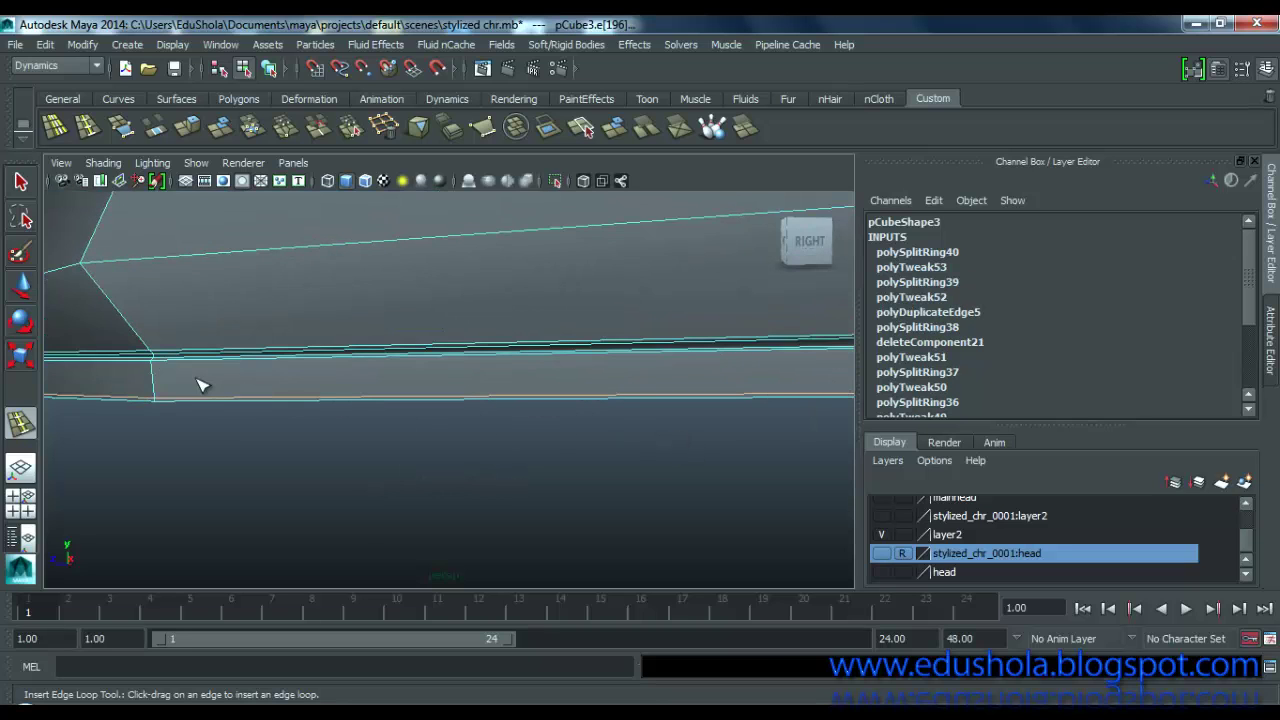
# Step: Insert an edge loop around the sole's side wall just below the groove
pyautogui.keyDown('alt'); pyautogui.moveTo(200, 385); pyautogui.dragTo(378, 418, button='middle'); pyautogui.keyUp('alt')
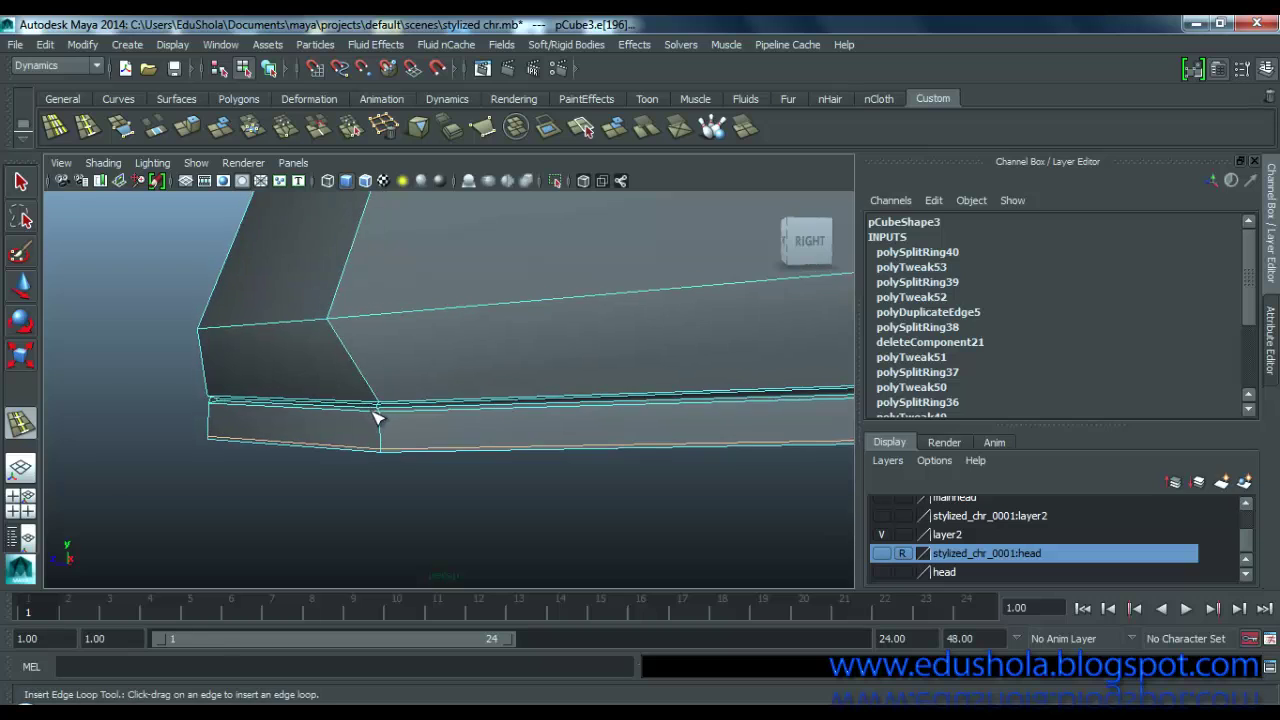
pyautogui.scroll(3, 378, 418)
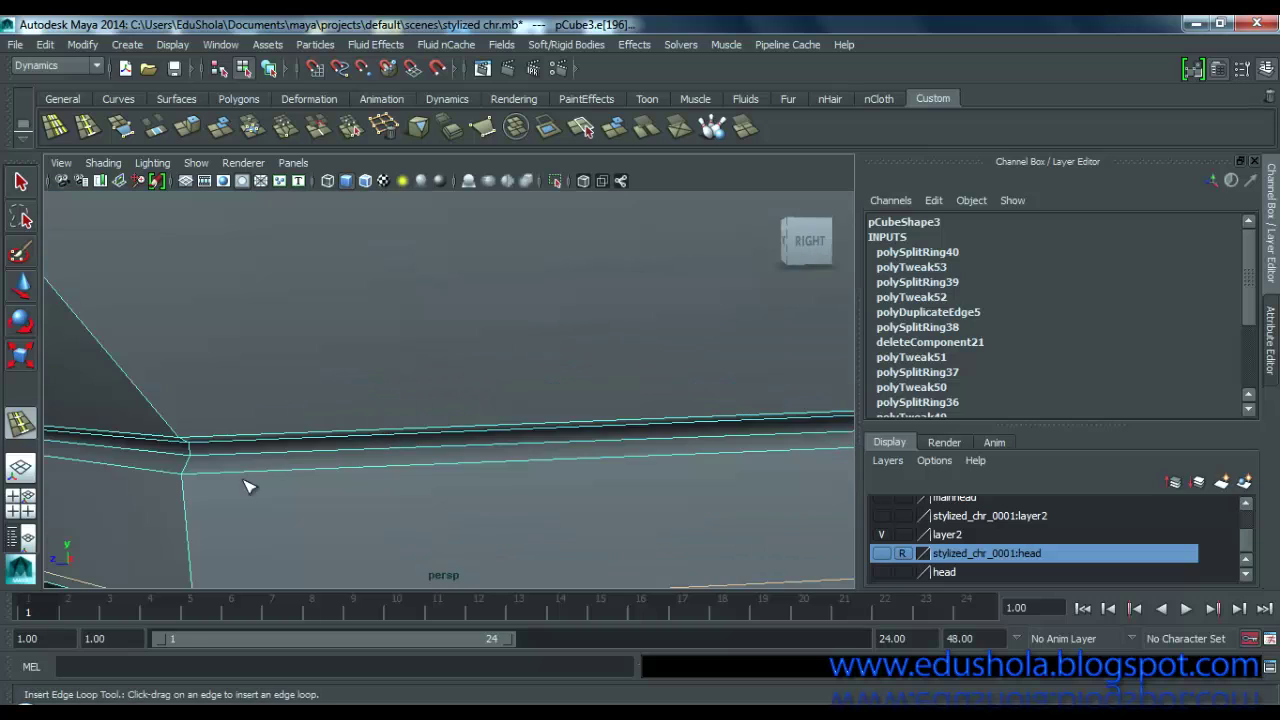
pyautogui.click(183, 483)
pyautogui.scroll(-3, 310, 475)
pyautogui.scroll(5, 458, 432)
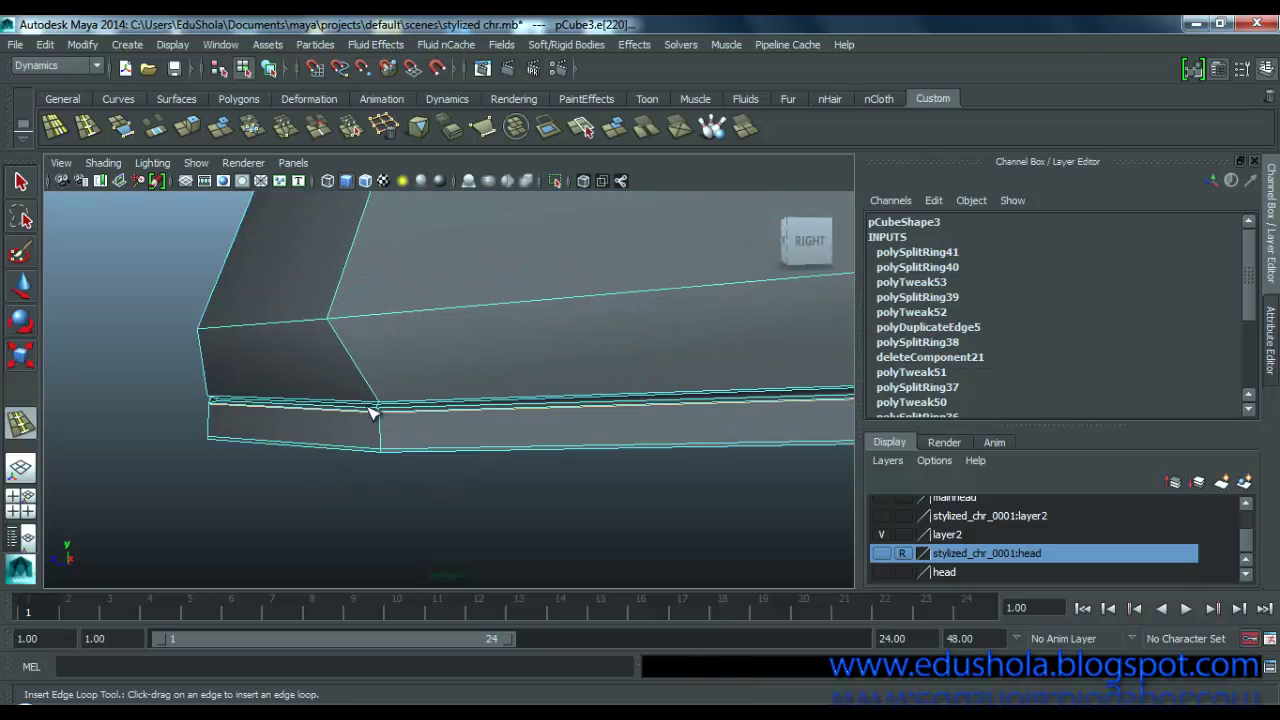
# Step: Insert an edge loop around the upper part of the foot just above the groove
pyautogui.keyDown('alt'); pyautogui.moveTo(174, 371); pyautogui.dragTo(197, 387); pyautogui.keyUp('alt')
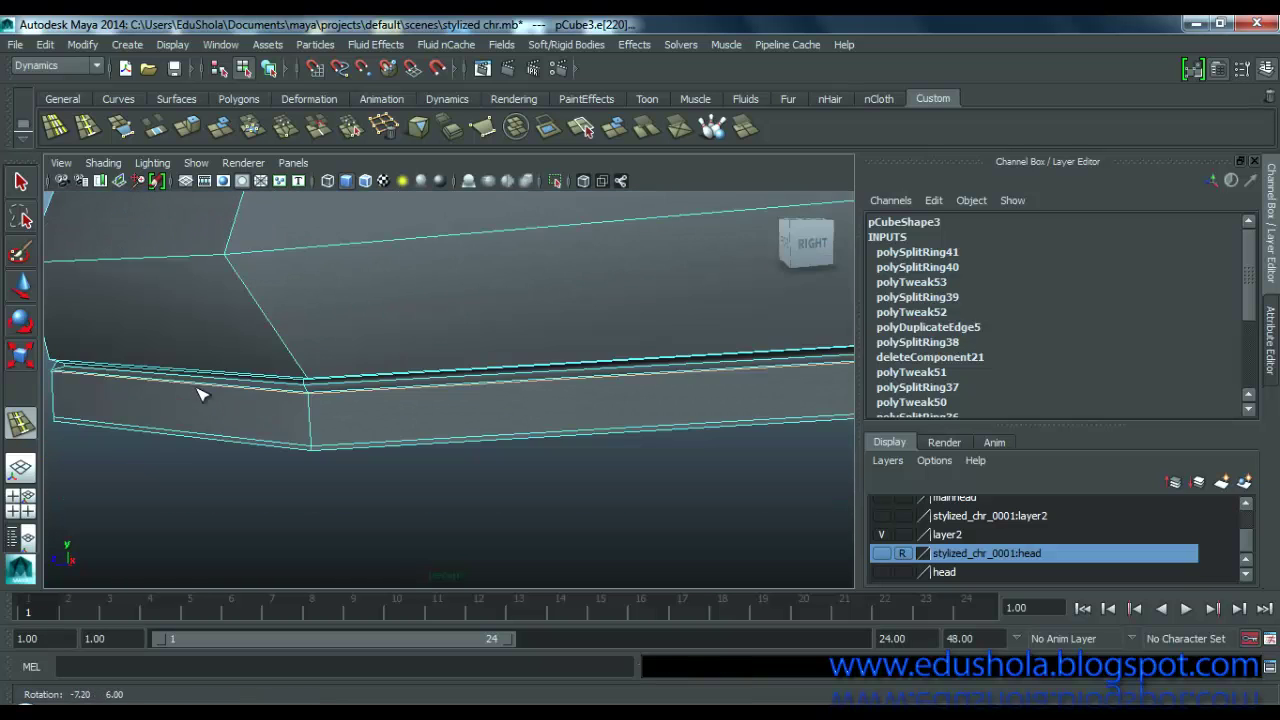
pyautogui.scroll(5, 280, 385)
pyautogui.scroll(-5, 275, 392)
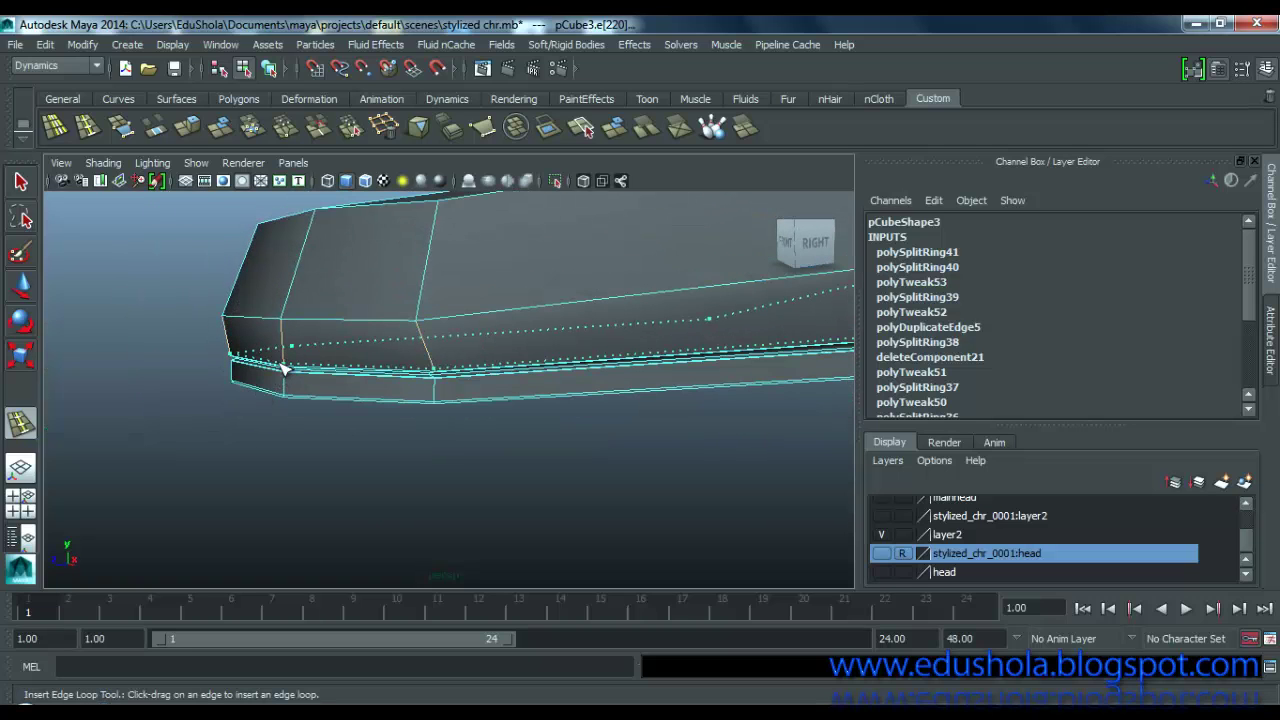
pyautogui.click(280, 370)
pyautogui.scroll(-5, 650, 443)
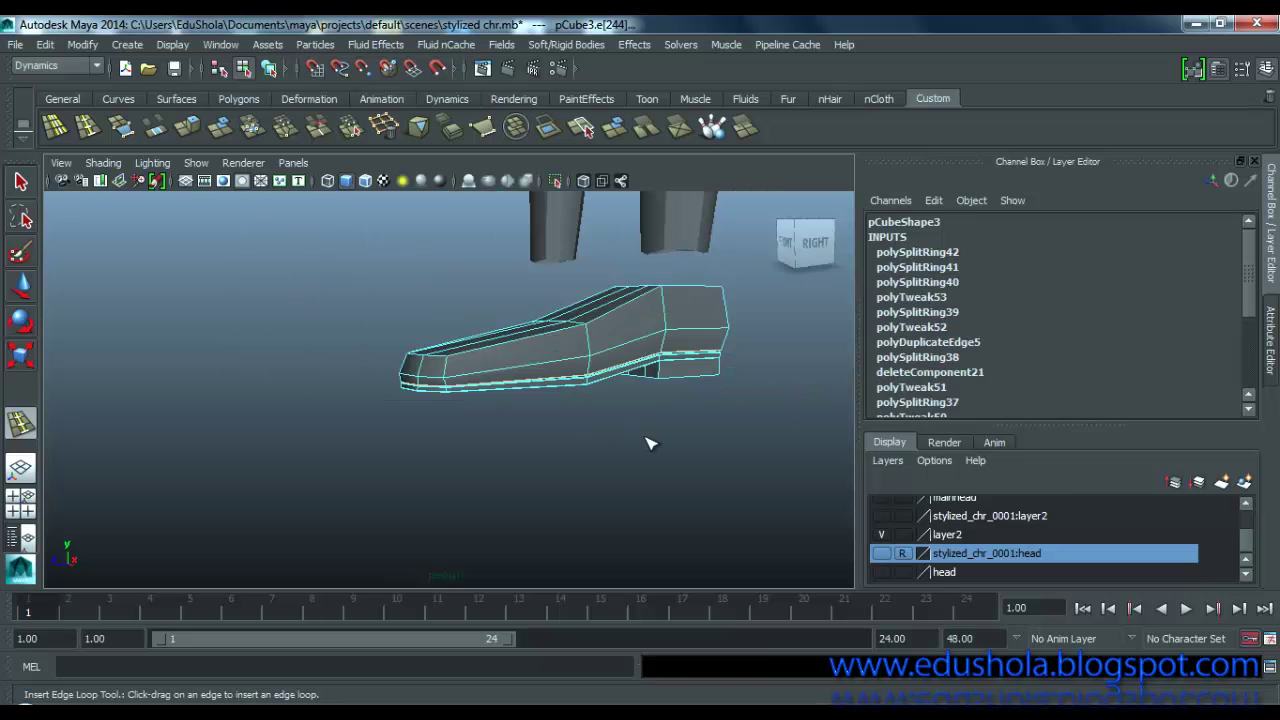
# Step: Preview the foot smoothed, deselect it, and examine the sole groove and heel from the sides and below
pyautogui.keyDown('alt'); pyautogui.moveTo(665, 418); pyautogui.dragTo(626, 417); pyautogui.keyUp('alt')
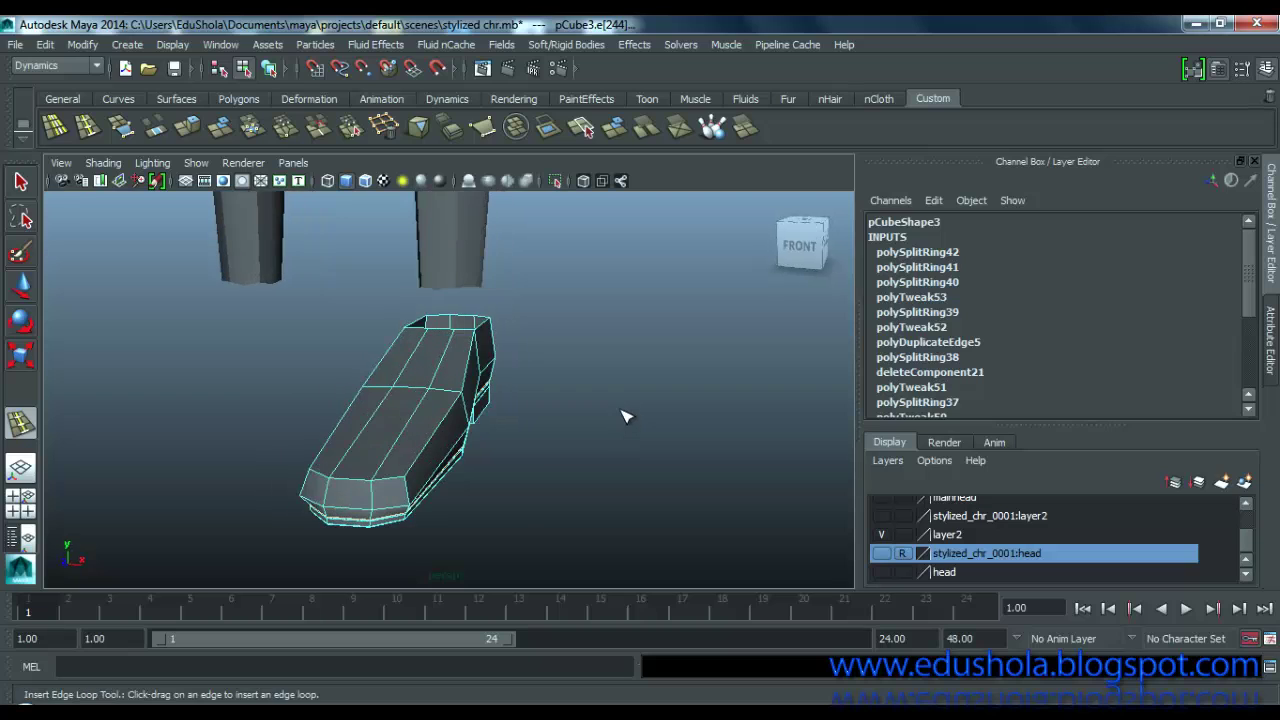
pyautogui.press('3')
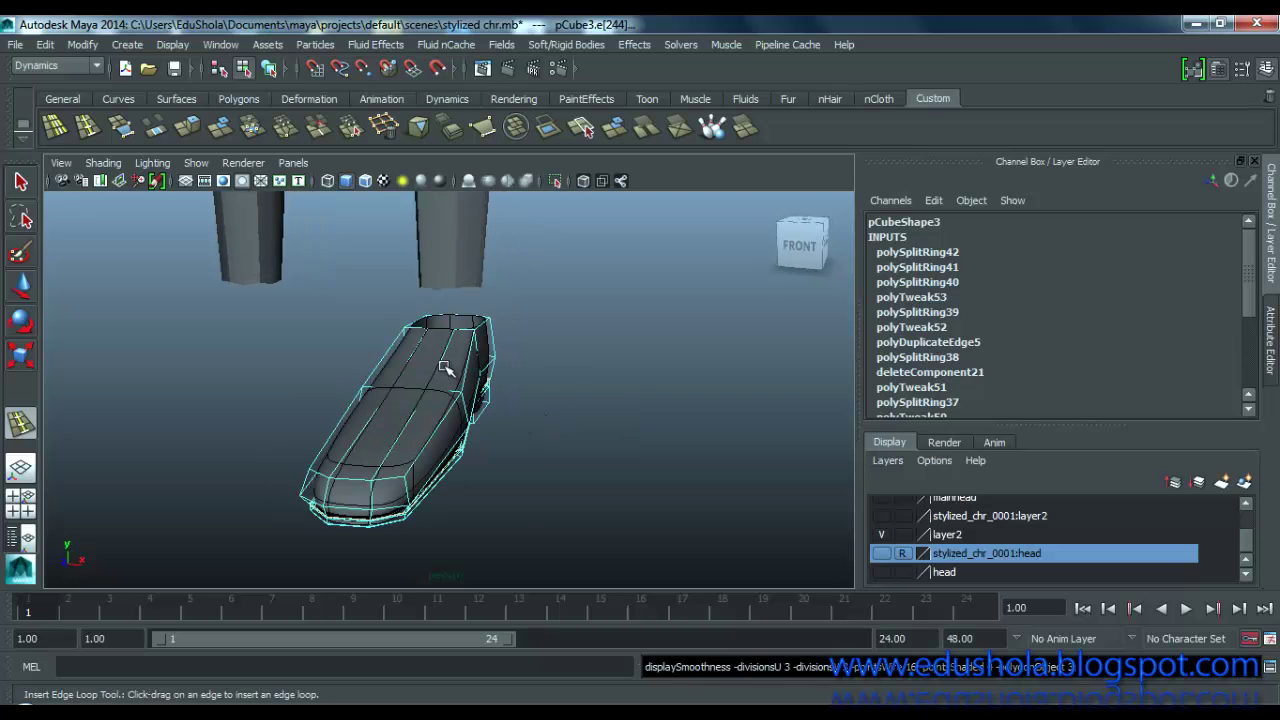
pyautogui.press('w')
pyautogui.moveTo(445, 385); pyautogui.dragTo(518, 242, button='right')
pyautogui.click(552, 395)
pyautogui.keyDown('alt'); pyautogui.moveTo(428, 408); pyautogui.dragTo(578, 430); pyautogui.keyUp('alt')
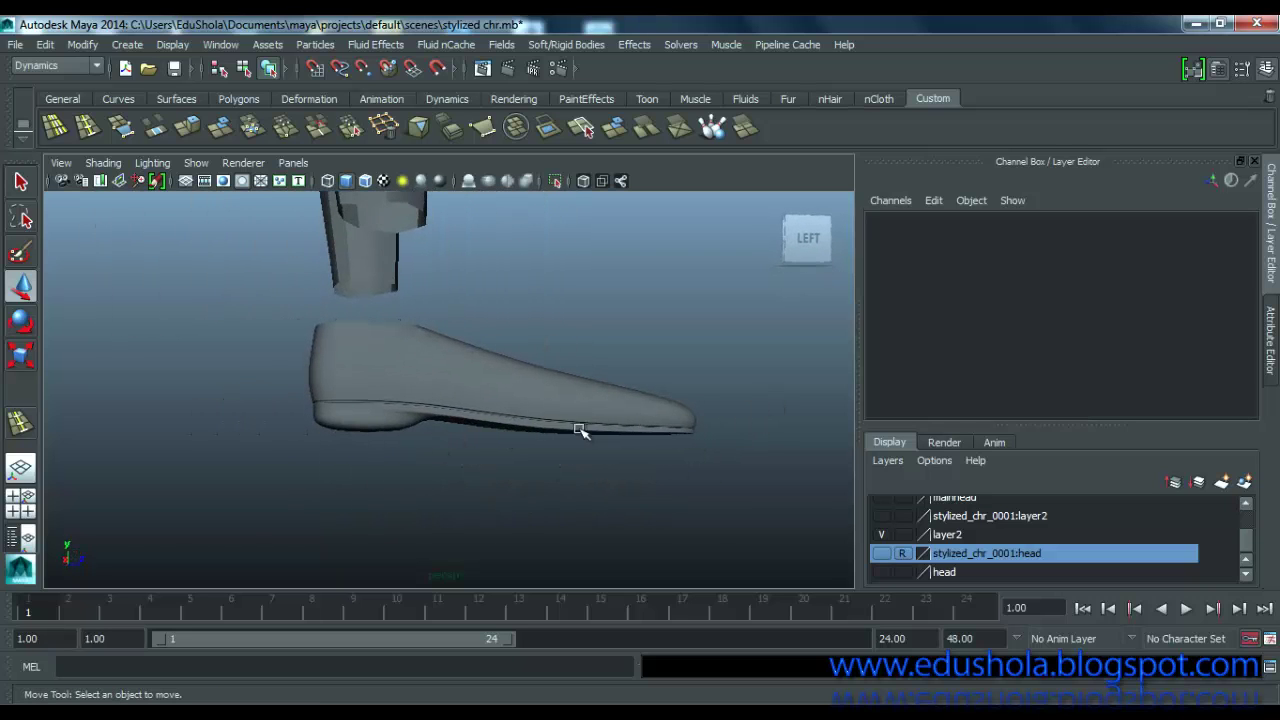
pyautogui.scroll(5, 611, 446)
pyautogui.scroll(-1, 323, 476)
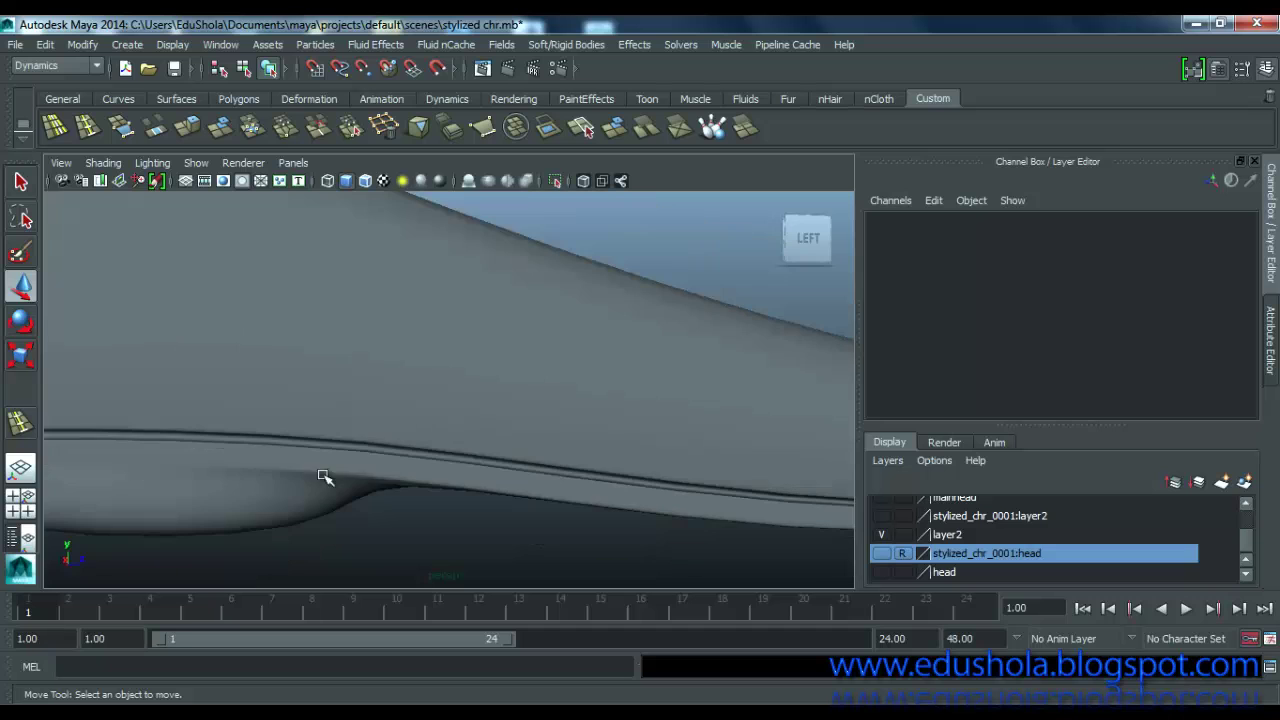
pyautogui.keyDown('alt'); pyautogui.moveTo(438, 467); pyautogui.dragTo(496, 473); pyautogui.keyUp('alt')
pyautogui.scroll(-2, 332, 455)
pyautogui.keyDown('alt'); pyautogui.moveTo(297, 443); pyautogui.dragTo(540, 404); pyautogui.keyUp('alt')
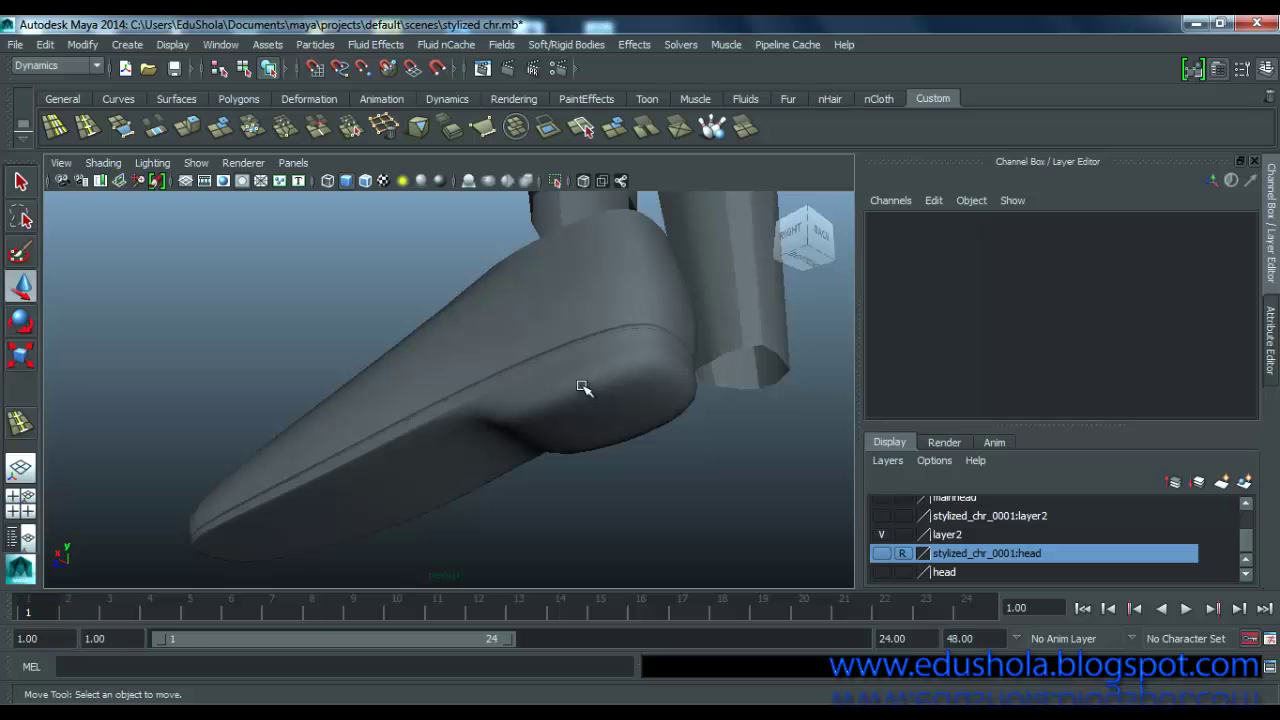
pyautogui.keyDown('alt'); pyautogui.moveTo(584, 388); pyautogui.dragTo(634, 425); pyautogui.keyUp('alt')
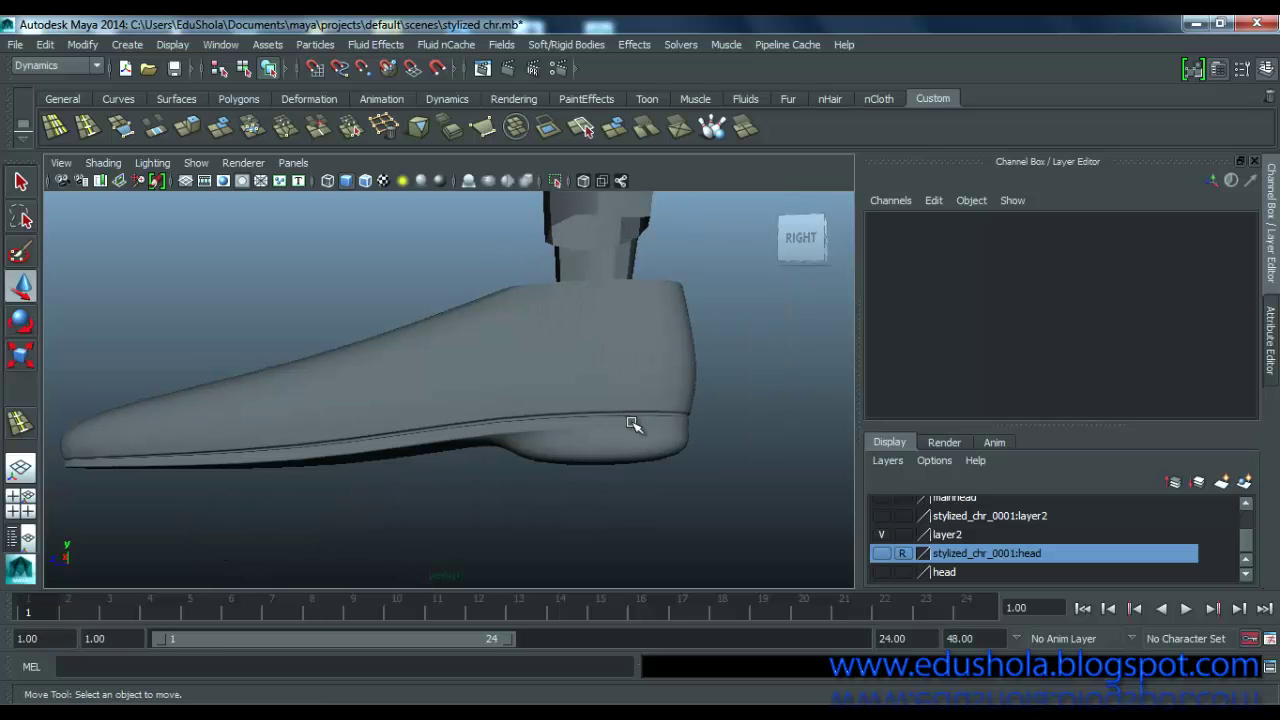
# Step: Turn off the foot's smooth preview and insert an edge loop around the heel block close to its bottom edge
pyautogui.click(565, 462)
pyautogui.press('1')
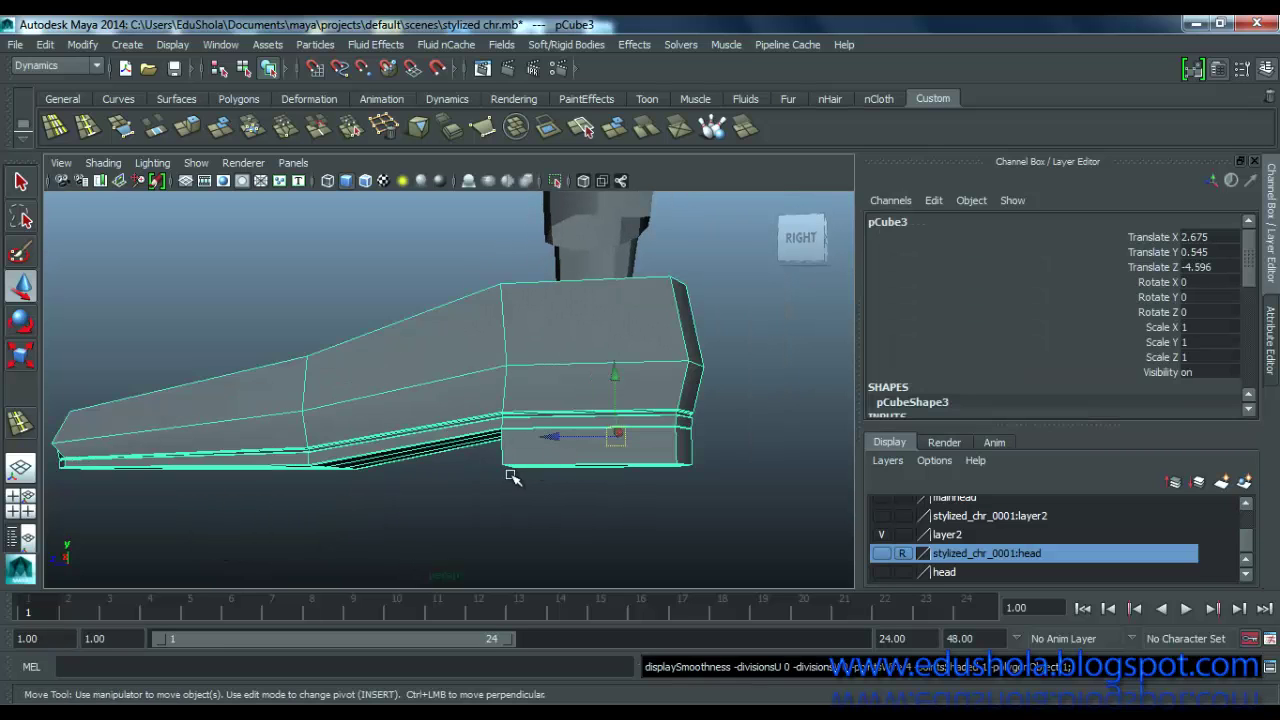
pyautogui.keyDown('alt'); pyautogui.moveTo(507, 472); pyautogui.dragTo(592, 515, button='right'); pyautogui.keyUp('alt')
pyautogui.keyDown('alt'); pyautogui.moveTo(643, 541); pyautogui.dragTo(545, 440, button='middle'); pyautogui.keyUp('alt')
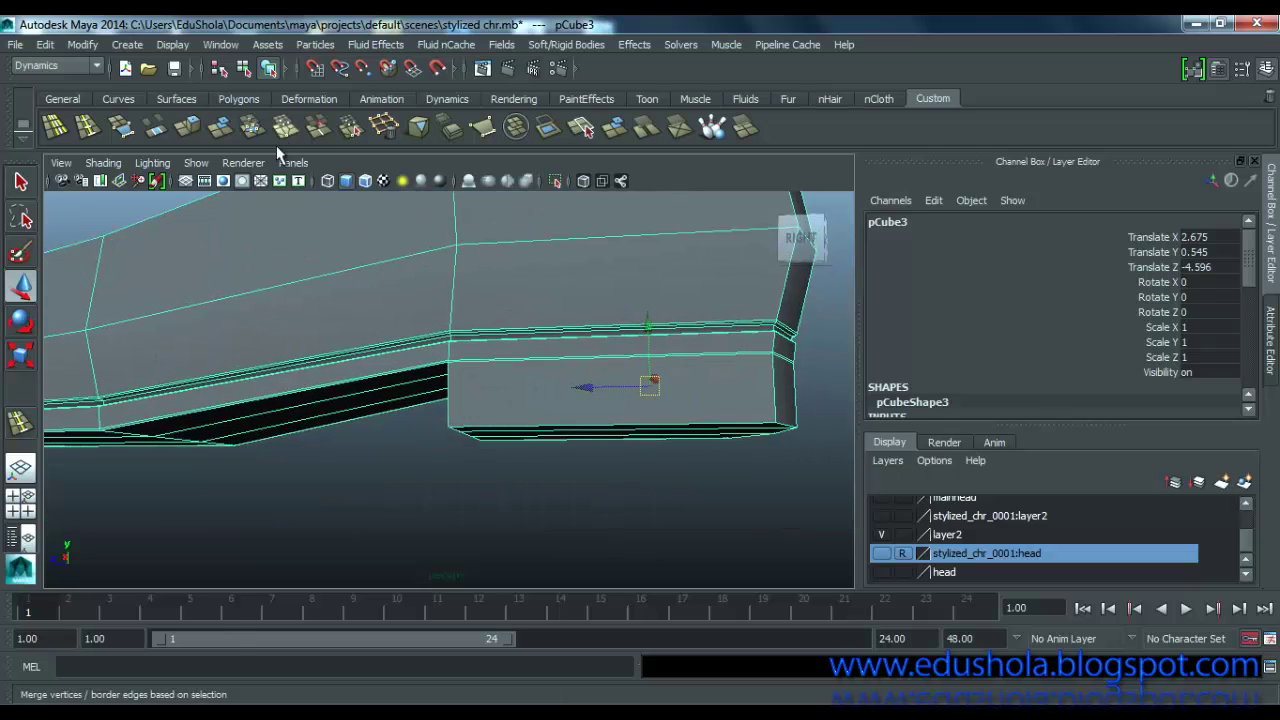
pyautogui.click(88, 130)
pyautogui.moveTo(451, 426); pyautogui.dragTo(583, 428)
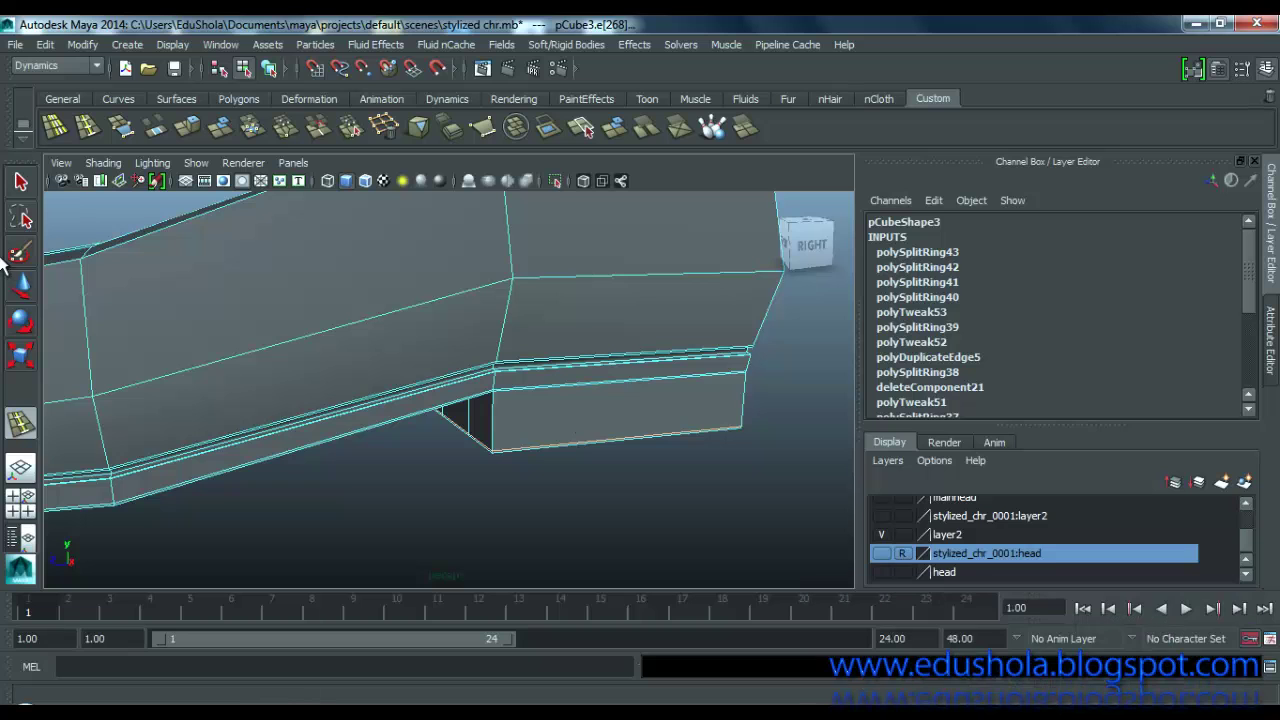
# Step: Examine the heel block from the side and back, briefly previewing it smoothed
pyautogui.keyDown('alt'); pyautogui.moveTo(500, 402); pyautogui.dragTo(487, 383, button='middle'); pyautogui.keyUp('alt')
pyautogui.keyDown('alt'); pyautogui.moveTo(487, 383); pyautogui.dragTo(390, 431); pyautogui.keyUp('alt')
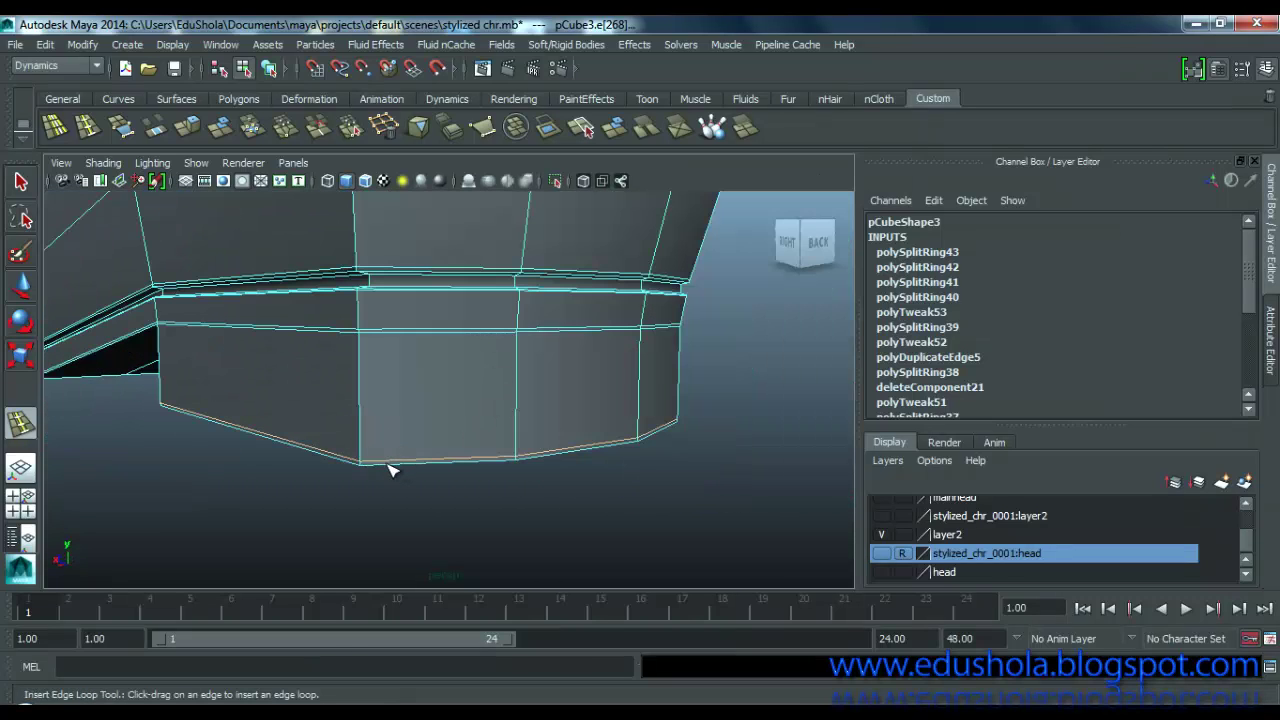
pyautogui.keyDown('alt'); pyautogui.moveTo(362, 452); pyautogui.dragTo(336, 418); pyautogui.keyUp('alt')
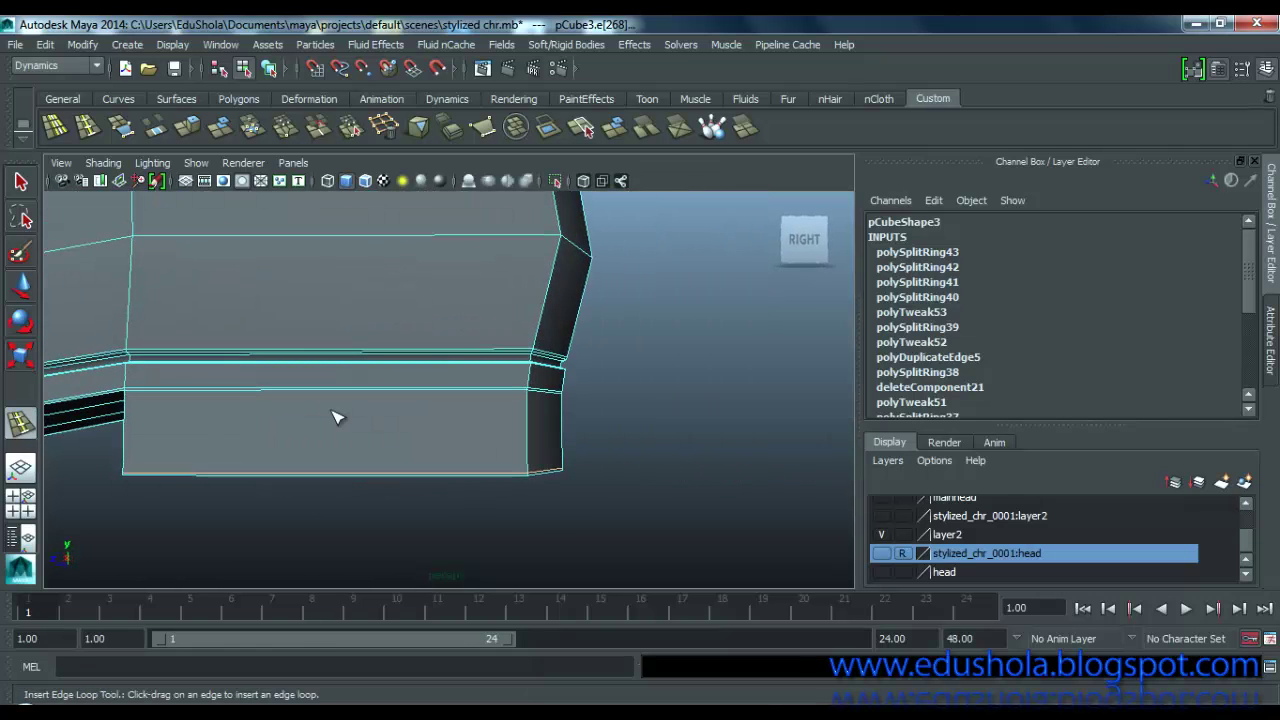
pyautogui.press('3')
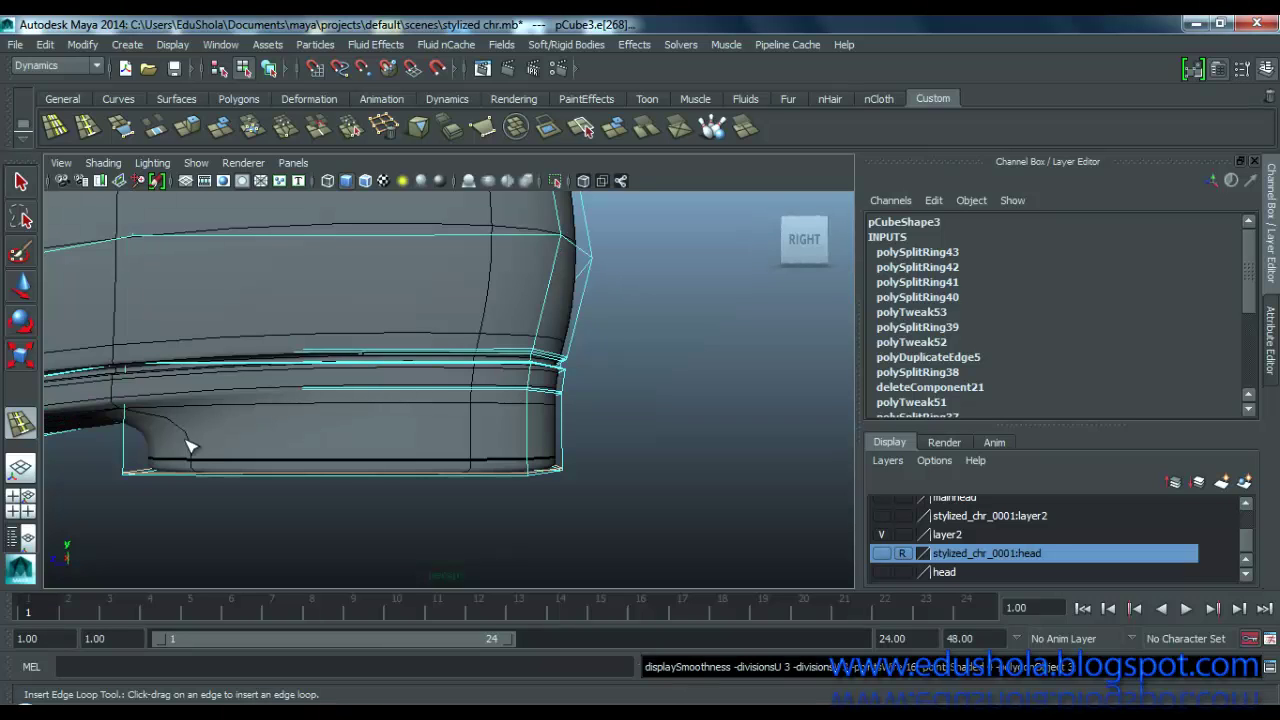
pyautogui.keyDown('alt'); pyautogui.moveTo(235, 420); pyautogui.dragTo(240, 460); pyautogui.keyUp('alt')
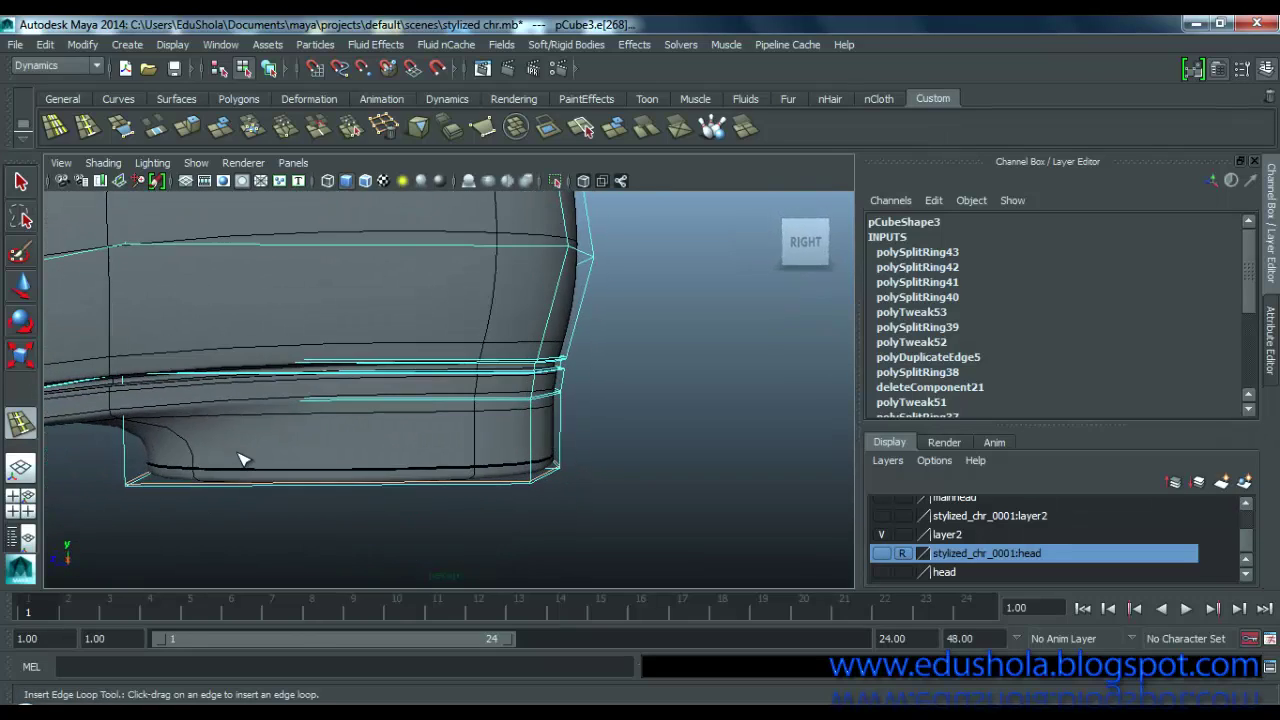
pyautogui.press('1')
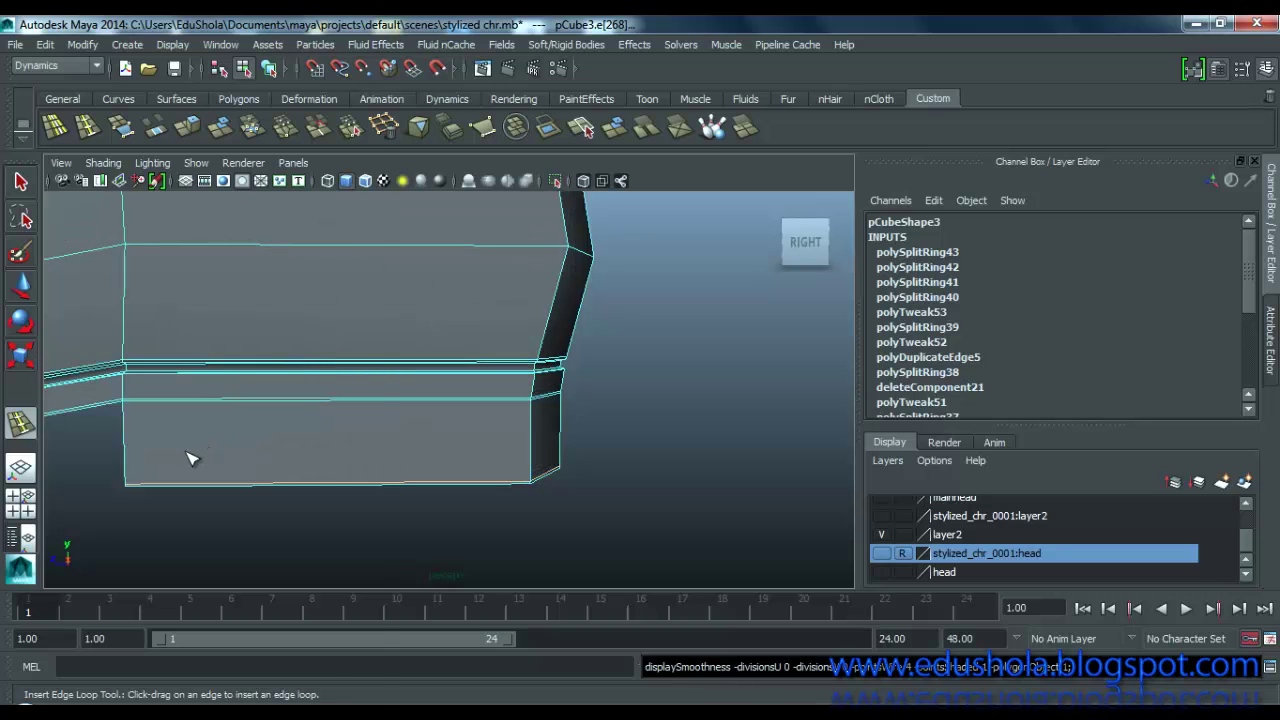
# Step: Adjust the height of the edge loop near the heel block's bottom edge
pyautogui.press('super')
pyautogui.press('super')
pyautogui.press('w')
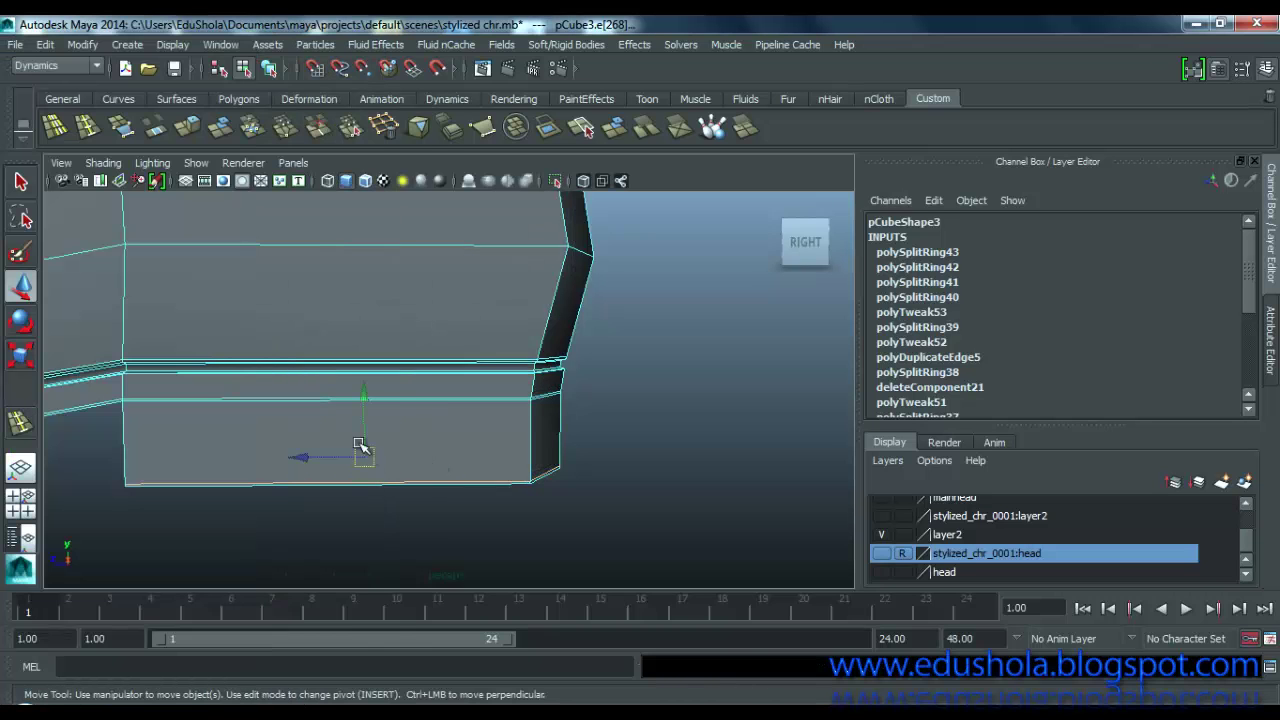
pyautogui.moveTo(362, 403); pyautogui.dragTo(508, 409)
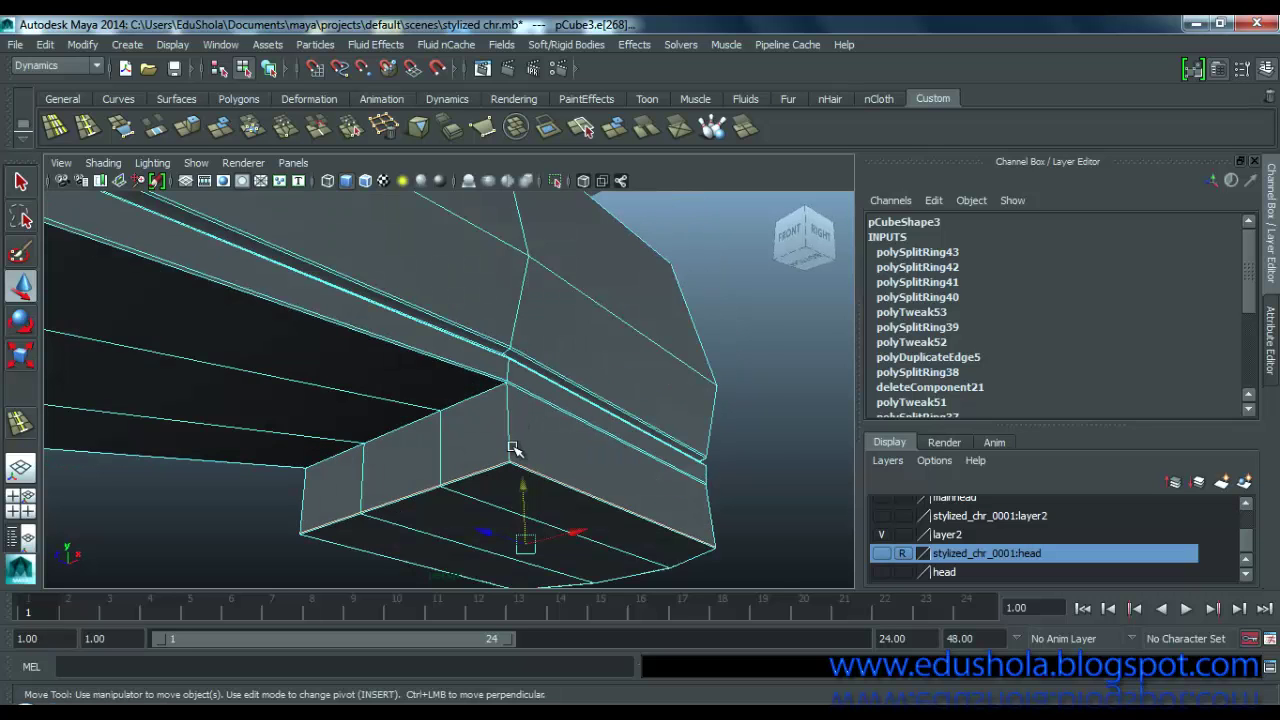
# Step: Duplicate the vertical edge at the heel block's front corner with close supporting edges on both sides
pyautogui.keyDown('alt'); pyautogui.moveTo(512, 448); pyautogui.dragTo(549, 460, button='right'); pyautogui.keyUp('alt')
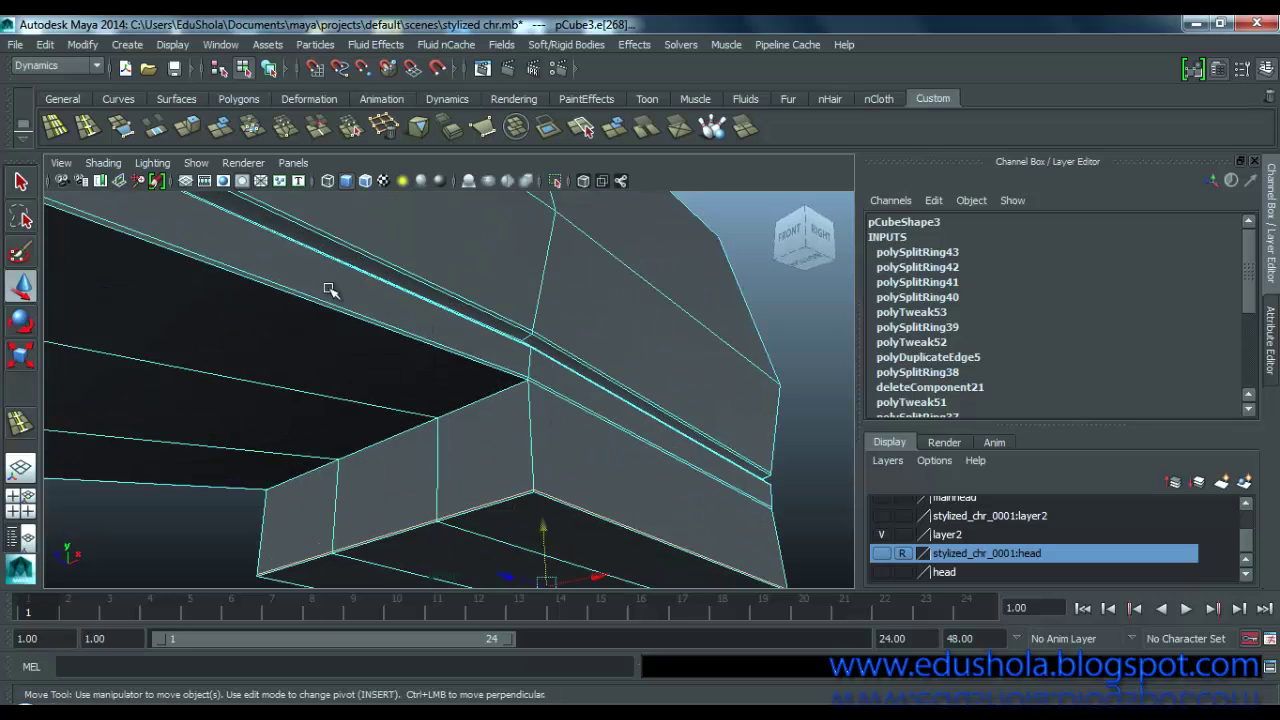
pyautogui.click(68, 127)
pyautogui.moveTo(538, 454)
pyautogui.mouseDown()
pyautogui.moveTo(532, 445)
pyautogui.moveTo(533, 457)
pyautogui.mouseUp()
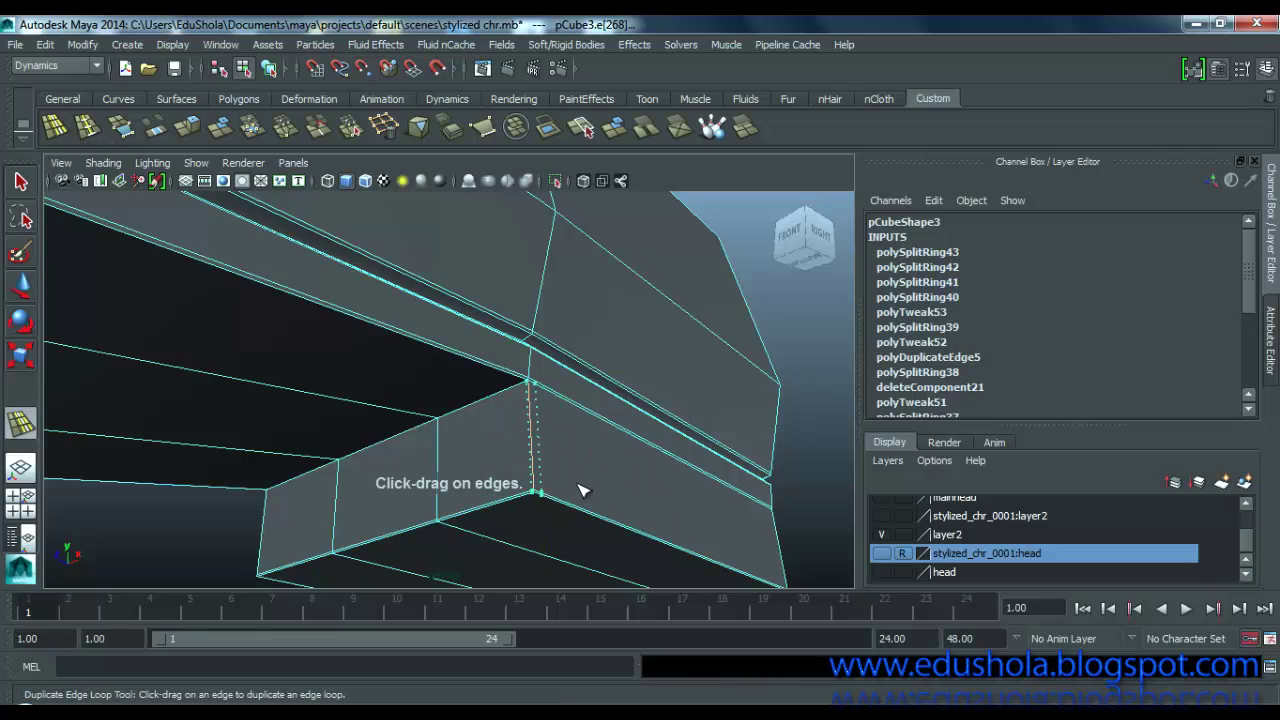
pyautogui.moveTo(580, 486); pyautogui.dragTo(540, 481)
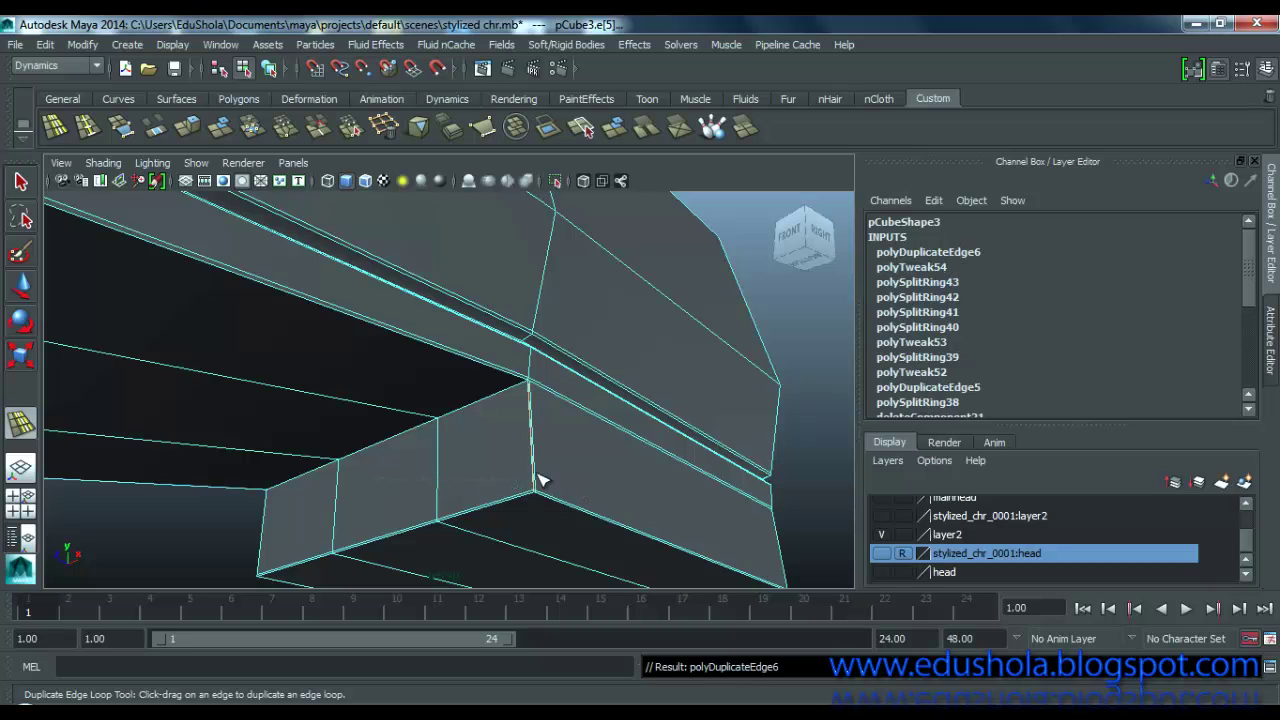
# Step: Duplicate the vertical edge at the heel block's opposite front corner with close supporting edges on both sides
pyautogui.keyDown('alt'); pyautogui.moveTo(409, 416); pyautogui.dragTo(350, 318); pyautogui.keyUp('alt')
pyautogui.keyDown('alt'); pyautogui.moveTo(273, 281); pyautogui.dragTo(310, 306); pyautogui.keyUp('alt')
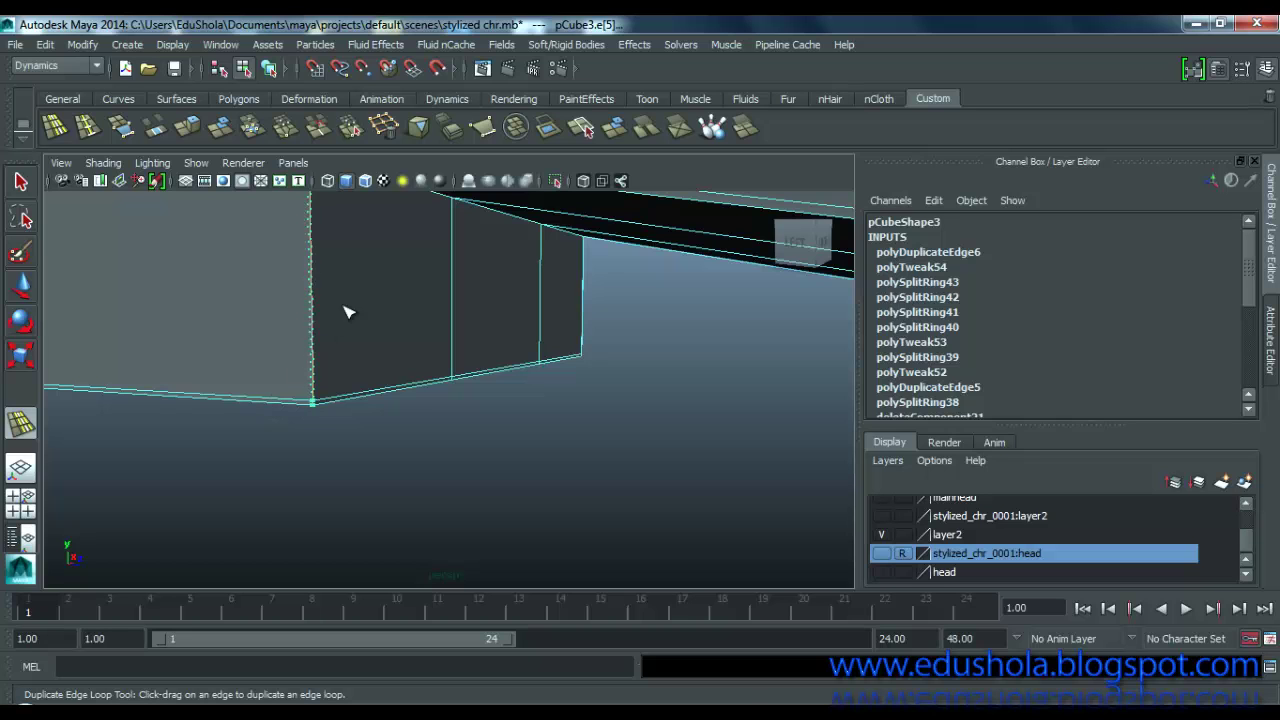
pyautogui.moveTo(345, 313); pyautogui.dragTo(467, 311)
# Step: Check the heel in smooth preview and insert an edge loop around the heel block just below the sole
pyautogui.press('3')
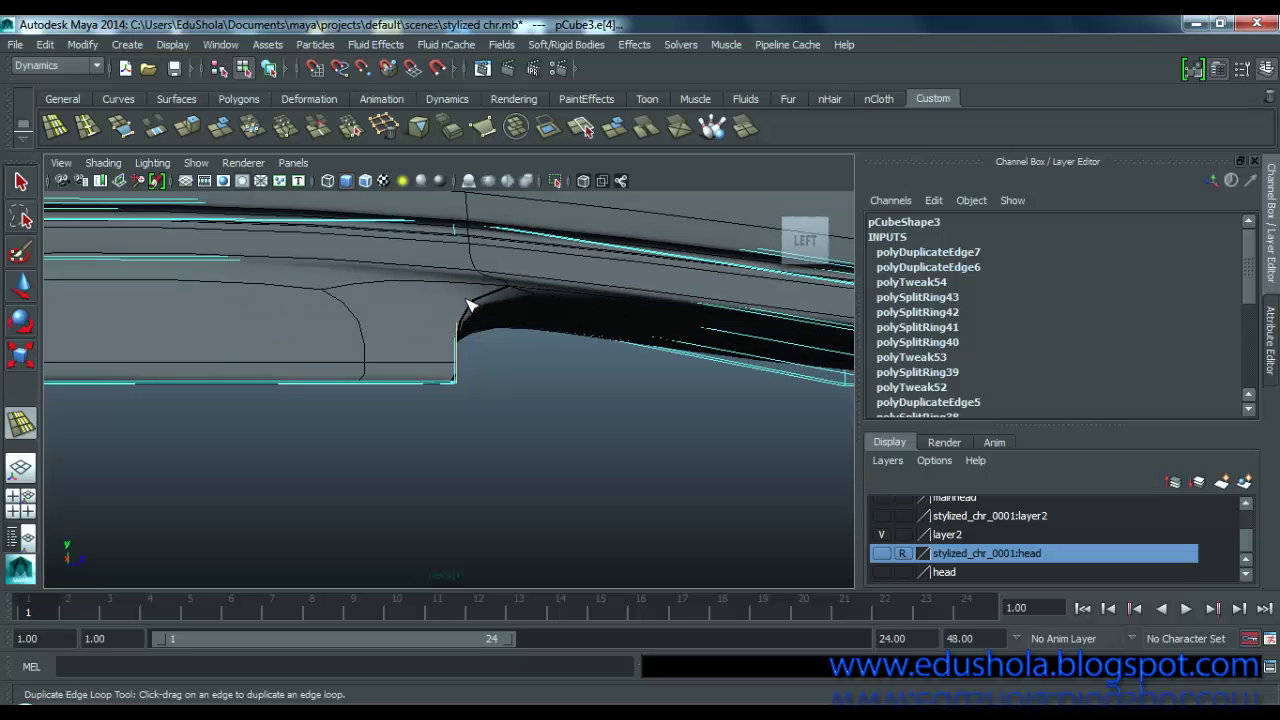
pyautogui.press('1')
pyautogui.keyDown('alt'); pyautogui.moveTo(457, 280); pyautogui.dragTo(392, 236); pyautogui.keyUp('alt')
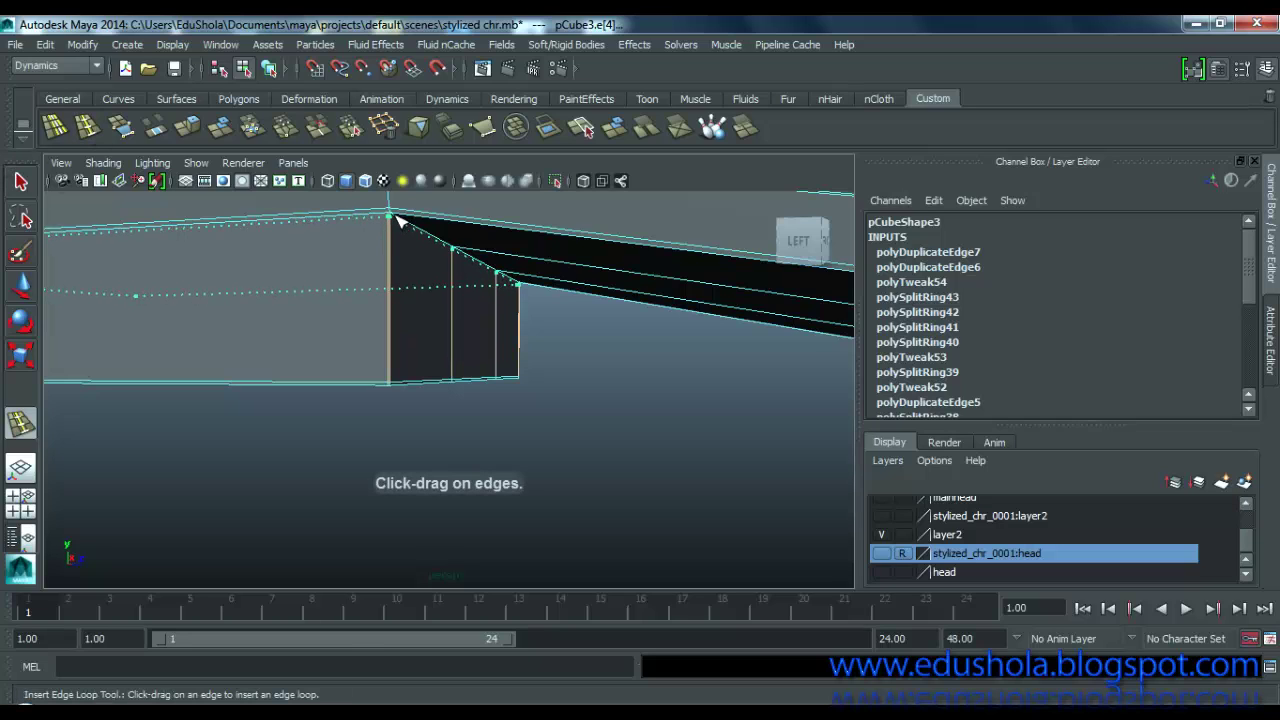
pyautogui.click(397, 220)
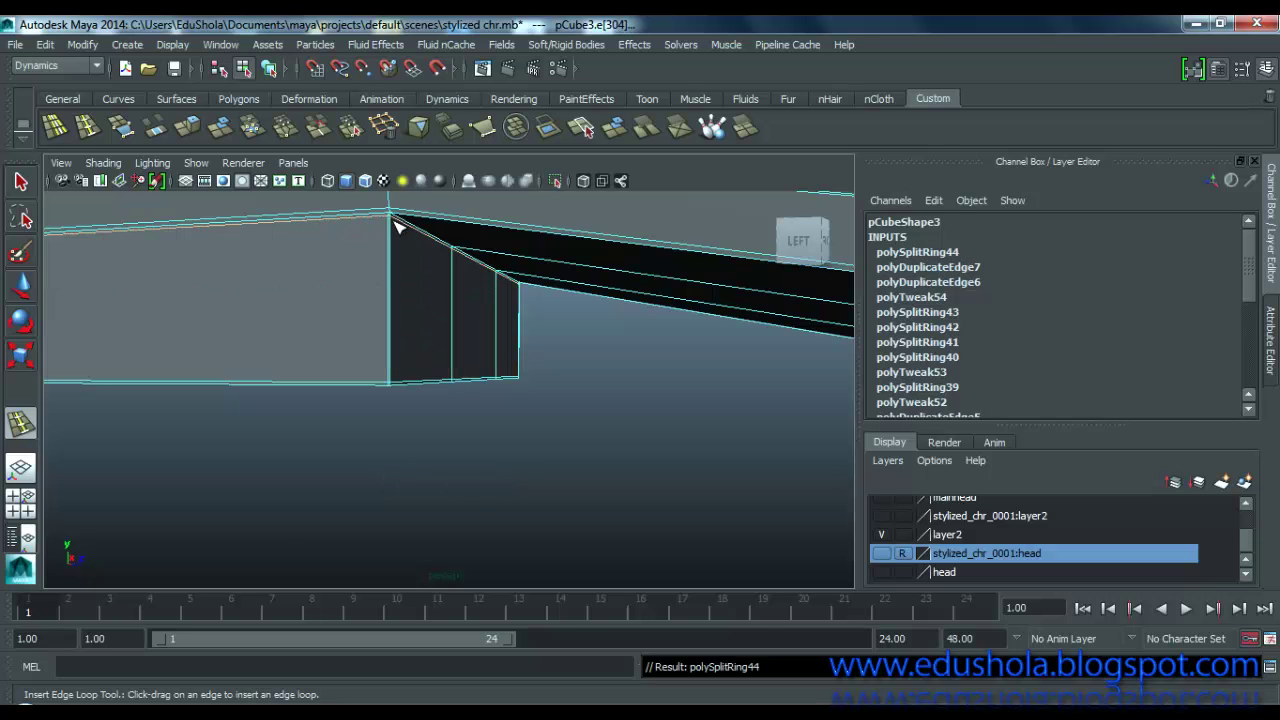
# Step: Try moving the heel block's upper edge loop down in smooth preview, undo the move and turn the preview off
pyautogui.keyDown('alt'); pyautogui.moveTo(397, 220); pyautogui.dragTo(452, 306); pyautogui.keyUp('alt')
pyautogui.press('w')
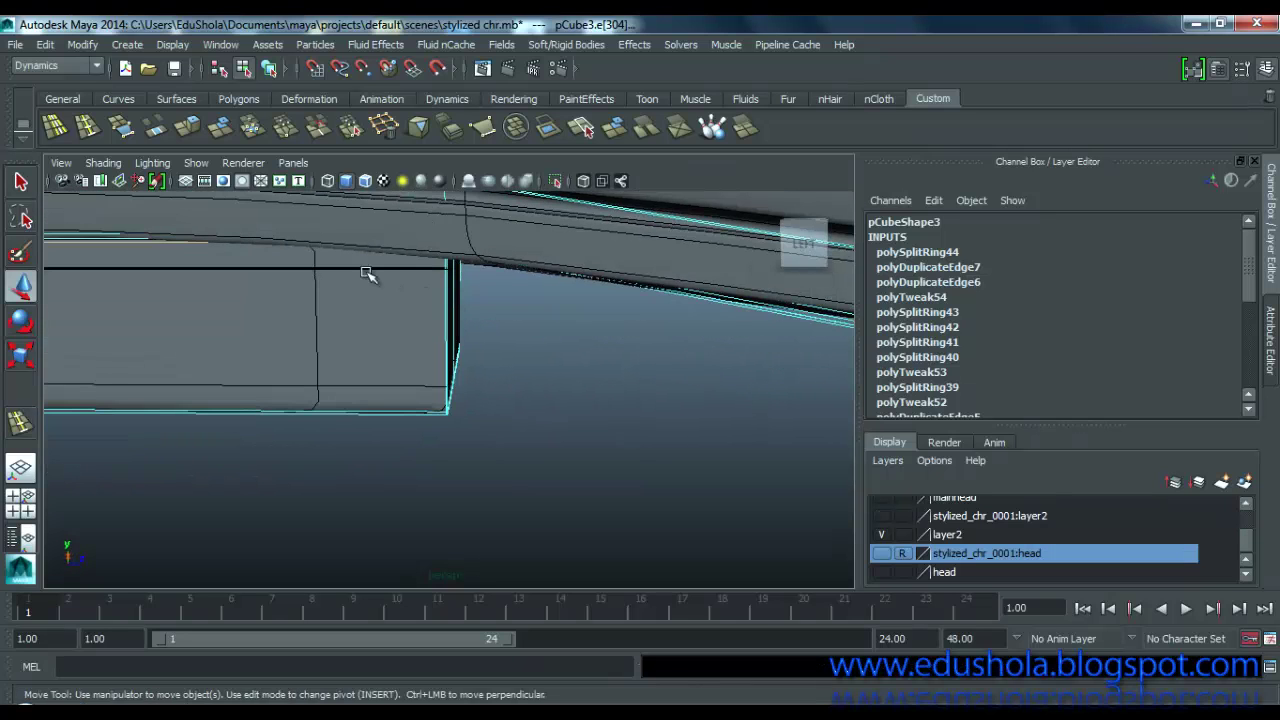
pyautogui.moveTo(130, 210); pyautogui.dragTo(122, 252)
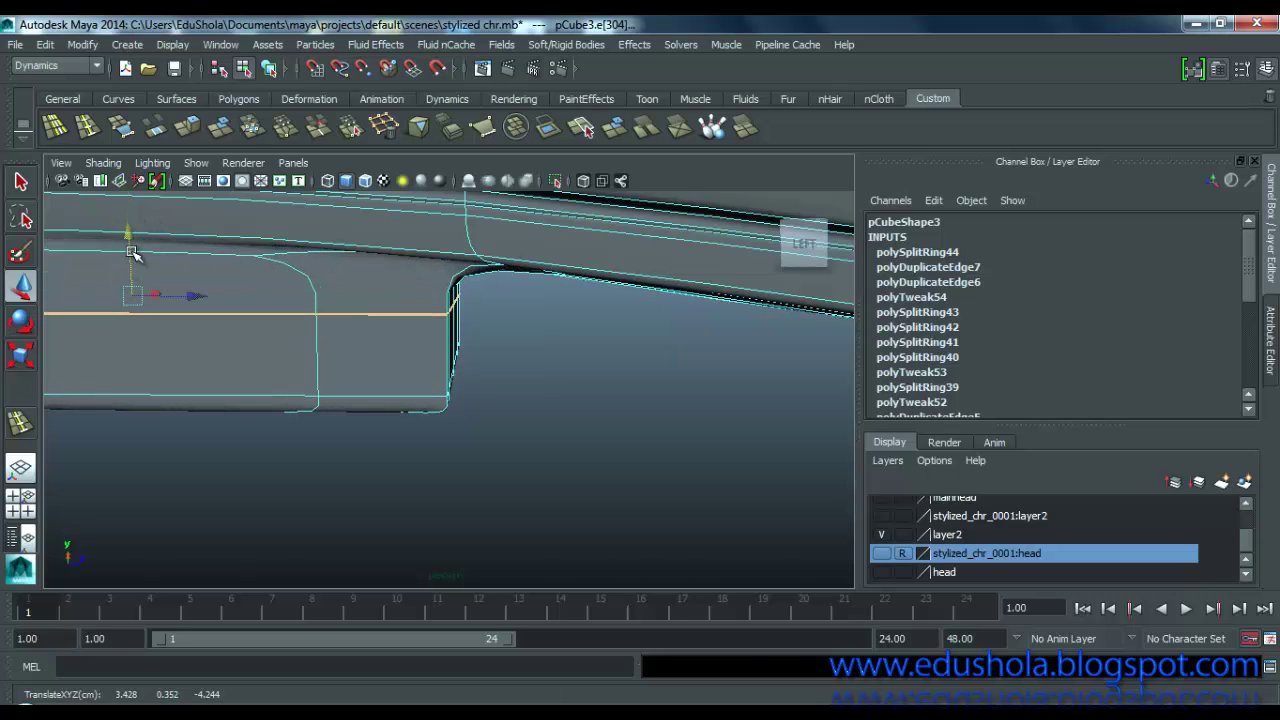
pyautogui.hotkey('ctrl', 'z')
pyautogui.press('1')
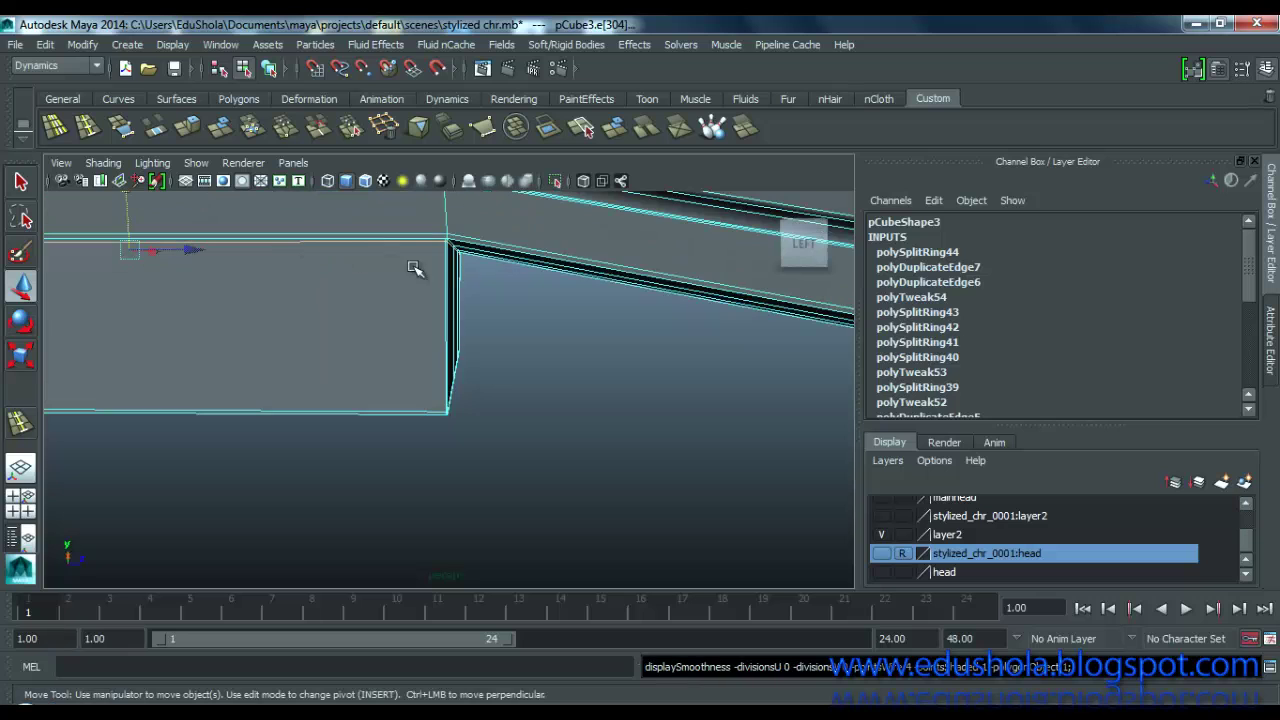
# Step: Examine the heel's front corner where it meets the underside of the sole from close up
pyautogui.keyDown('alt'); pyautogui.moveTo(458, 240); pyautogui.dragTo(526, 406); pyautogui.keyUp('alt')
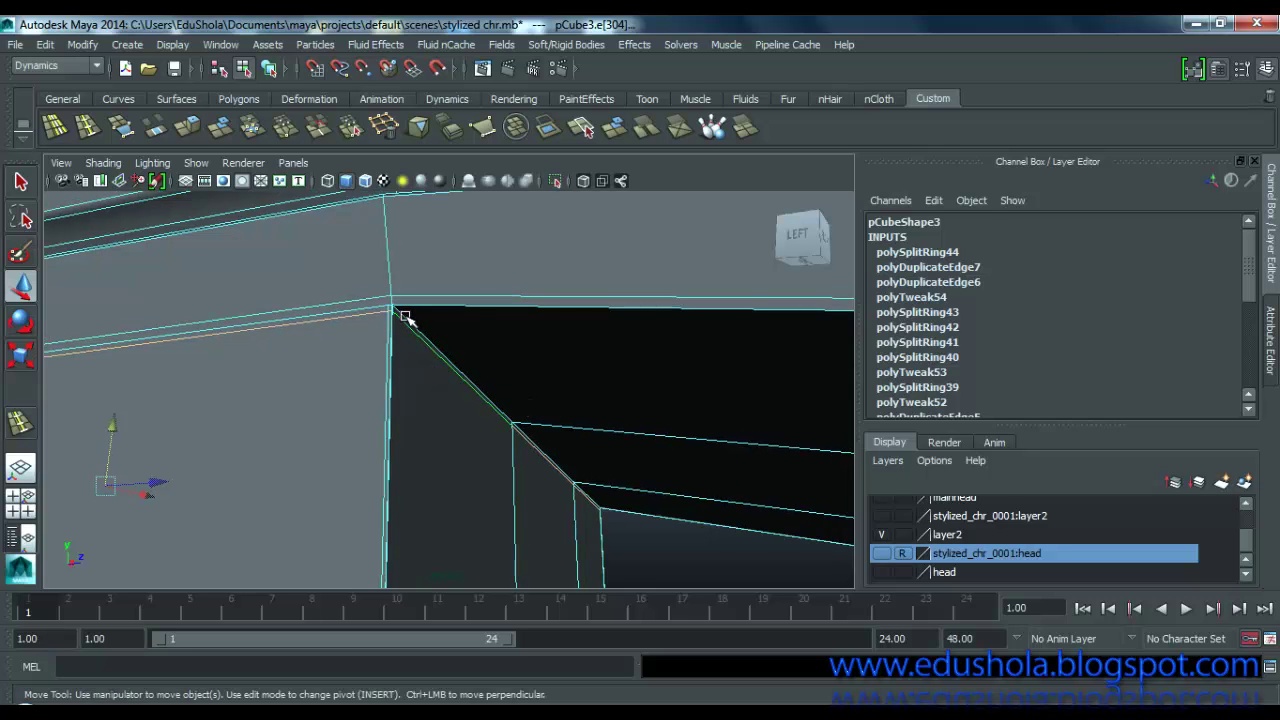
pyautogui.scroll(2, 405, 316)
pyautogui.scroll(2, 388, 291)
pyautogui.keyDown('alt'); pyautogui.moveTo(400, 260); pyautogui.dragTo(437, 415, button='middle'); pyautogui.keyUp('alt')
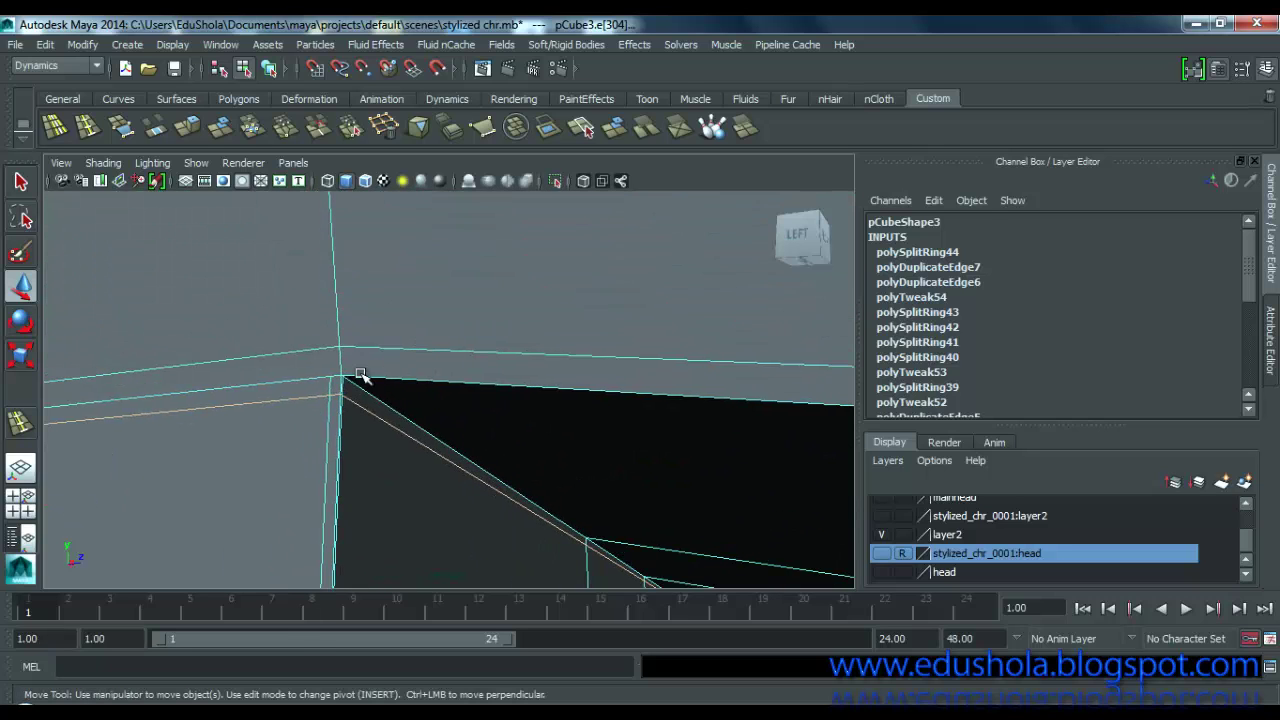
pyautogui.scroll(3, 354, 384)
pyautogui.moveTo(143, 354)
pyautogui.keyDown('alt'); pyautogui.mouseDown()
pyautogui.moveTo(123, 340)
pyautogui.moveTo(137, 354)
pyautogui.mouseUp(); pyautogui.keyUp('alt')
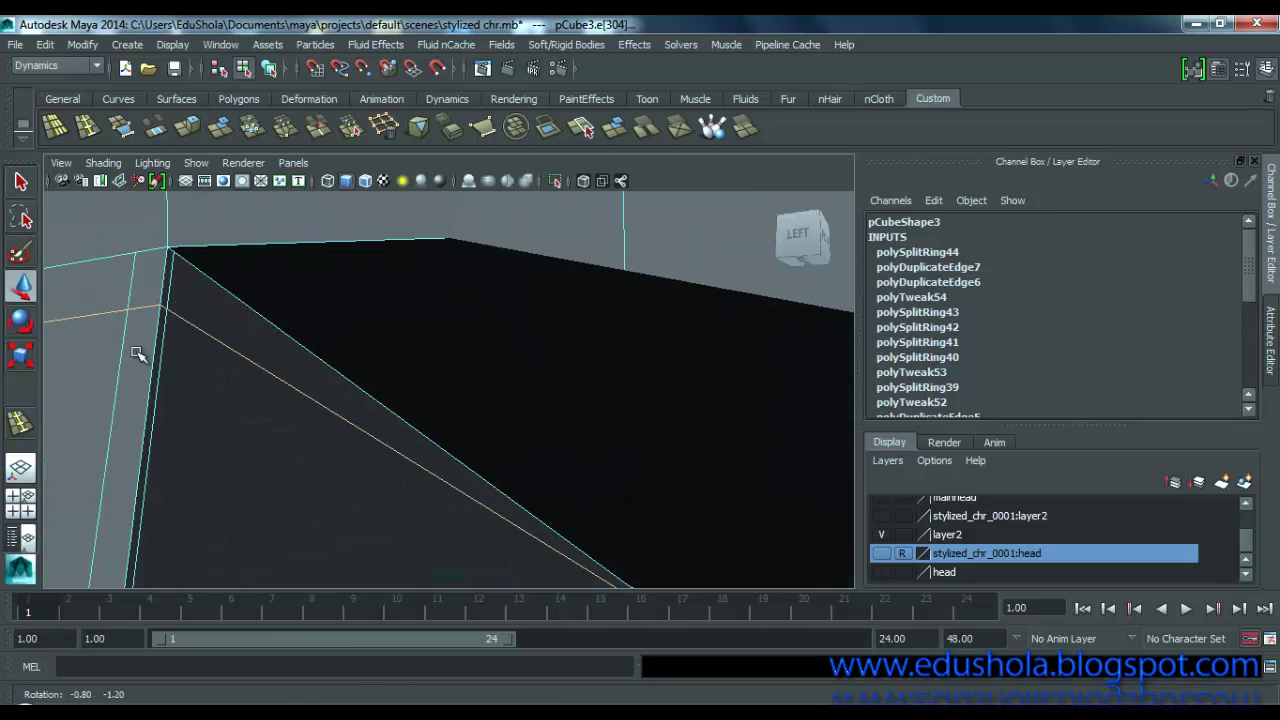
pyautogui.keyDown('ctrl'); pyautogui.keyDown('alt'); pyautogui.moveTo(385, 258); pyautogui.dragTo(387, 291); pyautogui.keyUp('alt'); pyautogui.keyUp('ctrl')
pyautogui.scroll(4, 505, 450)
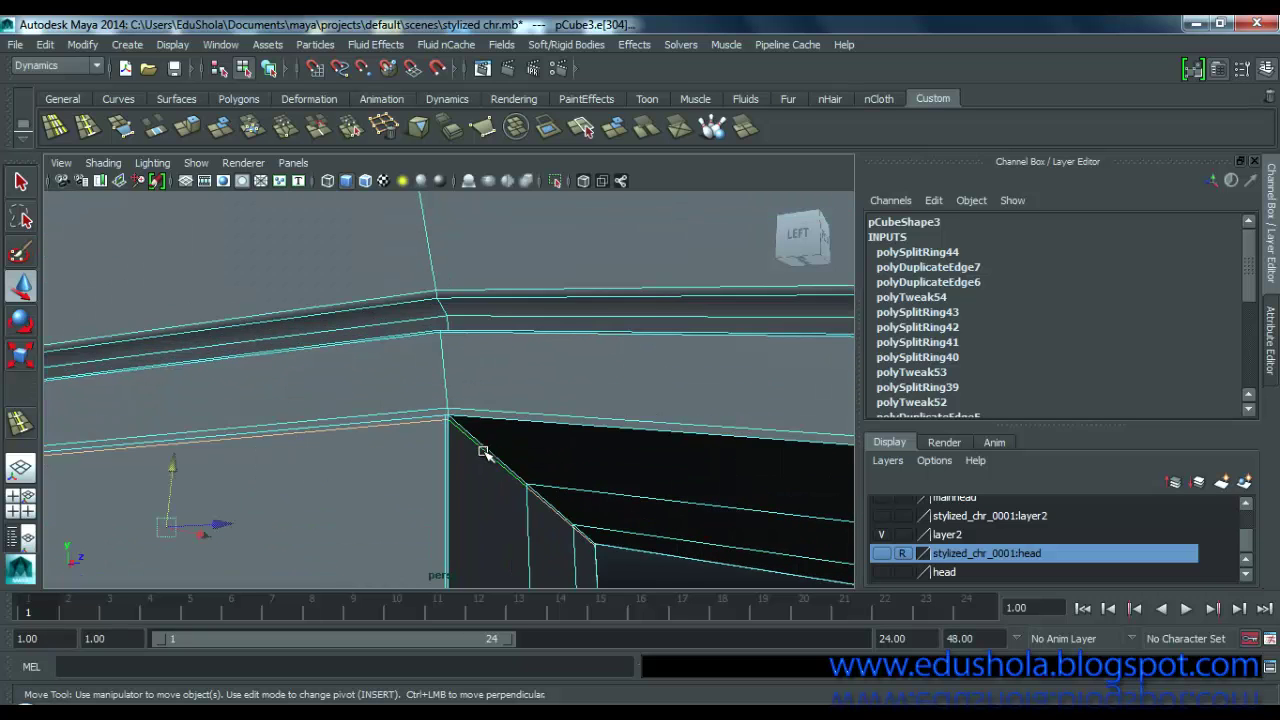
pyautogui.keyDown('alt'); pyautogui.moveTo(453, 486); pyautogui.dragTo(418, 474, button='middle'); pyautogui.keyUp('alt')
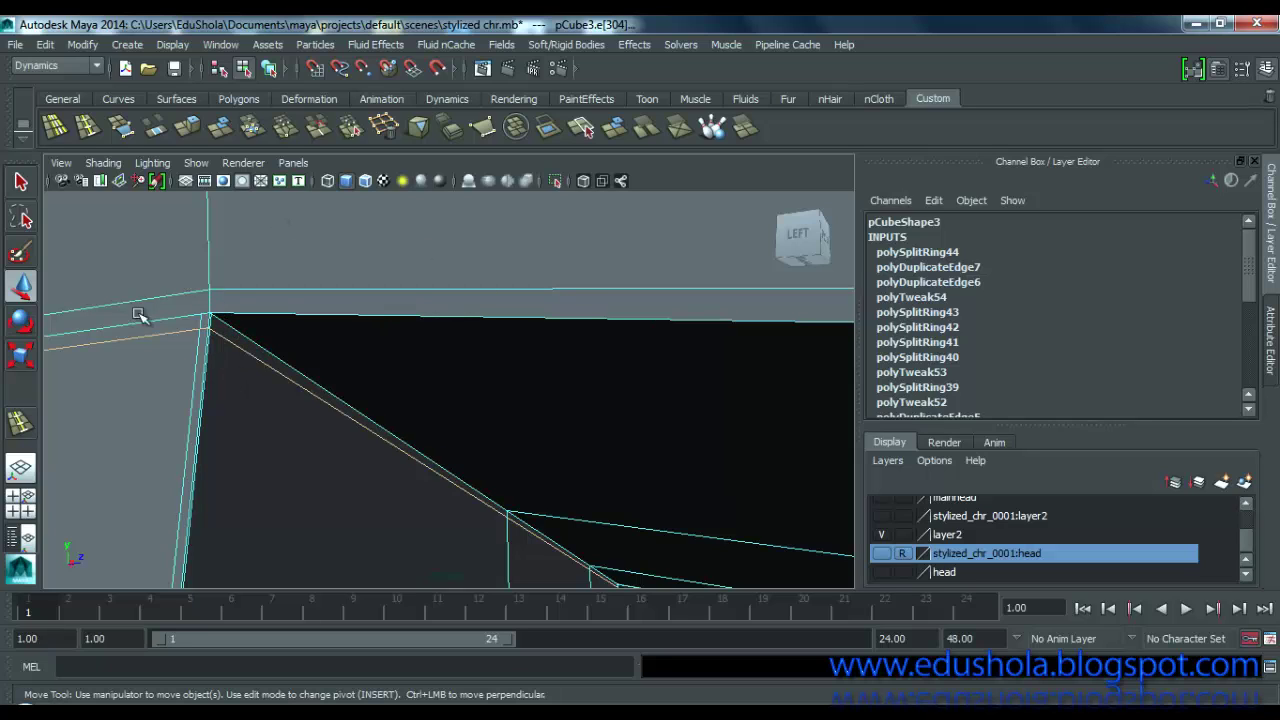
# Step: Try to insert an edge loop across the sole directly in front of the heel
pyautogui.click(87, 130)
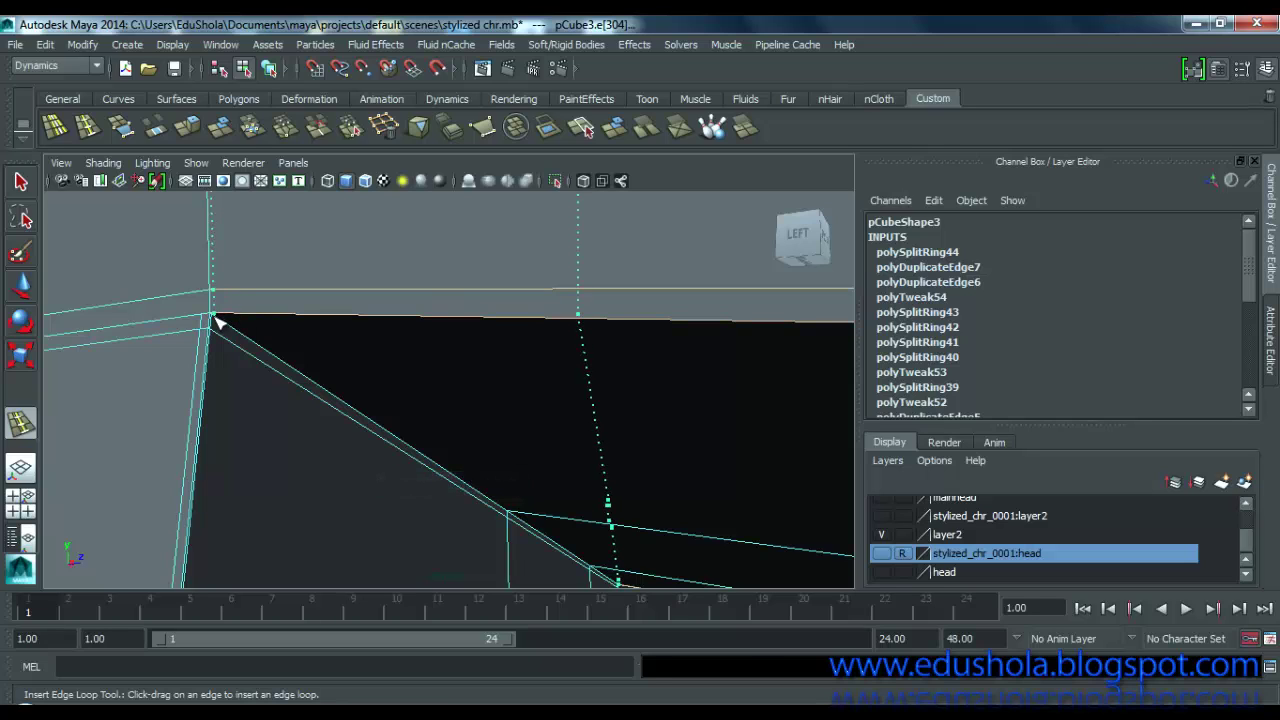
pyautogui.moveTo(218, 322); pyautogui.dragTo(218, 322)
pyautogui.hotkey('ctrl', 'z')
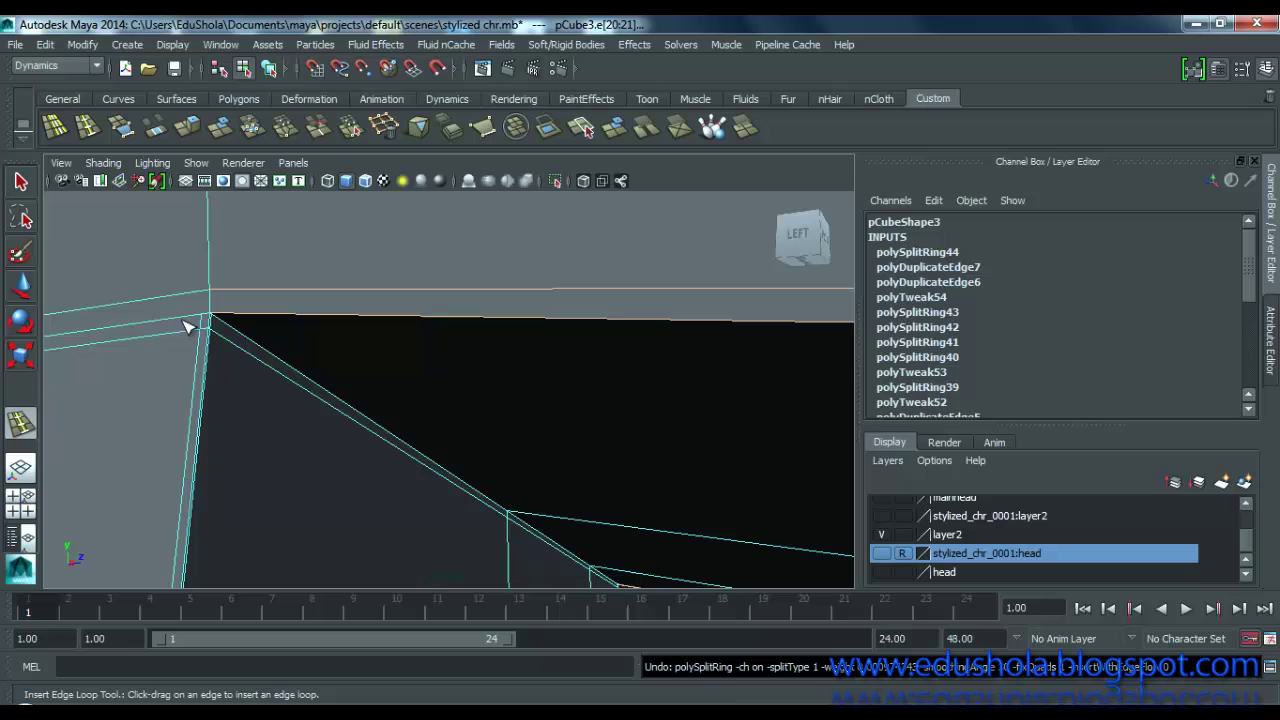
# Step: Duplicate the edge where the heel's front face meets the sole with close supporting edges on both sides
pyautogui.click(55, 127)
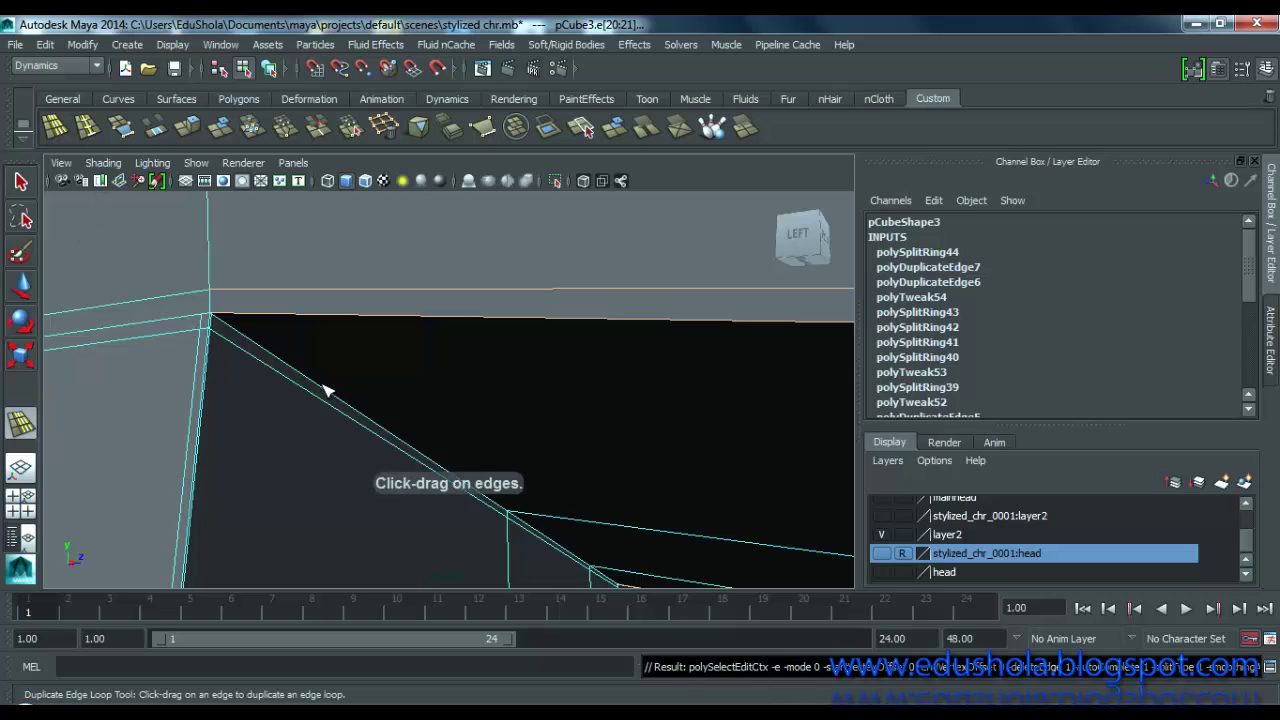
pyautogui.moveTo(325, 393); pyautogui.dragTo(342, 405)
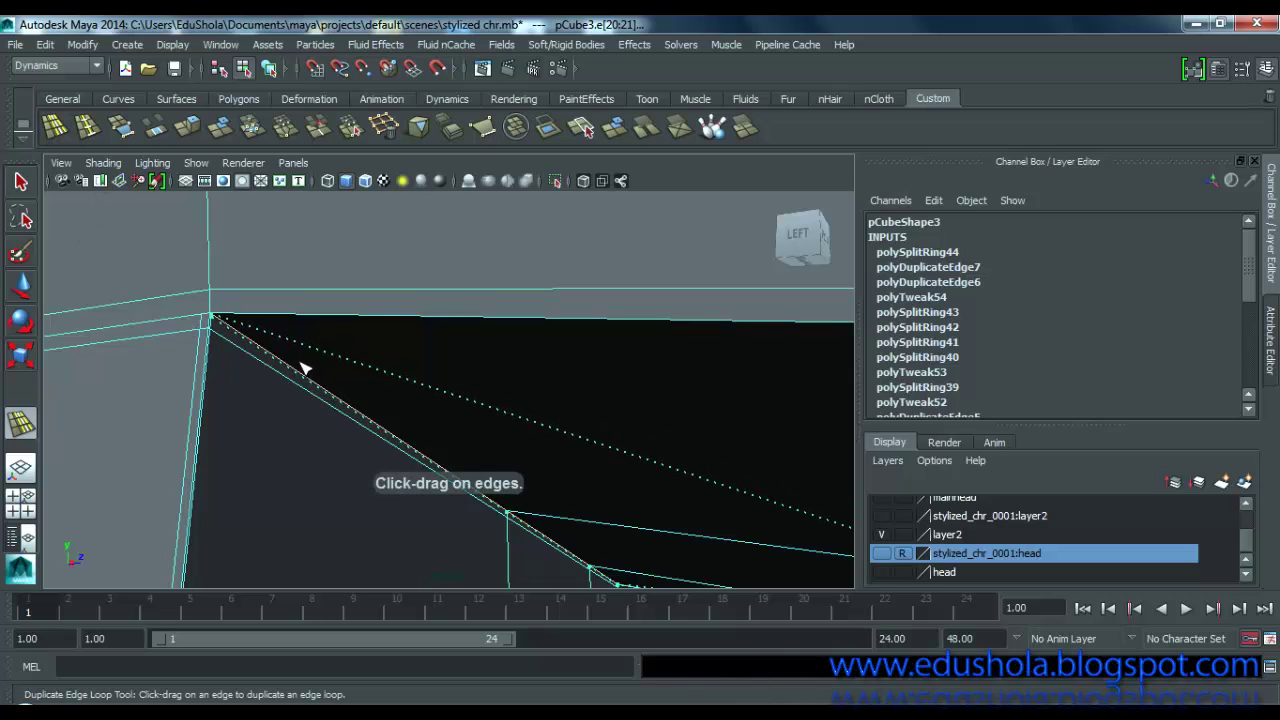
pyautogui.moveTo(227, 300); pyautogui.dragTo(230, 306)
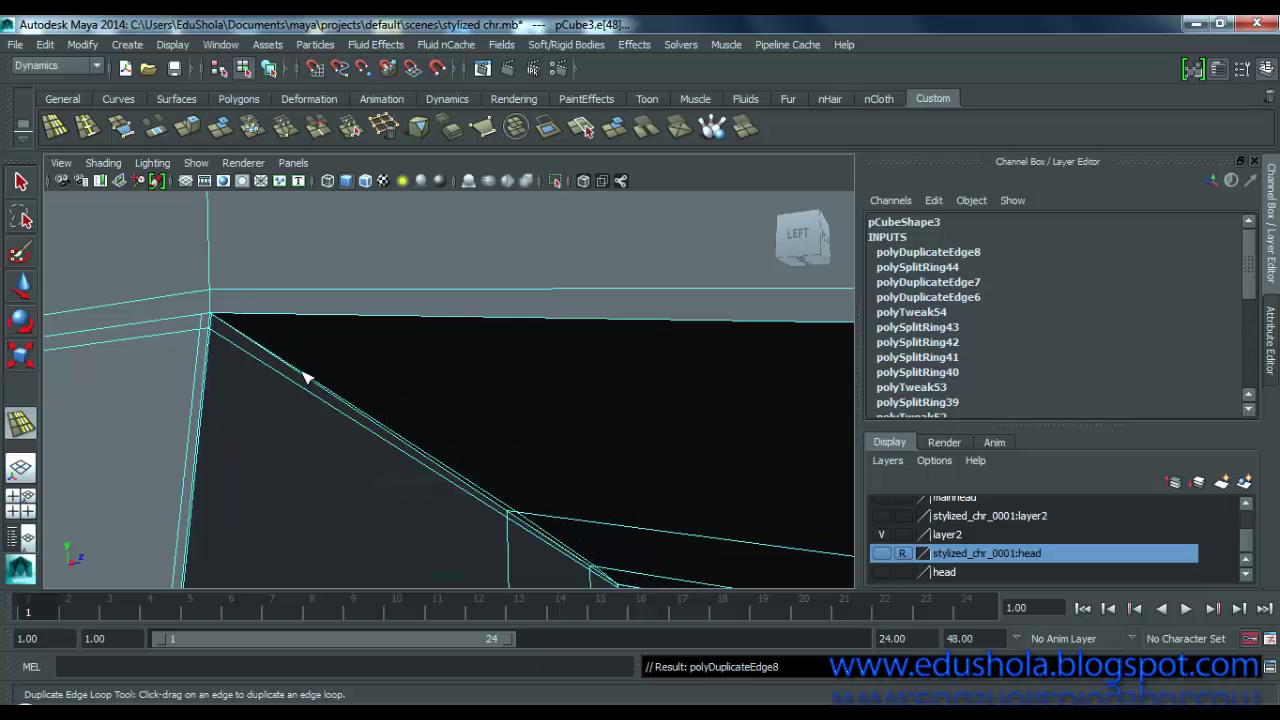
# Step: Preview the foot smoothed and check the heel's shape from the side
pyautogui.press('3')
pyautogui.scroll(-6, 392, 410)
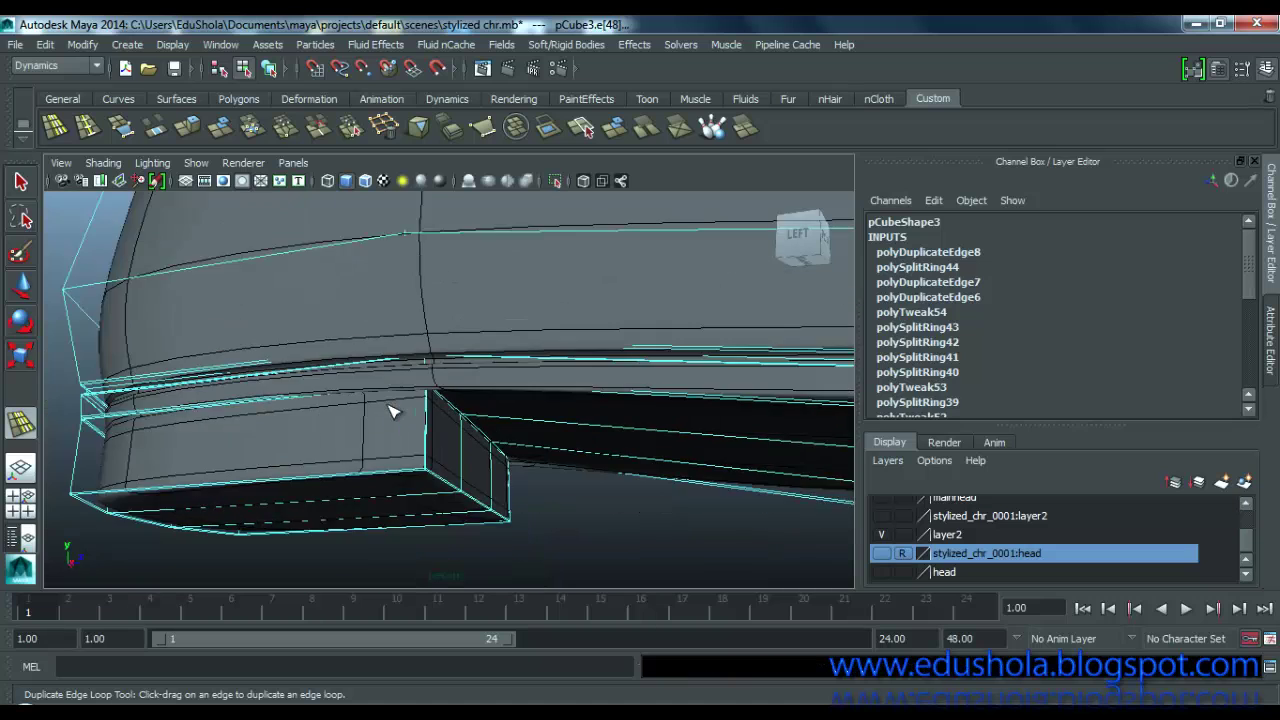
pyautogui.keyDown('alt'); pyautogui.moveTo(394, 434); pyautogui.dragTo(443, 451); pyautogui.keyUp('alt')
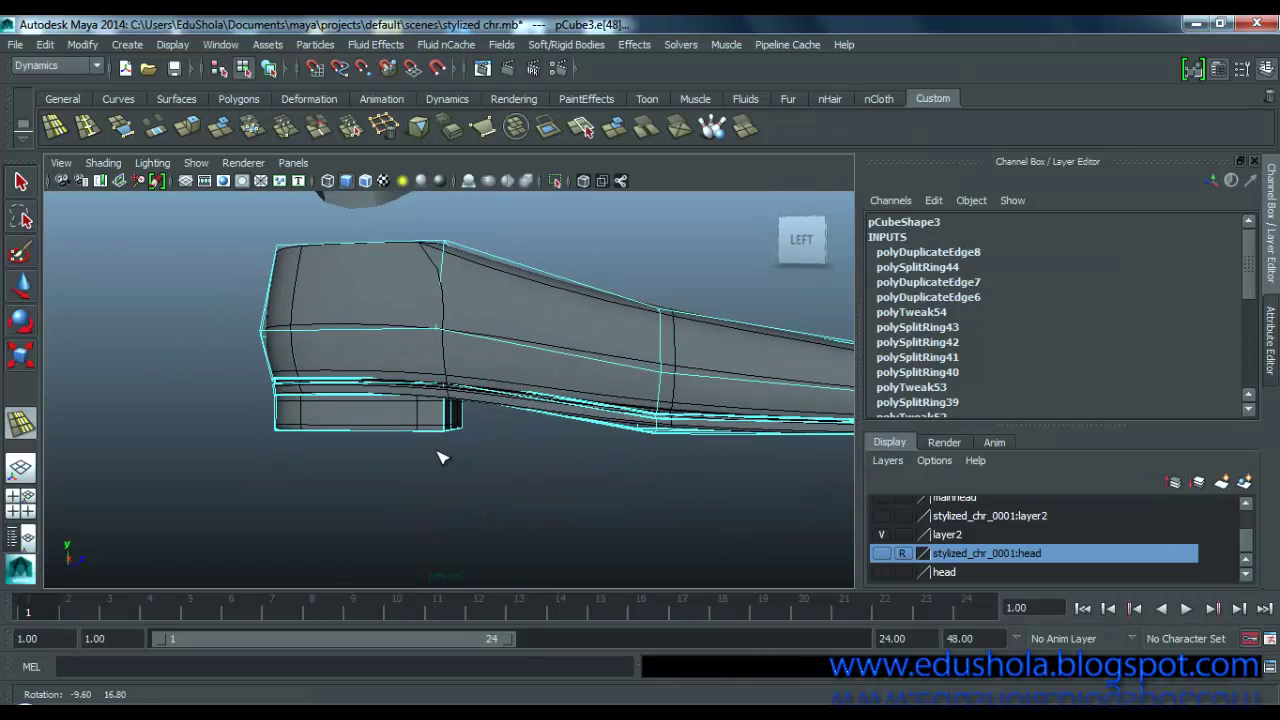
pyautogui.press('1')
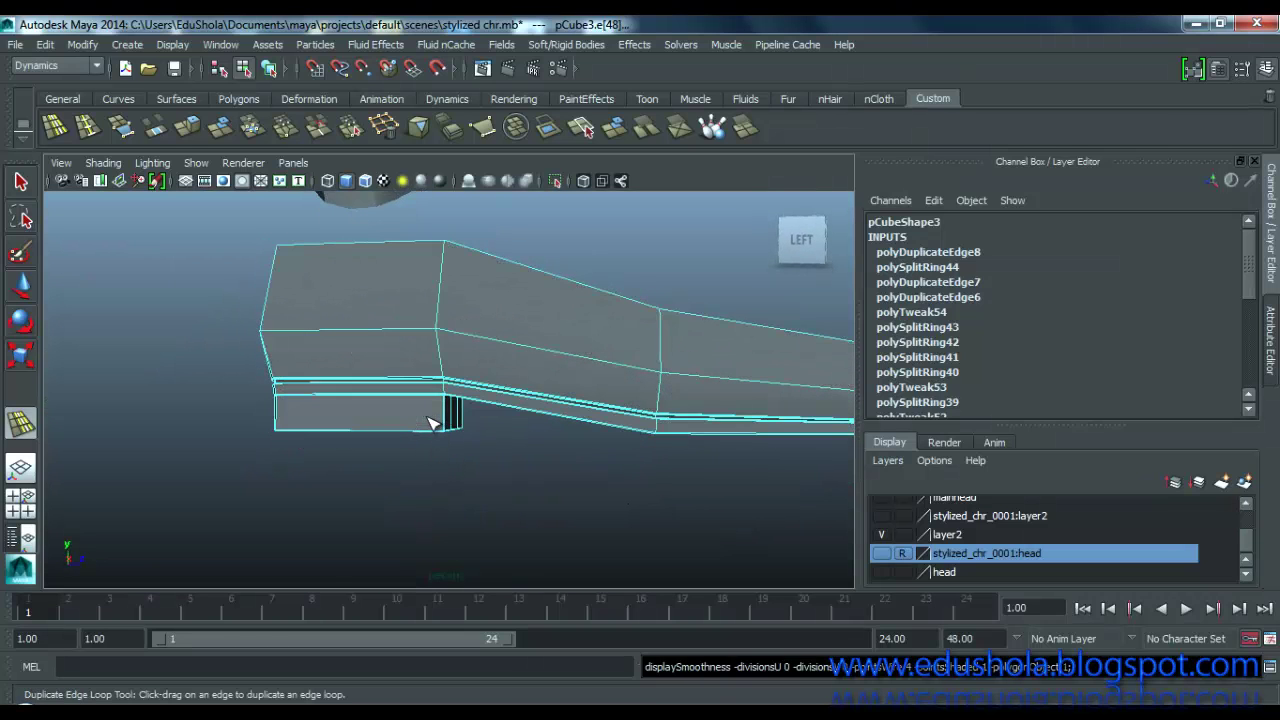
# Step: Inspect the new supporting edges at the heel's front corner and along its junction with the sole's underside
pyautogui.scroll(3, 478, 412)
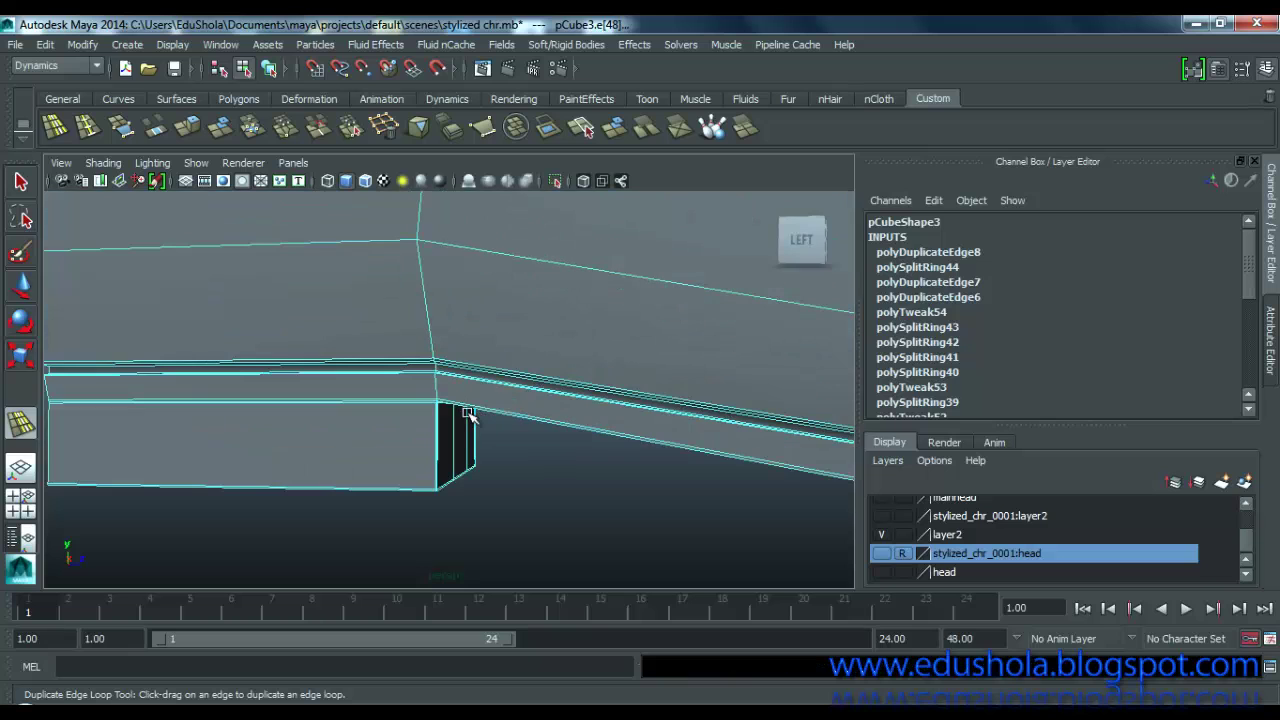
pyautogui.press('w')
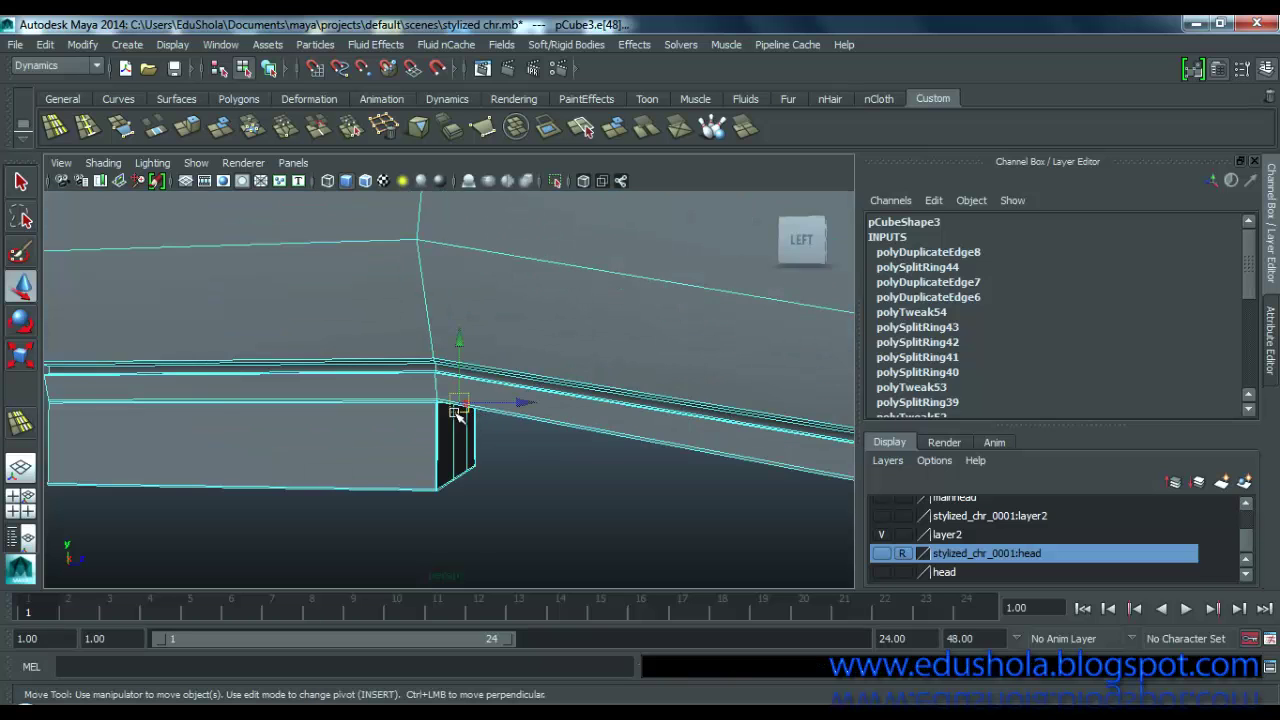
pyautogui.keyDown('alt'); pyautogui.moveTo(457, 412); pyautogui.dragTo(307, 274); pyautogui.keyUp('alt')
pyautogui.scroll(4, 354, 368)
pyautogui.scroll(3, 294, 249)
pyautogui.scroll(-3, 295, 233)
pyautogui.moveTo(333, 425)
pyautogui.keyDown('alt'); pyautogui.mouseDown(button='right')
pyautogui.moveTo(334, 457)
pyautogui.moveTo(341, 447)
pyautogui.mouseUp(button='right'); pyautogui.keyUp('alt')
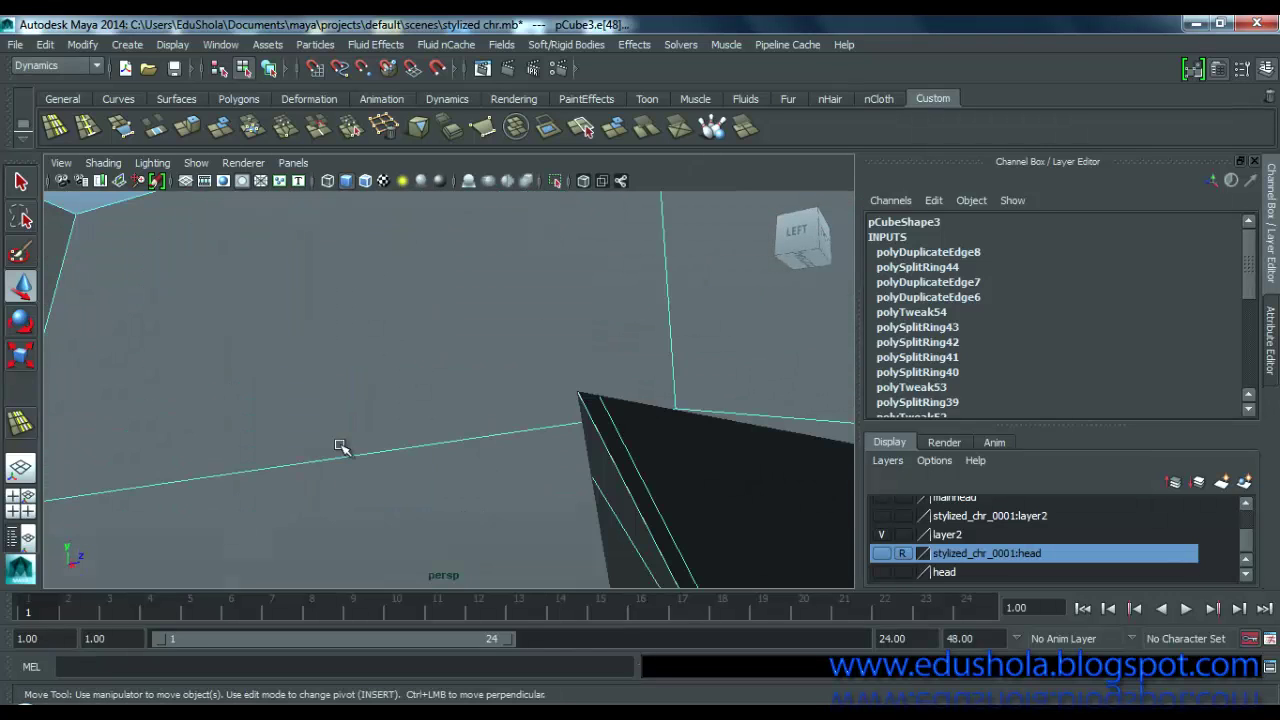
pyautogui.scroll(-2, 672, 465)
pyautogui.scroll(3, 455, 428)
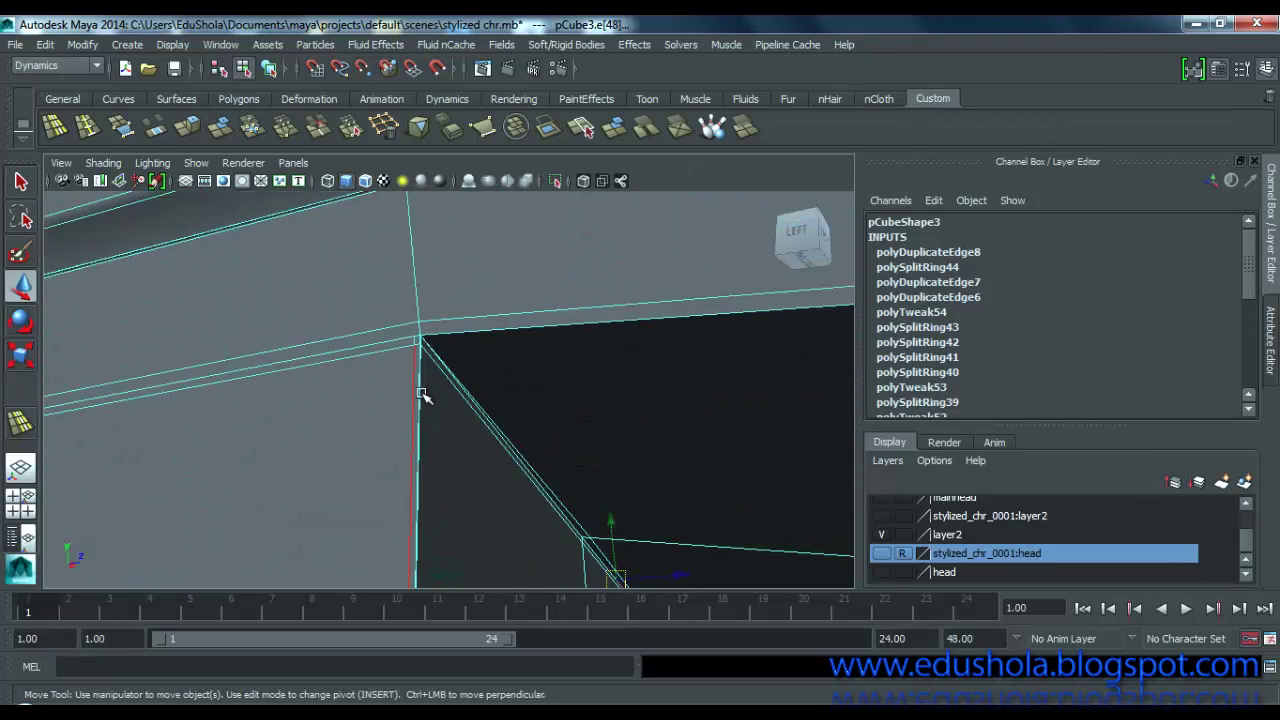
pyautogui.scroll(-5, 450, 400)
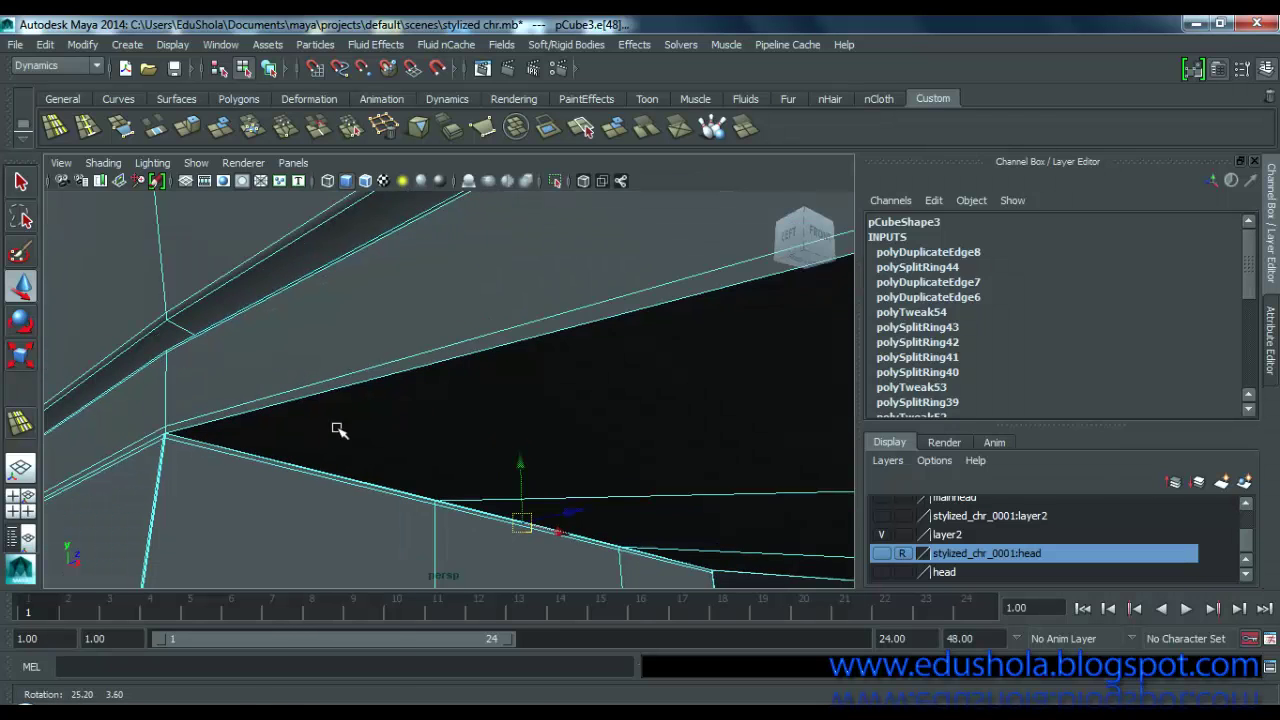
# Step: Inspect the vertices where the heel's front corner meets the sole, viewing the corner up close from several angles
pyautogui.moveTo(319, 258); pyautogui.dragTo(209, 260, button='right')
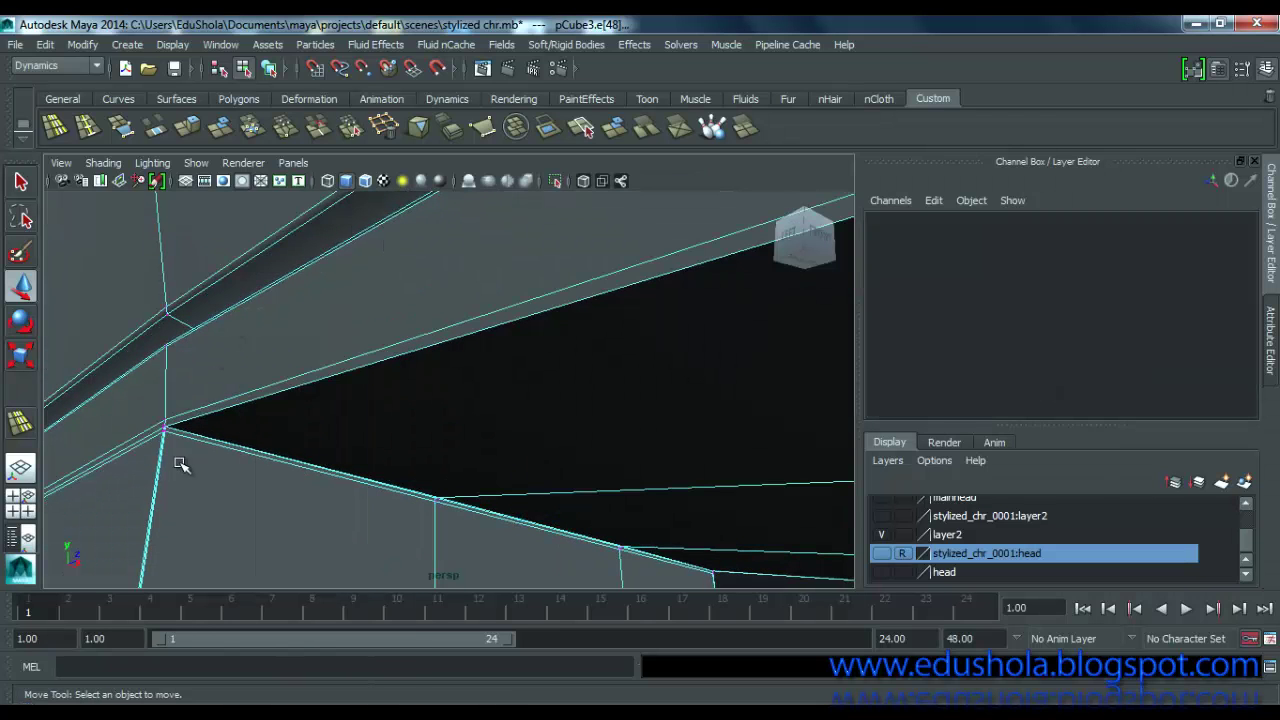
pyautogui.scroll(2, 177, 465)
pyautogui.scroll(-2, 178, 466)
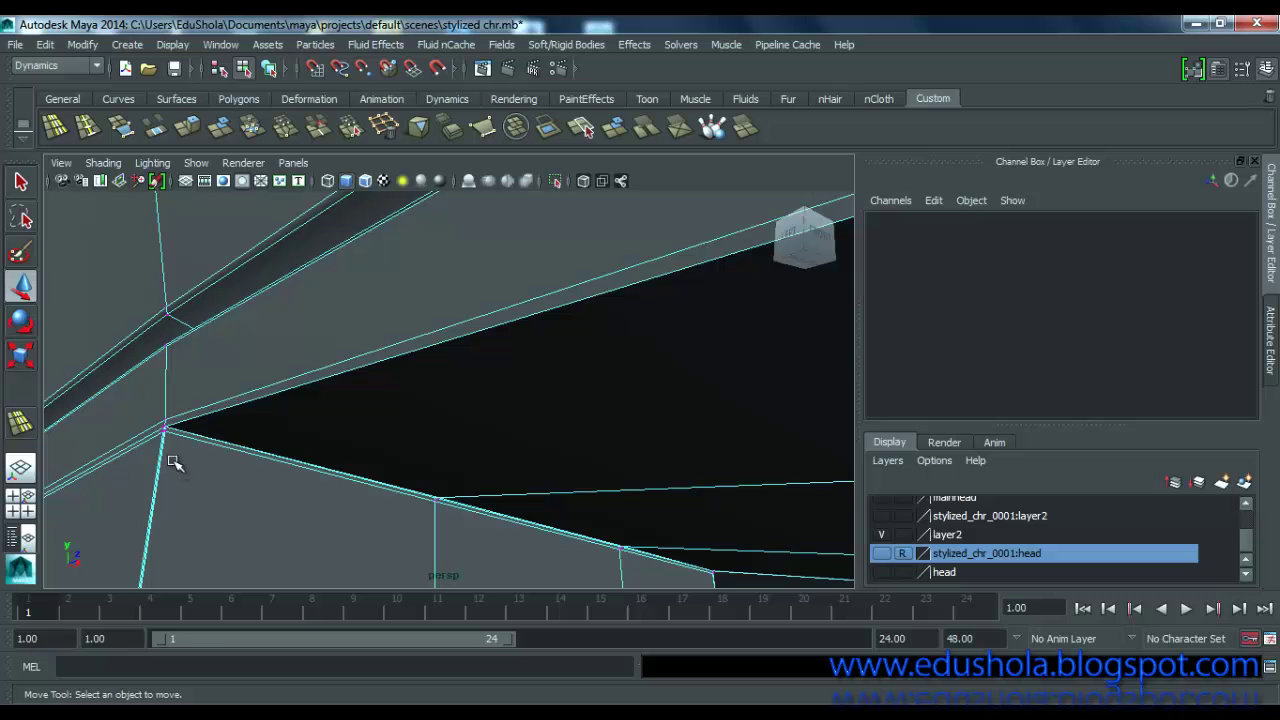
pyautogui.moveTo(174, 460)
pyautogui.keyDown('ctrl'); pyautogui.keyDown('alt'); pyautogui.mouseDown()
pyautogui.moveTo(217, 447)
pyautogui.moveTo(193, 461)
pyautogui.mouseUp(); pyautogui.keyUp('alt'); pyautogui.keyUp('ctrl')
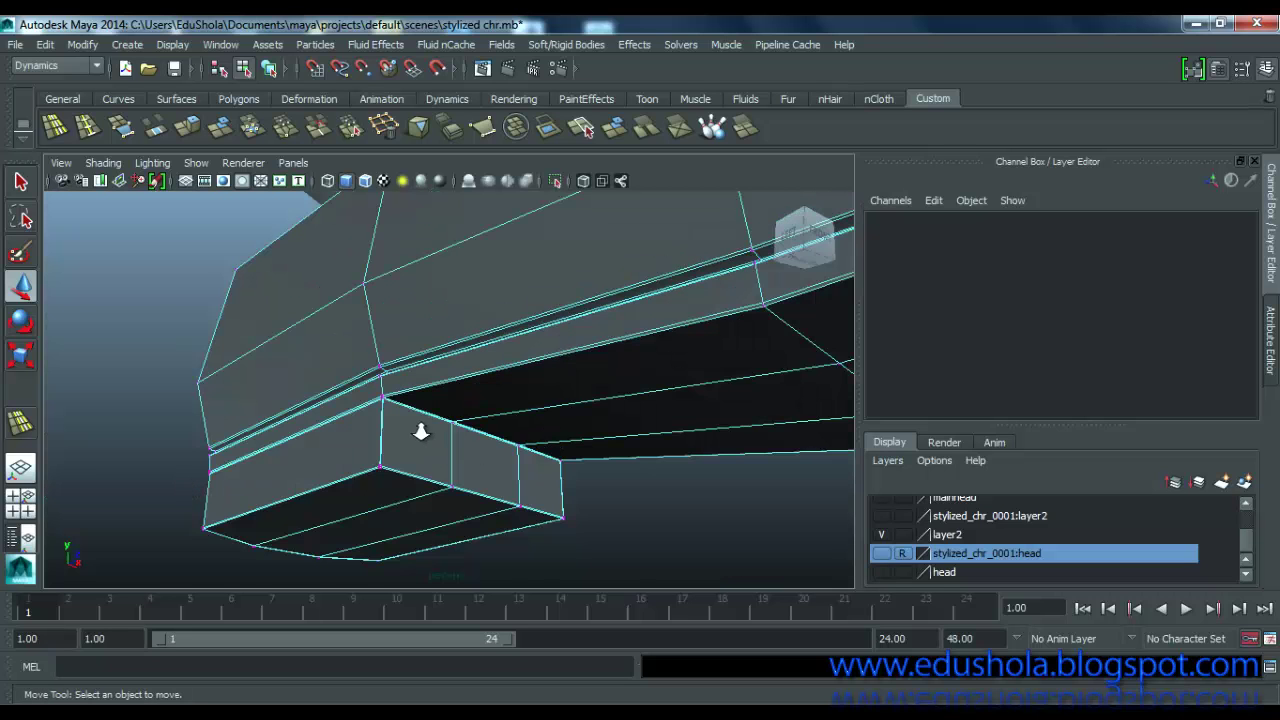
pyautogui.scroll(8, 326, 434)
pyautogui.scroll(-2, 243, 455)
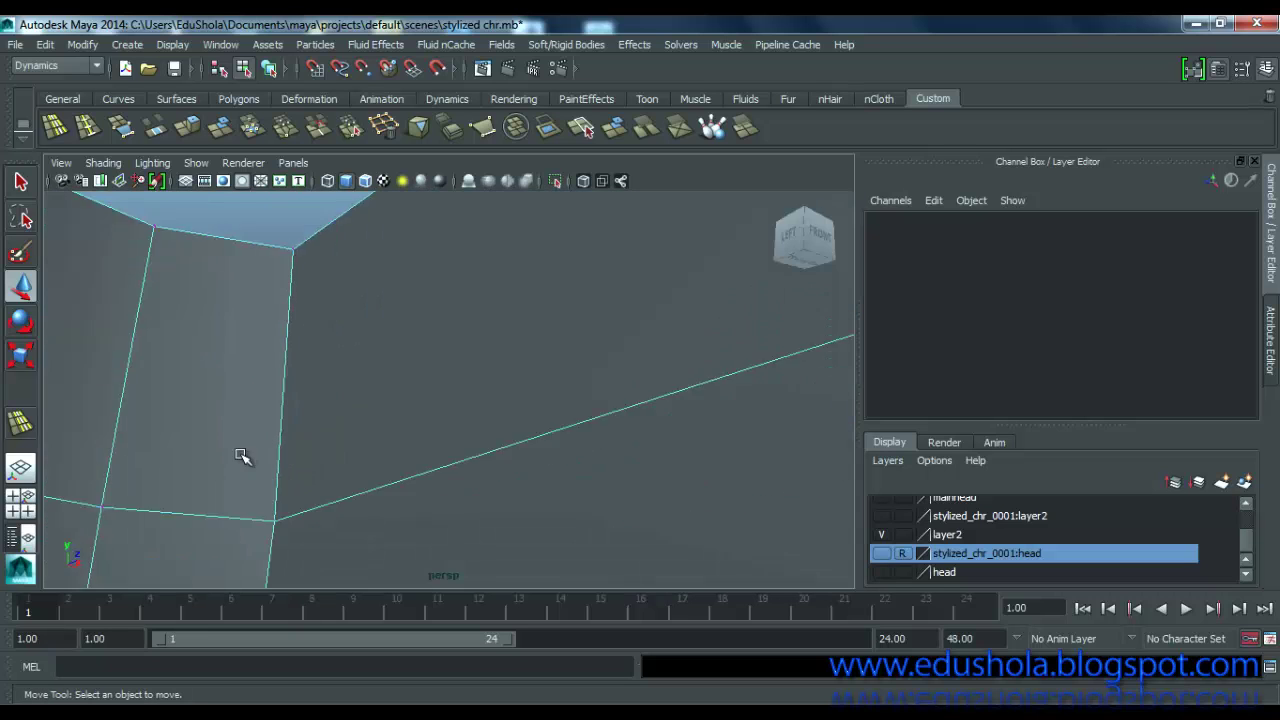
pyautogui.scroll(-2, 240, 455)
pyautogui.keyDown('alt'); pyautogui.moveTo(177, 486); pyautogui.dragTo(120, 491, button='middle'); pyautogui.keyUp('alt')
pyautogui.keyDown('alt'); pyautogui.moveTo(120, 491); pyautogui.dragTo(122, 519, button='right'); pyautogui.keyUp('alt')
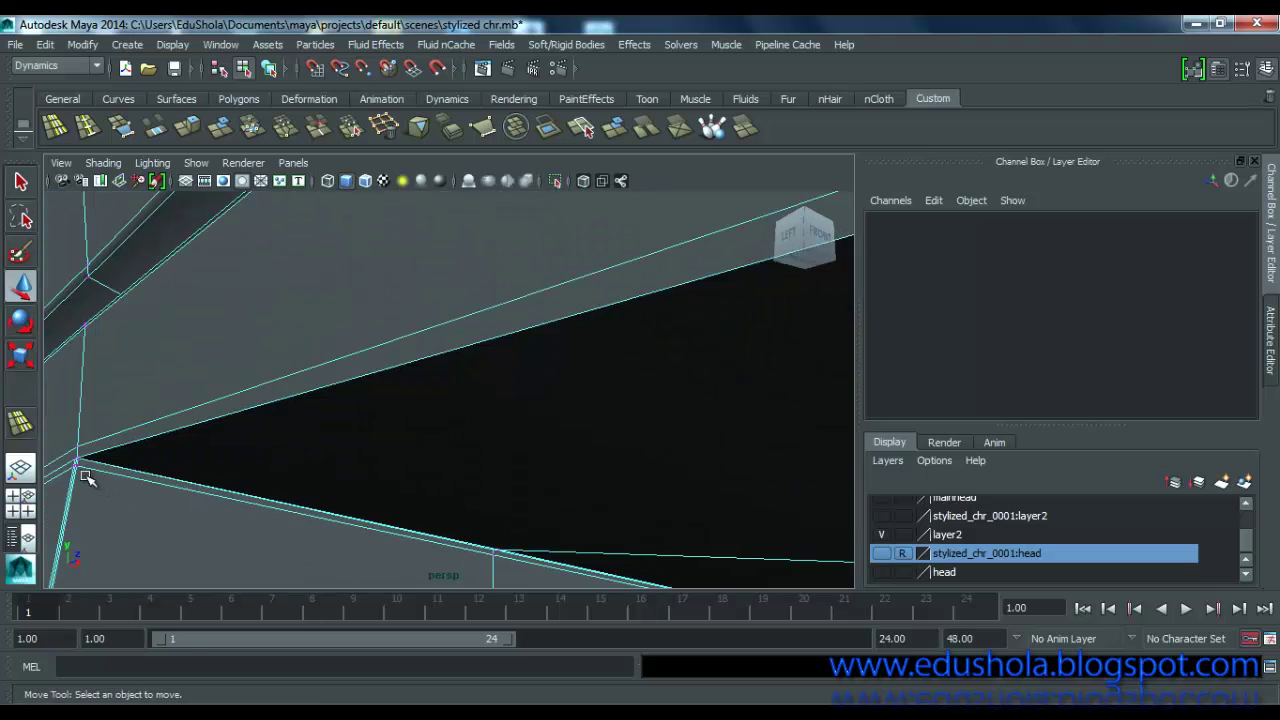
pyautogui.keyDown('alt'); pyautogui.moveTo(127, 450); pyautogui.dragTo(398, 473, button='middle'); pyautogui.keyUp('alt')
pyautogui.keyDown('alt'); pyautogui.moveTo(400, 474); pyautogui.dragTo(384, 524); pyautogui.keyUp('alt')
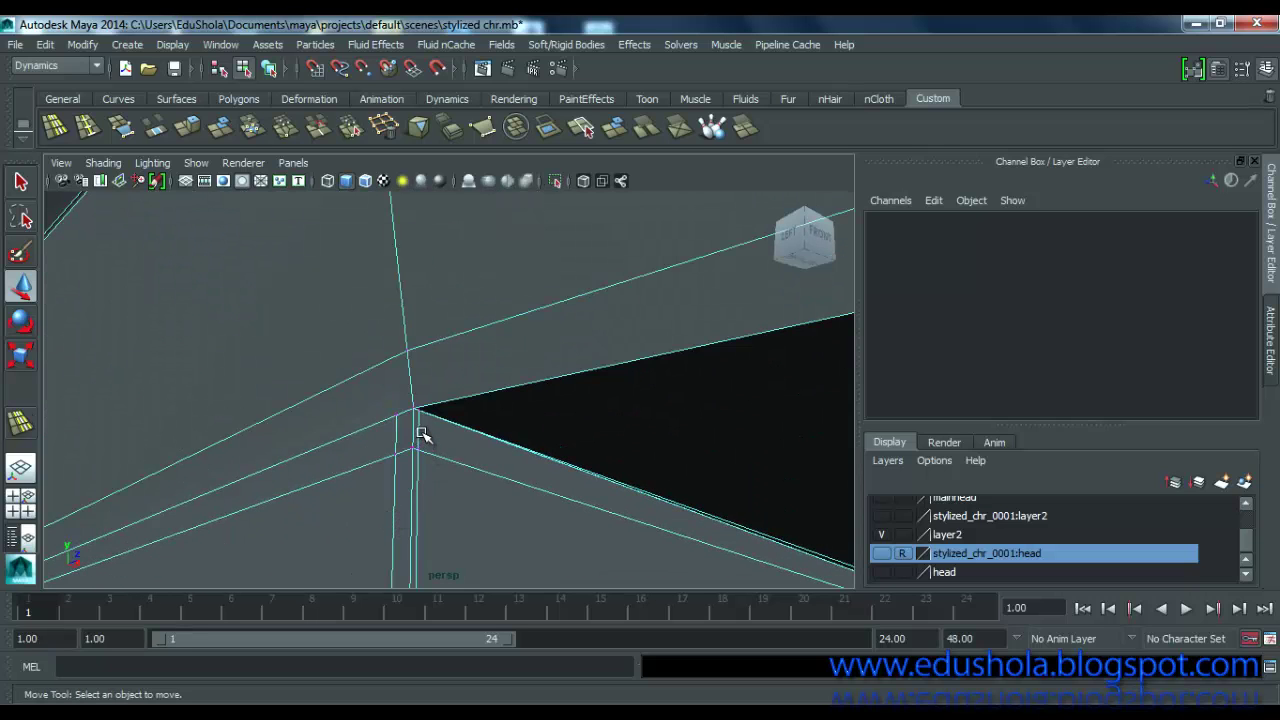
# Step: Undo the supporting edges recently added at the heel's front corner and along its junction with the sole
pyautogui.hotkey('ctrl', 'z')
pyautogui.hotkey('ctrl', 'z')
pyautogui.hotkey('ctrl', 'z')
pyautogui.hotkey('ctrl', 'z')
pyautogui.hotkey('ctrl', 'z')
pyautogui.hotkey('ctrl', 'z')
pyautogui.hotkey('ctrl', 'z')
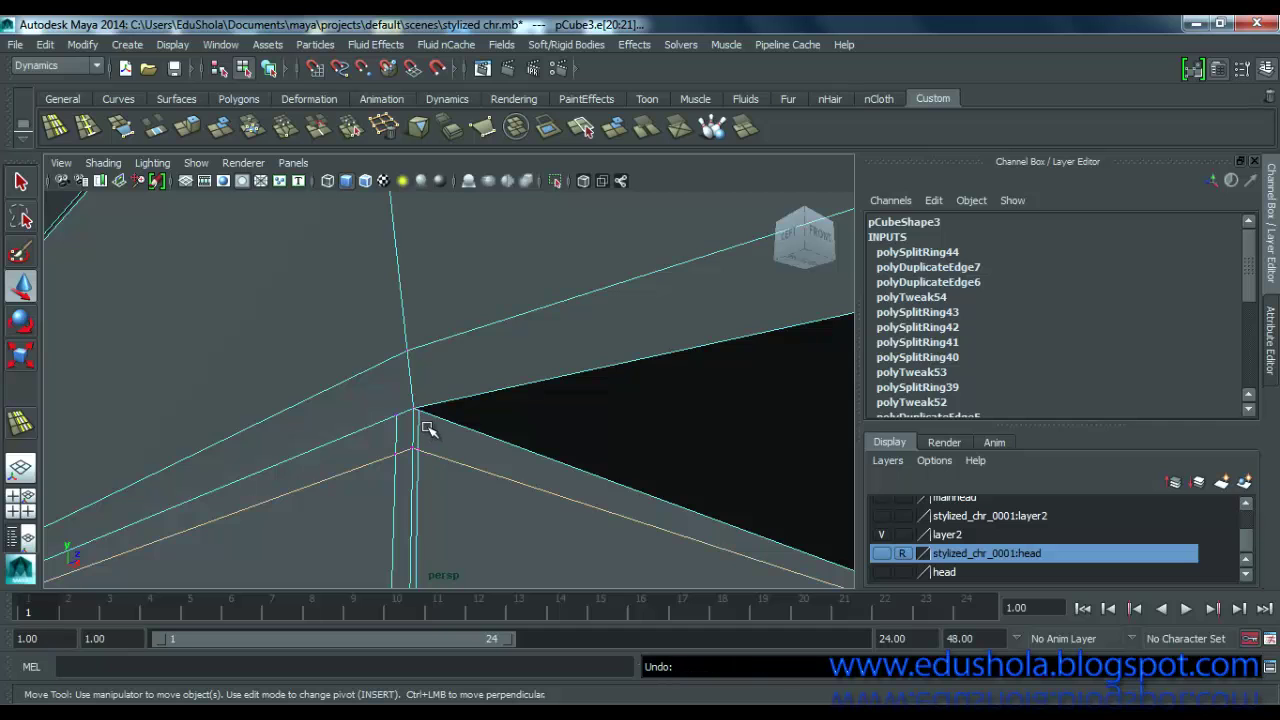
pyautogui.hotkey('ctrl', 'z')
pyautogui.hotkey('ctrl', 'z')
pyautogui.hotkey('ctrl', 'z')
pyautogui.hotkey('ctrl', 'z')
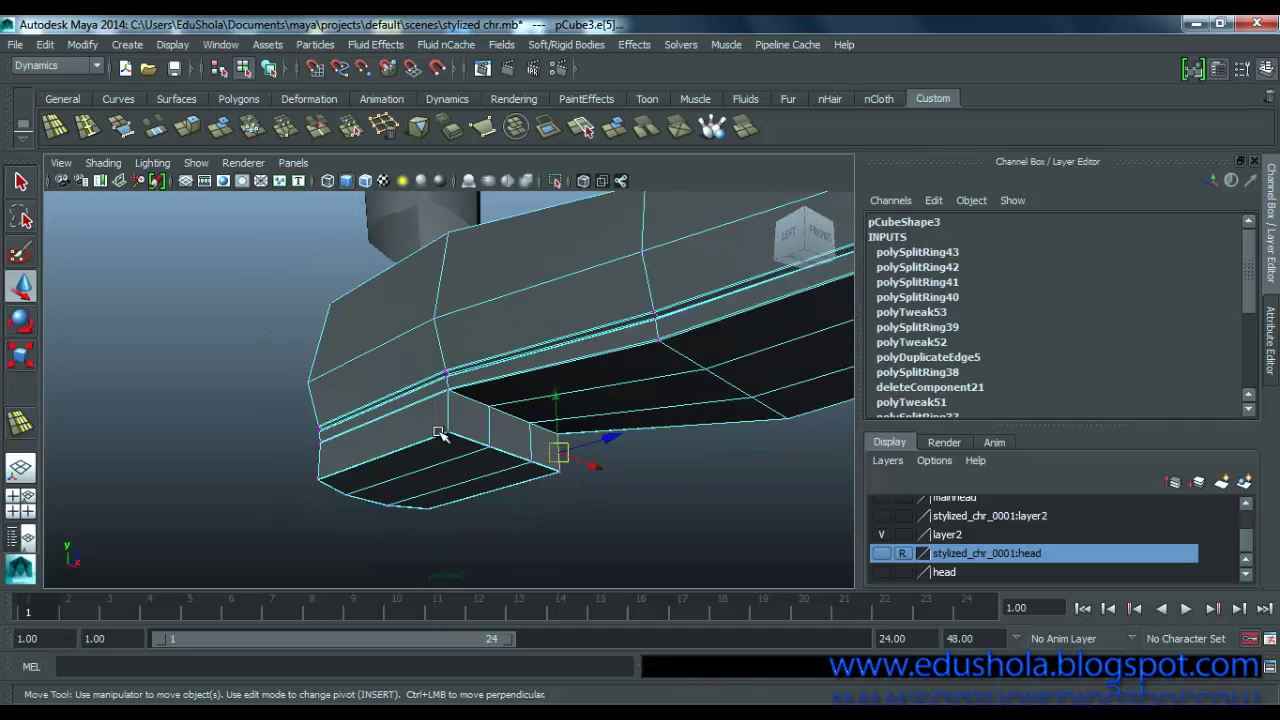
# Step: Examine the heel's front corner from the side and compare its smoothed preview with the unsmoothed mesh
pyautogui.keyDown('alt'); pyautogui.moveTo(442, 434); pyautogui.dragTo(444, 466); pyautogui.keyUp('alt')
pyautogui.scroll(4, 450, 471)
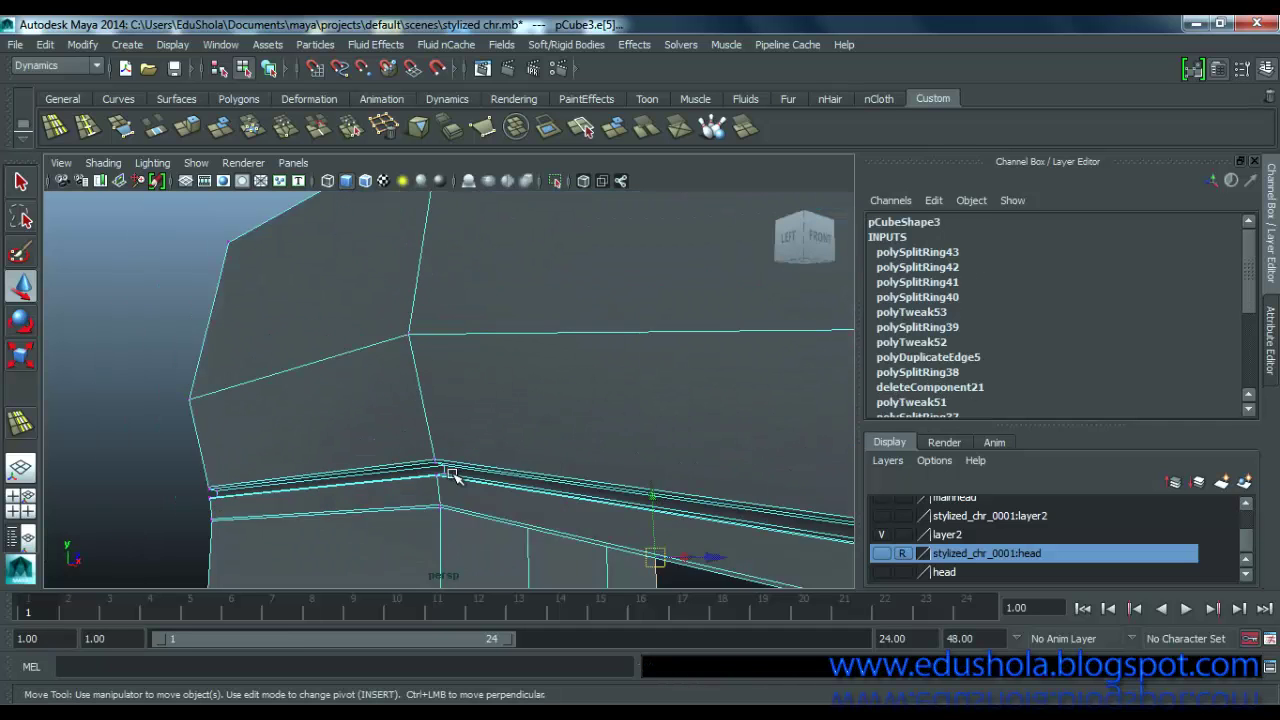
pyautogui.keyDown('alt'); pyautogui.moveTo(459, 504); pyautogui.dragTo(466, 418, button='middle'); pyautogui.keyUp('alt')
pyautogui.keyDown('alt'); pyautogui.moveTo(466, 418); pyautogui.dragTo(473, 414); pyautogui.keyUp('alt')
pyautogui.scroll(3, 483, 401)
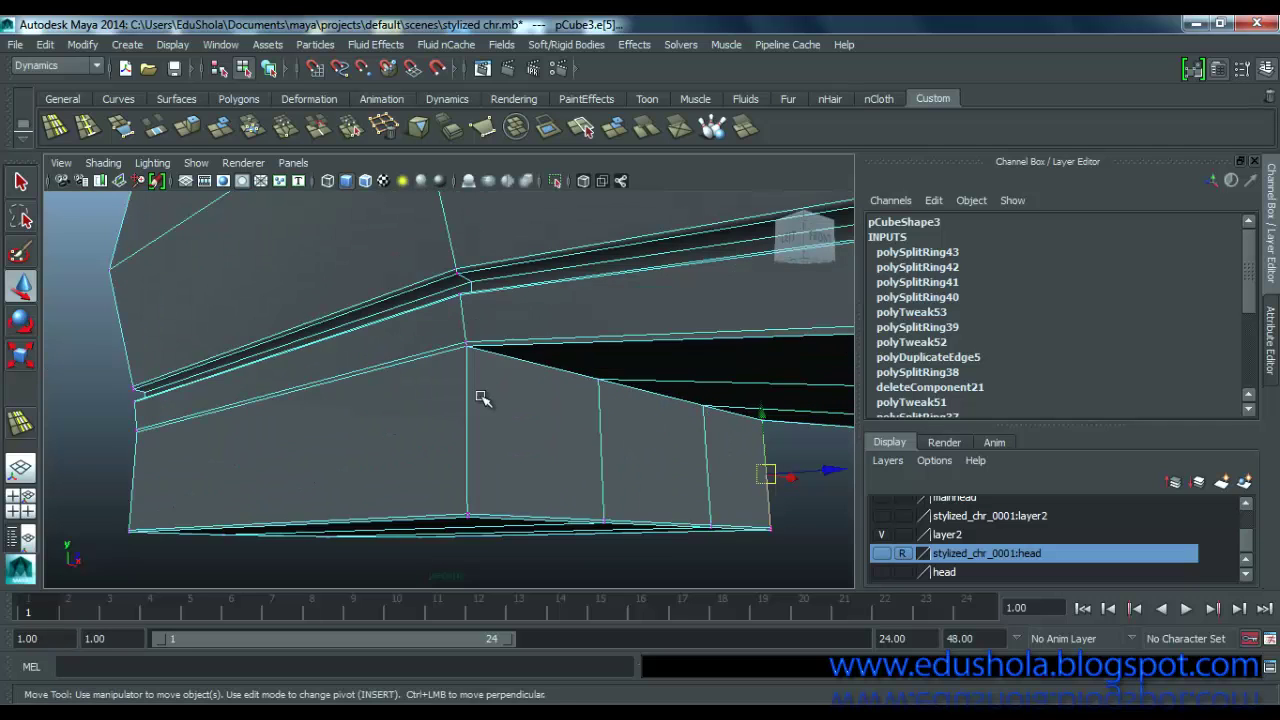
pyautogui.press('3')
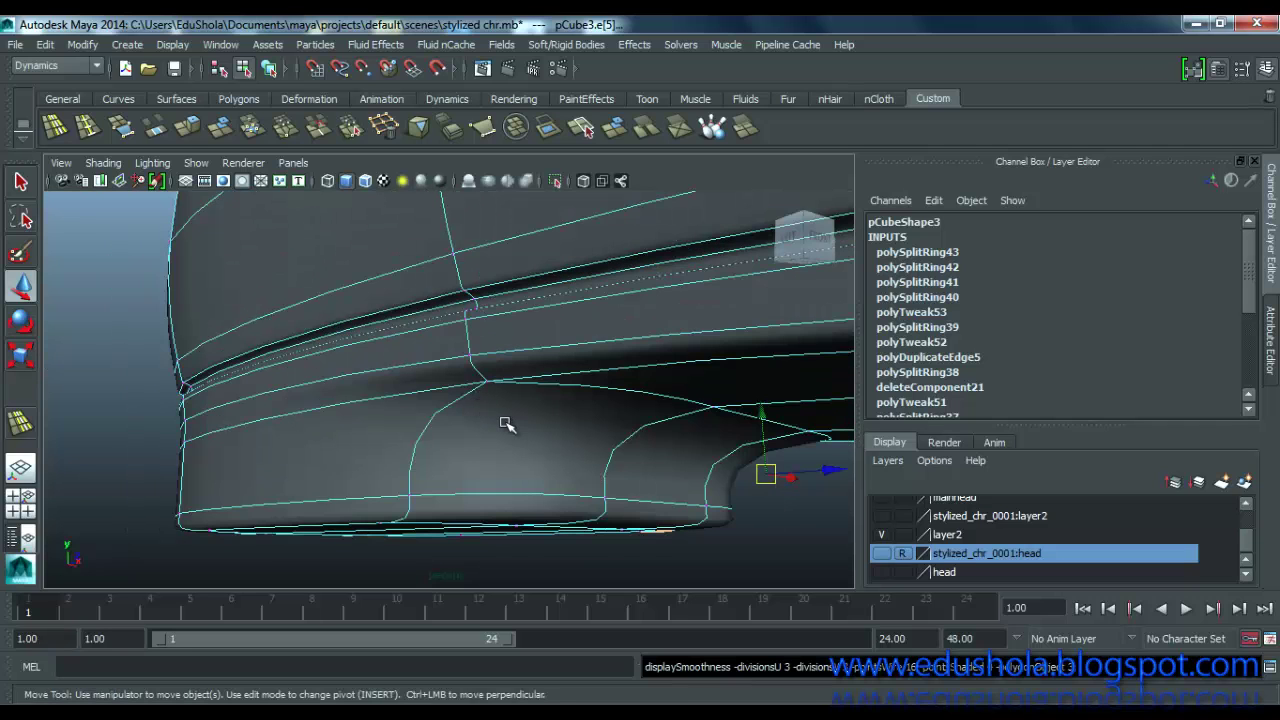
pyautogui.press('1')
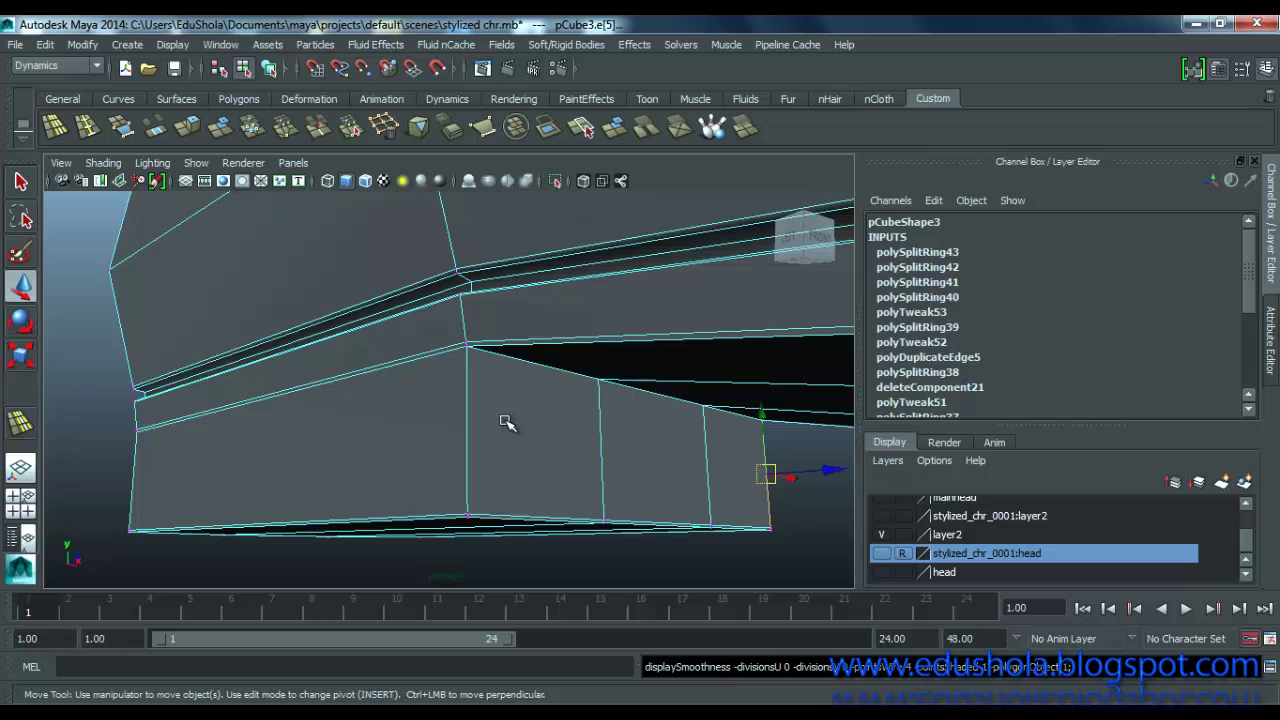
# Step: Insert an edge loop around the foot and across the sole's underside, just in front of the heel's front face
pyautogui.keyDown('alt'); pyautogui.moveTo(488, 361); pyautogui.dragTo(486, 350); pyautogui.keyUp('alt')
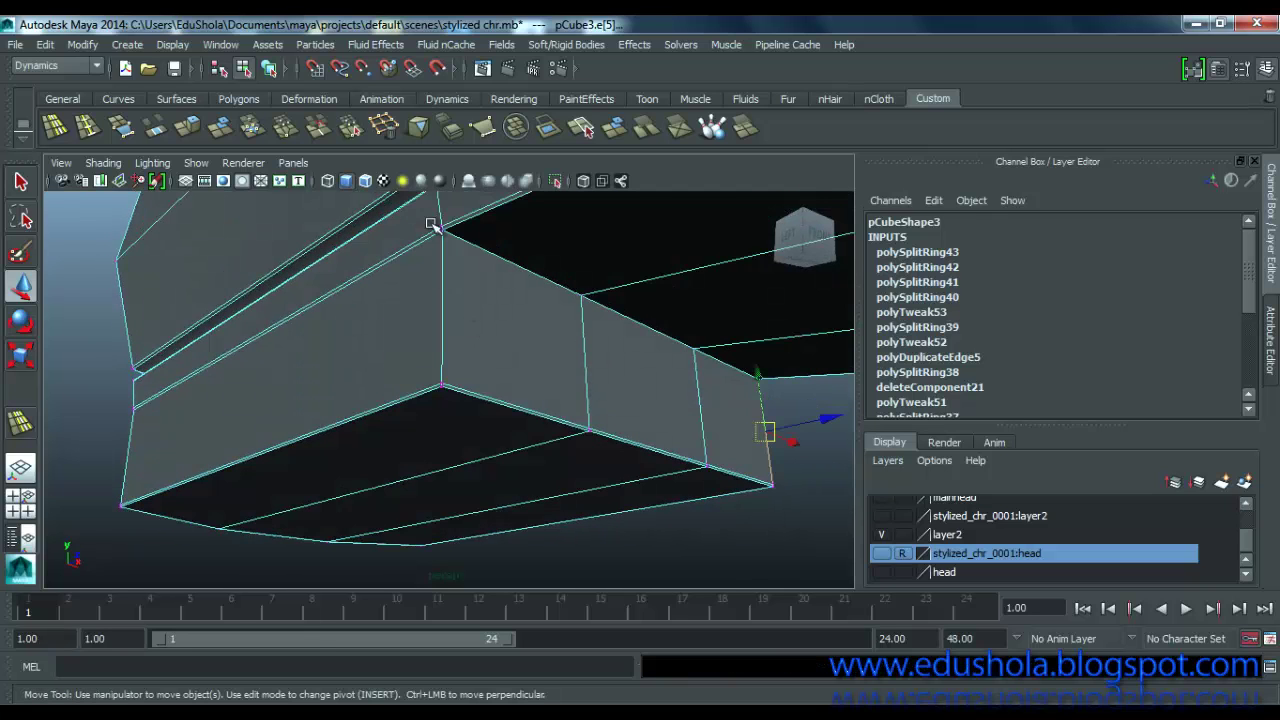
pyautogui.scroll(3, 434, 225)
pyautogui.keyDown('alt'); pyautogui.moveTo(469, 233); pyautogui.dragTo(443, 321, button='middle'); pyautogui.keyUp('alt')
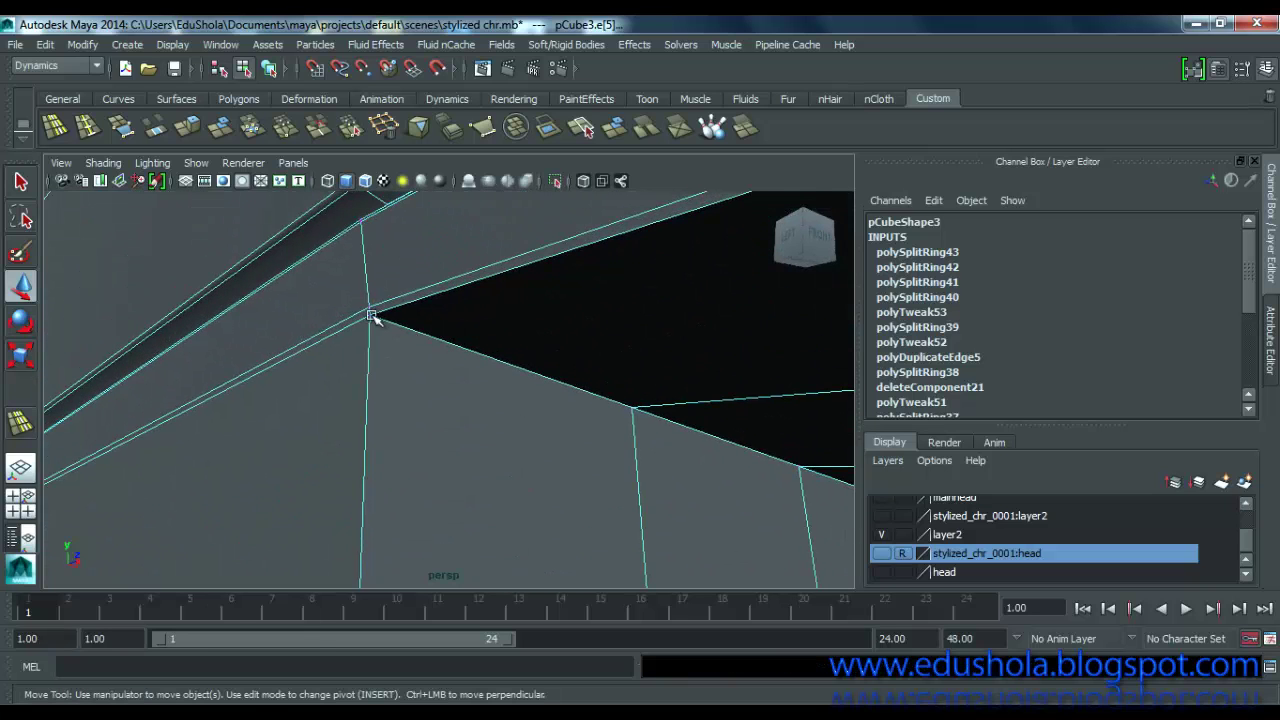
pyautogui.keyDown('alt'); pyautogui.moveTo(379, 297); pyautogui.dragTo(362, 328); pyautogui.keyUp('alt')
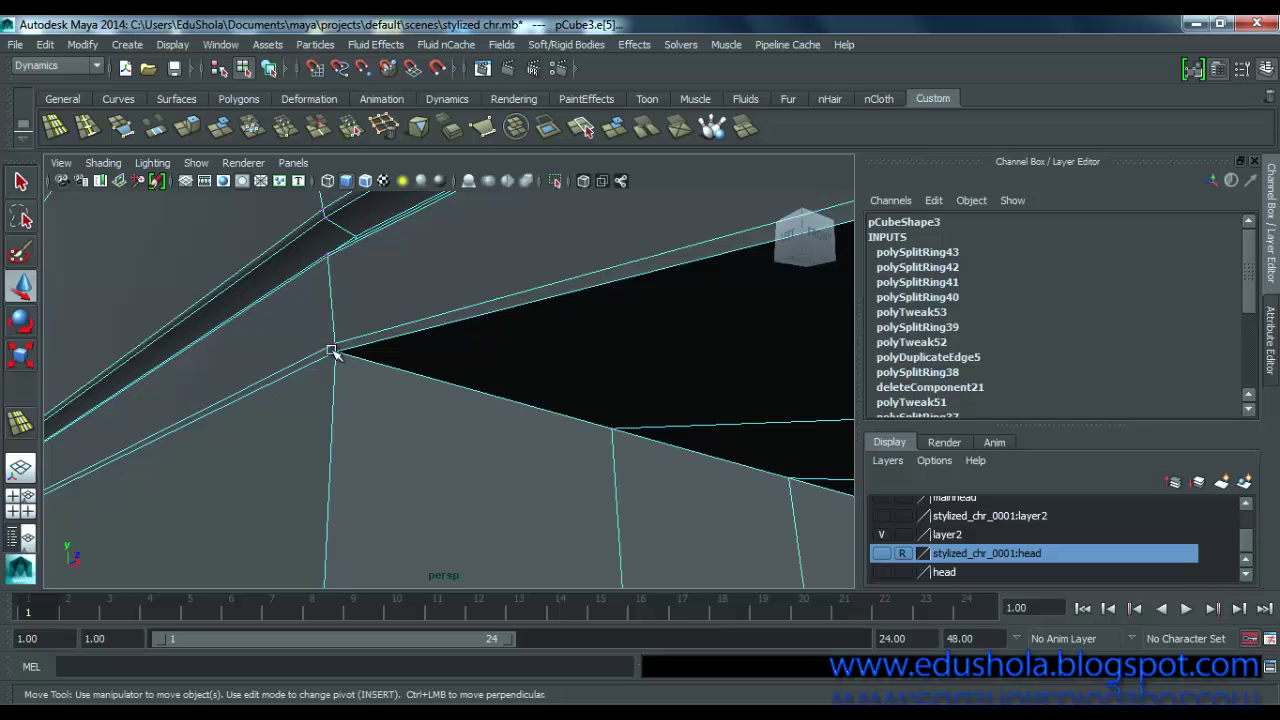
pyautogui.click(55, 126)
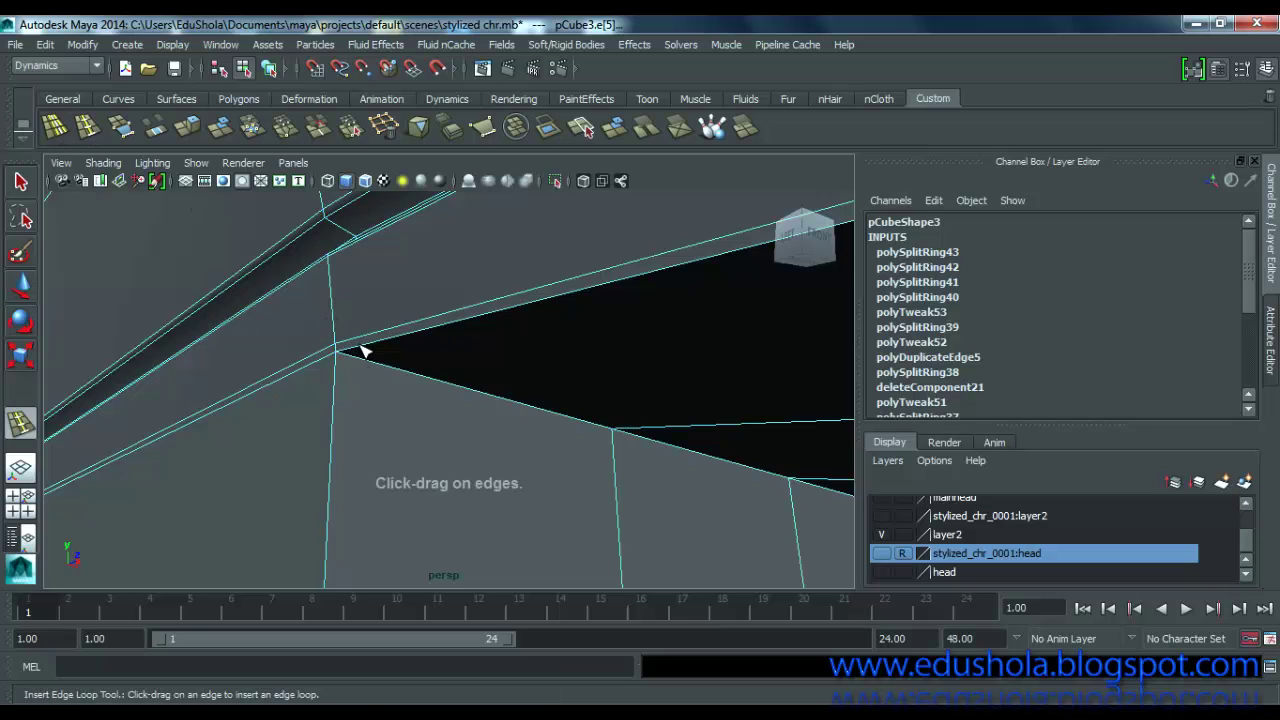
pyautogui.moveTo(361, 348)
pyautogui.mouseDown()
pyautogui.moveTo(338, 352)
pyautogui.moveTo(367, 350)
pyautogui.mouseUp()
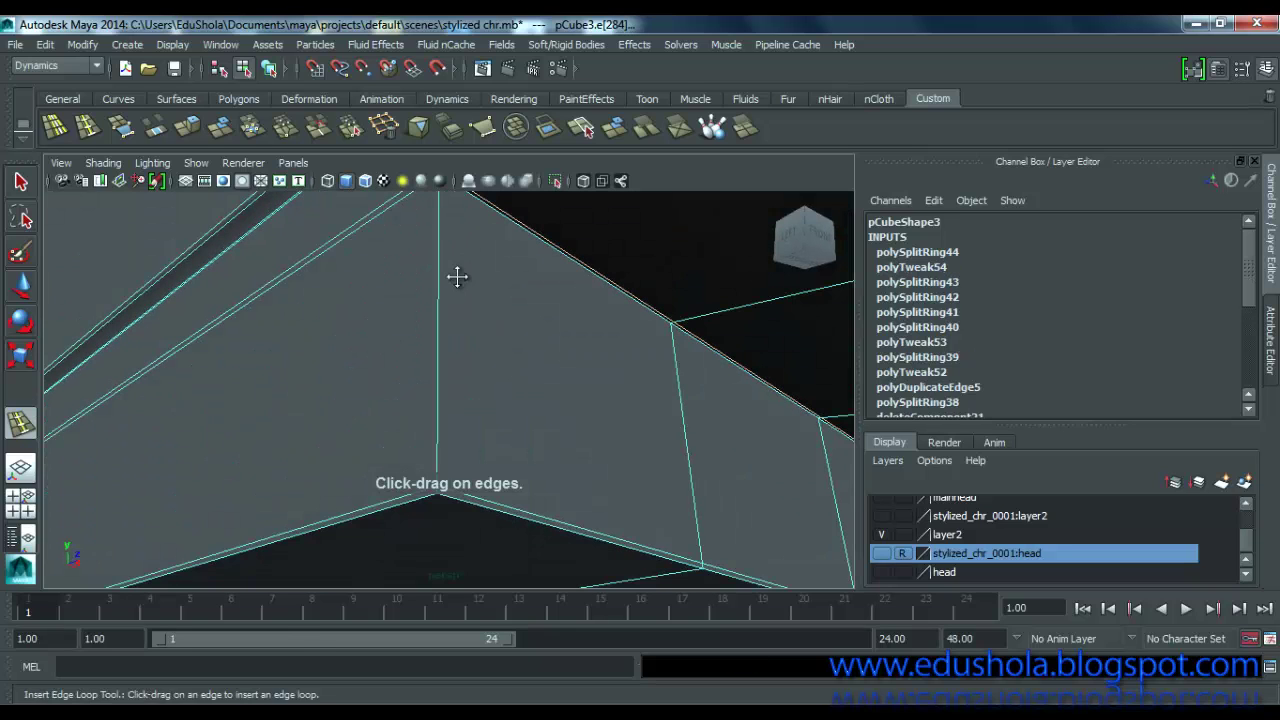
# Step: Inspect the new loop in front of the heel and check the heel's shape with smoothing shown
pyautogui.keyDown('alt'); pyautogui.moveTo(457, 277); pyautogui.dragTo(465, 295, button='middle'); pyautogui.keyUp('alt')
pyautogui.scroll(2, 463, 313)
pyautogui.keyDown('alt'); pyautogui.moveTo(468, 247); pyautogui.dragTo(477, 304, button='middle'); pyautogui.keyUp('alt')
pyautogui.scroll(-3, 475, 327)
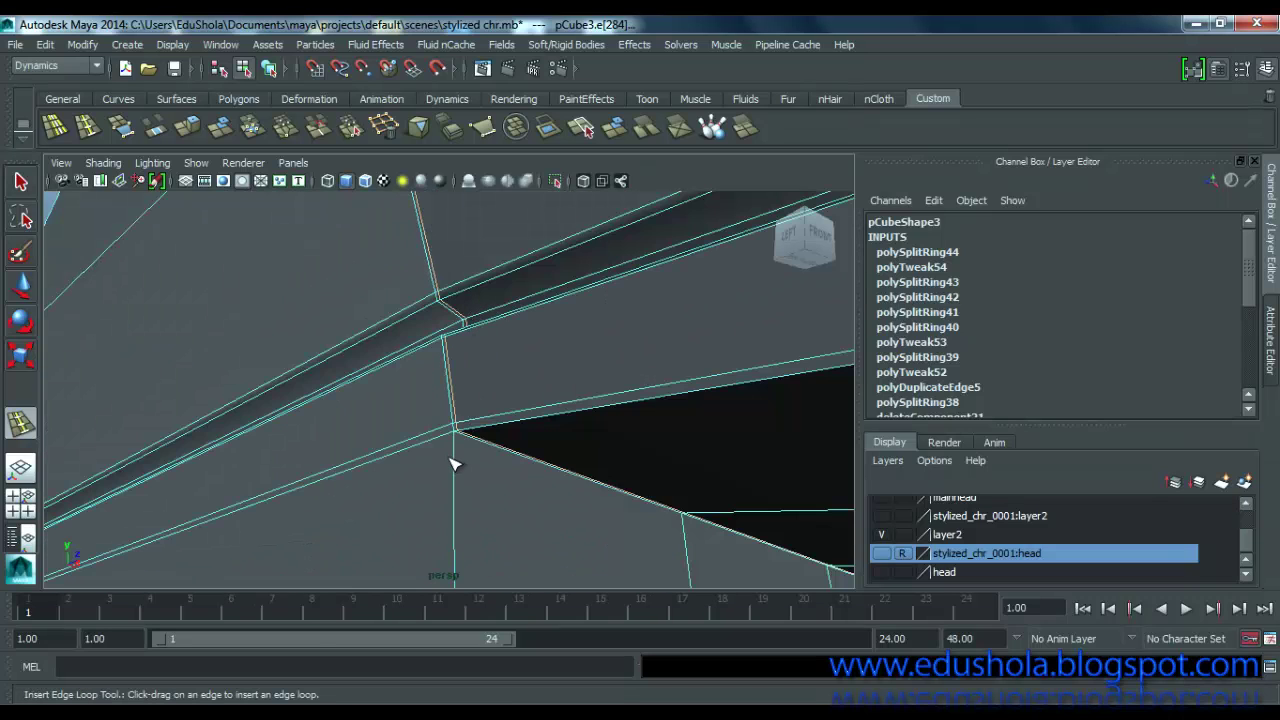
pyautogui.scroll(-2, 452, 463)
pyautogui.scroll(-5, 477, 480)
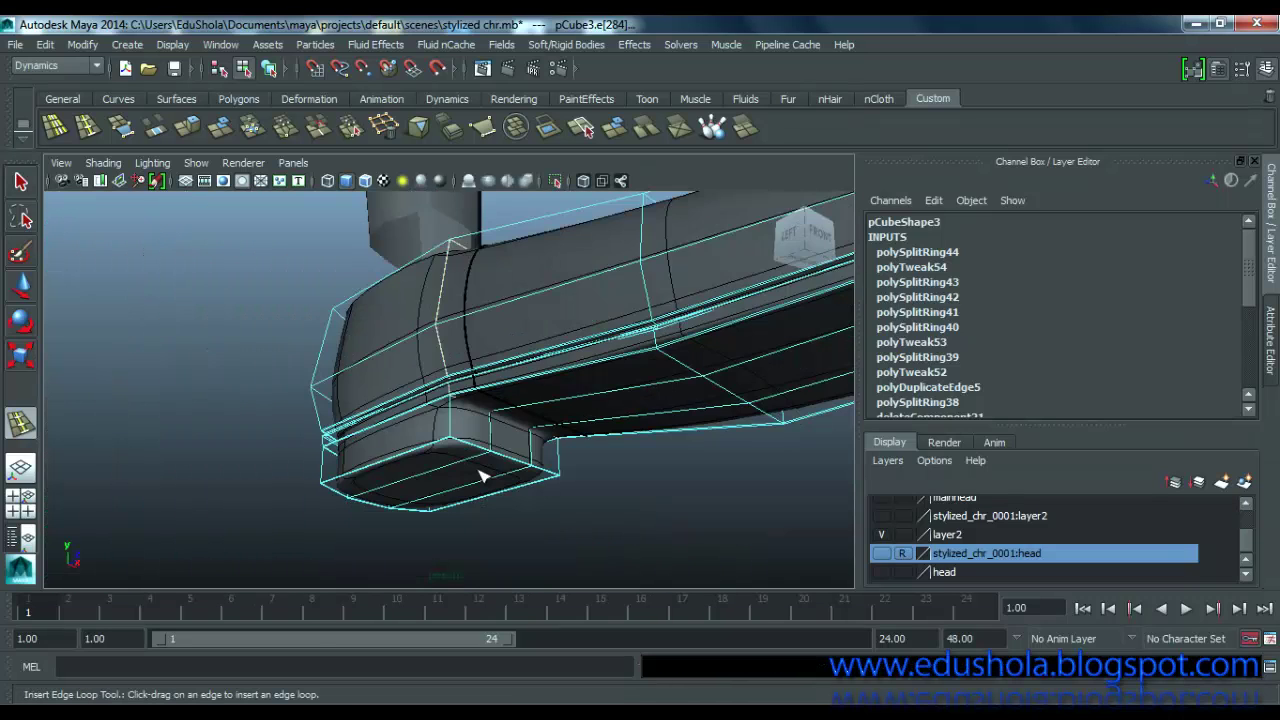
pyautogui.press('1')
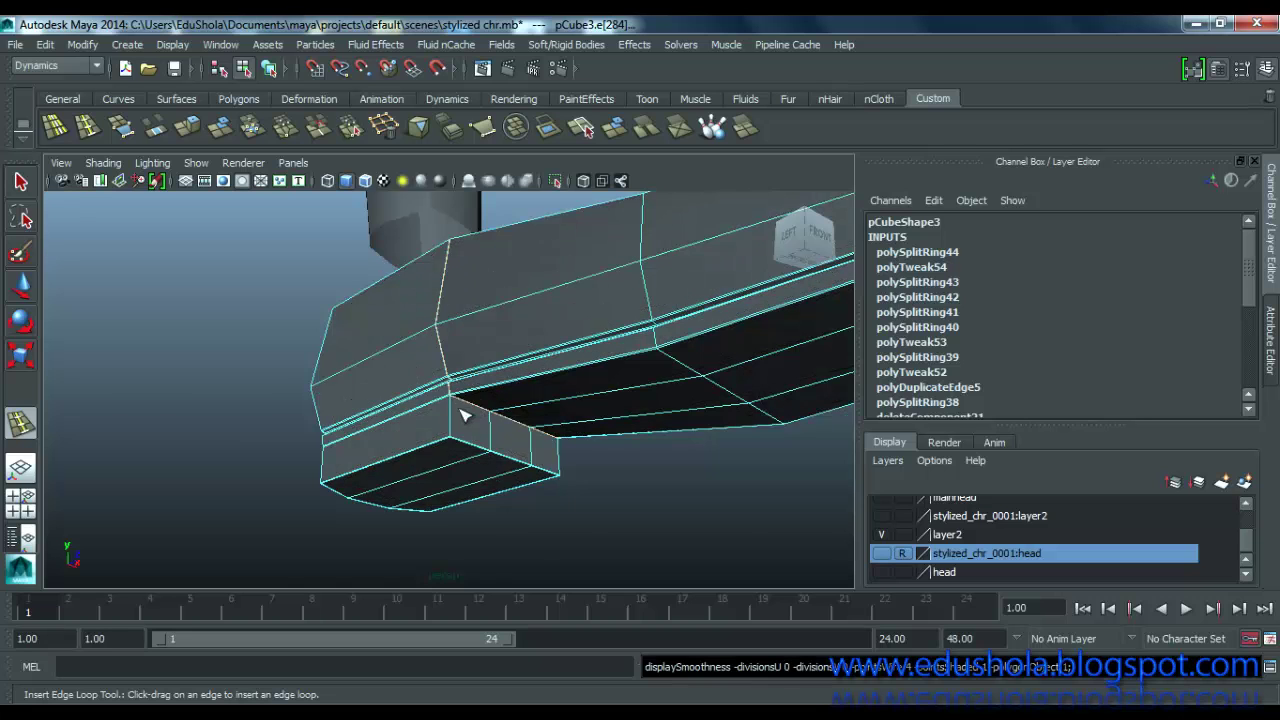
# Step: Insert an edge loop around the heel block just below its junction with the sole
pyautogui.scroll(6, 460, 425)
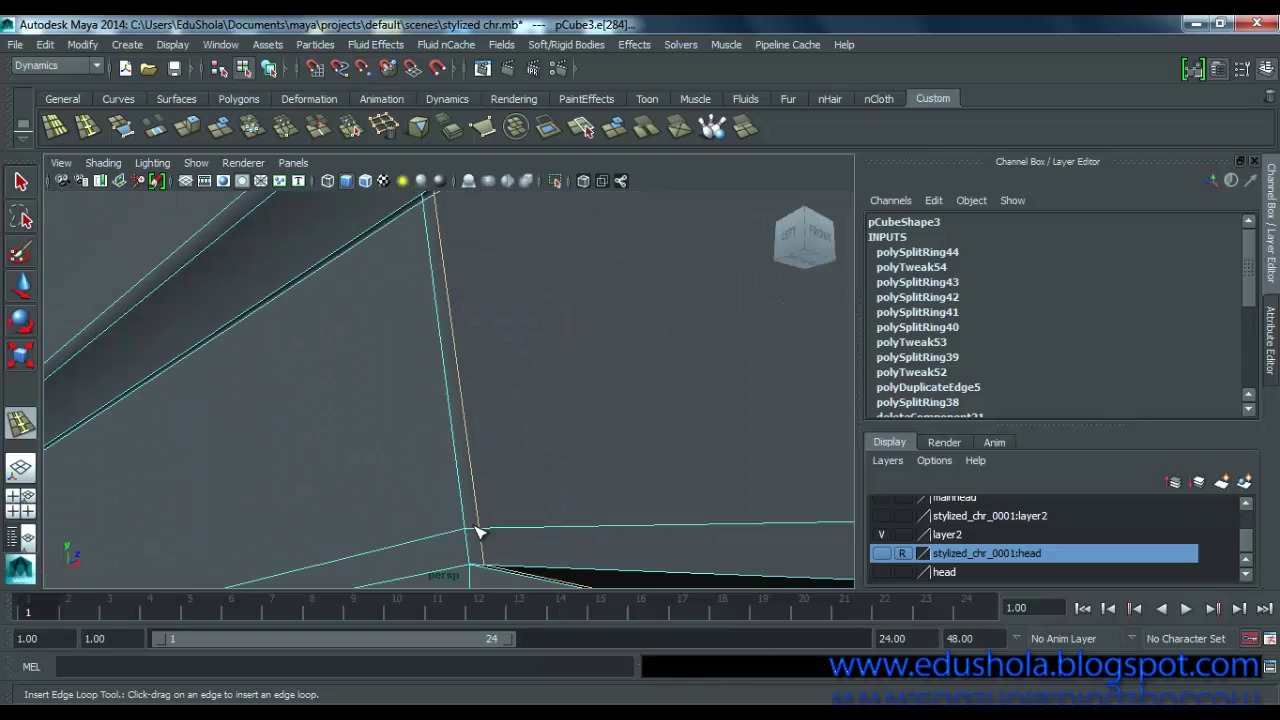
pyautogui.keyDown('alt'); pyautogui.moveTo(478, 532); pyautogui.dragTo(500, 493); pyautogui.keyUp('alt')
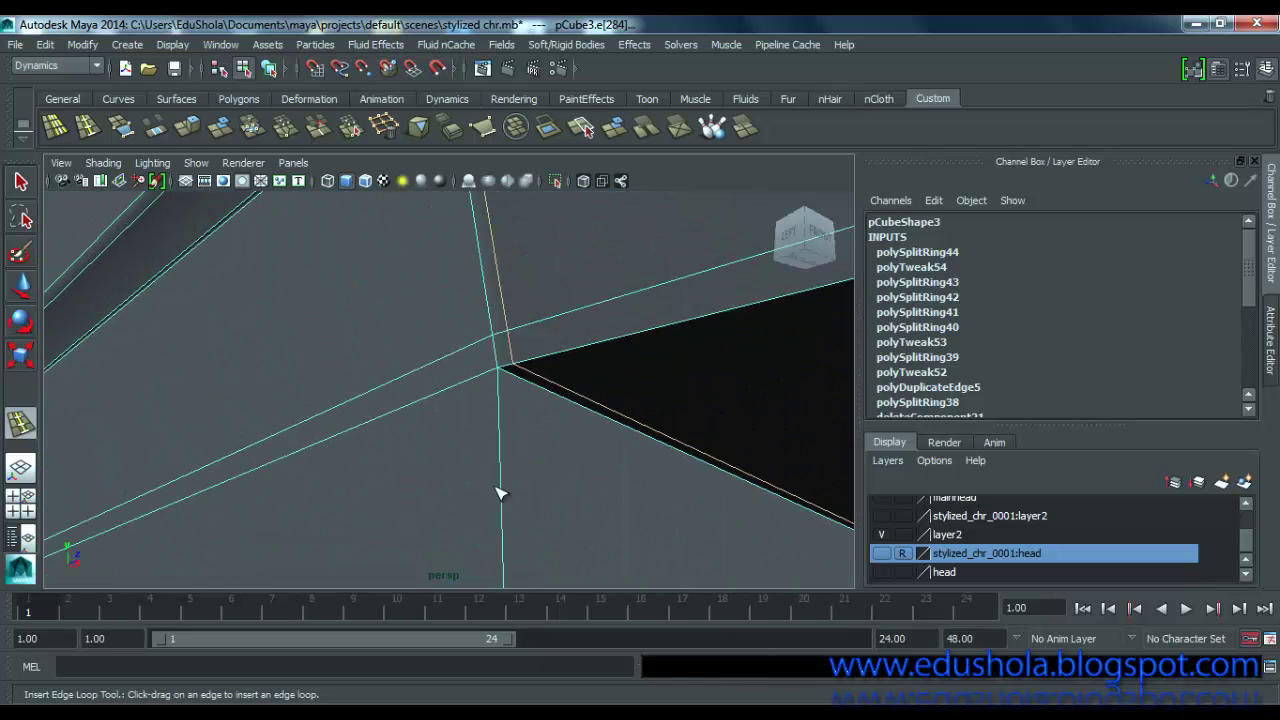
pyautogui.click(503, 378)
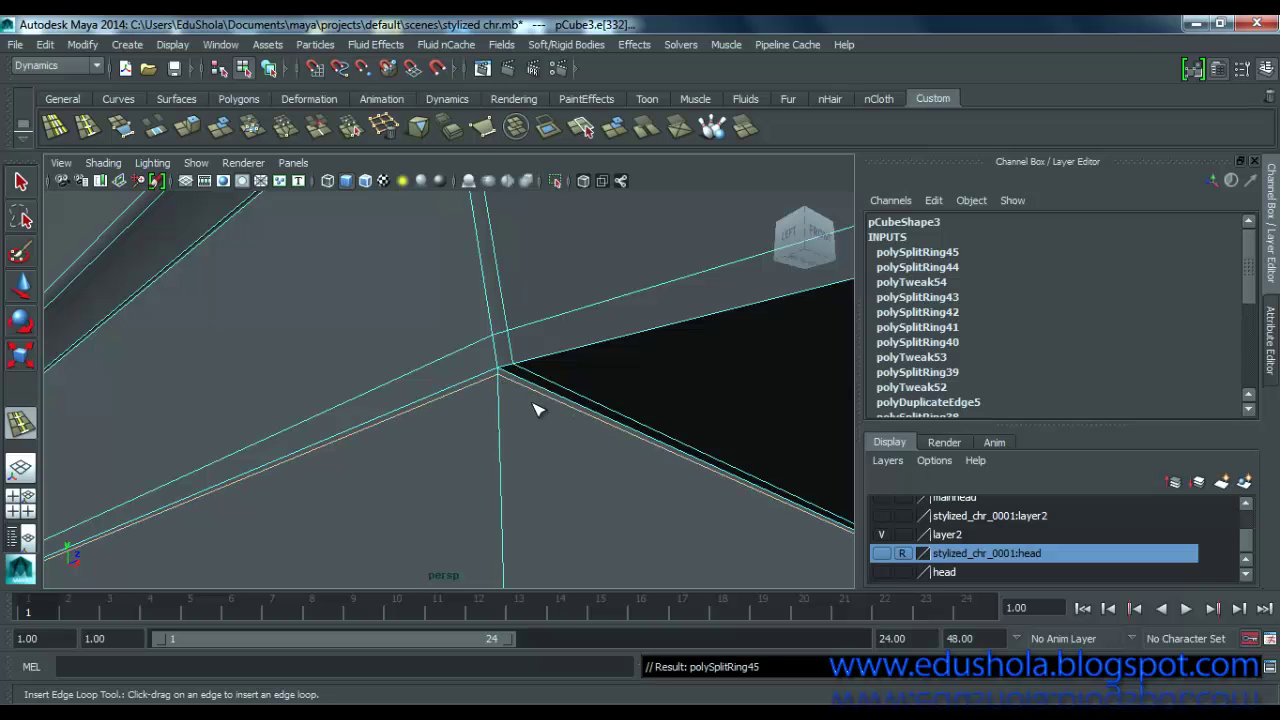
# Step: Check the smoothed heel, then insert an edge loop around the foot just behind the heel's front corner
pyautogui.scroll(-8, 535, 410)
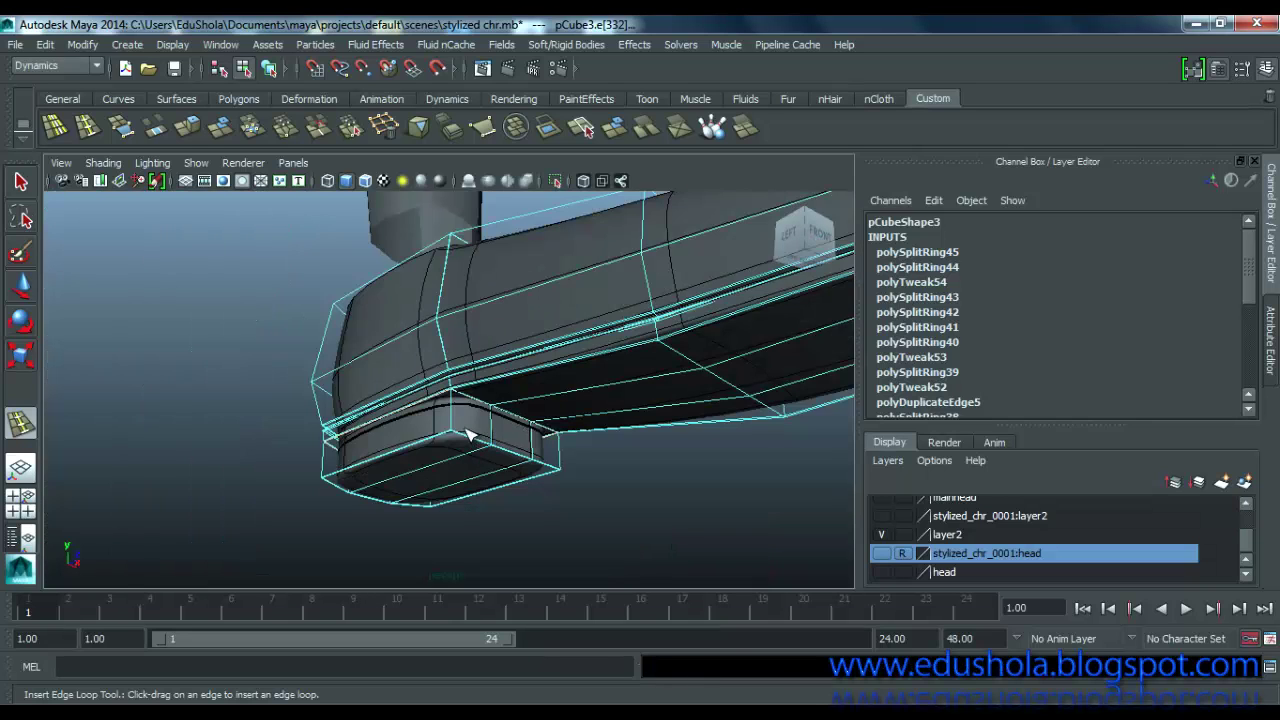
pyautogui.keyDown('alt'); pyautogui.moveTo(463, 428); pyautogui.dragTo(530, 312); pyautogui.keyUp('alt')
pyautogui.scroll(5, 573, 472)
pyautogui.keyDown('alt'); pyautogui.moveTo(530, 312); pyautogui.dragTo(549, 357, button='middle'); pyautogui.keyUp('alt')
pyautogui.press('1')
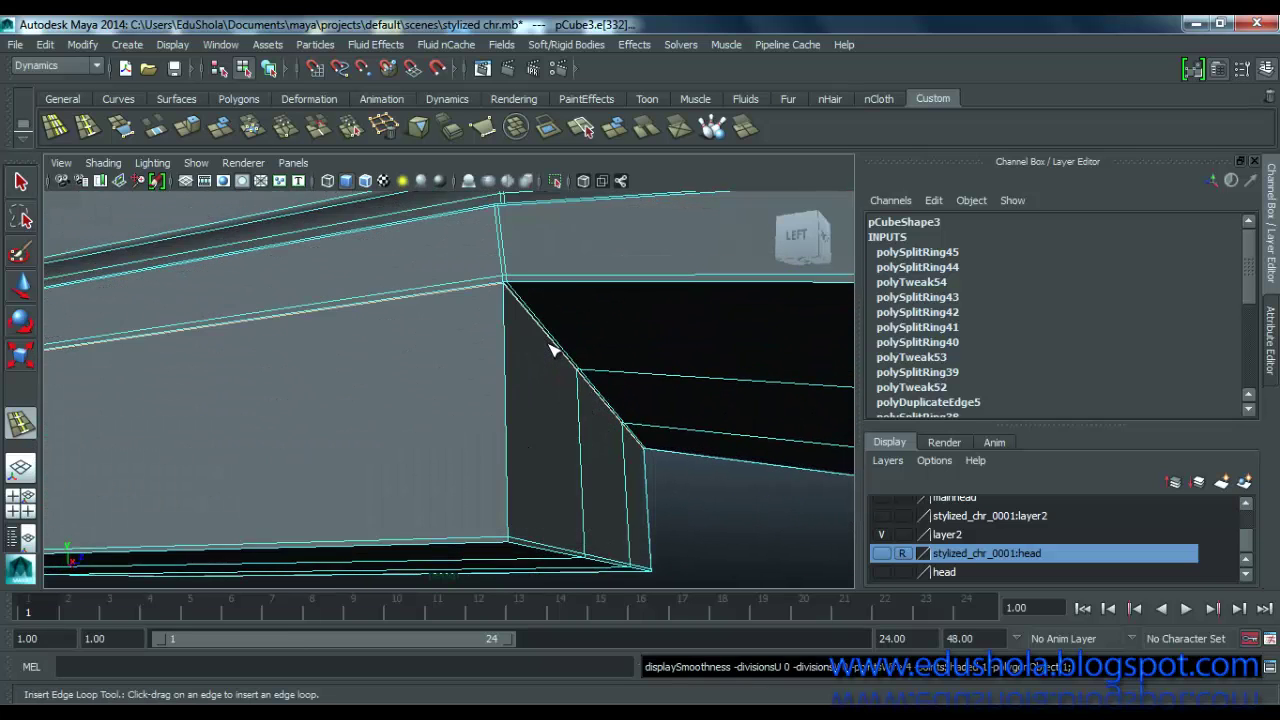
pyautogui.moveTo(495, 292); pyautogui.dragTo(503, 289)
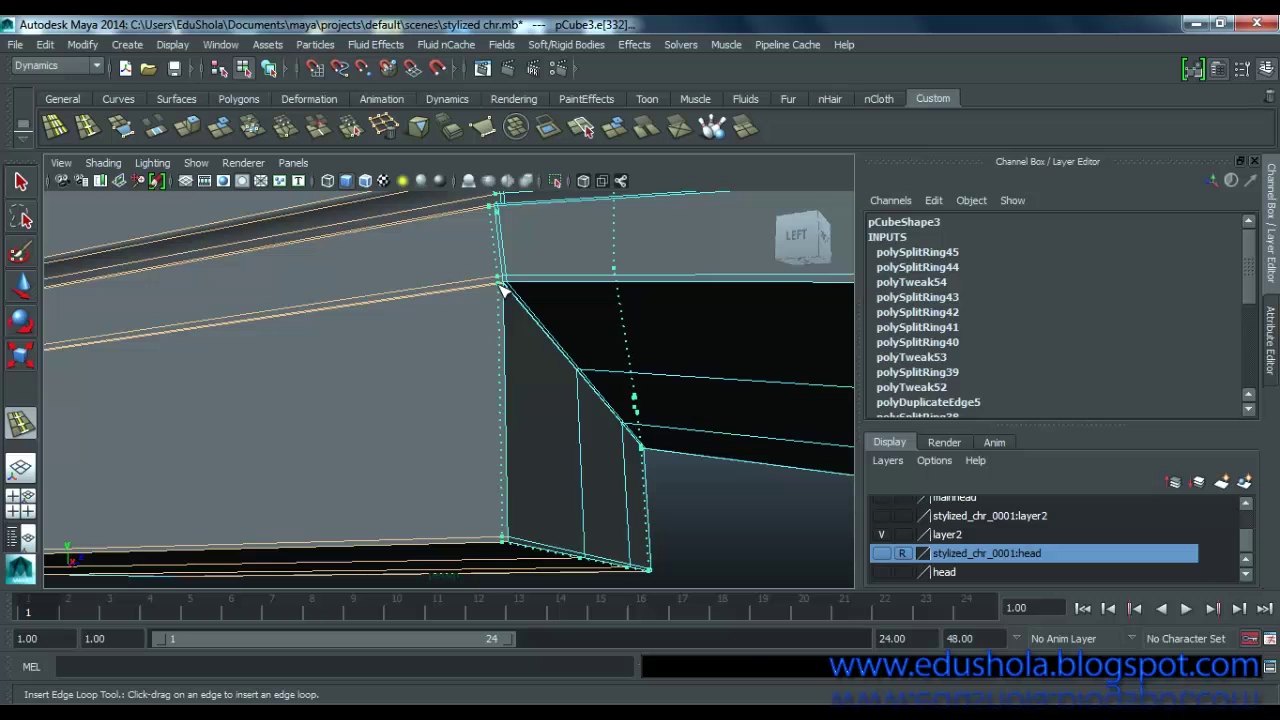
pyautogui.moveTo(503, 289); pyautogui.dragTo(477, 262)
# Step: Preview the sharpened heel corner smoothed and examine it from below and from the side
pyautogui.scroll(10, 435, 370)
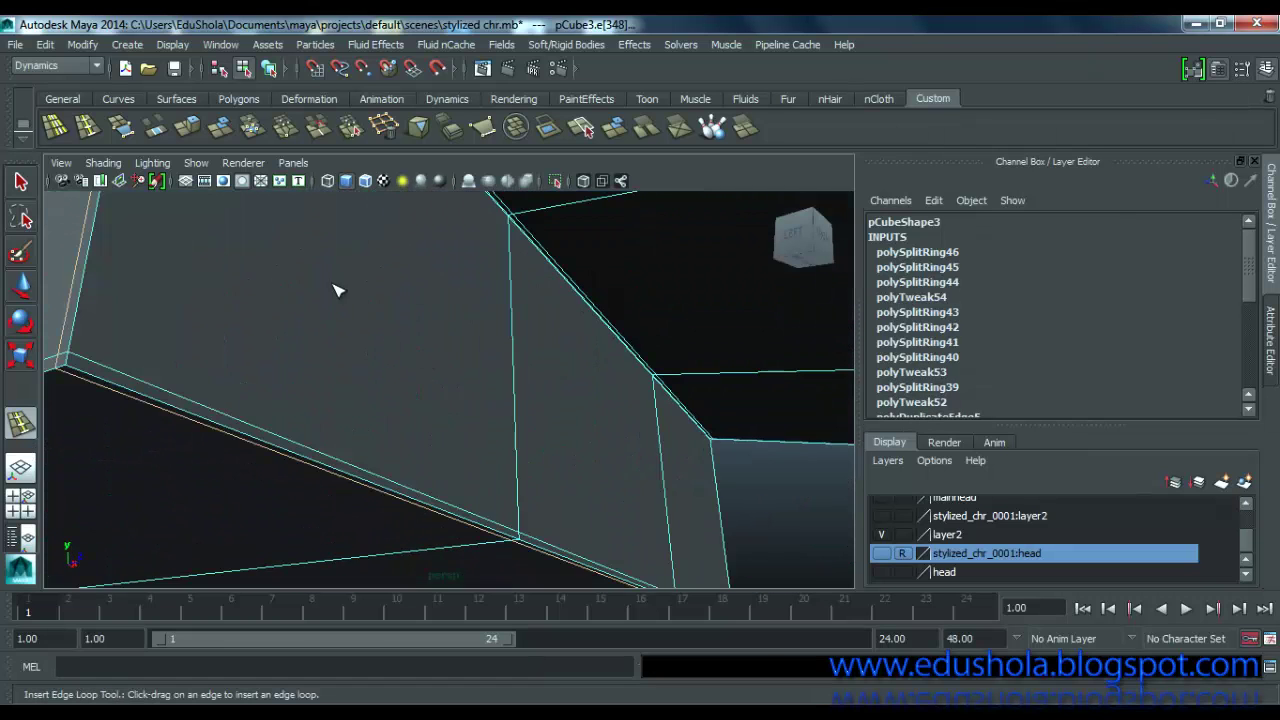
pyautogui.keyDown('alt'); pyautogui.moveTo(336, 290); pyautogui.dragTo(394, 346); pyautogui.keyUp('alt')
pyautogui.press('2')
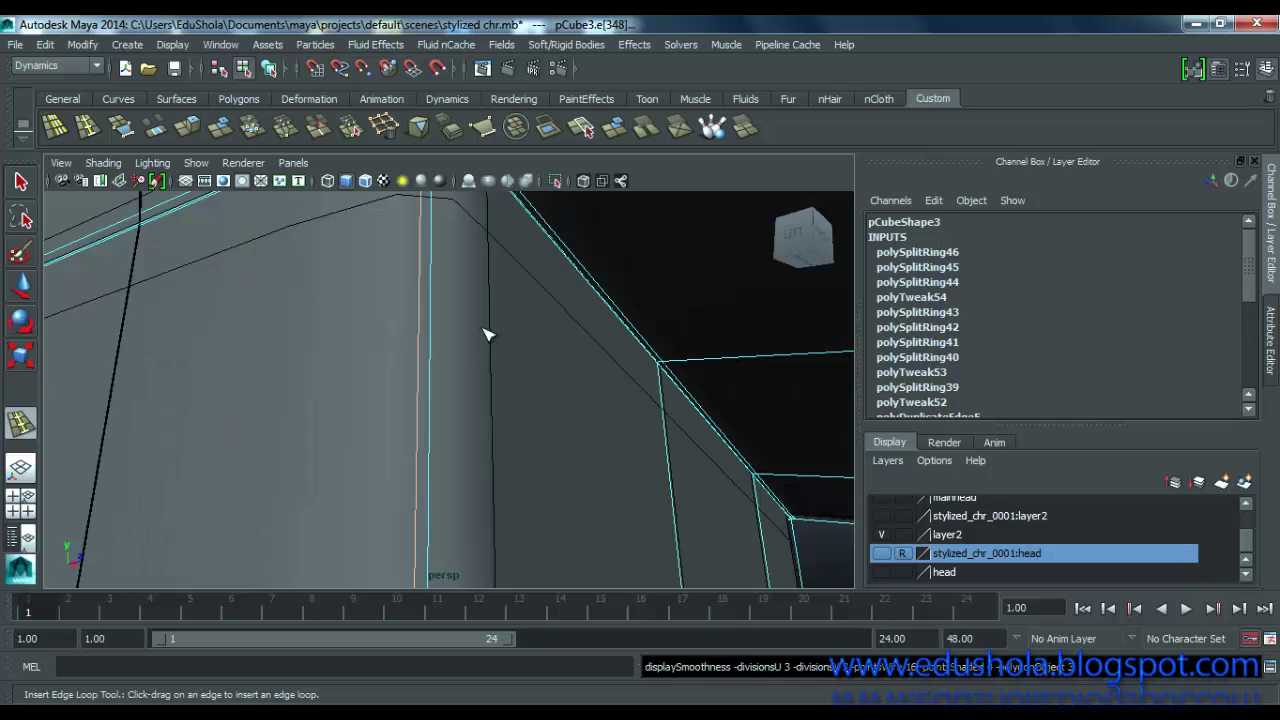
pyautogui.scroll(-5, 486, 332)
pyautogui.keyDown('alt'); pyautogui.moveTo(450, 374); pyautogui.dragTo(543, 431); pyautogui.keyUp('alt')
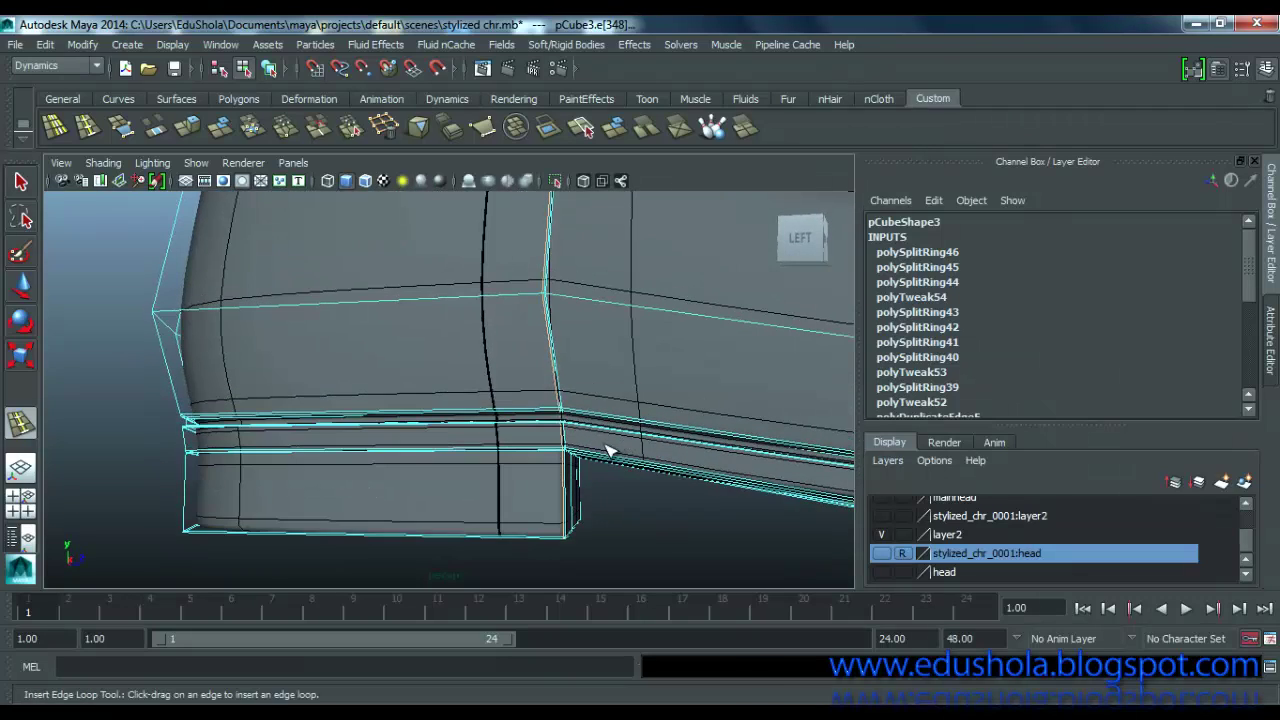
pyautogui.scroll(3, 587, 465)
pyautogui.scroll(-5, 587, 465)
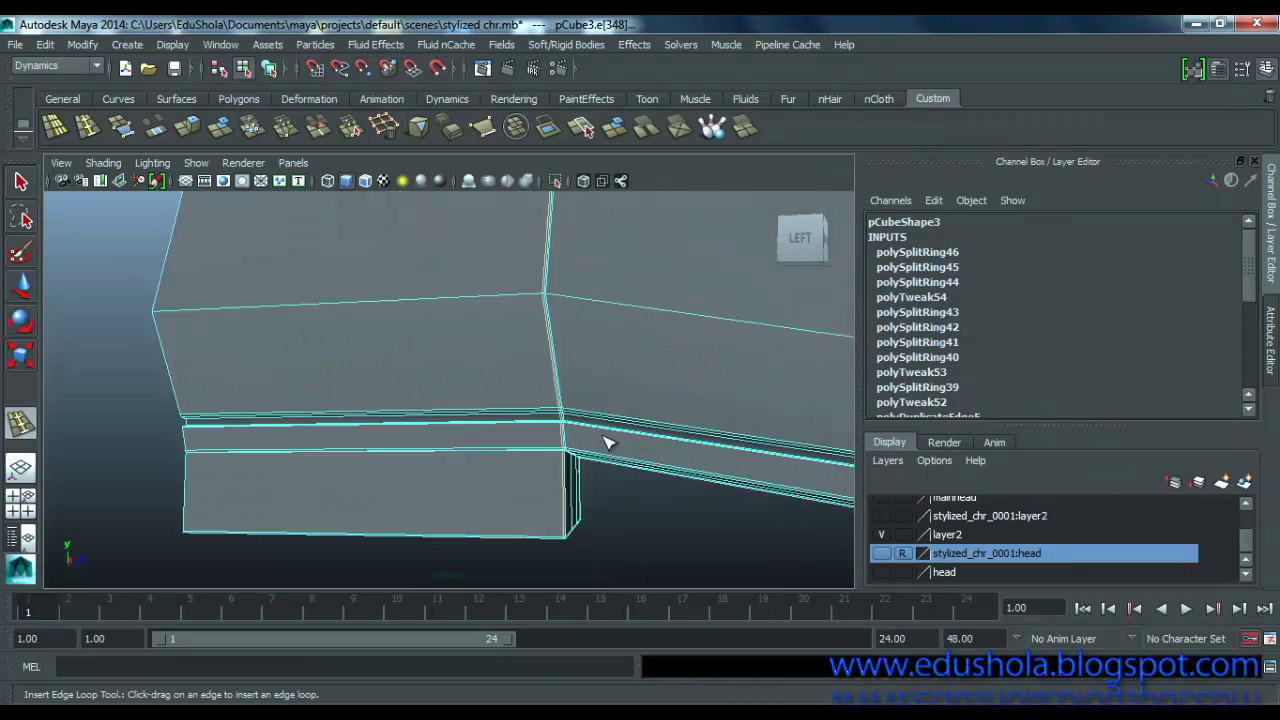
# Step: Select the four mid-height vertices at the back of the foot and check the ankle opening with smoothing shown
pyautogui.keyDown('alt'); pyautogui.moveTo(444, 388); pyautogui.dragTo(403, 374); pyautogui.keyUp('alt')
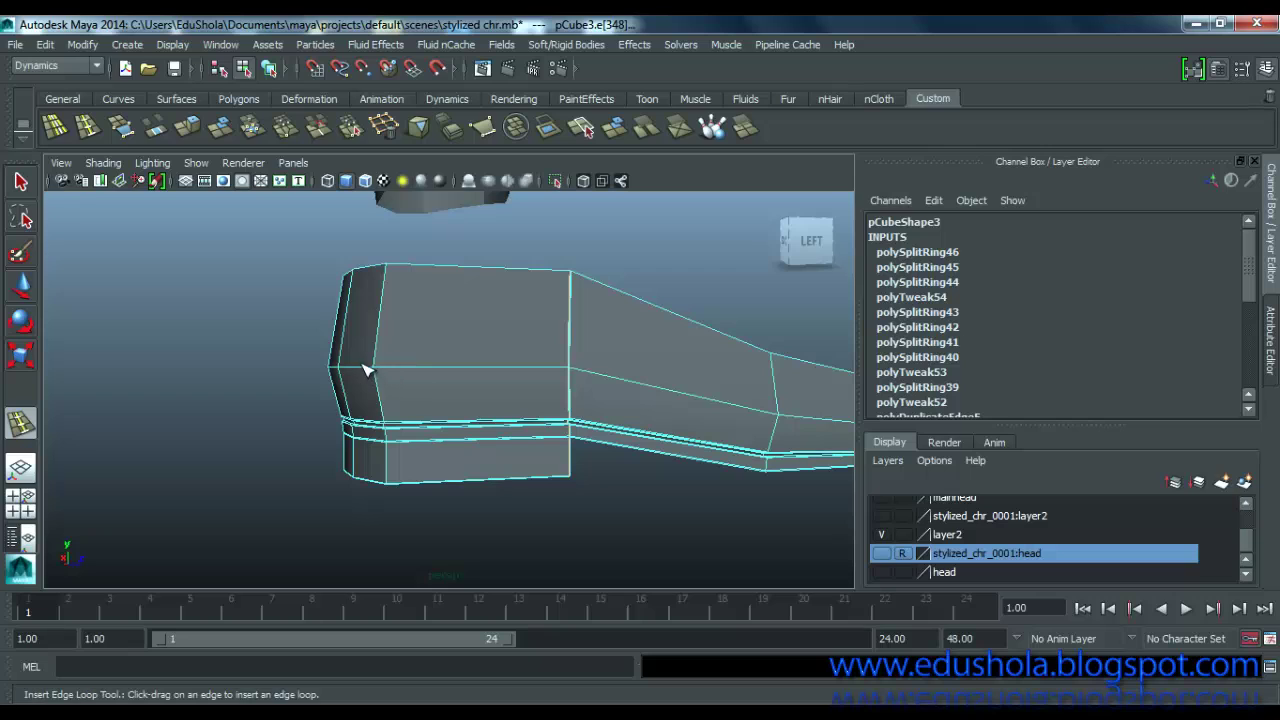
pyautogui.moveTo(350, 257); pyautogui.dragTo(278, 258, button='right')
pyautogui.press('w')
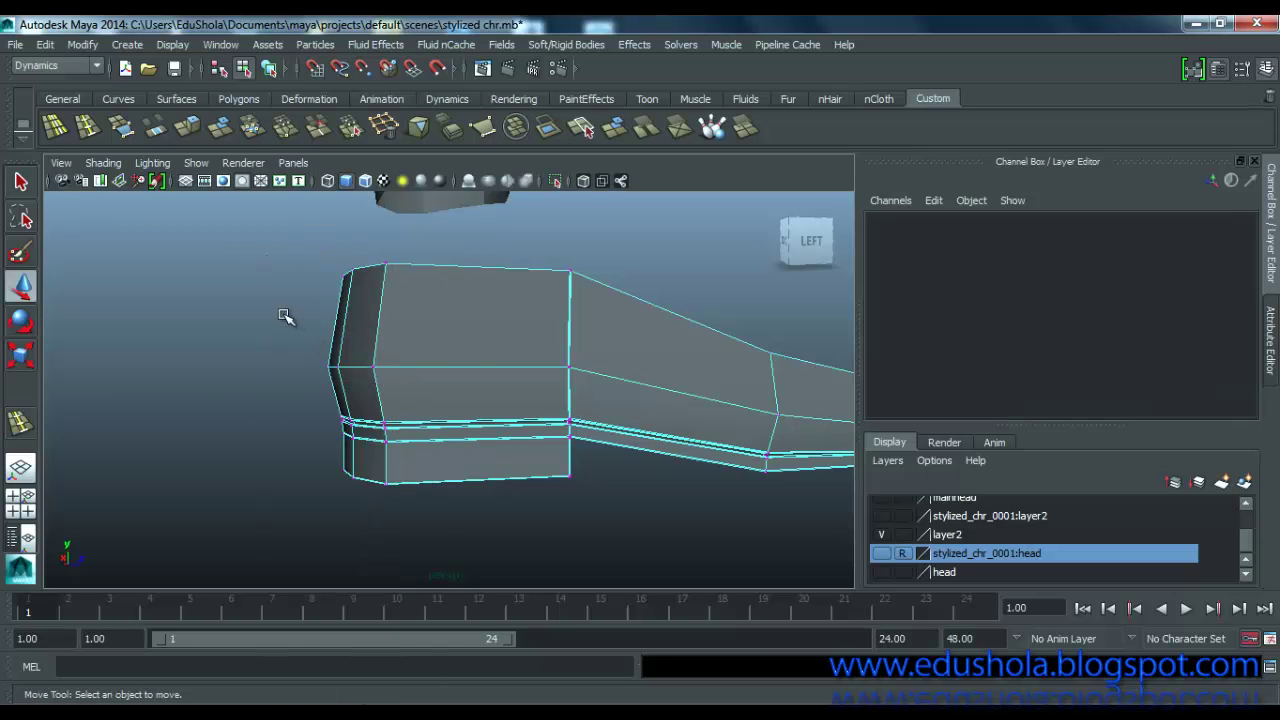
pyautogui.moveTo(391, 383); pyautogui.dragTo(360, 368)
pyautogui.moveTo(344, 316); pyautogui.dragTo(408, 332)
pyautogui.scroll(3, 453, 410)
pyautogui.press('3')
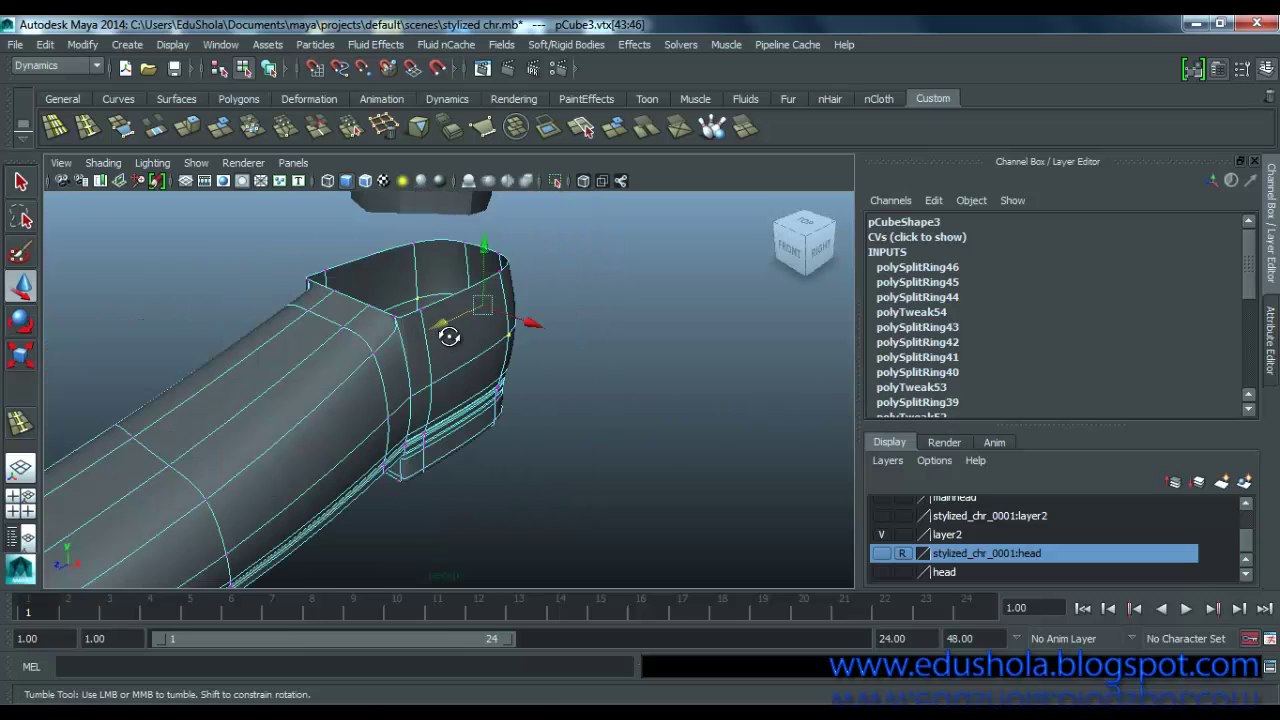
pyautogui.scroll(5, 408, 332)
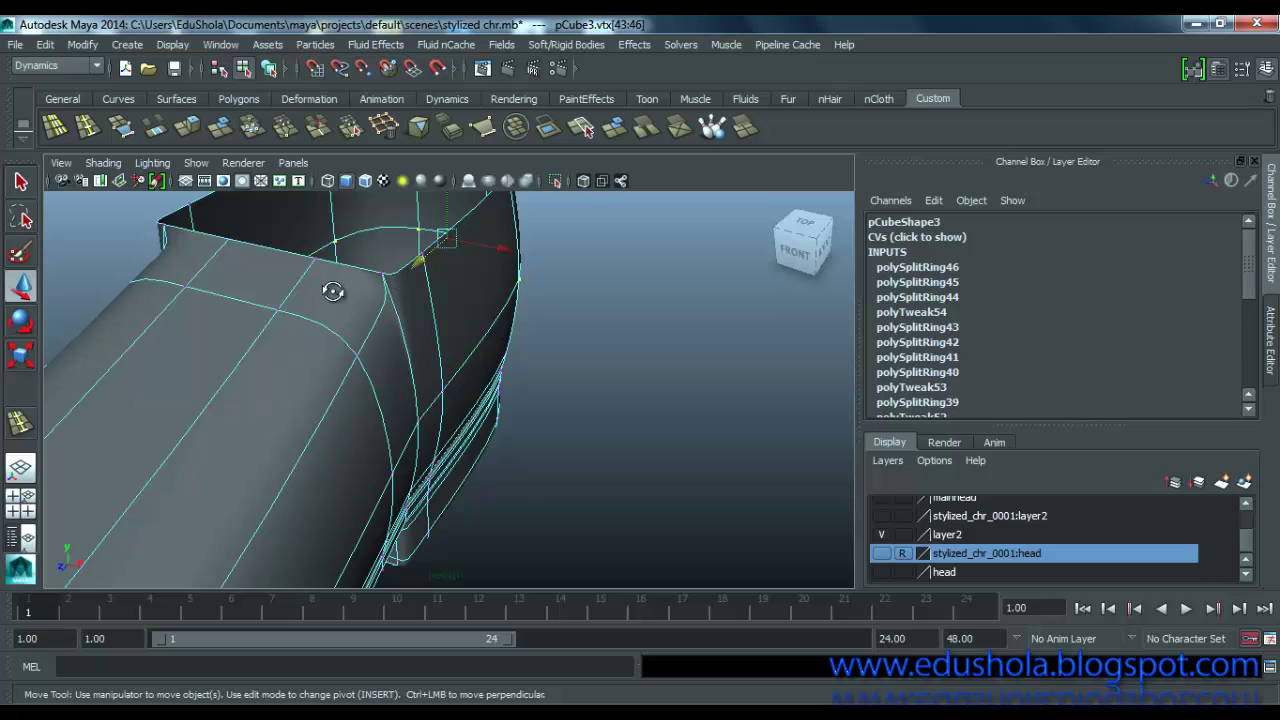
pyautogui.keyDown('alt'); pyautogui.moveTo(333, 291); pyautogui.dragTo(349, 297); pyautogui.keyUp('alt')
pyautogui.press('1')
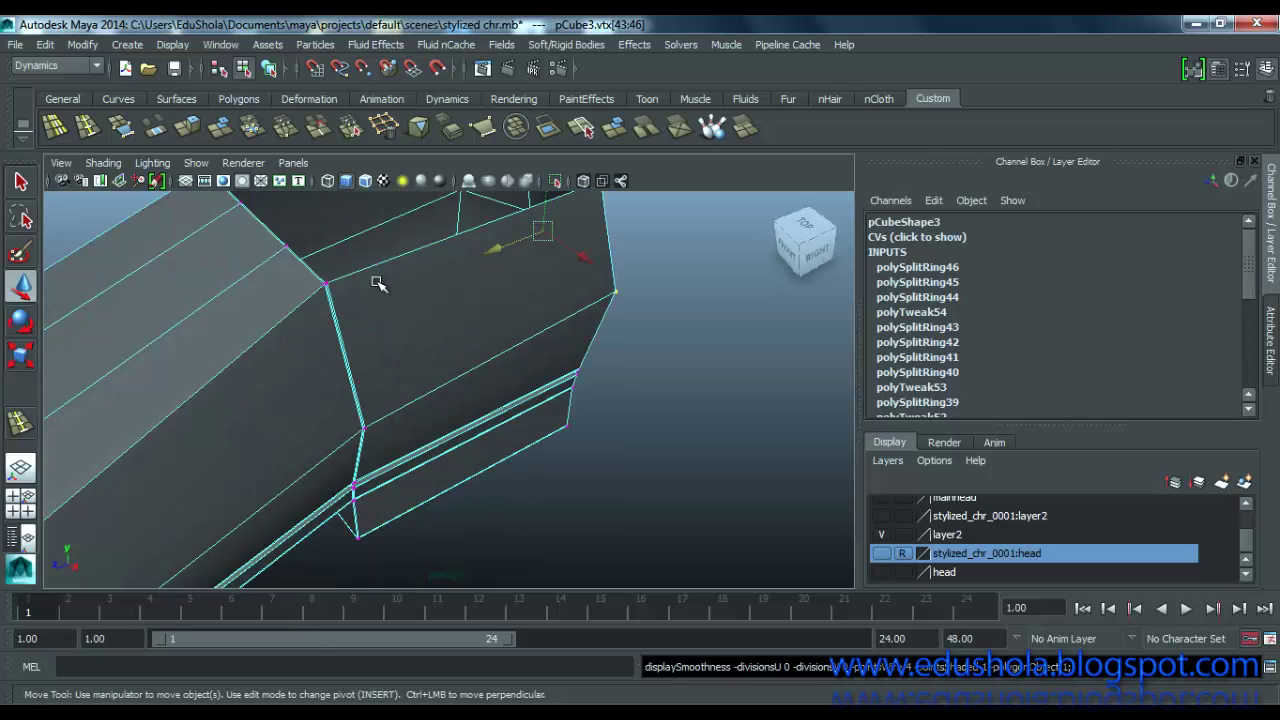
# Step: Select the rear support loop's vertex at the ankle opening's near front corner and undo its trial move backward
pyautogui.scroll(4, 322, 290)
pyautogui.keyDown('alt'); pyautogui.moveTo(350, 299); pyautogui.dragTo(450, 435, button='middle'); pyautogui.keyUp('alt')
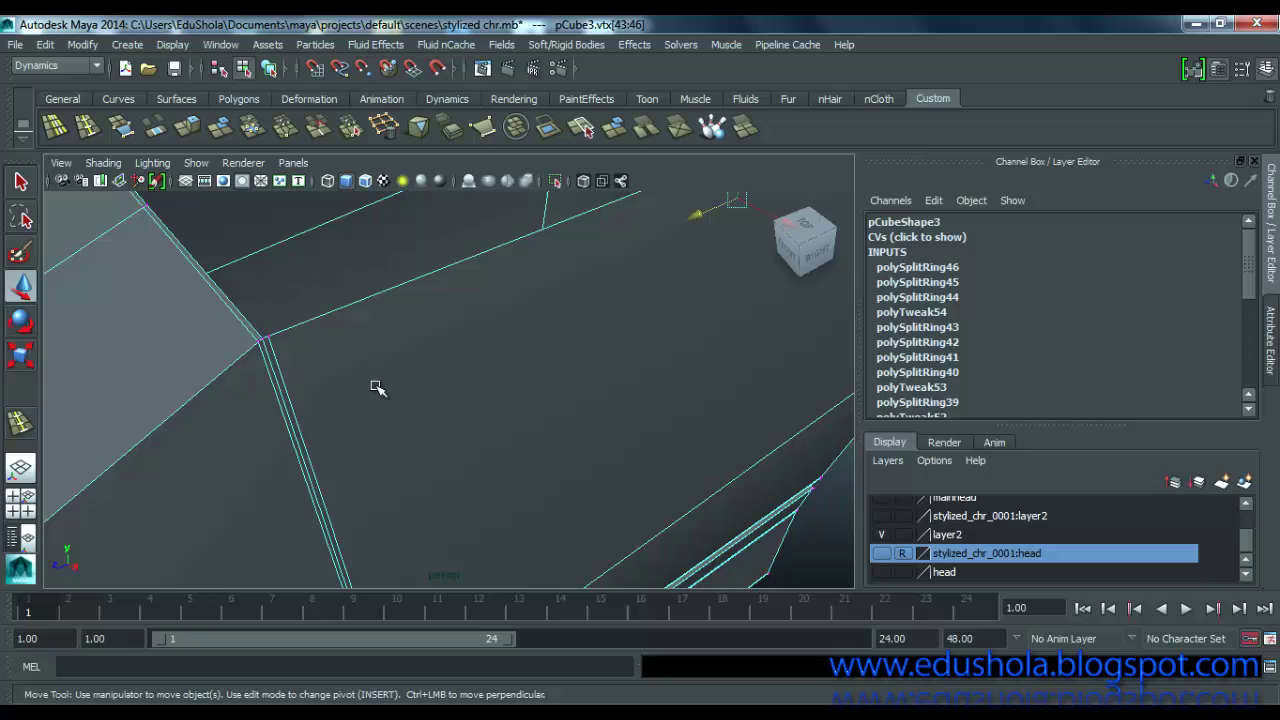
pyautogui.click(267, 340)
pyautogui.moveTo(212, 353); pyautogui.dragTo(330, 322)
pyautogui.scroll(-3, 285, 347)
pyautogui.scroll(4, 371, 383)
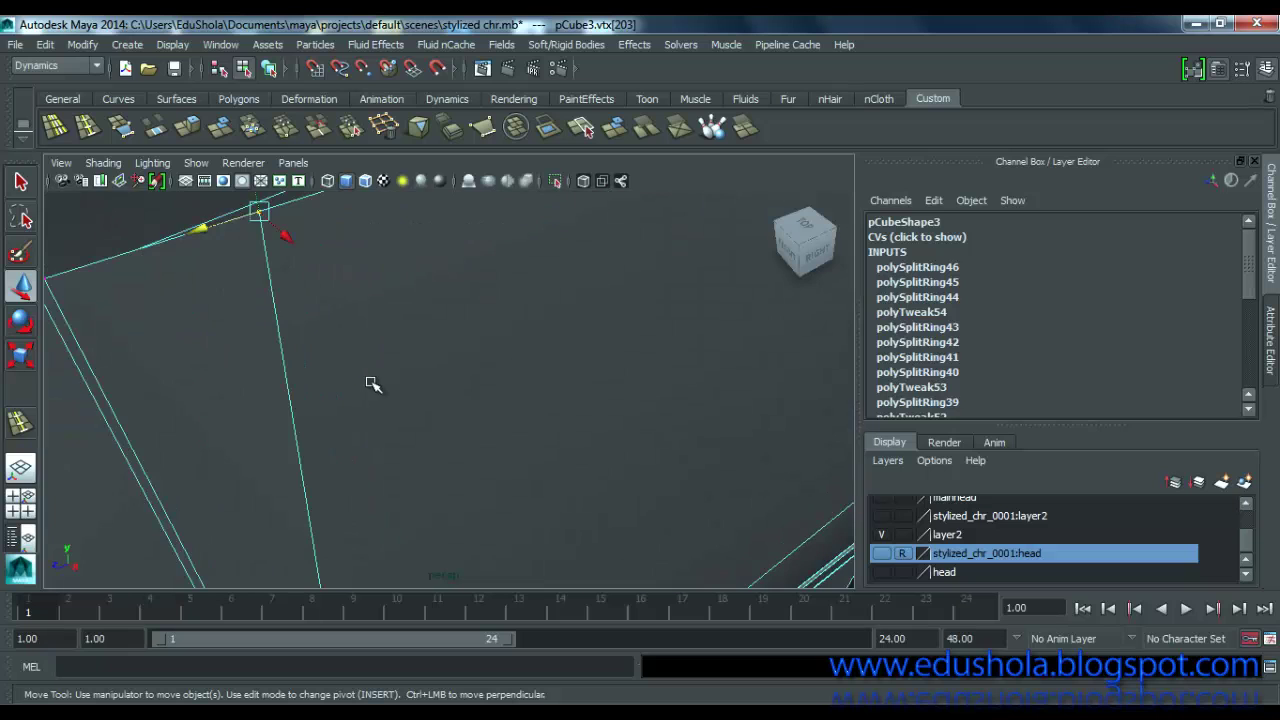
pyautogui.hotkey('ctrl', 'z')
# Step: Add the matching far-corner vertex to the selection and move both back along the ankle opening's rim to about Z -3.45
pyautogui.scroll(-4, 143, 320)
pyautogui.keyDown('alt'); pyautogui.moveTo(207, 320); pyautogui.dragTo(360, 477, button='middle'); pyautogui.keyUp('alt')
pyautogui.scroll(1, 323, 305)
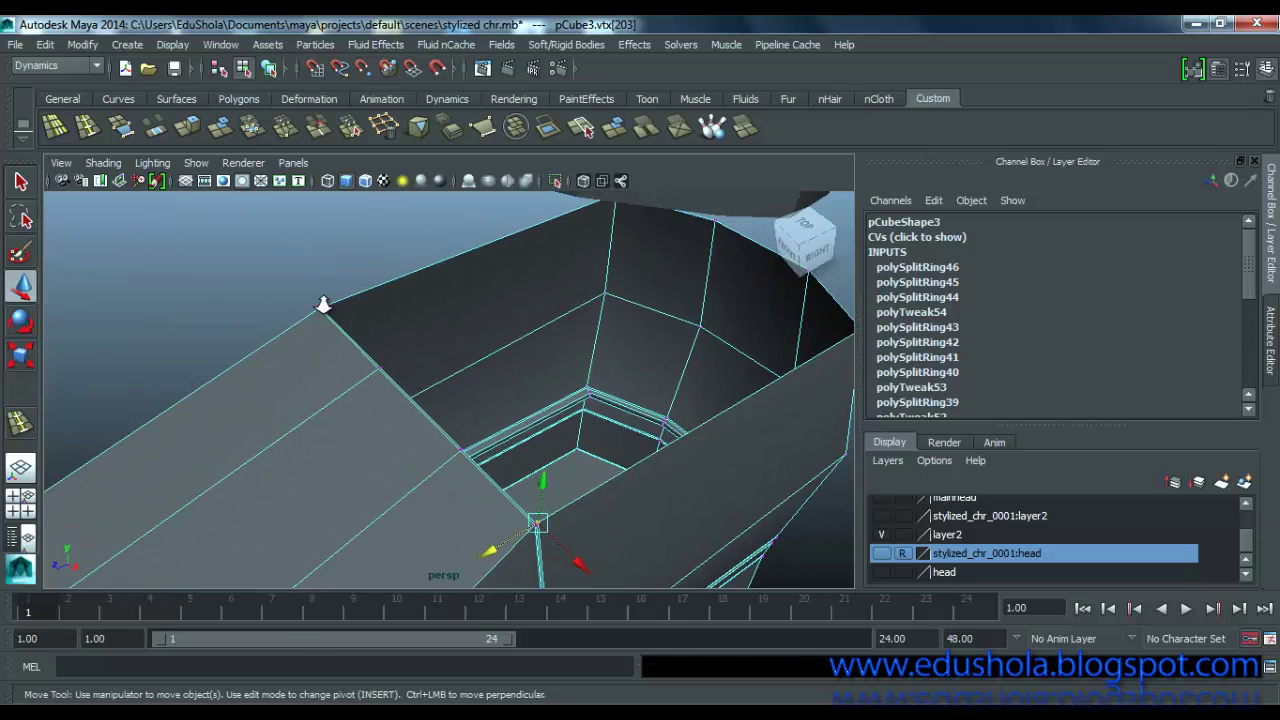
pyautogui.scroll(3, 323, 305)
pyautogui.keyDown('alt'); pyautogui.moveTo(288, 269); pyautogui.dragTo(372, 396, button='middle'); pyautogui.keyUp('alt')
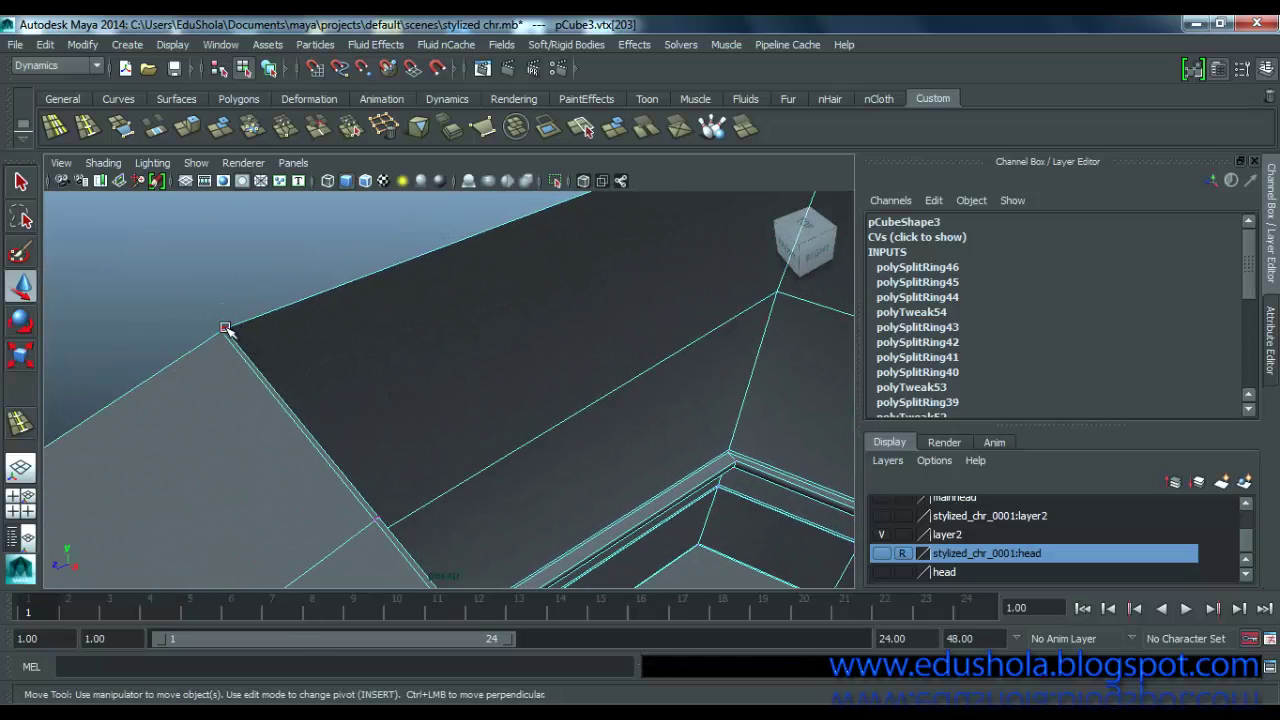
pyautogui.keyDown('shift'); pyautogui.click(272, 331); pyautogui.keyUp('shift')
pyautogui.scroll(-5, 331, 420)
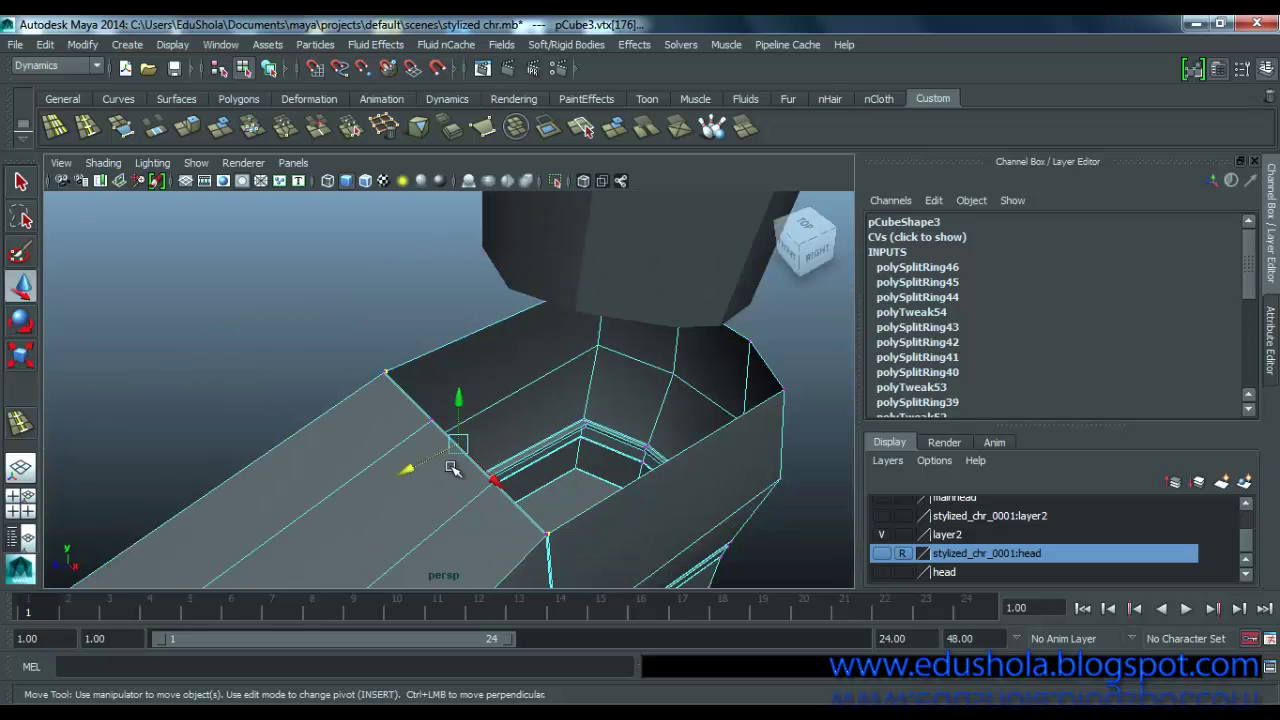
pyautogui.moveTo(422, 460); pyautogui.dragTo(492, 420)
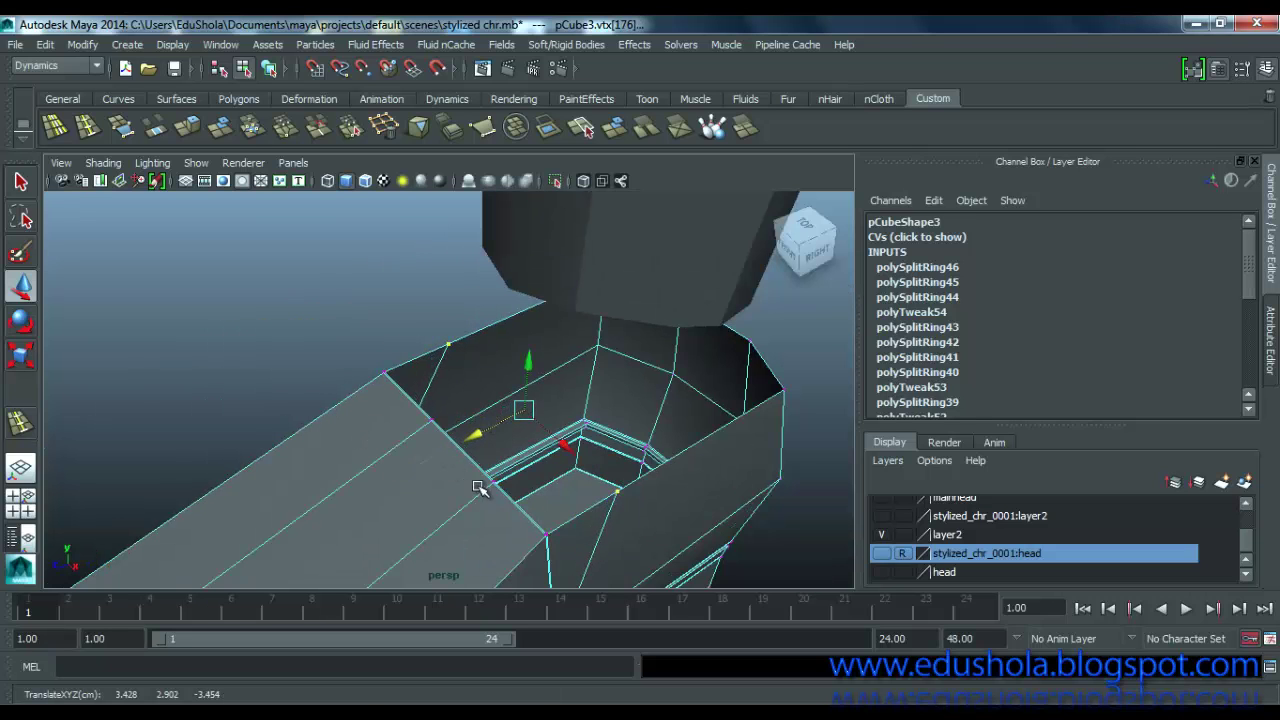
# Step: Select the rear support loop's mid-height vertices on both sides of the foot and move them back from the corner
pyautogui.keyDown('alt'); pyautogui.moveTo(478, 486); pyautogui.dragTo(436, 274, button='middle'); pyautogui.keyUp('alt')
pyautogui.keyDown('alt'); pyautogui.moveTo(460, 418); pyautogui.dragTo(392, 368); pyautogui.keyUp('alt')
pyautogui.scroll(3, 464, 409)
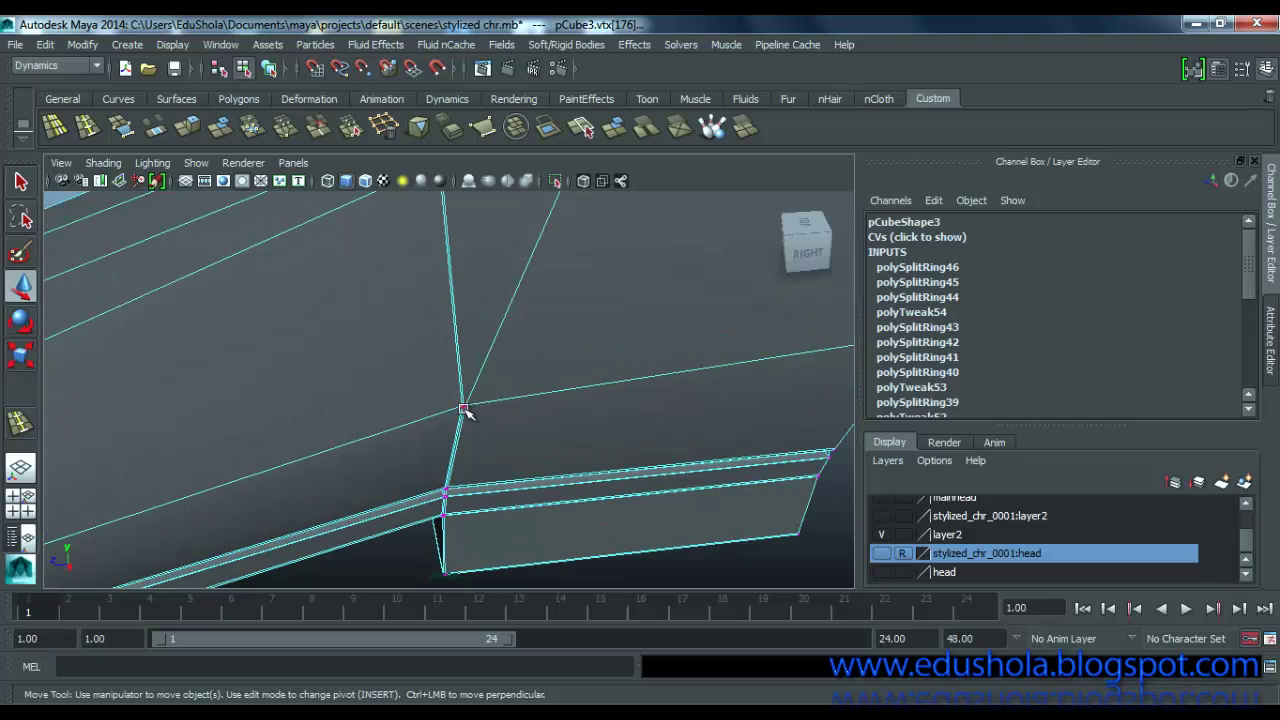
pyautogui.click(468, 406)
pyautogui.keyDown('alt'); pyautogui.moveTo(518, 320); pyautogui.dragTo(480, 608, button='middle'); pyautogui.keyUp('alt')
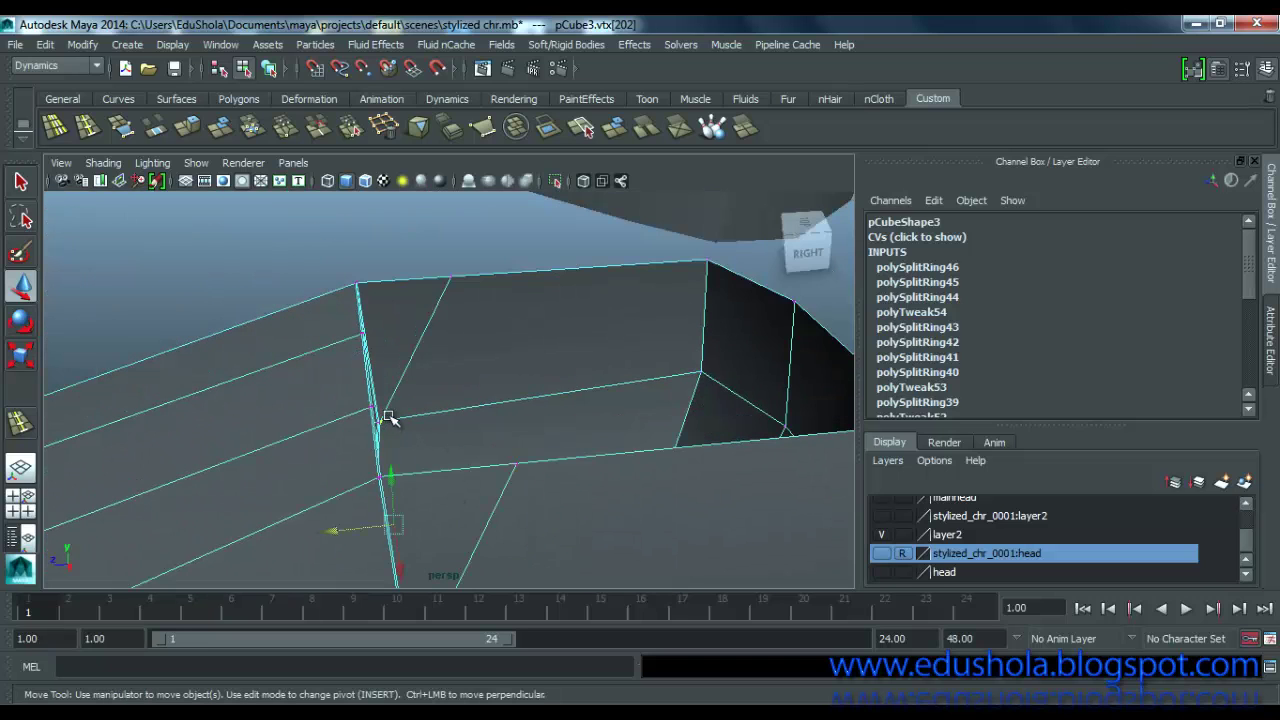
pyautogui.click(374, 488)
pyautogui.moveTo(343, 533); pyautogui.dragTo(442, 524)
pyautogui.keyDown('alt'); pyautogui.moveTo(445, 448); pyautogui.dragTo(446, 252, button='middle'); pyautogui.keyUp('alt')
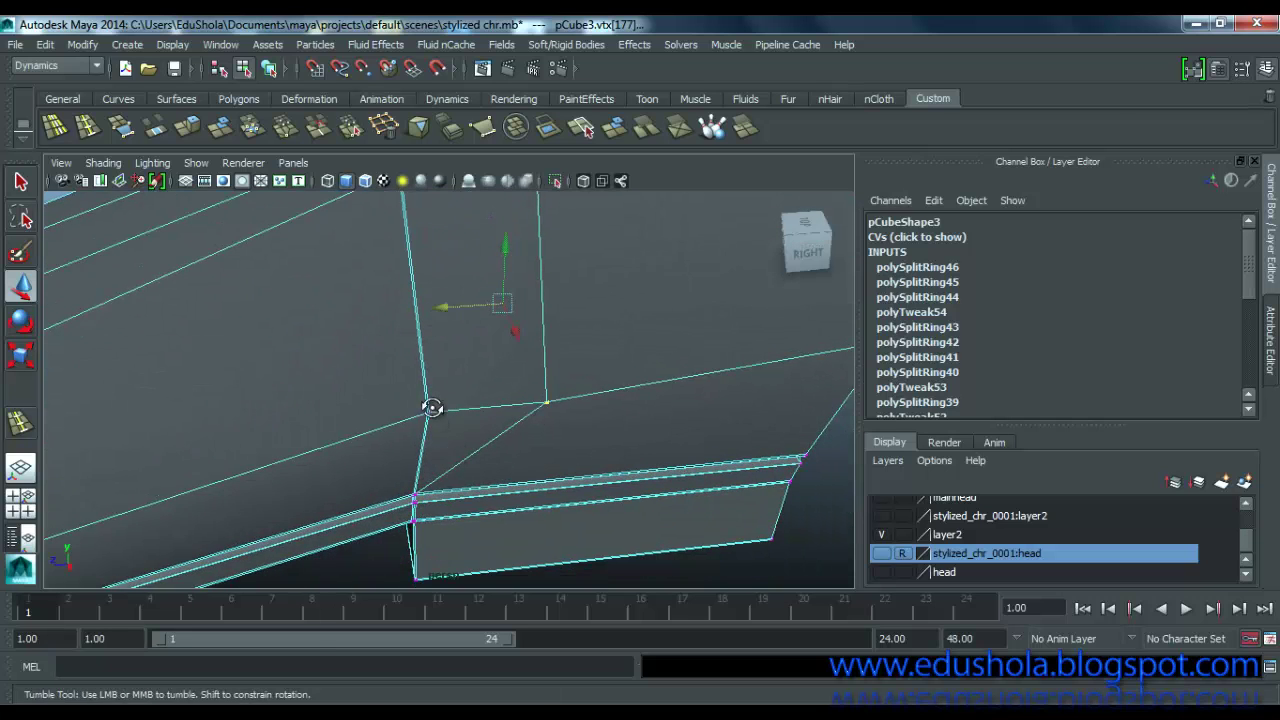
# Step: In the right orthographic view, move the rear support loop's vertices on the sole groove's upper edge back along the heel
pyautogui.keyDown('alt'); pyautogui.moveTo(431, 406); pyautogui.dragTo(414, 439); pyautogui.keyUp('alt')
pyautogui.scroll(3, 406, 450)
pyautogui.keyDown('alt'); pyautogui.moveTo(374, 450); pyautogui.dragTo(403, 384, button='middle'); pyautogui.keyUp('alt')
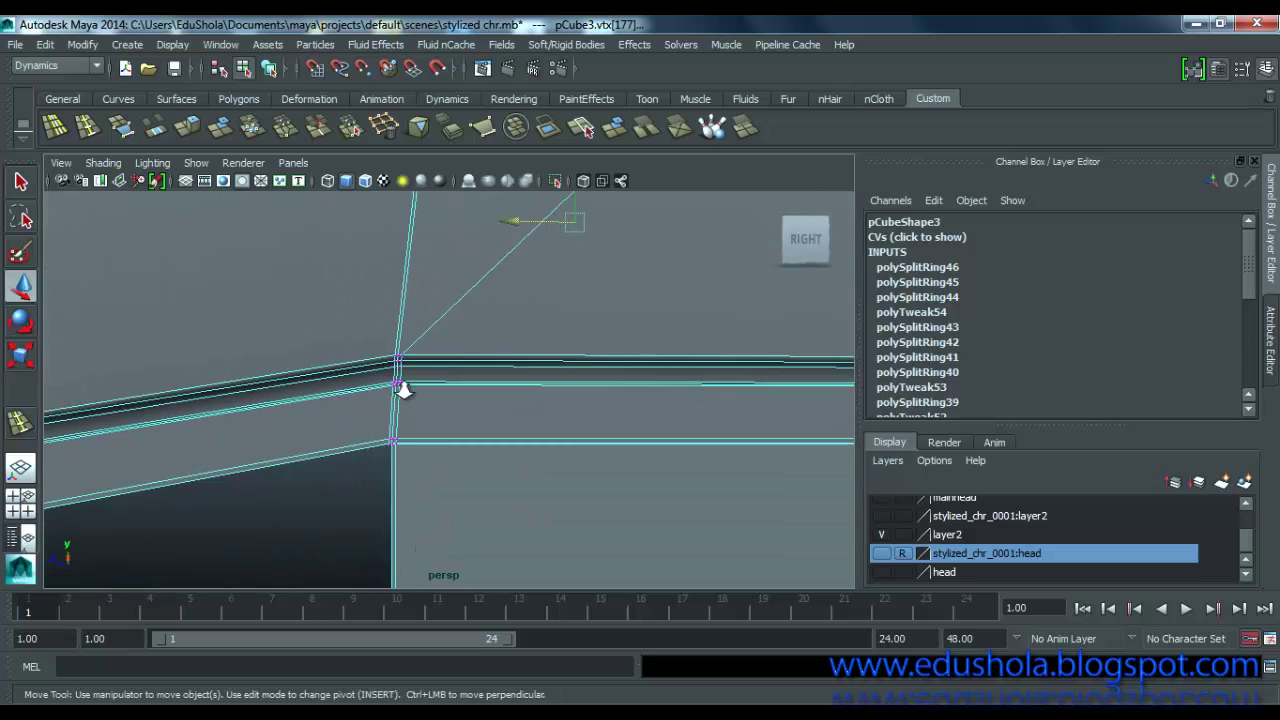
pyautogui.scroll(4, 401, 383)
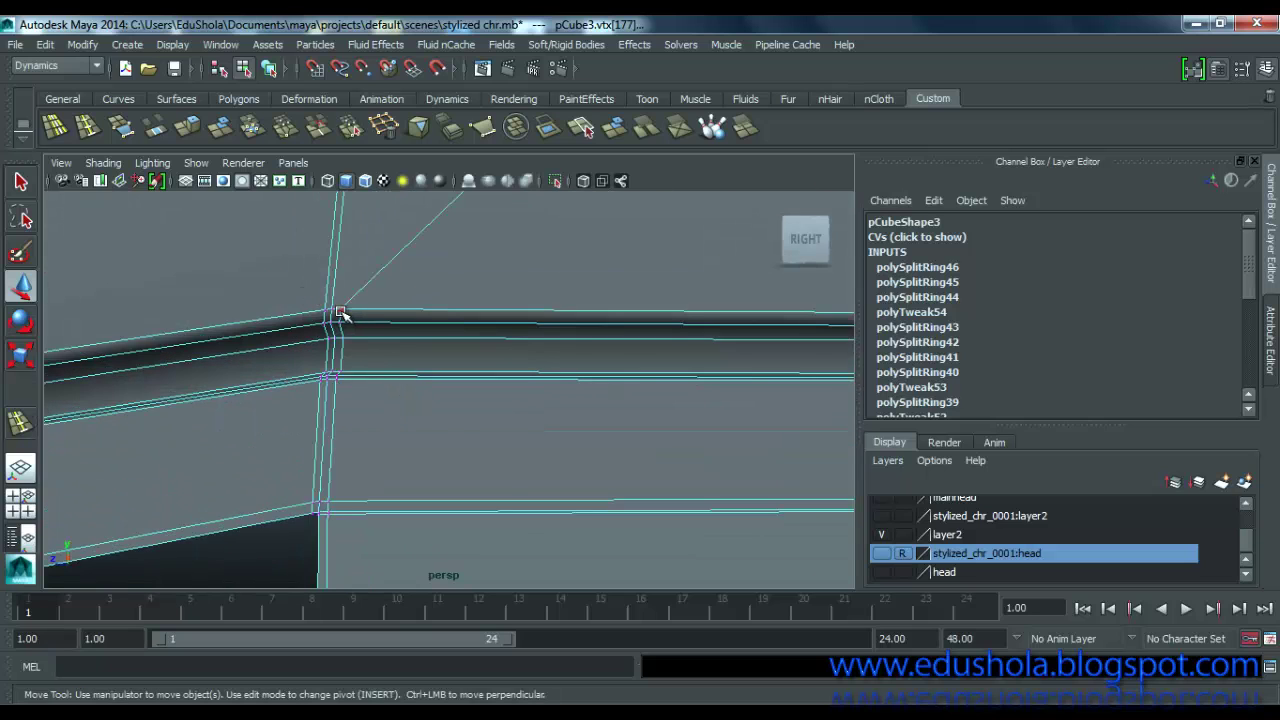
pyautogui.press('space')
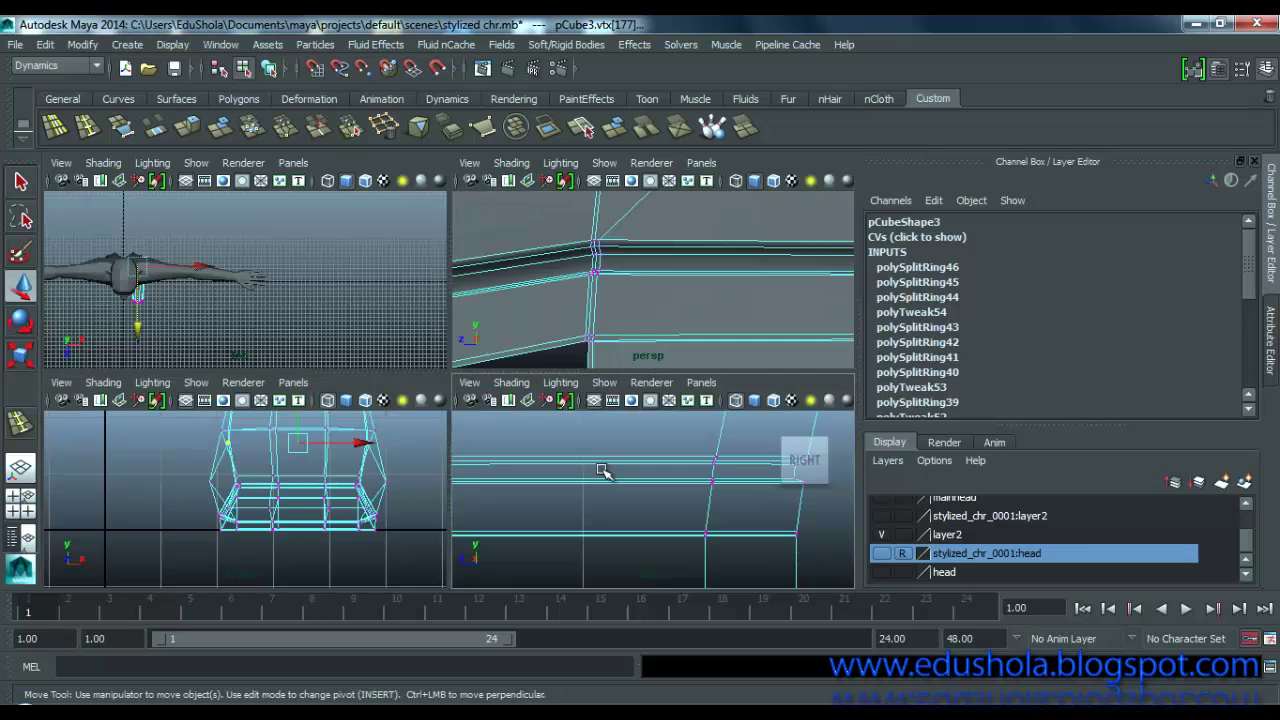
pyautogui.press('space')
pyautogui.scroll(5, 349, 397)
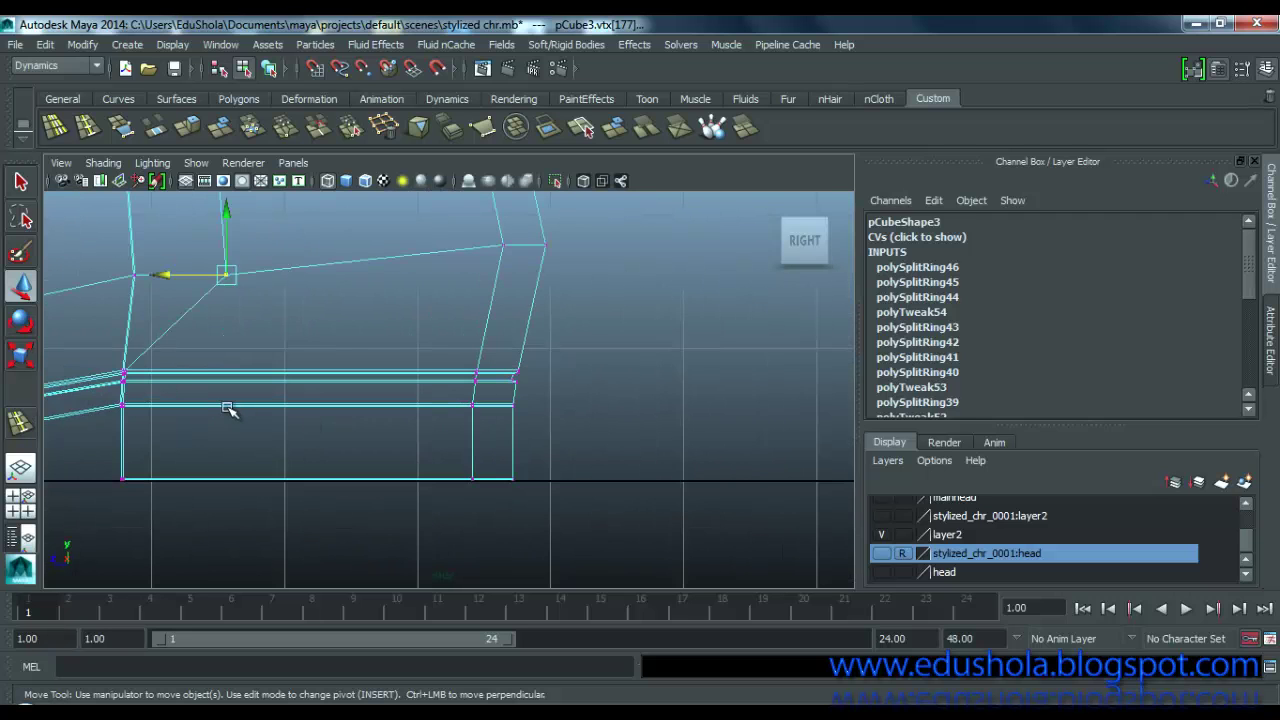
pyautogui.scroll(9, 411, 398)
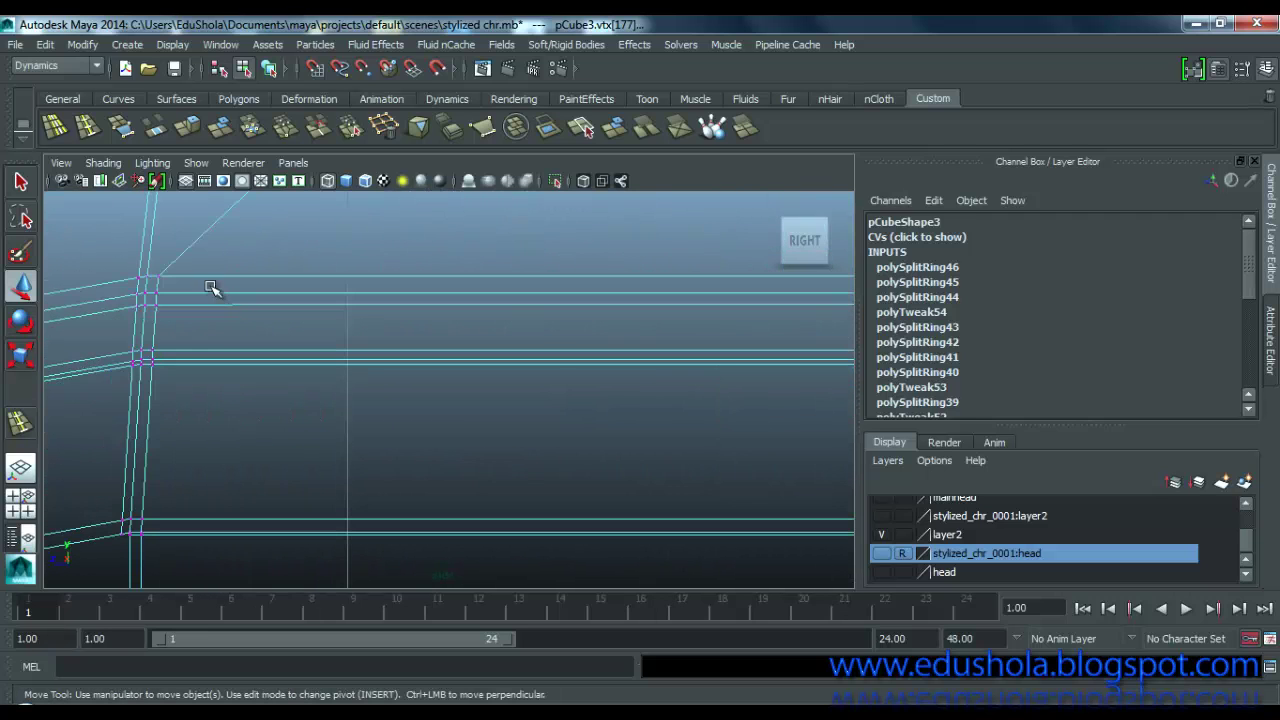
pyautogui.click(150, 285)
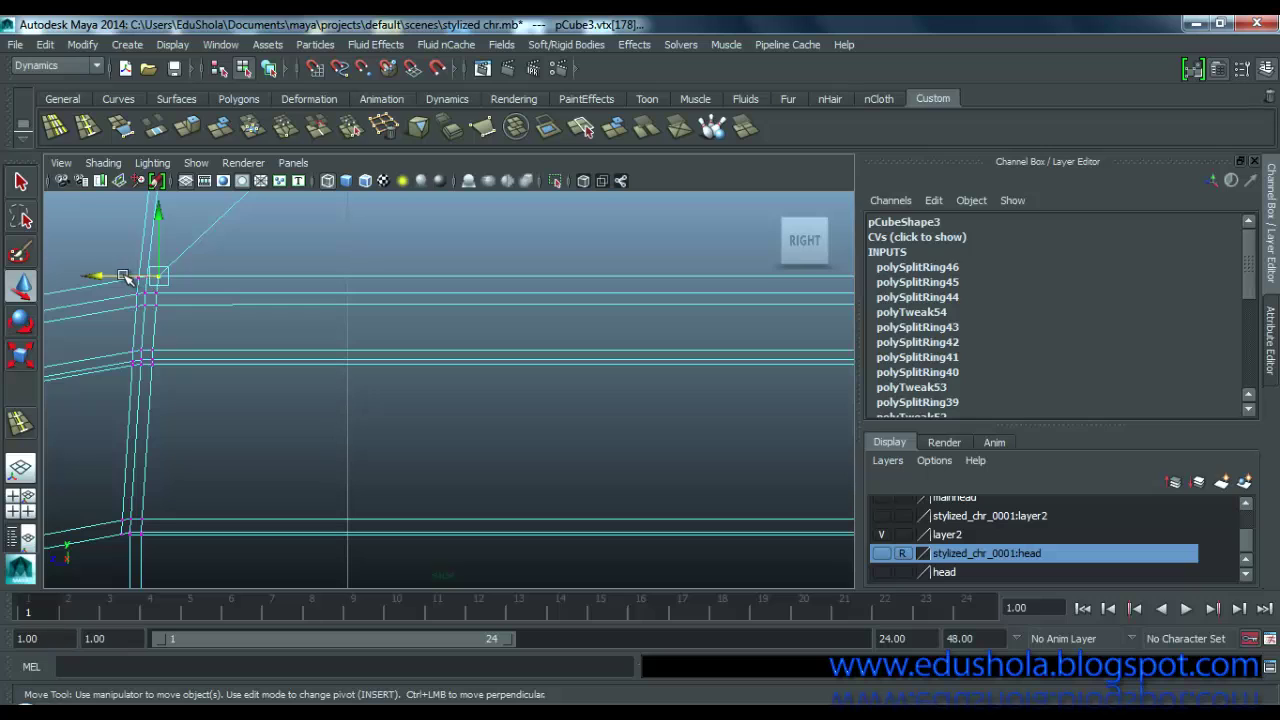
pyautogui.moveTo(126, 278); pyautogui.dragTo(331, 303)
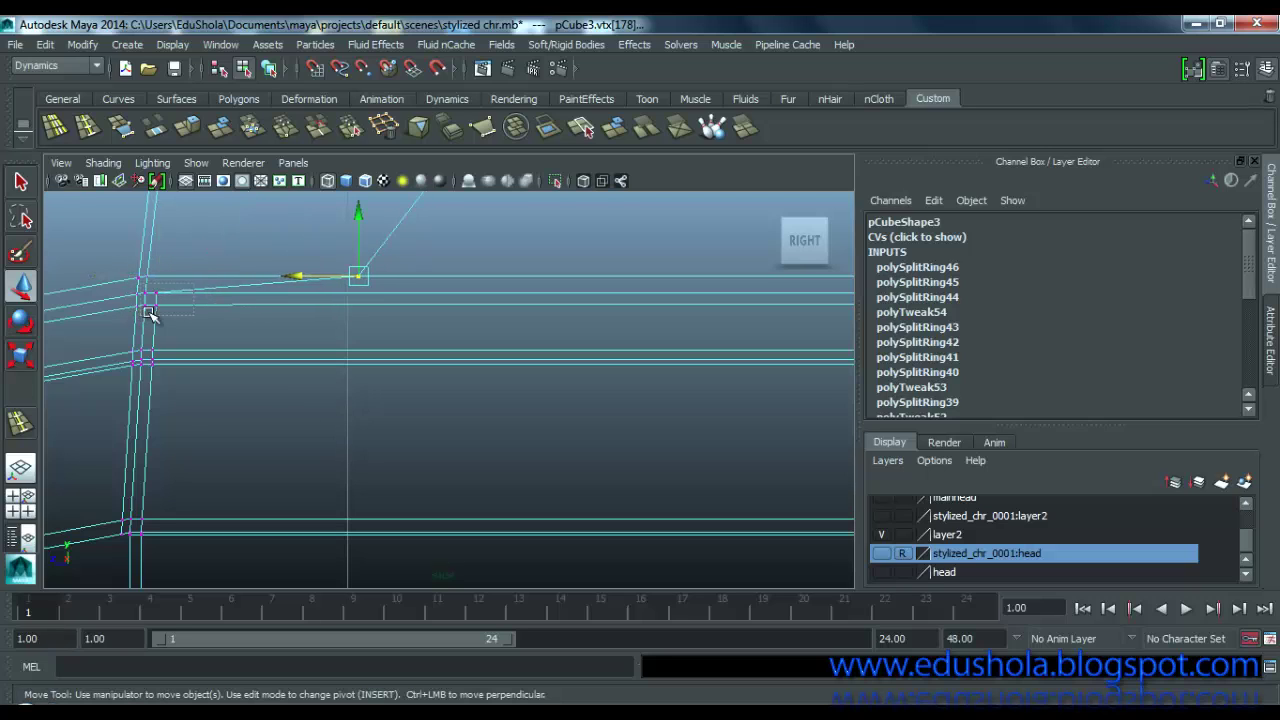
# Step: Move the rear loop's remaining groove vertices back by progressively smaller amounts, tapering the loop toward the sole's front heel corner
pyautogui.moveTo(150, 313); pyautogui.dragTo(304, 300)
pyautogui.click(277, 286)
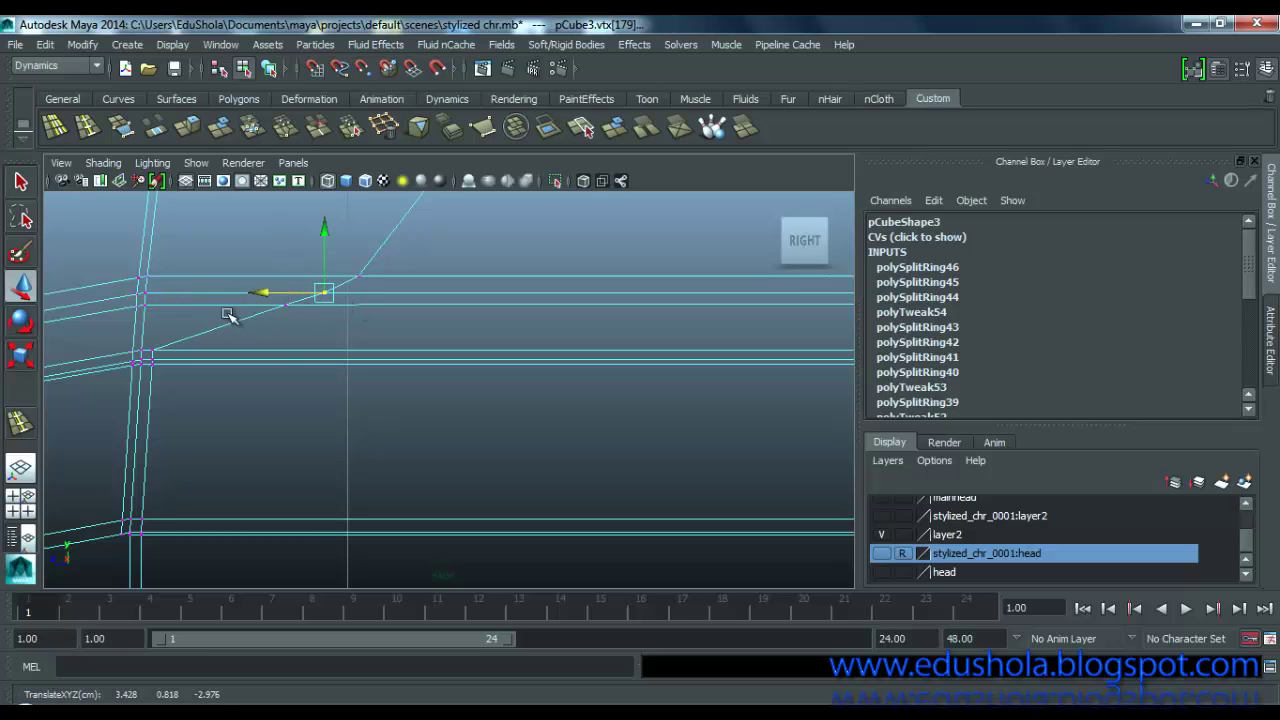
pyautogui.moveTo(172, 336)
pyautogui.mouseDown()
pyautogui.moveTo(131, 353)
pyautogui.moveTo(180, 347)
pyautogui.moveTo(155, 354)
pyautogui.mouseUp()
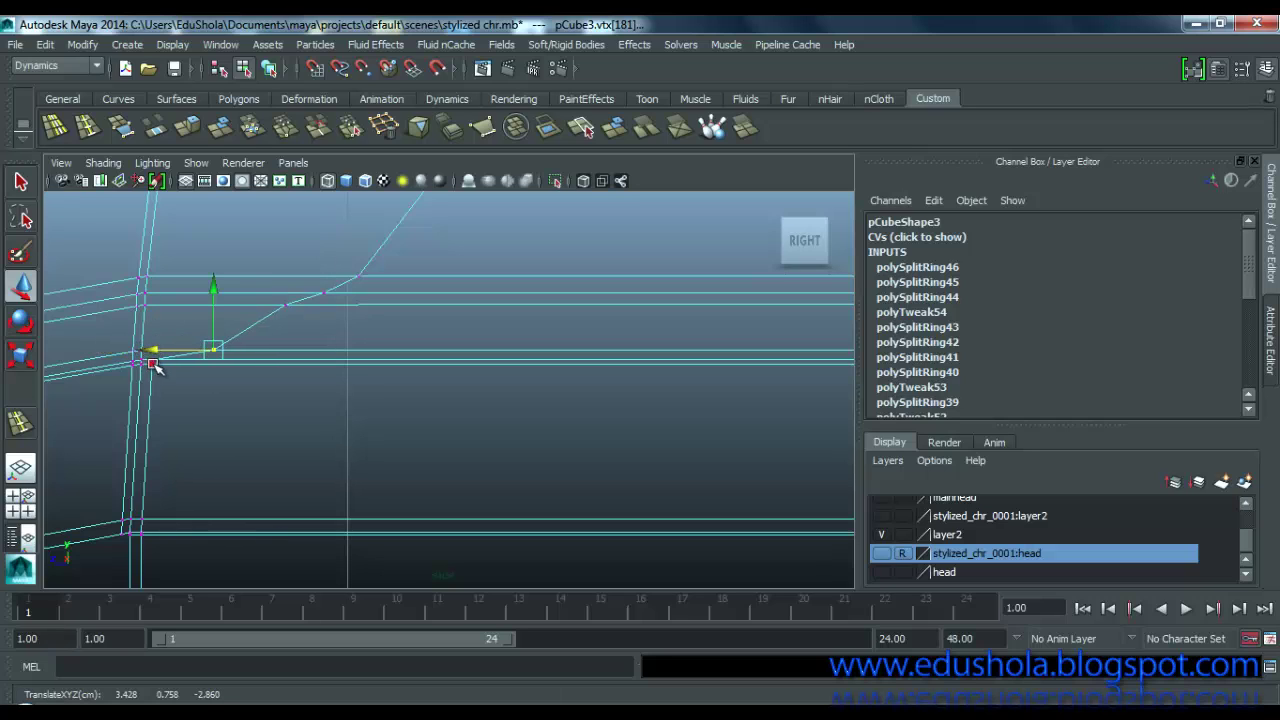
pyautogui.click(147, 357)
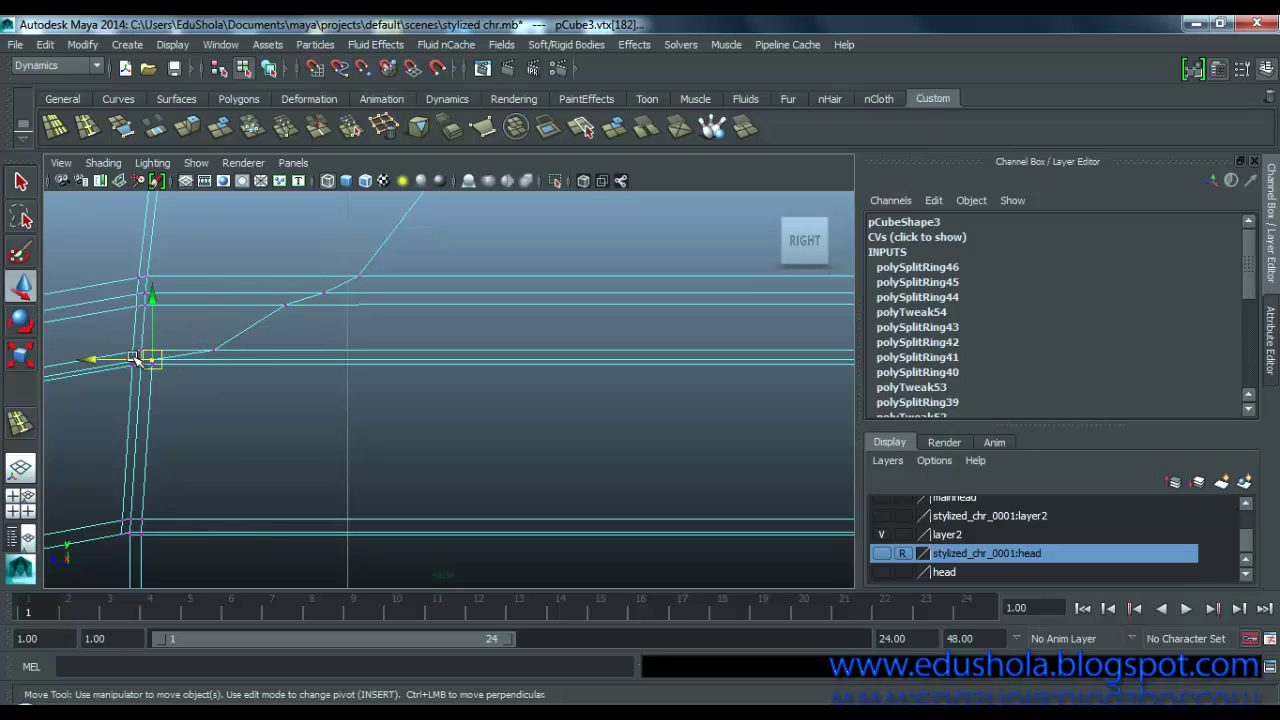
pyautogui.moveTo(132, 358)
pyautogui.mouseDown()
pyautogui.moveTo(167, 359)
pyautogui.moveTo(132, 363)
pyautogui.moveTo(144, 363)
pyautogui.mouseUp()
pyautogui.click(148, 359)
# Step: Move the front support loop's vertices at the ankle opening forward and down the instep to about Y 2.86, Z -2.62
pyautogui.scroll(-5, 420, 330)
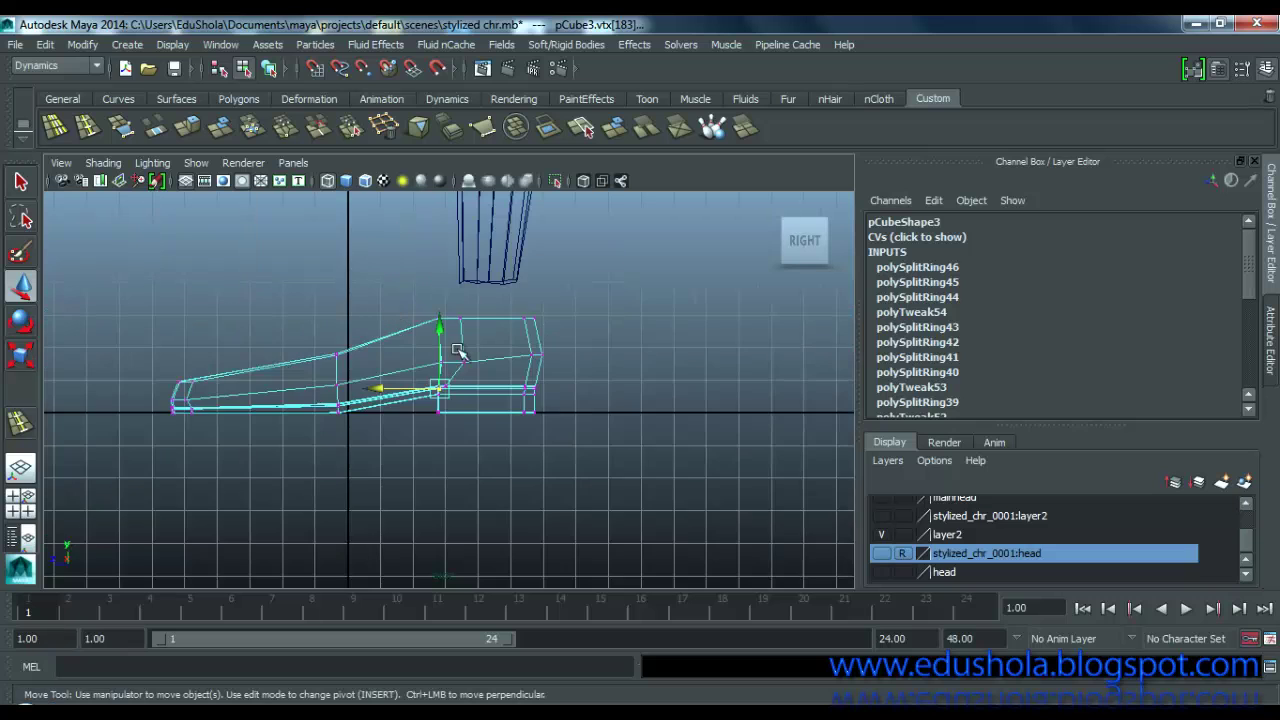
pyautogui.scroll(4, 456, 337)
pyautogui.scroll(4, 482, 320)
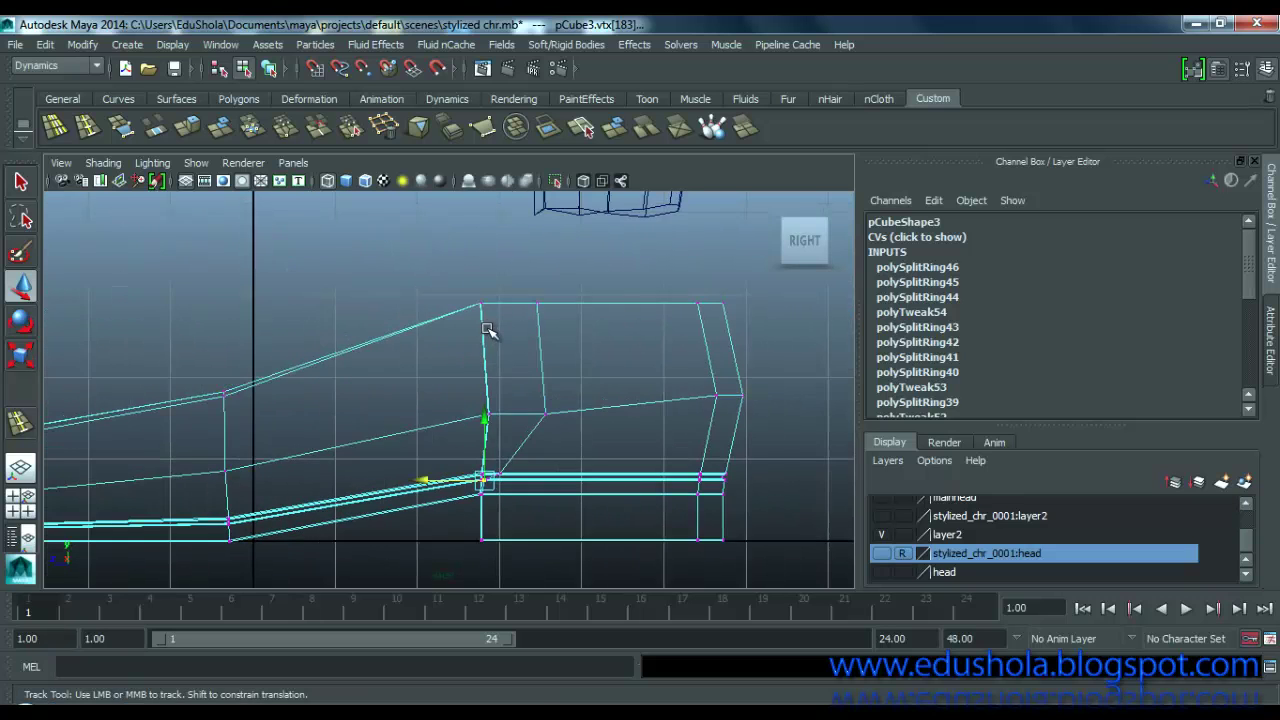
pyautogui.keyDown('alt'); pyautogui.moveTo(487, 220); pyautogui.dragTo(470, 322, button='middle'); pyautogui.keyUp('alt')
pyautogui.scroll(6, 500, 295)
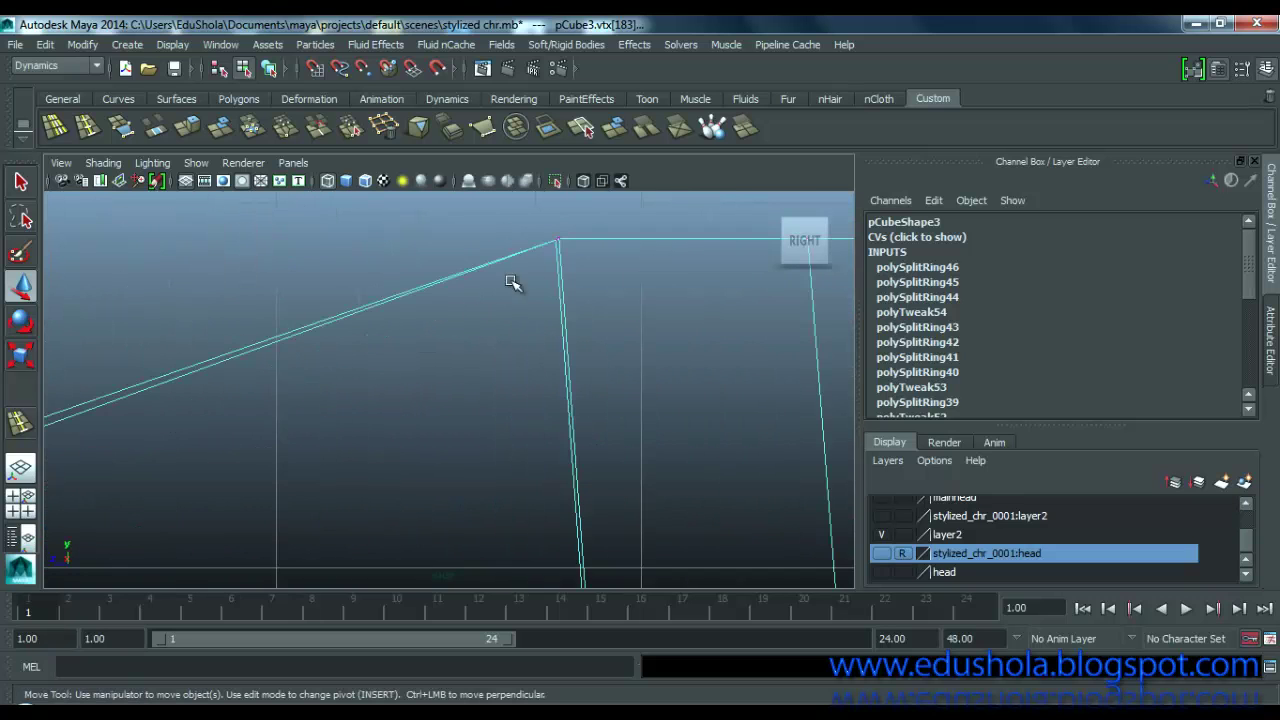
pyautogui.scroll(-8, 556, 270)
pyautogui.scroll(4, 552, 340)
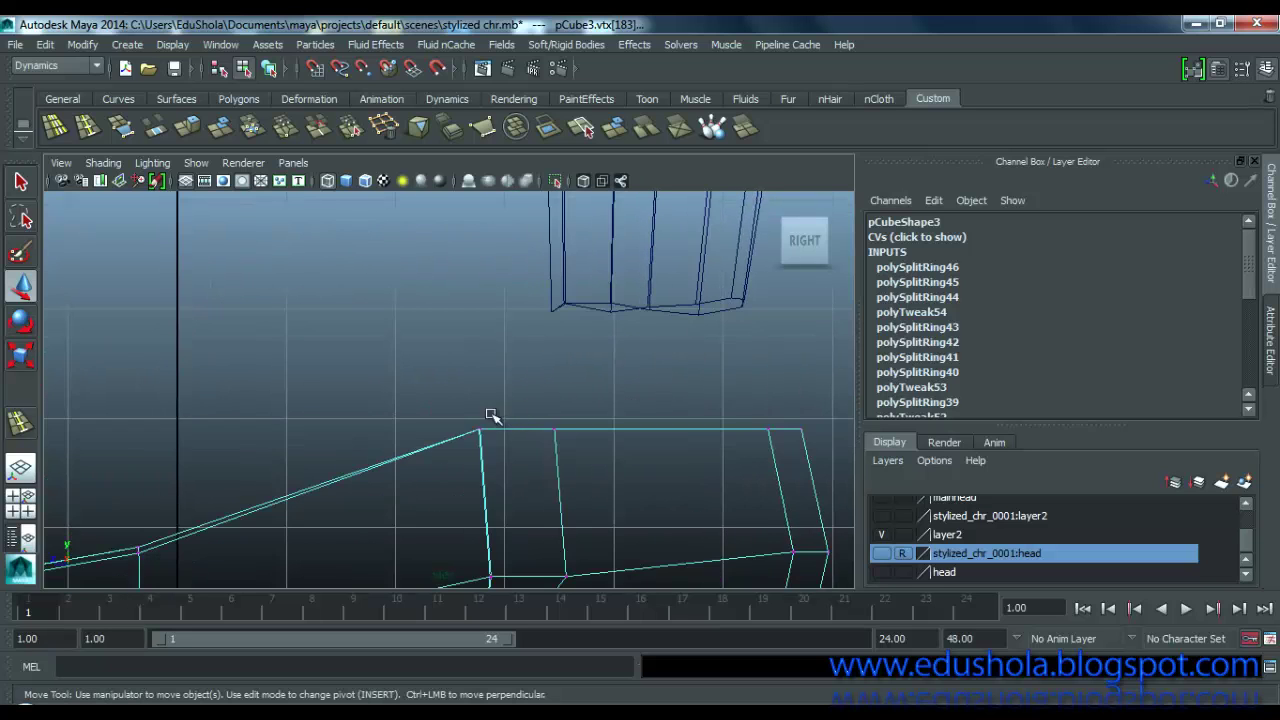
pyautogui.scroll(4, 505, 495)
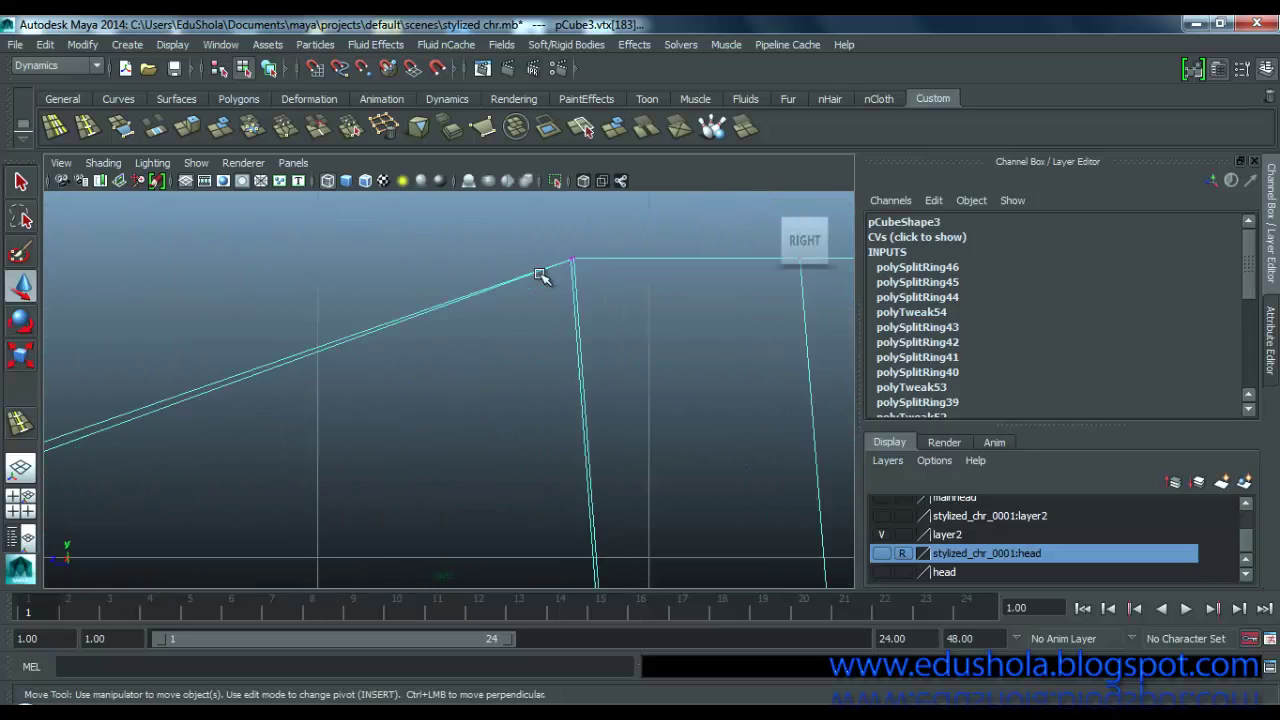
pyautogui.scroll(-2, 617, 257)
pyautogui.scroll(3, 580, 358)
pyautogui.keyDown('alt'); pyautogui.moveTo(611, 317); pyautogui.dragTo(577, 367, button='middle'); pyautogui.keyUp('alt')
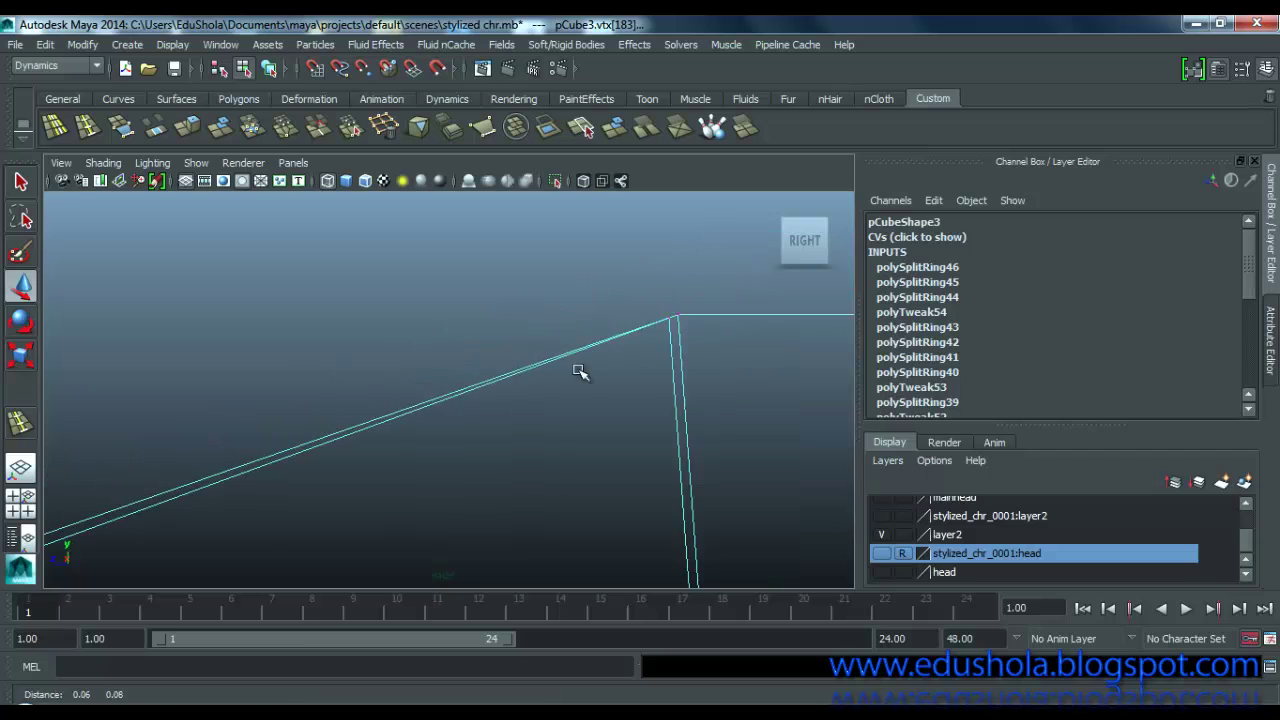
pyautogui.moveTo(636, 303); pyautogui.dragTo(518, 350)
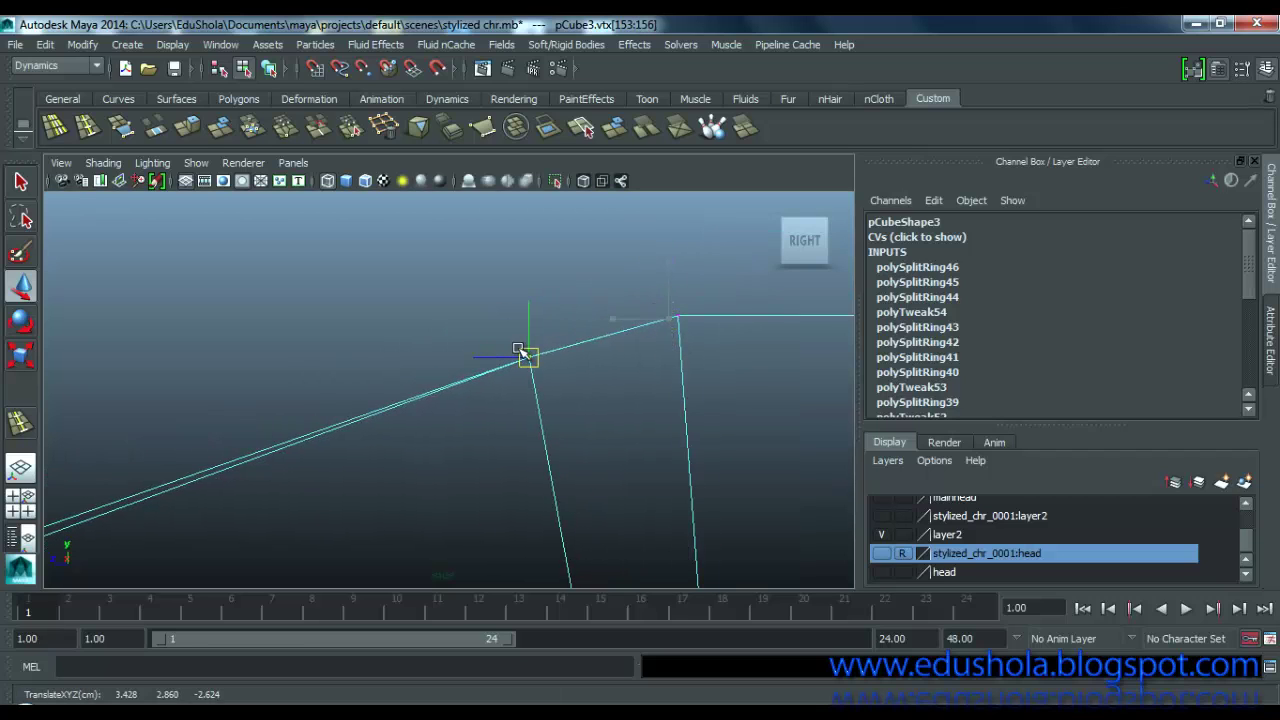
# Step: Move the front support loop's mid-height side vertices forward along their edge to about Y 1.51, Z -2.66
pyautogui.keyDown('alt'); pyautogui.moveTo(538, 401); pyautogui.dragTo(537, 346, button='middle'); pyautogui.keyUp('alt')
pyautogui.scroll(-10, 560, 455)
pyautogui.scroll(5, 482, 468)
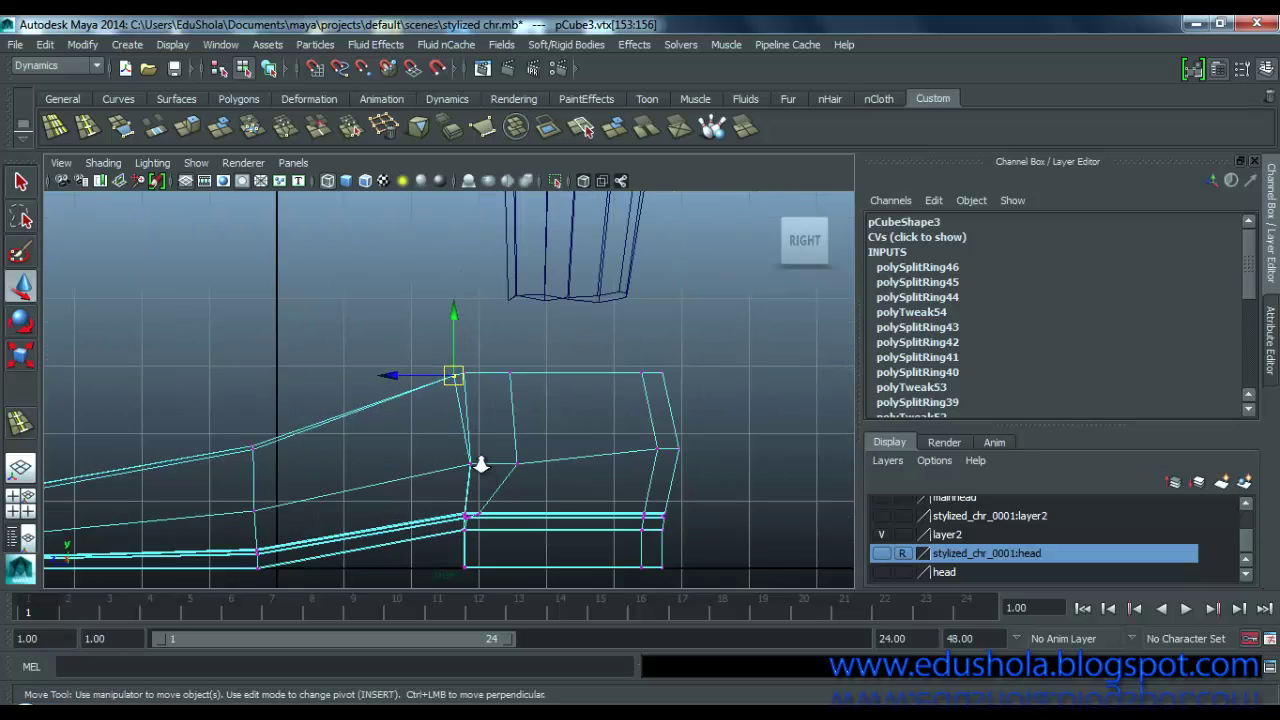
pyautogui.keyDown('alt'); pyautogui.moveTo(480, 427); pyautogui.dragTo(485, 270, button='middle'); pyautogui.keyUp('alt')
pyautogui.scroll(10, 540, 414)
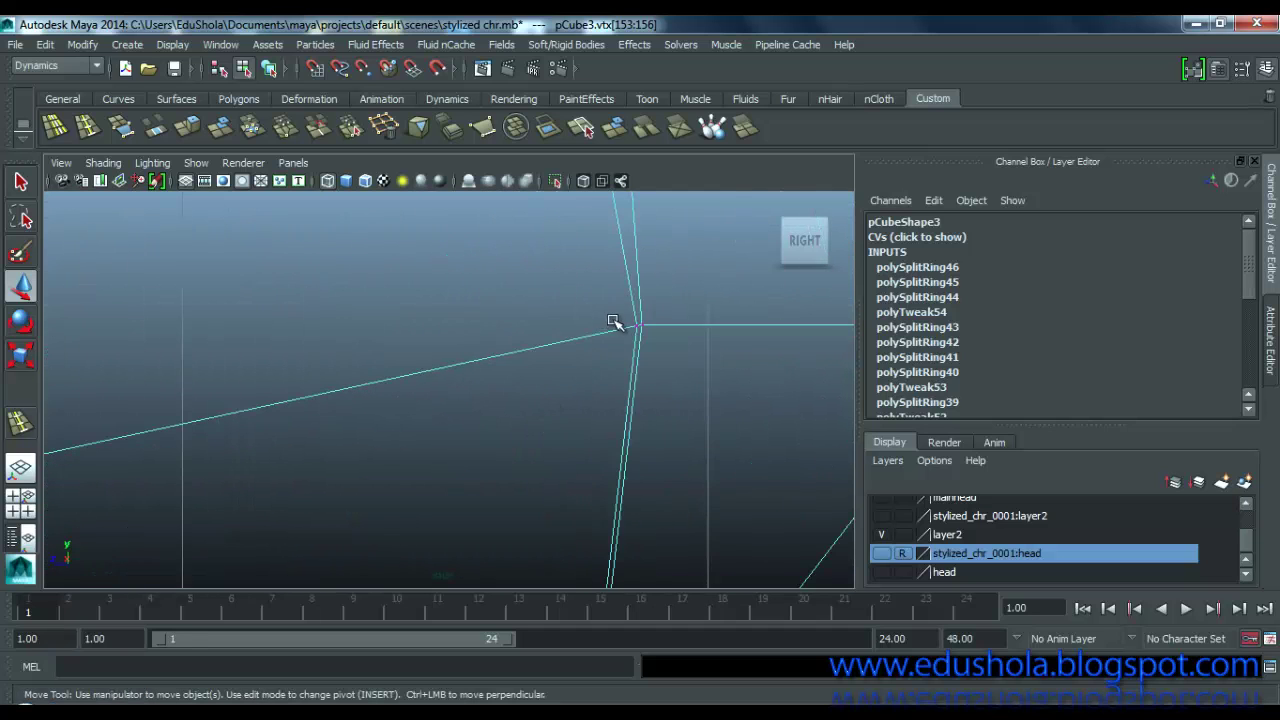
pyautogui.keyDown('alt'); pyautogui.moveTo(611, 323); pyautogui.dragTo(567, 300, button='middle'); pyautogui.keyUp('alt')
pyautogui.scroll(3, 565, 301)
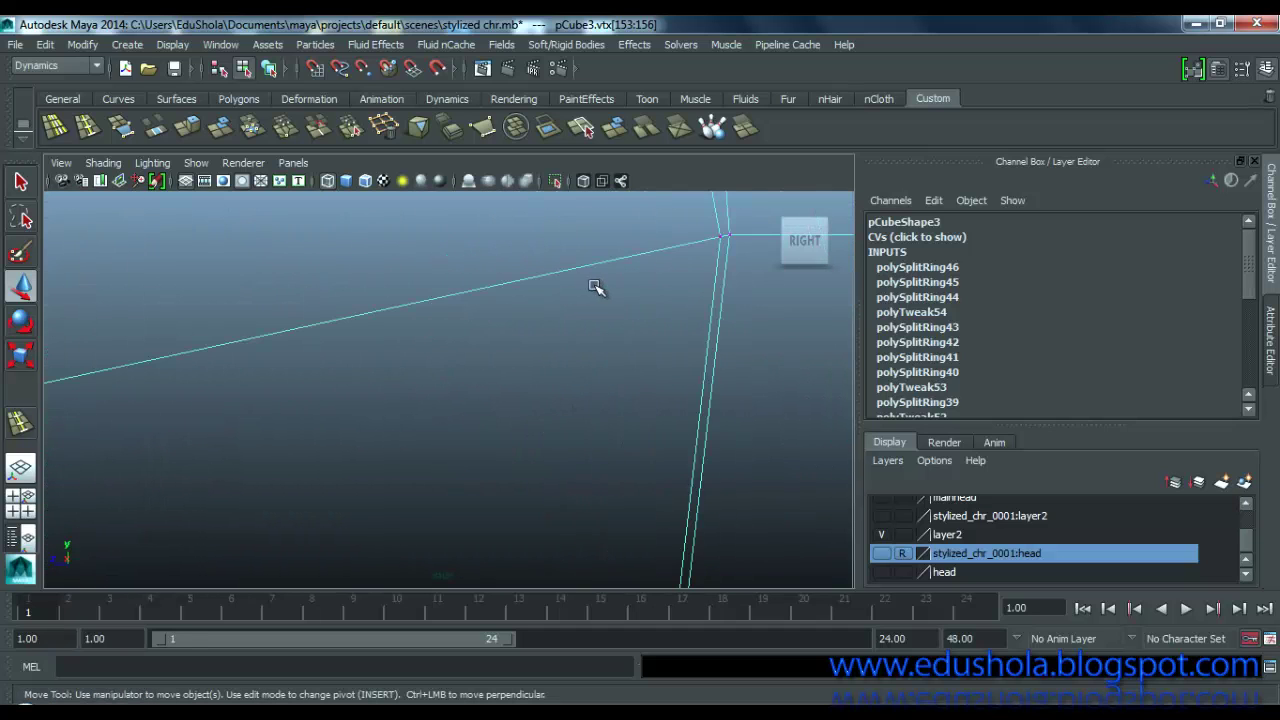
pyautogui.moveTo(726, 255); pyautogui.dragTo(521, 276)
pyautogui.click(716, 238)
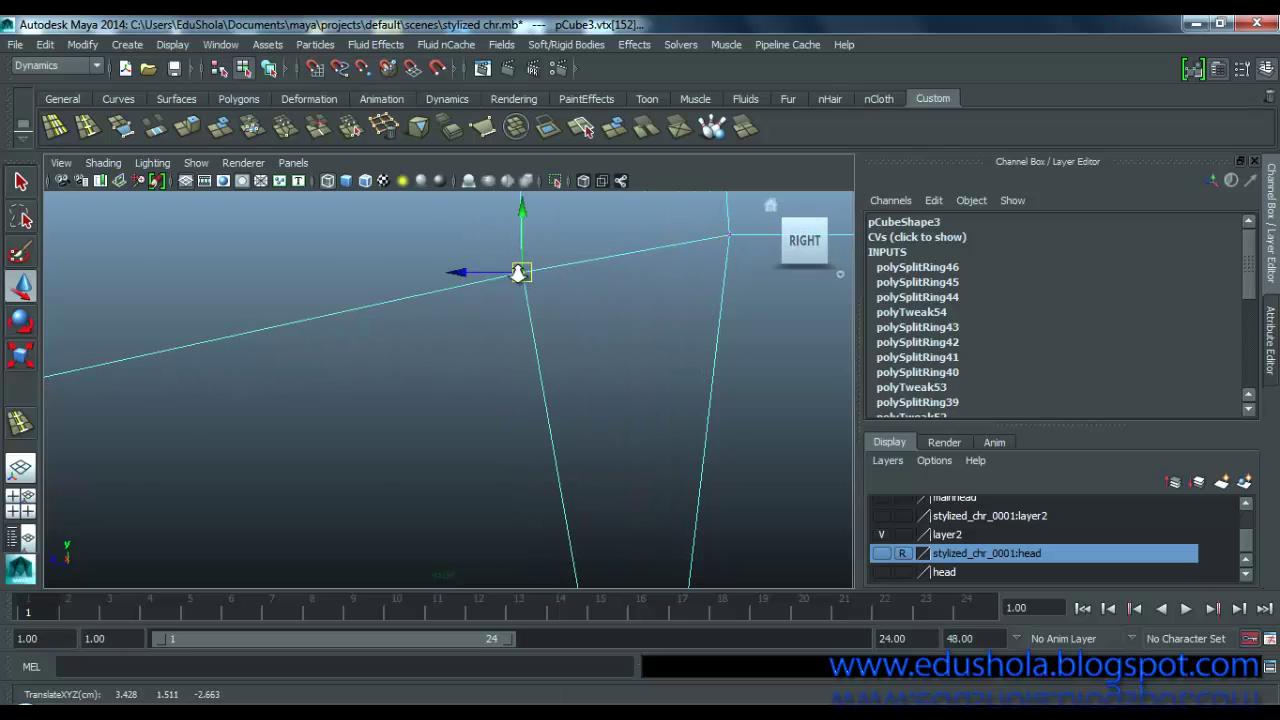
# Step: Move the front support loop's vertices on the sole groove's upper edge forward to about Y 0.83, Z -2.69
pyautogui.press('f')
pyautogui.scroll(10, 463, 437)
pyautogui.keyDown('alt'); pyautogui.moveTo(488, 365); pyautogui.dragTo(500, 244, button='middle'); pyautogui.keyUp('alt')
pyautogui.scroll(7, 500, 383)
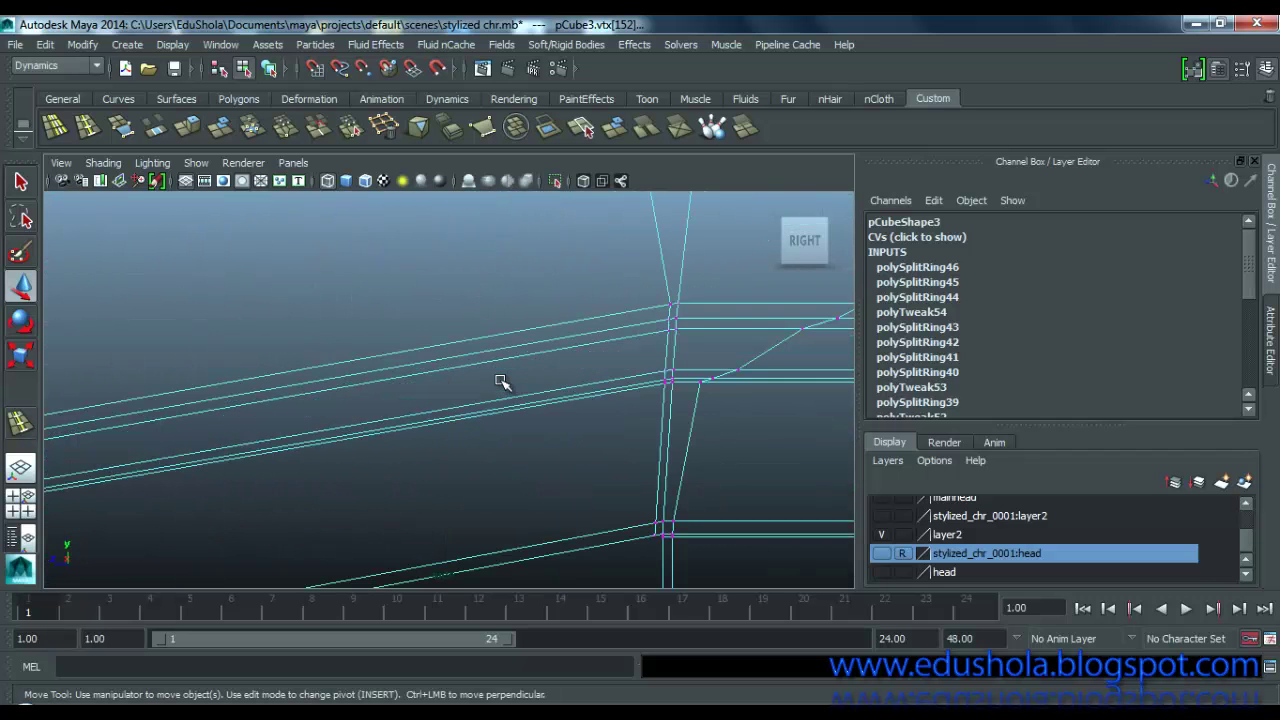
pyautogui.click(670, 308)
pyautogui.moveTo(667, 302); pyautogui.dragTo(578, 300)
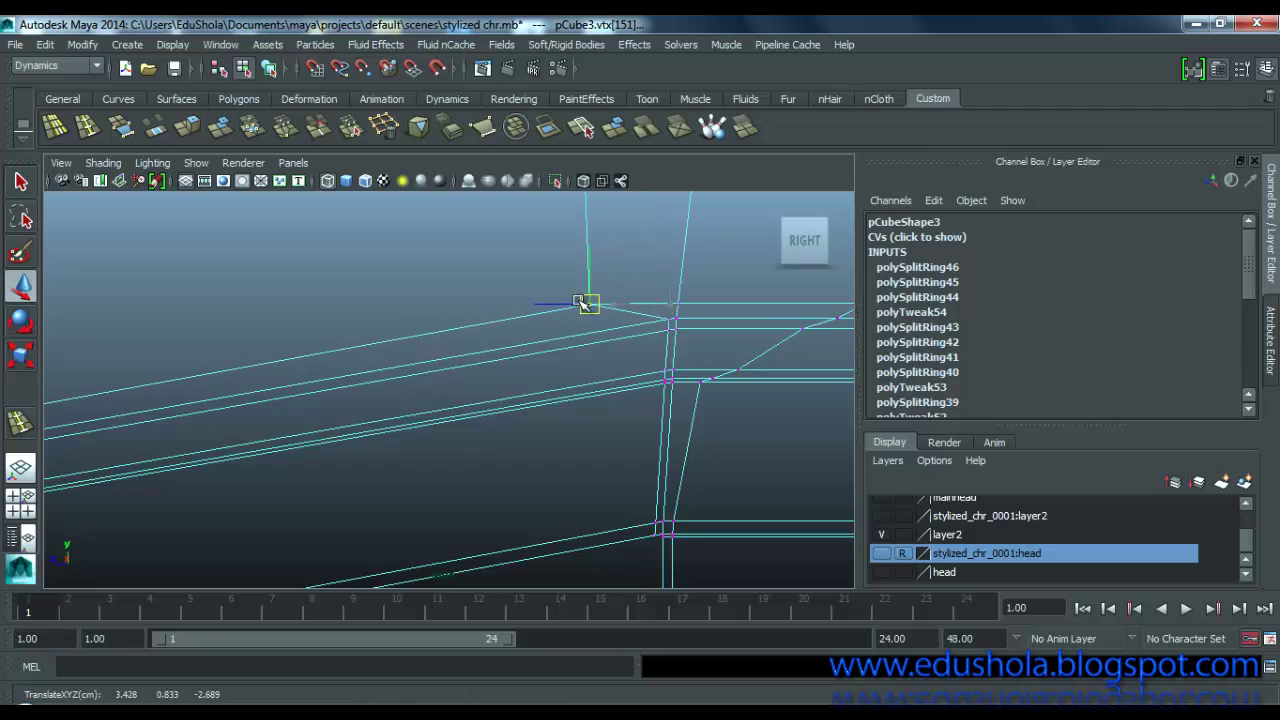
# Step: Move the front loop's lower groove vertices forward by progressively smaller amounts, tapering the loop toward the heel's front corner
pyautogui.click(672, 322)
pyautogui.moveTo(663, 314); pyautogui.dragTo(671, 376)
pyautogui.click(665, 324)
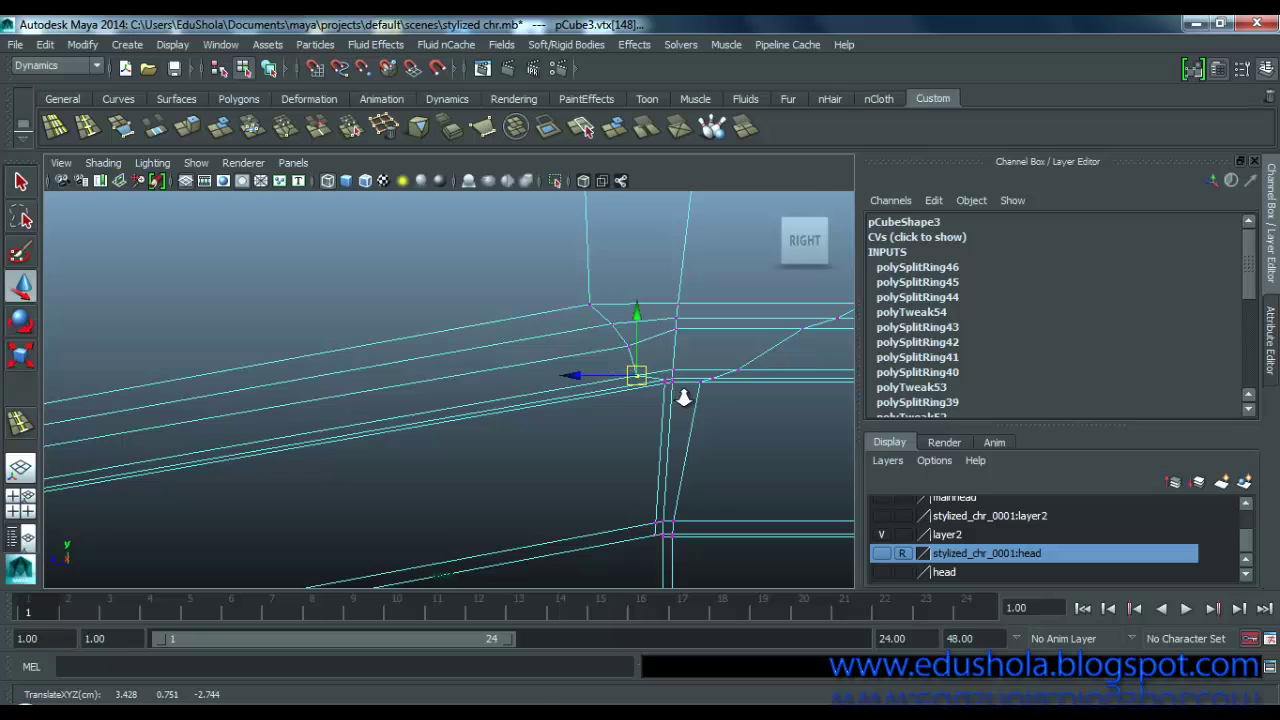
pyautogui.moveTo(680, 394)
pyautogui.keyDown('alt'); pyautogui.mouseDown(button='middle')
pyautogui.moveTo(780, 402)
pyautogui.moveTo(677, 405)
pyautogui.mouseUp(button='middle'); pyautogui.keyUp('alt')
pyautogui.scroll(3, 688, 405)
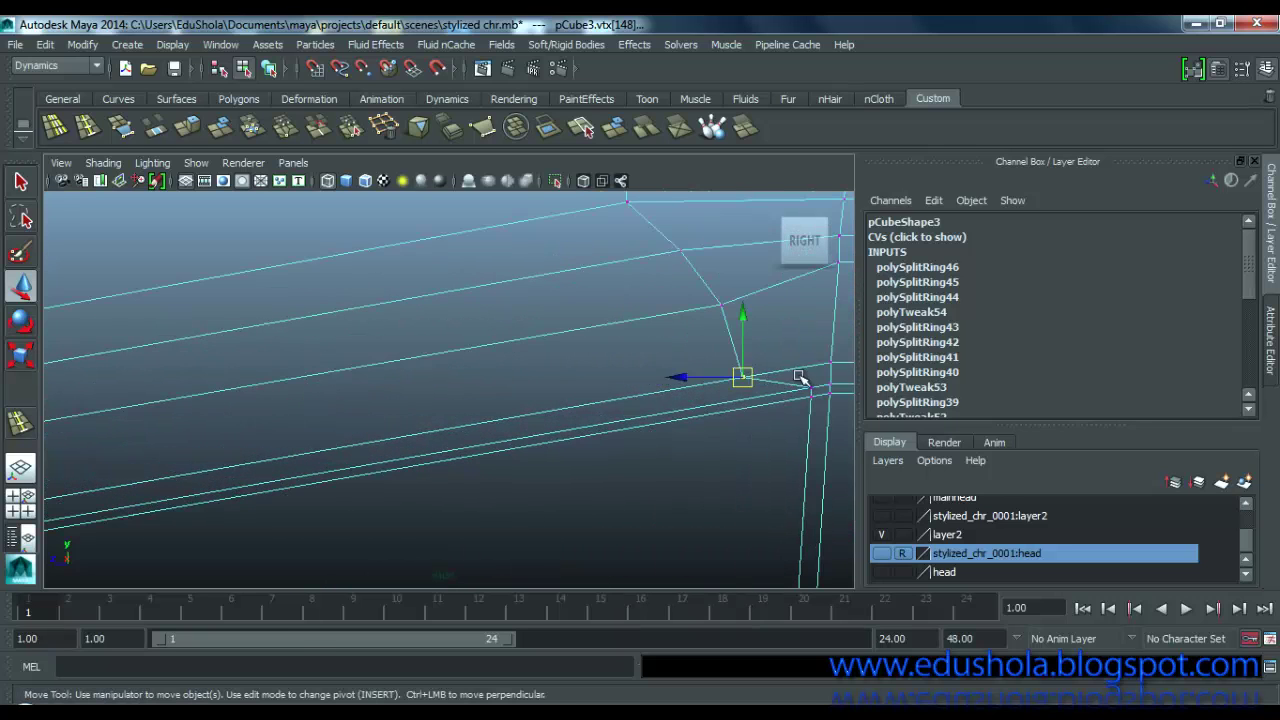
pyautogui.click(798, 389)
pyautogui.moveTo(800, 390); pyautogui.dragTo(776, 414, button='middle')
pyautogui.click(810, 391)
pyautogui.moveTo(777, 414); pyautogui.dragTo(769, 405)
pyautogui.keyDown('alt'); pyautogui.moveTo(769, 405); pyautogui.dragTo(673, 433, button='right'); pyautogui.keyUp('alt')
pyautogui.scroll(3, 470, 410)
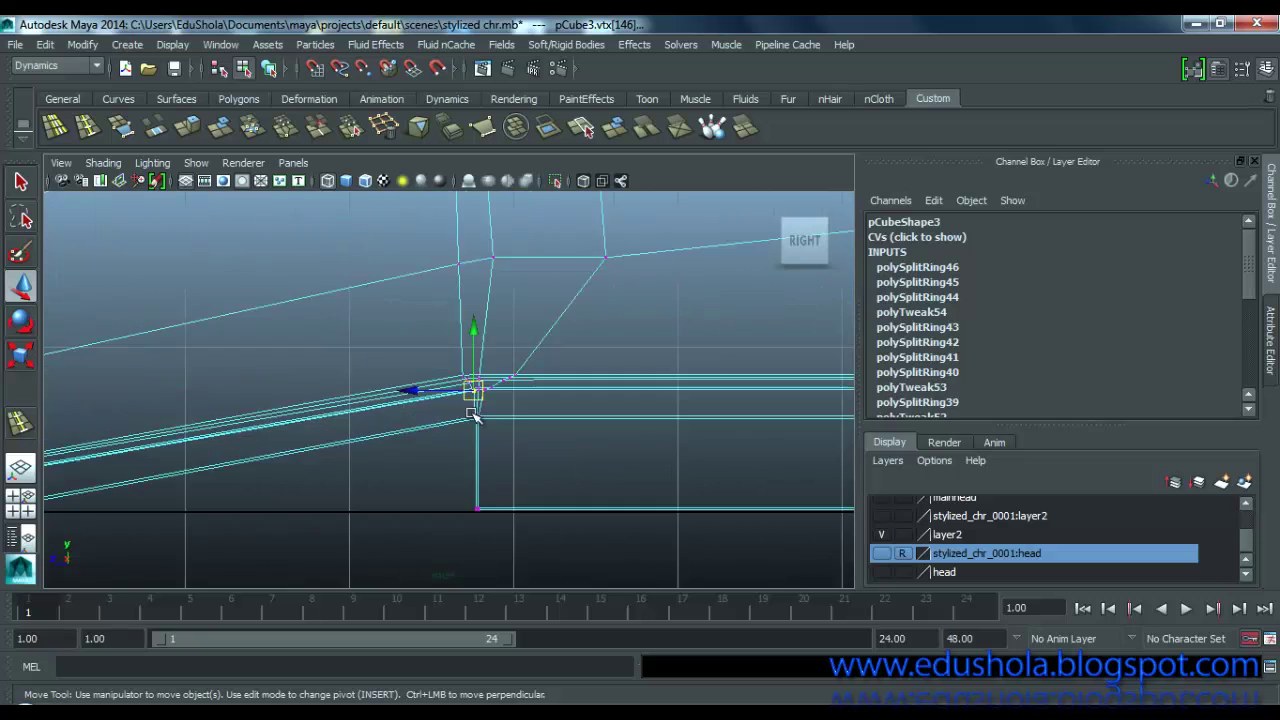
# Step: Inspect the foot around the ankle in the perspective view with smooth preview, and restore the unsmoothed display
pyautogui.scroll(-6, 474, 408)
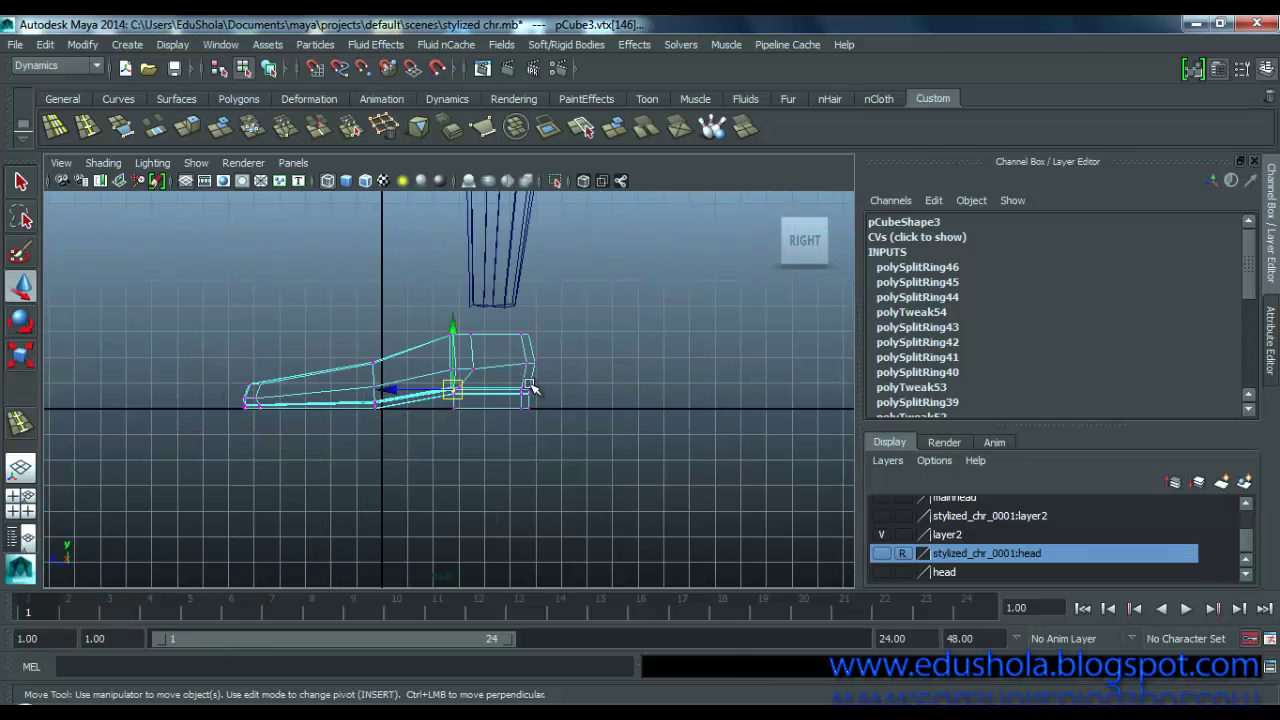
pyautogui.press('space')
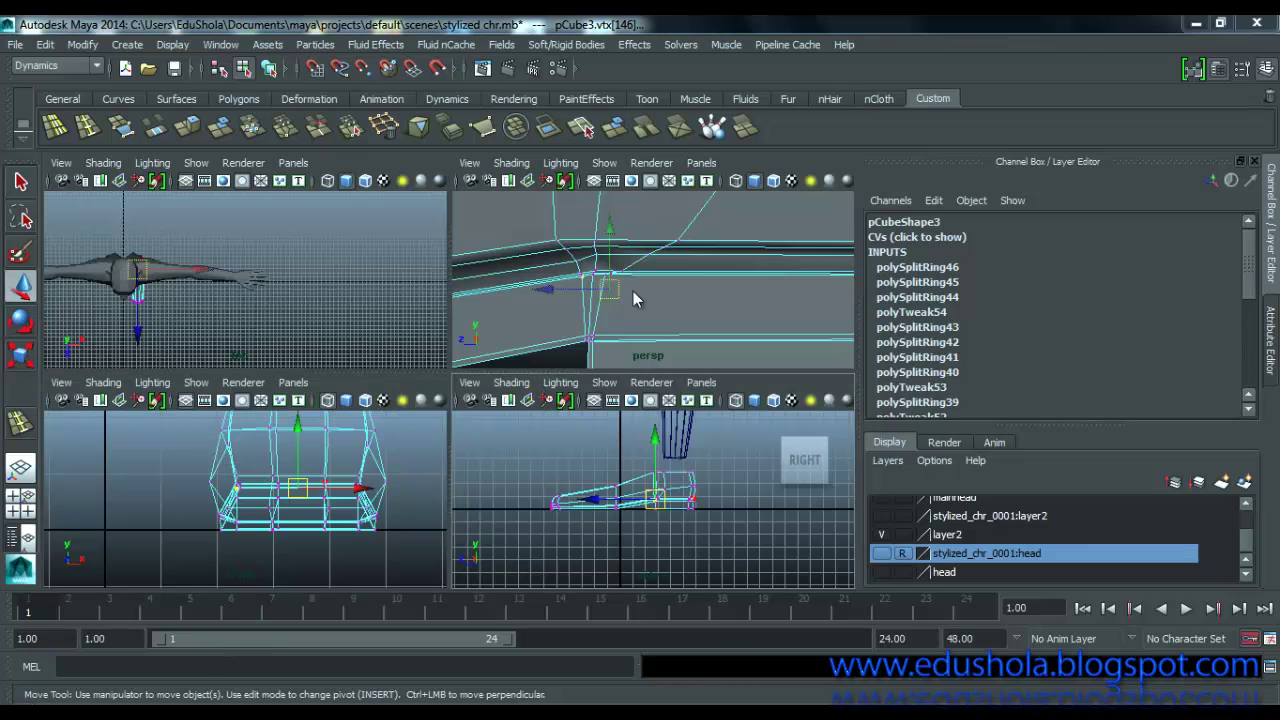
pyautogui.press('space')
pyautogui.press('space')
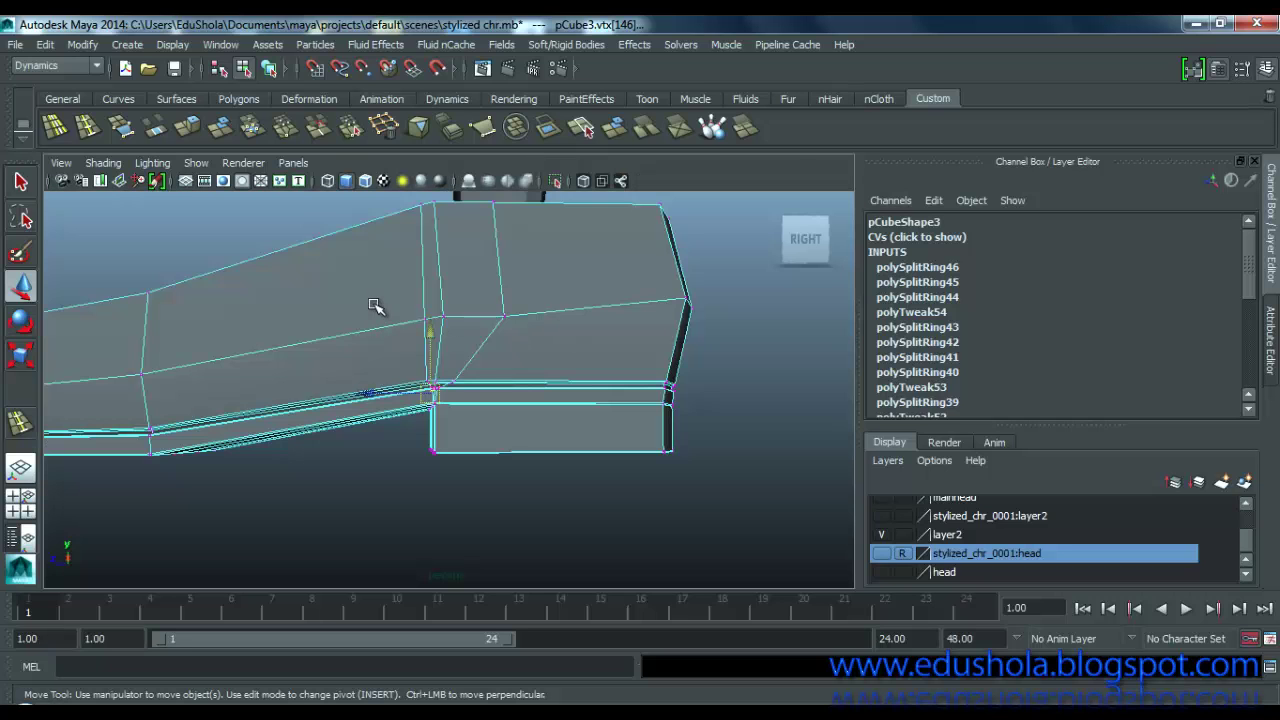
pyautogui.keyDown('alt'); pyautogui.moveTo(381, 303); pyautogui.dragTo(509, 363); pyautogui.keyUp('alt')
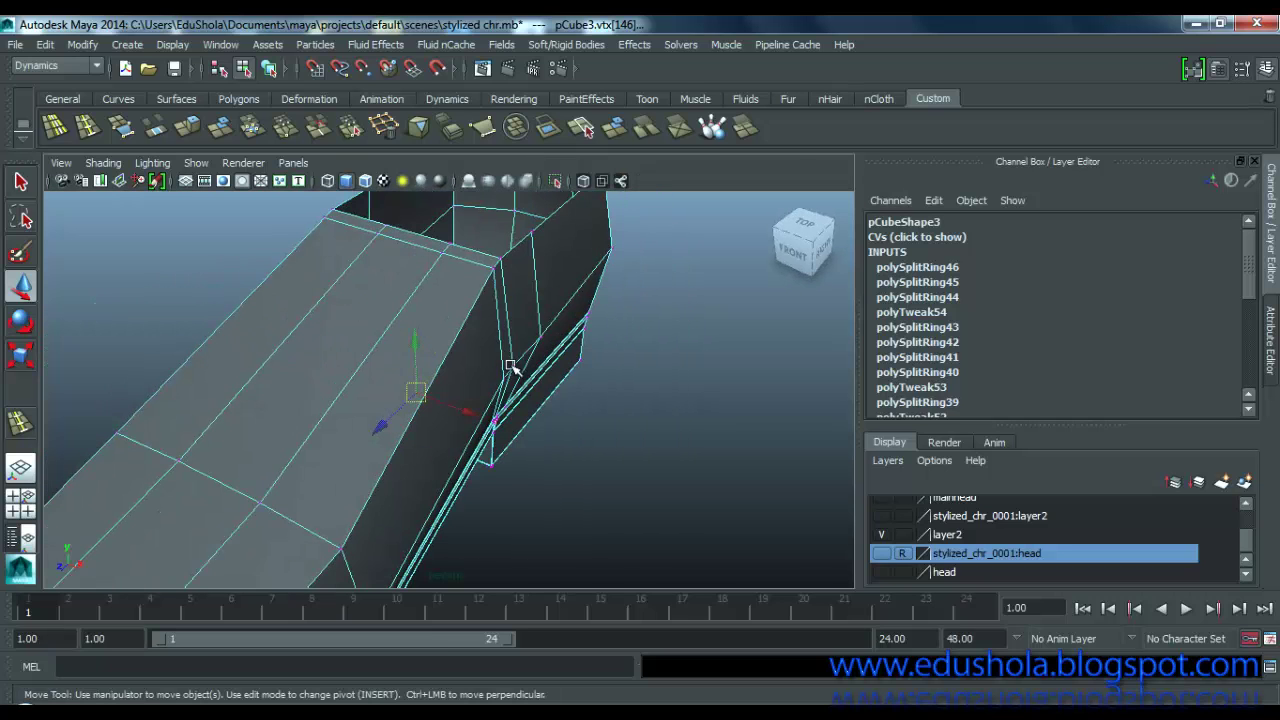
pyautogui.press('F3')
pyautogui.press('3')
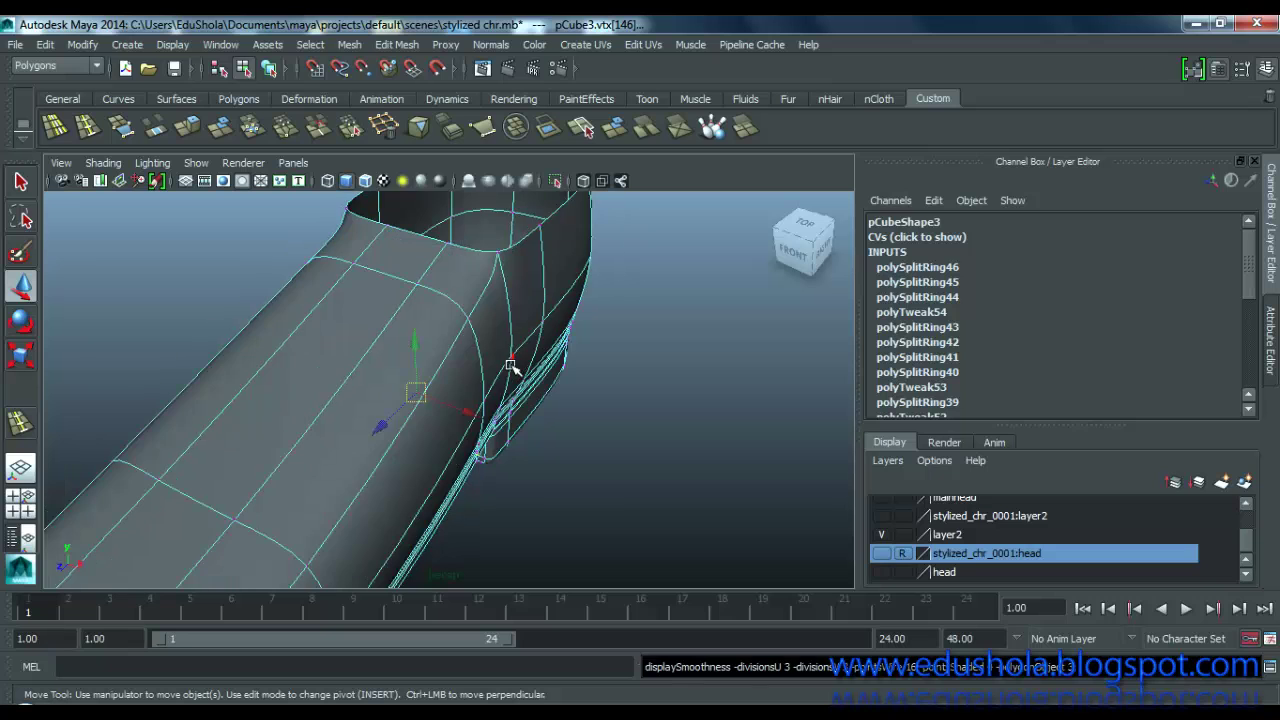
pyautogui.keyDown('alt'); pyautogui.moveTo(510, 330); pyautogui.dragTo(428, 306); pyautogui.keyUp('alt')
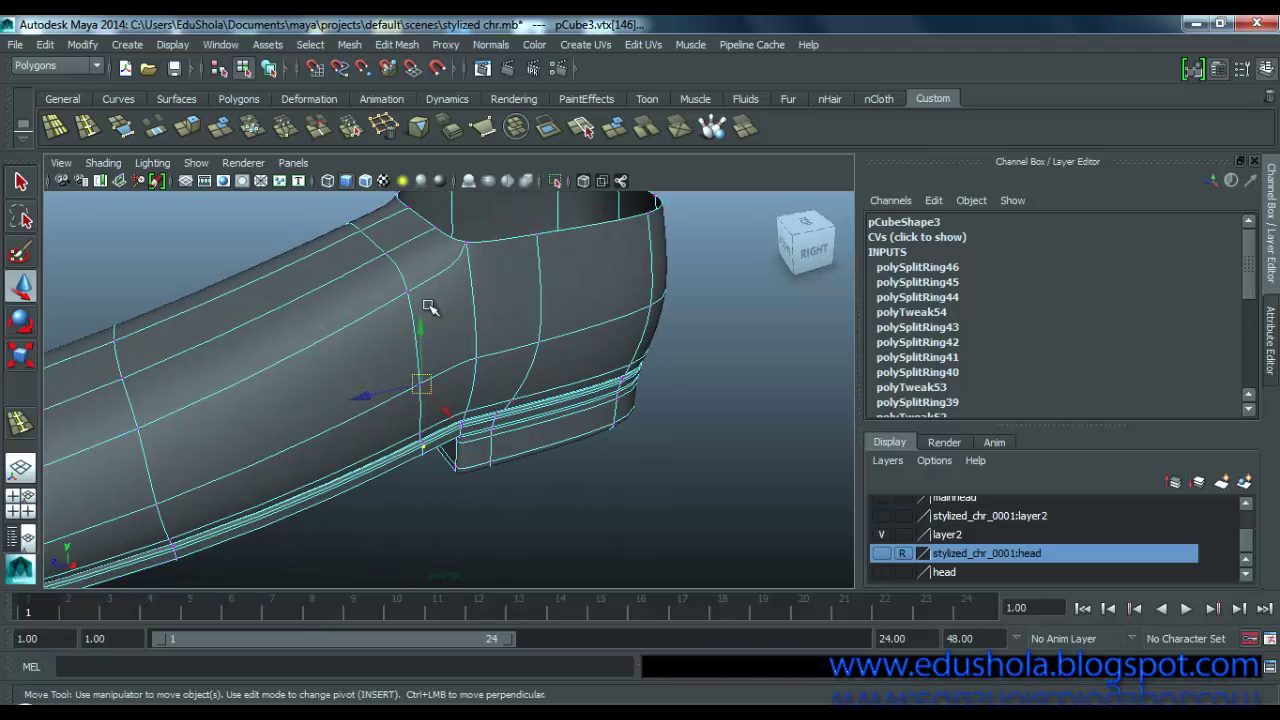
pyautogui.press('1')
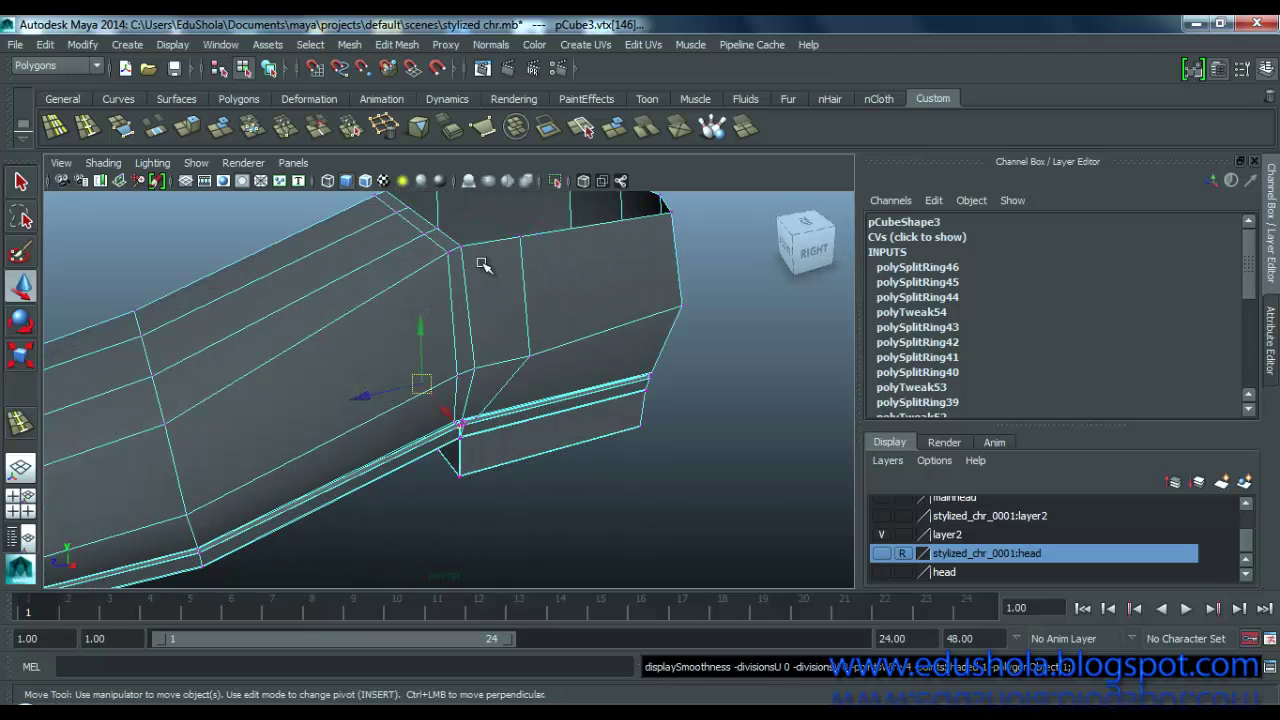
# Step: Raise the four inner vertices of the two loops at the front edge of the ankle opening
pyautogui.keyDown('alt'); pyautogui.moveTo(488, 265); pyautogui.dragTo(456, 420); pyautogui.keyUp('alt')
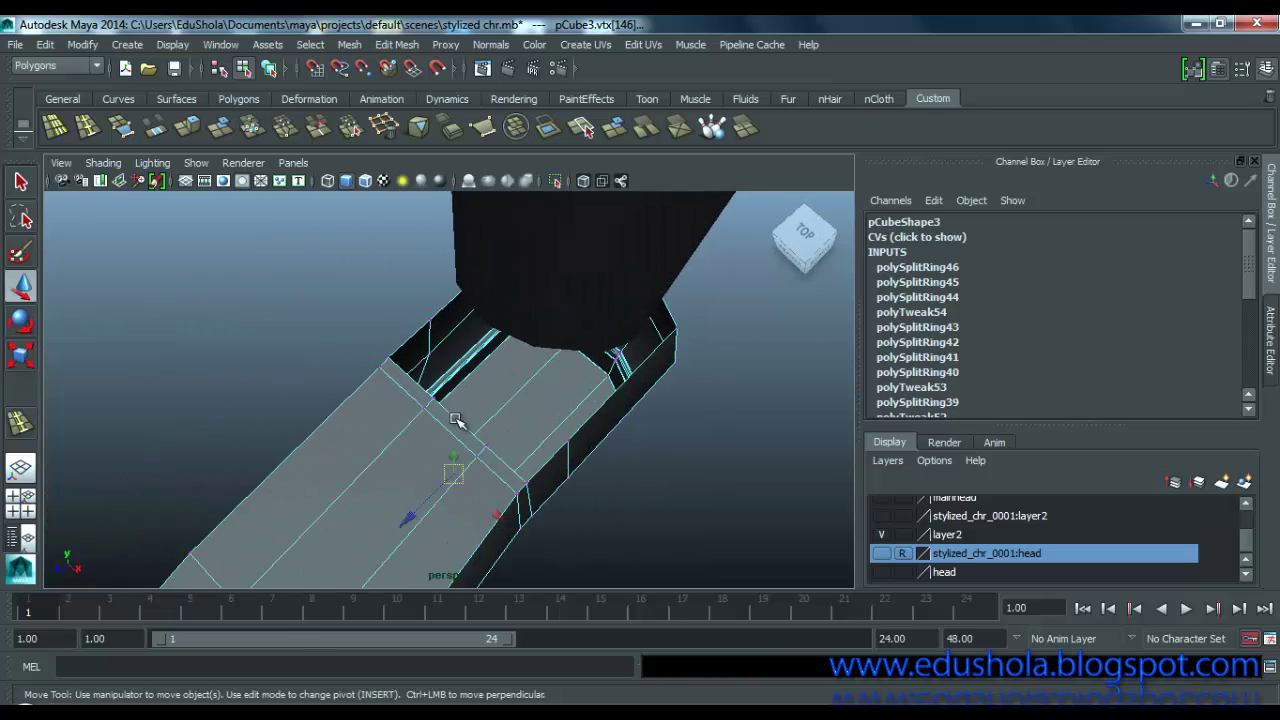
pyautogui.click(433, 398)
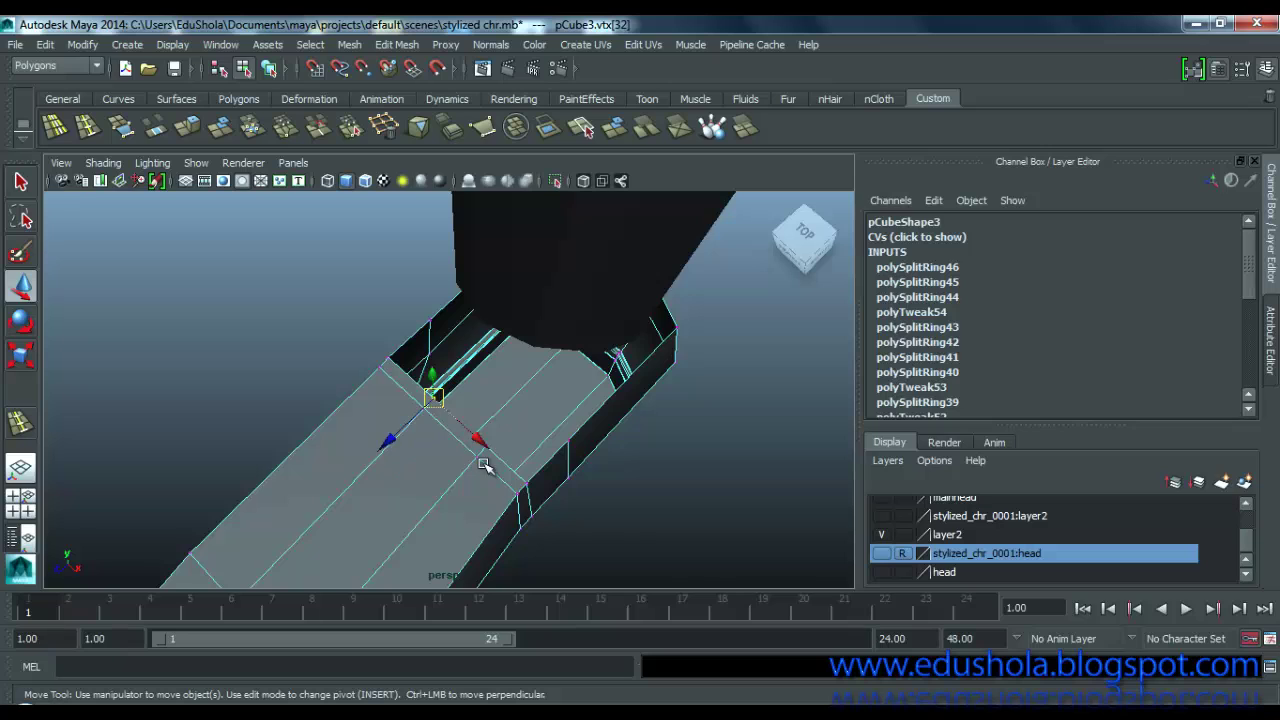
pyautogui.scroll(3, 494, 464)
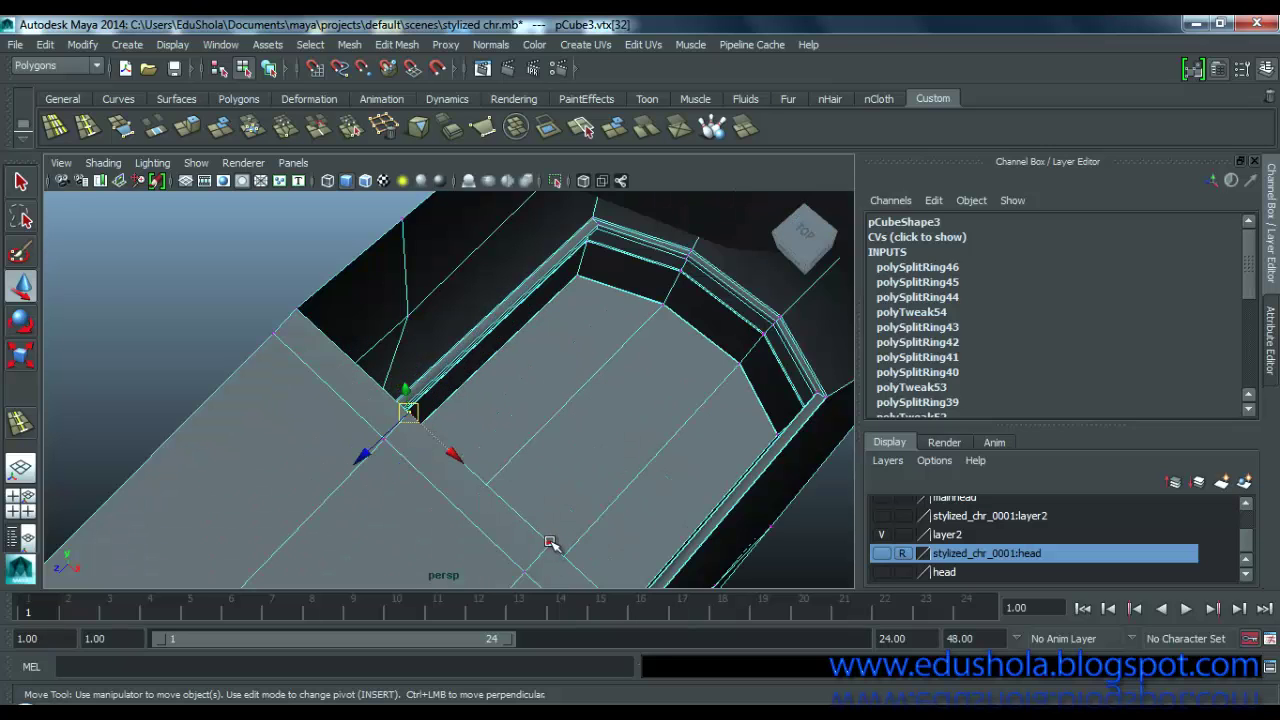
pyautogui.keyDown('shift'); pyautogui.click(550, 543); pyautogui.keyUp('shift')
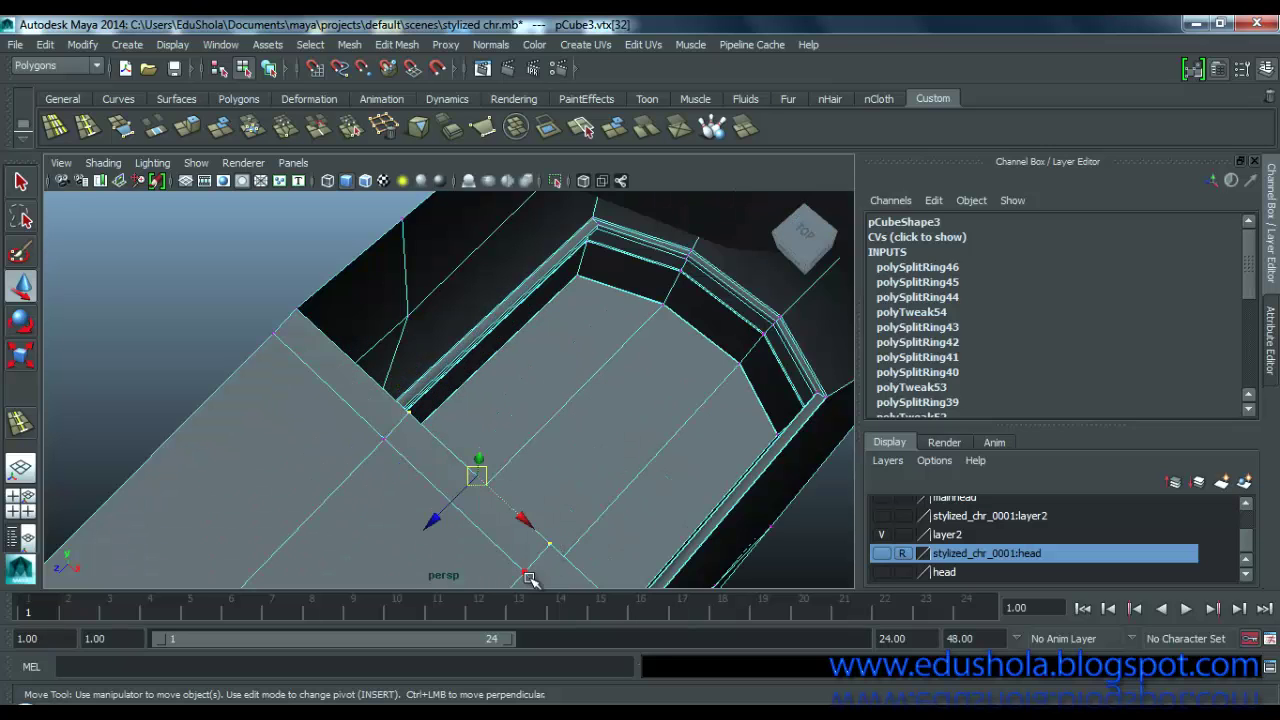
pyautogui.keyDown('shift'); pyautogui.click(522, 575); pyautogui.keyUp('shift')
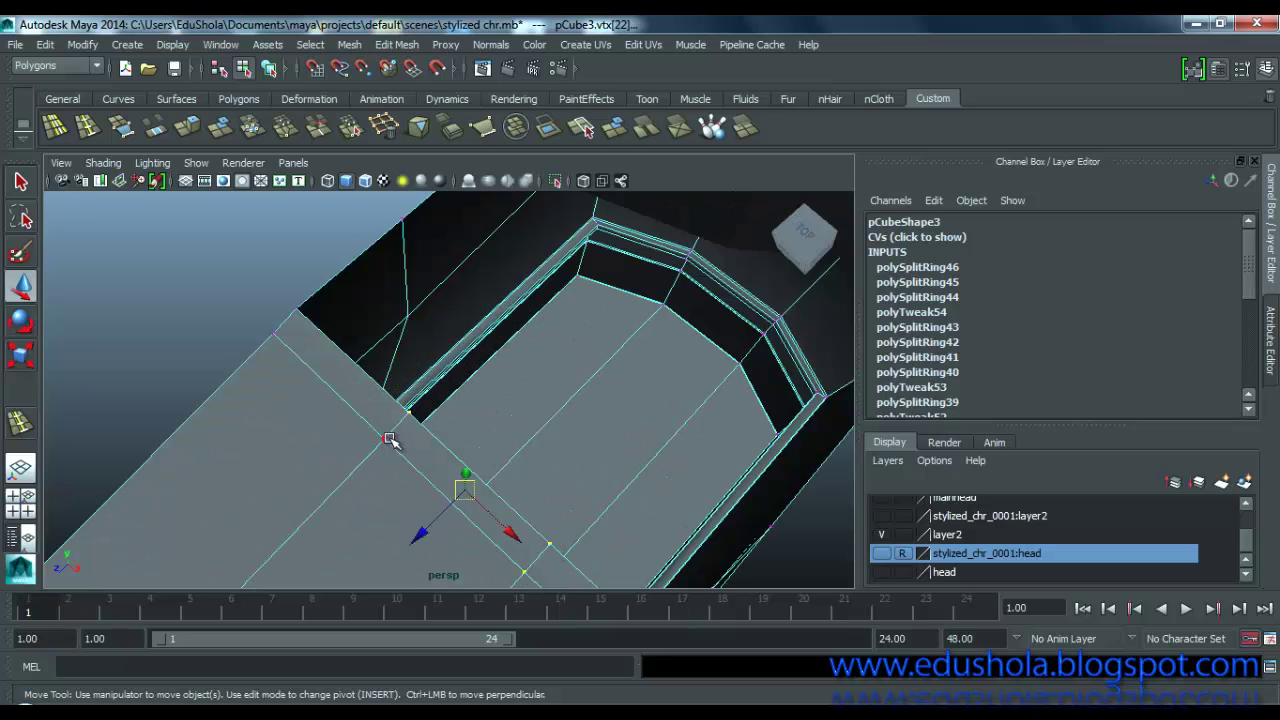
pyautogui.keyDown('alt'); pyautogui.moveTo(390, 440); pyautogui.dragTo(527, 294); pyautogui.keyUp('alt')
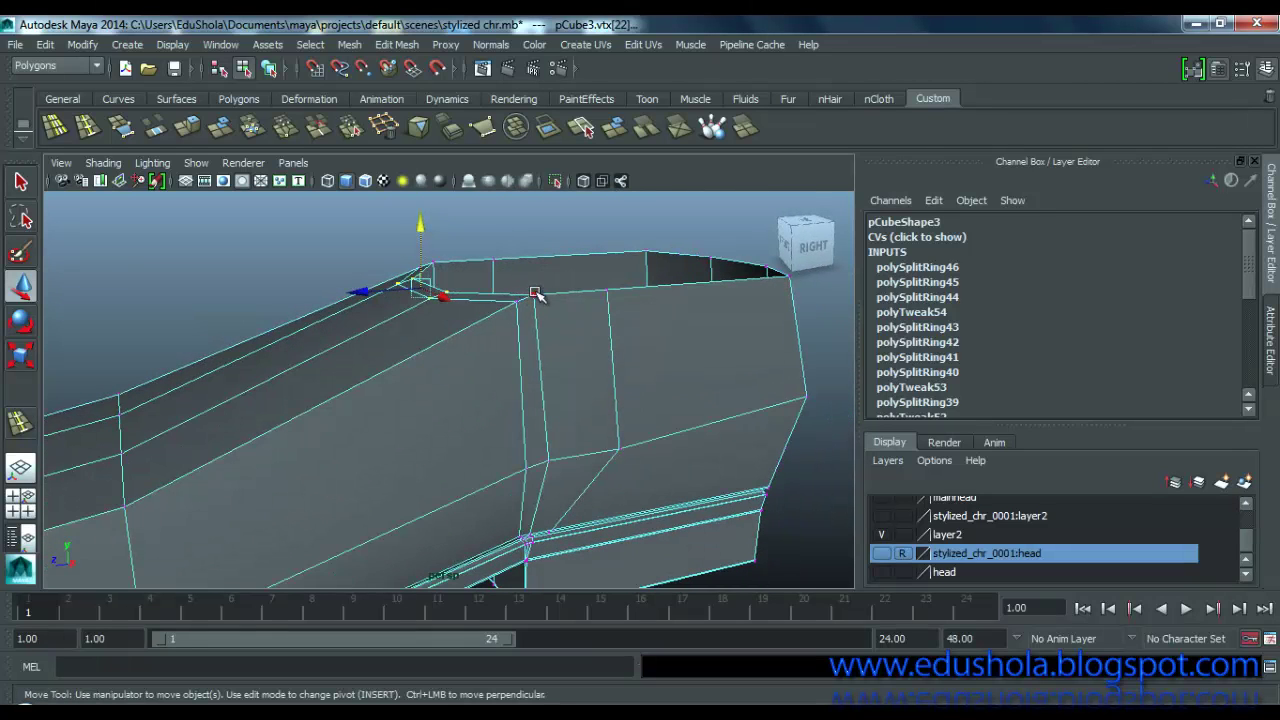
# Step: Lower the outer corner vertices on both sides of the ankle opening's front edge to round the instep
pyautogui.click(535, 294)
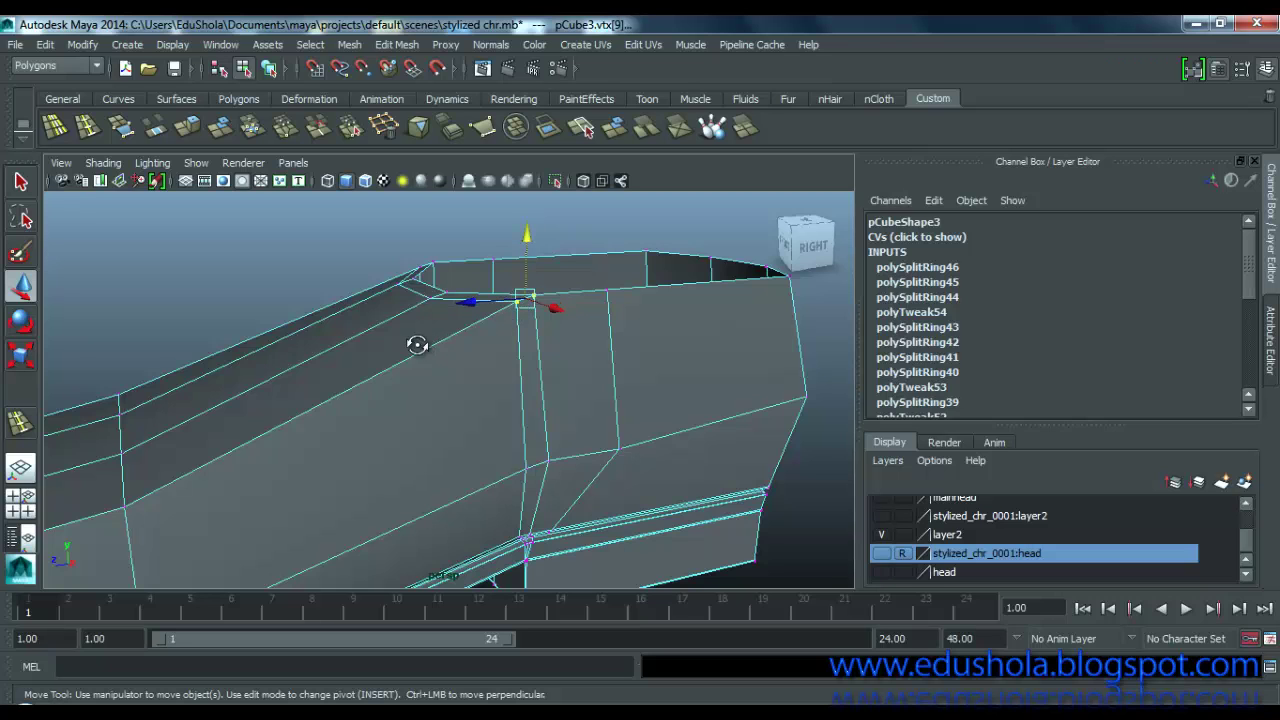
pyautogui.keyDown('alt'); pyautogui.moveTo(420, 343); pyautogui.dragTo(335, 285); pyautogui.keyUp('alt')
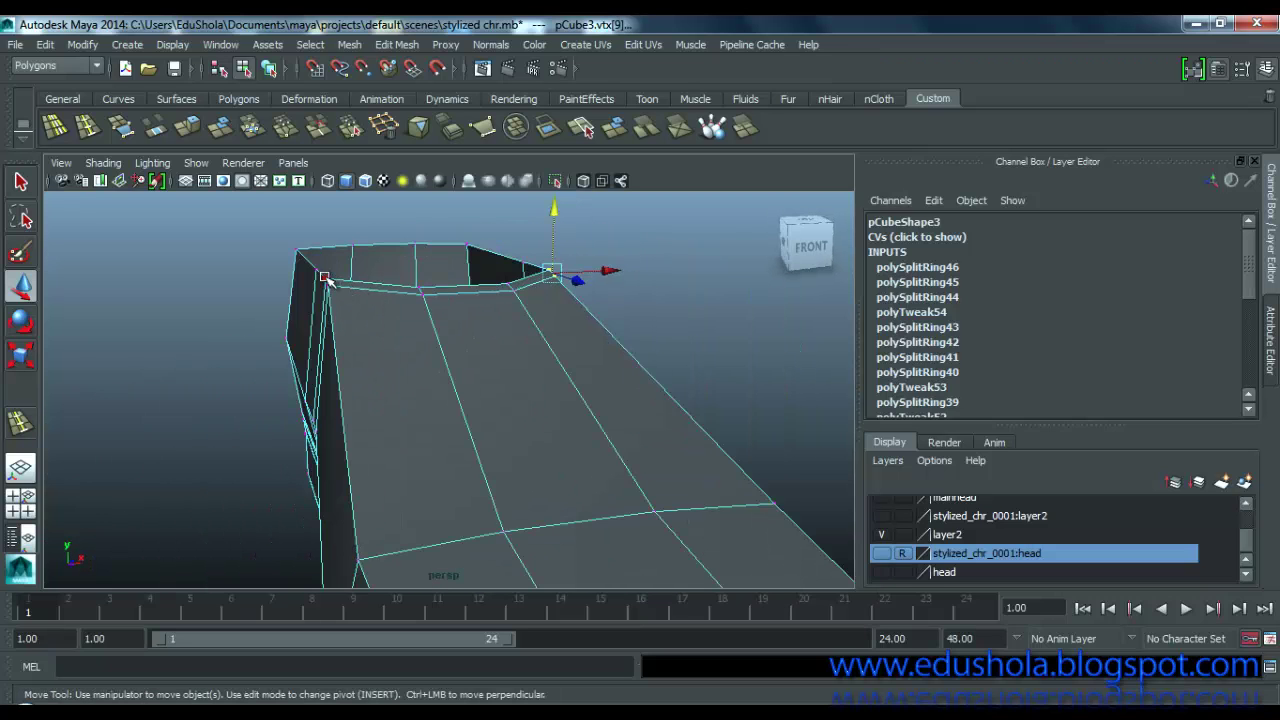
pyautogui.keyDown('shift'); pyautogui.click(325, 279); pyautogui.keyUp('shift')
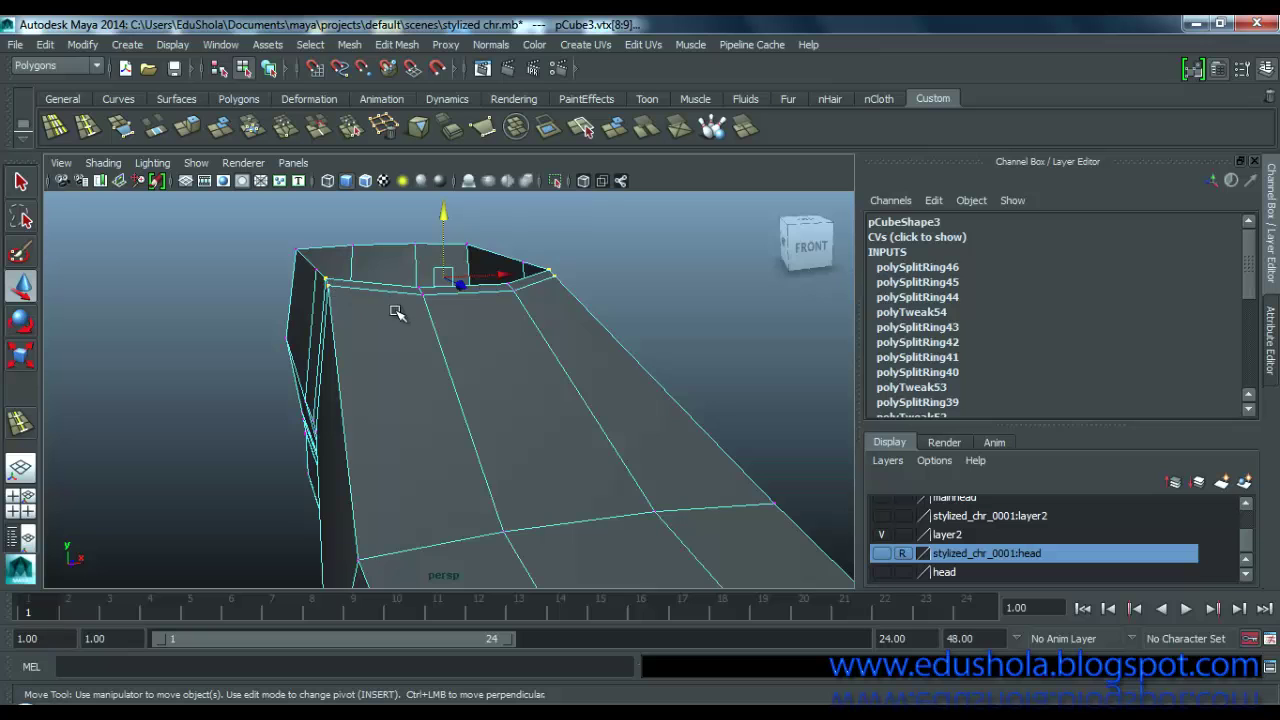
pyautogui.keyDown('alt'); pyautogui.moveTo(496, 360); pyautogui.dragTo(469, 242); pyautogui.keyUp('alt')
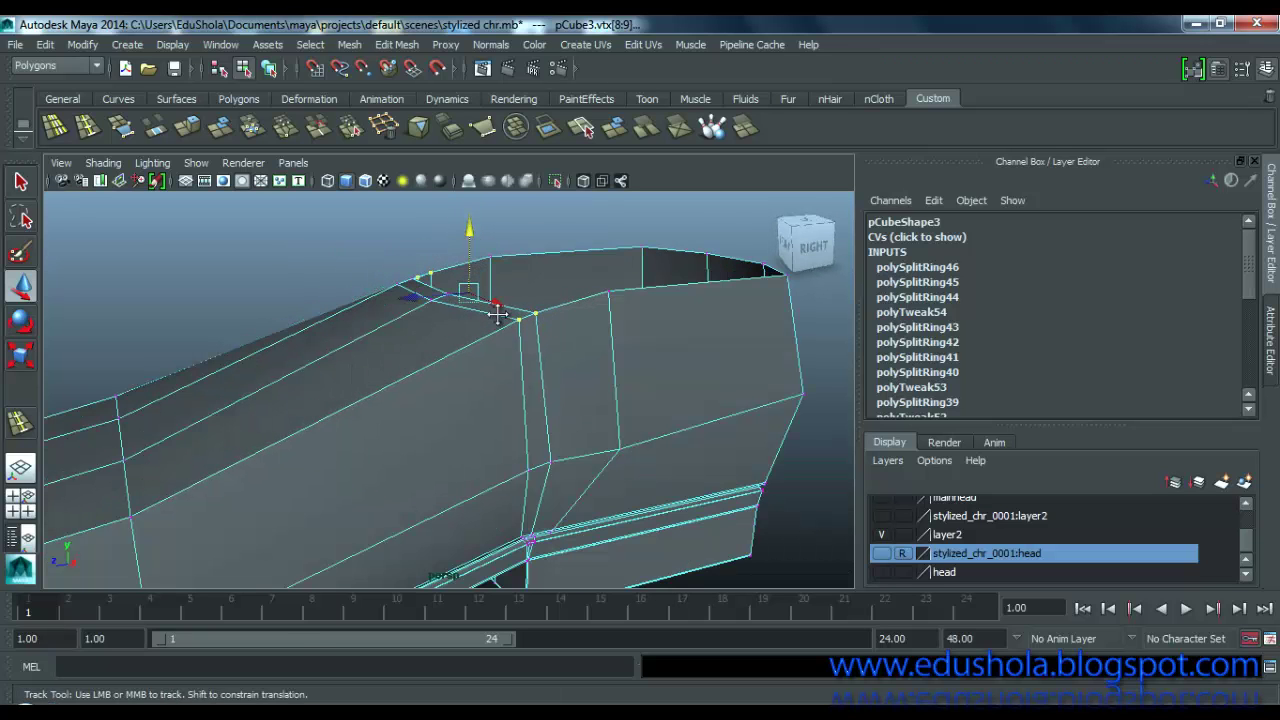
# Step: Lower the two outer top vertices of the mid-foot loop to about Y 1.71
pyautogui.keyDown('alt'); pyautogui.moveTo(498, 314); pyautogui.dragTo(764, 214, button='middle'); pyautogui.keyUp('alt')
pyautogui.click(340, 322)
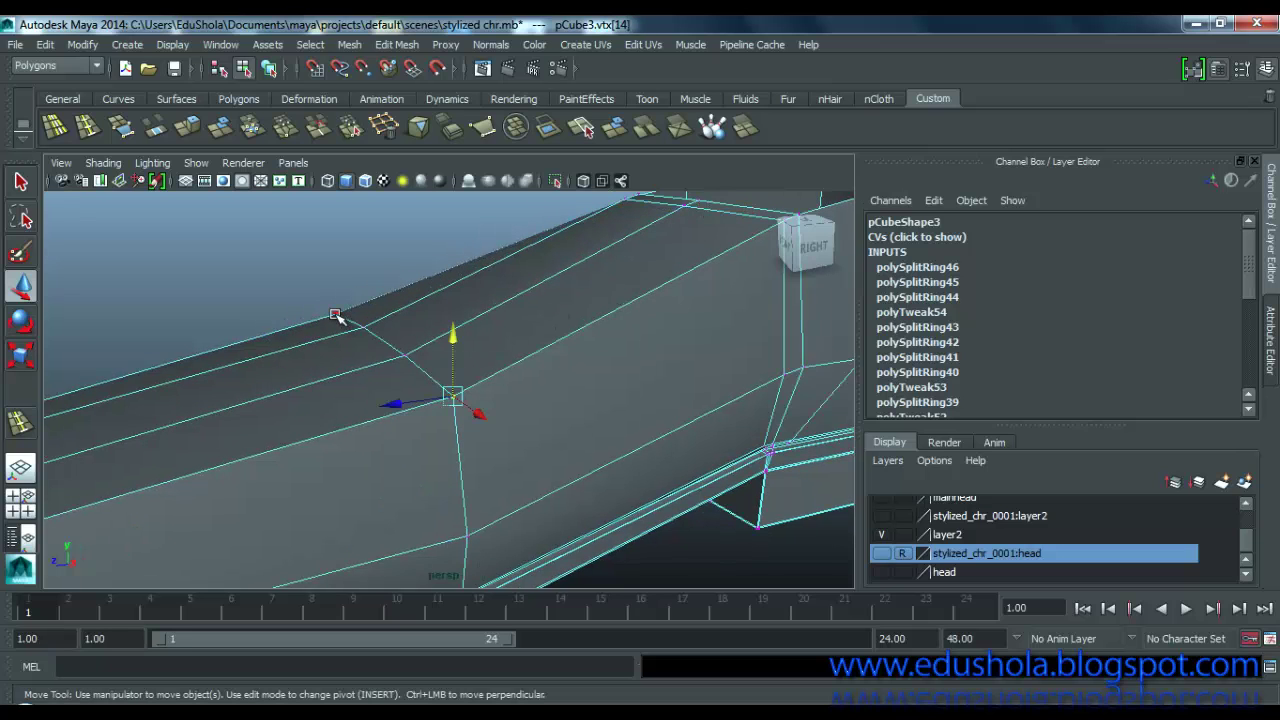
pyautogui.moveTo(384, 297); pyautogui.dragTo(384, 304)
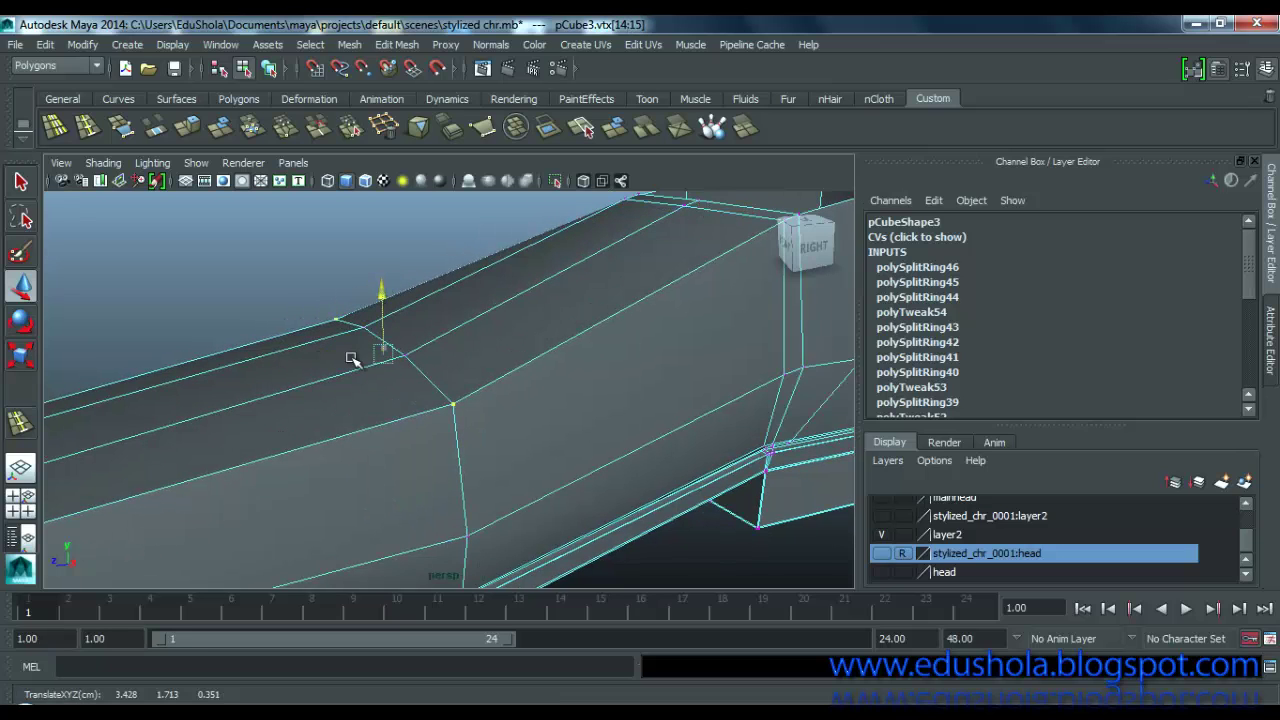
# Step: Lower the outer top vertices on both sides of the toe end to about Y 0.90
pyautogui.keyDown('alt'); pyautogui.moveTo(529, 306); pyautogui.dragTo(843, 218, button='middle'); pyautogui.keyUp('alt')
pyautogui.scroll(3, 331, 418)
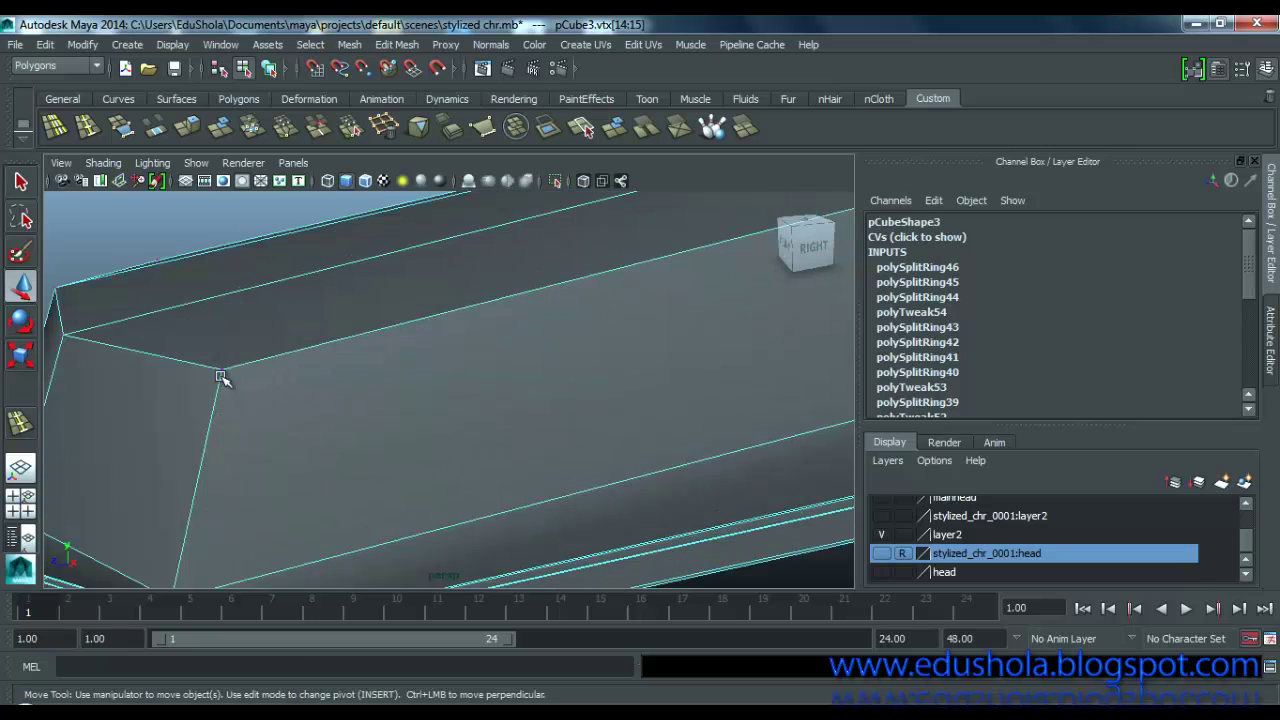
pyautogui.click(222, 370)
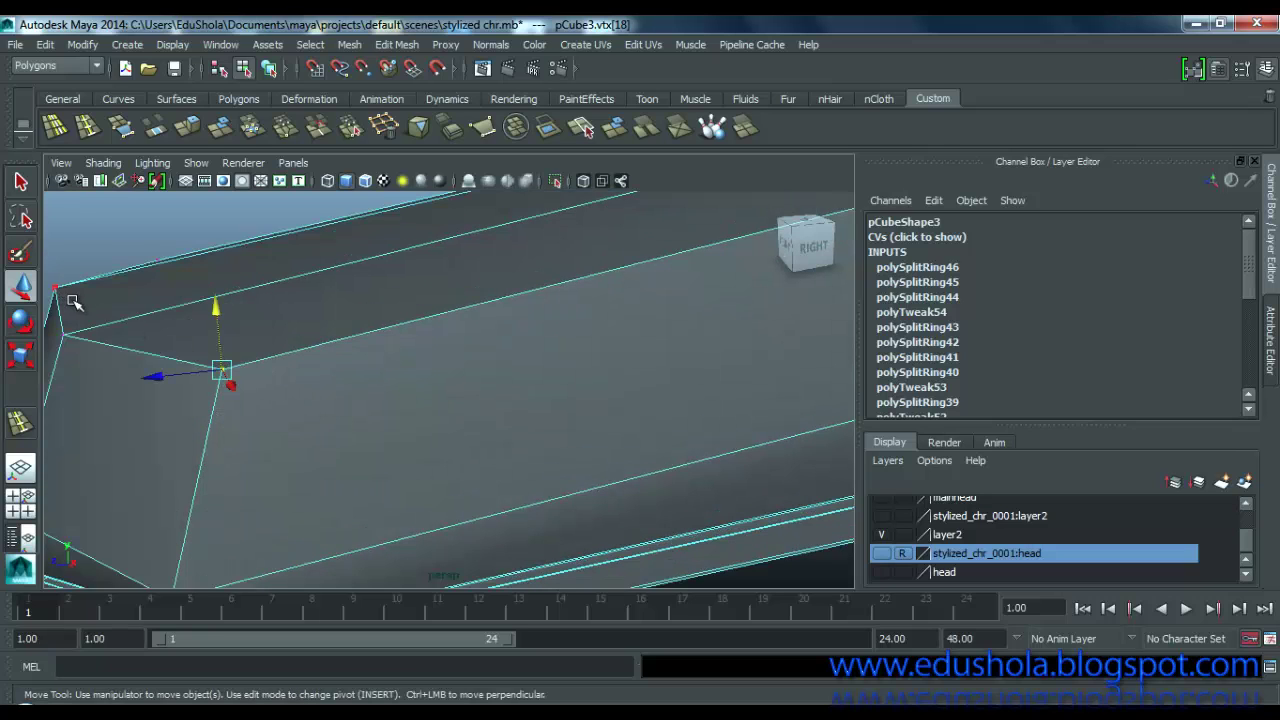
pyautogui.keyDown('alt'); pyautogui.moveTo(80, 343); pyautogui.dragTo(538, 538); pyautogui.keyUp('alt')
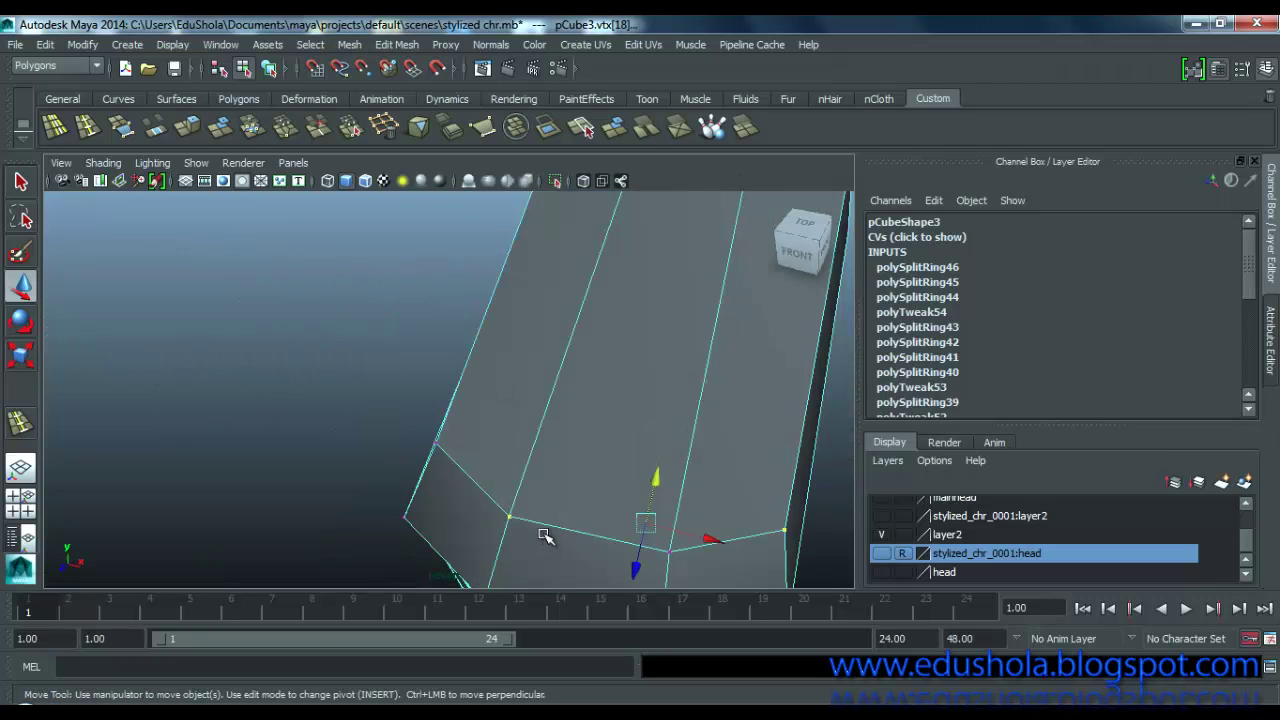
pyautogui.hotkey('ctrl', 'z')
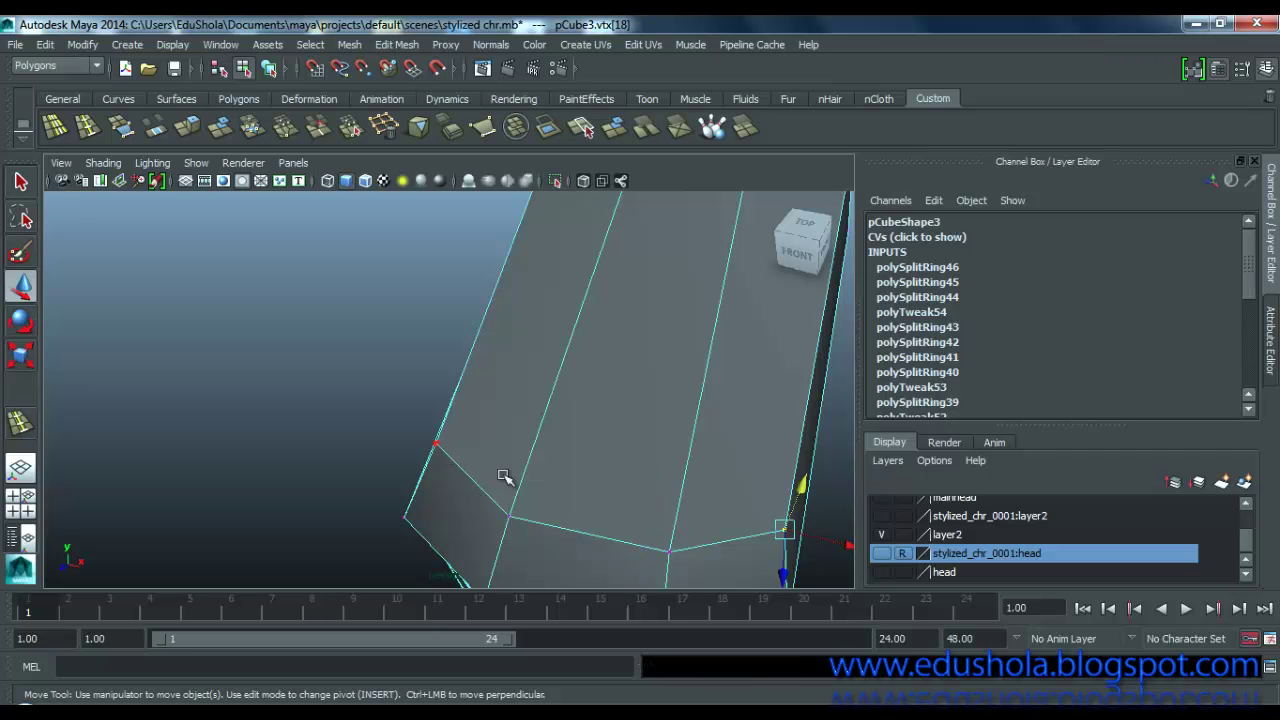
pyautogui.keyDown('shift'); pyautogui.click(440, 445); pyautogui.keyUp('shift')
pyautogui.keyDown('alt'); pyautogui.moveTo(440, 445); pyautogui.dragTo(218, 235); pyautogui.keyUp('alt')
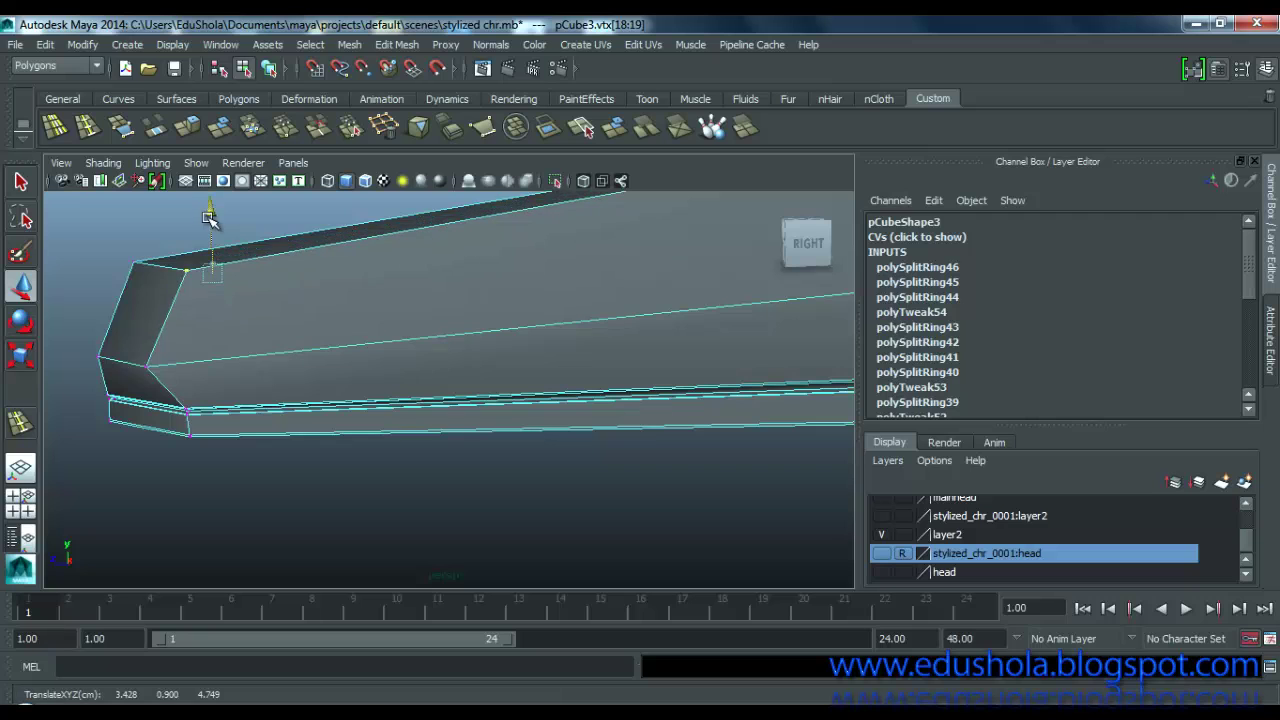
# Step: Scale the two side vertices of the ankle opening's rim slightly outward along X
pyautogui.keyDown('alt'); pyautogui.moveTo(363, 309); pyautogui.dragTo(414, 366); pyautogui.keyUp('alt')
pyautogui.keyDown('alt'); pyautogui.moveTo(414, 366); pyautogui.dragTo(244, 472, button='middle'); pyautogui.keyUp('alt')
pyautogui.keyDown('alt'); pyautogui.moveTo(244, 472); pyautogui.dragTo(462, 483); pyautogui.keyUp('alt')
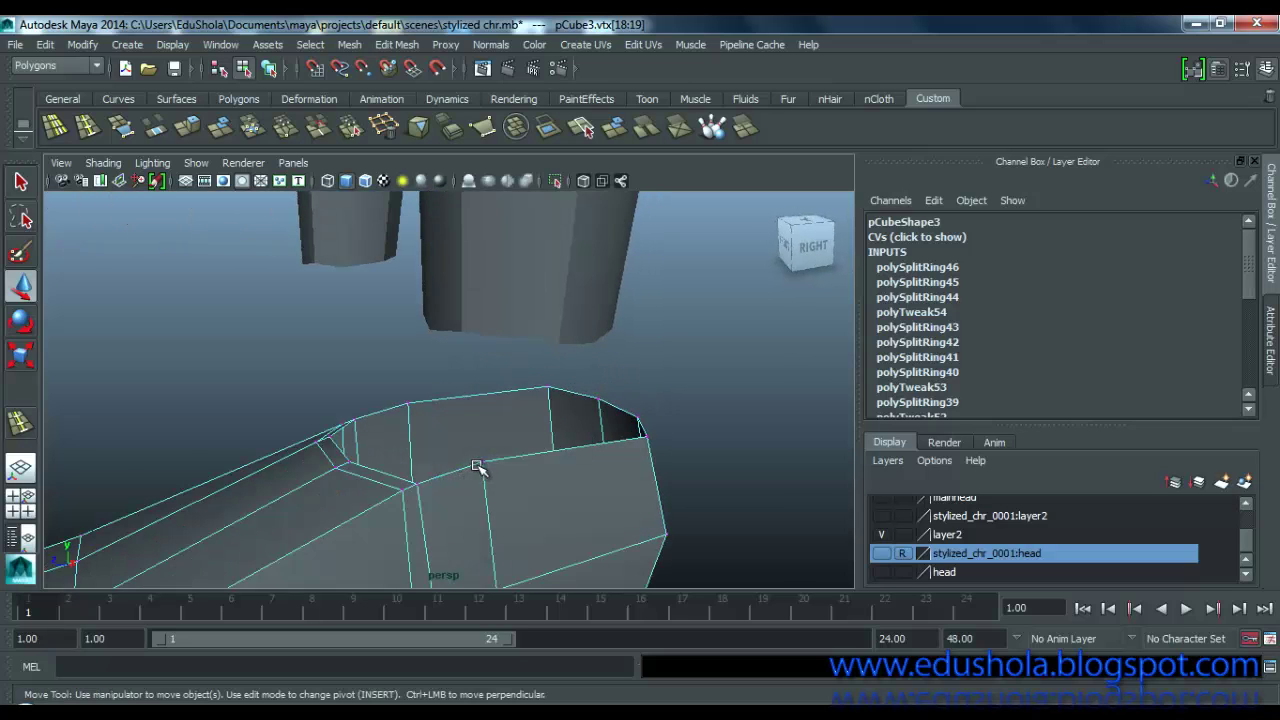
pyautogui.click(482, 464)
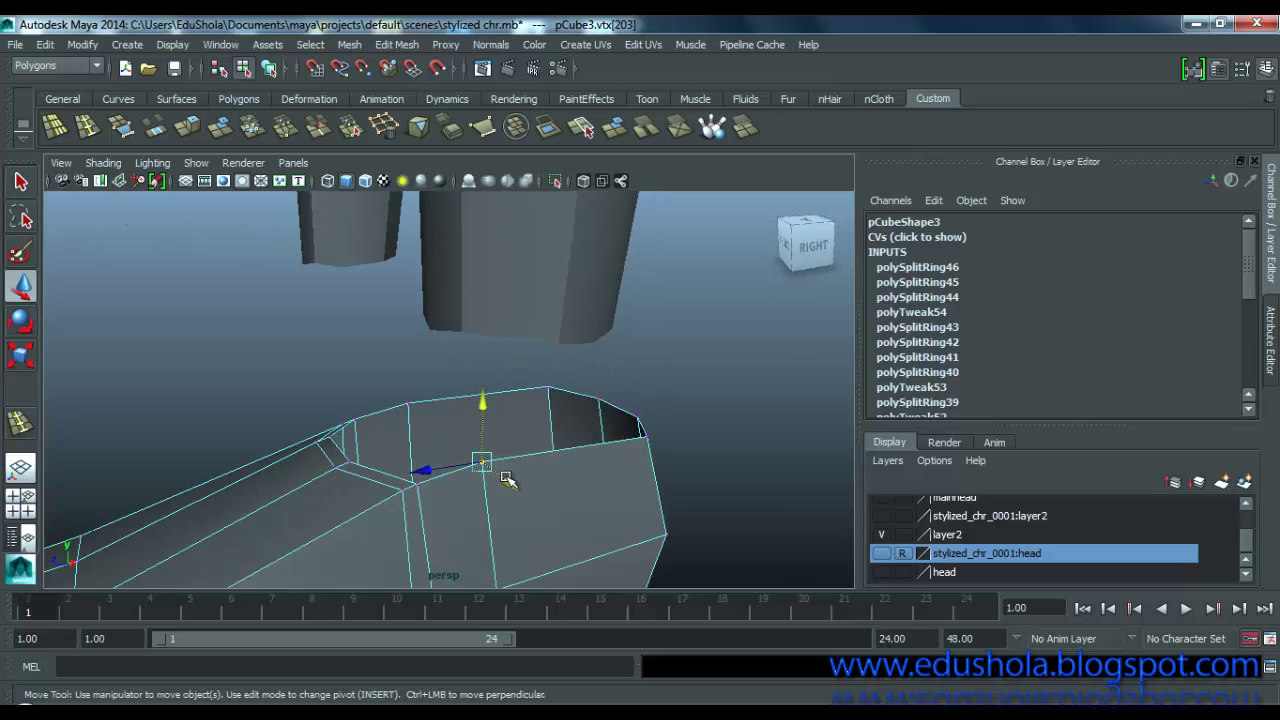
pyautogui.click(407, 402)
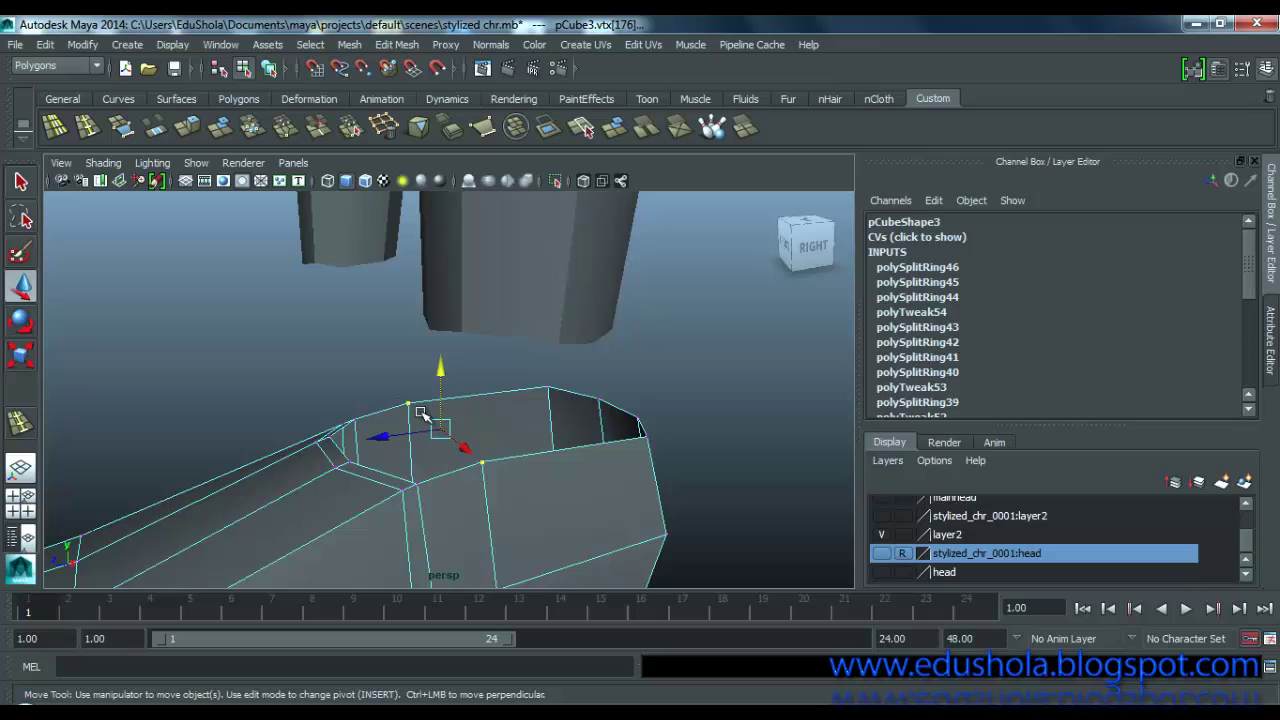
pyautogui.press('r')
pyautogui.moveTo(412, 408); pyautogui.dragTo(402, 399)
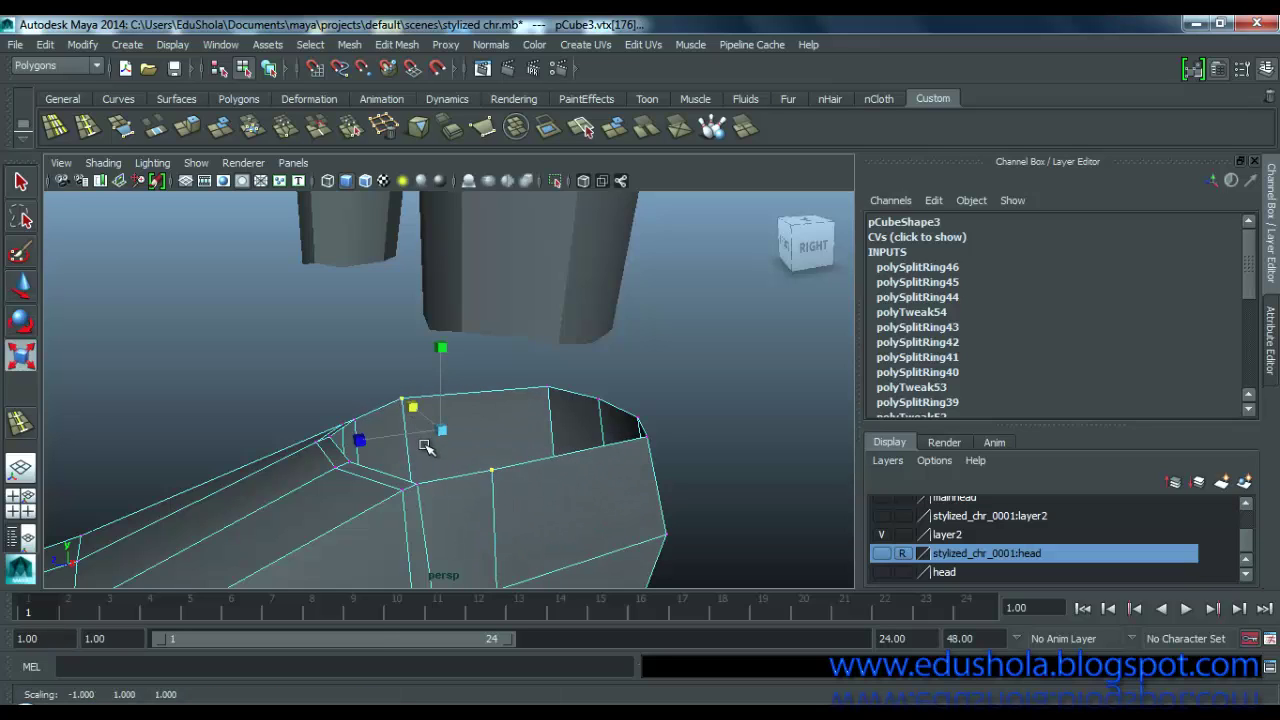
# Step: Move the two side vertices of the ankle opening's rim backward along Z toward the heel
pyautogui.keyDown('alt'); pyautogui.moveTo(485, 488); pyautogui.dragTo(383, 471); pyautogui.keyUp('alt')
pyautogui.keyDown('alt'); pyautogui.moveTo(420, 352); pyautogui.dragTo(445, 220, button='middle'); pyautogui.keyUp('alt')
pyautogui.press('w')
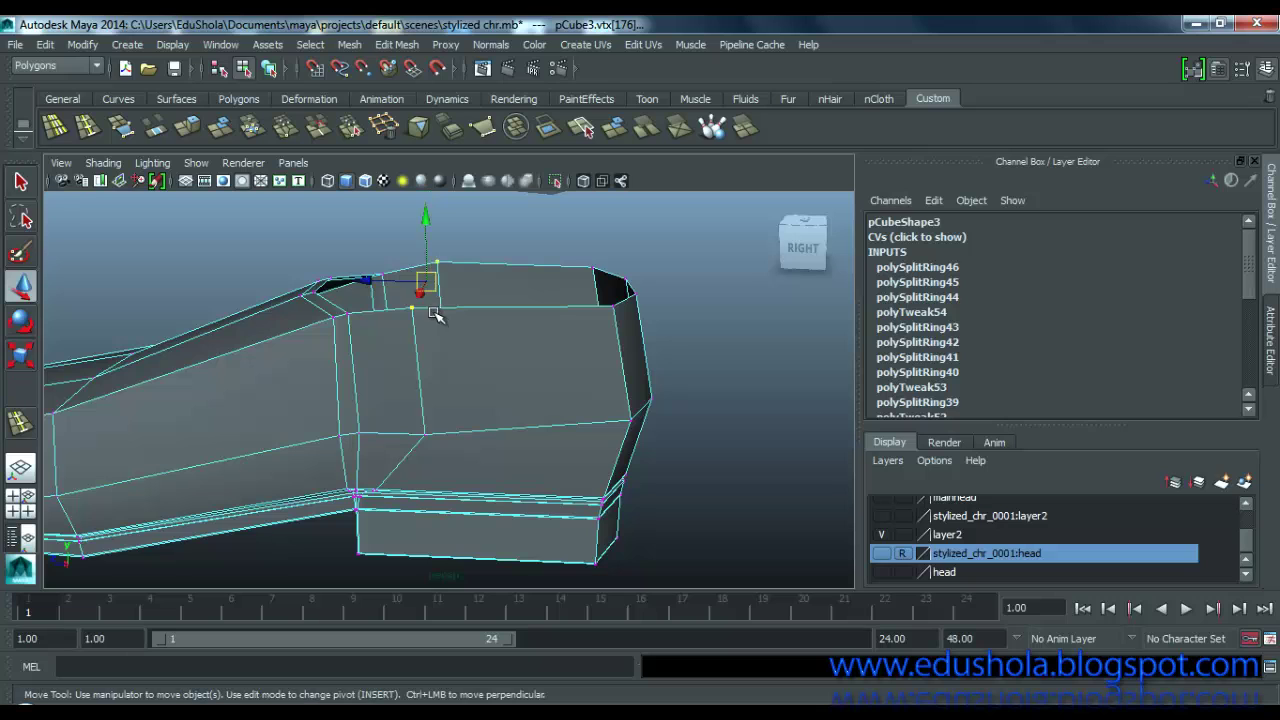
pyautogui.moveTo(385, 281); pyautogui.dragTo(350, 345)
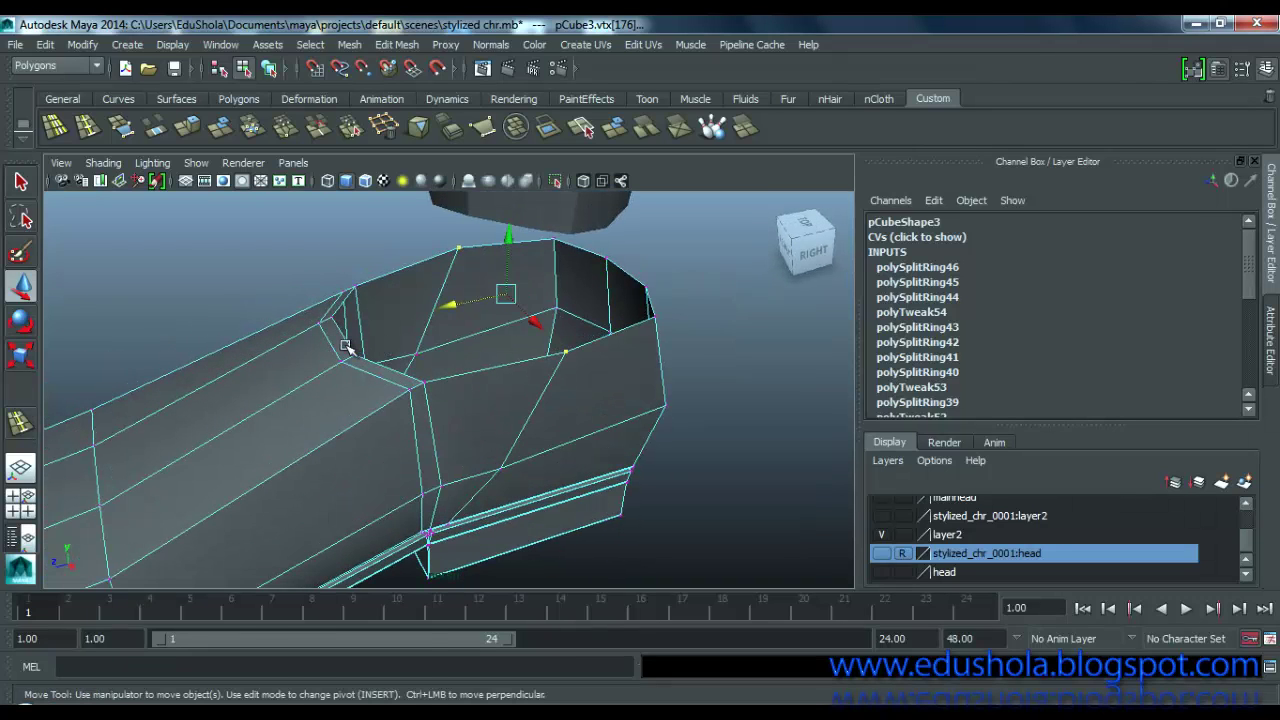
# Step: Extrude the ankle opening's border edges, scale them inward to 0.883, and raise the new rim slightly to about Y 2.92
pyautogui.rightClick(346, 307)
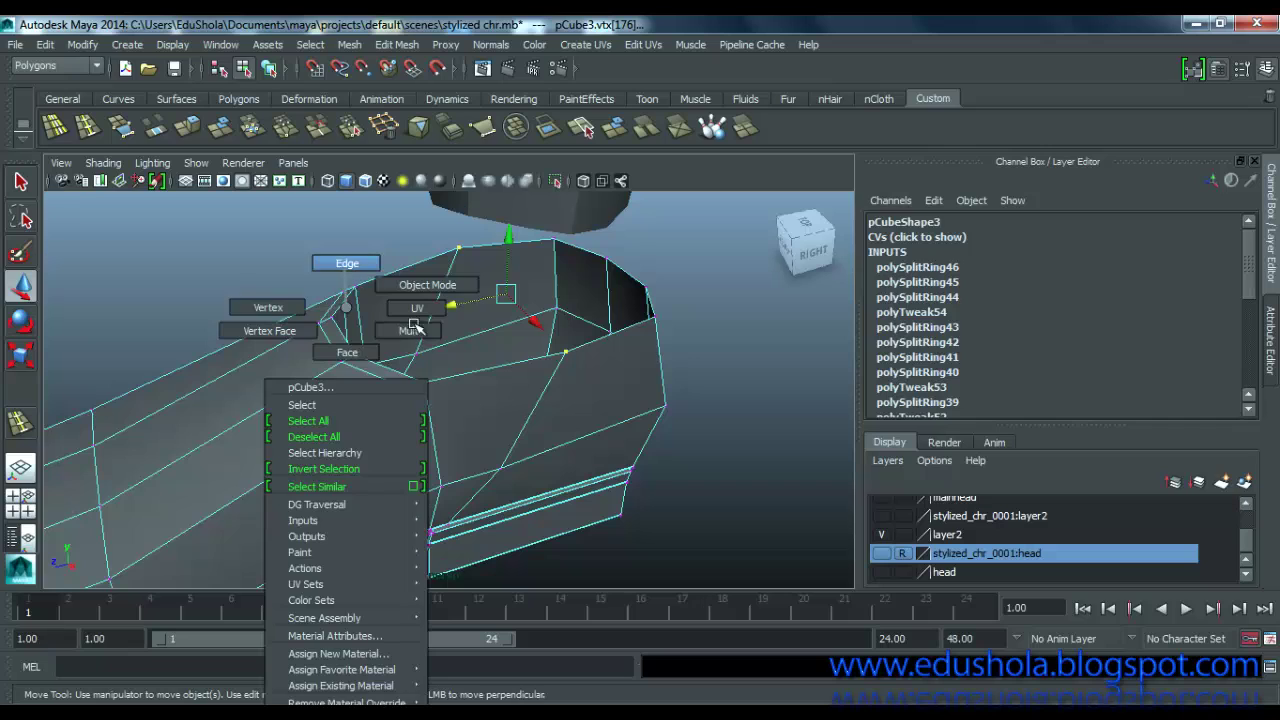
pyautogui.click(346, 263)
pyautogui.click(461, 375)
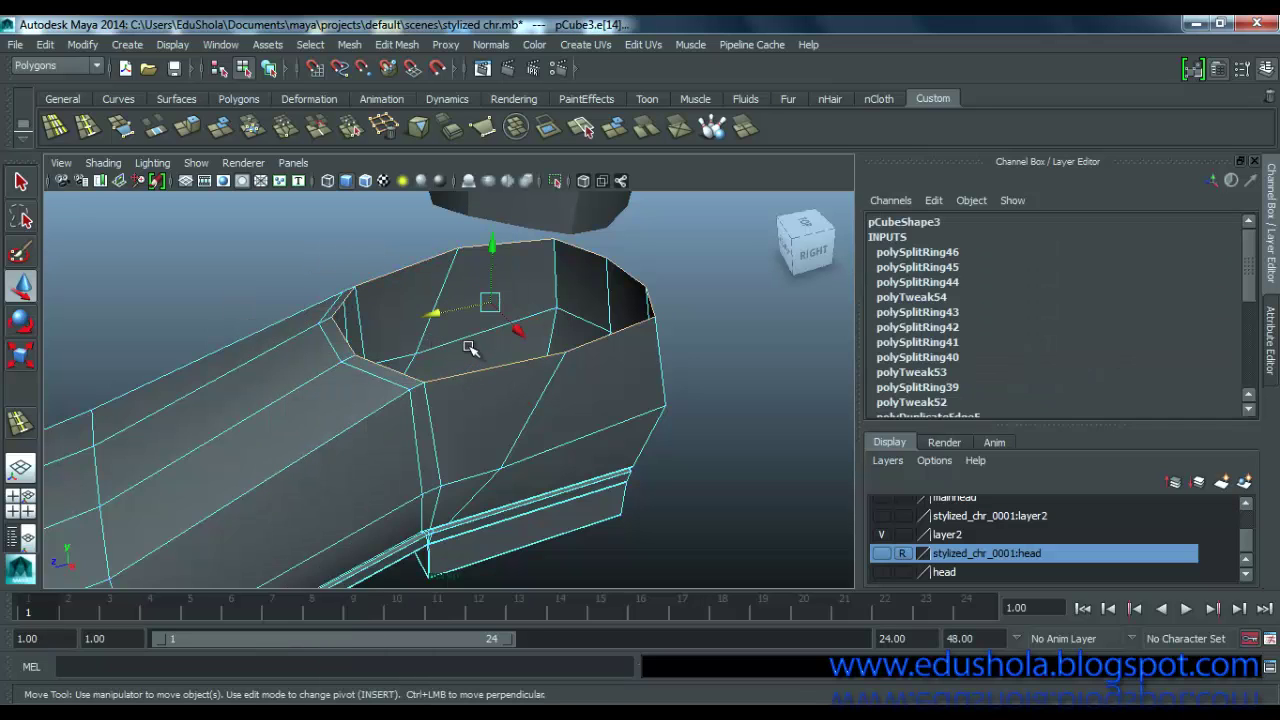
pyautogui.keyDown('shift'); pyautogui.moveTo(468, 352); pyautogui.dragTo(470, 396, button='right'); pyautogui.keyUp('shift')
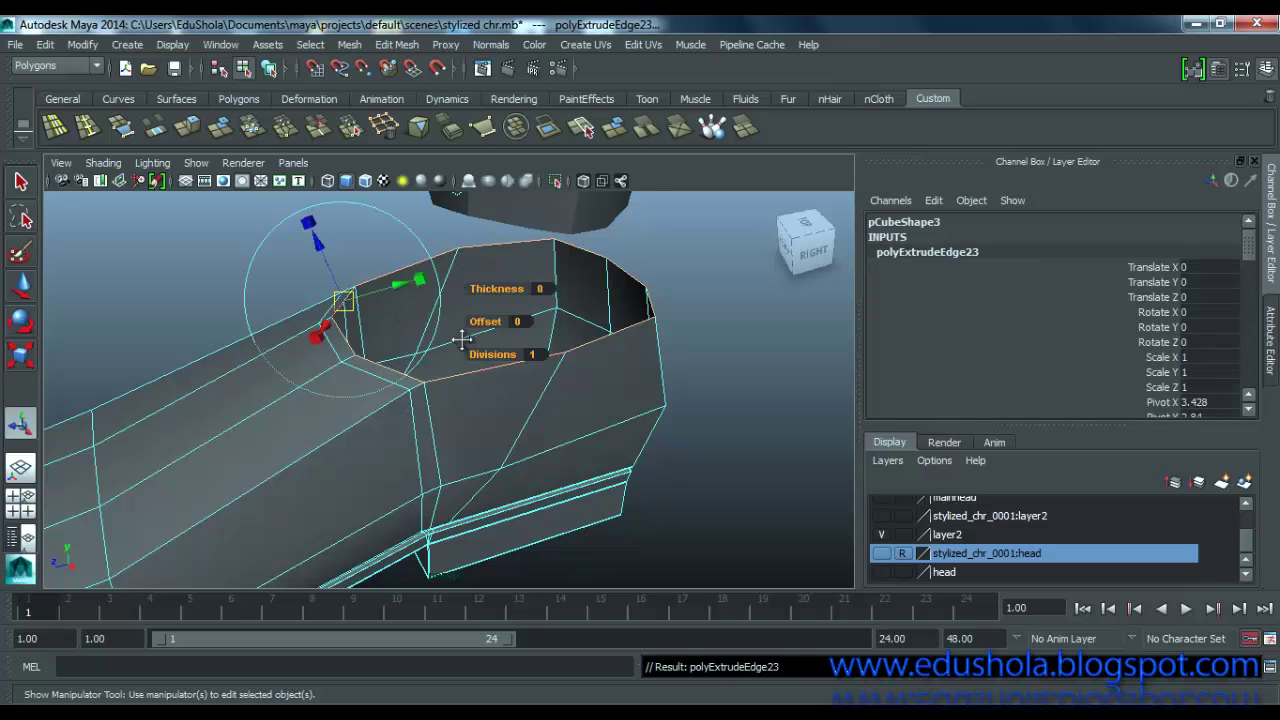
pyautogui.keyDown('alt'); pyautogui.moveTo(461, 341); pyautogui.dragTo(470, 390, button='middle'); pyautogui.keyUp('alt')
pyautogui.click(463, 239)
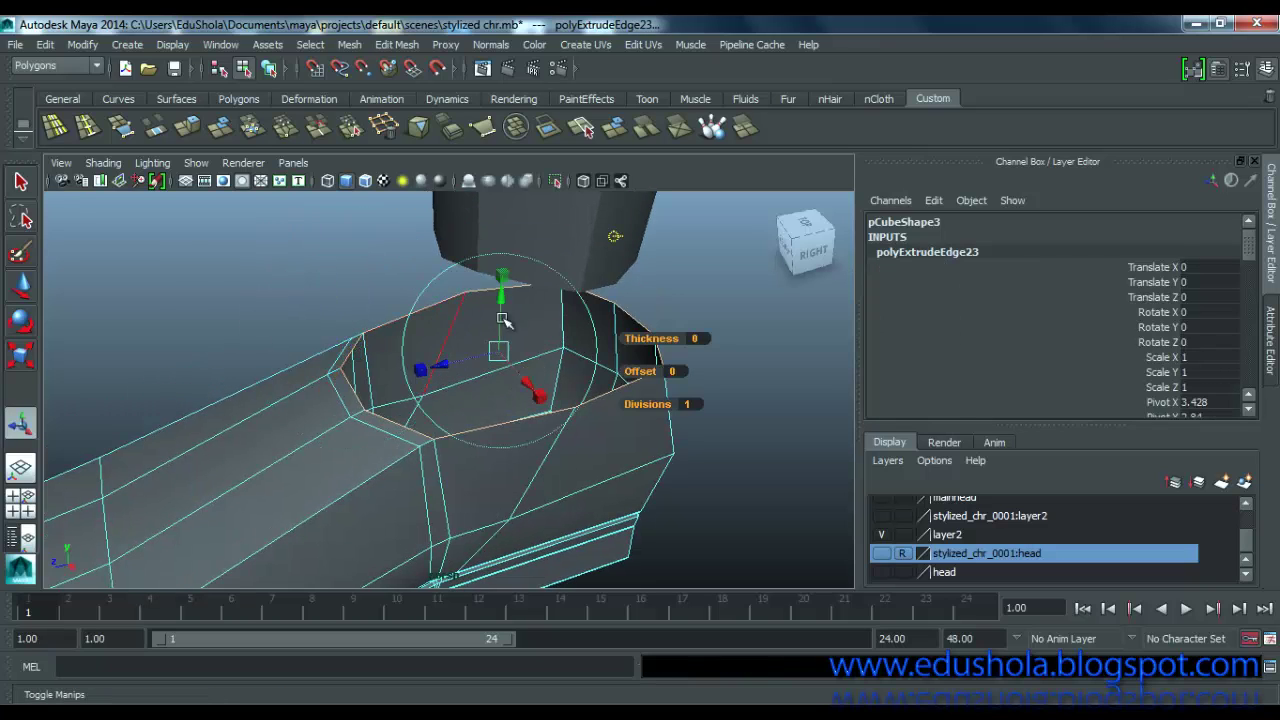
pyautogui.click(499, 276)
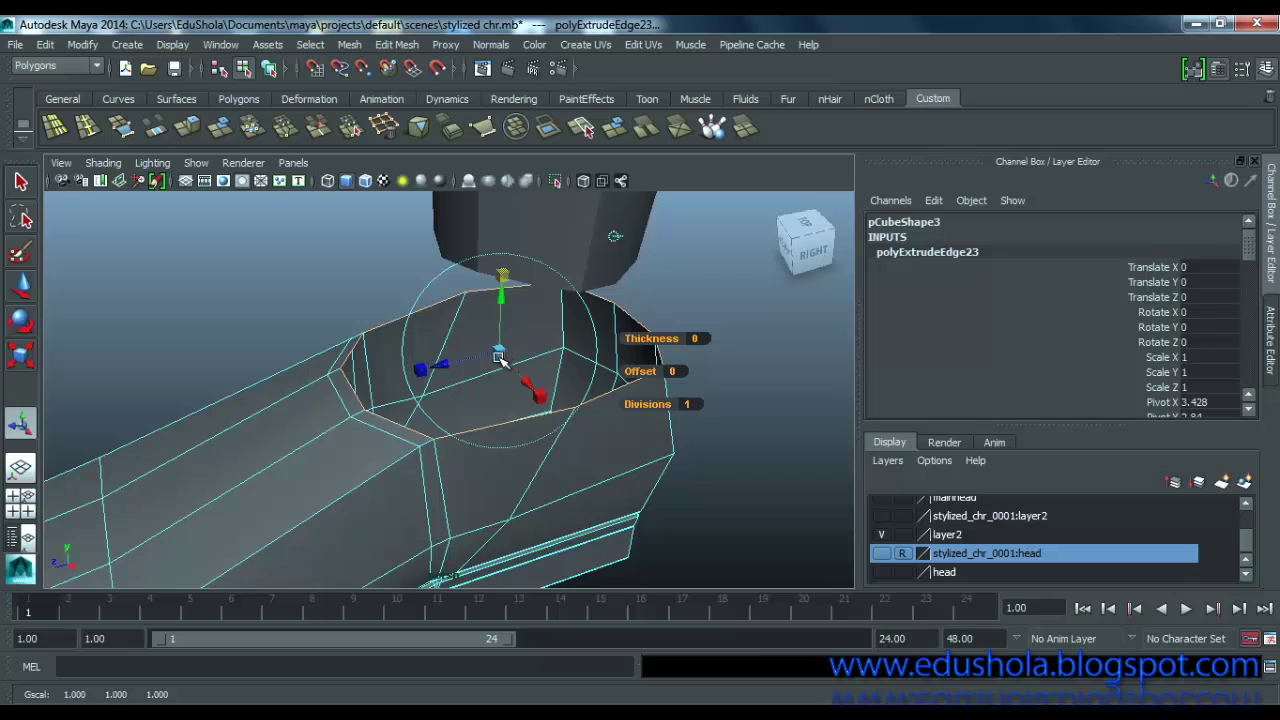
pyautogui.moveTo(499, 357)
pyautogui.mouseDown()
pyautogui.moveTo(510, 360)
pyautogui.moveTo(487, 358)
pyautogui.moveTo(501, 364)
pyautogui.mouseUp()
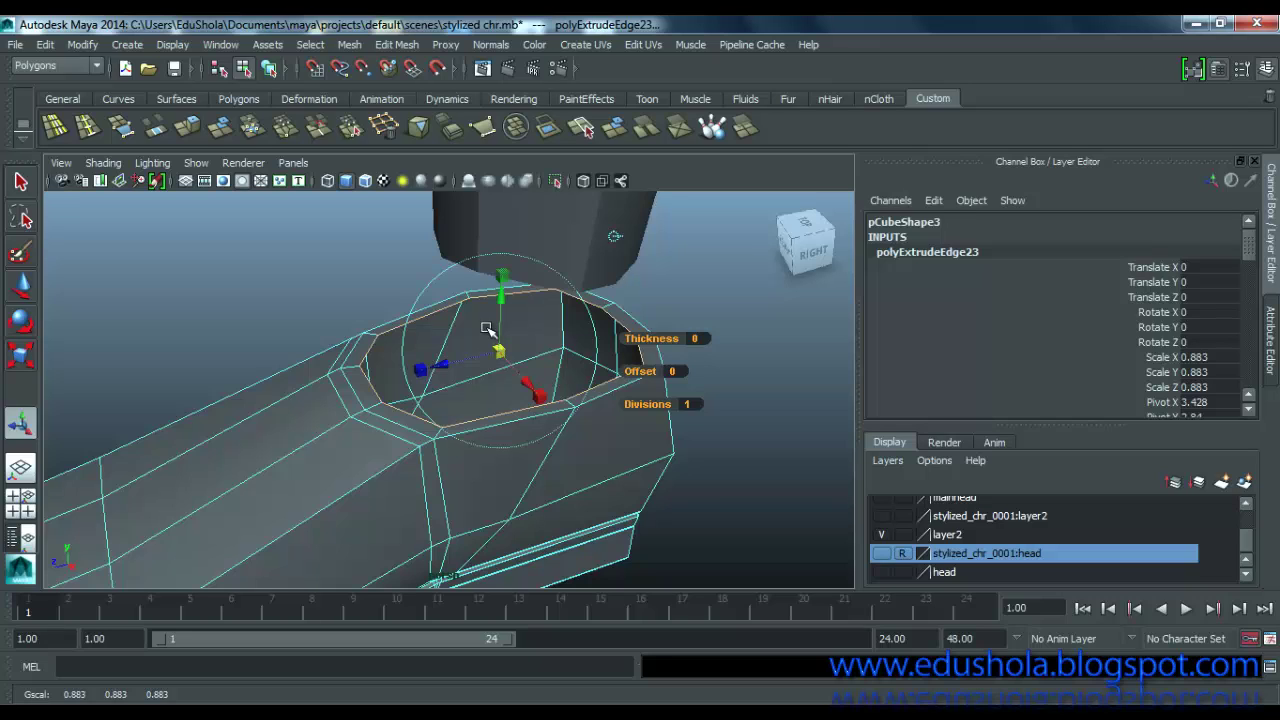
pyautogui.press('w')
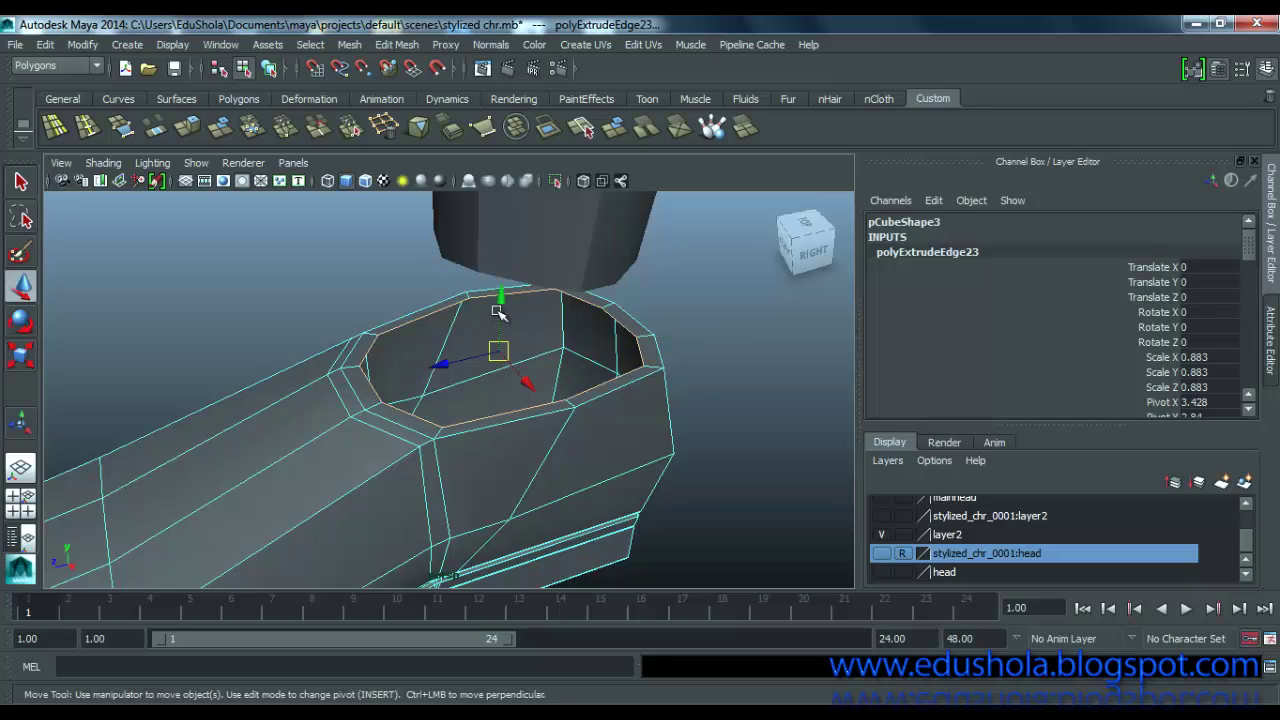
pyautogui.moveTo(502, 296)
pyautogui.mouseDown()
pyautogui.moveTo(500, 312)
pyautogui.moveTo(498, 287)
pyautogui.mouseUp()
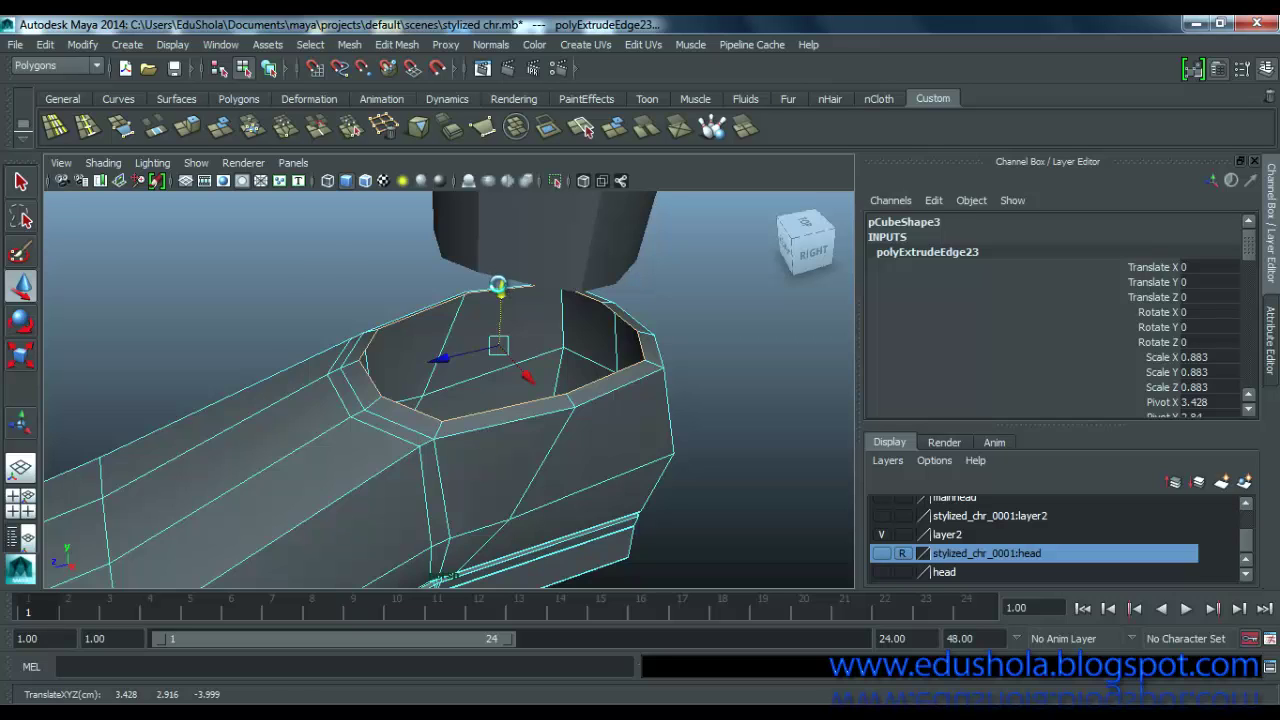
# Step: Extrude the ankle rim's inner edges again, scale them to 0.9, and lower them slightly to about Y 2.87
pyautogui.hotkey('ctrl', 'e')
pyautogui.click(481, 231)
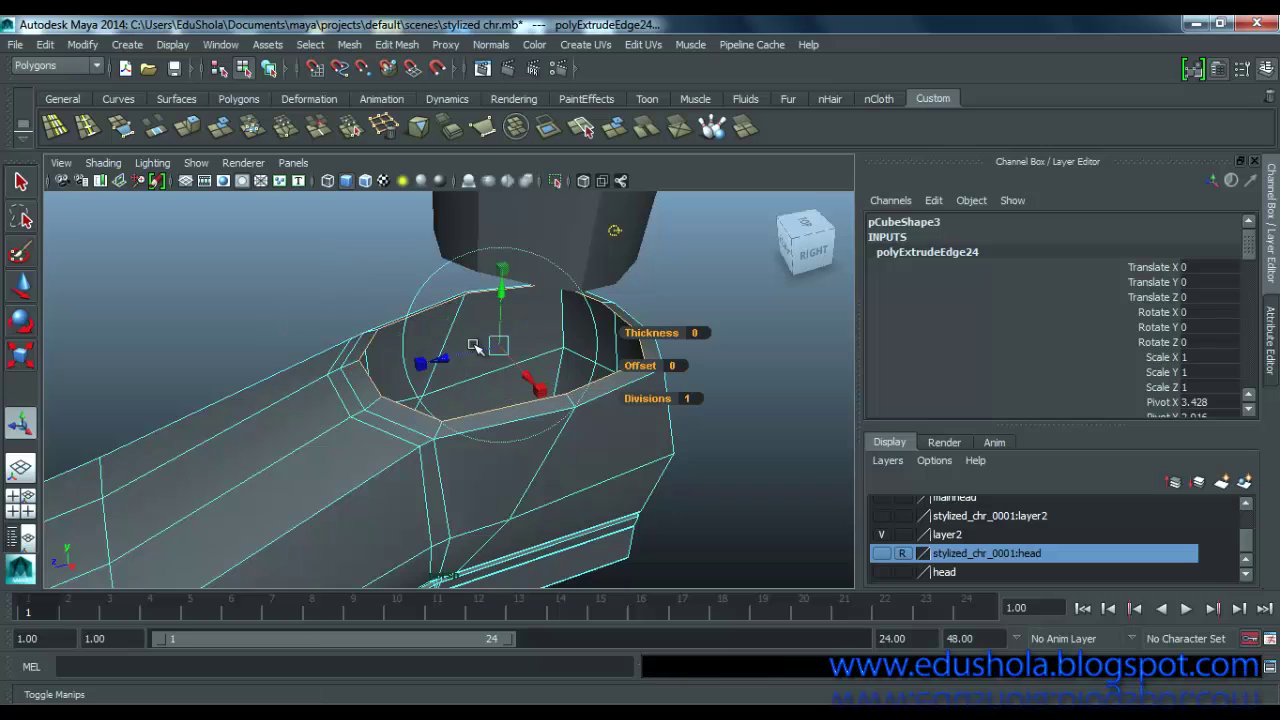
pyautogui.click(502, 269)
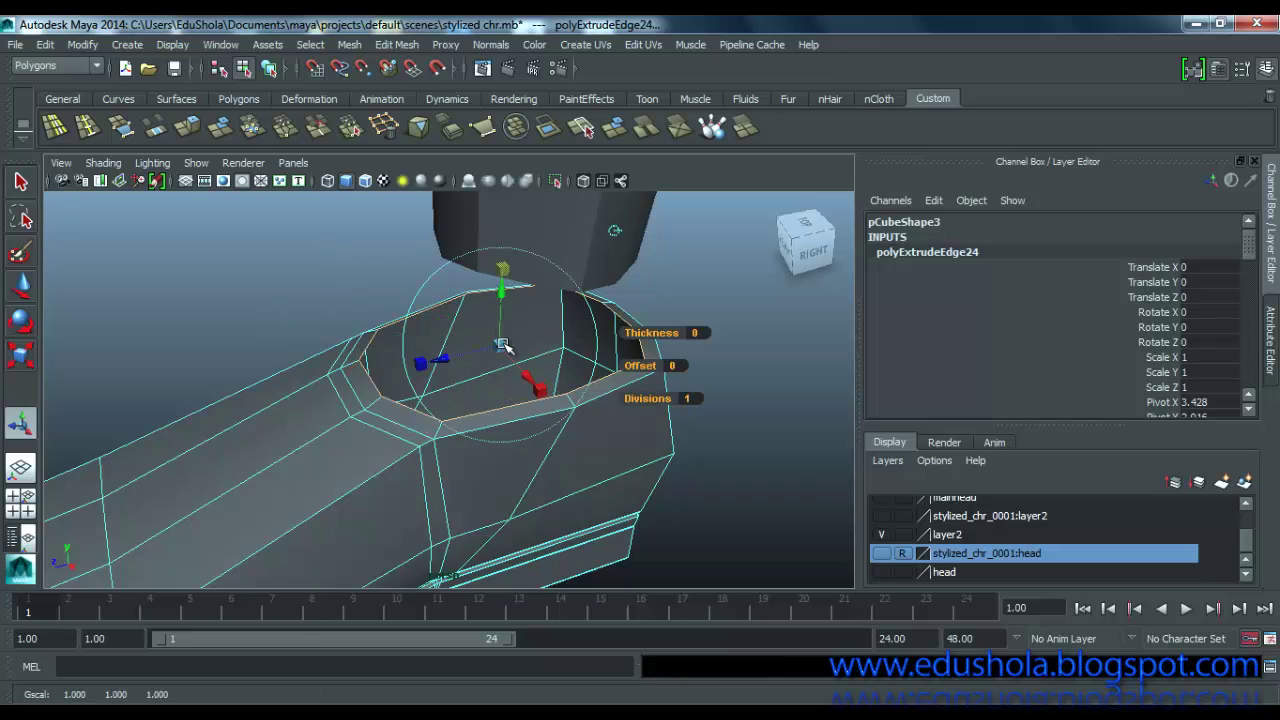
pyautogui.moveTo(503, 345); pyautogui.dragTo(498, 343)
pyautogui.press('e')
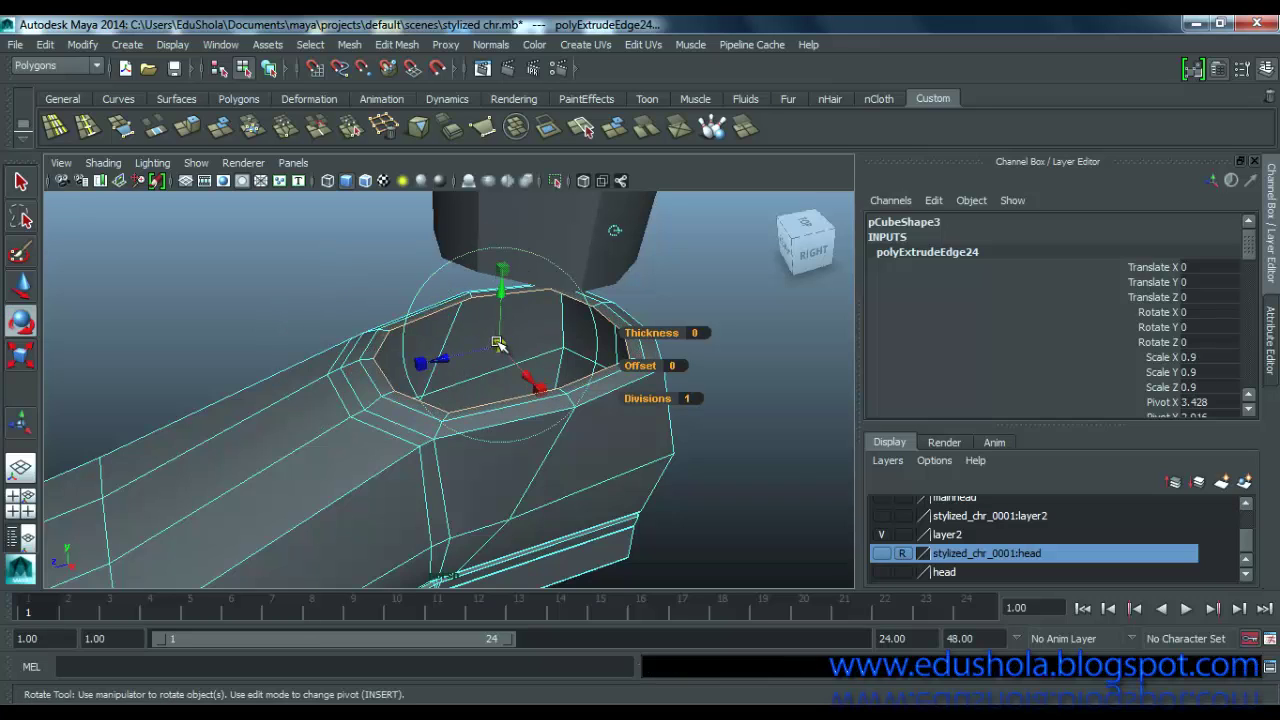
pyautogui.press('w')
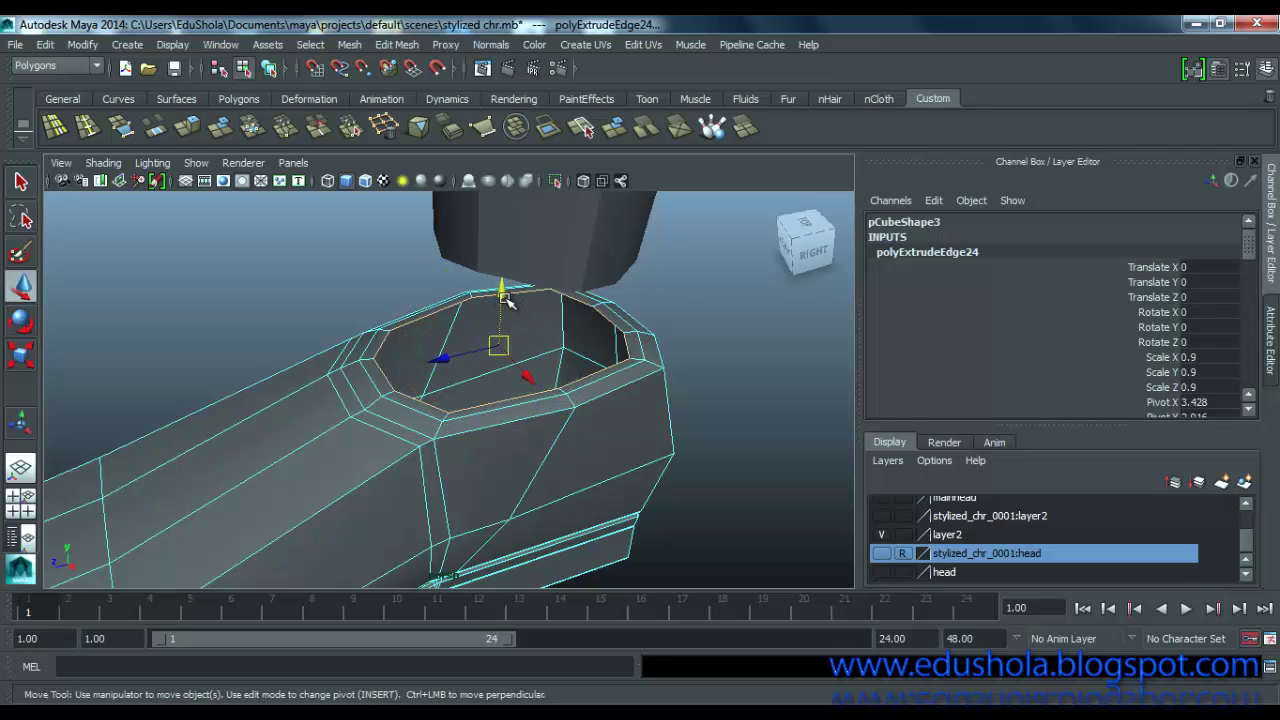
pyautogui.moveTo(507, 302); pyautogui.dragTo(506, 291)
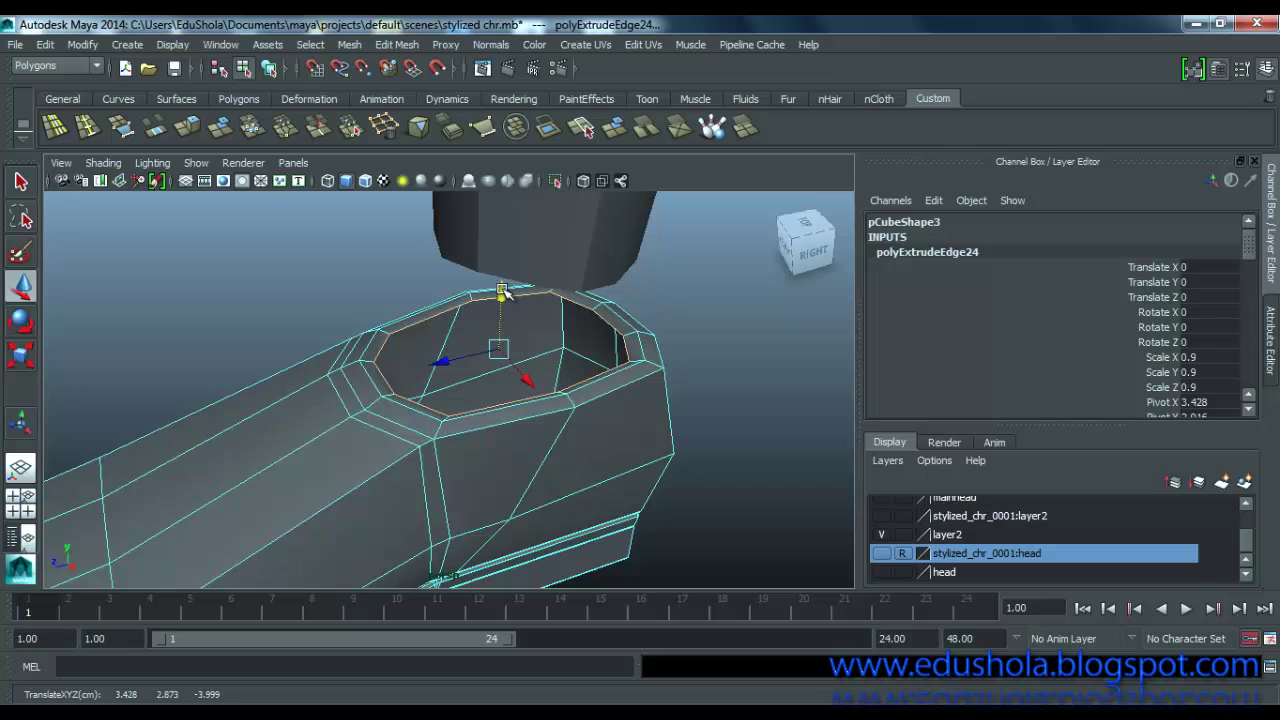
# Step: Extrude the inner rim edges down into the ankle opening with Translate Y -0.627 and preview the foot smoothed
pyautogui.hotkey('ctrl', 'e')
pyautogui.click(491, 237)
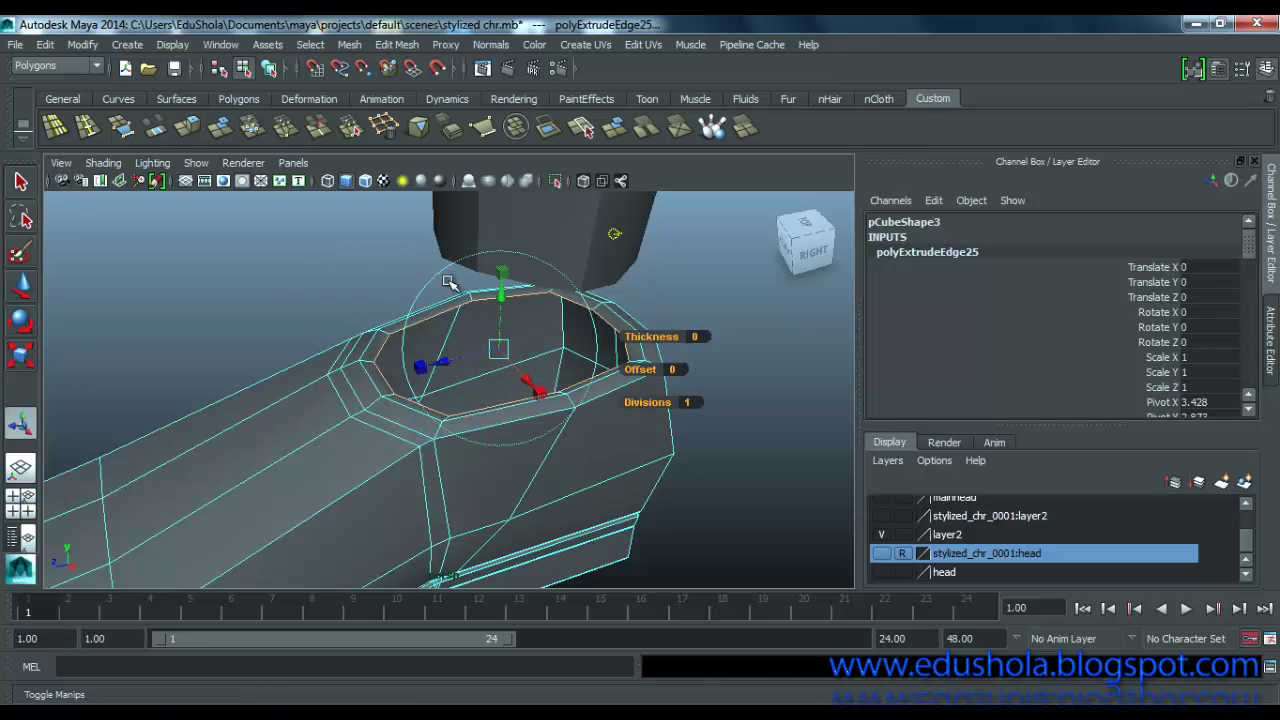
pyautogui.moveTo(505, 311); pyautogui.dragTo(493, 340)
pyautogui.keyDown('alt'); pyautogui.moveTo(486, 390); pyautogui.dragTo(590, 360); pyautogui.keyUp('alt')
pyautogui.press('w')
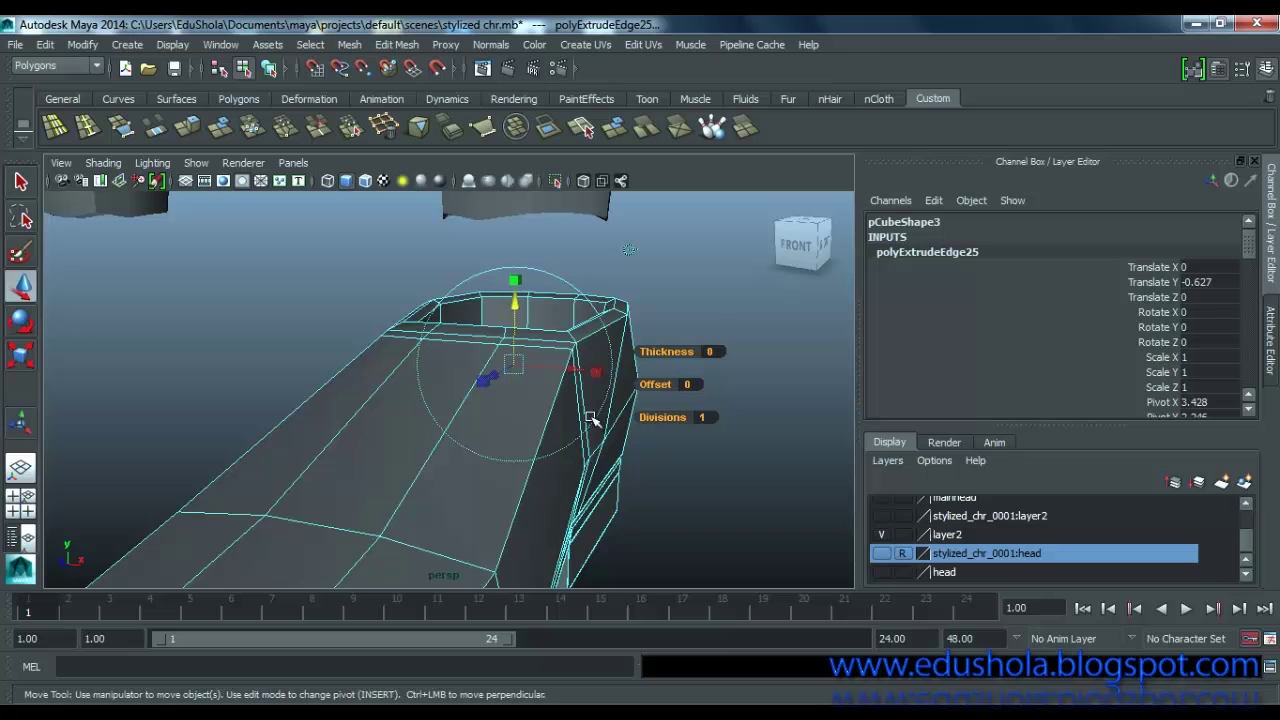
pyautogui.moveTo(553, 387); pyautogui.dragTo(628, 285, button='right')
pyautogui.keyDown('alt'); pyautogui.moveTo(527, 377); pyautogui.dragTo(424, 357); pyautogui.keyUp('alt')
pyautogui.press('3')
pyautogui.scroll(3, 403, 374)
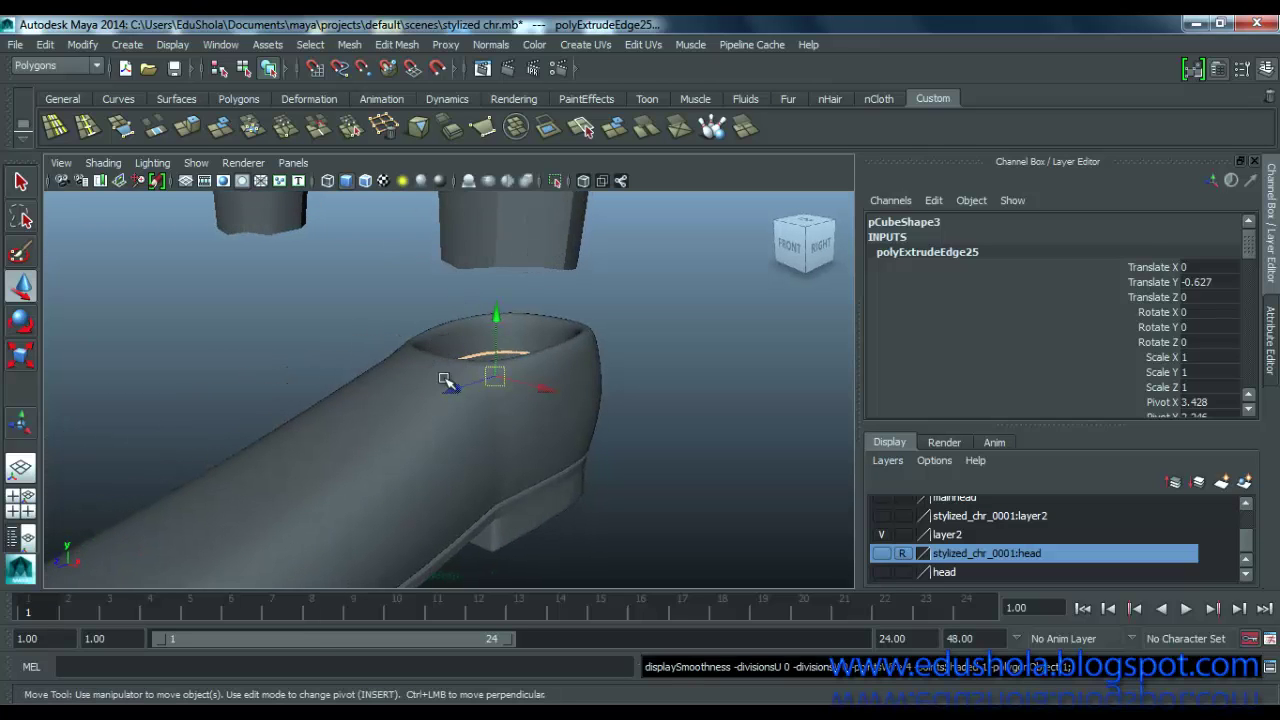
pyautogui.press('1')
# Step: Extrude the three rim faces at the front of the ankle opening into a tongue, with Translate Y 1.096 and Z 0.17
pyautogui.press('F8')
pyautogui.keyDown('alt'); pyautogui.moveTo(429, 380); pyautogui.dragTo(390, 372); pyautogui.keyUp('alt')
pyautogui.moveTo(390, 365)
pyautogui.mouseDown(button='right')
pyautogui.moveTo(389, 352)
pyautogui.moveTo(390, 365)
pyautogui.mouseUp(button='right')
pyautogui.click(390, 365)
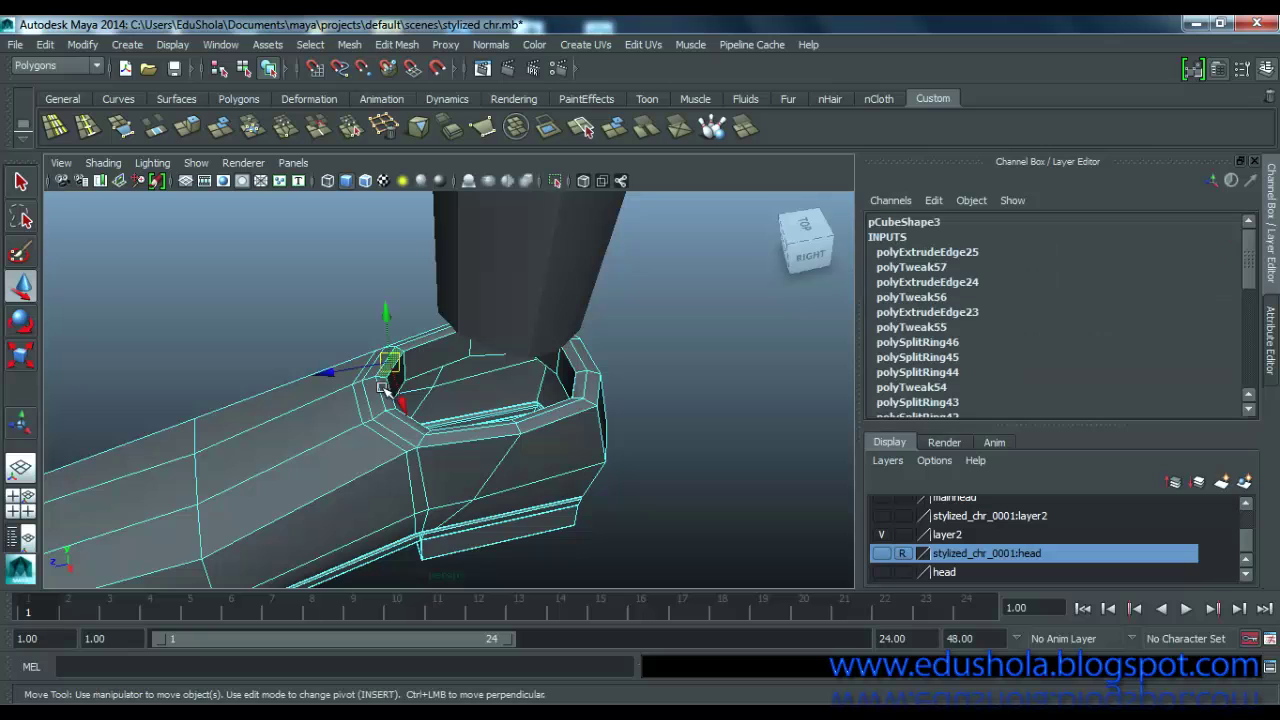
pyautogui.keyDown('alt'); pyautogui.moveTo(385, 416); pyautogui.dragTo(452, 395); pyautogui.keyUp('alt')
pyautogui.keyDown('shift'); pyautogui.moveTo(452, 395); pyautogui.dragTo(445, 436, button='right'); pyautogui.keyUp('shift')
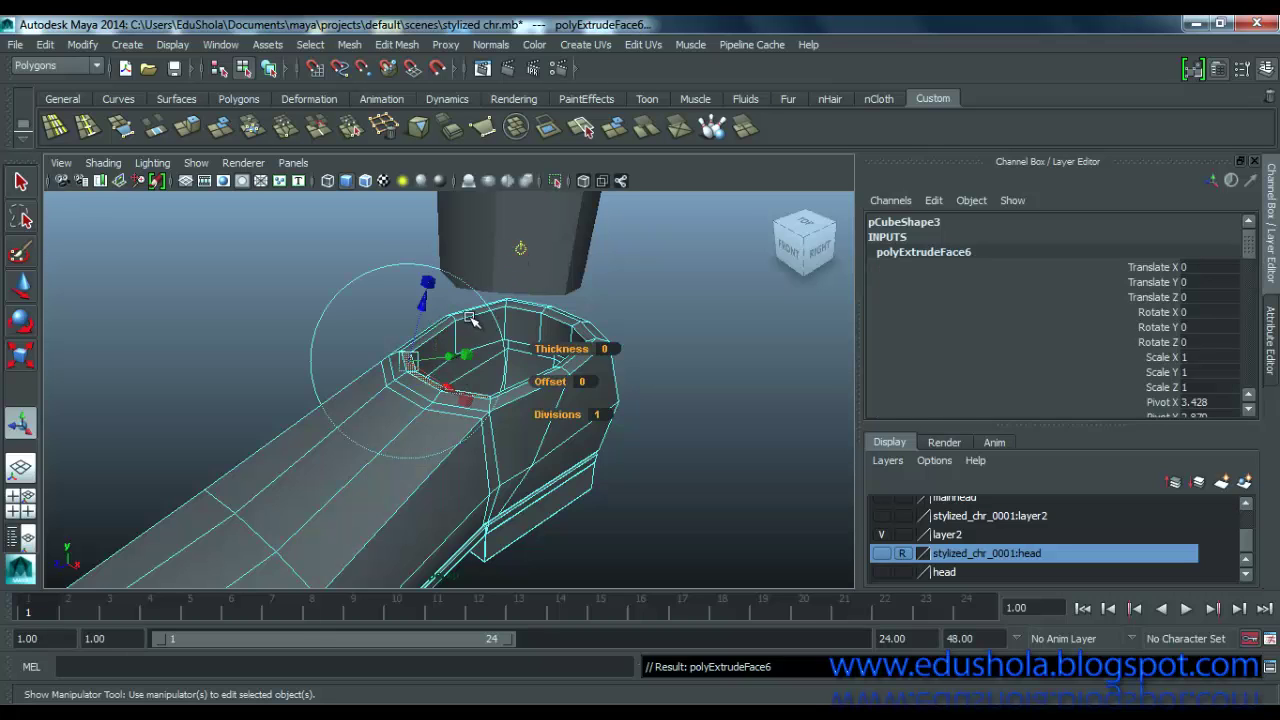
pyautogui.click(470, 318)
pyautogui.moveTo(438, 312); pyautogui.dragTo(443, 264)
pyautogui.keyDown('alt'); pyautogui.moveTo(439, 361); pyautogui.dragTo(352, 318); pyautogui.keyUp('alt')
pyautogui.moveTo(370, 219); pyautogui.dragTo(370, 213)
pyautogui.keyDown('alt'); pyautogui.moveTo(461, 349); pyautogui.dragTo(510, 342); pyautogui.keyUp('alt')
pyautogui.keyDown('alt'); pyautogui.moveTo(435, 323); pyautogui.dragTo(393, 188); pyautogui.keyUp('alt')
pyautogui.keyDown('alt'); pyautogui.moveTo(399, 298); pyautogui.dragTo(549, 330); pyautogui.keyUp('alt')
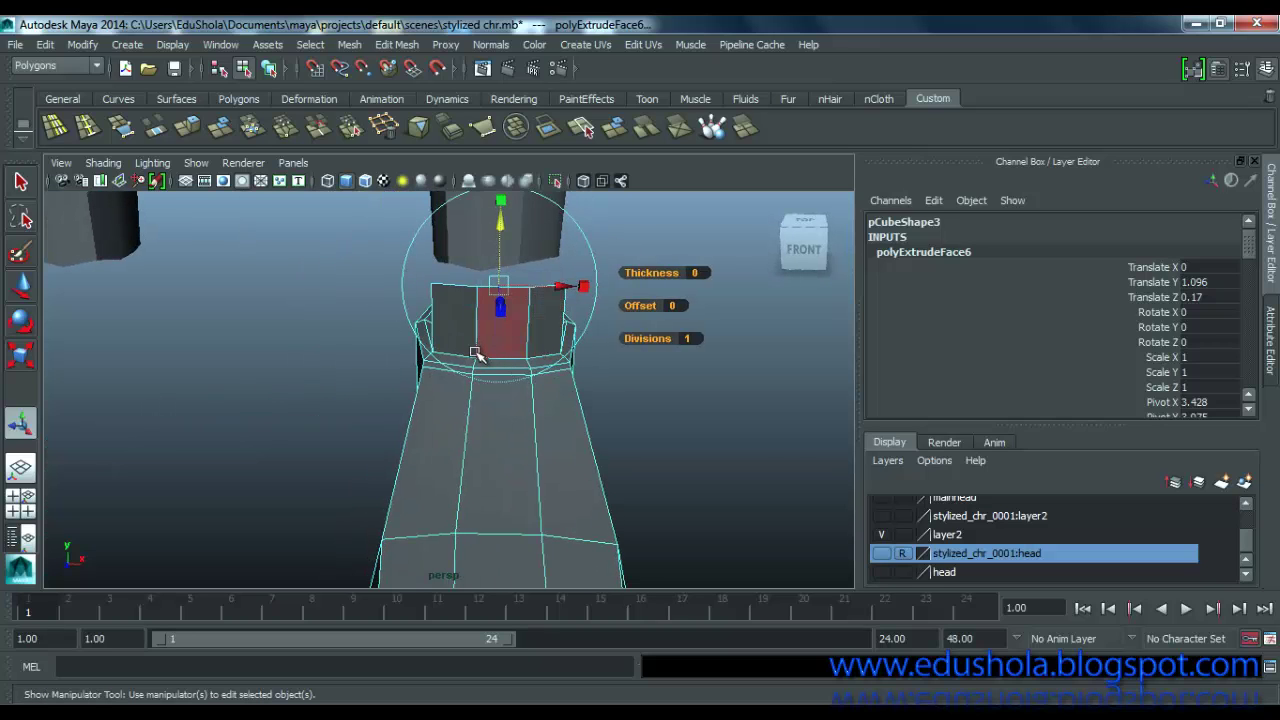
# Step: Insert a horizontal edge loop about halfway up the shoe's tongue
pyautogui.press('w')
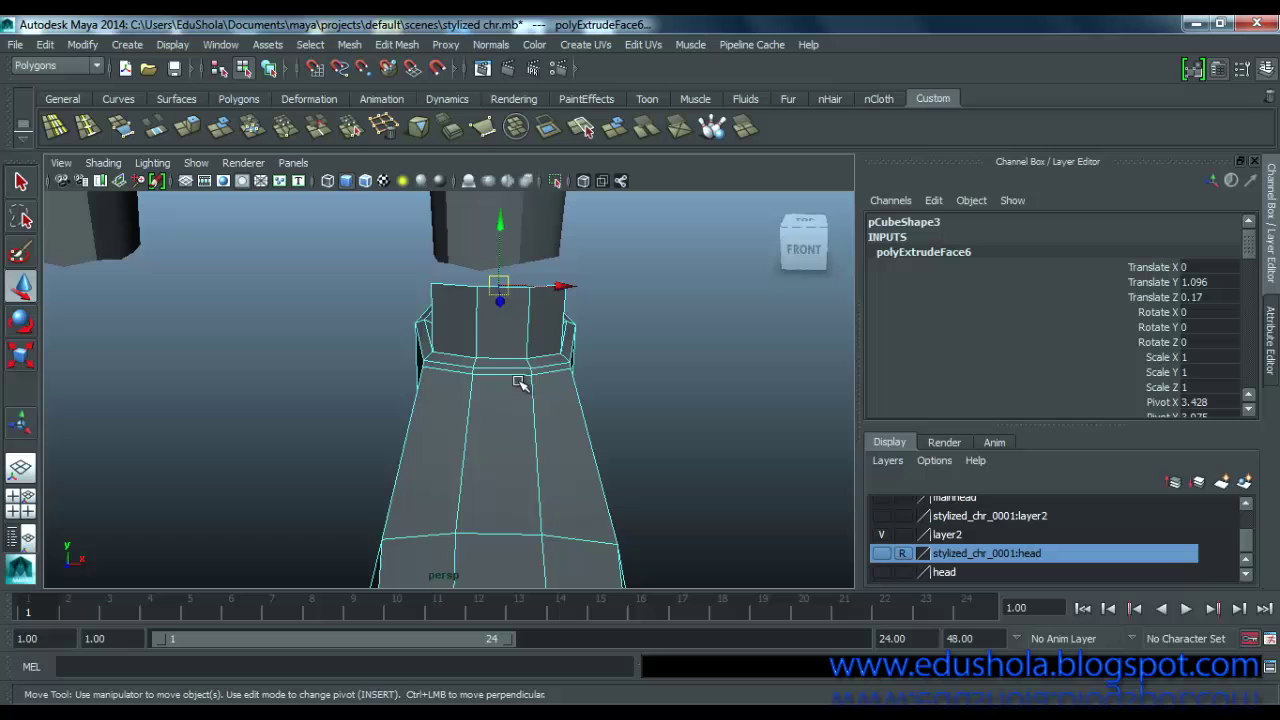
pyautogui.click(104, 129)
pyautogui.click(478, 327)
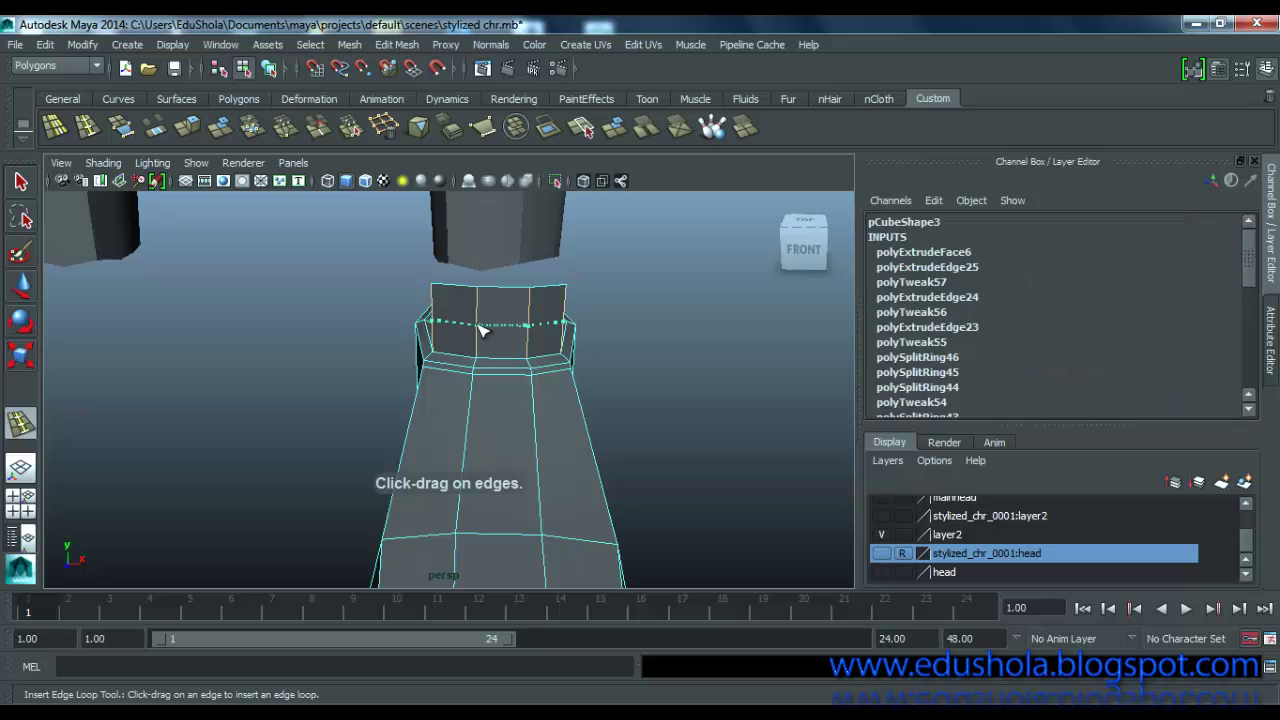
pyautogui.keyDown('alt'); pyautogui.moveTo(429, 314); pyautogui.dragTo(381, 343); pyautogui.keyUp('alt')
pyautogui.press('w')
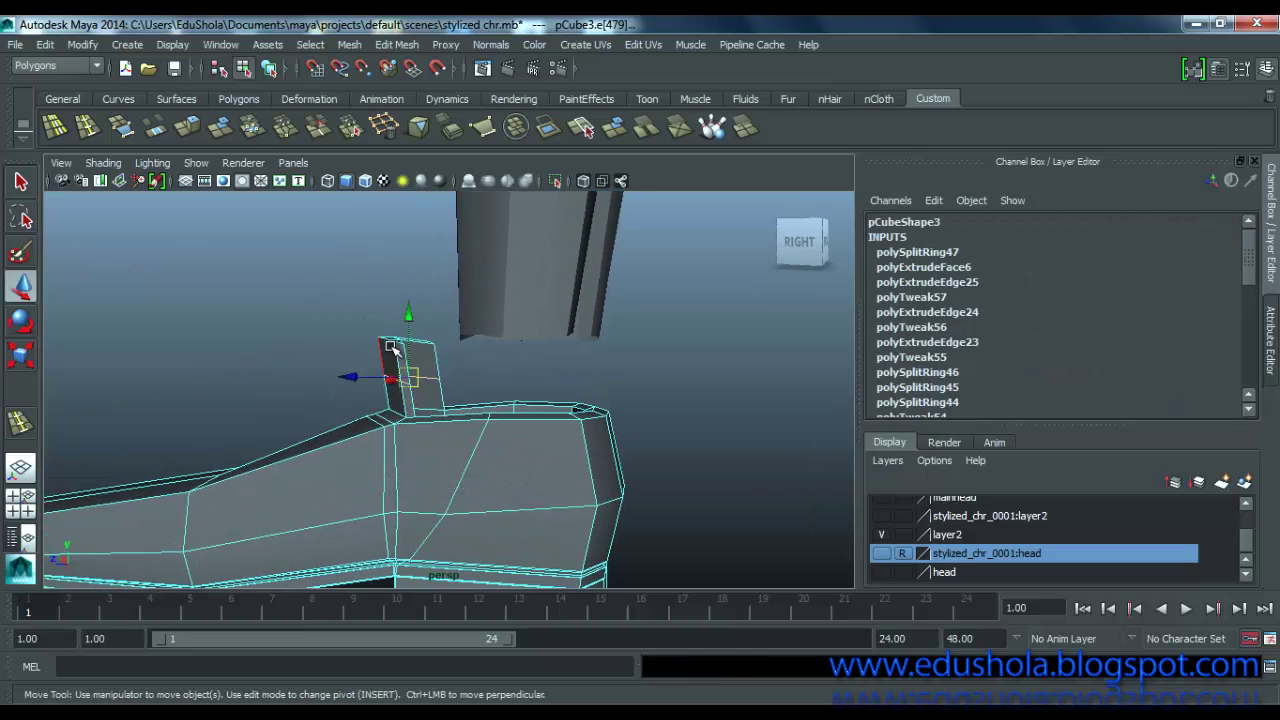
# Step: Move the tongue's top vertices forward along Z to about -2.29 so that it leans toward the toe
pyautogui.moveTo(391, 307); pyautogui.dragTo(351, 306, button='right')
pyautogui.moveTo(452, 352); pyautogui.dragTo(450, 350)
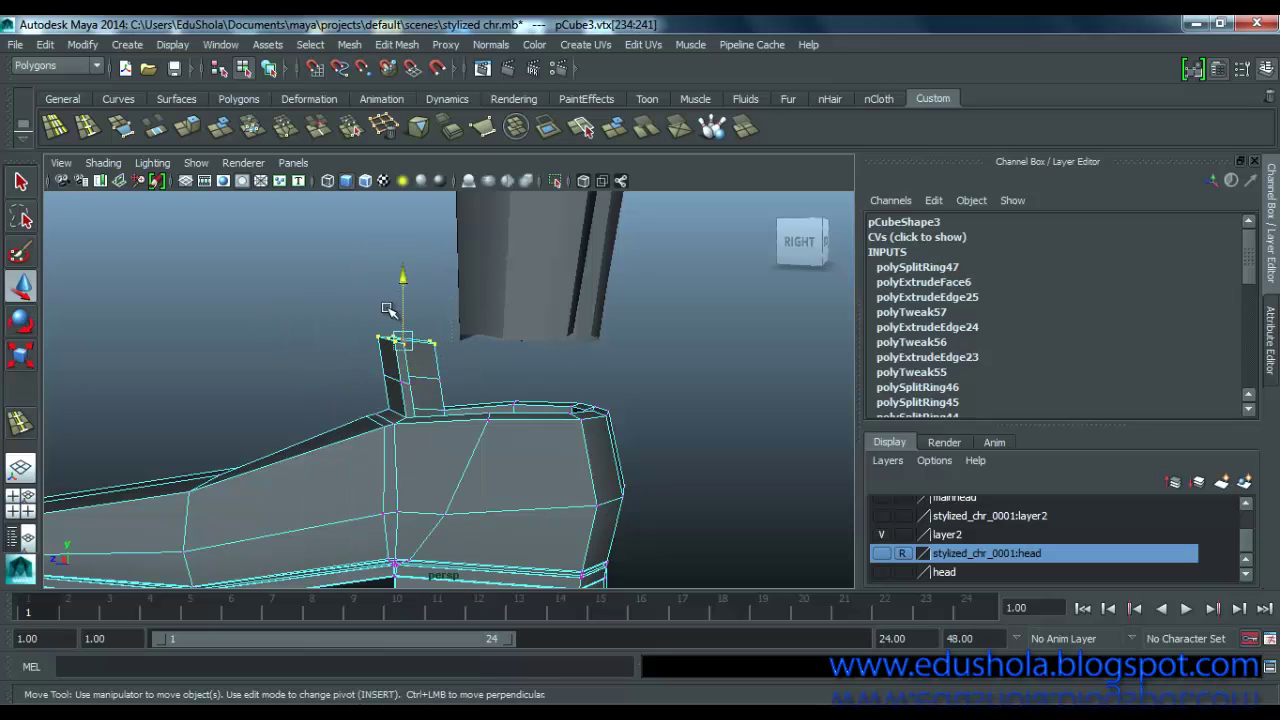
pyautogui.moveTo(389, 309); pyautogui.dragTo(372, 308, button='middle')
pyautogui.moveTo(367, 331); pyautogui.dragTo(583, 390)
pyautogui.hotkey('ctrl', 'z')
pyautogui.hotkey('ctrl', 'z')
pyautogui.hotkey('ctrl', 'z')
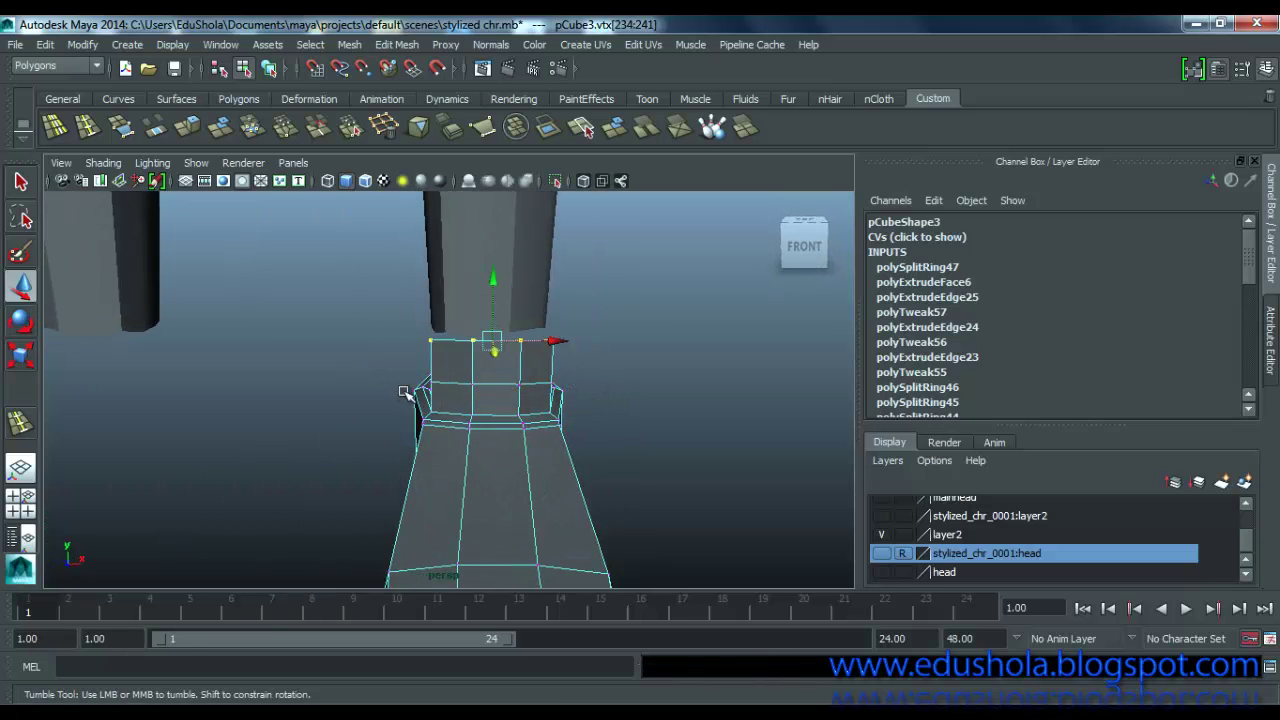
pyautogui.keyDown('alt'); pyautogui.moveTo(515, 370); pyautogui.dragTo(405, 386); pyautogui.keyUp('alt')
pyautogui.moveTo(396, 381); pyautogui.dragTo(386, 387, button='middle')
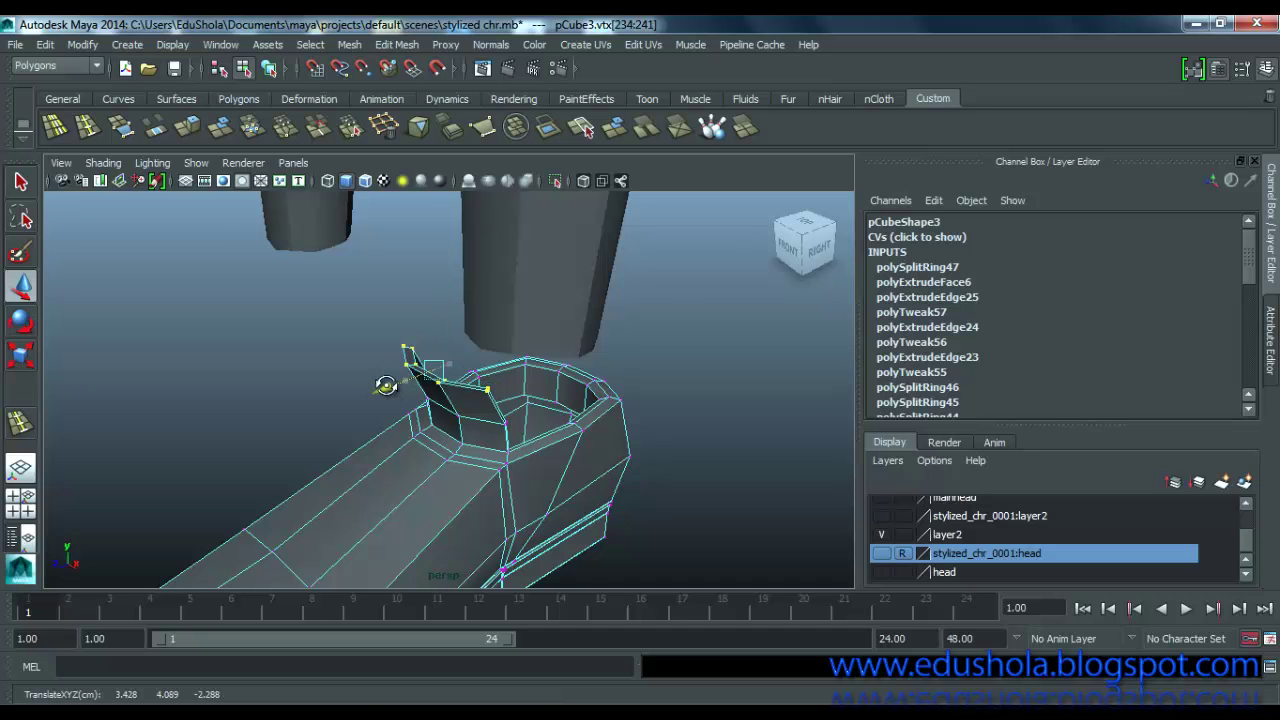
pyautogui.keyDown('alt'); pyautogui.moveTo(386, 386); pyautogui.dragTo(315, 361); pyautogui.keyUp('alt')
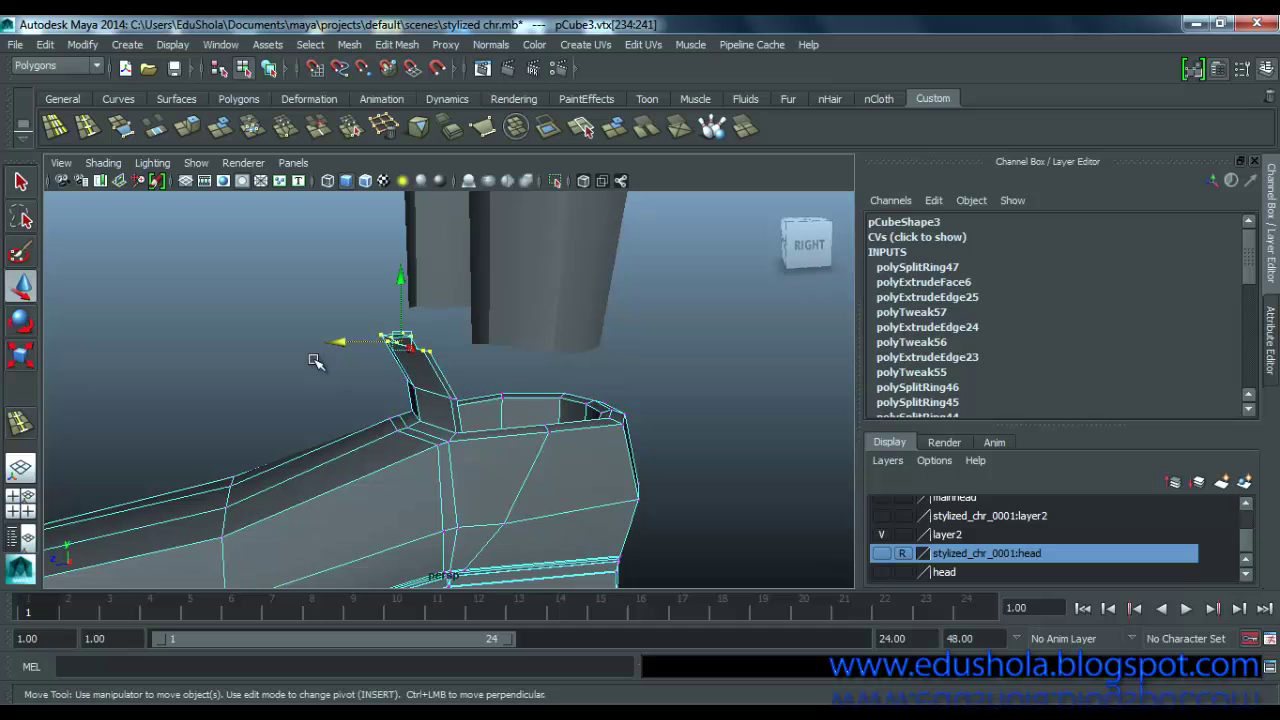
pyautogui.keyDown('alt'); pyautogui.moveTo(322, 427); pyautogui.dragTo(370, 438); pyautogui.keyUp('alt')
# Step: Preview the shoe smoothed and examine its shape and proportions against the whole character from several angles
pyautogui.press('3')
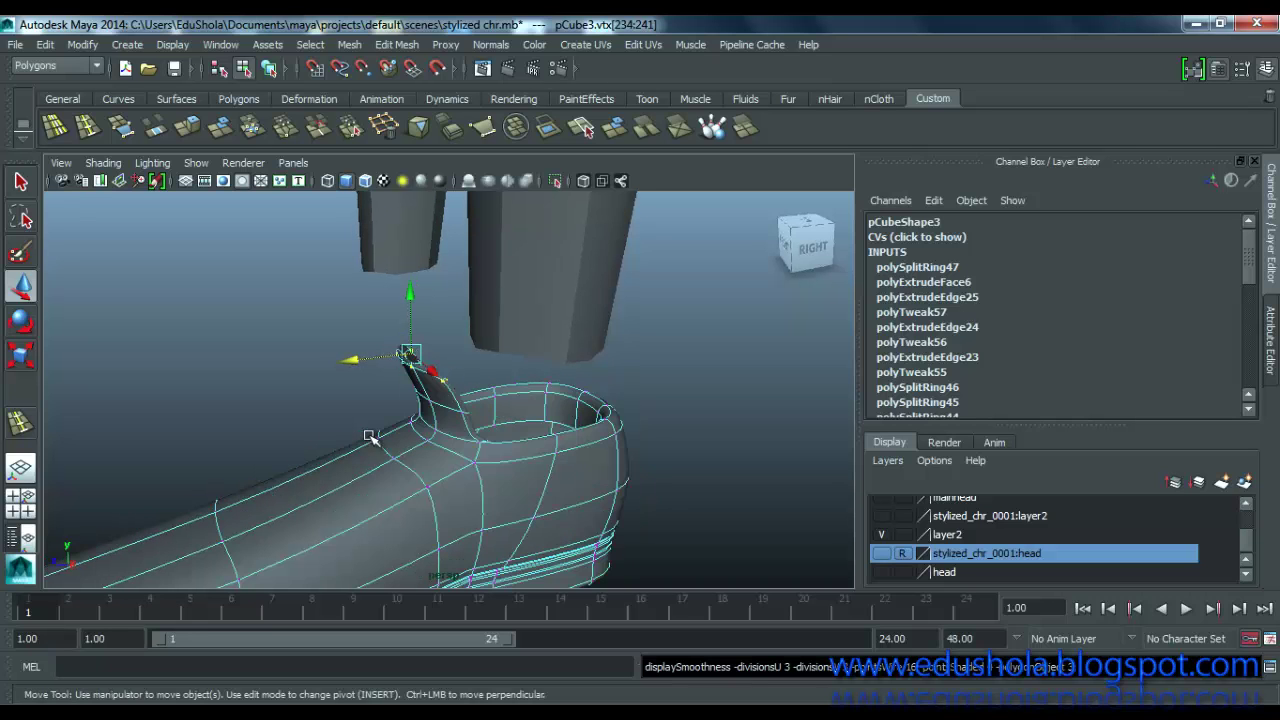
pyautogui.keyDown('alt'); pyautogui.moveTo(525, 447); pyautogui.dragTo(400, 474); pyautogui.keyUp('alt')
pyautogui.scroll(-10, 586, 342)
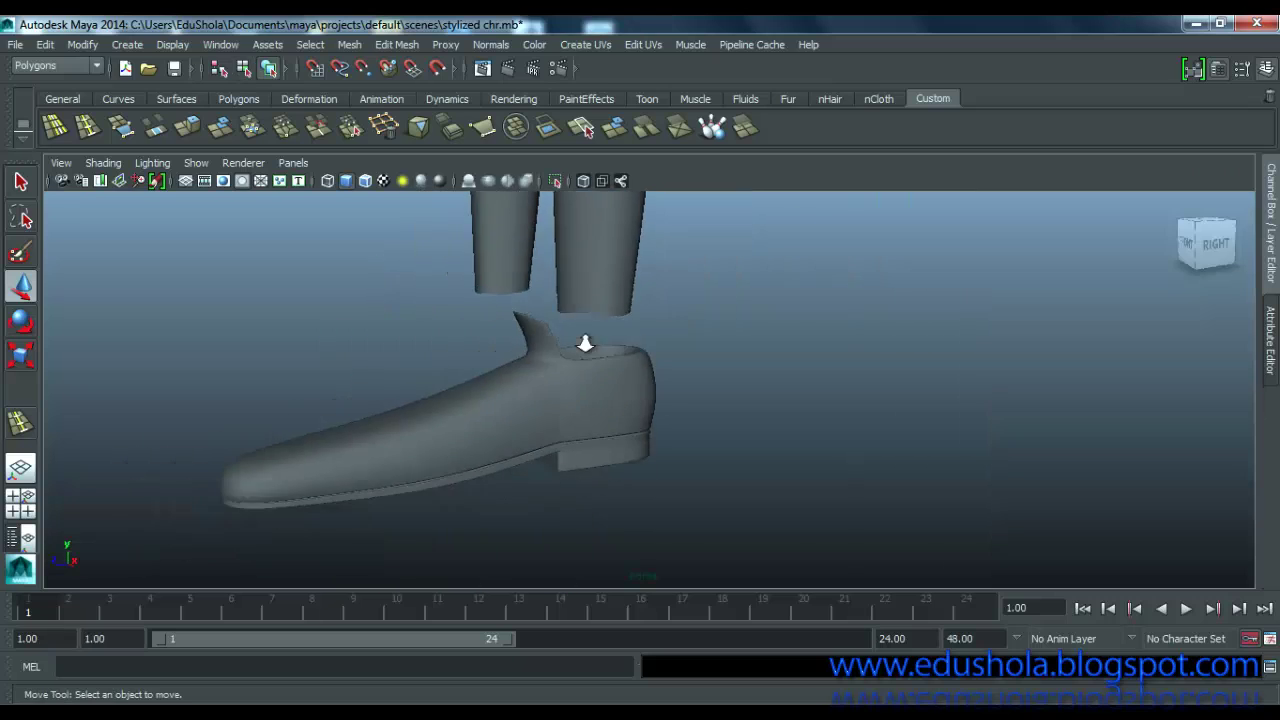
pyautogui.keyDown('alt'); pyautogui.moveTo(578, 360); pyautogui.dragTo(557, 377); pyautogui.keyUp('alt')
pyautogui.keyDown('alt'); pyautogui.moveTo(557, 377); pyautogui.dragTo(536, 485, button='middle'); pyautogui.keyUp('alt')
pyautogui.scroll(-3, 543, 394)
pyautogui.keyDown('alt'); pyautogui.moveTo(532, 410); pyautogui.dragTo(548, 269); pyautogui.keyUp('alt')
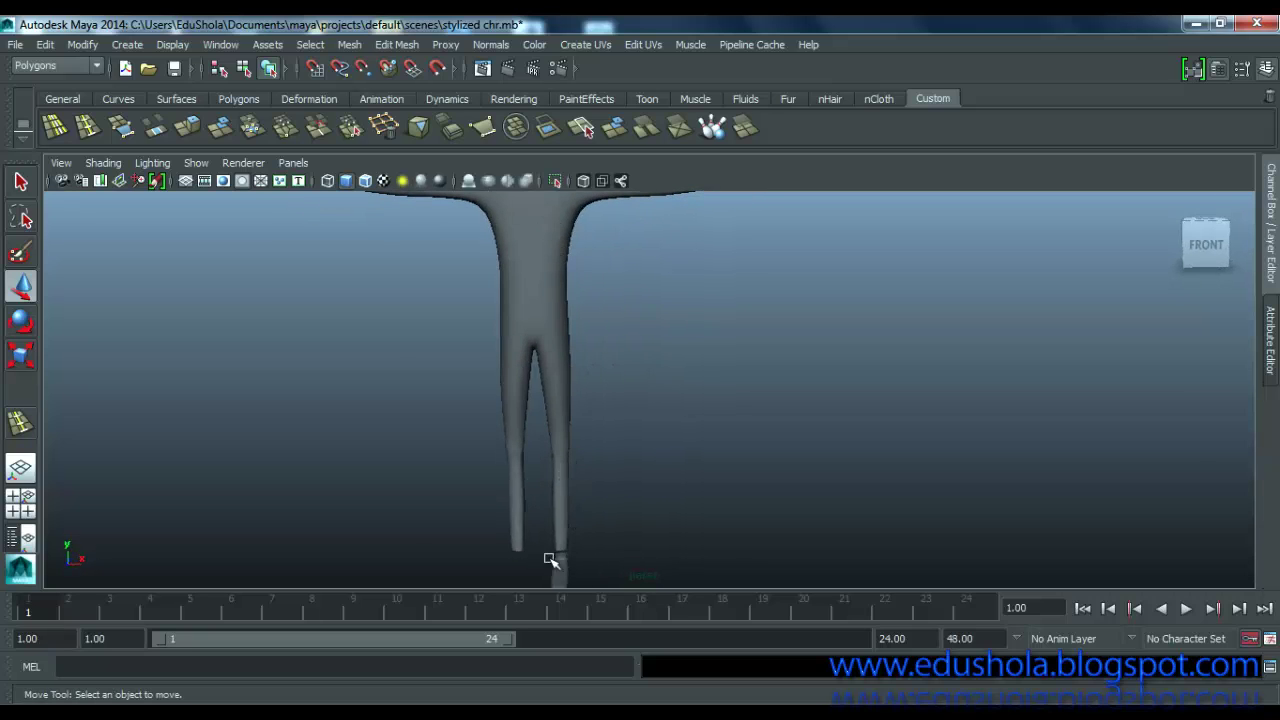
pyautogui.keyDown('alt'); pyautogui.moveTo(585, 560); pyautogui.dragTo(567, 322); pyautogui.keyUp('alt')
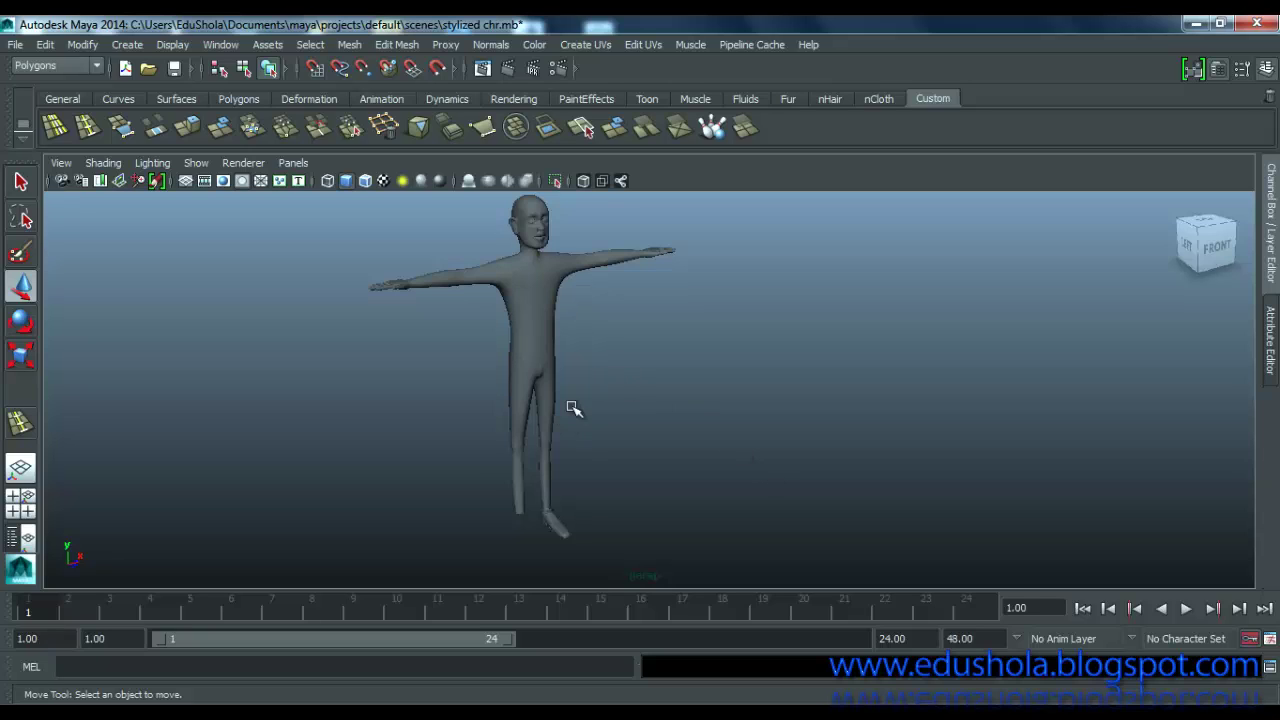
pyautogui.keyDown('alt'); pyautogui.moveTo(546, 517); pyautogui.dragTo(521, 492); pyautogui.keyUp('alt')
pyautogui.moveTo(522, 566)
pyautogui.keyDown('alt'); pyautogui.mouseDown()
pyautogui.moveTo(566, 580)
pyautogui.moveTo(532, 557)
pyautogui.mouseUp(); pyautogui.keyUp('alt')
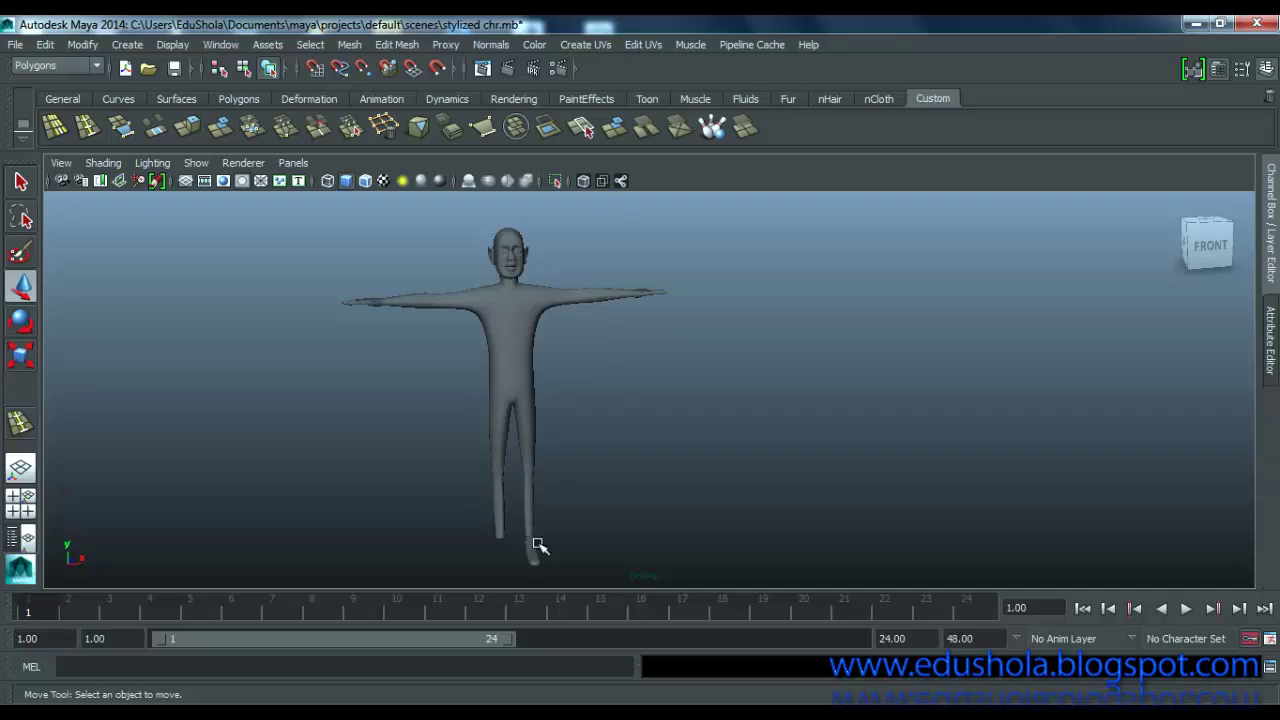